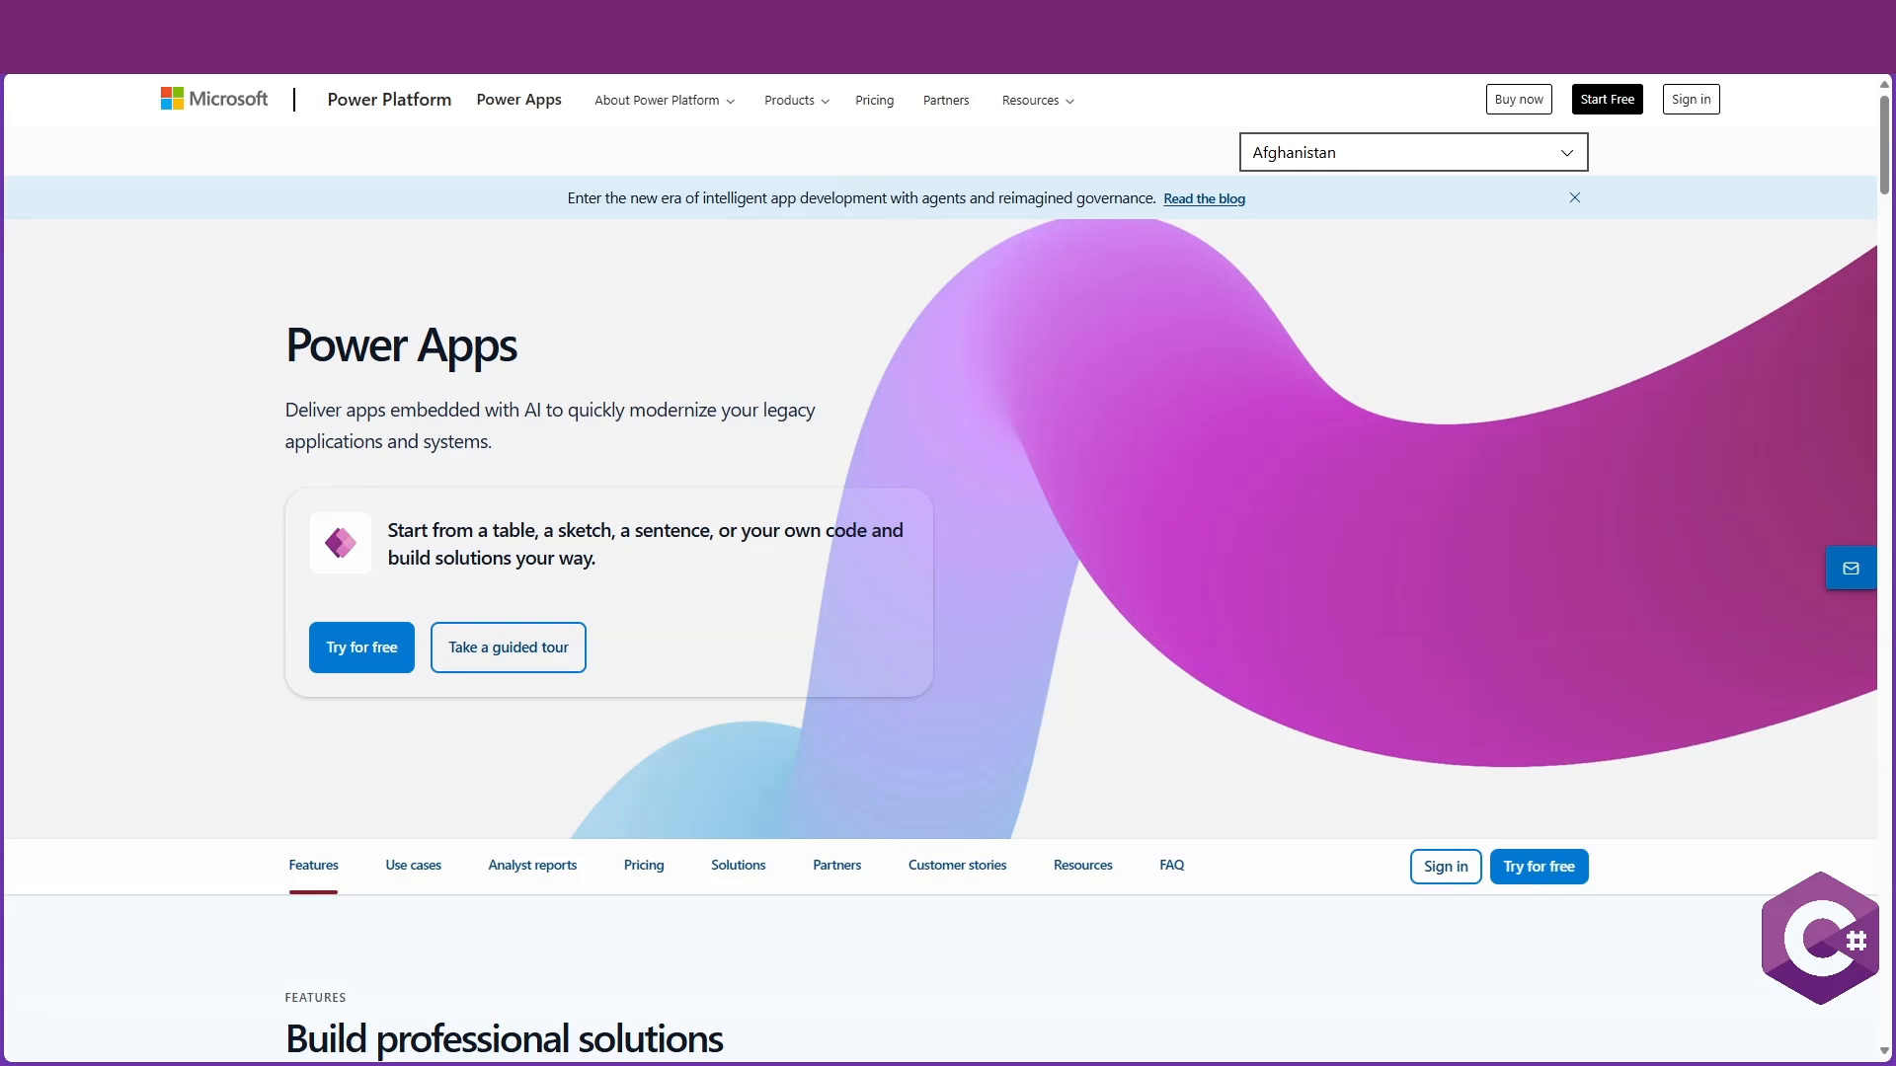
Sign in to Power Apps and open the Solutions list
click(1682, 102)
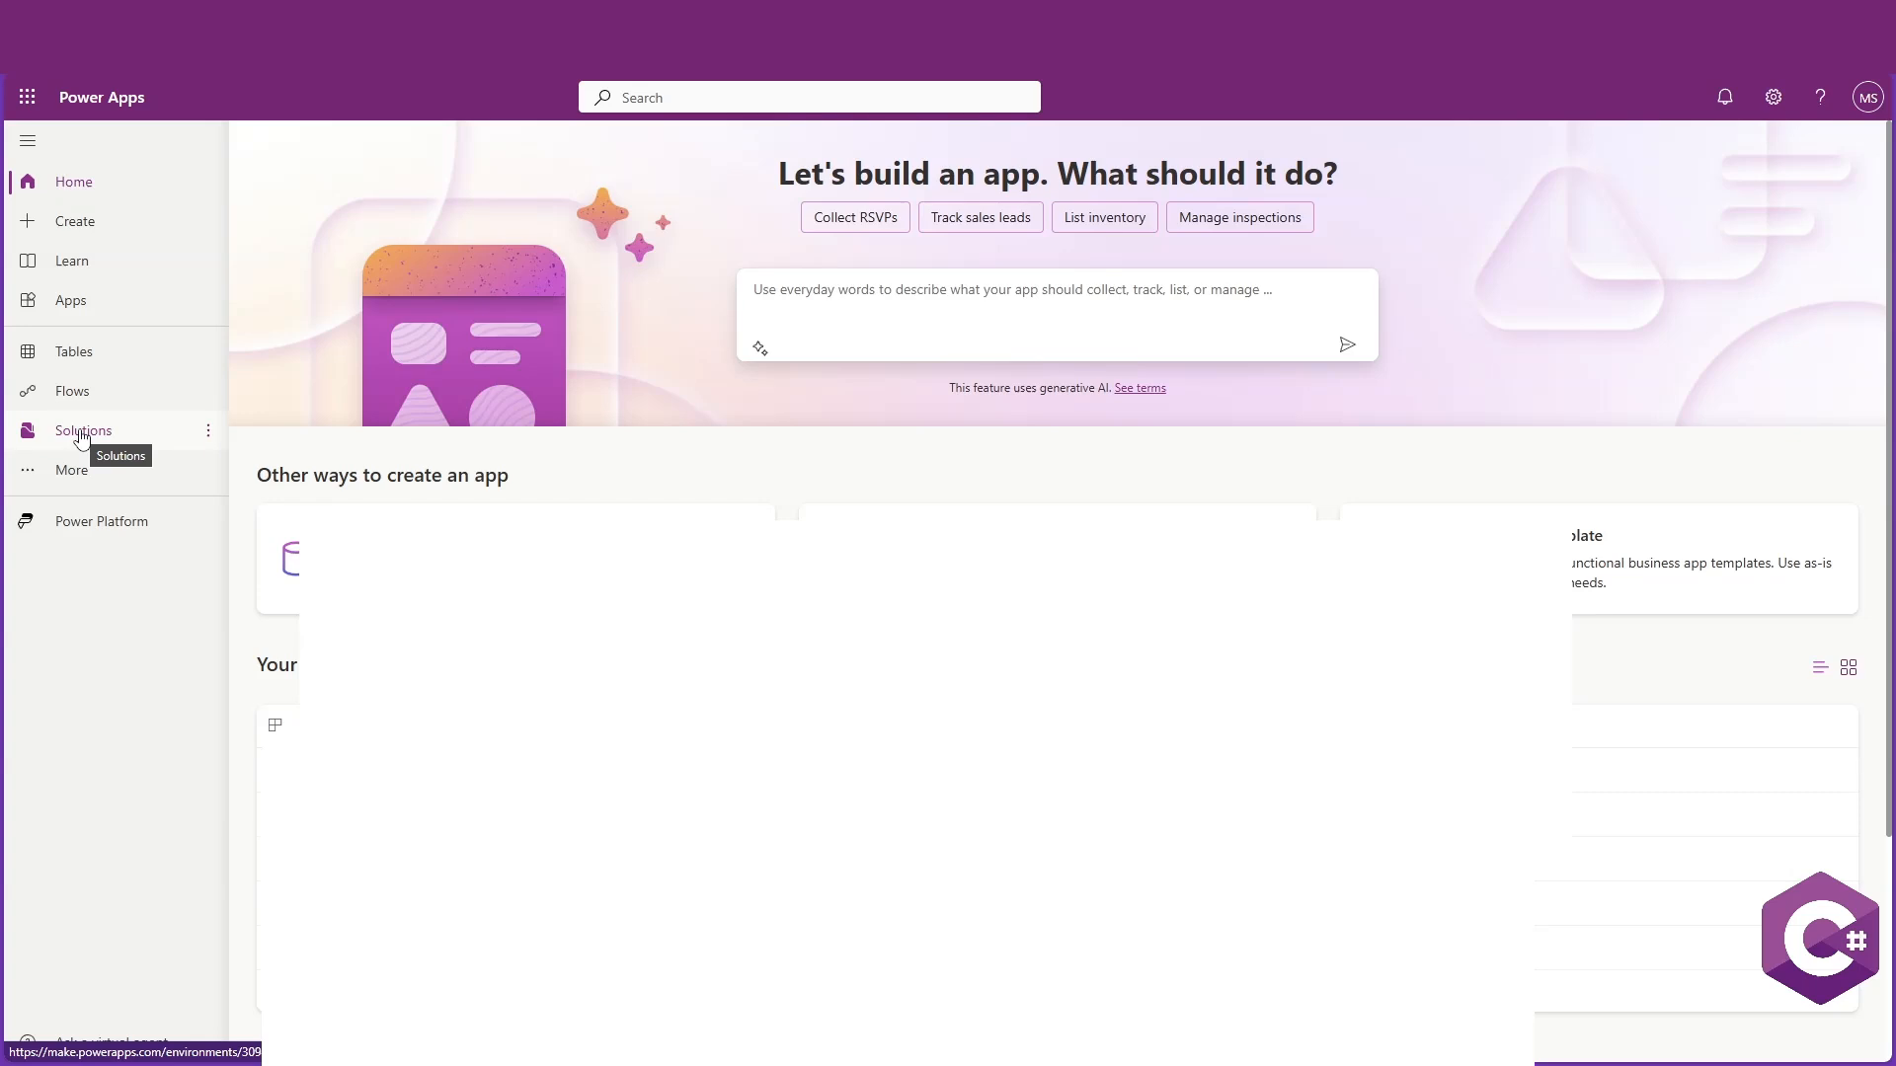
click(82, 431)
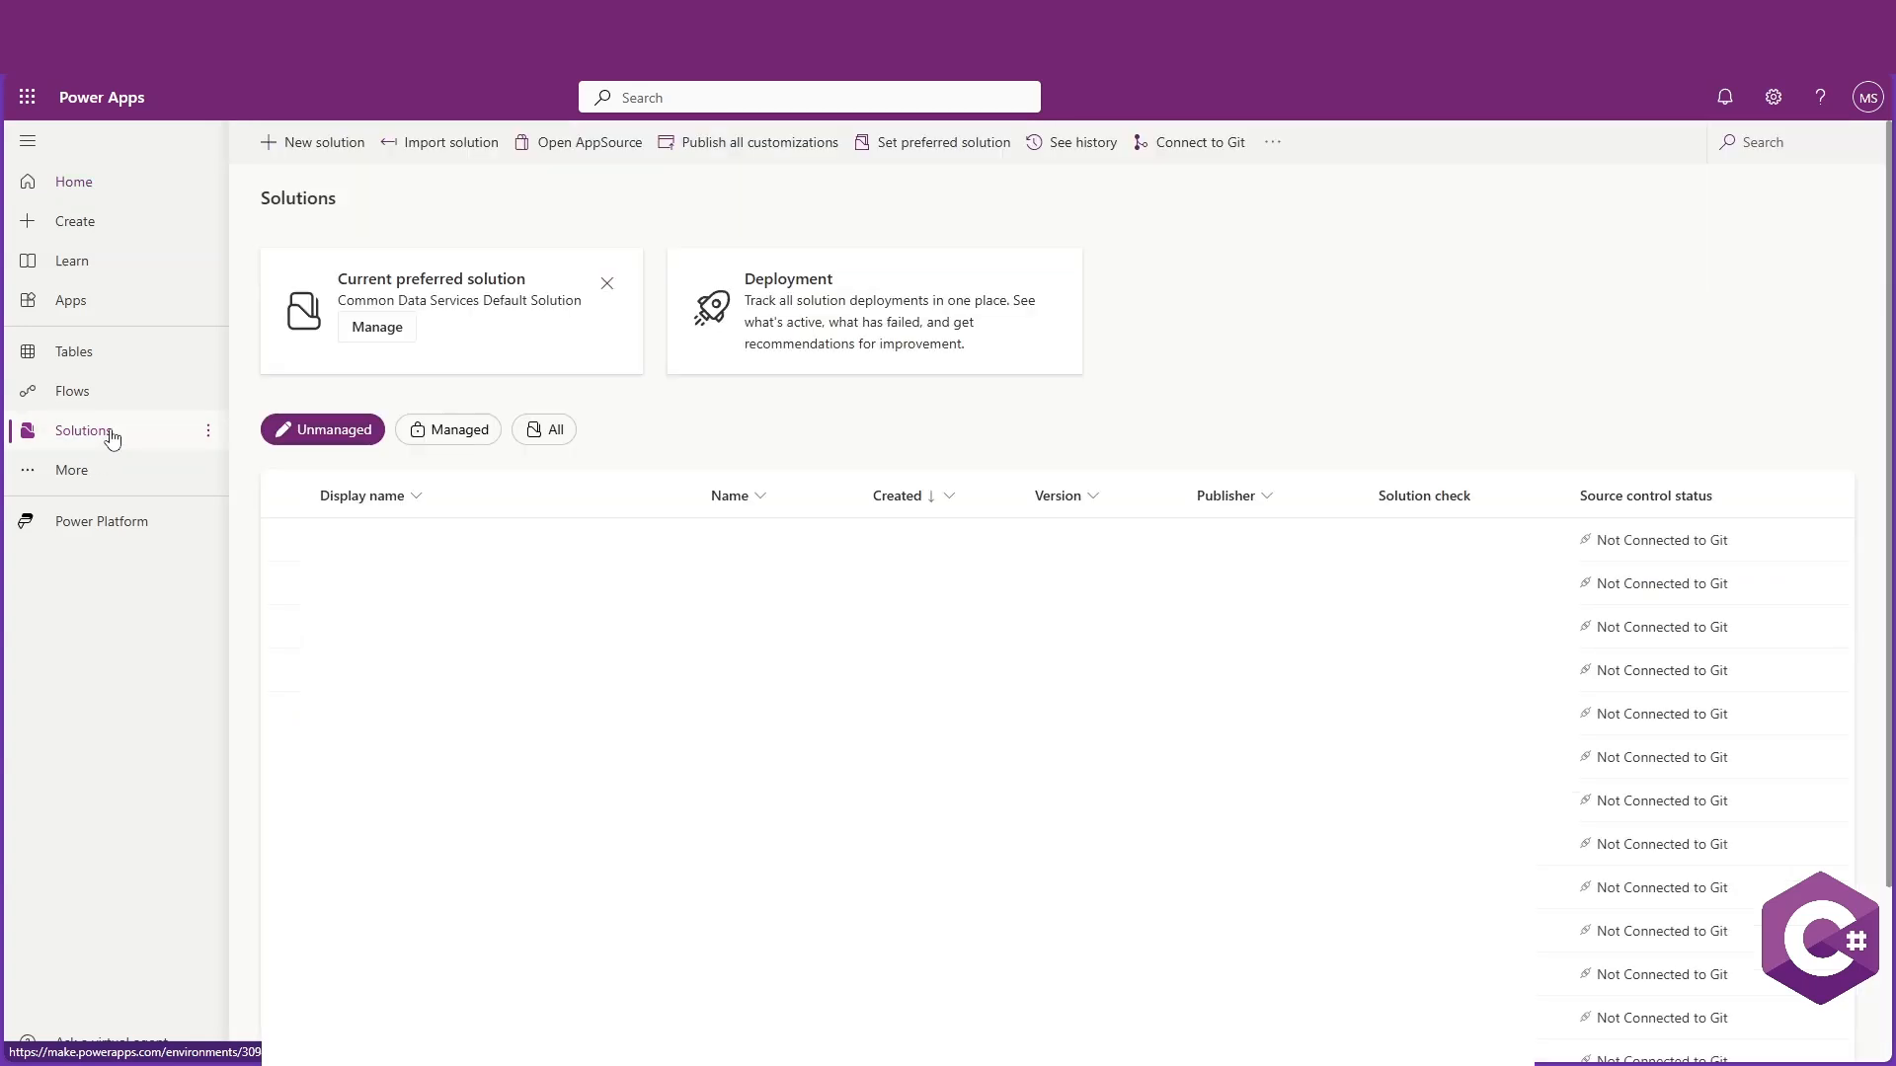
Create a new solution with display name and name X_Solution
click(330, 149)
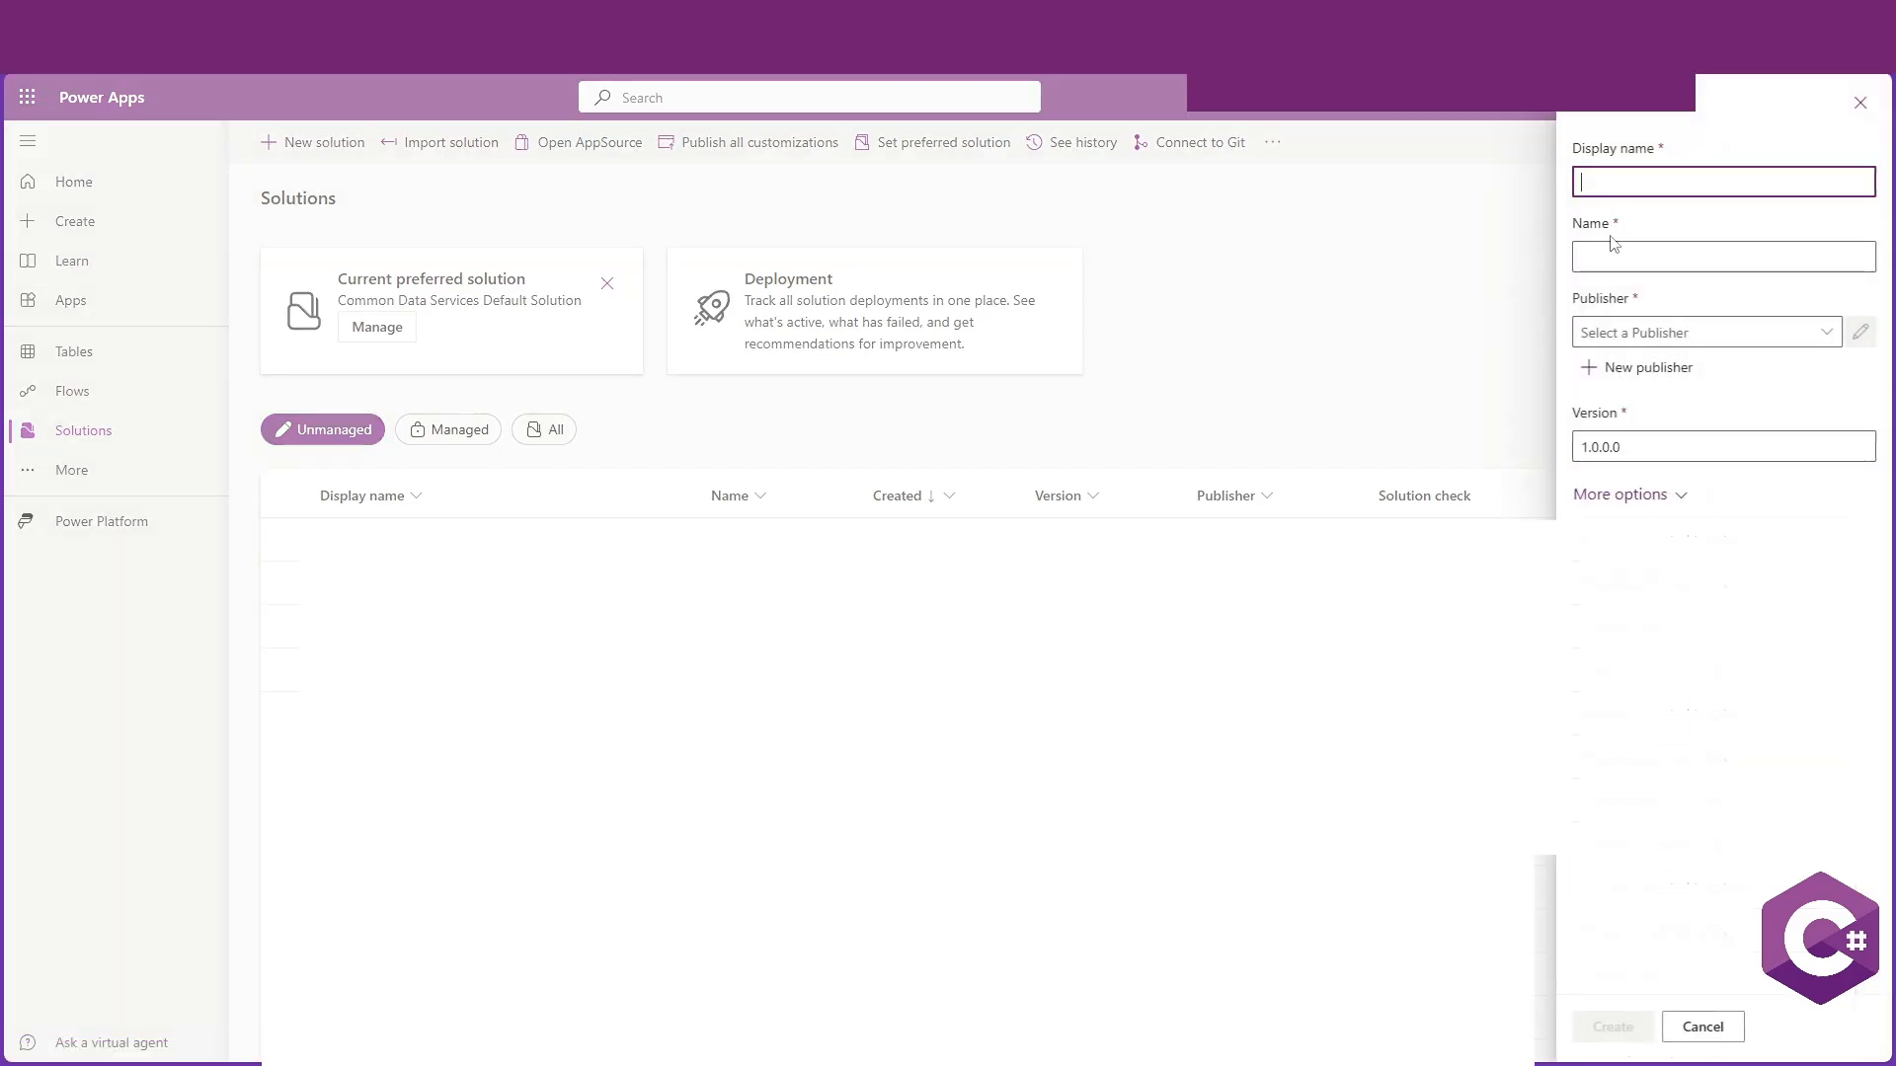
text(Z)
key(BackSpace)
text(X_Solution)
click(1825, 336)
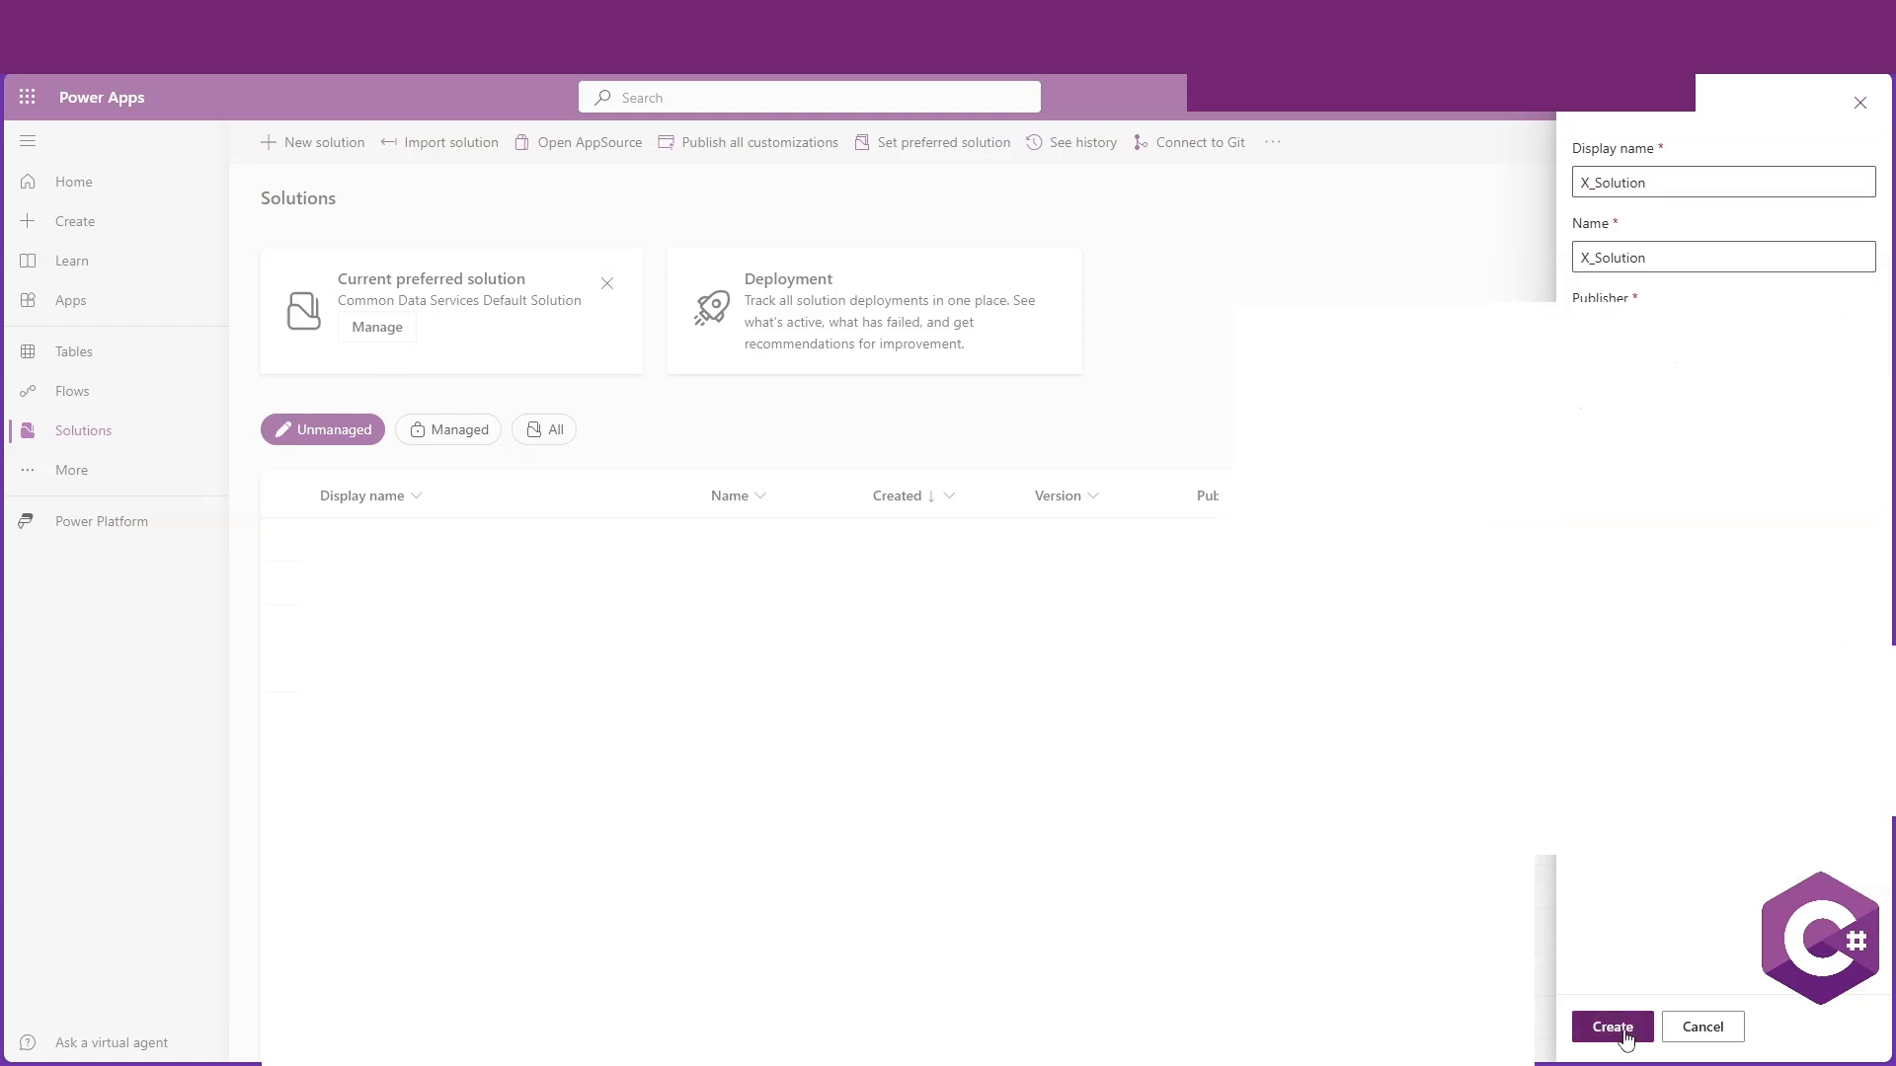
click(1615, 1027)
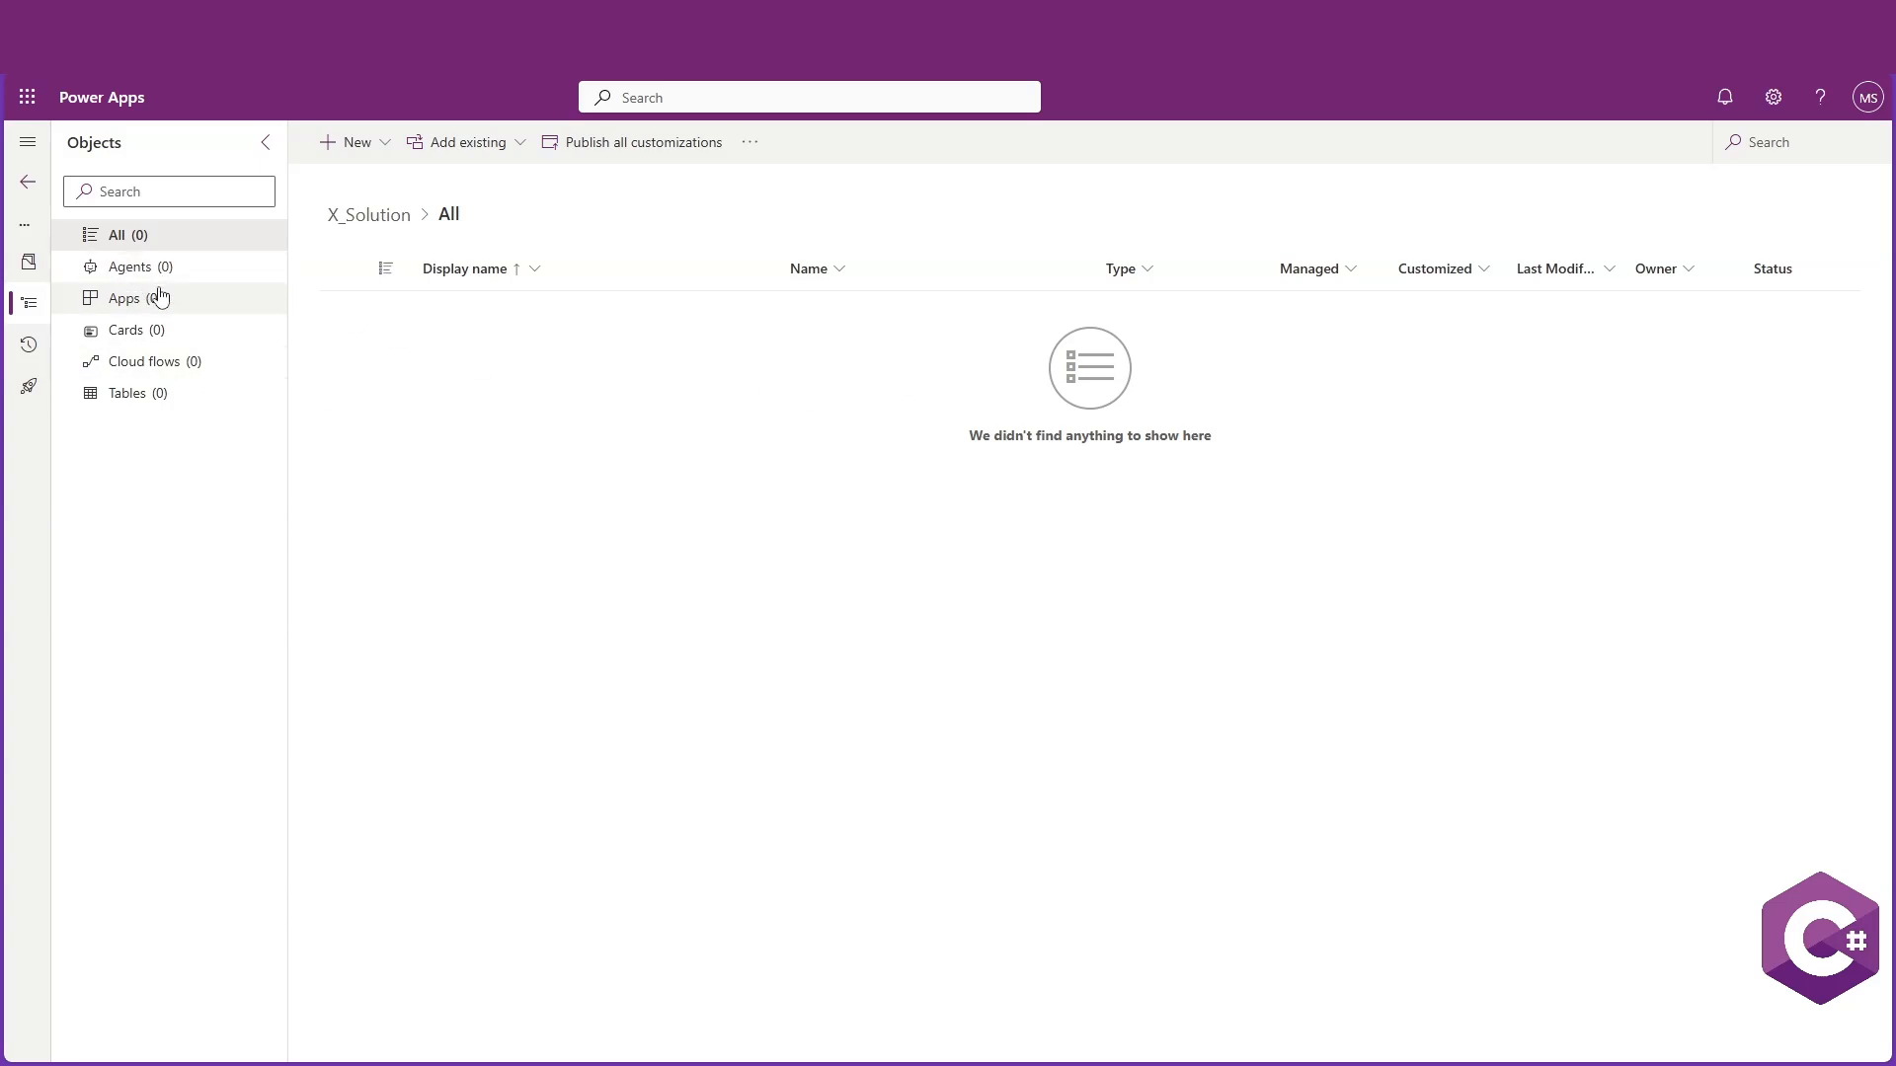
In the solution's tables, start creating a new table from blank
click(132, 404)
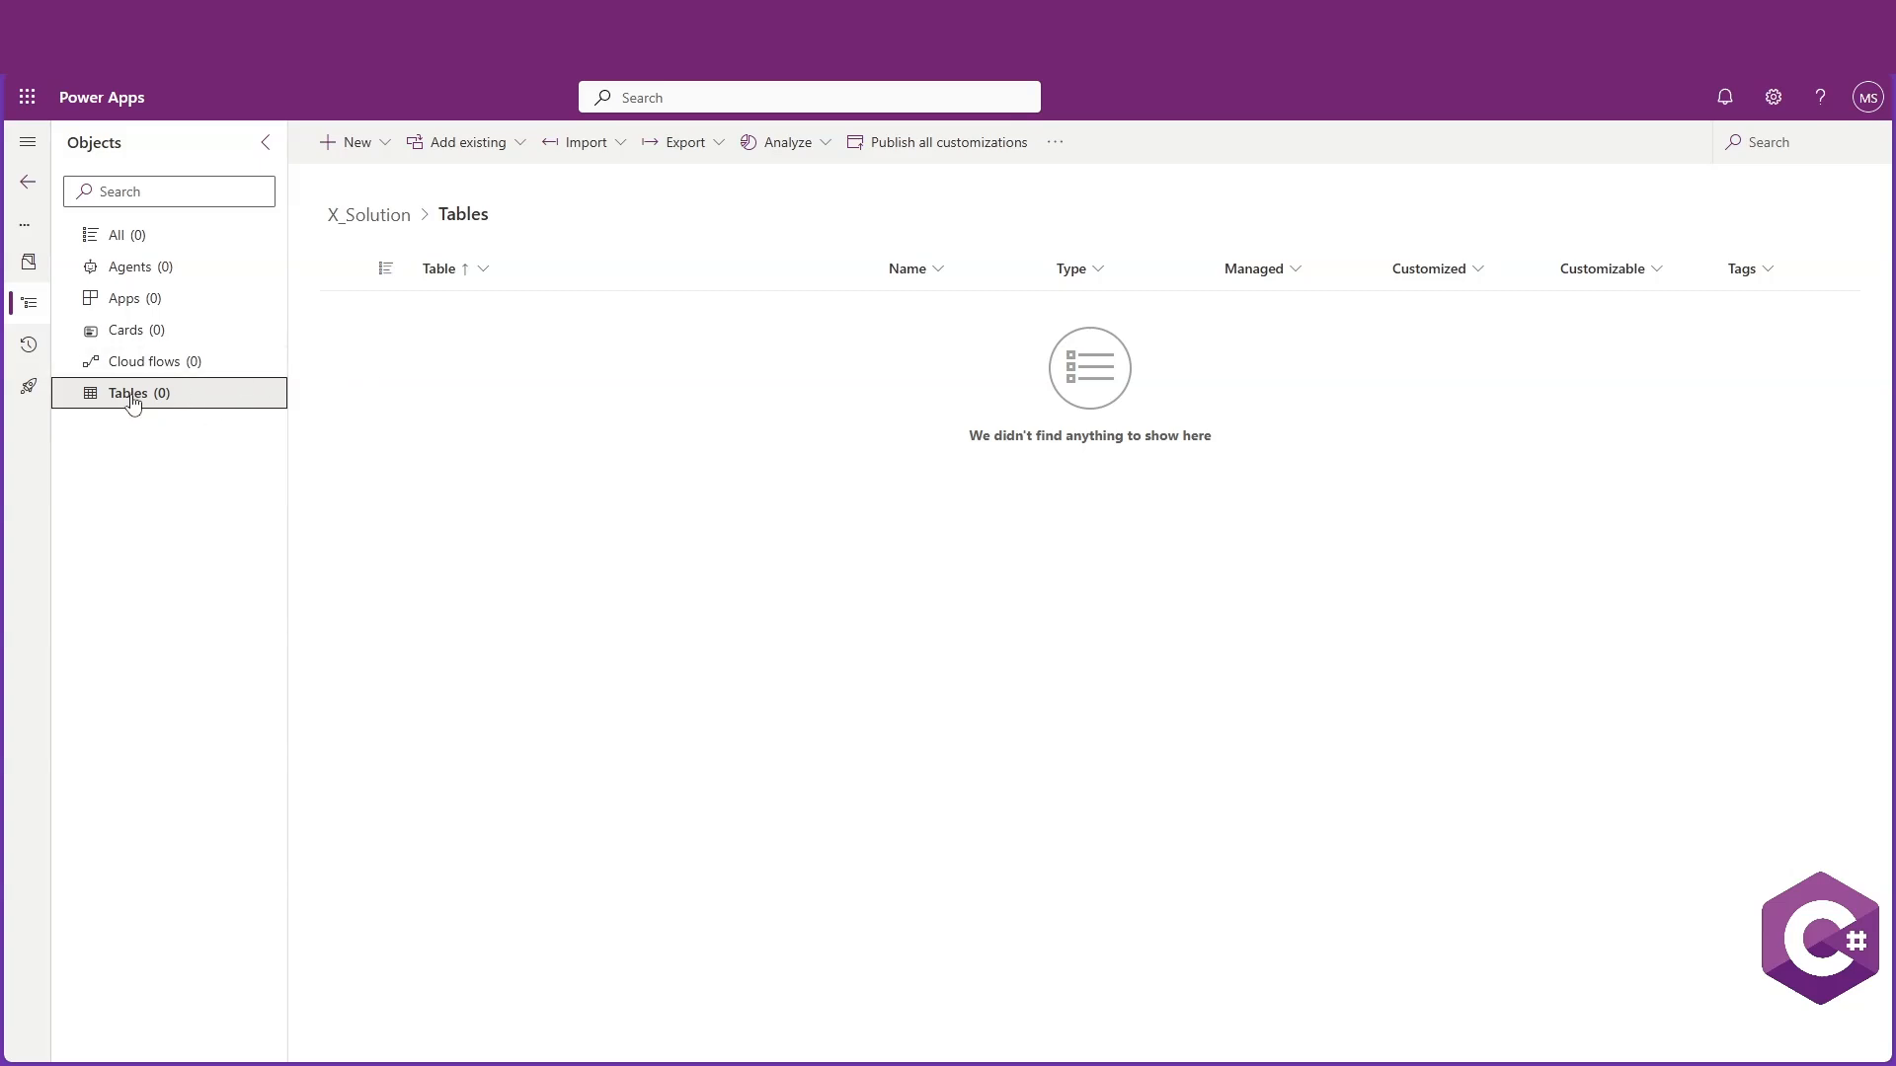
click(388, 146)
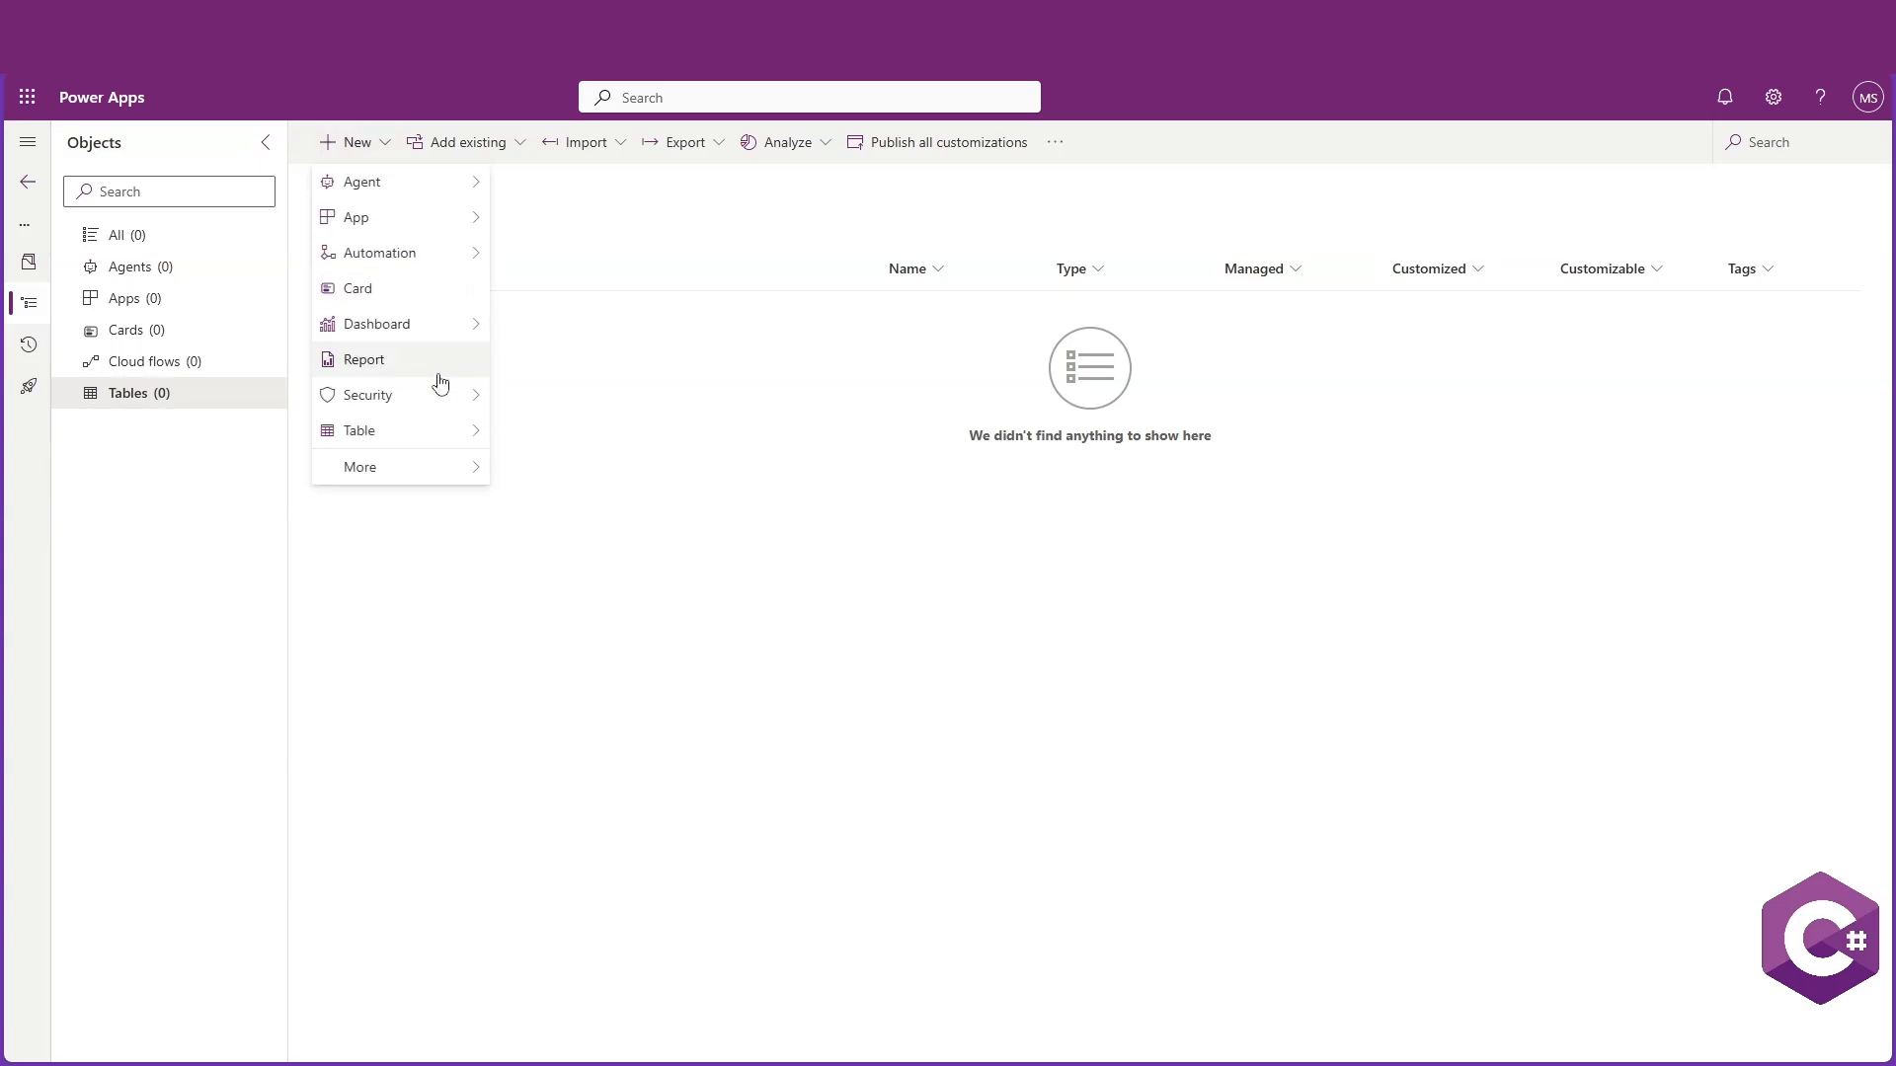
mouse_move(449, 430)
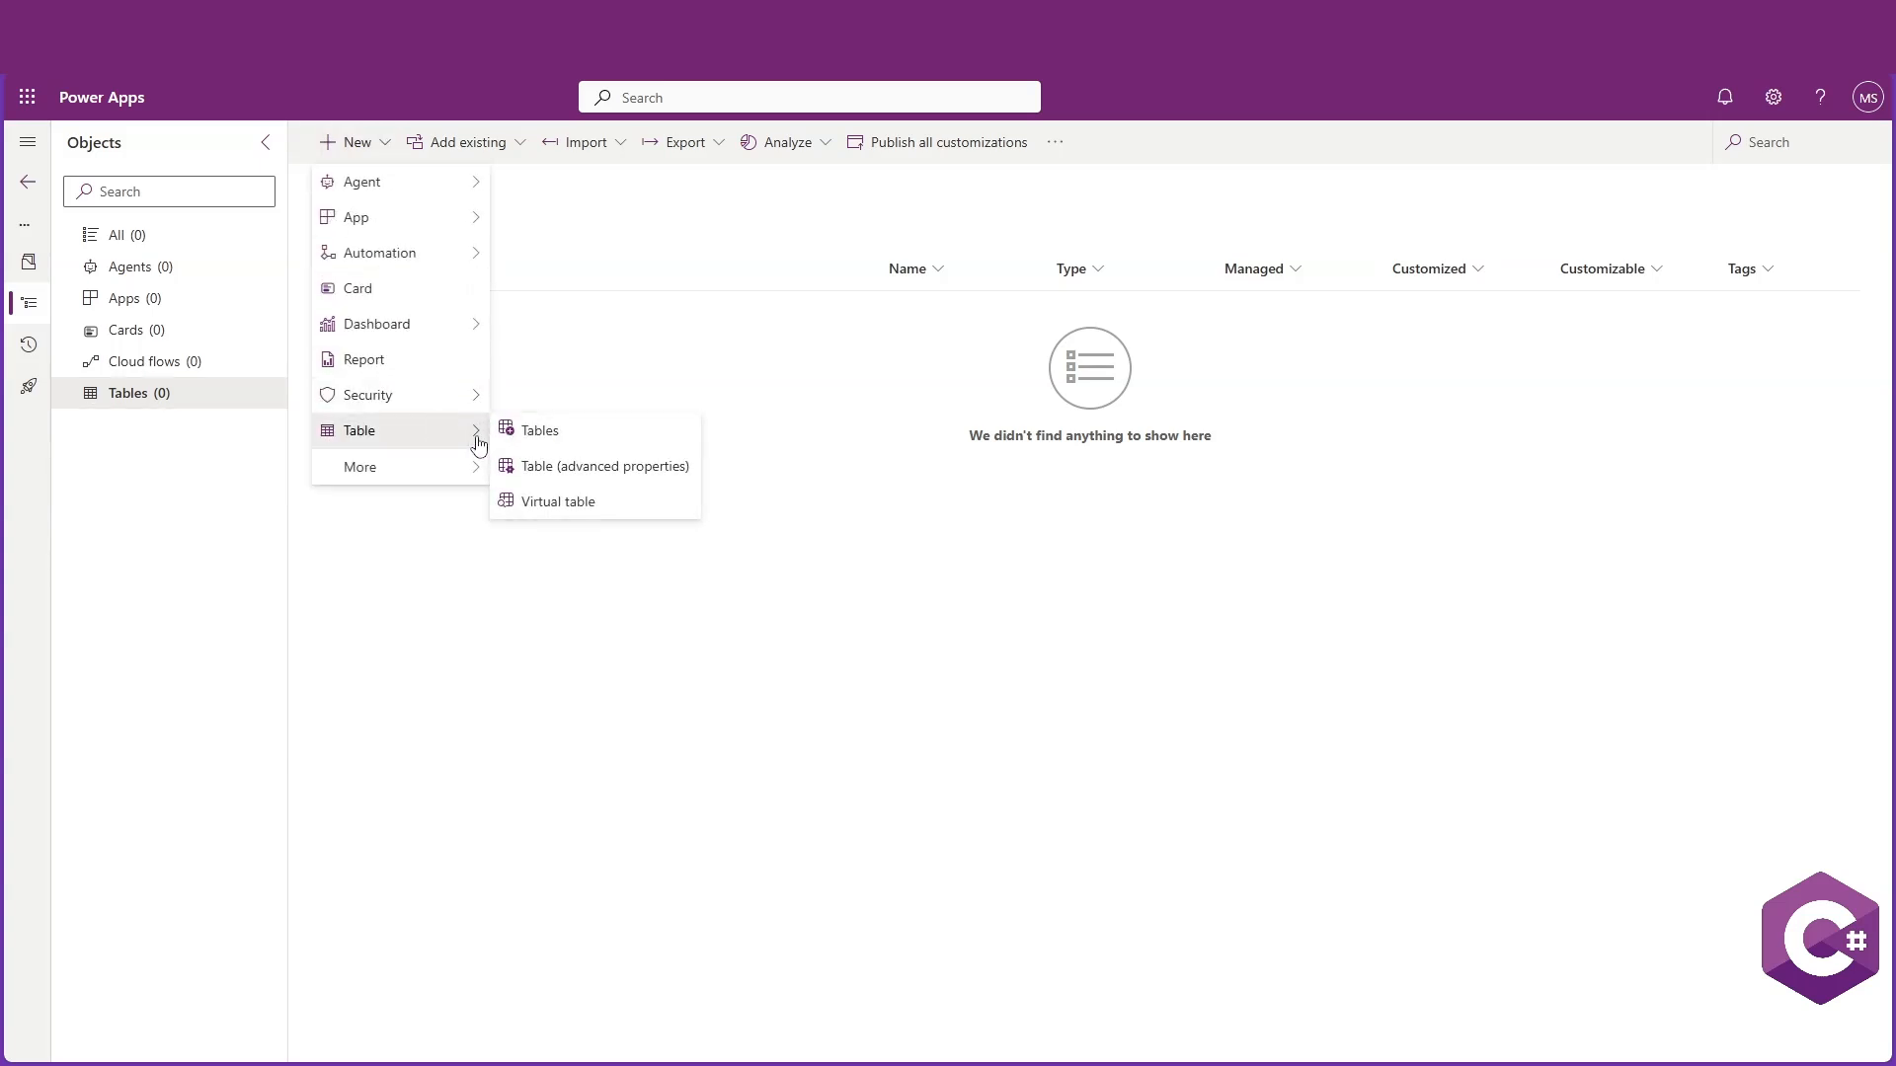
click(536, 431)
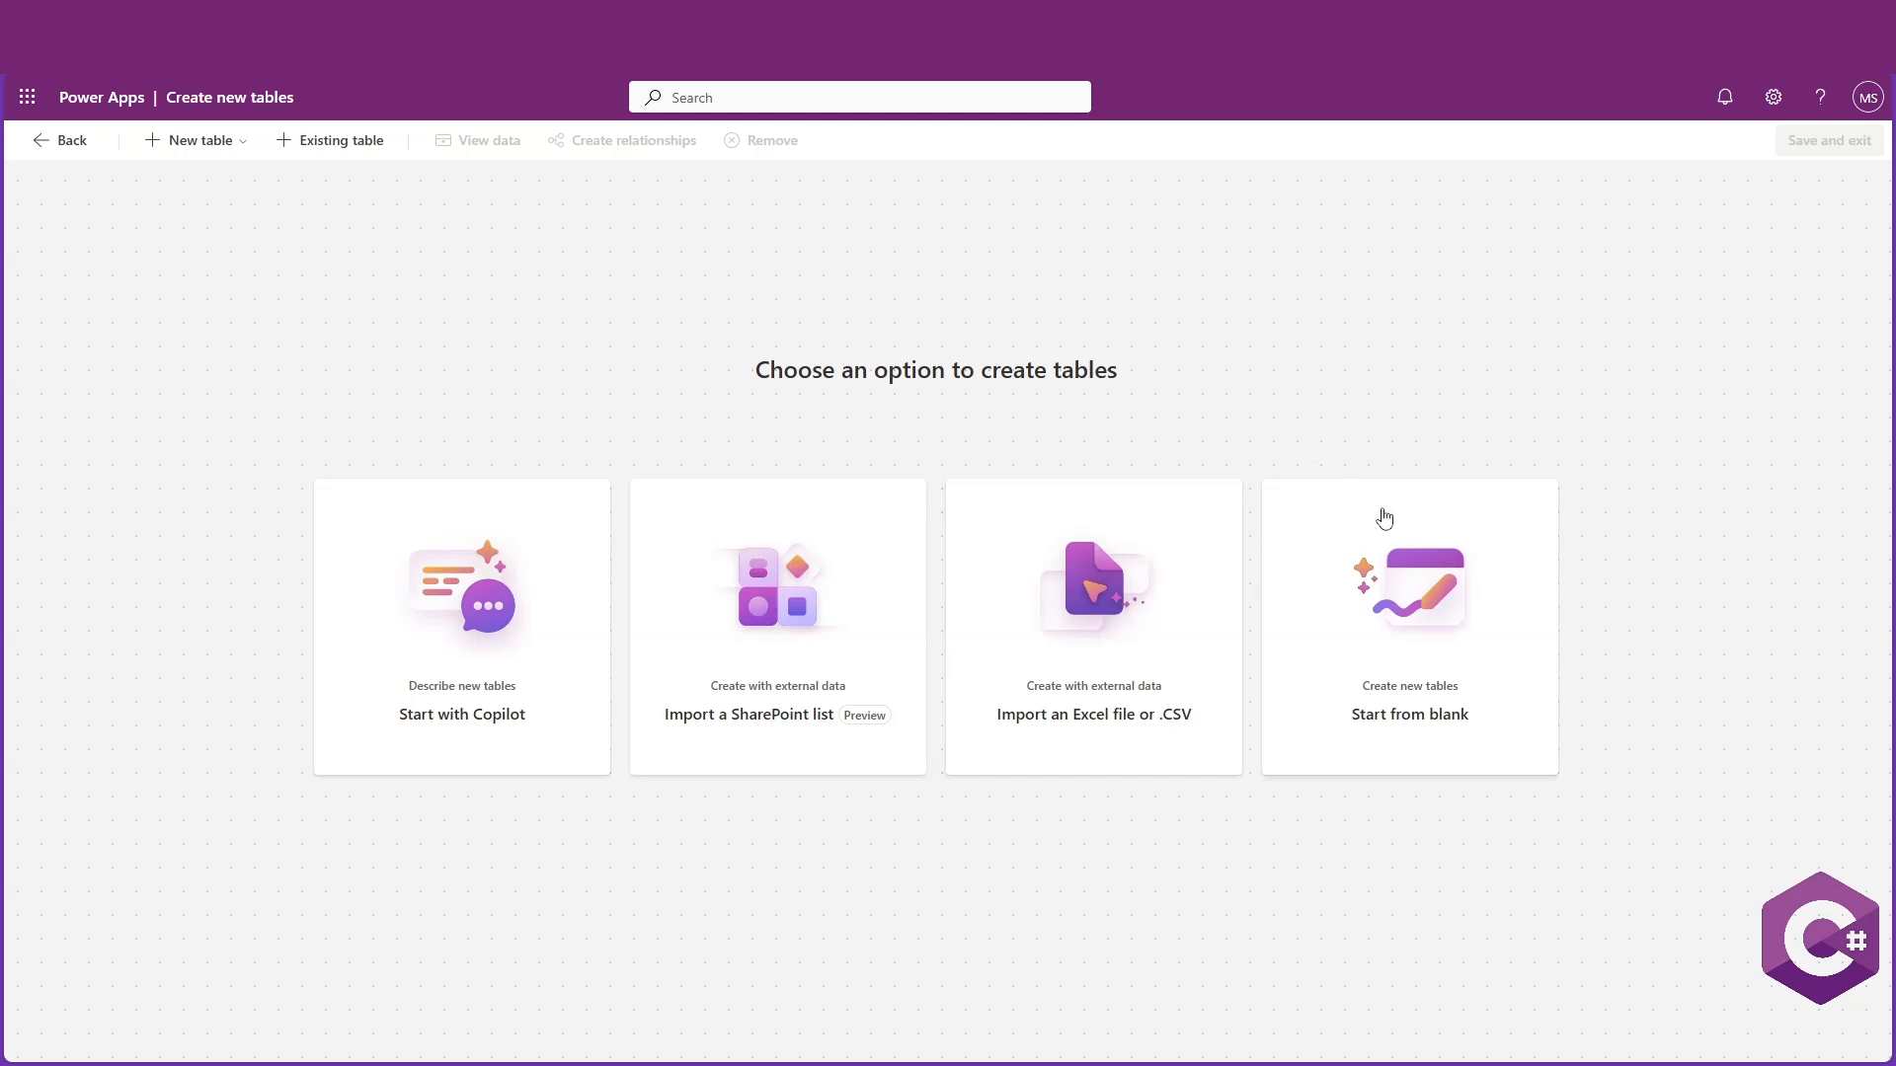
click(1419, 641)
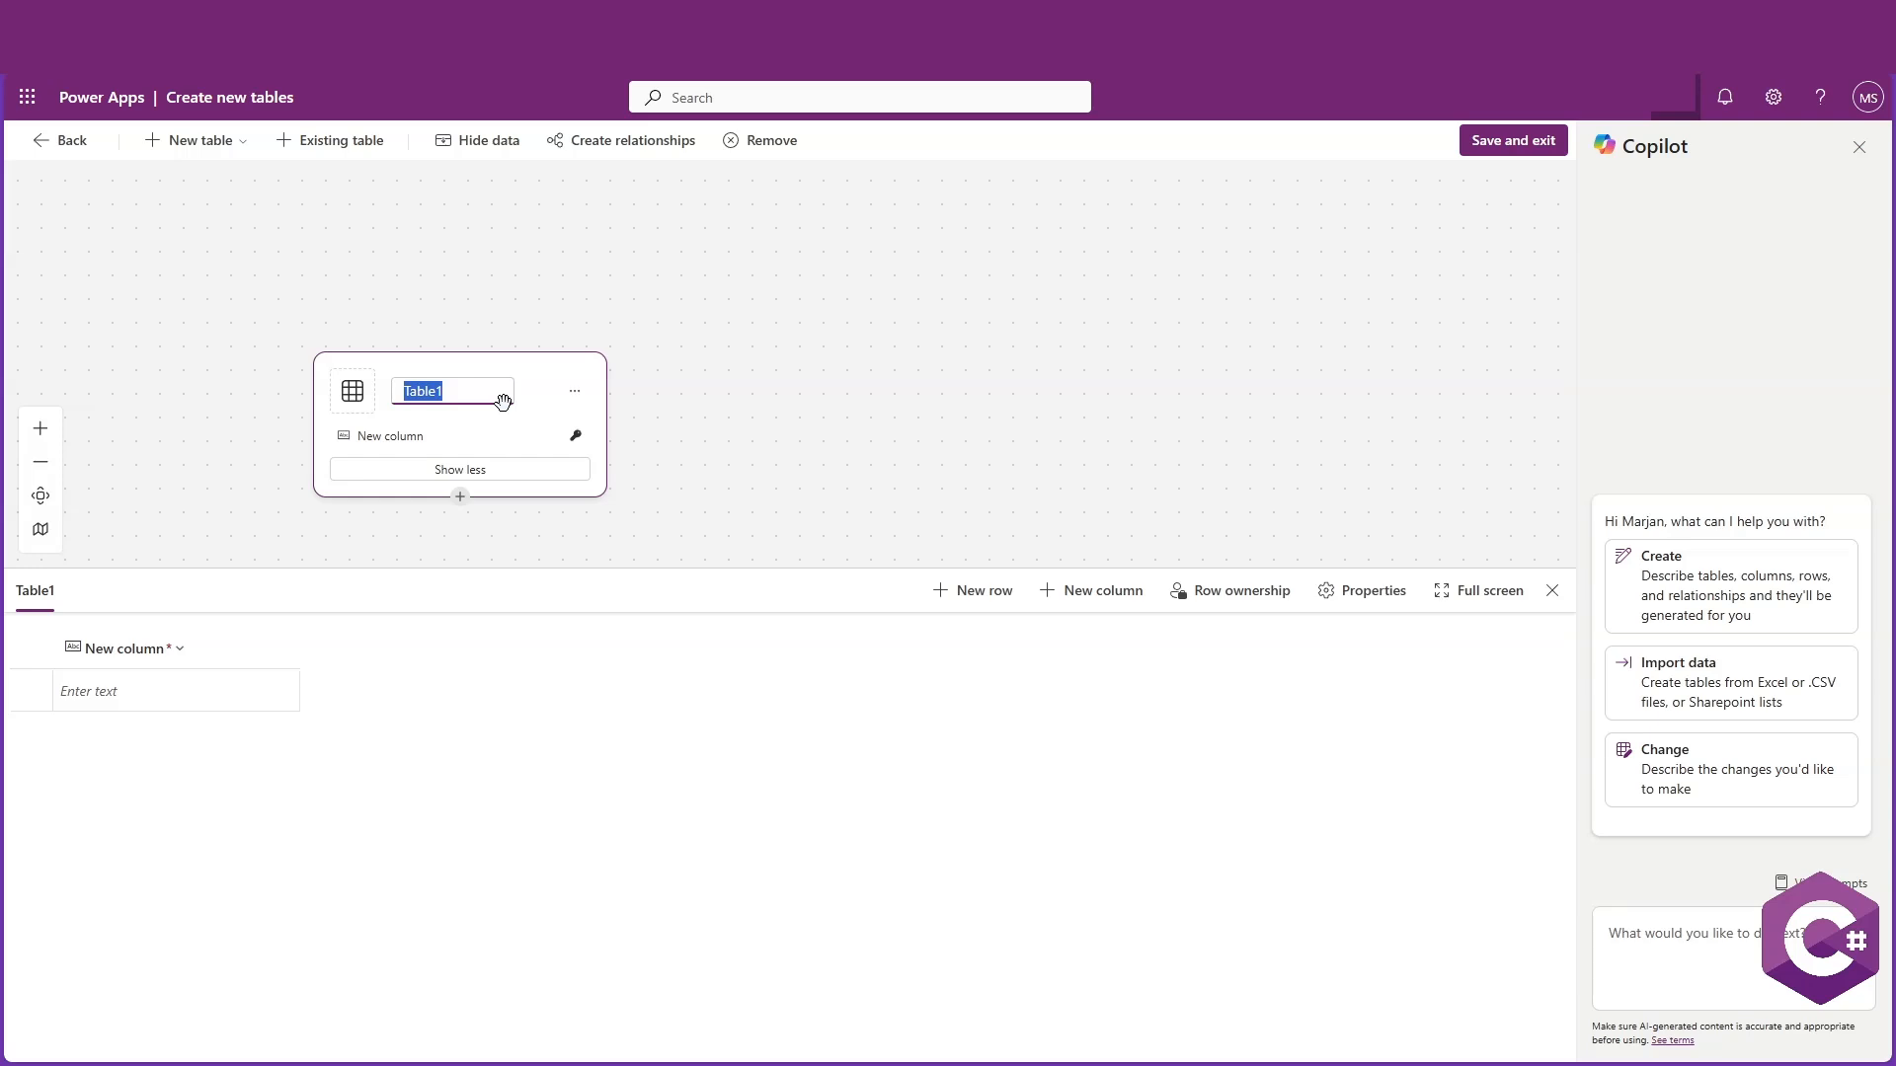
Rename the new table X_Departments
text(X_Dp)
key(BackSpace)
text(eparet)
key(BackSpace)
key(BackSpace)
text(tments)
key(Return)
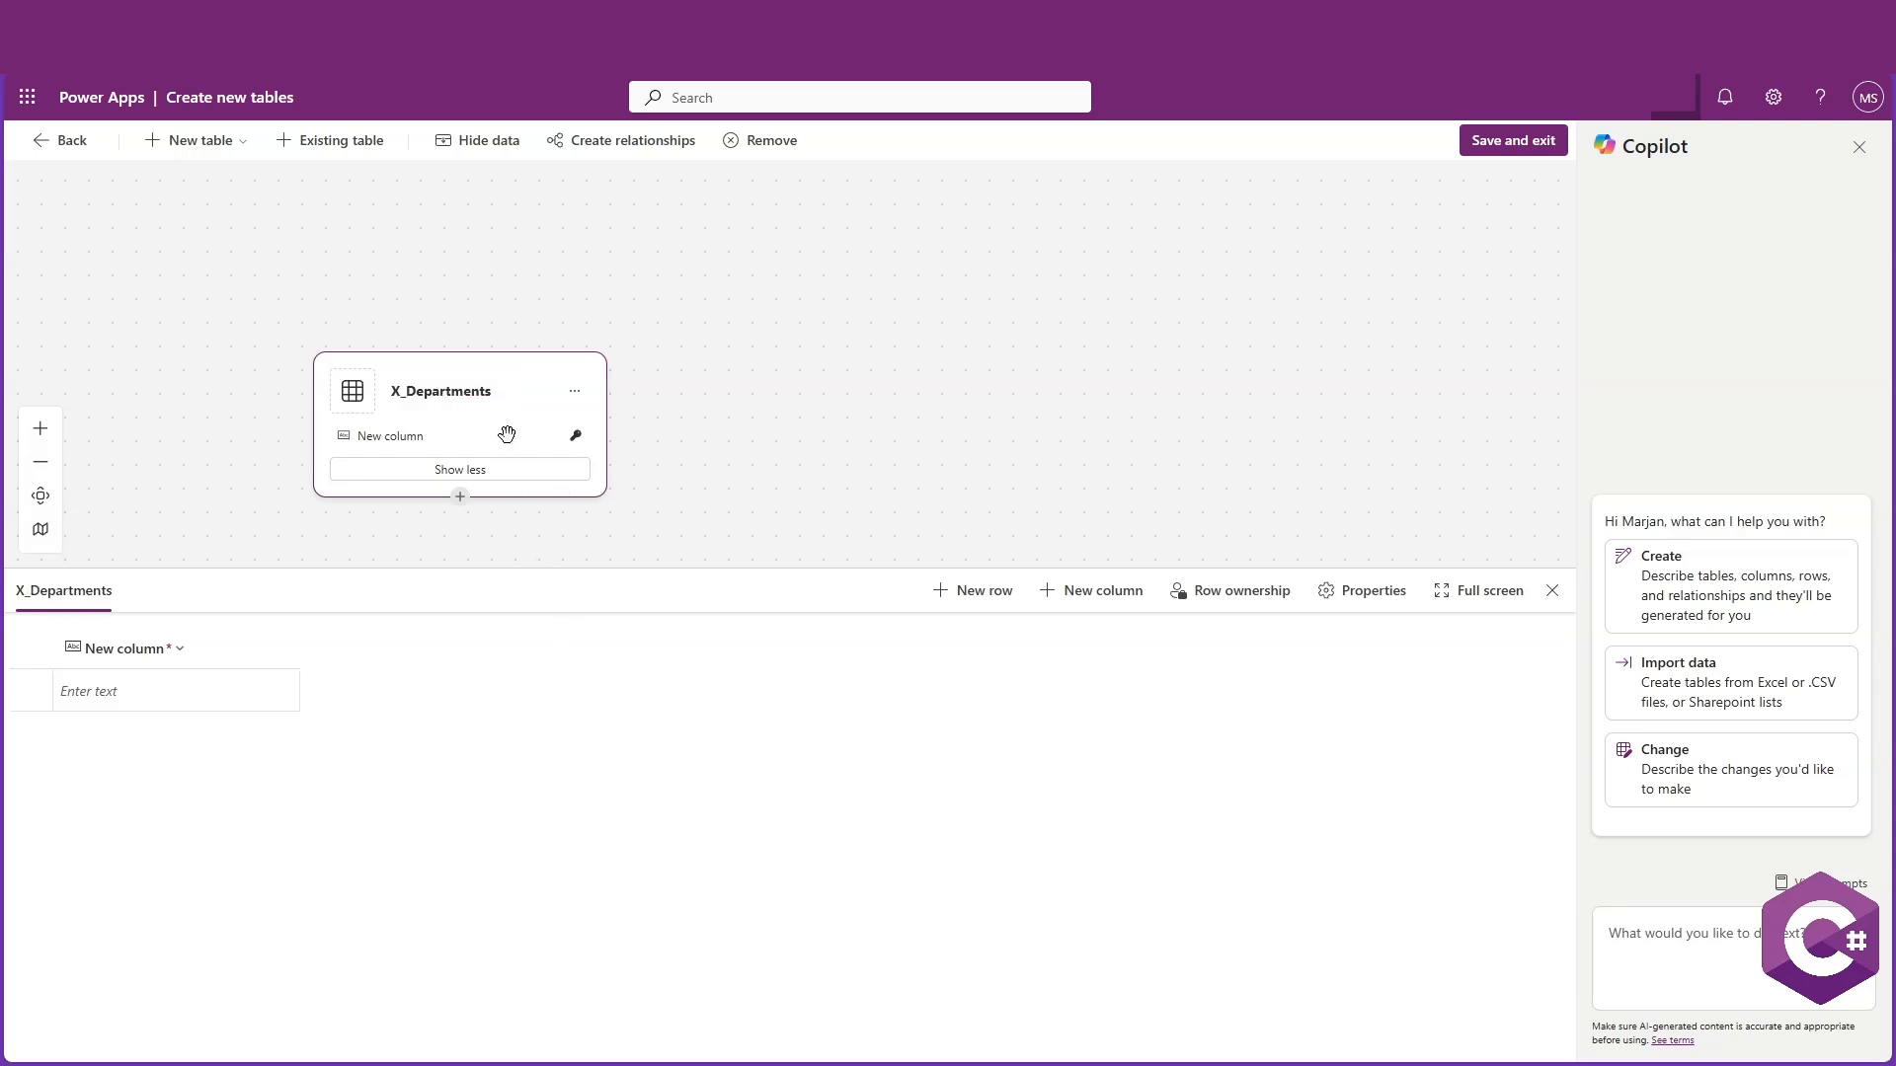
Open the default column's editor and rename the column DepartmentName
click(150, 659)
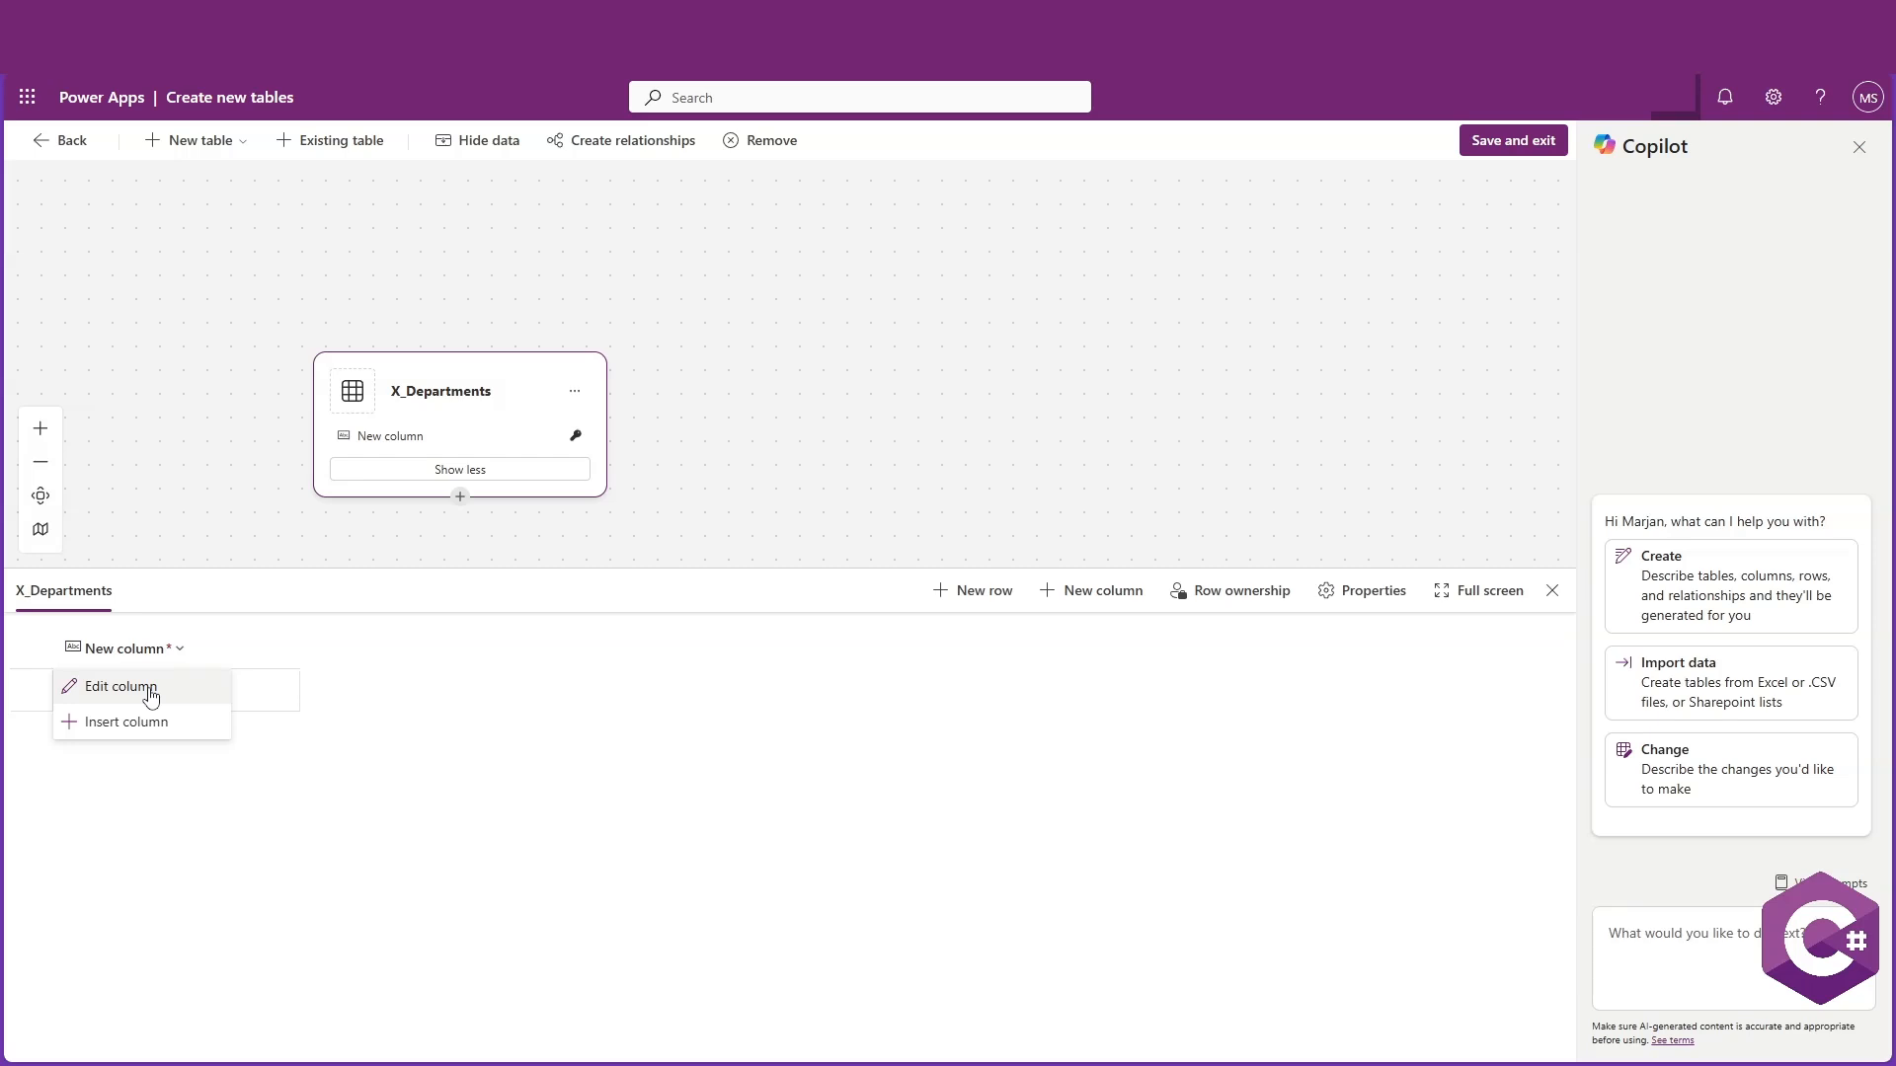
click(150, 697)
click(162, 650)
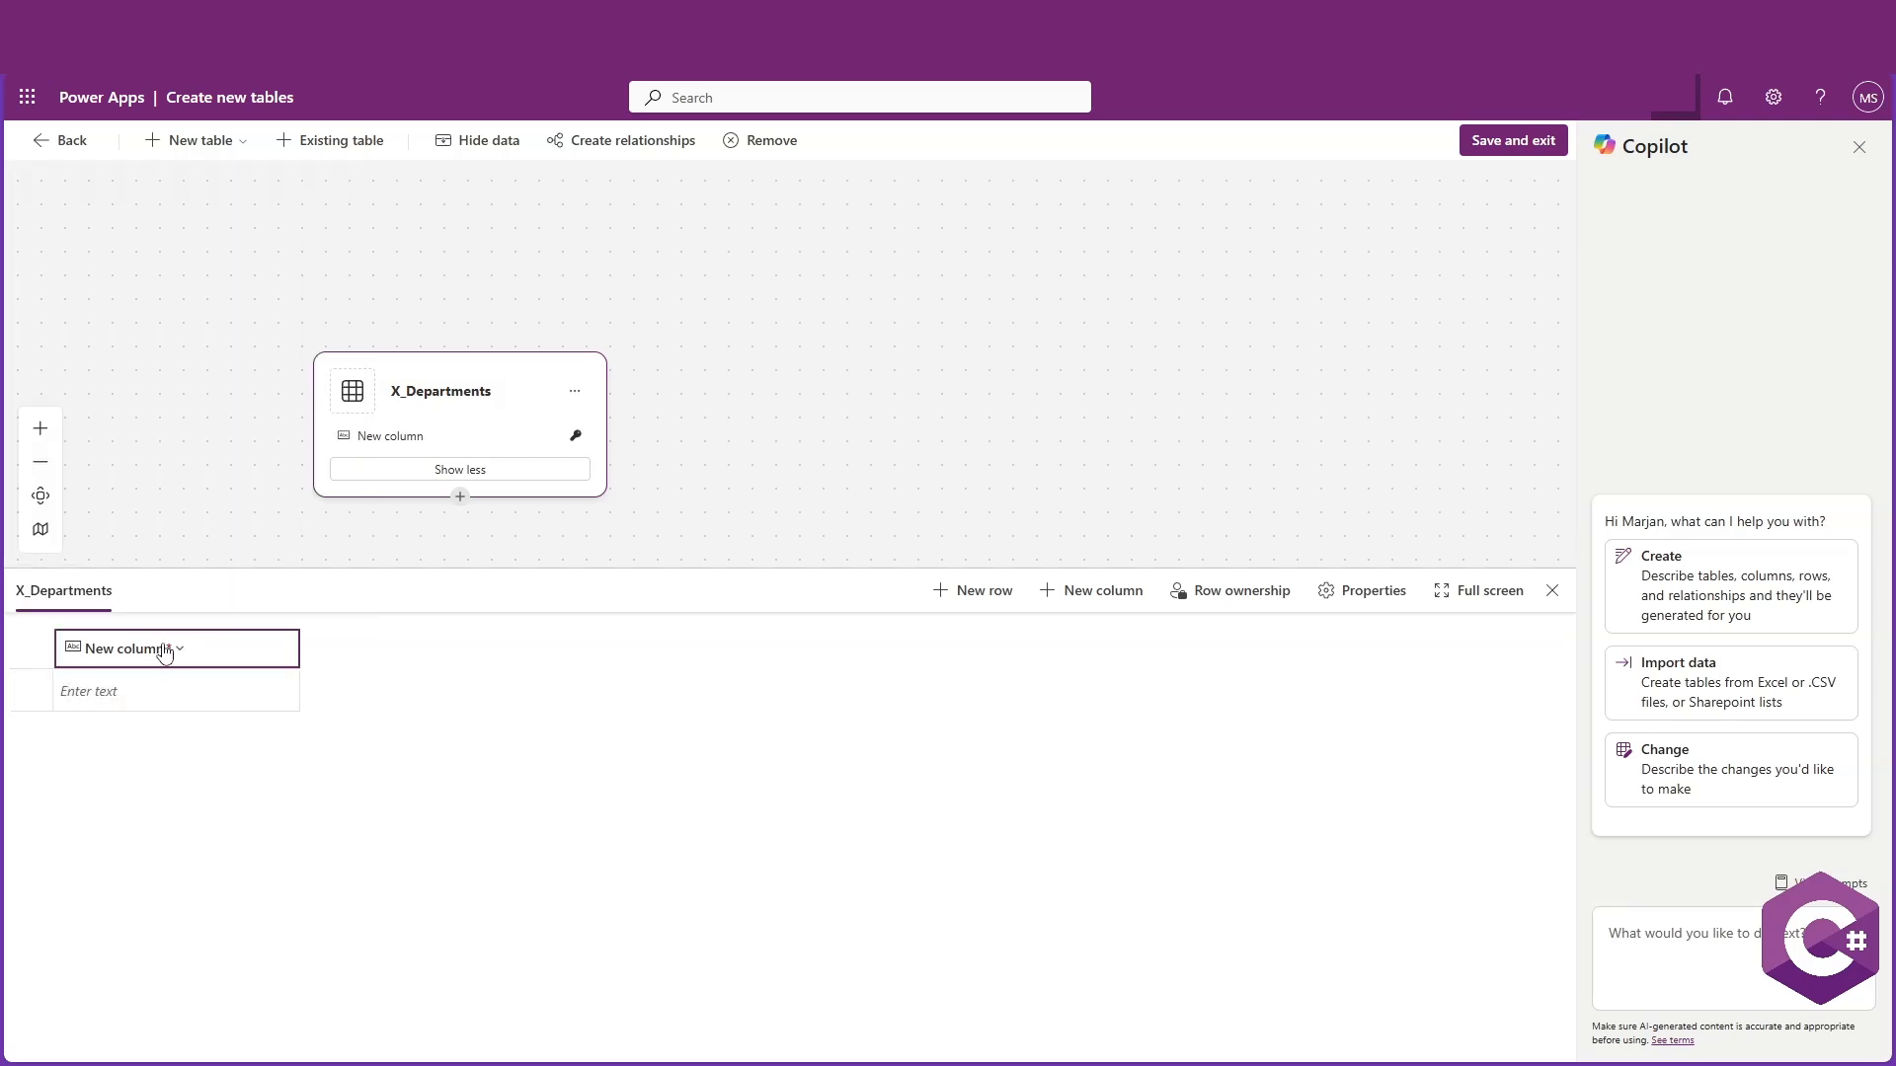
click(164, 652)
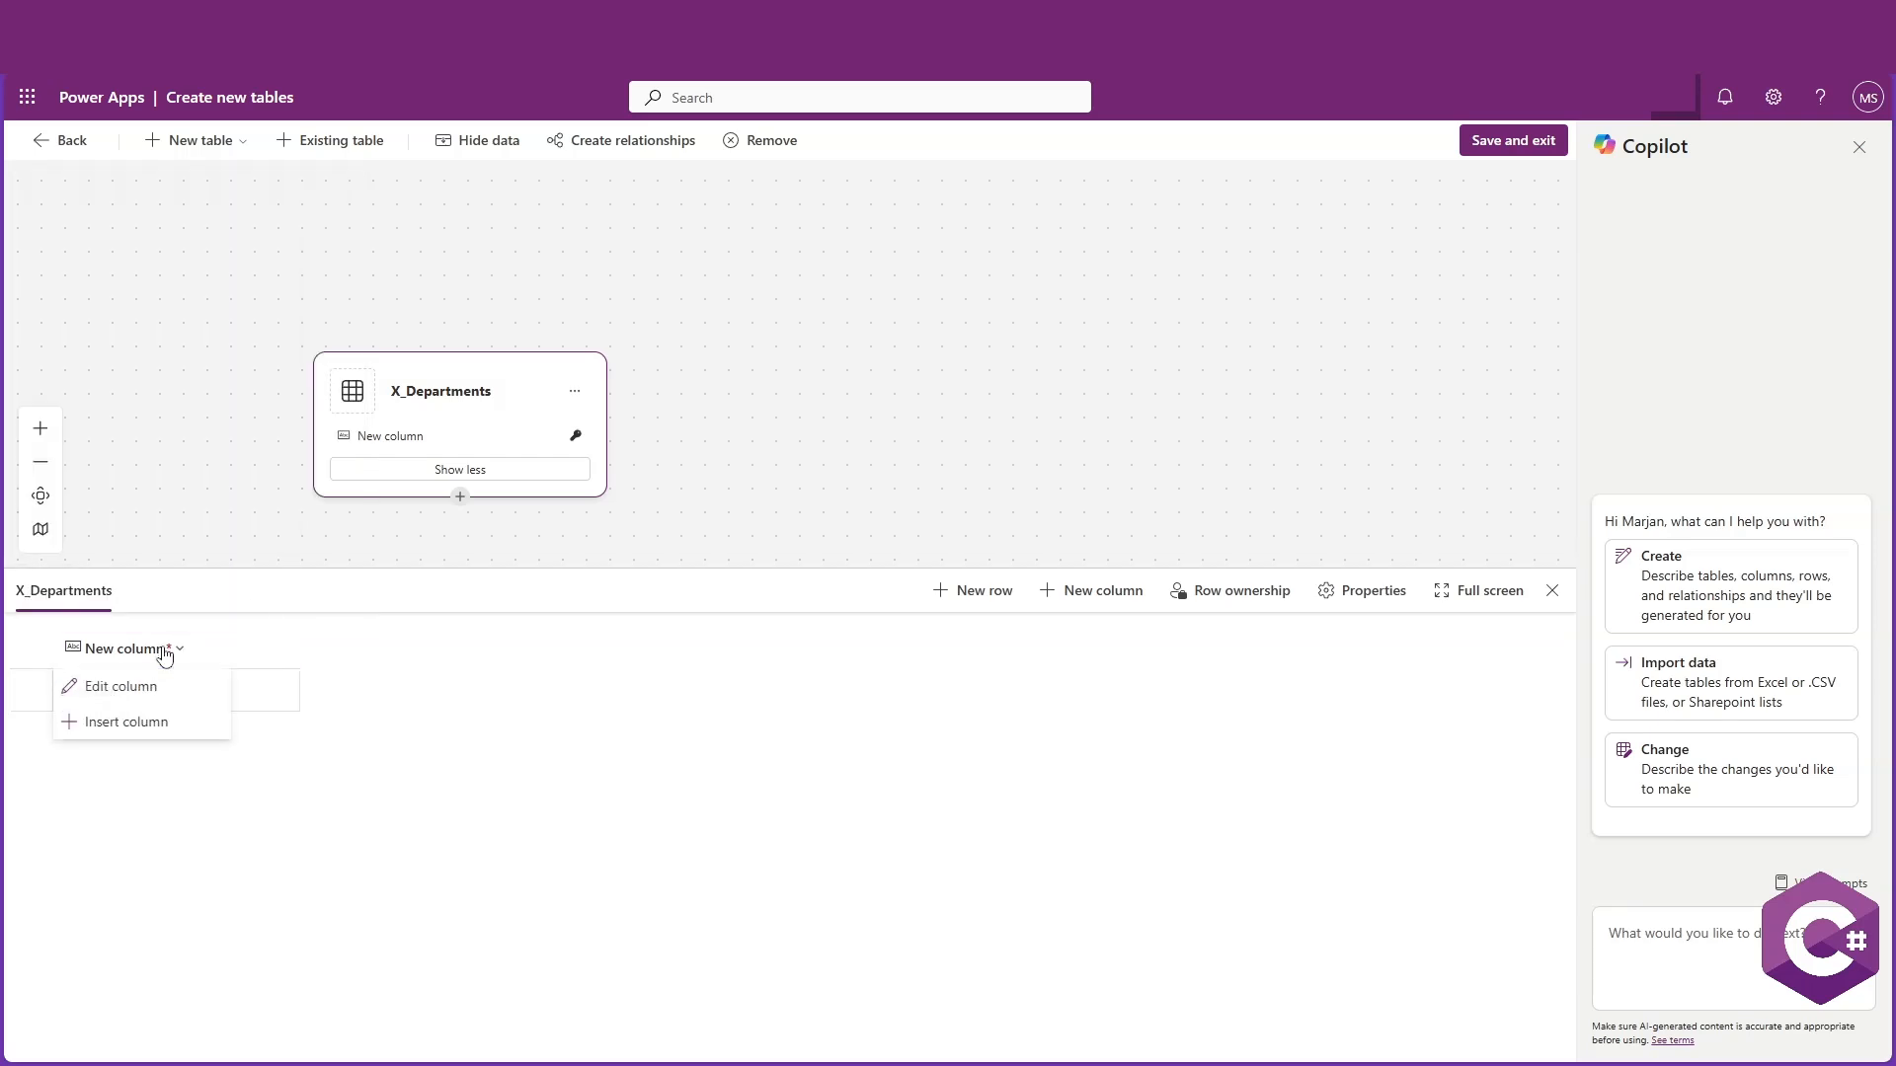
click(133, 697)
drag(54, 275, 337, 268)
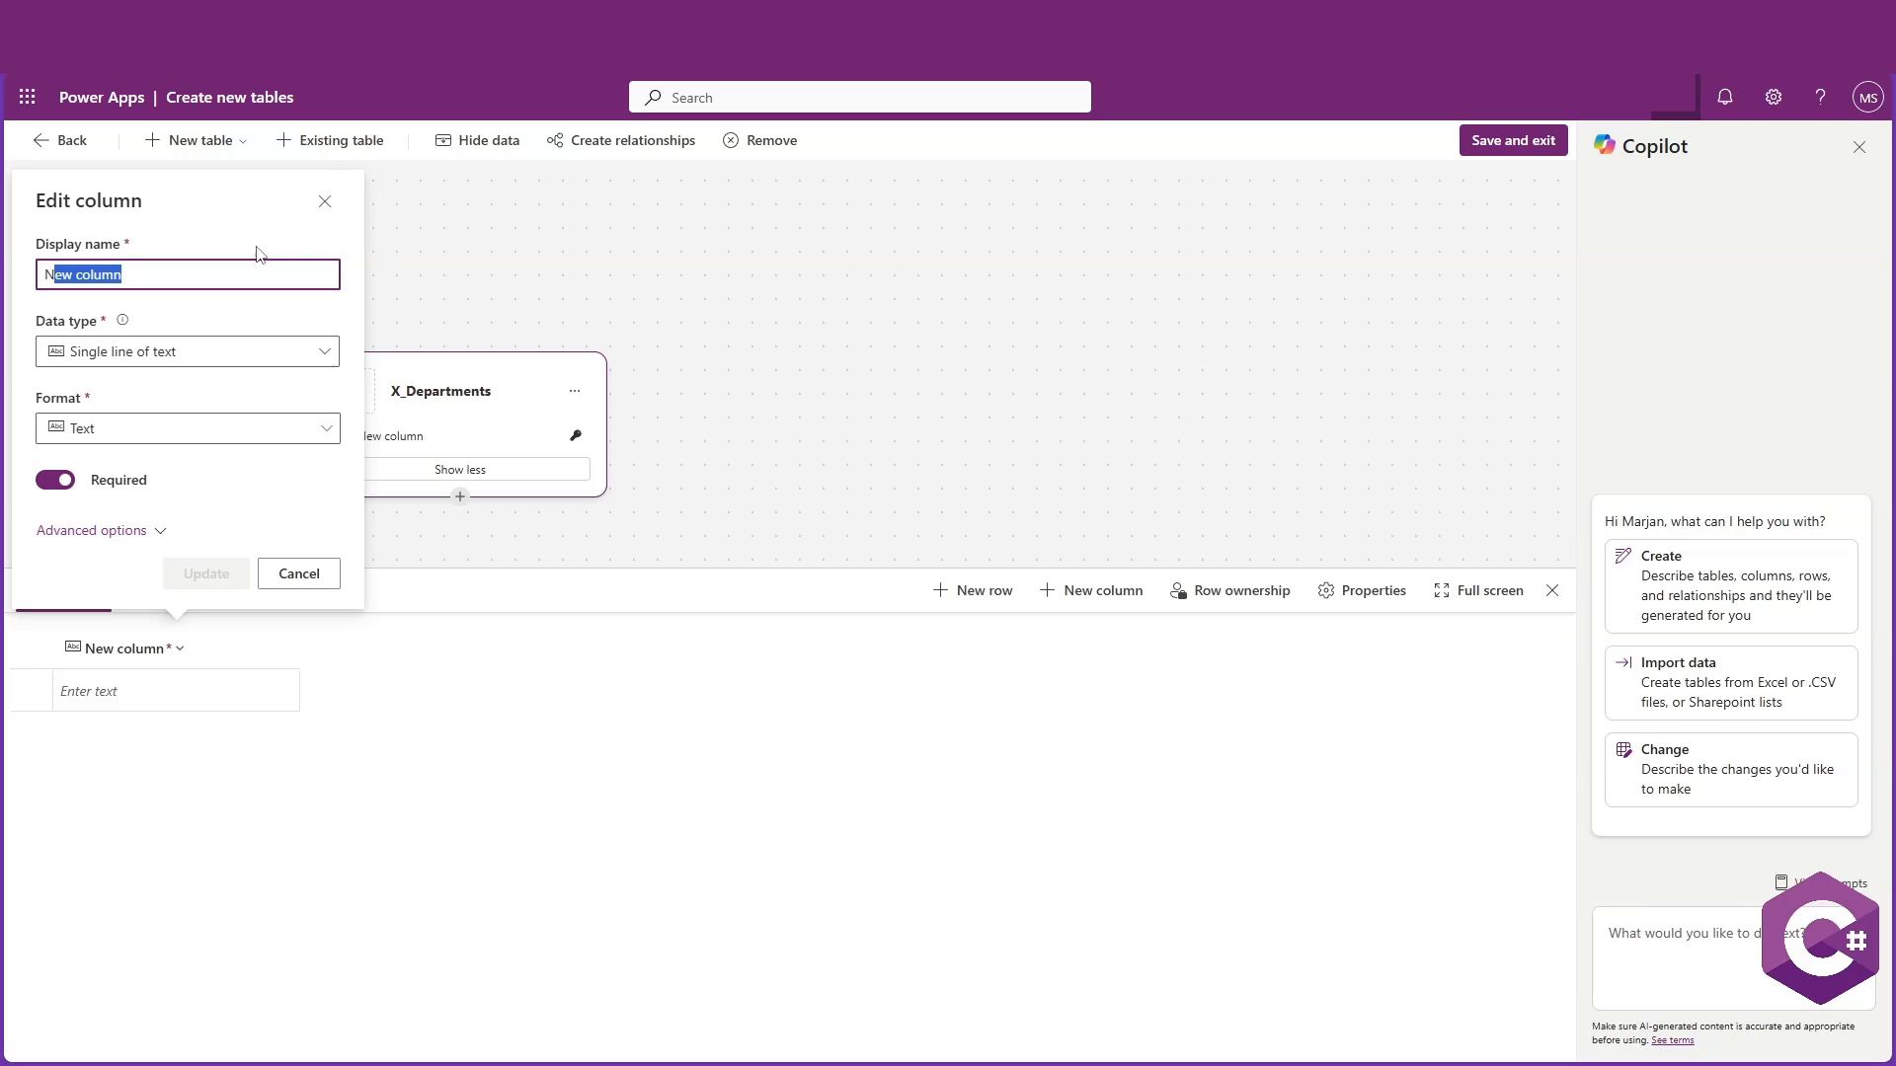
key(BackSpace)
key(BackSpace)
text(Depa)
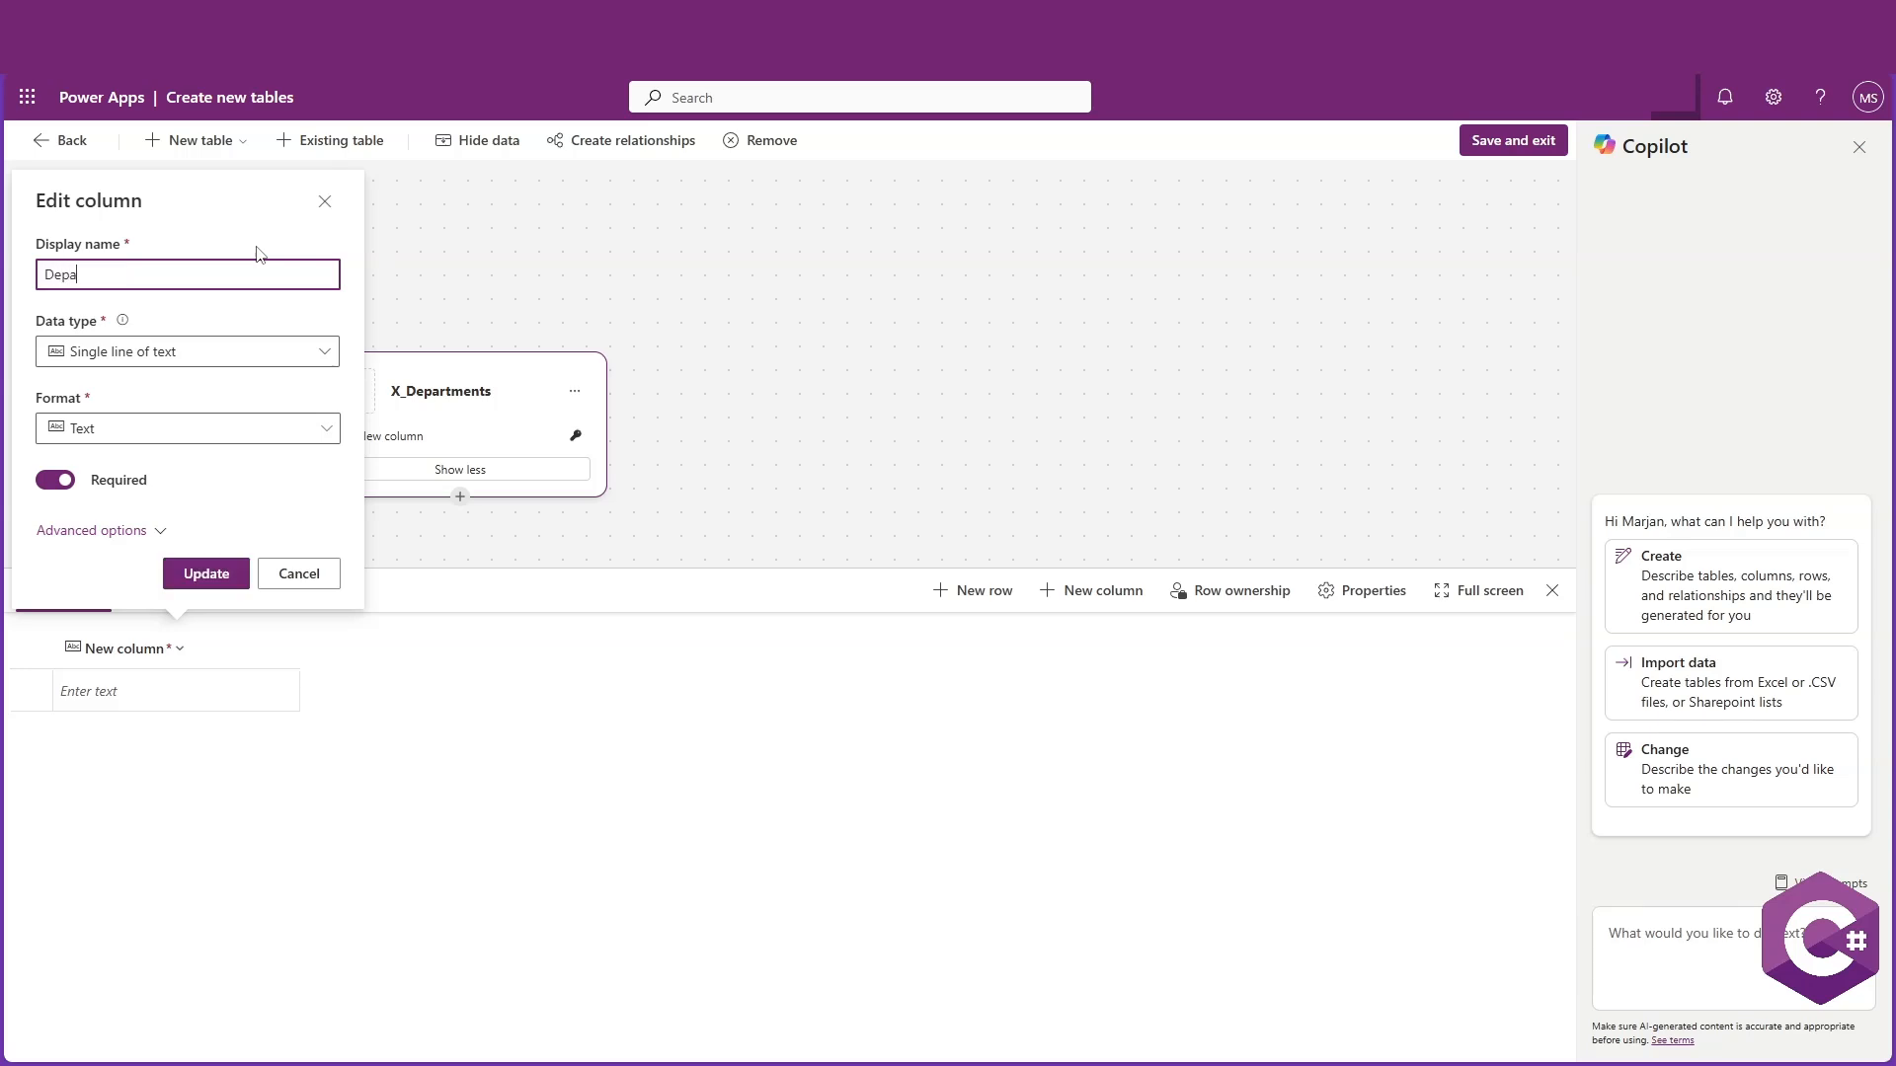
text(rtmentNAme)
key(BackSpace)
key(BackSpace)
key(BackSpace)
text(ame)
Keep the column as required Single line of text with Text format and update it
click(260, 354)
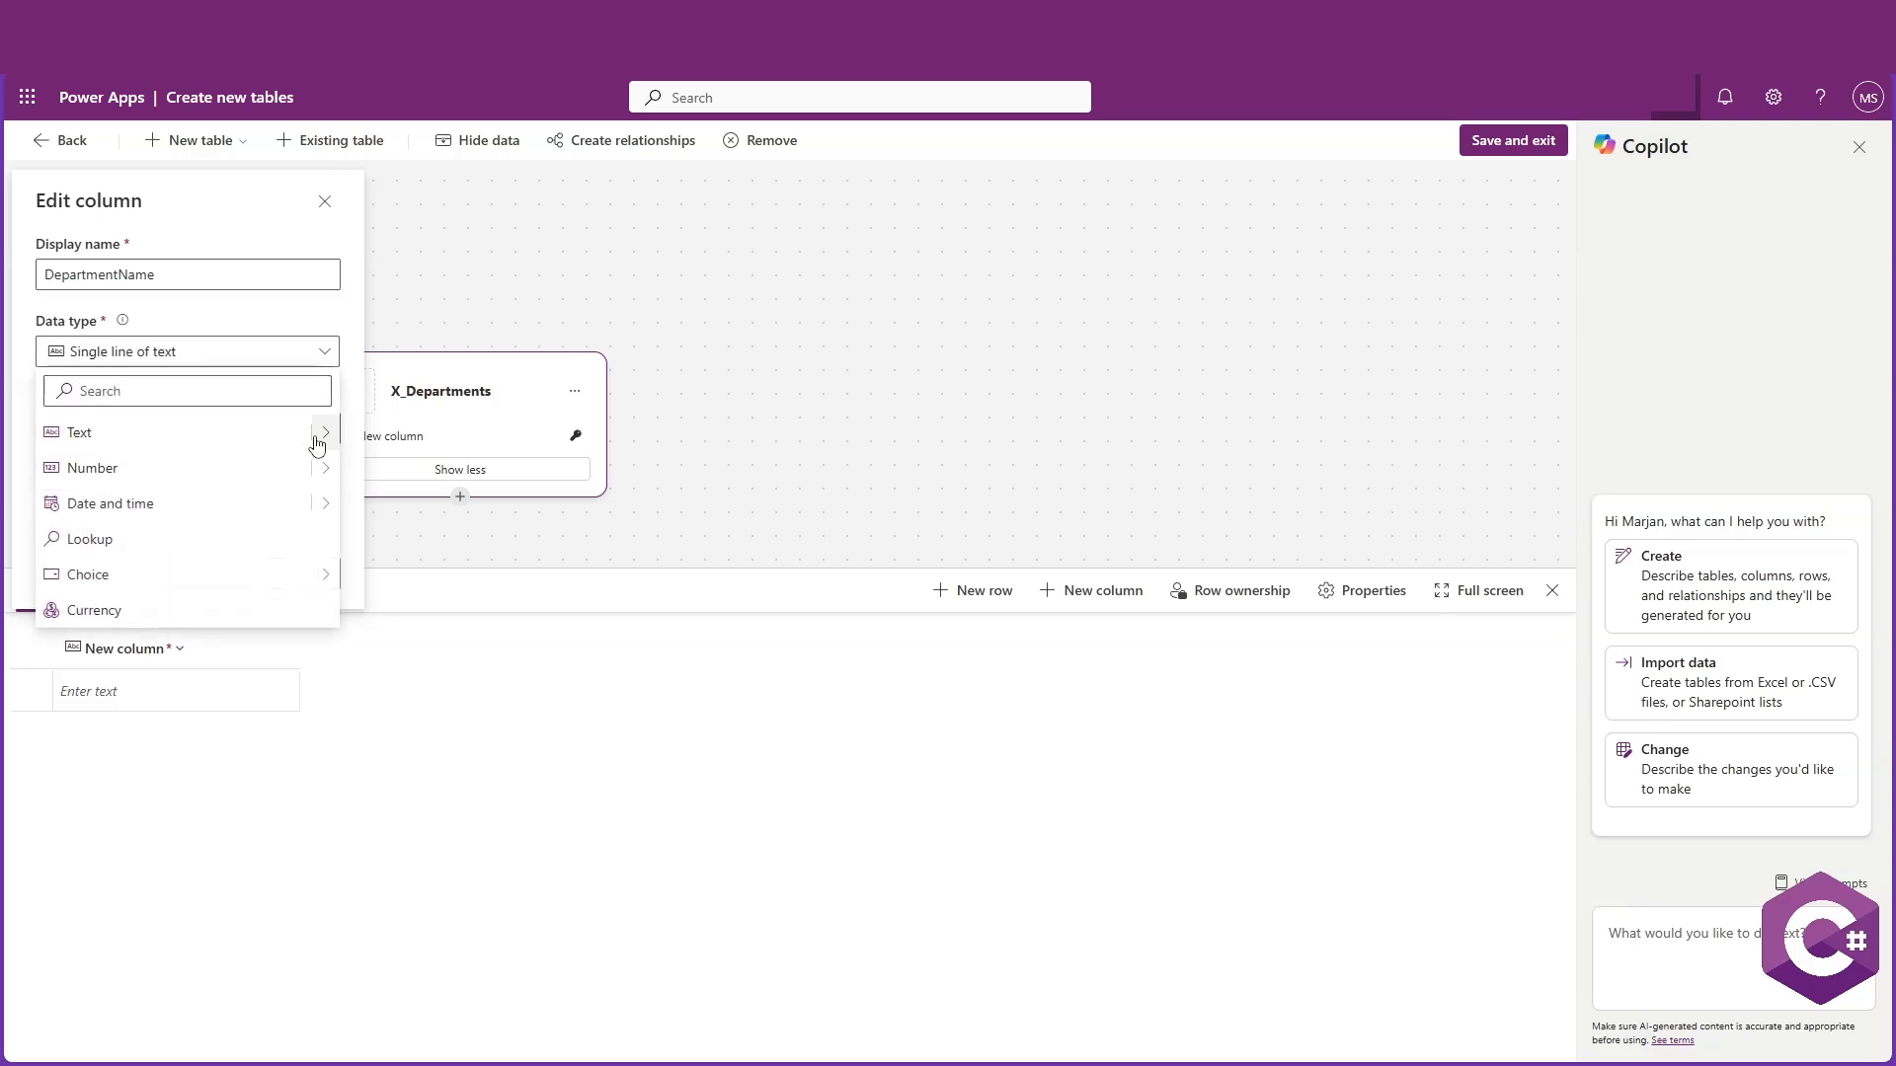
mouse_move(317, 435)
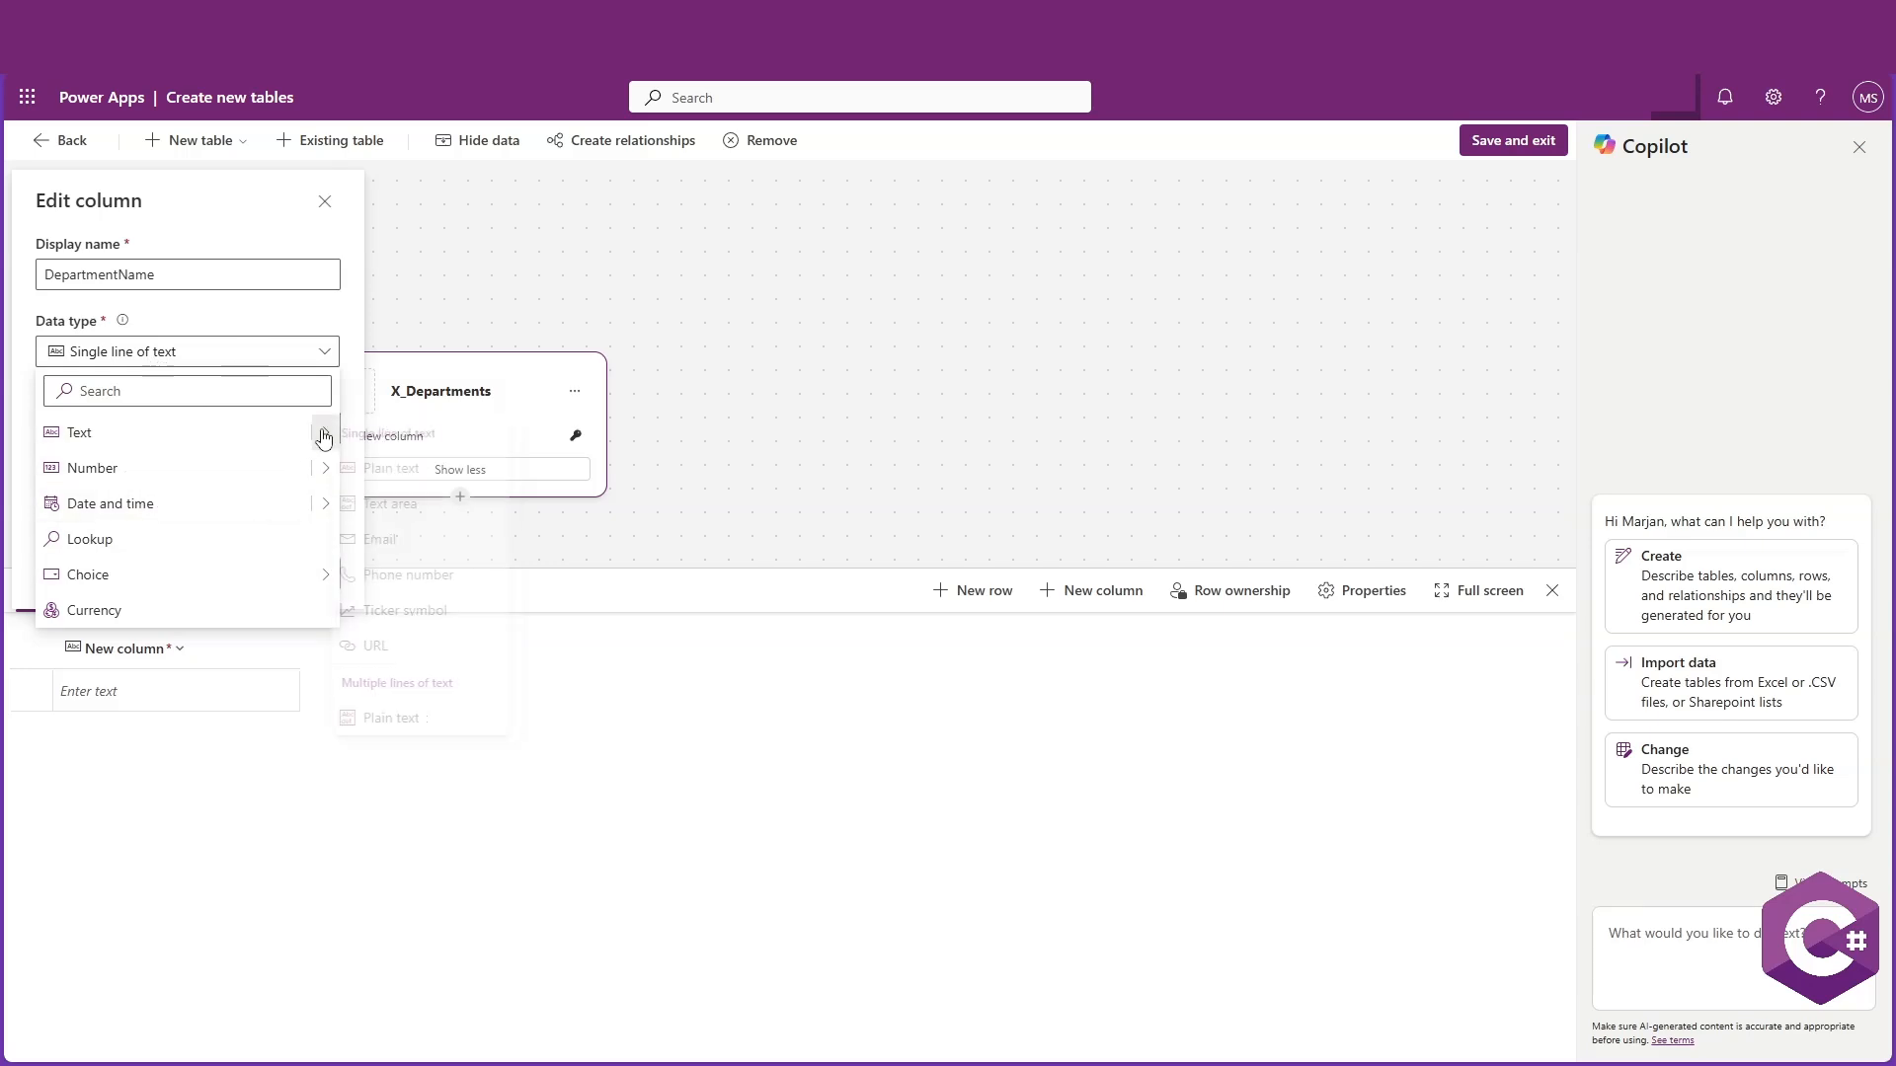
click(309, 338)
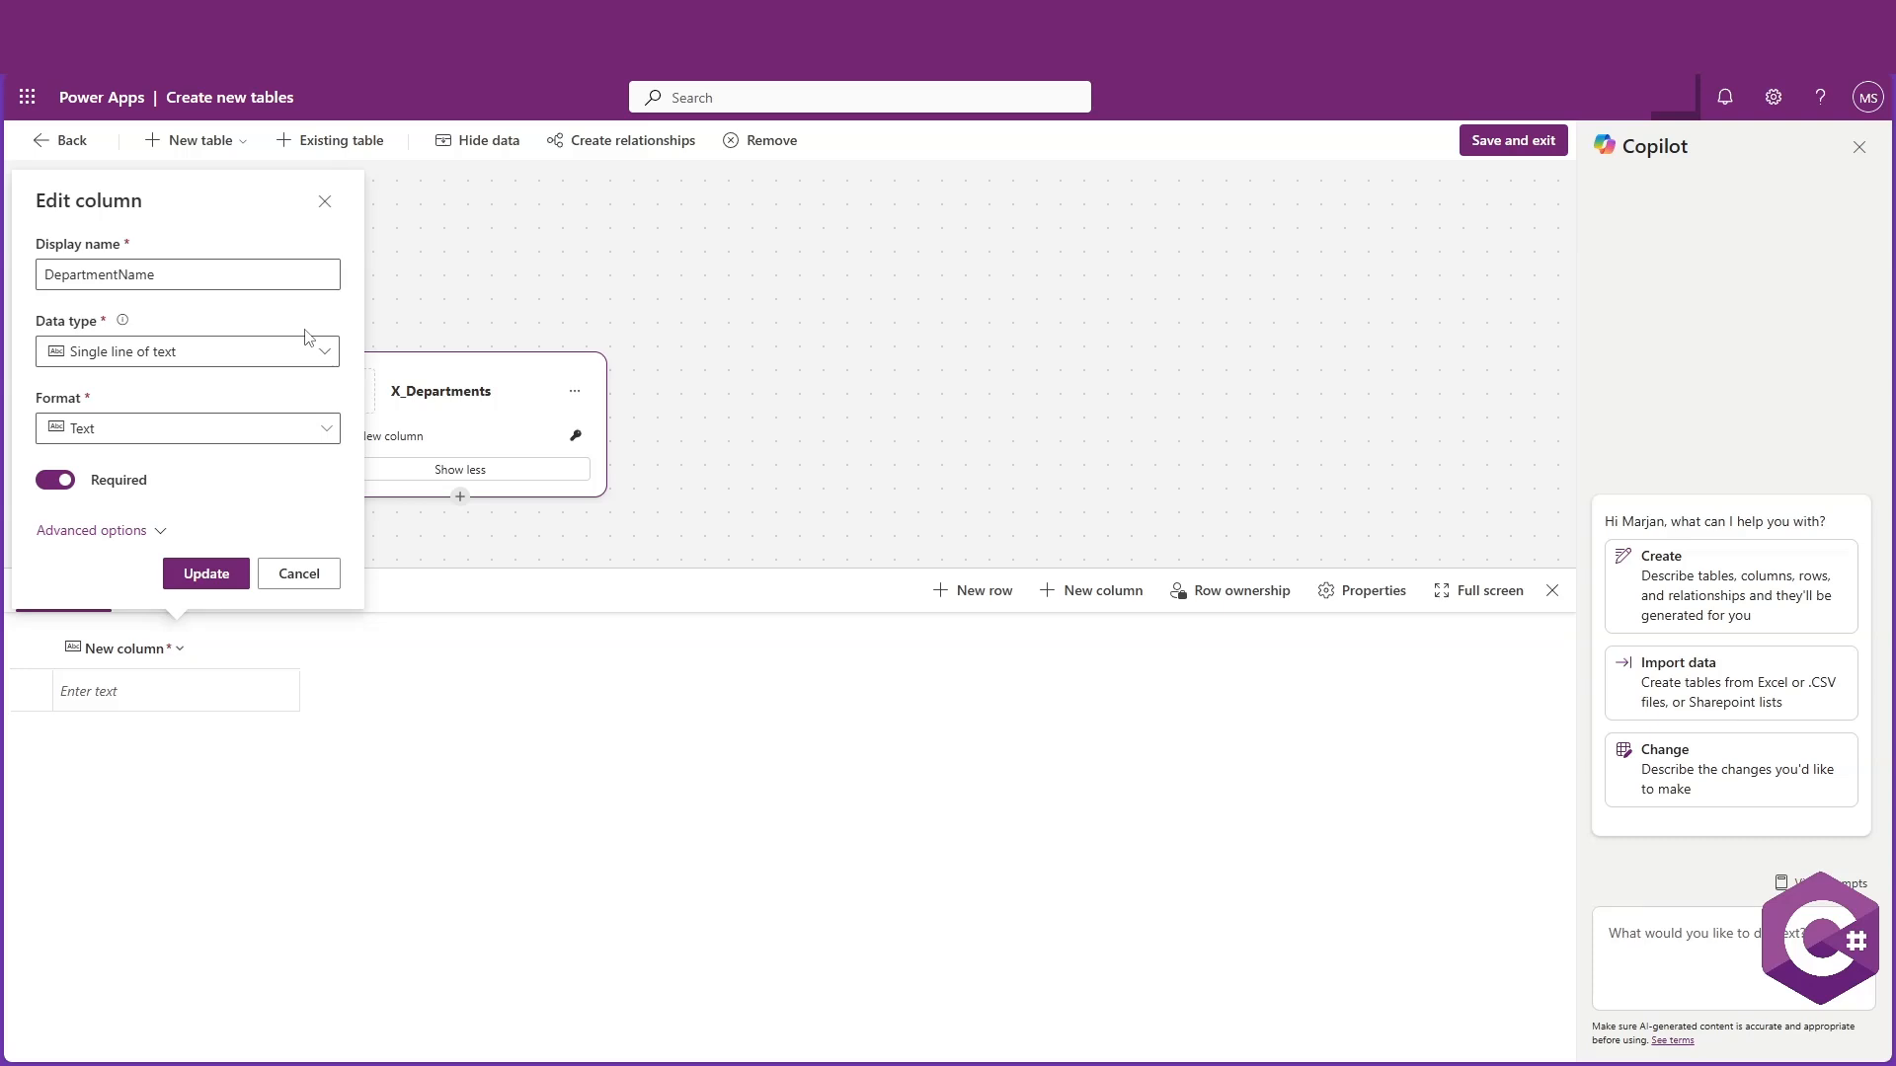
click(254, 427)
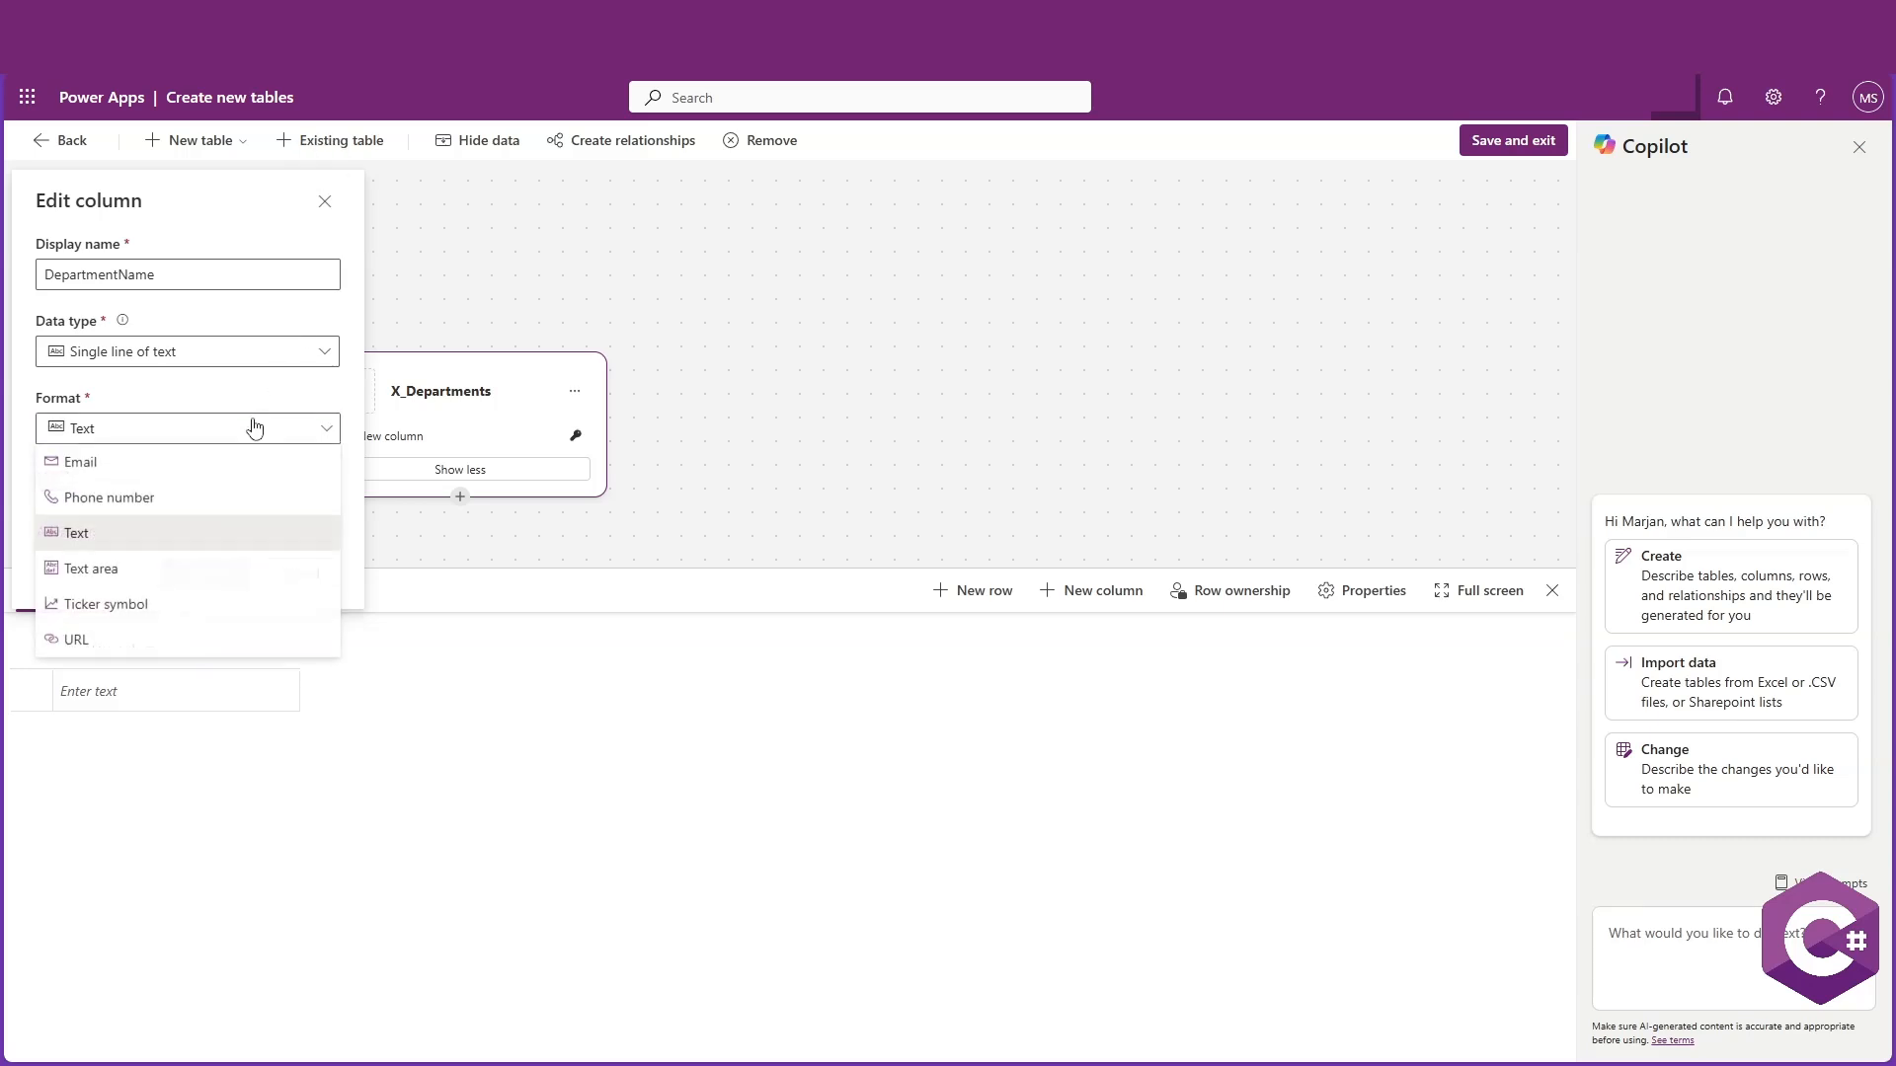
click(178, 425)
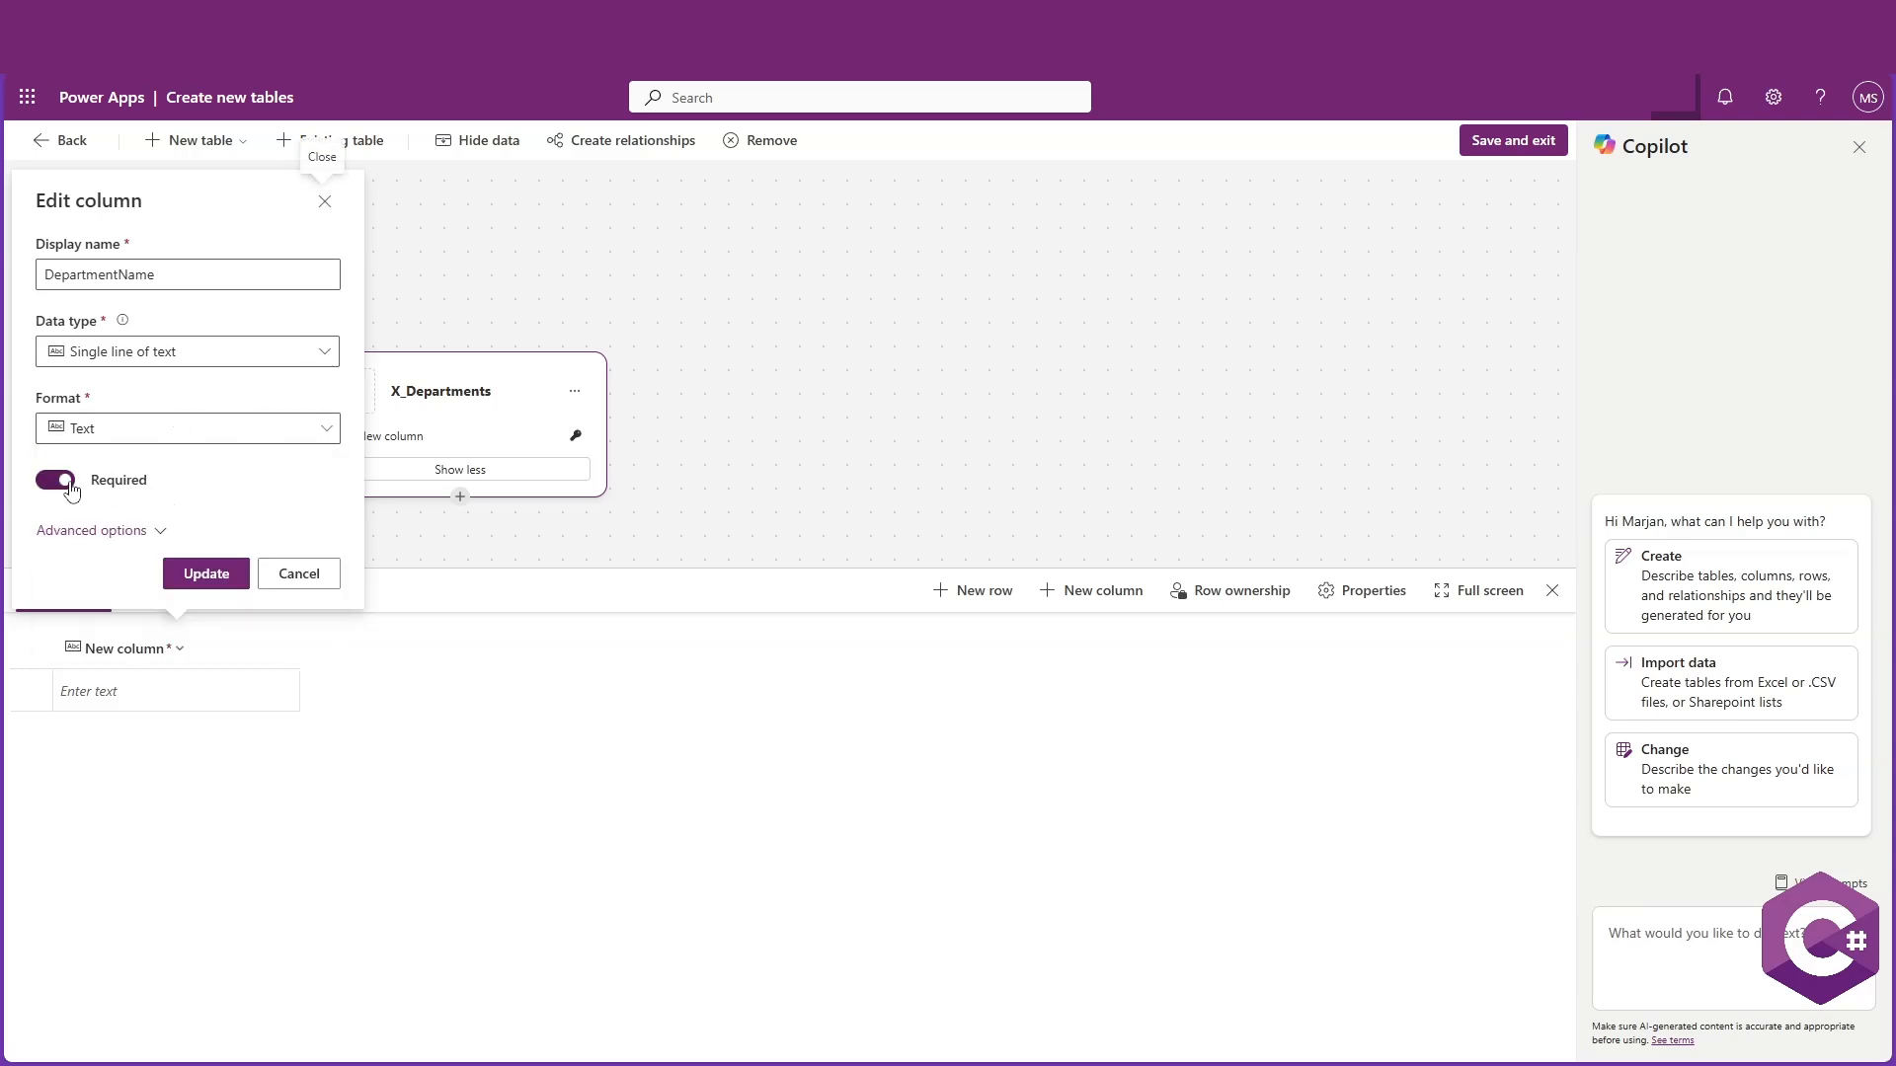
click(207, 575)
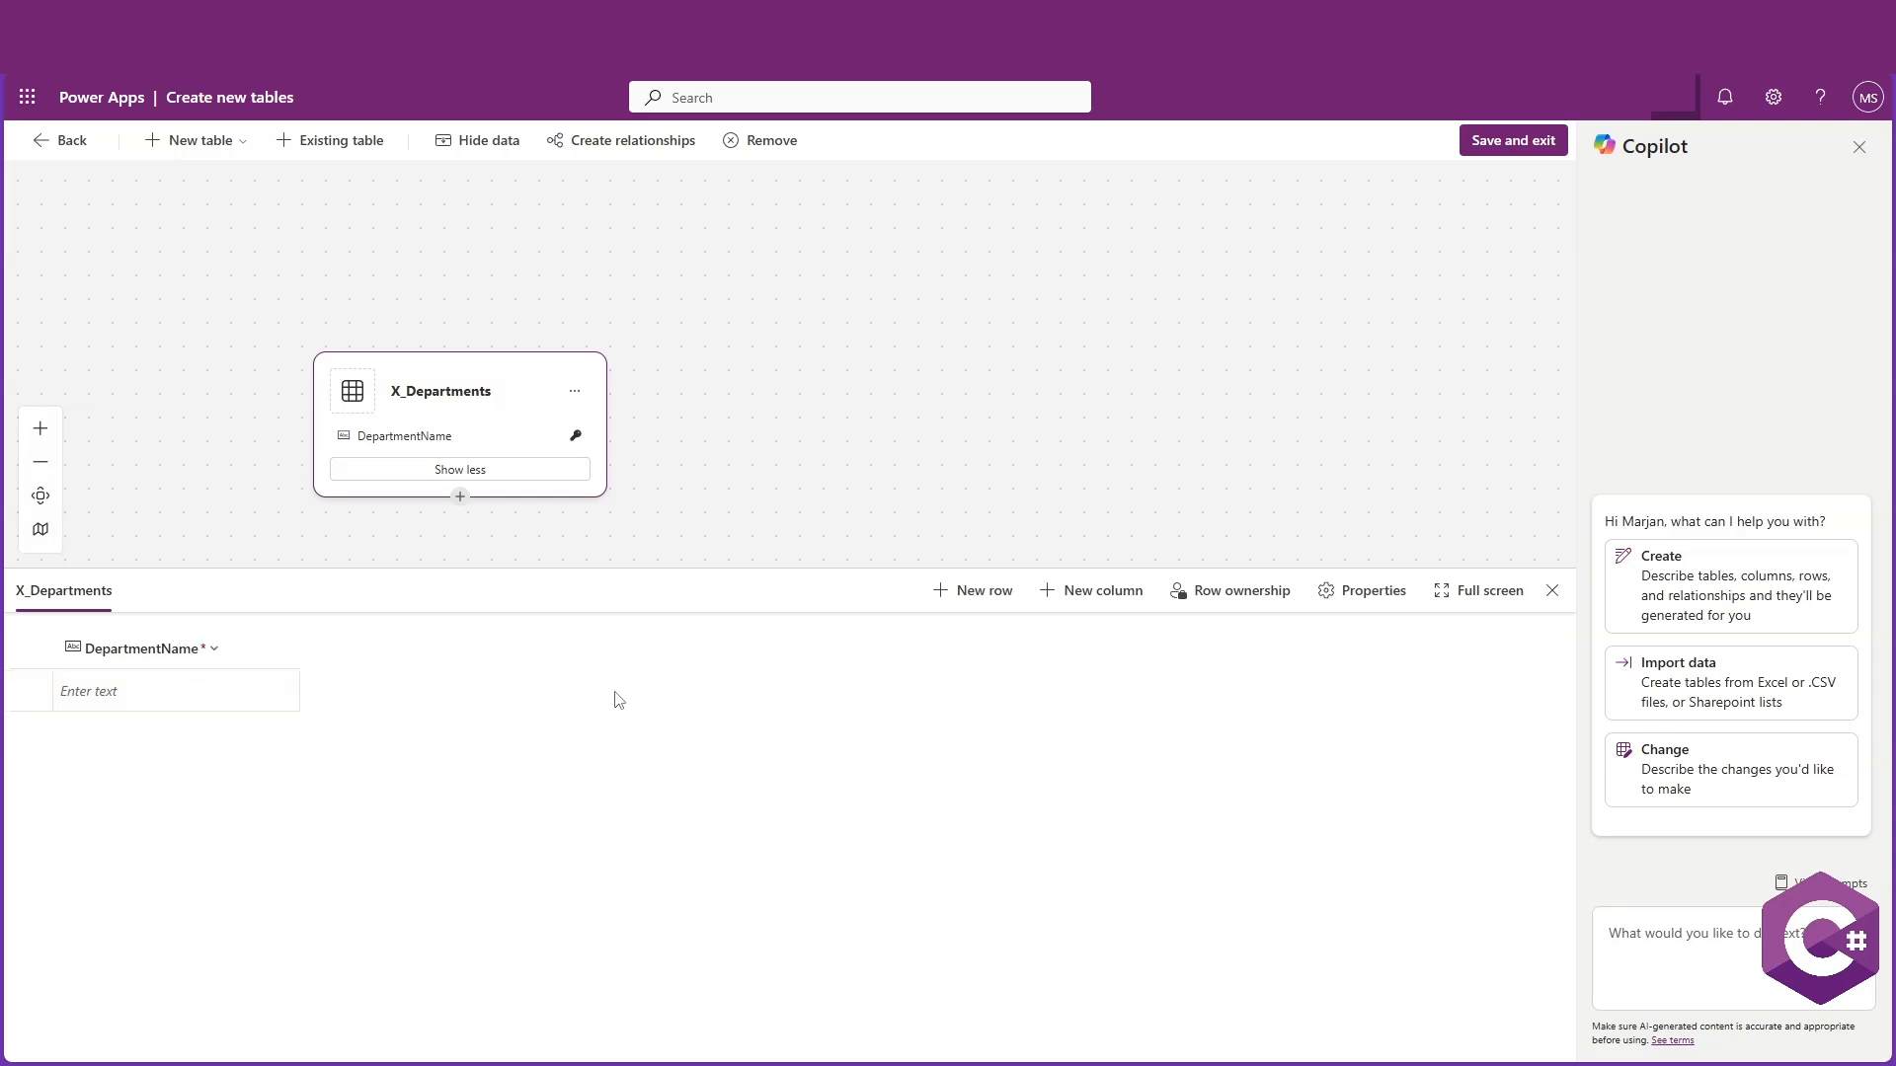
Add a new Single line of text column named Code with Text format
click(1082, 607)
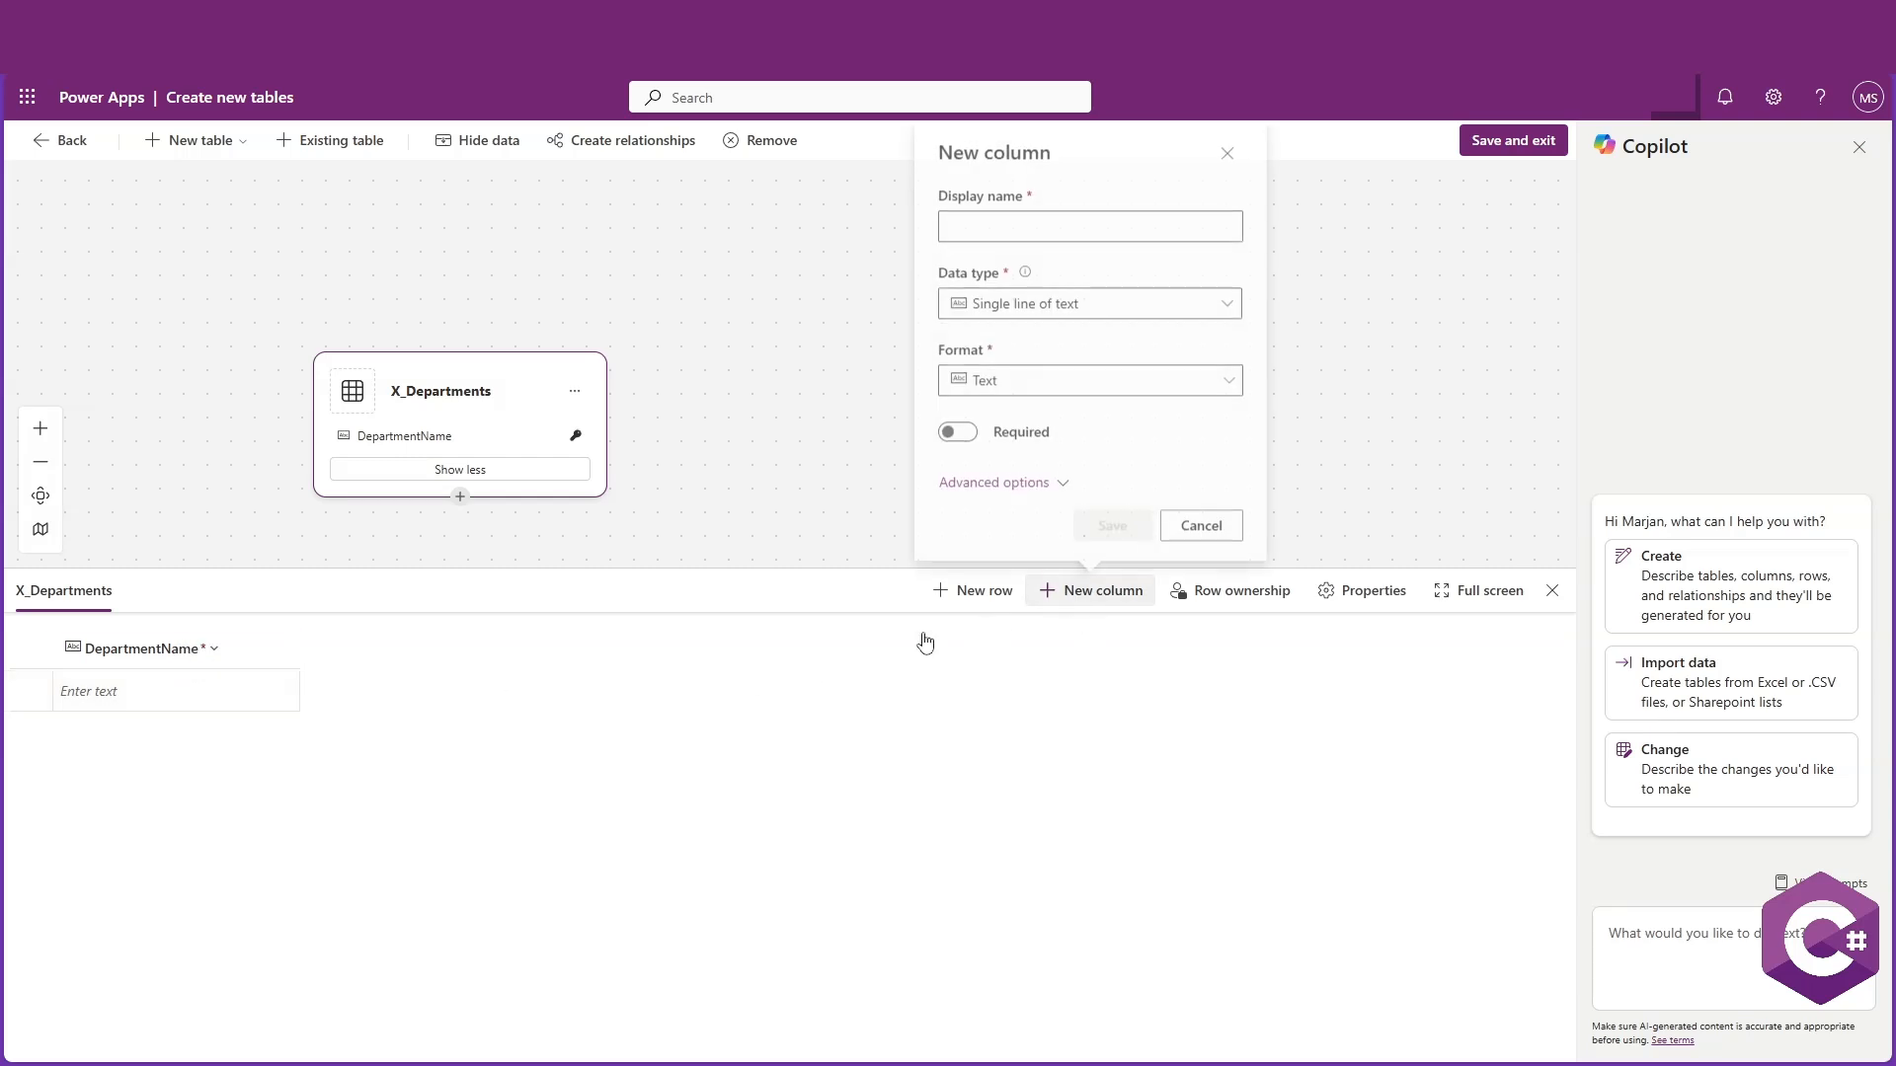
click(1056, 215)
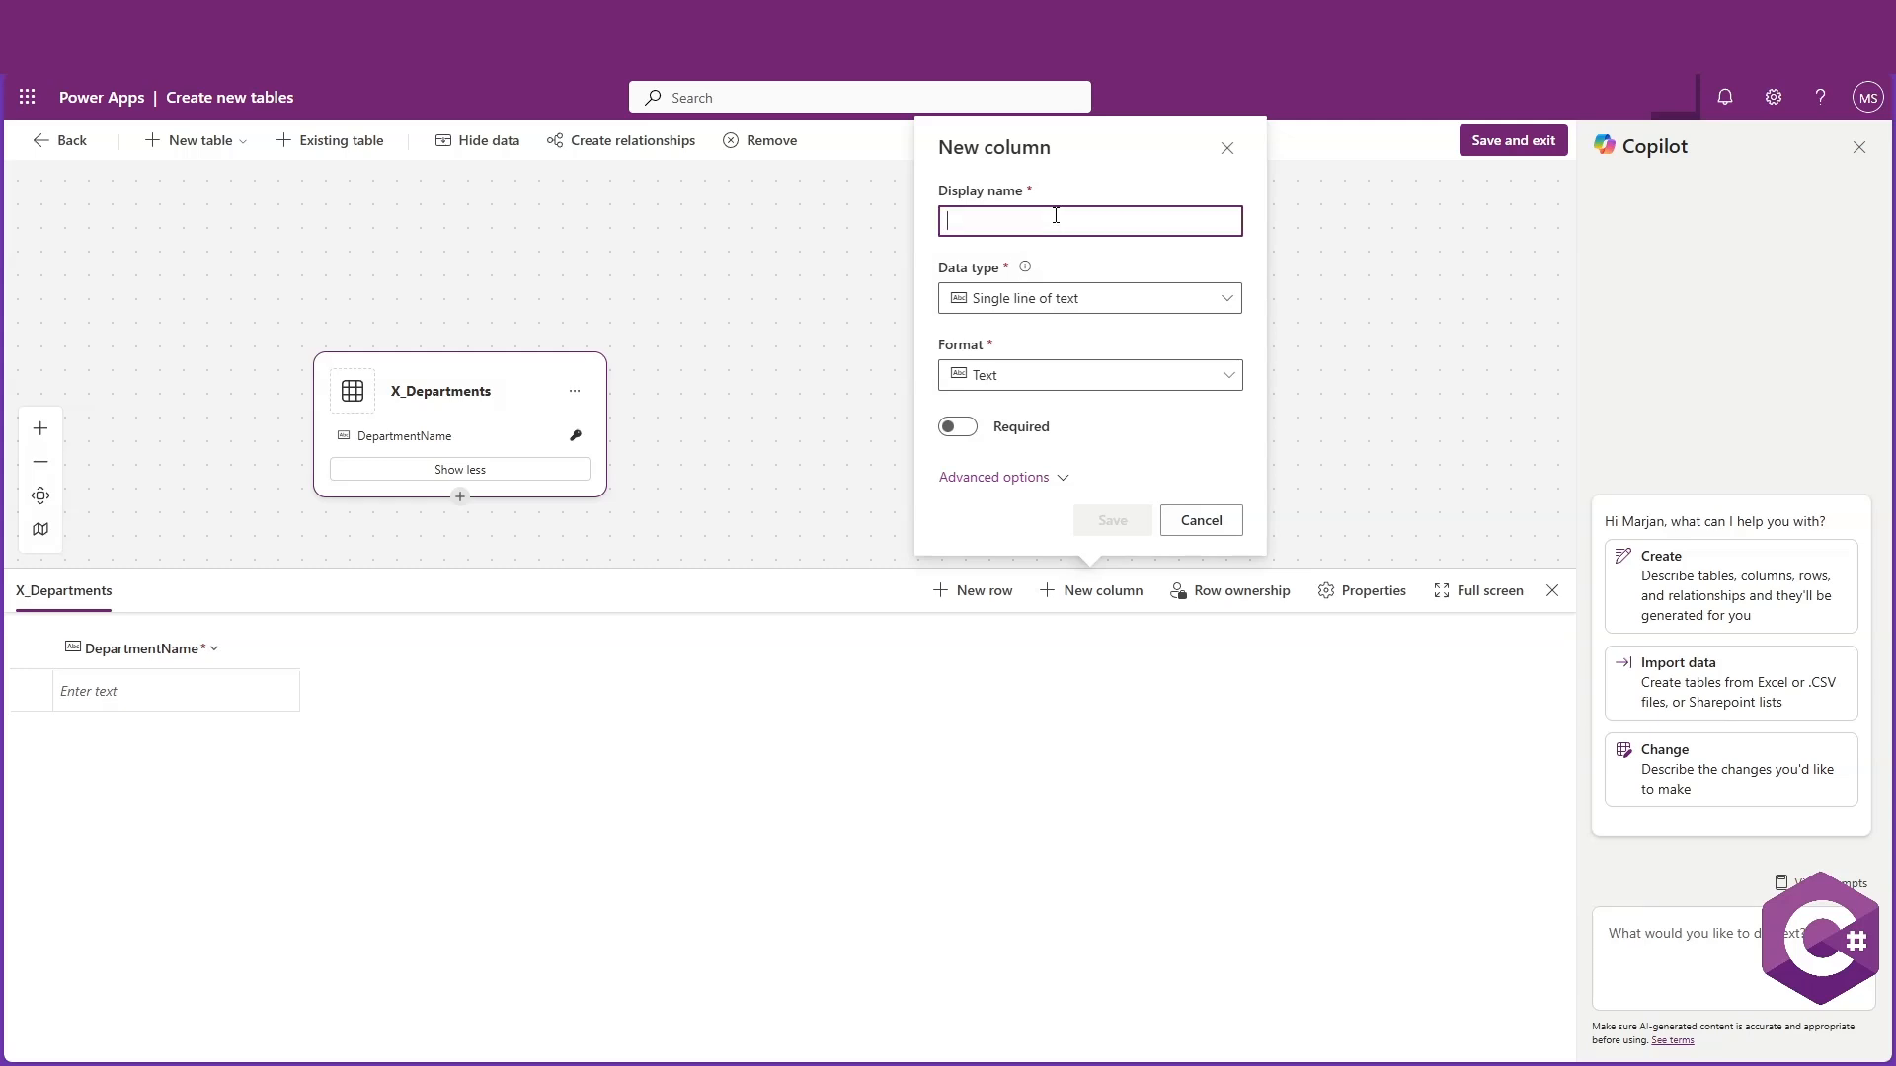
text(Code)
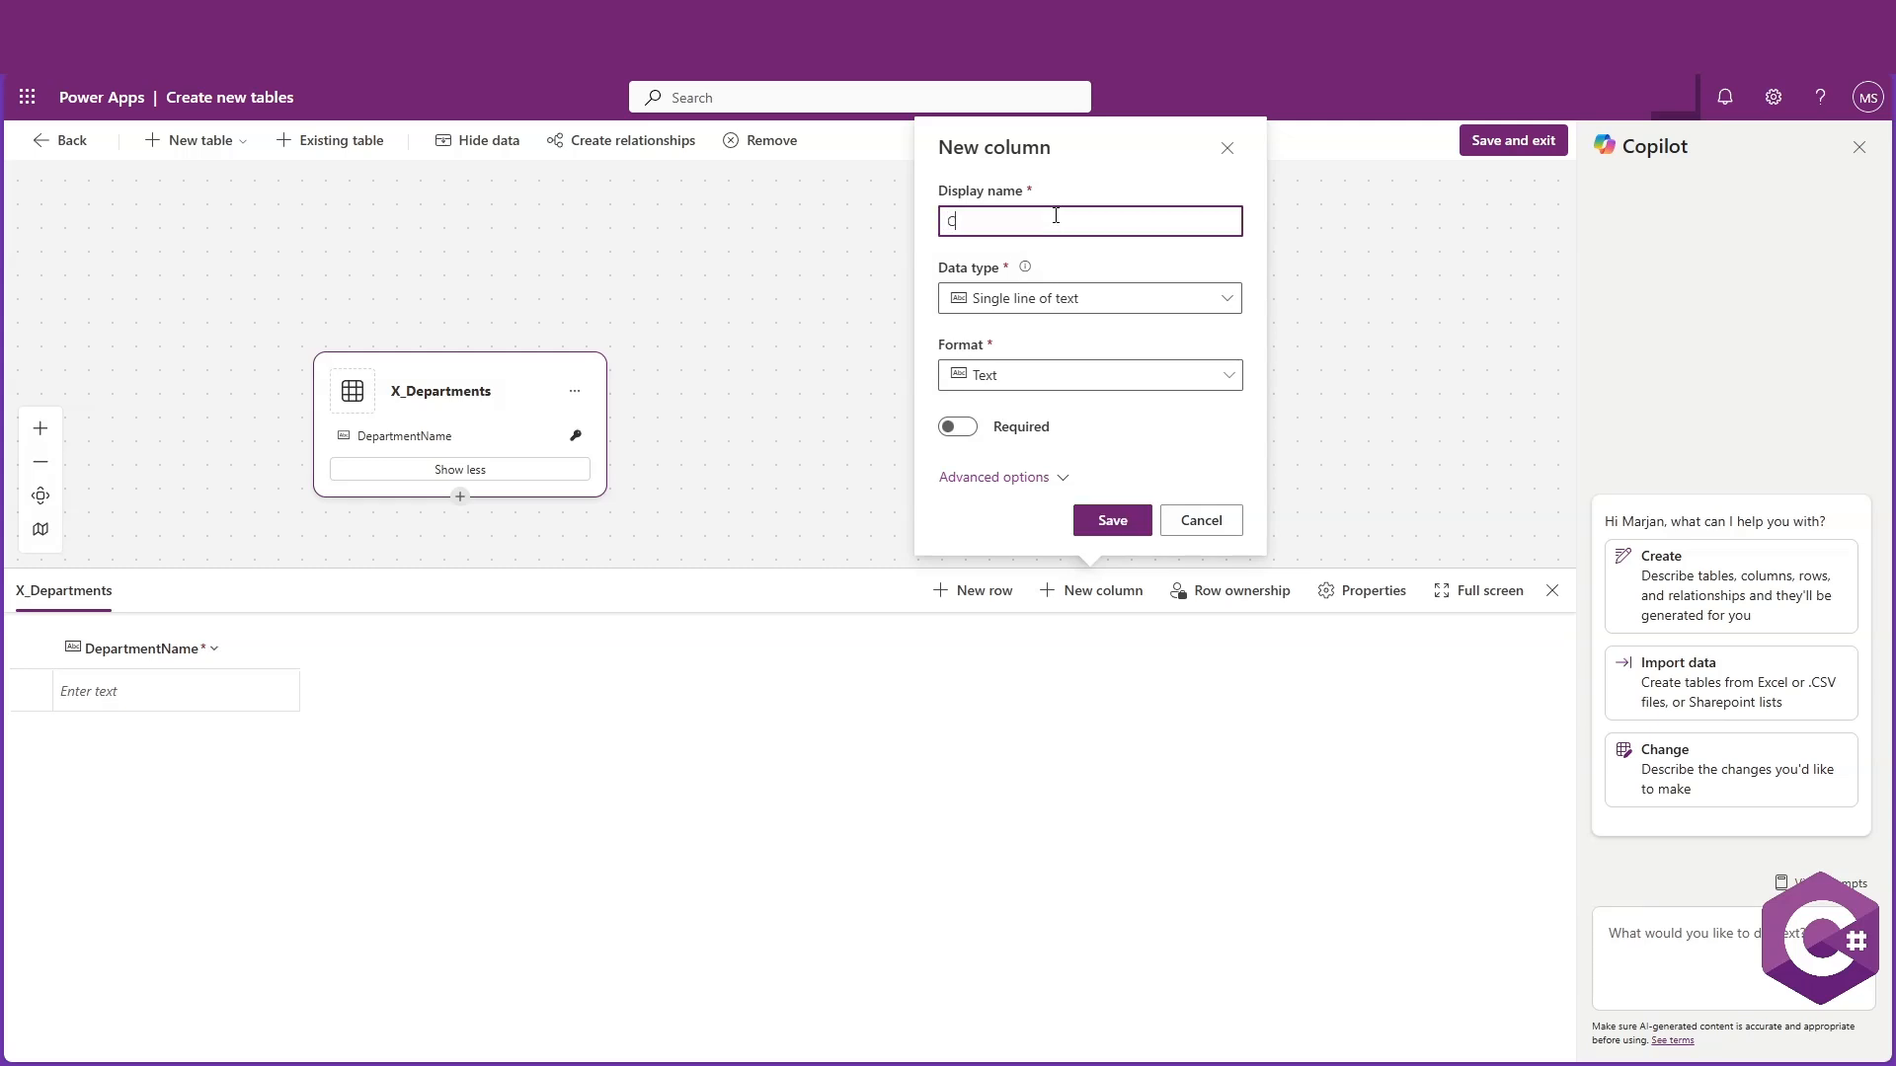
click(1225, 300)
mouse_move(1224, 375)
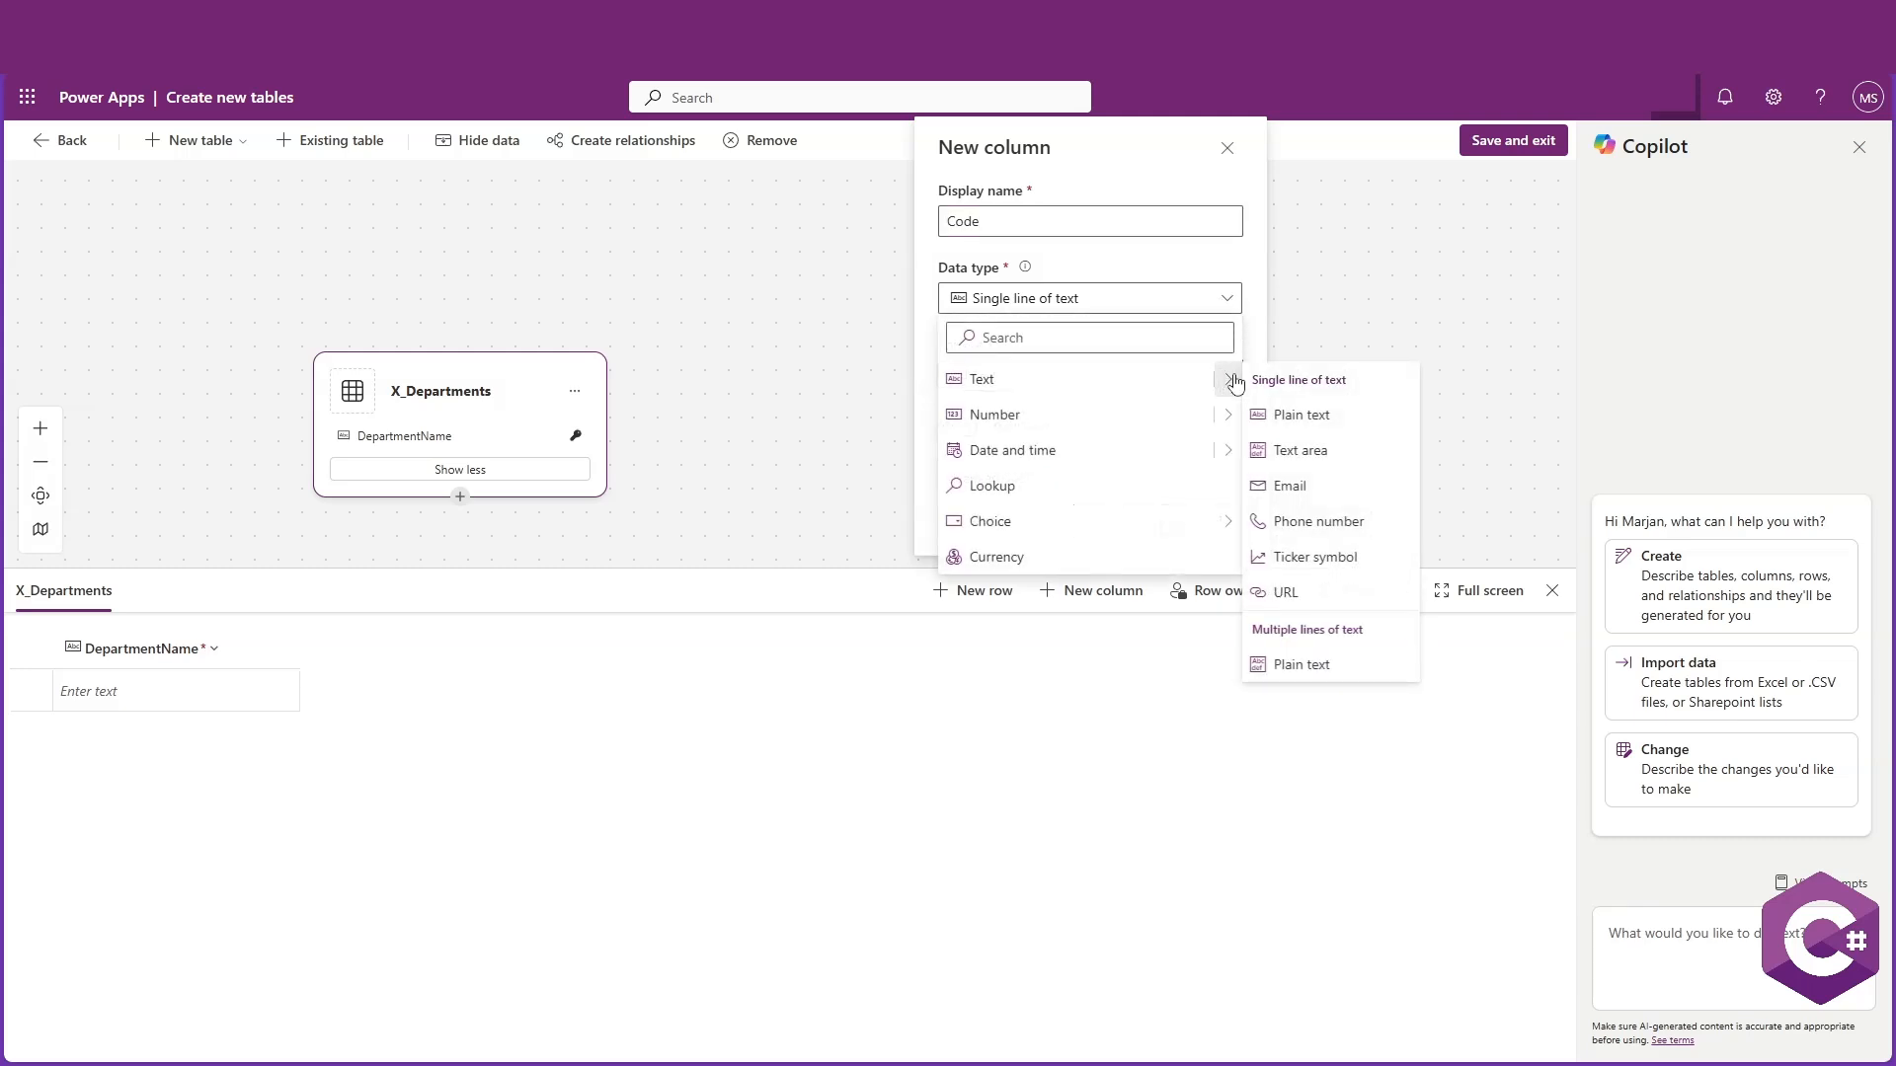
click(1140, 271)
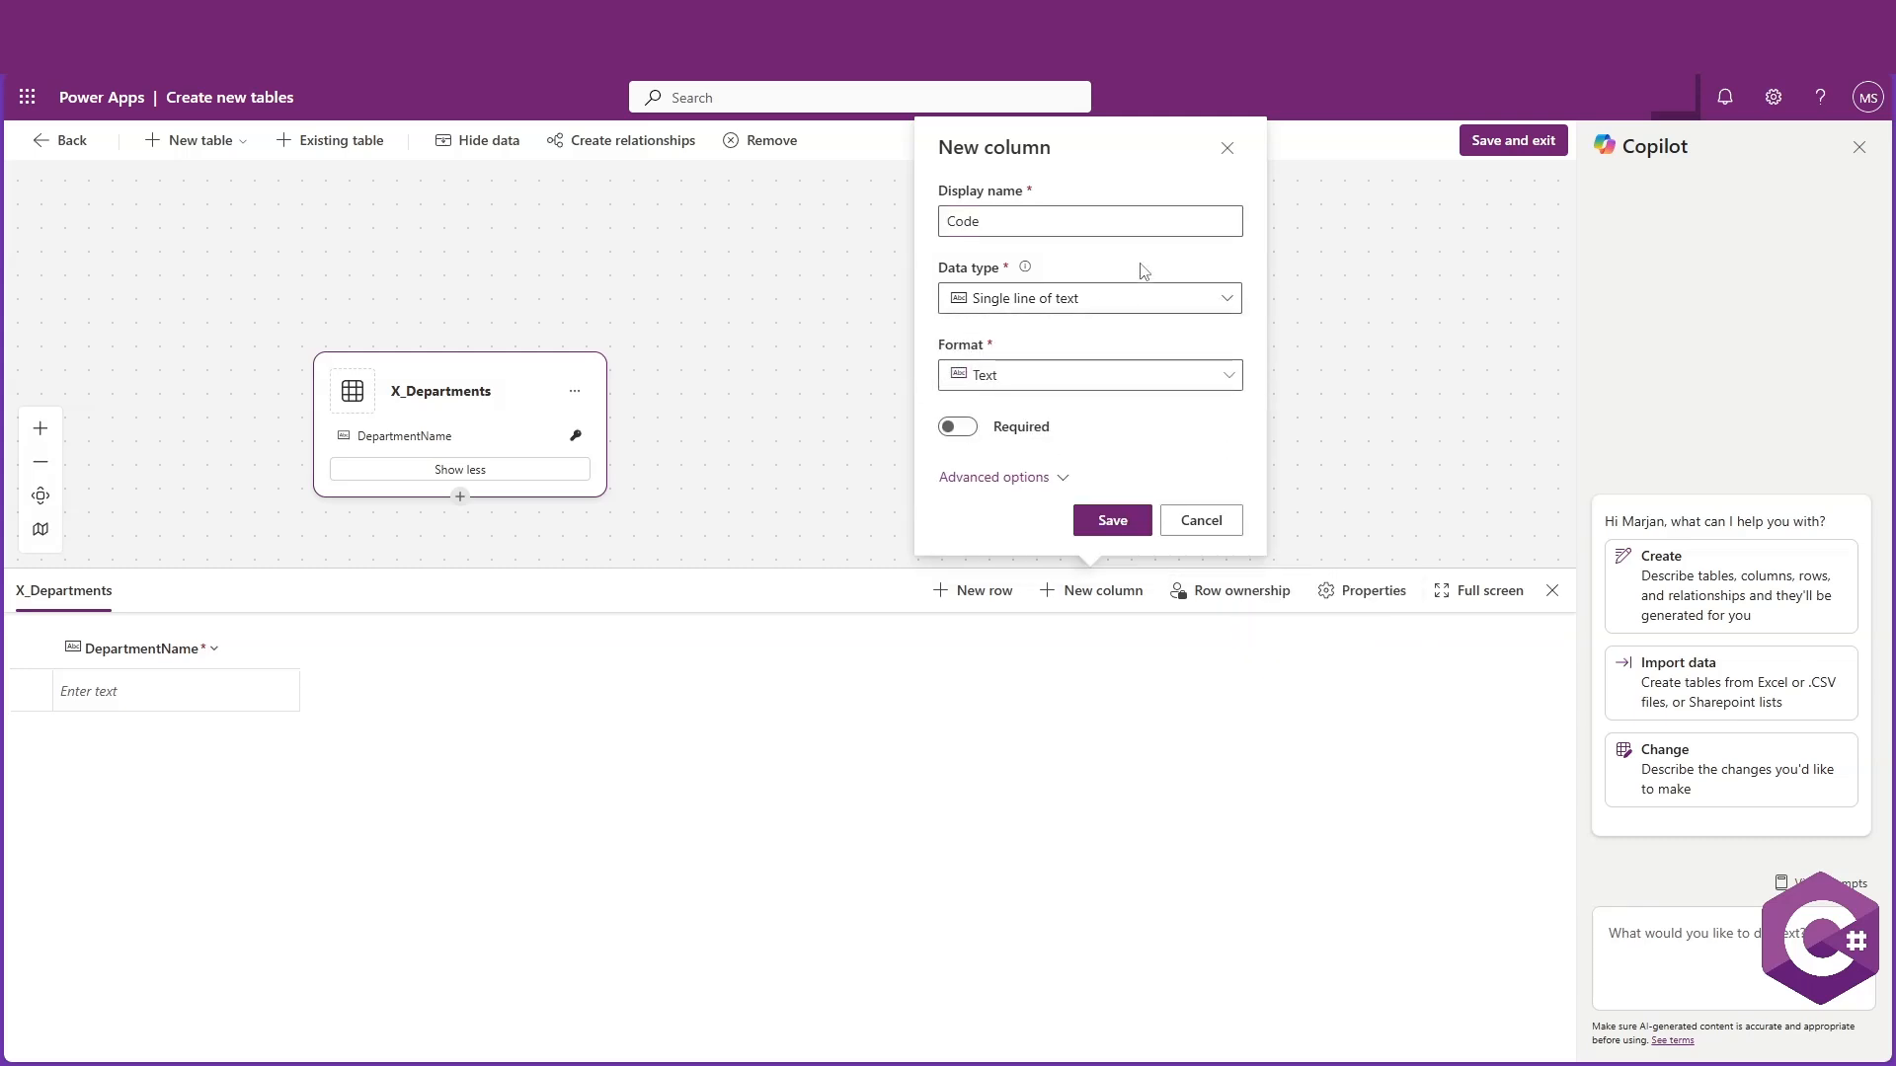
click(1081, 298)
click(978, 395)
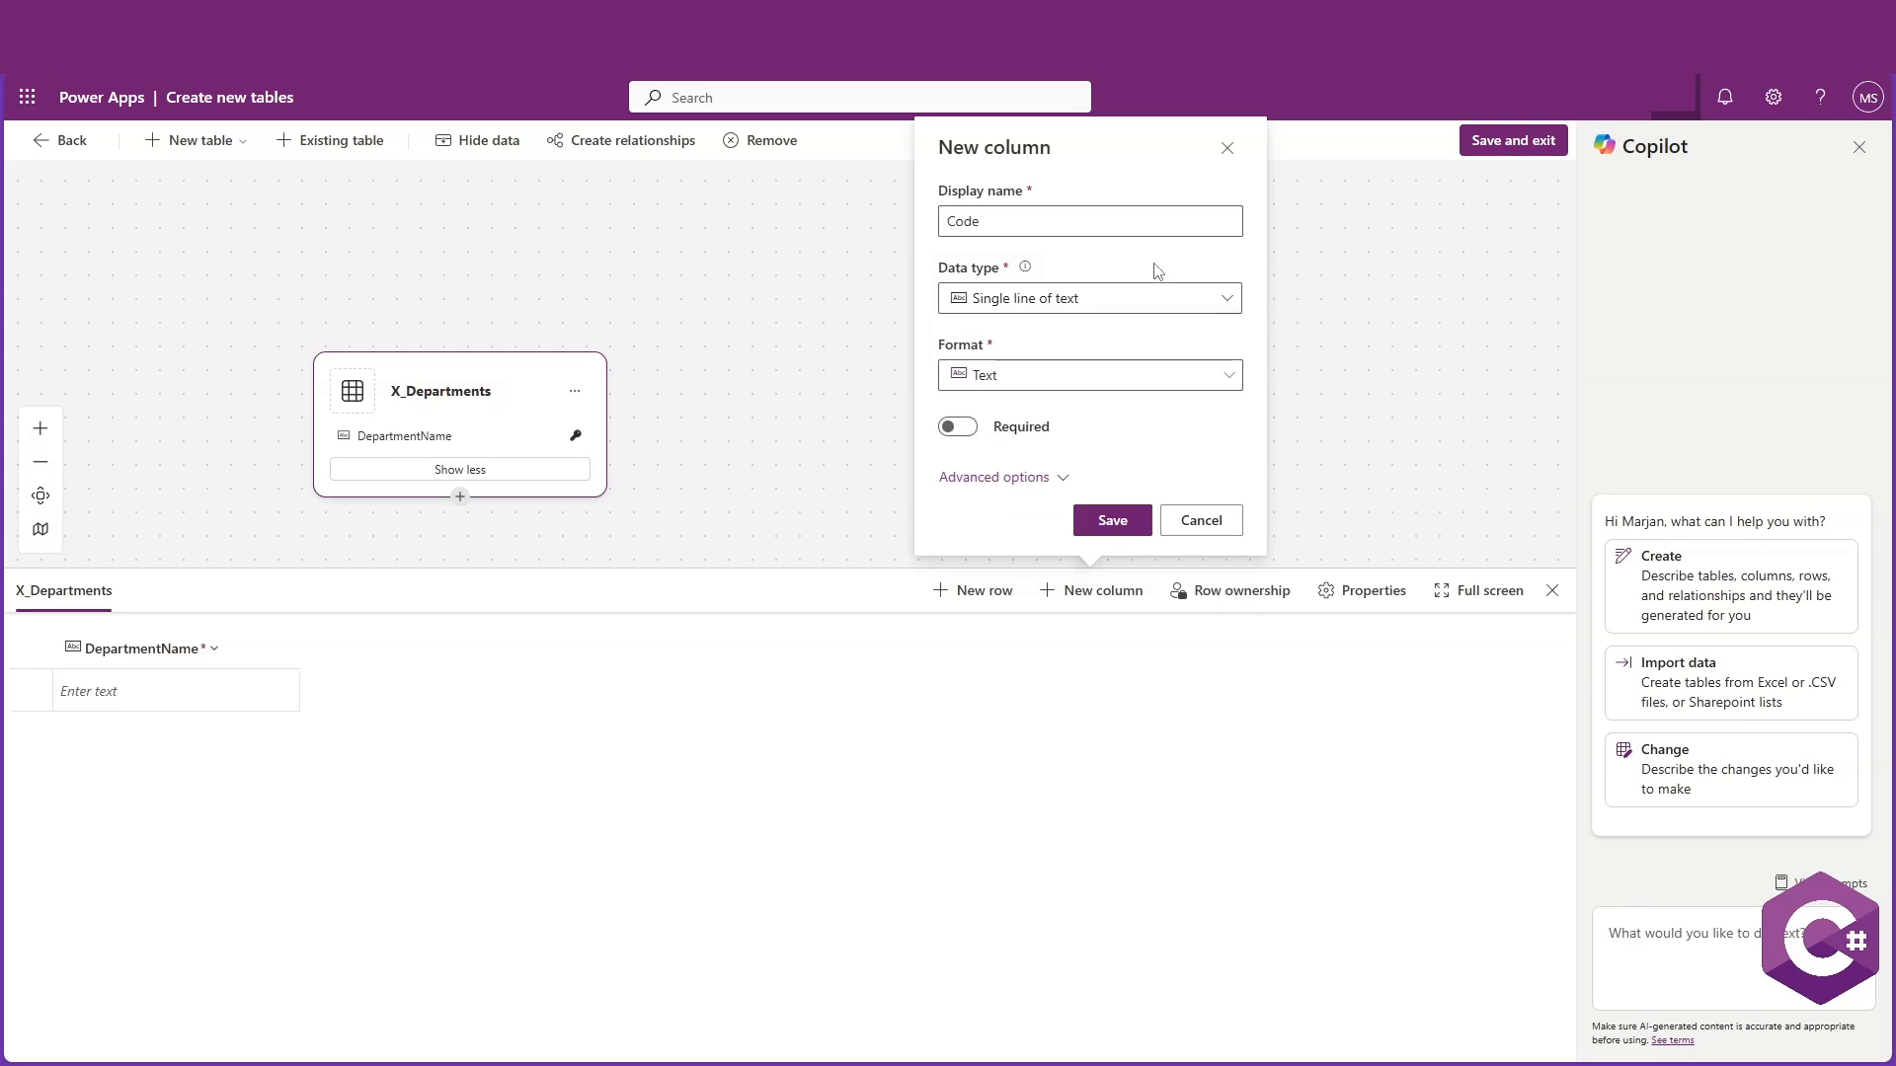
click(1116, 376)
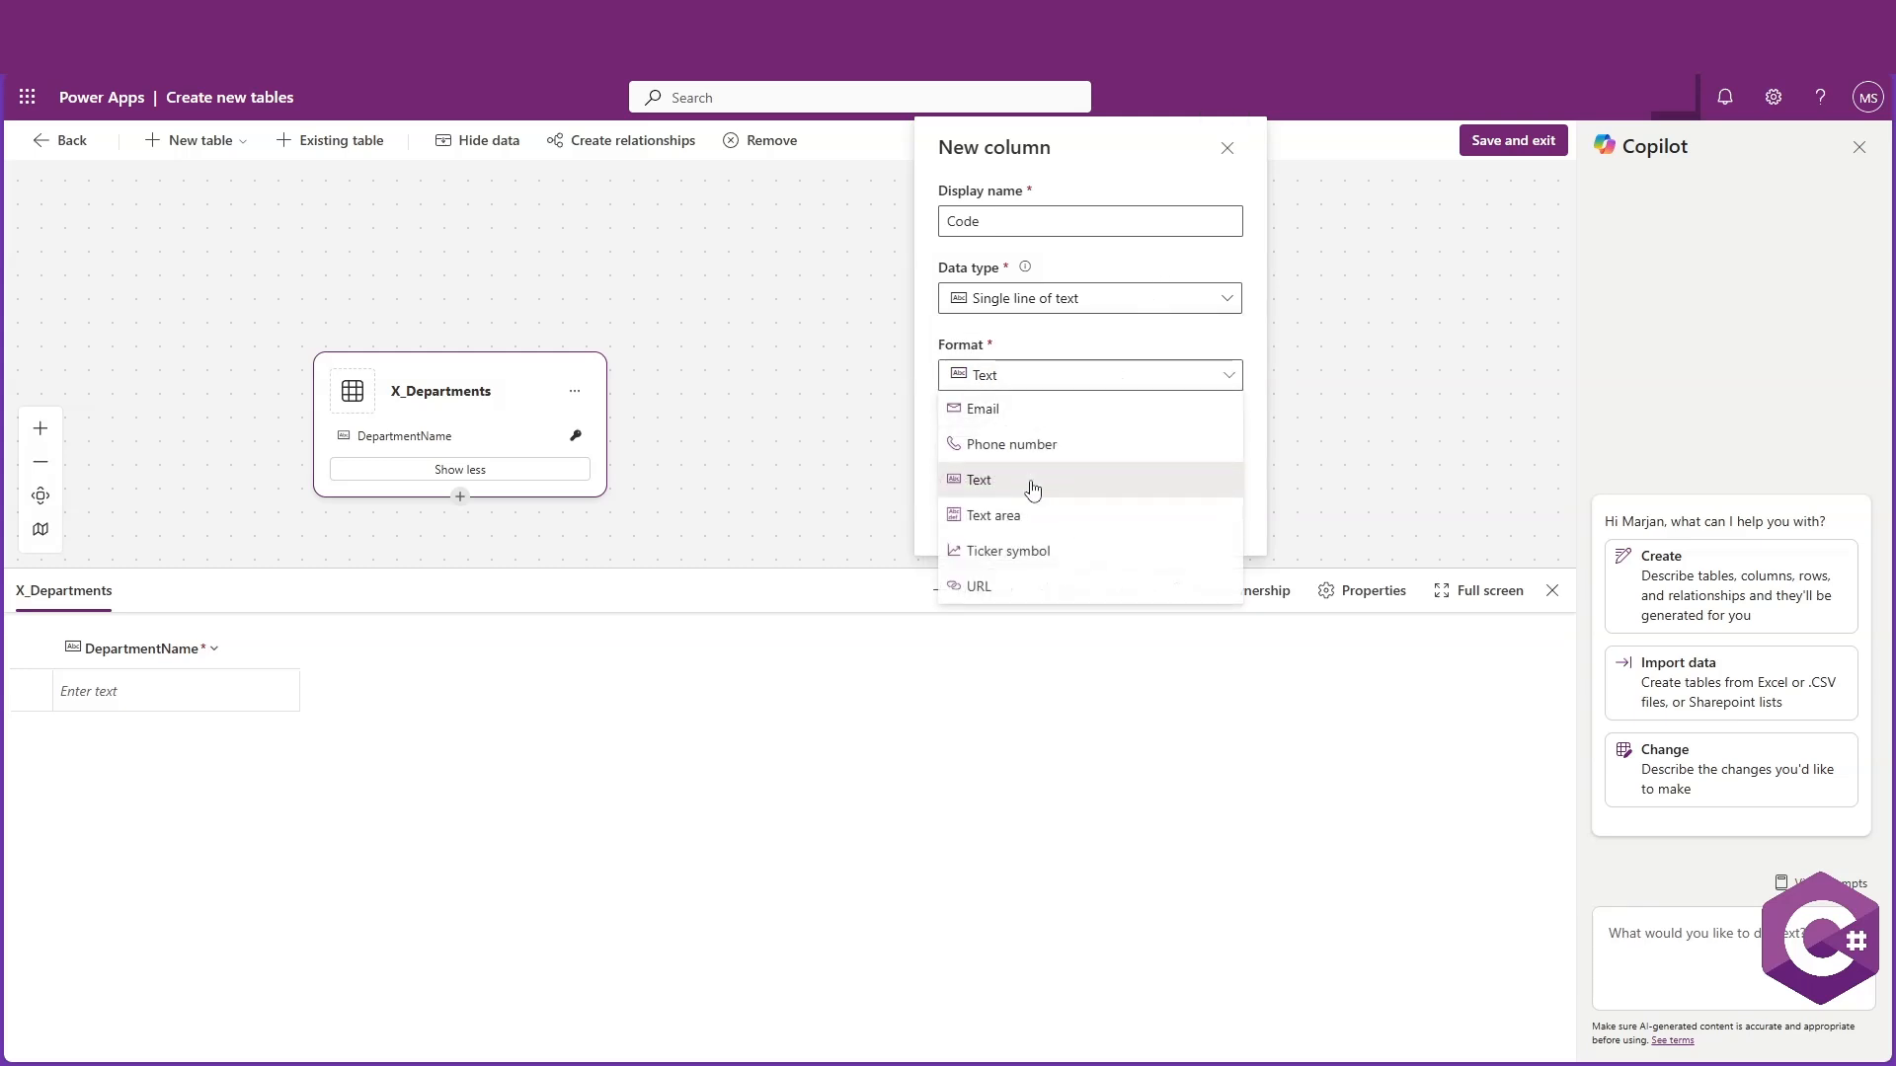
click(1074, 367)
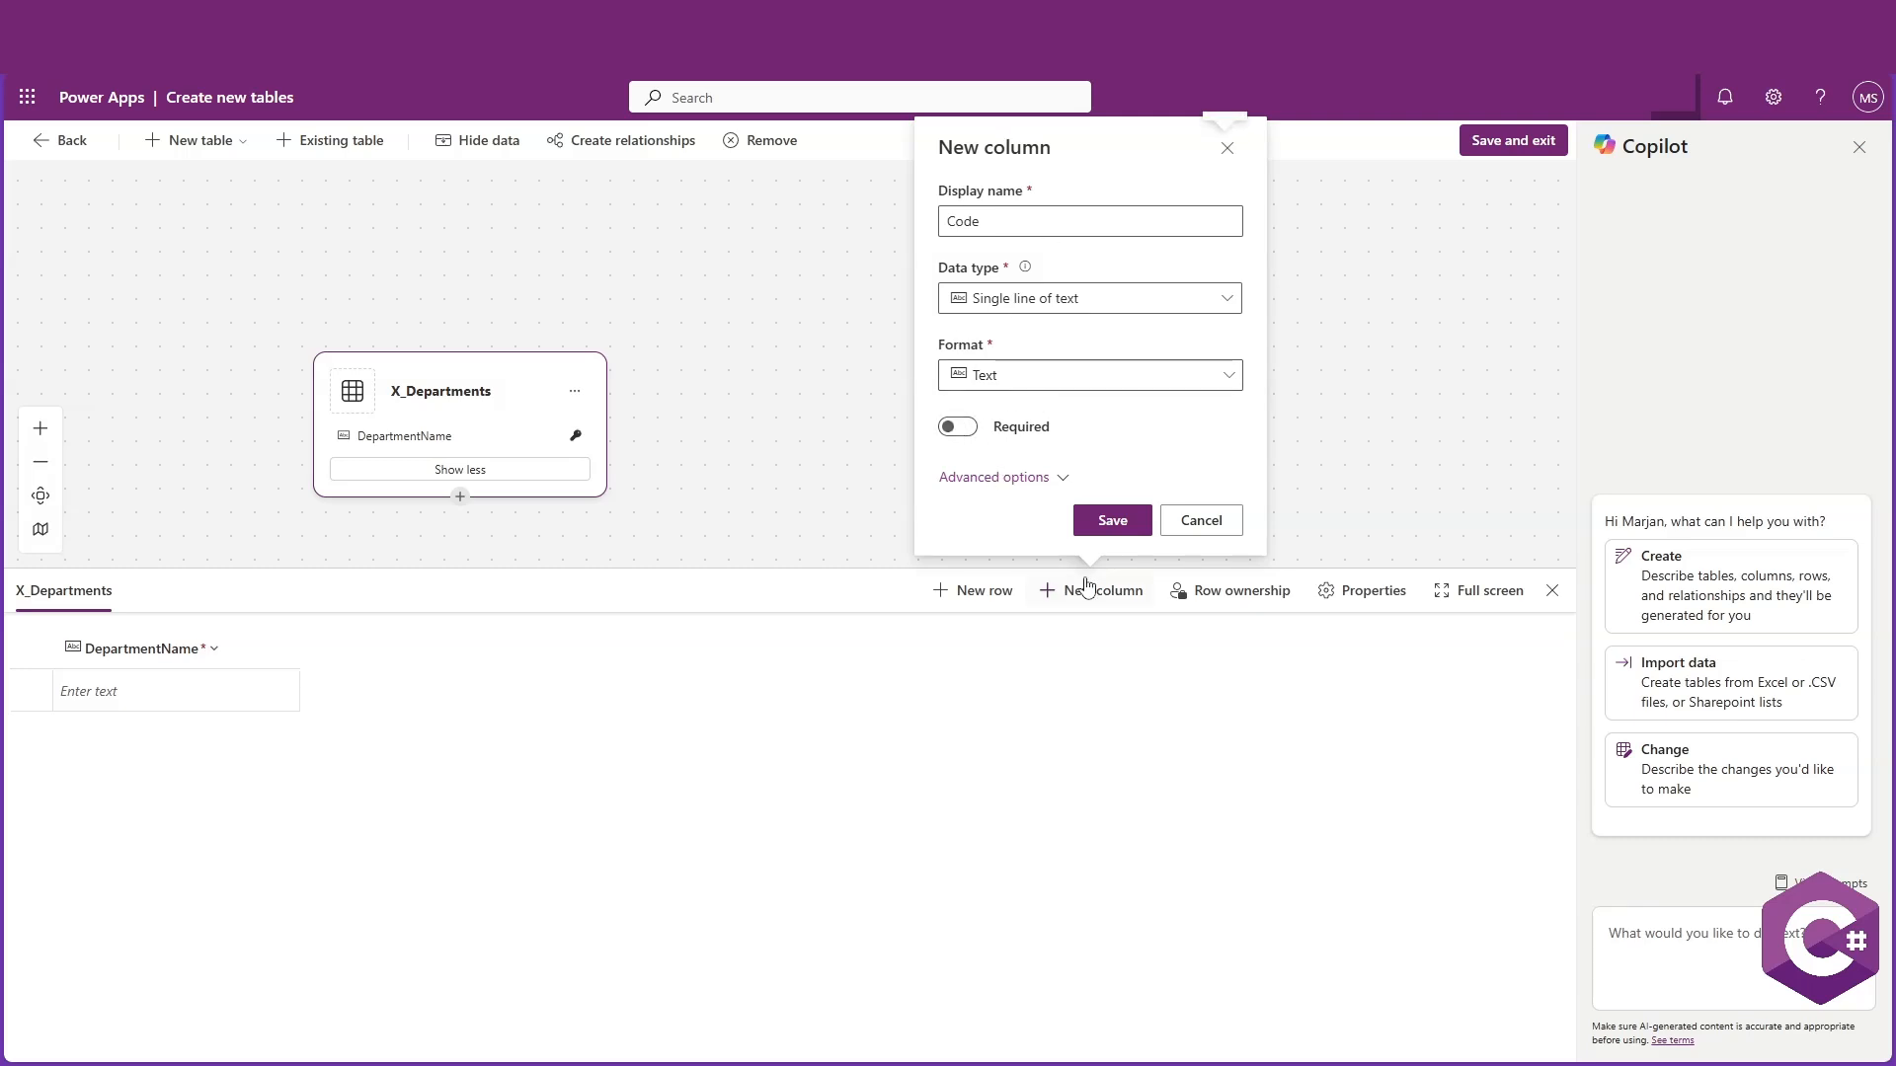
click(1106, 522)
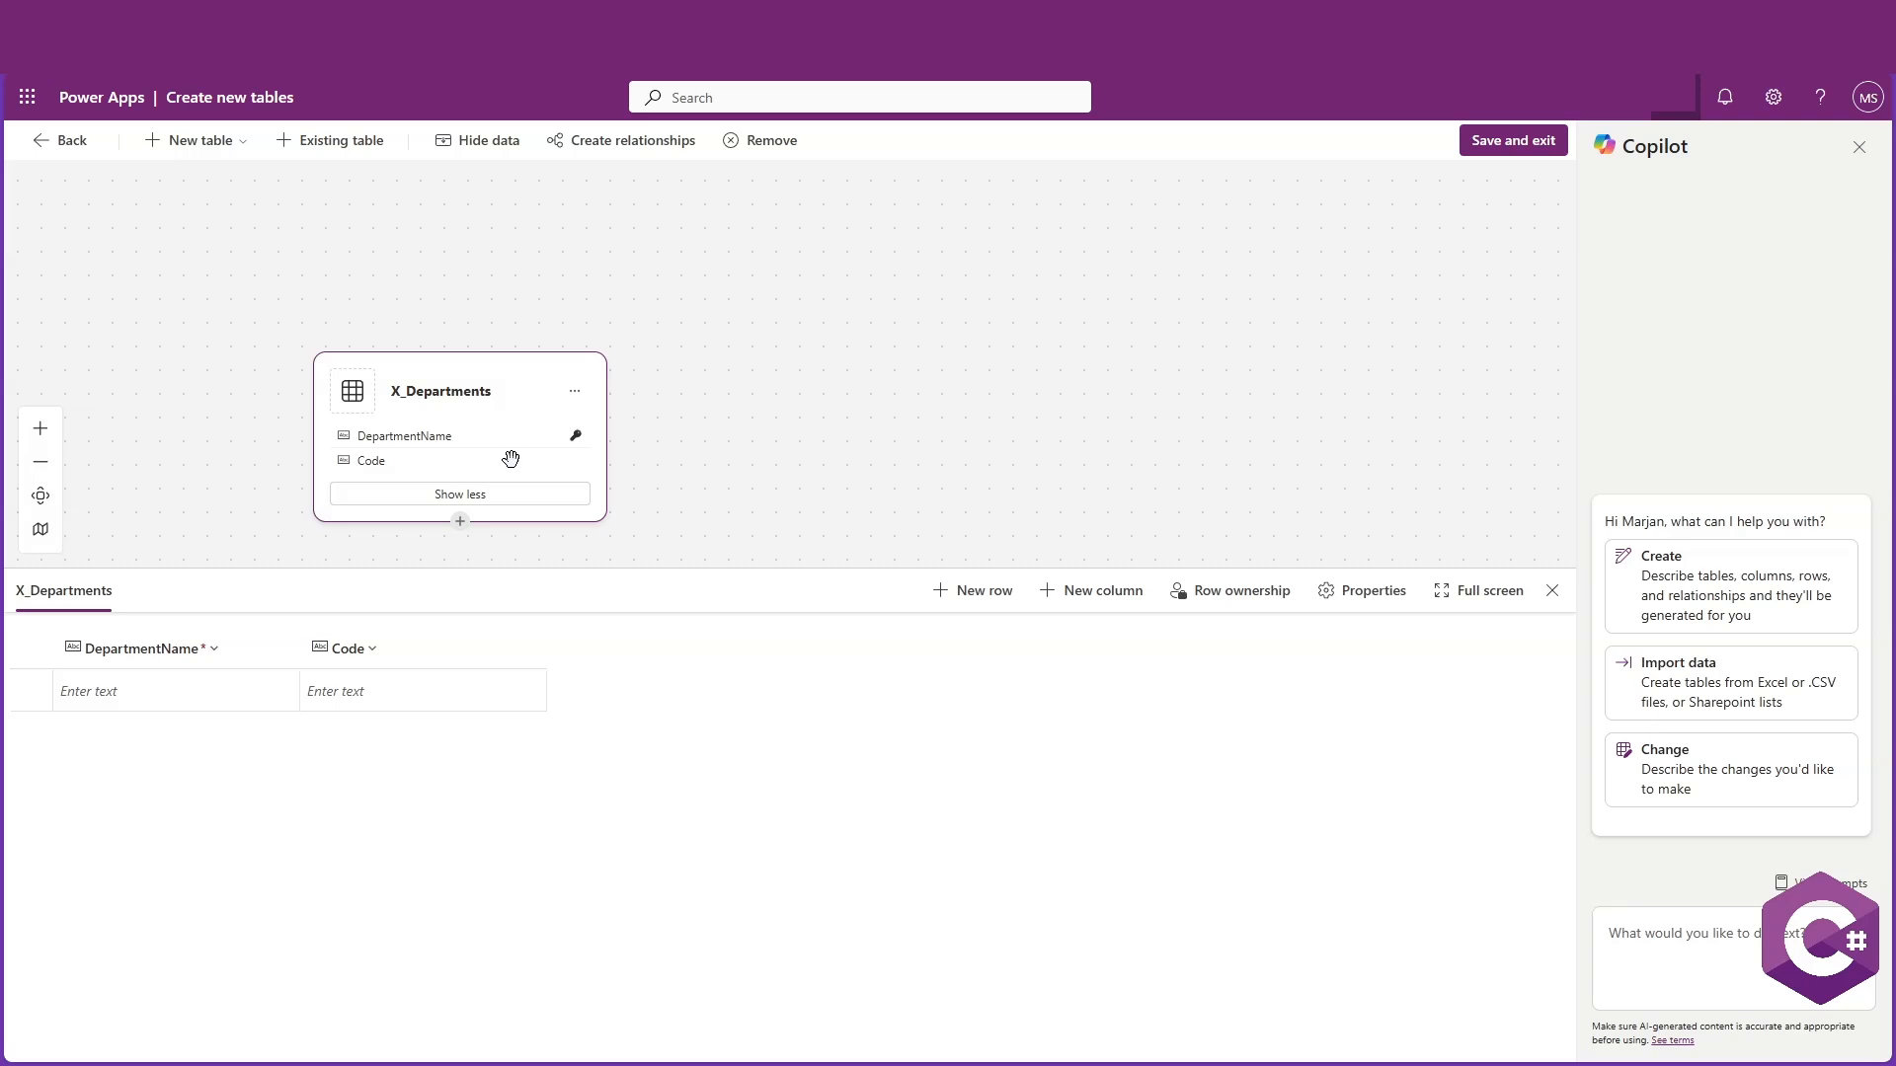
Add a Description column with Single line of text and Text area format, then save and exit the table designer
click(1069, 595)
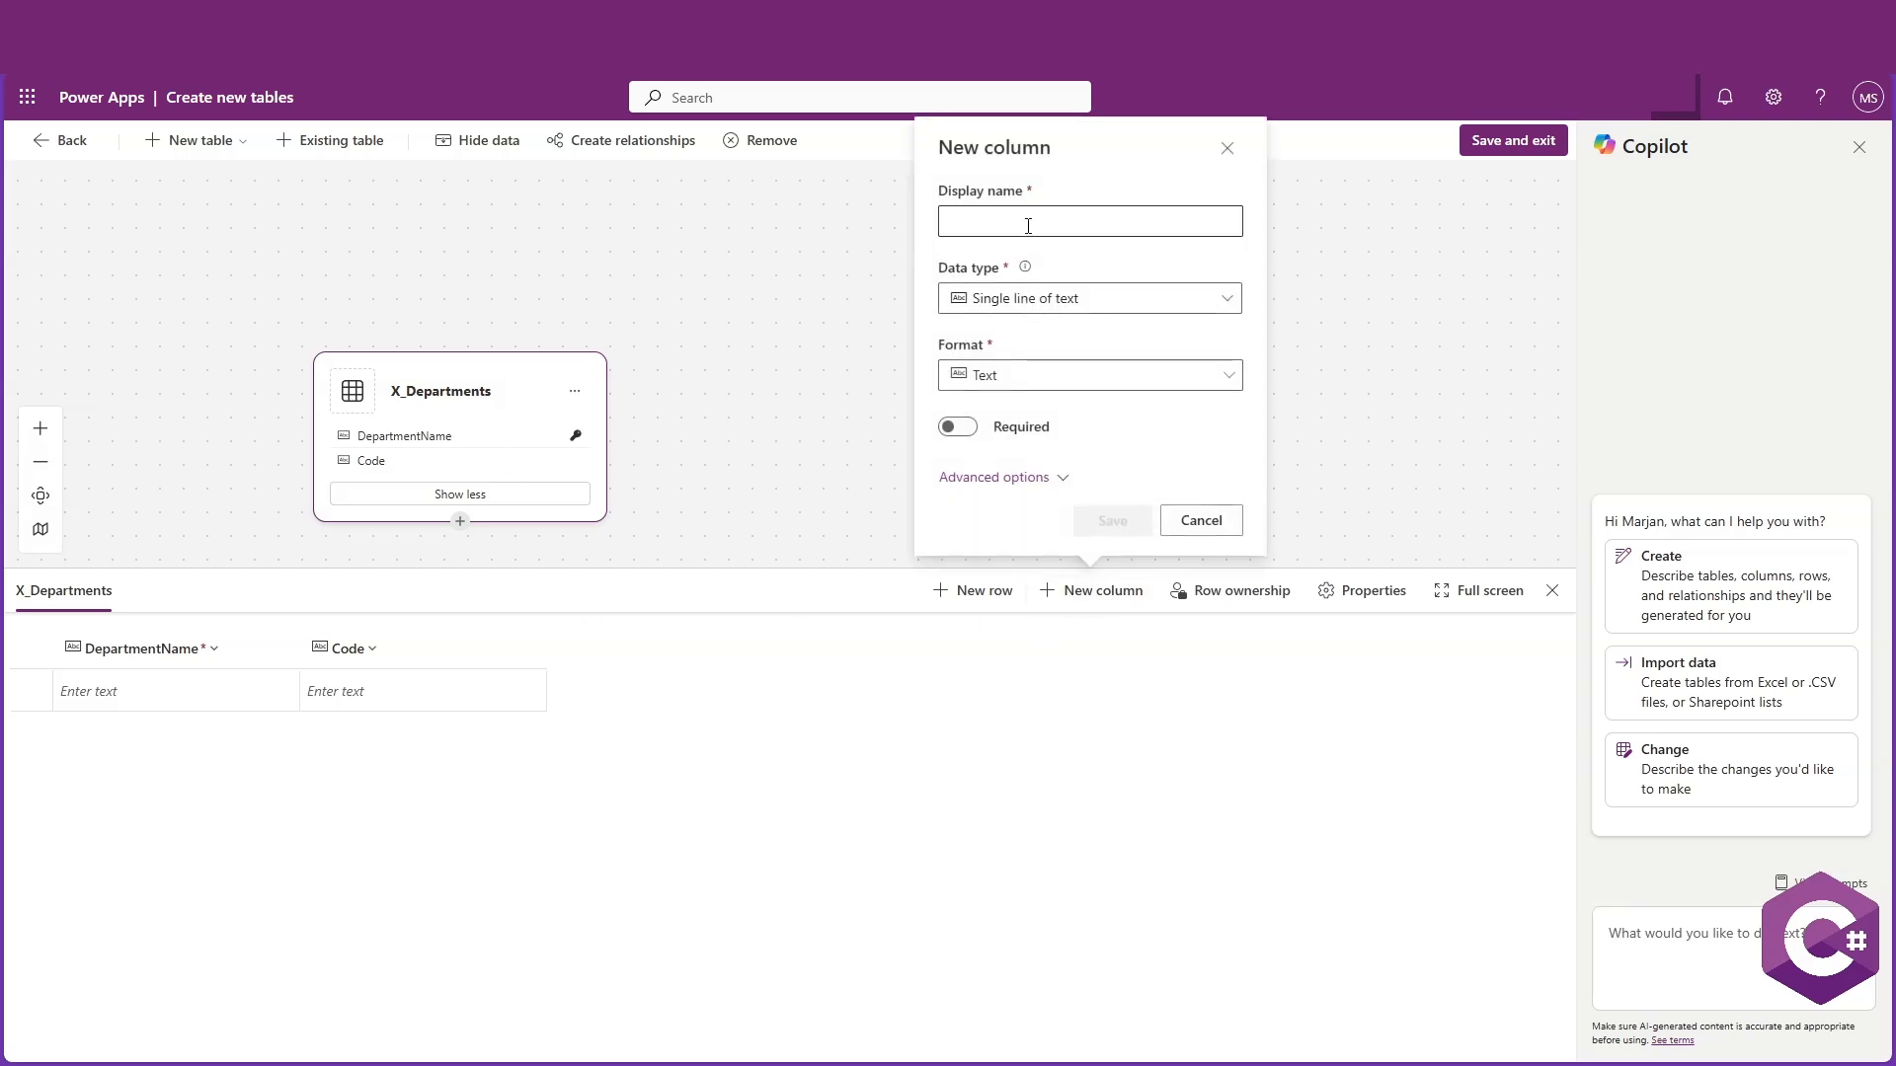
text(Description)
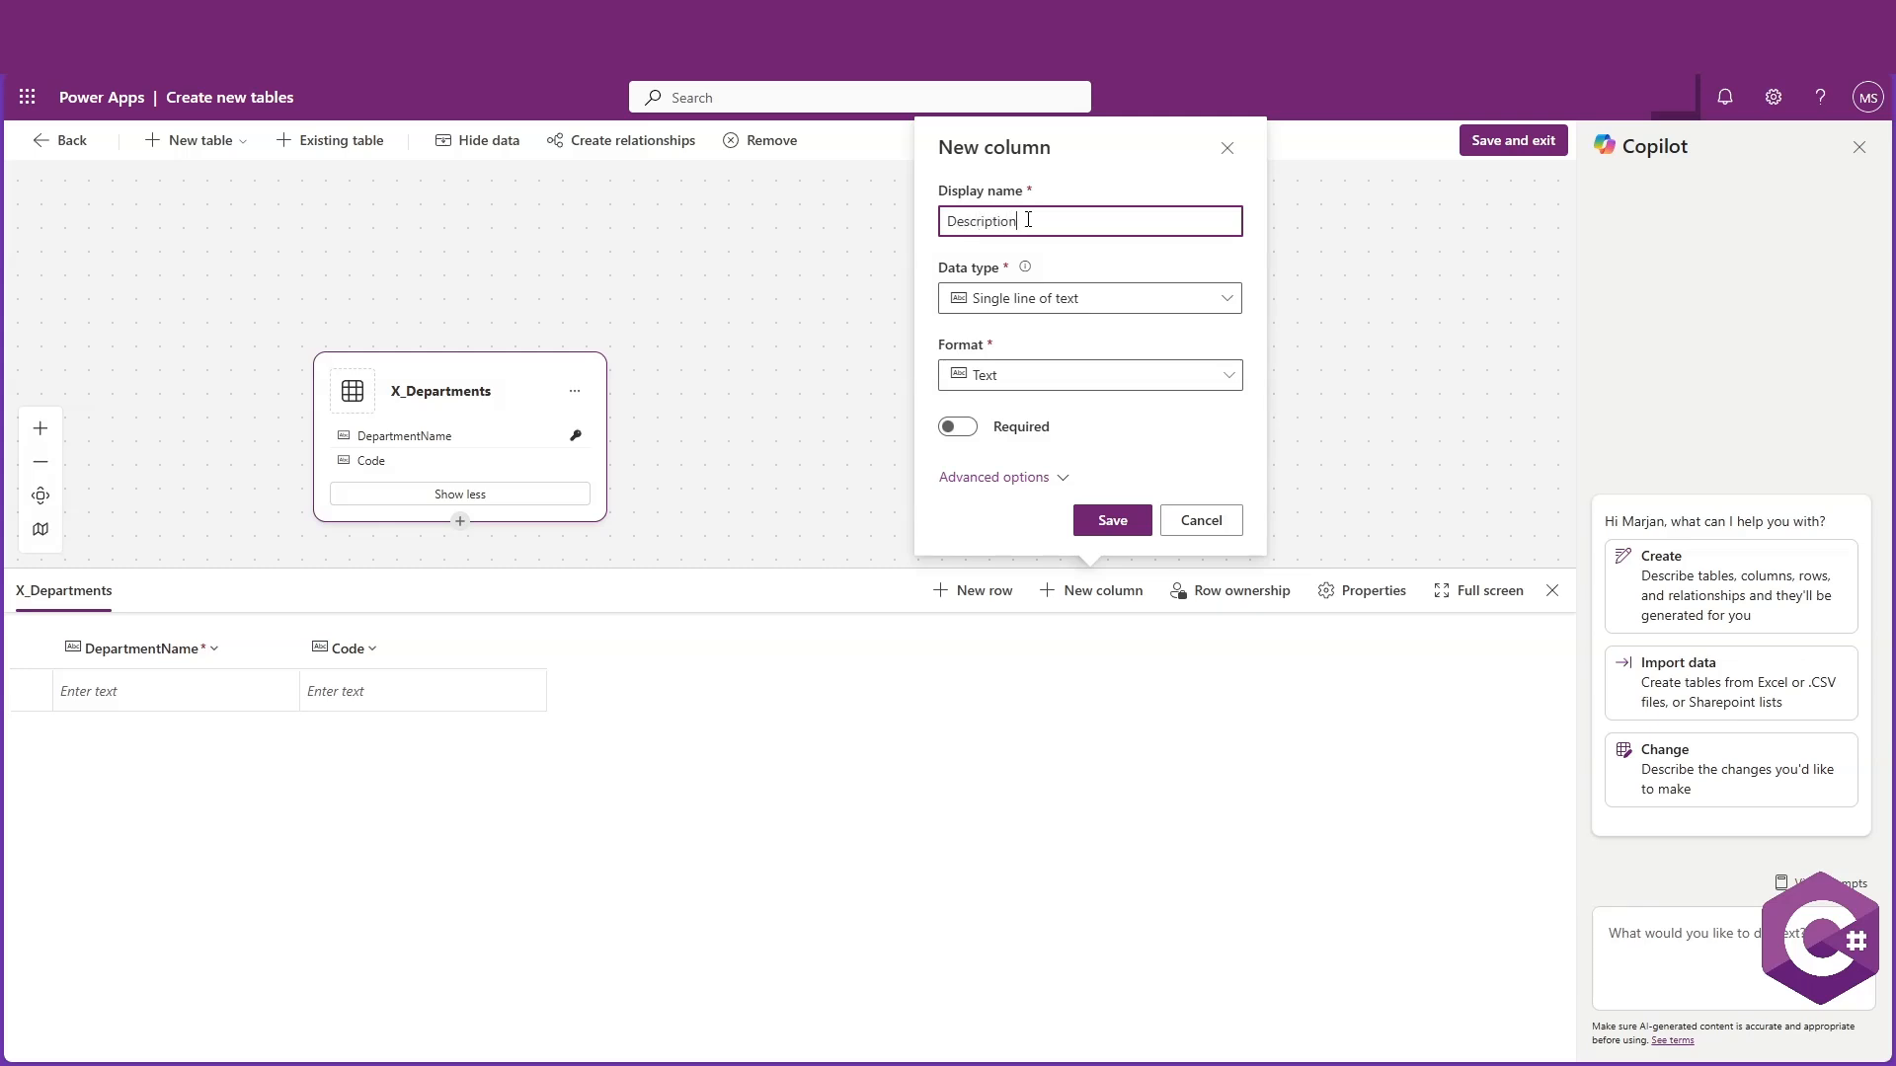
click(1197, 299)
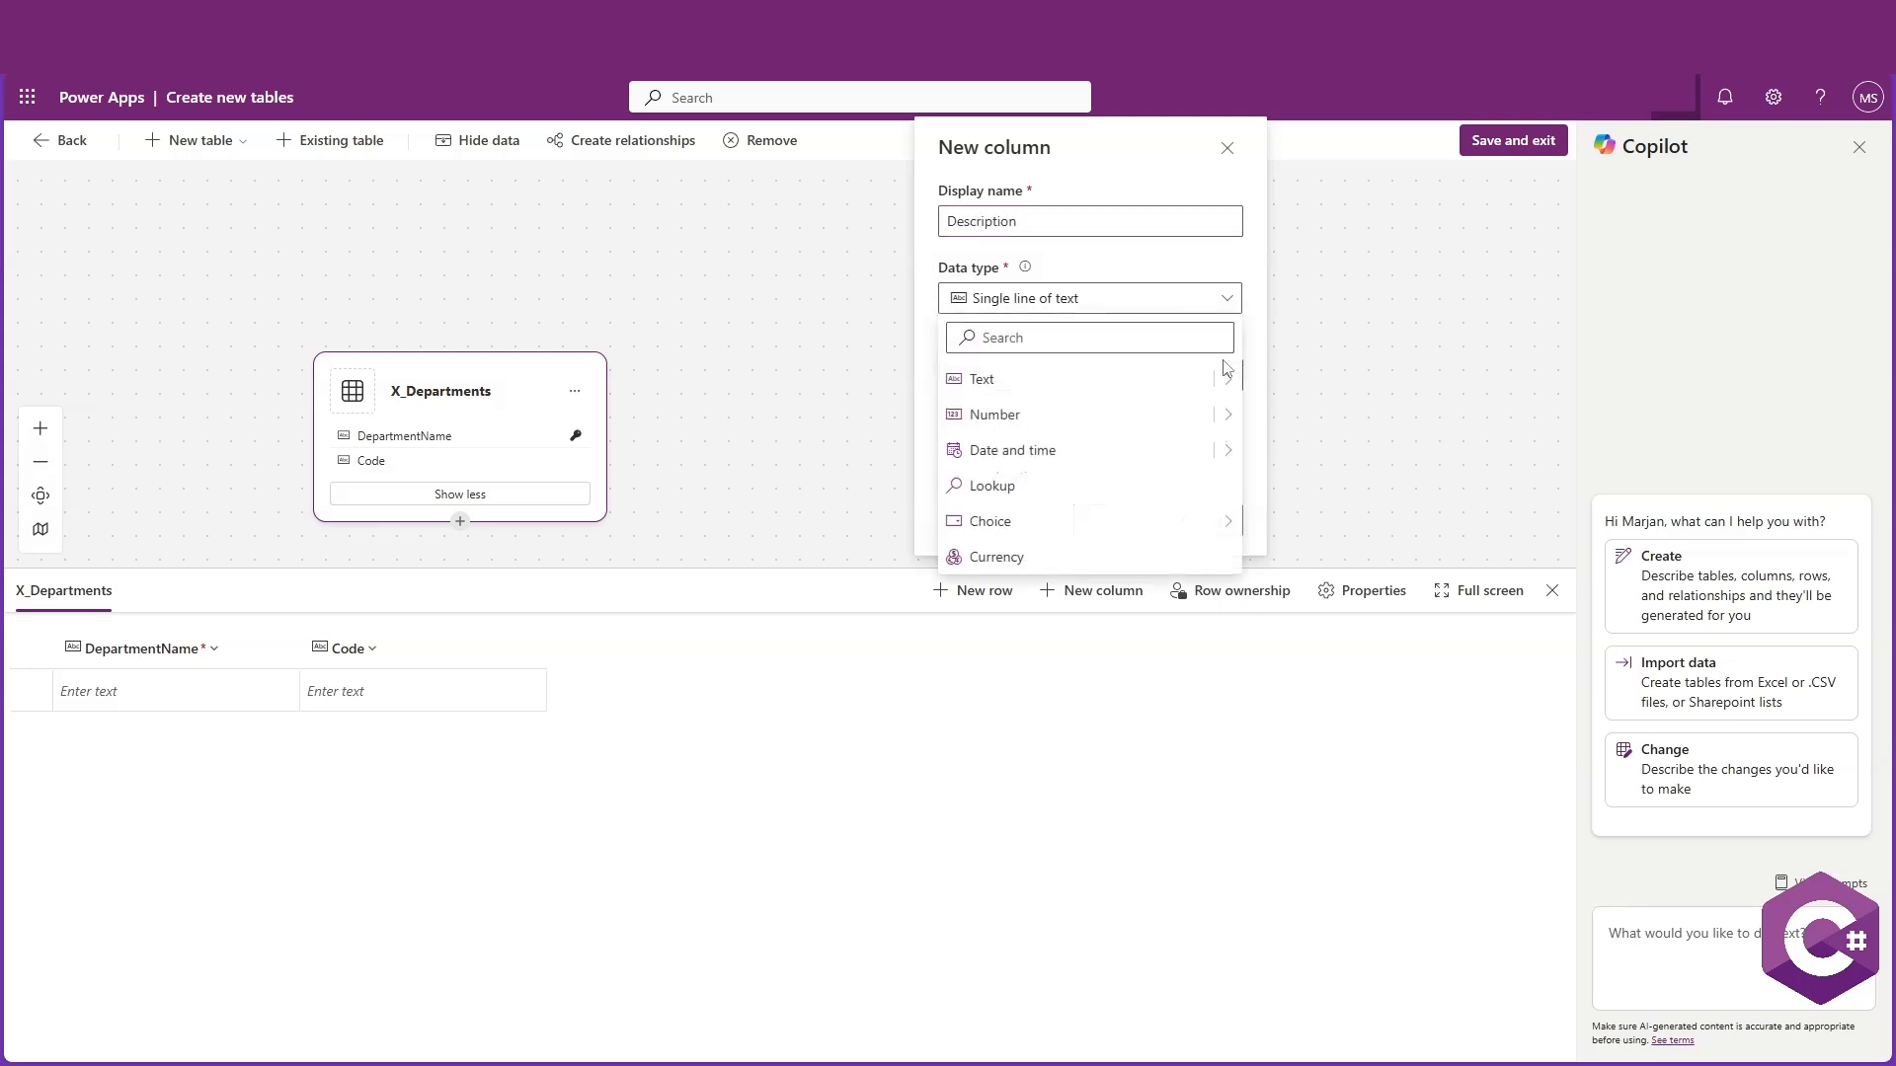
mouse_move(1233, 383)
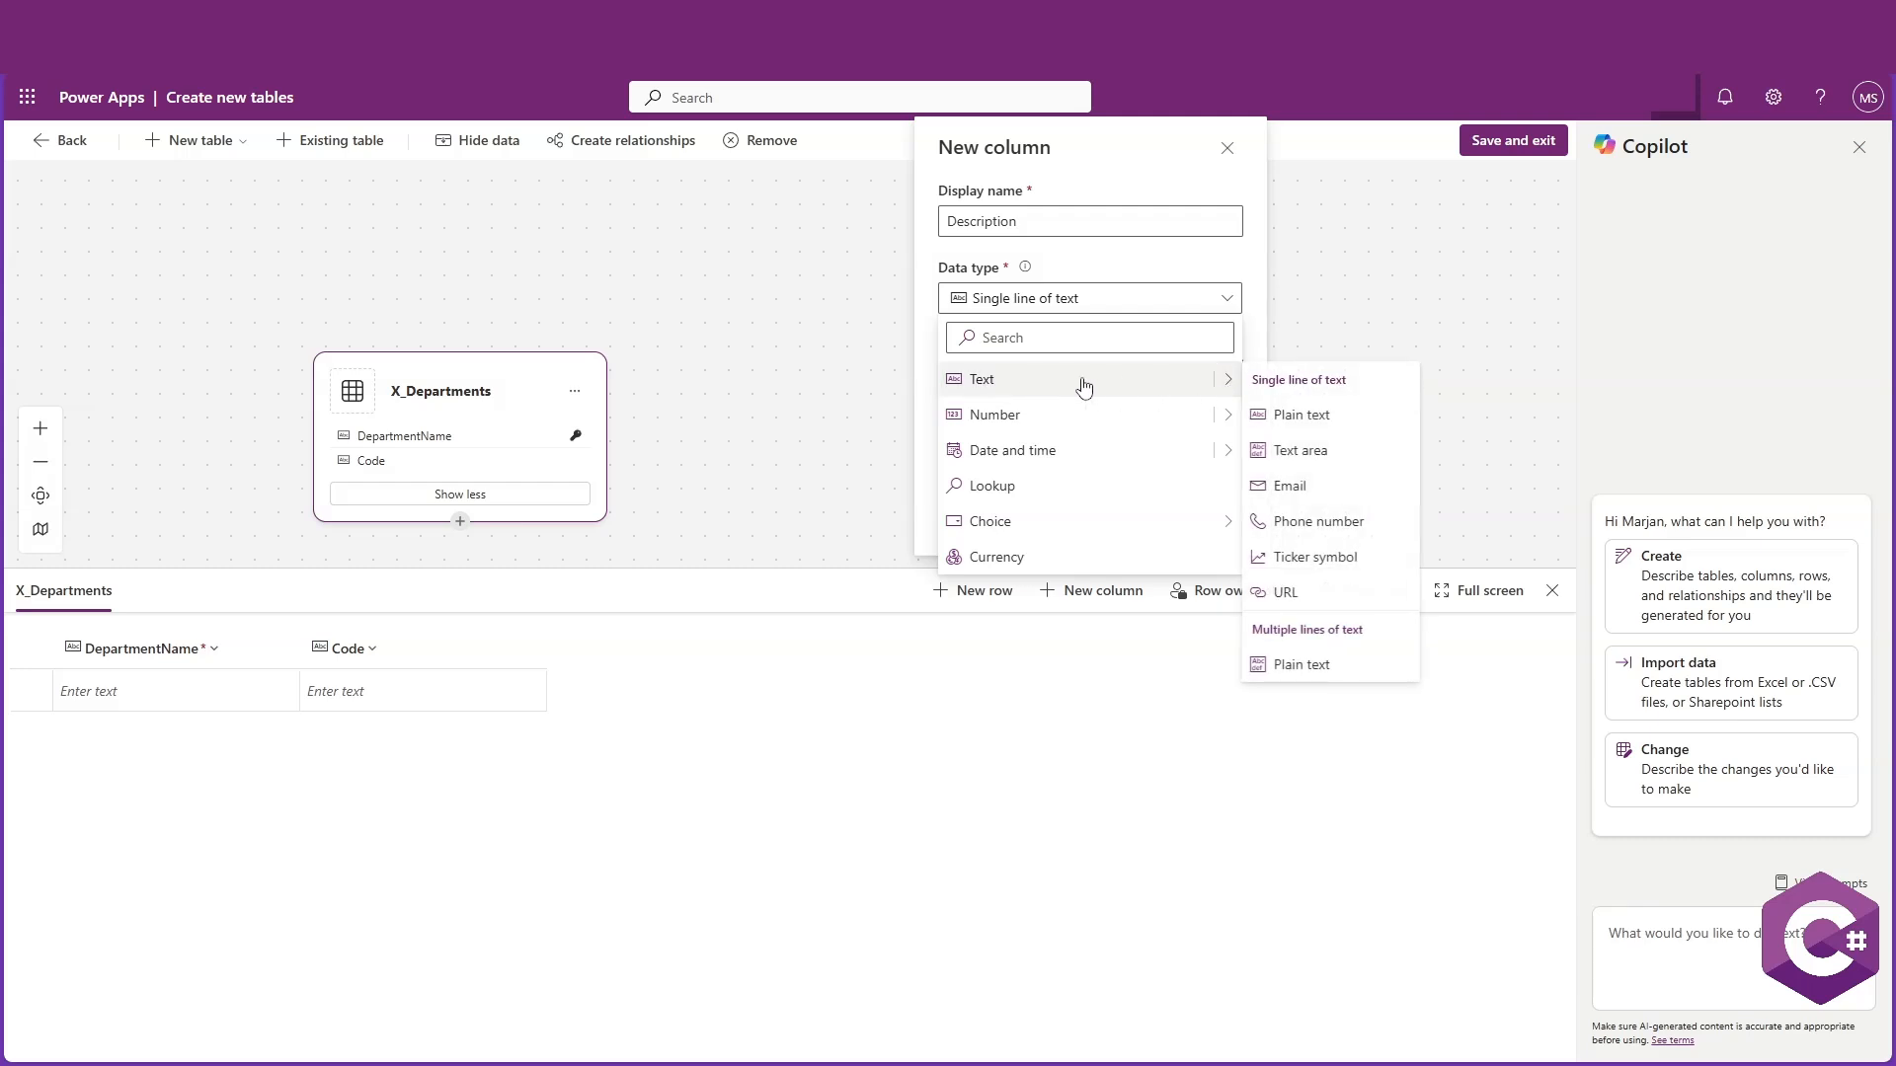
click(1321, 462)
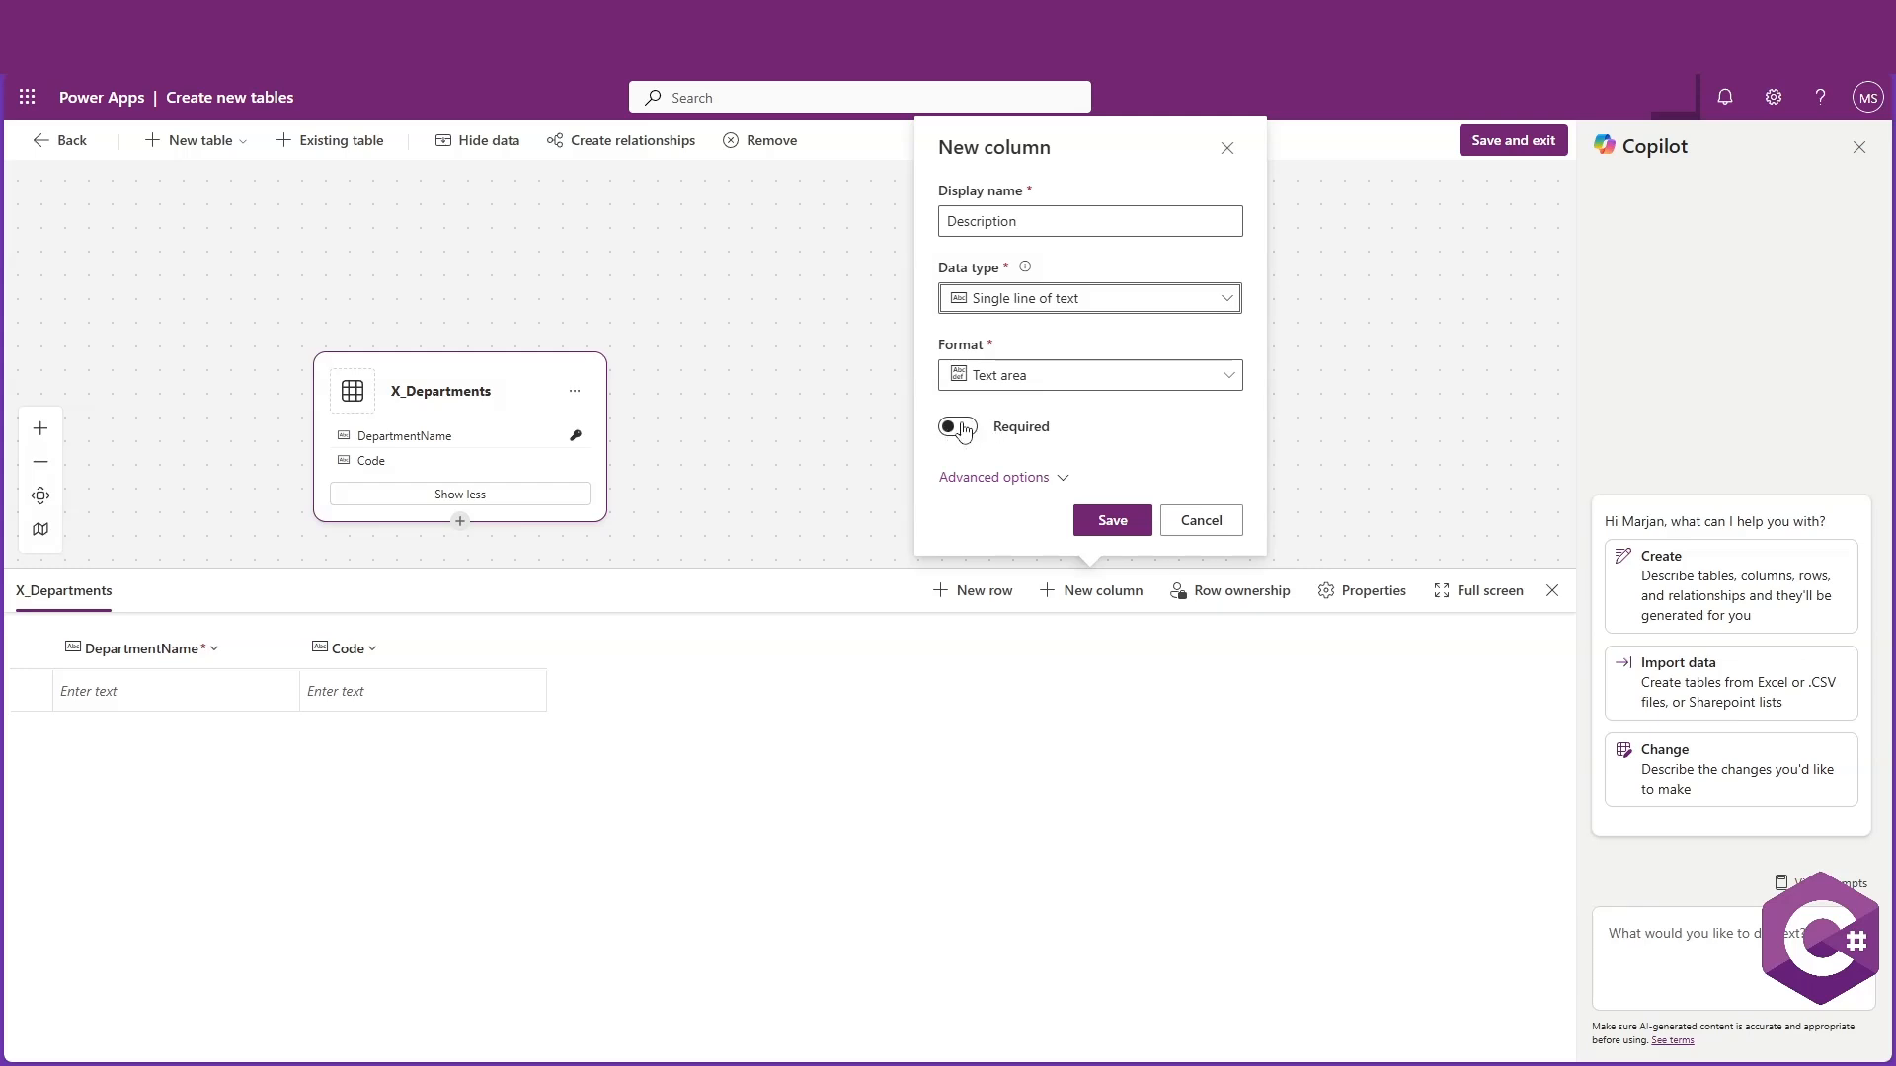
click(1114, 523)
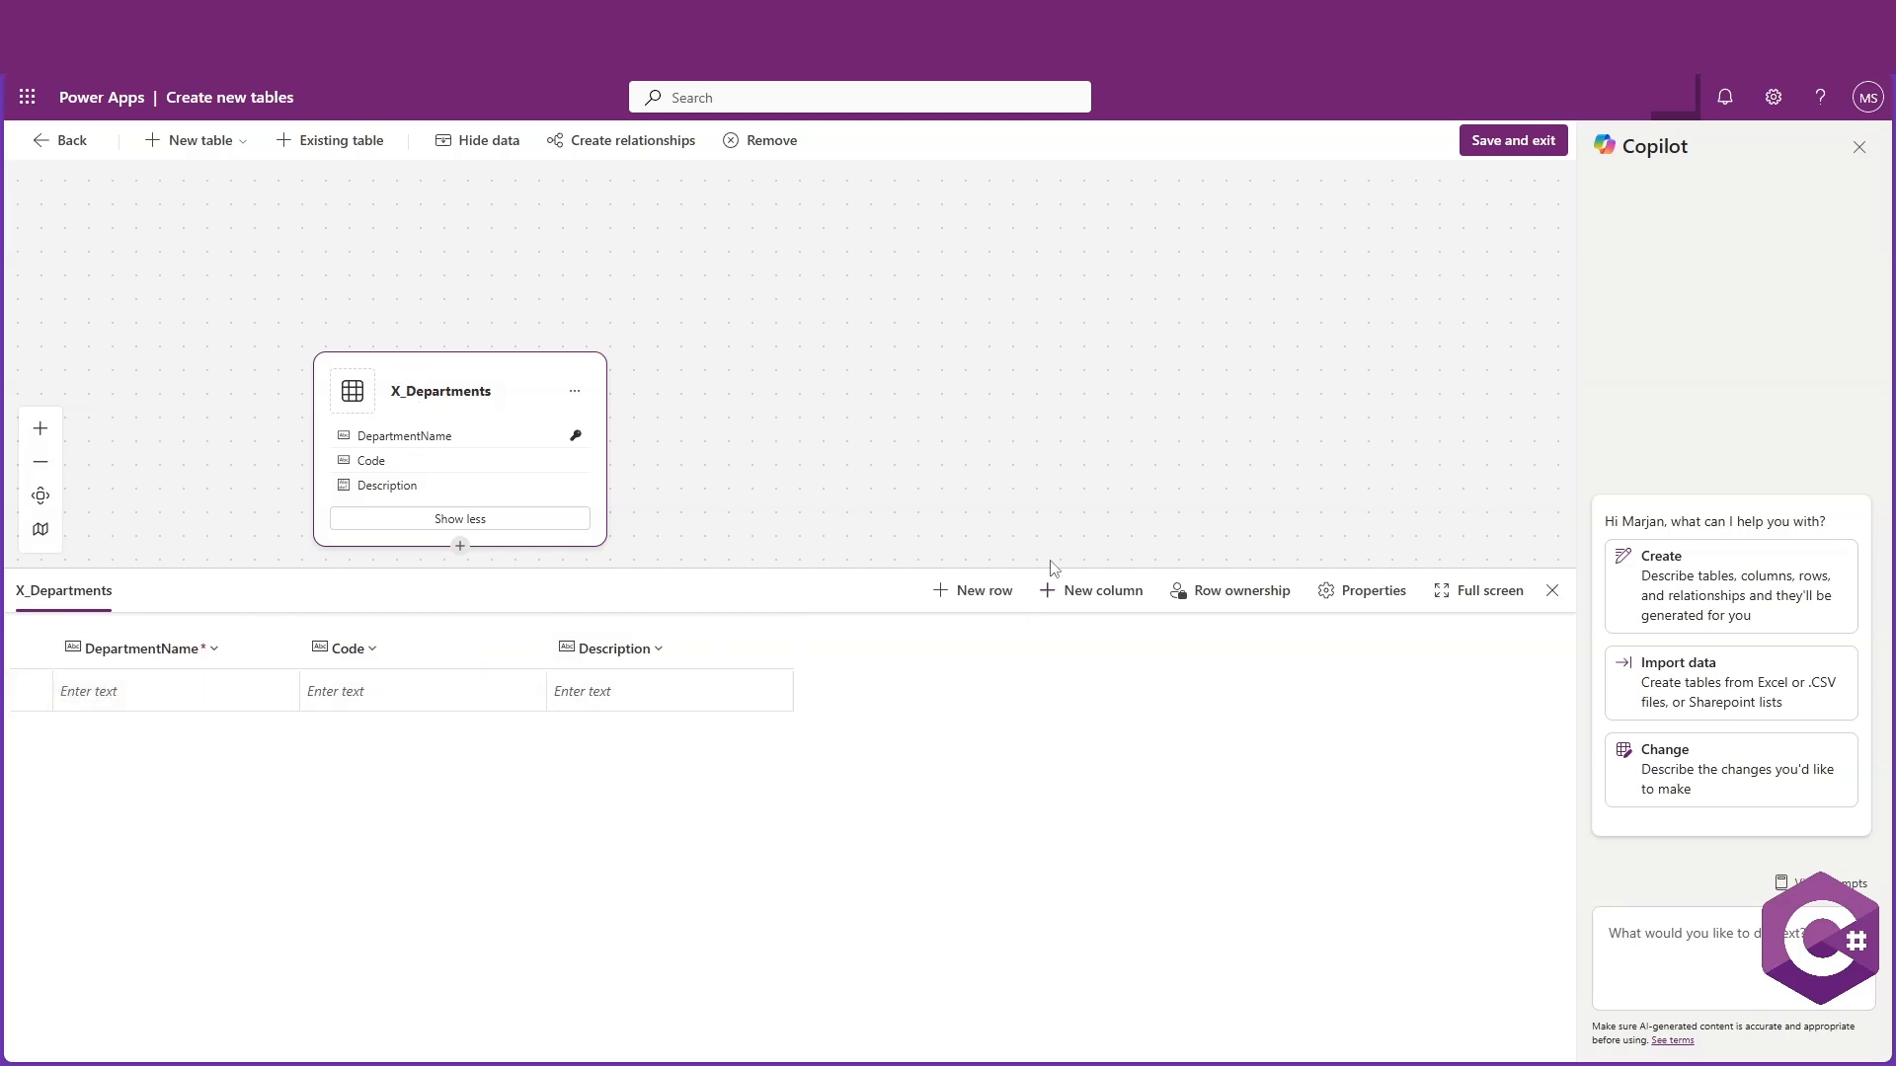
click(1495, 144)
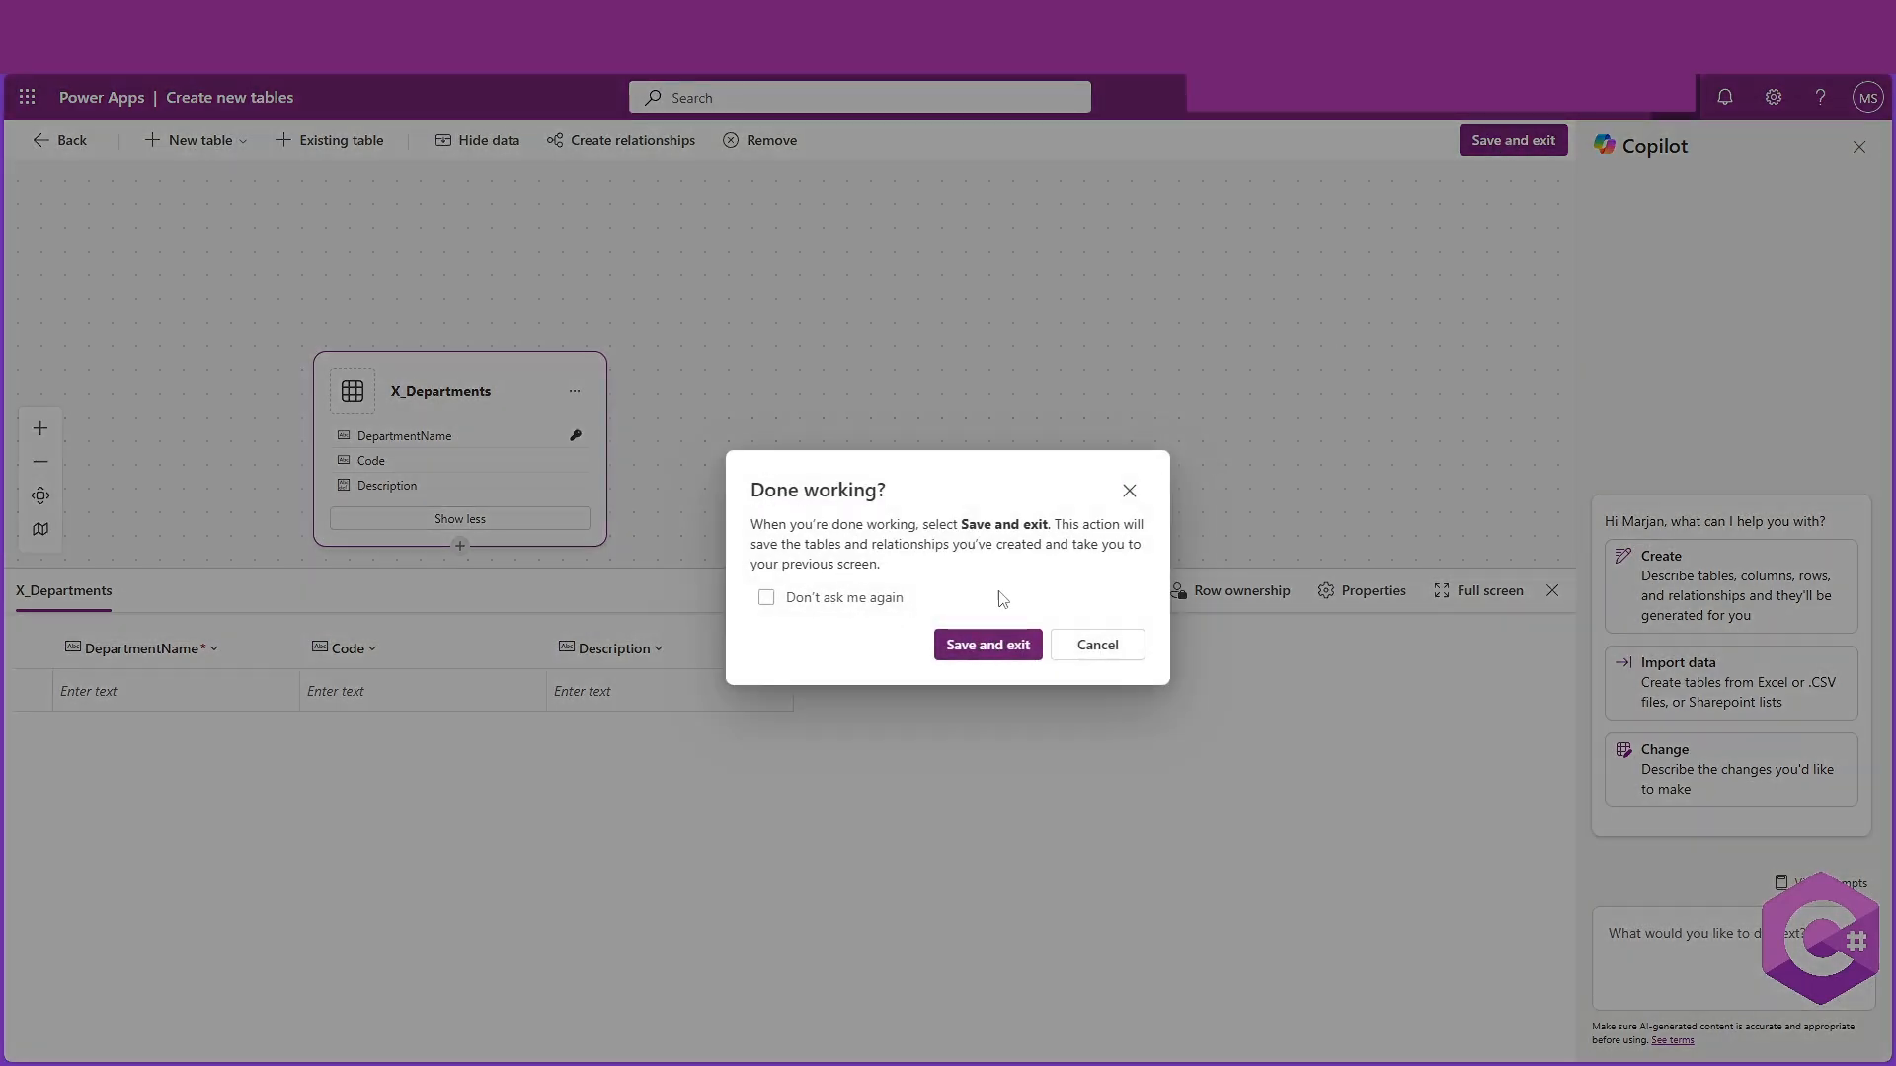
click(988, 646)
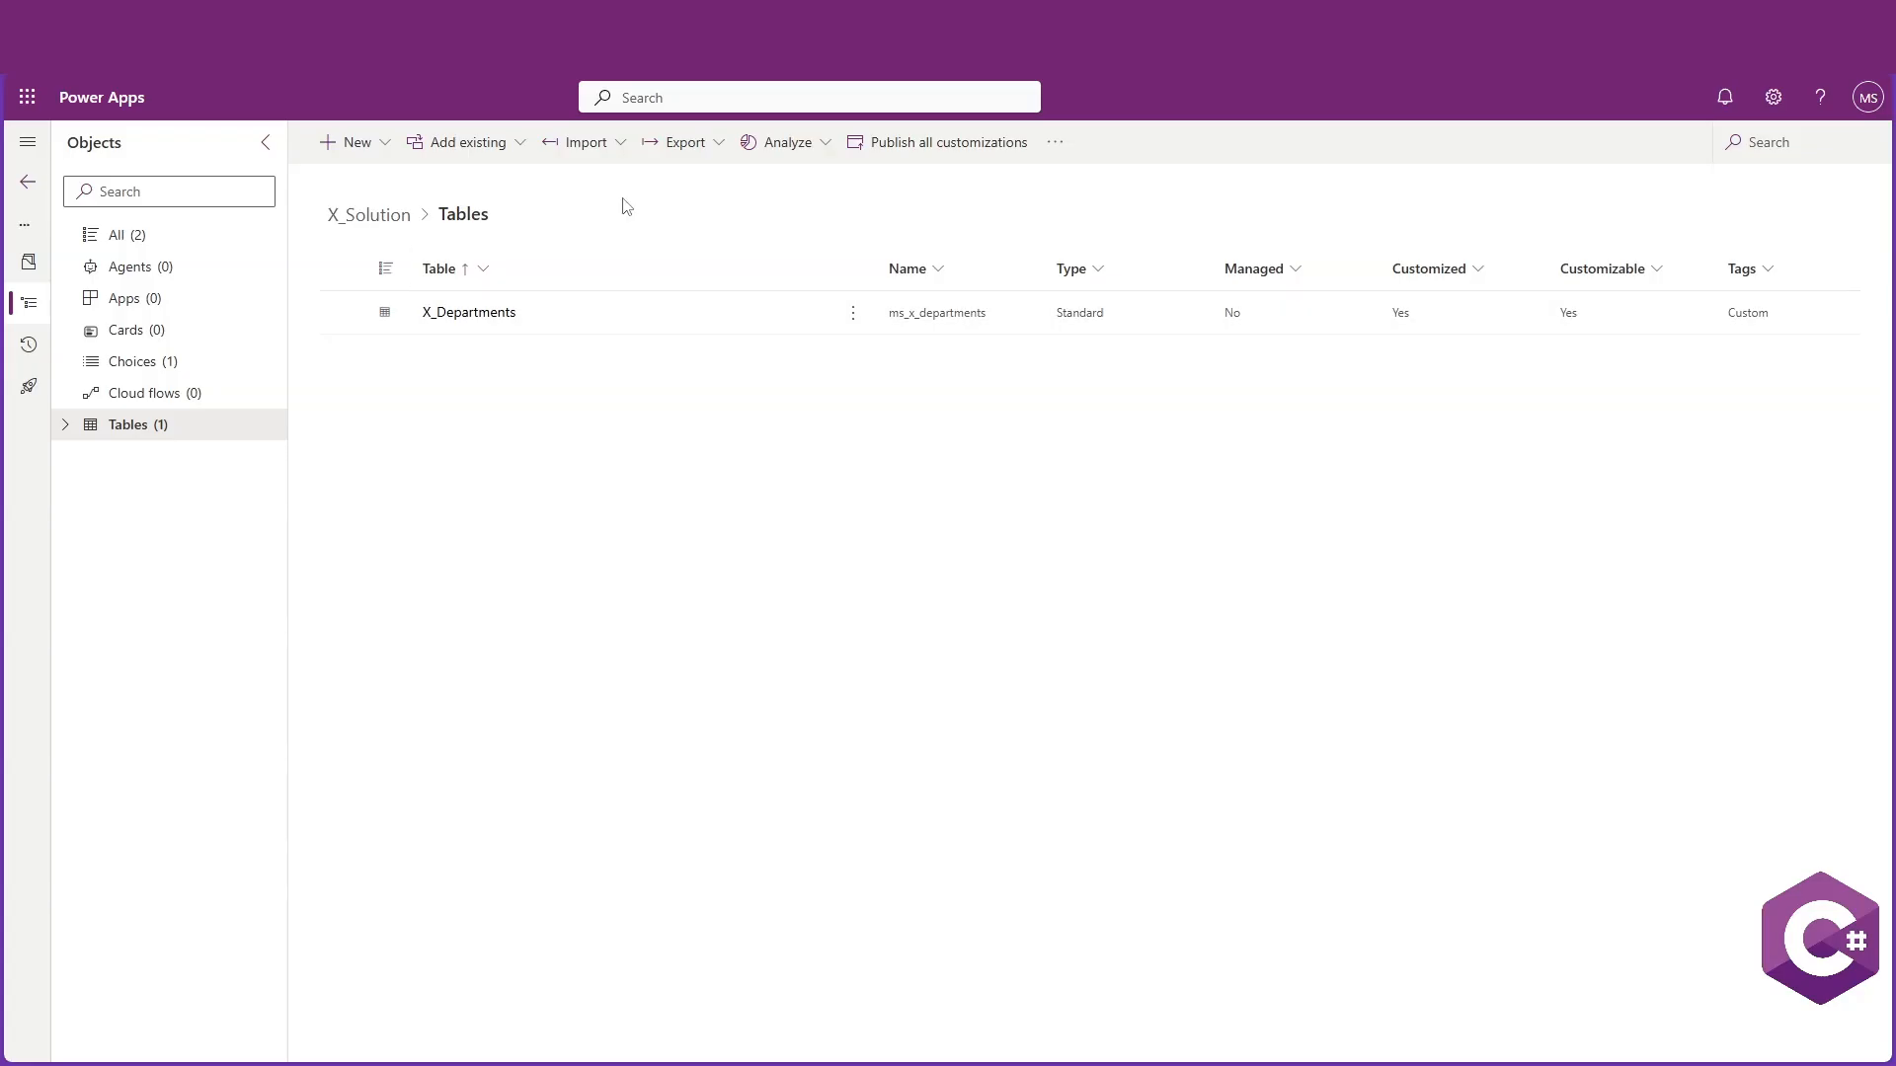
Create another table from blank and name it X_Employees
click(354, 144)
mouse_move(414, 434)
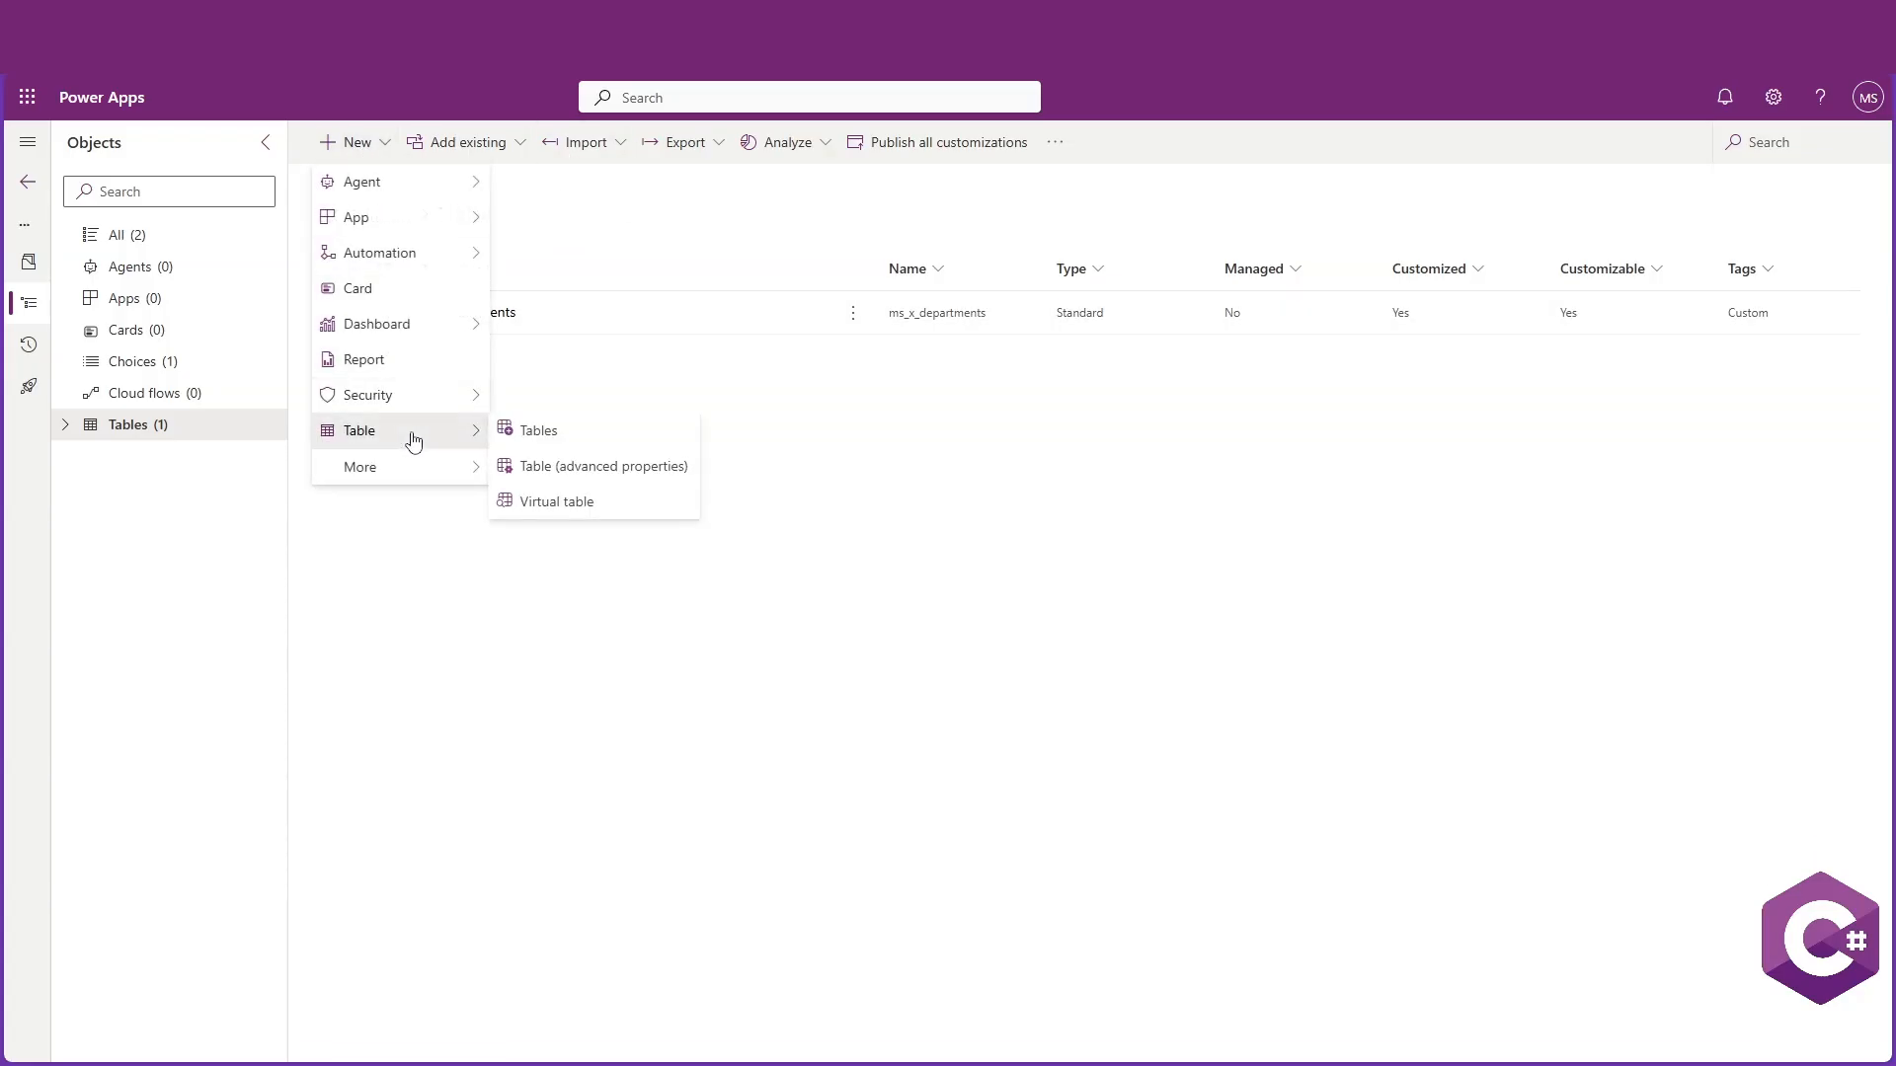
click(534, 435)
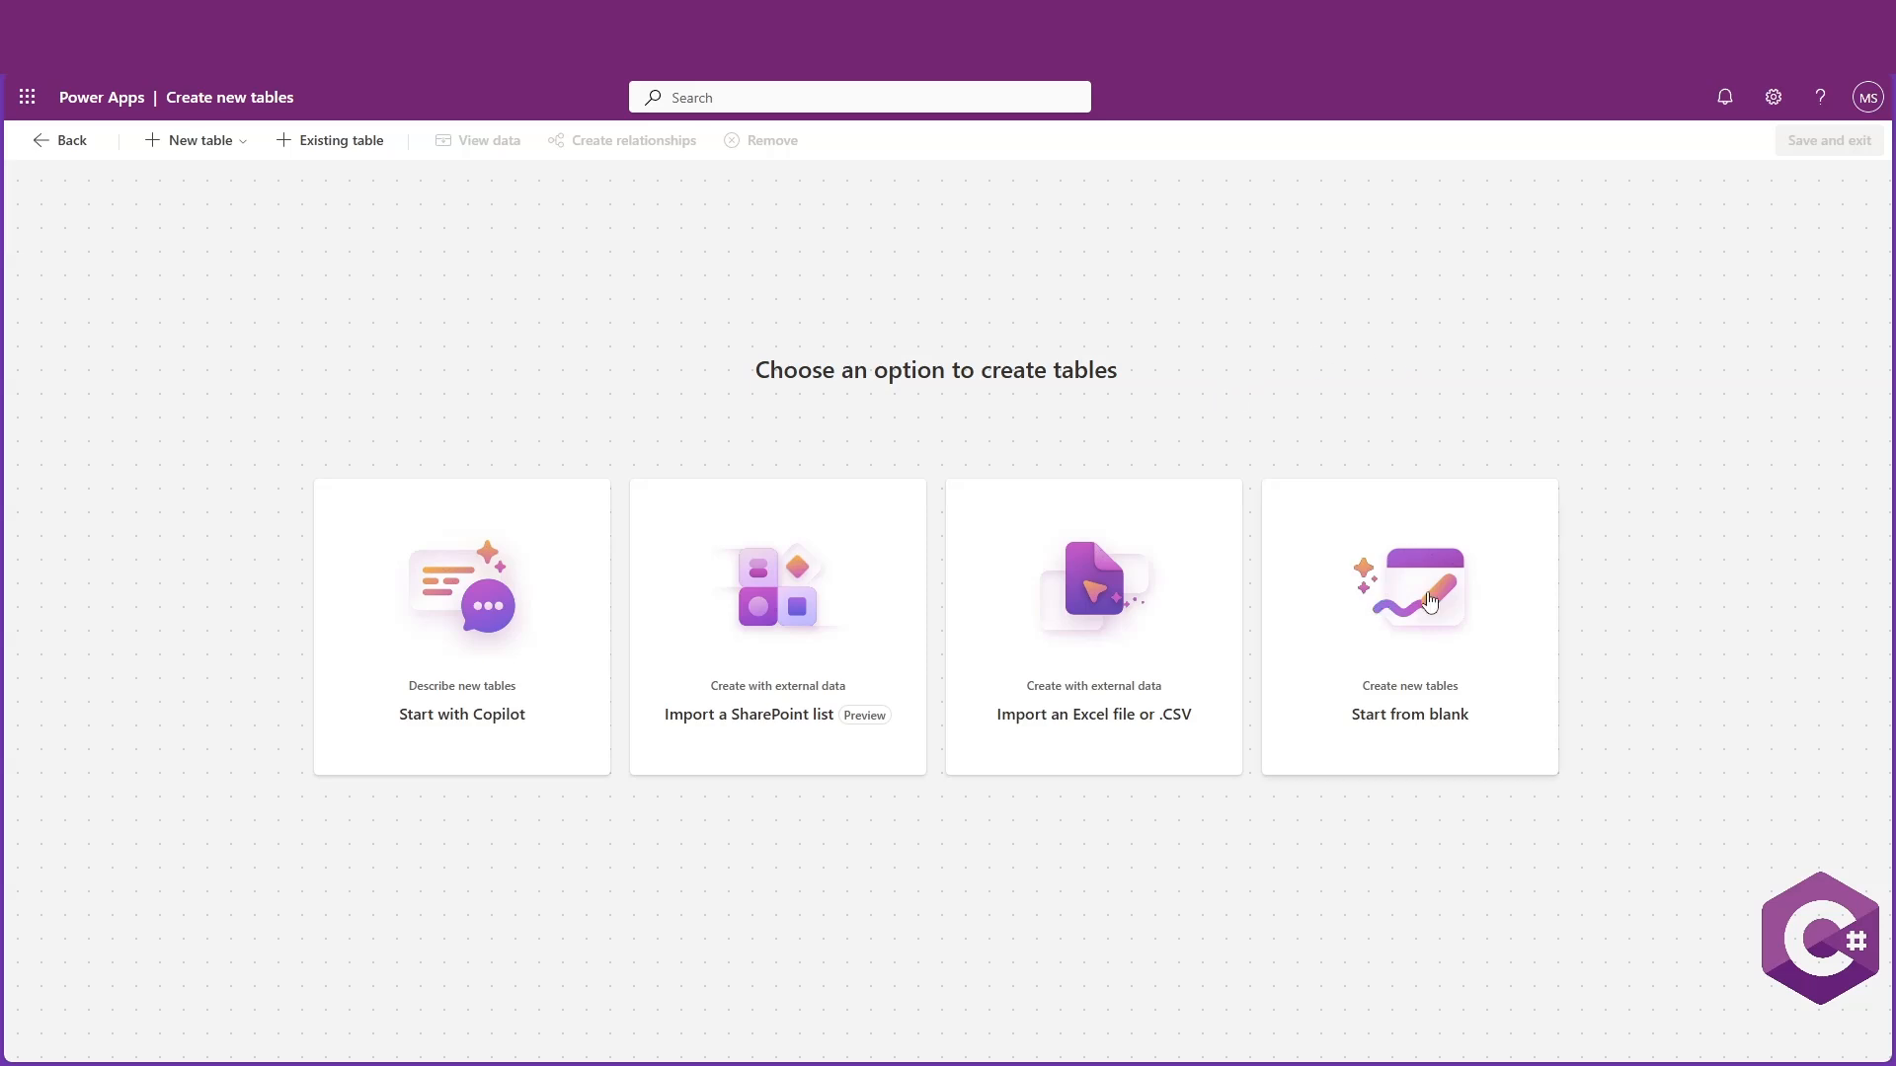
click(1395, 574)
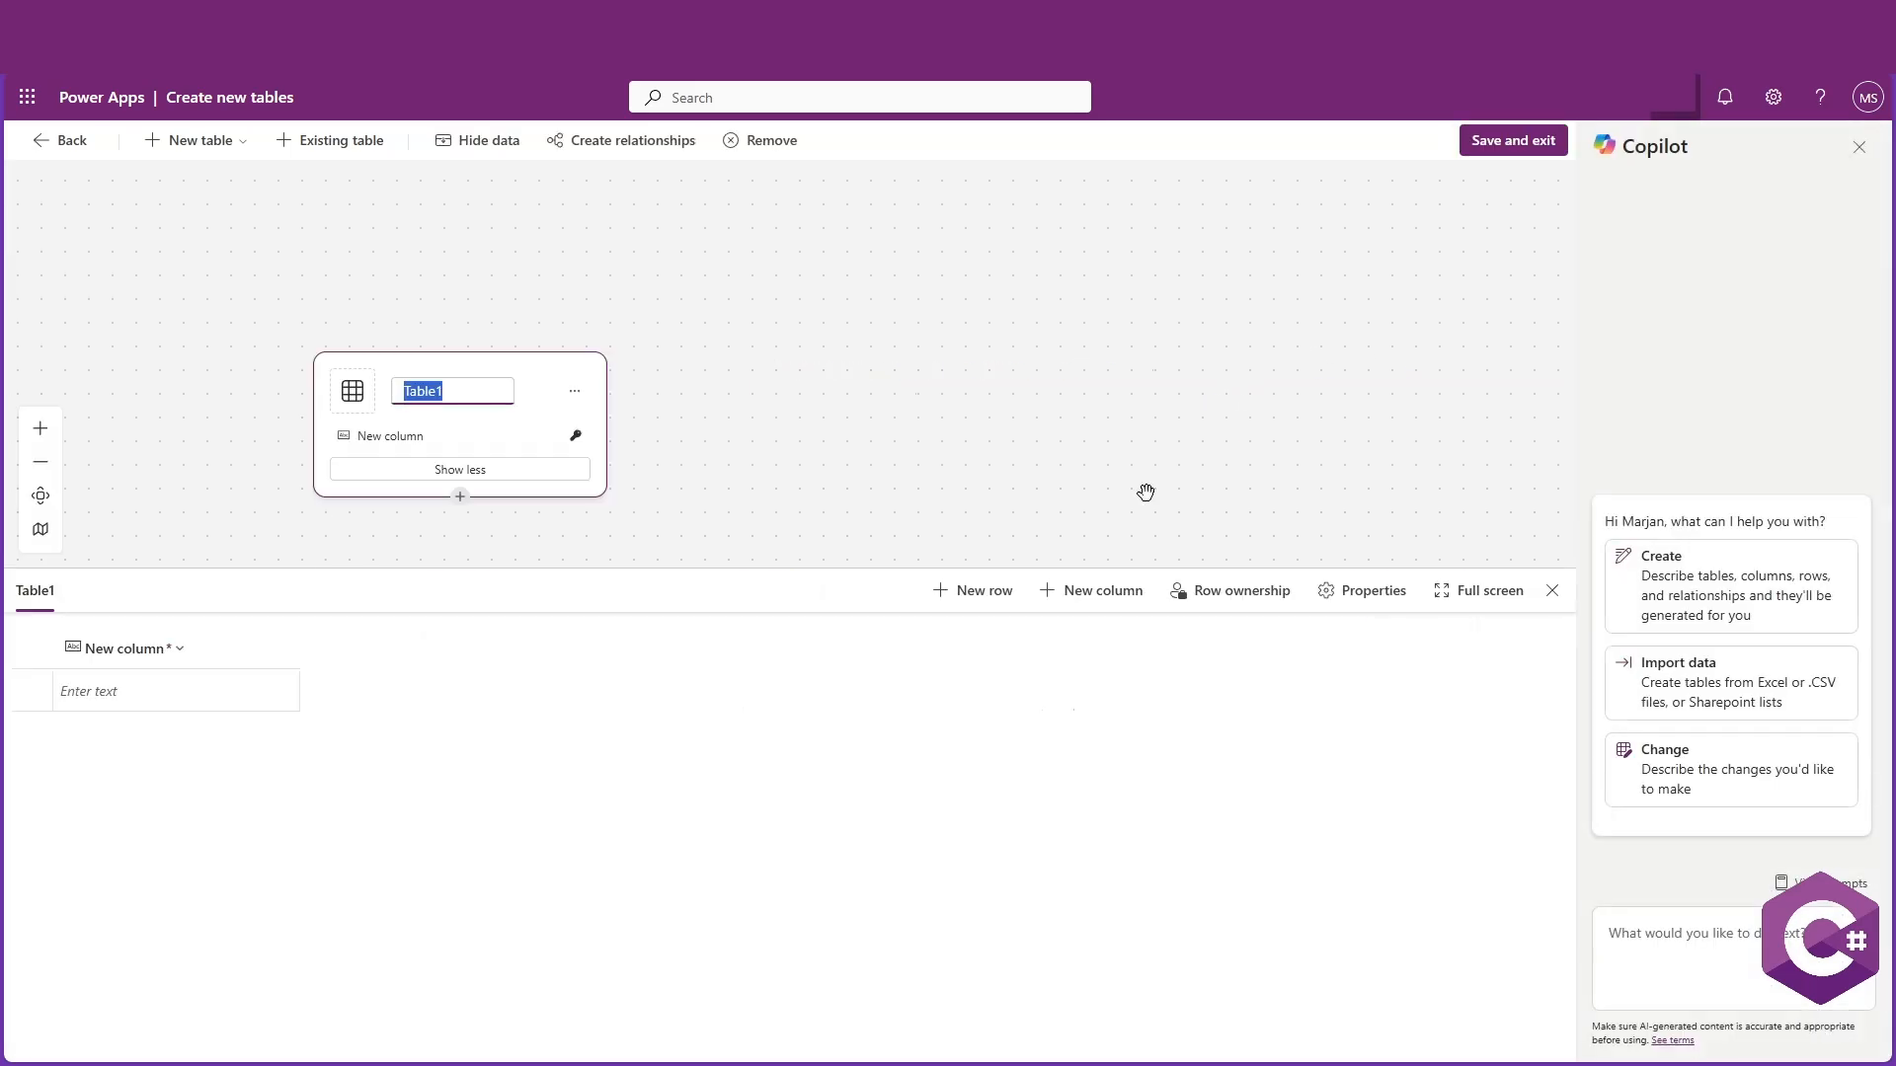
text(X_Employees)
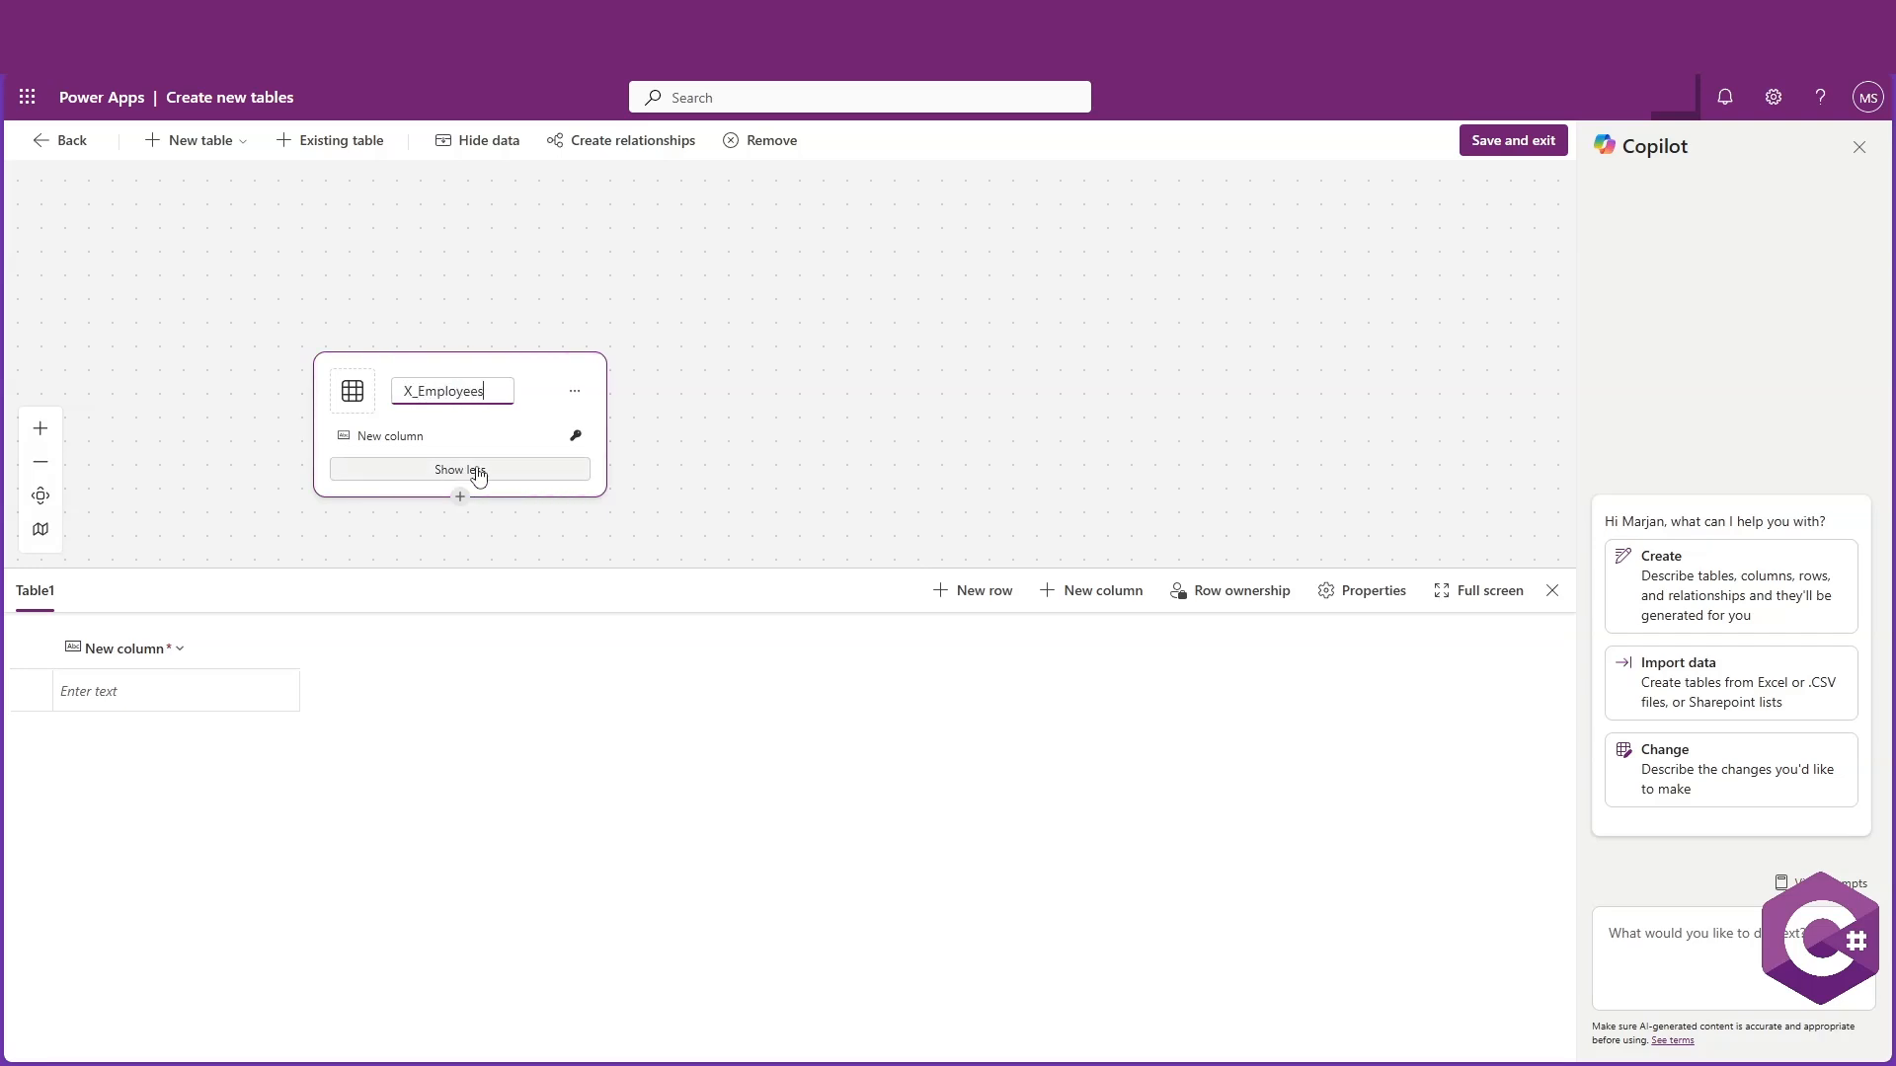
key(Return)
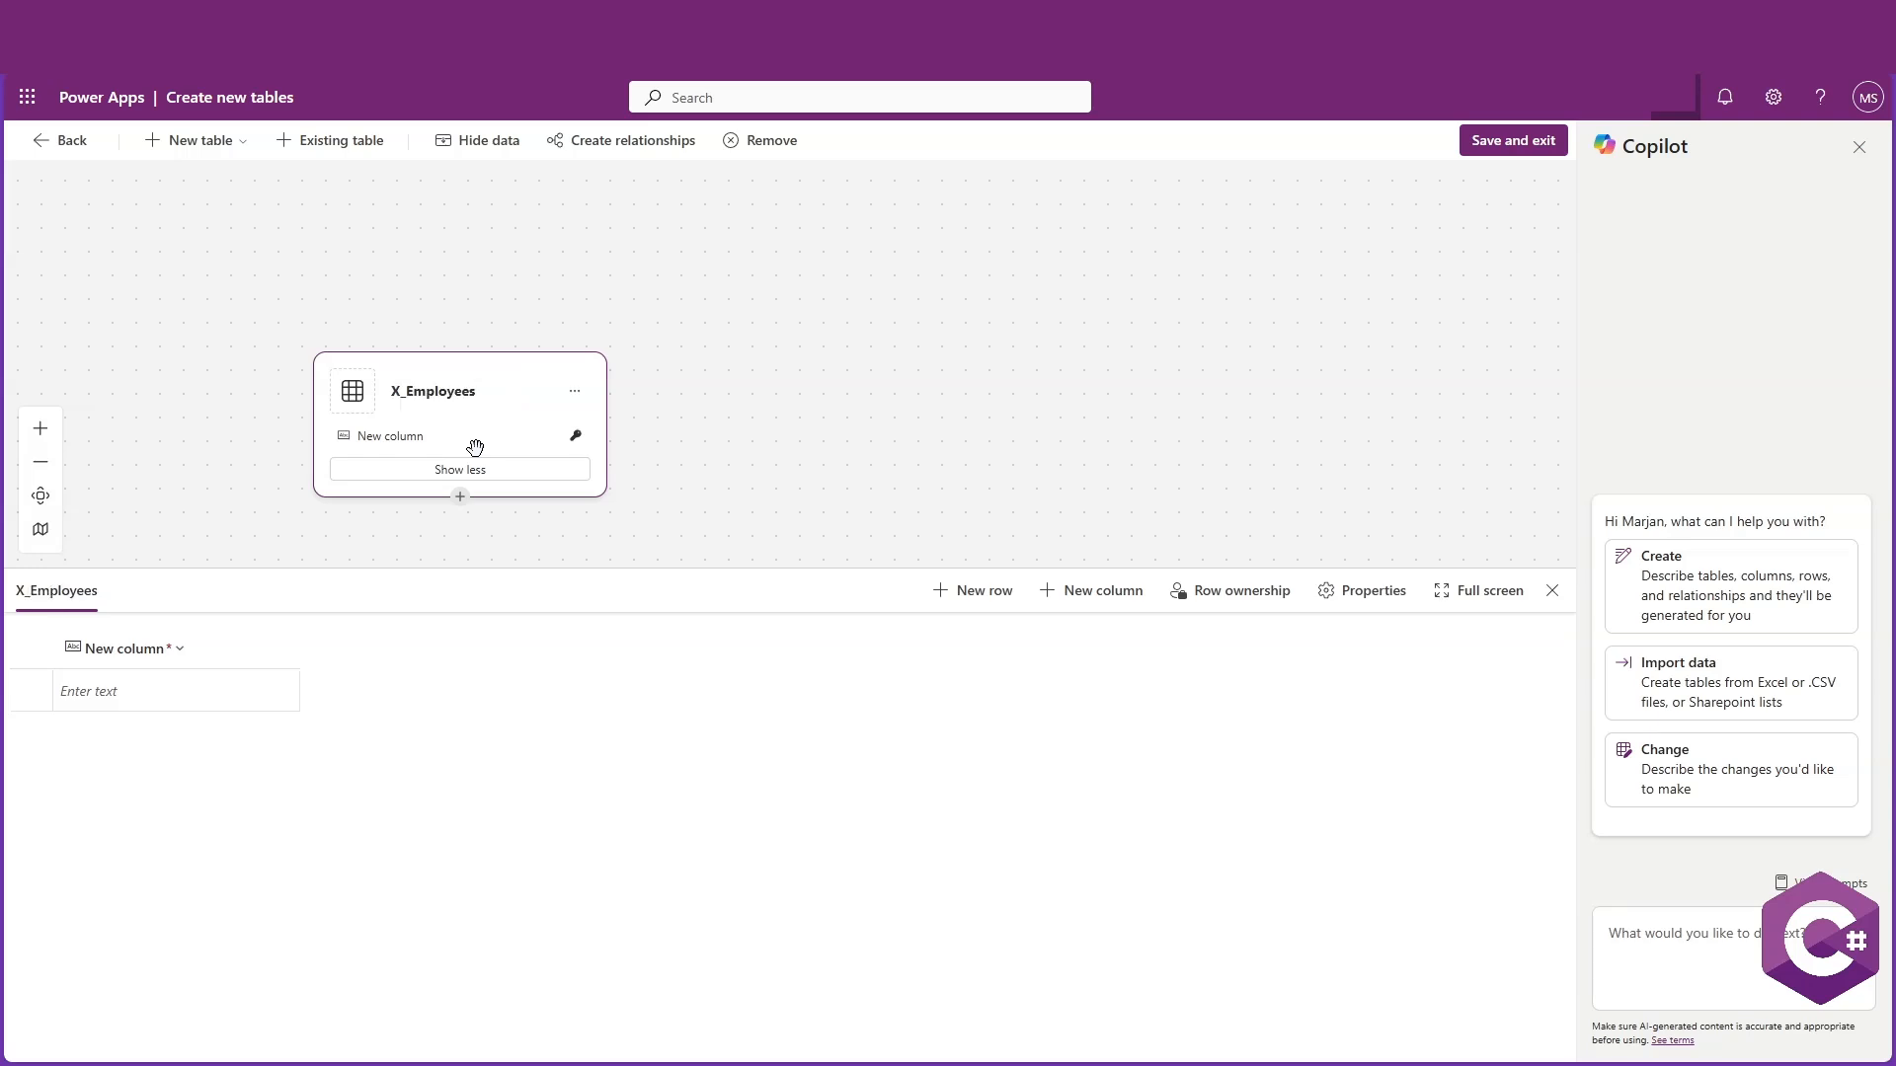
Rename the X_Employees default column to Name and update it
click(136, 649)
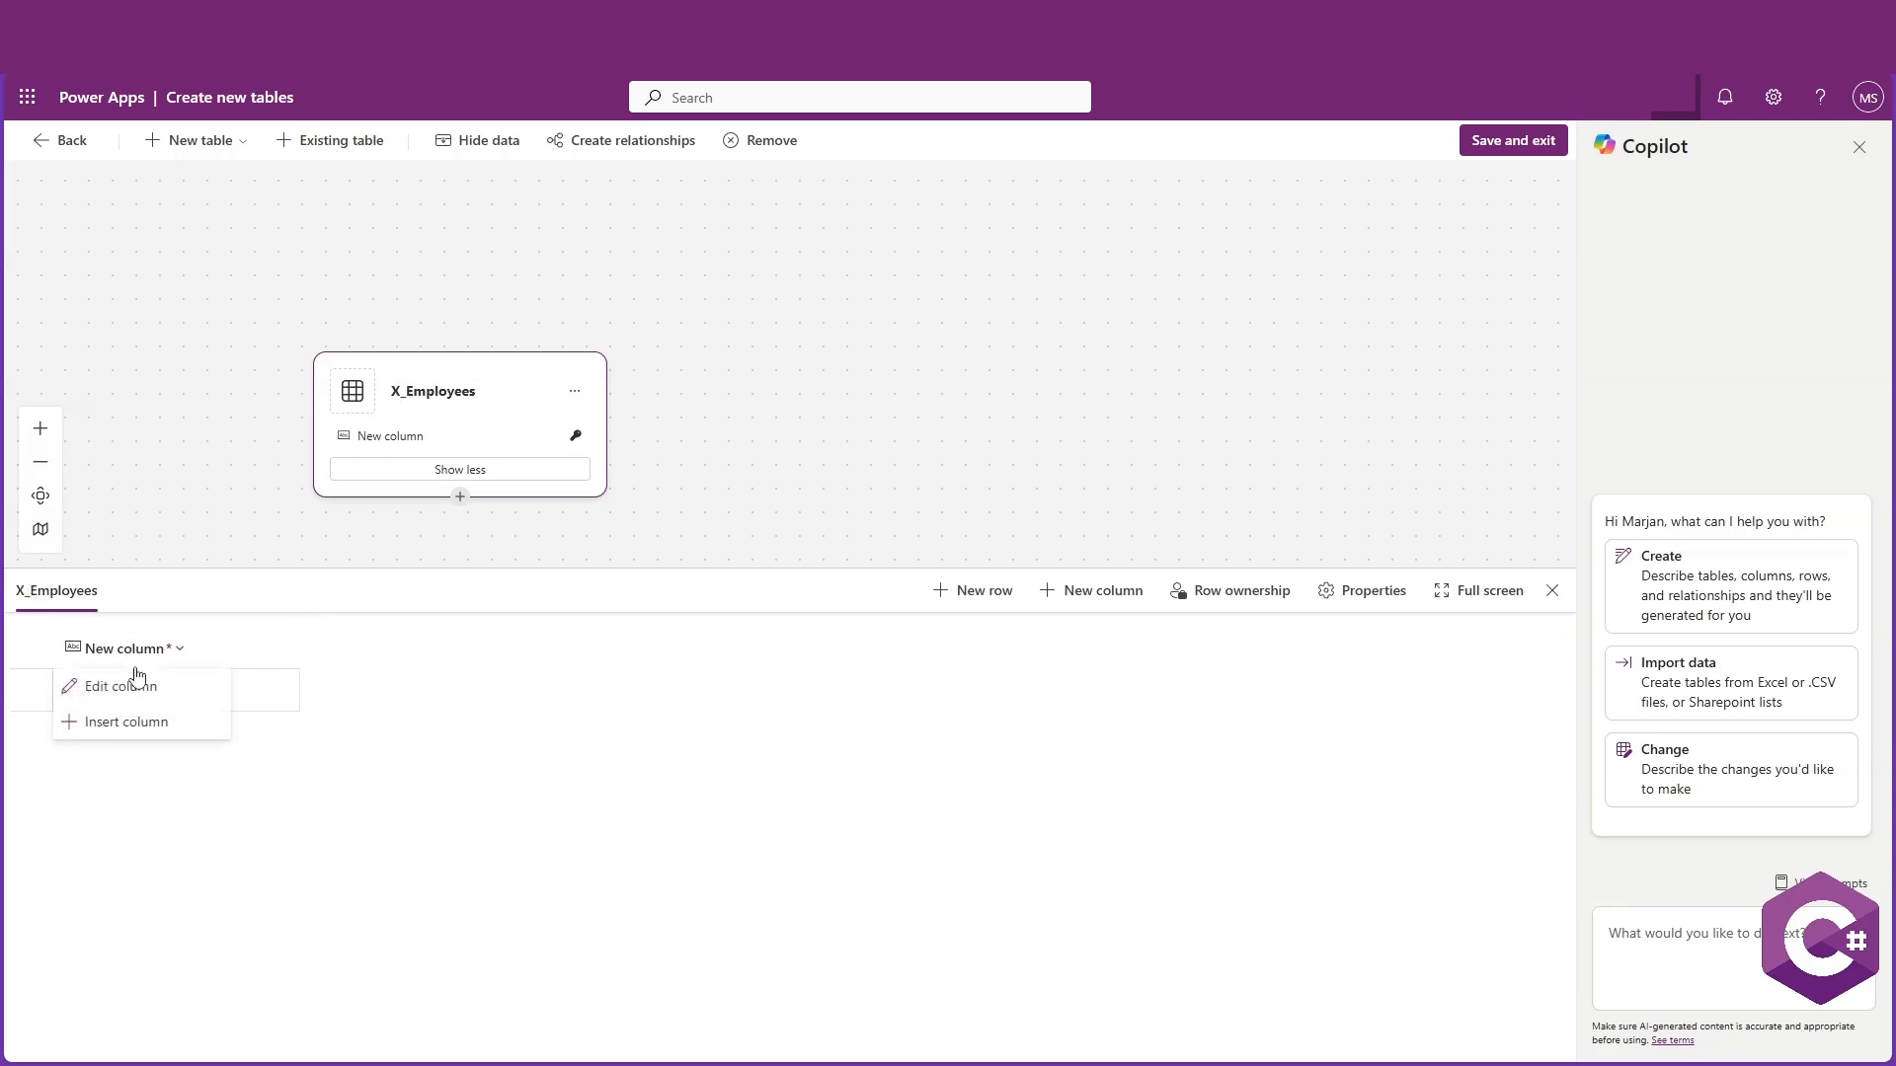
click(137, 700)
triple_click(157, 284)
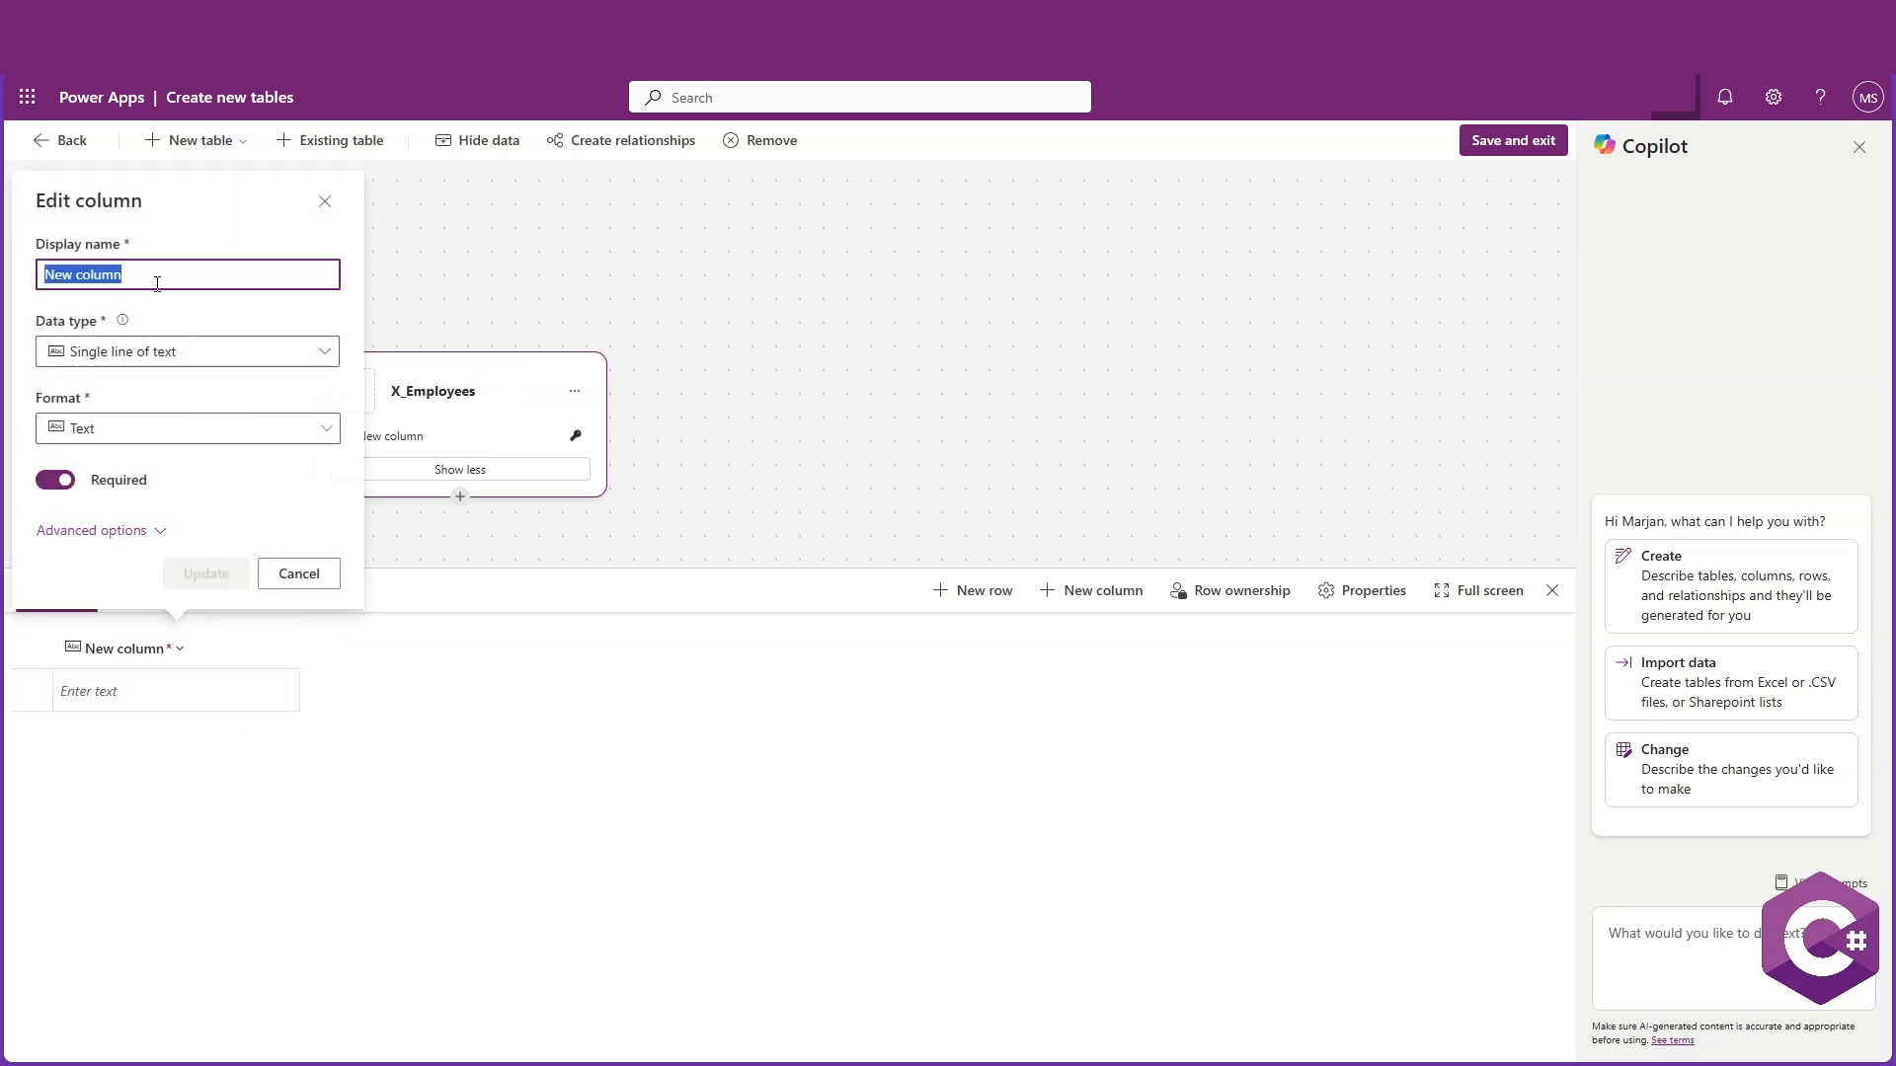
text(Name)
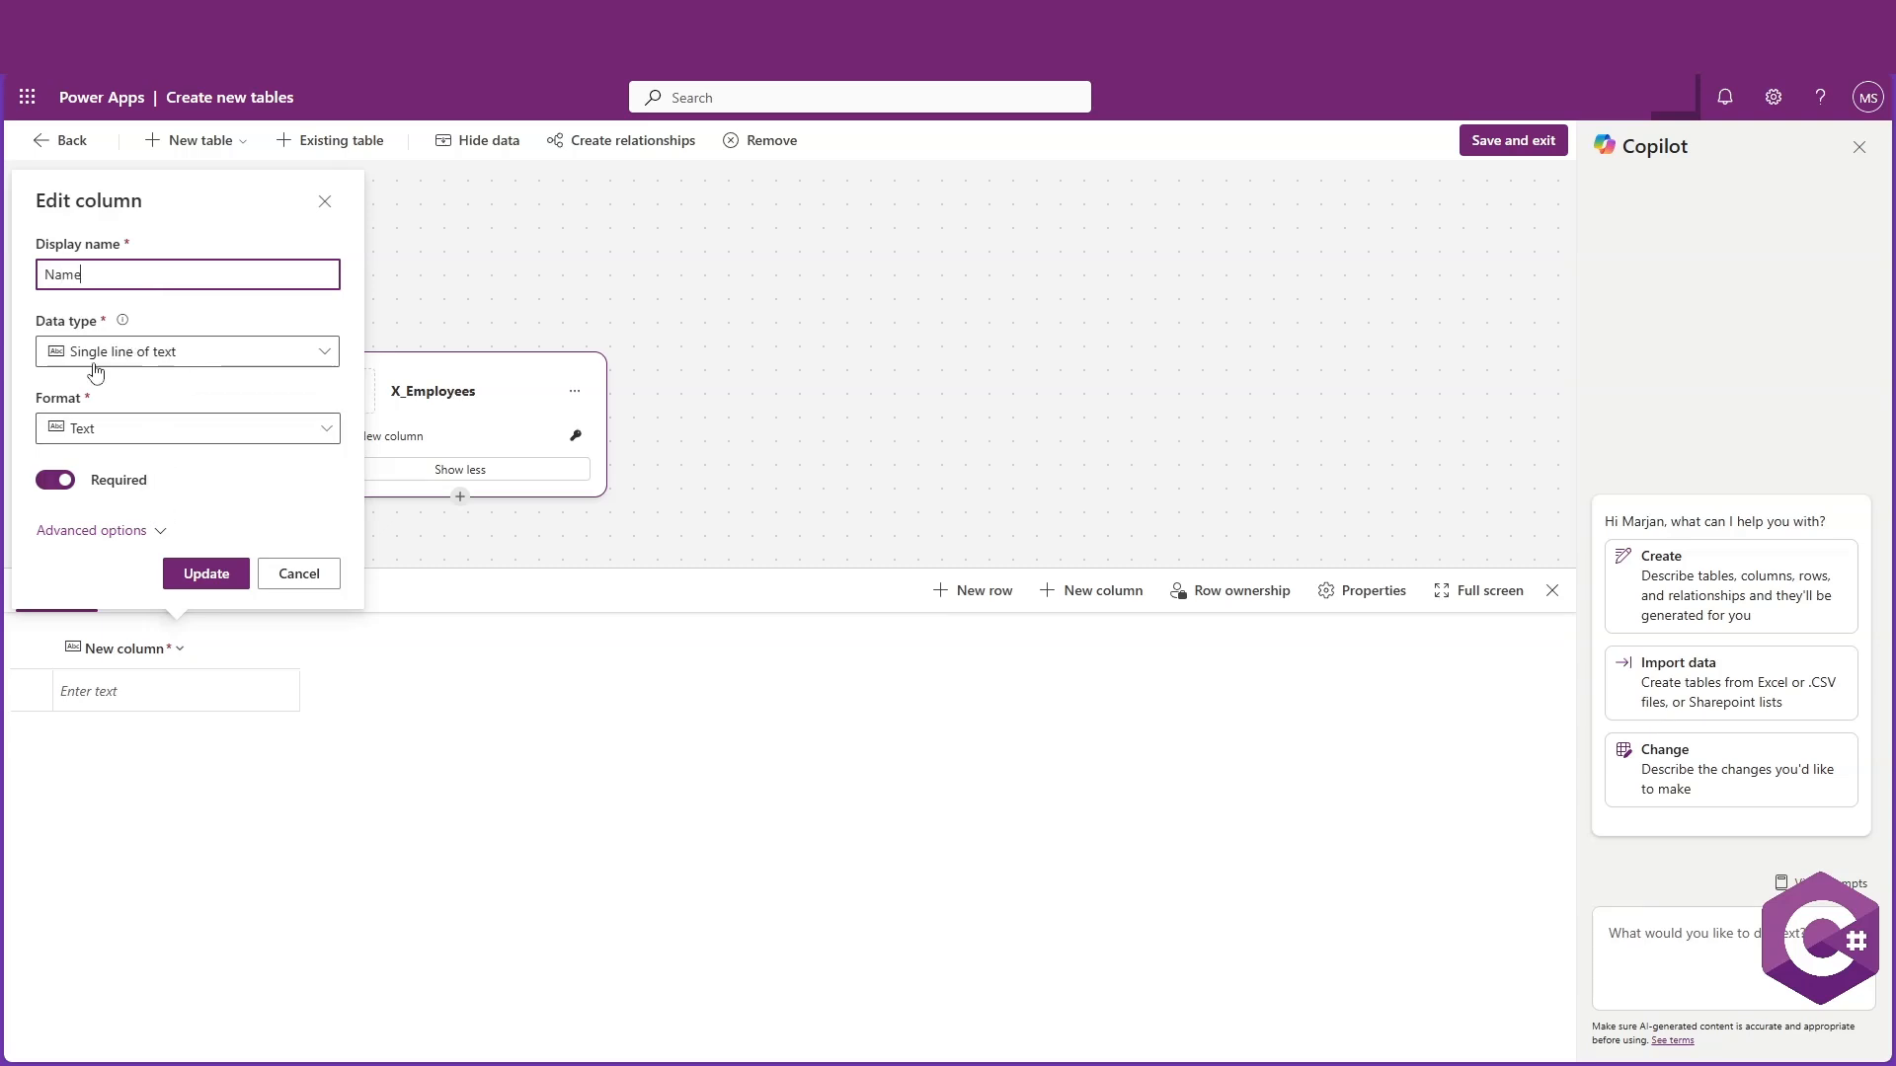
click(208, 574)
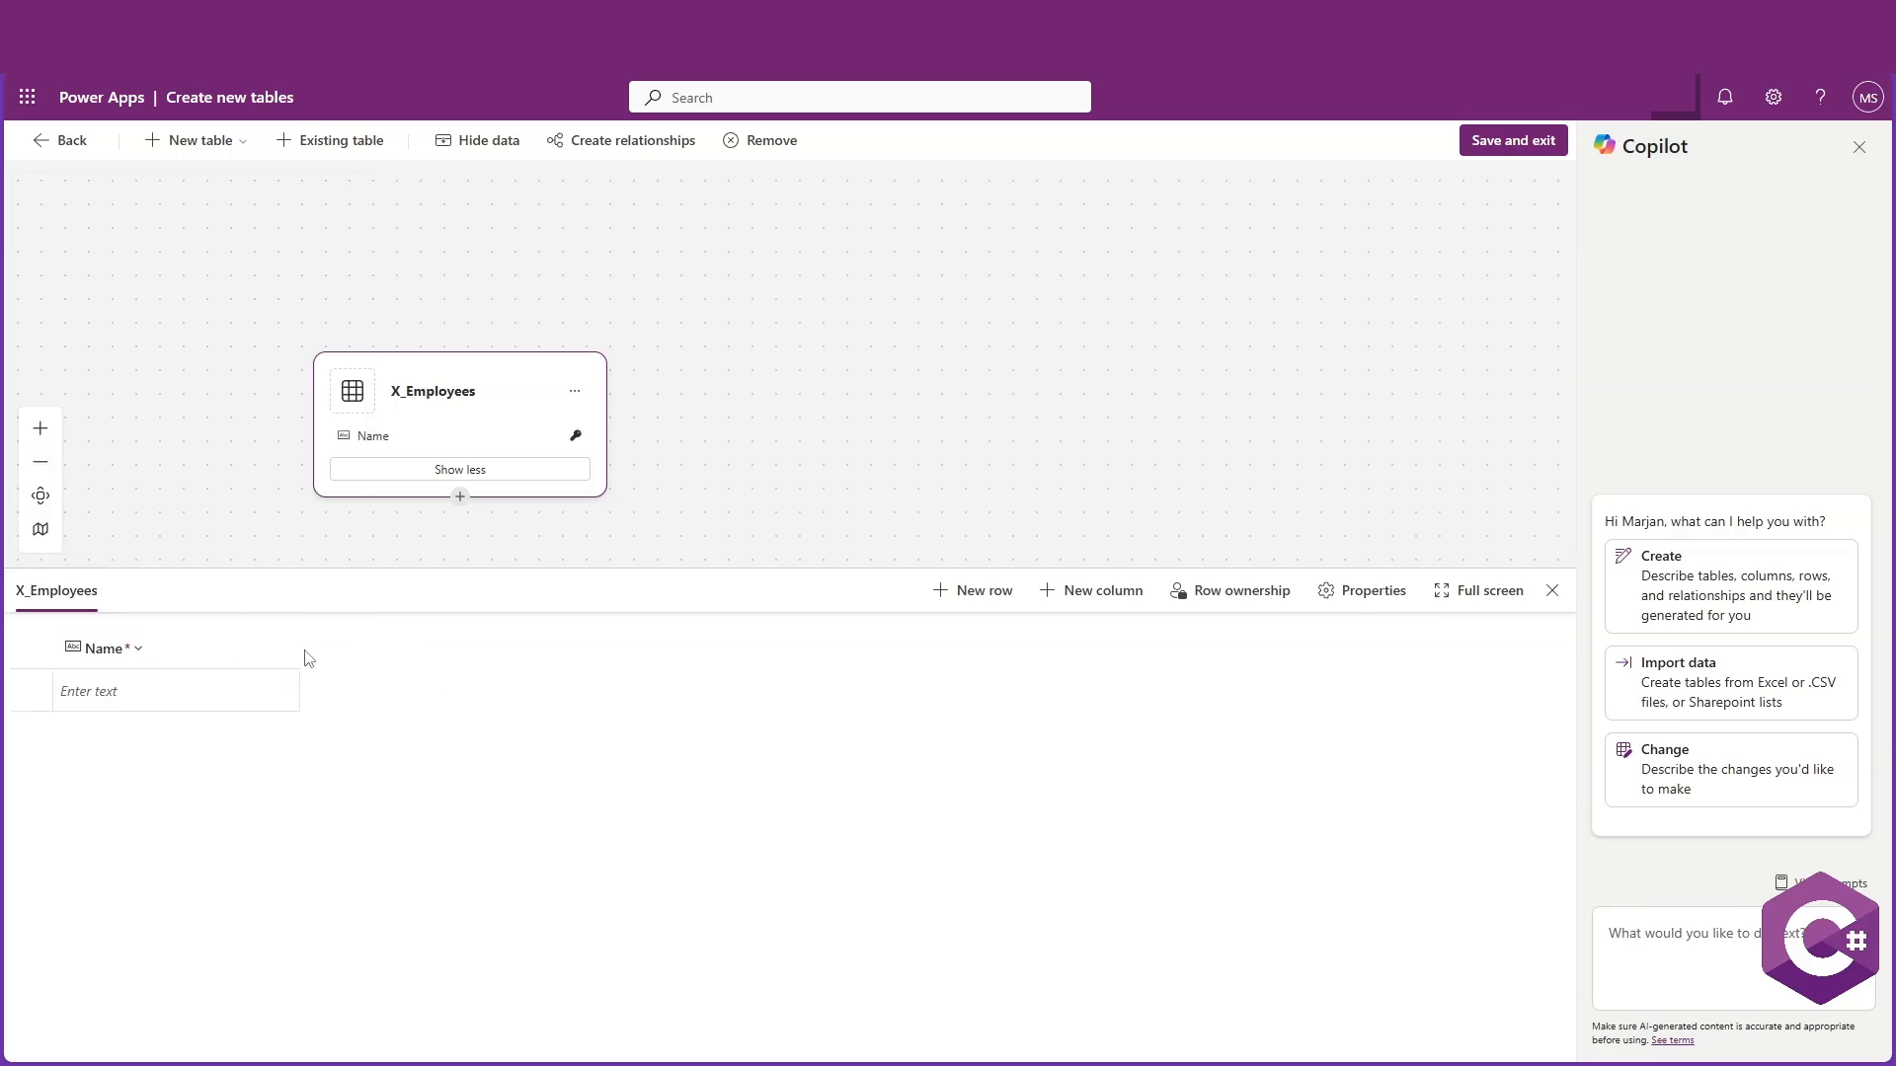
Add a required Single line of text column named Address
click(1087, 603)
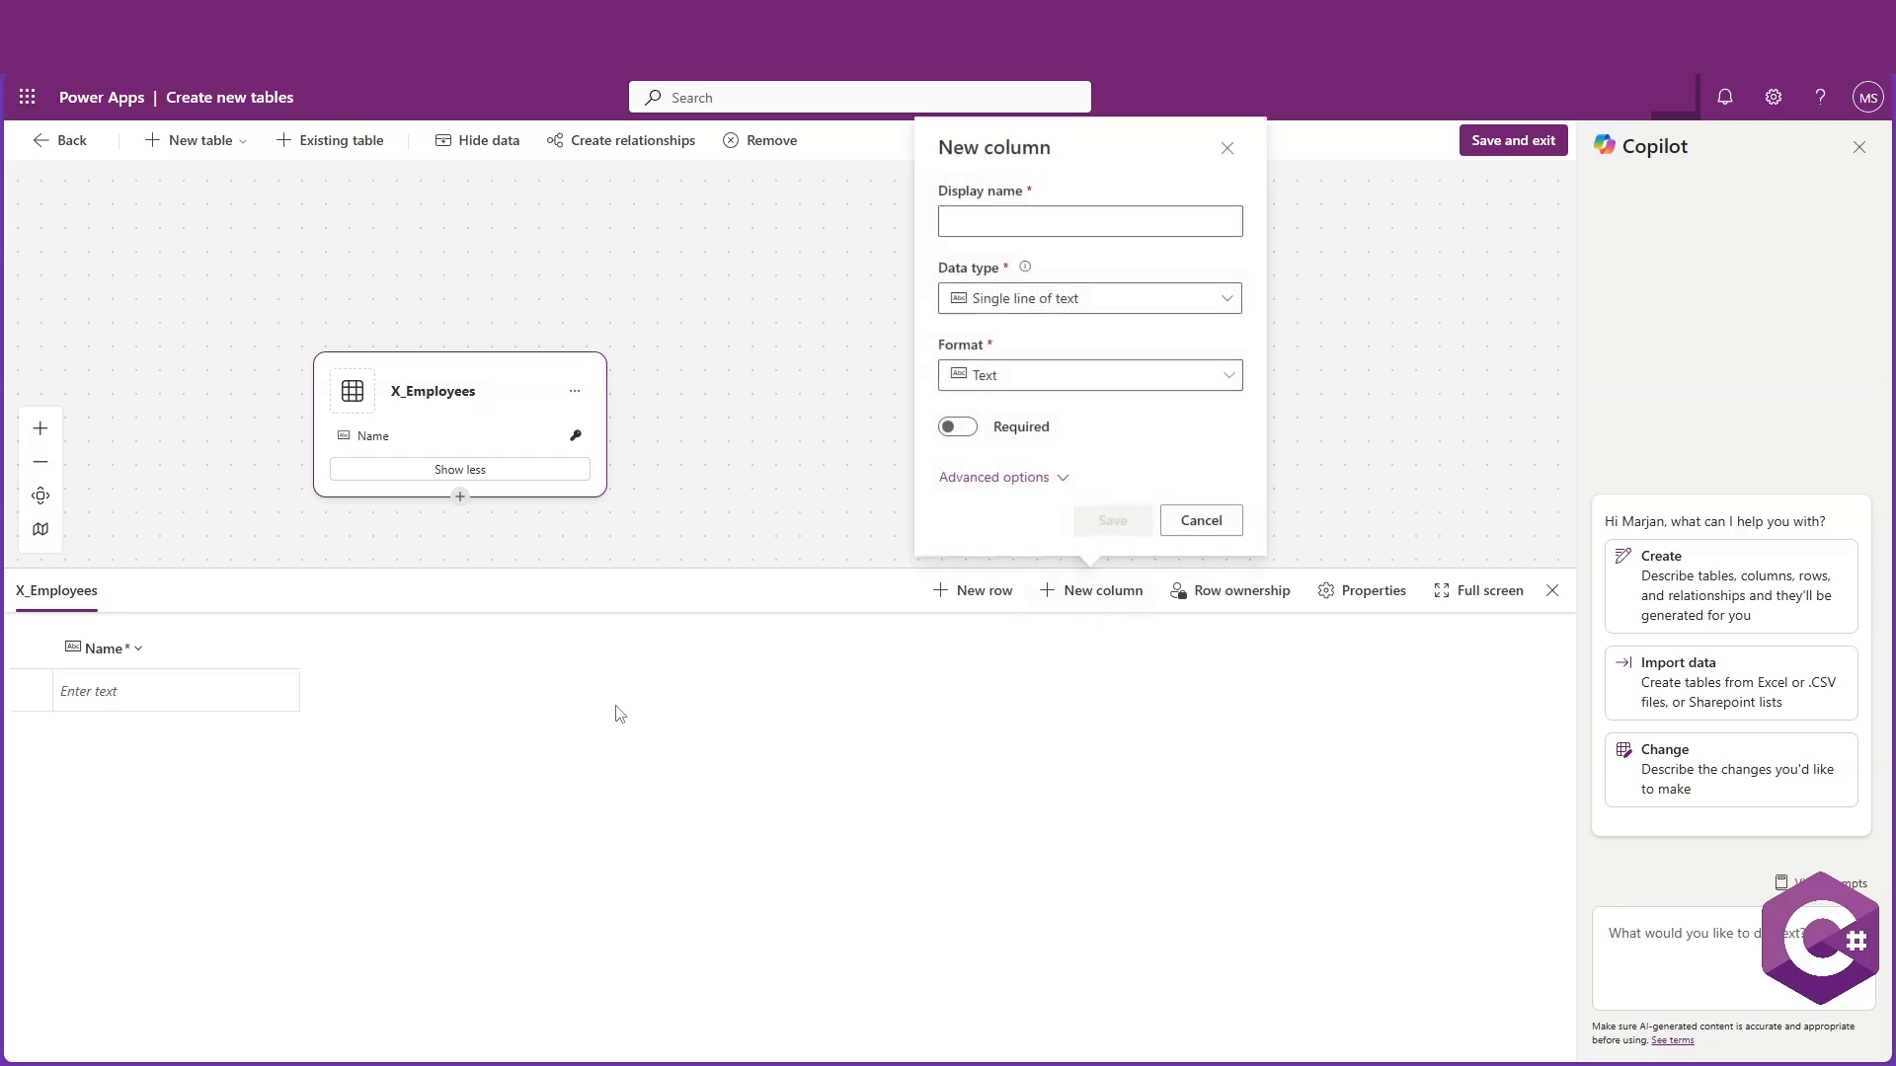
click(1077, 222)
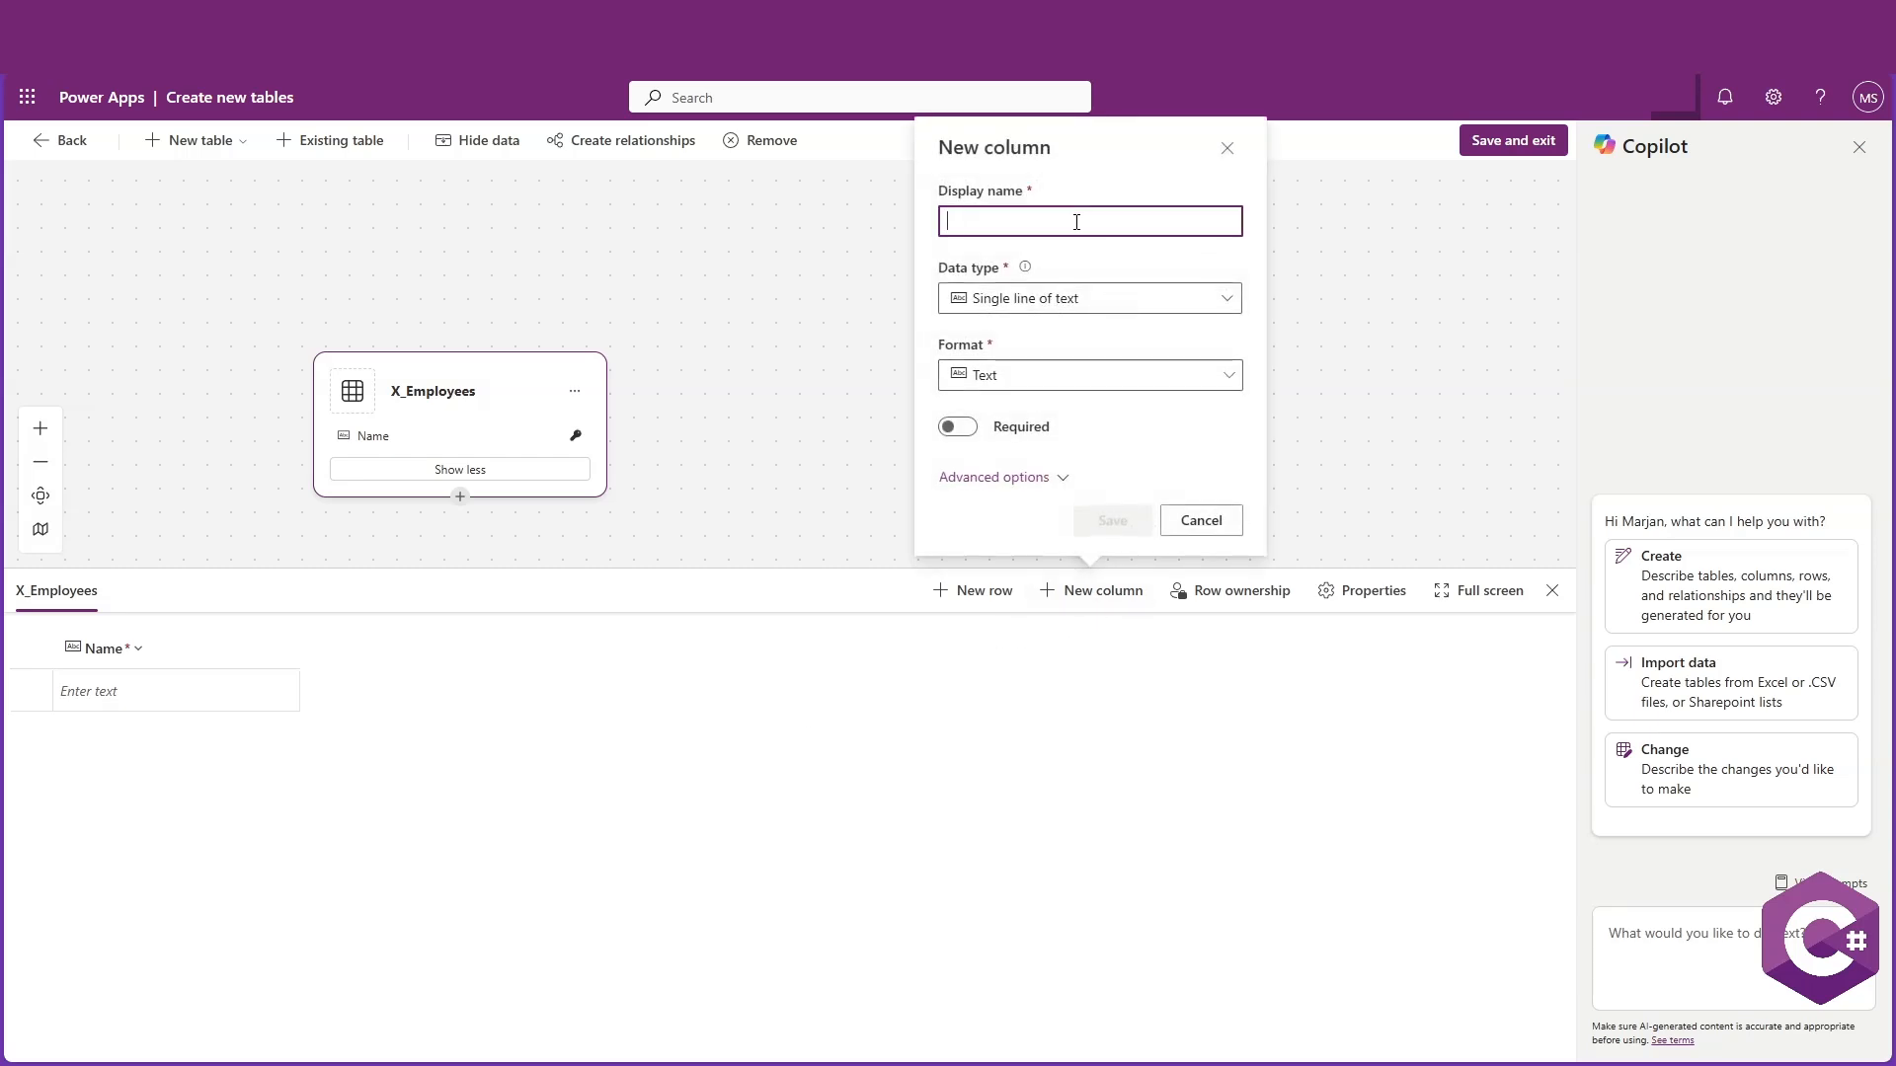
text(Address)
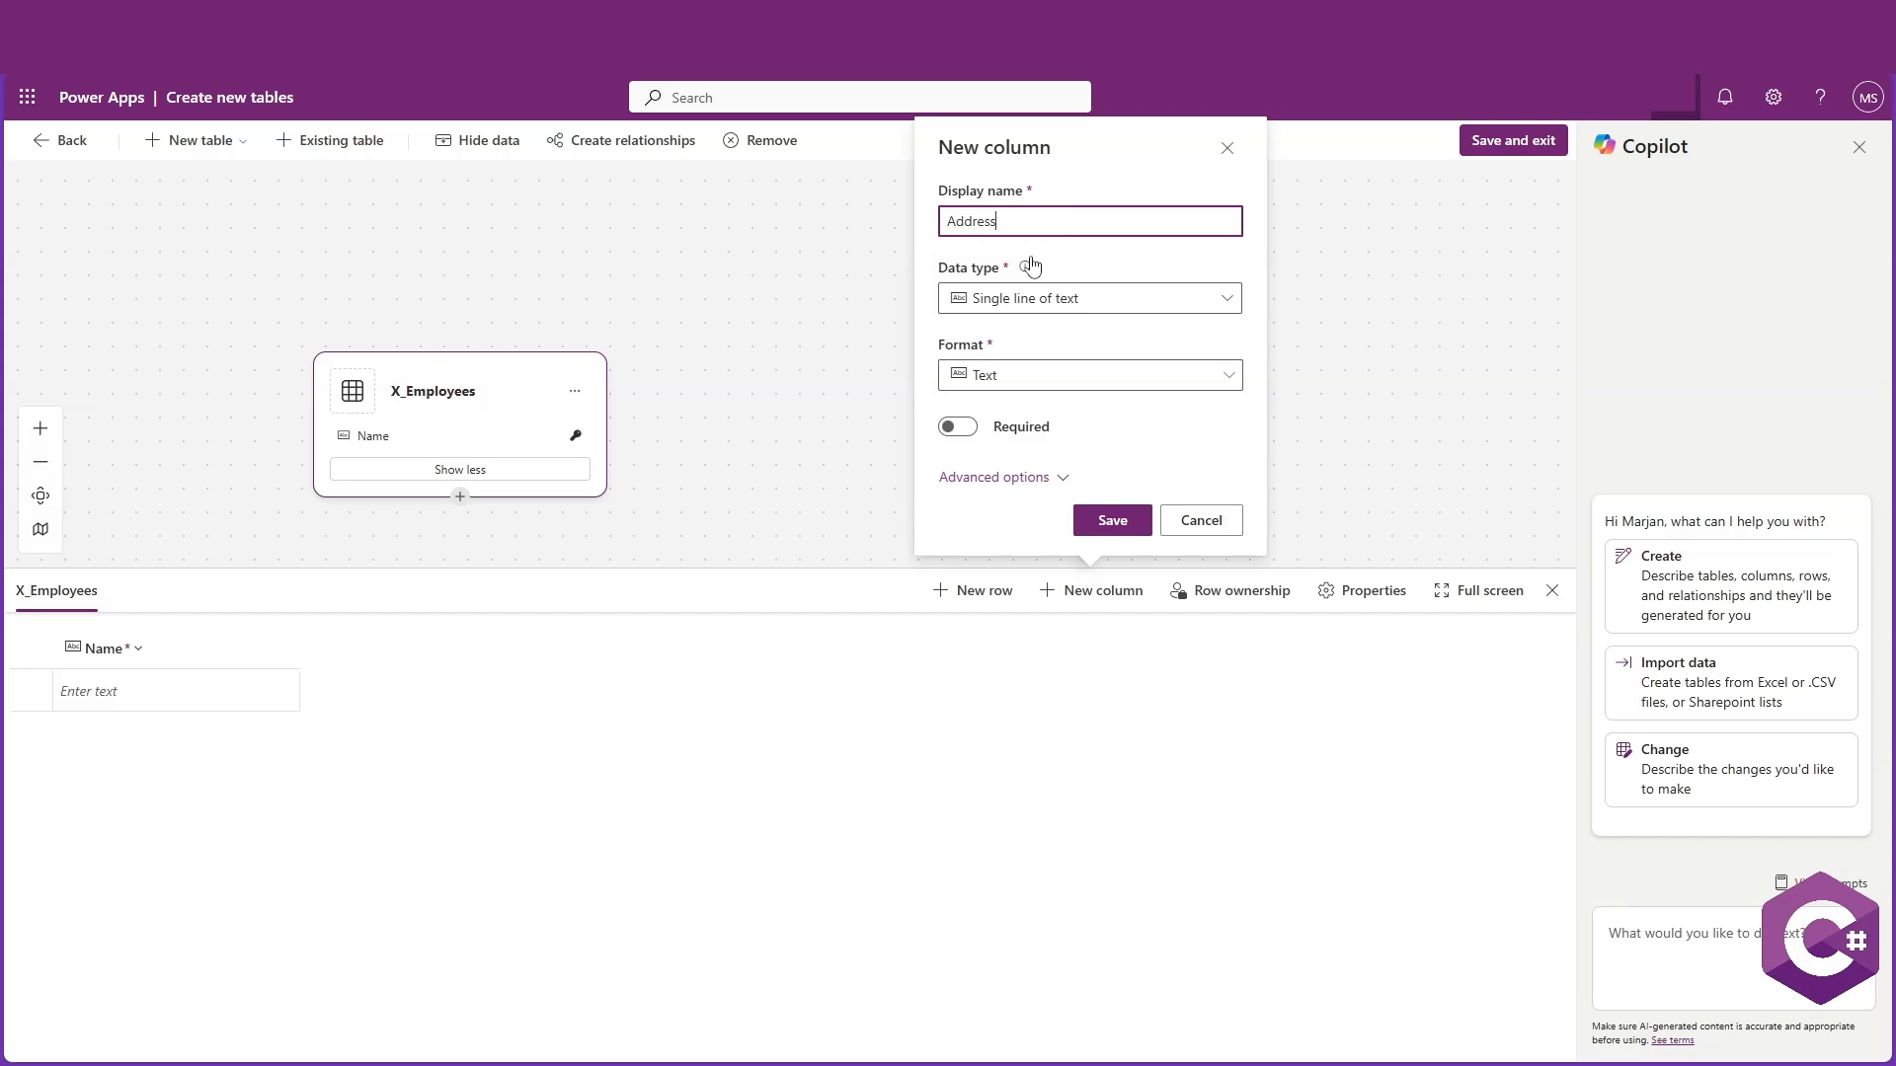
click(1139, 302)
click(1139, 301)
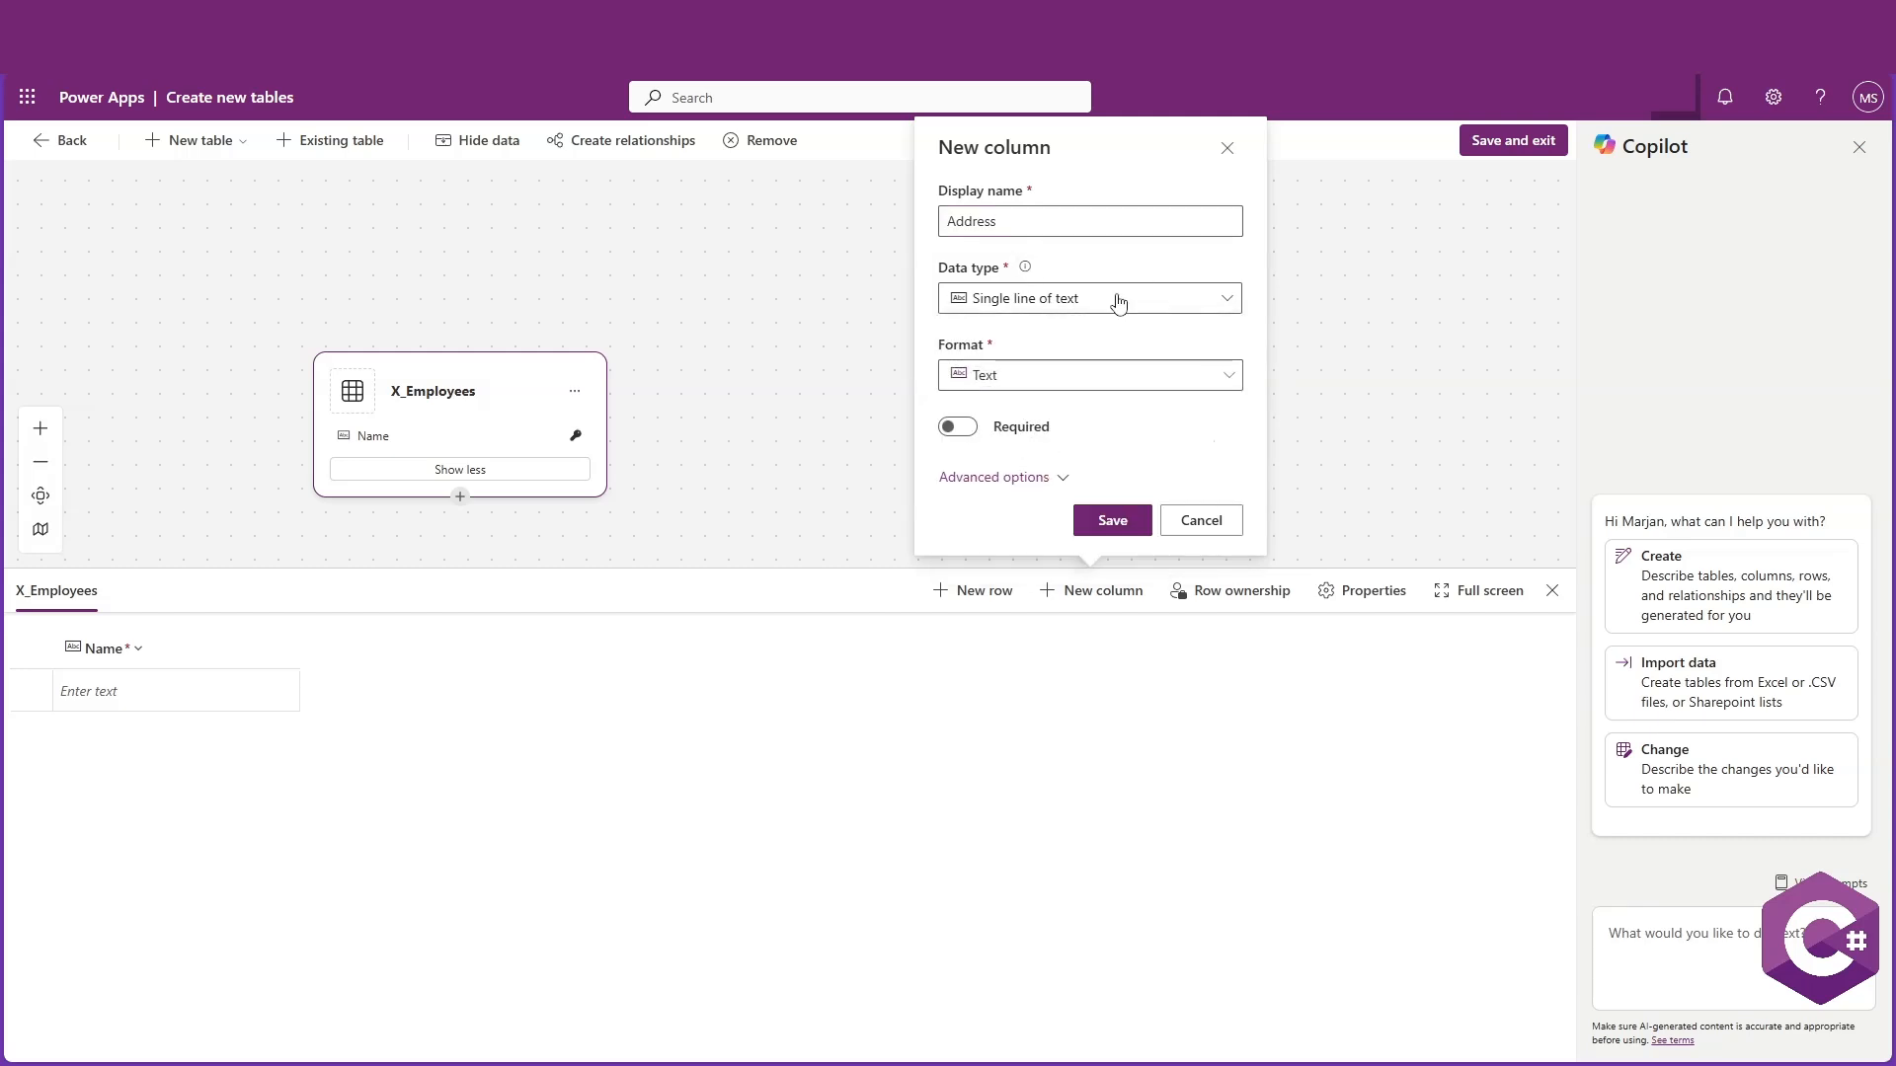
click(955, 428)
click(1112, 520)
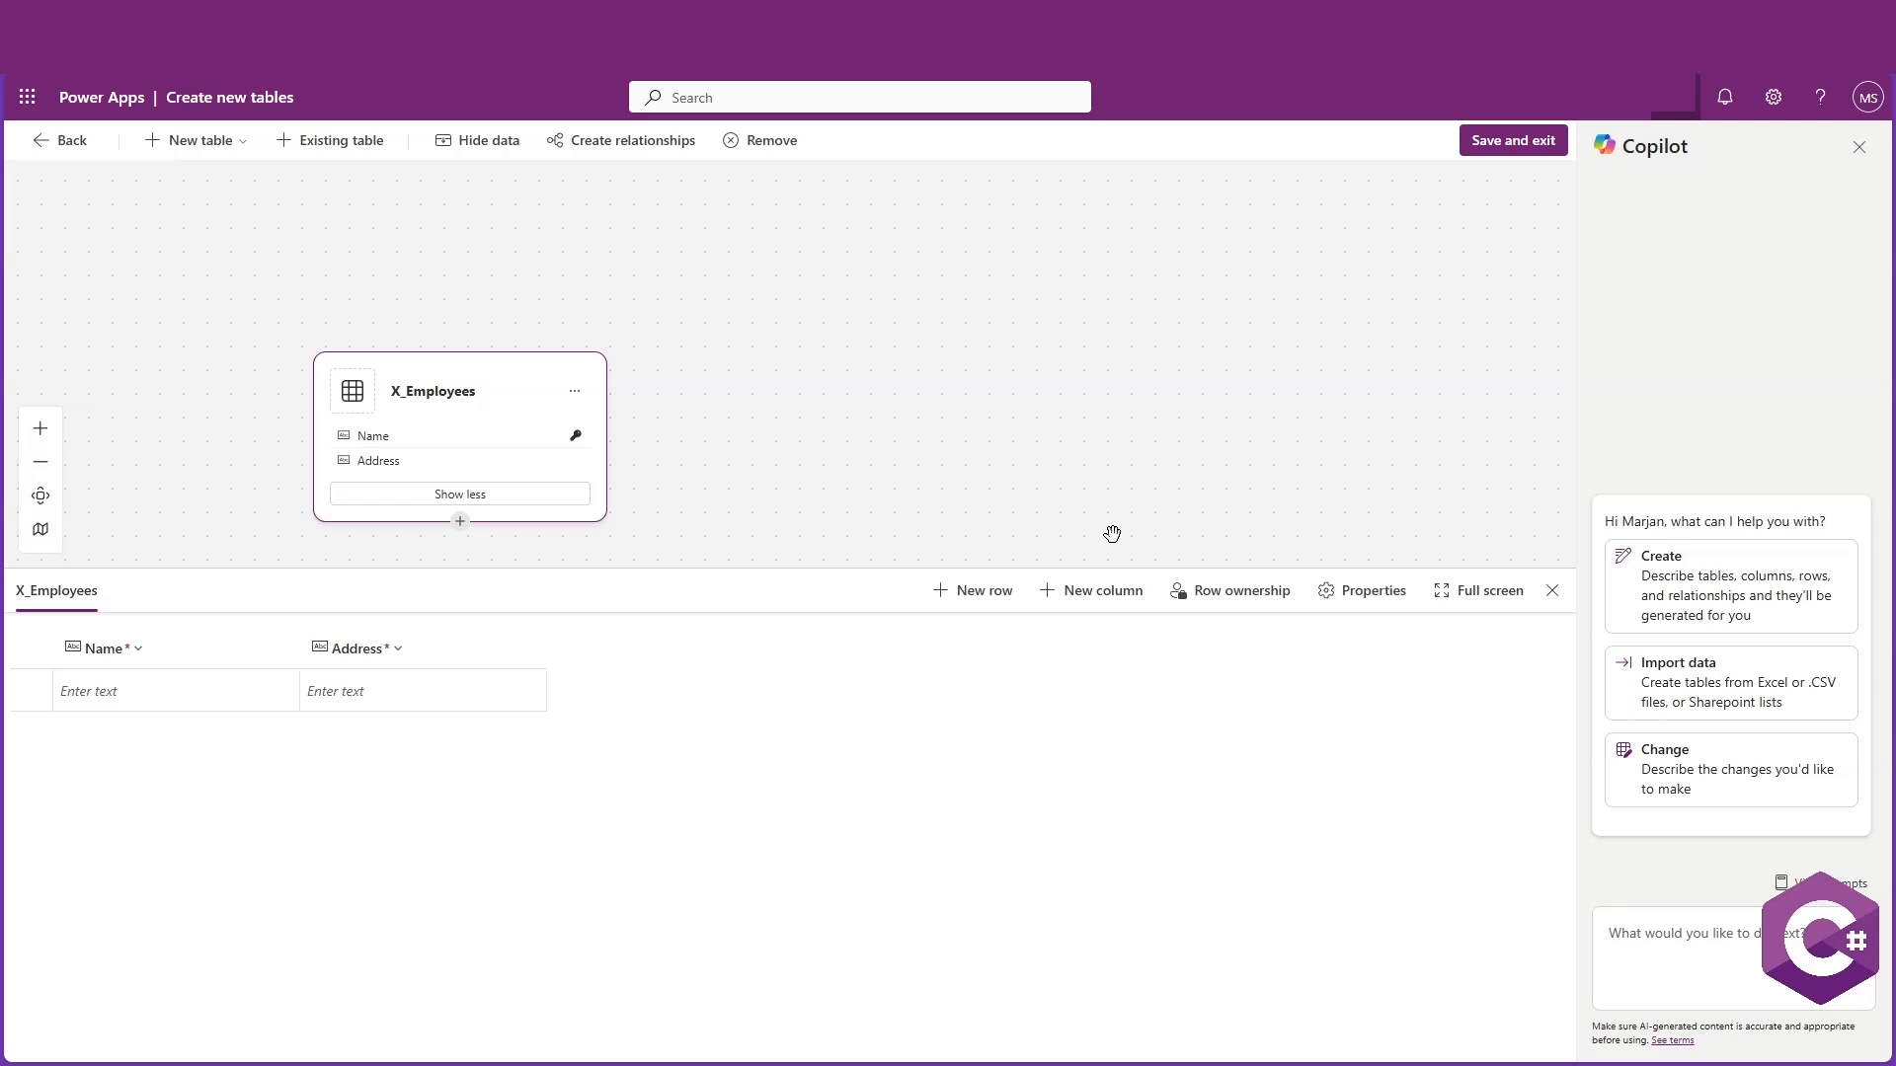
Add a Gender column of type Choice with the choices Male and Female
click(1073, 604)
click(1053, 226)
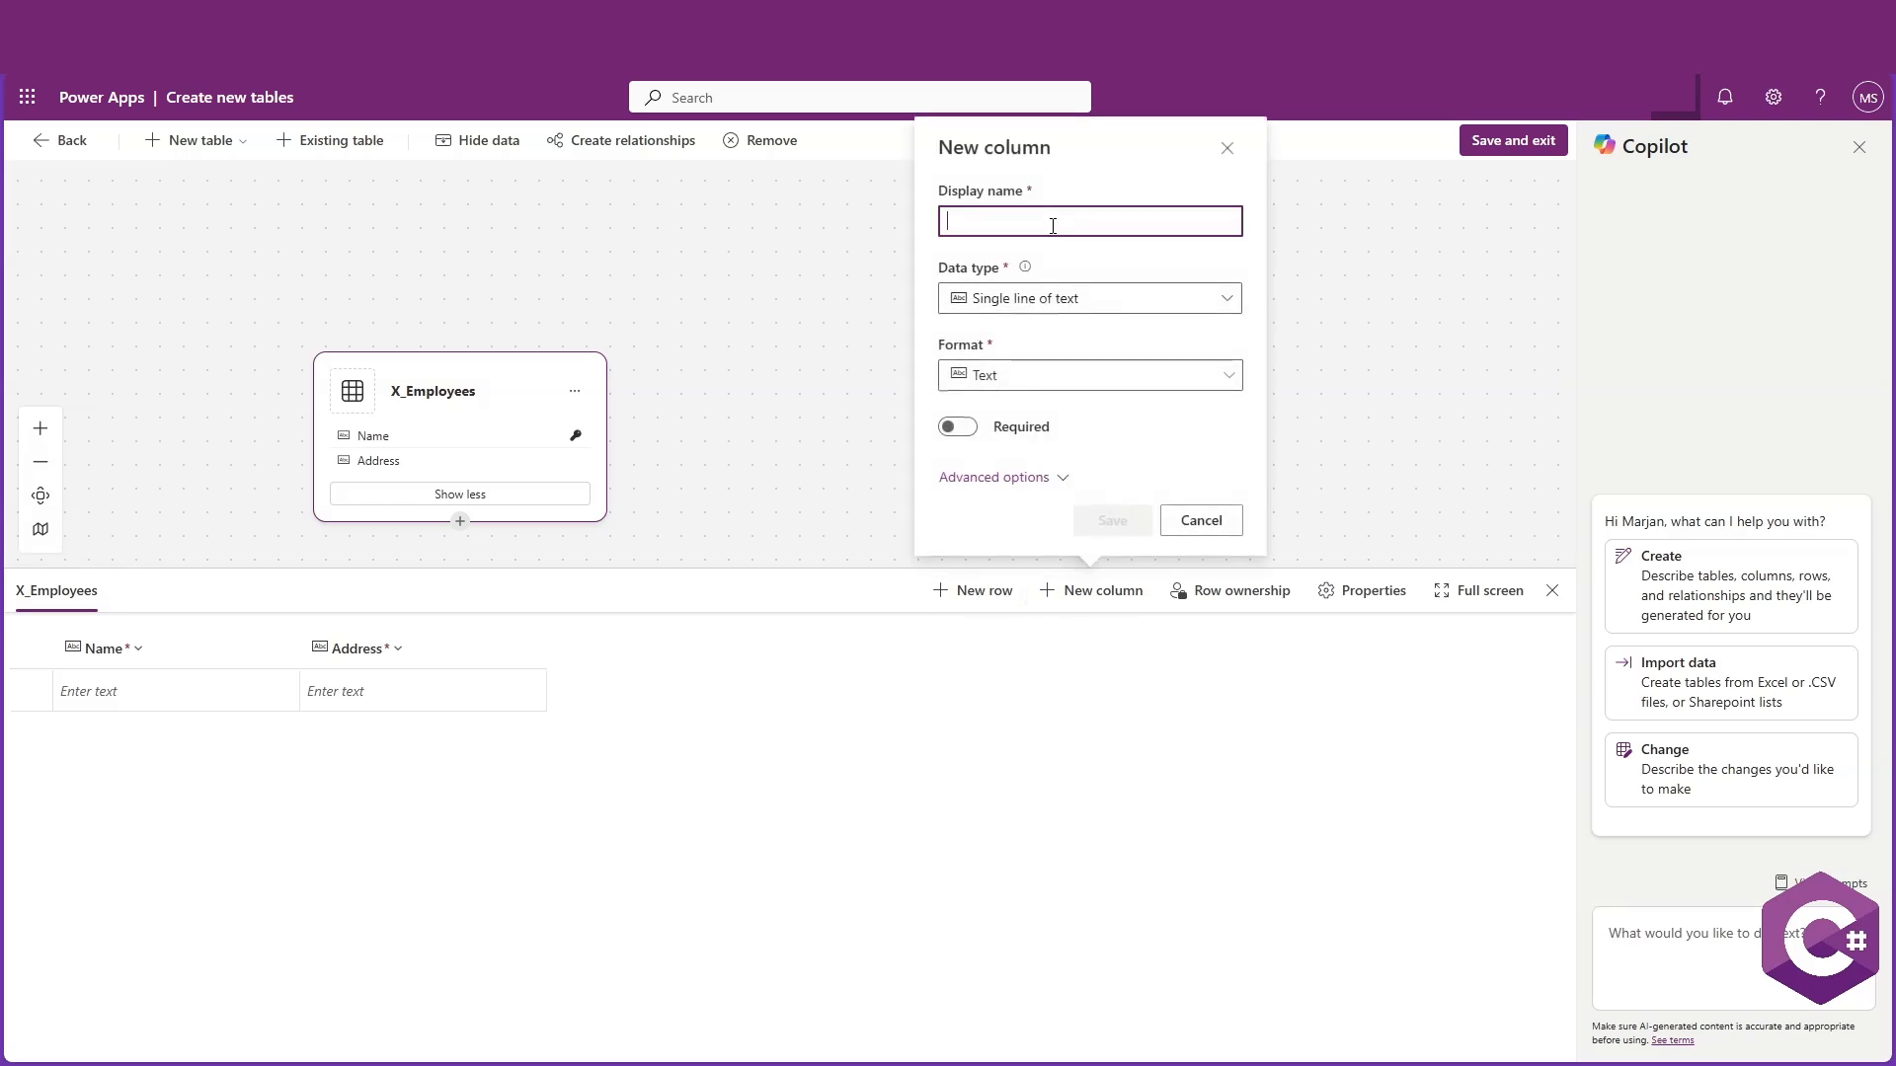
text(Gender)
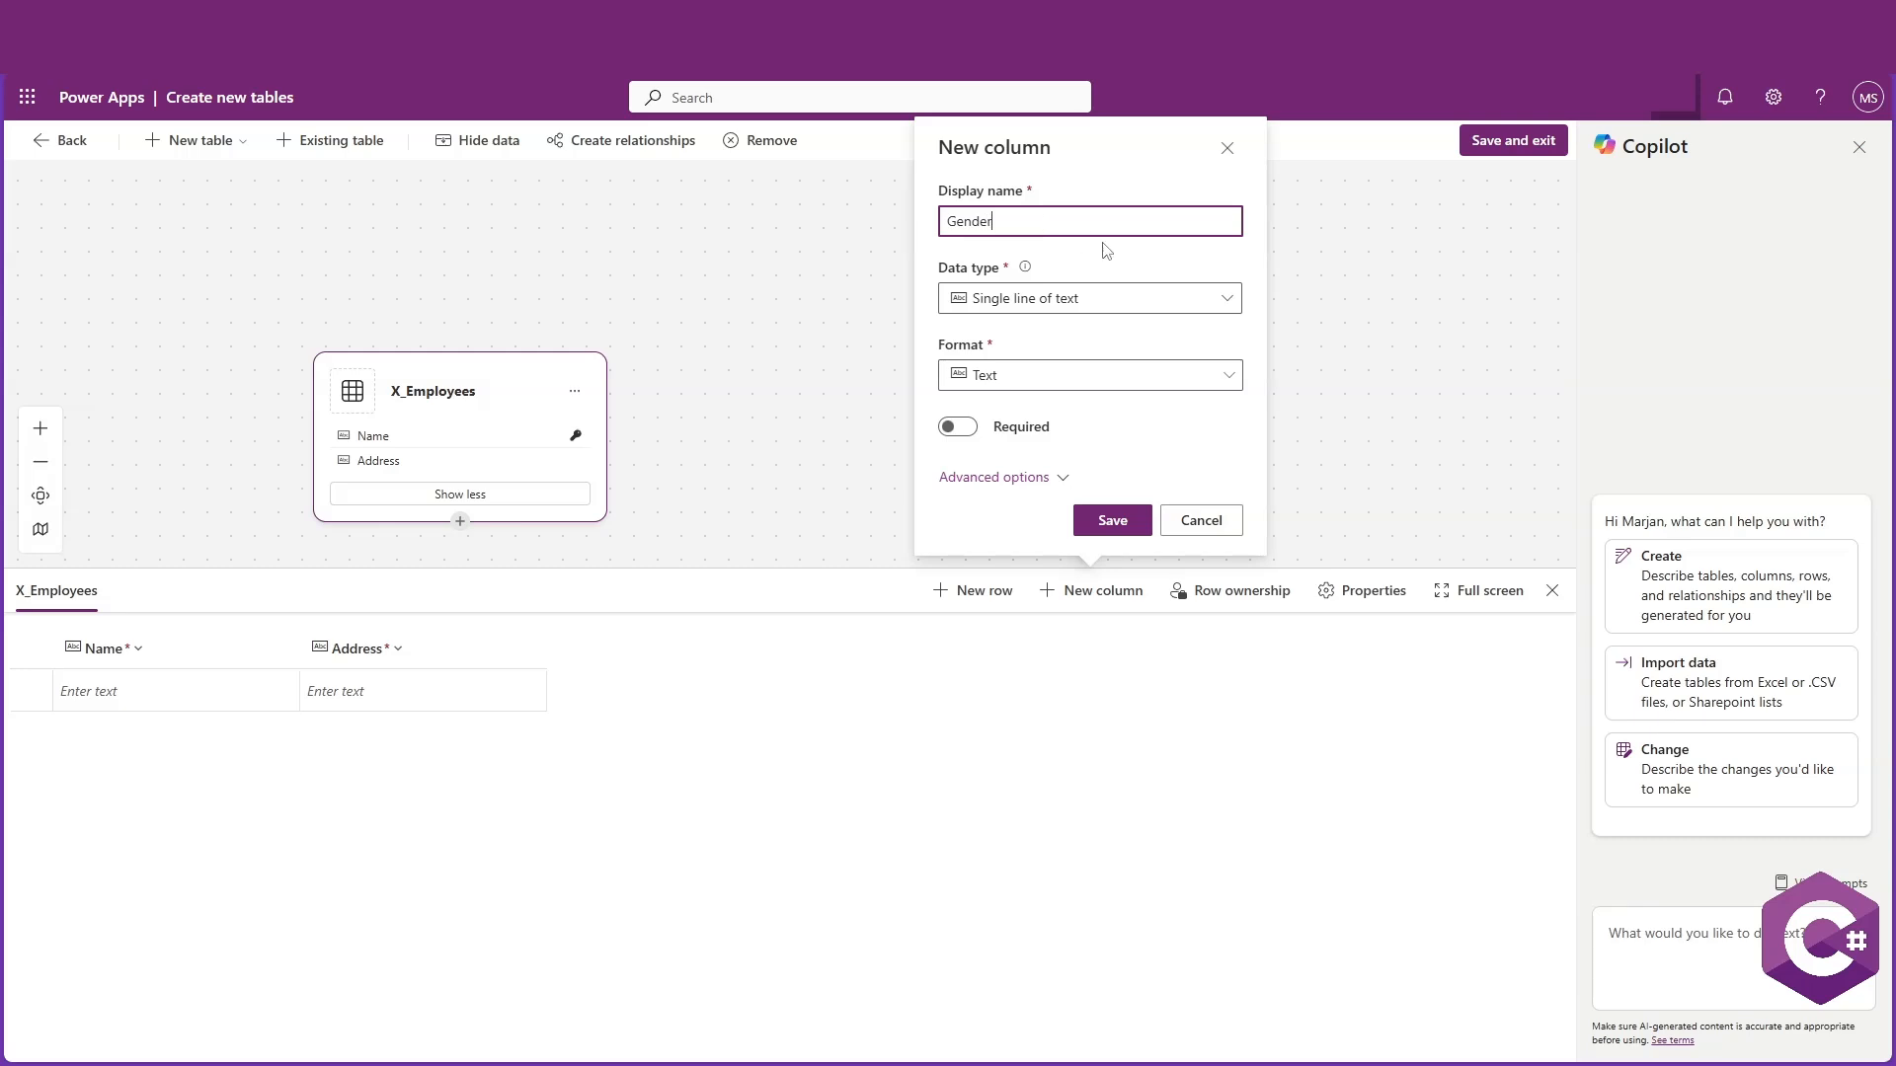
click(1223, 296)
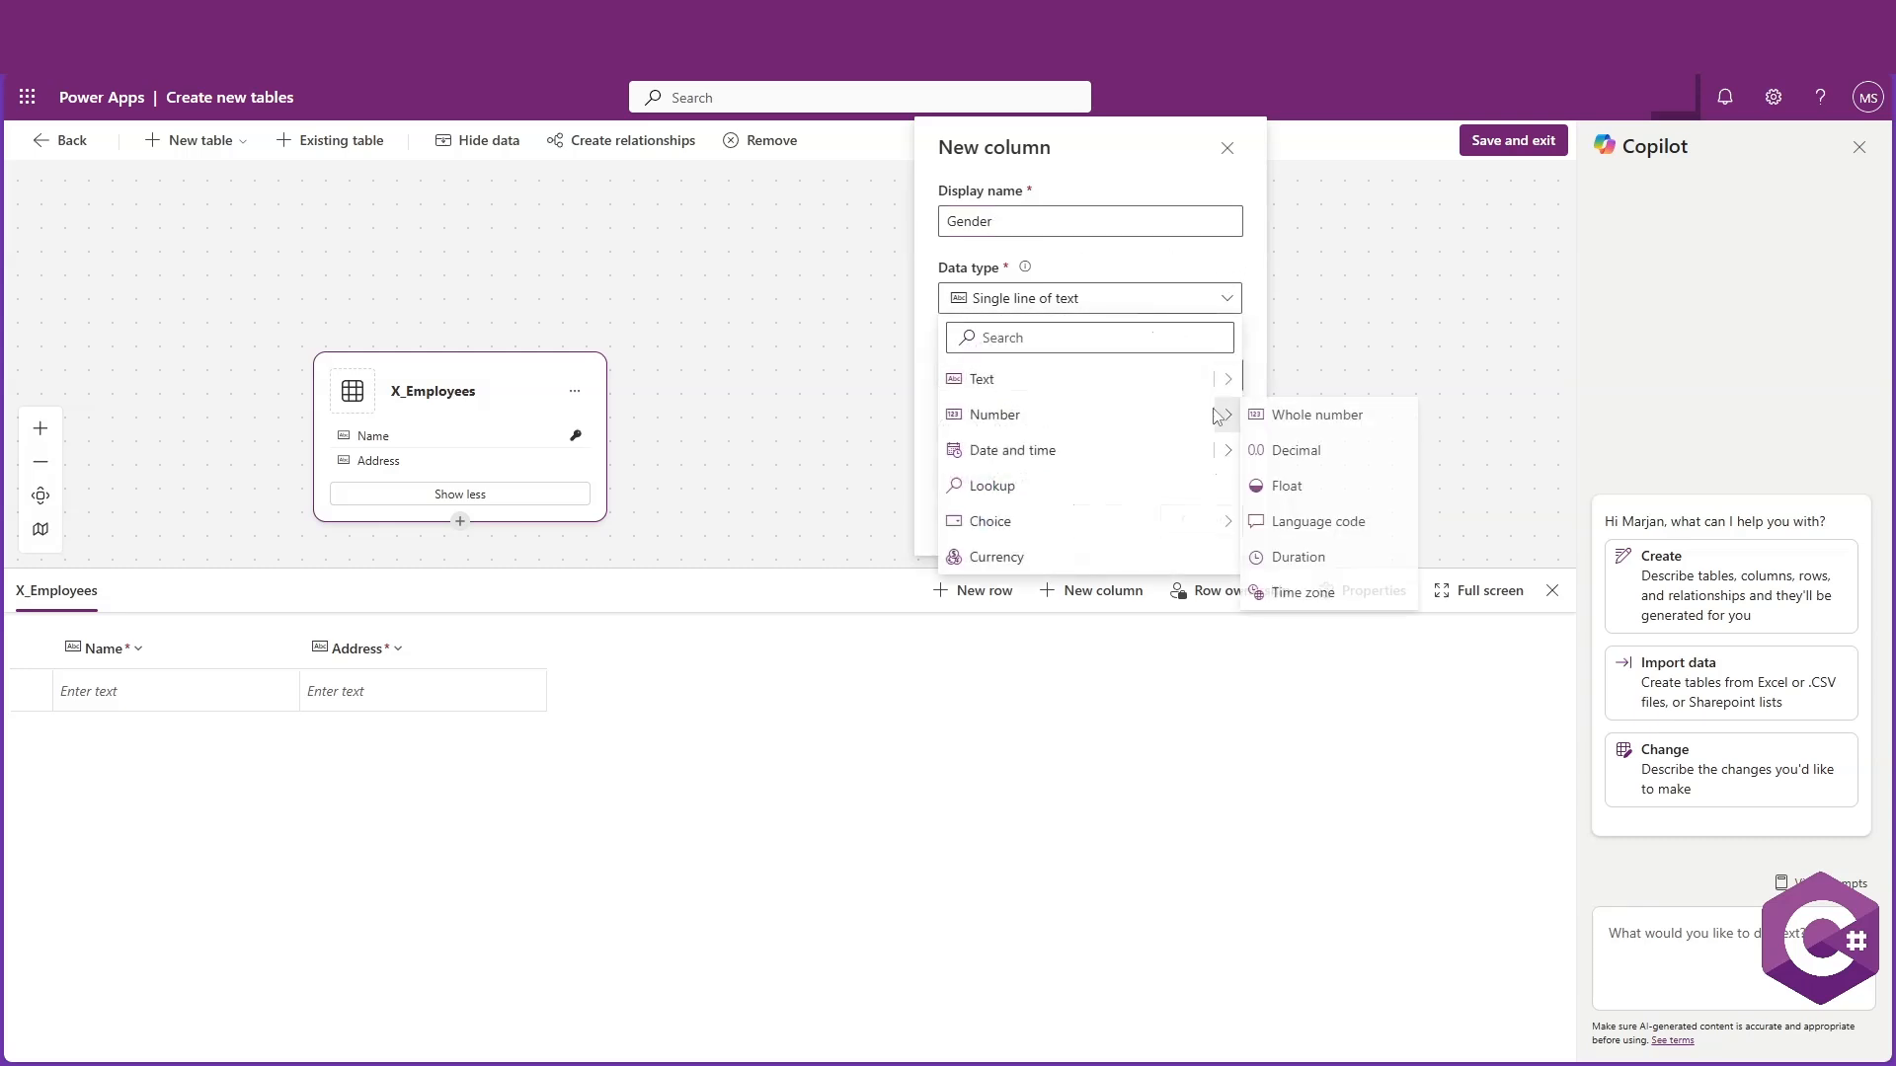
mouse_move(1079, 530)
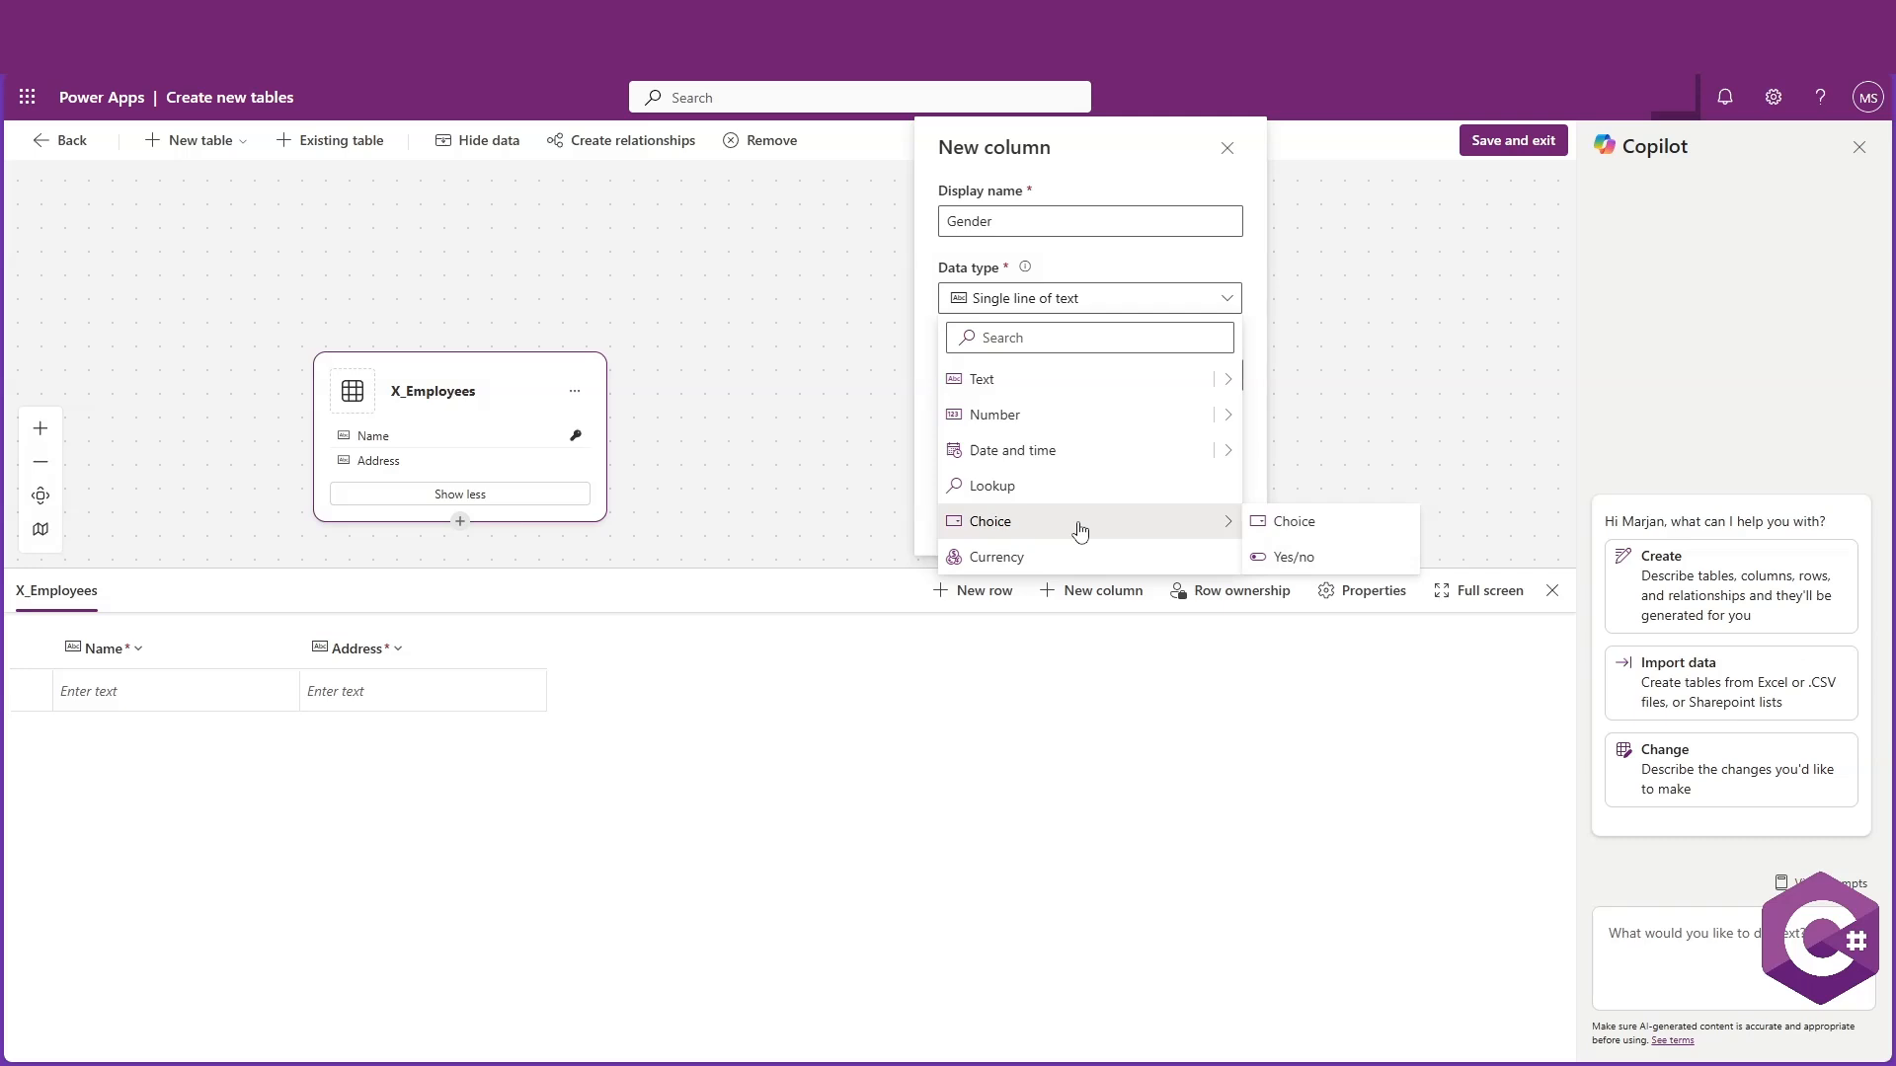
click(1285, 522)
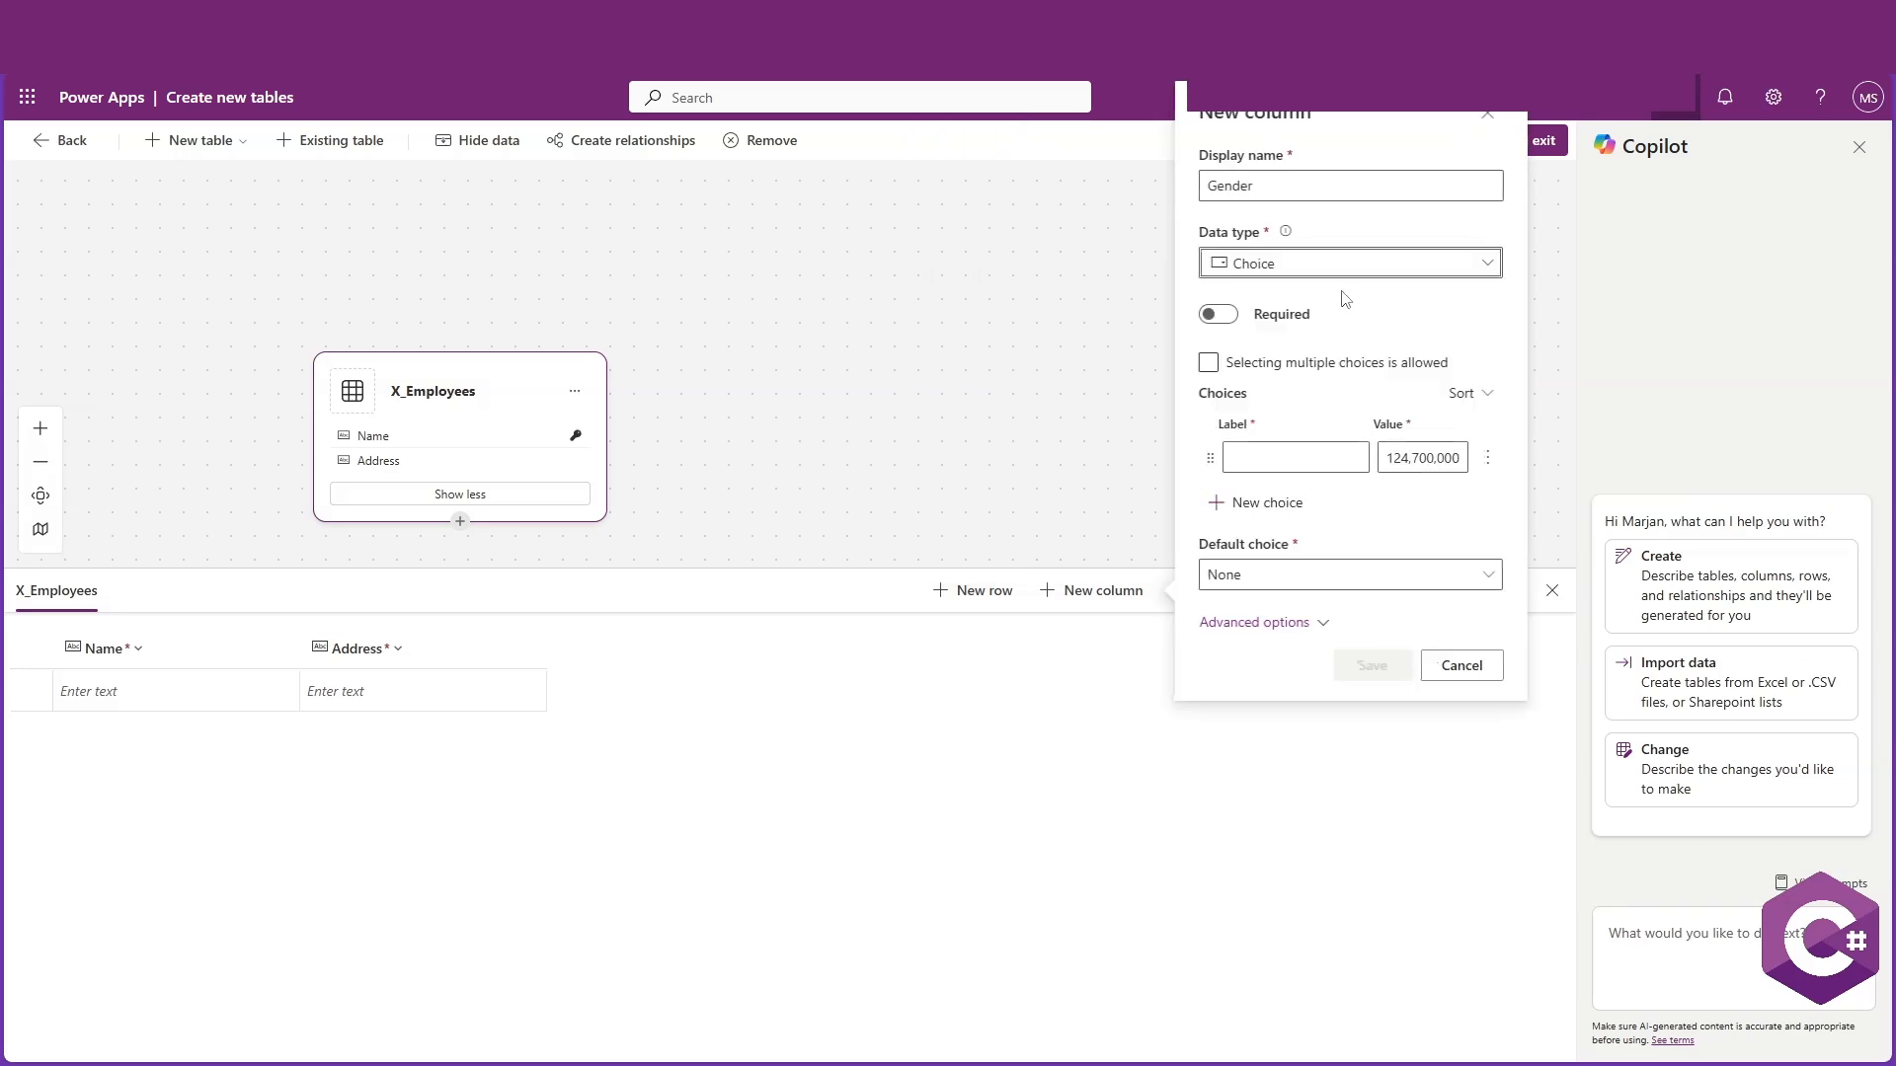
click(1274, 456)
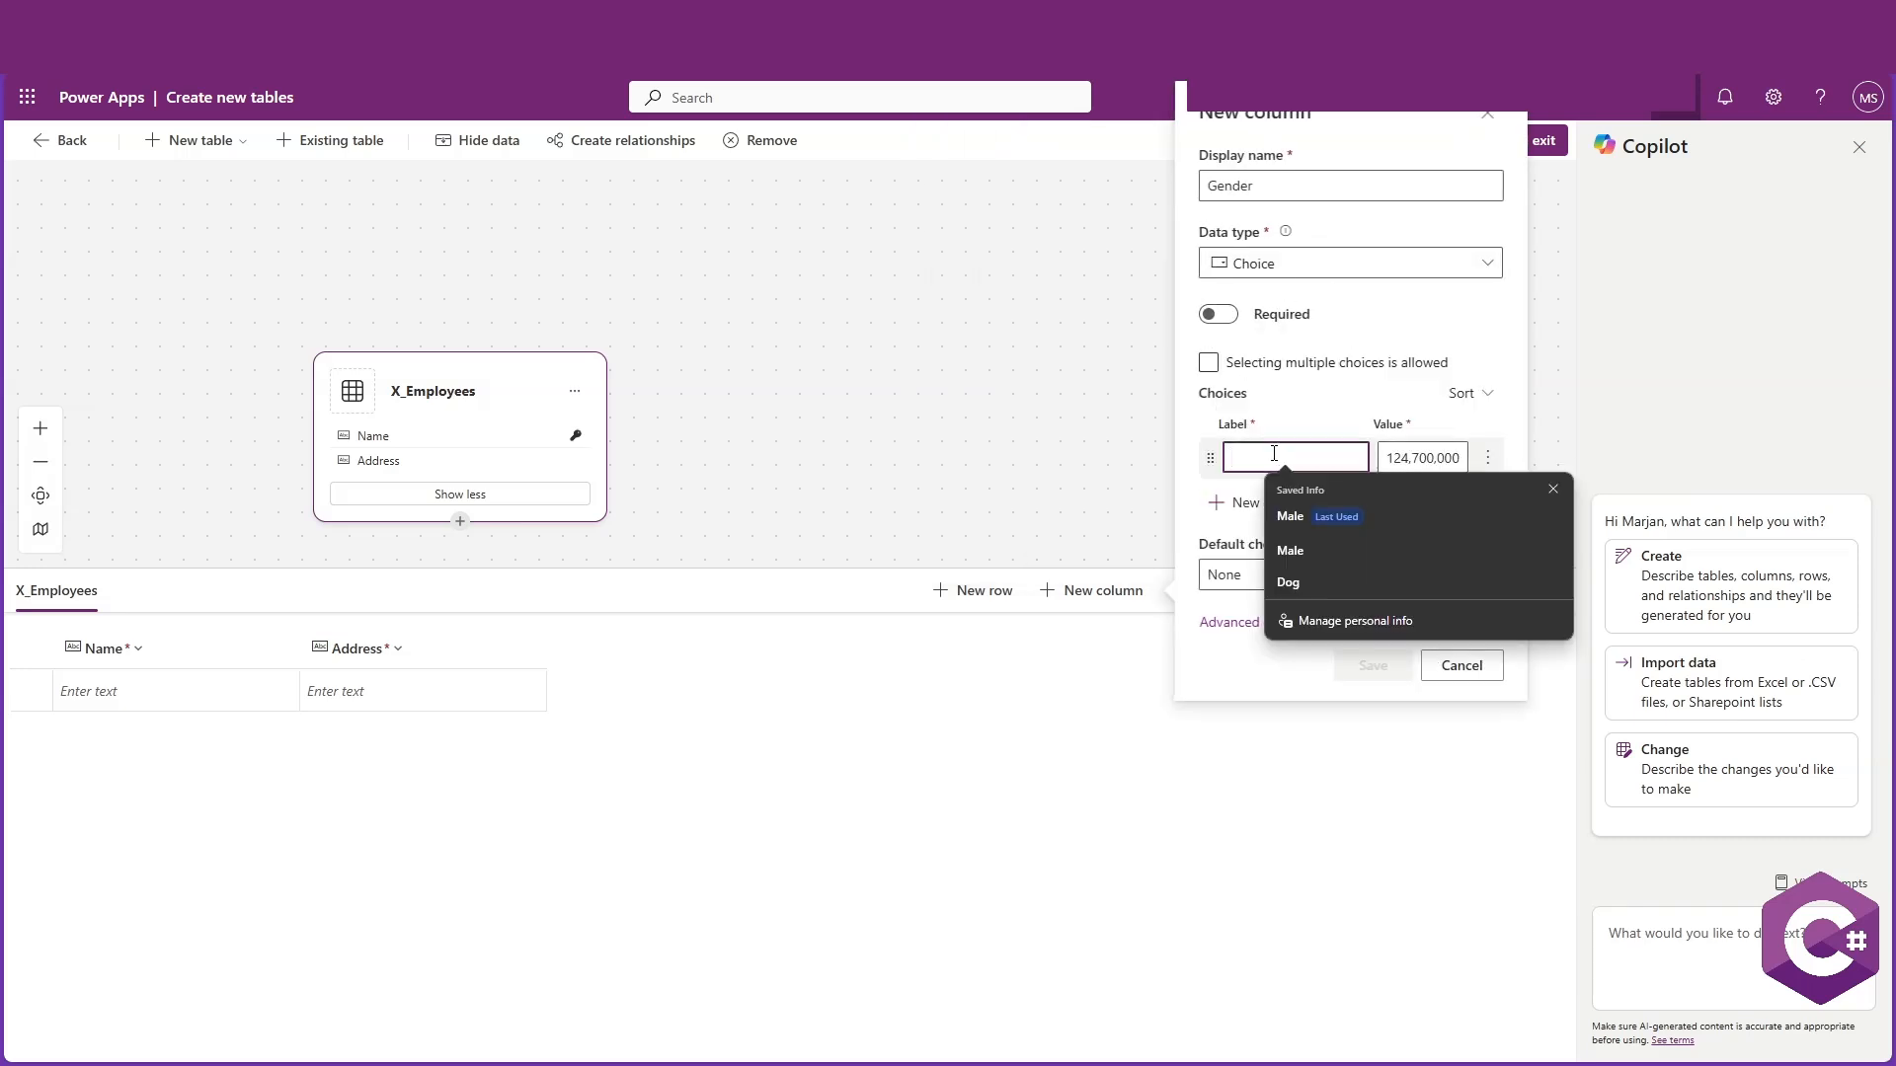
click(1553, 489)
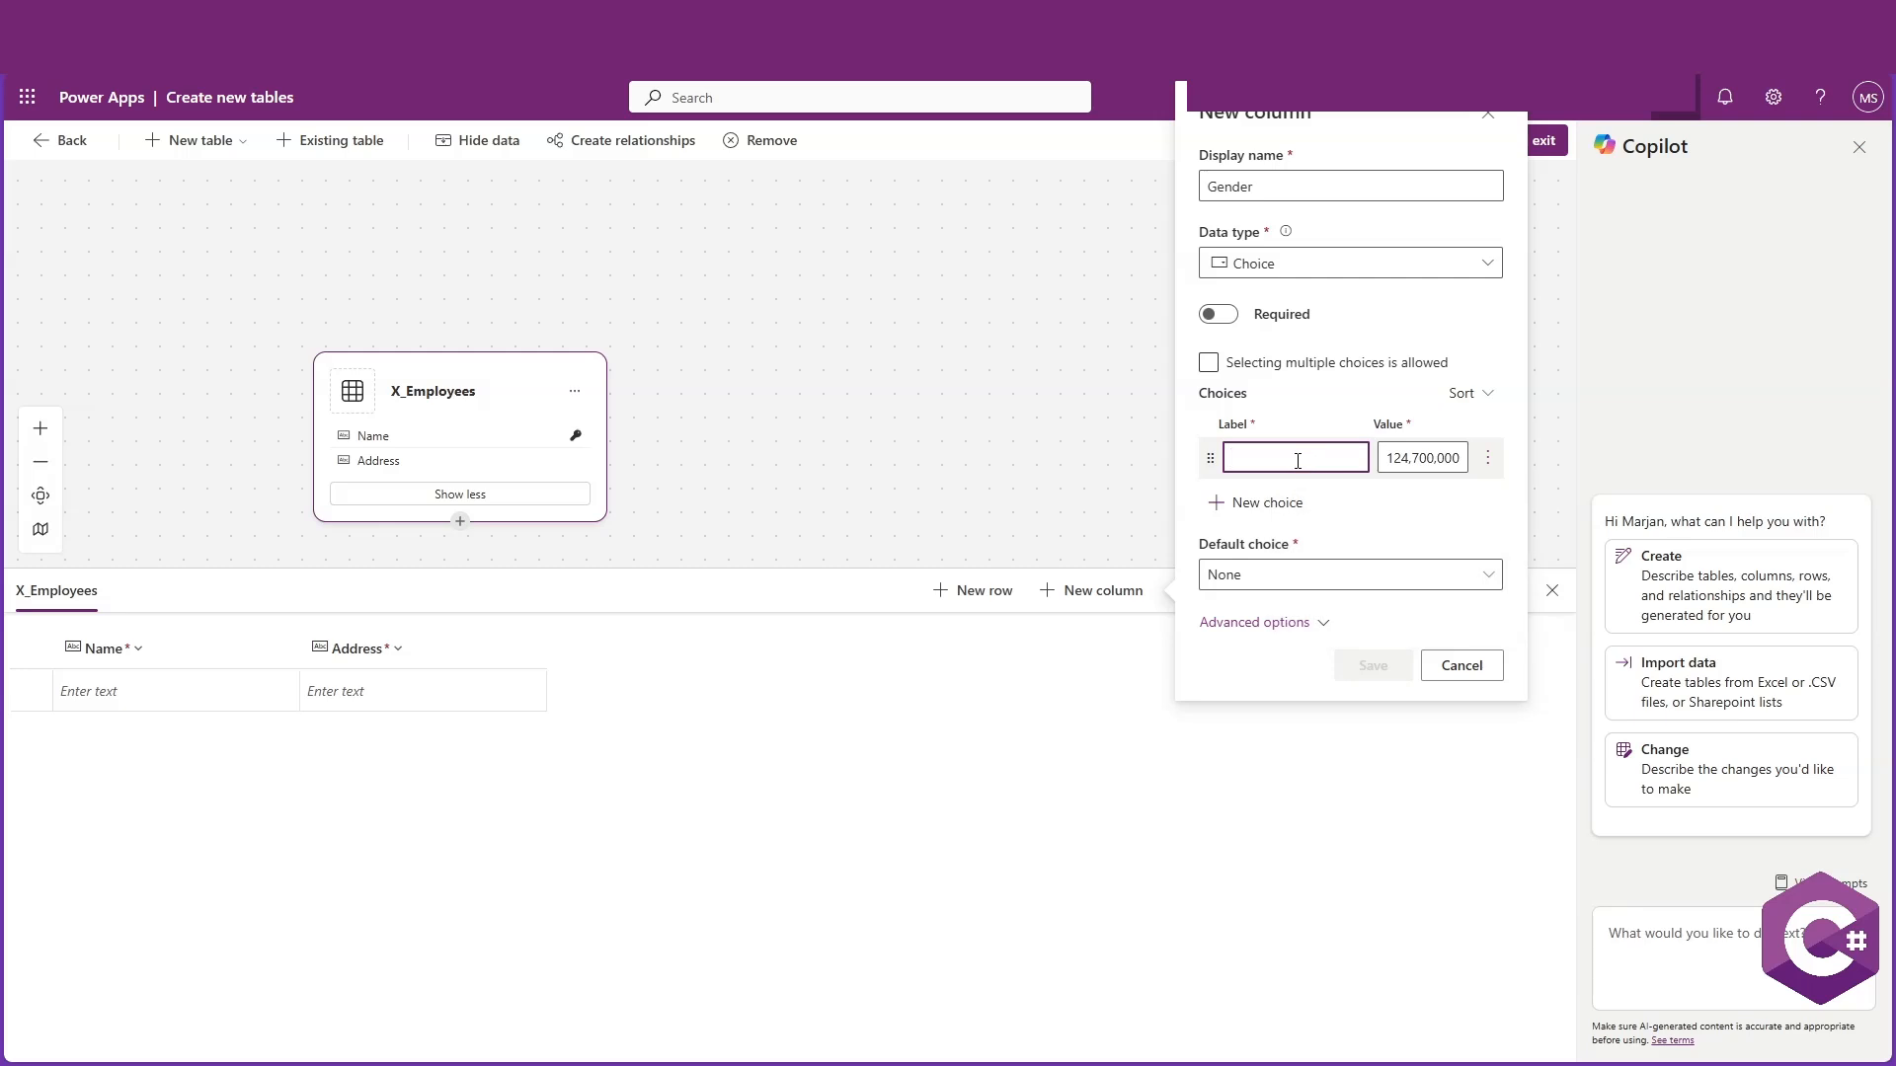
click(1252, 500)
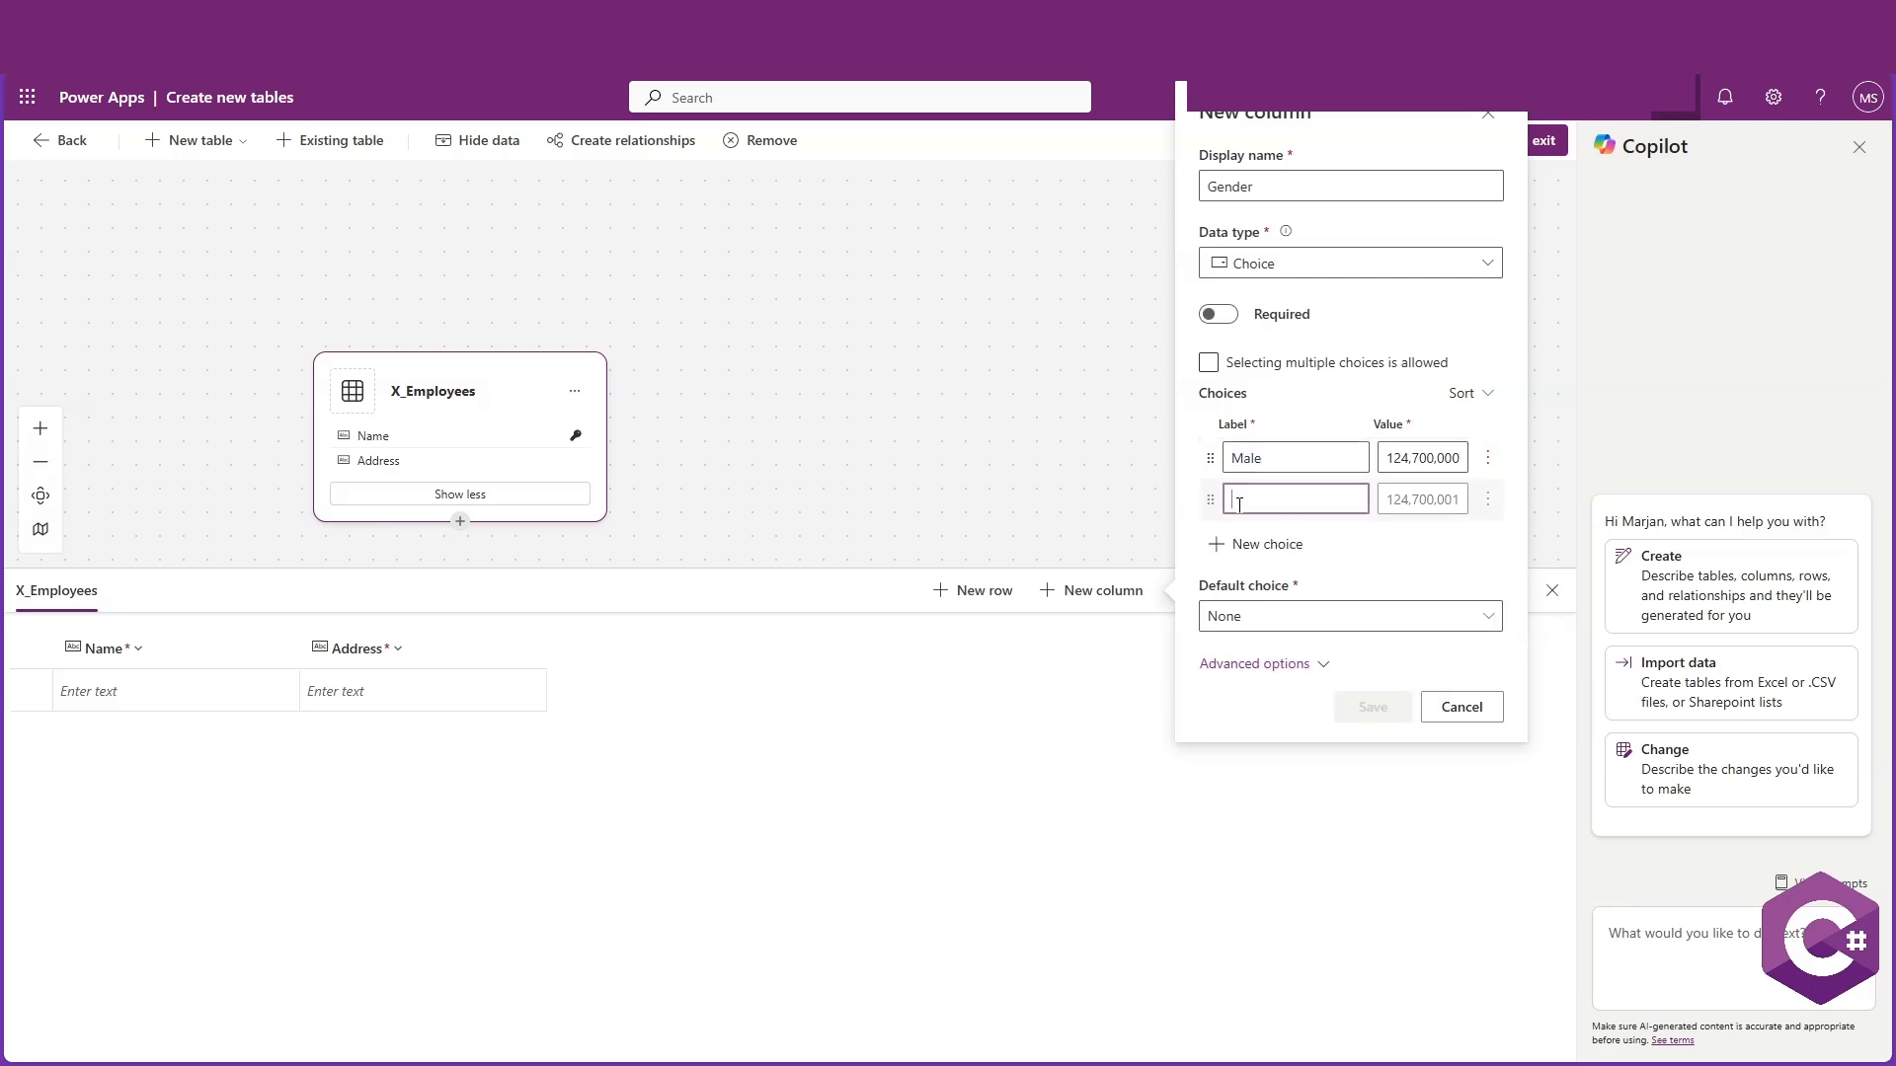
text(Female)
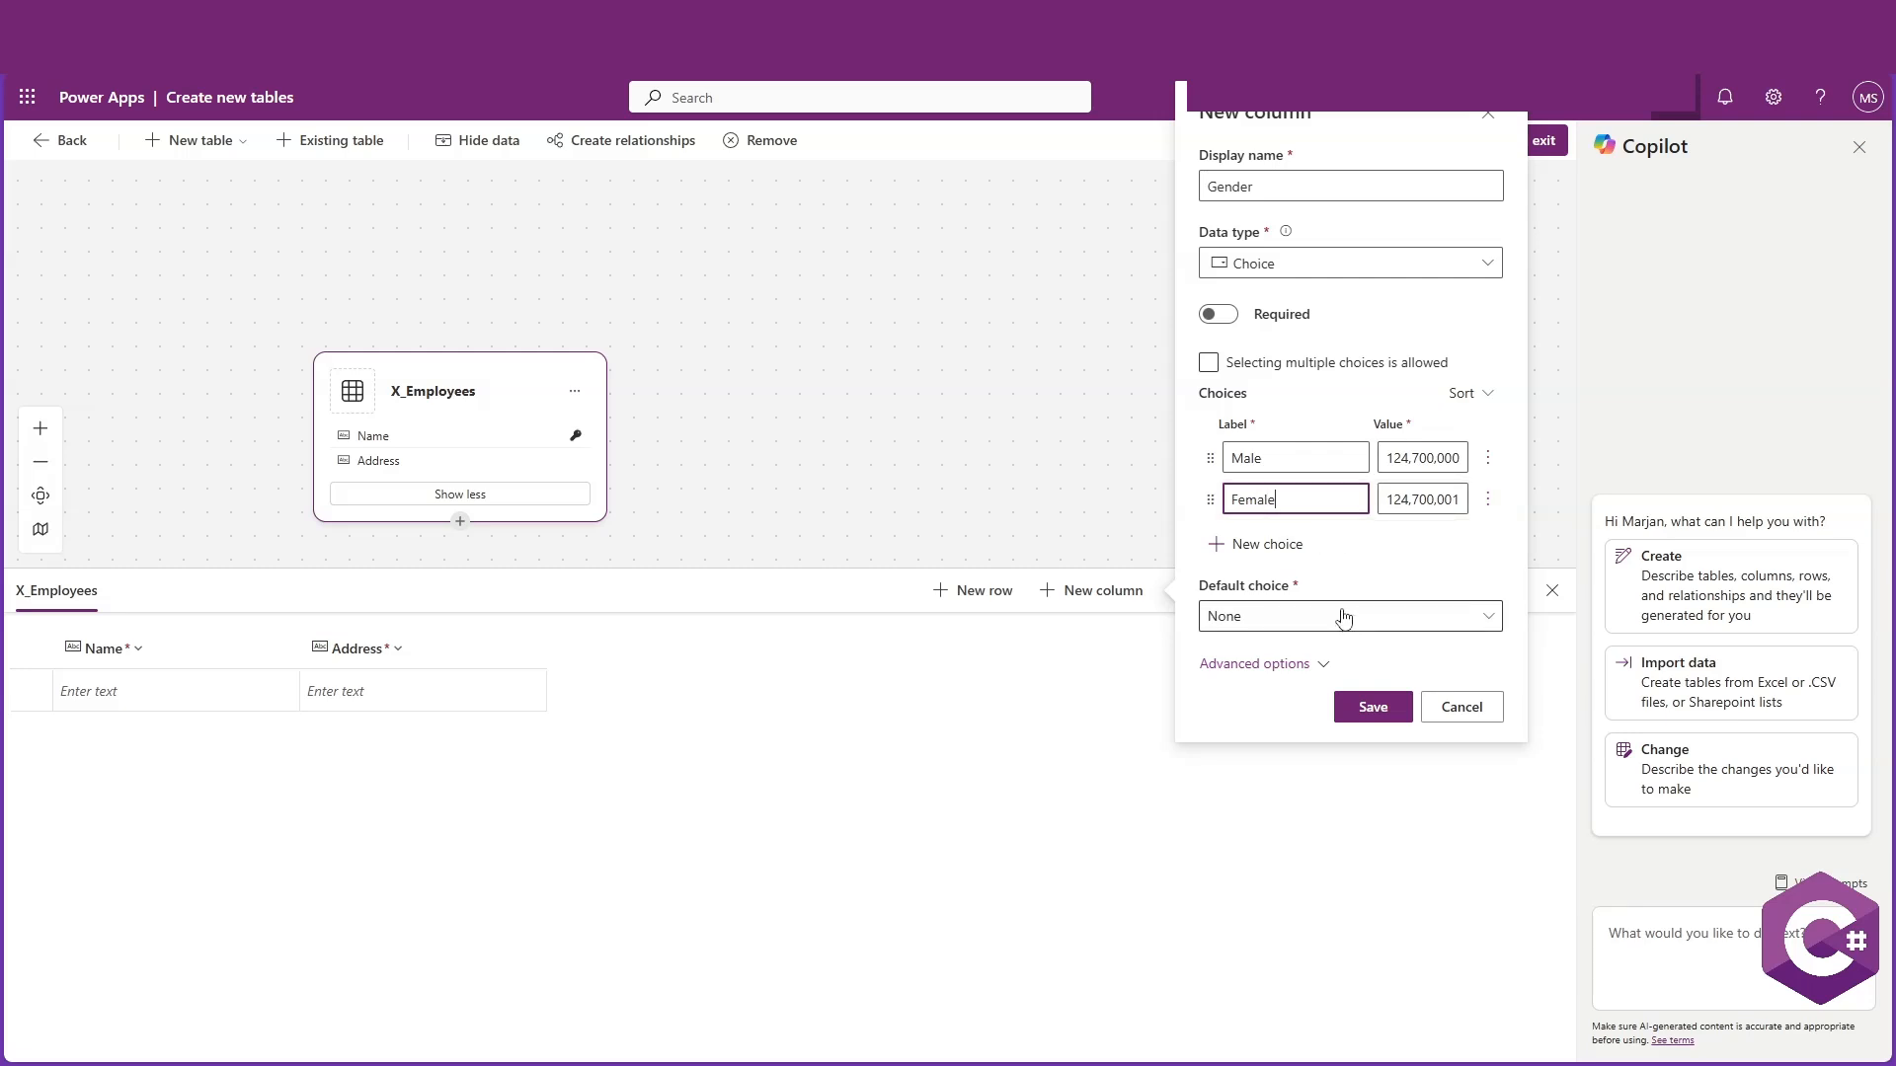
click(1372, 707)
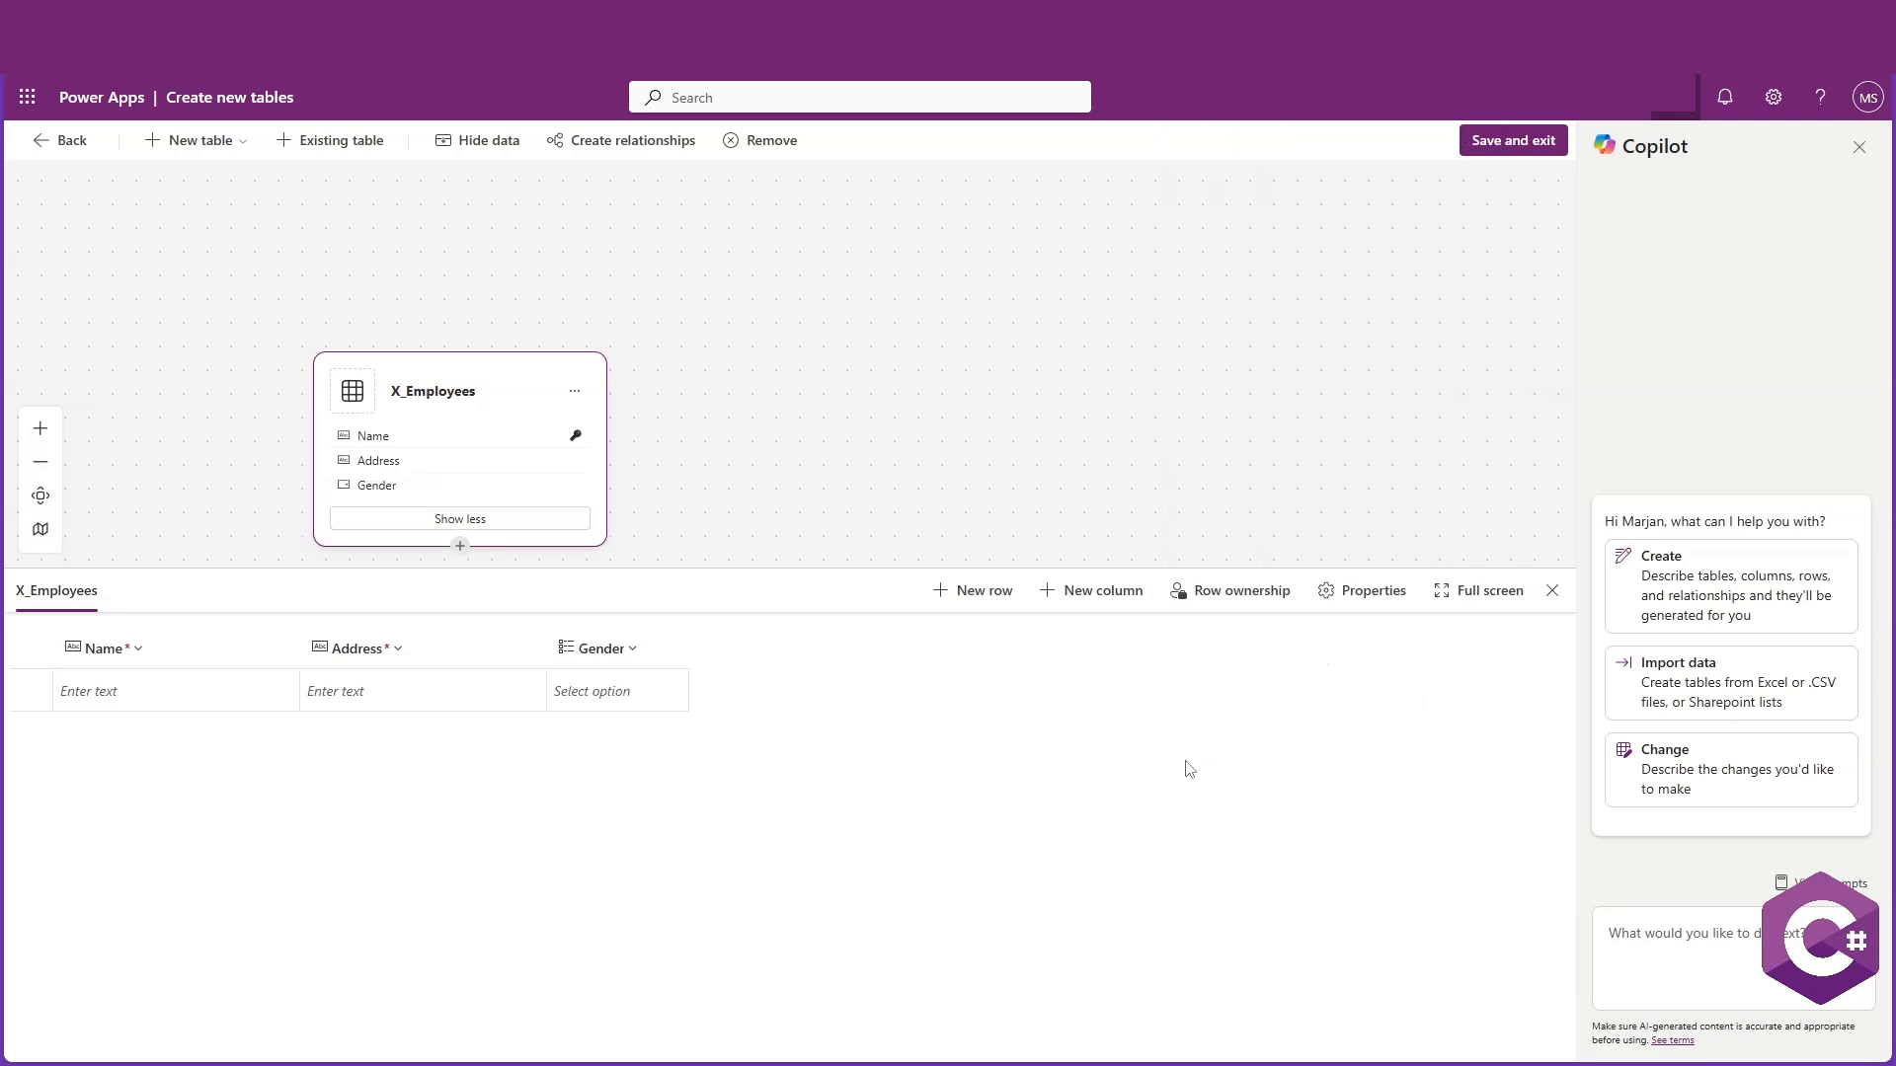
Add a required Phone Number column of type Single line of text with the Phone number format
click(1094, 591)
click(1045, 220)
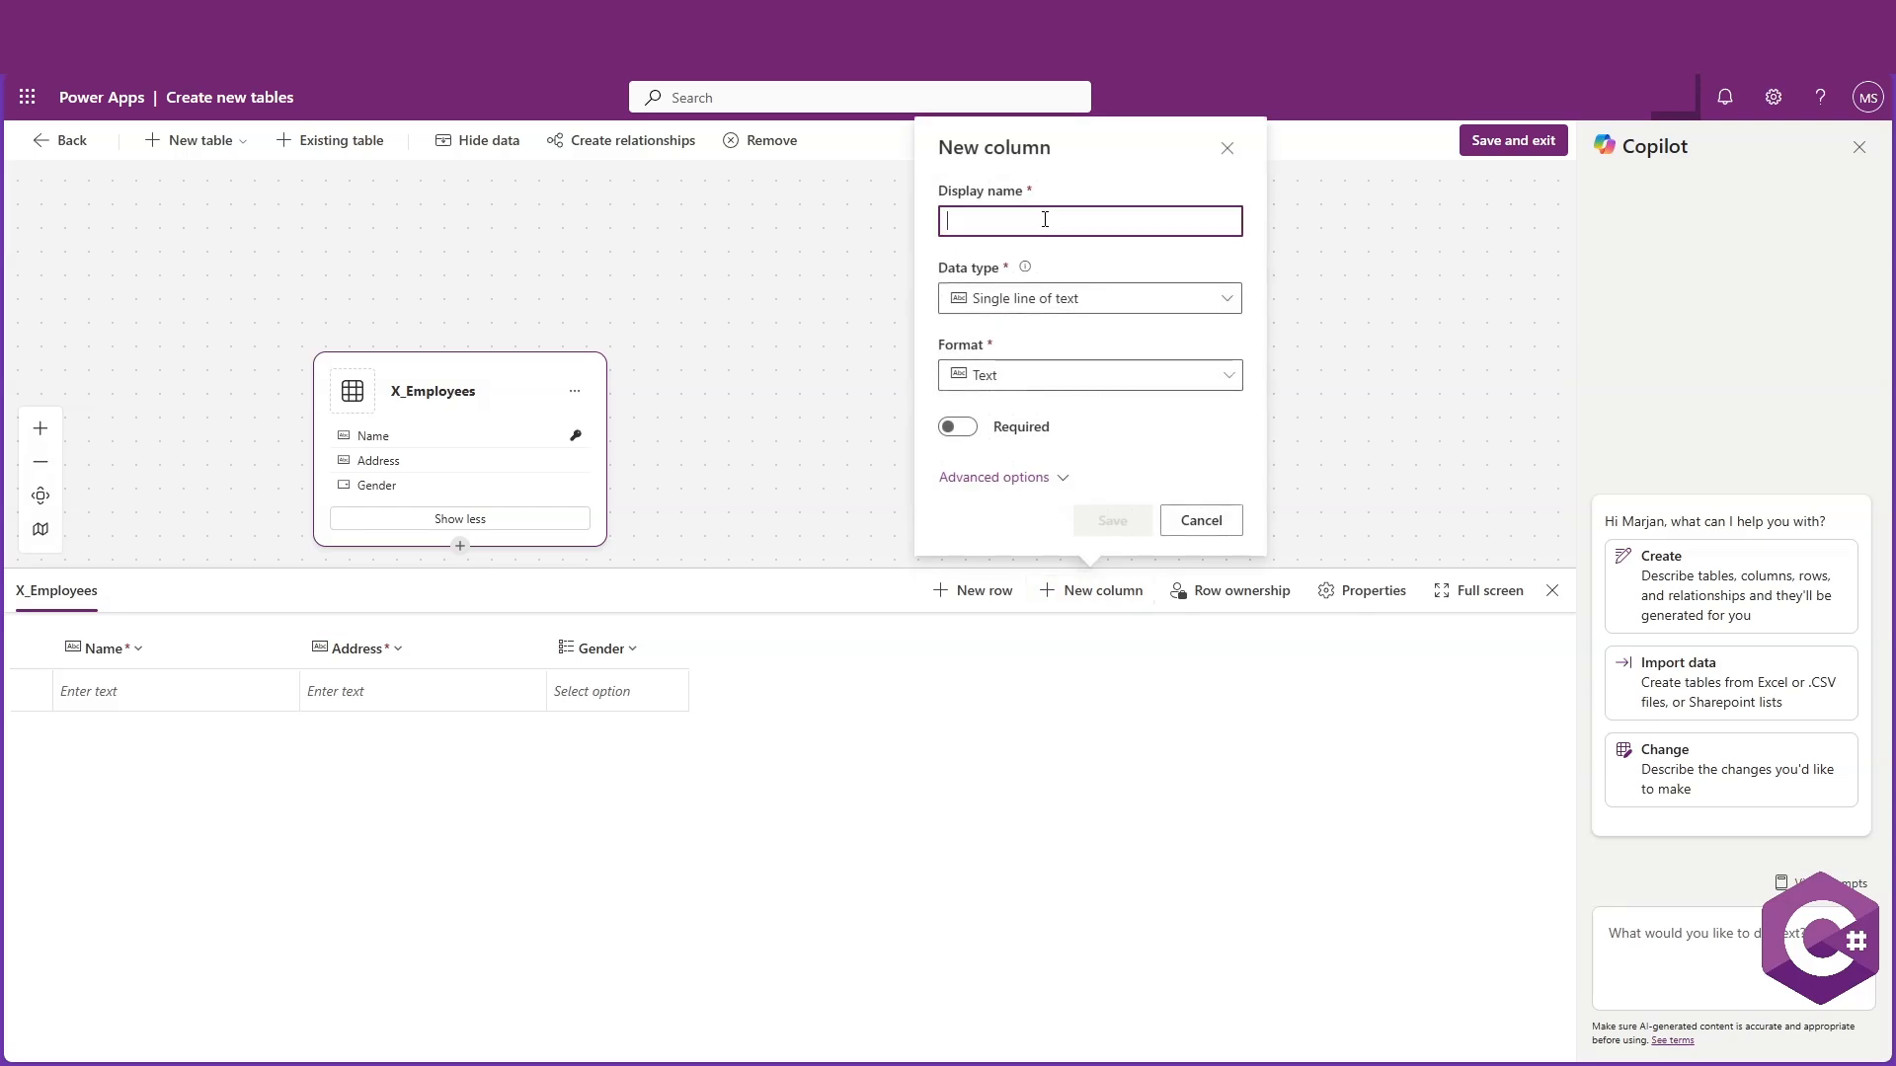
text(Pho)
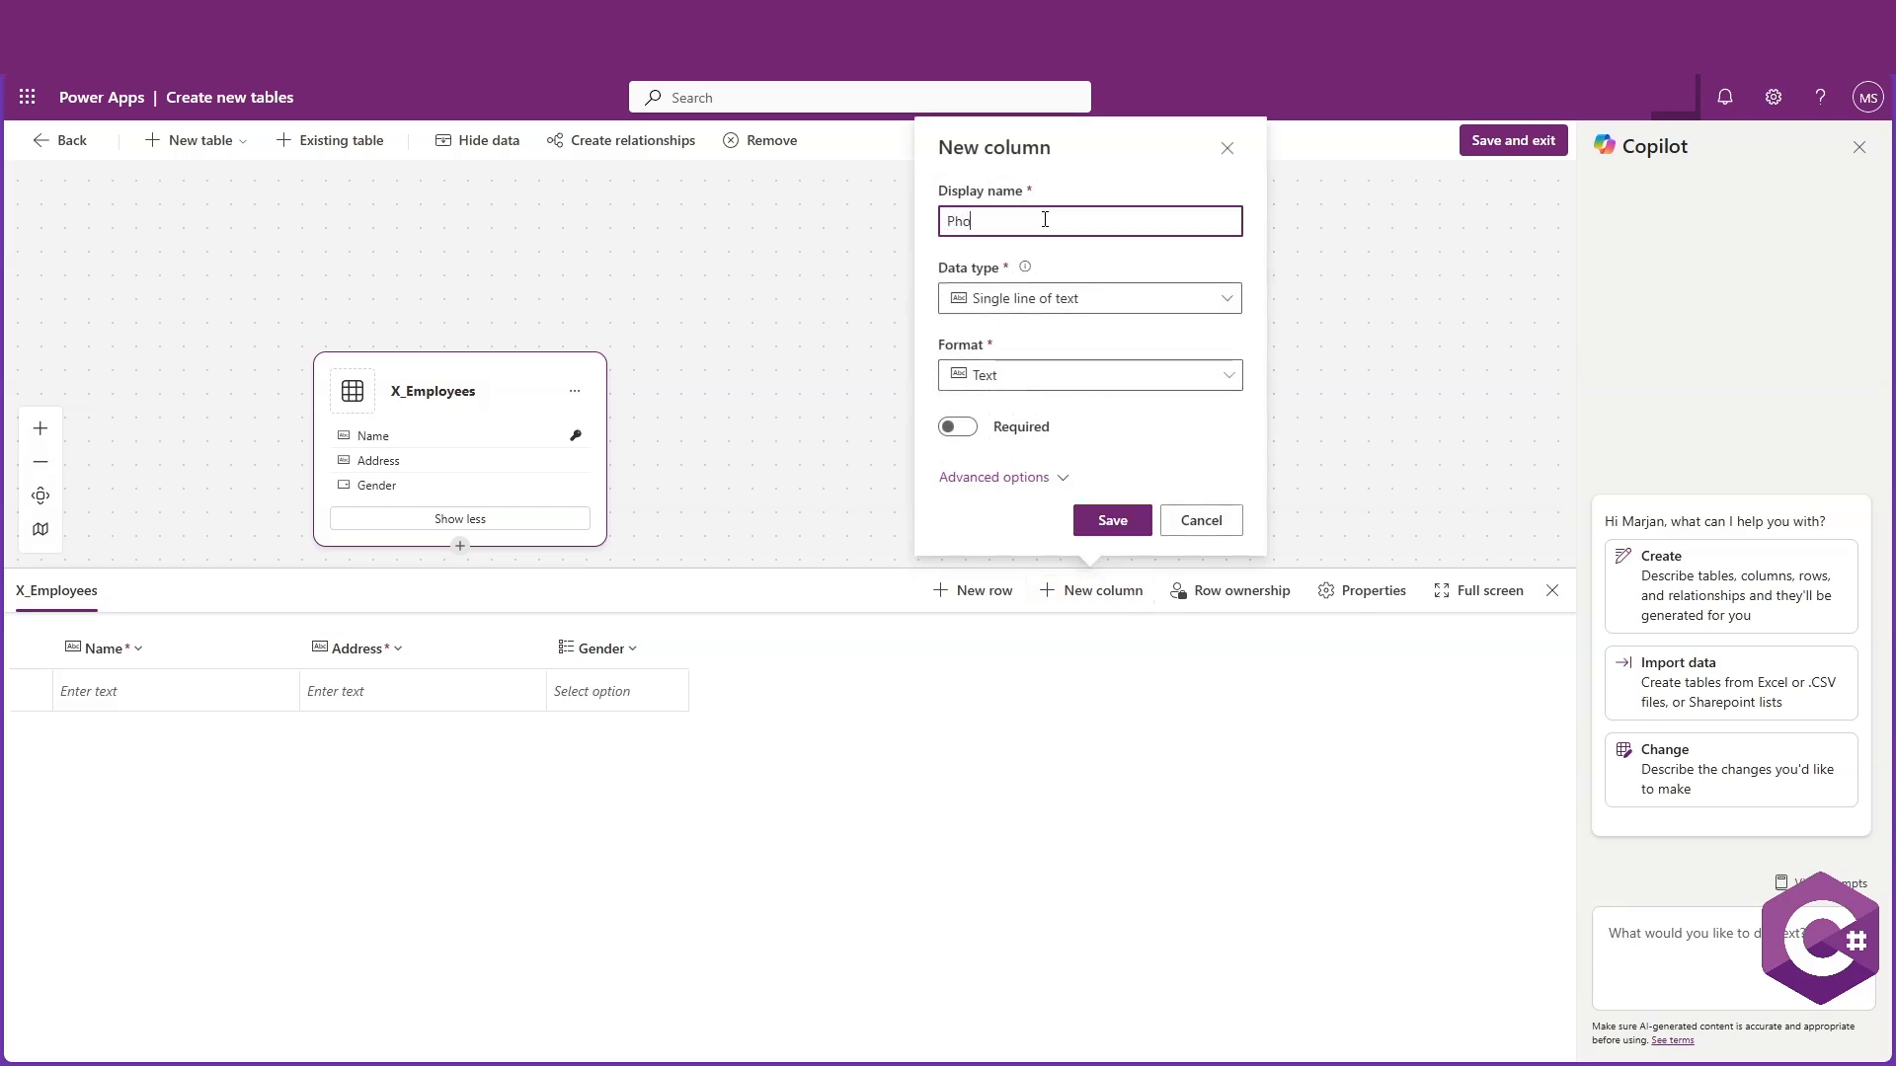
text(ne Number)
click(1147, 301)
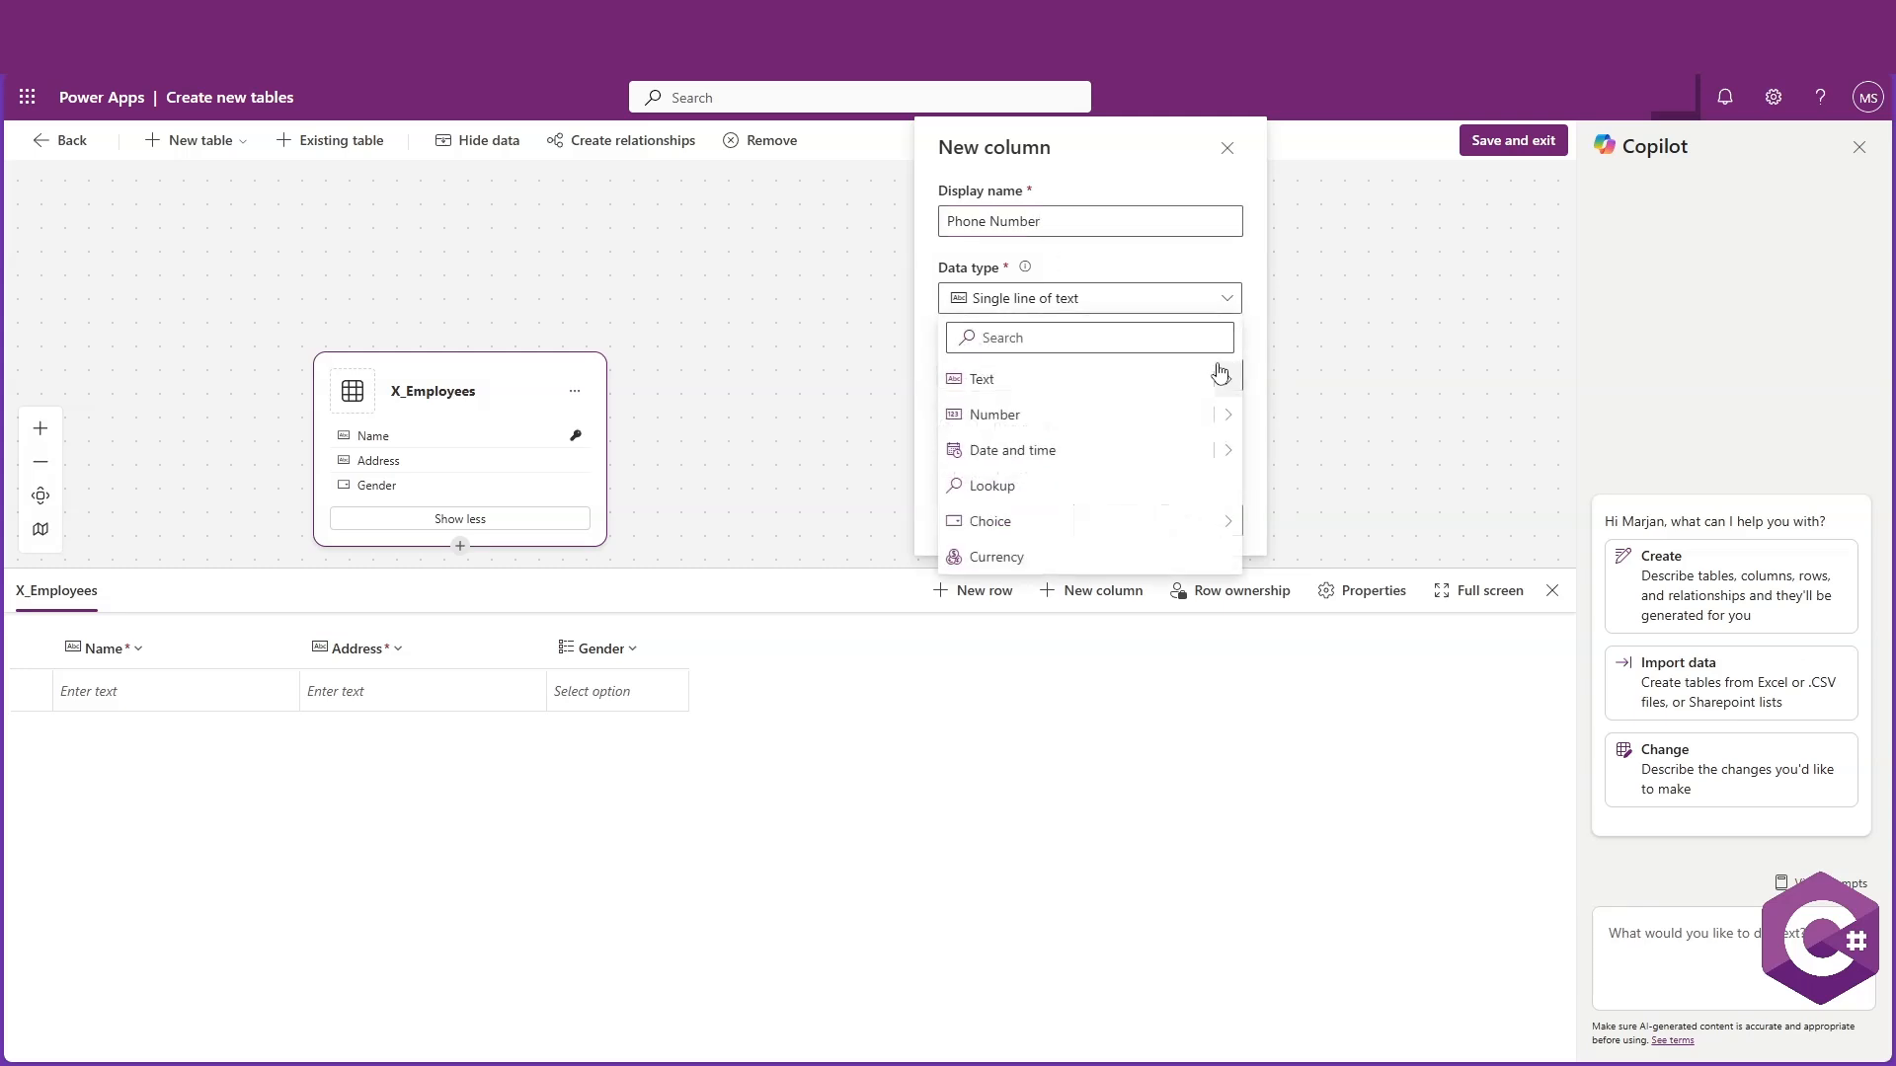
mouse_move(1220, 379)
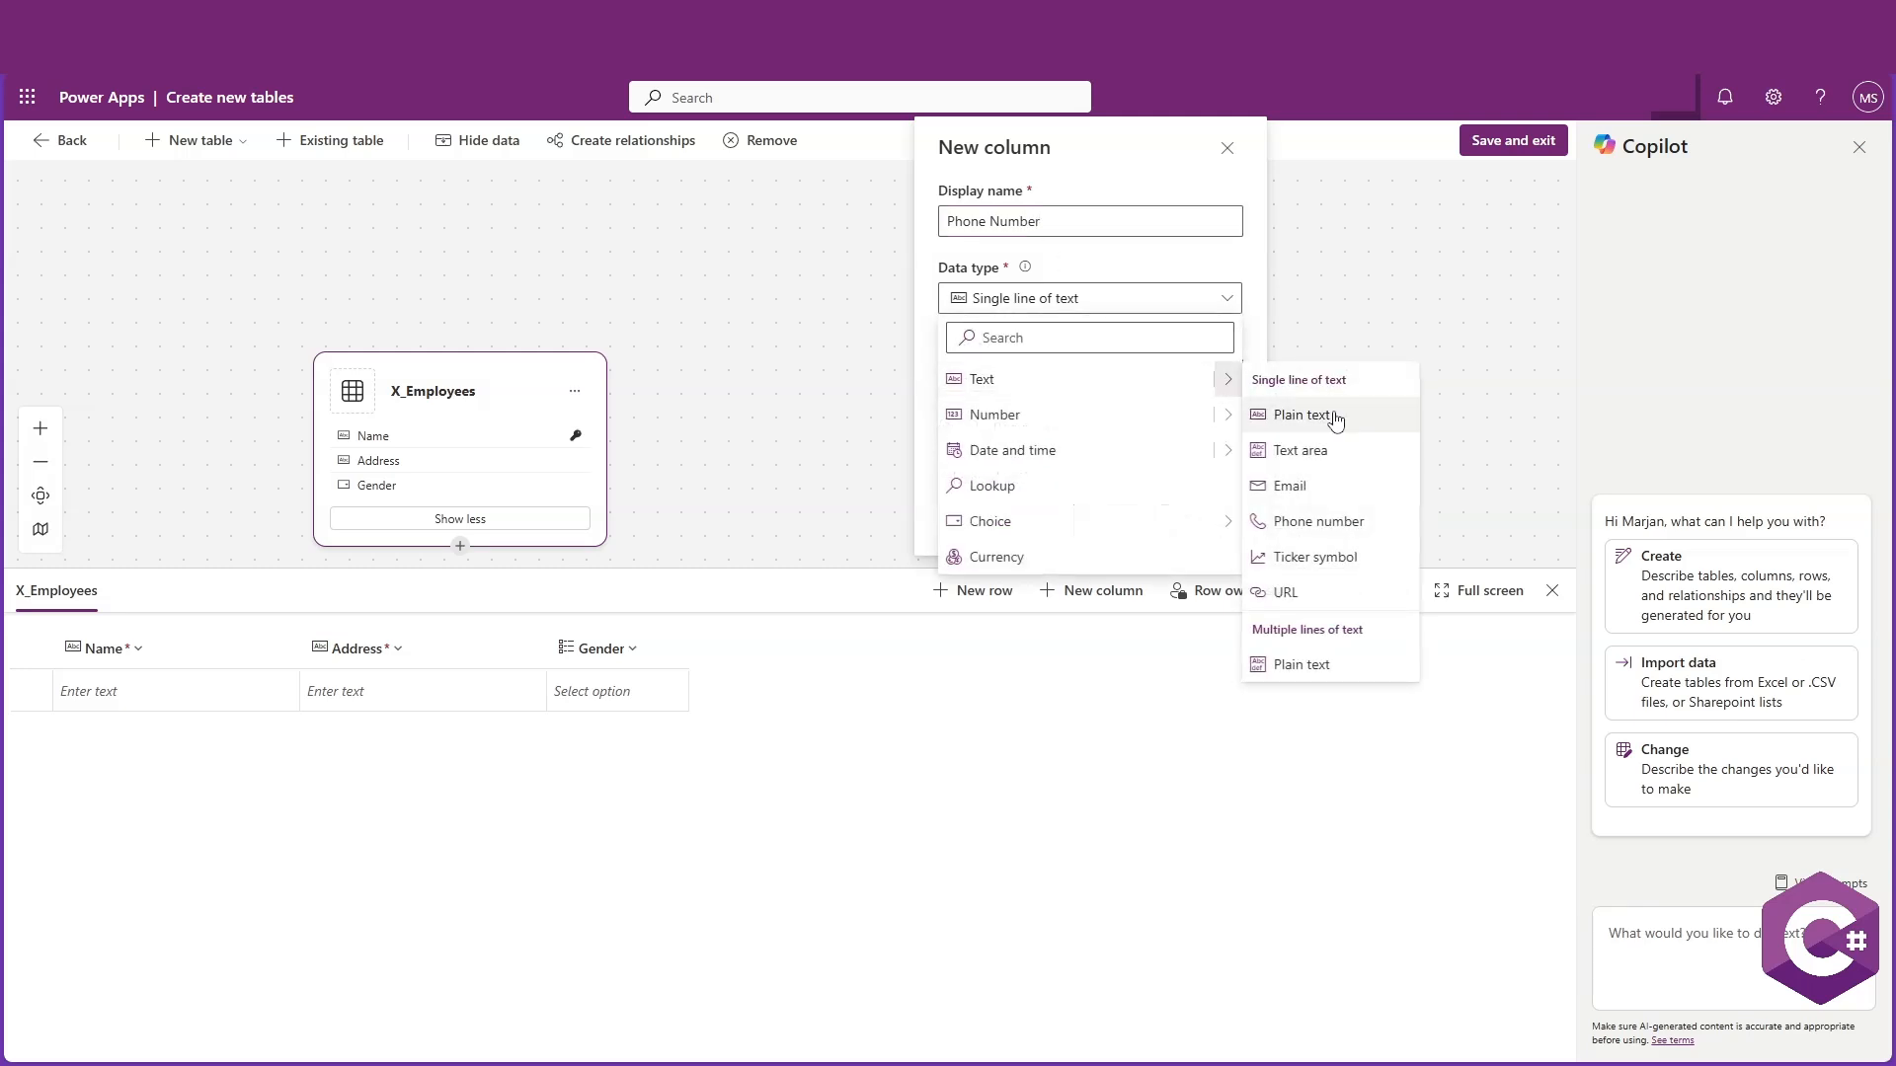
click(1339, 530)
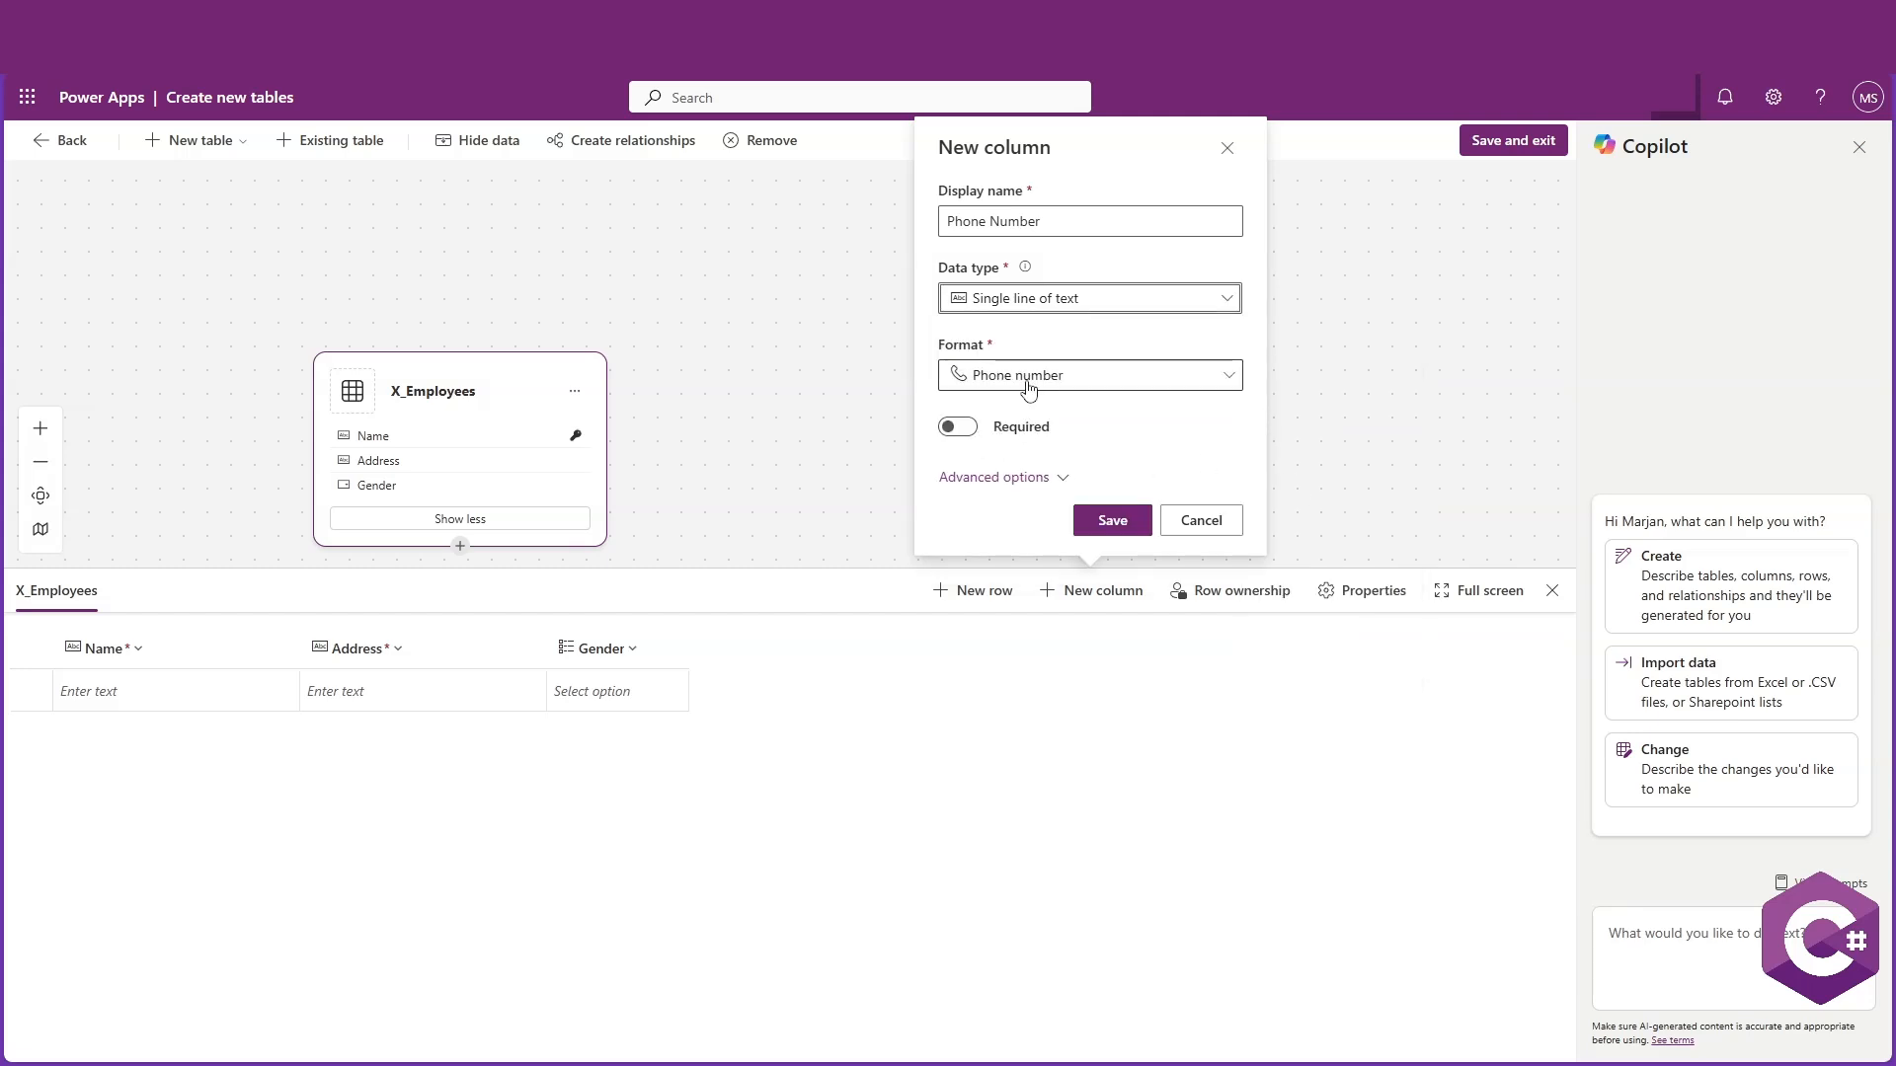
click(965, 431)
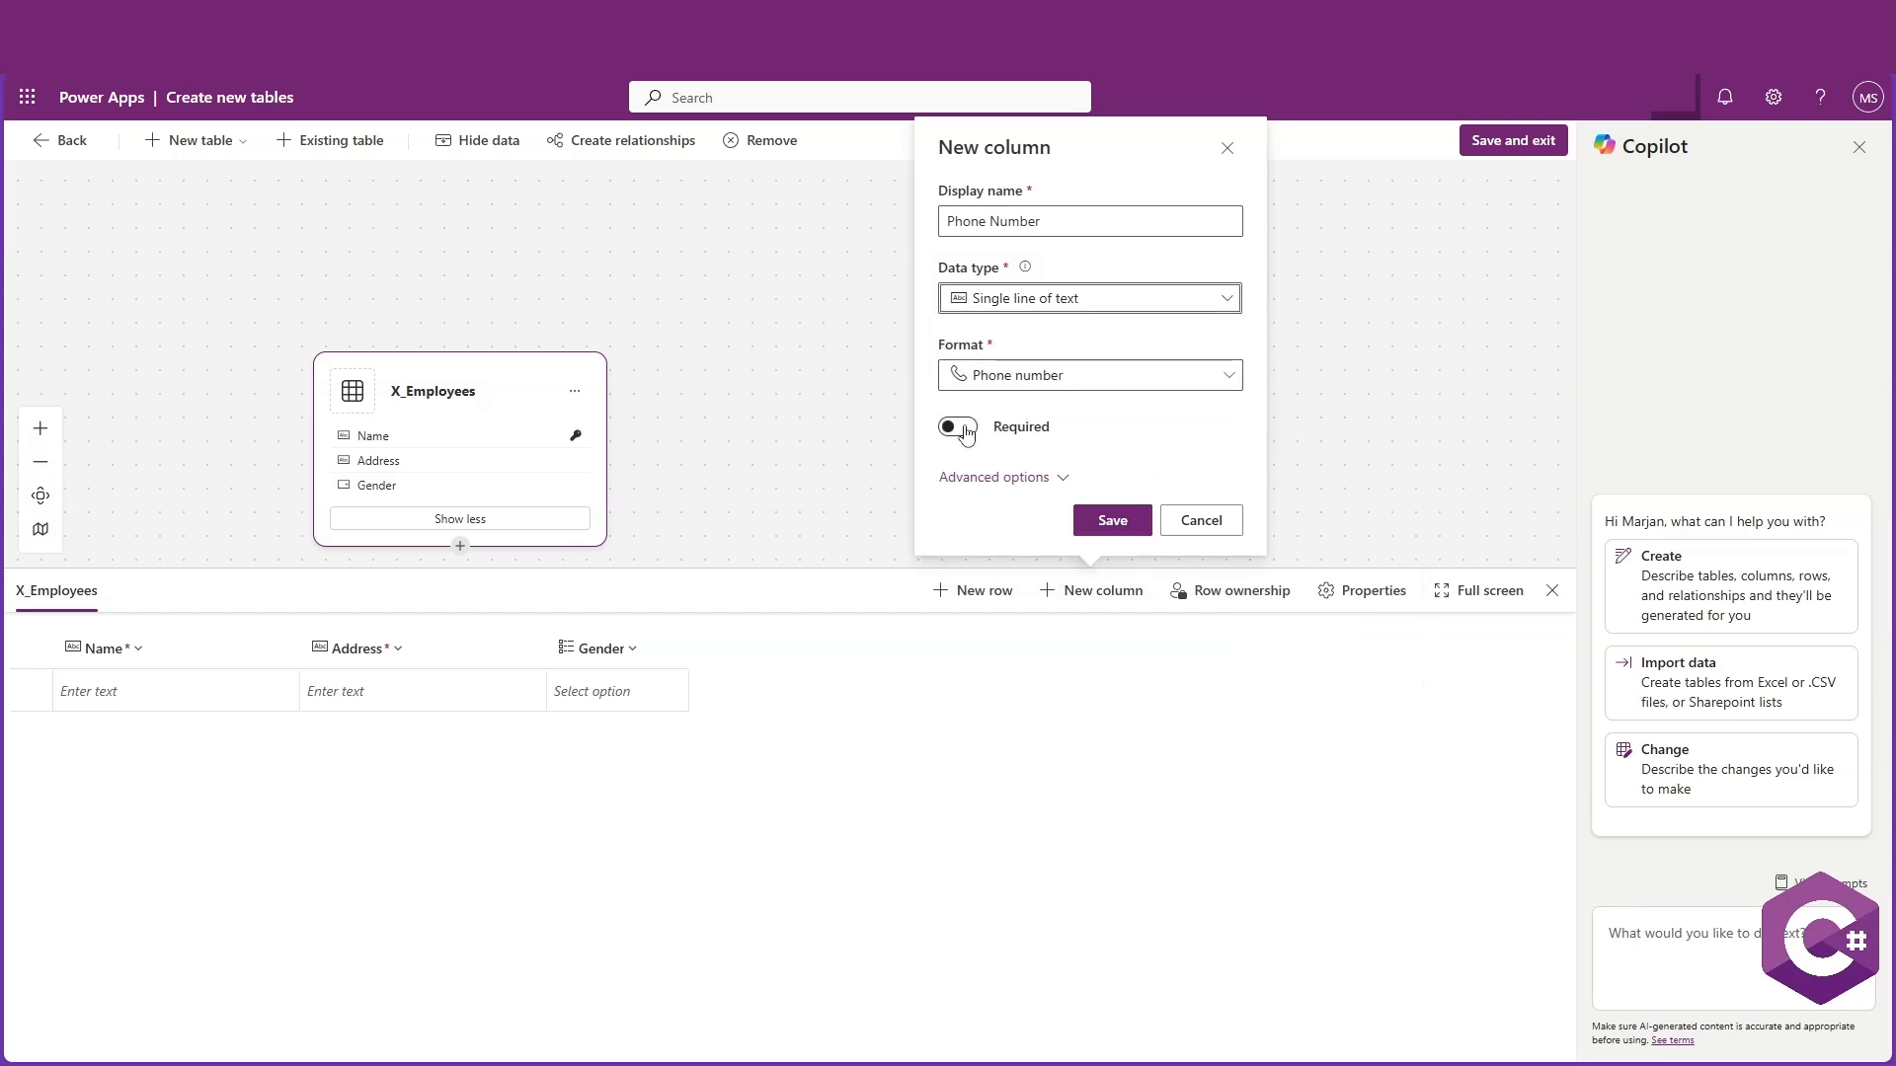
click(1113, 520)
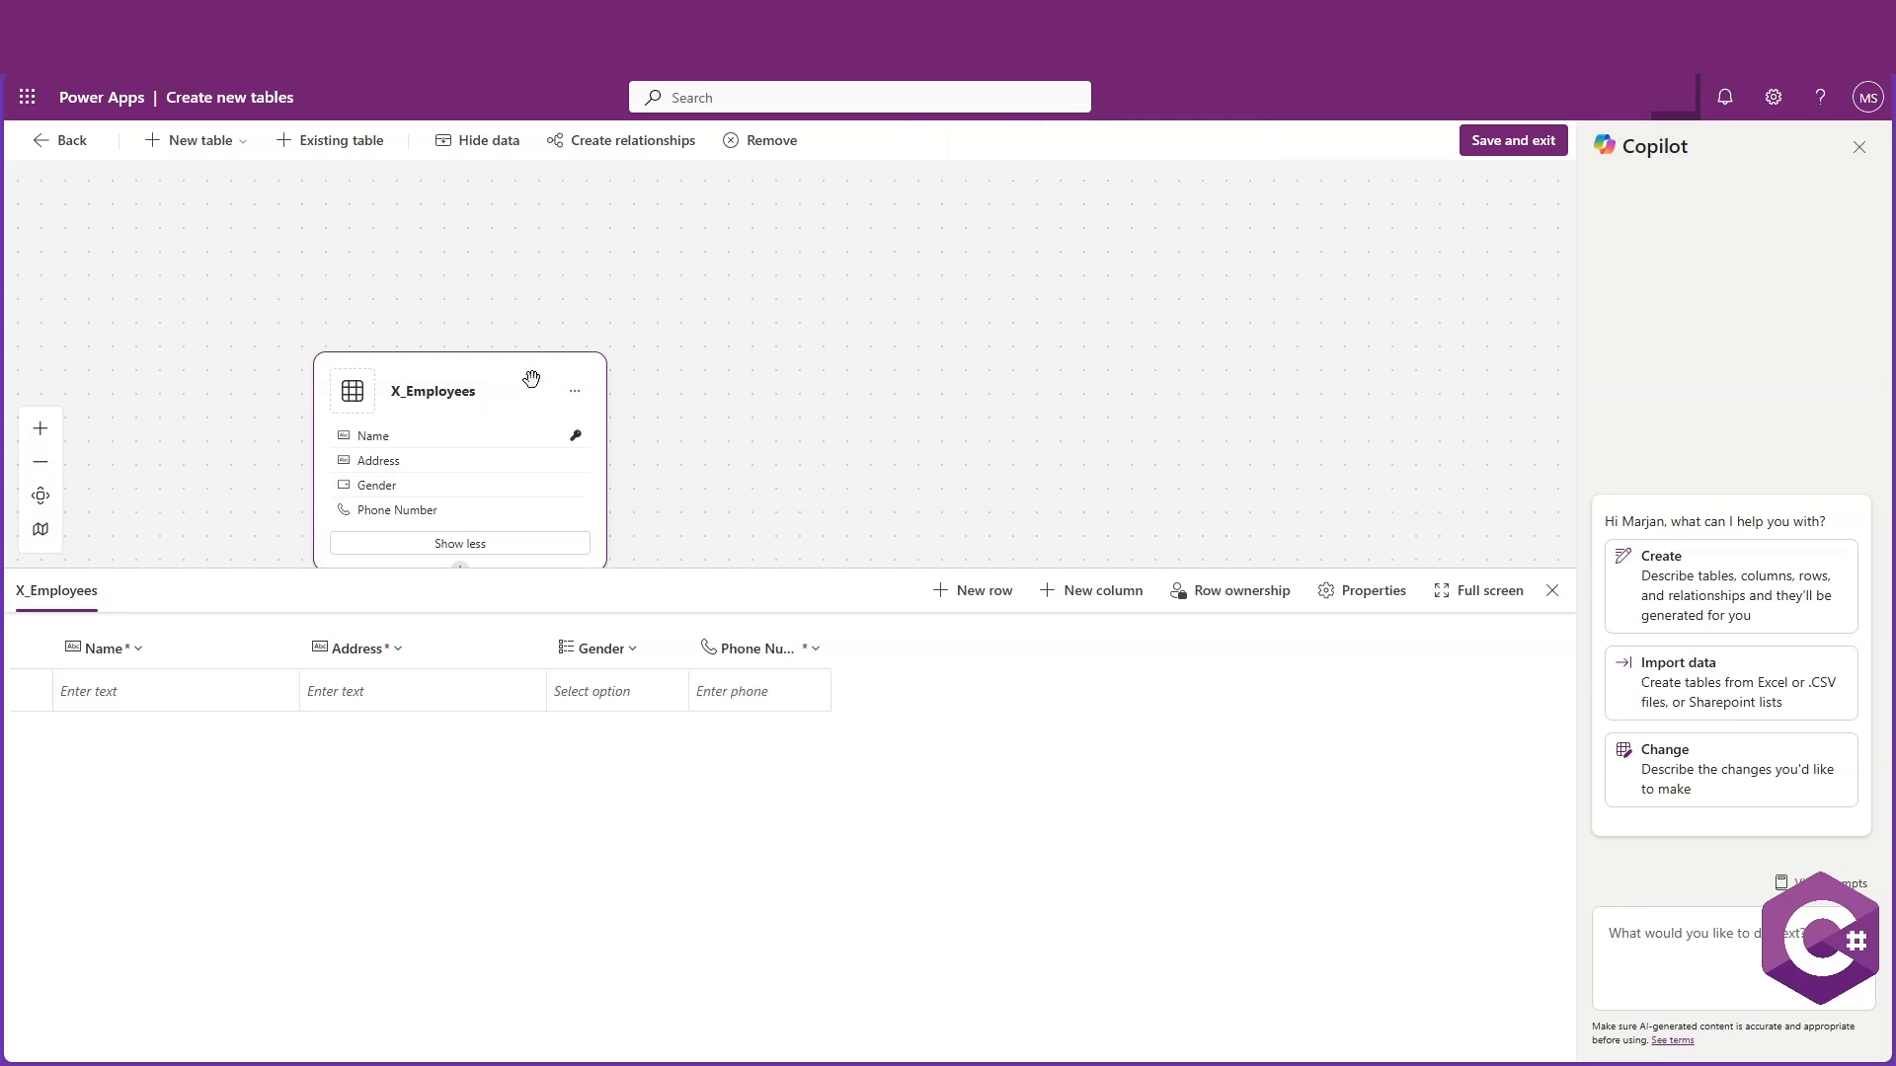
Add a required Email column of type Single line of text with the Email format
drag(529, 372, 595, 290)
click(1051, 597)
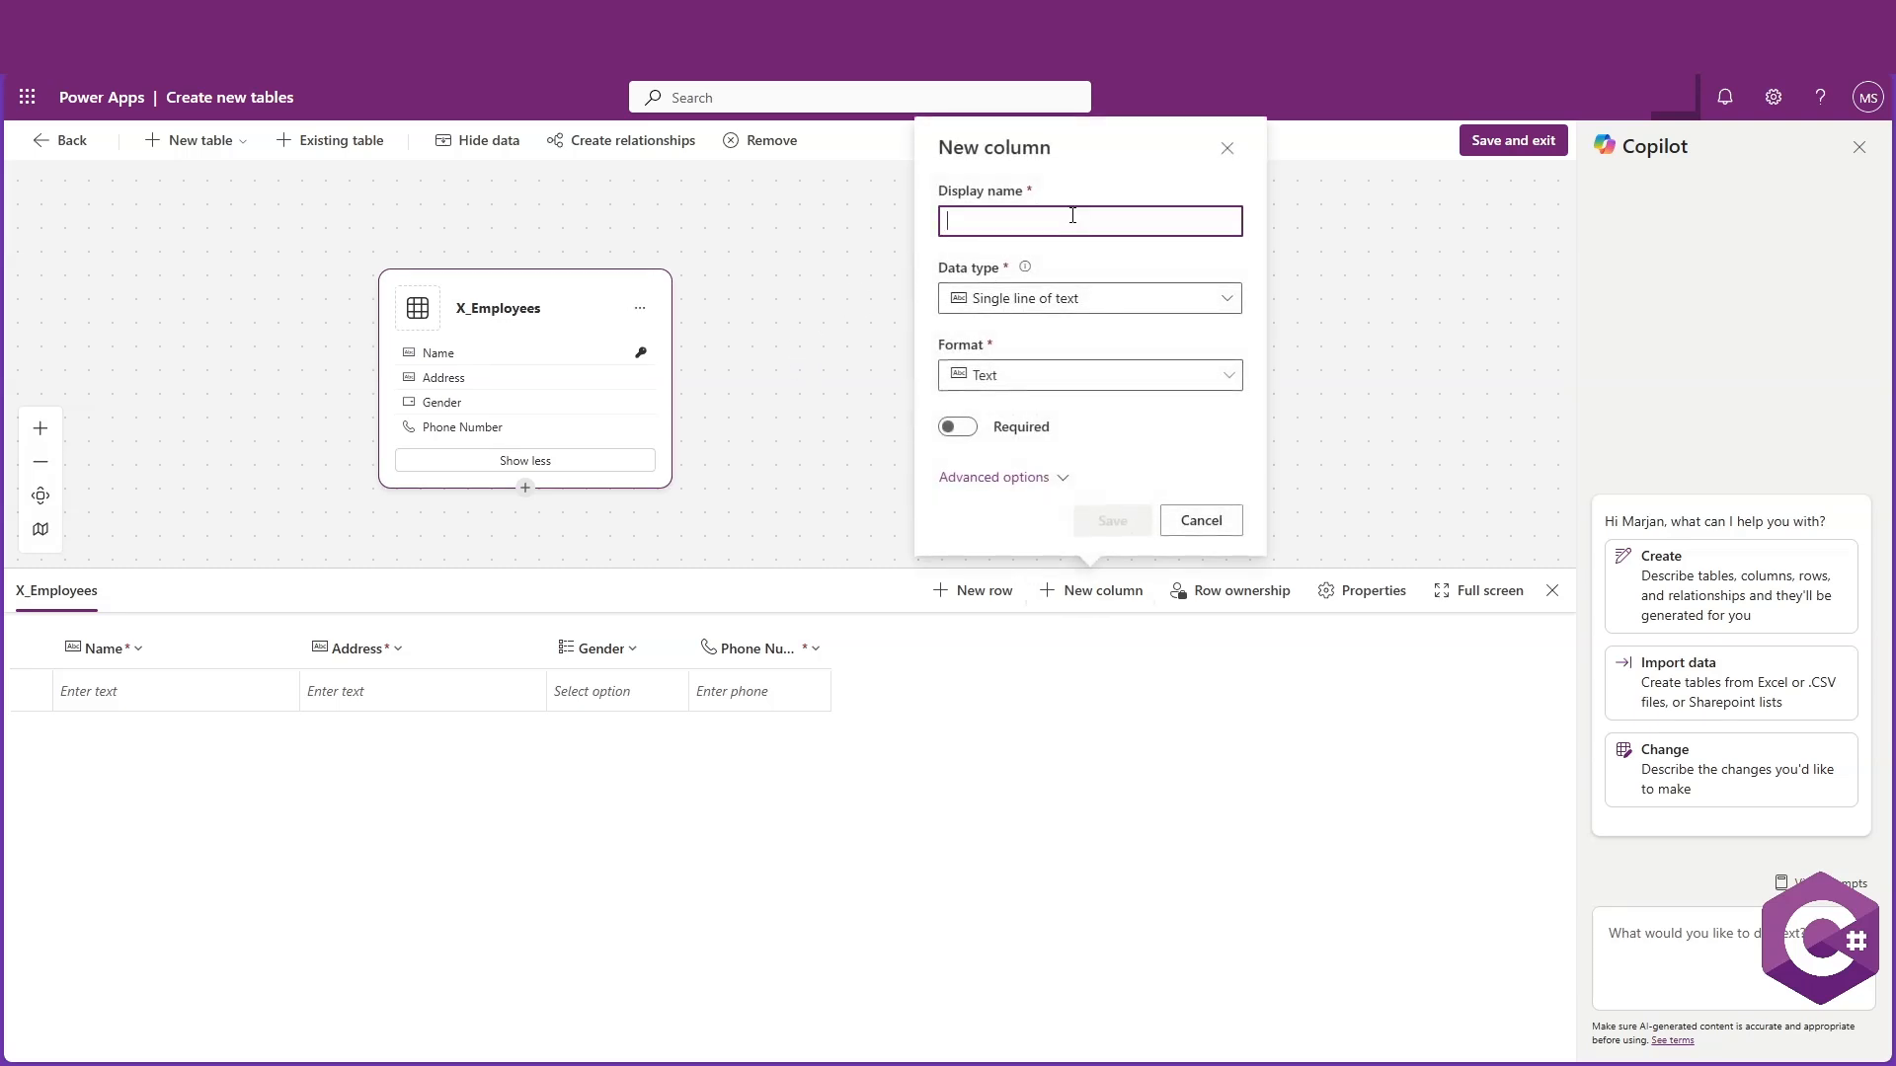
text(Email)
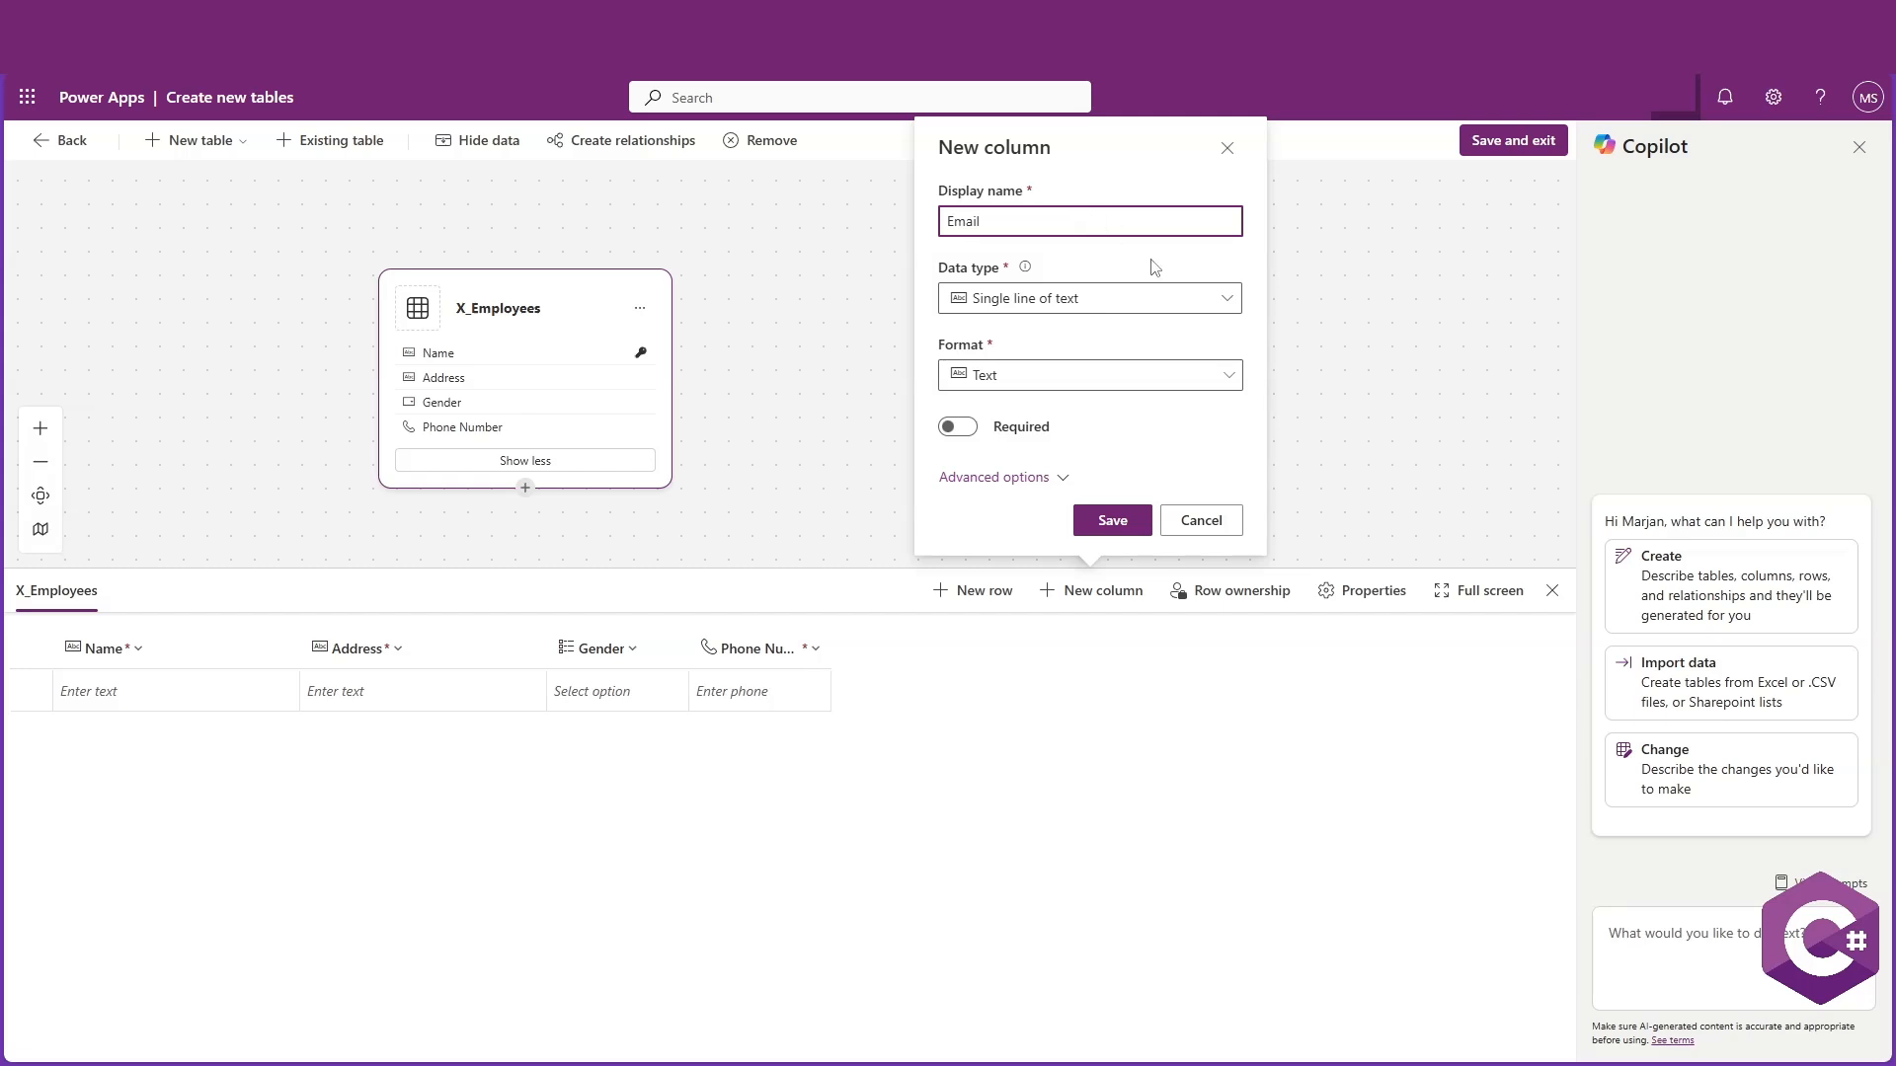
click(1227, 298)
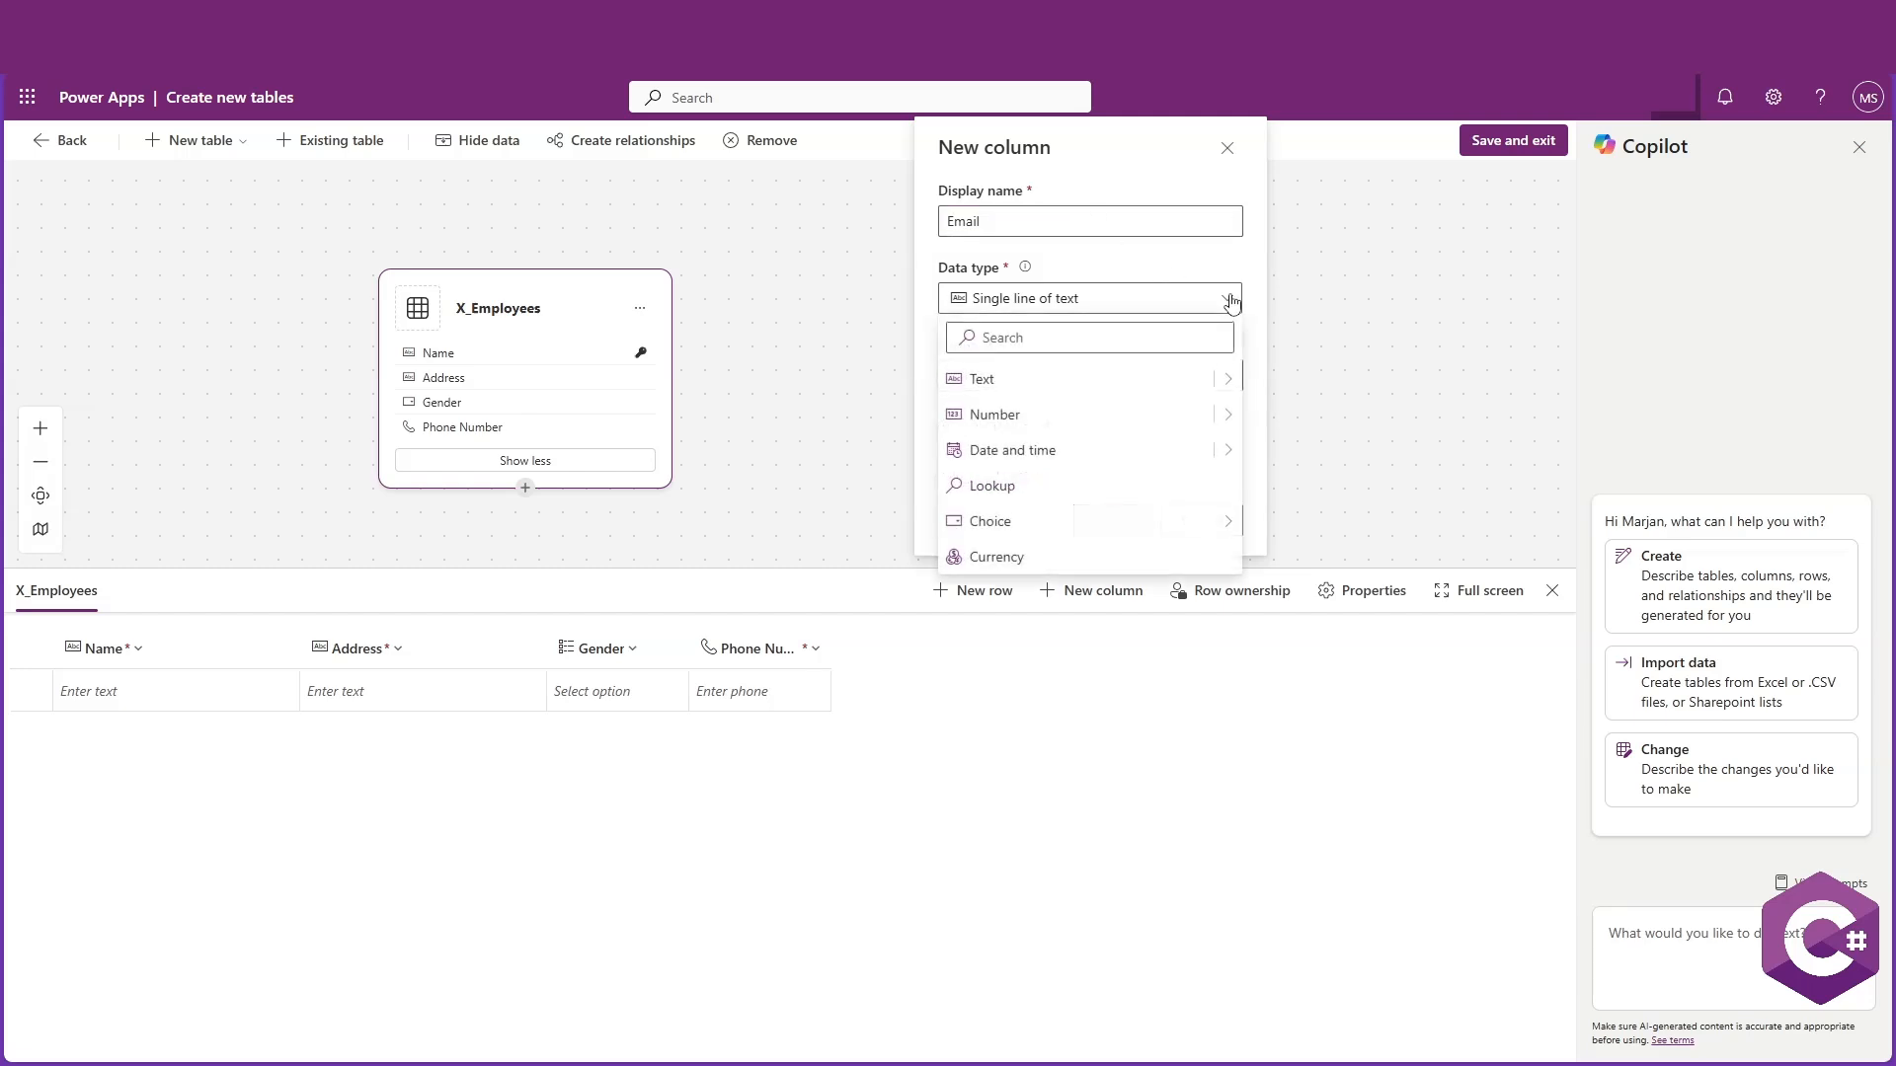
mouse_move(1234, 392)
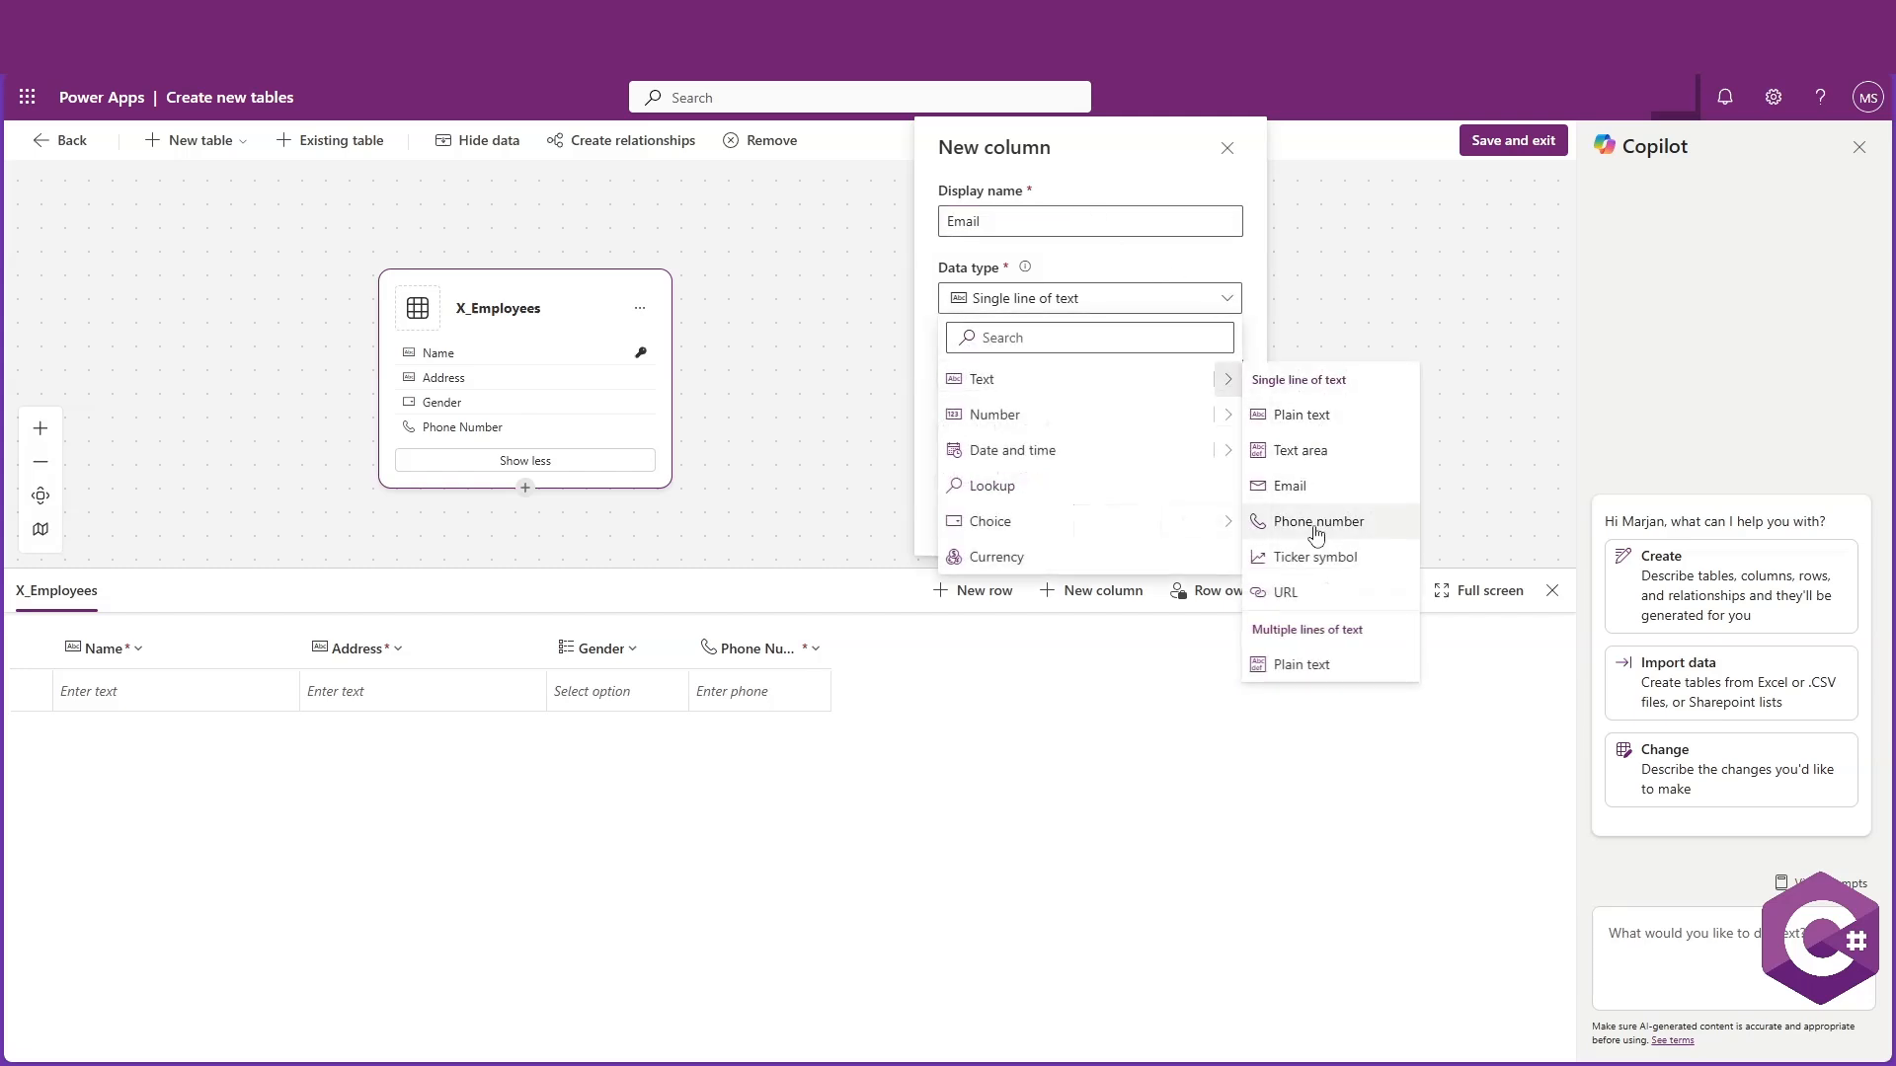
click(1318, 500)
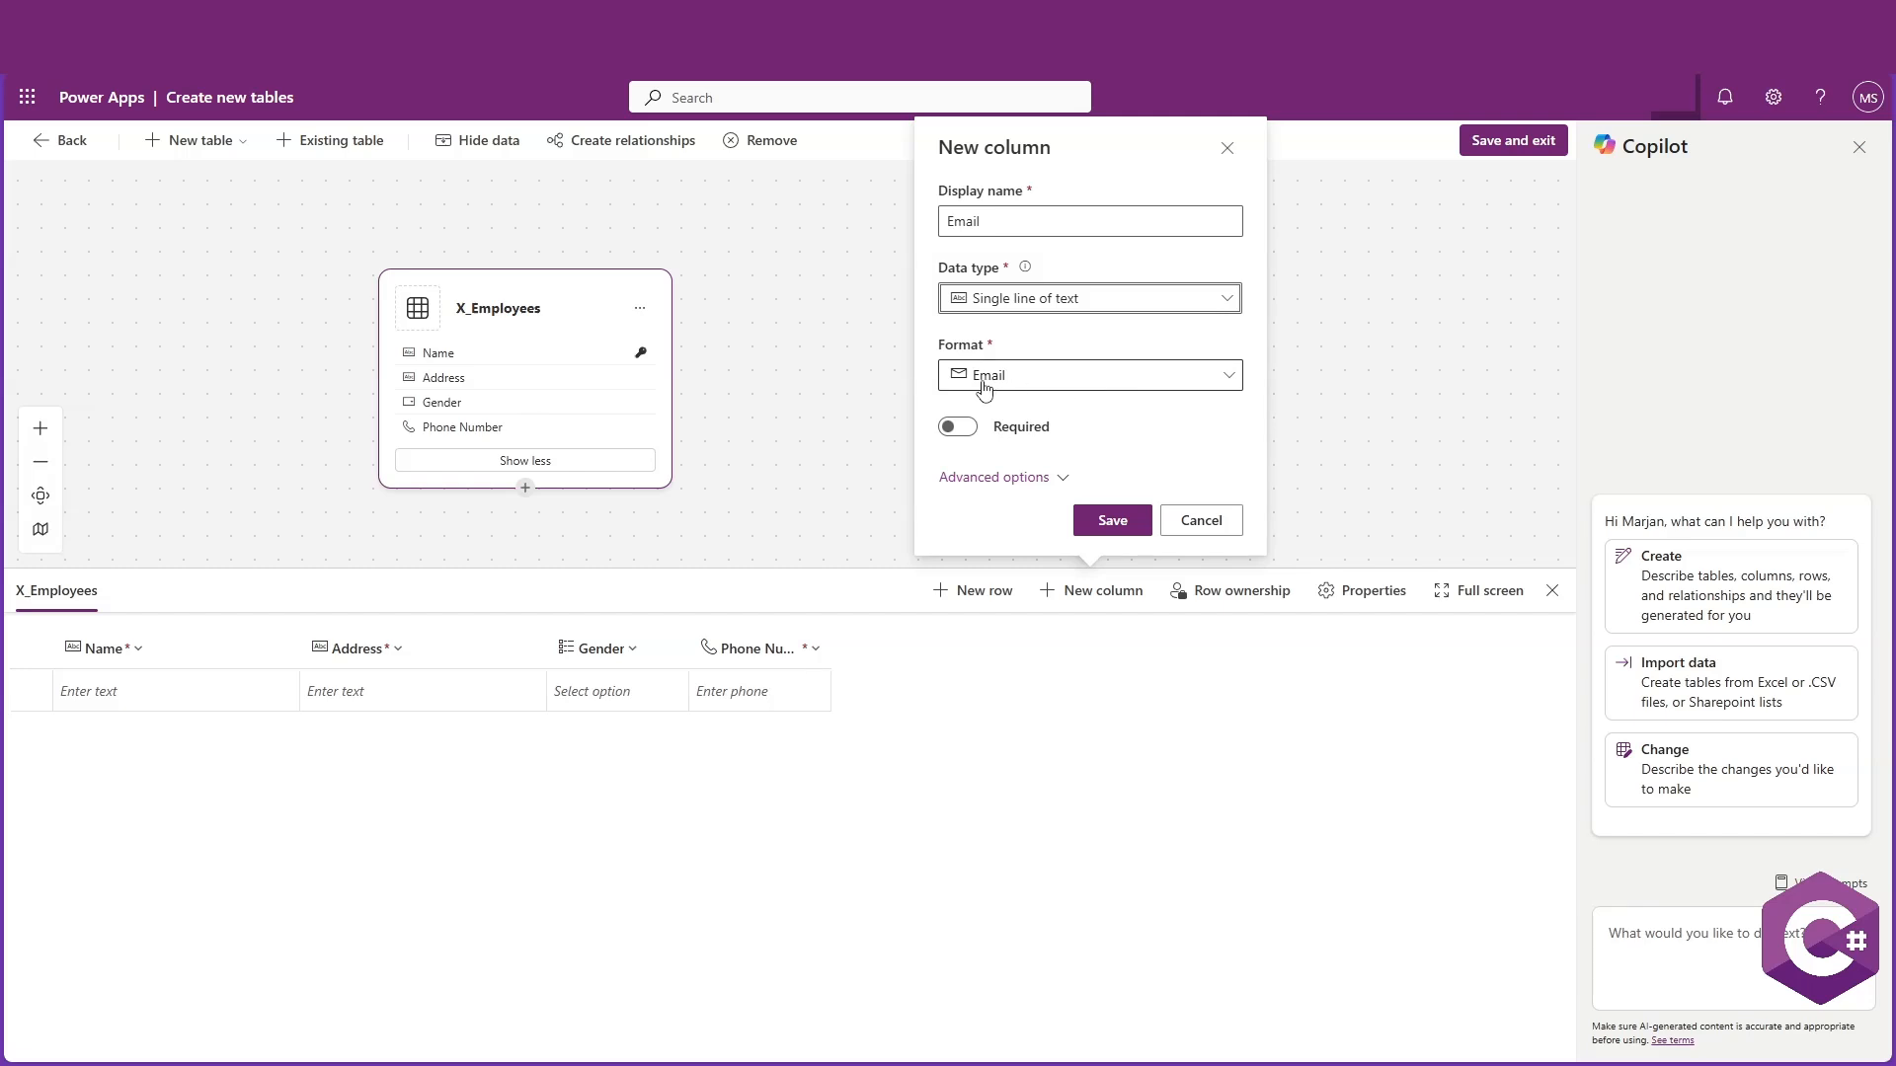
click(954, 433)
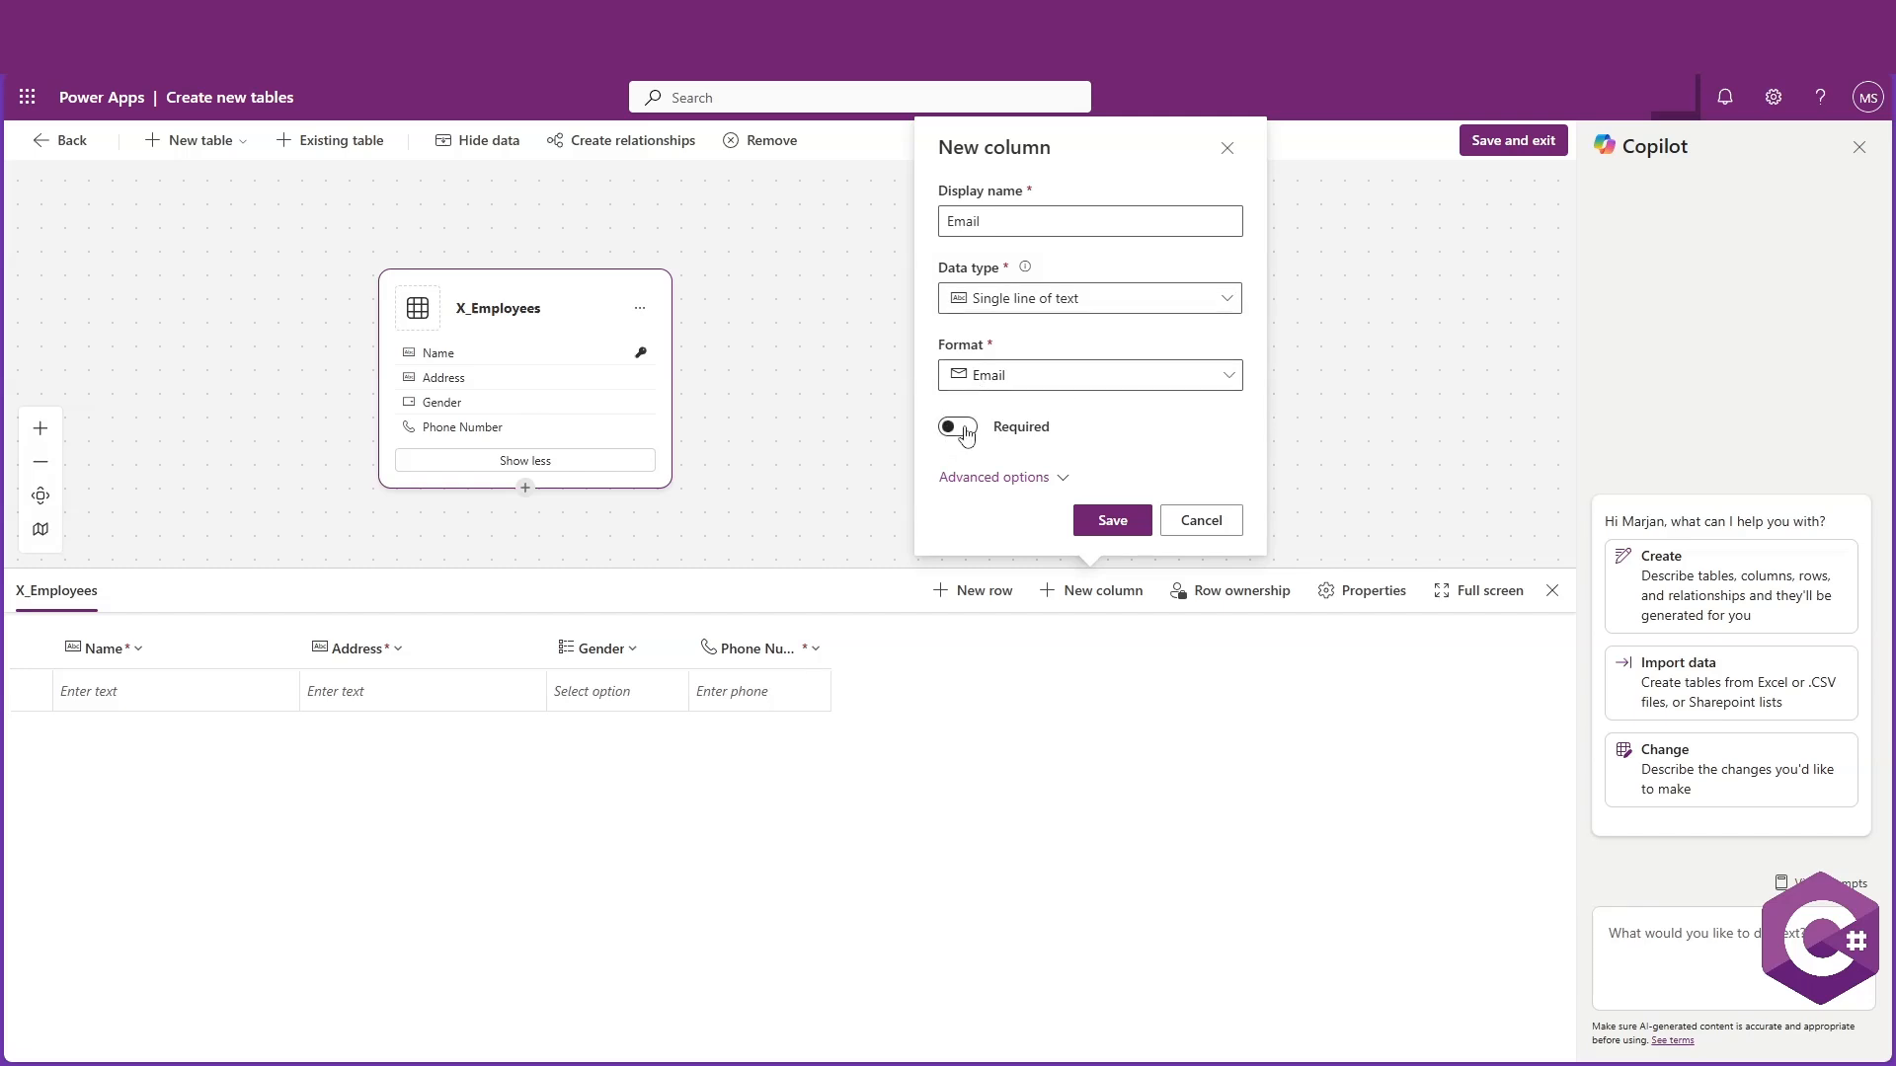
click(1113, 521)
Add a Website column of type Single line of text with the URL format
click(1091, 591)
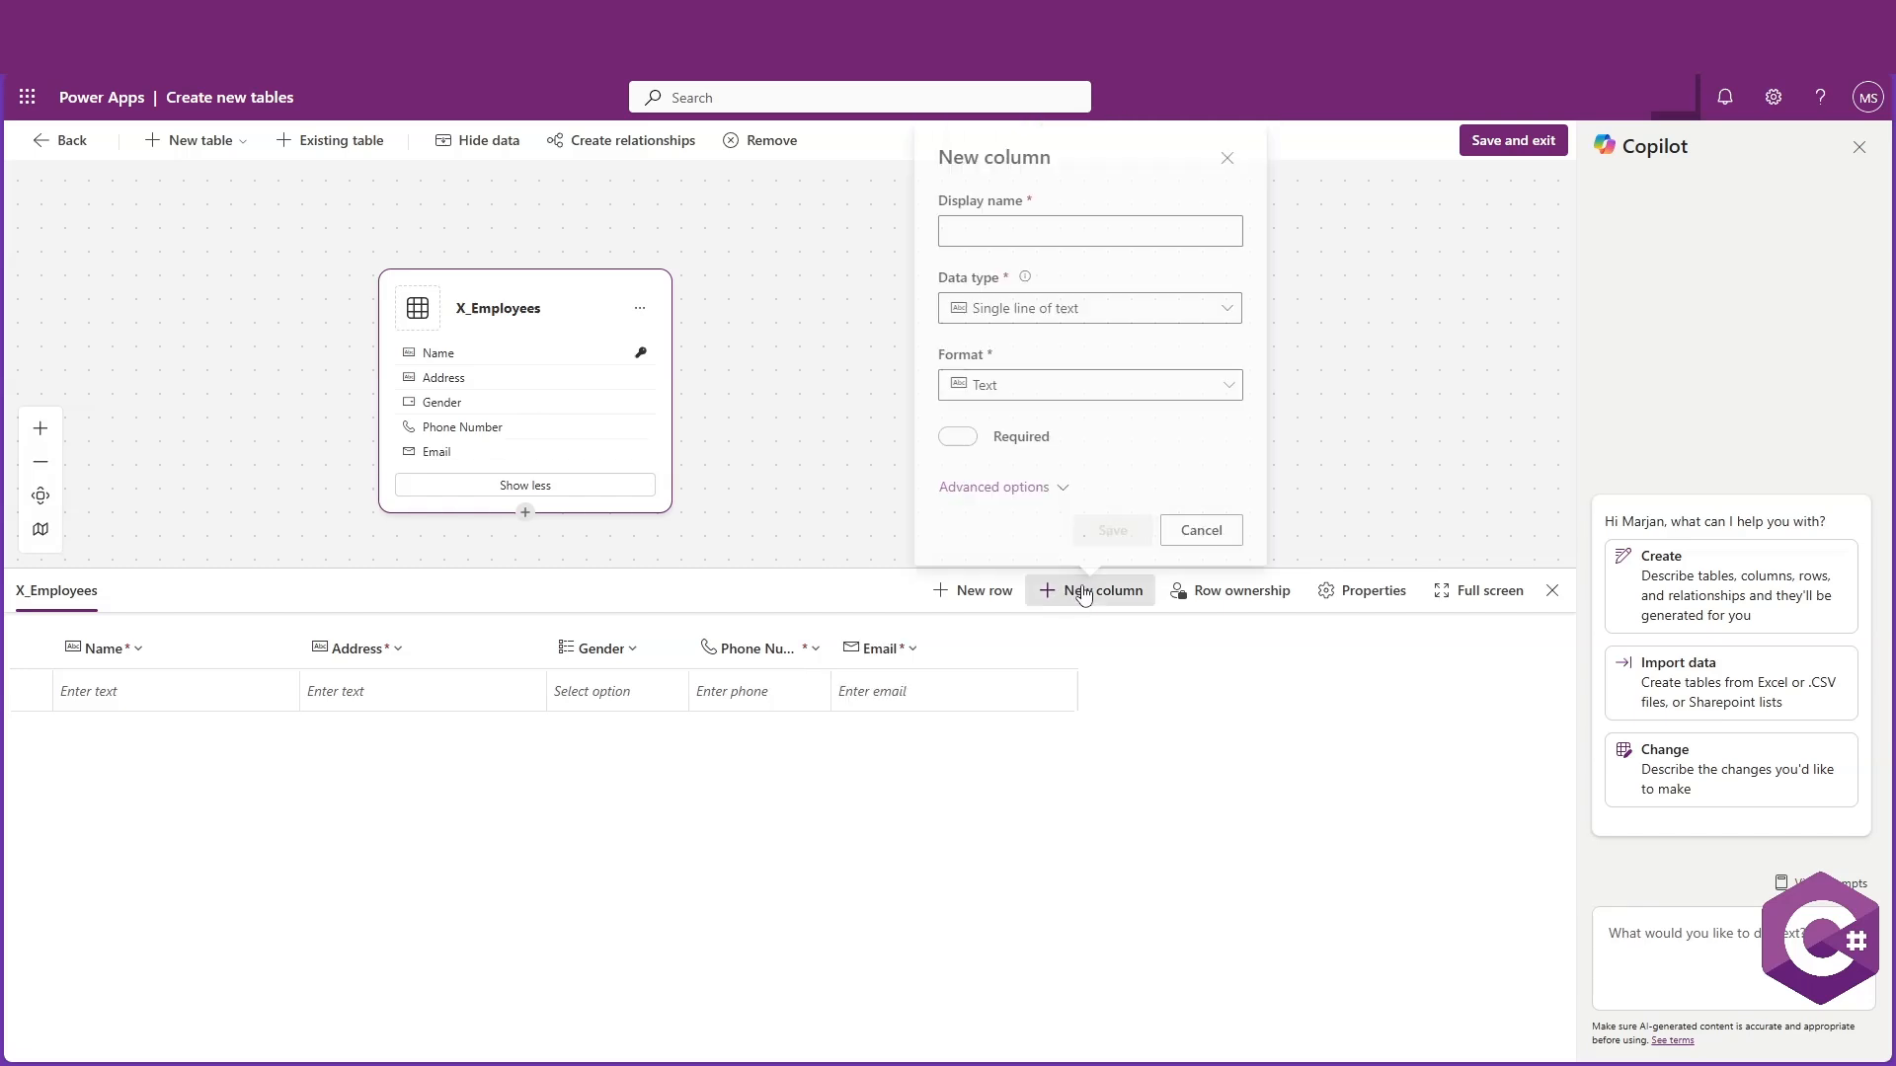
click(1132, 222)
text(Website)
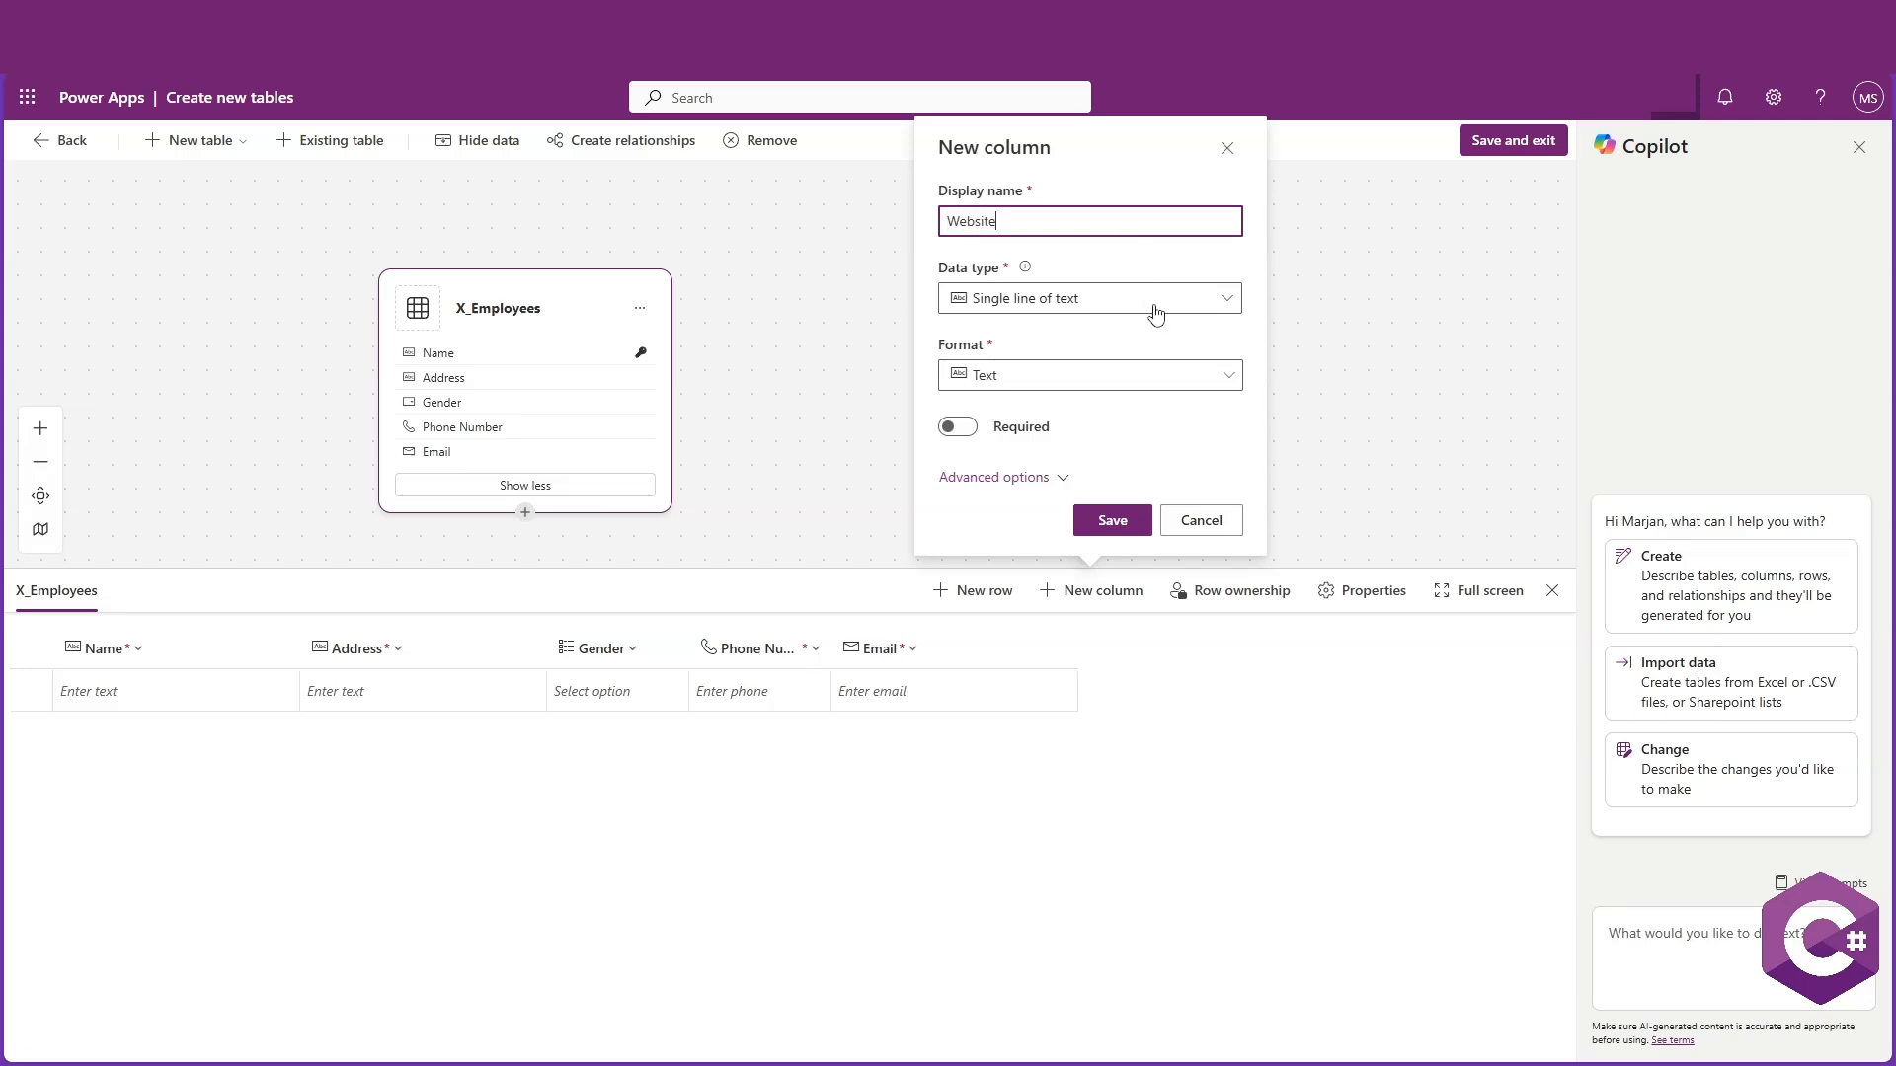
click(1156, 314)
click(1223, 378)
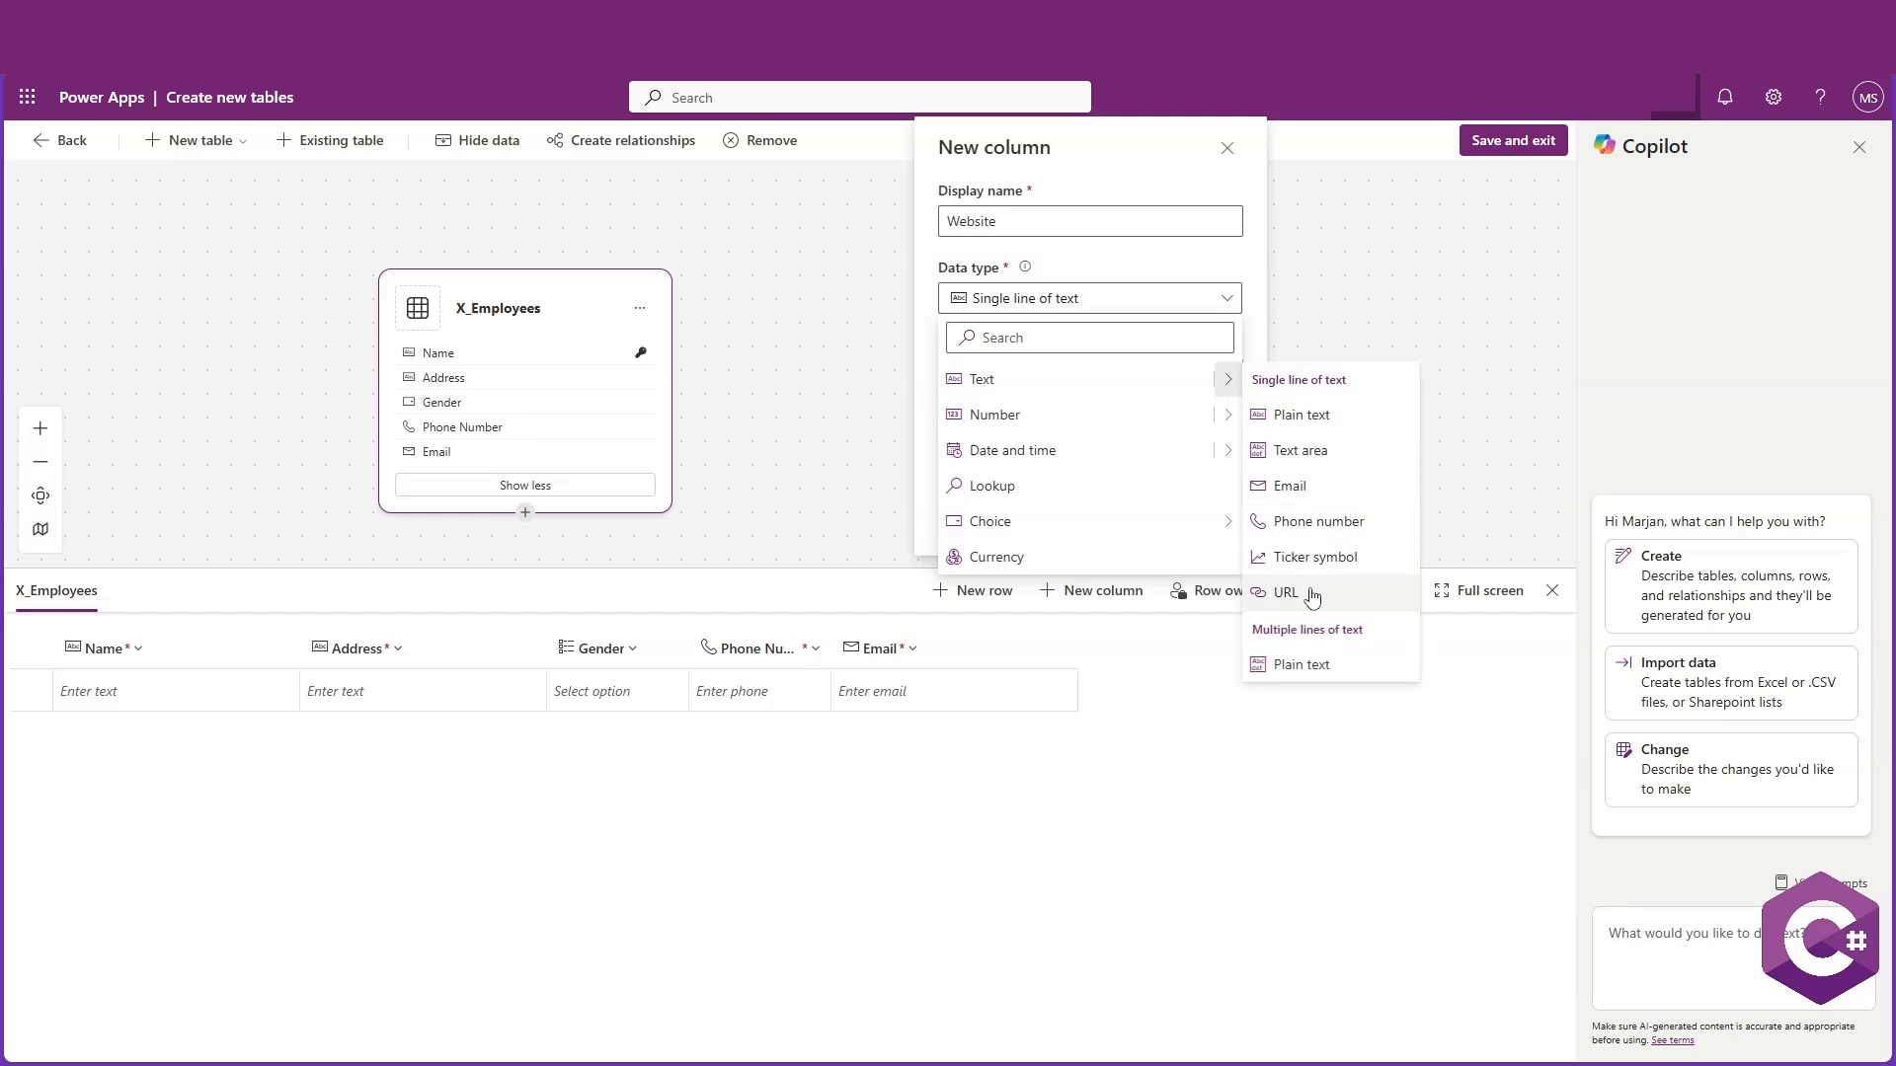
click(1312, 594)
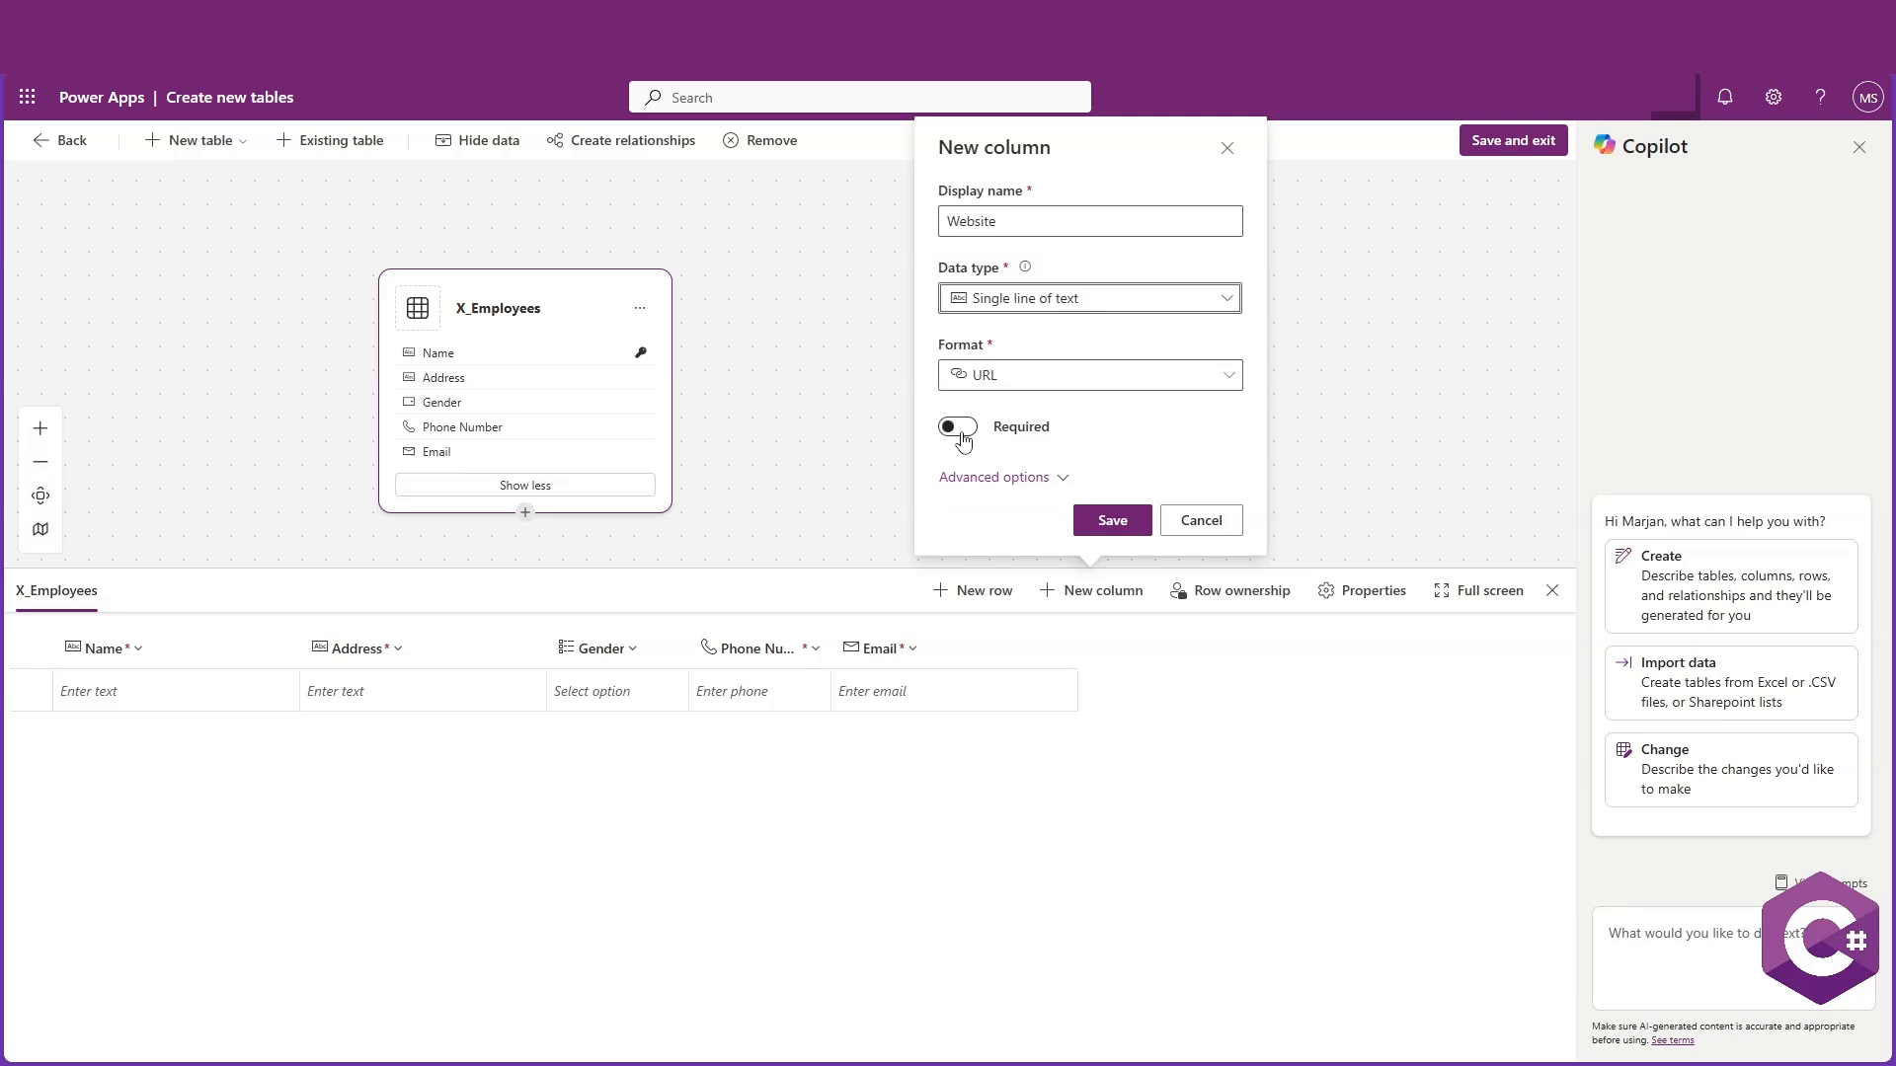
click(1110, 522)
Add a required JobTitle column of type Single line of text
click(1083, 598)
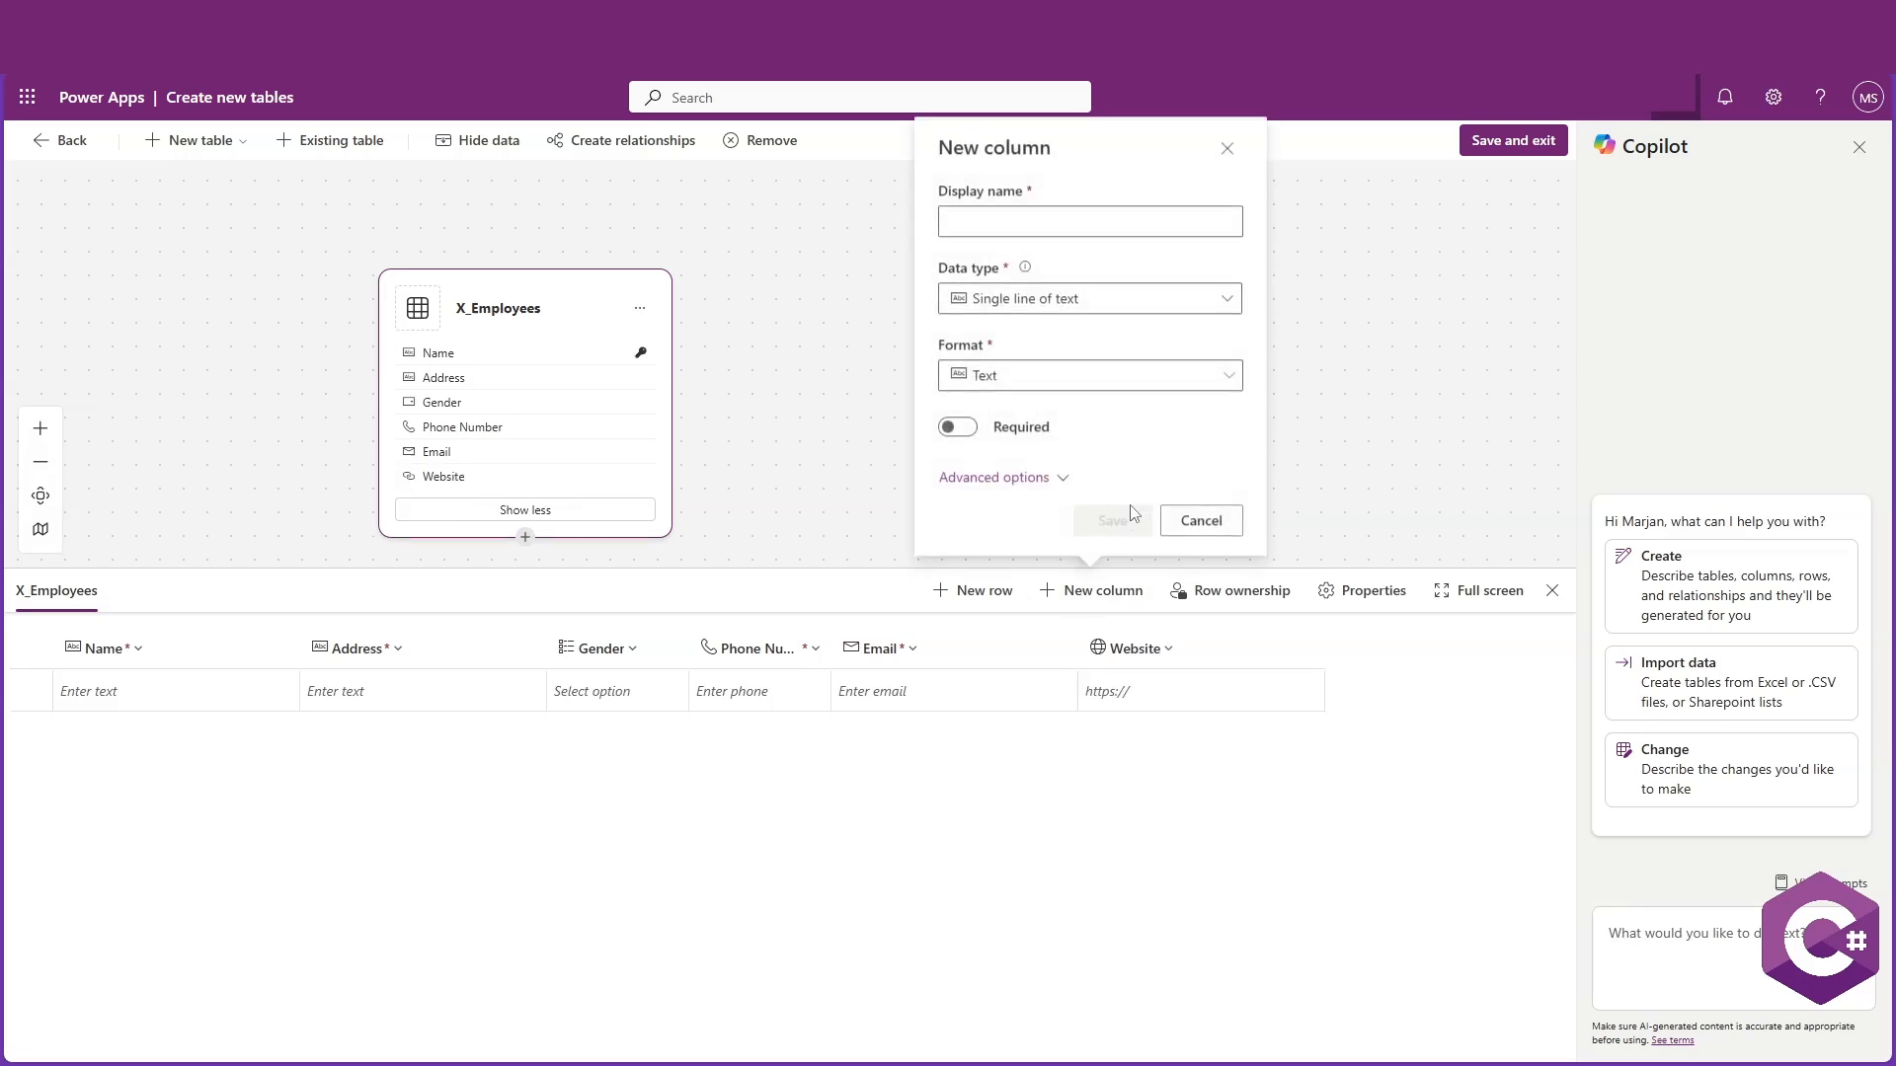
click(1101, 223)
text(Job)
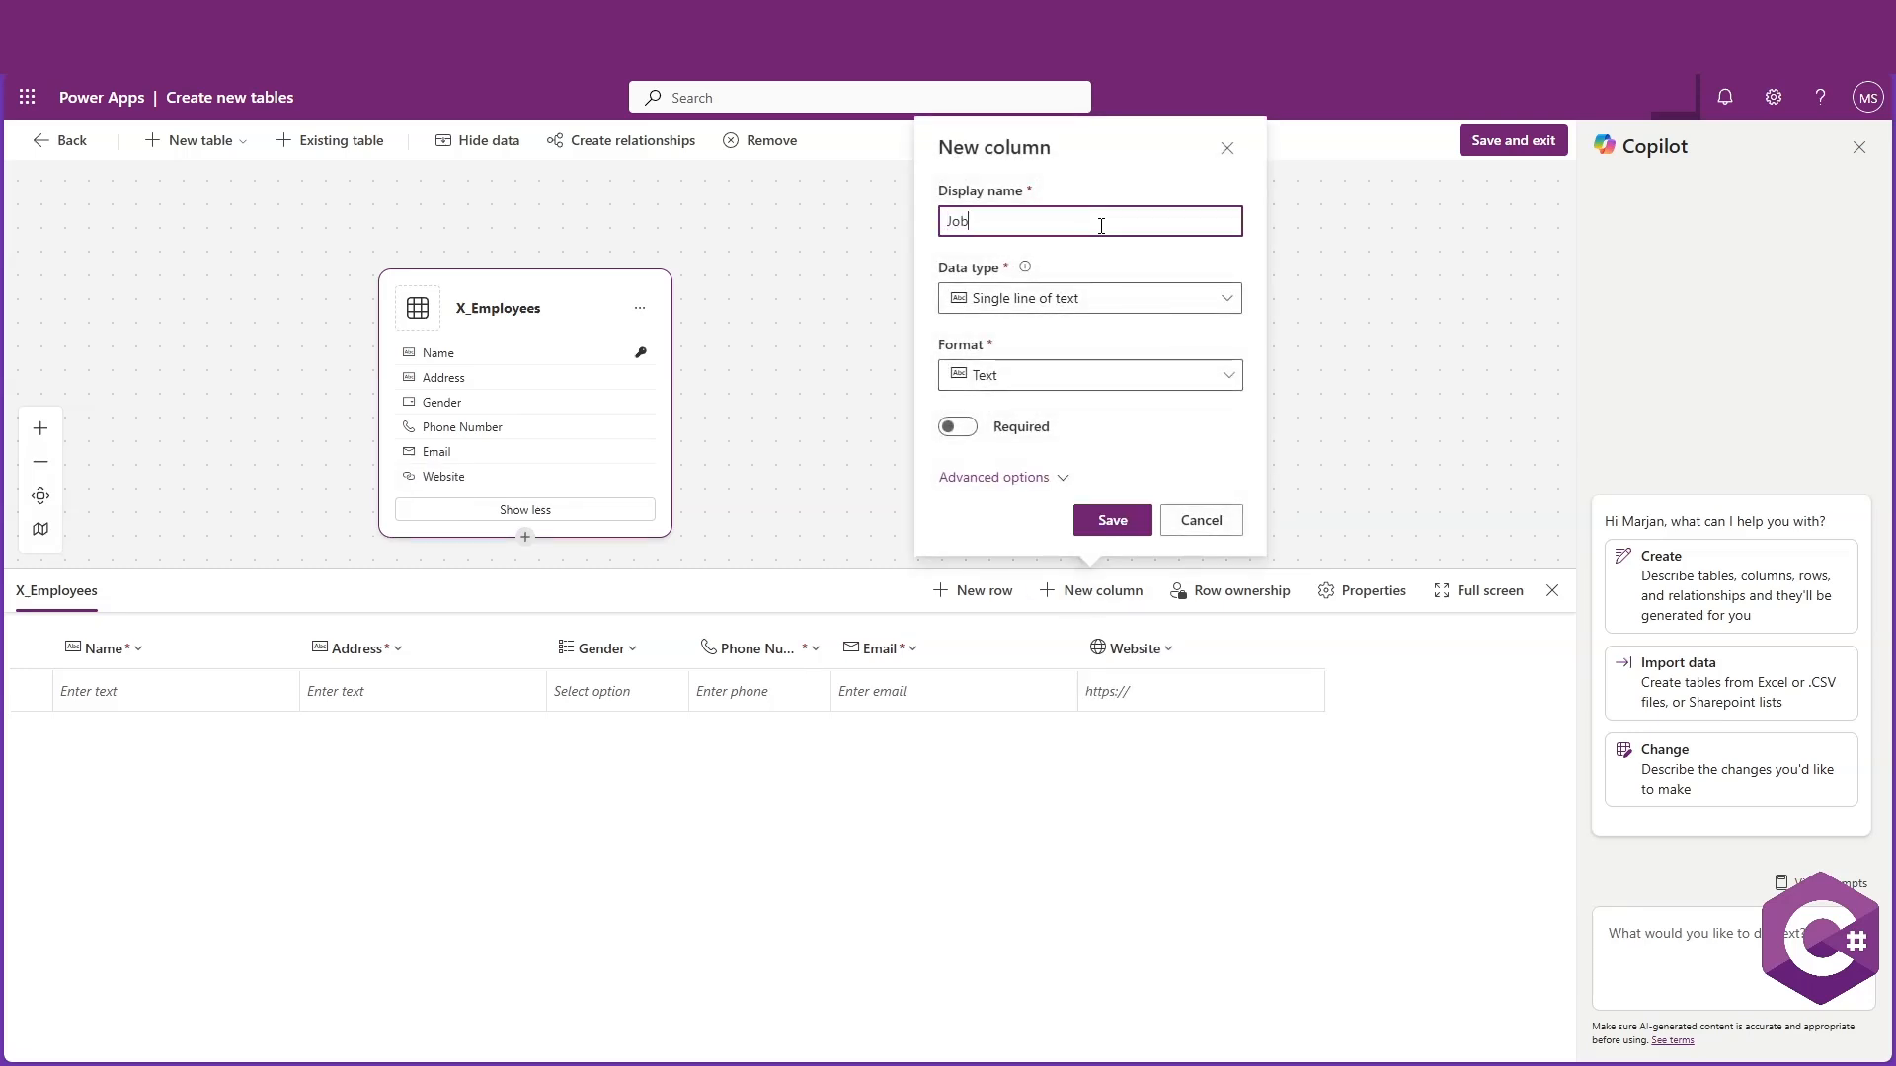
text(Tit)
key(BackSpace)
text(it)
click(957, 427)
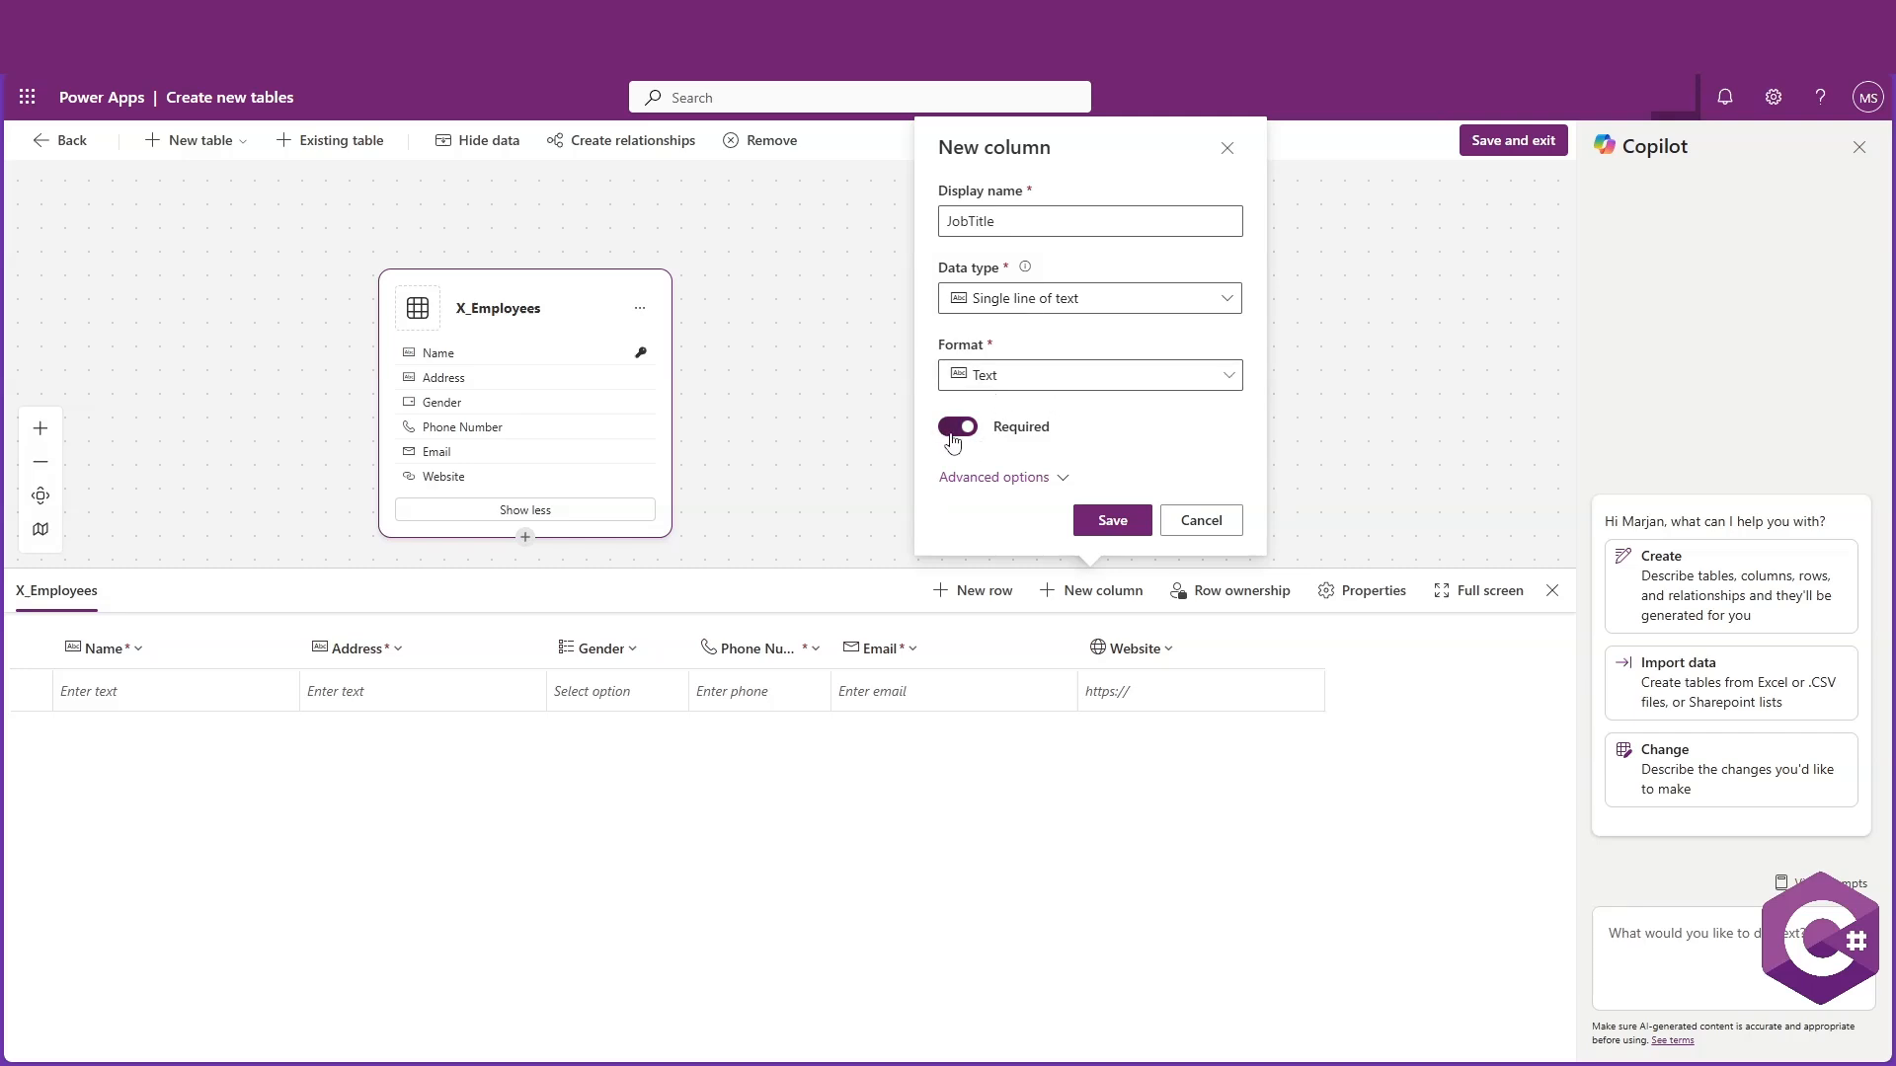
click(1112, 523)
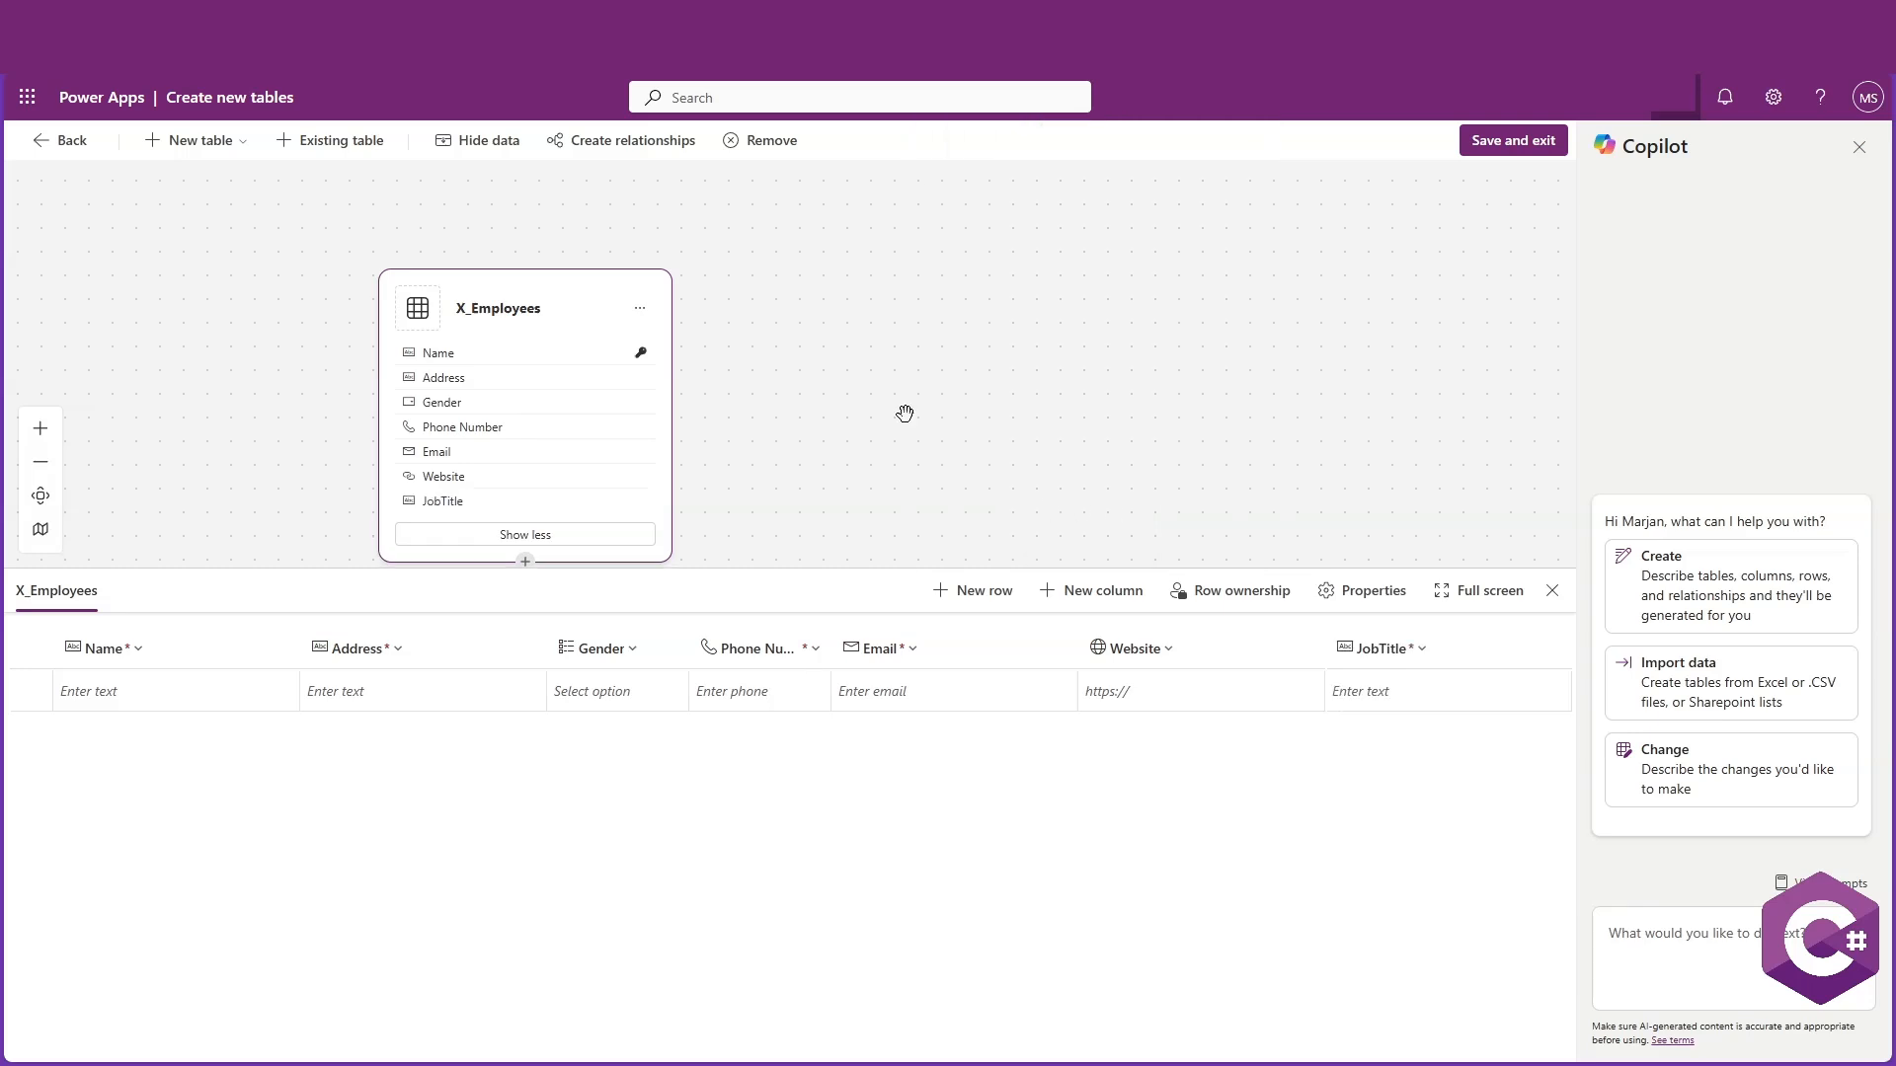
Add a required HireDate column of type Date and time with the Date only format
click(1101, 591)
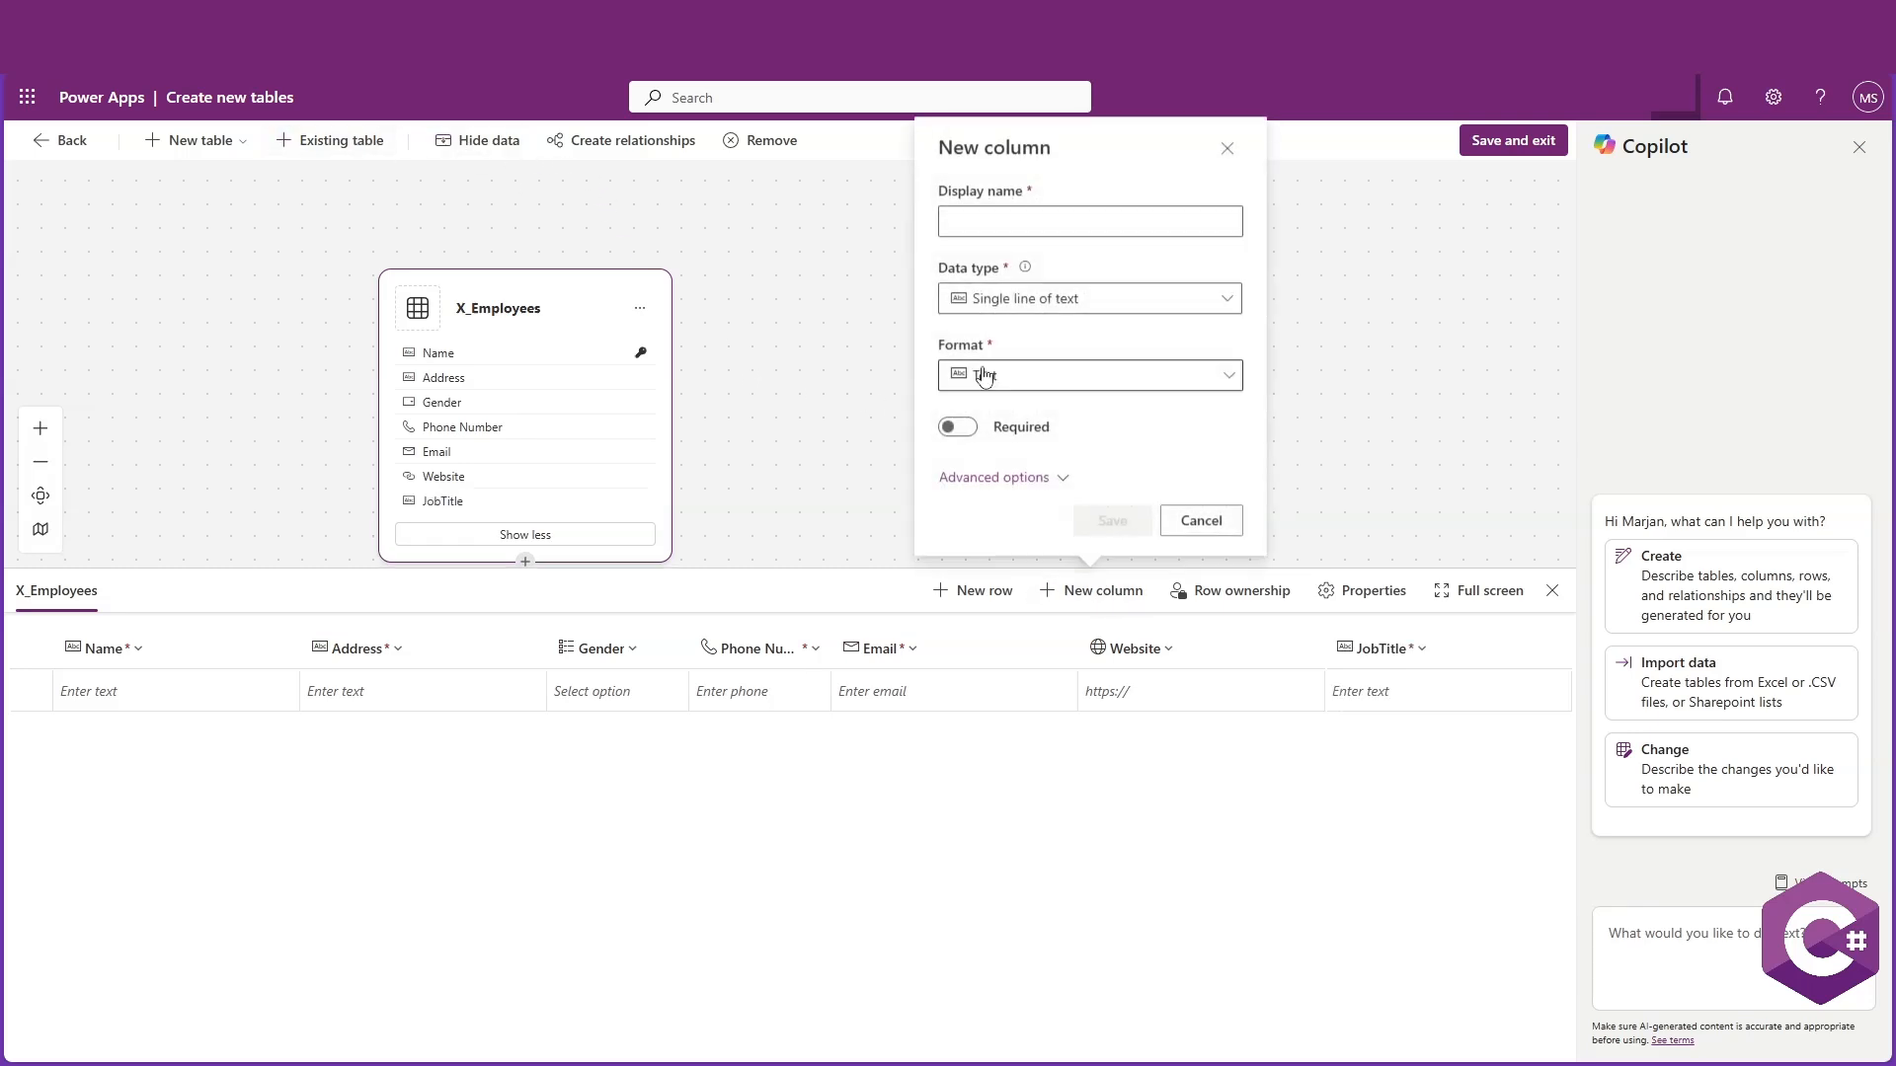
click(1008, 223)
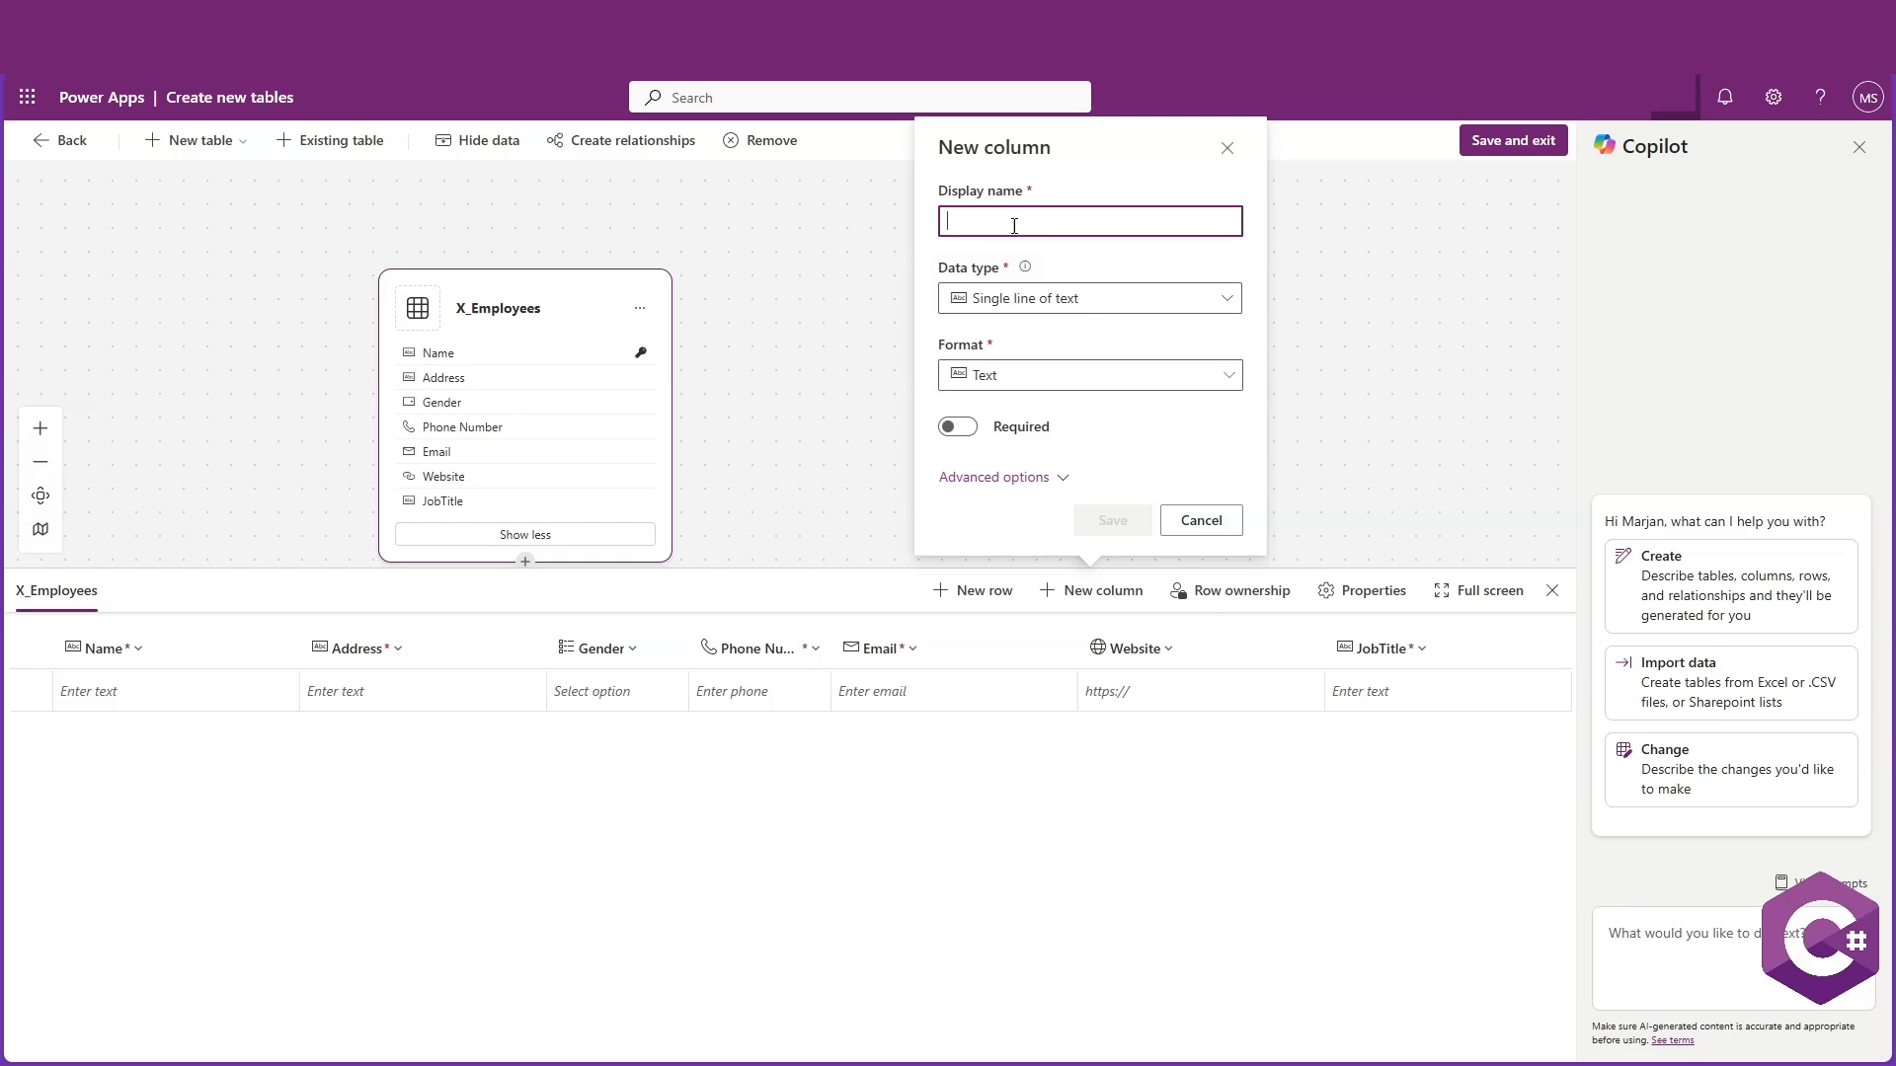
text(HireDate)
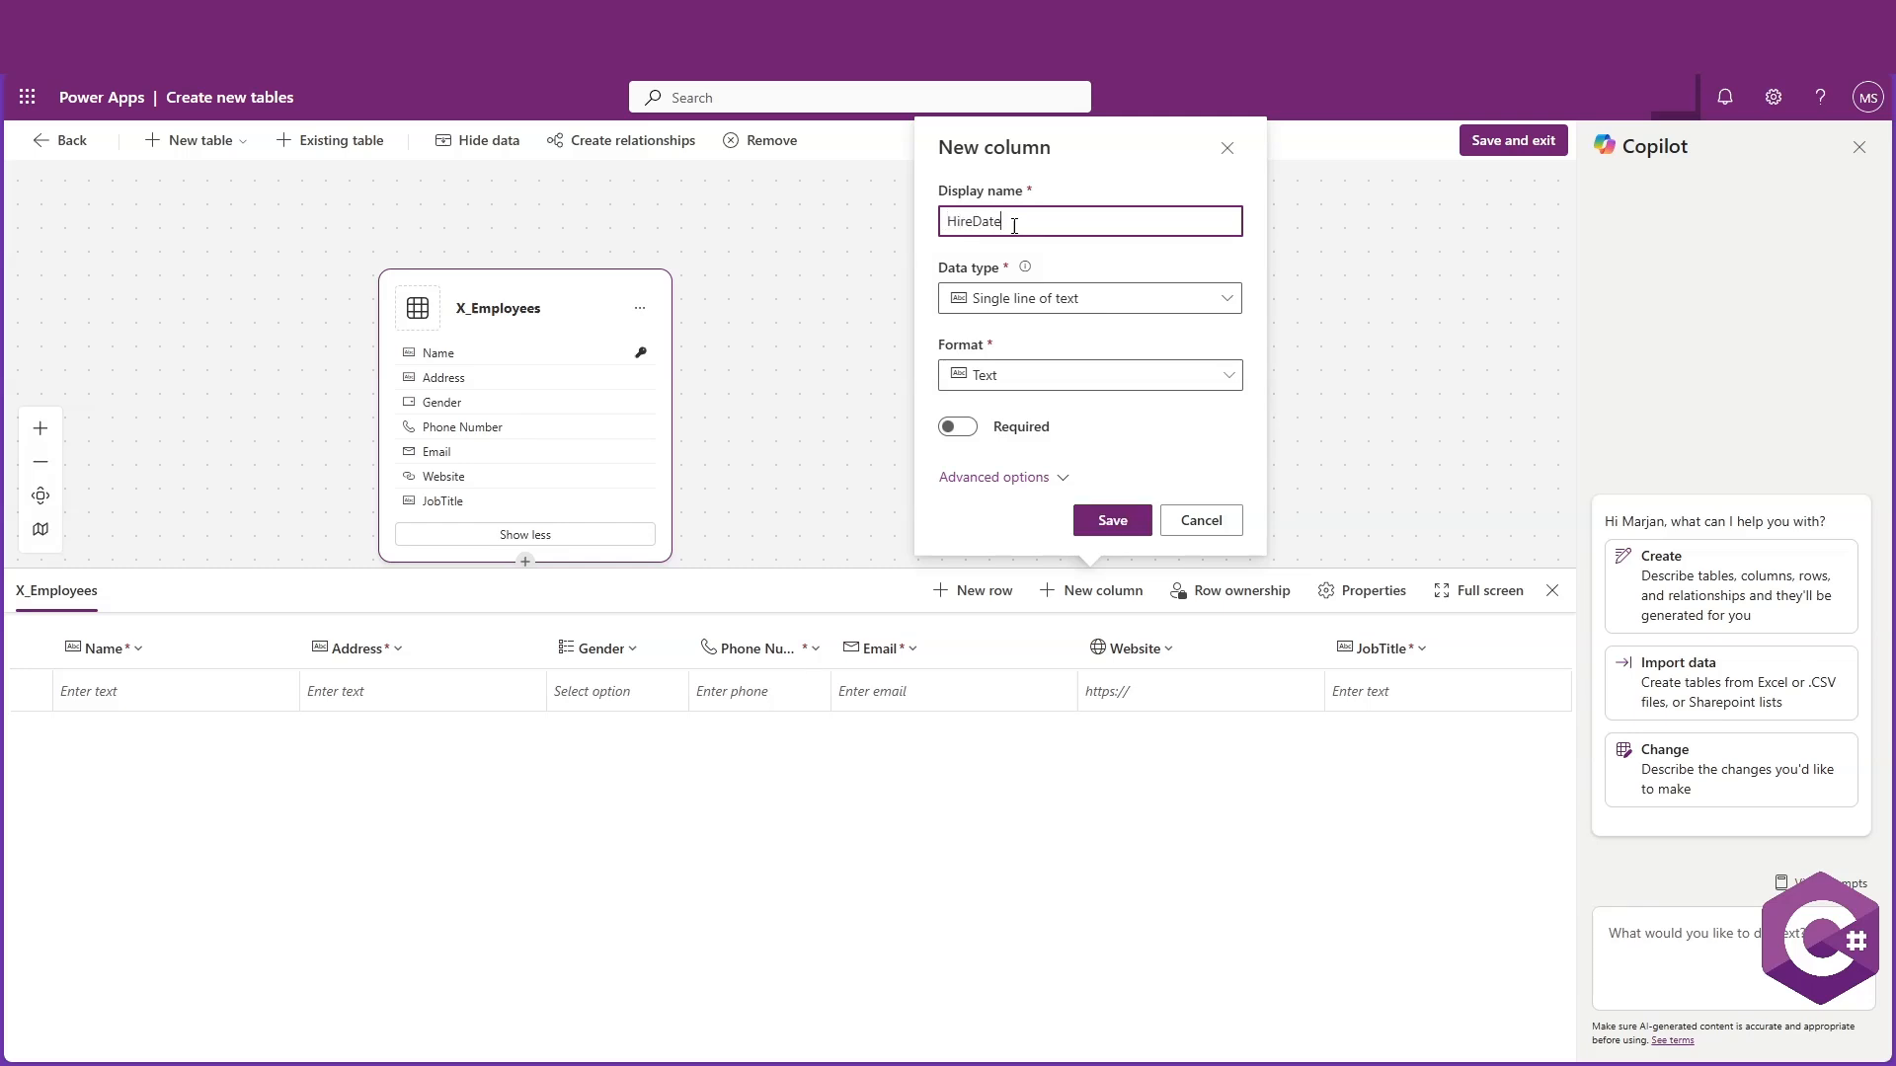
click(1079, 296)
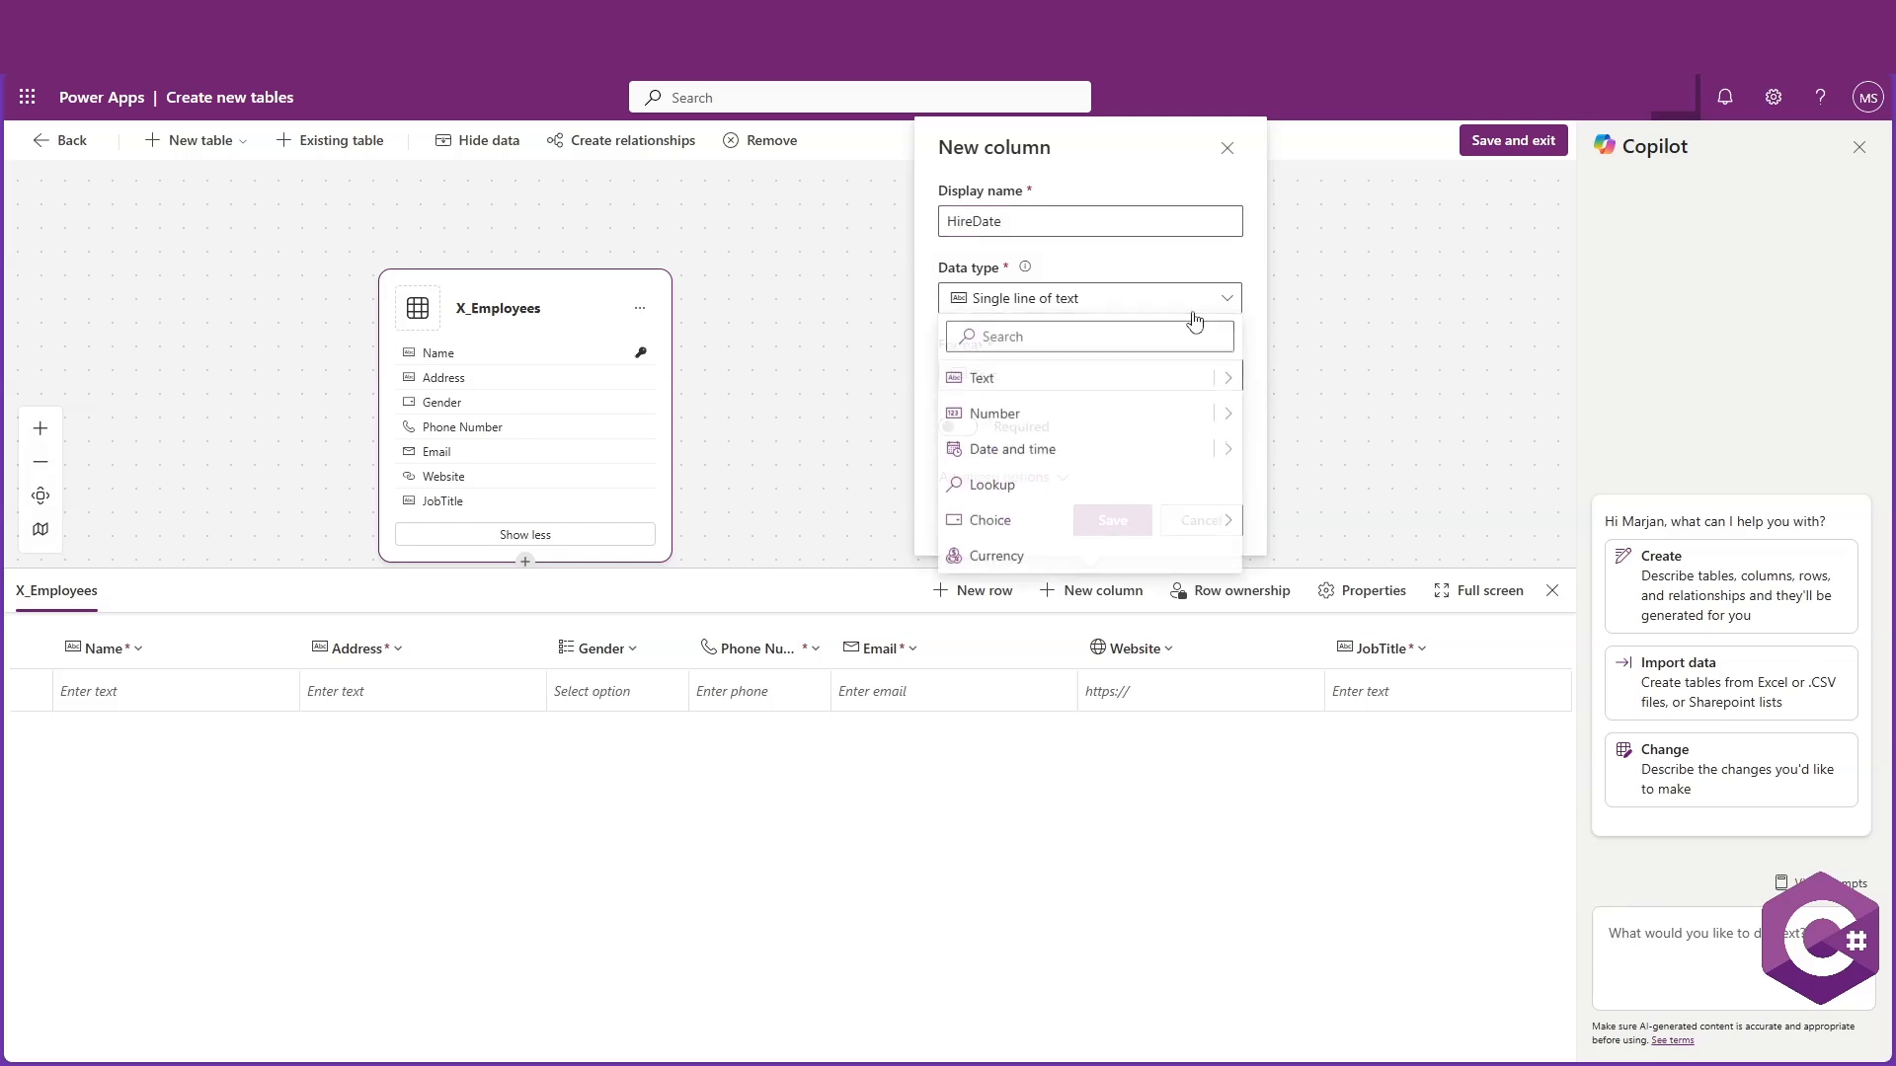
click(1222, 453)
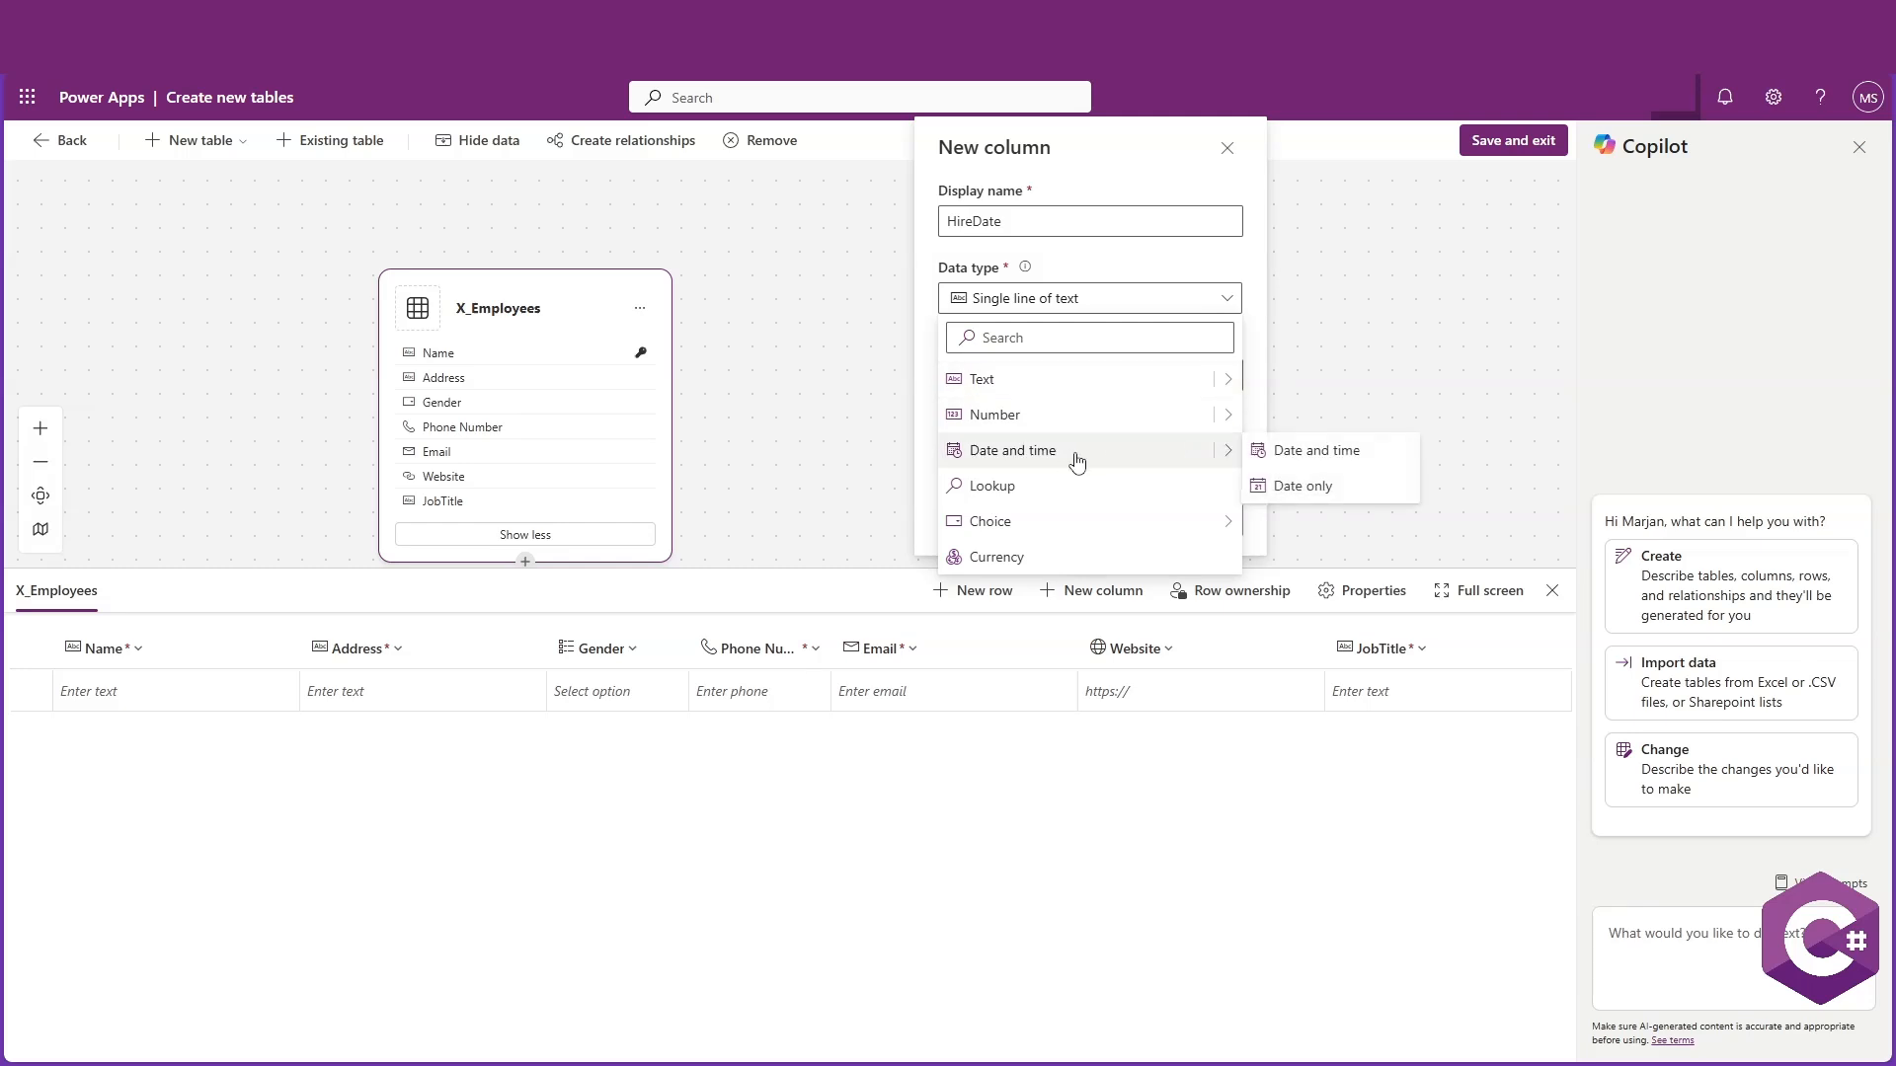
click(1302, 485)
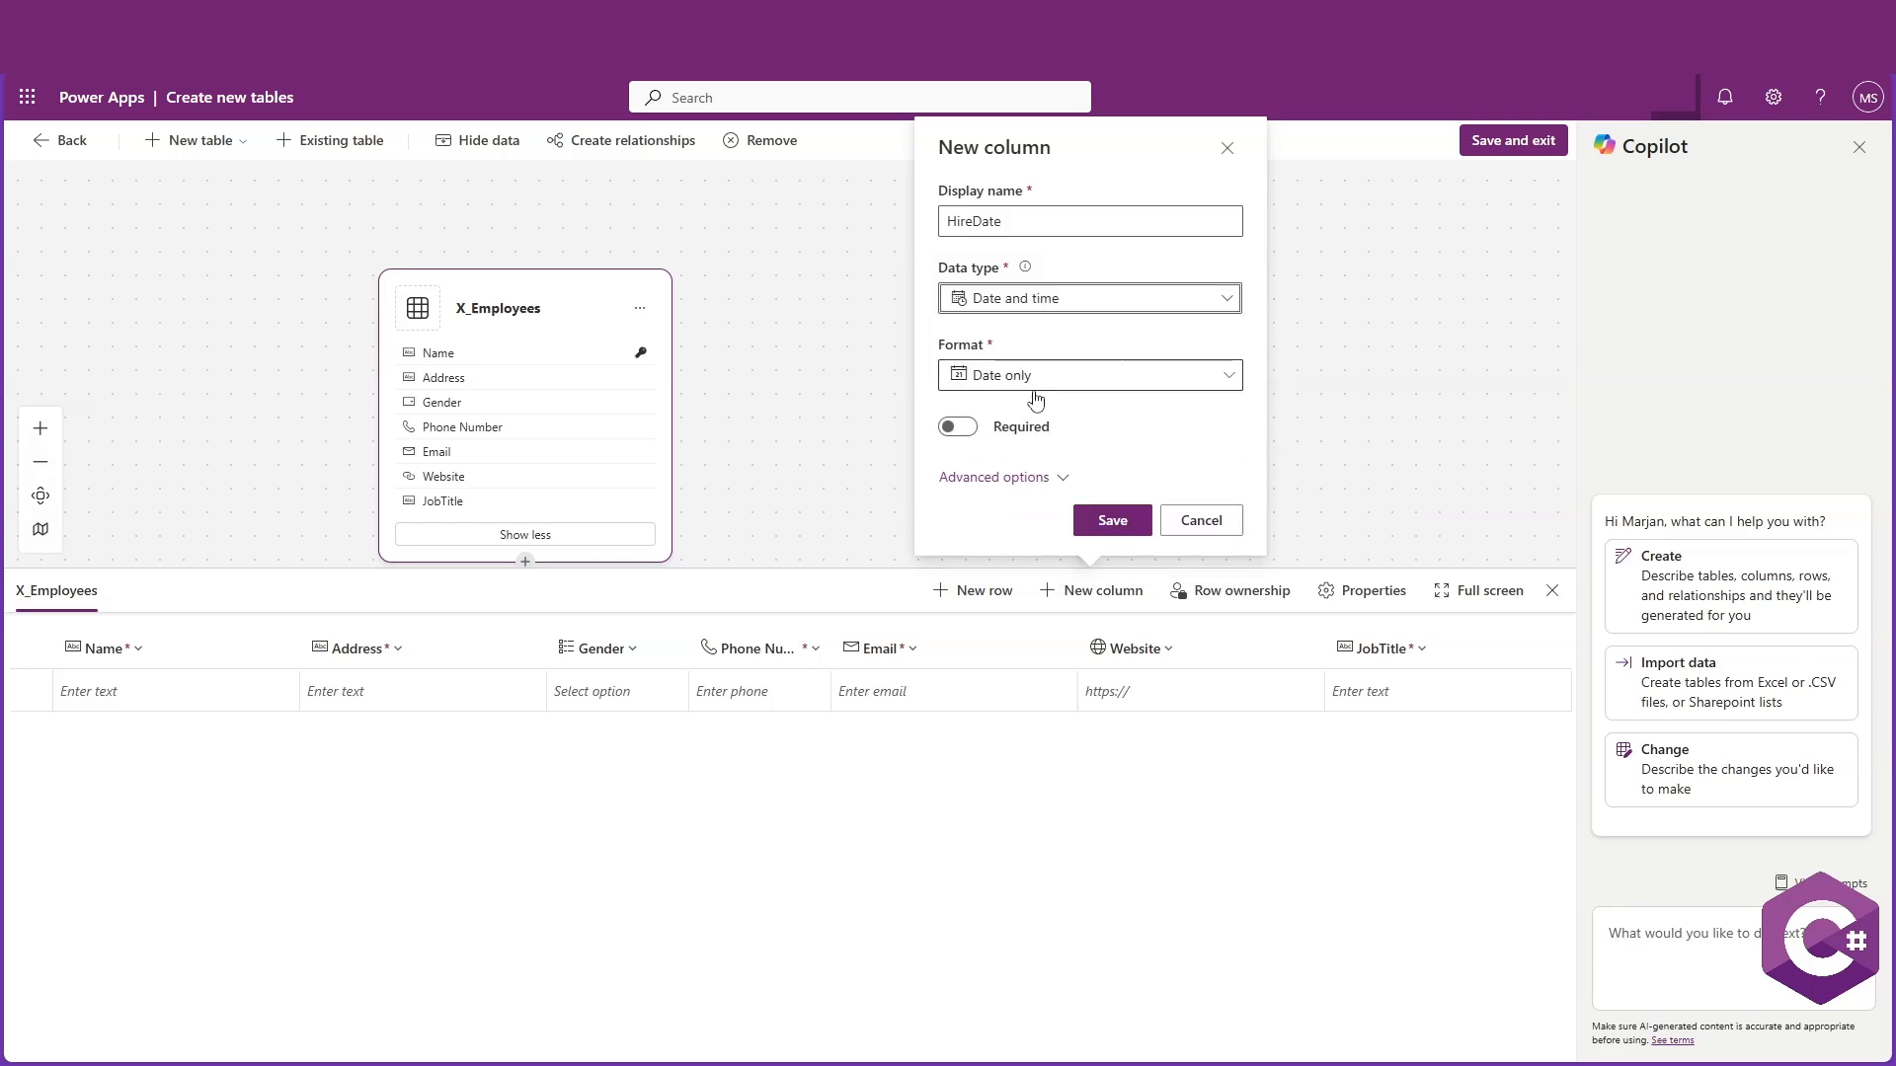
click(958, 427)
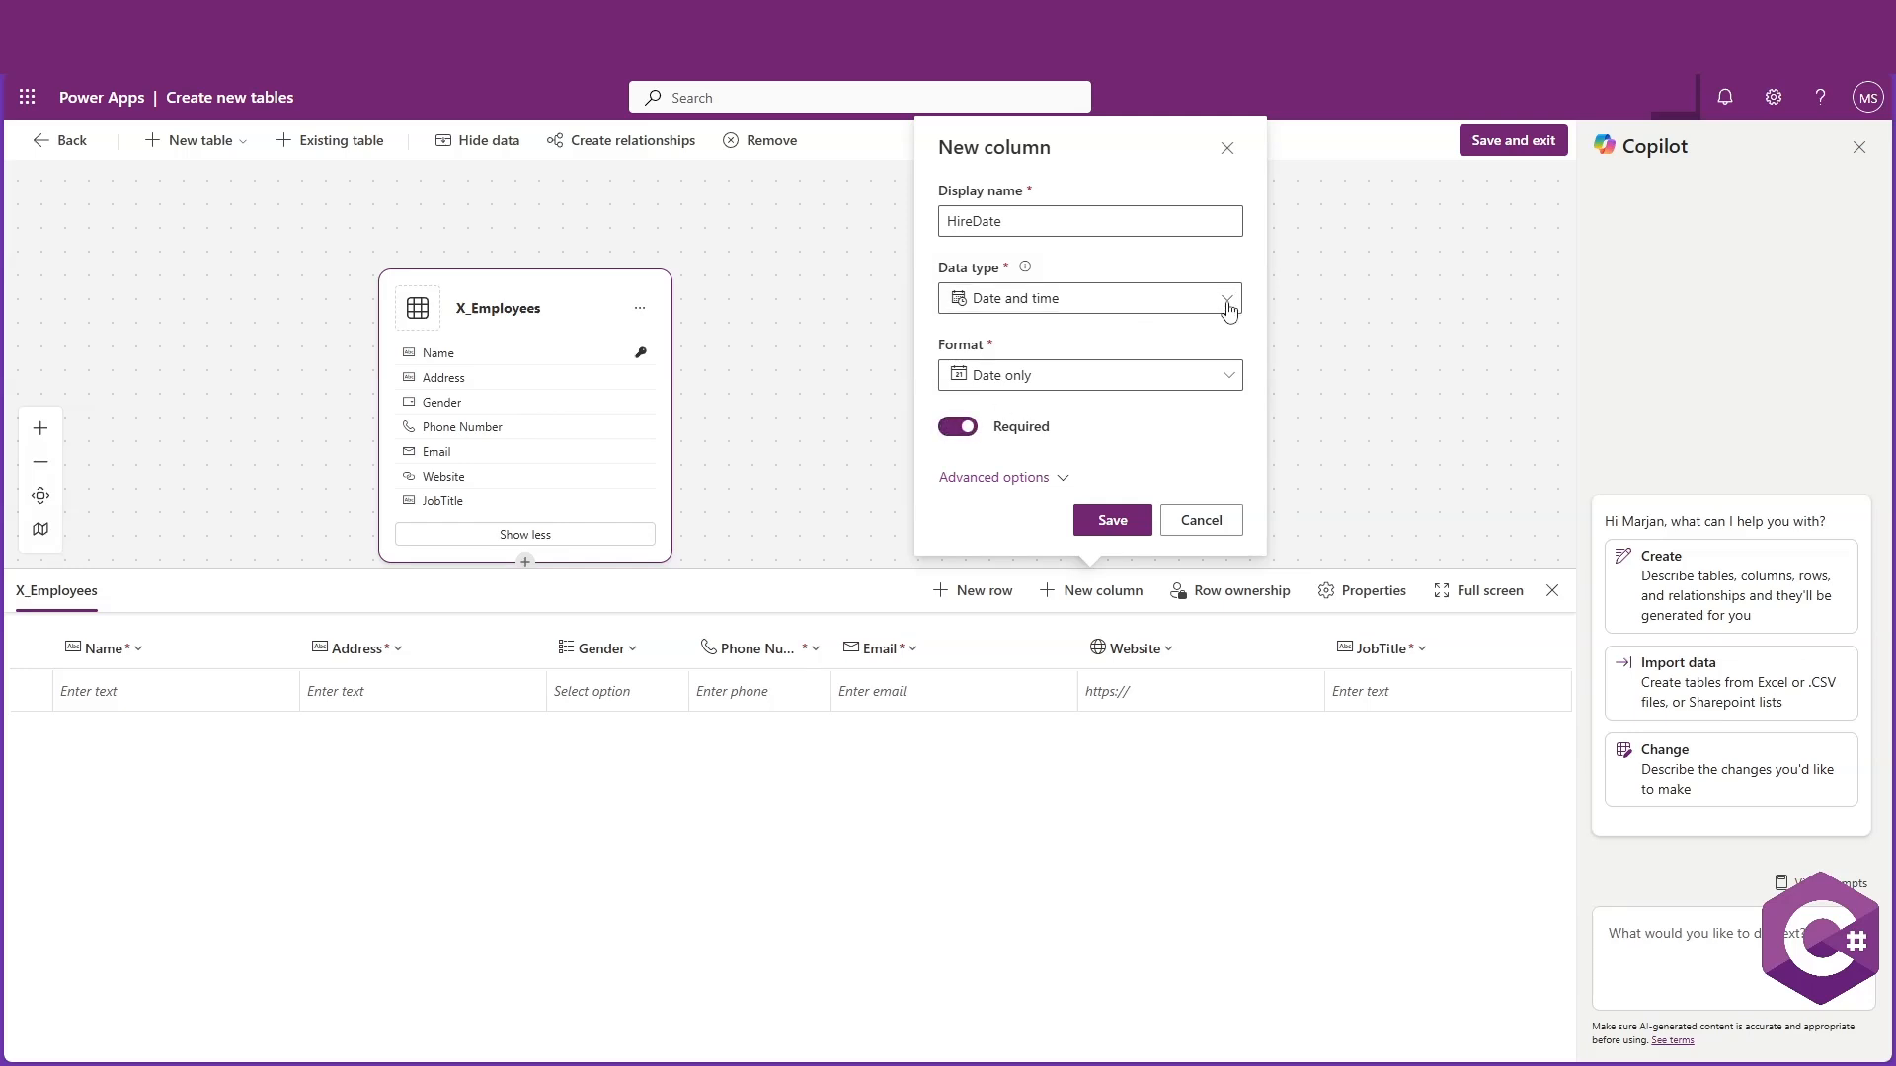
click(1111, 521)
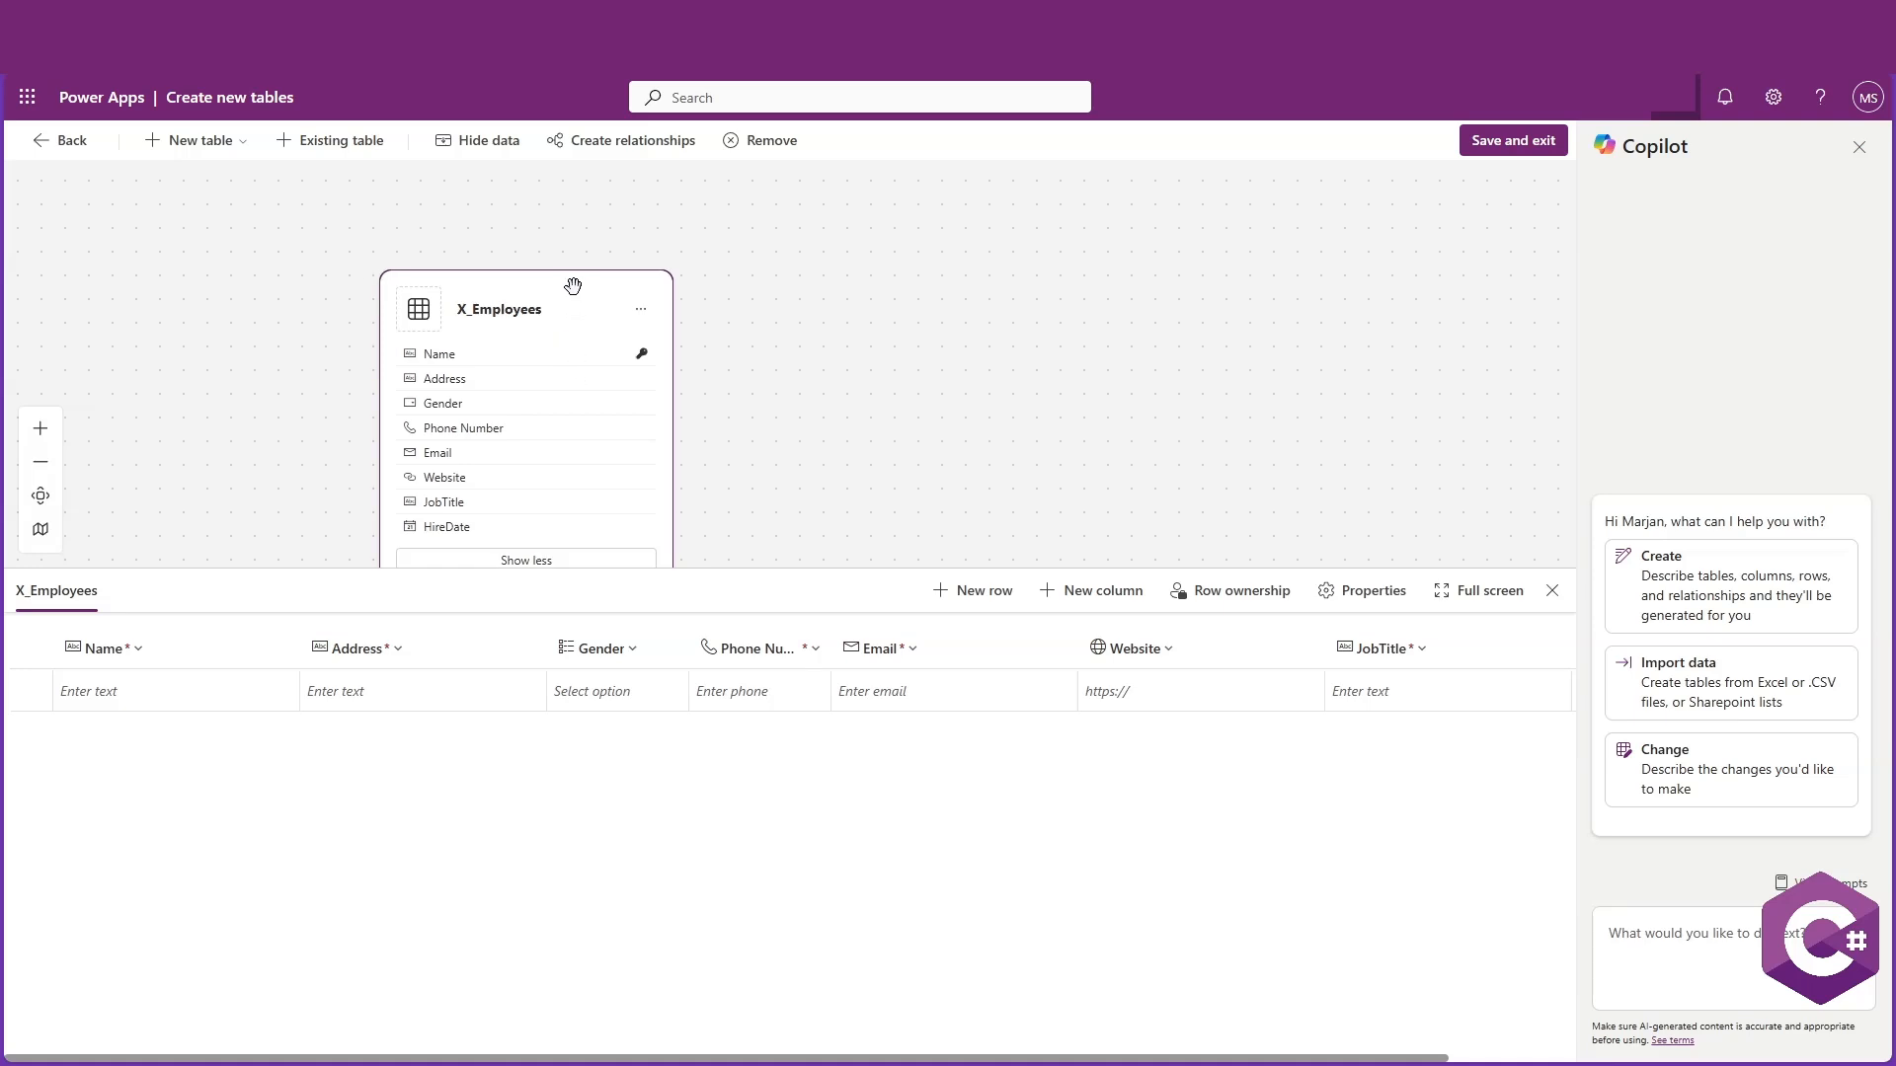
Save the X_Employees table and exit the table designer
drag(573, 286, 825, 216)
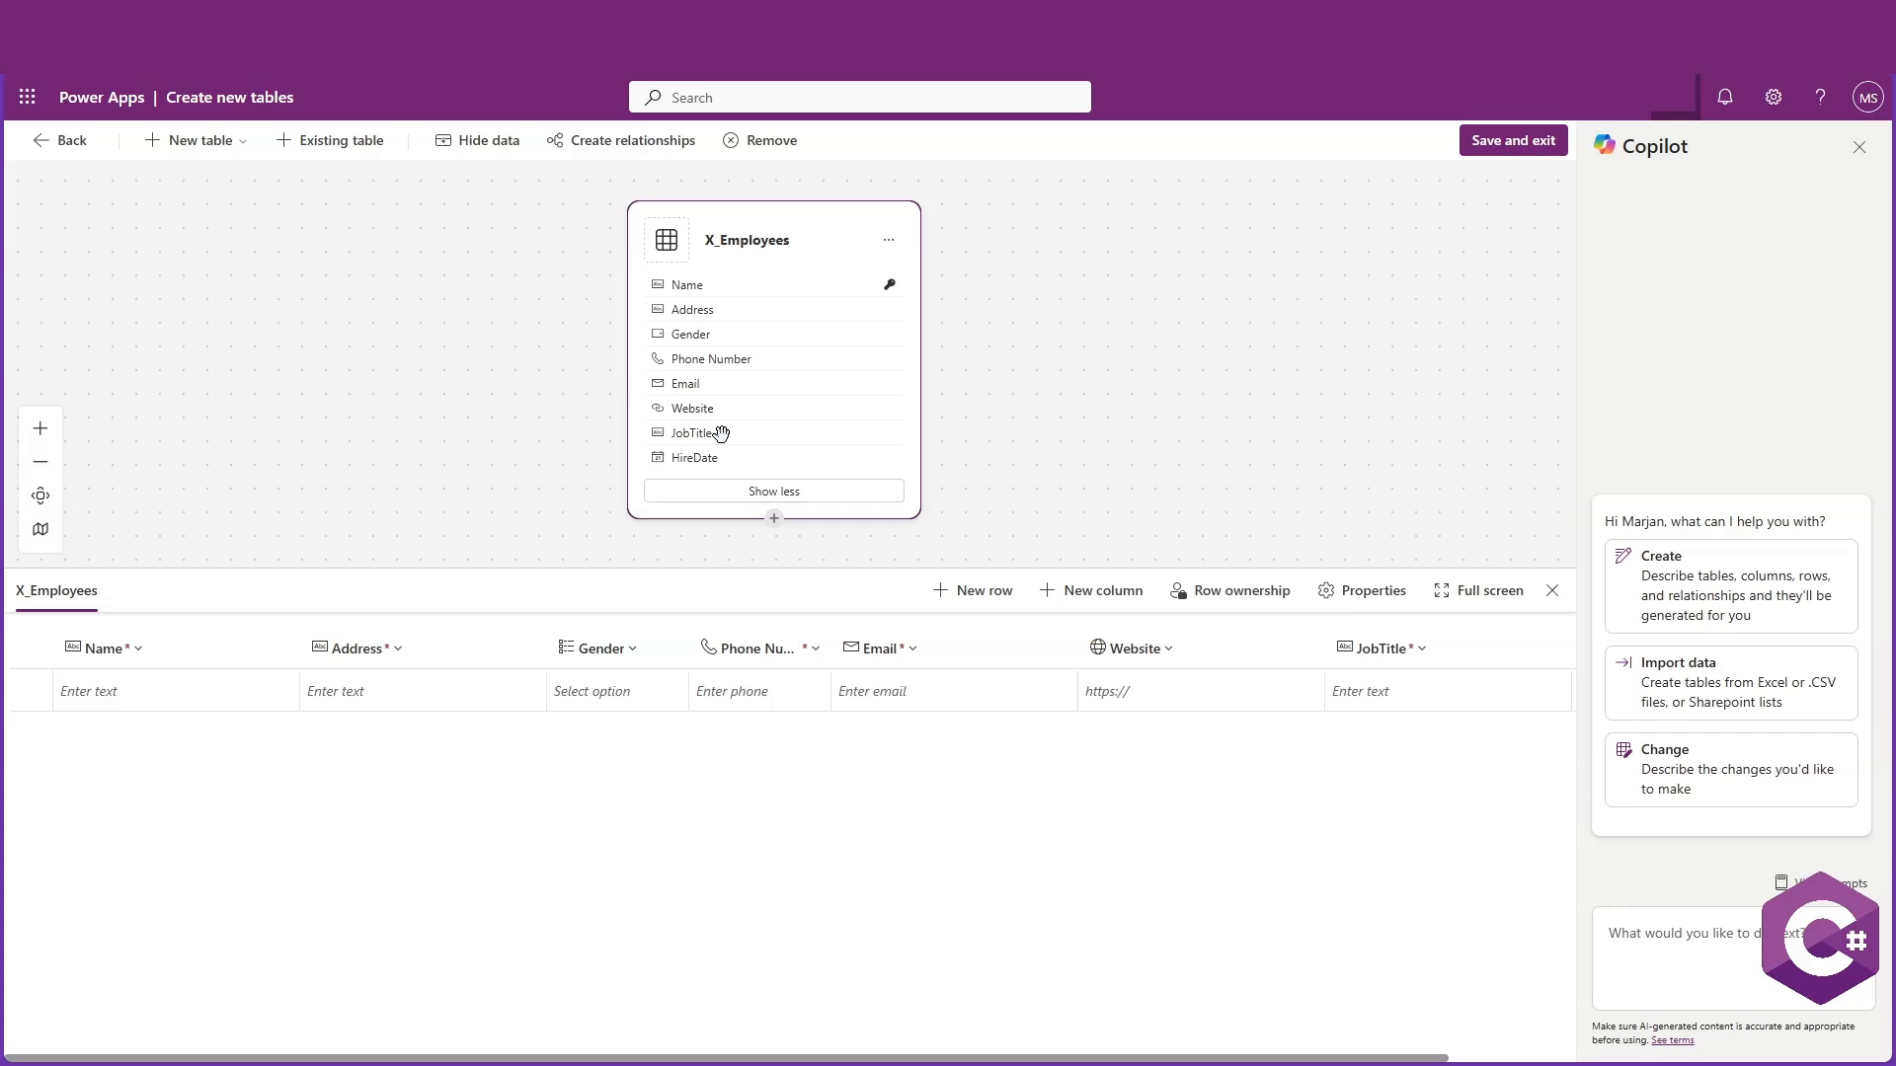
click(1512, 143)
click(987, 645)
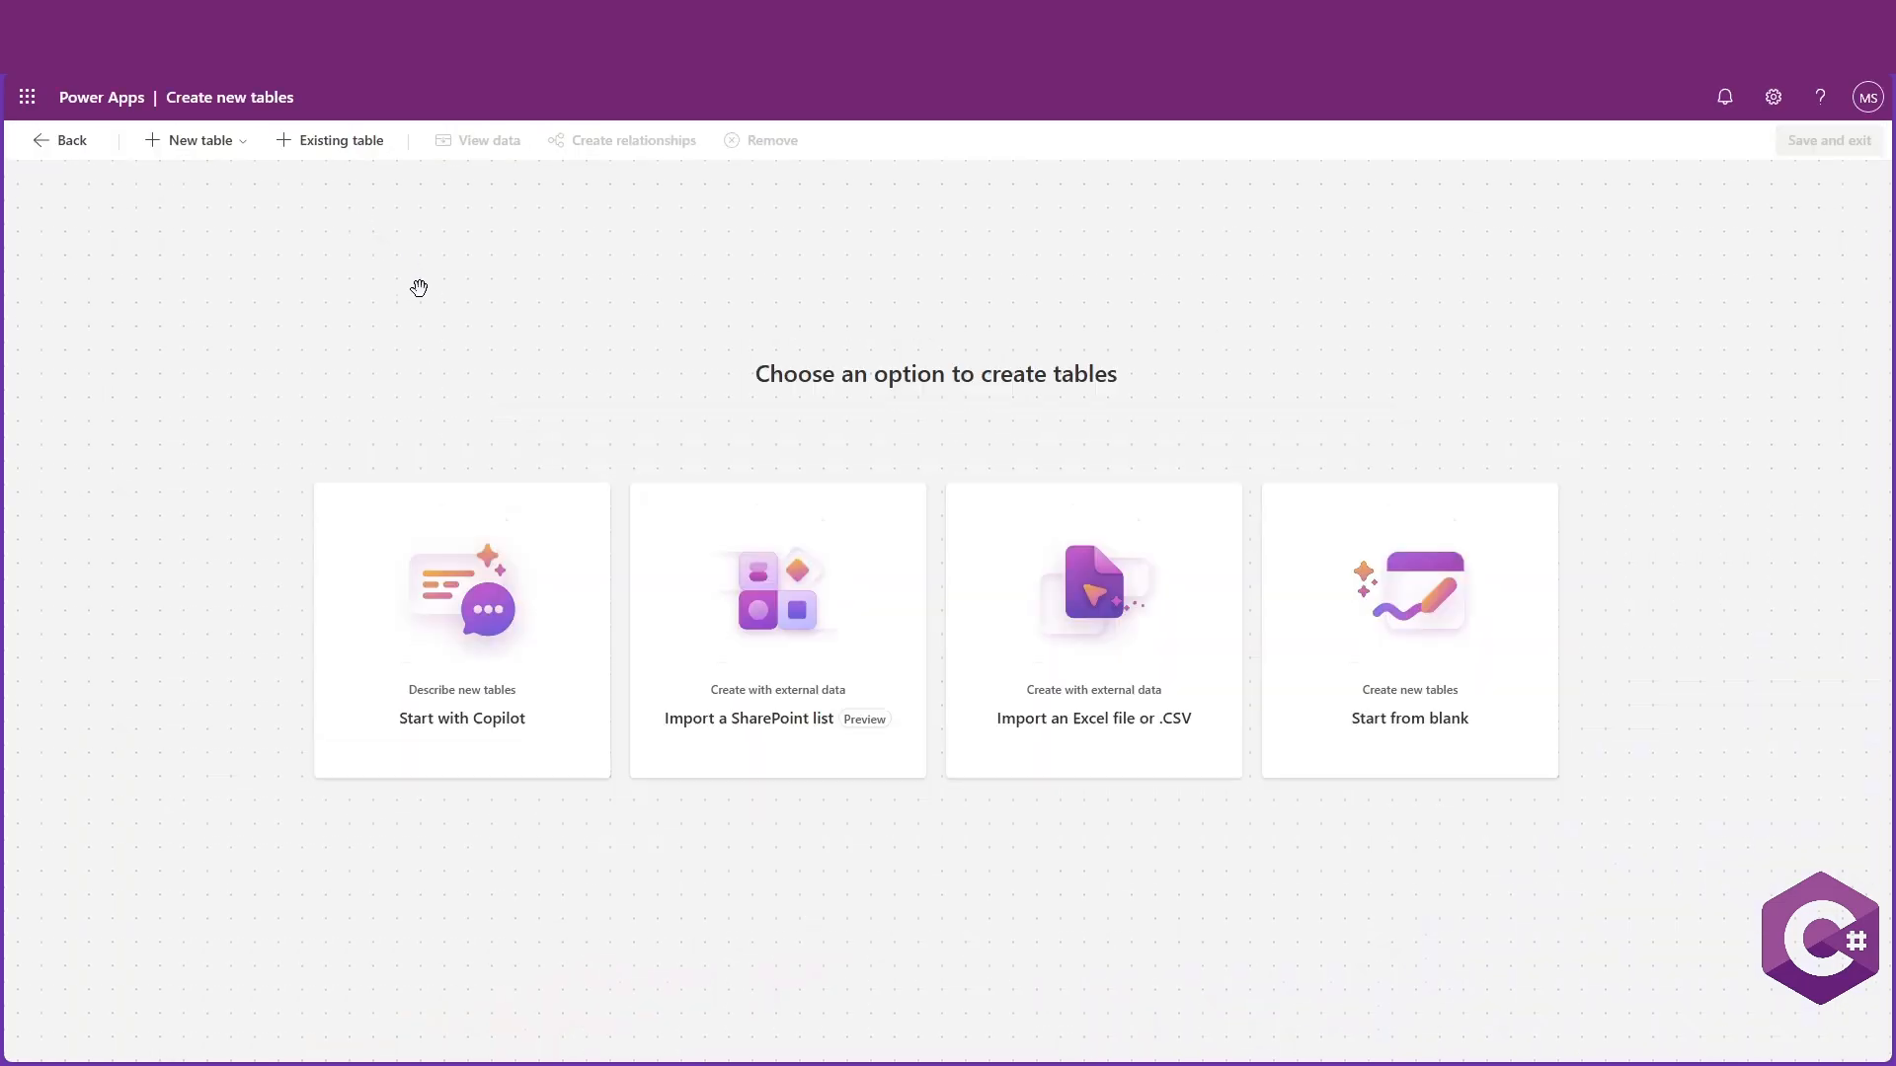
Go back to the solution and open the X_Employees table from its Tables list
click(44, 141)
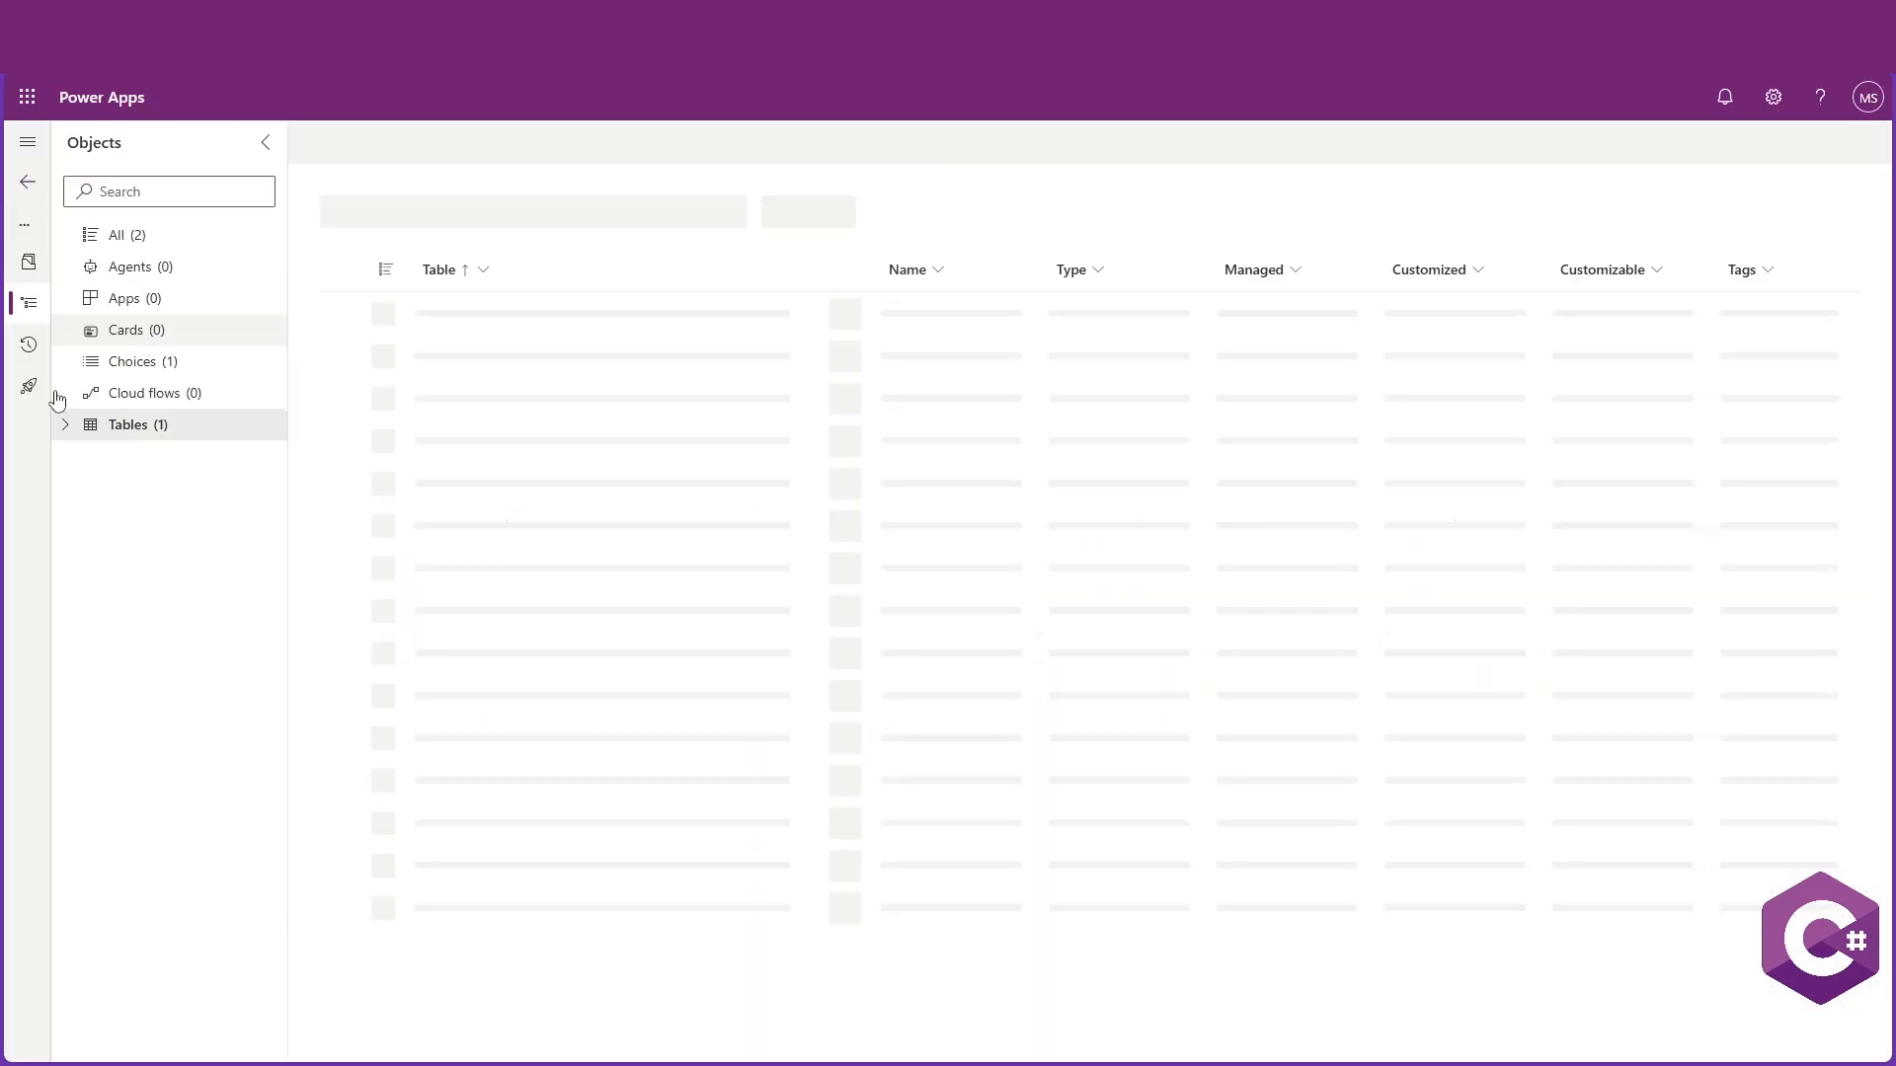
click(91, 425)
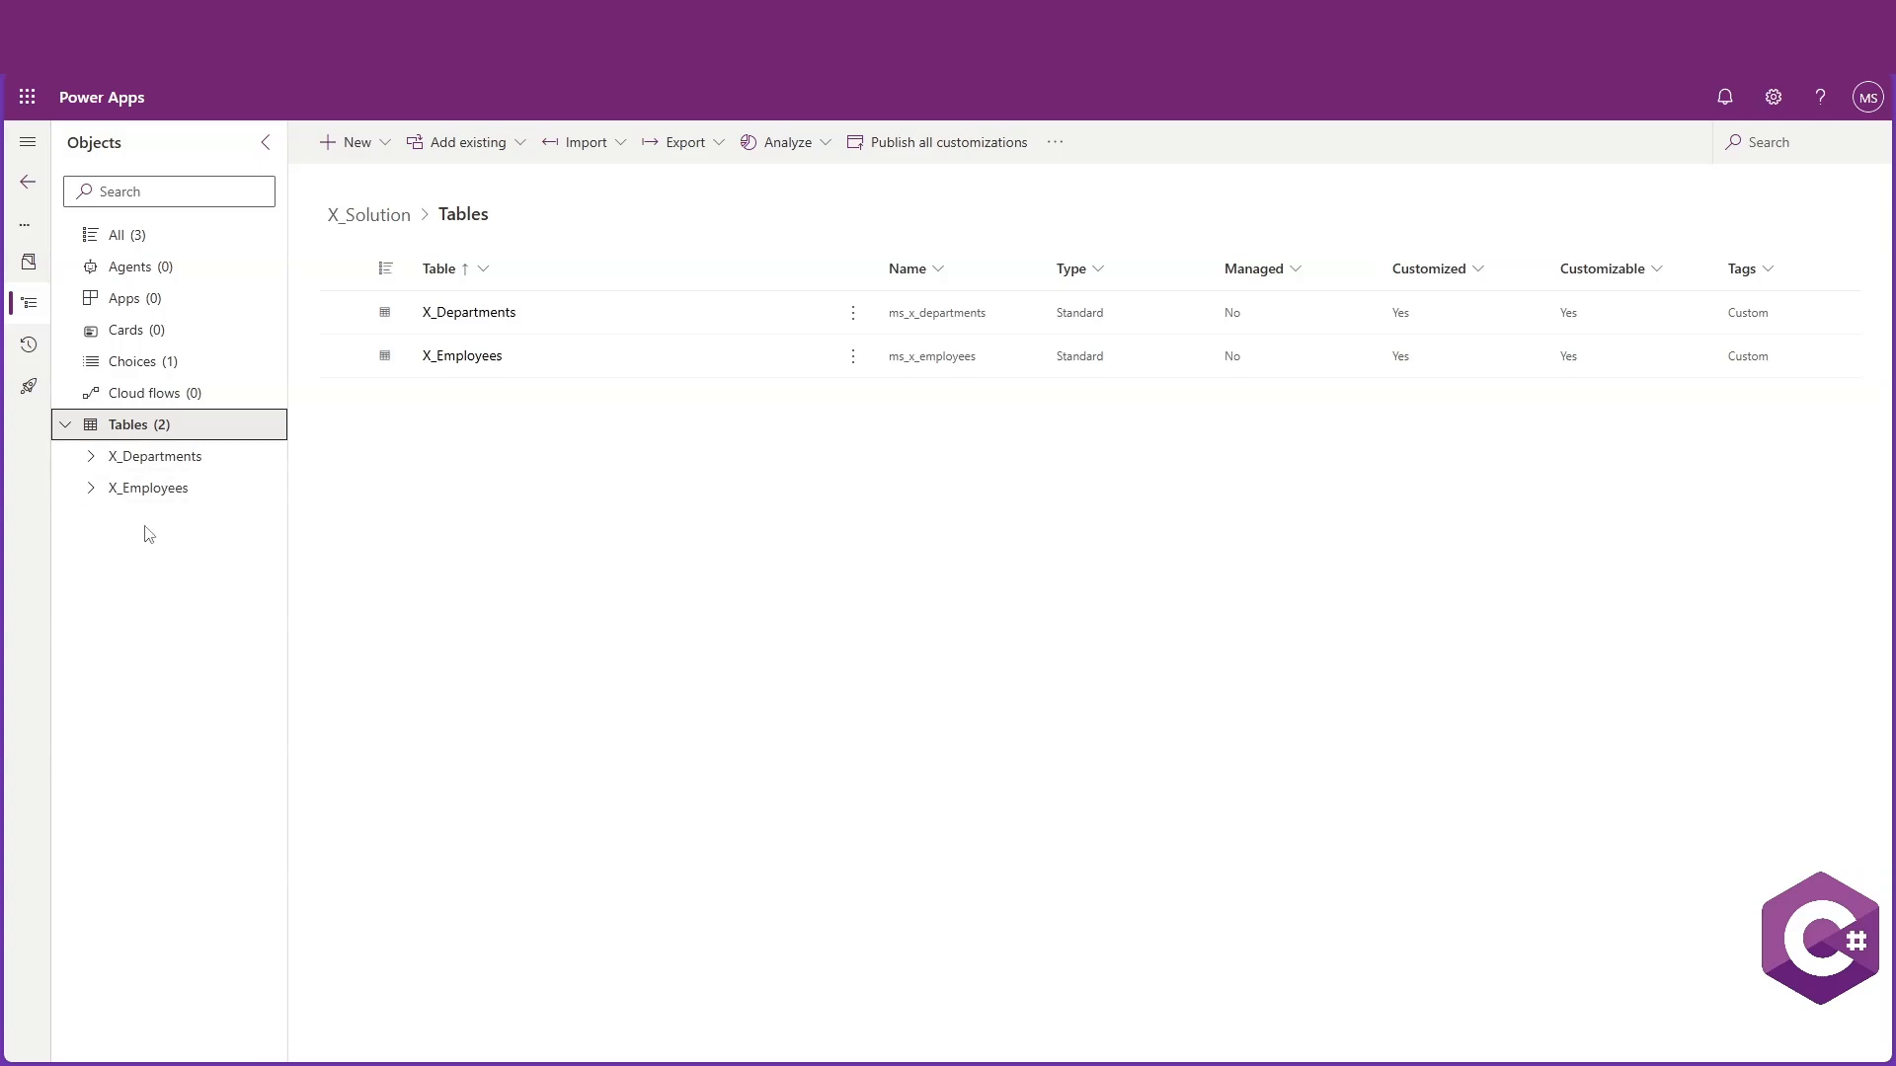
click(150, 493)
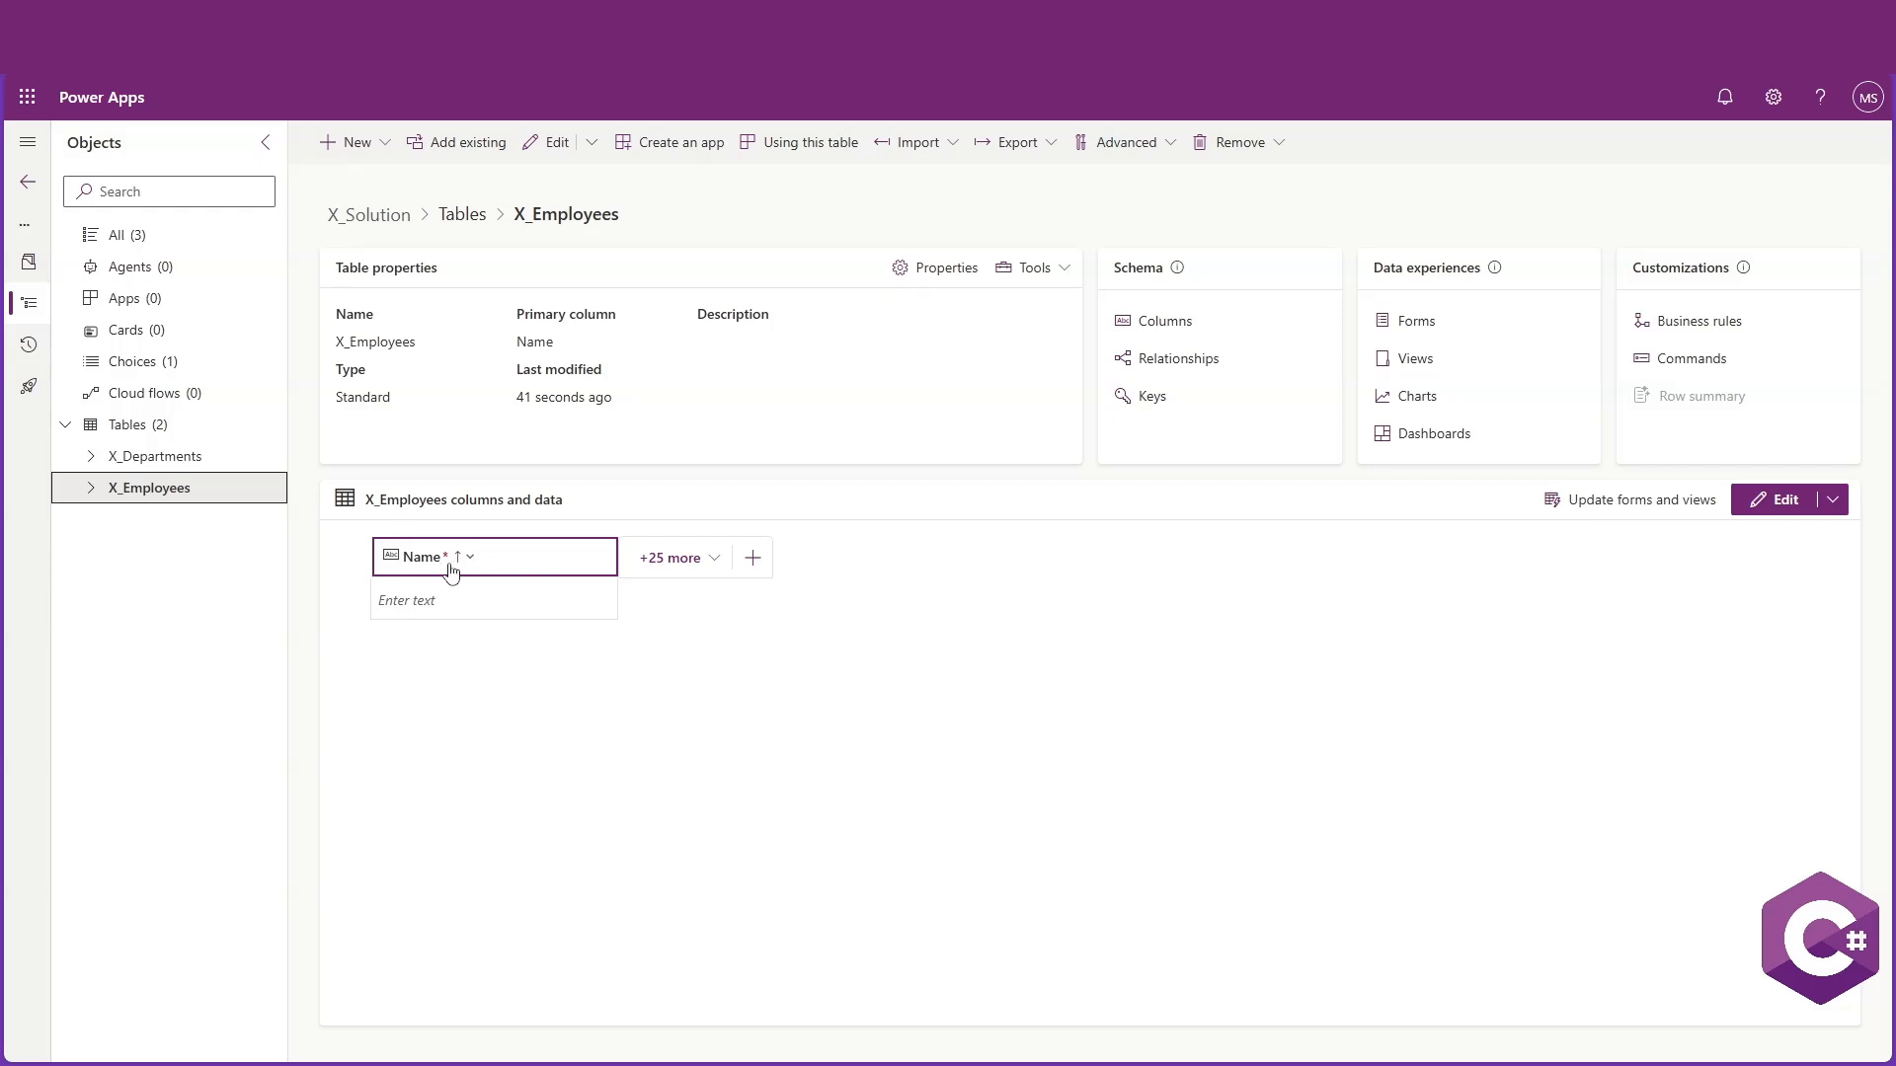
Show the Address, Email, Gender, HireDate, JobTitle, Phone Number and Website columns in the table's columns and data view
click(675, 559)
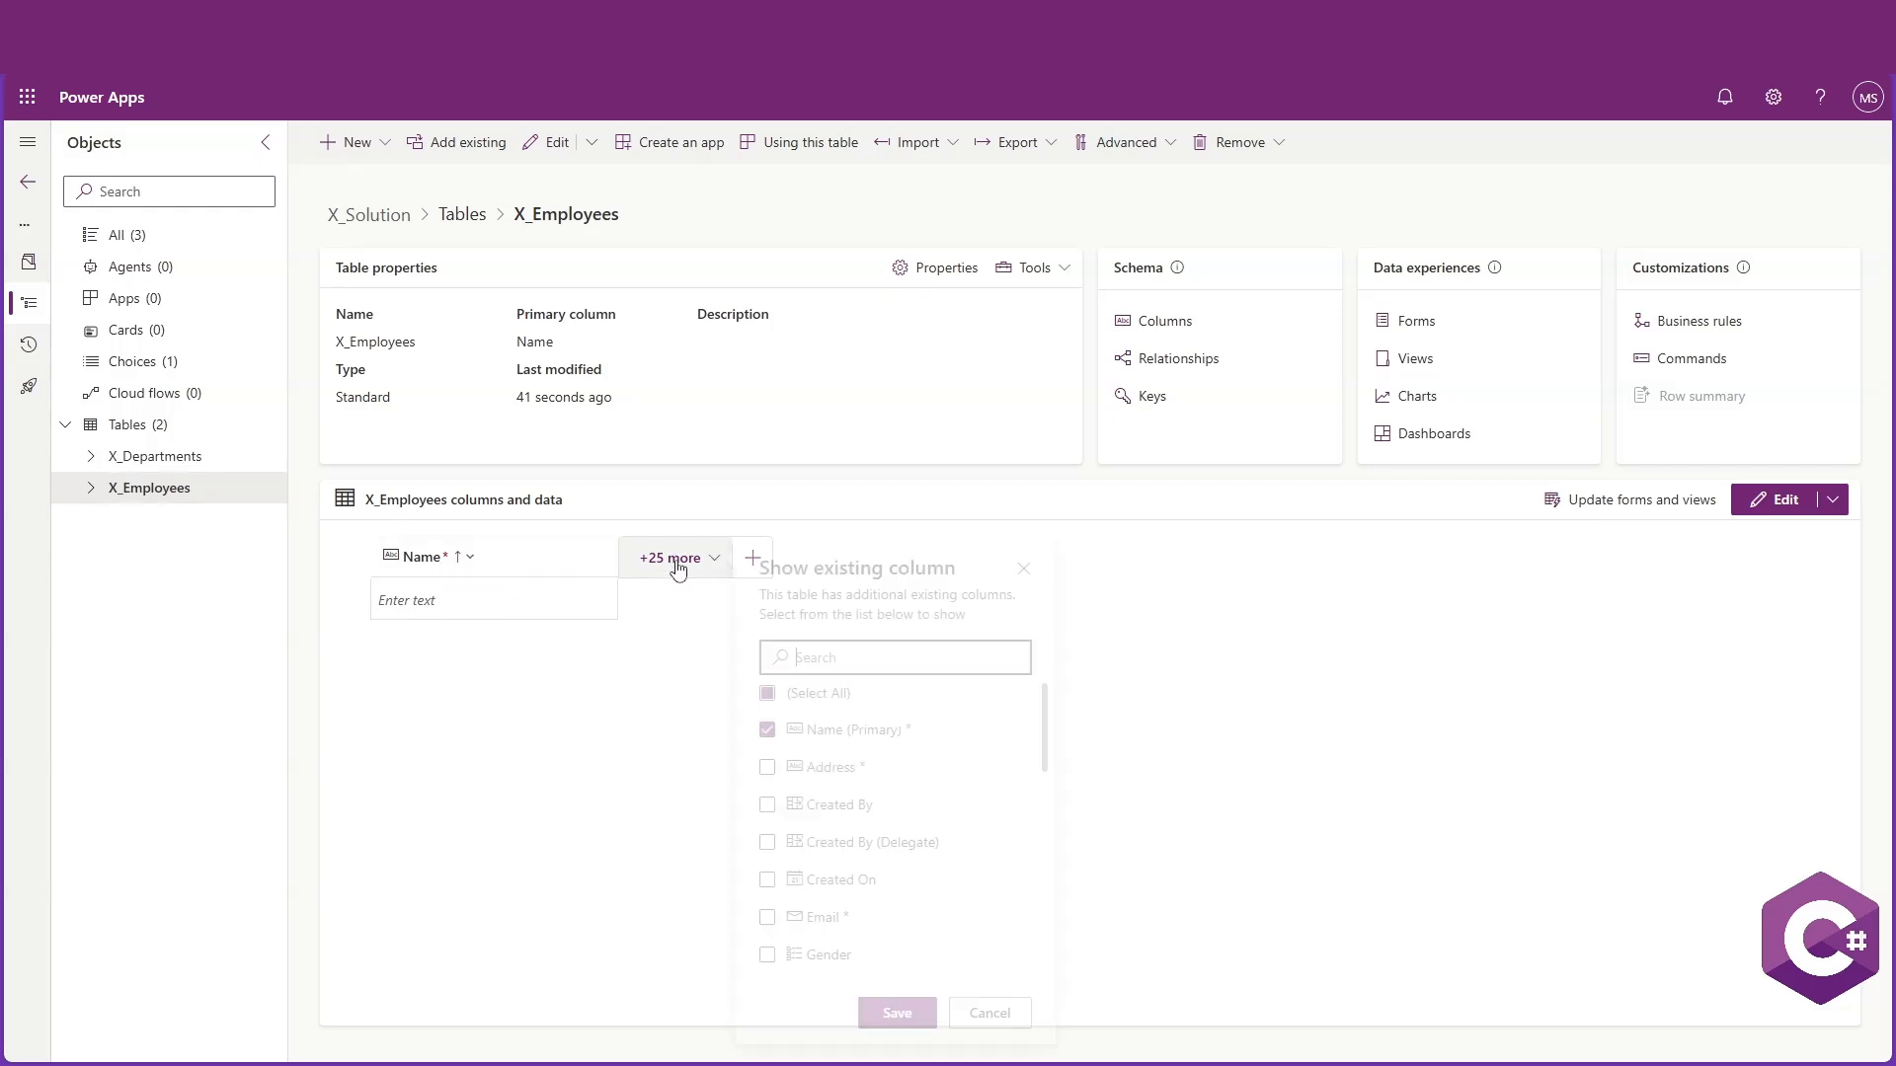
click(803, 766)
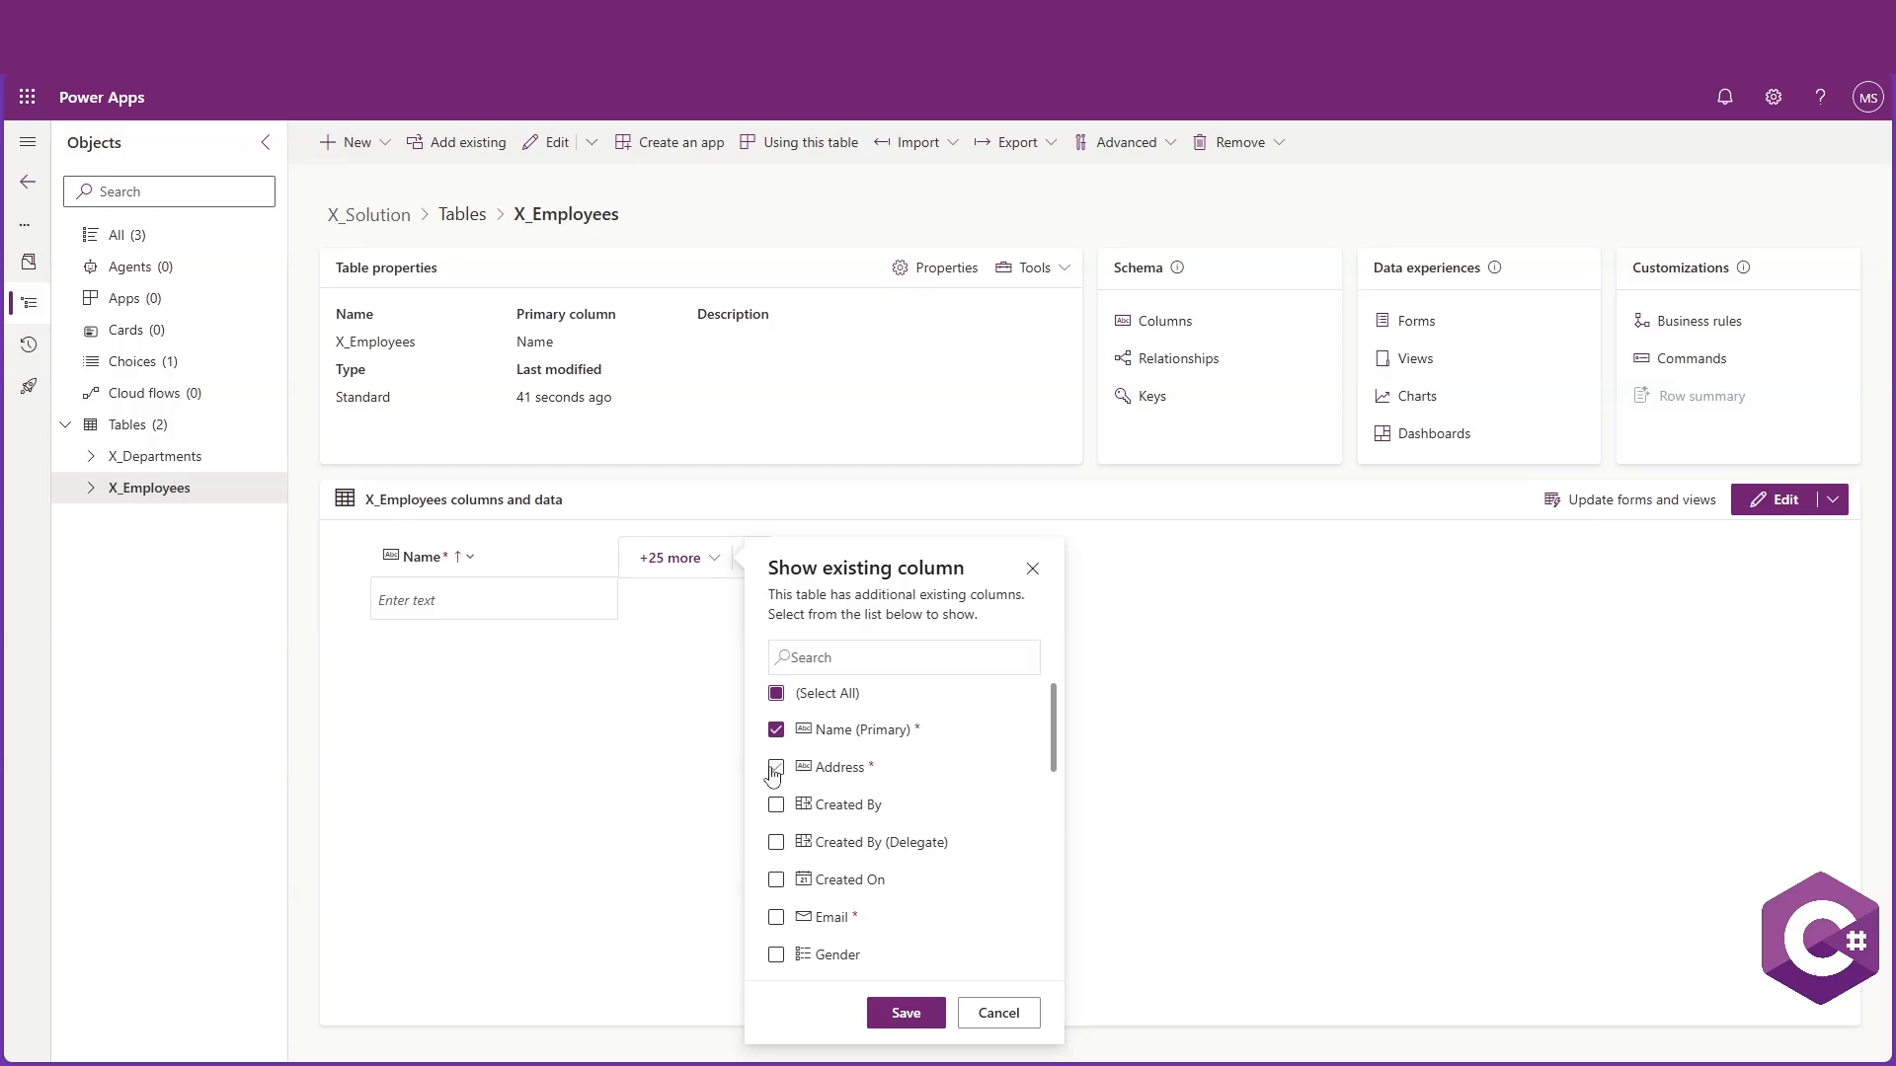
click(776, 917)
click(776, 955)
scroll(885, 724, down, 3)
scroll(845, 828, up, 1)
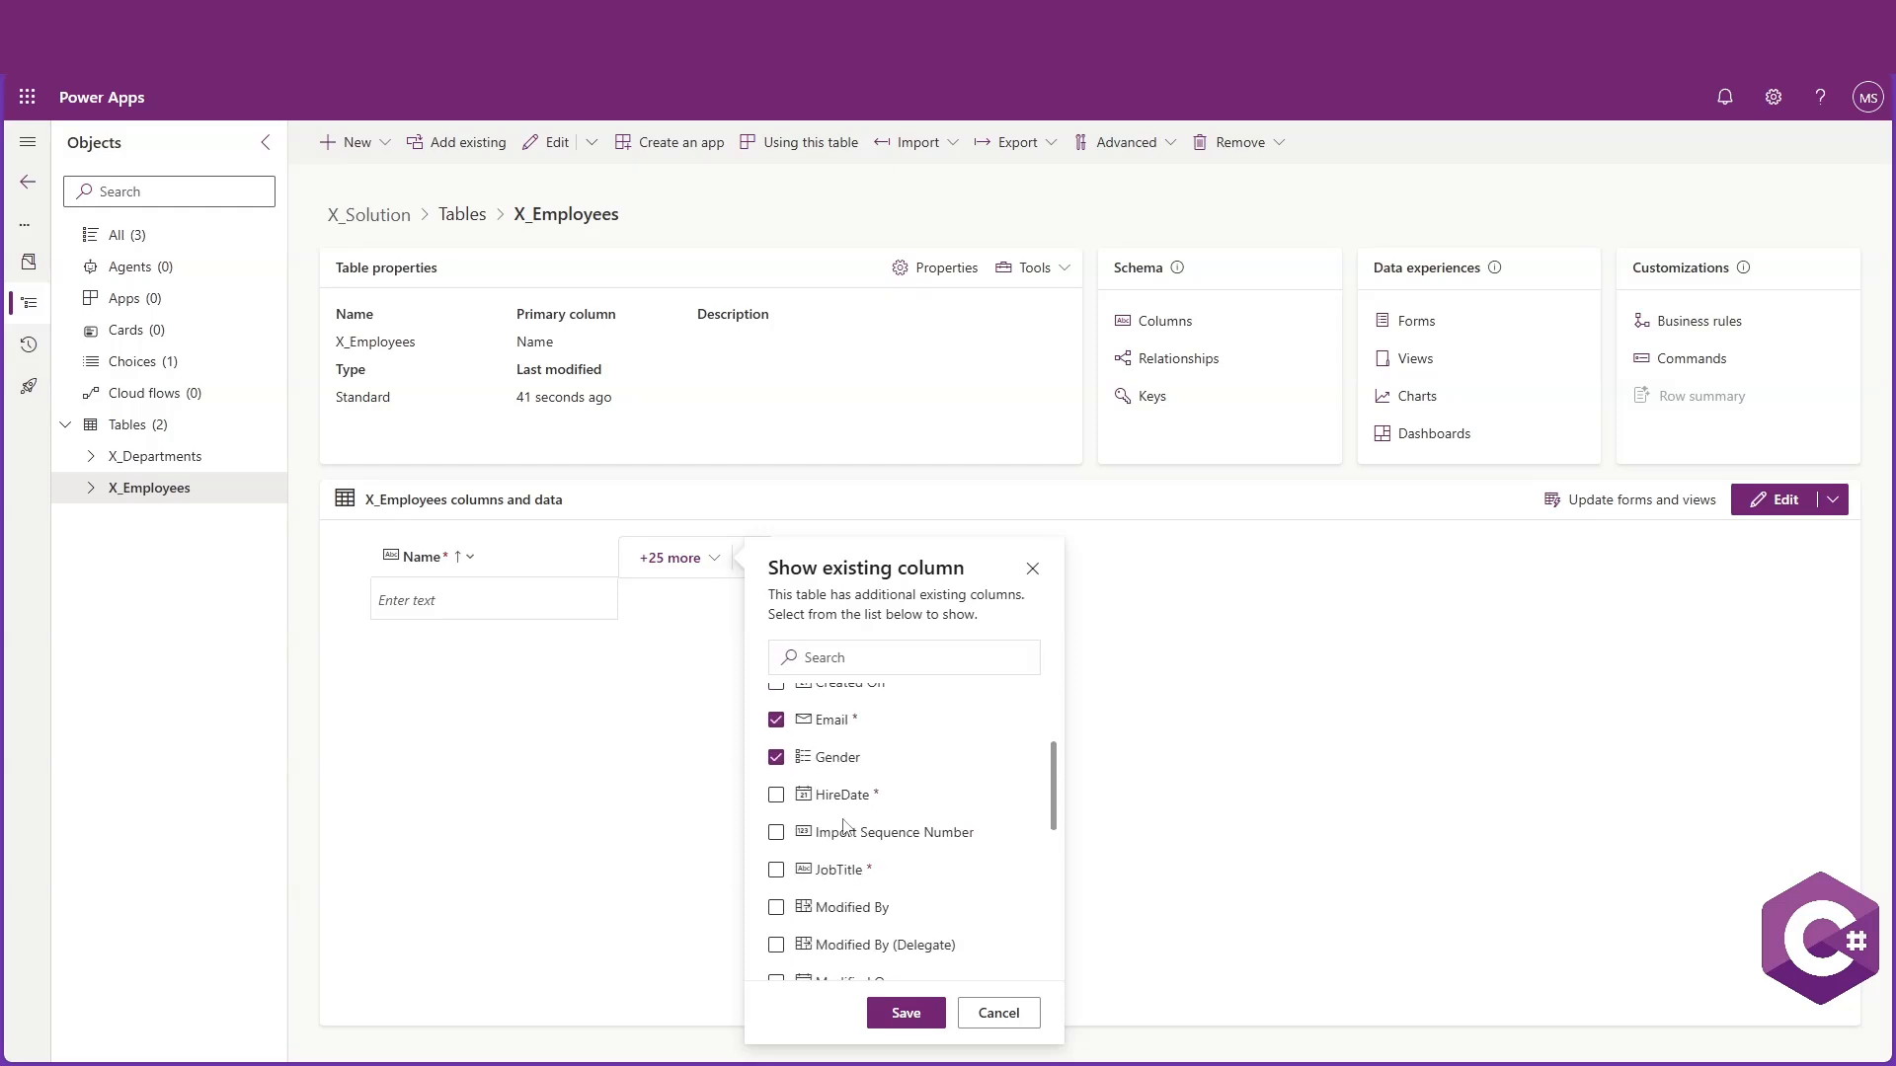
click(776, 795)
click(776, 870)
scroll(840, 819, down, 4)
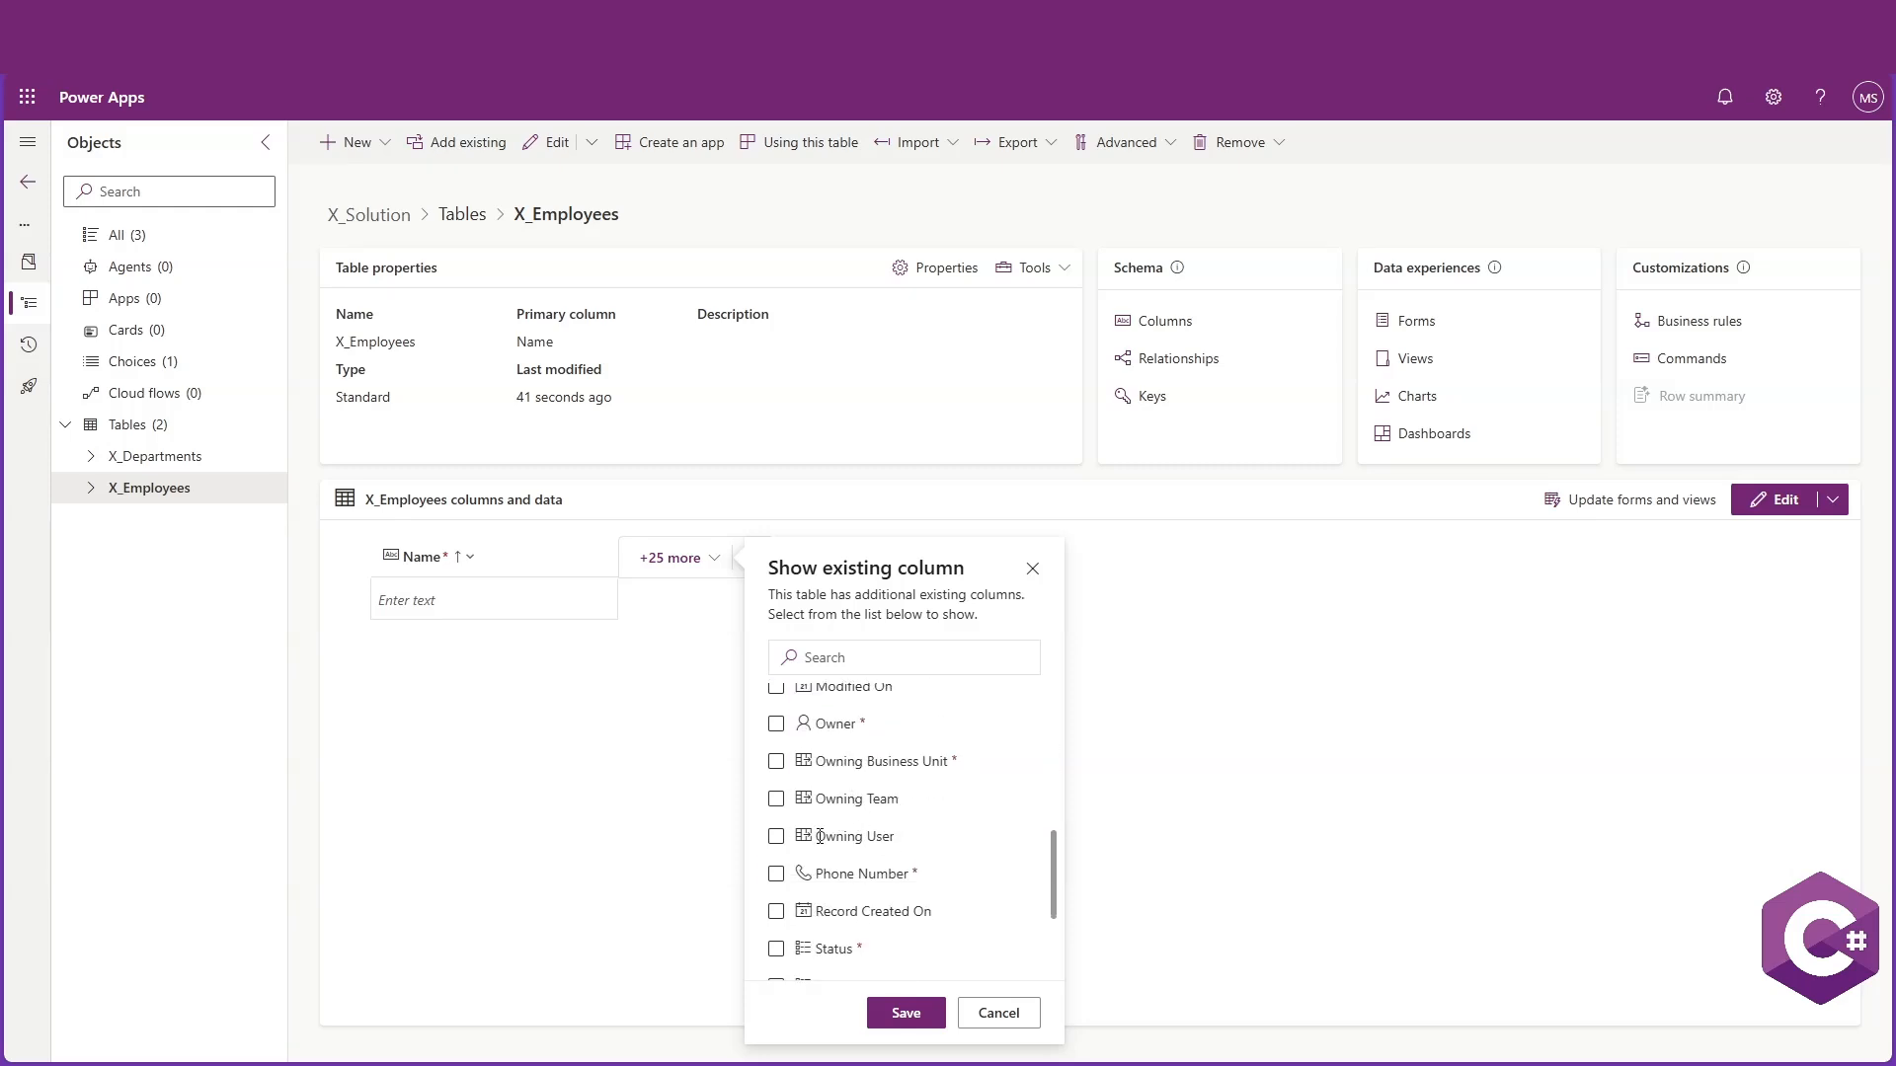
click(776, 874)
scroll(772, 876, down, 4)
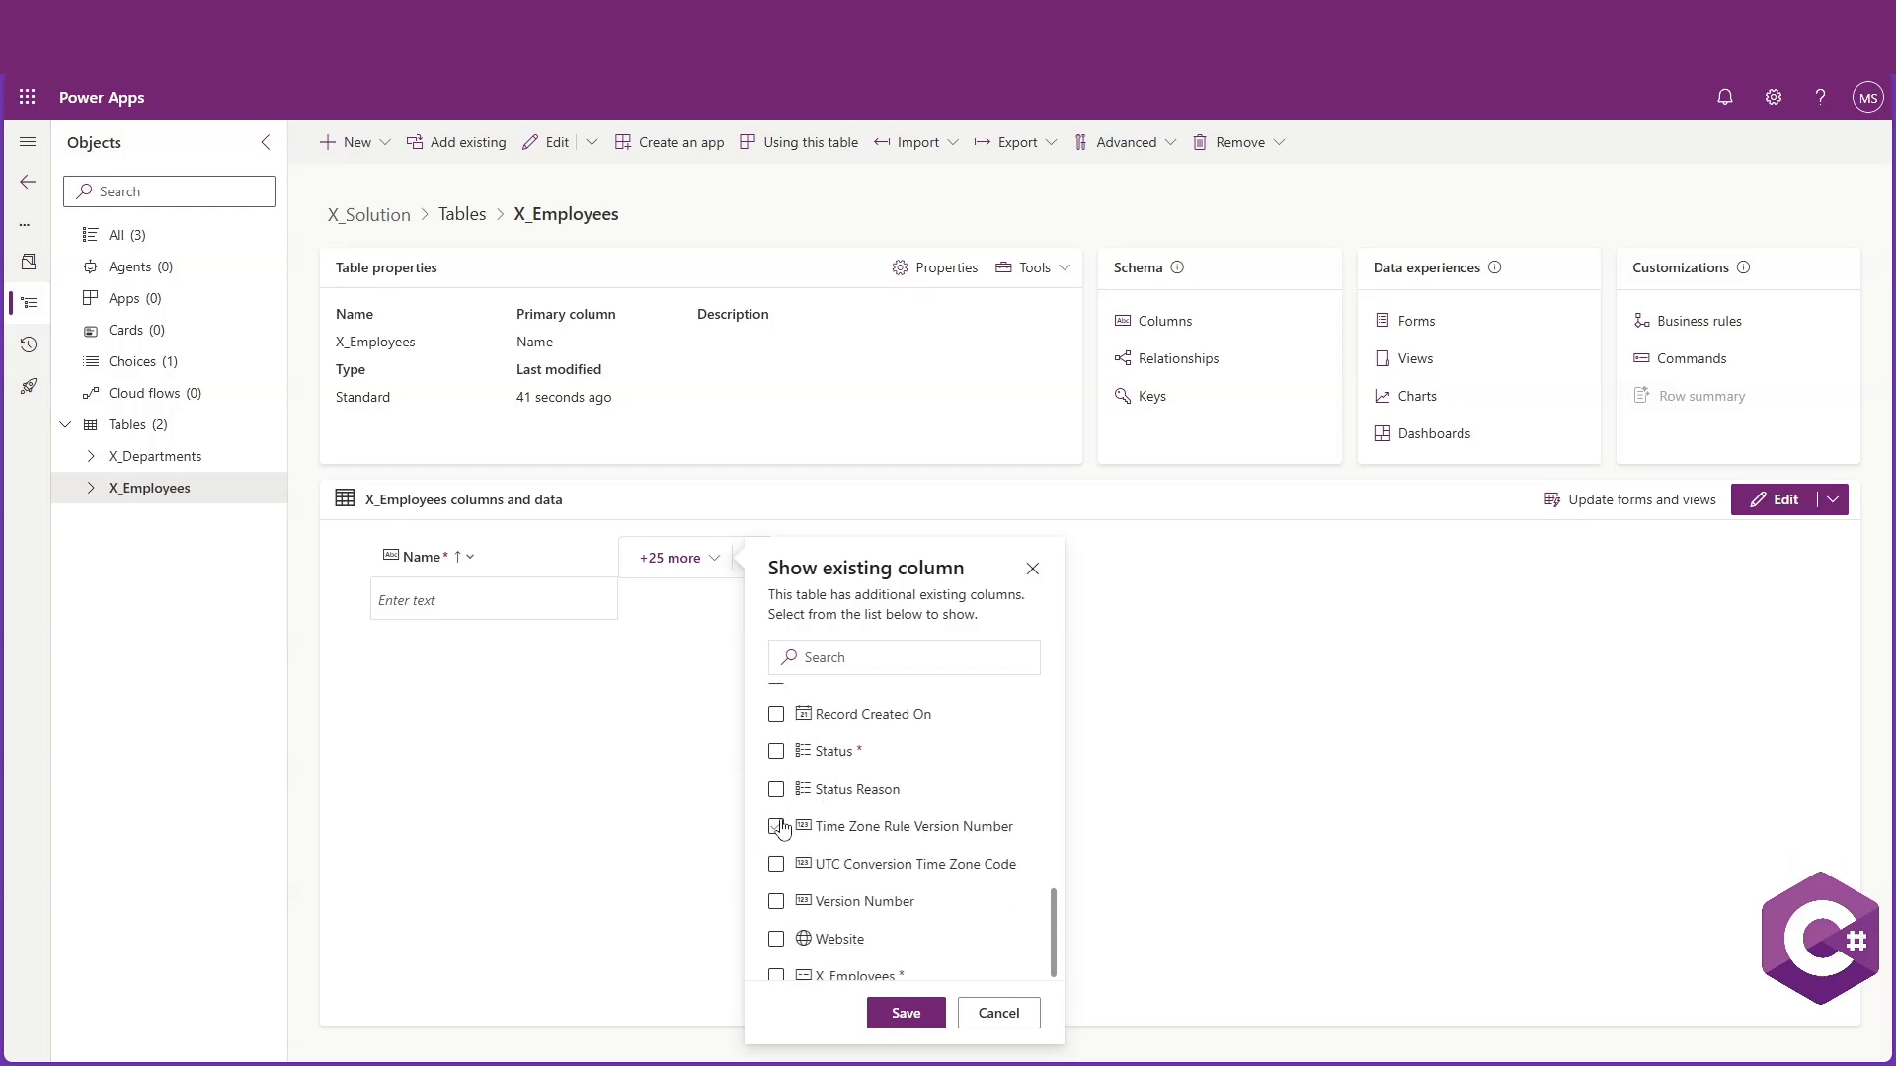
click(776, 902)
click(776, 939)
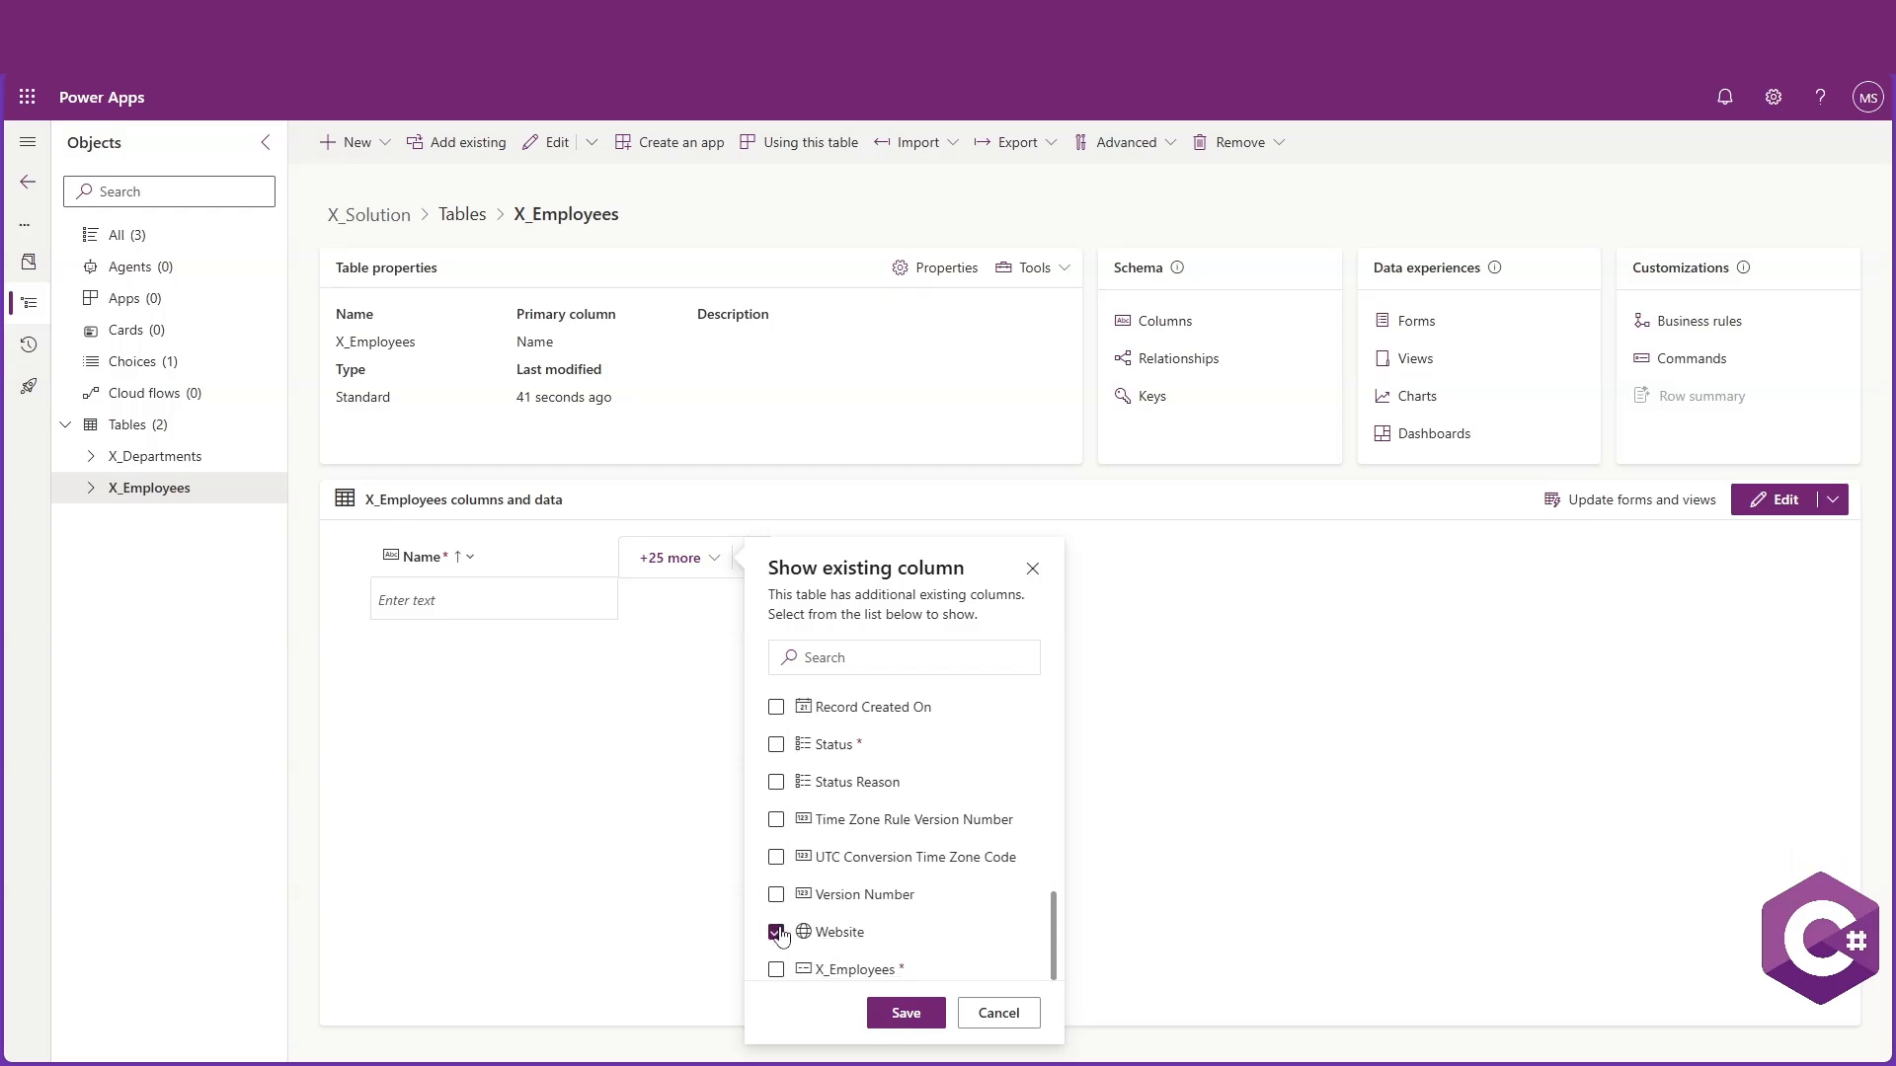
scroll(787, 913, up, 5)
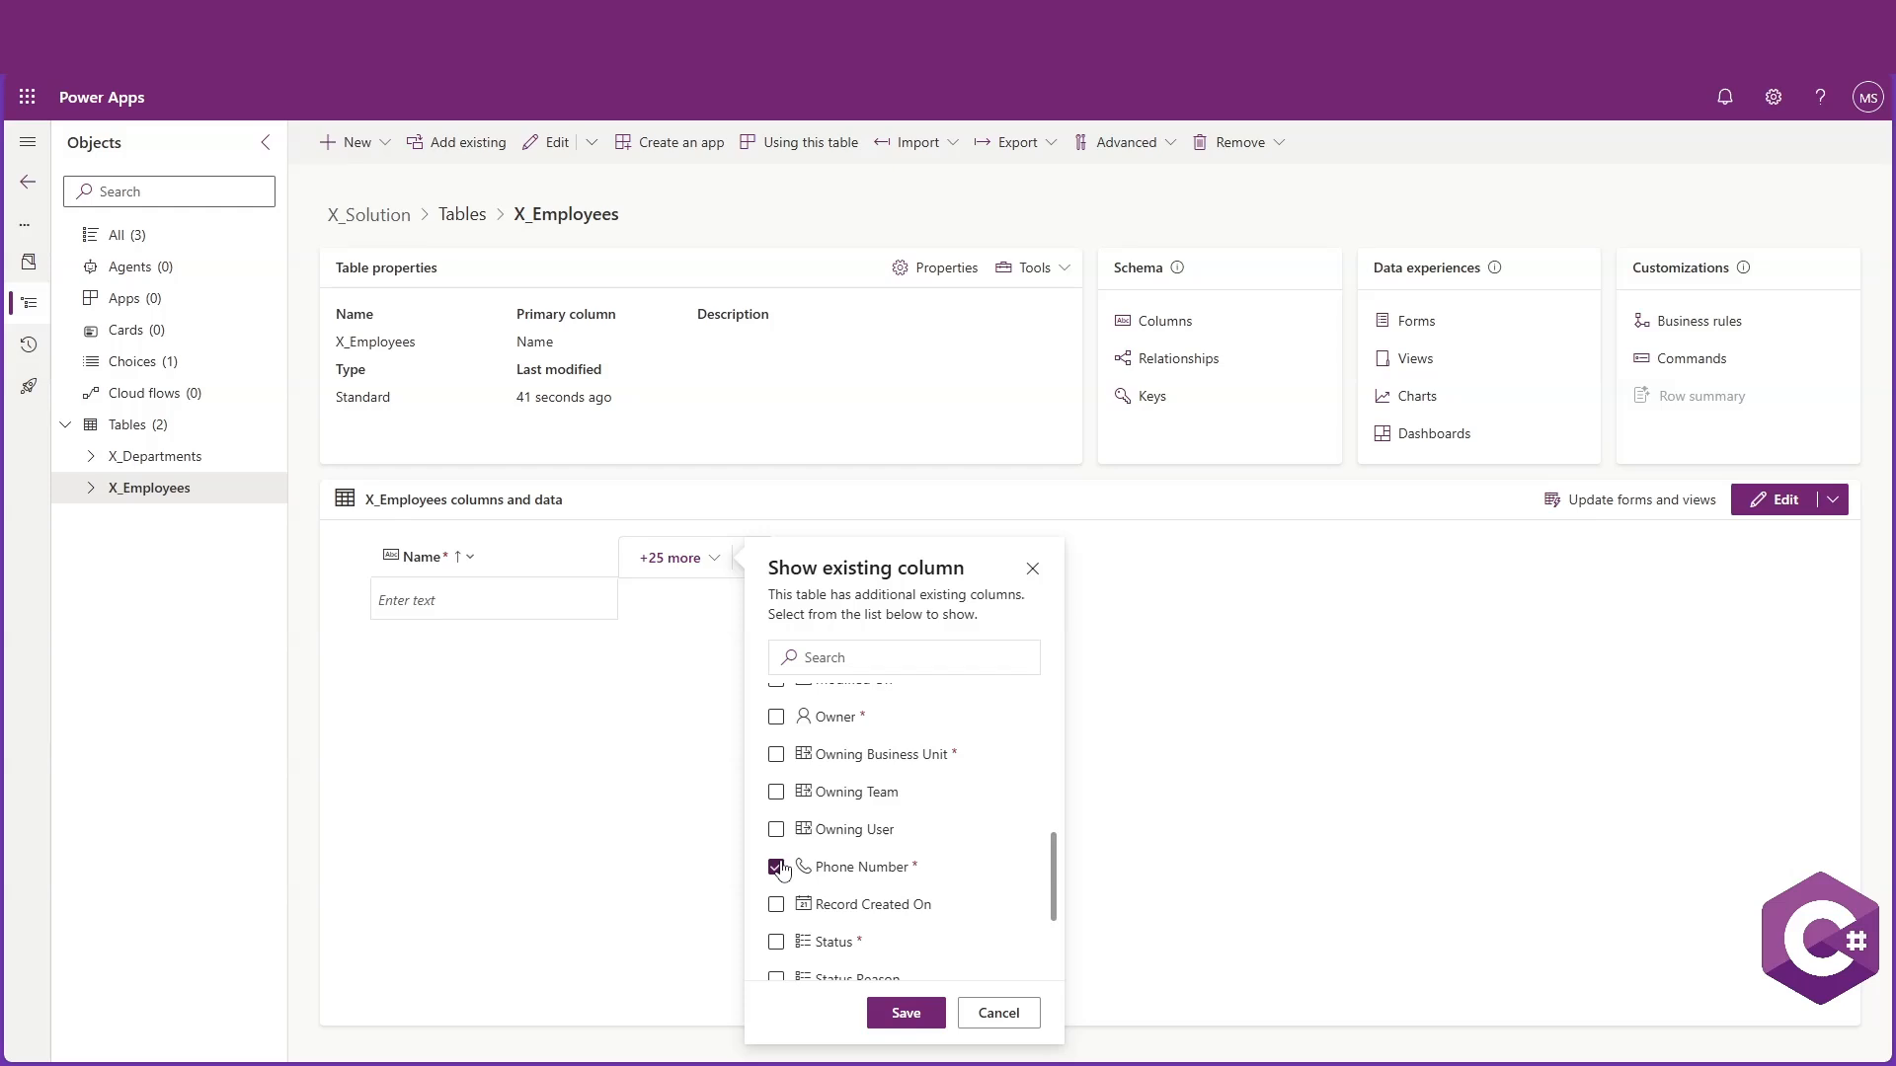
scroll(781, 861, up, 5)
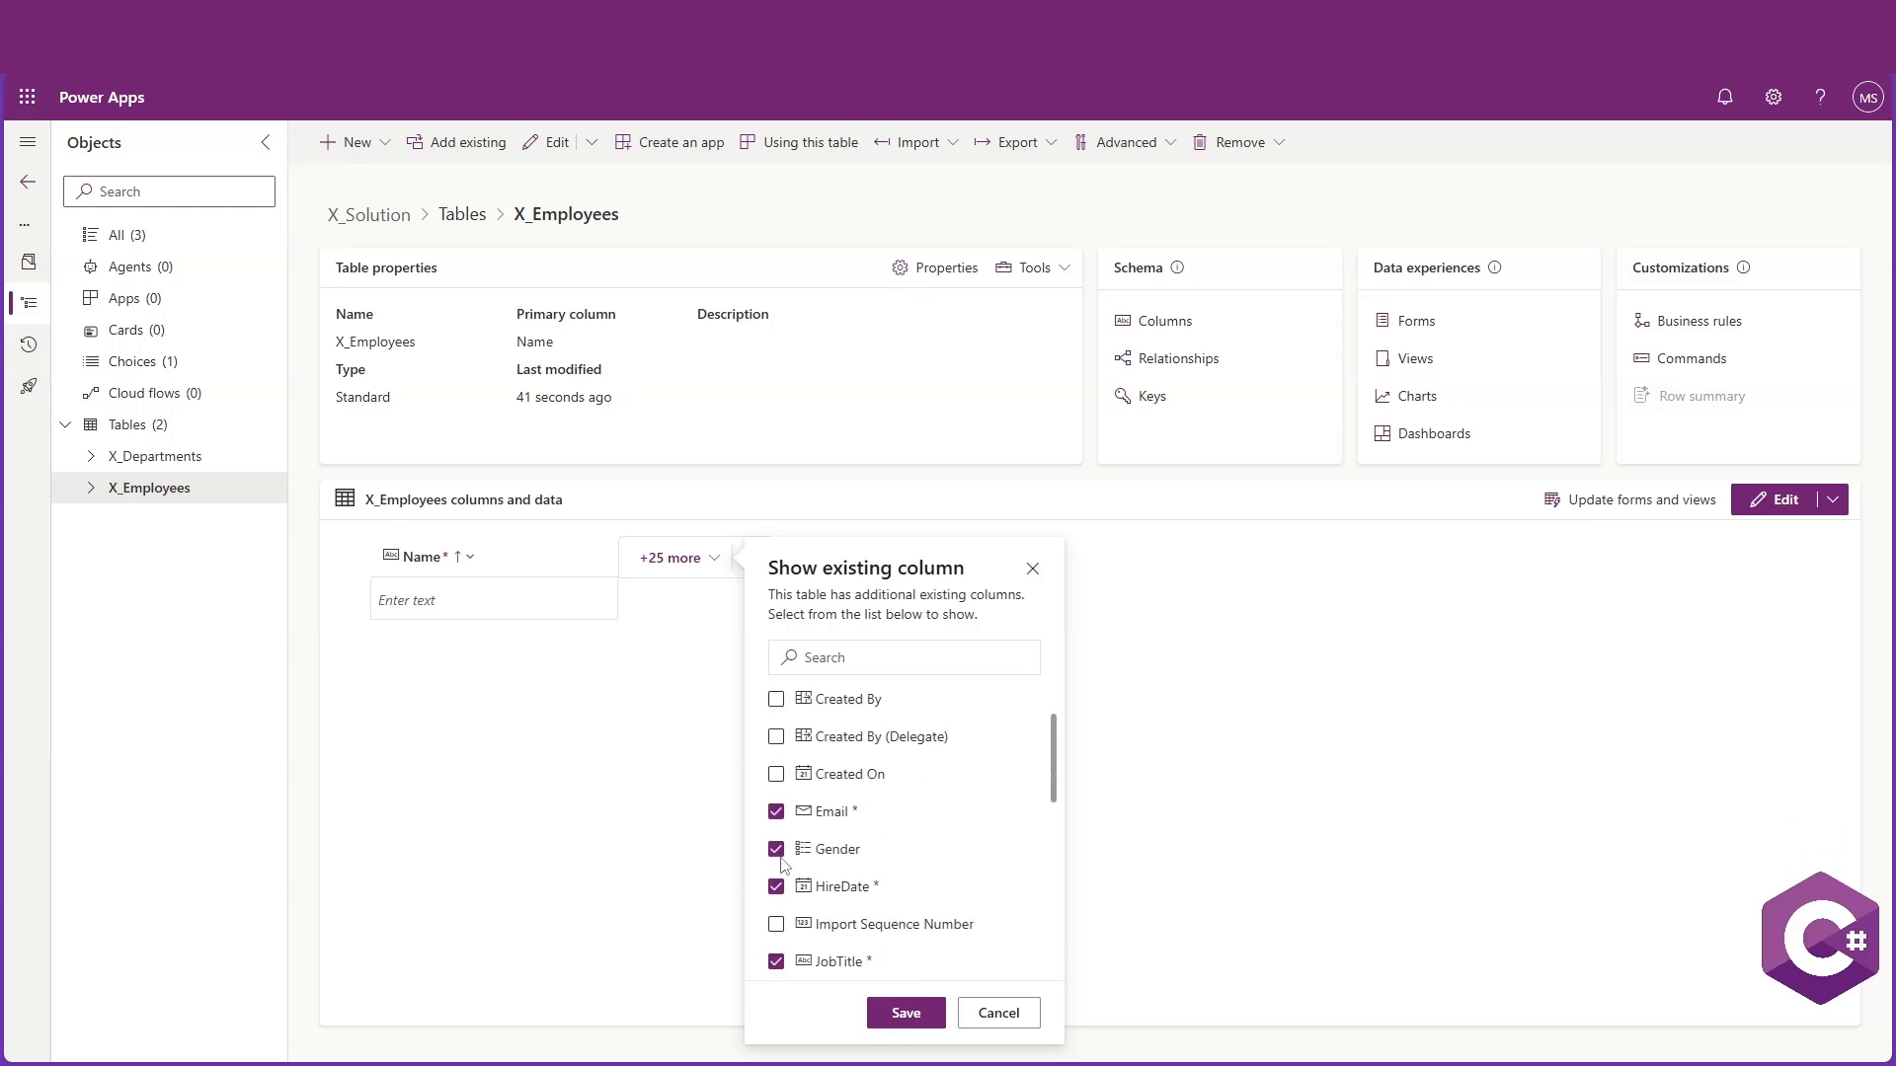
scroll(796, 846, up, 2)
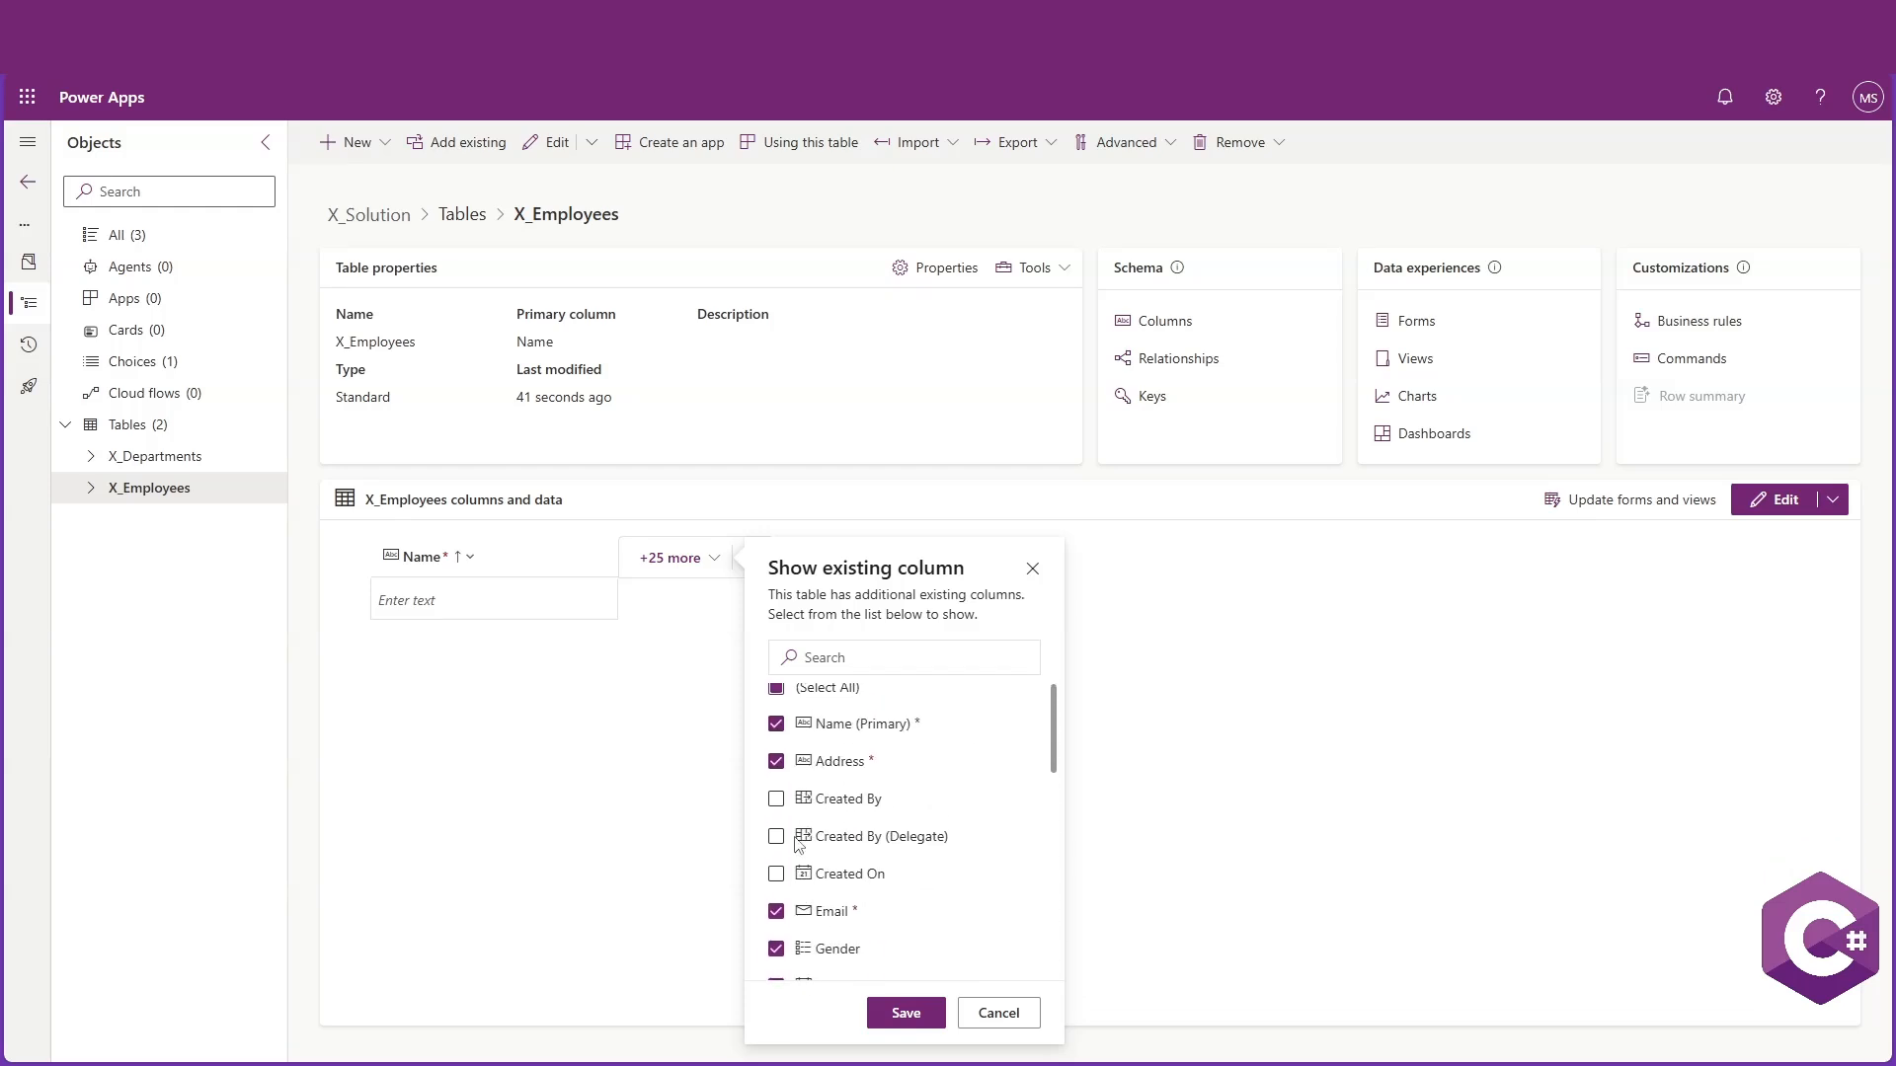
click(905, 1013)
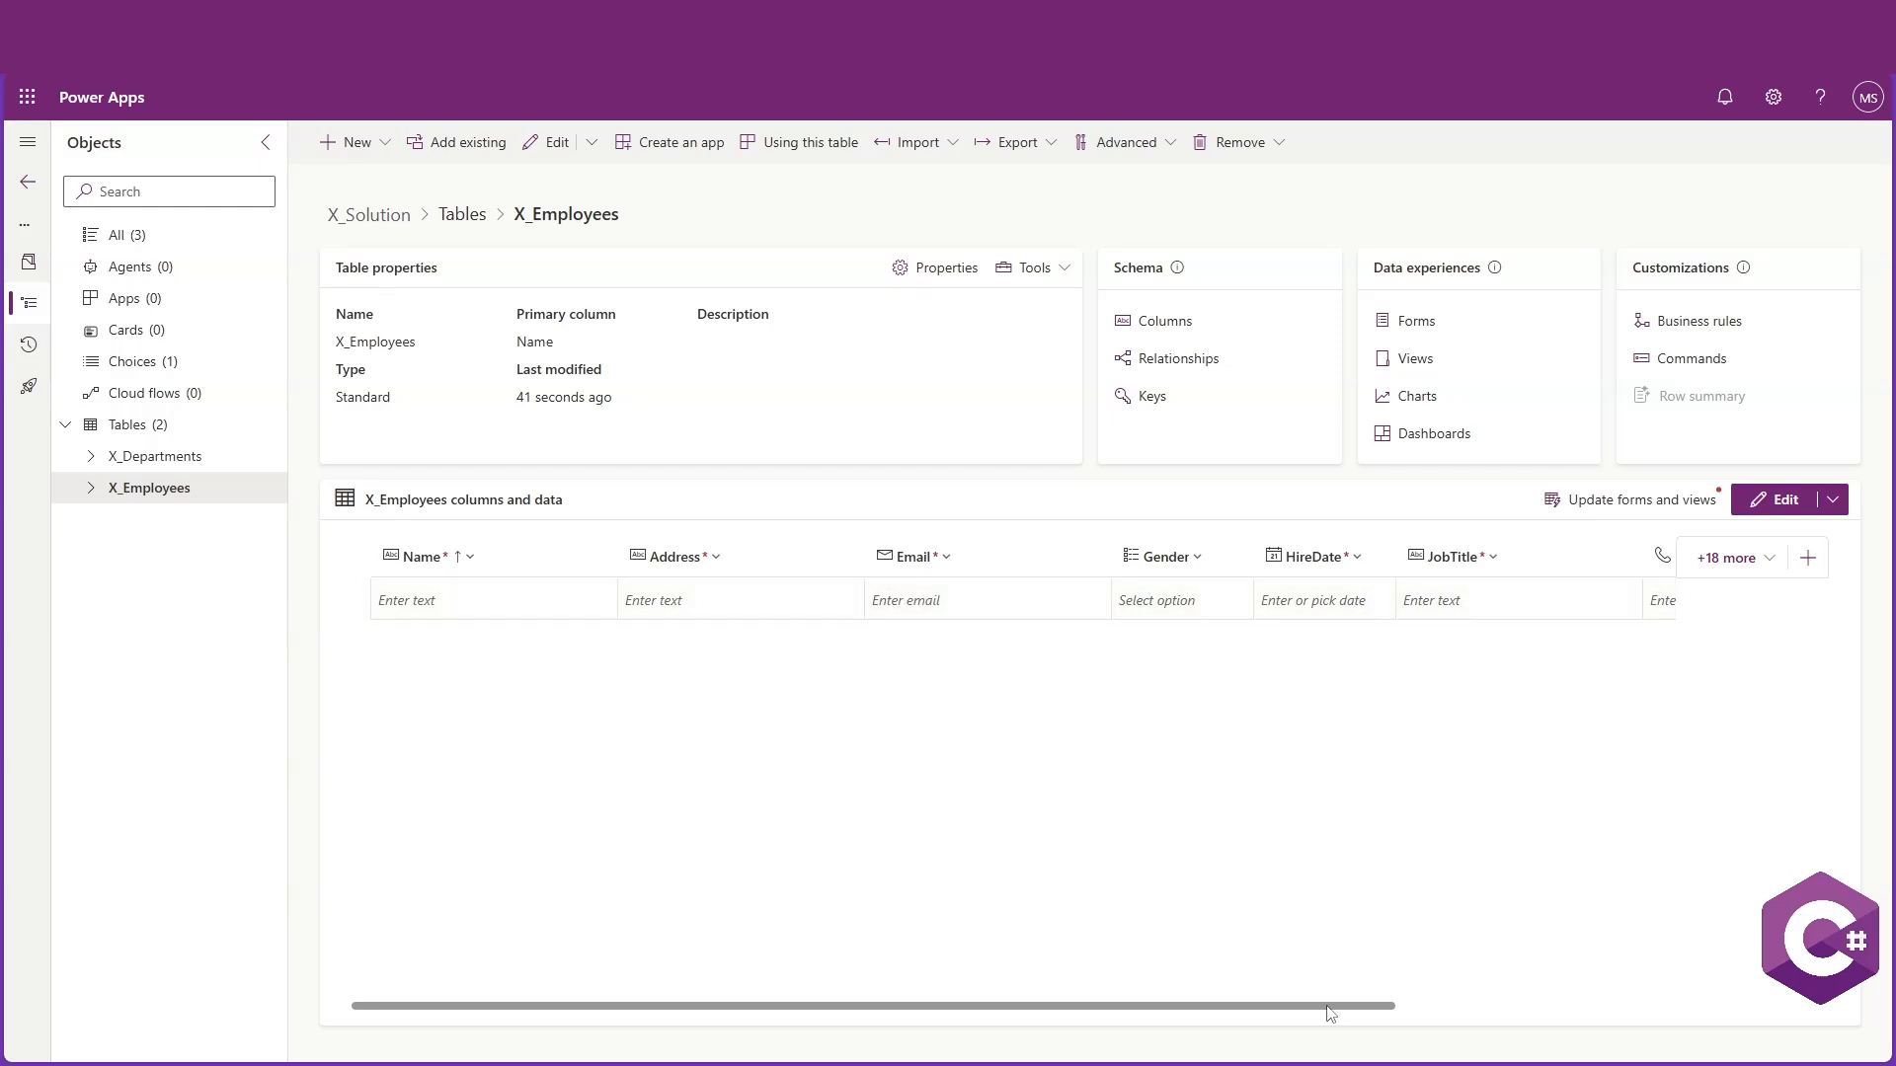
Open the X_Employees table in the data editor
drag(1328, 1008, 1663, 972)
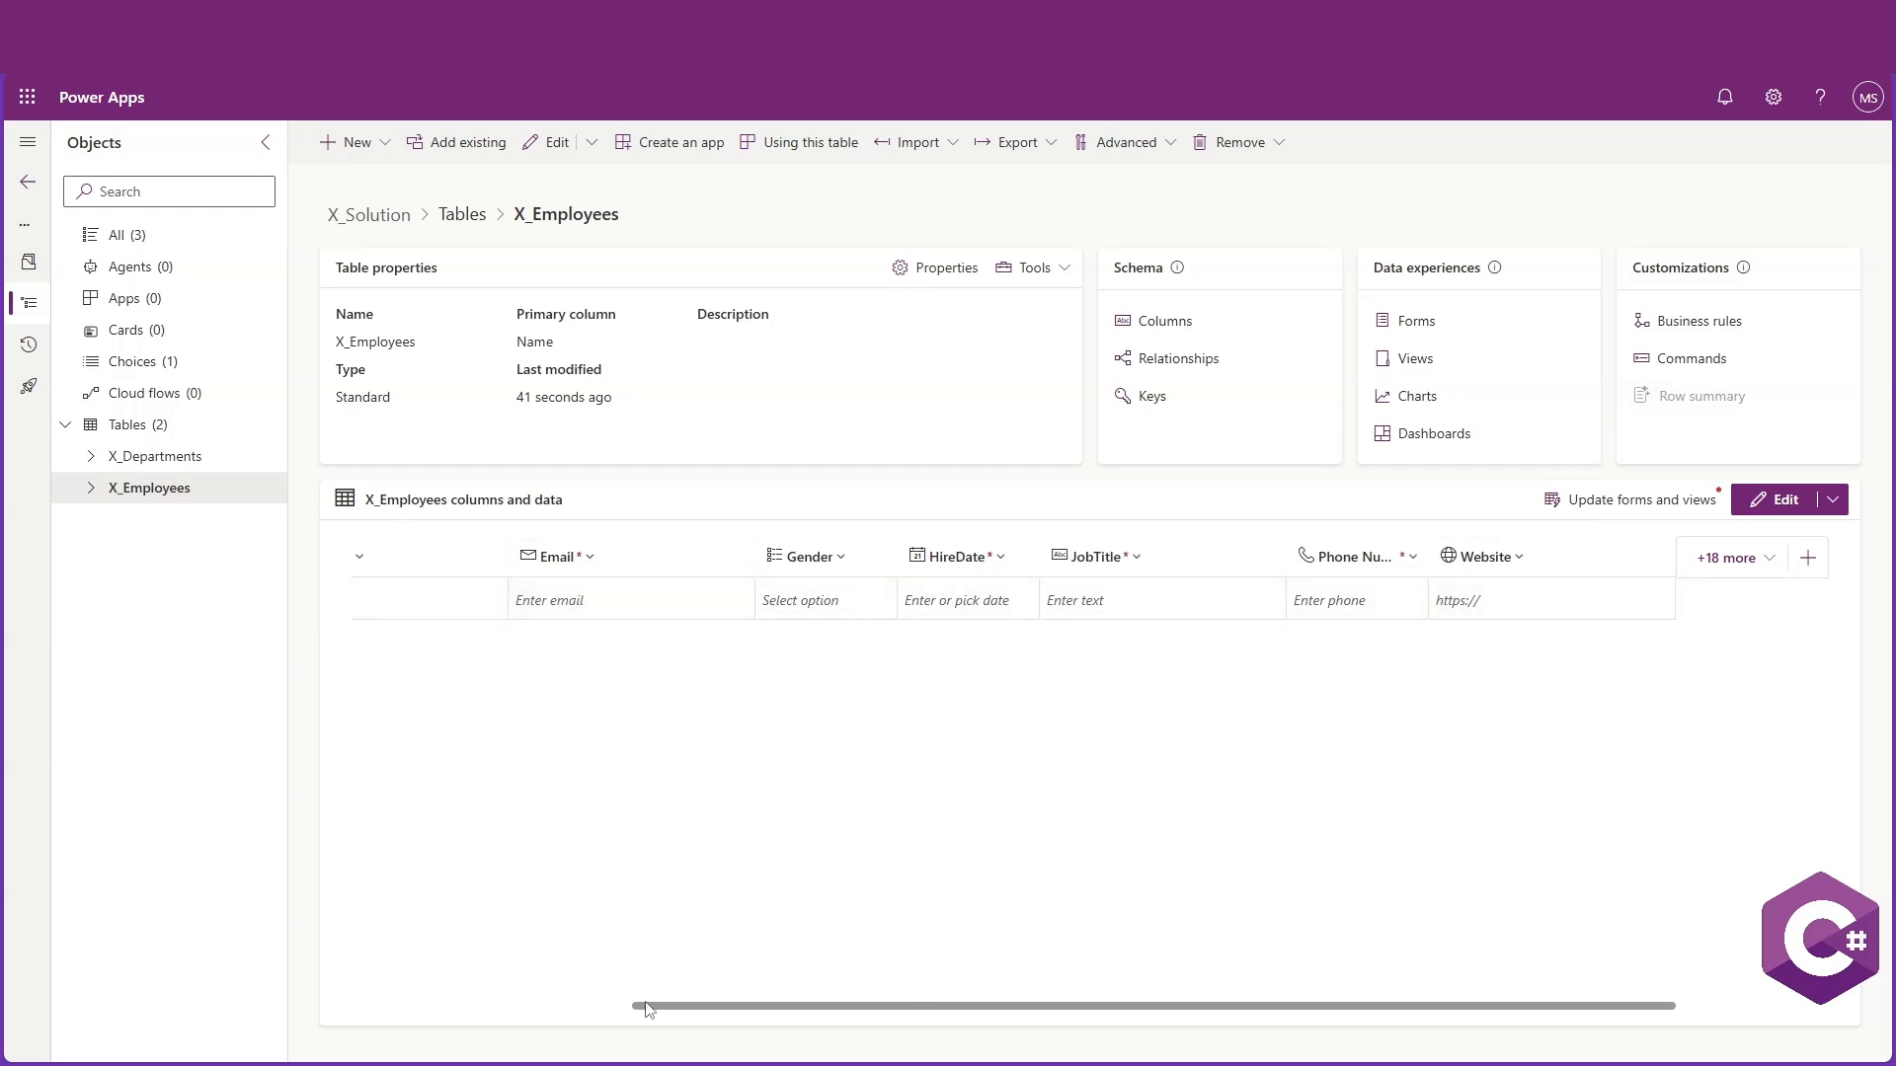
mouse_move(659, 1017)
mouse_down()
mouse_move(375, 1017)
mouse_move(691, 1017)
mouse_up()
click(549, 148)
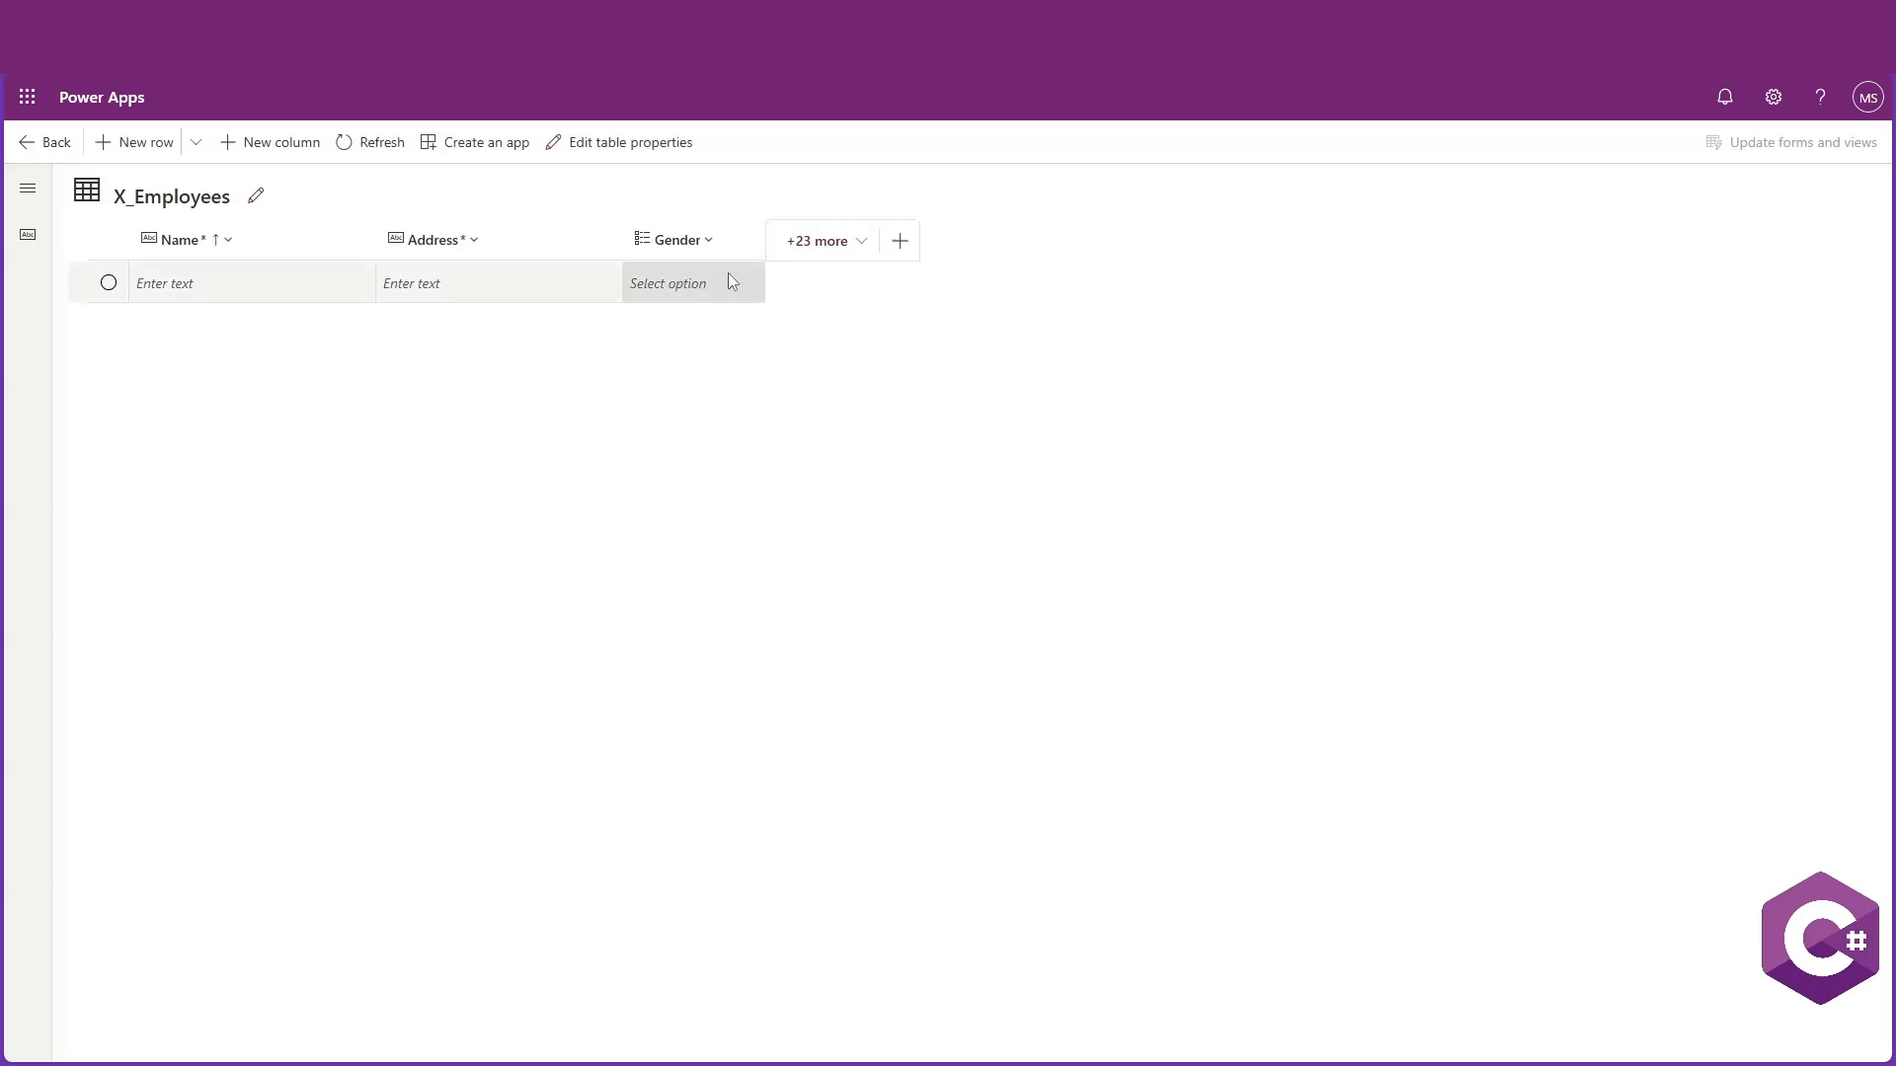
click(816, 247)
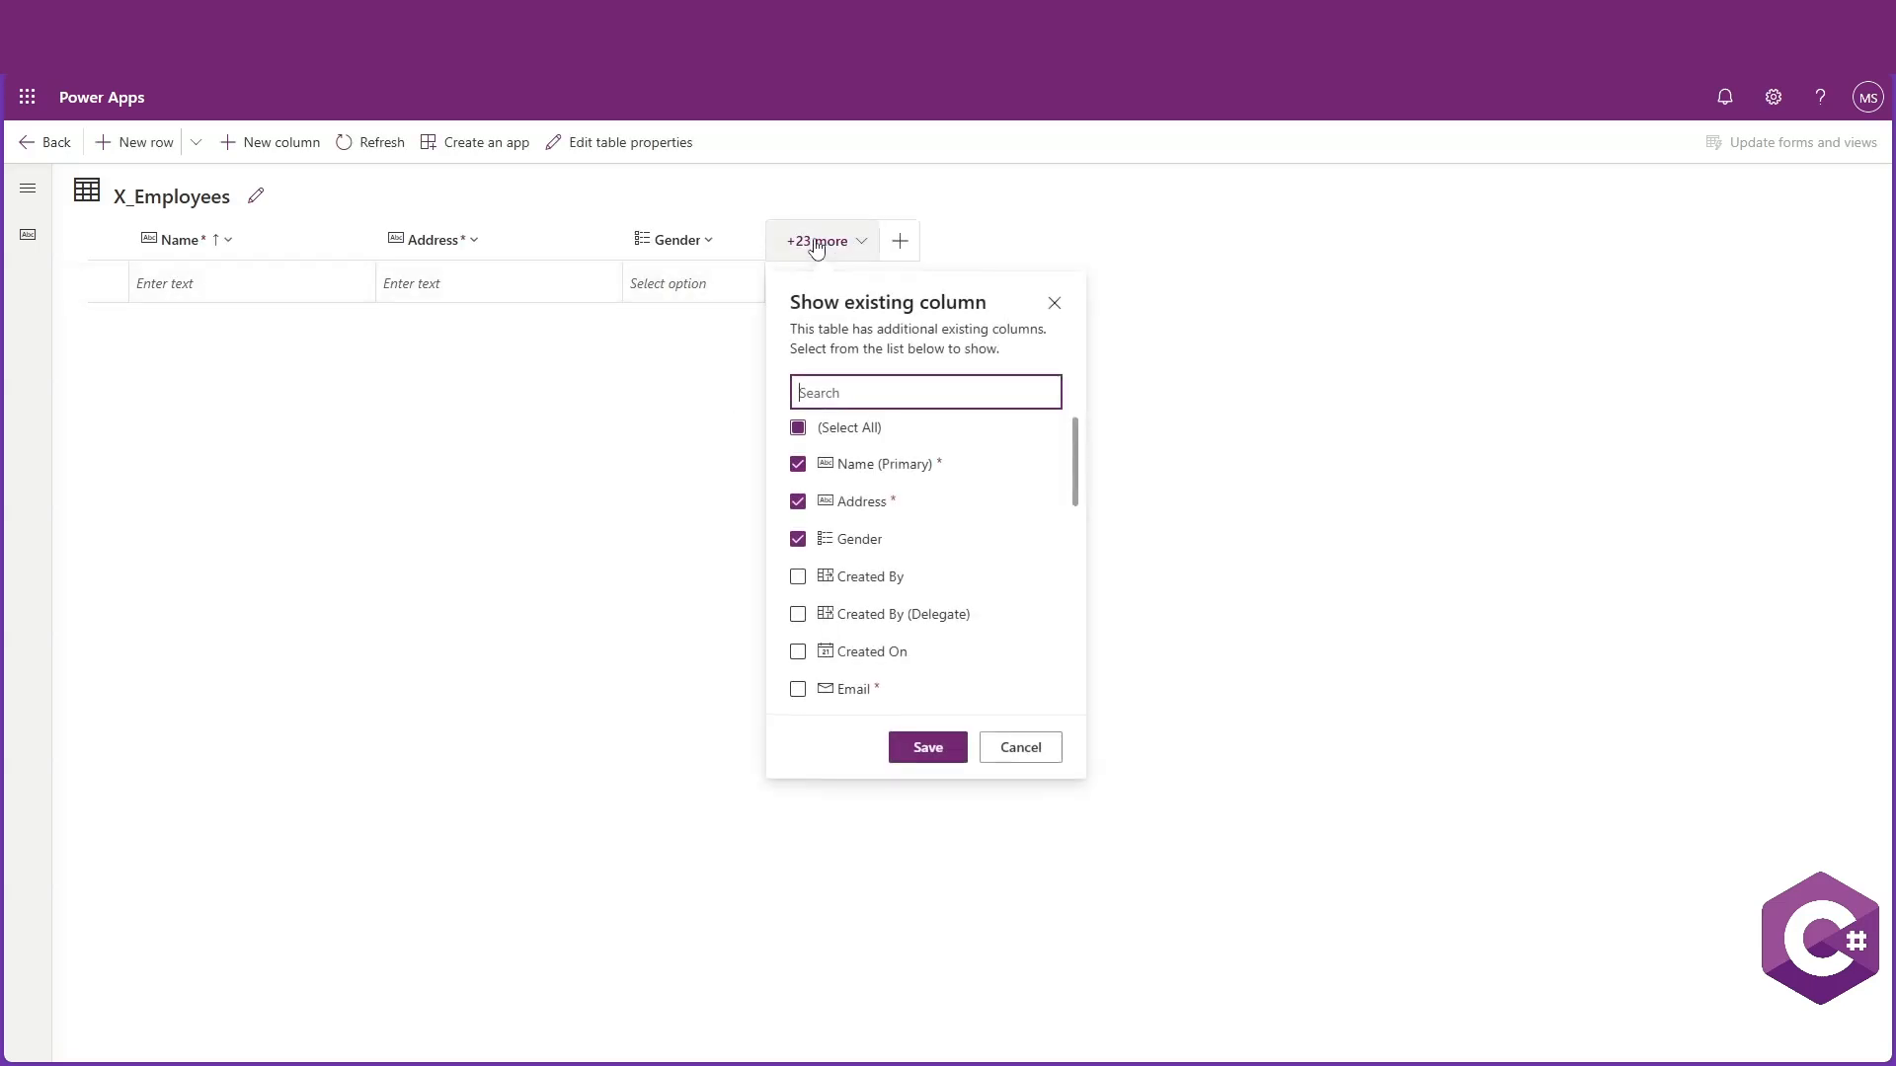
scroll(963, 504, down, 2)
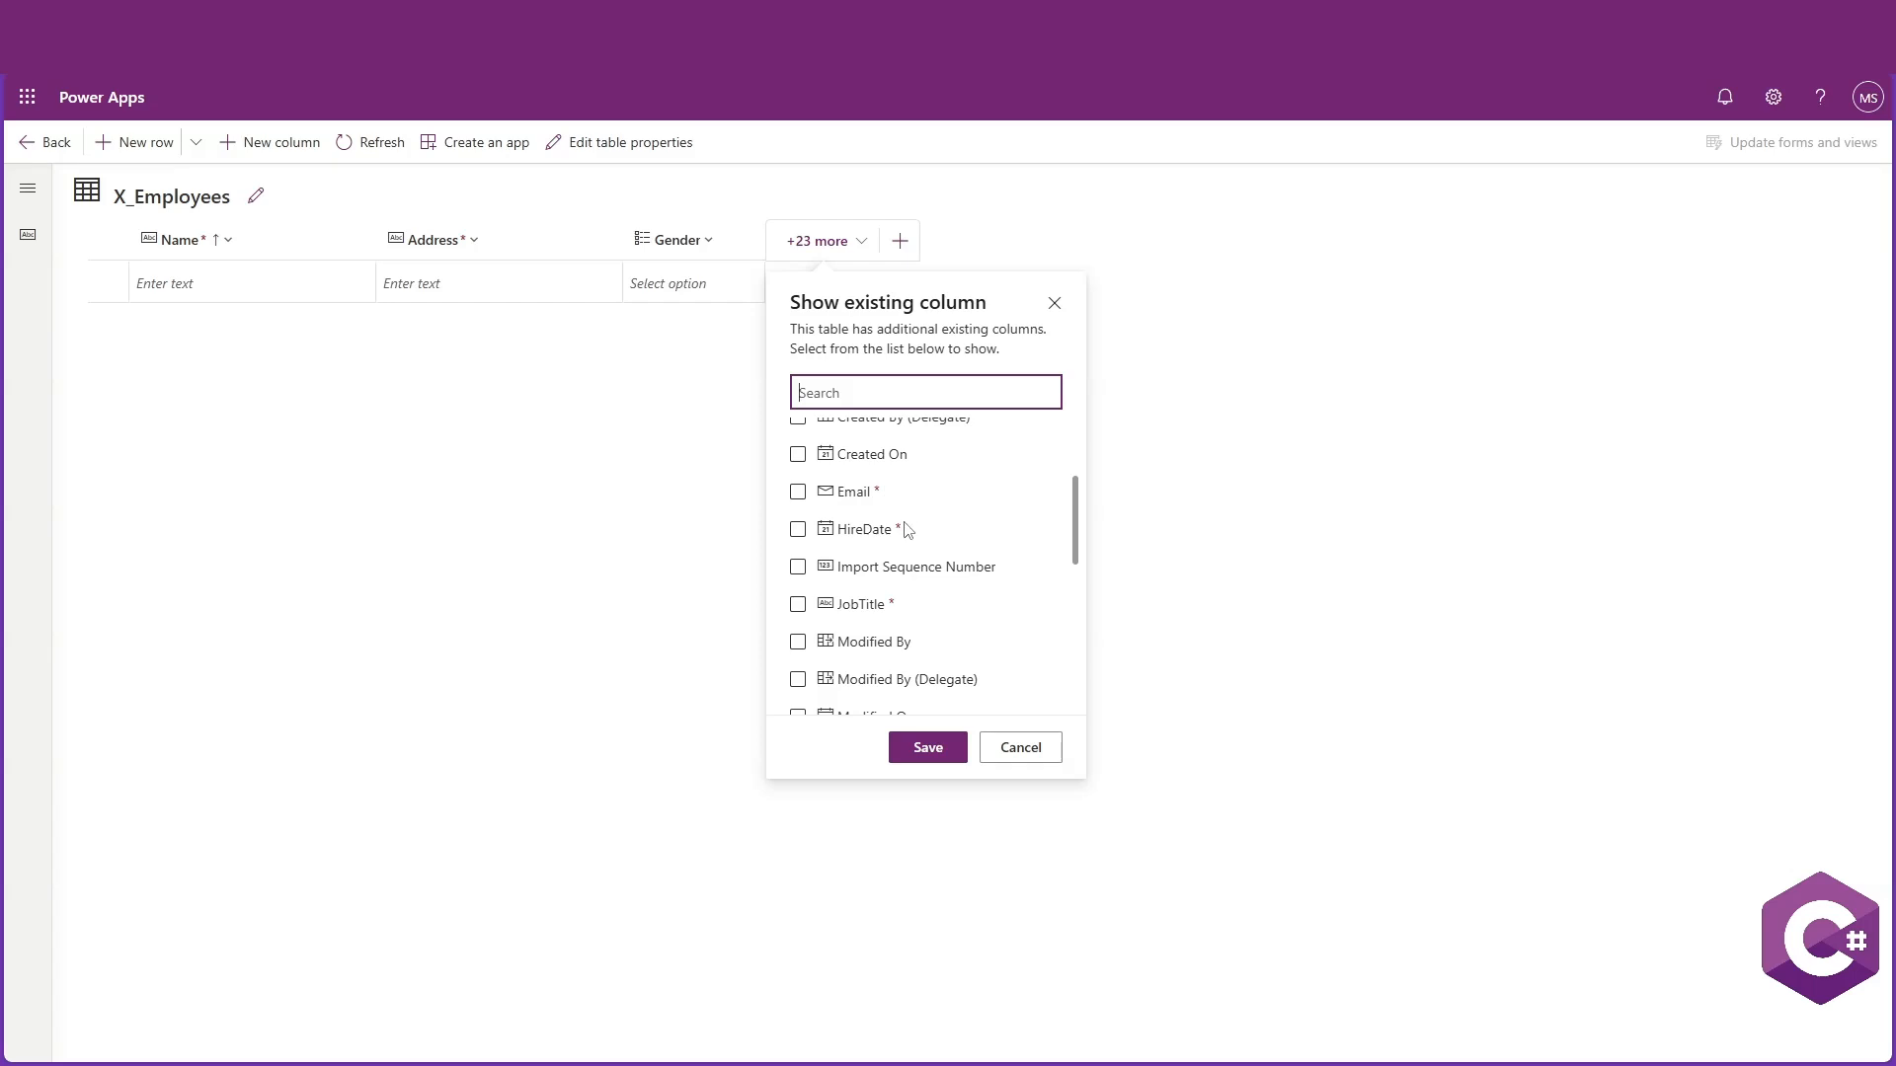
click(1019, 742)
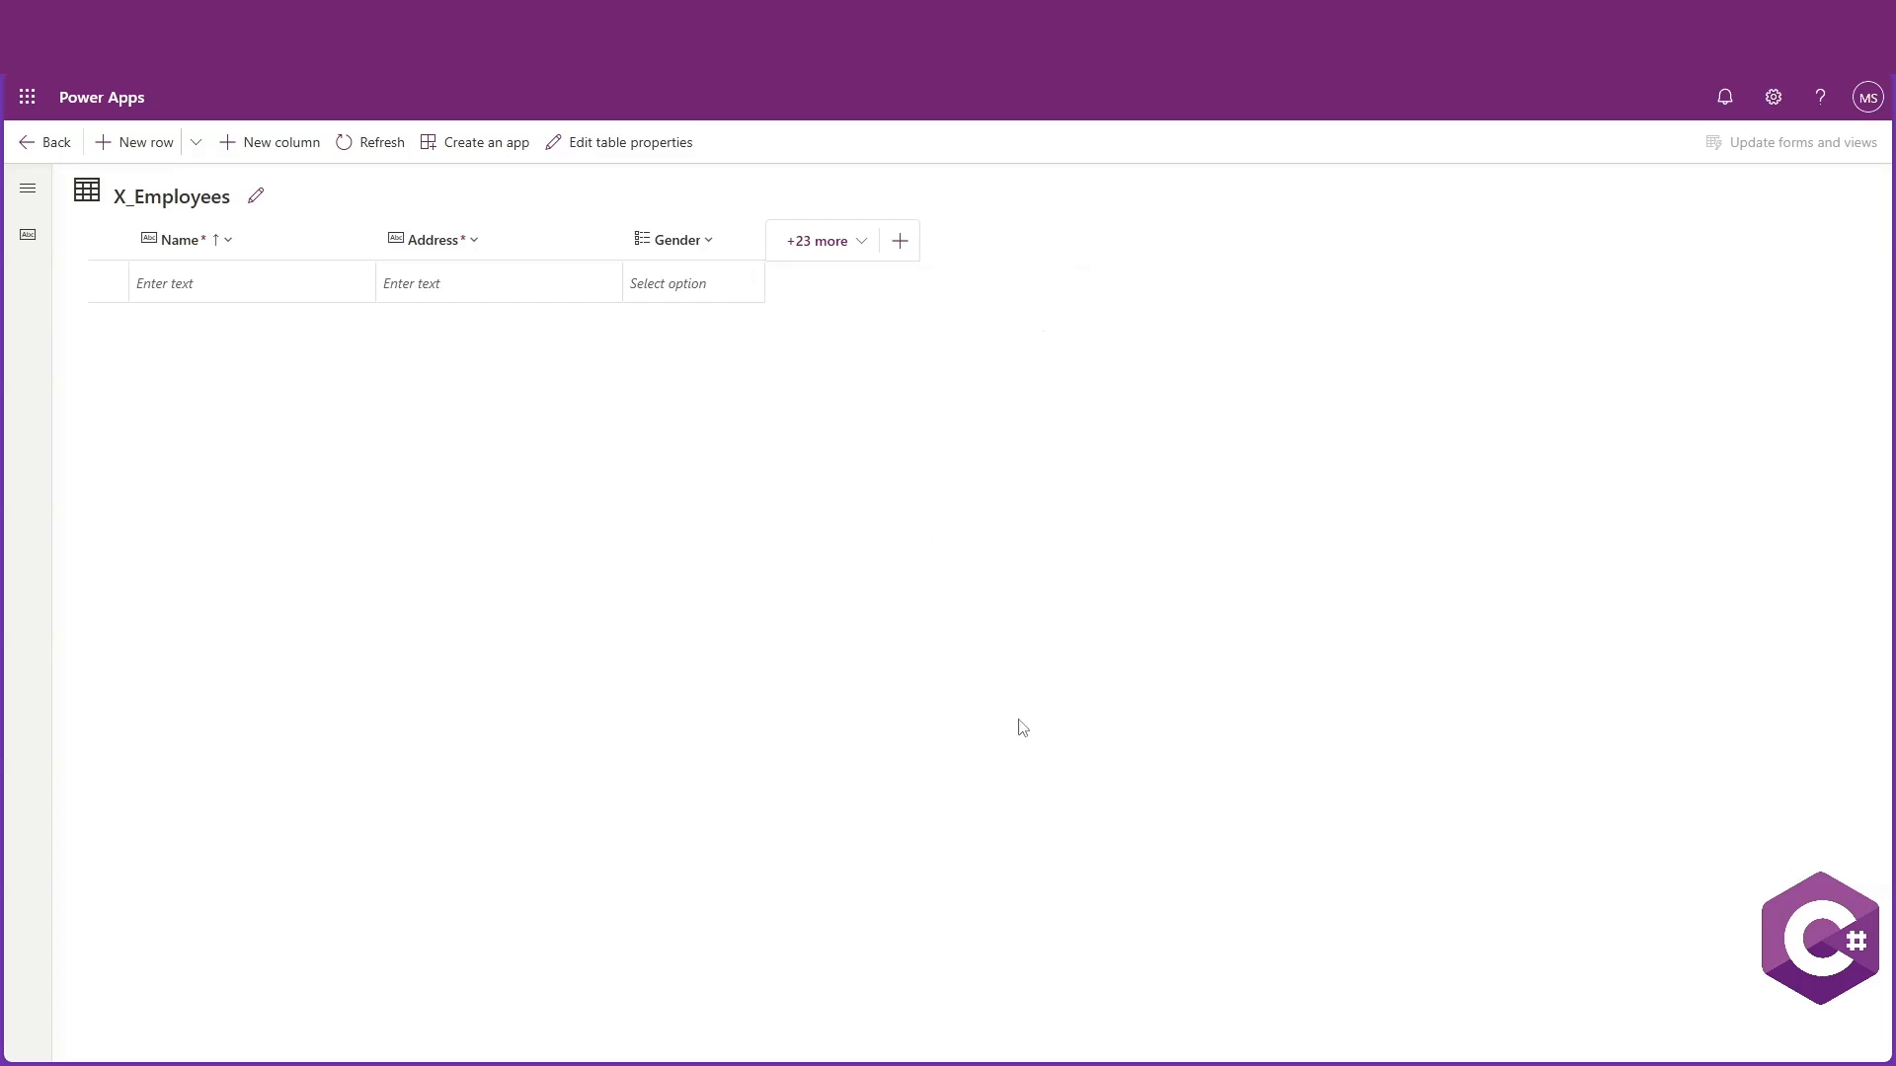
Add a Department column of type Lookup, Business required, related to the X_Departments table
click(286, 145)
text(Department)
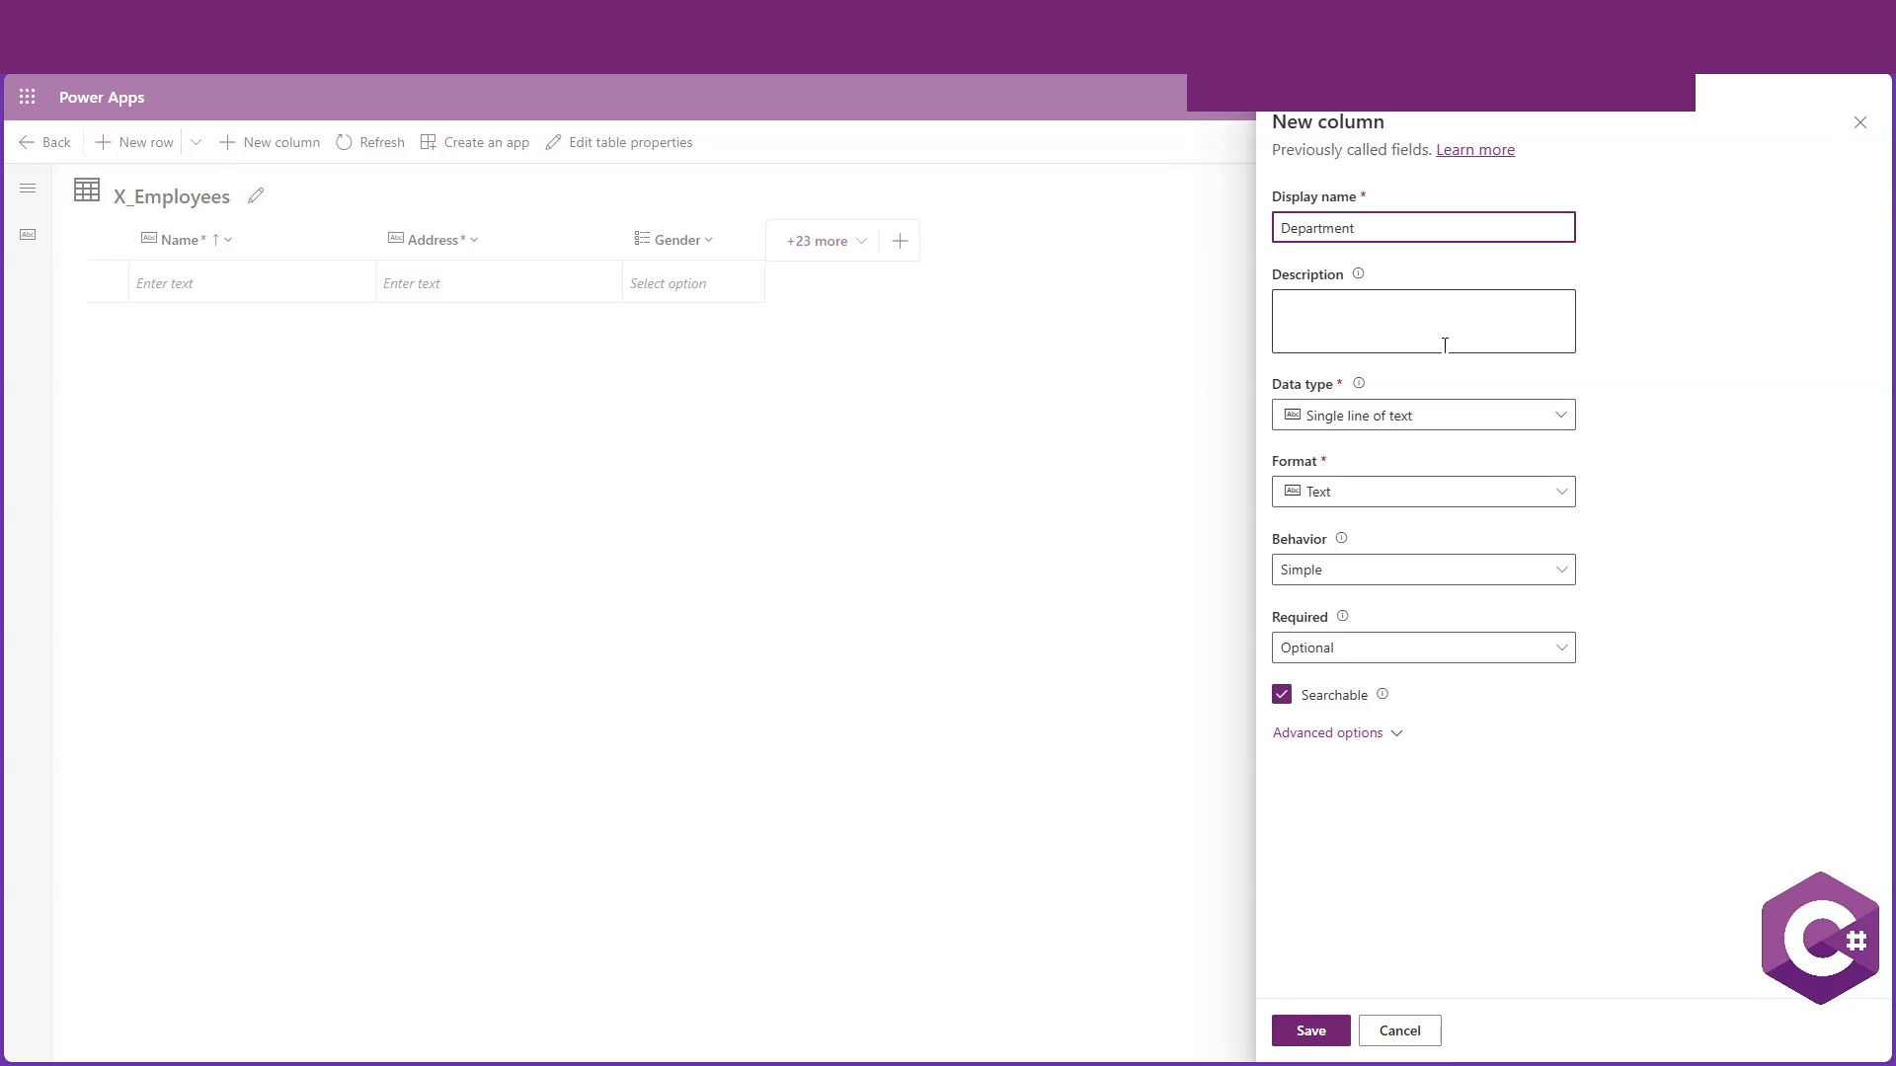
click(1559, 423)
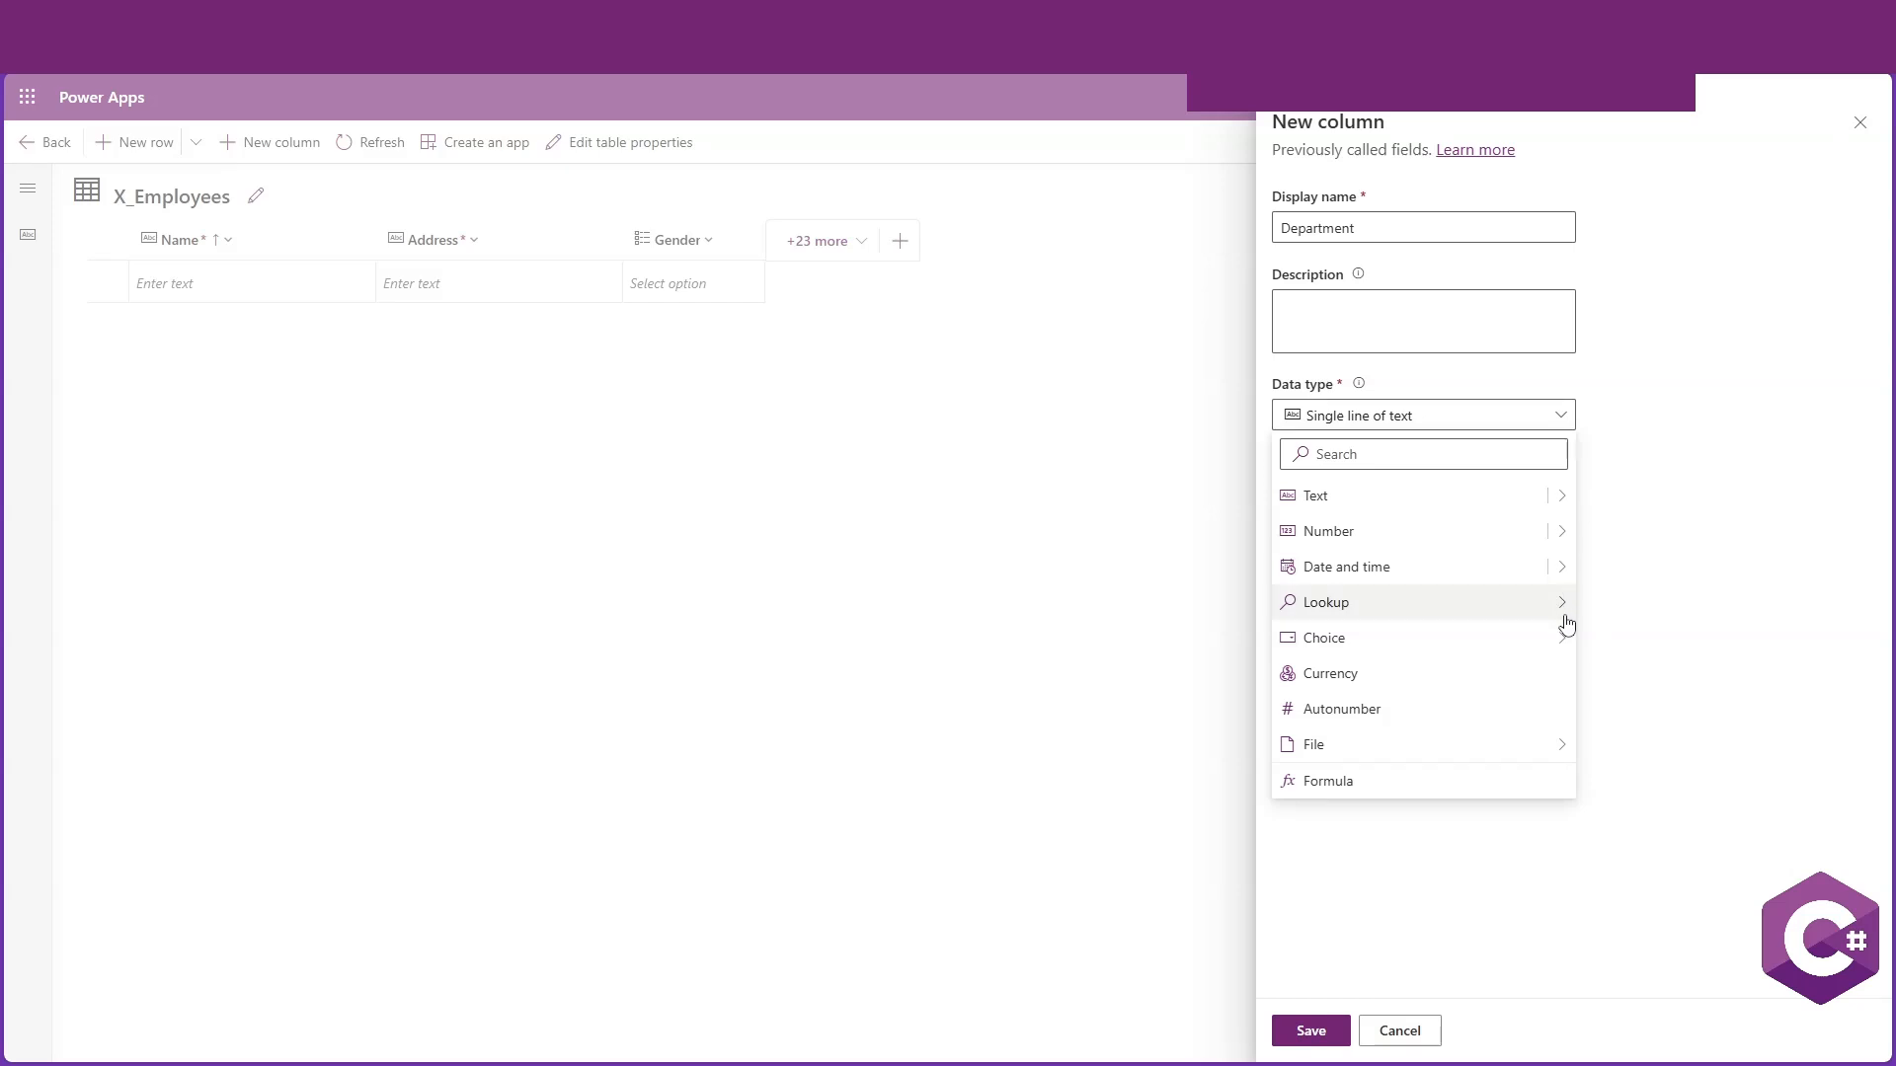
mouse_move(1561, 610)
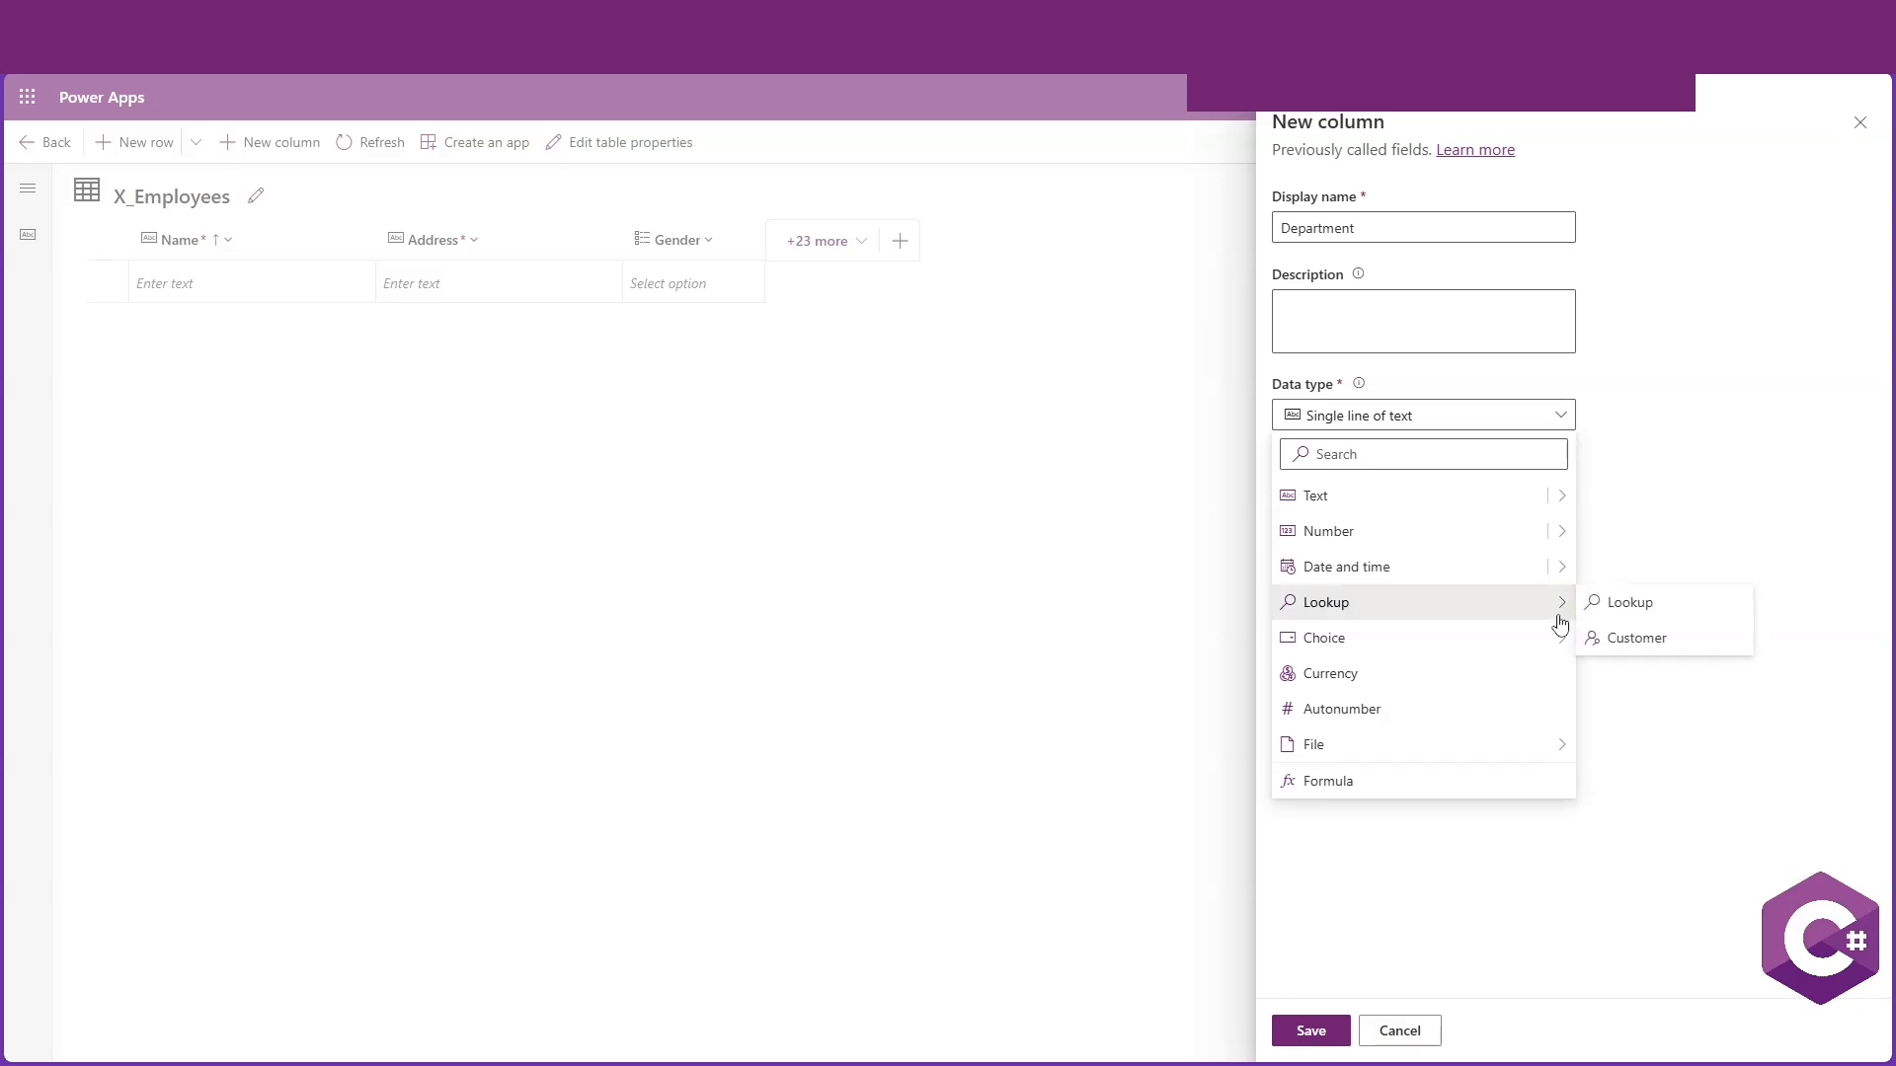
click(1669, 604)
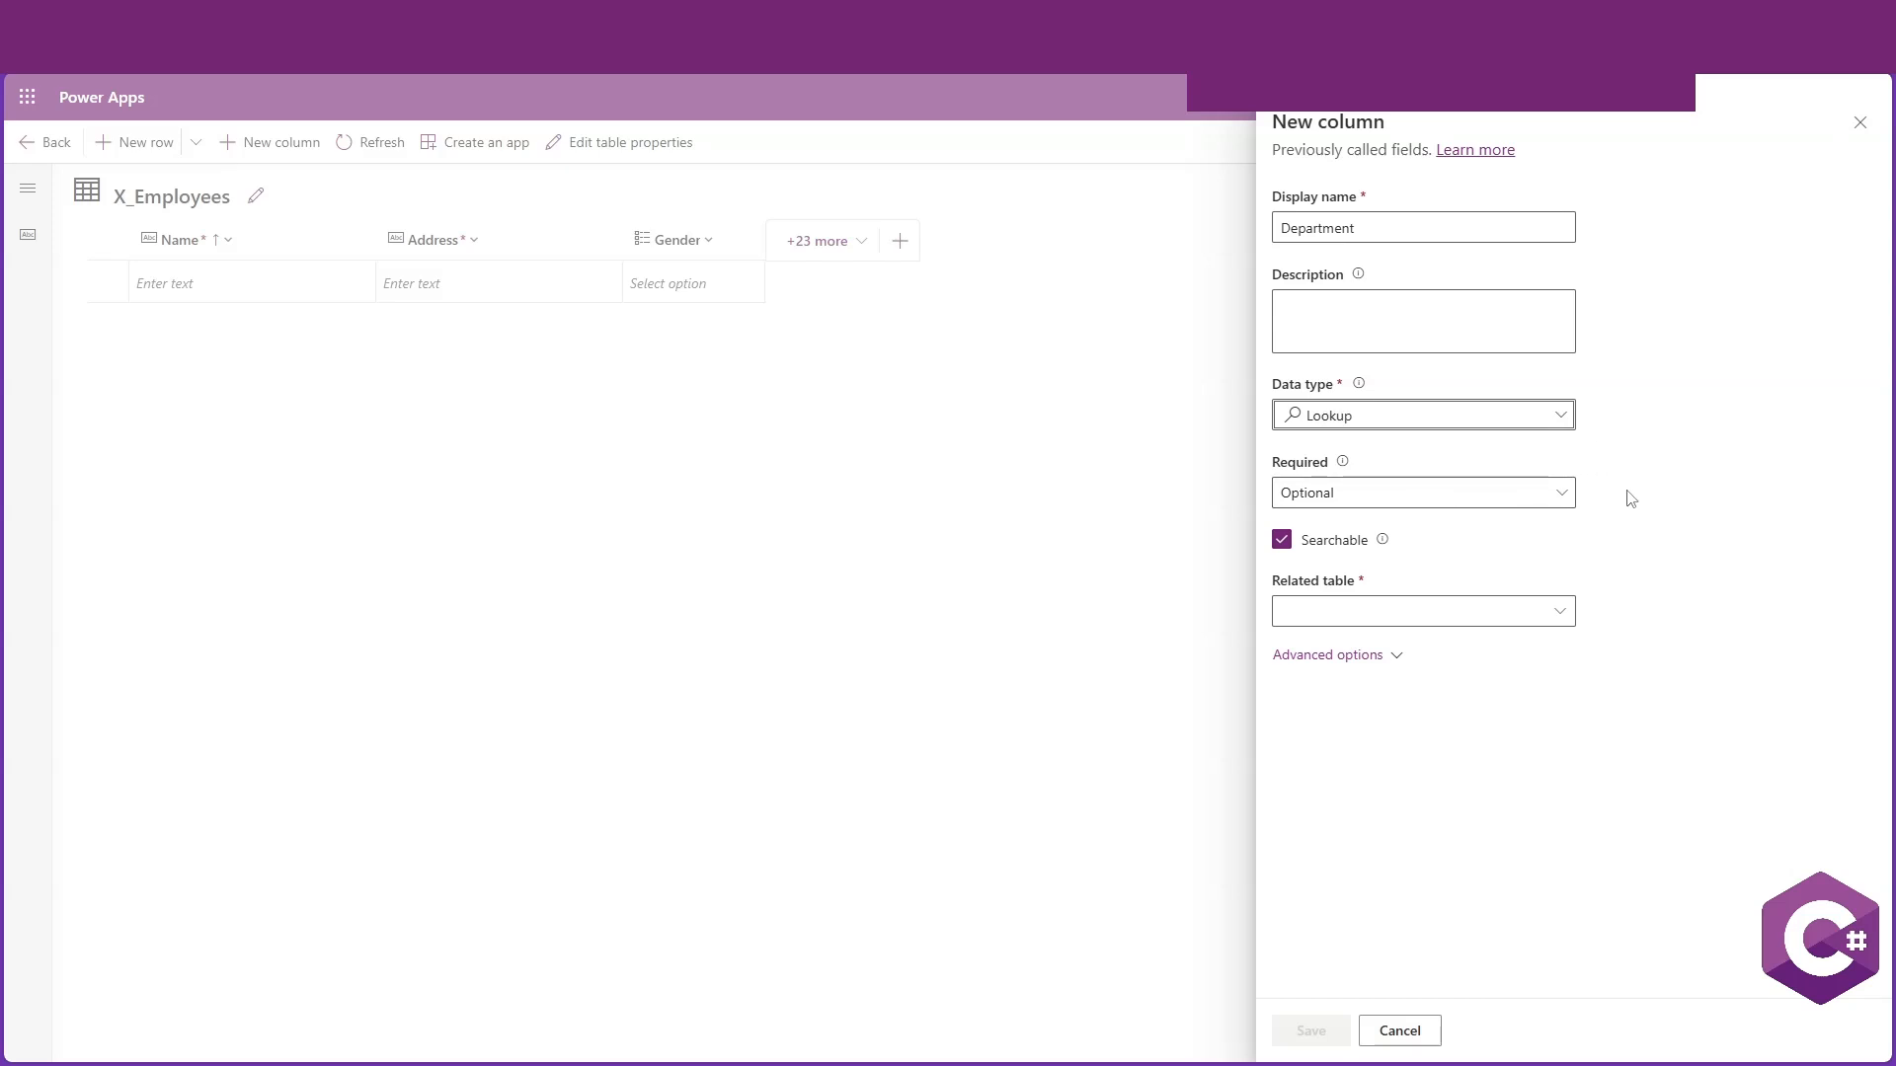
click(1521, 503)
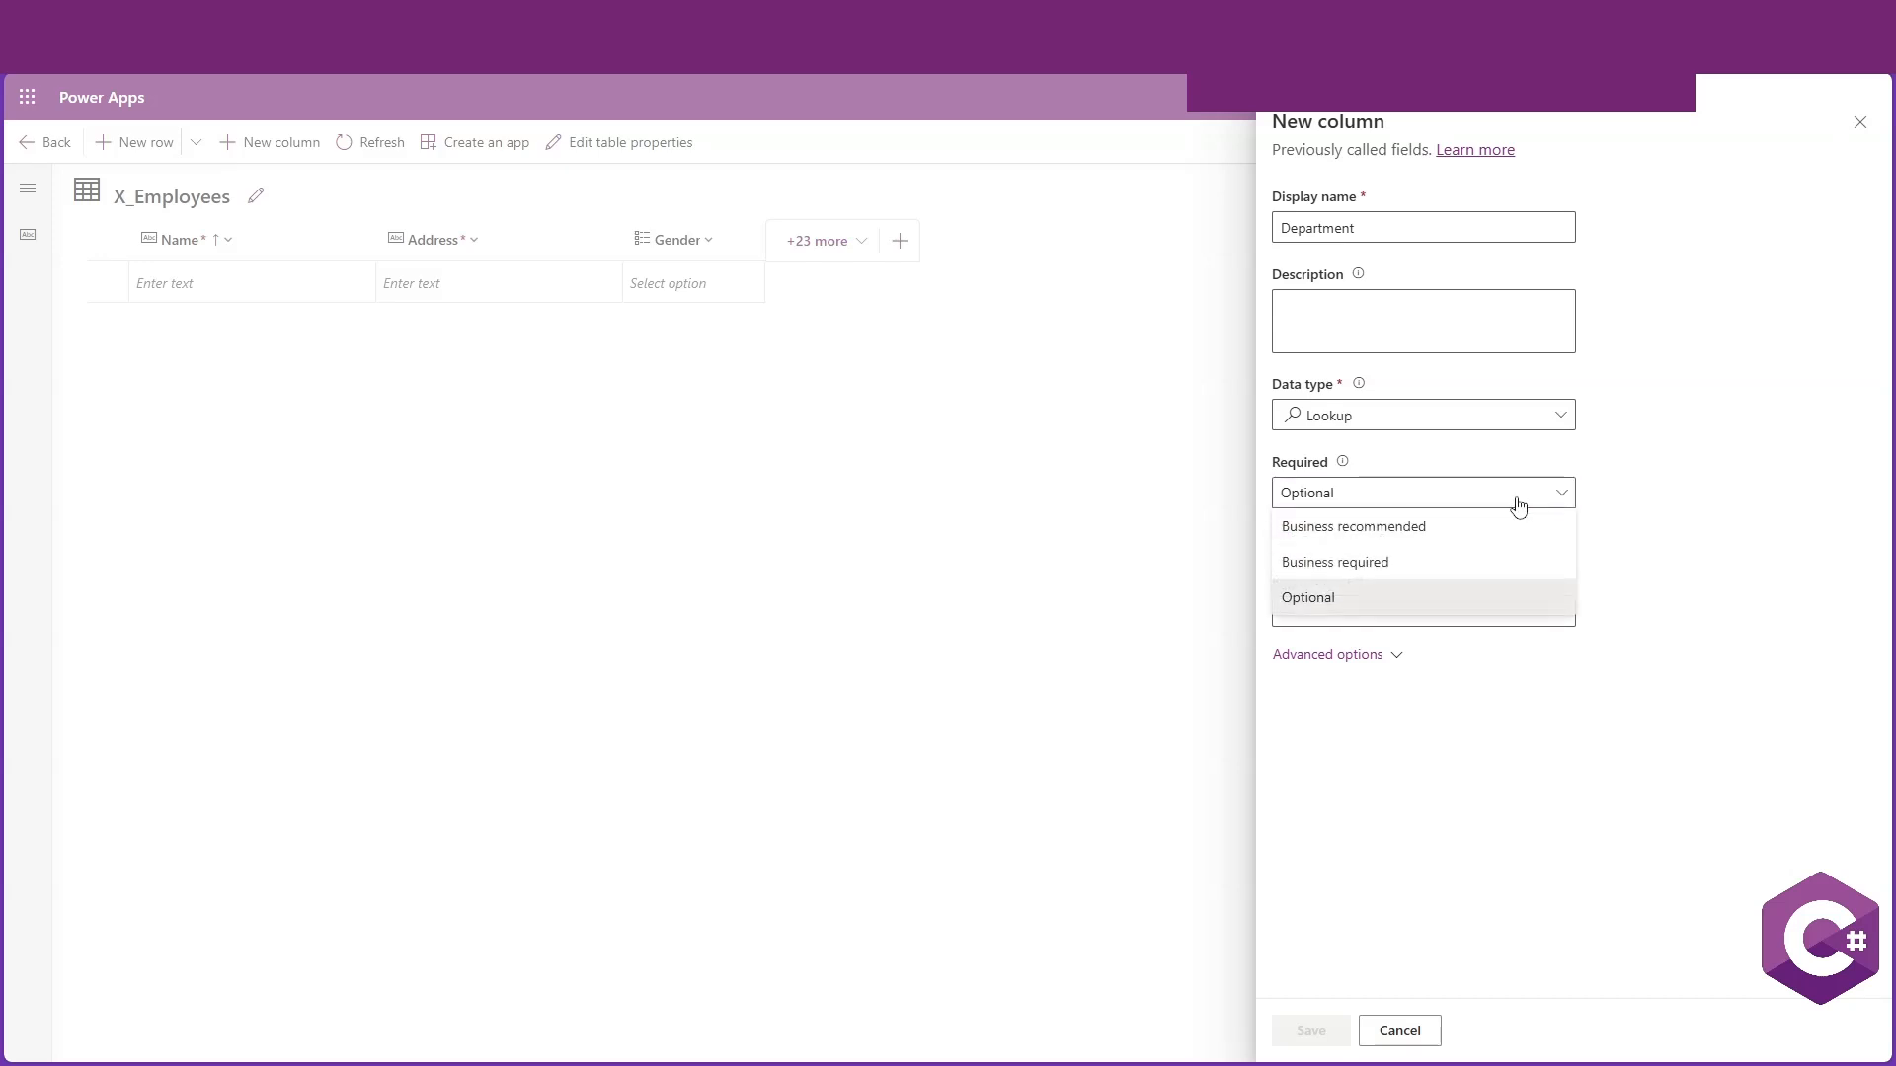
click(1358, 563)
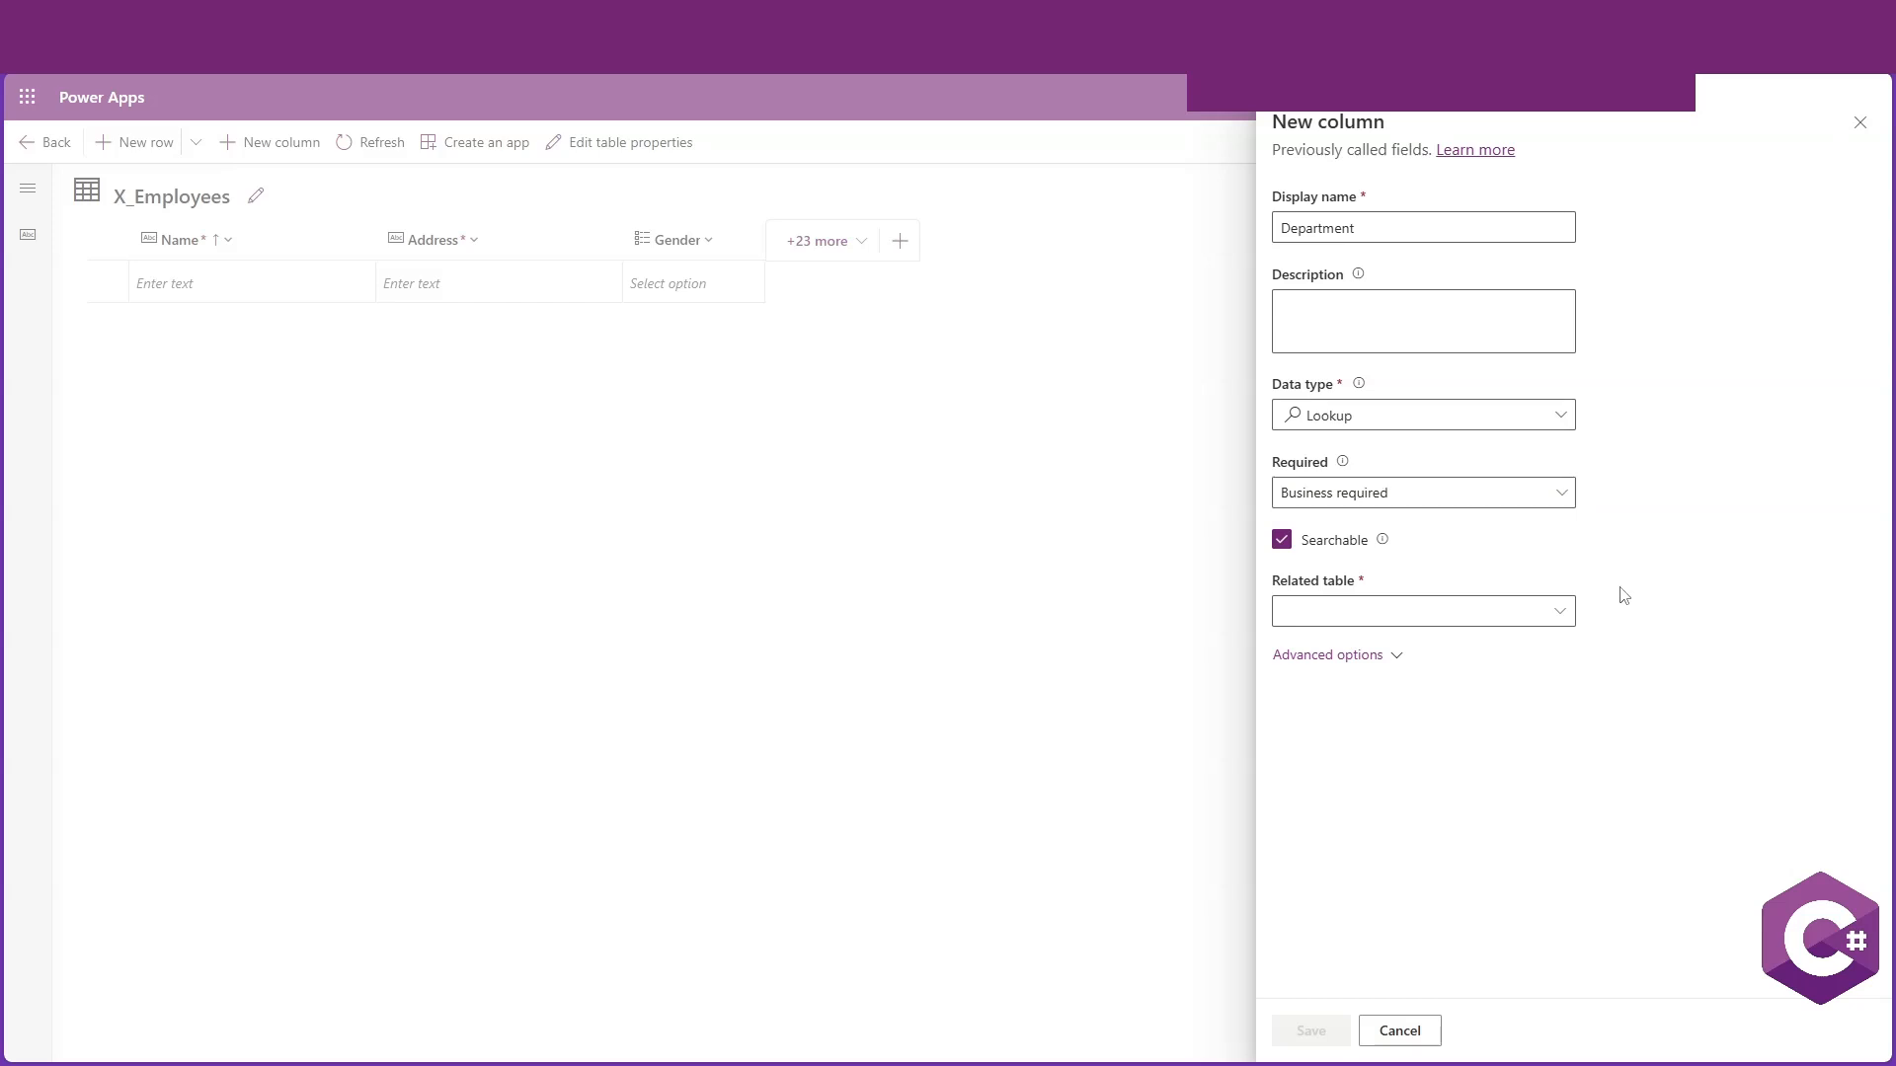
click(1559, 613)
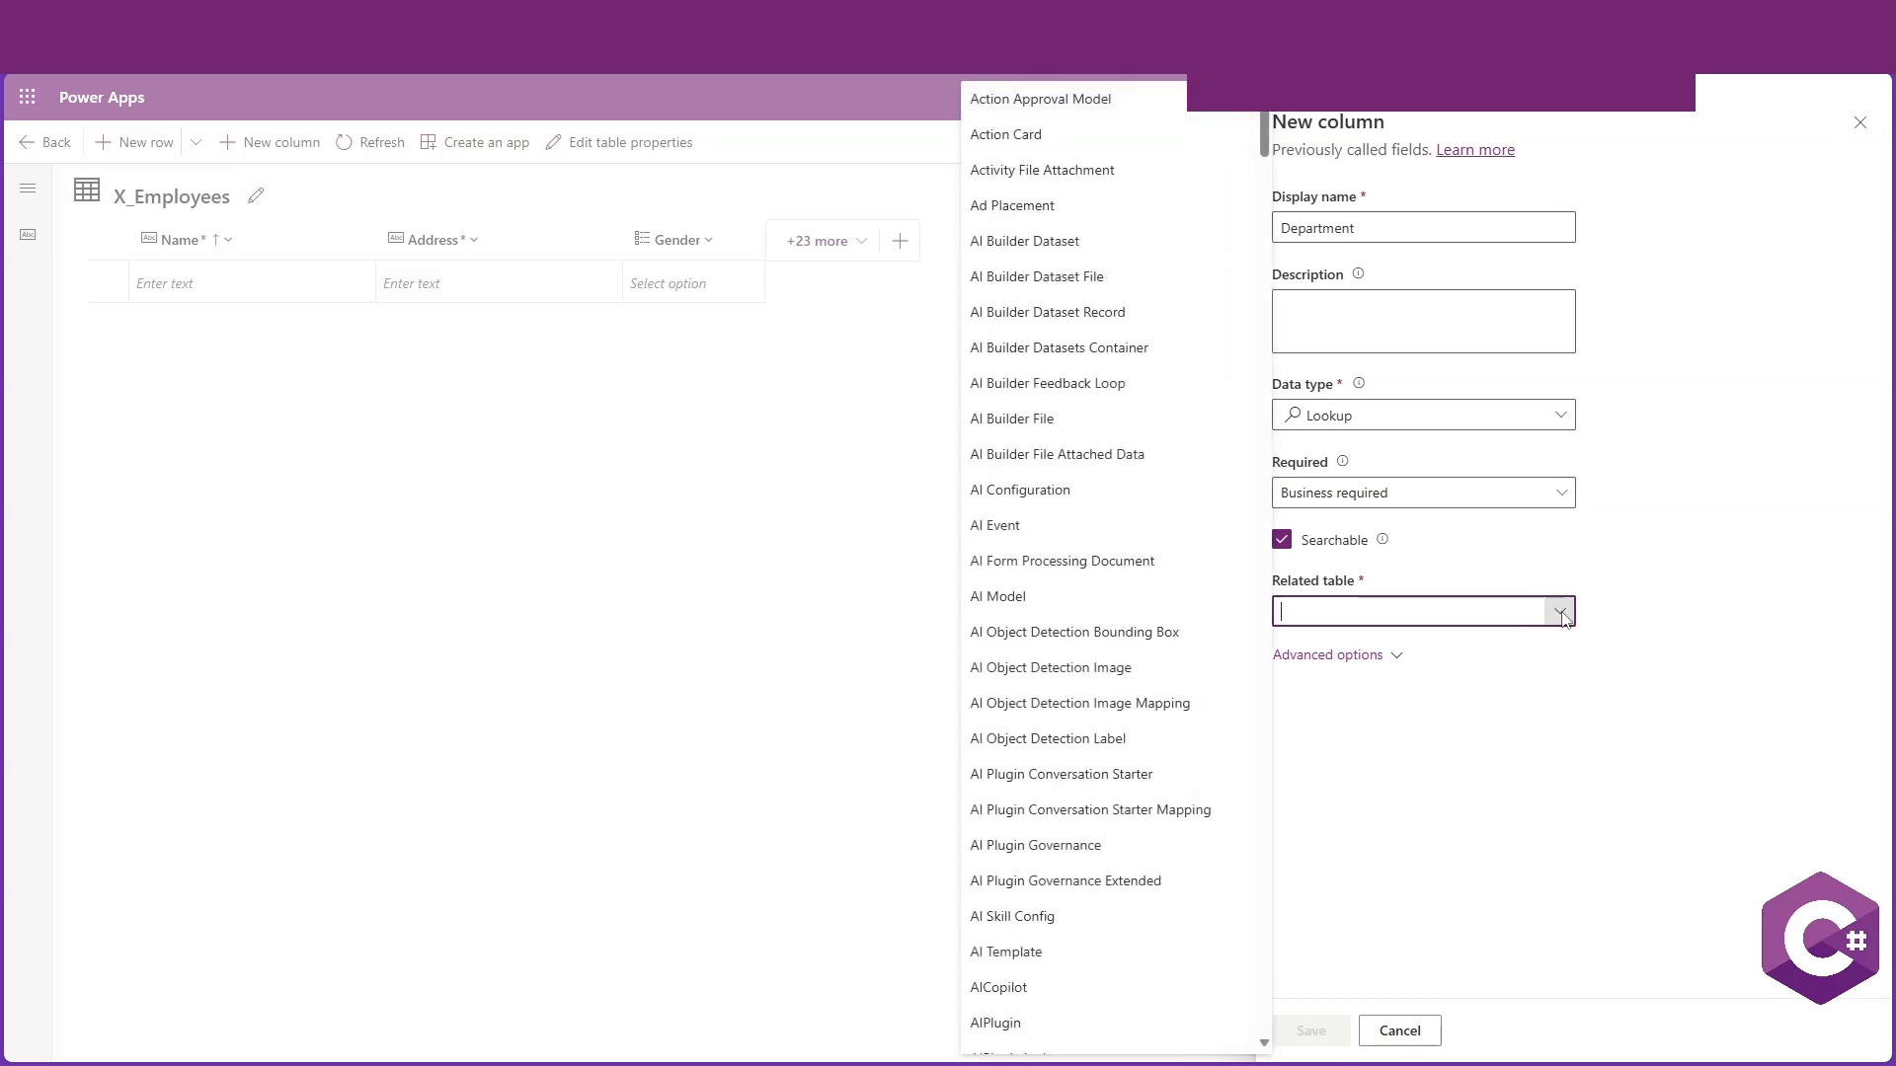
text(X_)
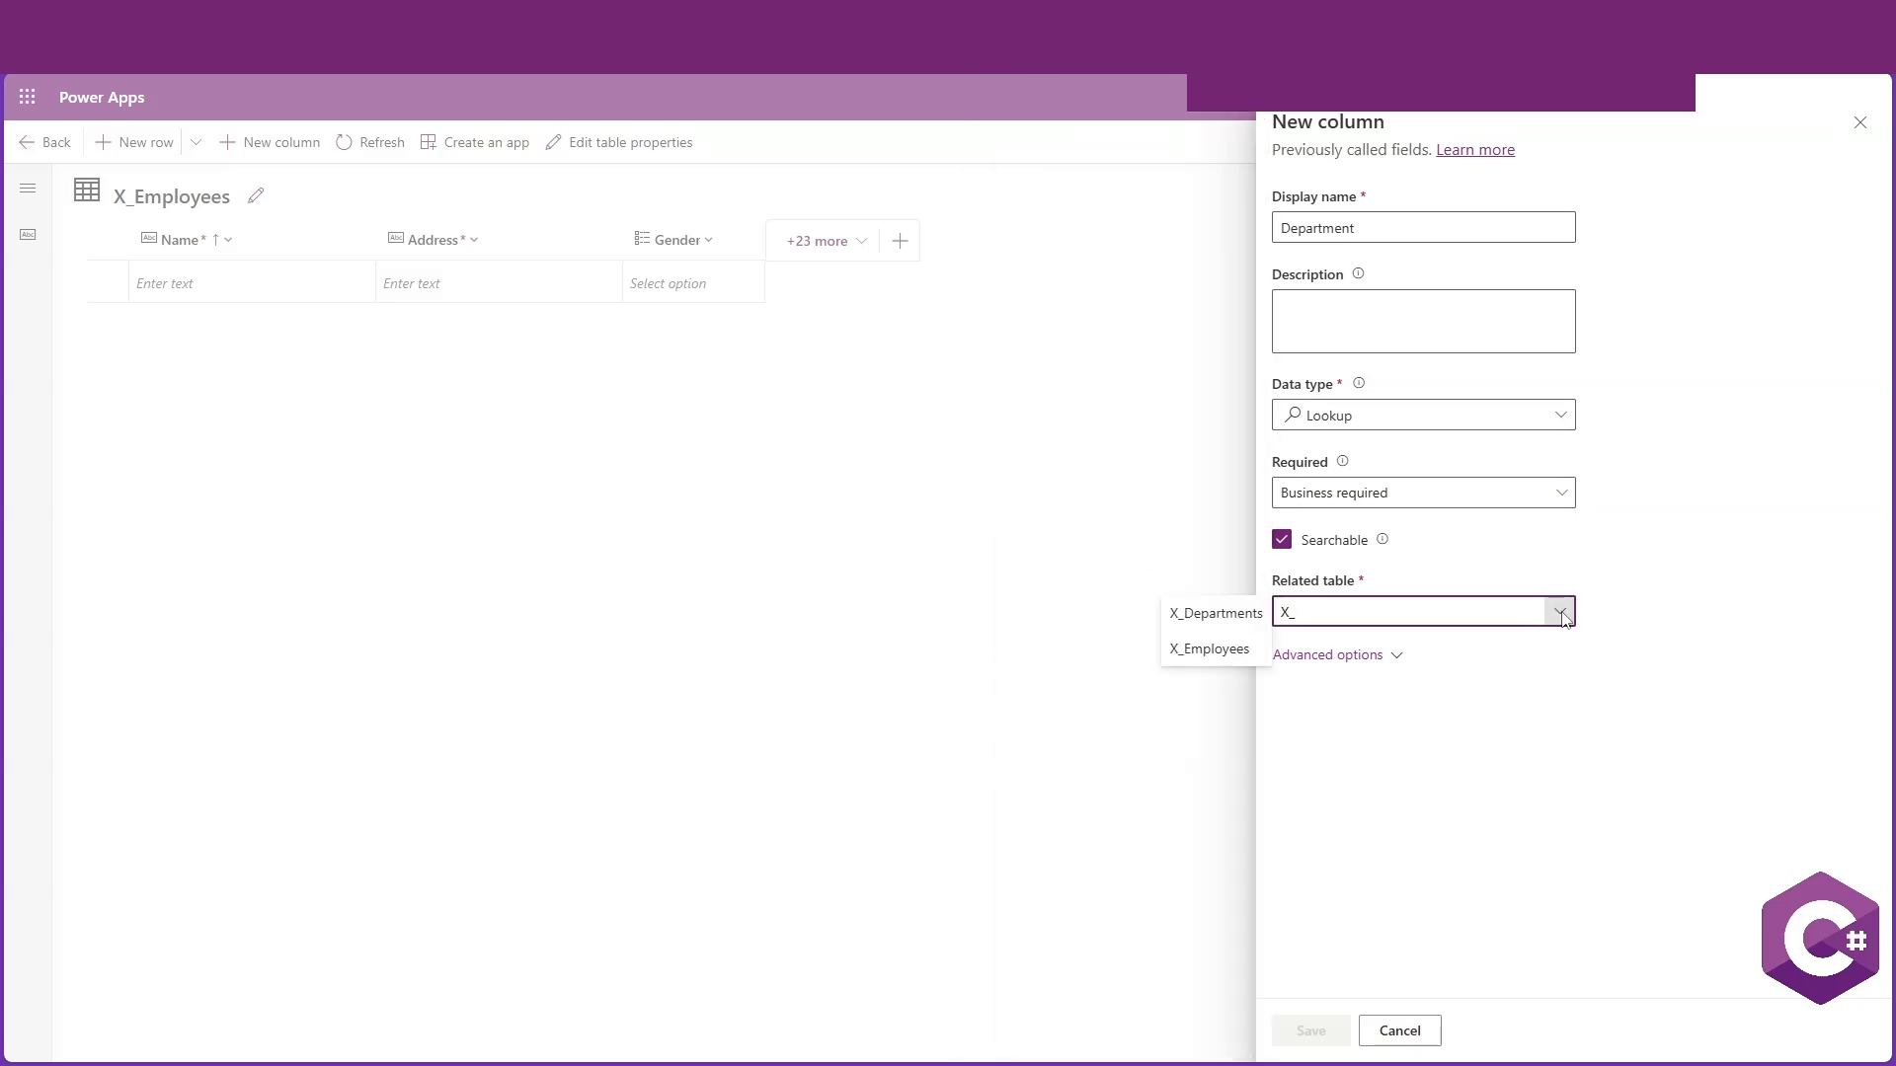
click(1235, 623)
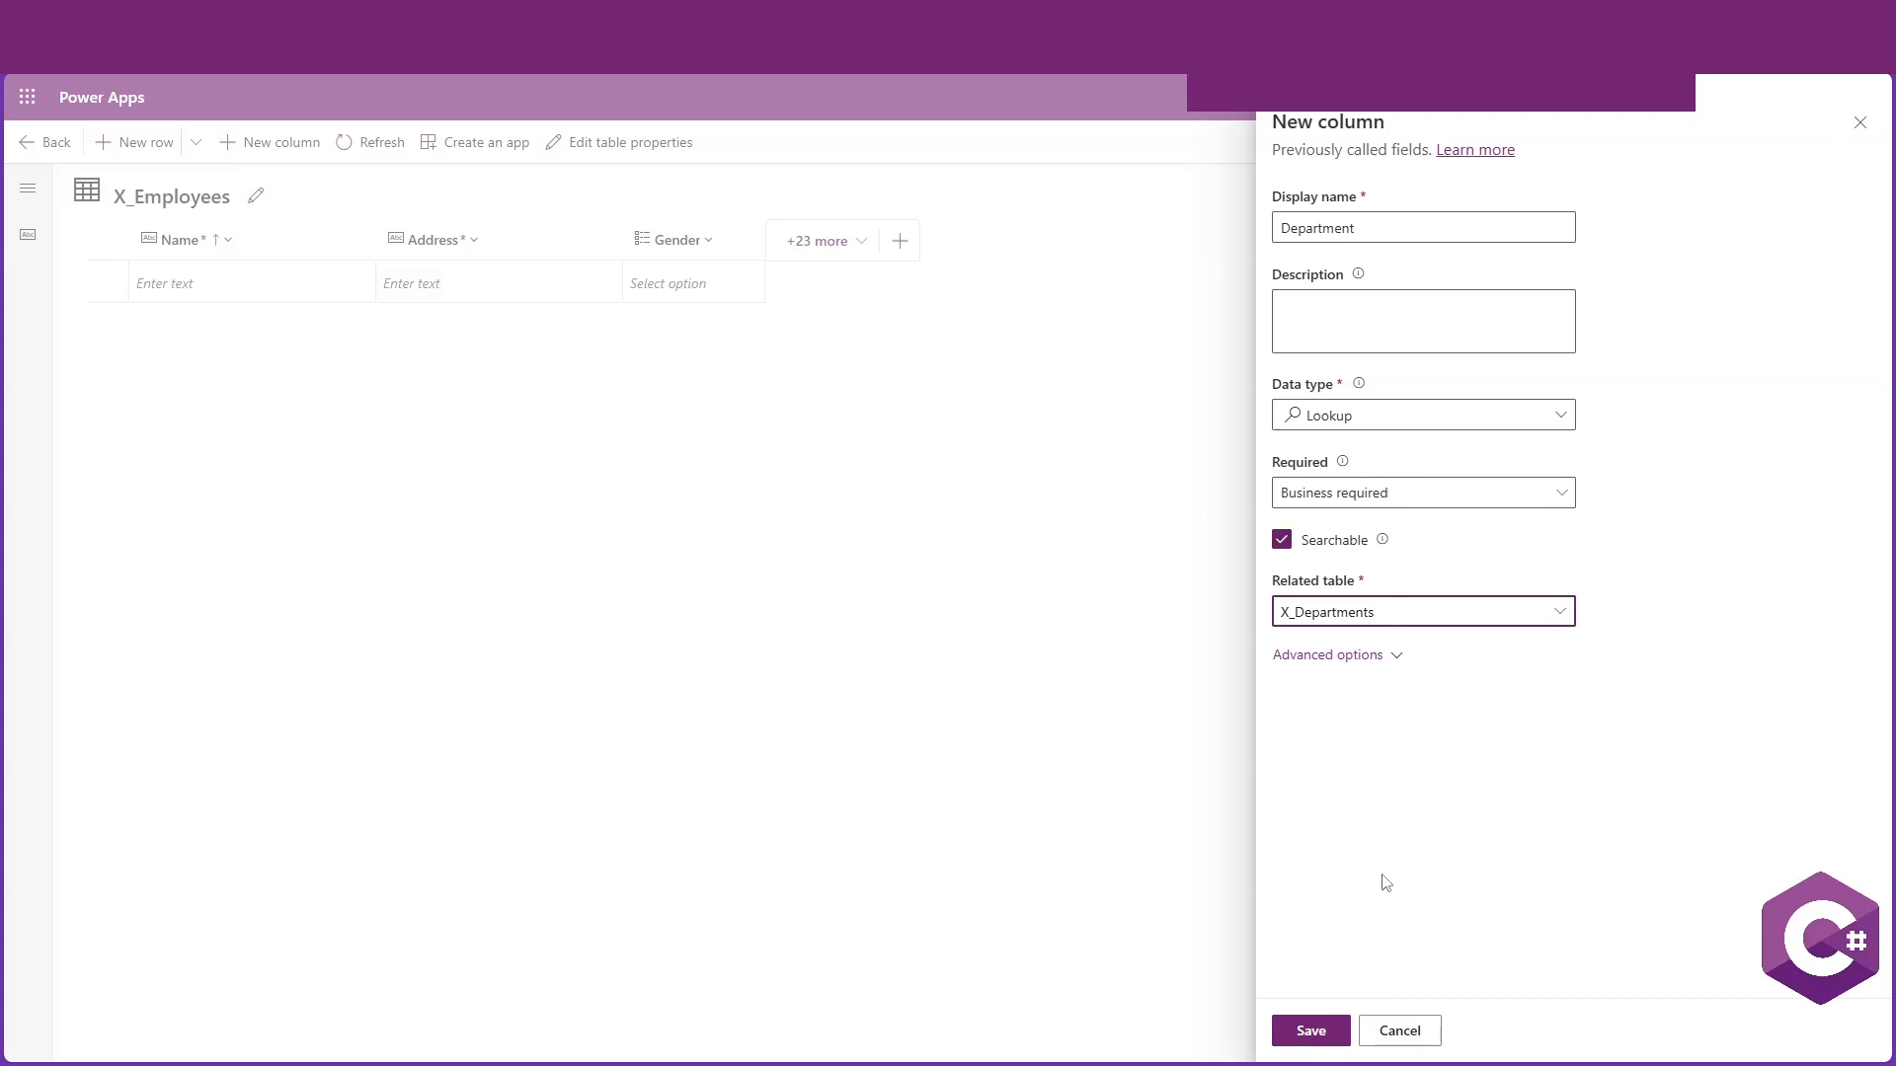
click(1305, 1033)
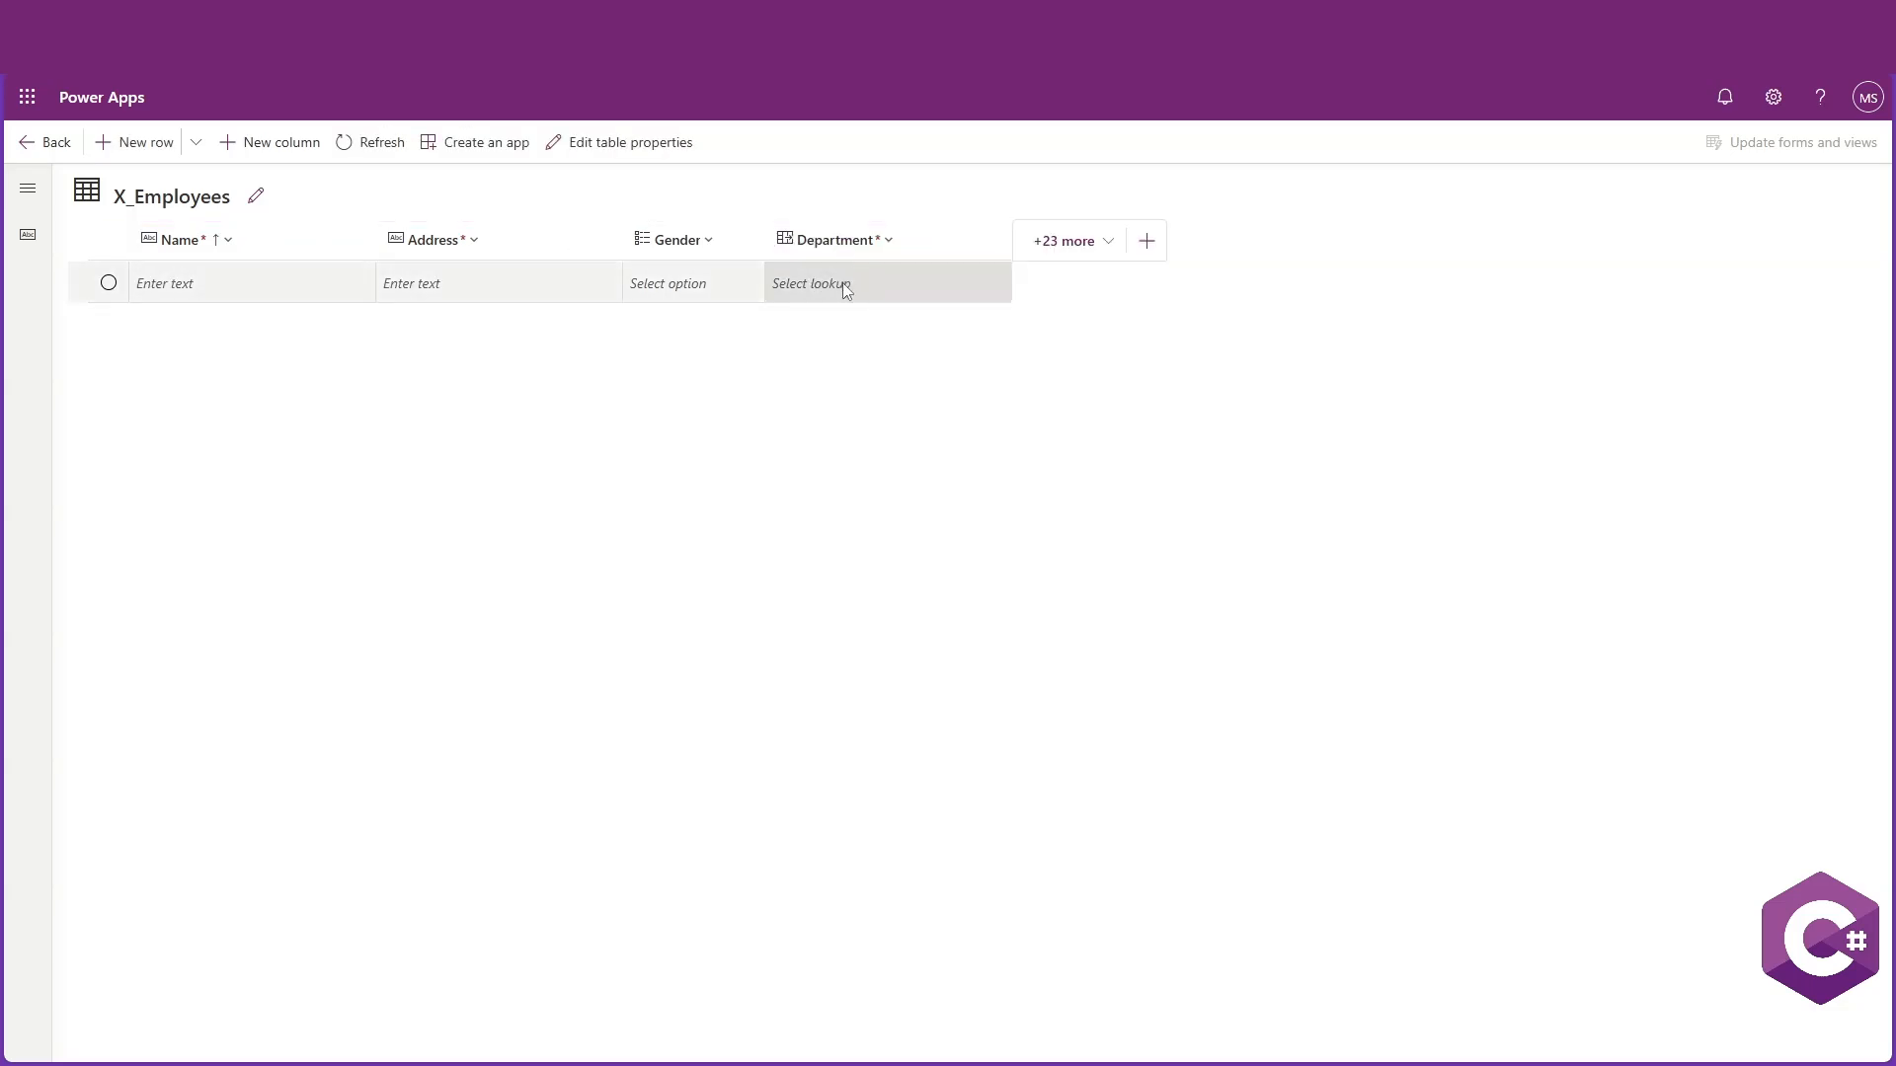
Return to the table overview and show the Department column in the columns and data view
click(44, 143)
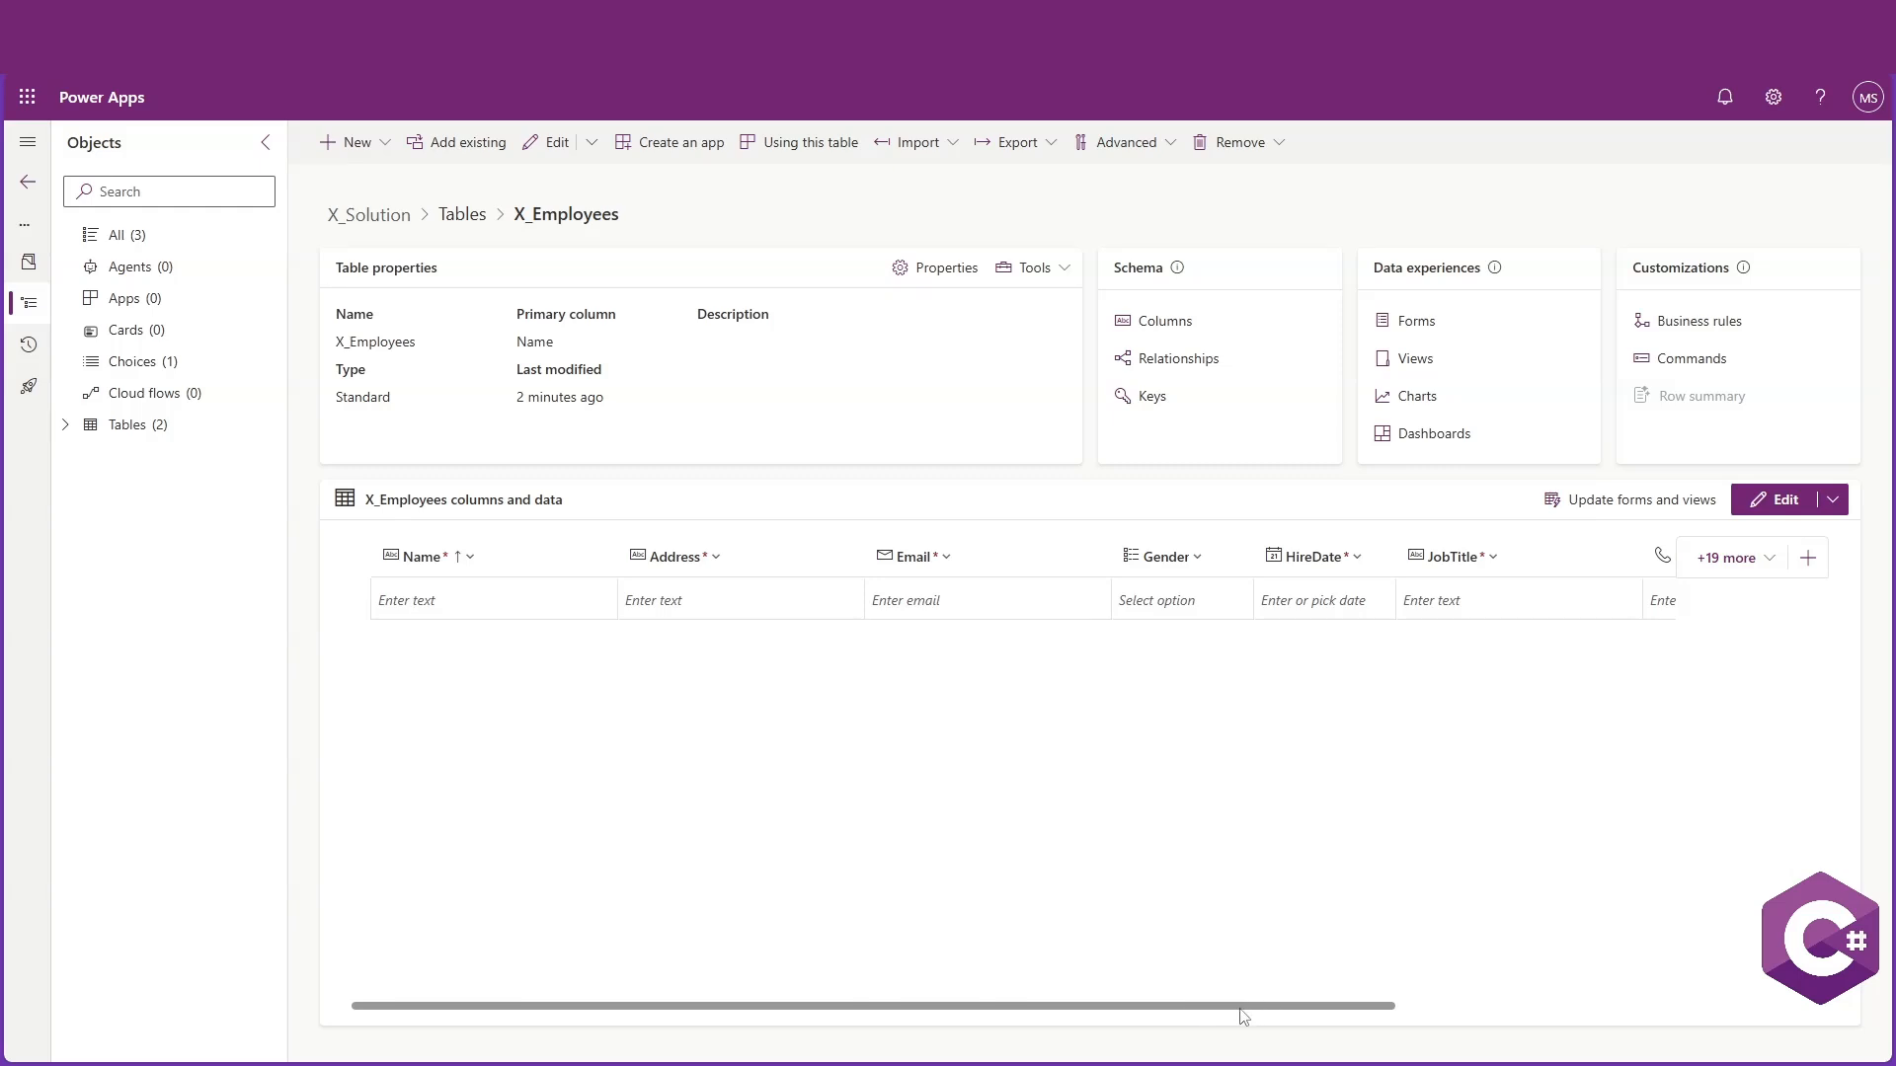
drag(1241, 1008, 1563, 999)
click(1730, 557)
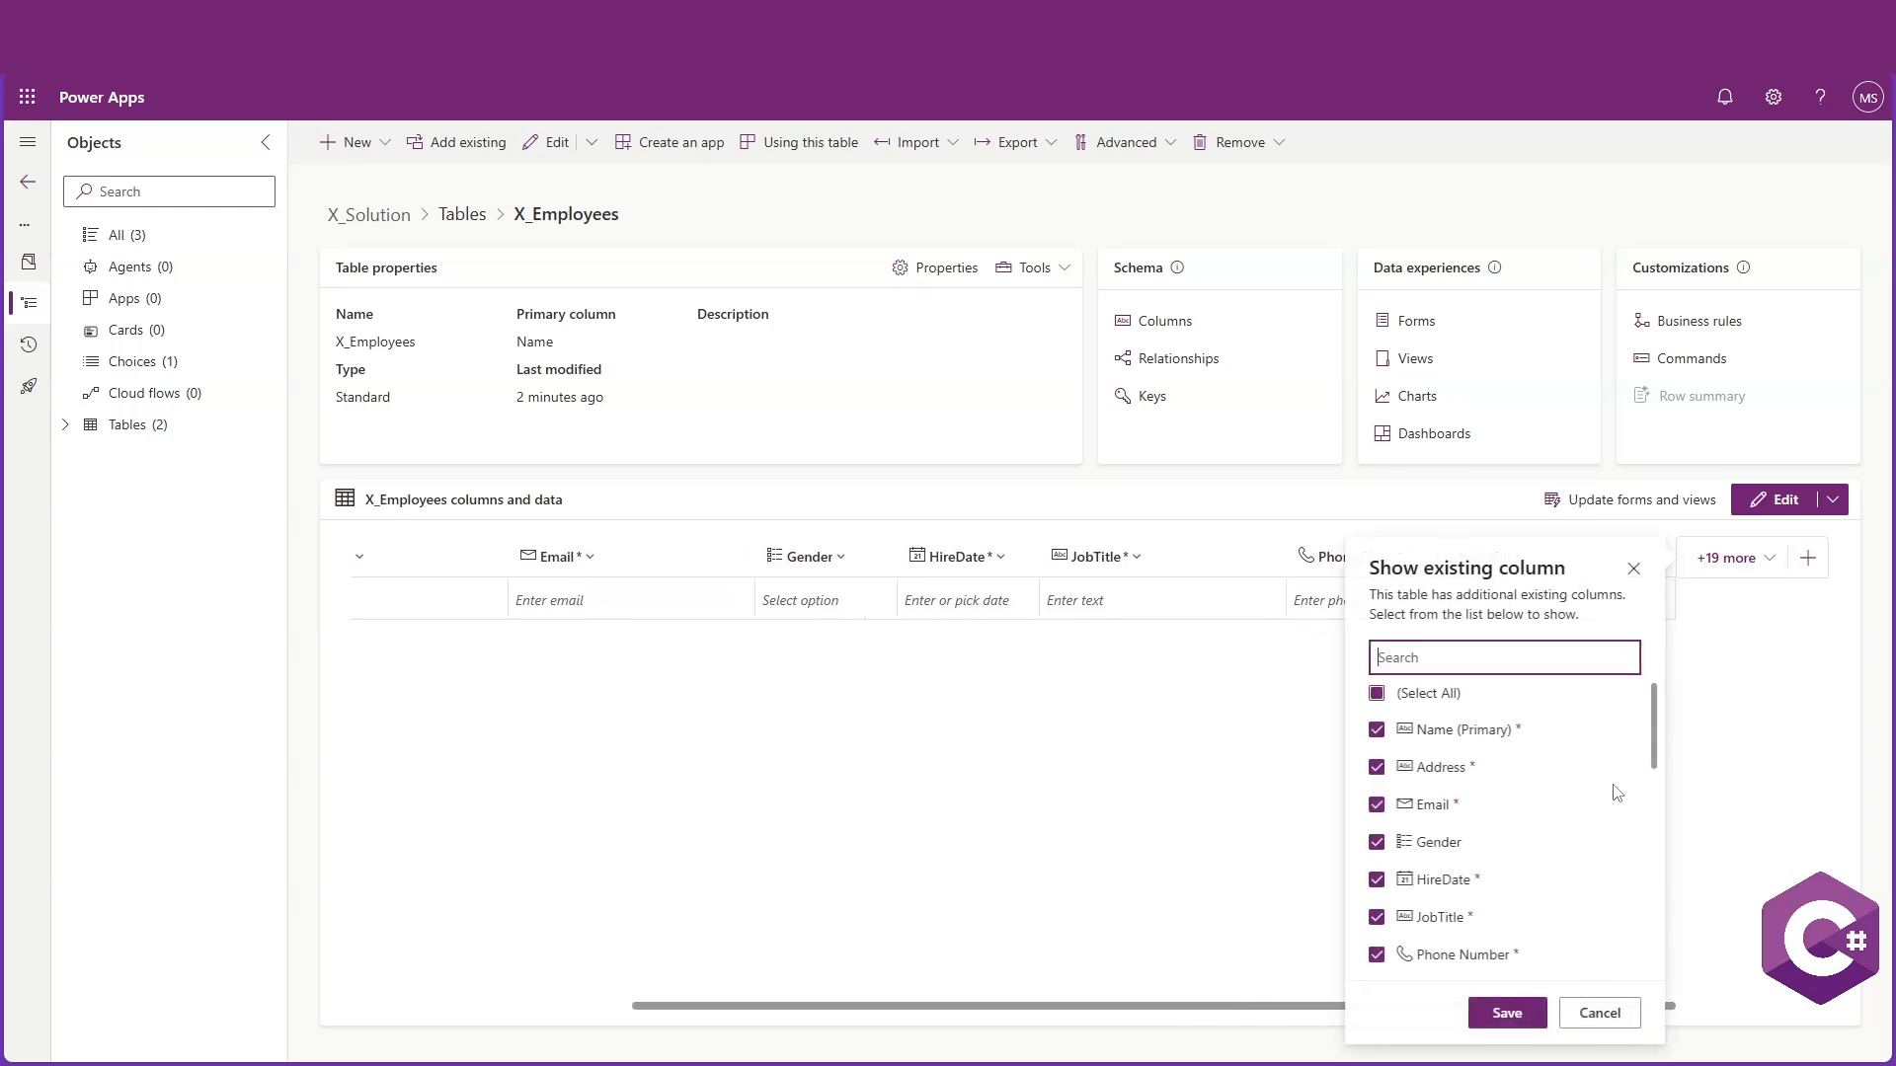
scroll(1518, 879, down, 5)
text(de)
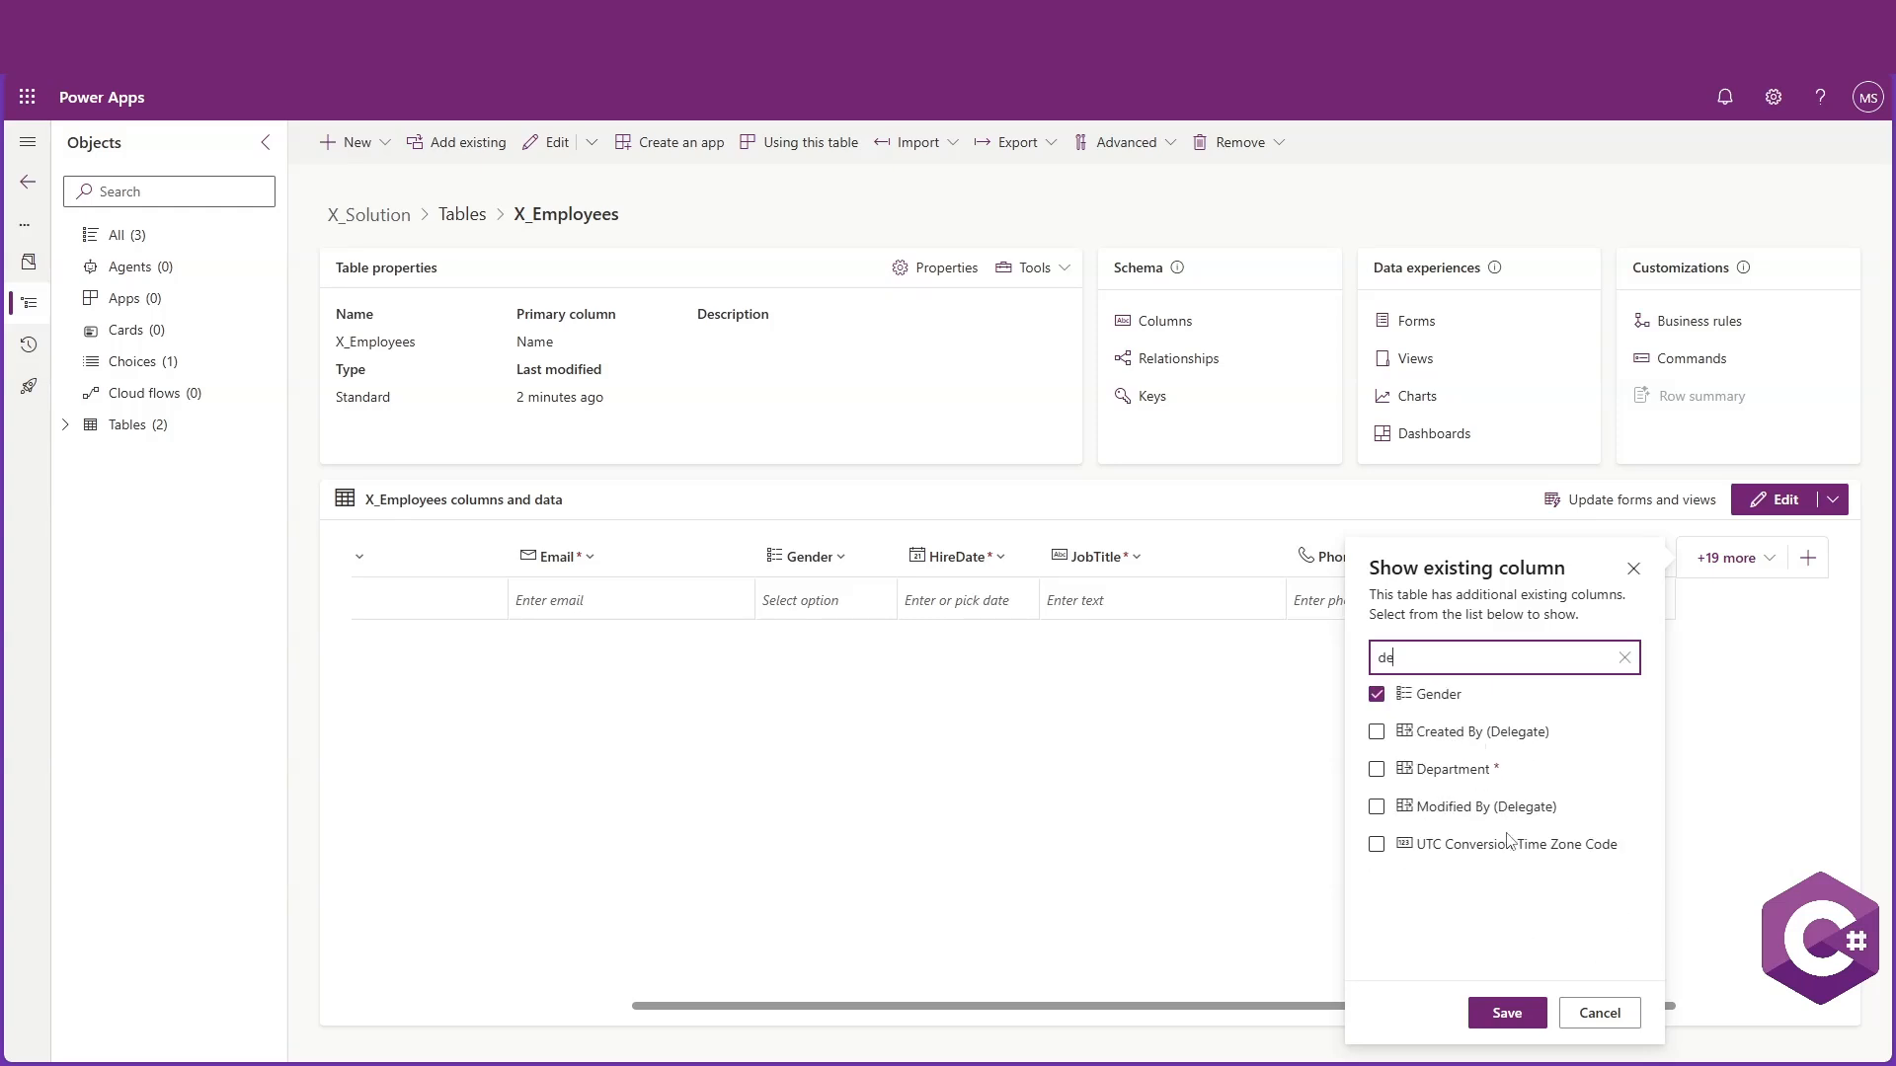
click(1376, 769)
click(1507, 1013)
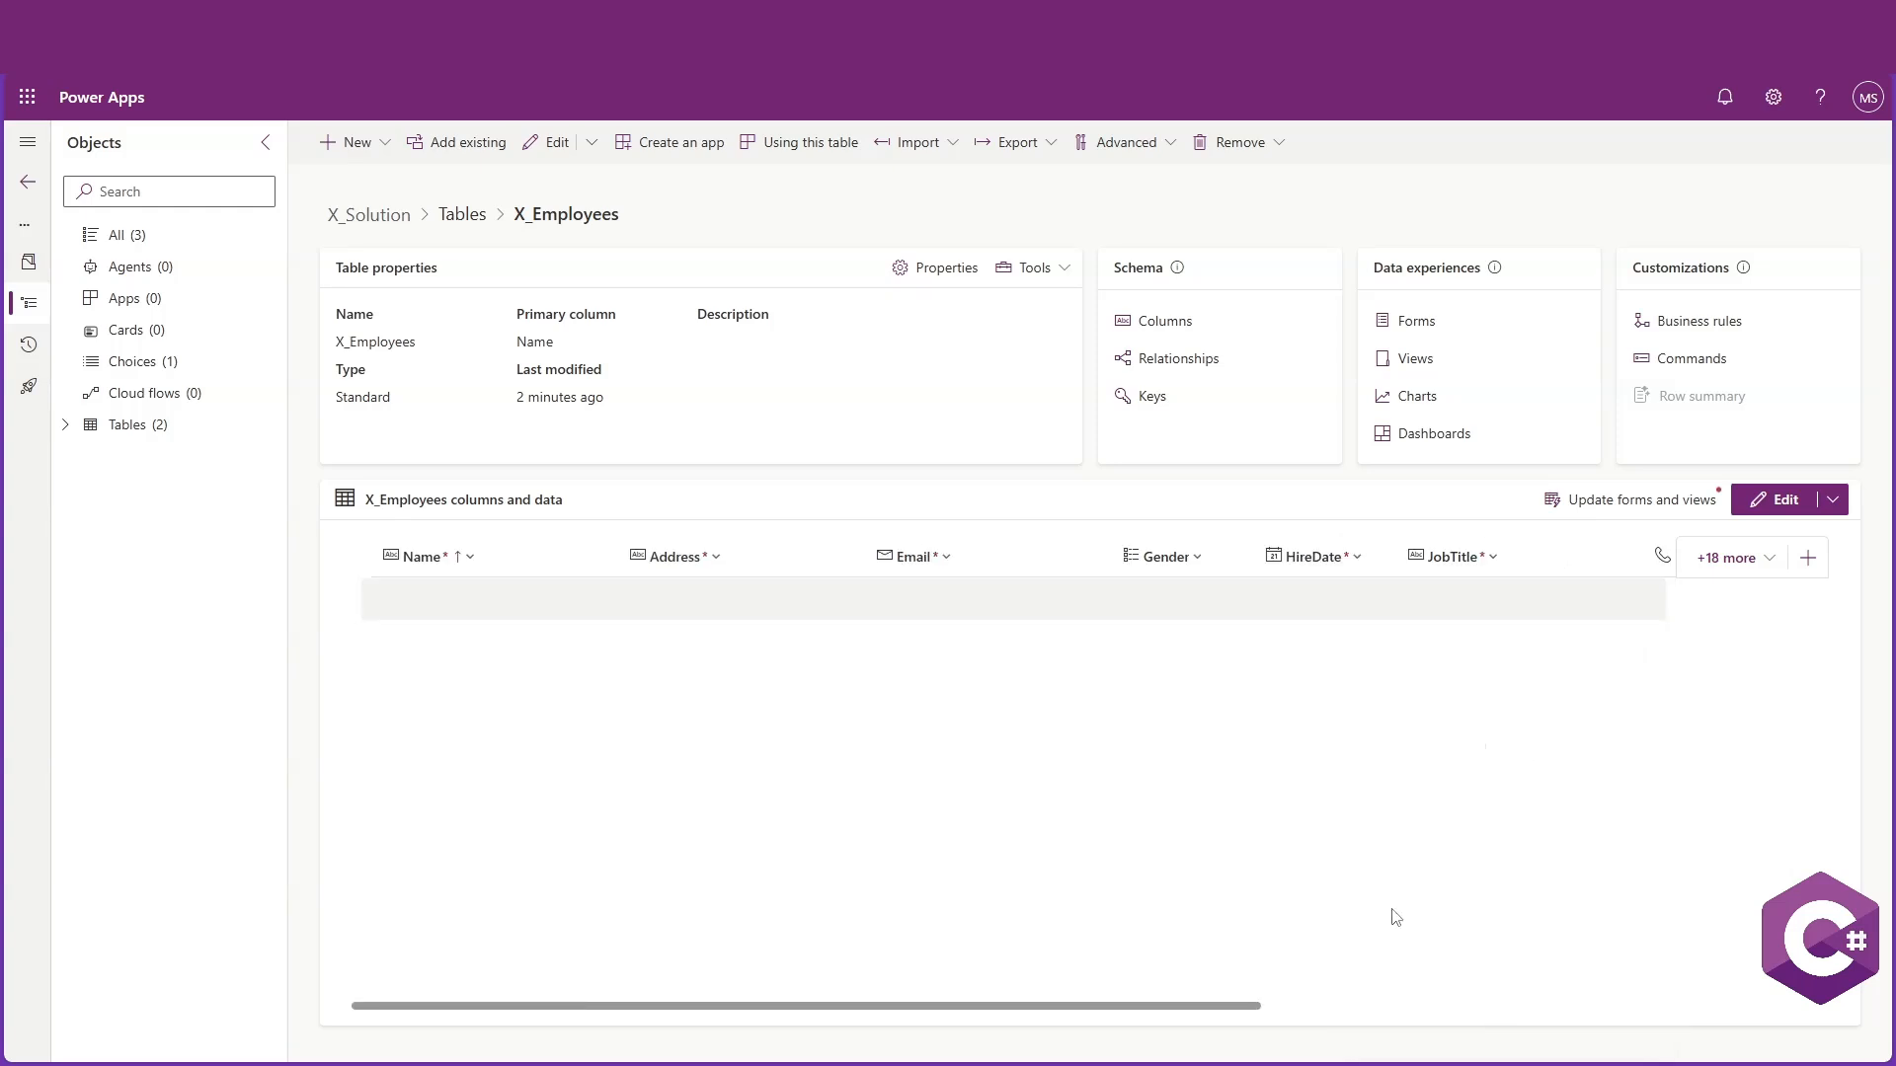
Open the X_Departments table and add a row with DepartmentName IT and Code IT001
drag(939, 1007, 873, 812)
click(69, 425)
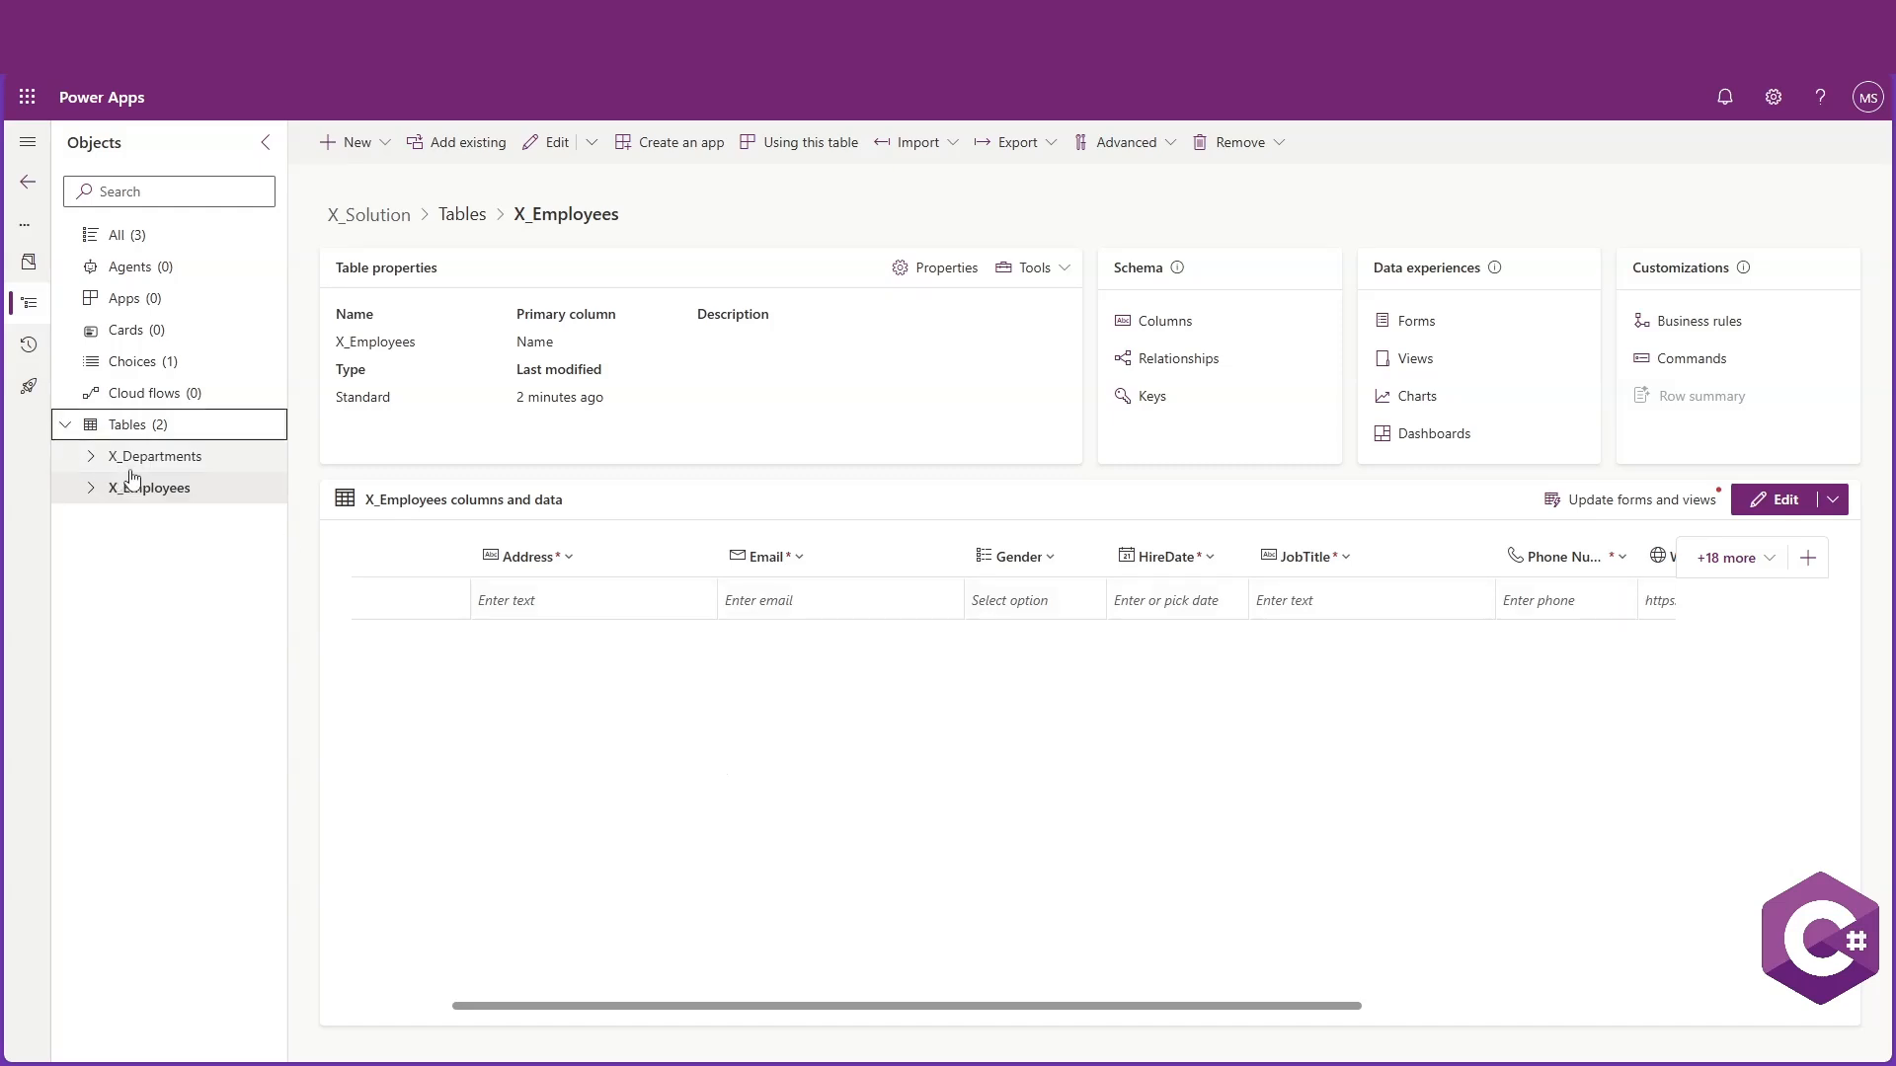
click(150, 464)
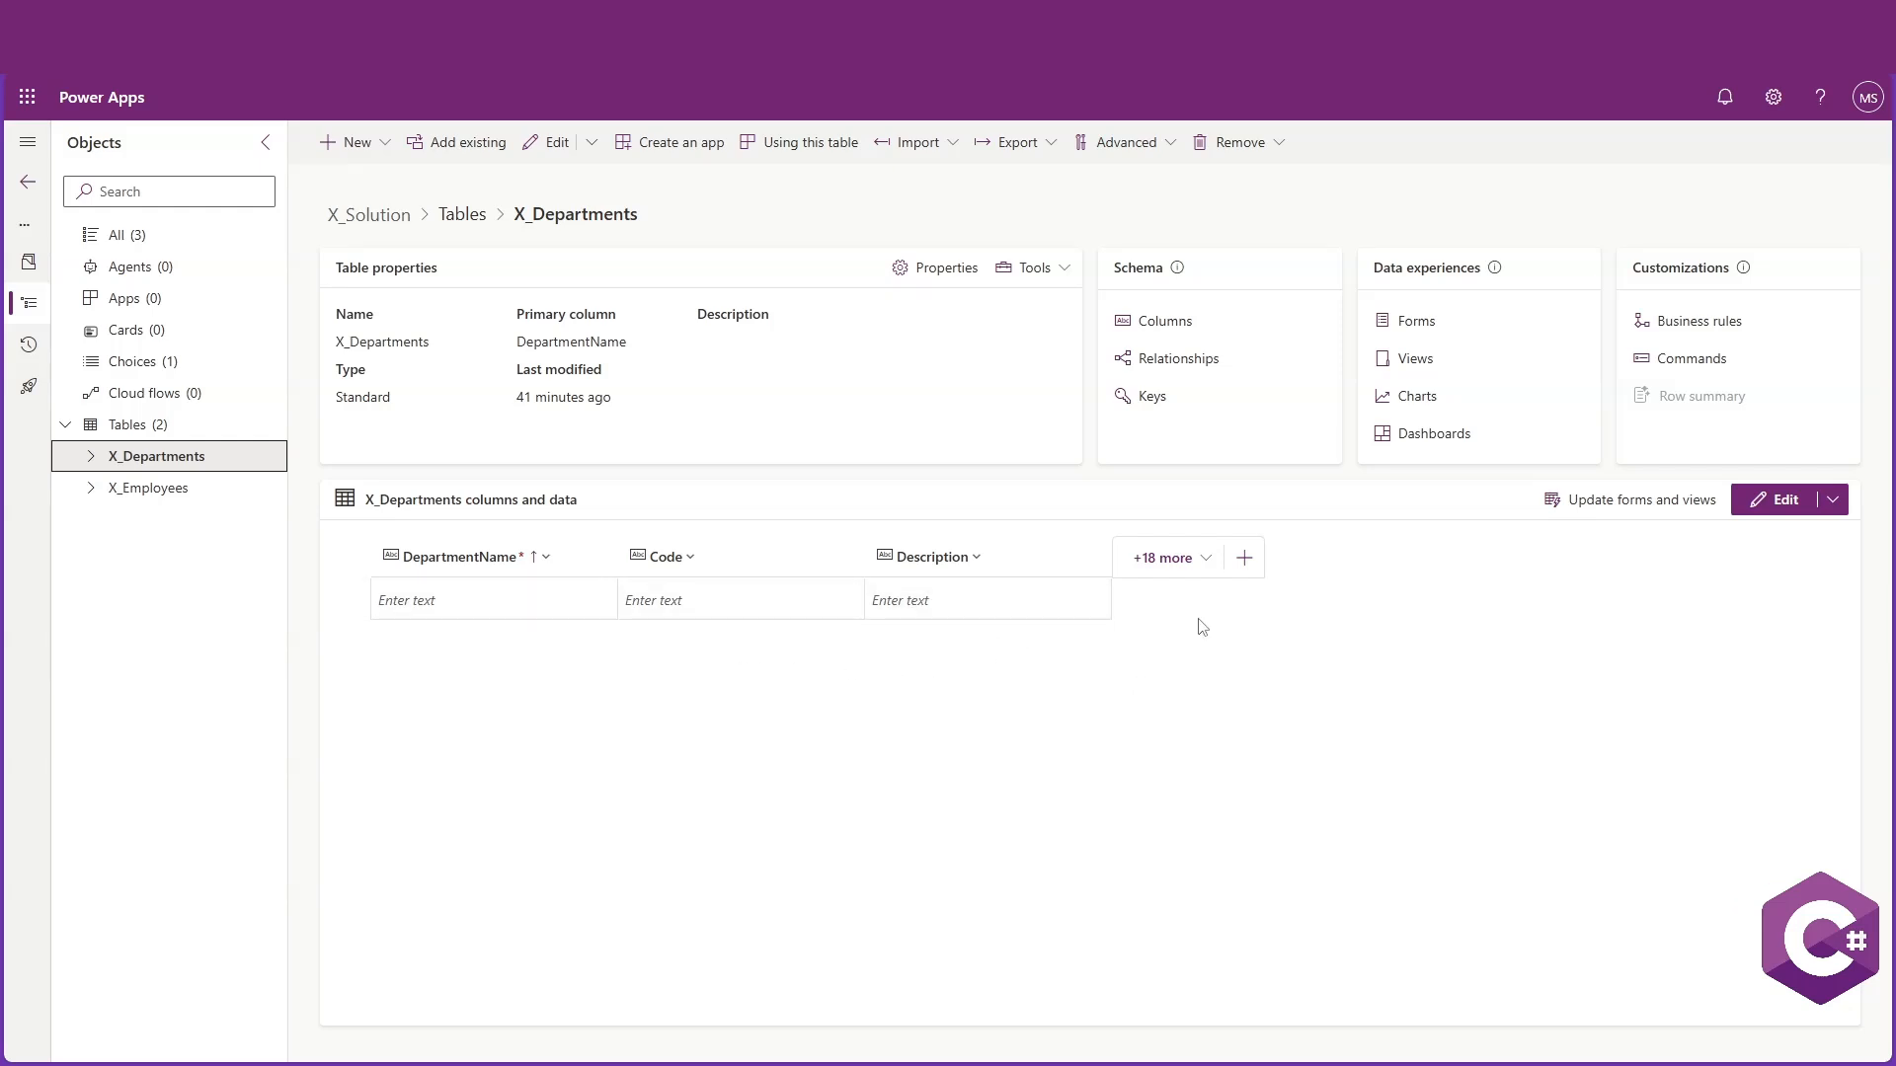
click(501, 597)
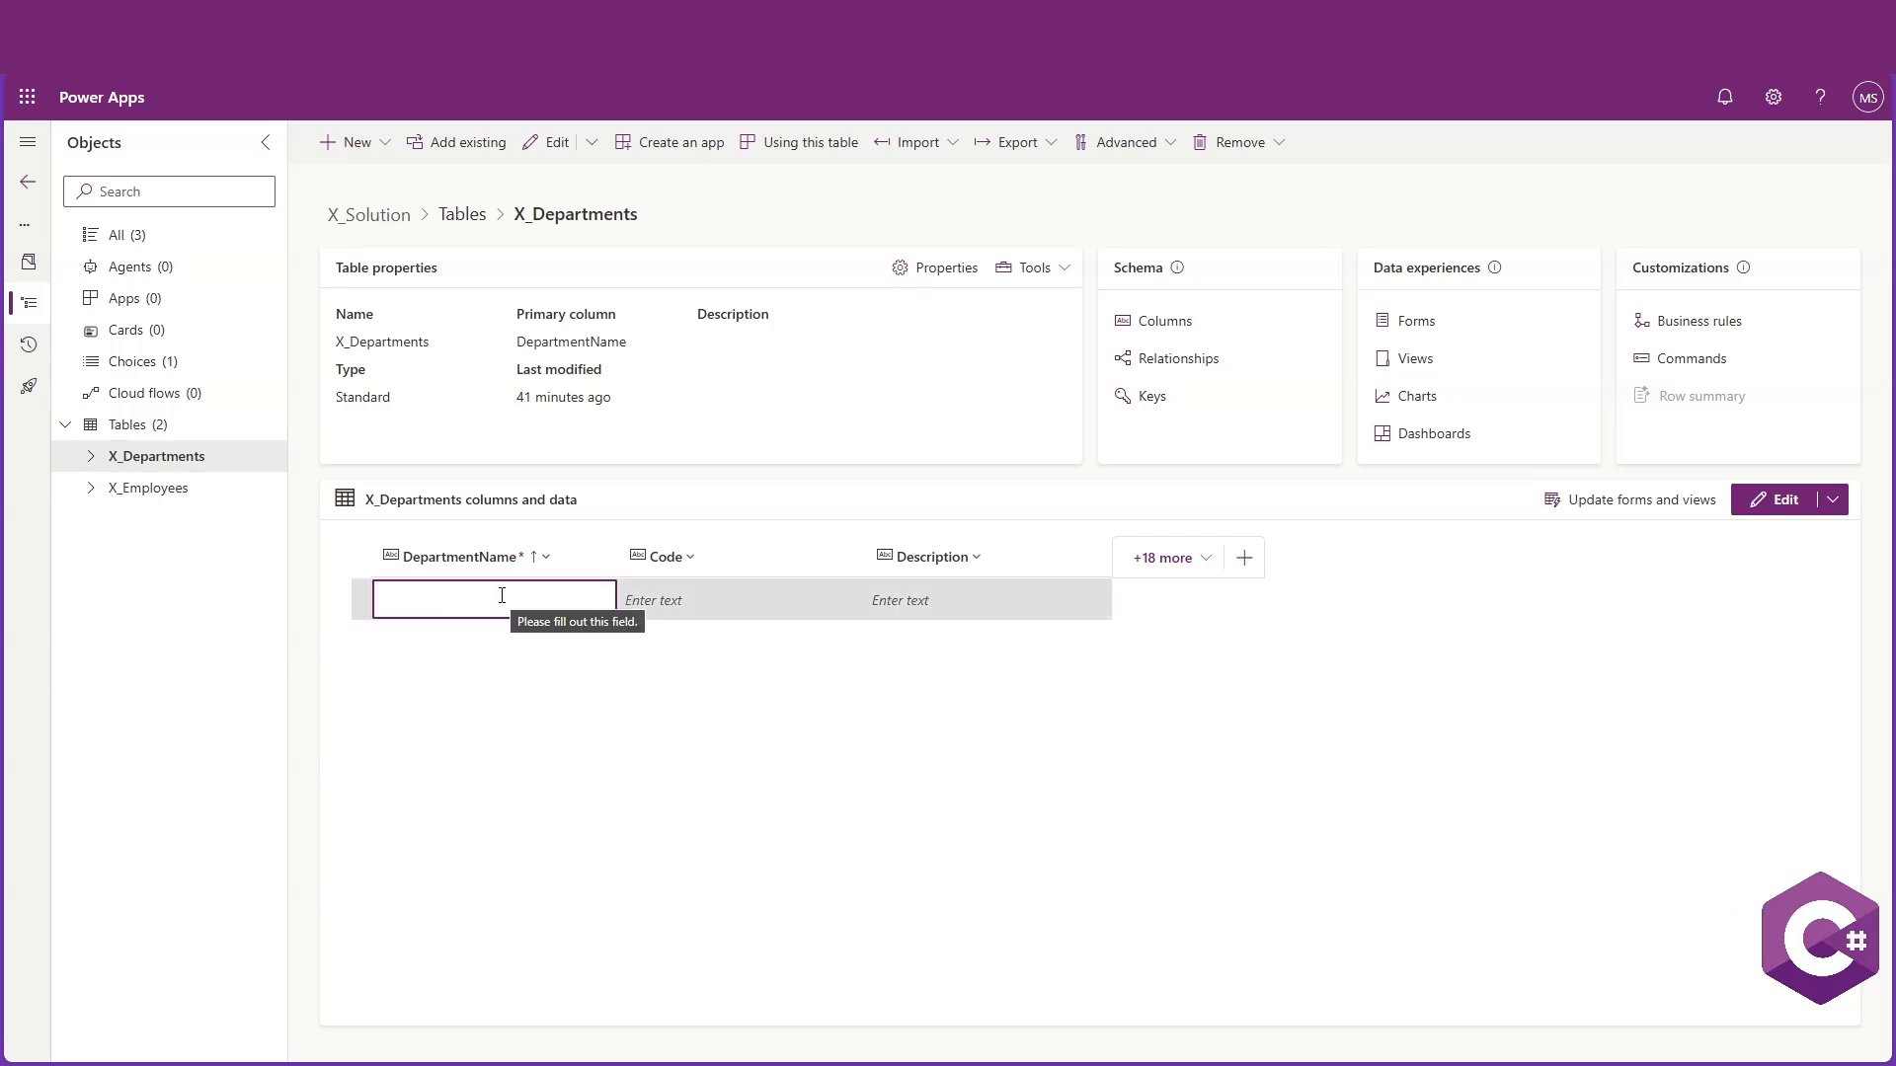
text(IT)
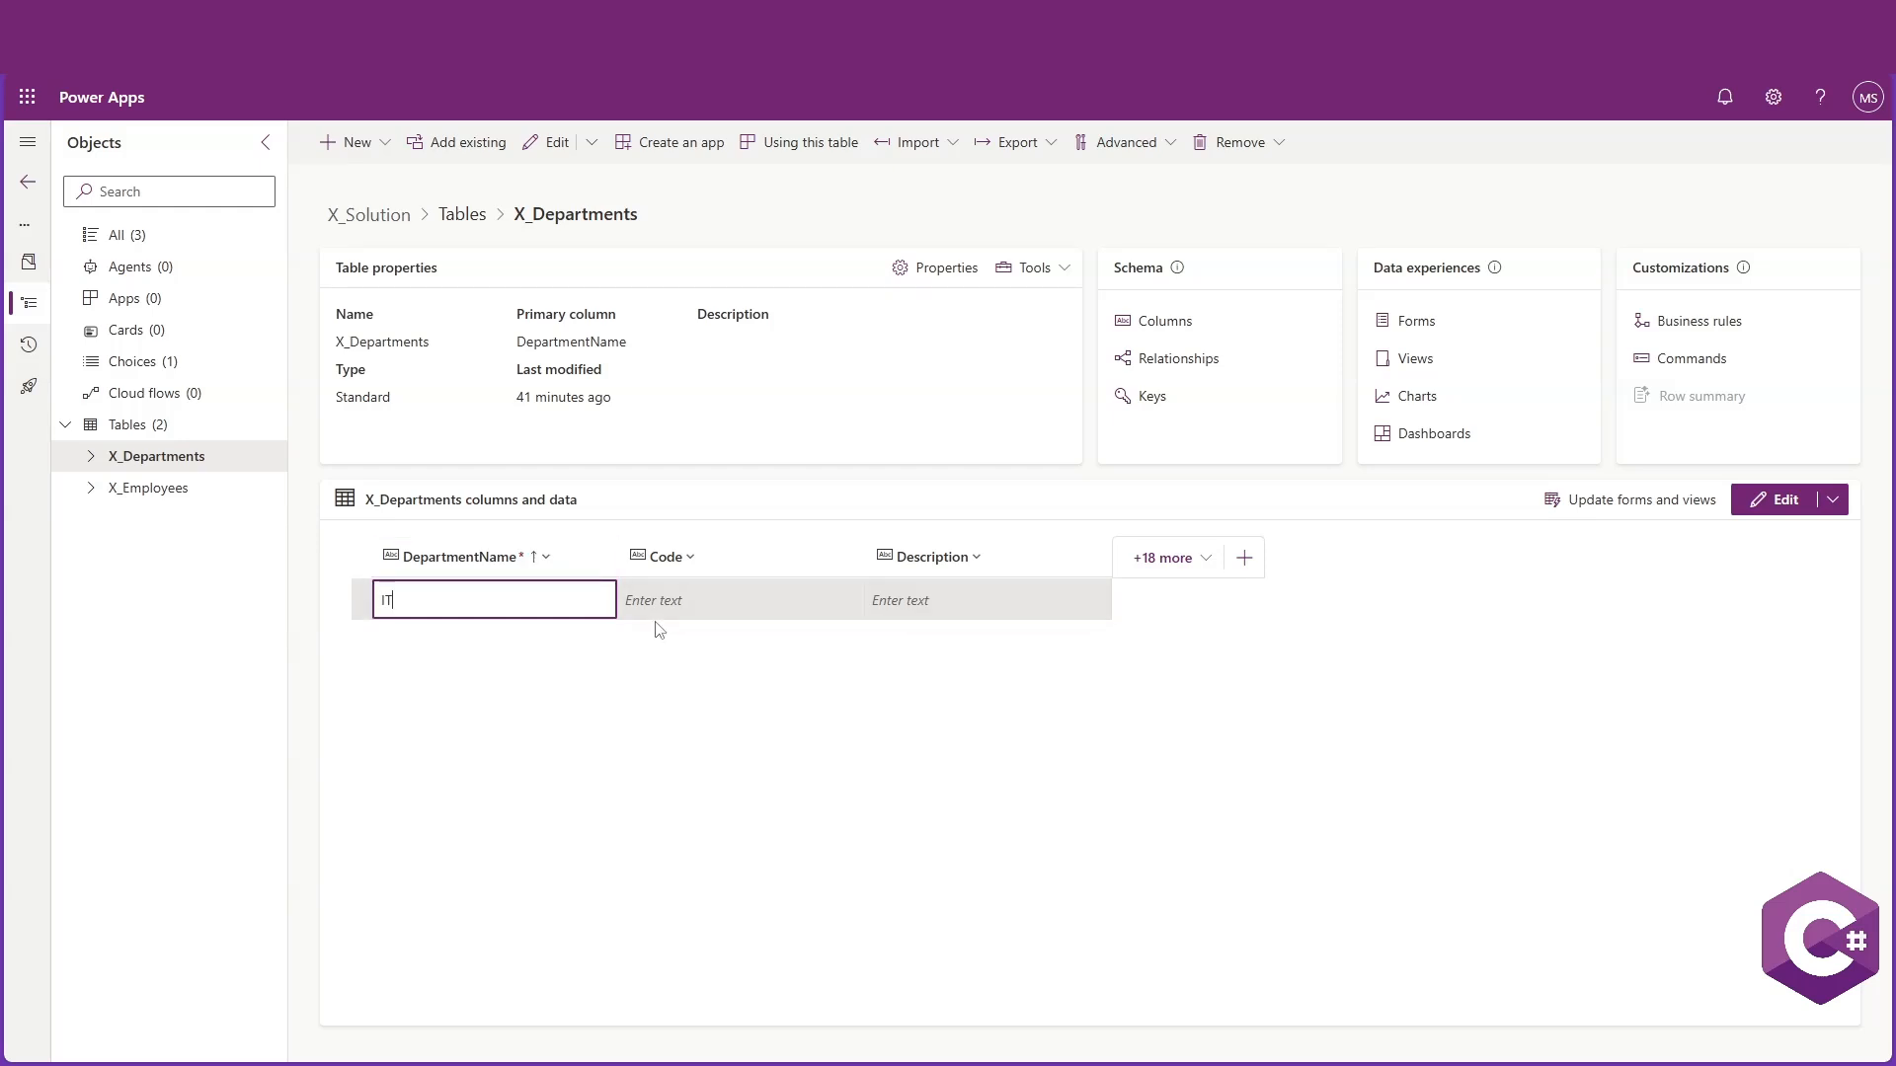
click(721, 613)
text(IT001)
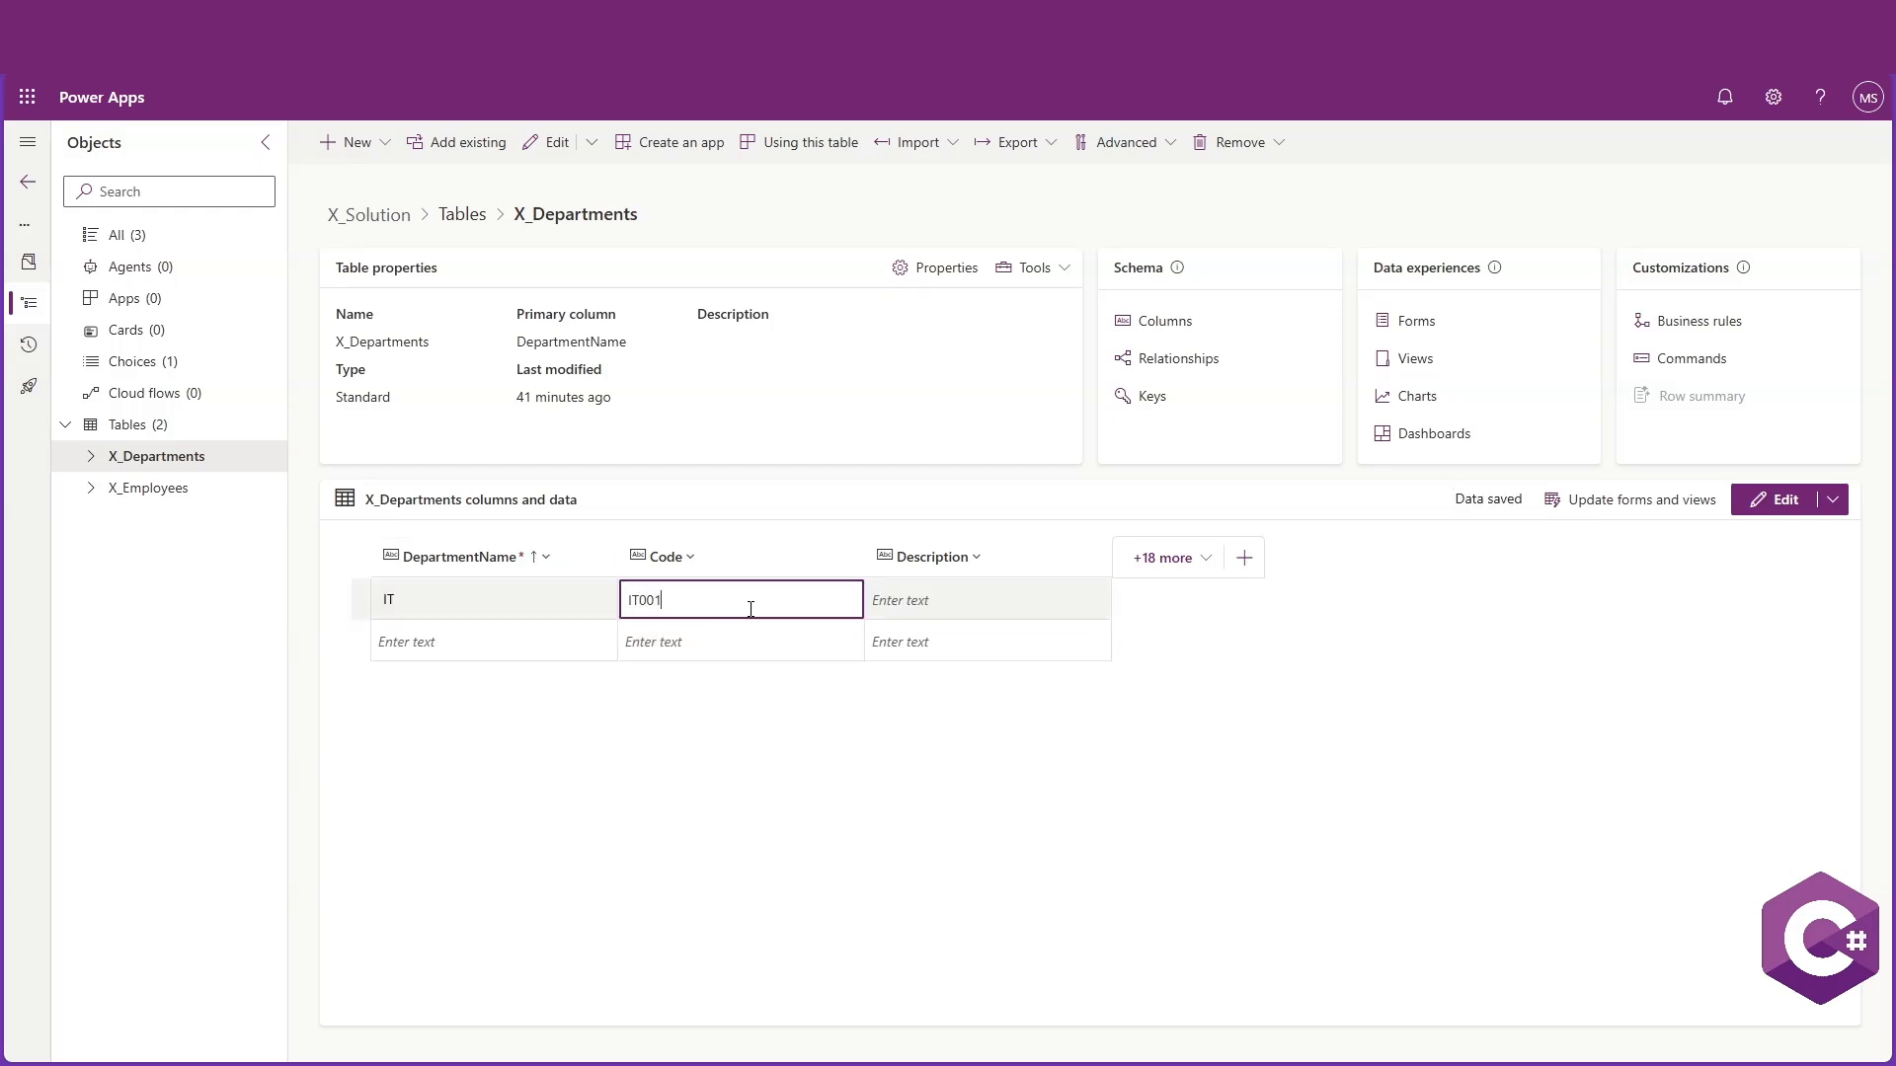
Enter the IT row's Description as "Handles all technical infrastructure and support" and widen the Description column
click(937, 605)
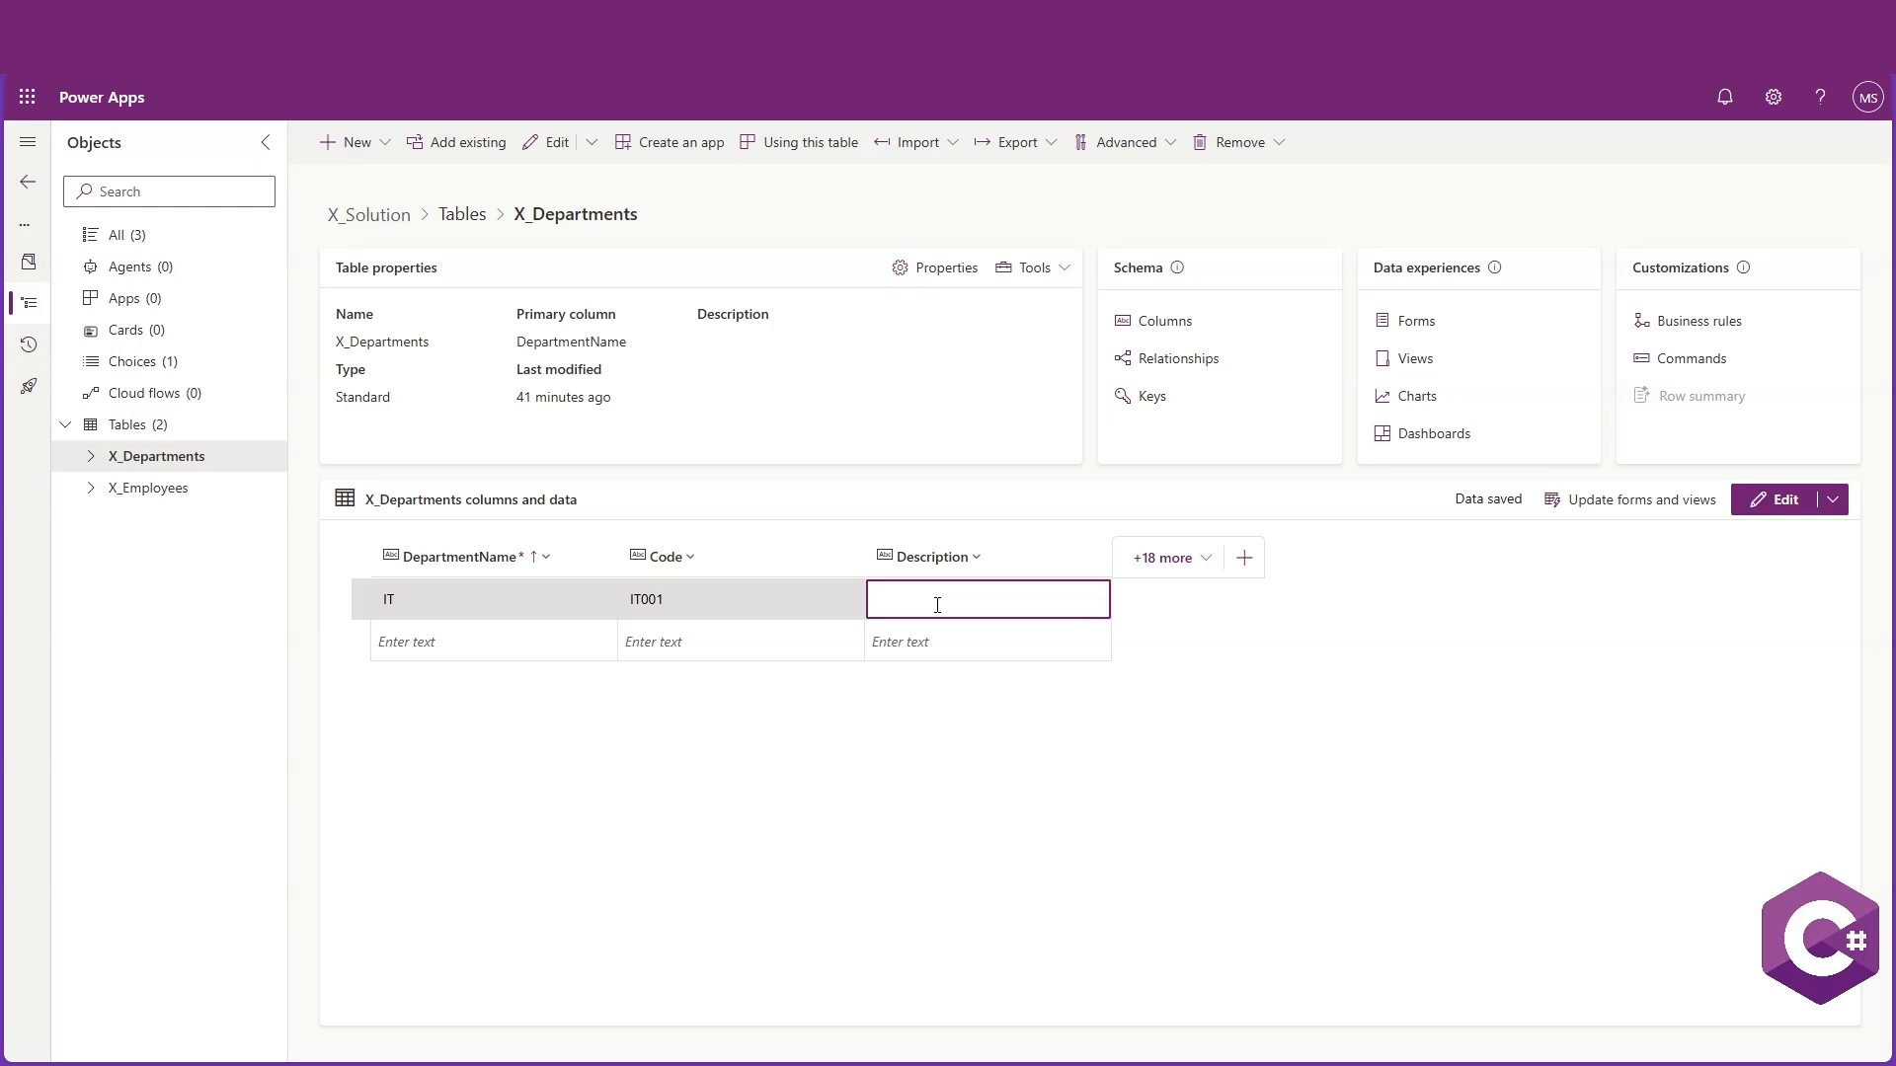
text(Handles all technical infrastructure and support)
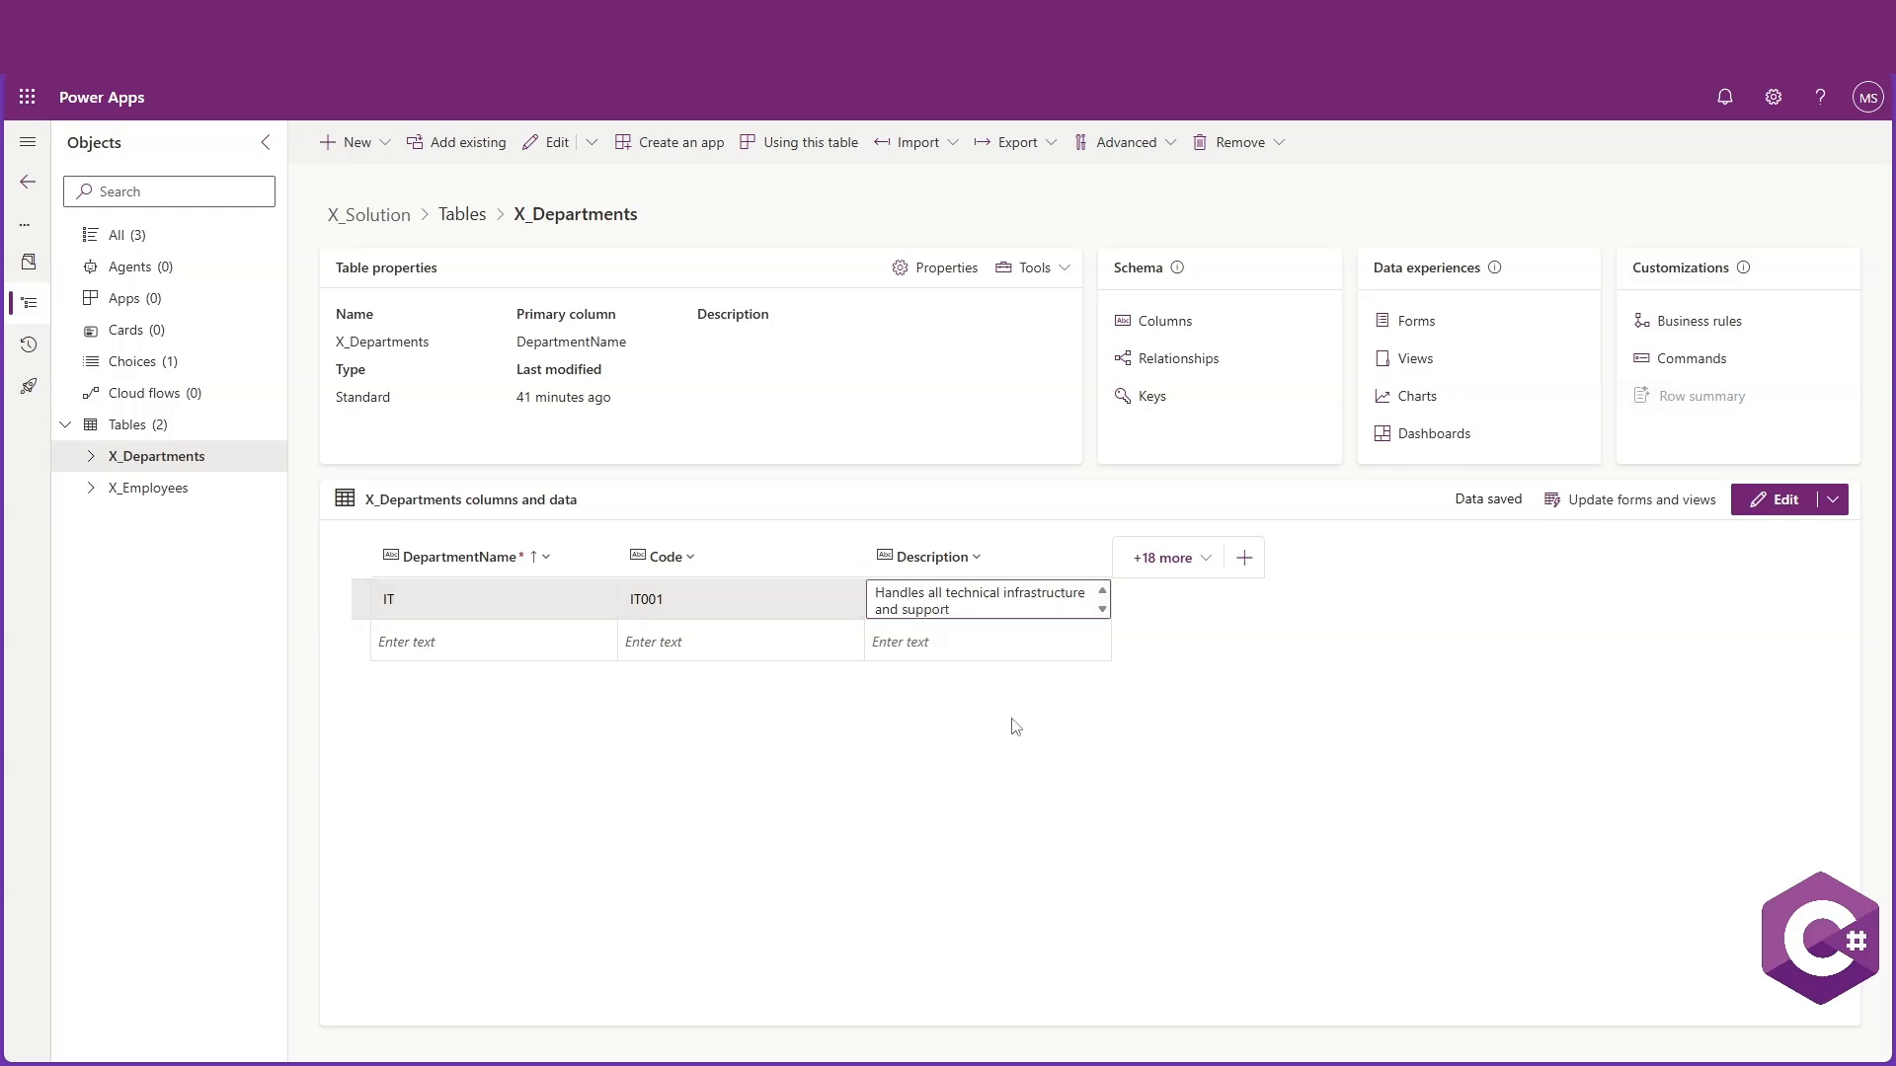
click(1047, 736)
click(1109, 560)
drag(1108, 560, 1241, 560)
Add an HR department row with Code HR001 and Description "Manages human resources and employee relations"
click(477, 640)
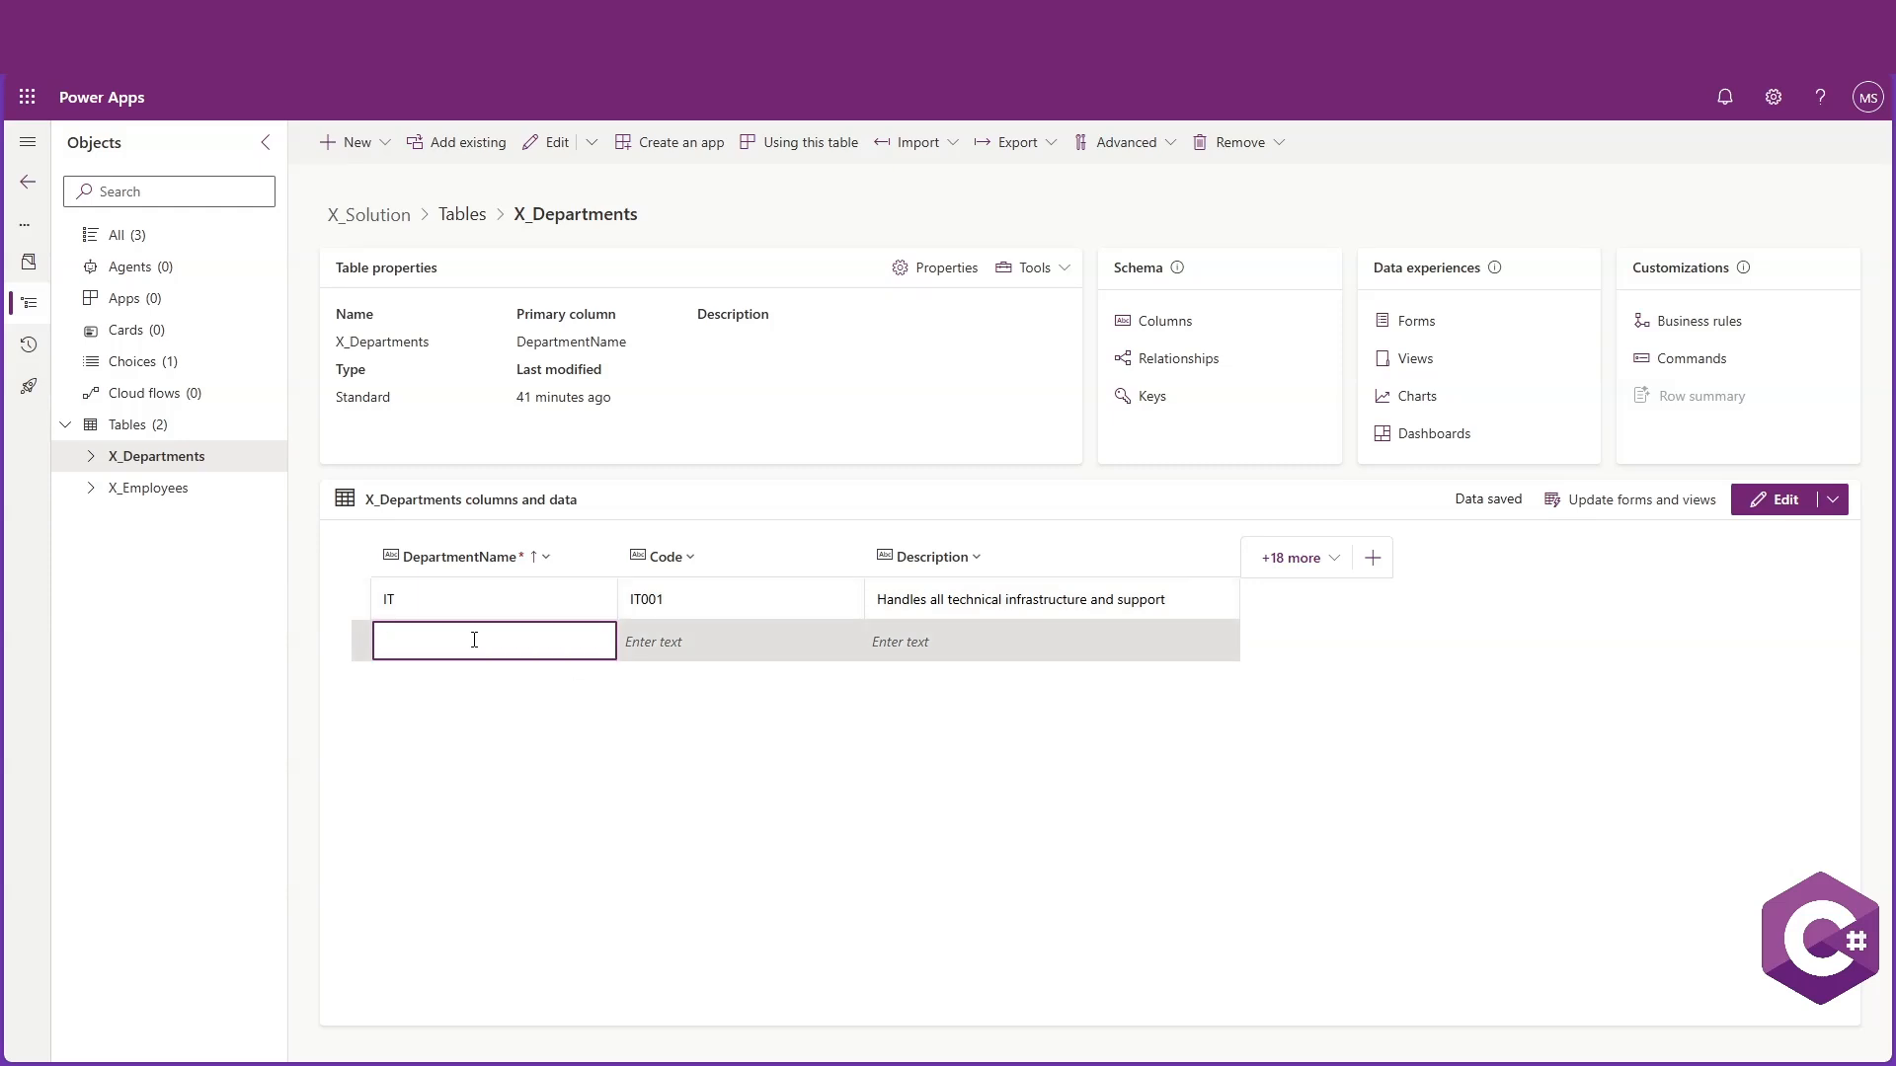
click(703, 641)
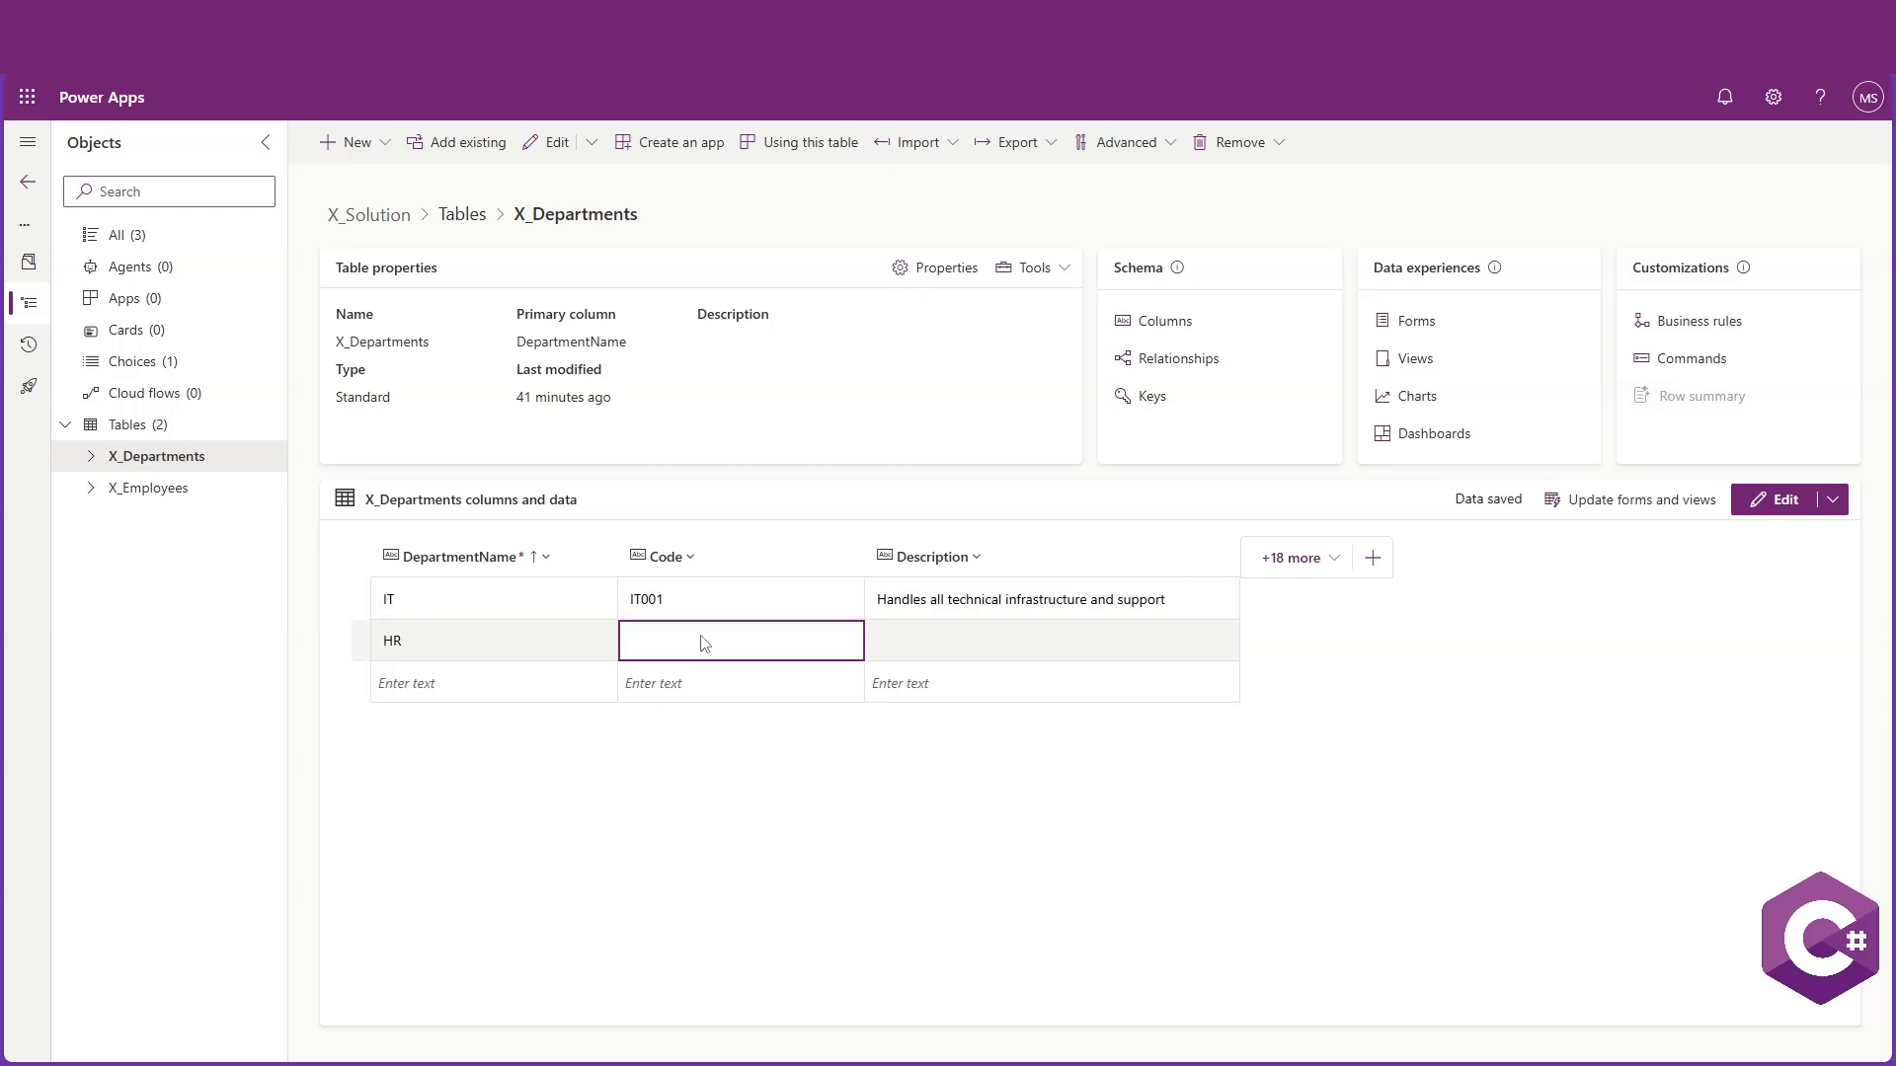
text(HR001)
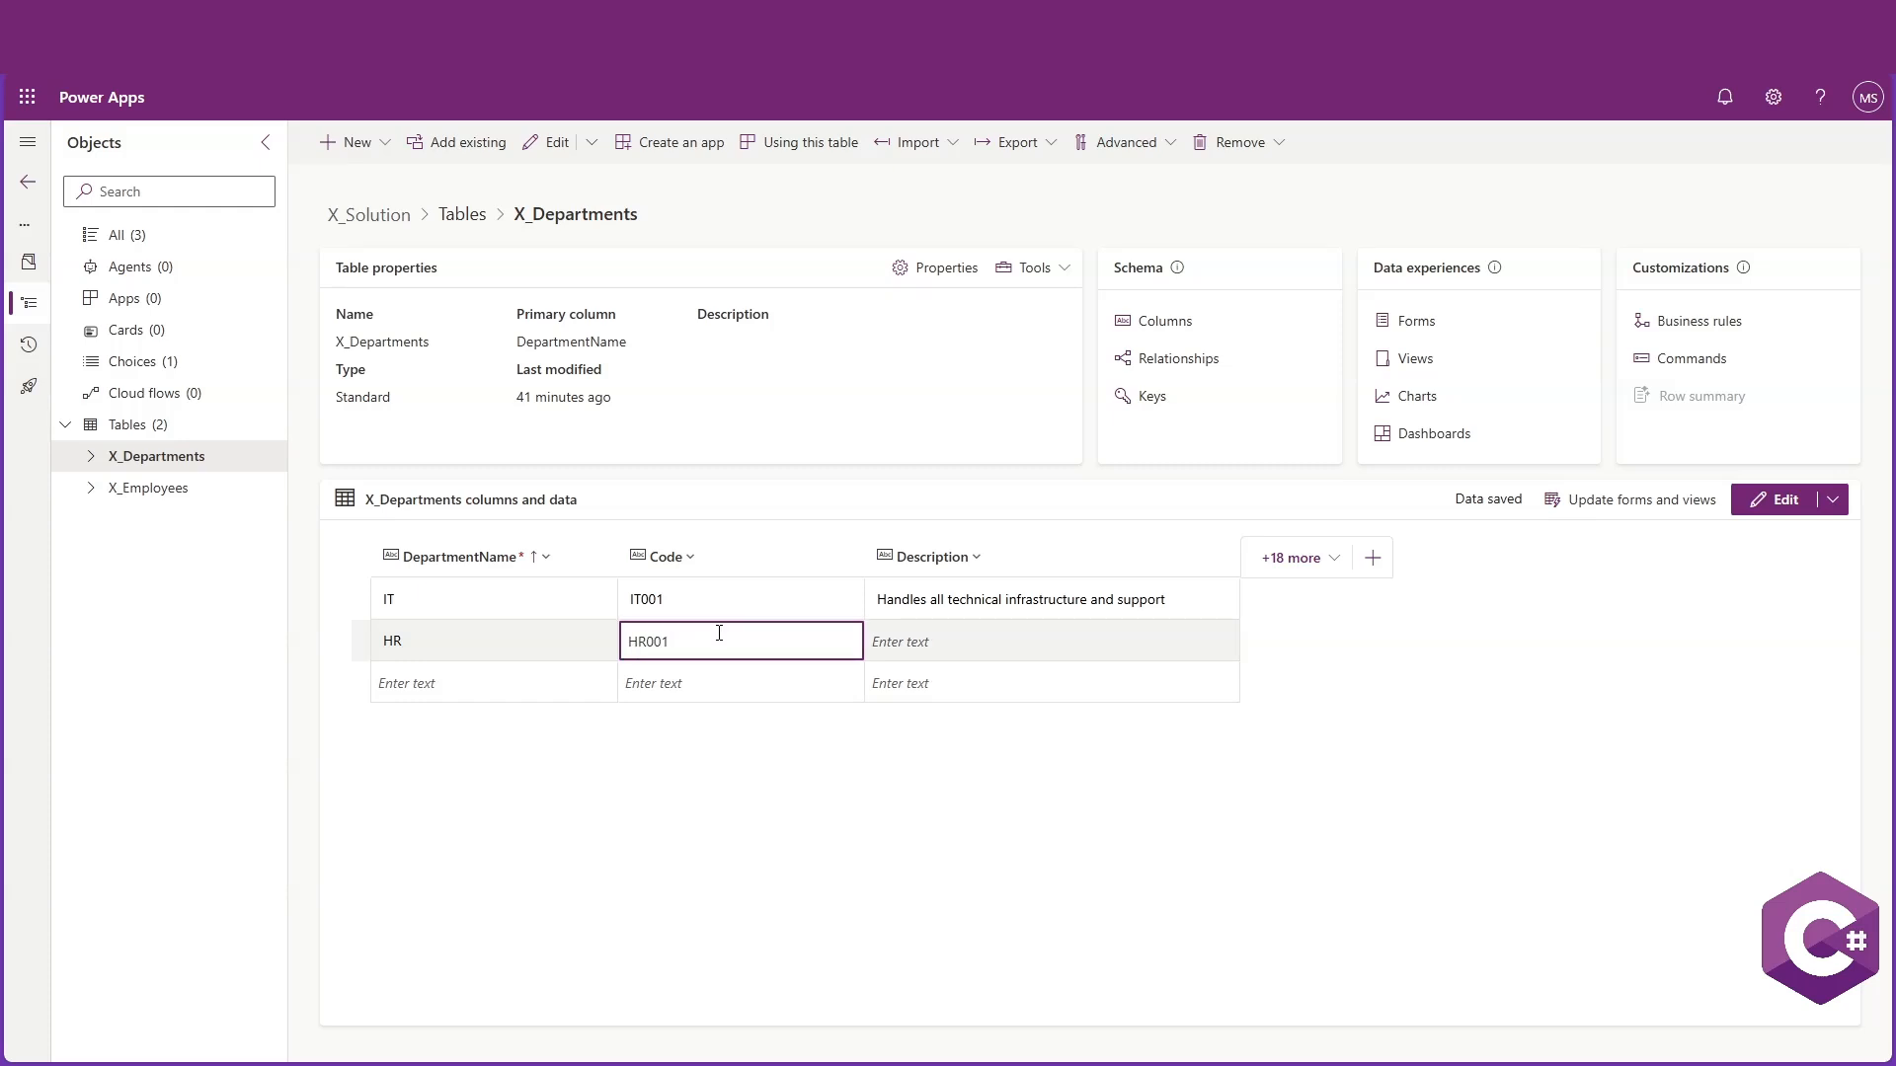
click(971, 633)
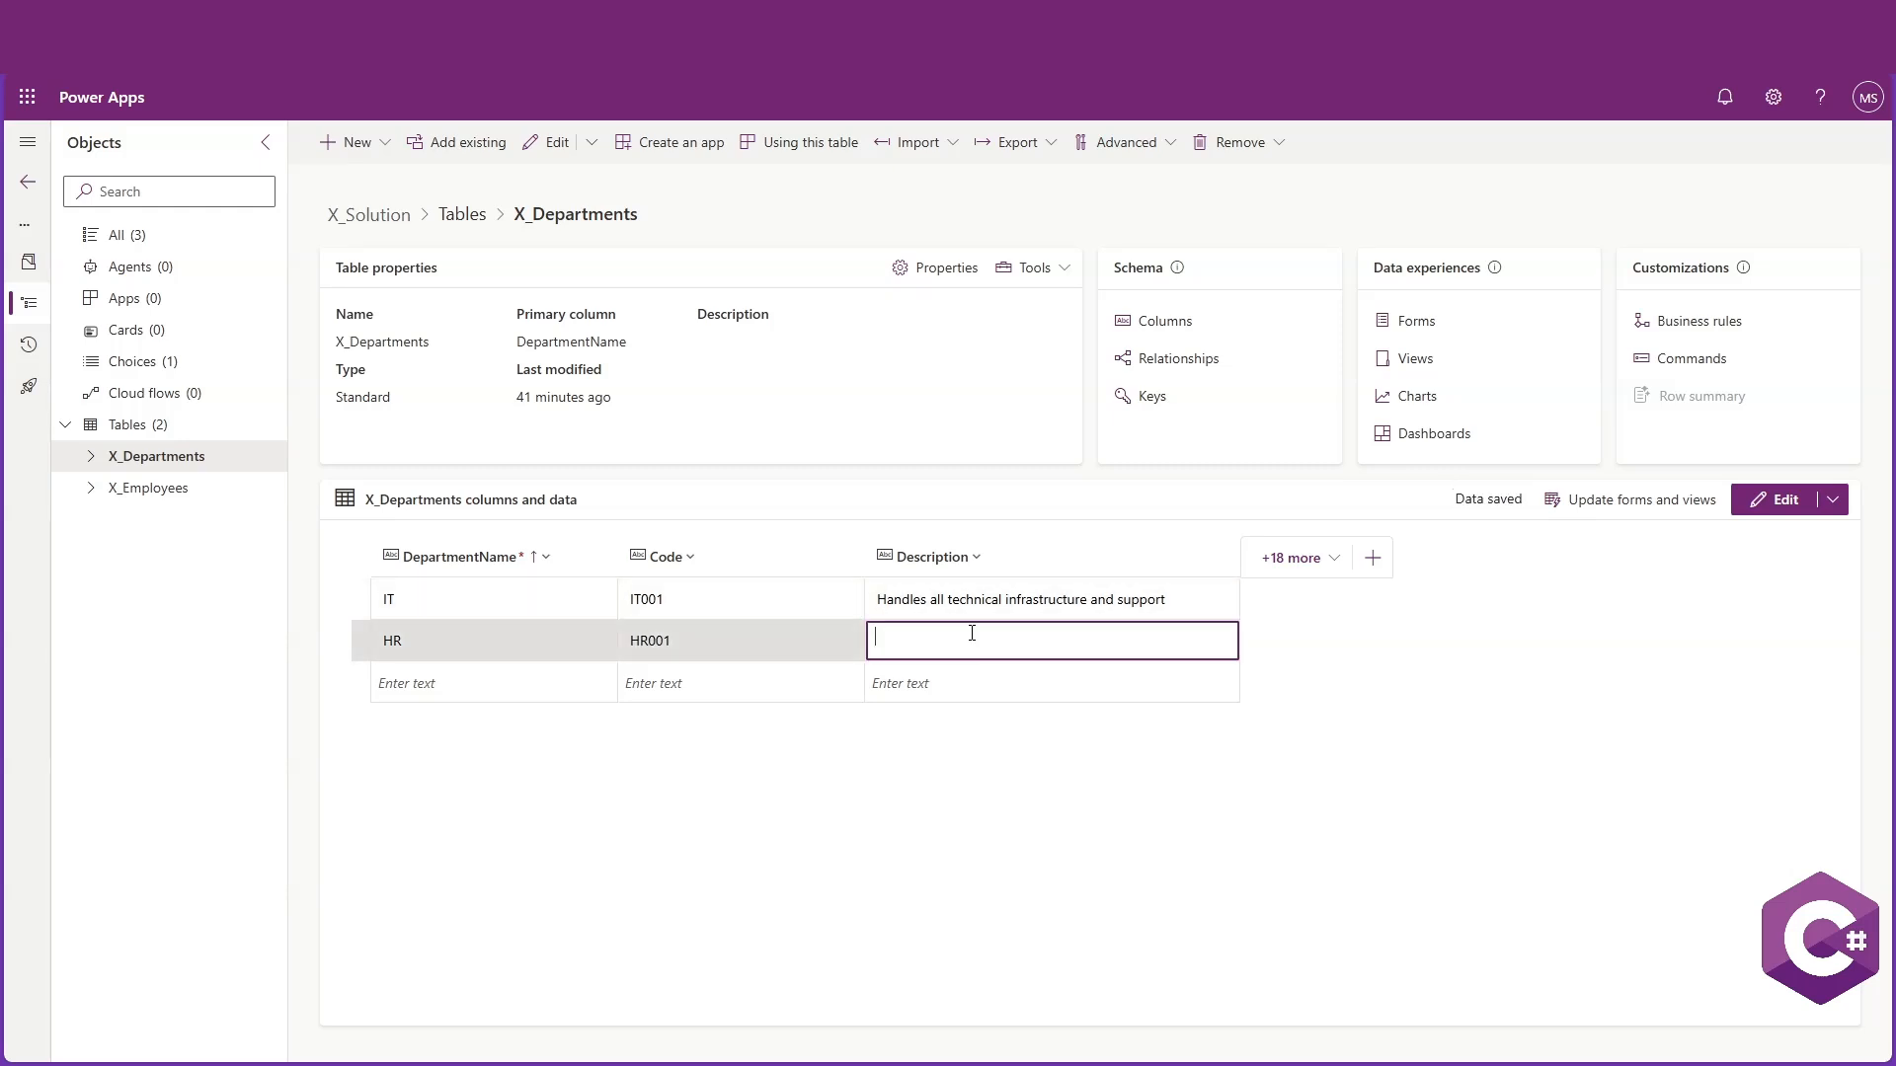
text(Manages human resources and employee)
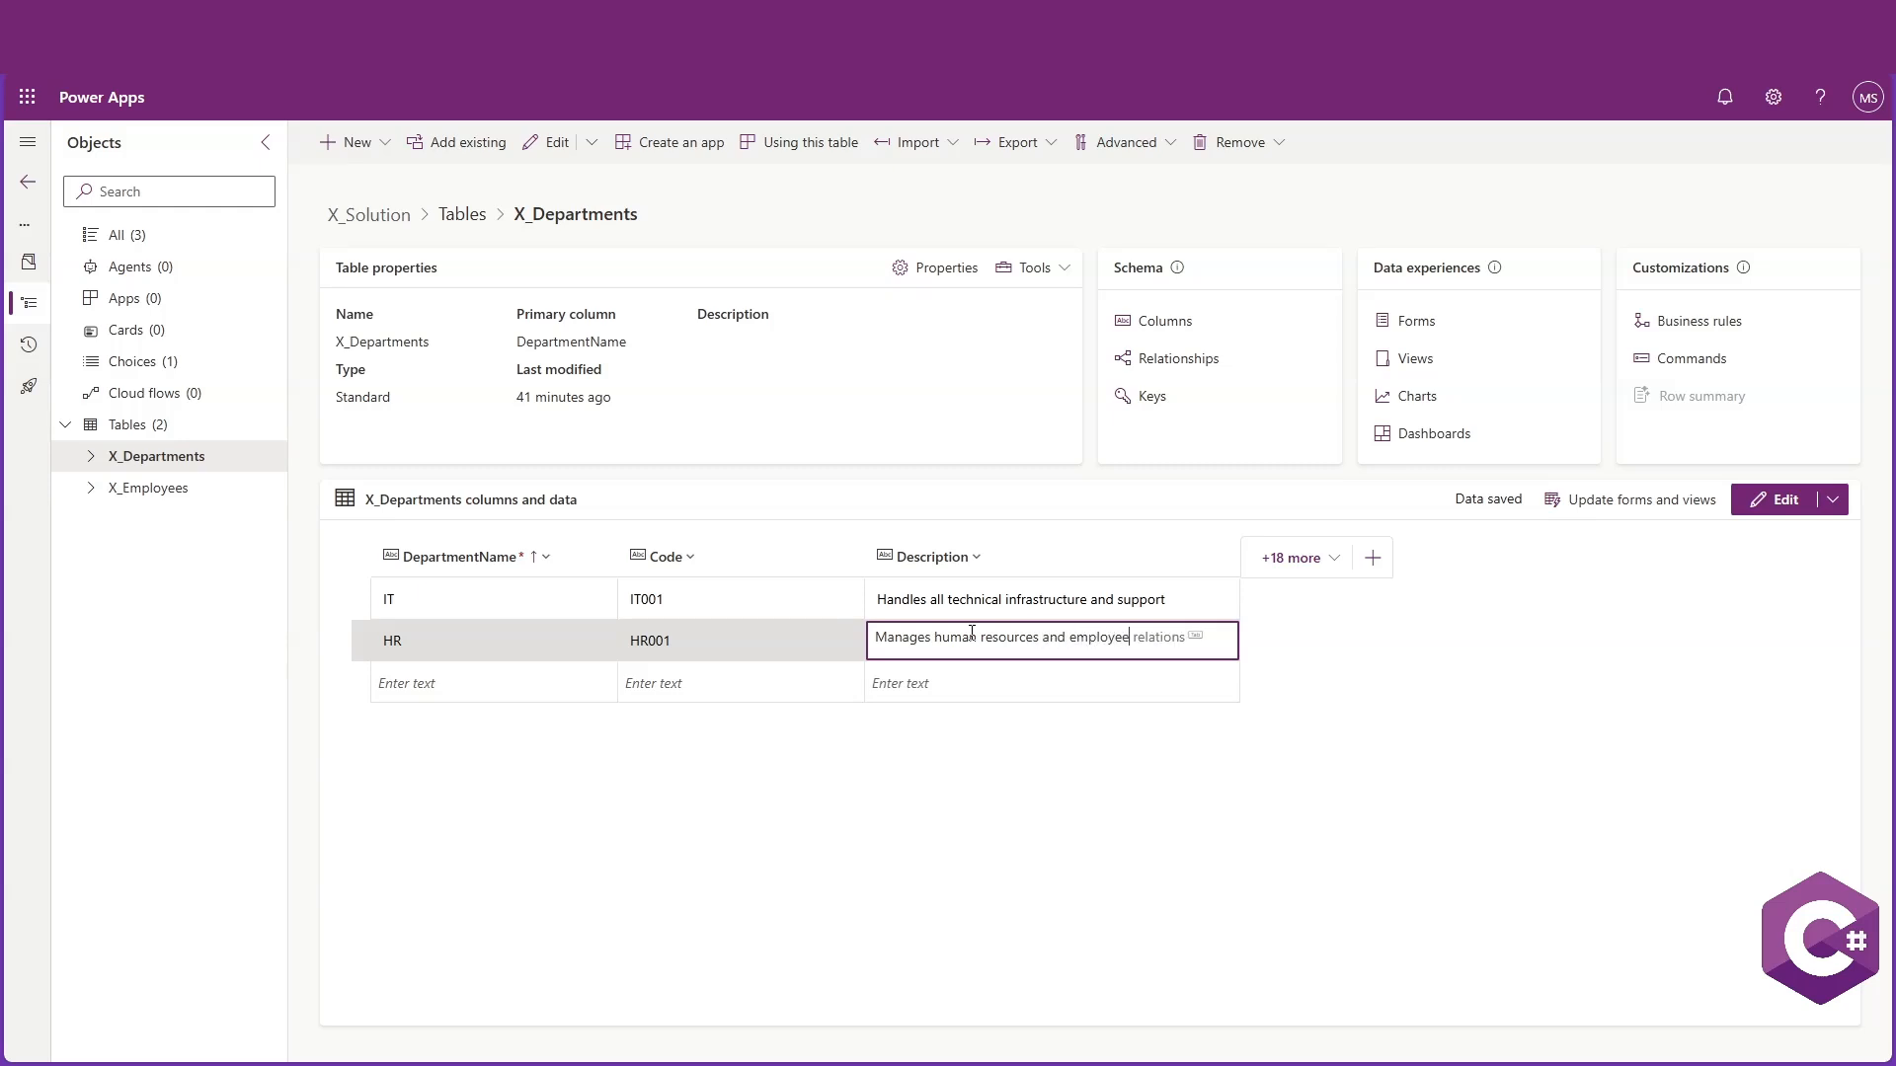
text( relations)
click(806, 794)
Add a Marketing department row with Code MK001 and Description "Focus on market research and advertising"
click(506, 682)
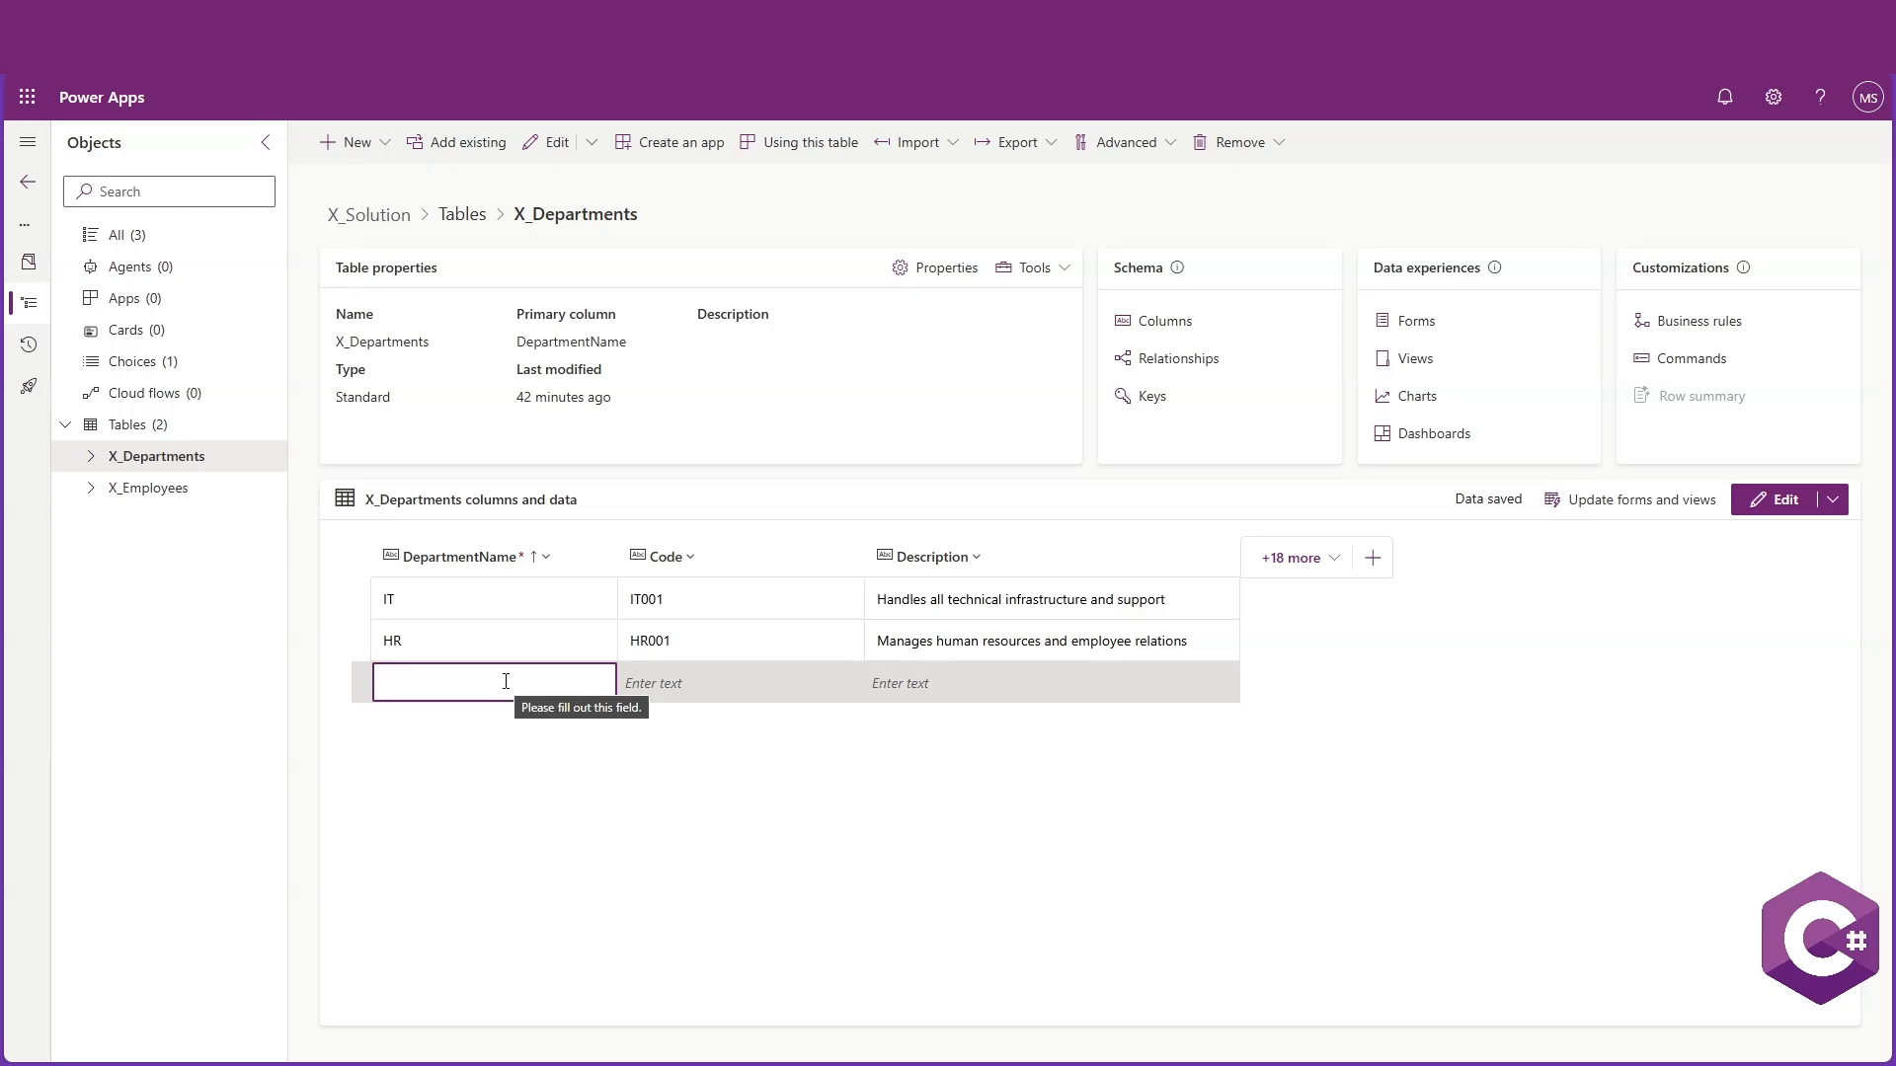
text(Ma)
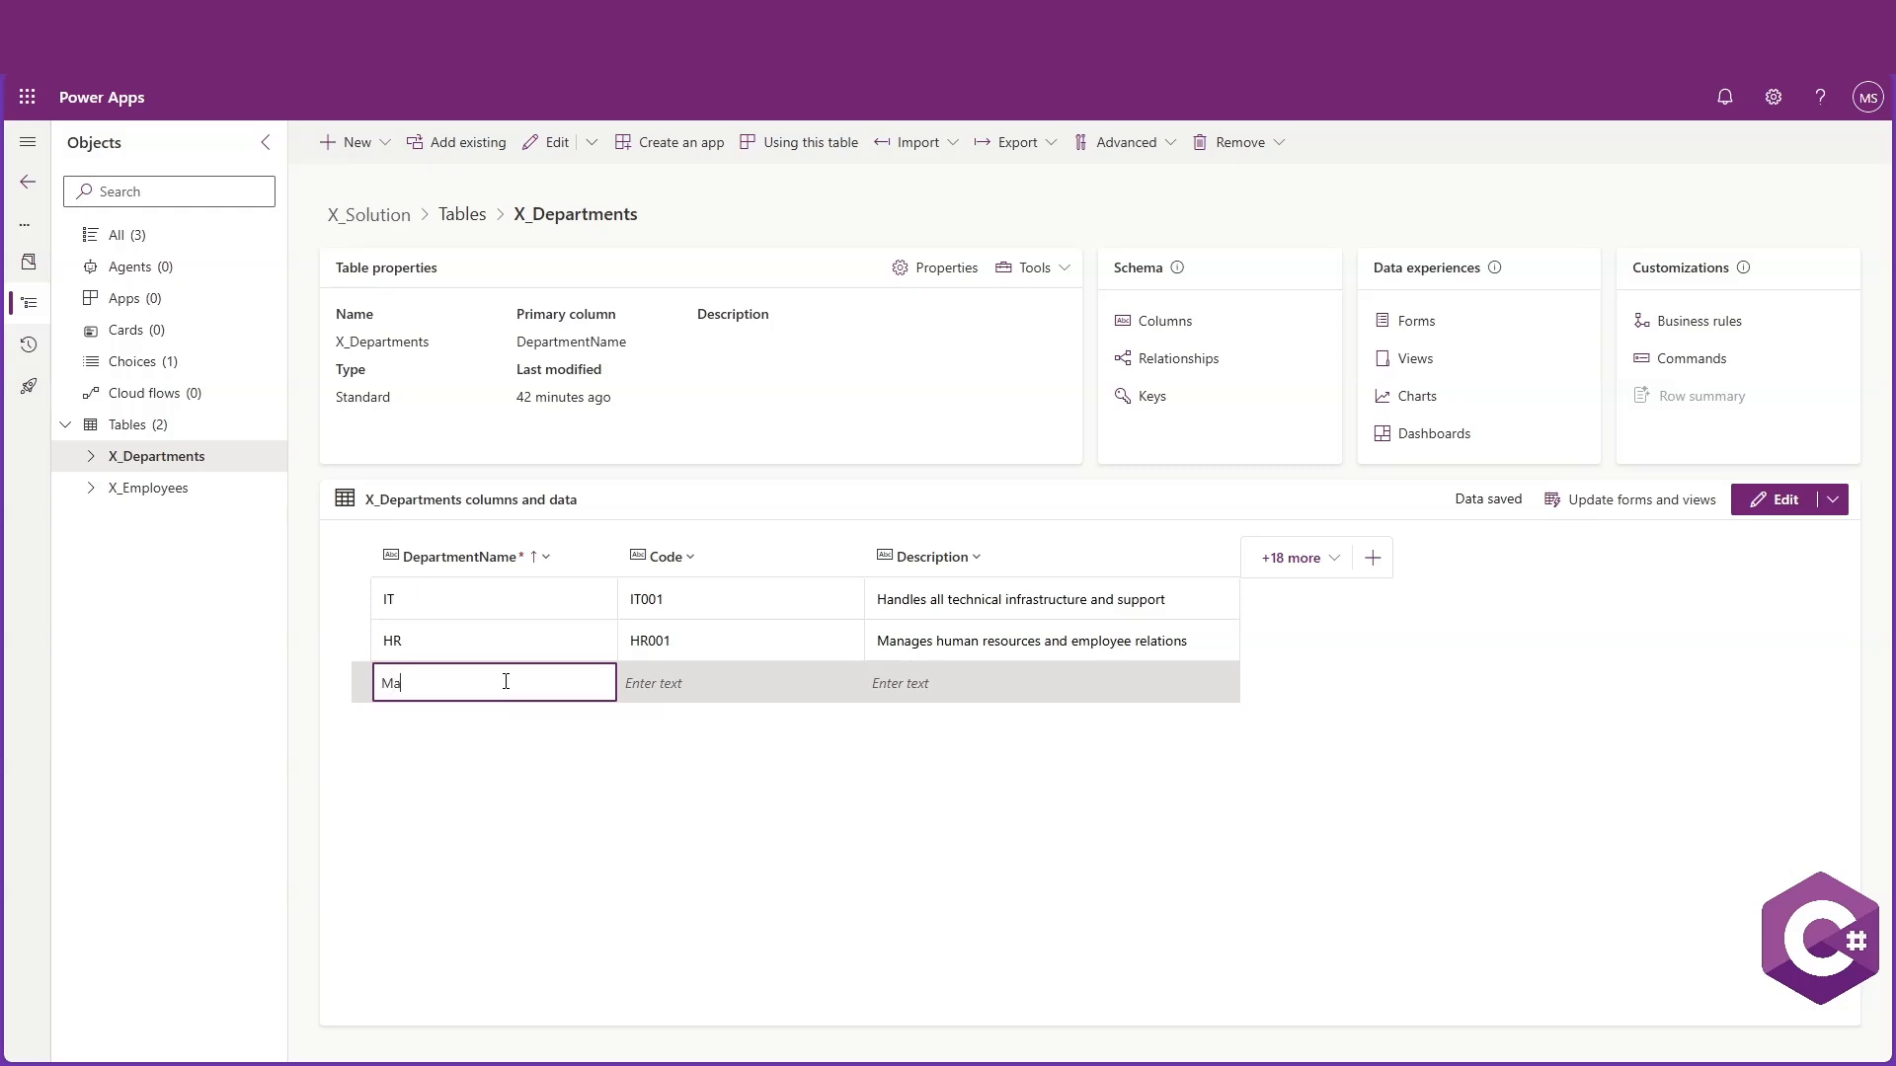
text(rketing)
click(698, 681)
text(Focus on market research a)
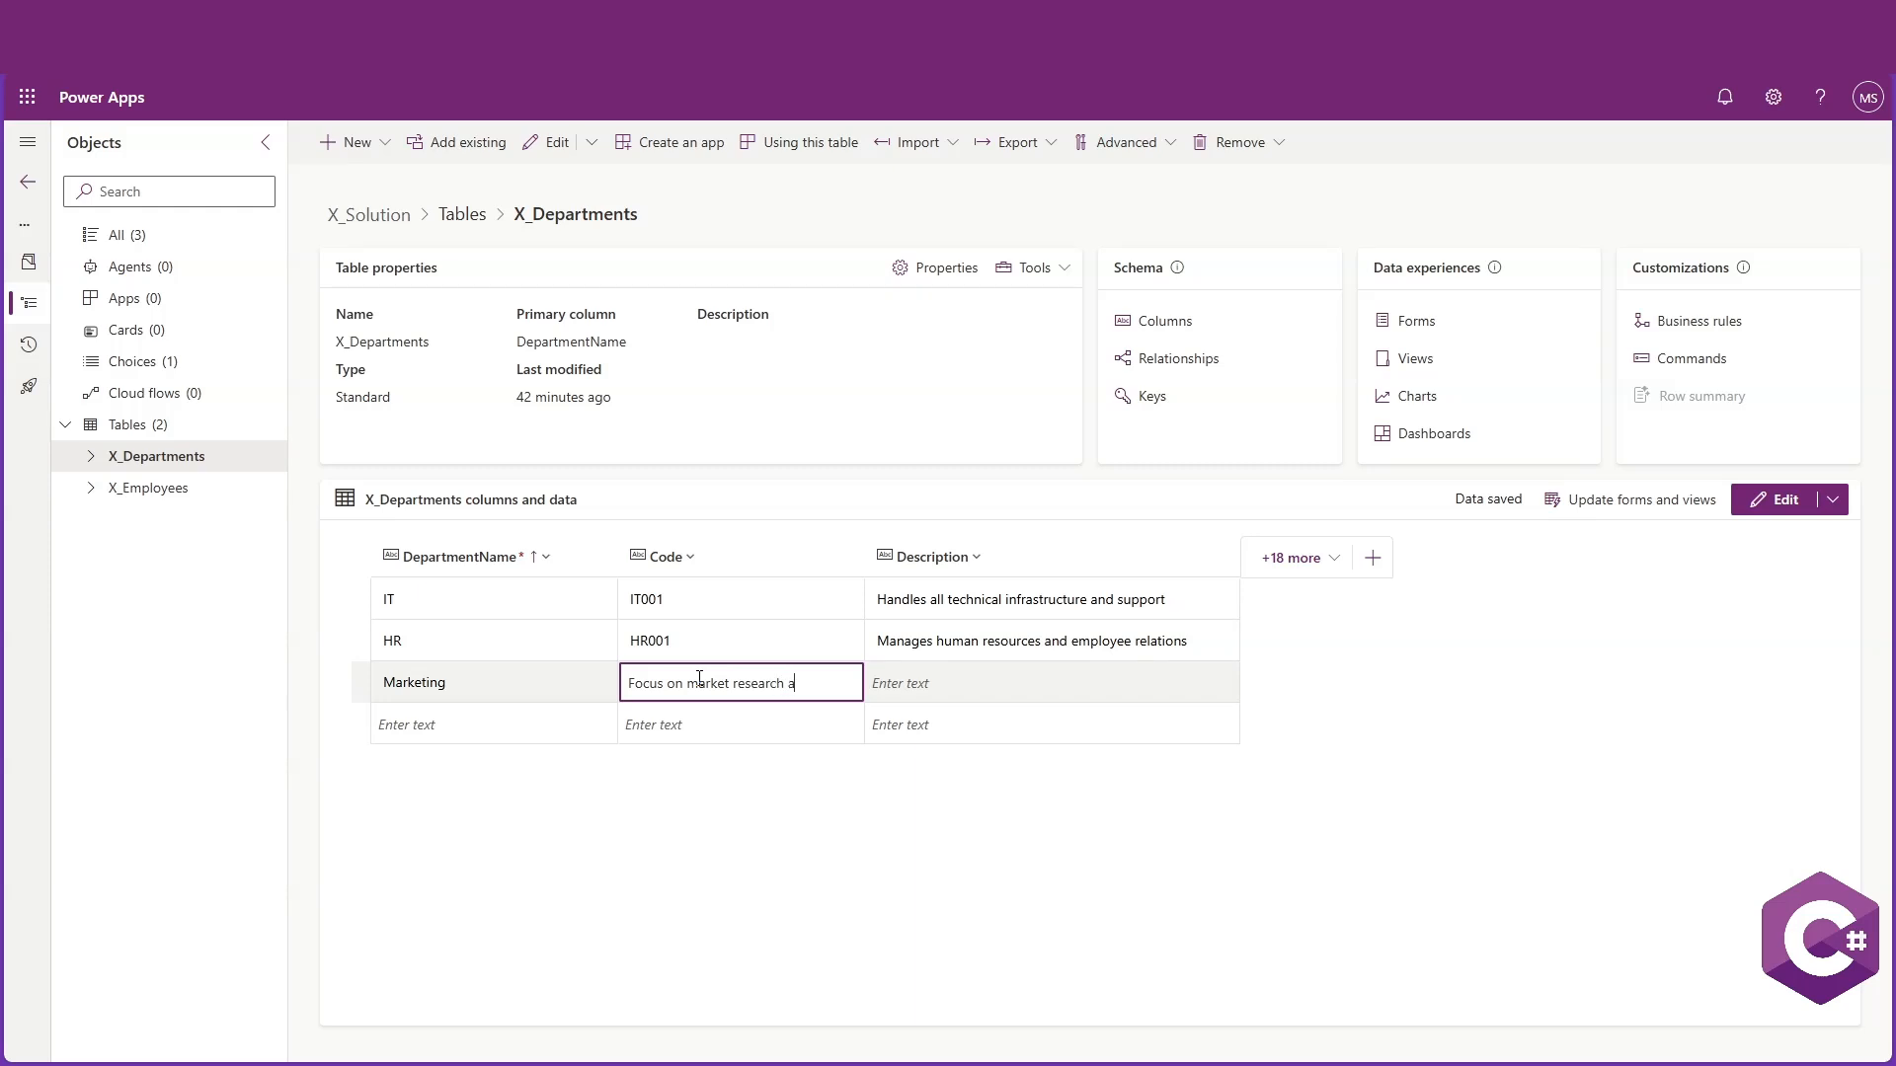
text(nd advertising)
key(ctrl+a)
key(ctrl+x)
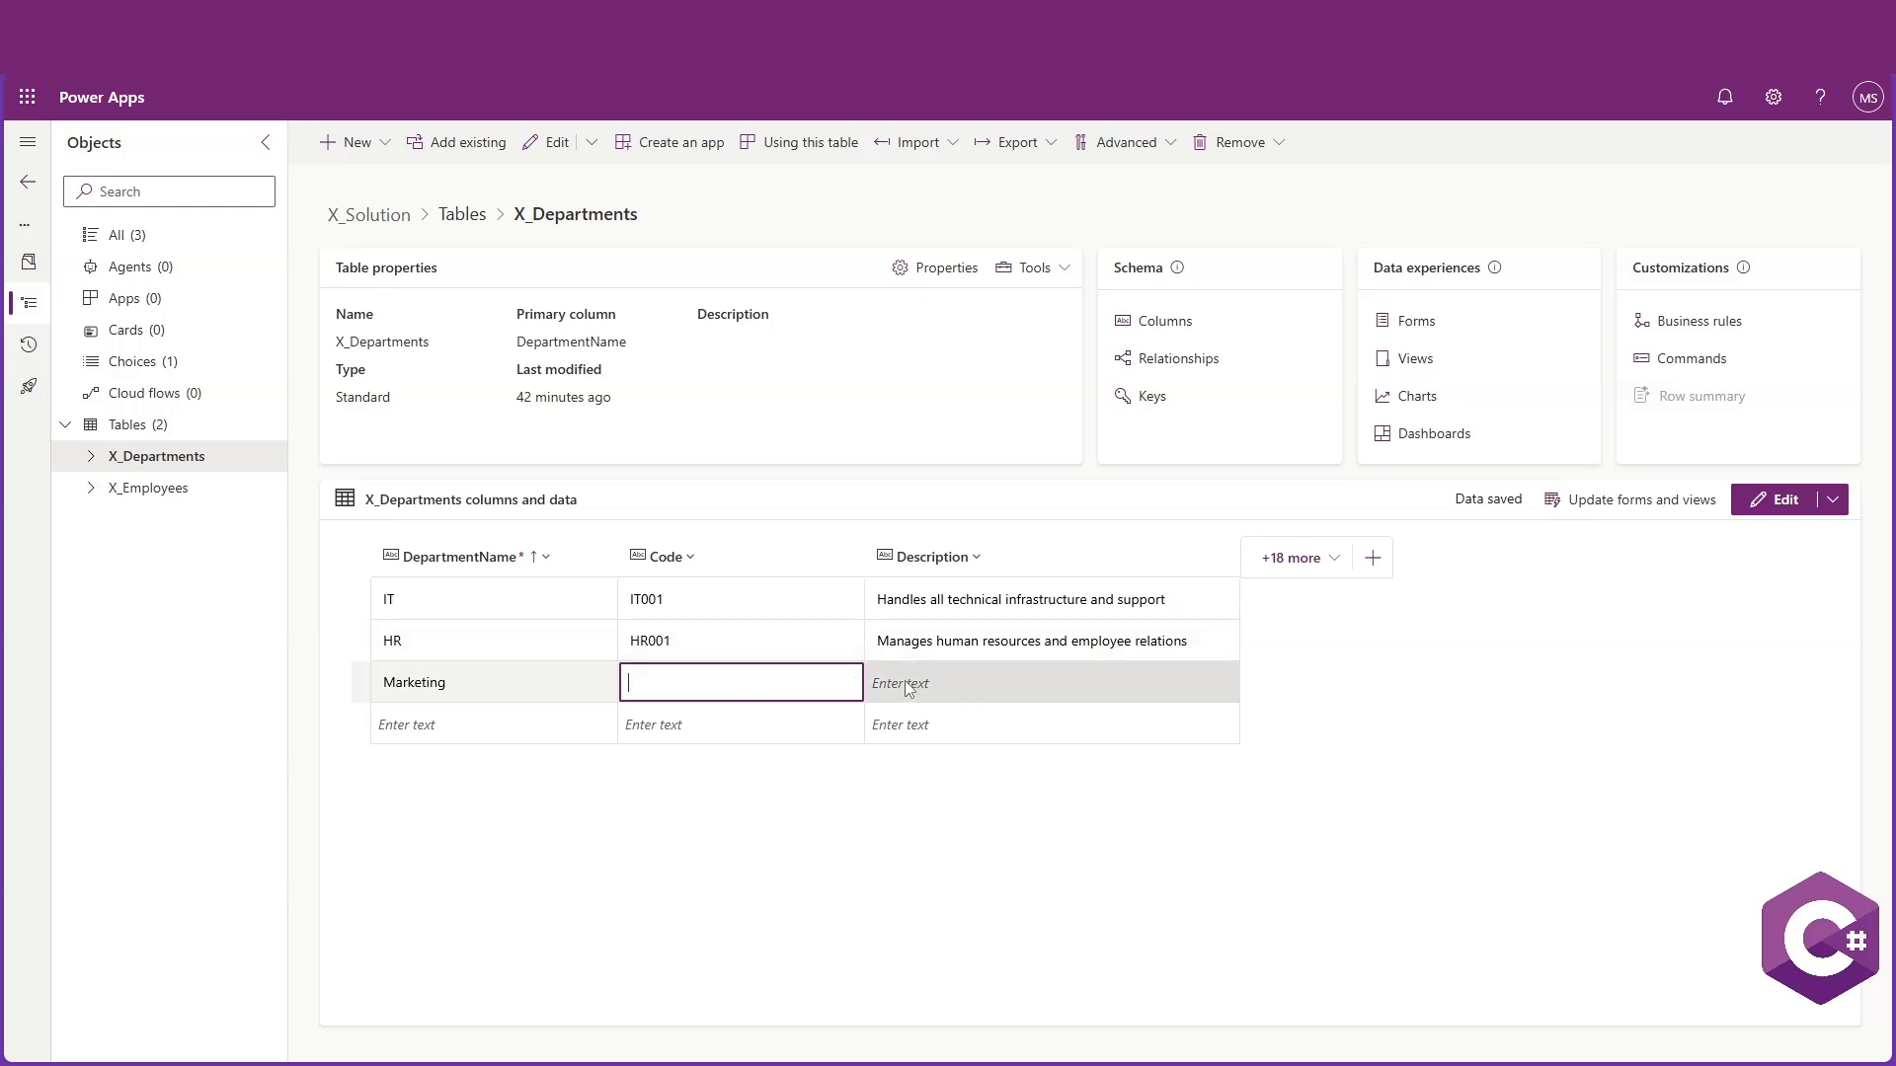
click(919, 685)
key(ctrl+v)
click(699, 679)
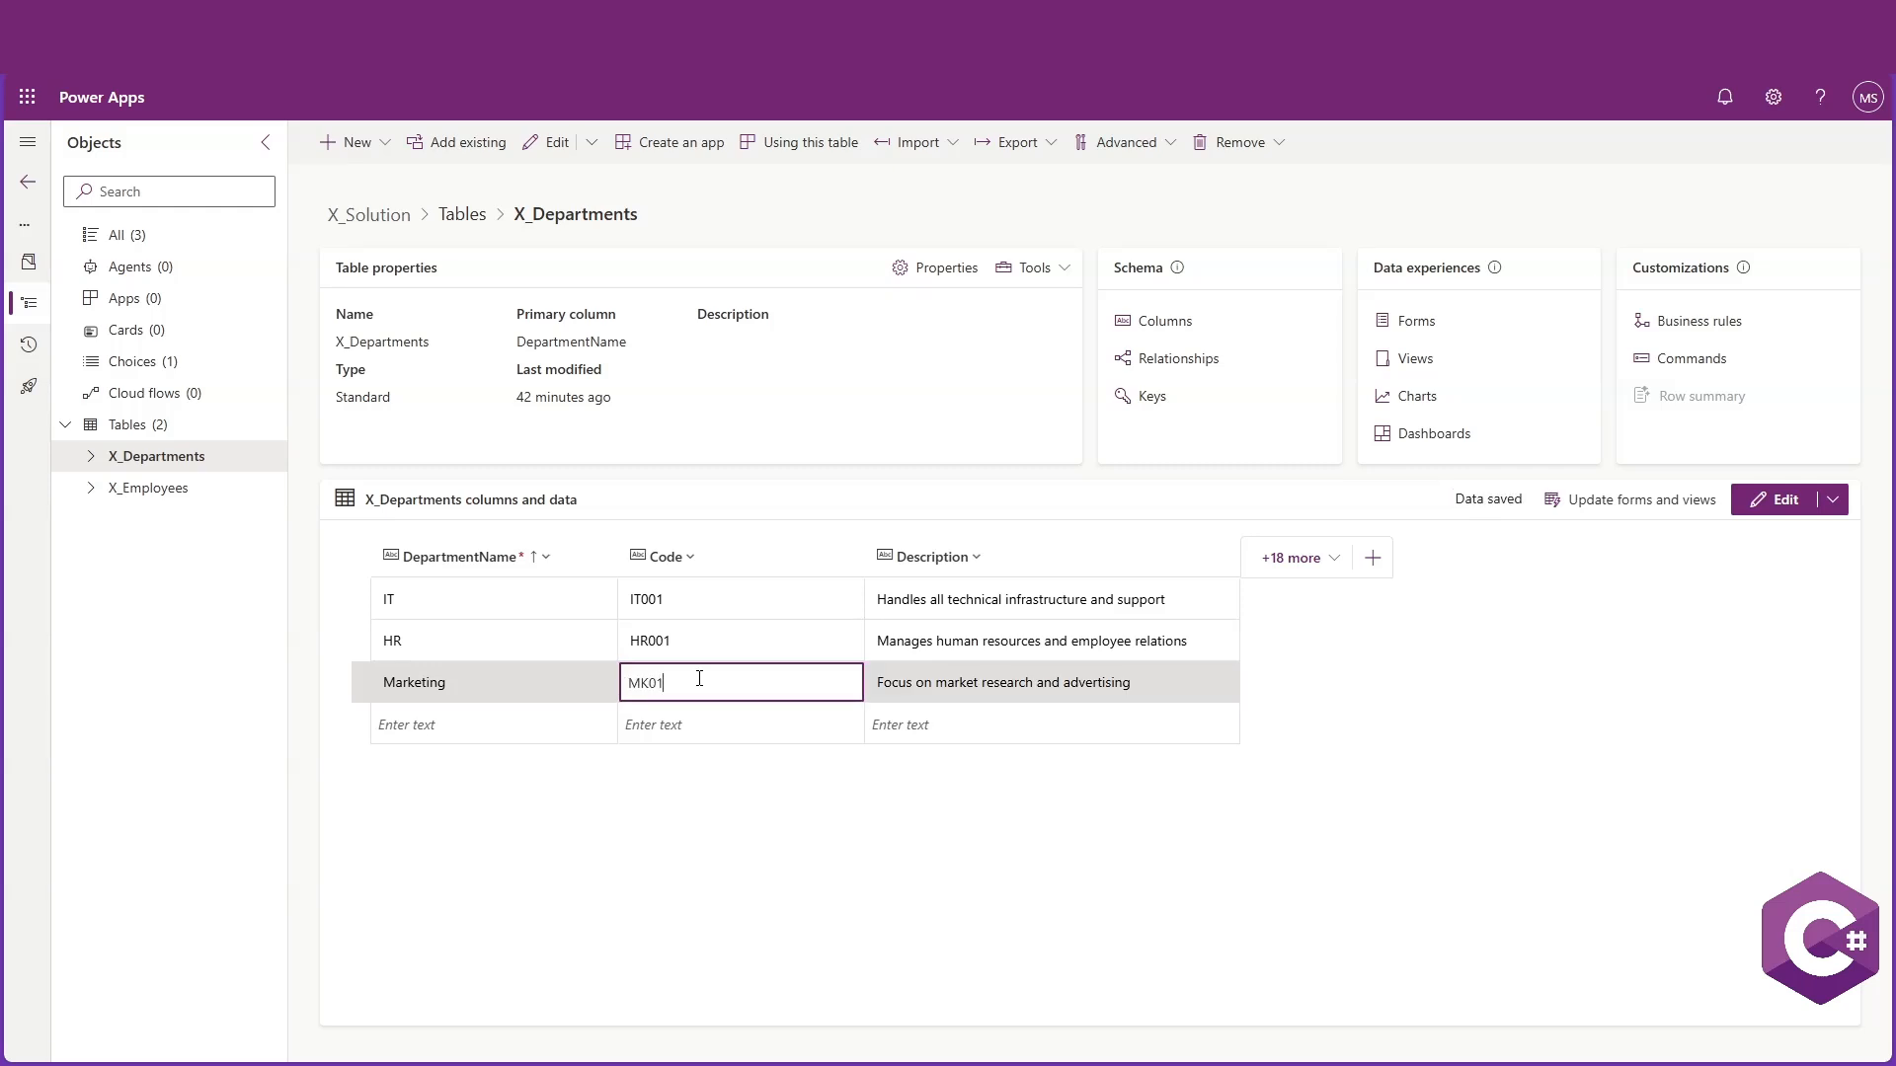
text(MK001)
click(1251, 676)
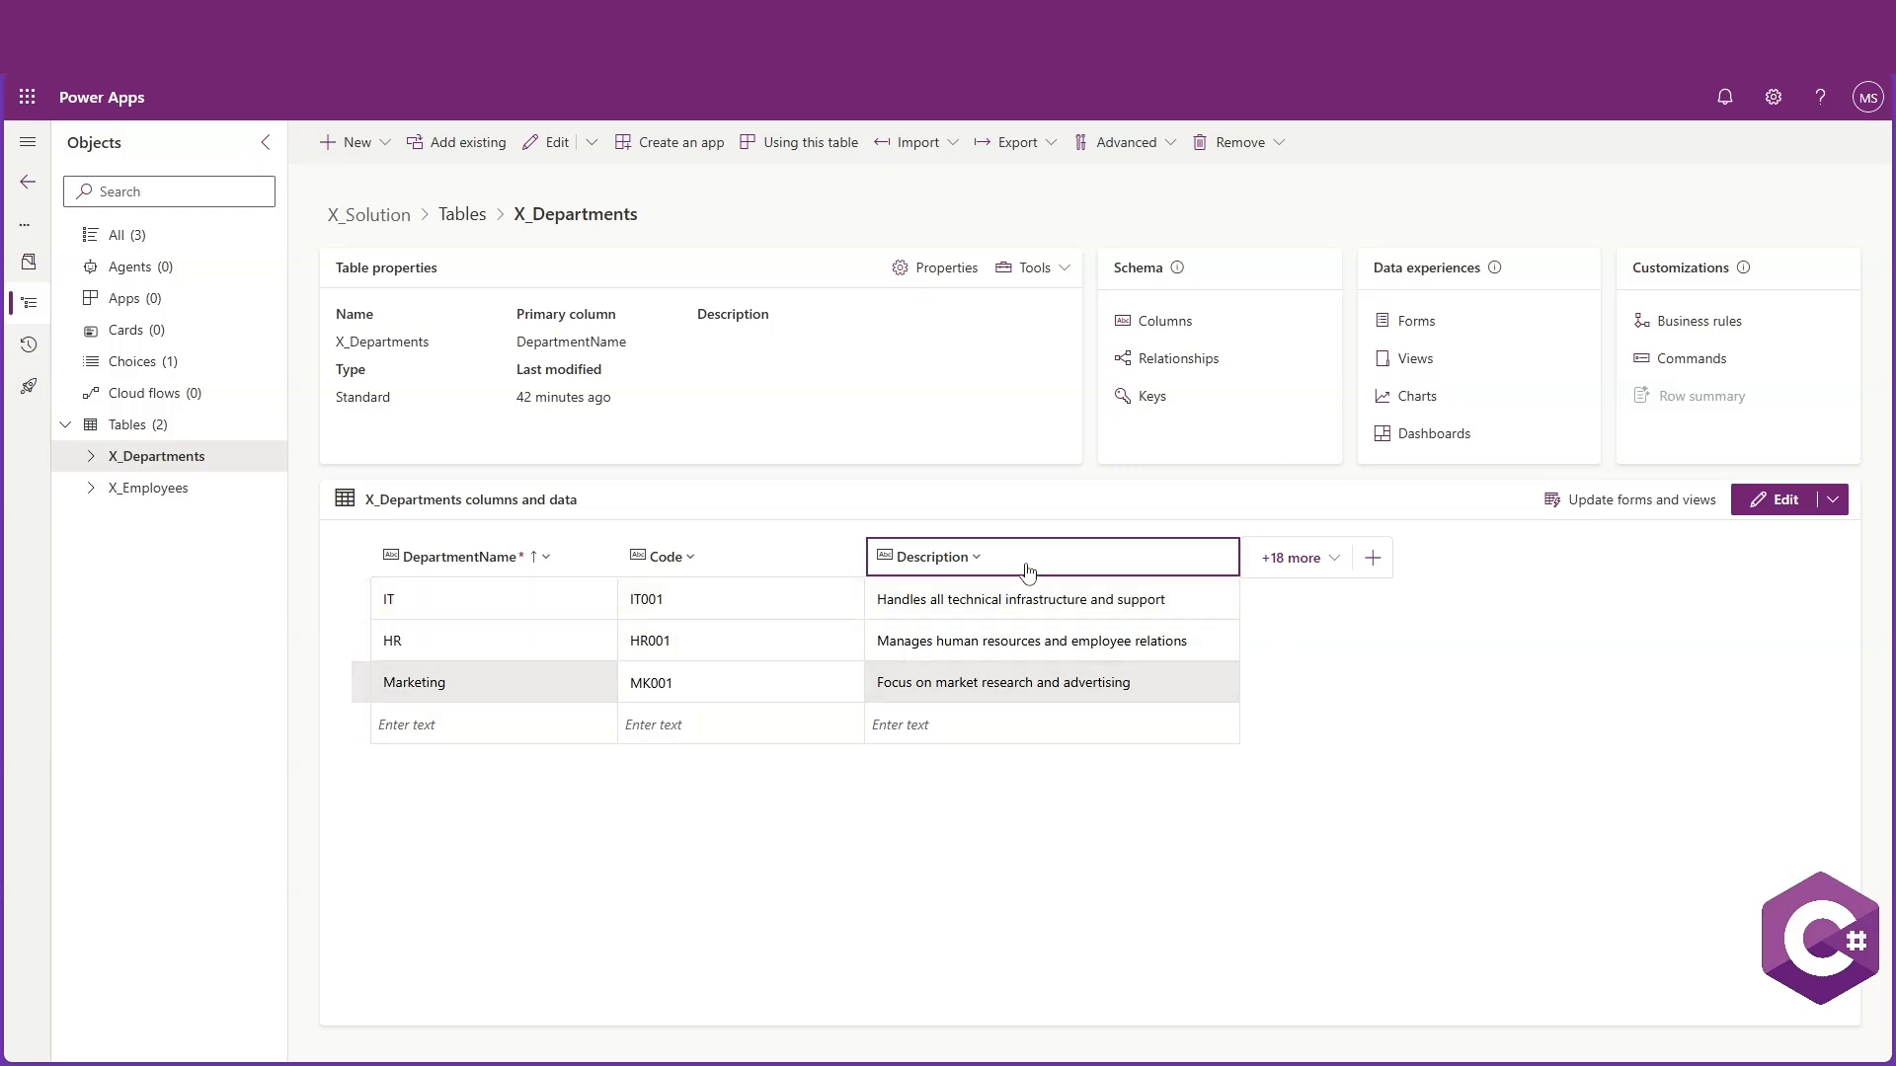
Open the X_Employees table and add a row with the employee's full name, street address and e-mail address
click(150, 492)
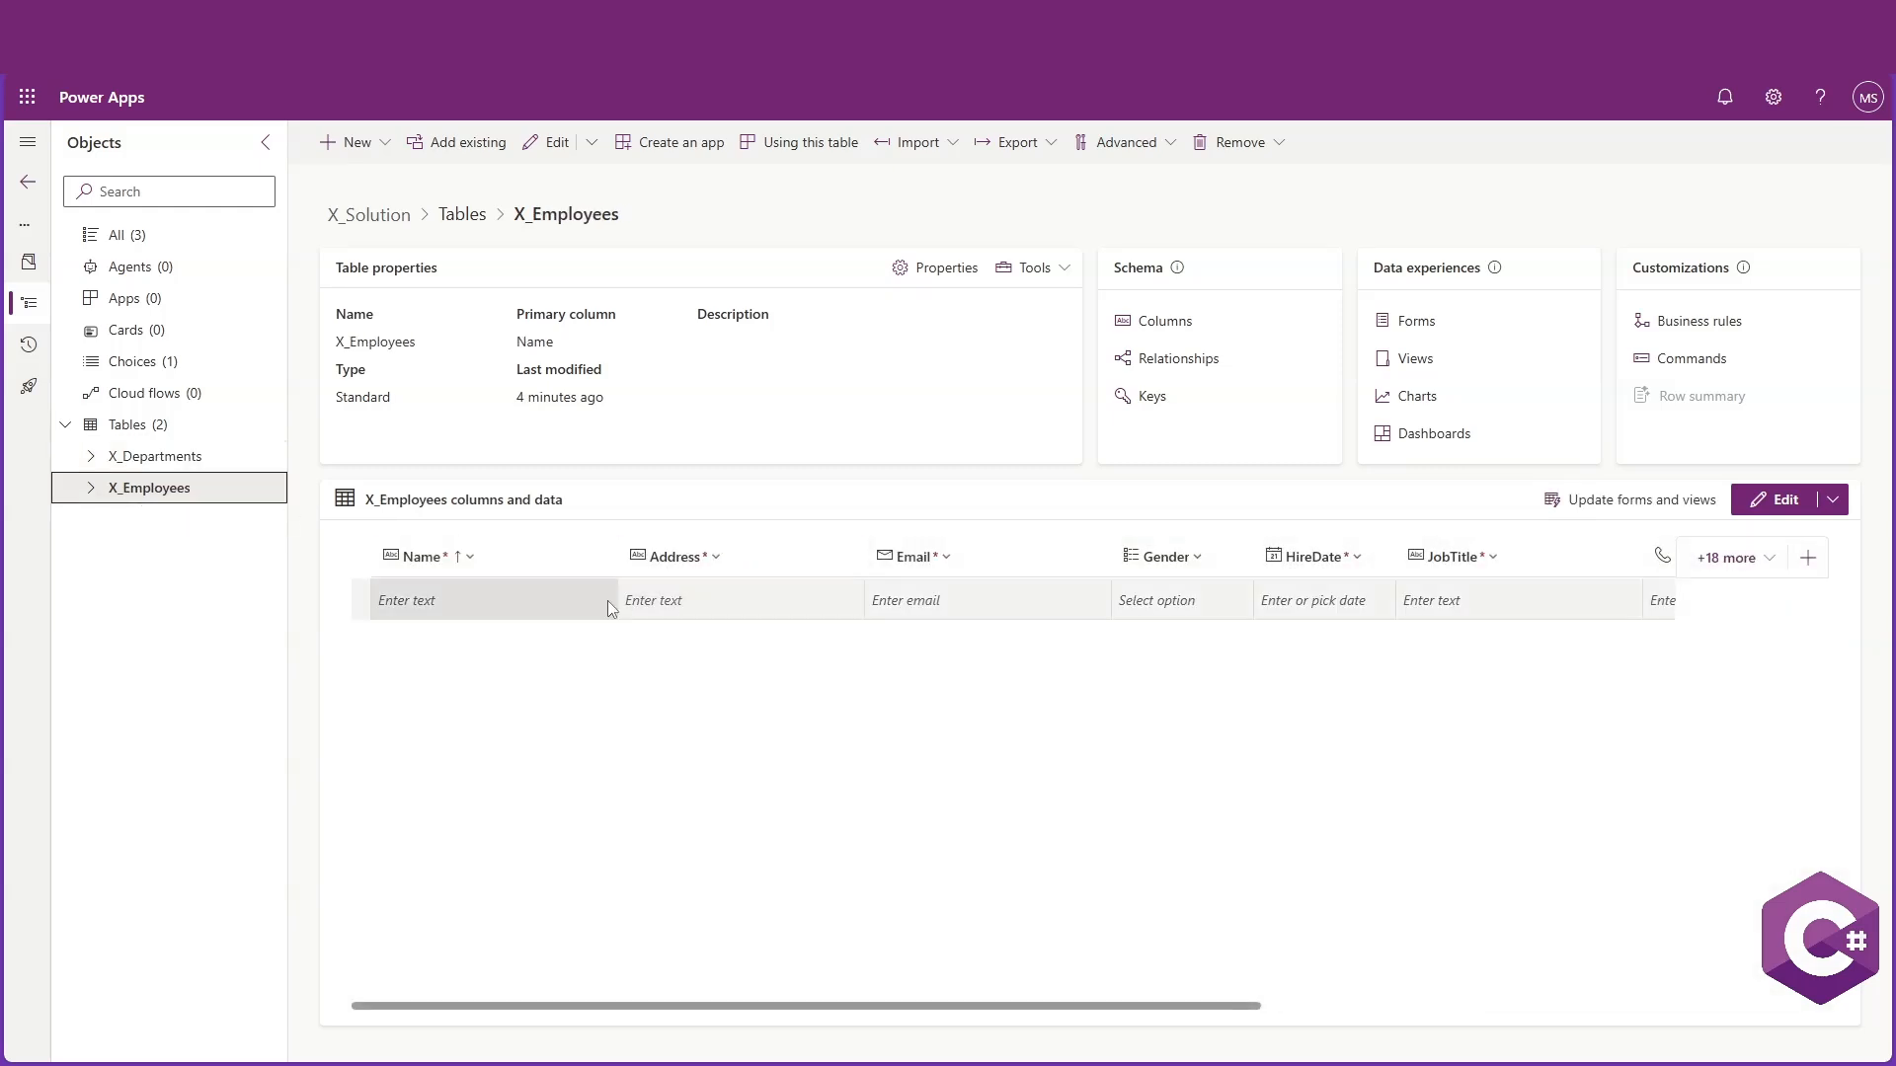
click(495, 598)
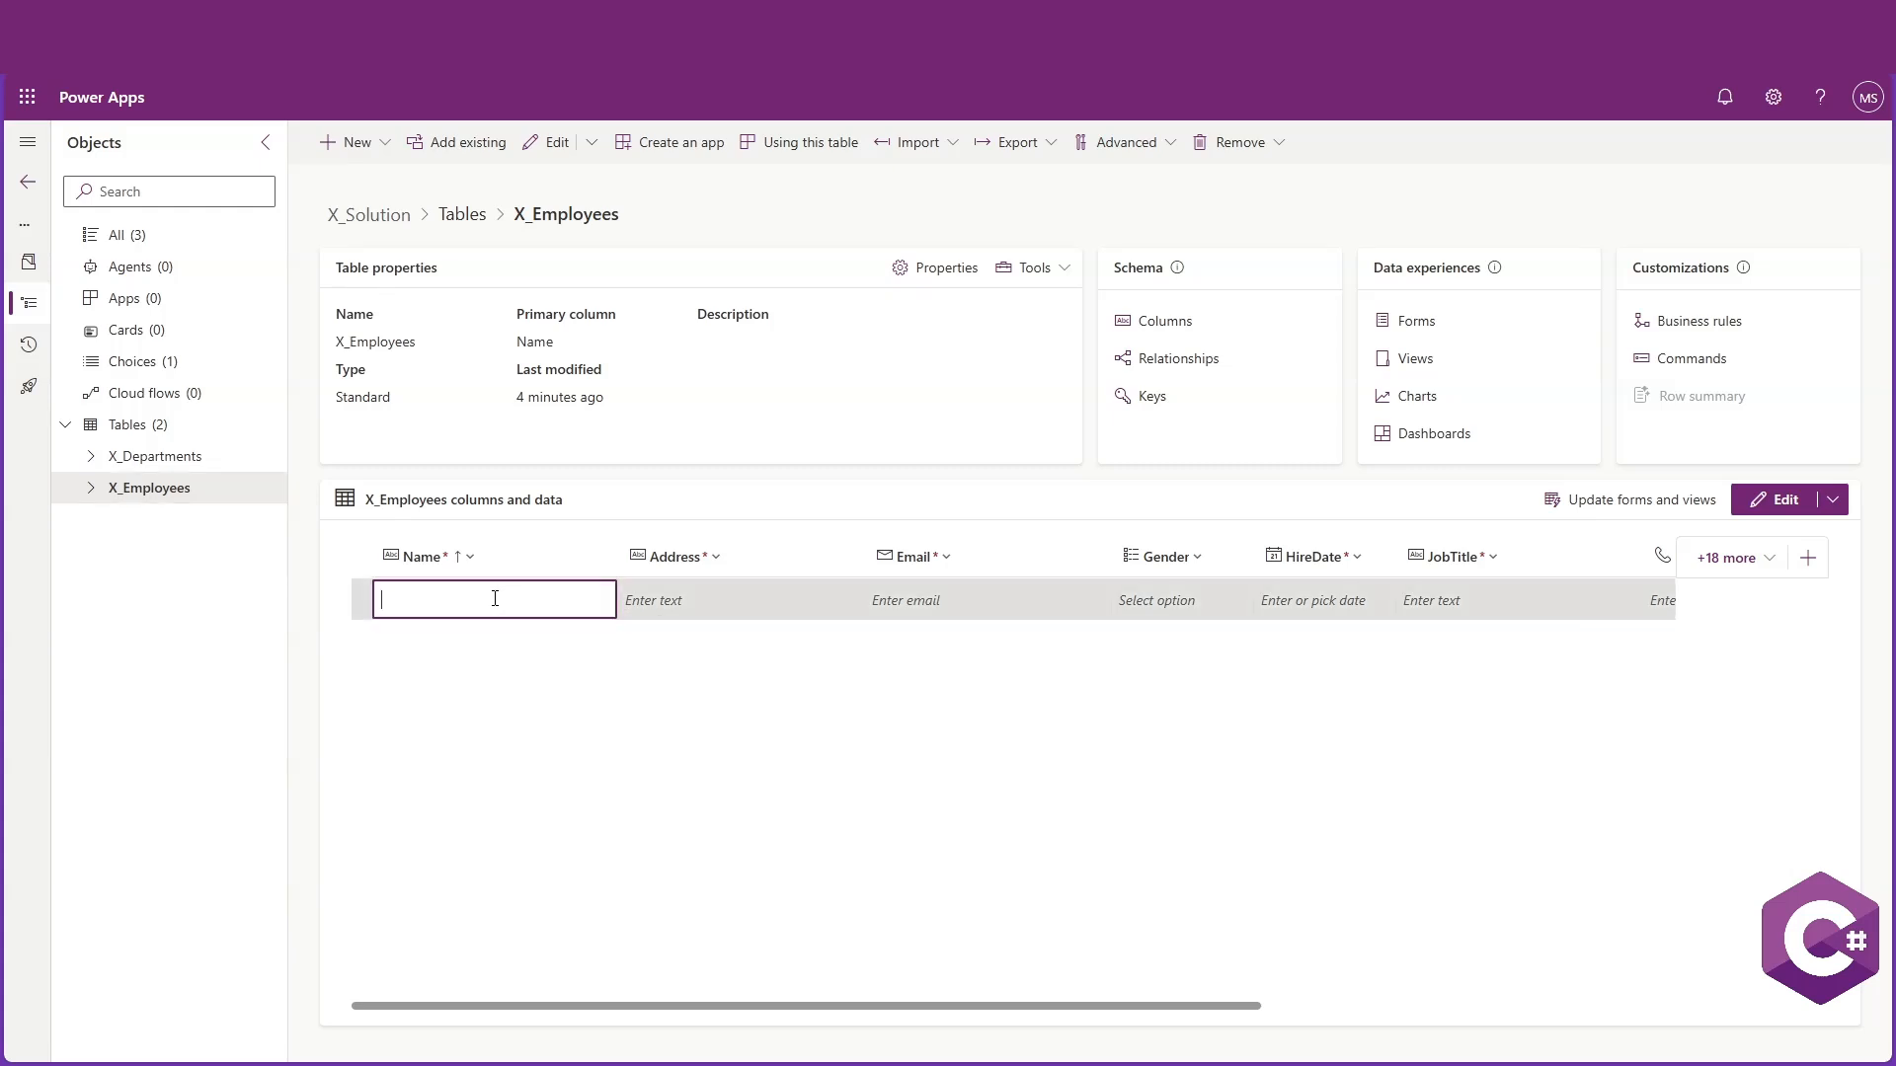
text(John Doe)
click(735, 590)
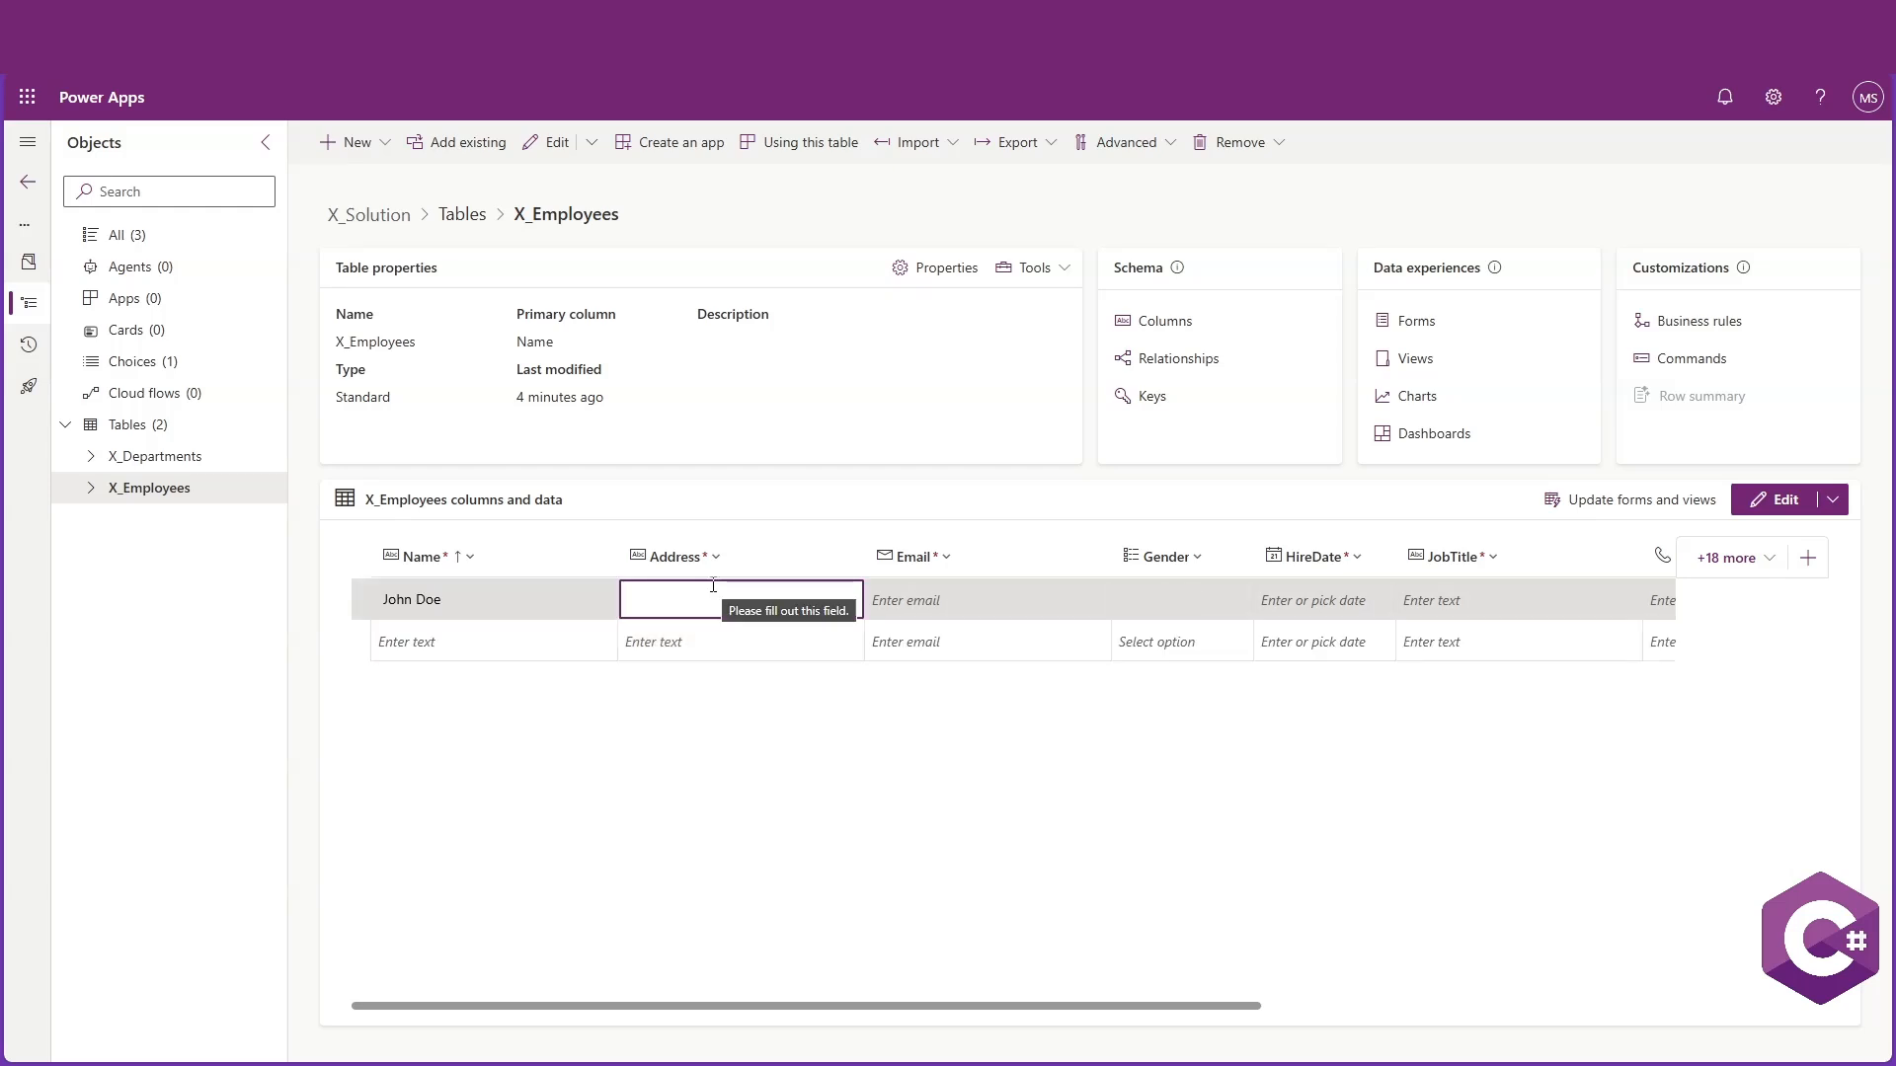
text(123 M)
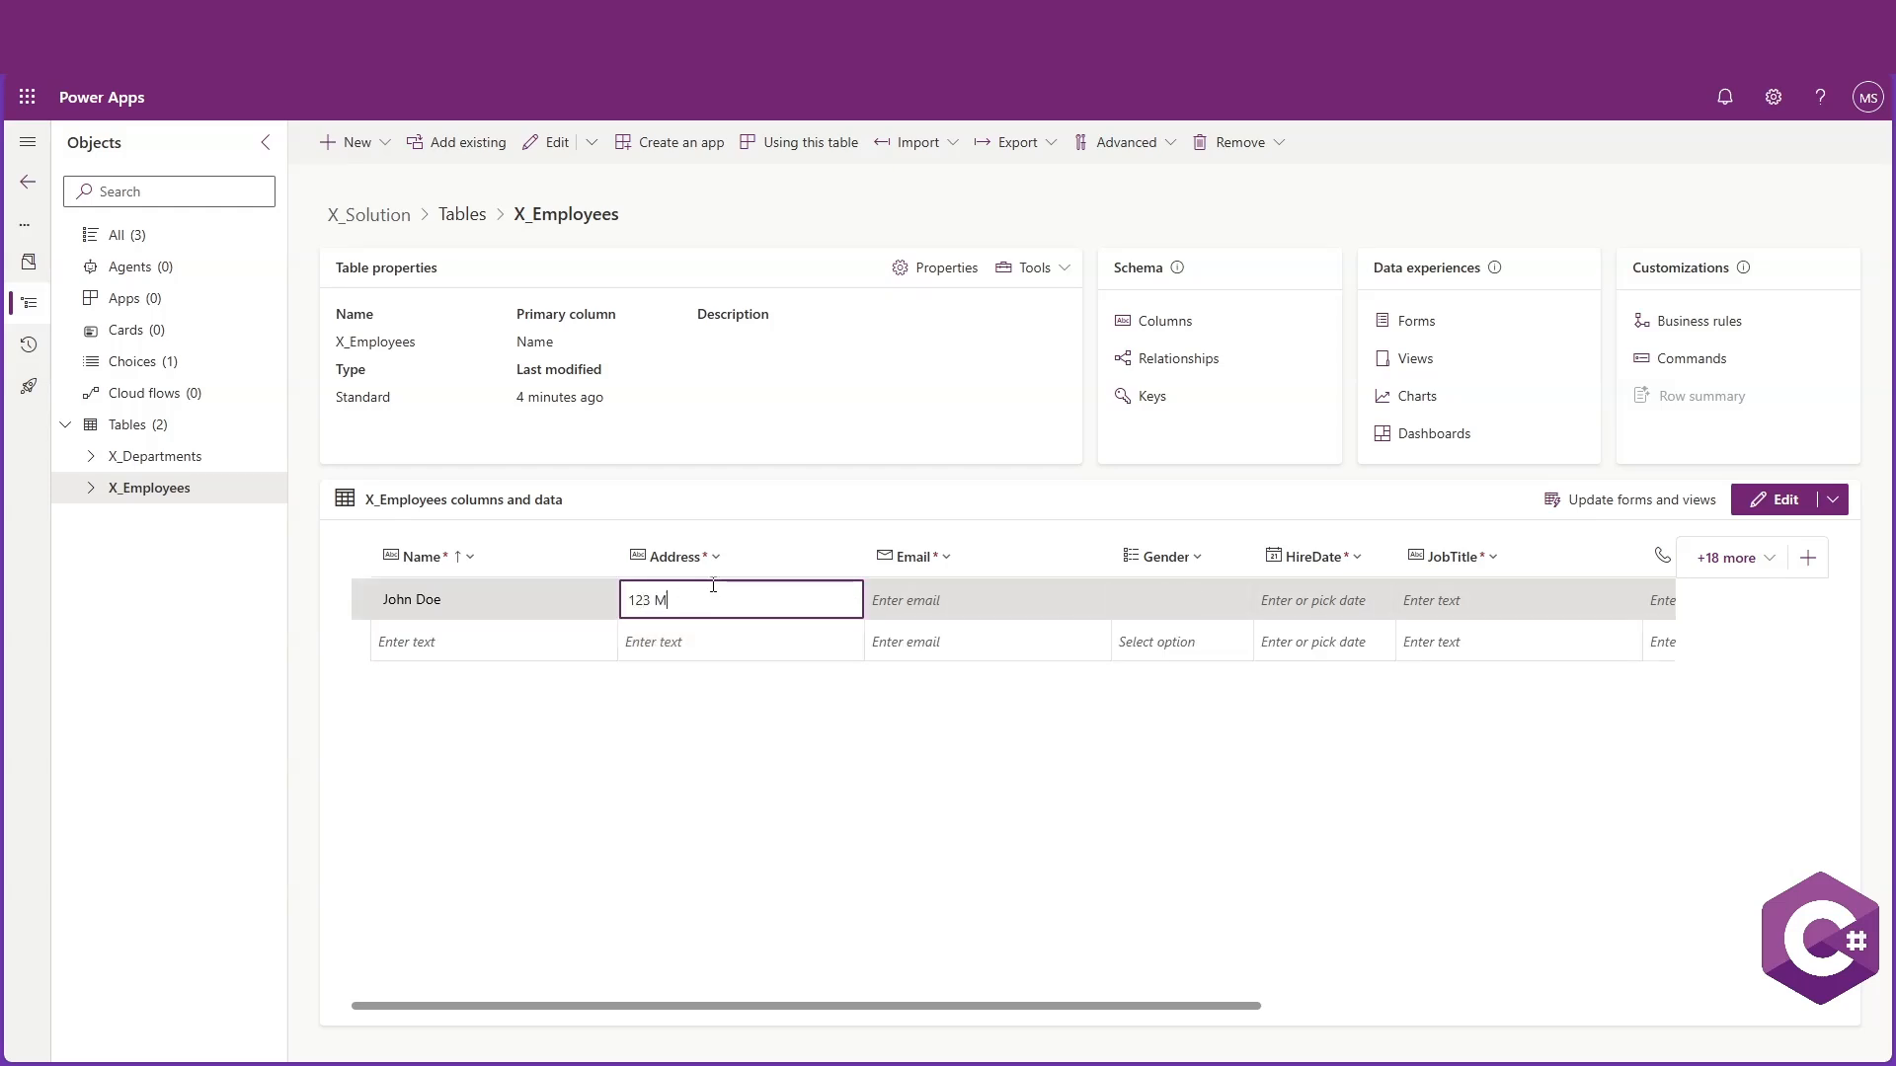
text(ain St.)
click(928, 600)
text(jo)
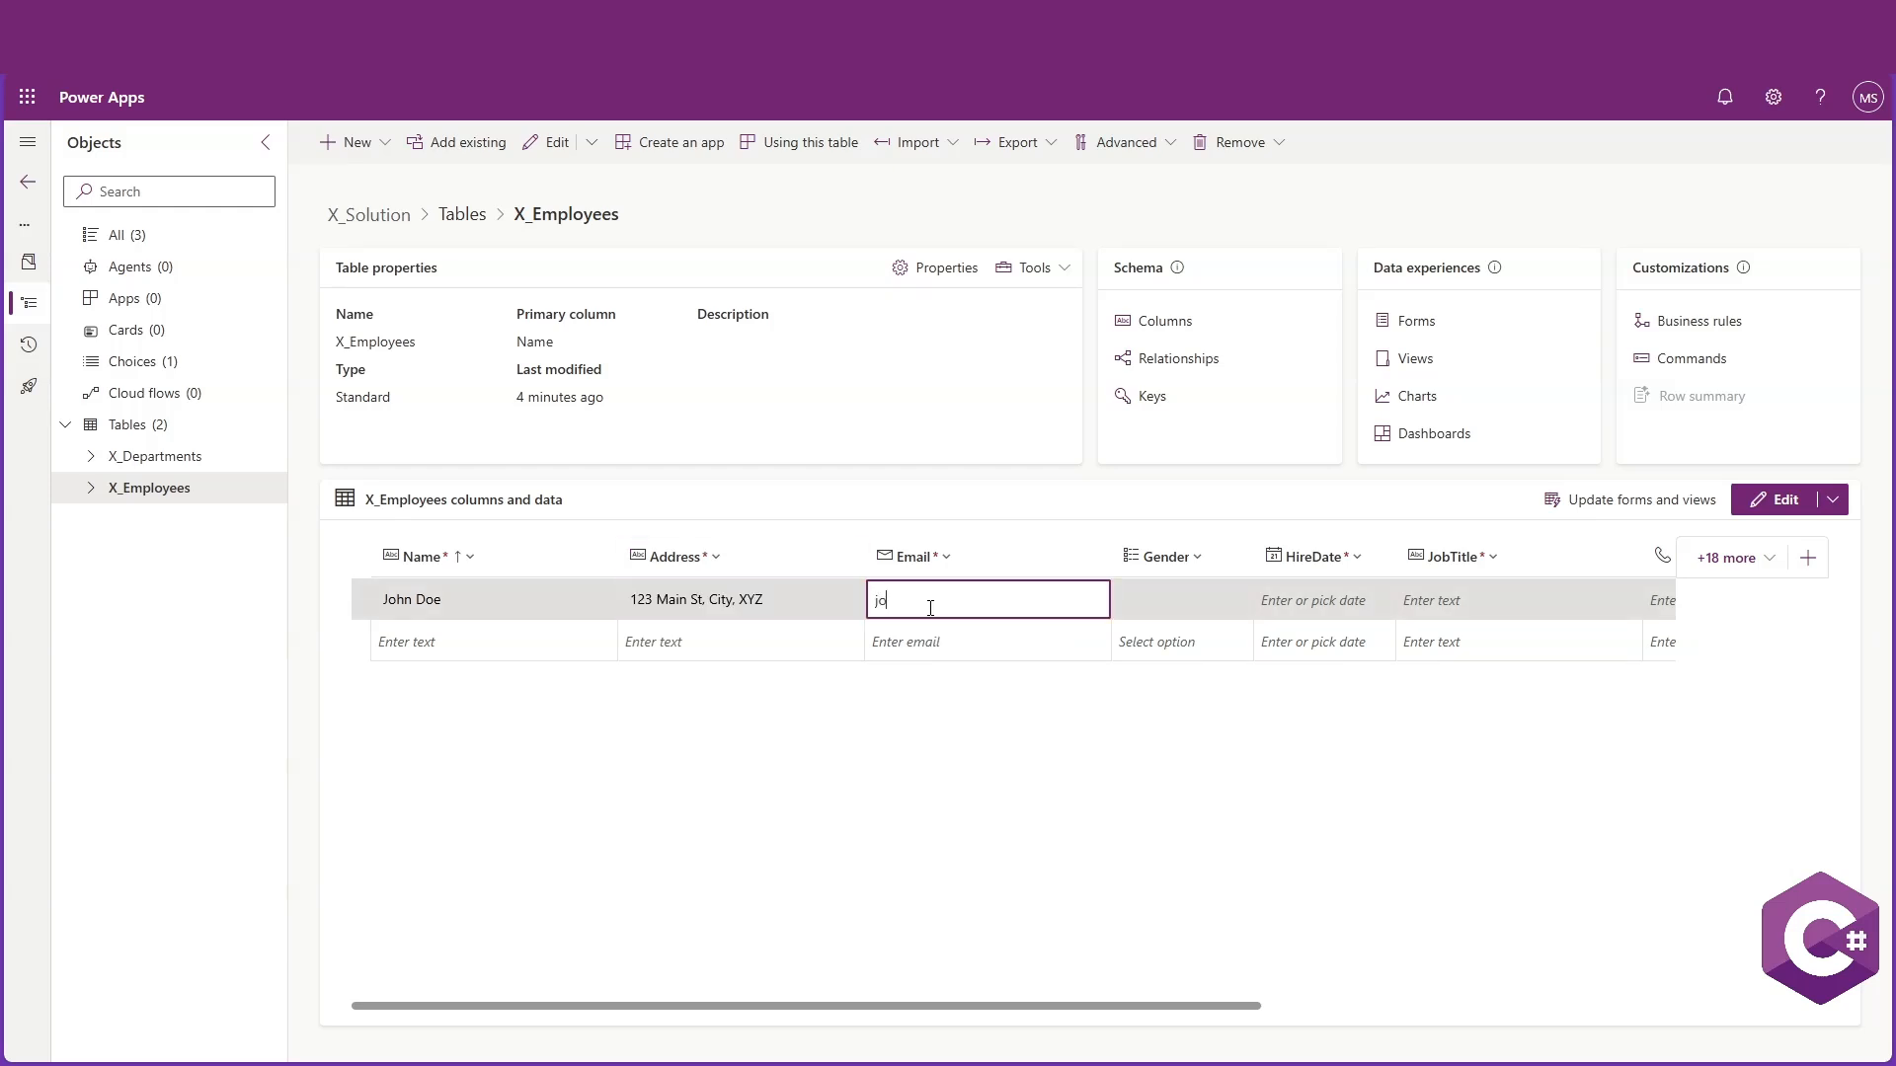
text(hn.doe@example.com)
Set the new employee's Gender to Male
click(1233, 604)
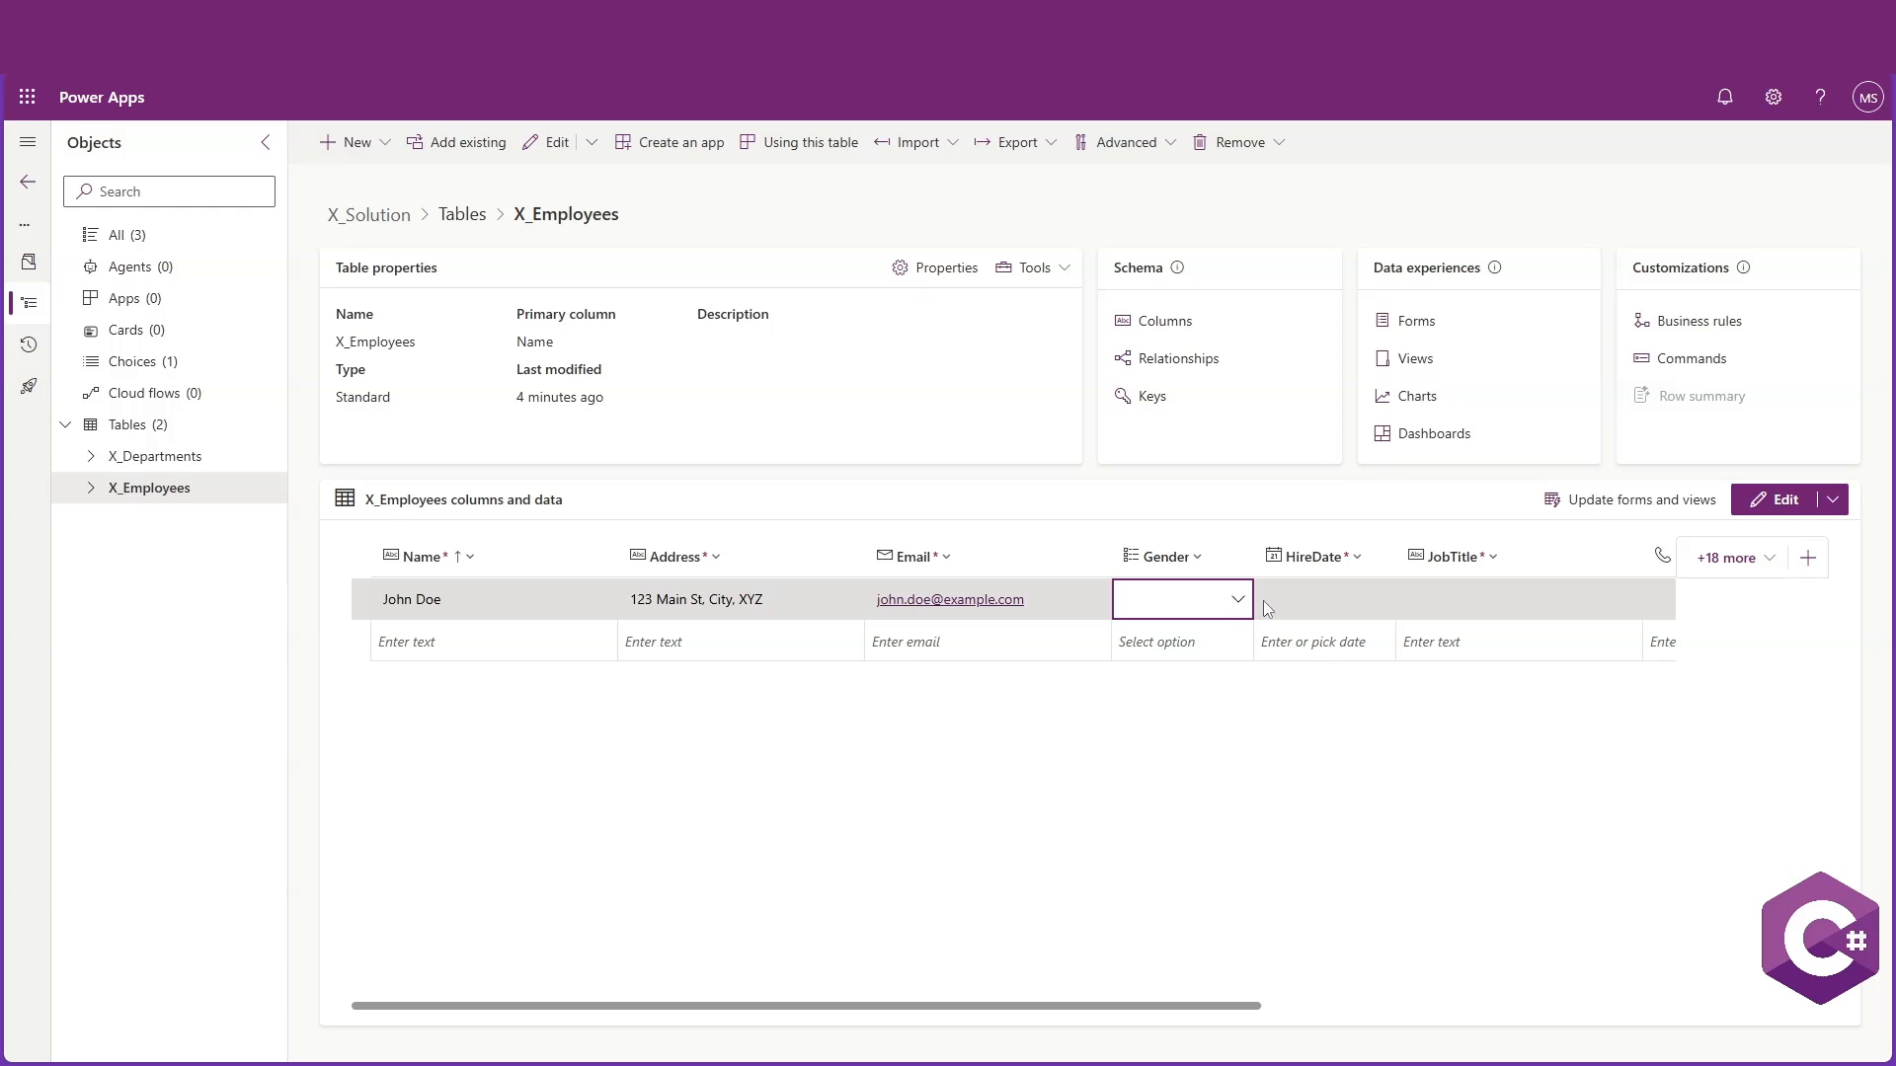
click(1241, 610)
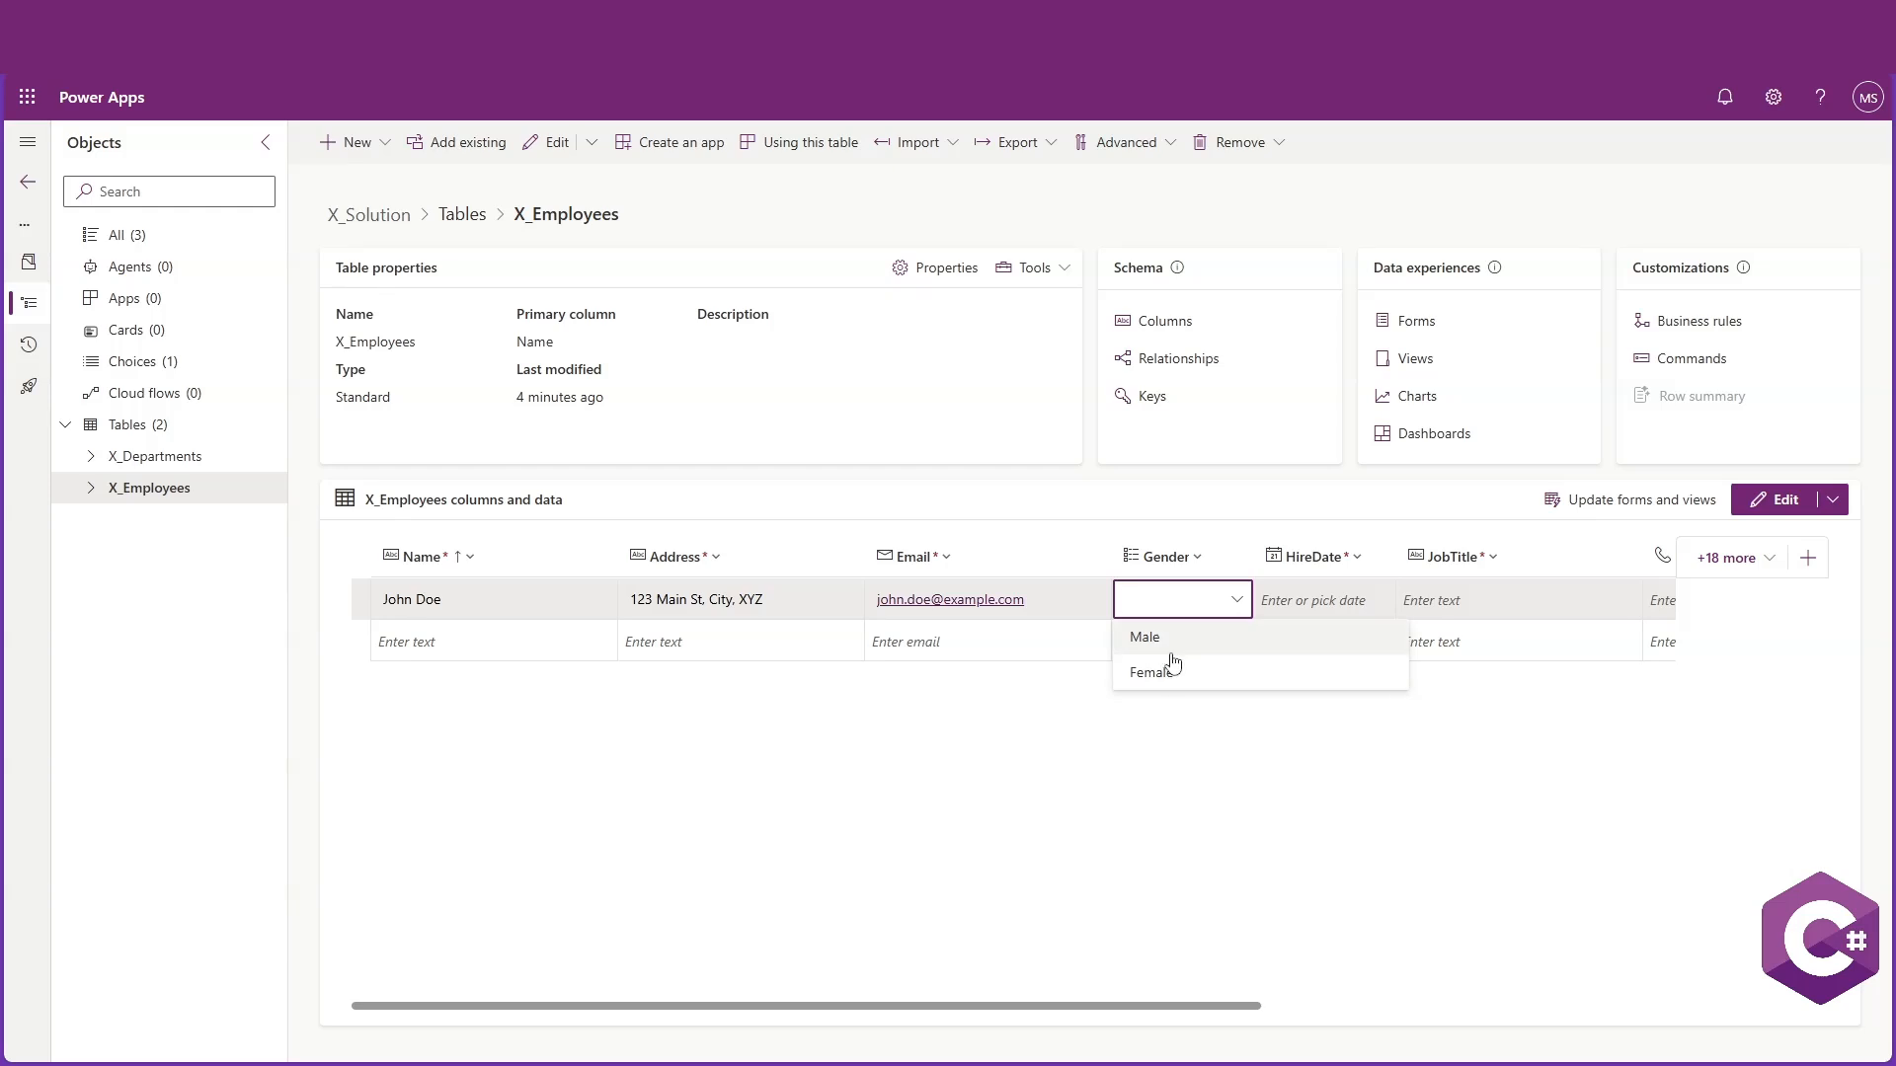
click(1237, 600)
click(1238, 597)
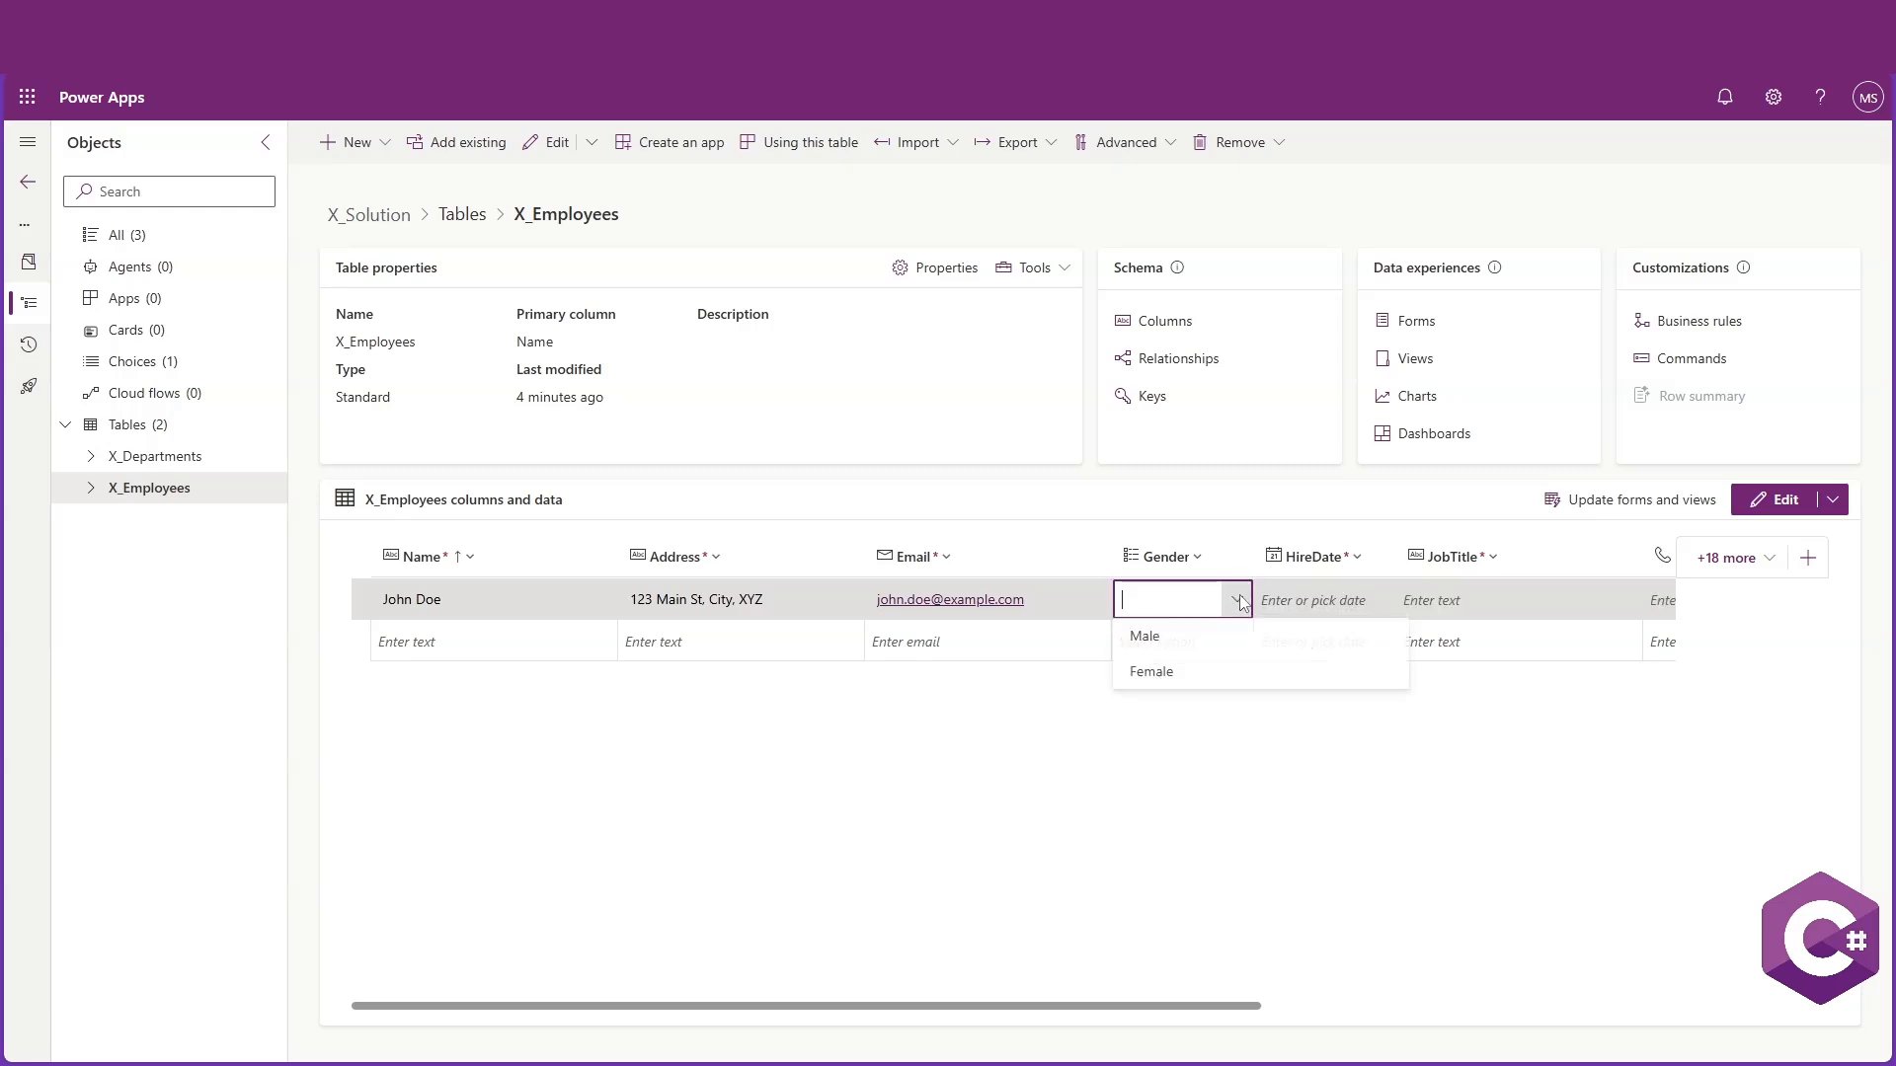
click(1169, 644)
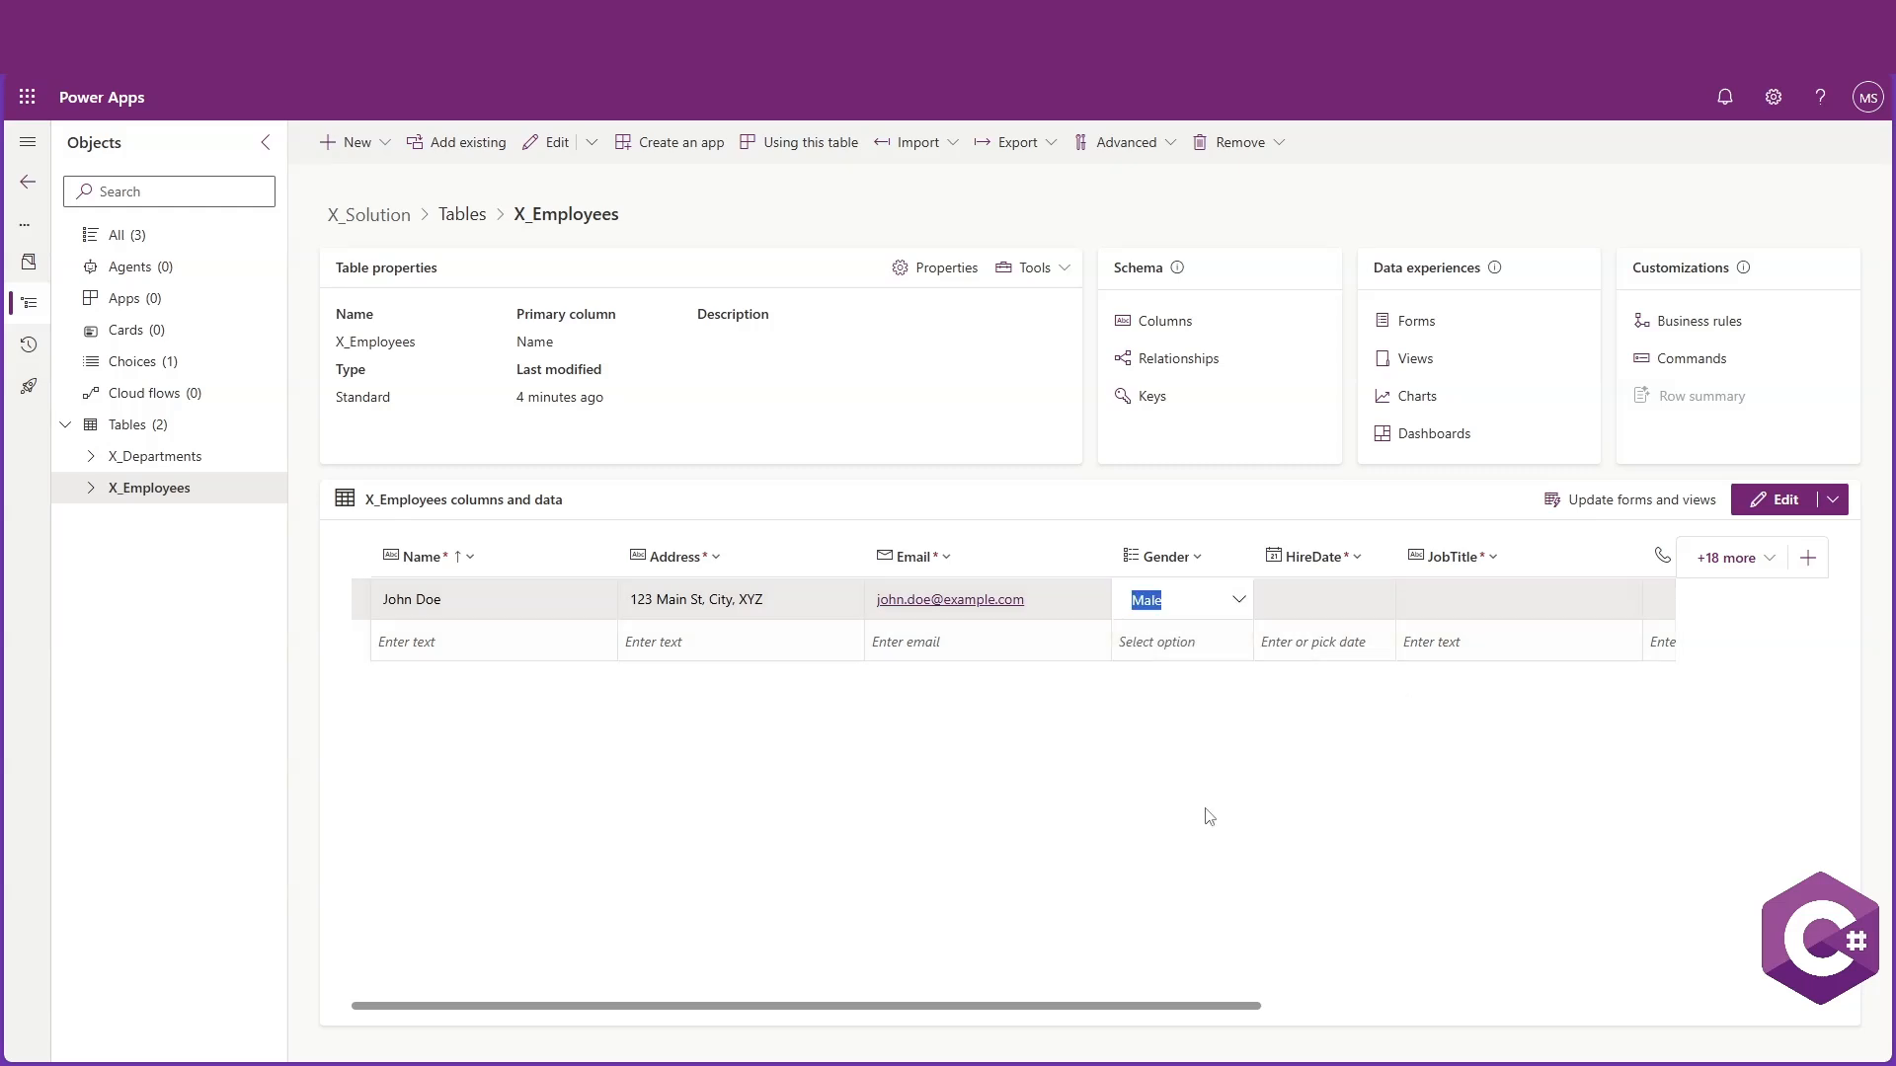
Set the employee's HireDate to 12/19/2000 using the date picker
drag(1235, 1007, 1474, 1018)
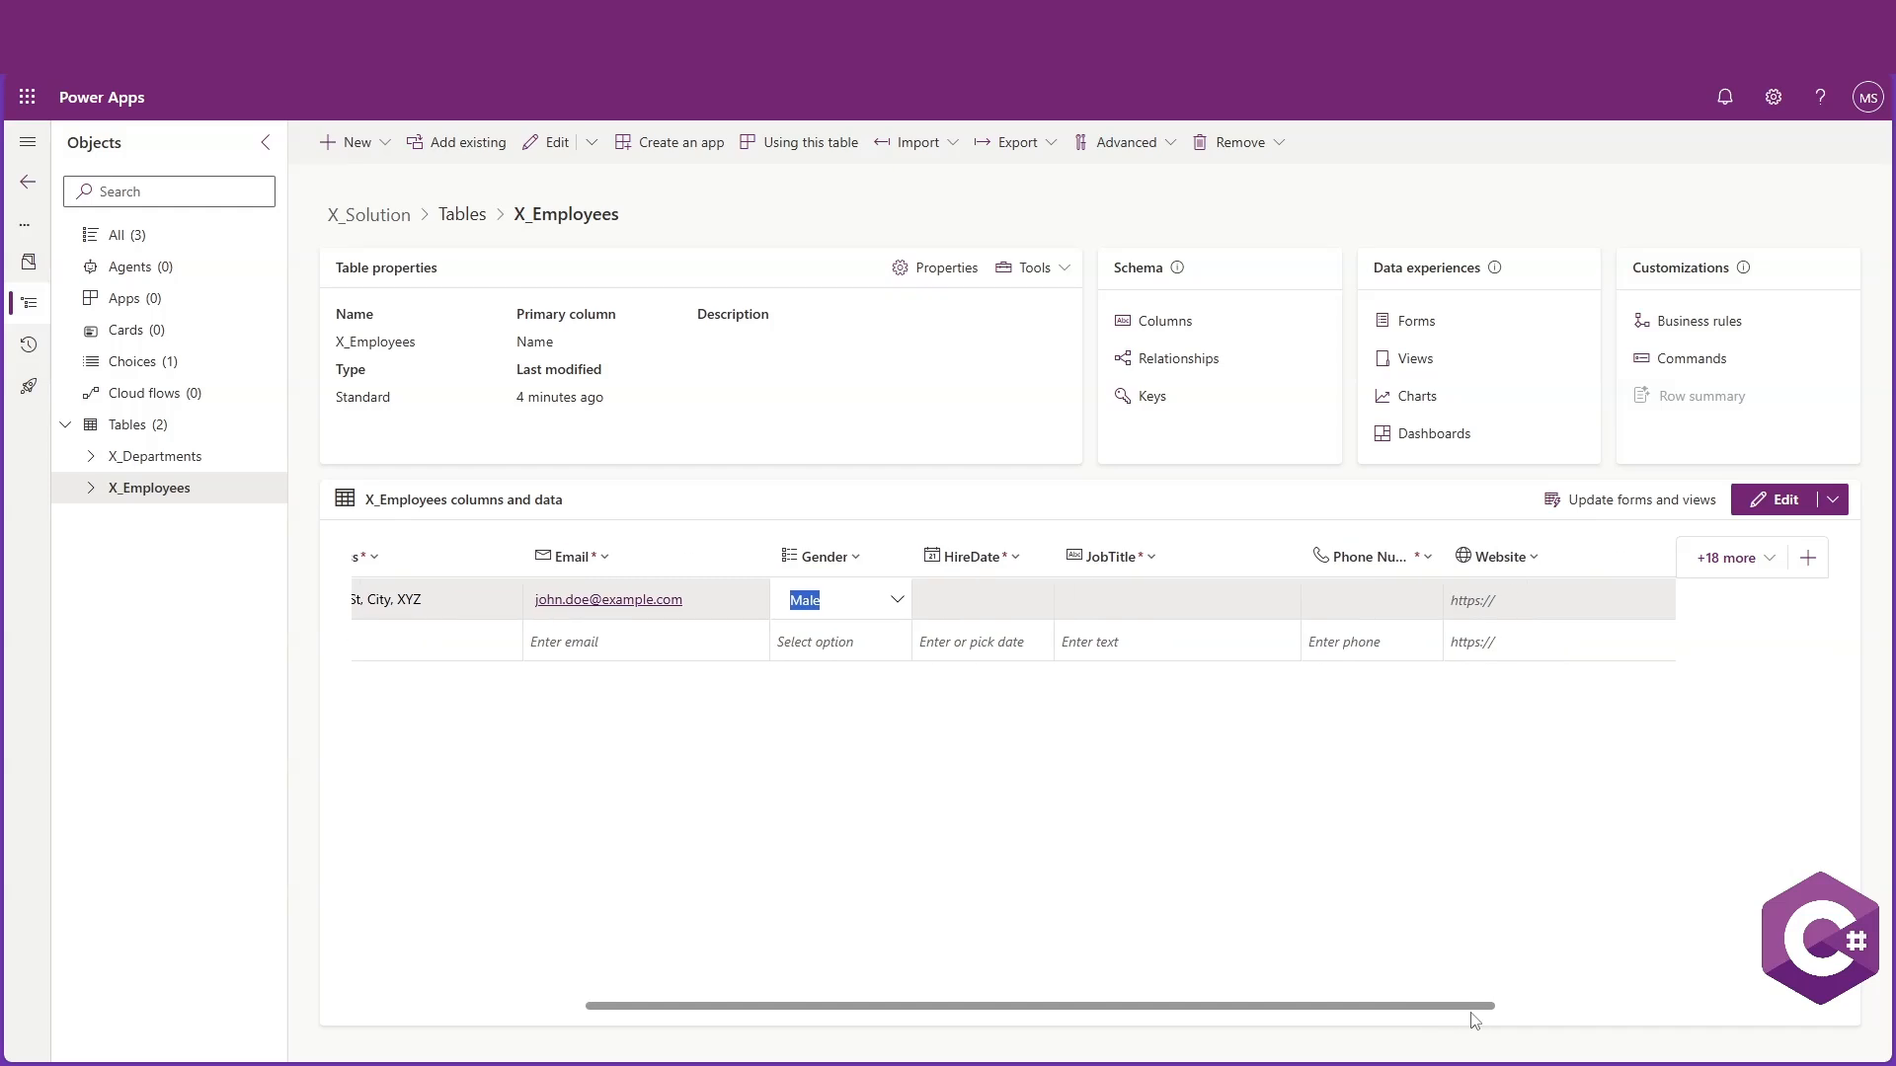
click(1014, 596)
text(1)
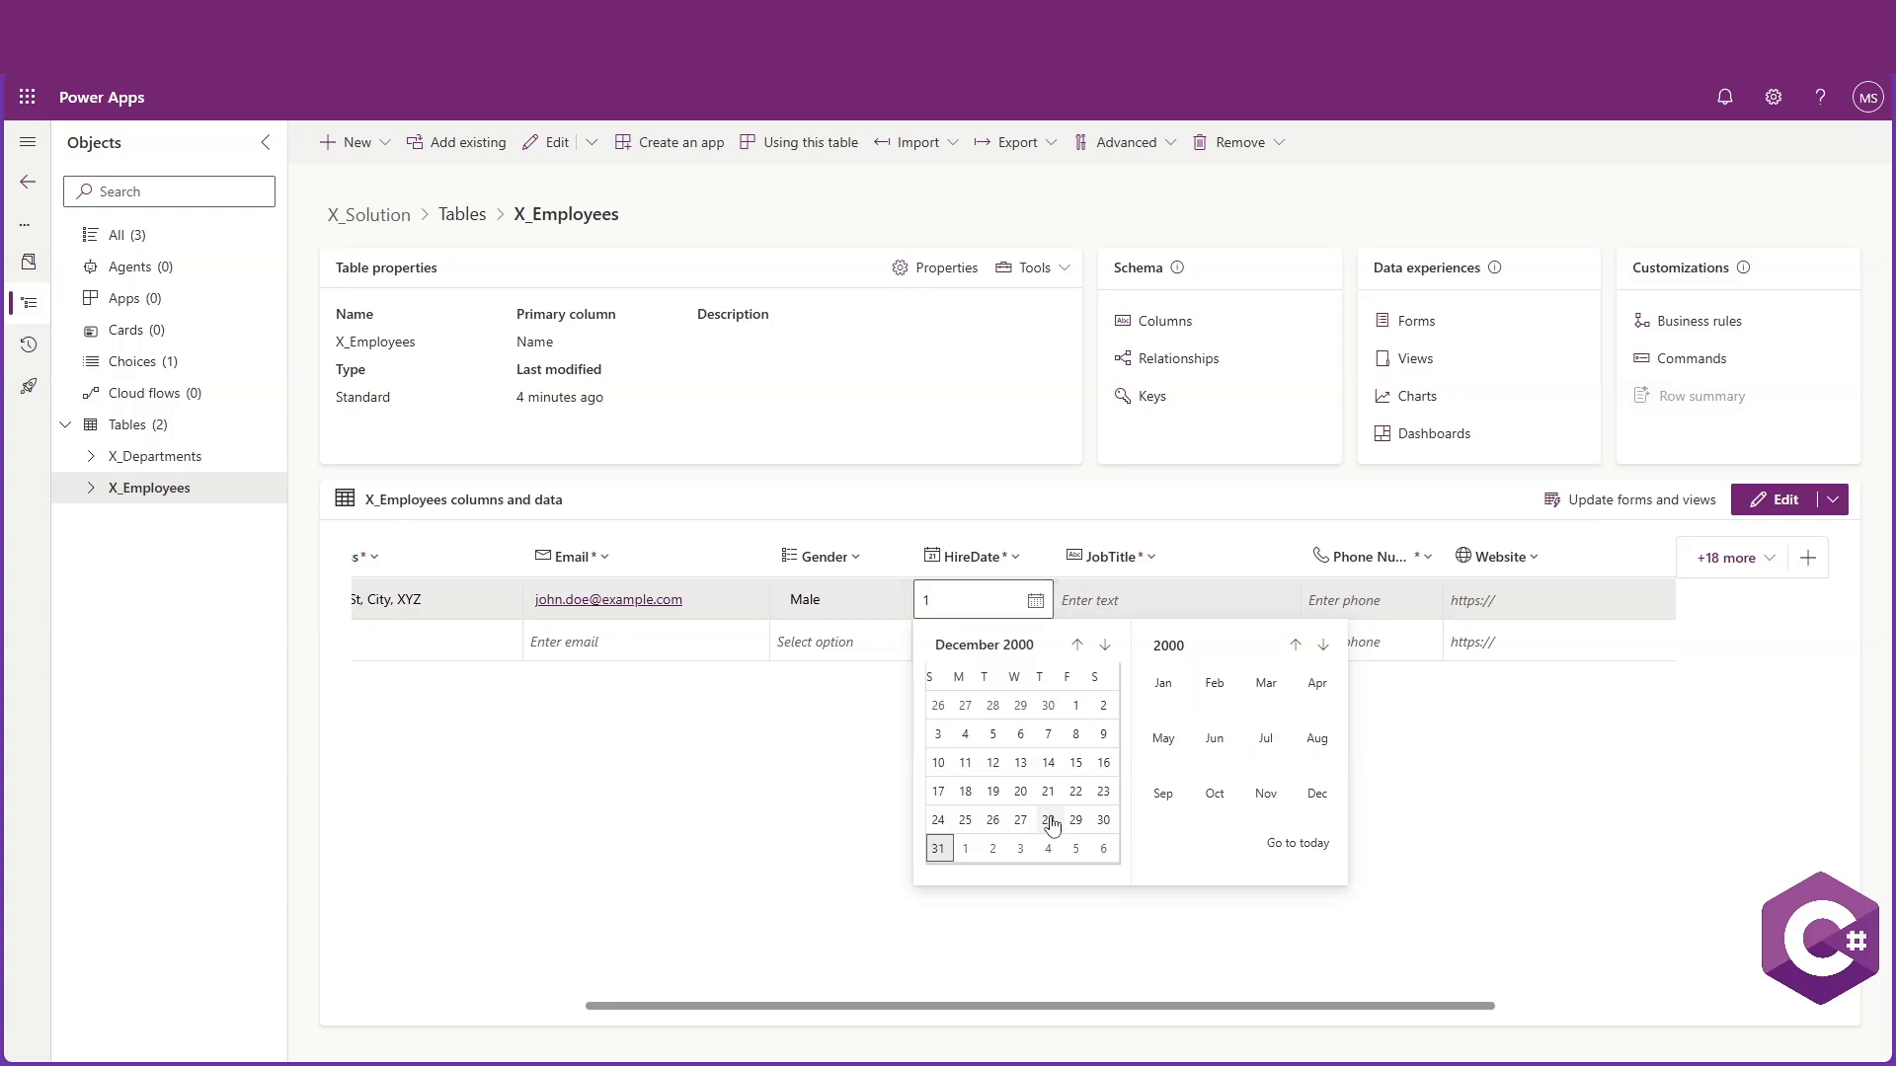
click(936, 852)
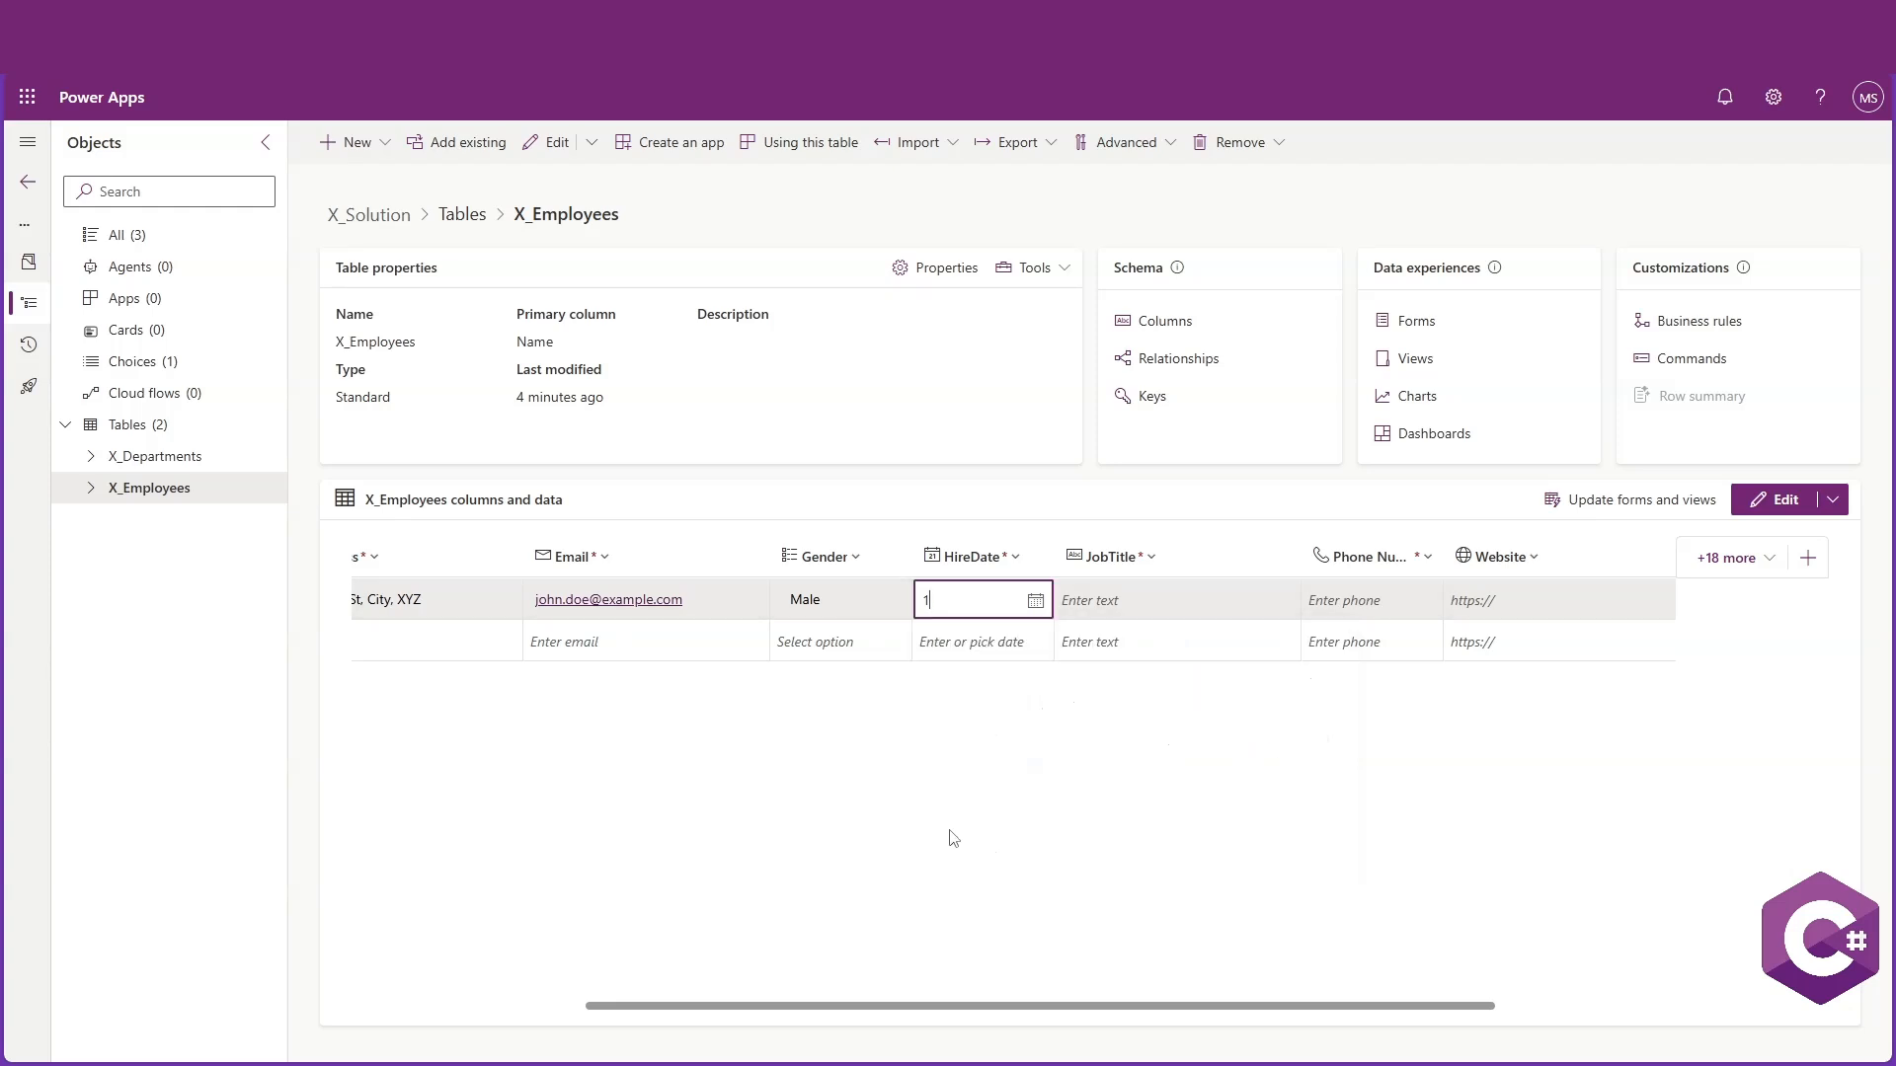
click(1039, 601)
click(1032, 601)
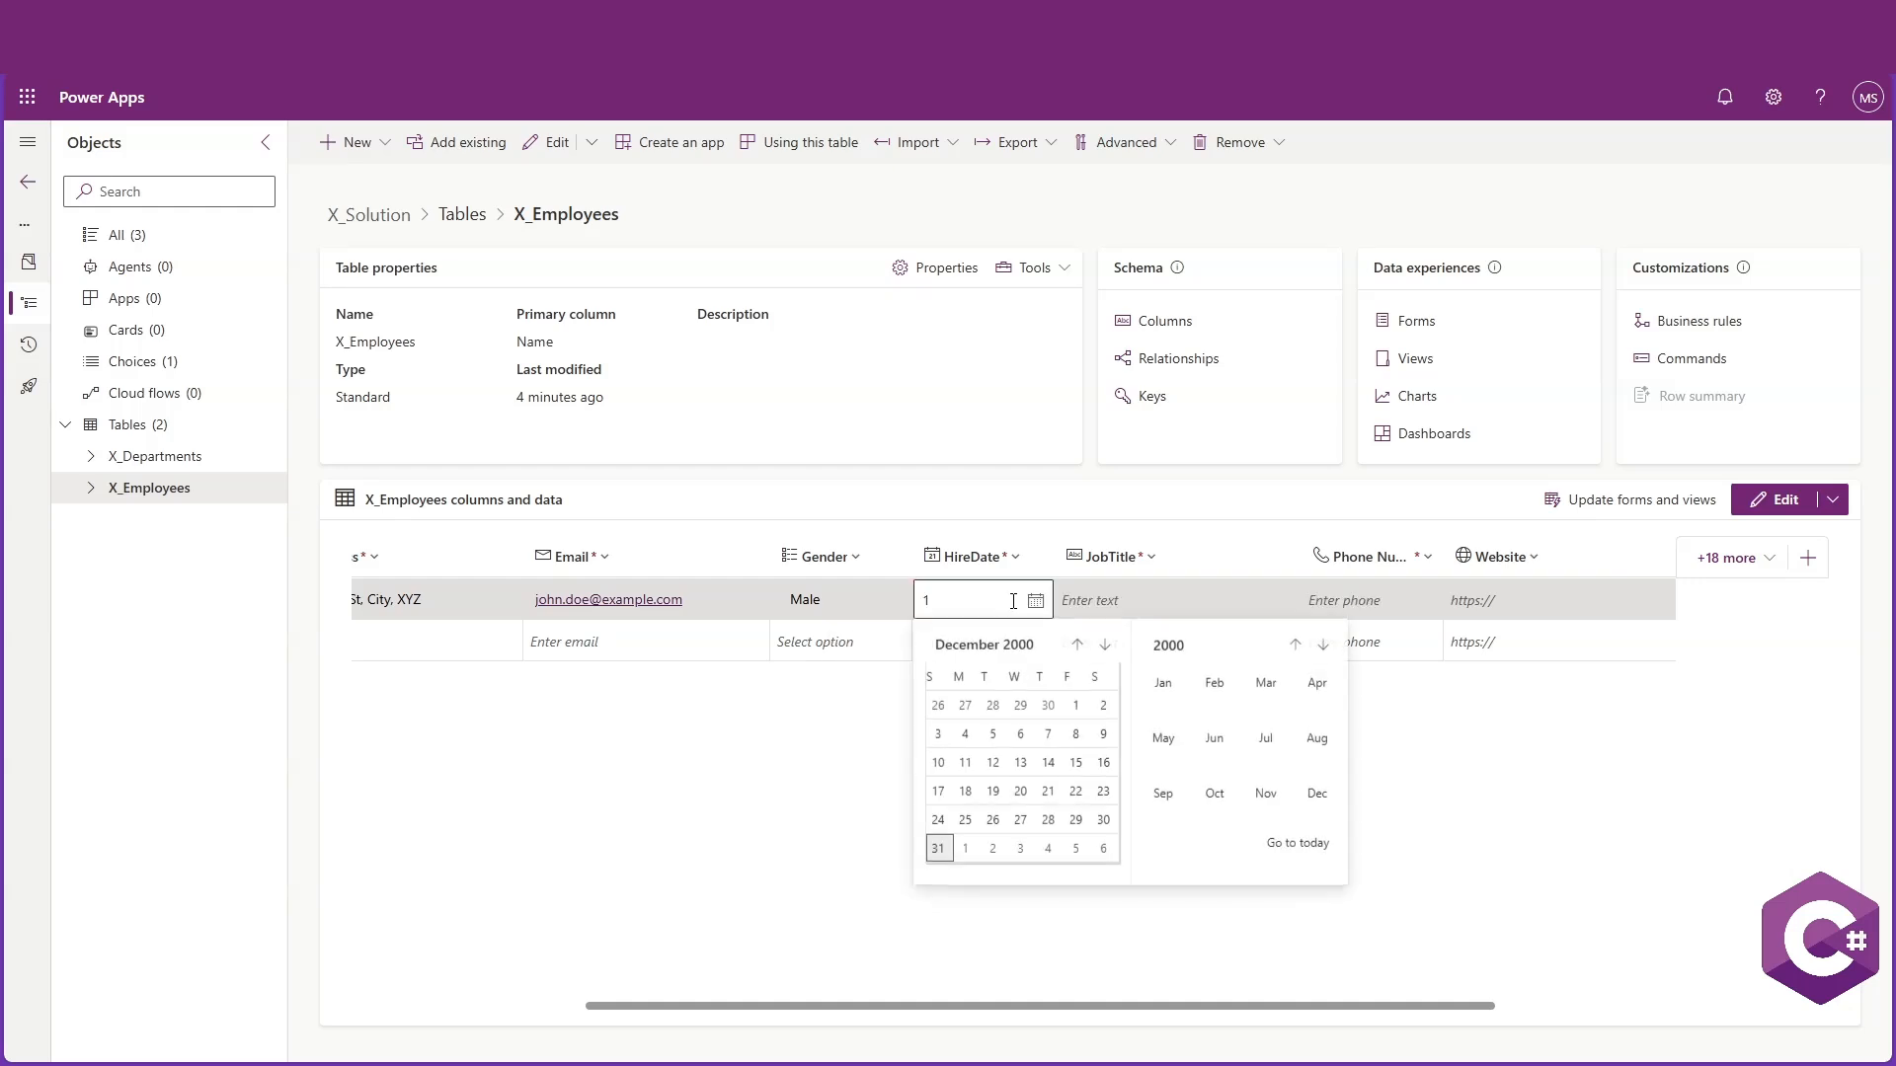
click(994, 787)
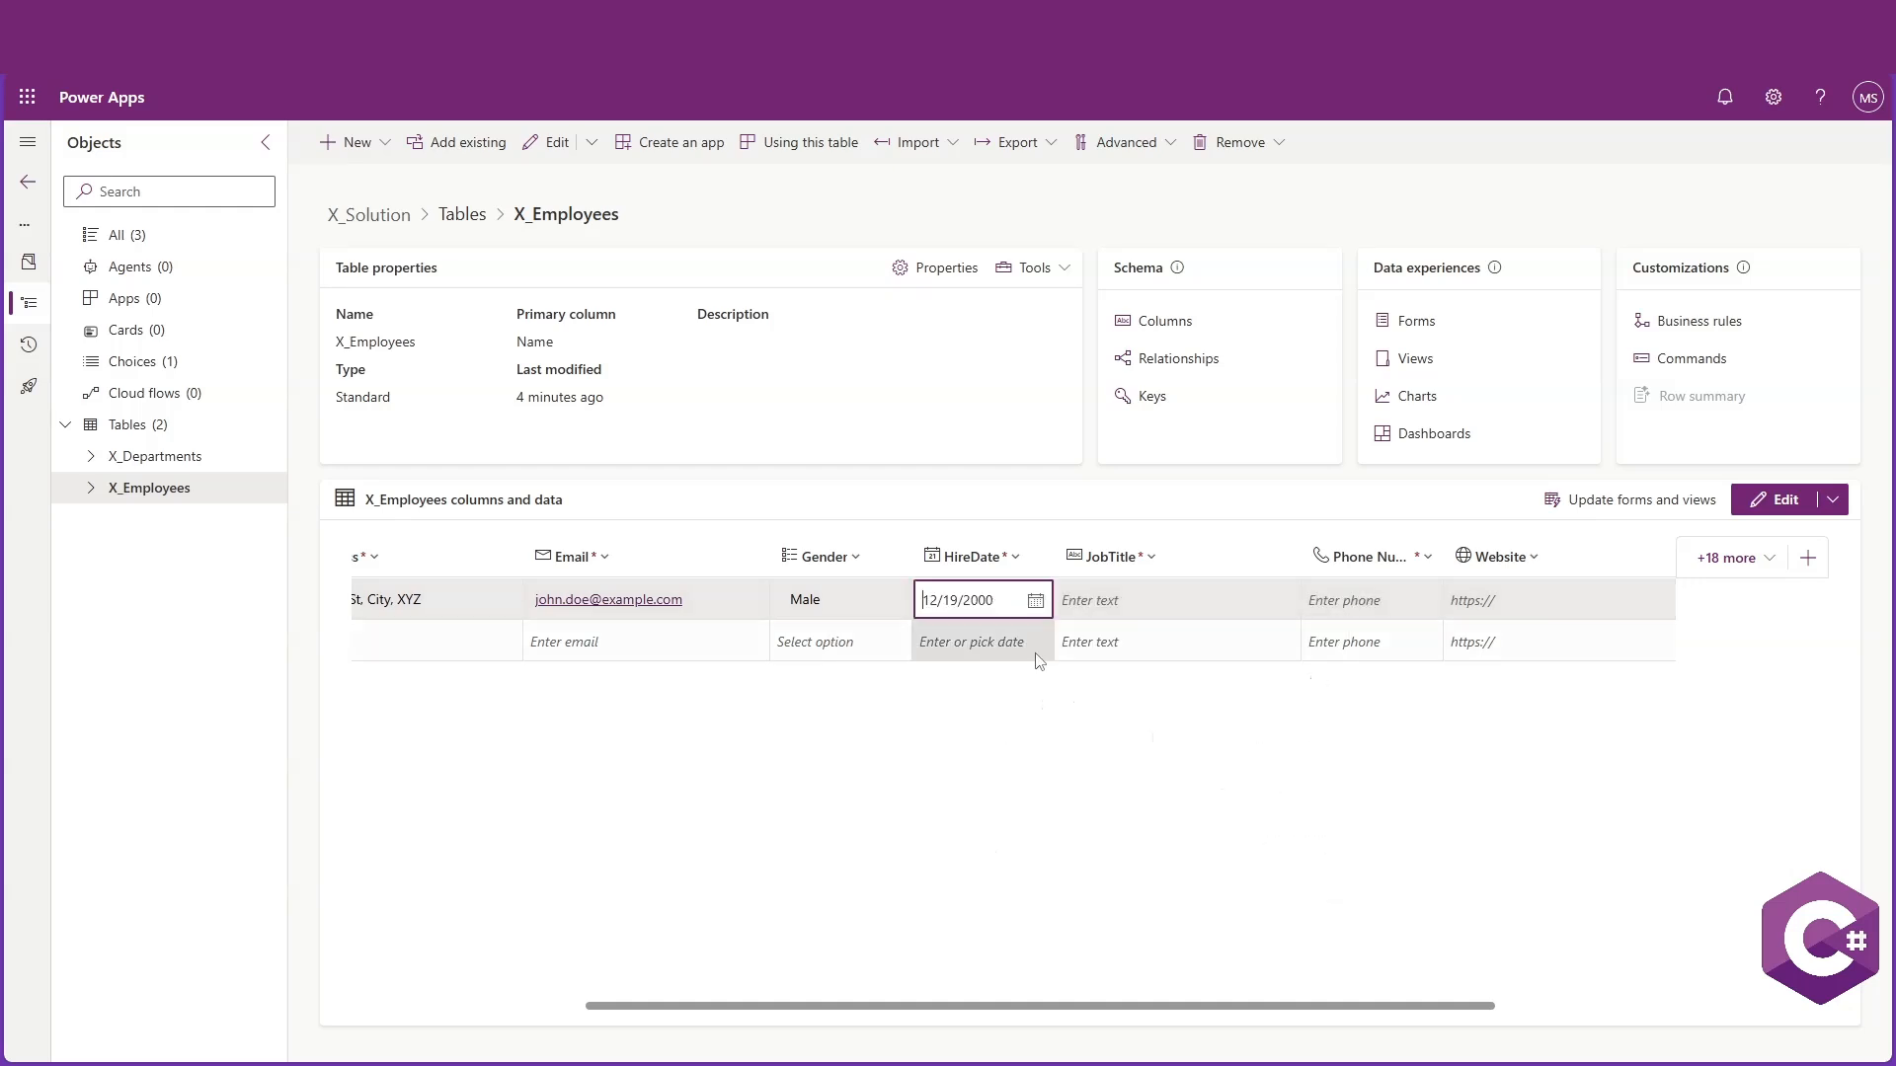
Set the employee's JobTitle to Software Engineer
click(1156, 600)
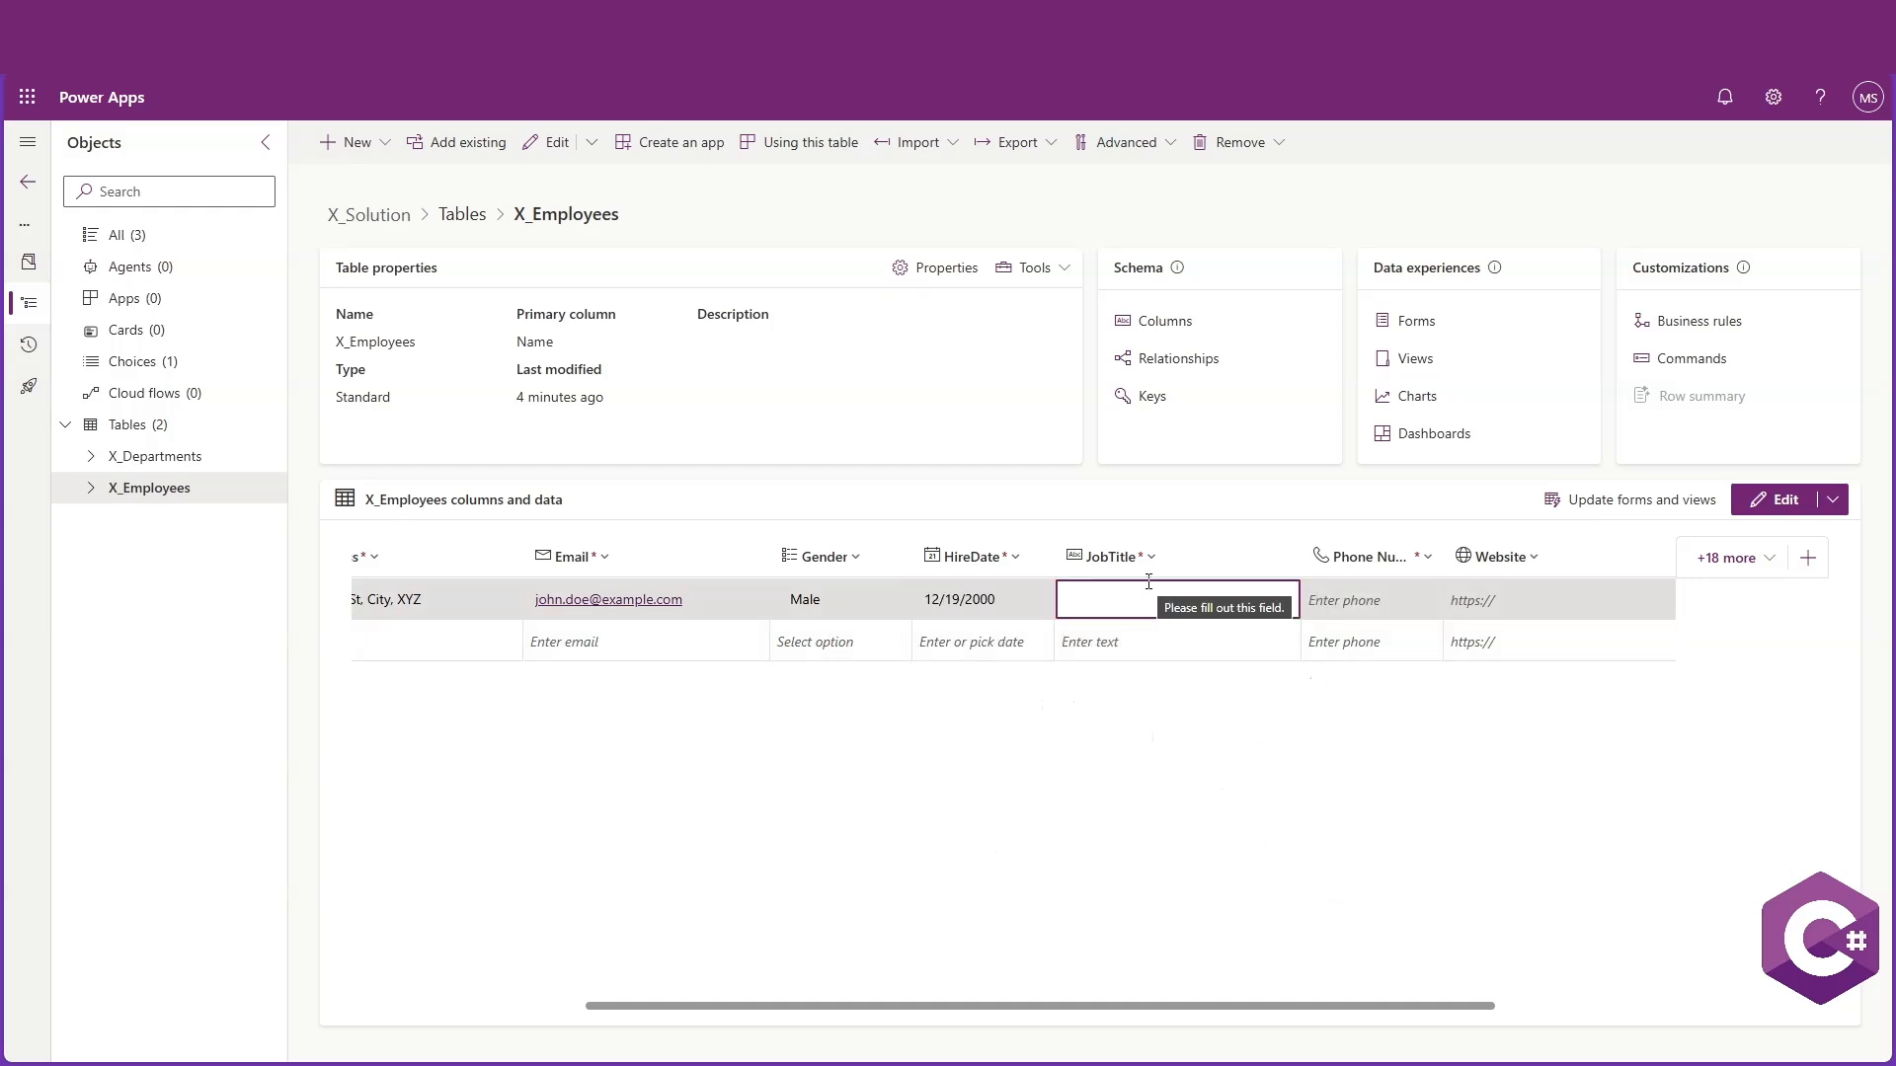
text(Software Engineer)
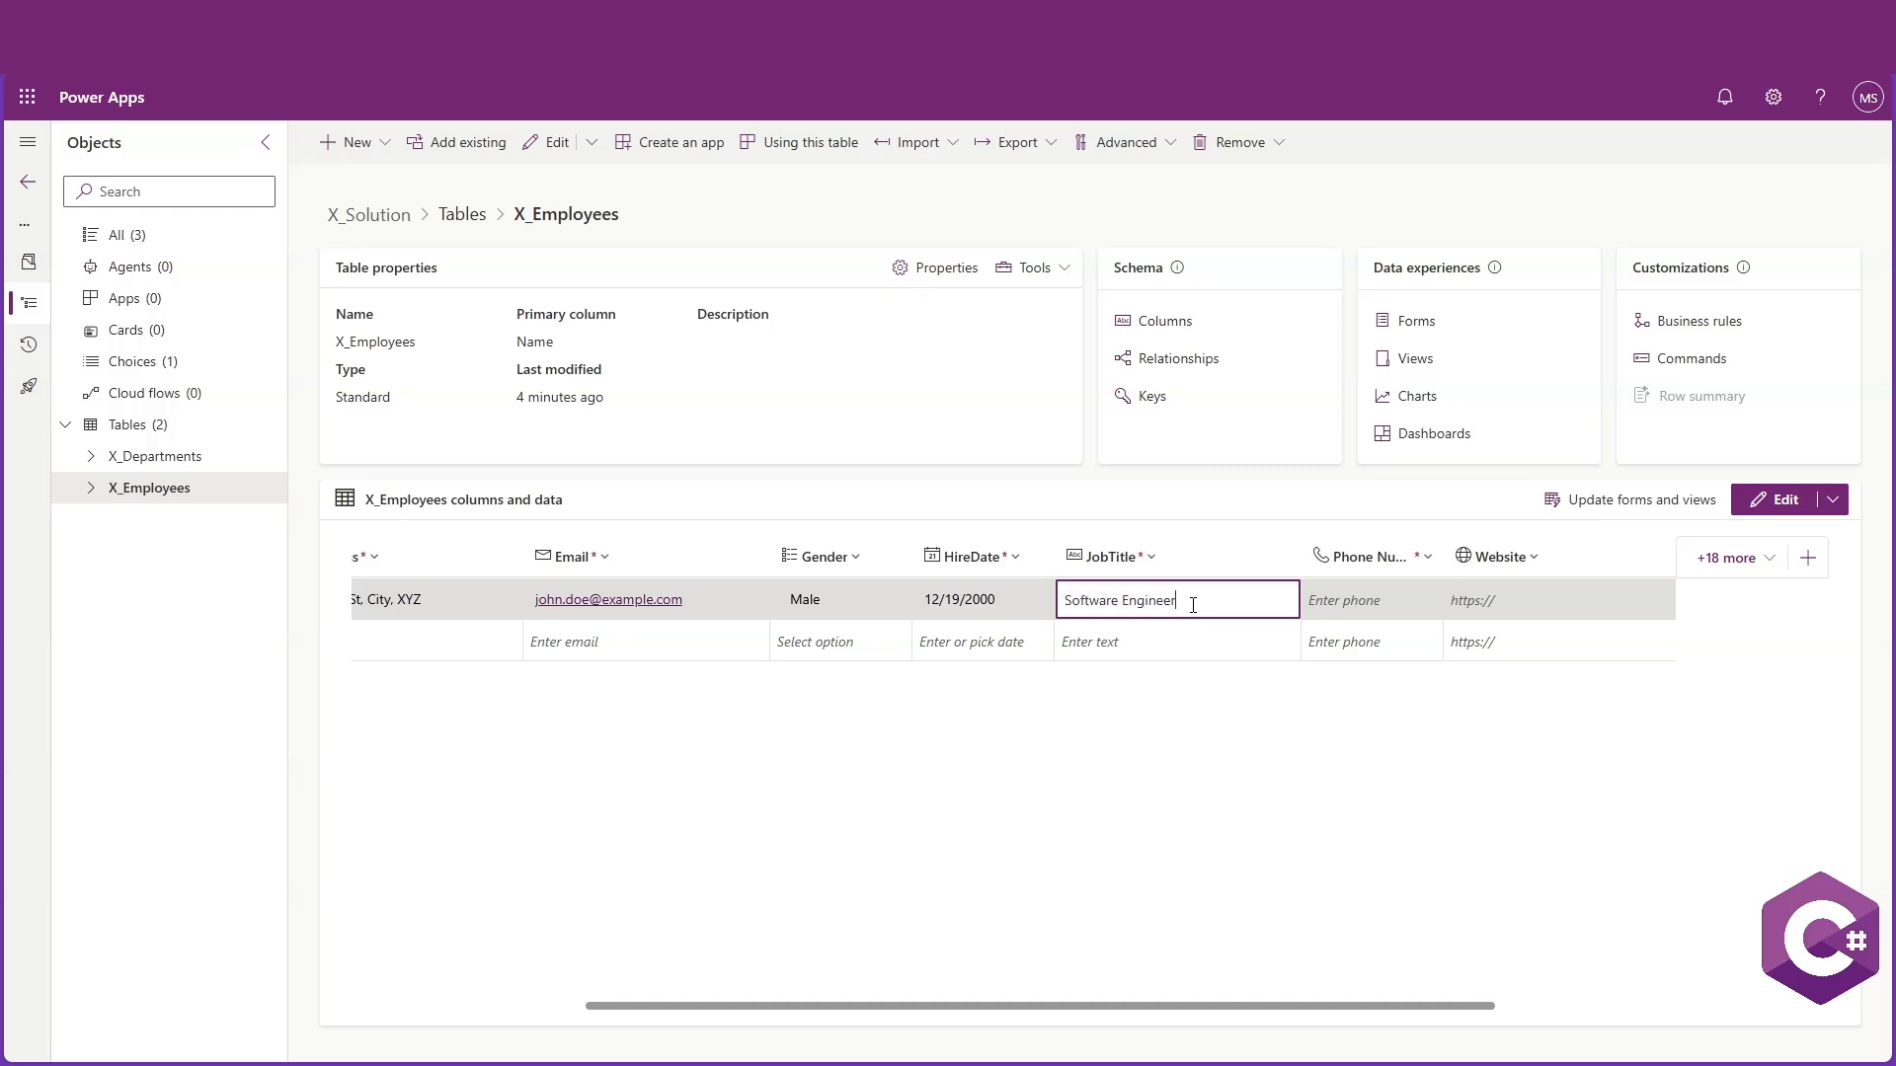
click(1364, 604)
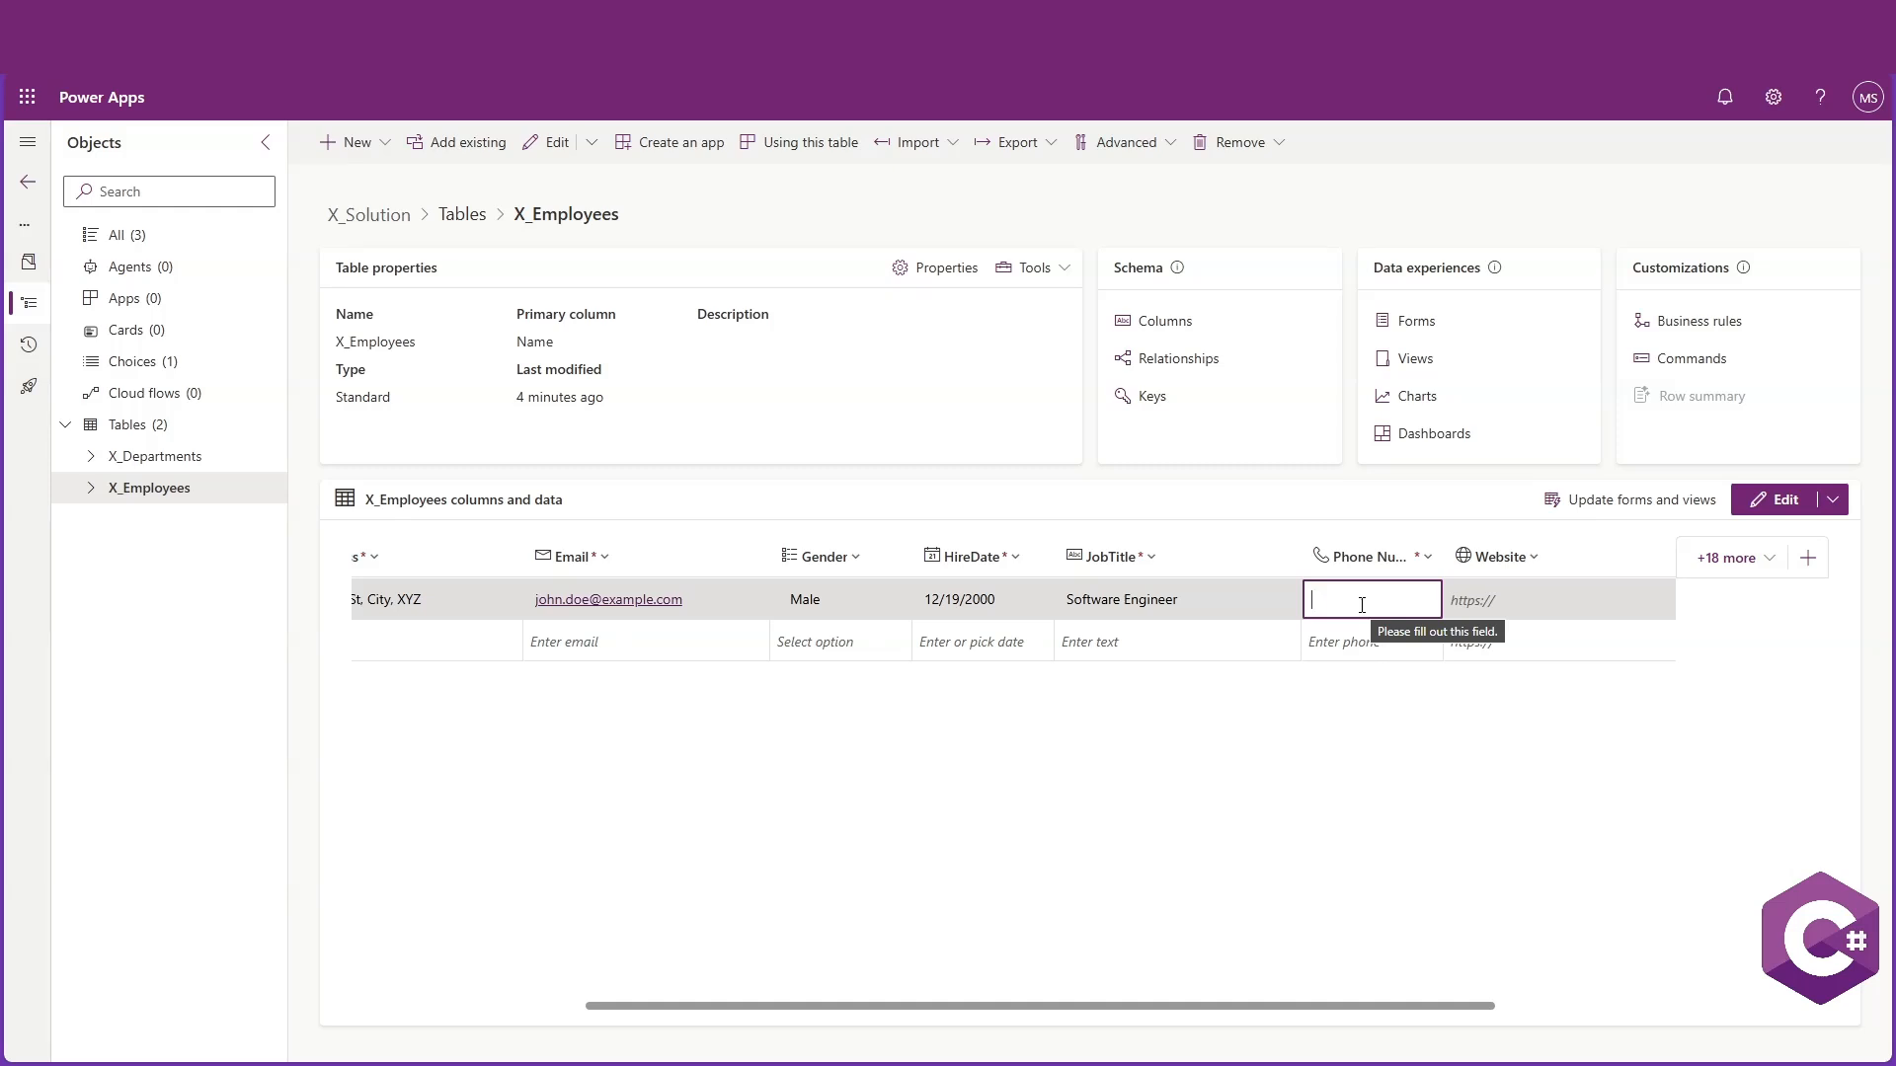
text(555)
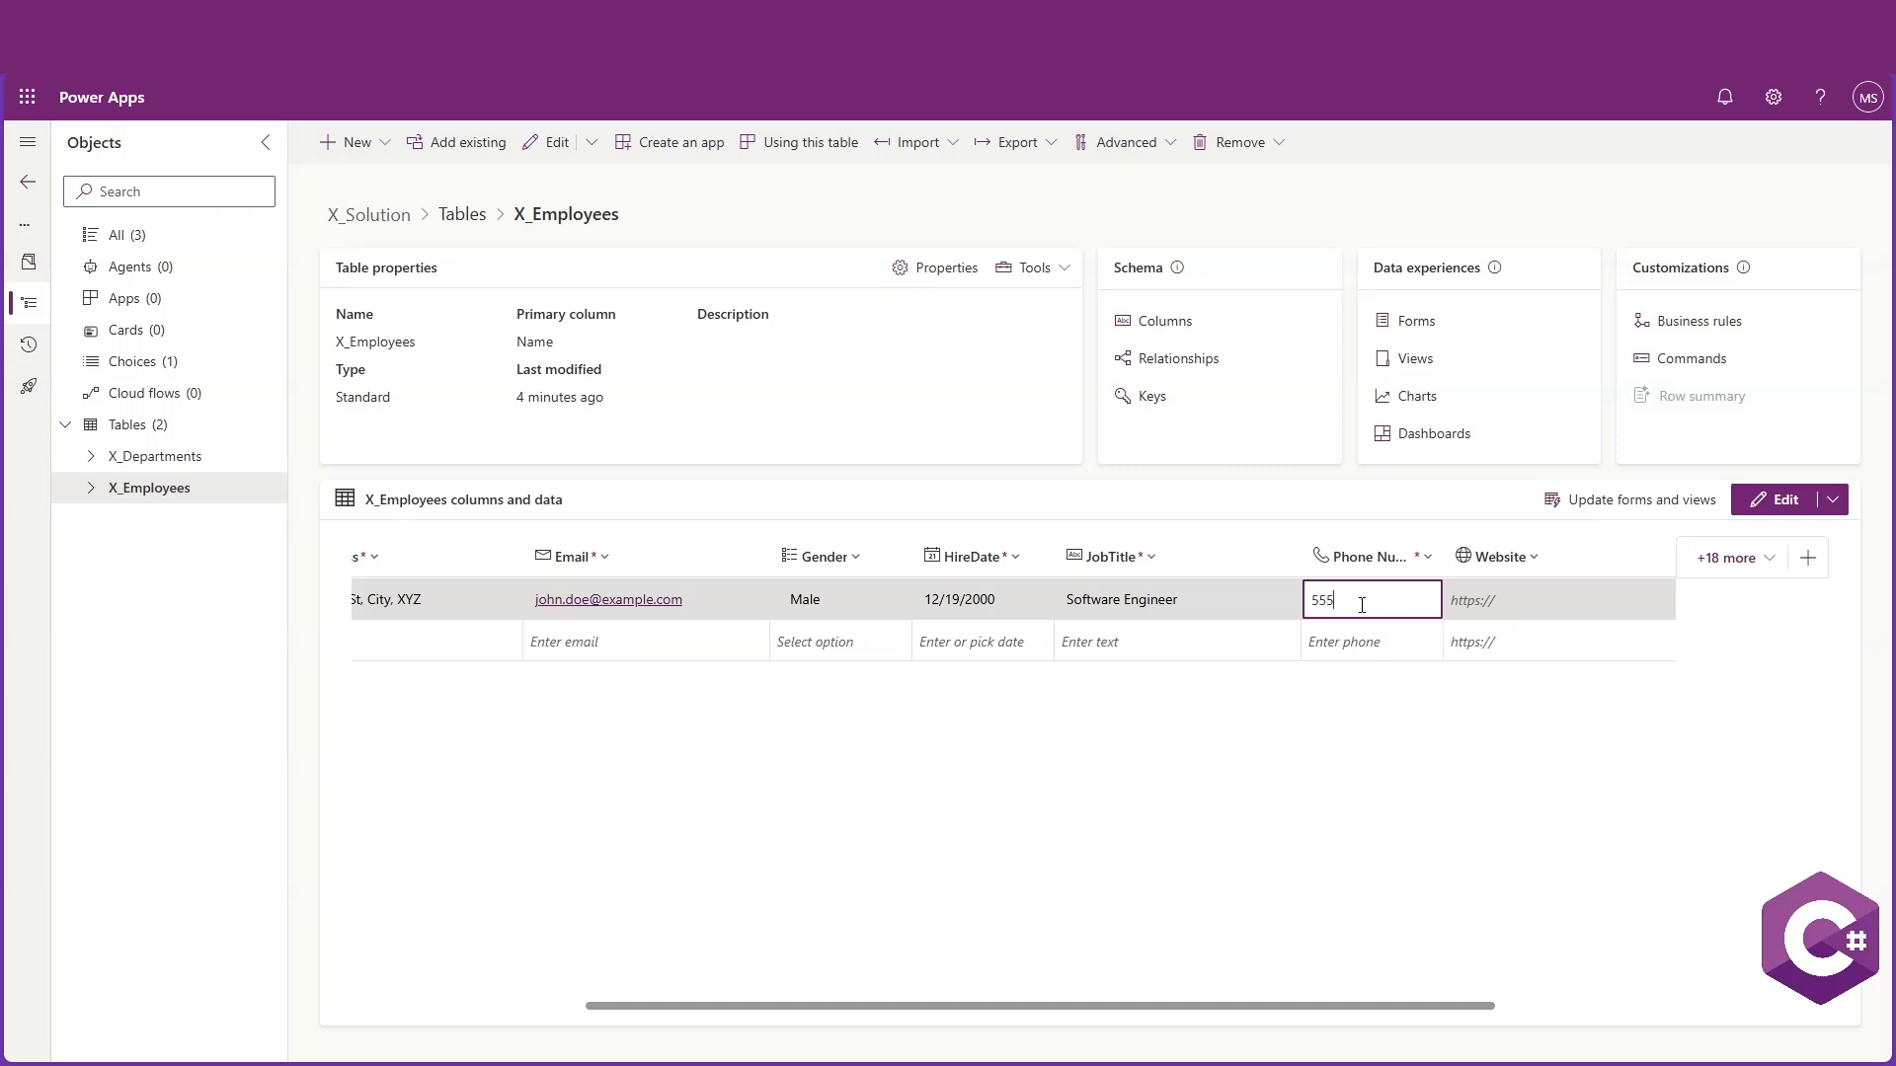
text(-1234)
click(1522, 602)
text(https://)
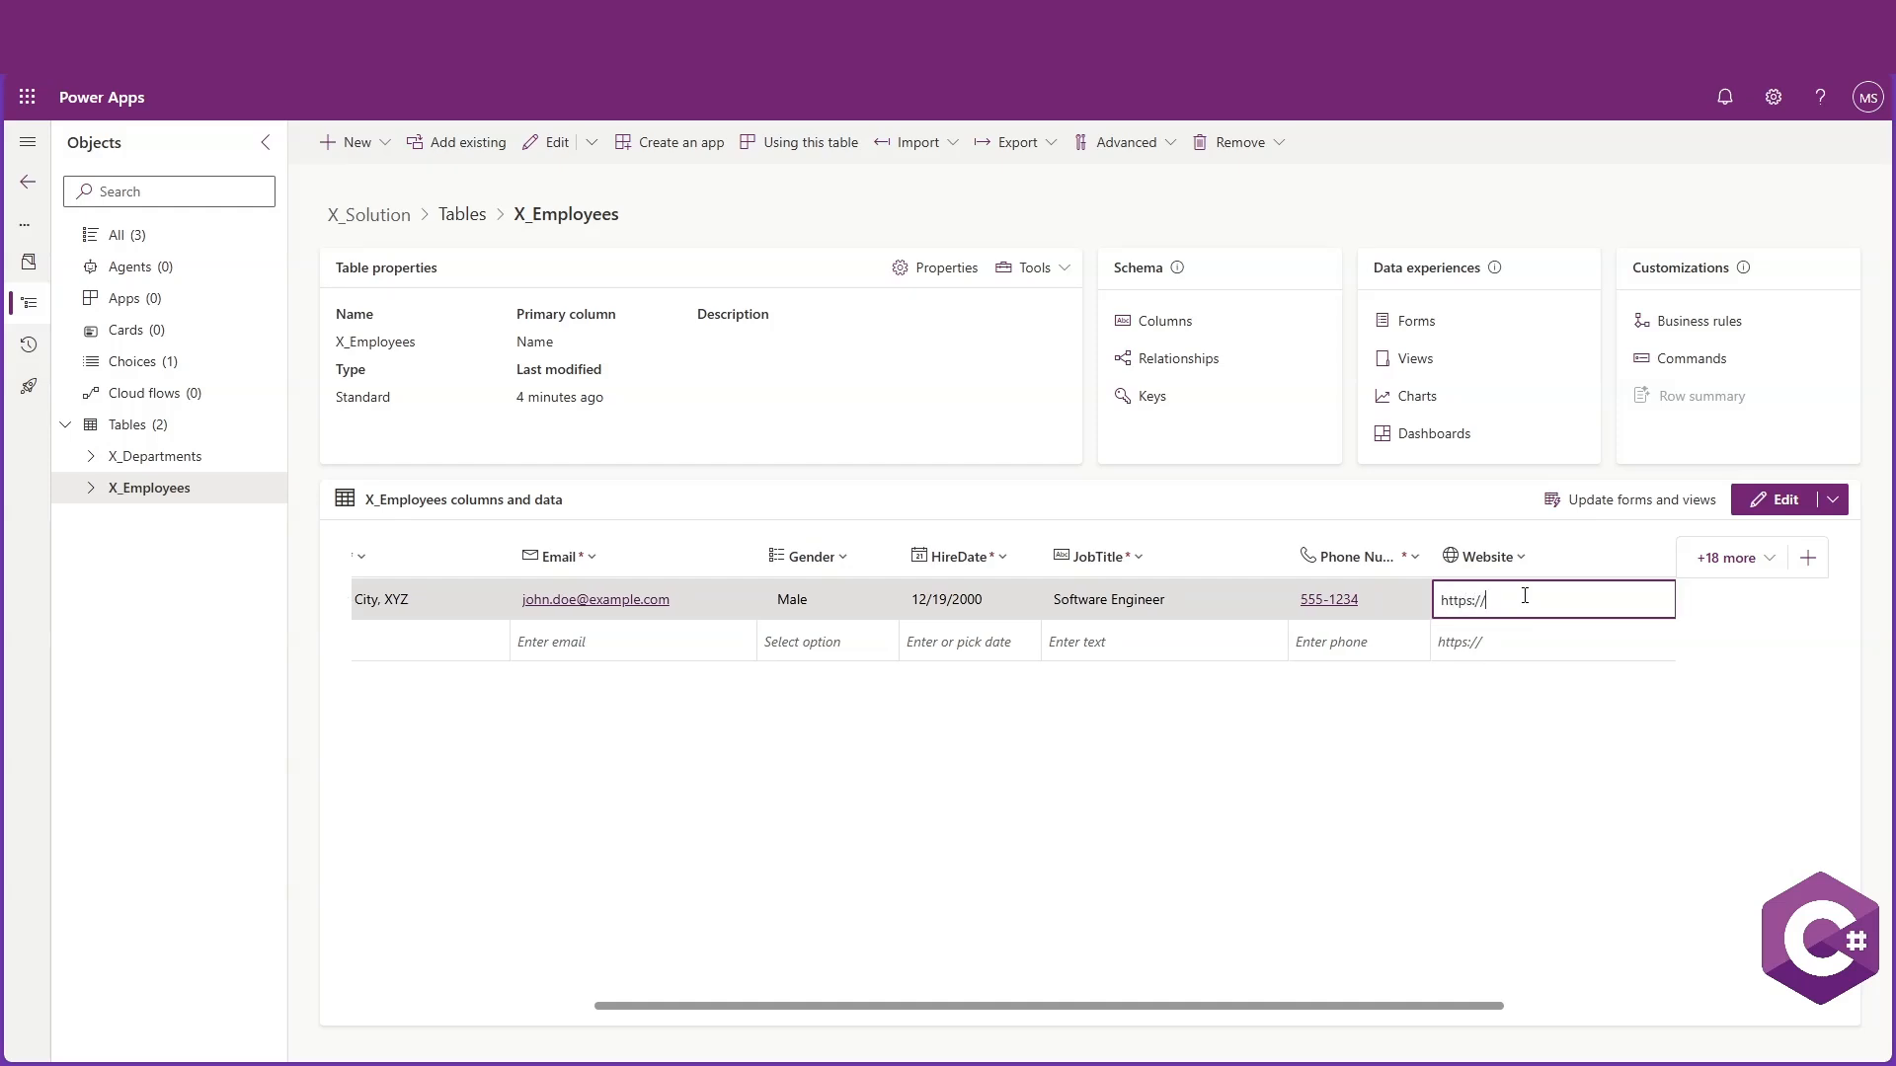
text(johndoe.com)
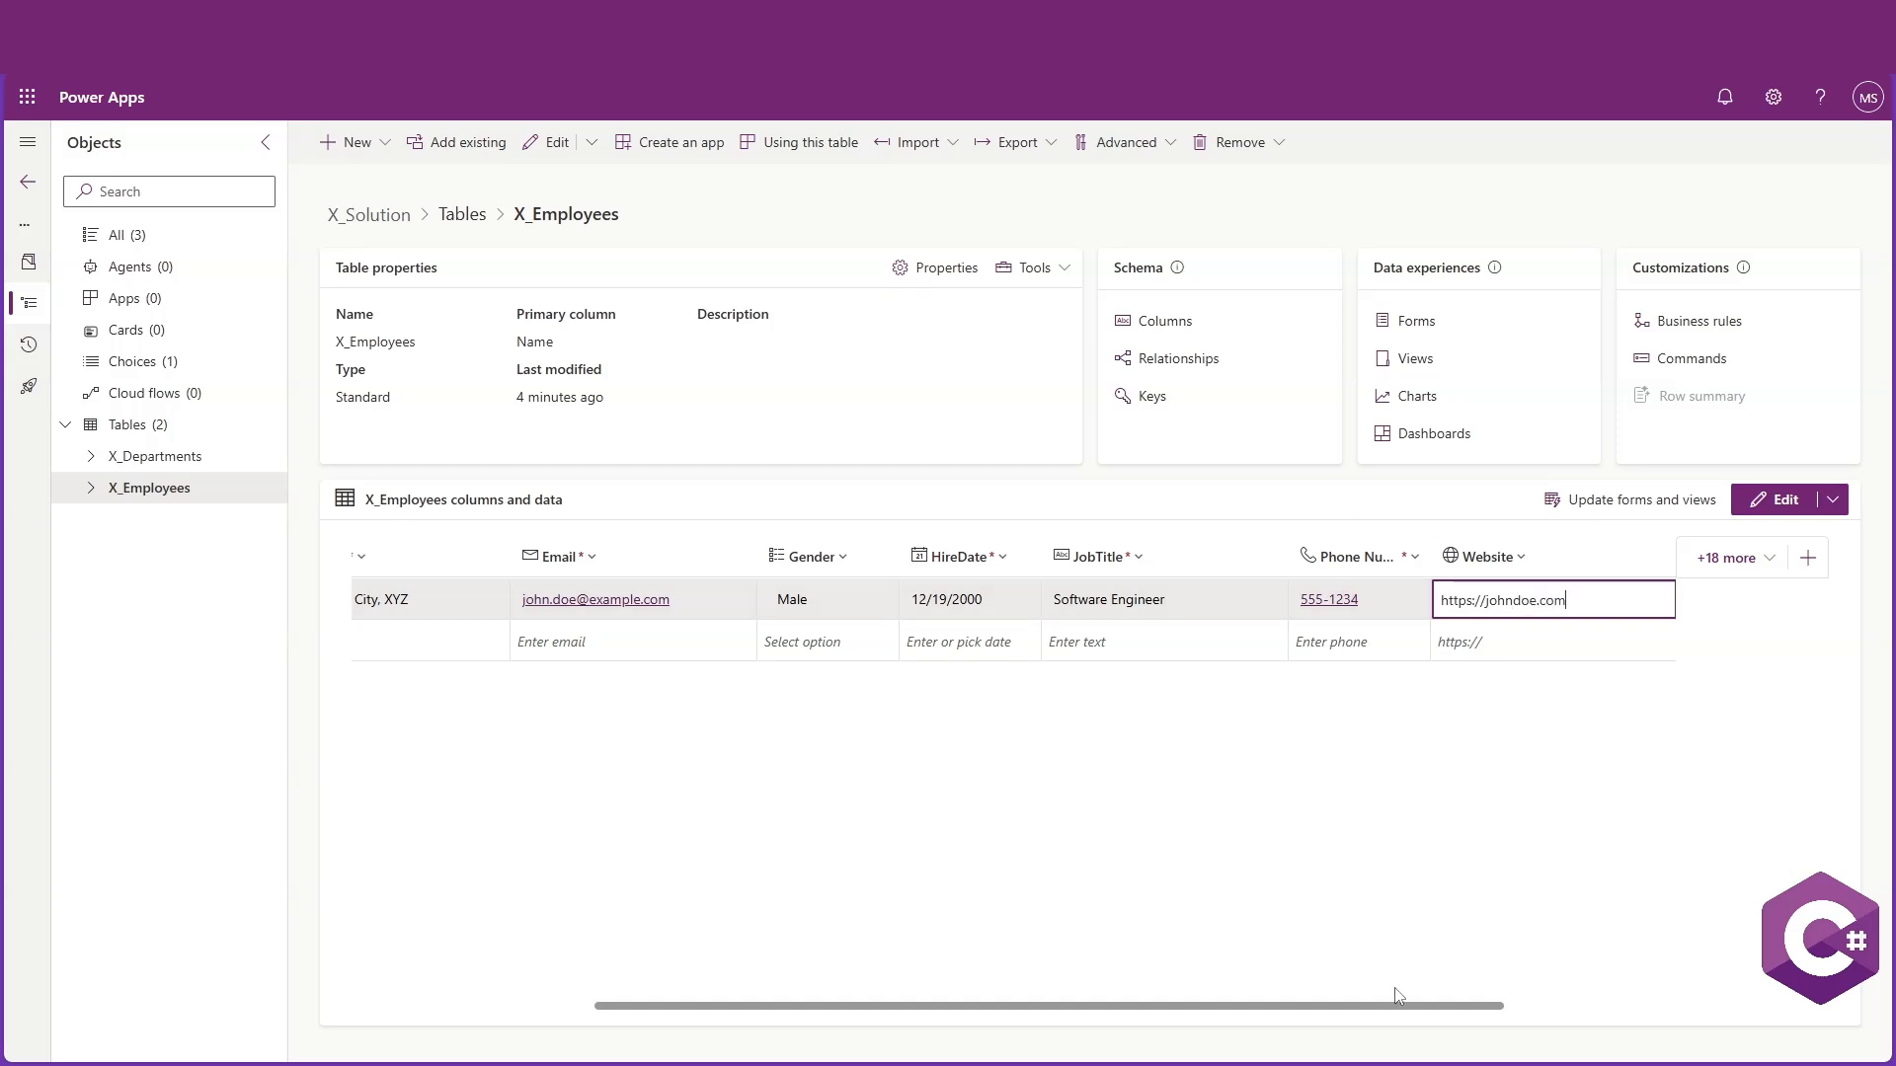
key(Tab)
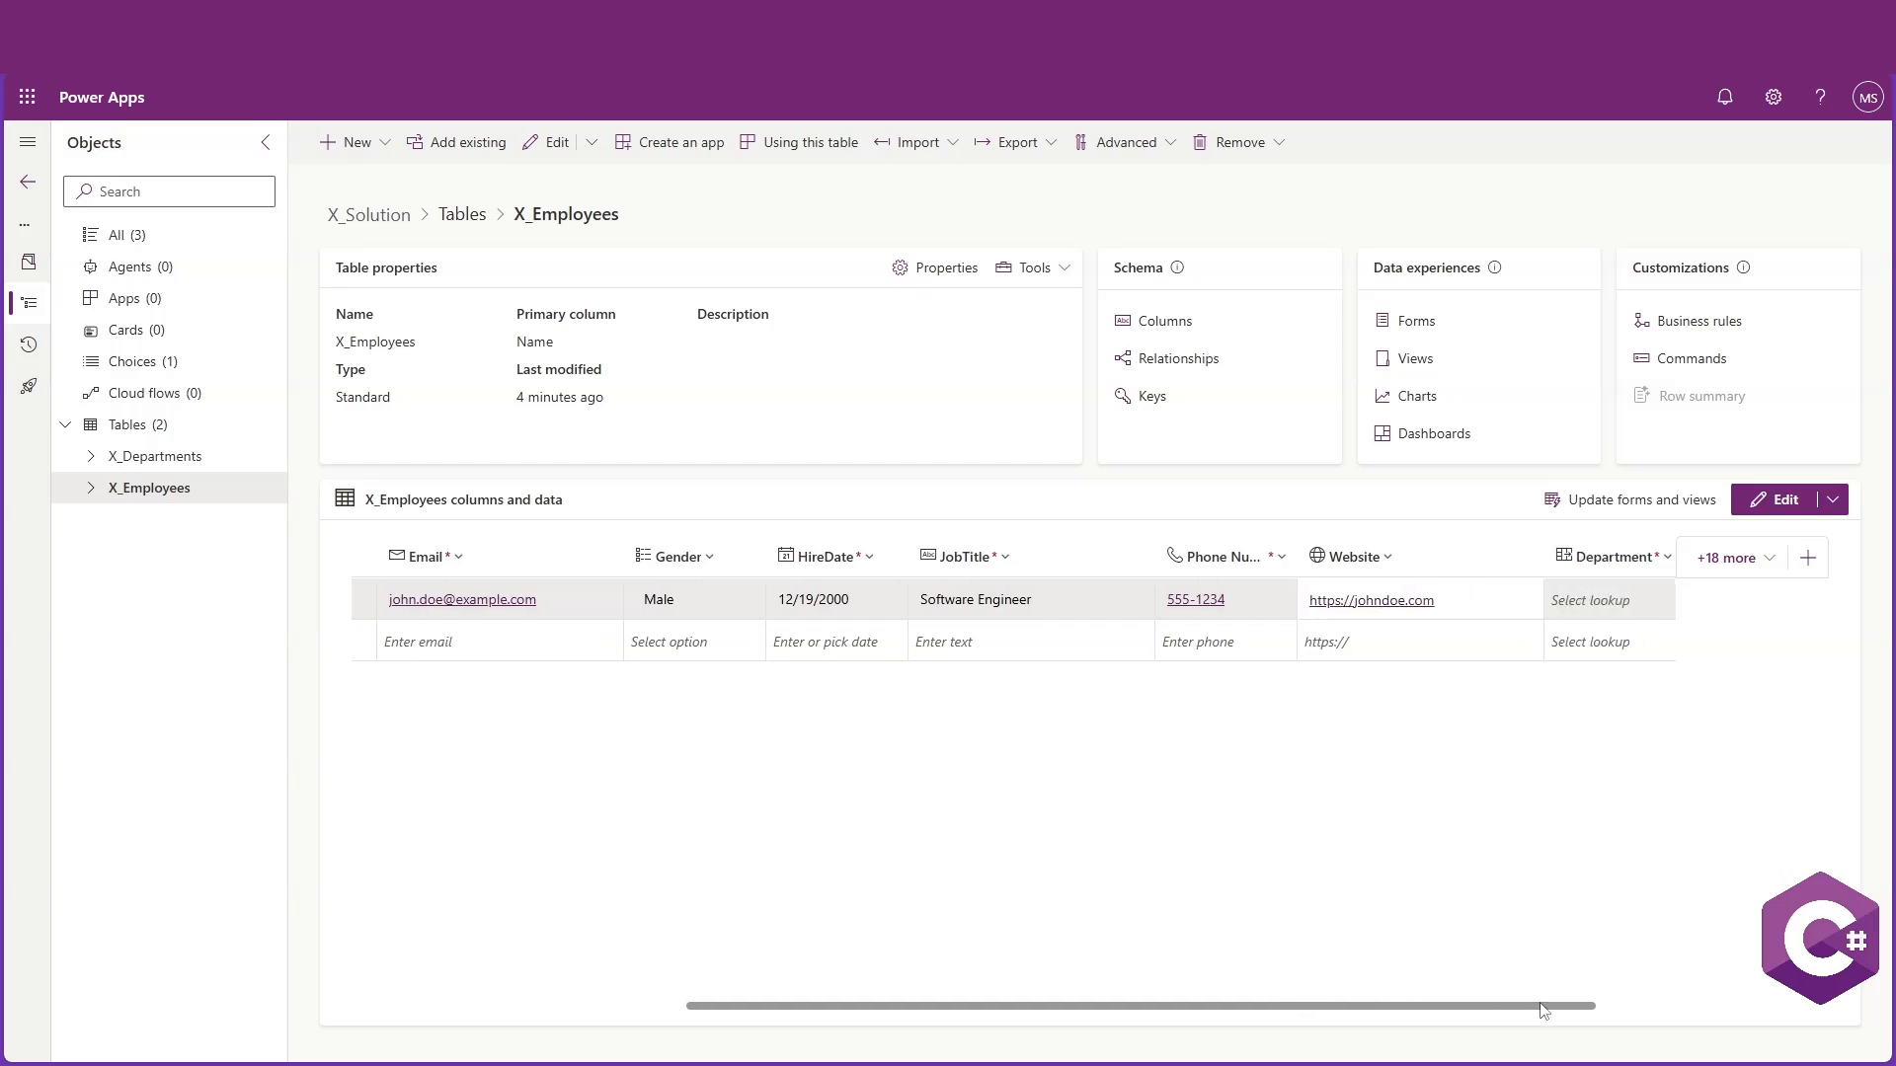
Set the employee's Department lookup to IT
click(1506, 605)
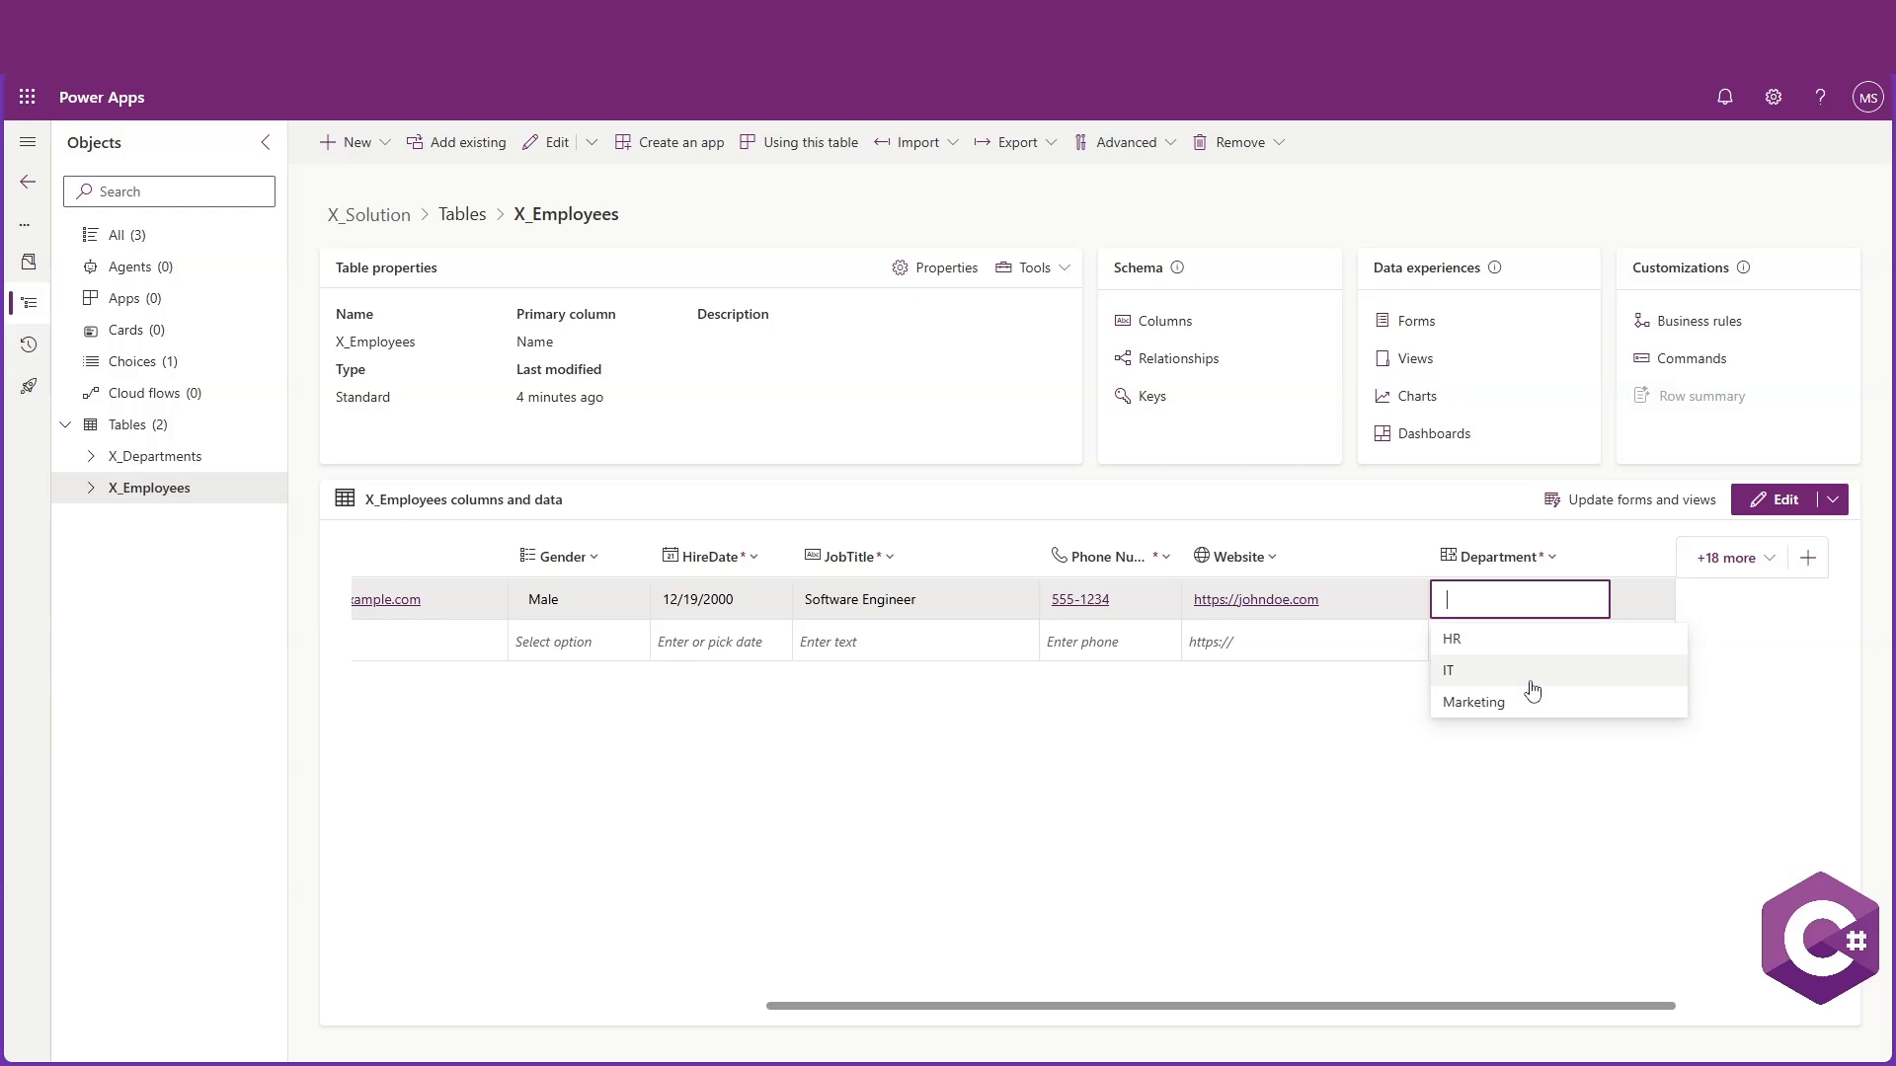
click(1469, 680)
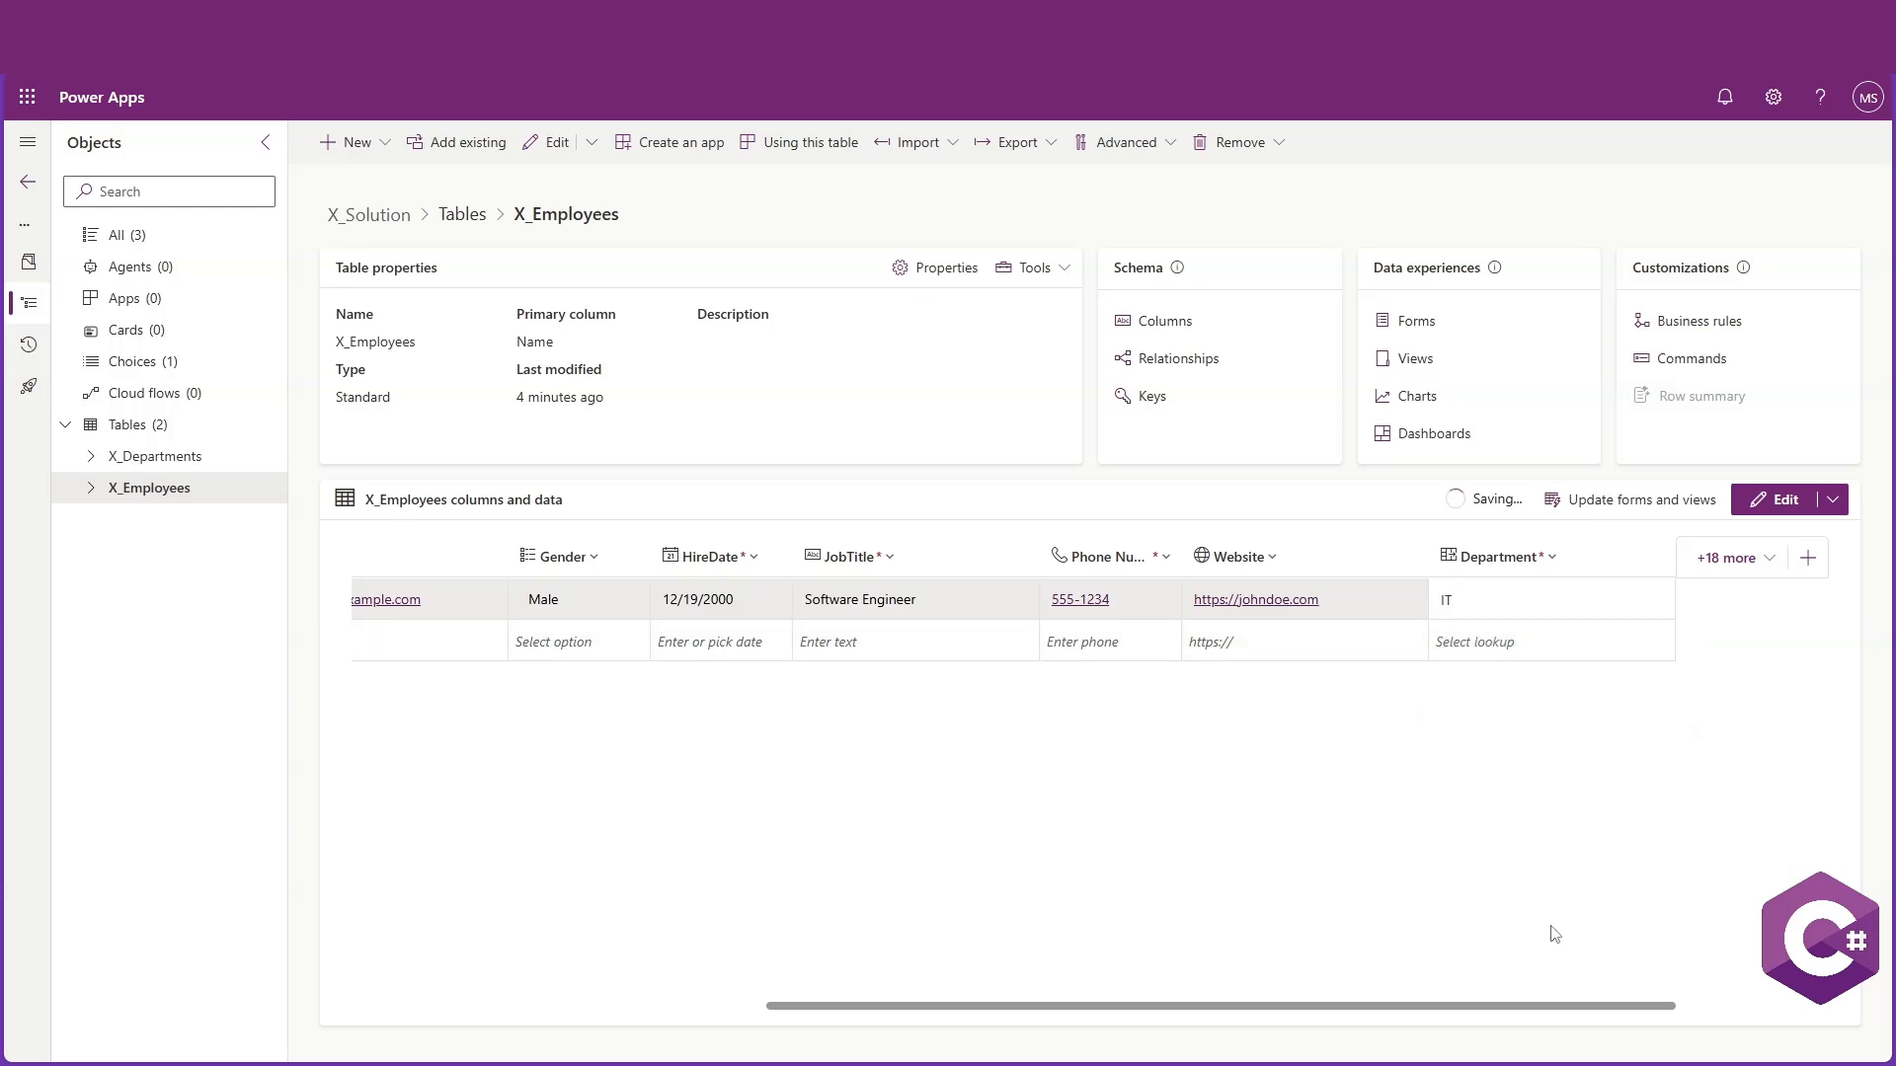
Add a second employee row with the employee's full name, street address and e-mail address
drag(1537, 1014, 1201, 1012)
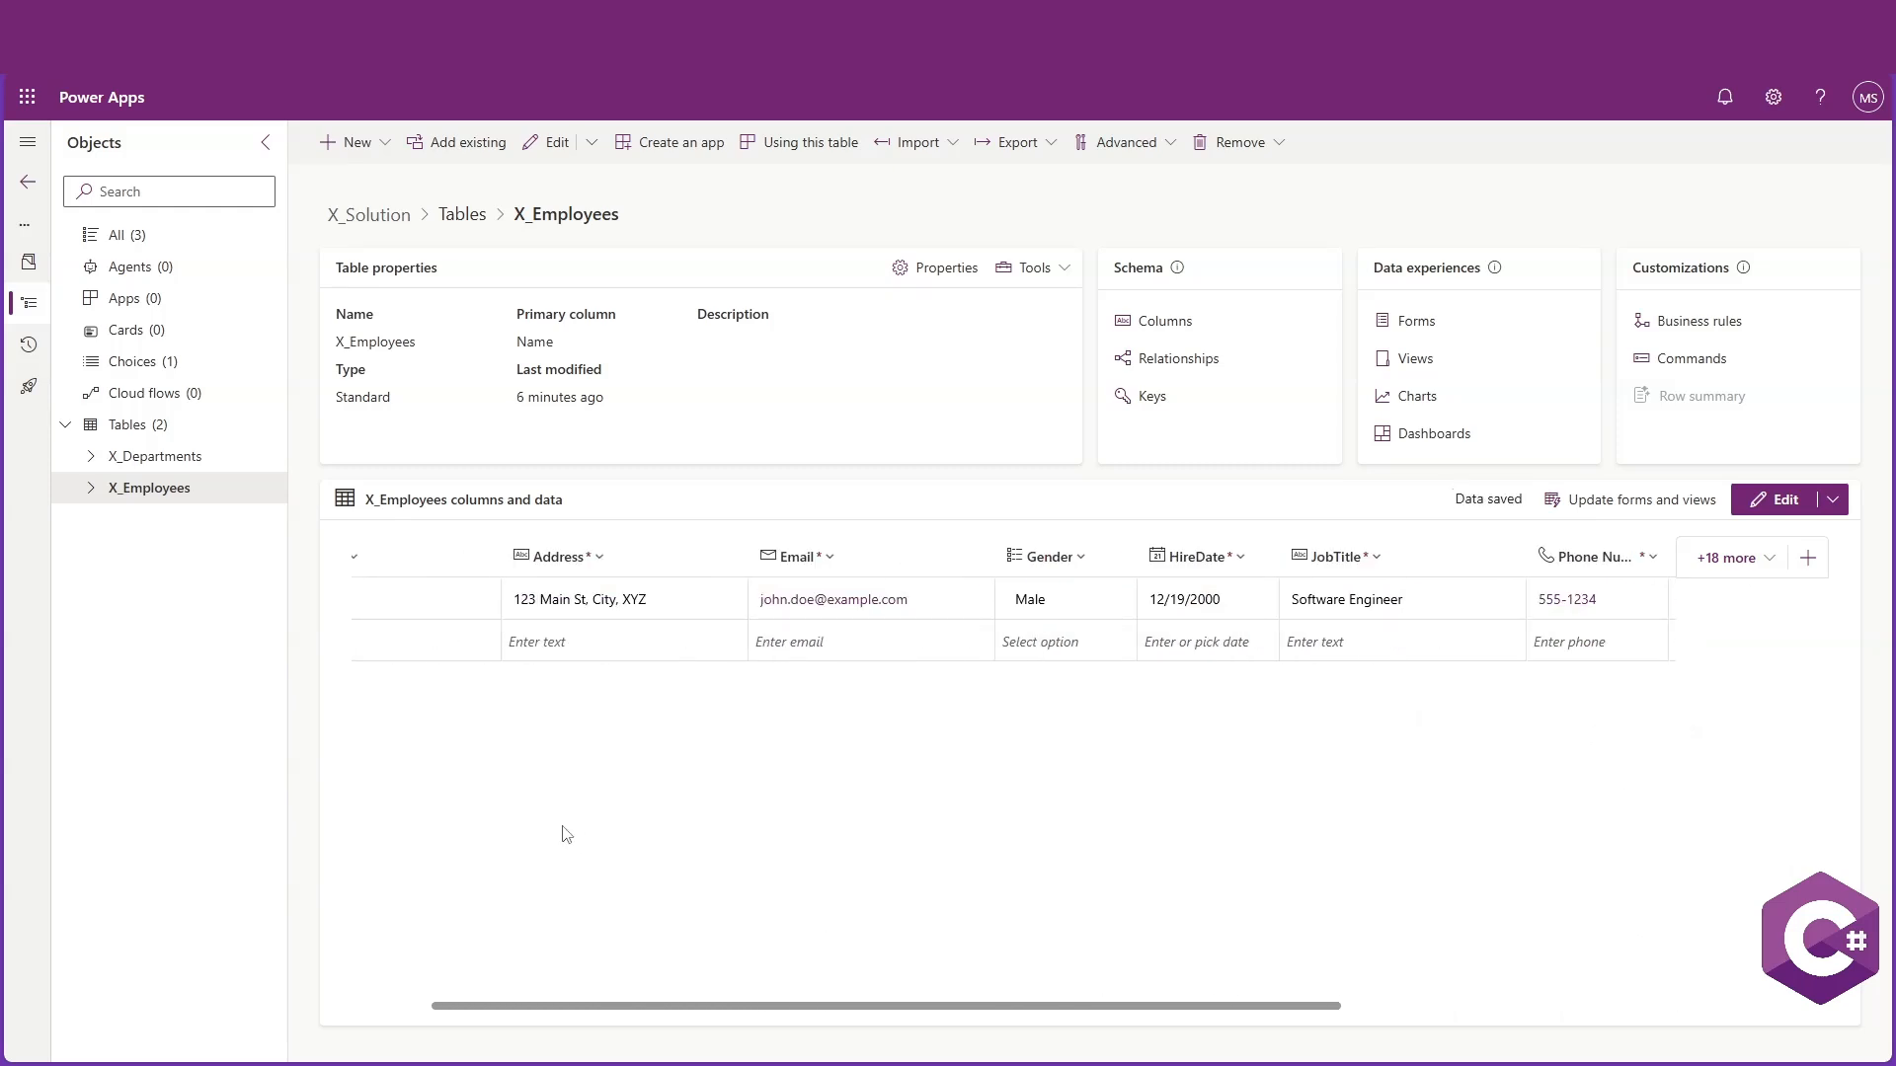
drag(718, 1014, 639, 1014)
click(440, 642)
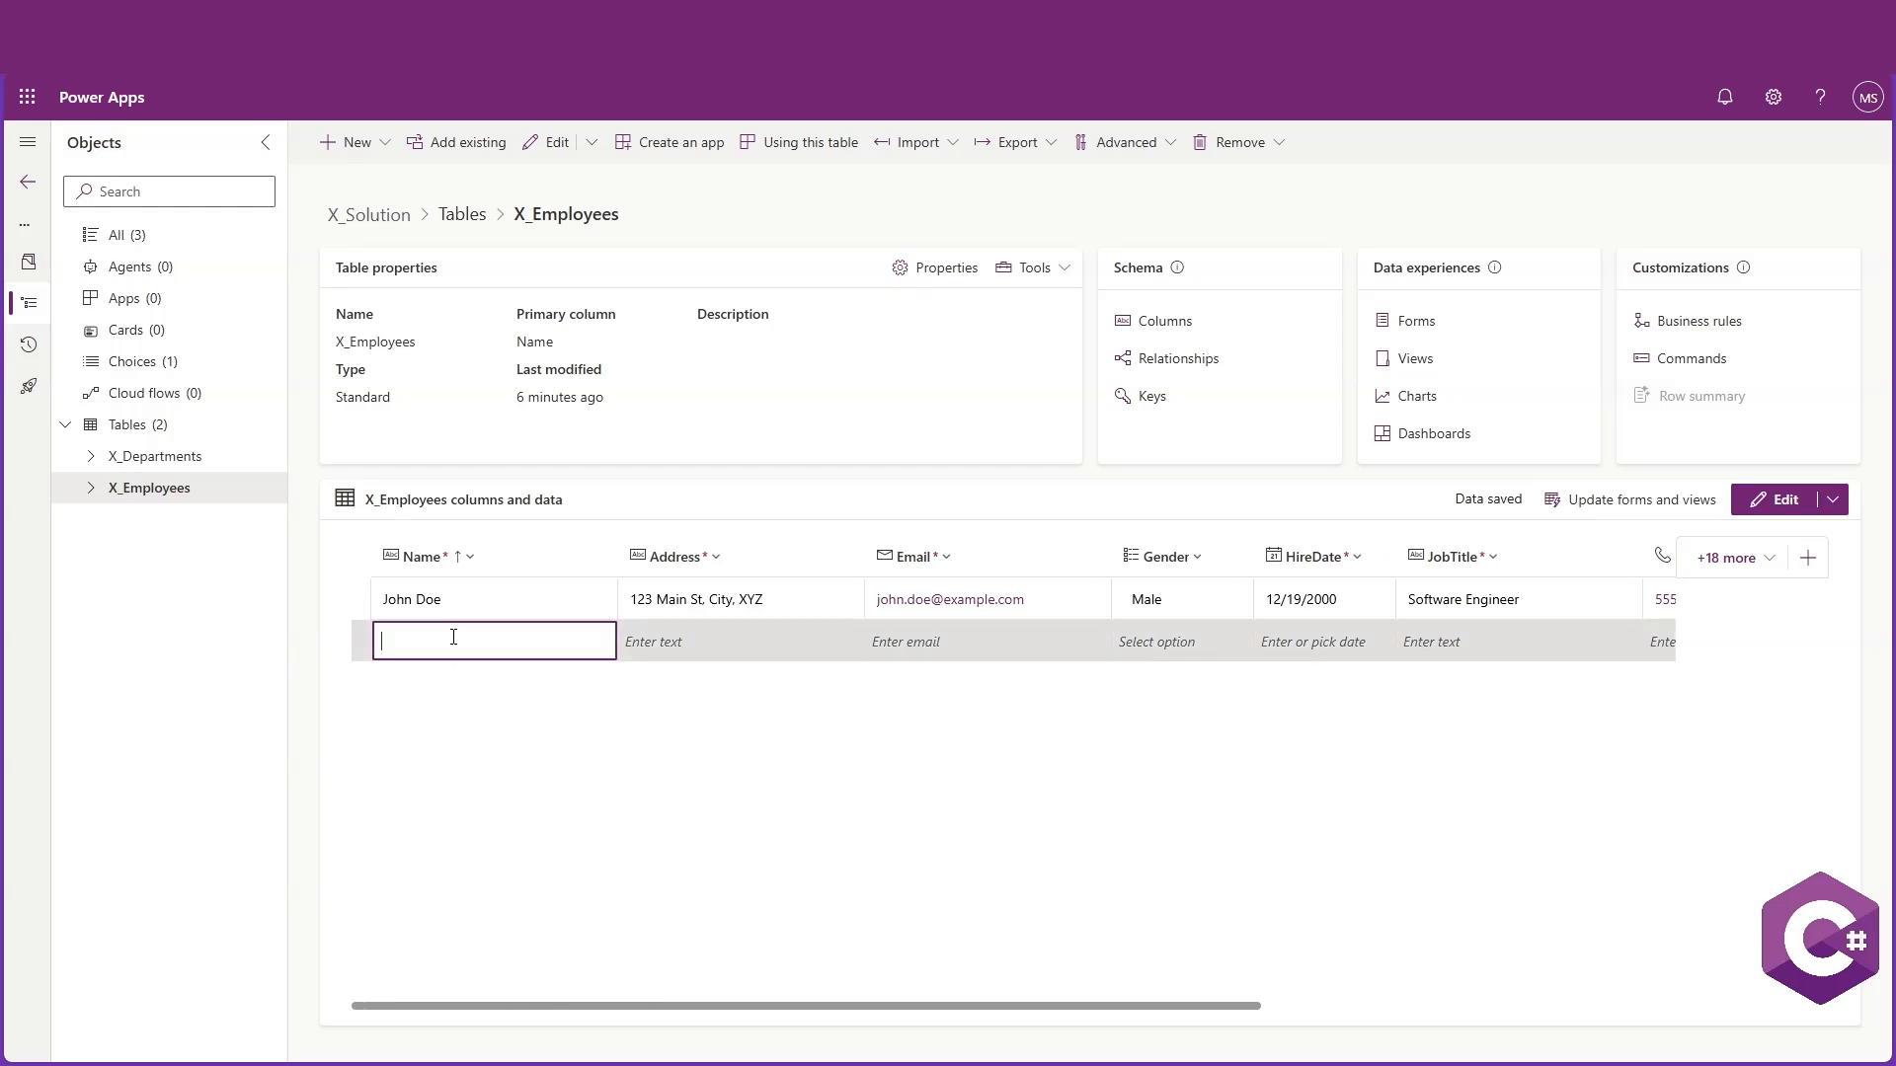
text(Jane Smith)
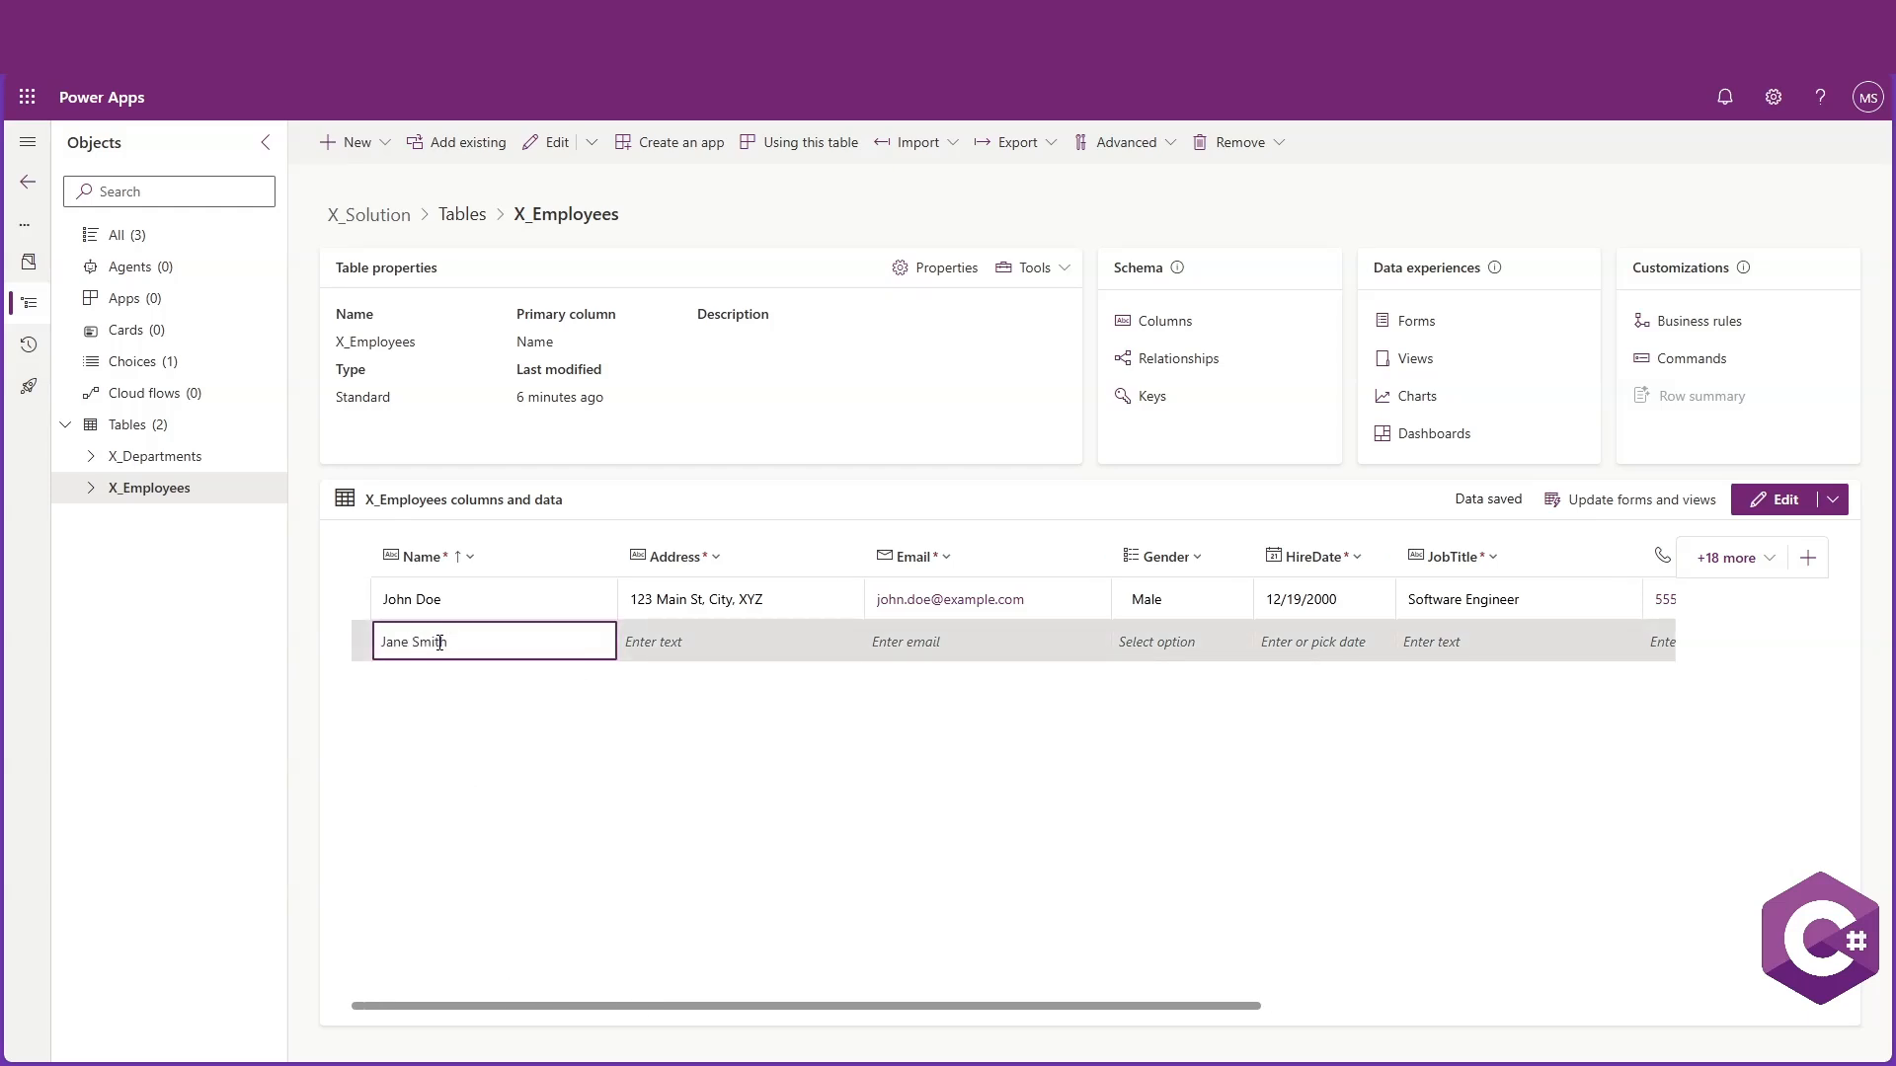
click(693, 648)
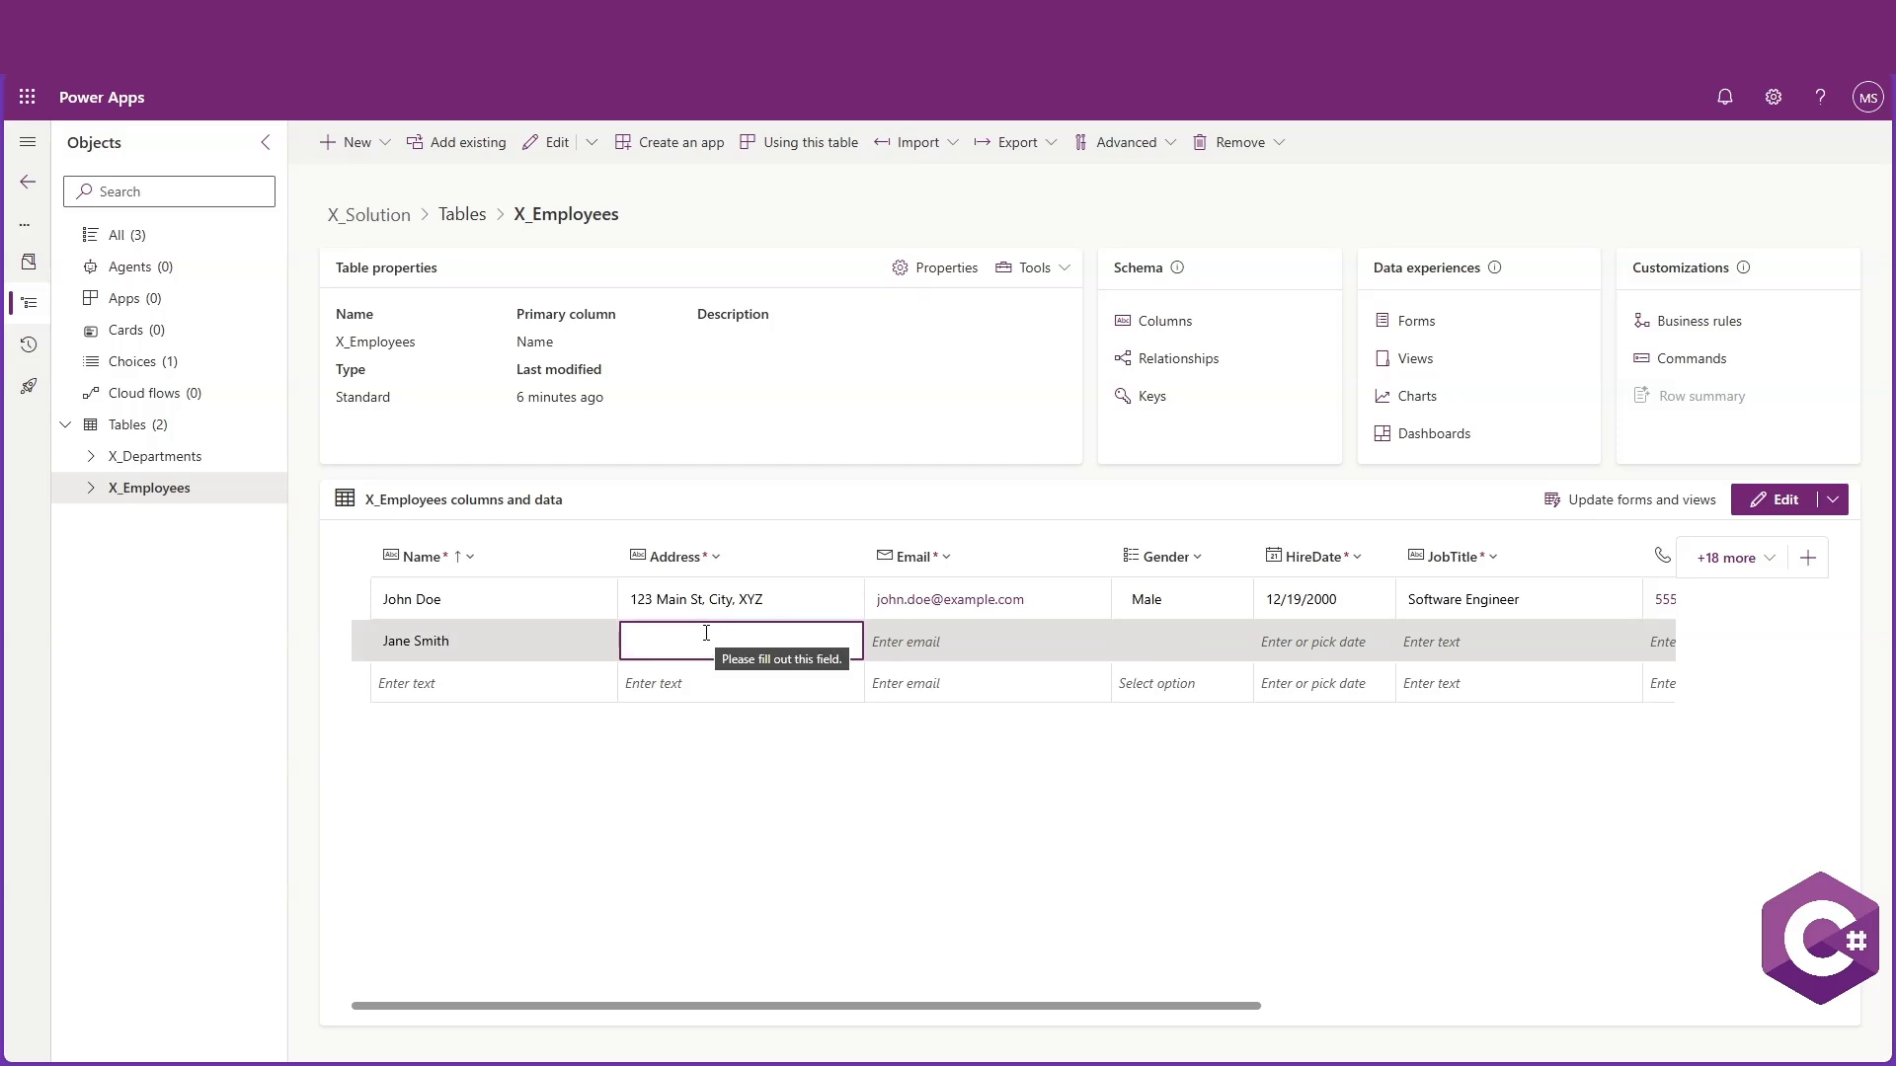
text(456 Oak)
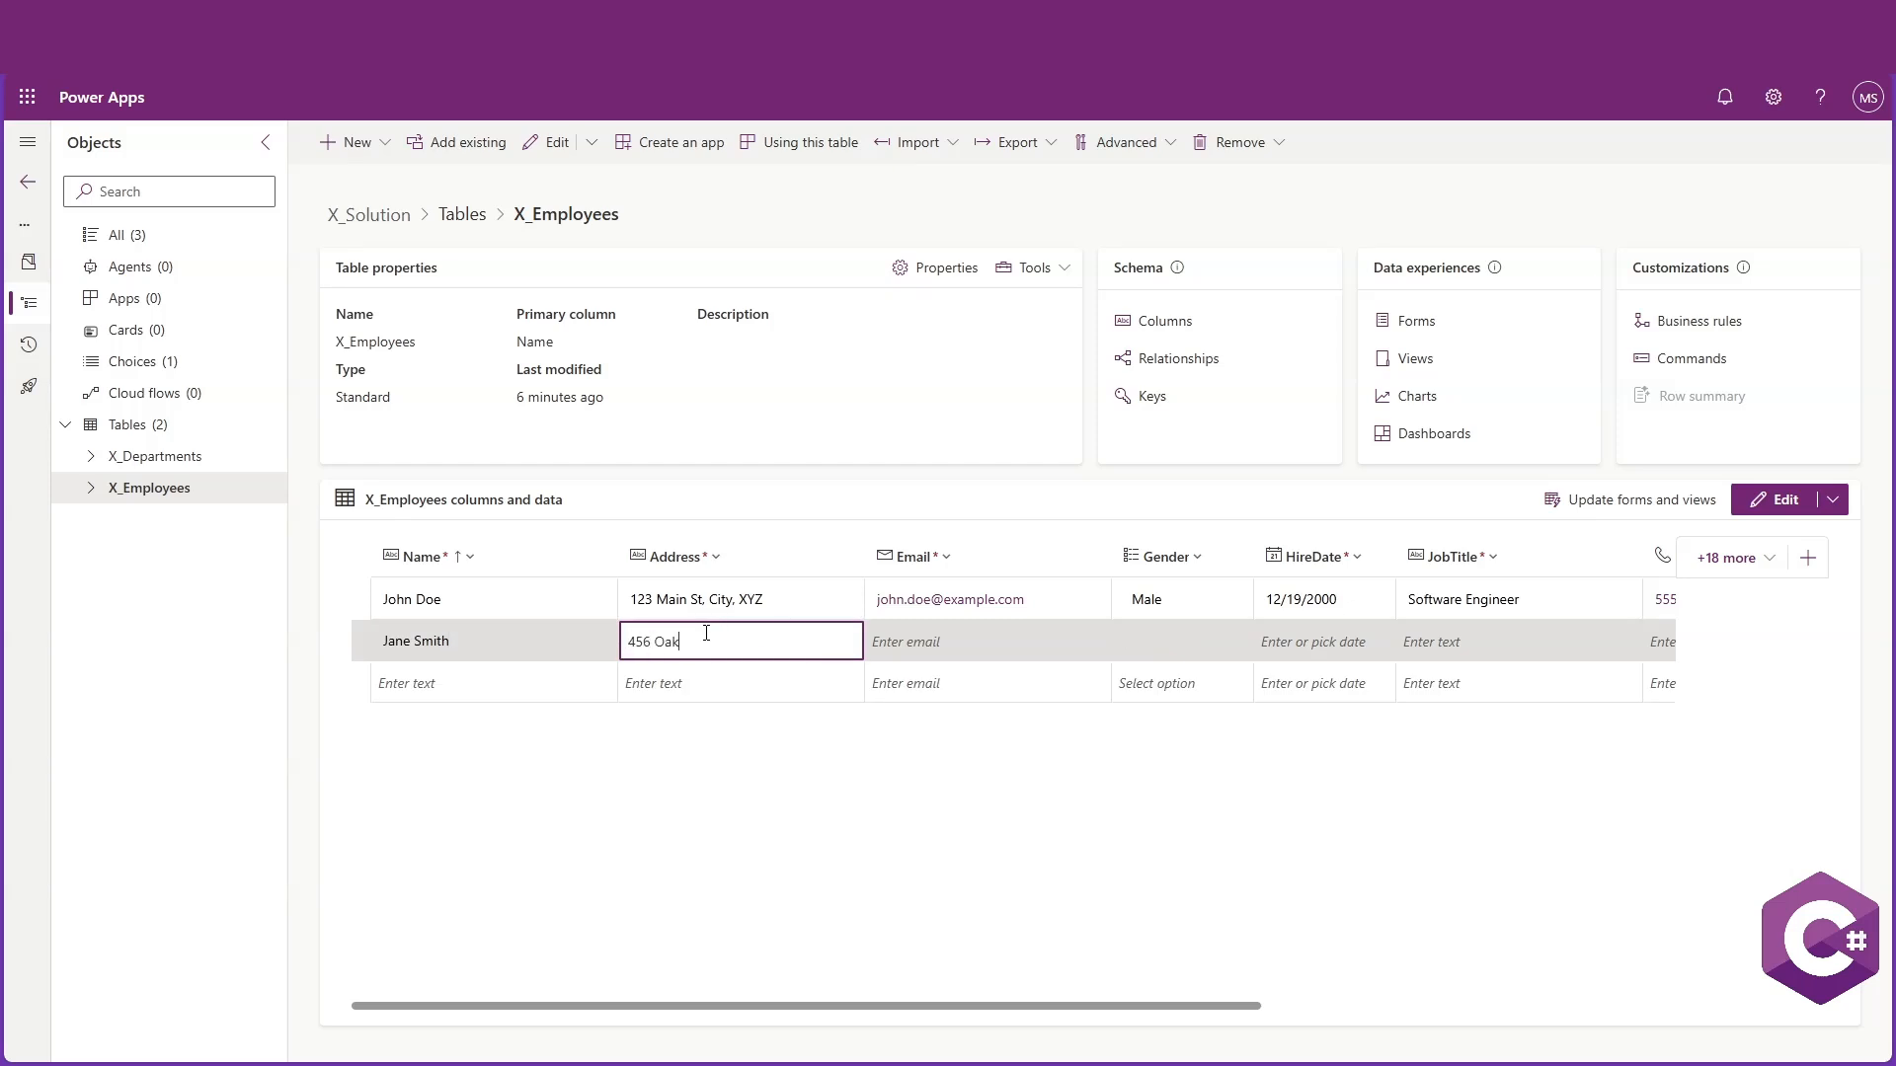
text( Rd, City, XYZ)
click(939, 661)
text(jane.)
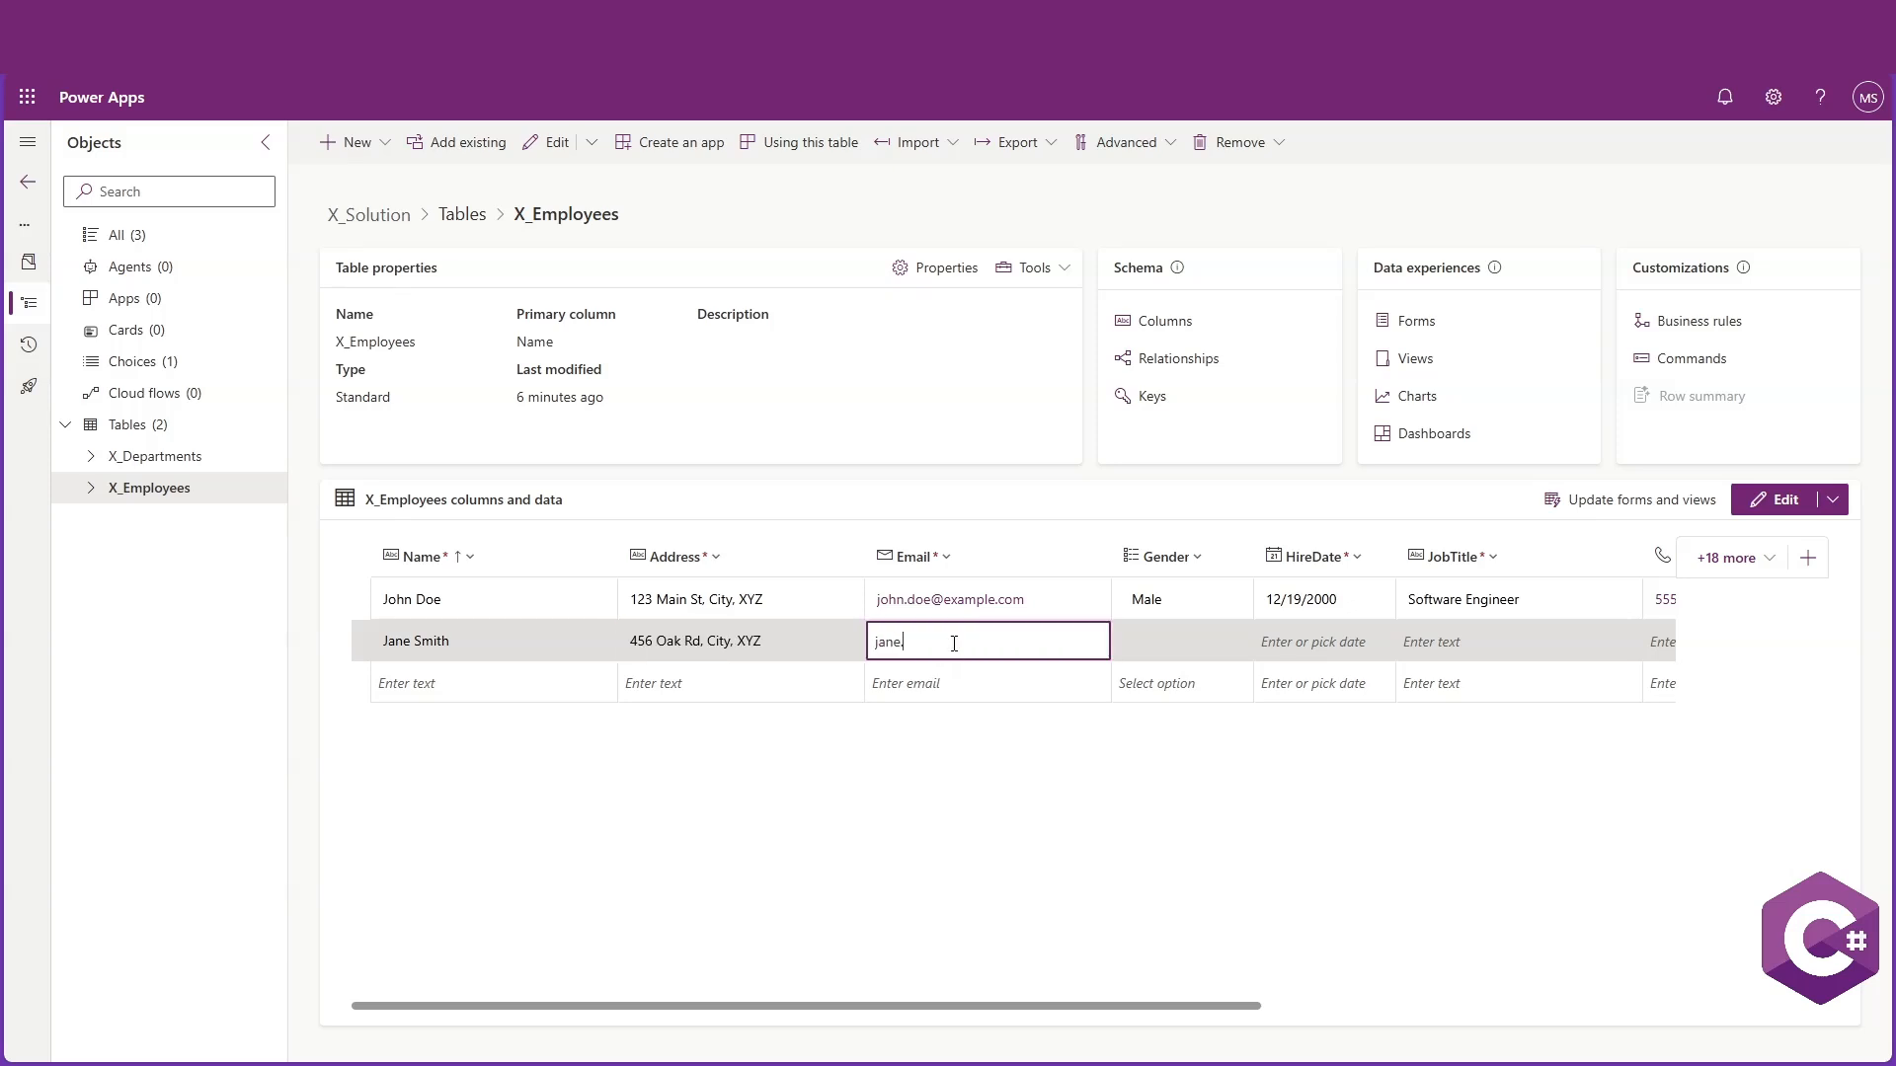
text(smith@example.com)
Set the second employee's Gender to Female
click(1232, 641)
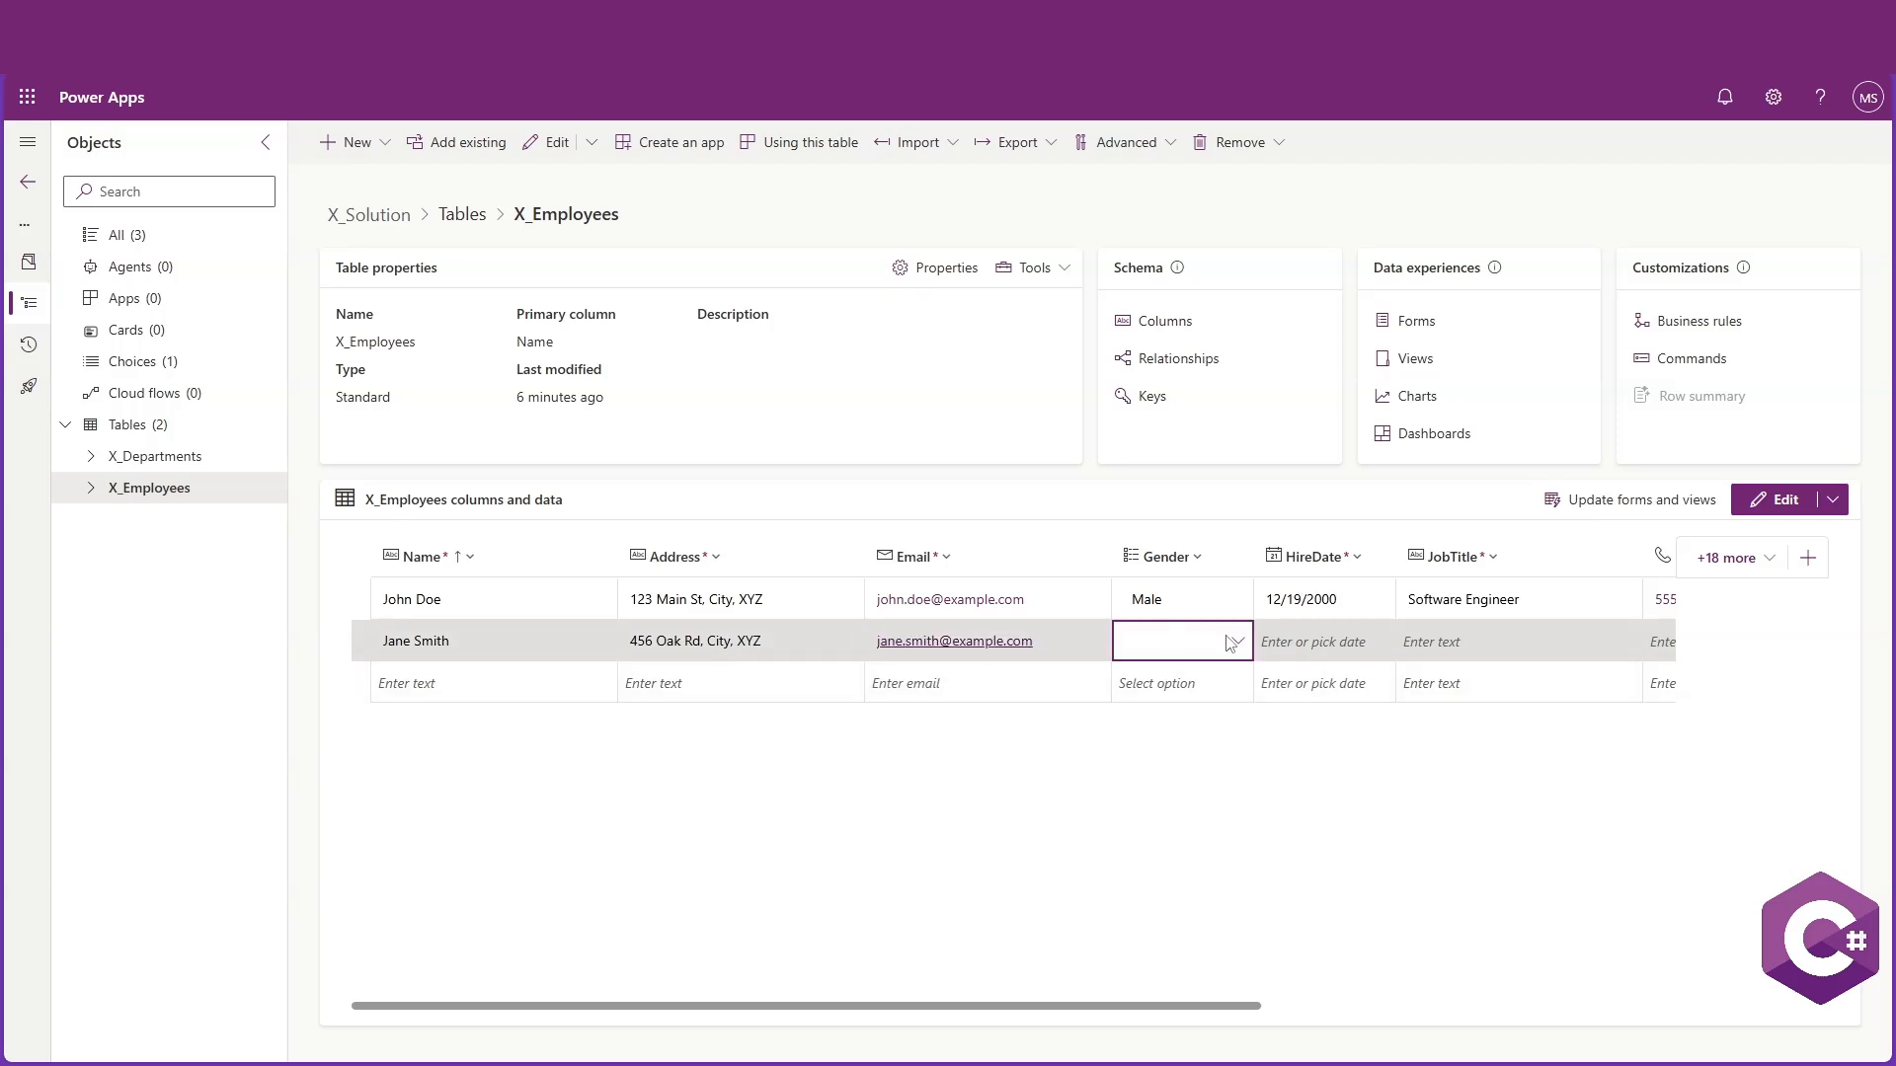
click(1238, 641)
click(1214, 707)
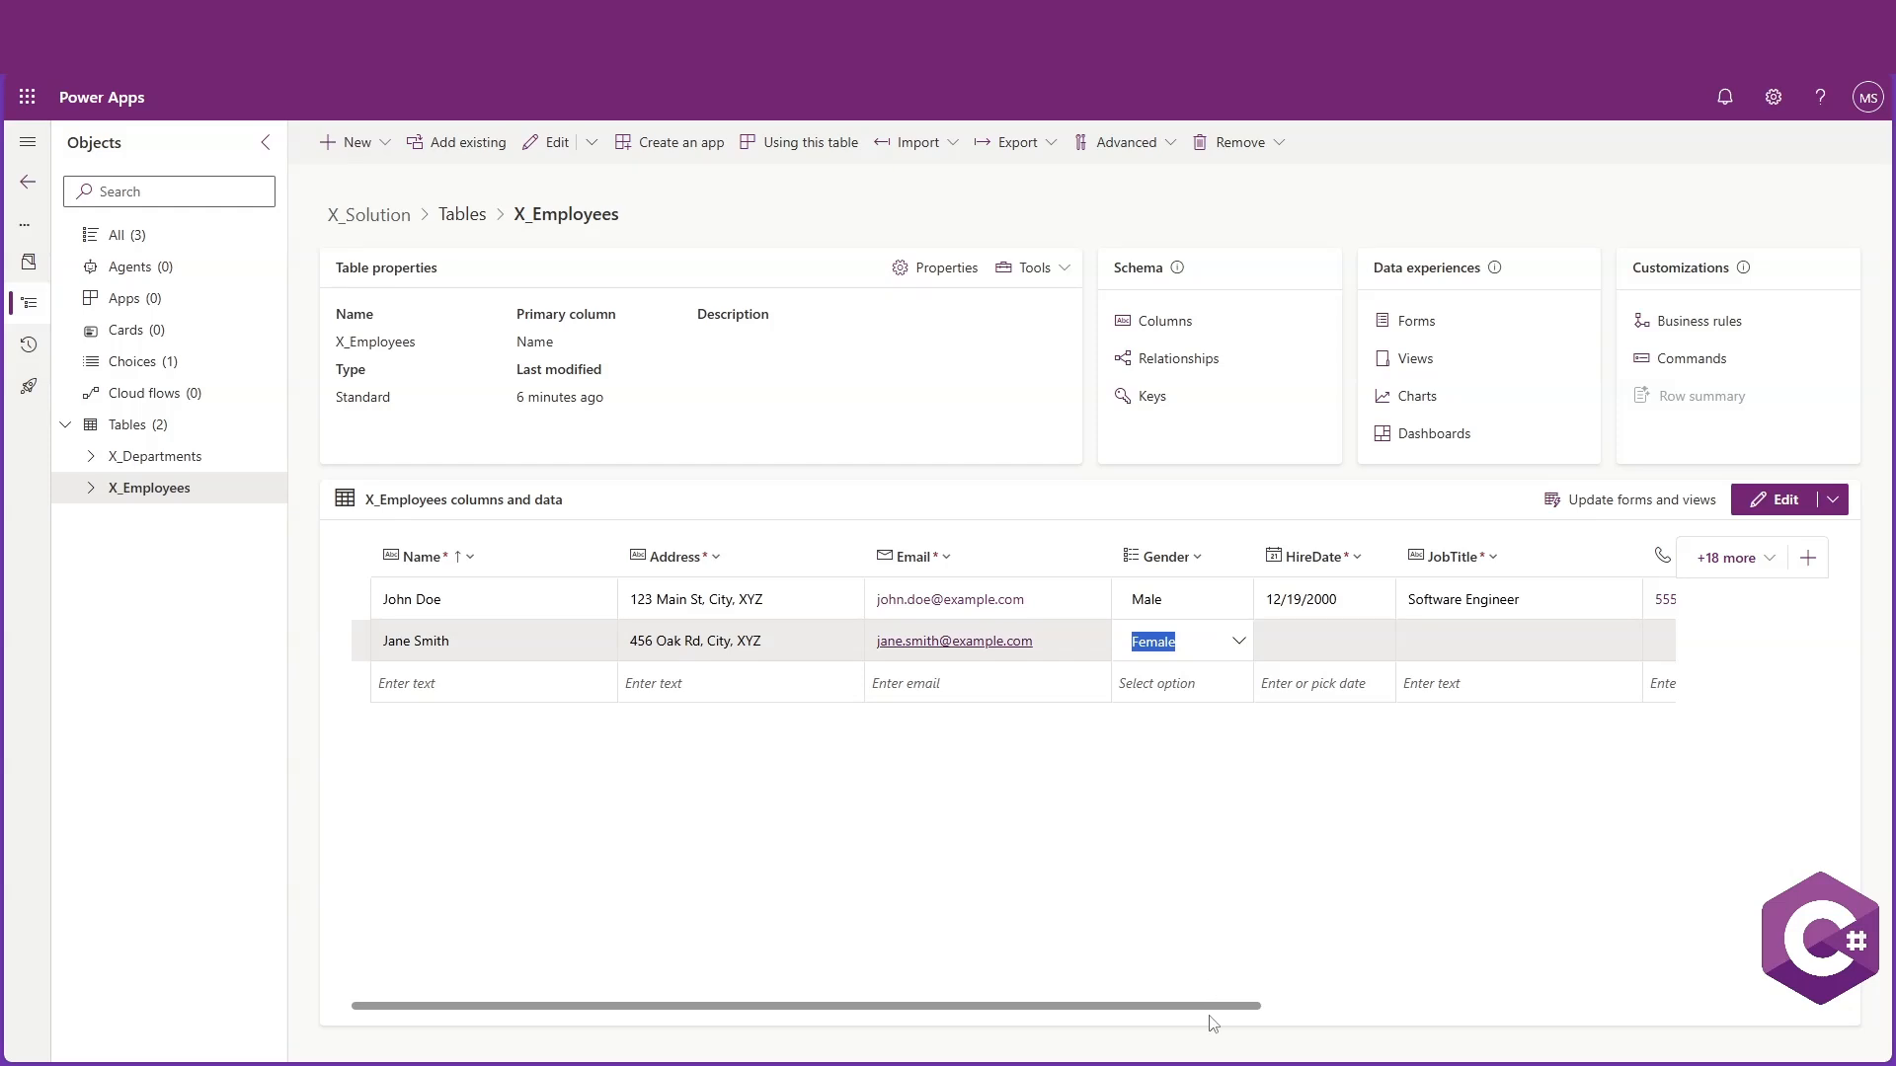
Set the second employee's HireDate to 12/7/2000 using the date picker
scroll(1212, 1018, right, 5)
click(787, 647)
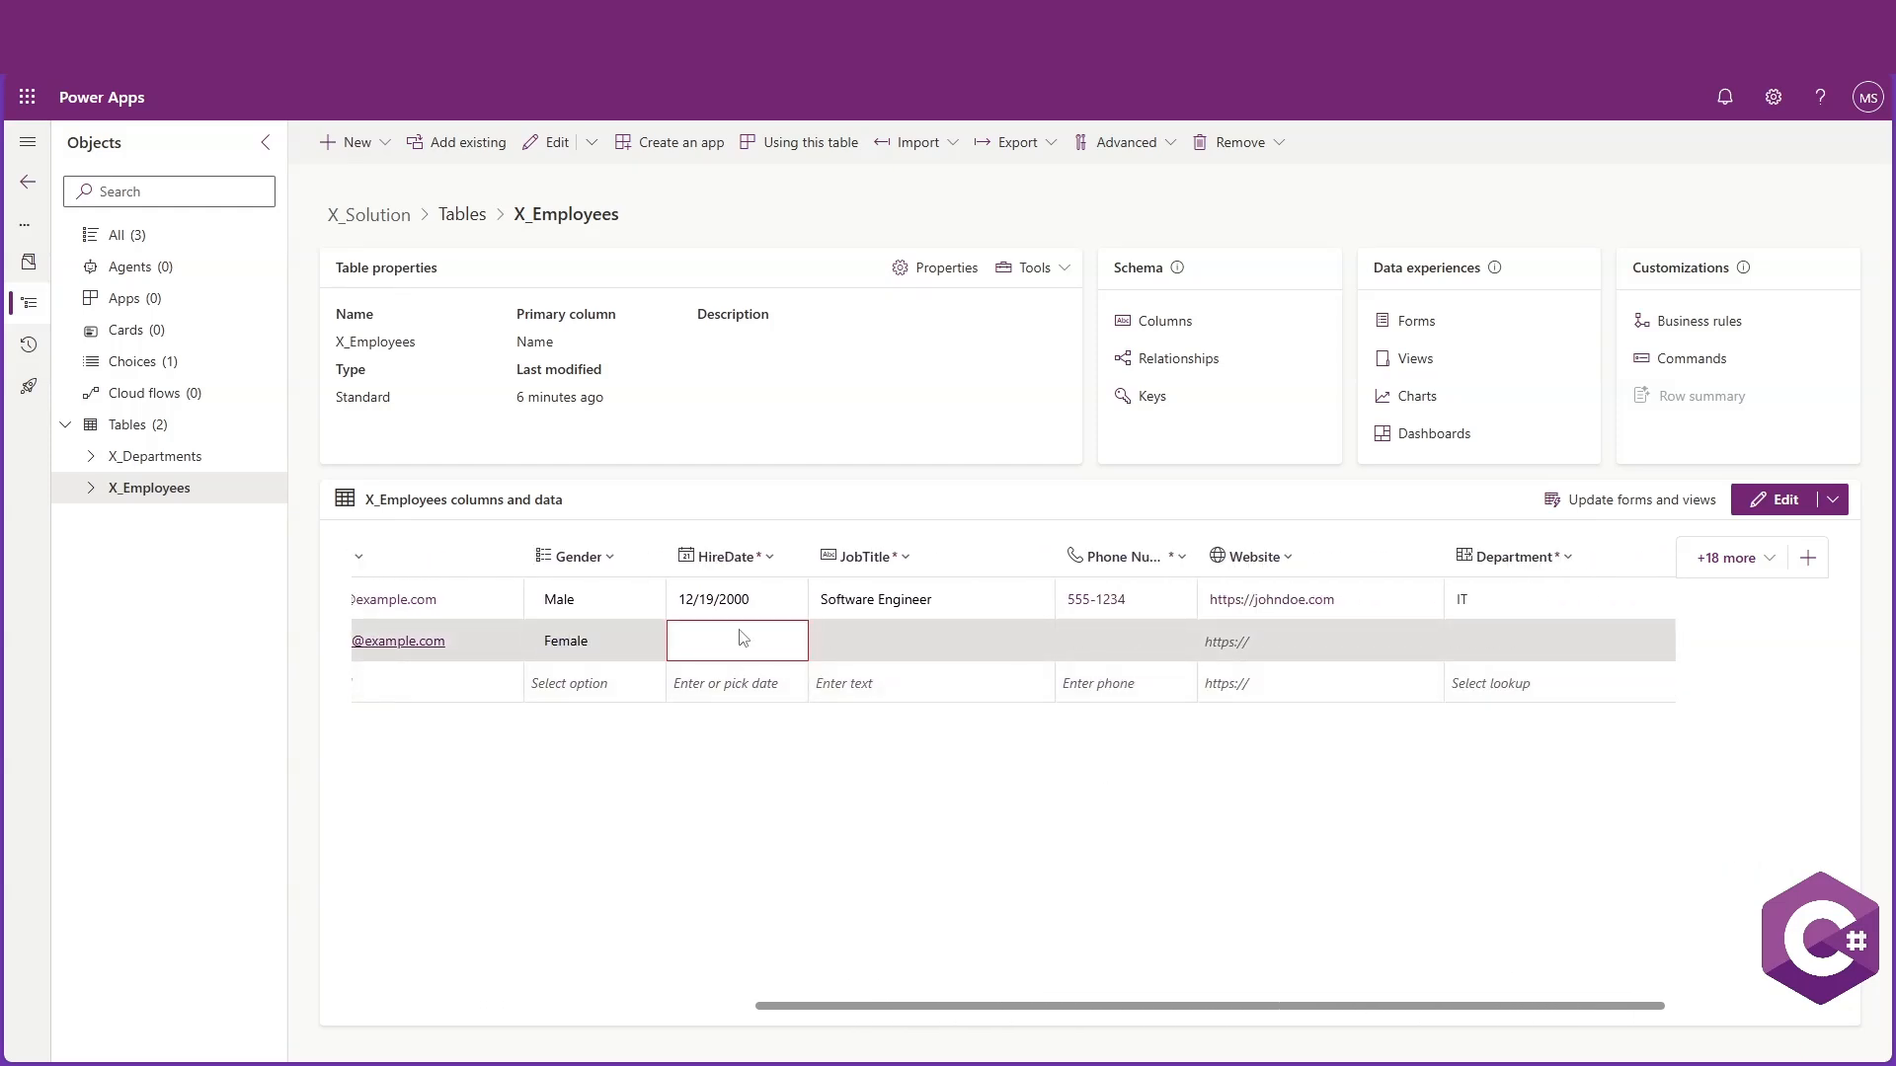
text(1)
click(763, 643)
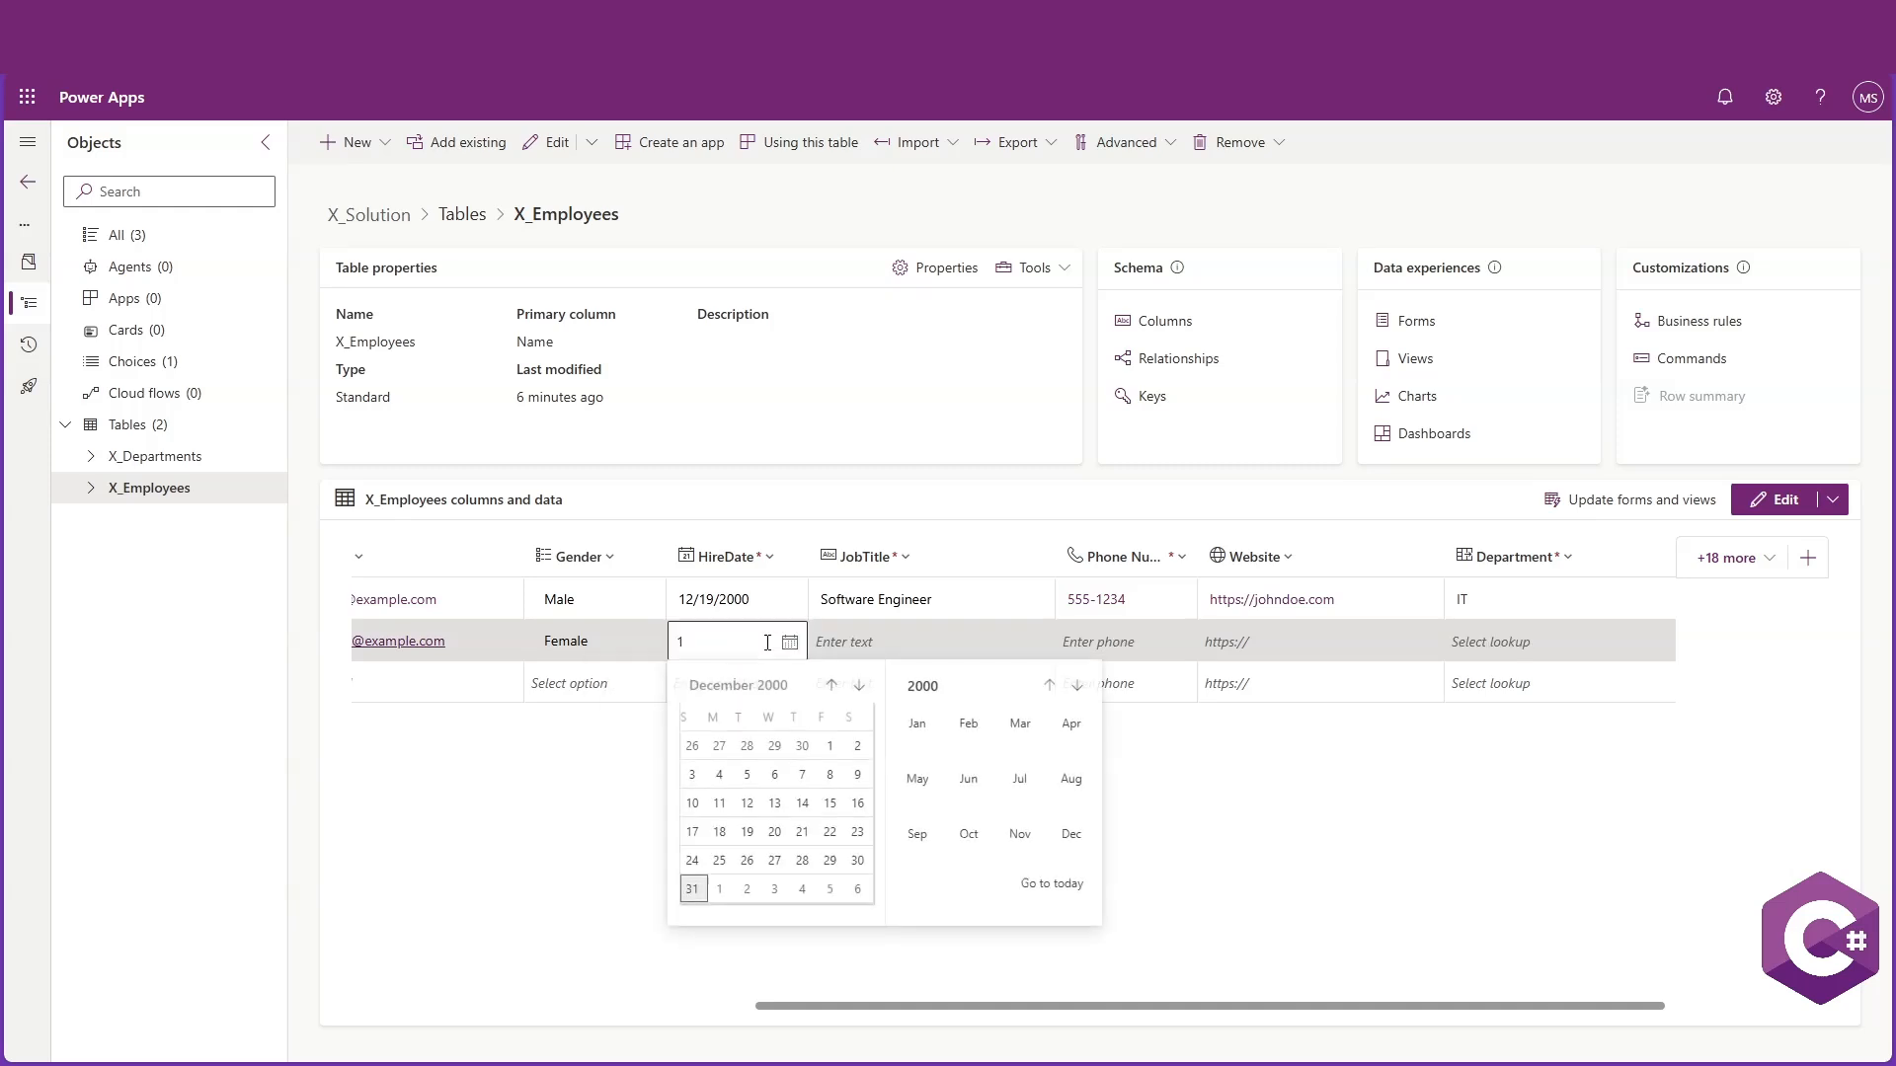
click(809, 775)
Set the second employee's JobTitle to HR Specialist
click(892, 647)
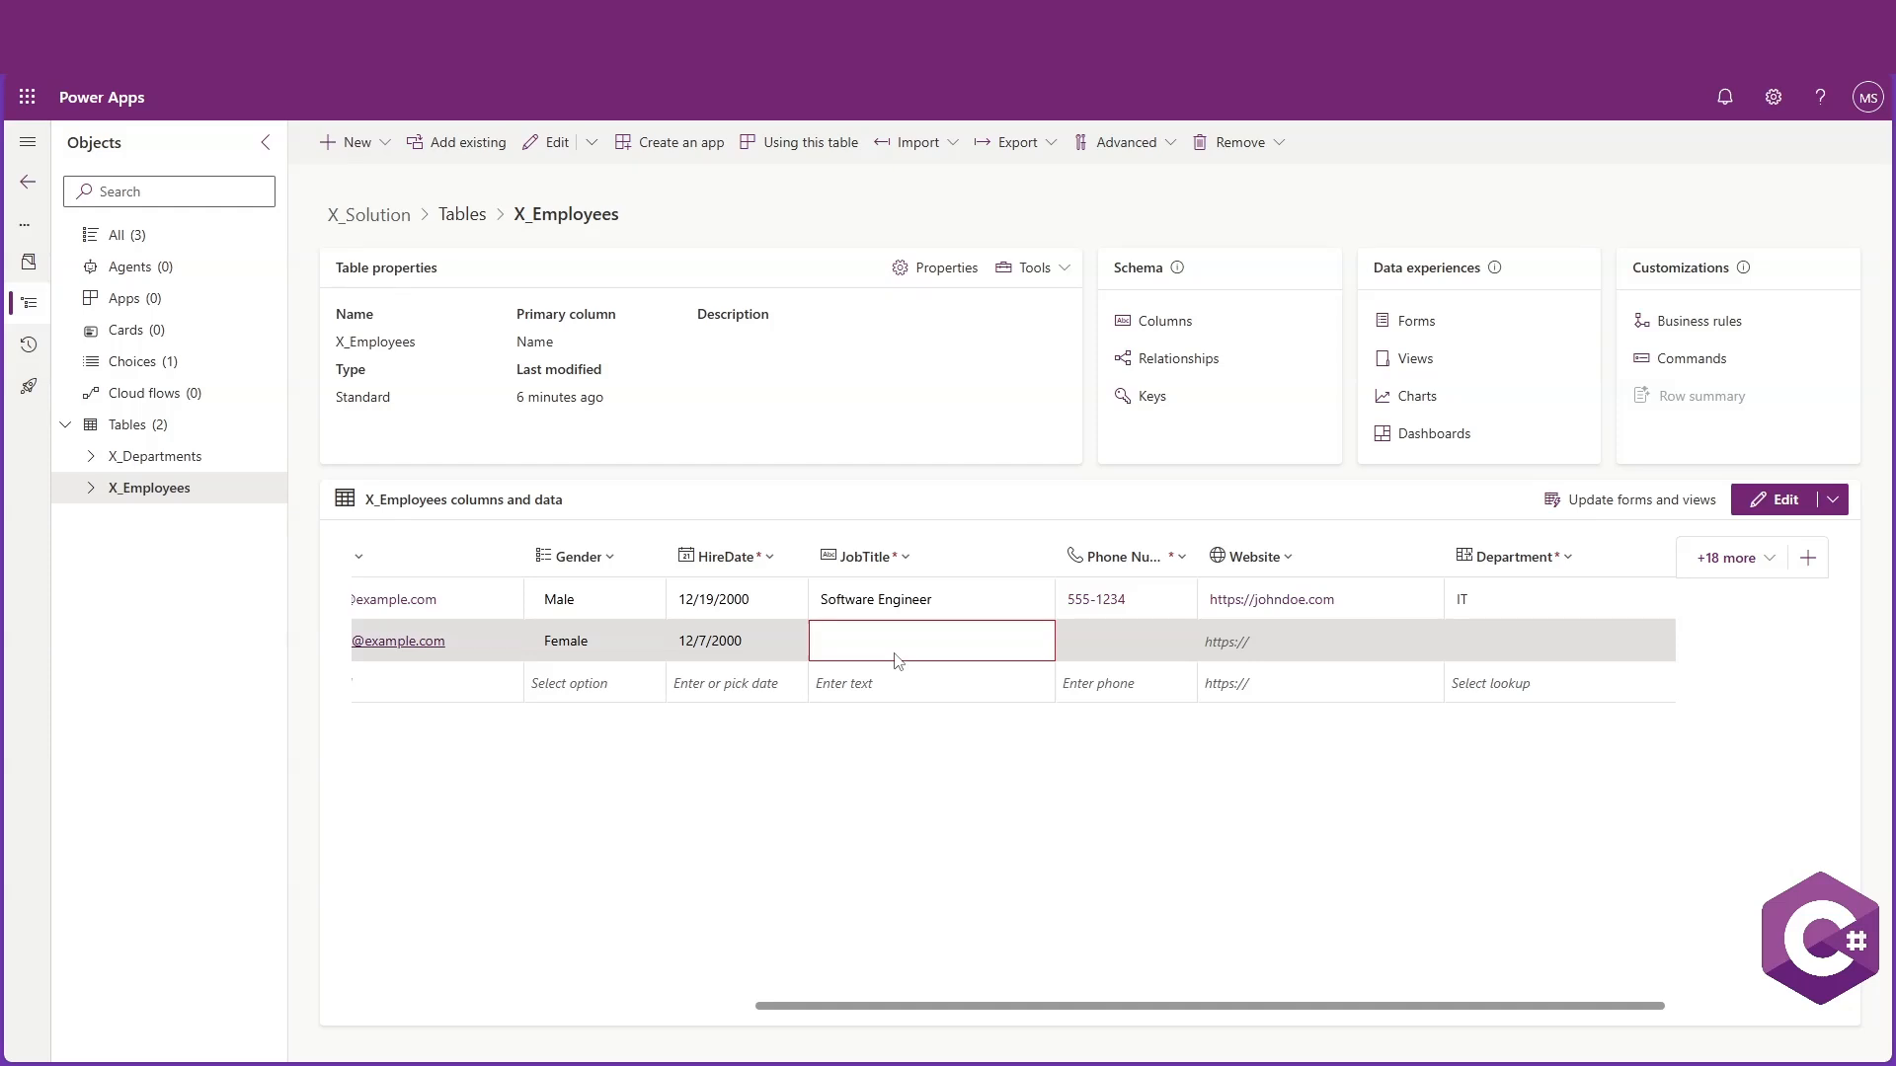
text(HR)
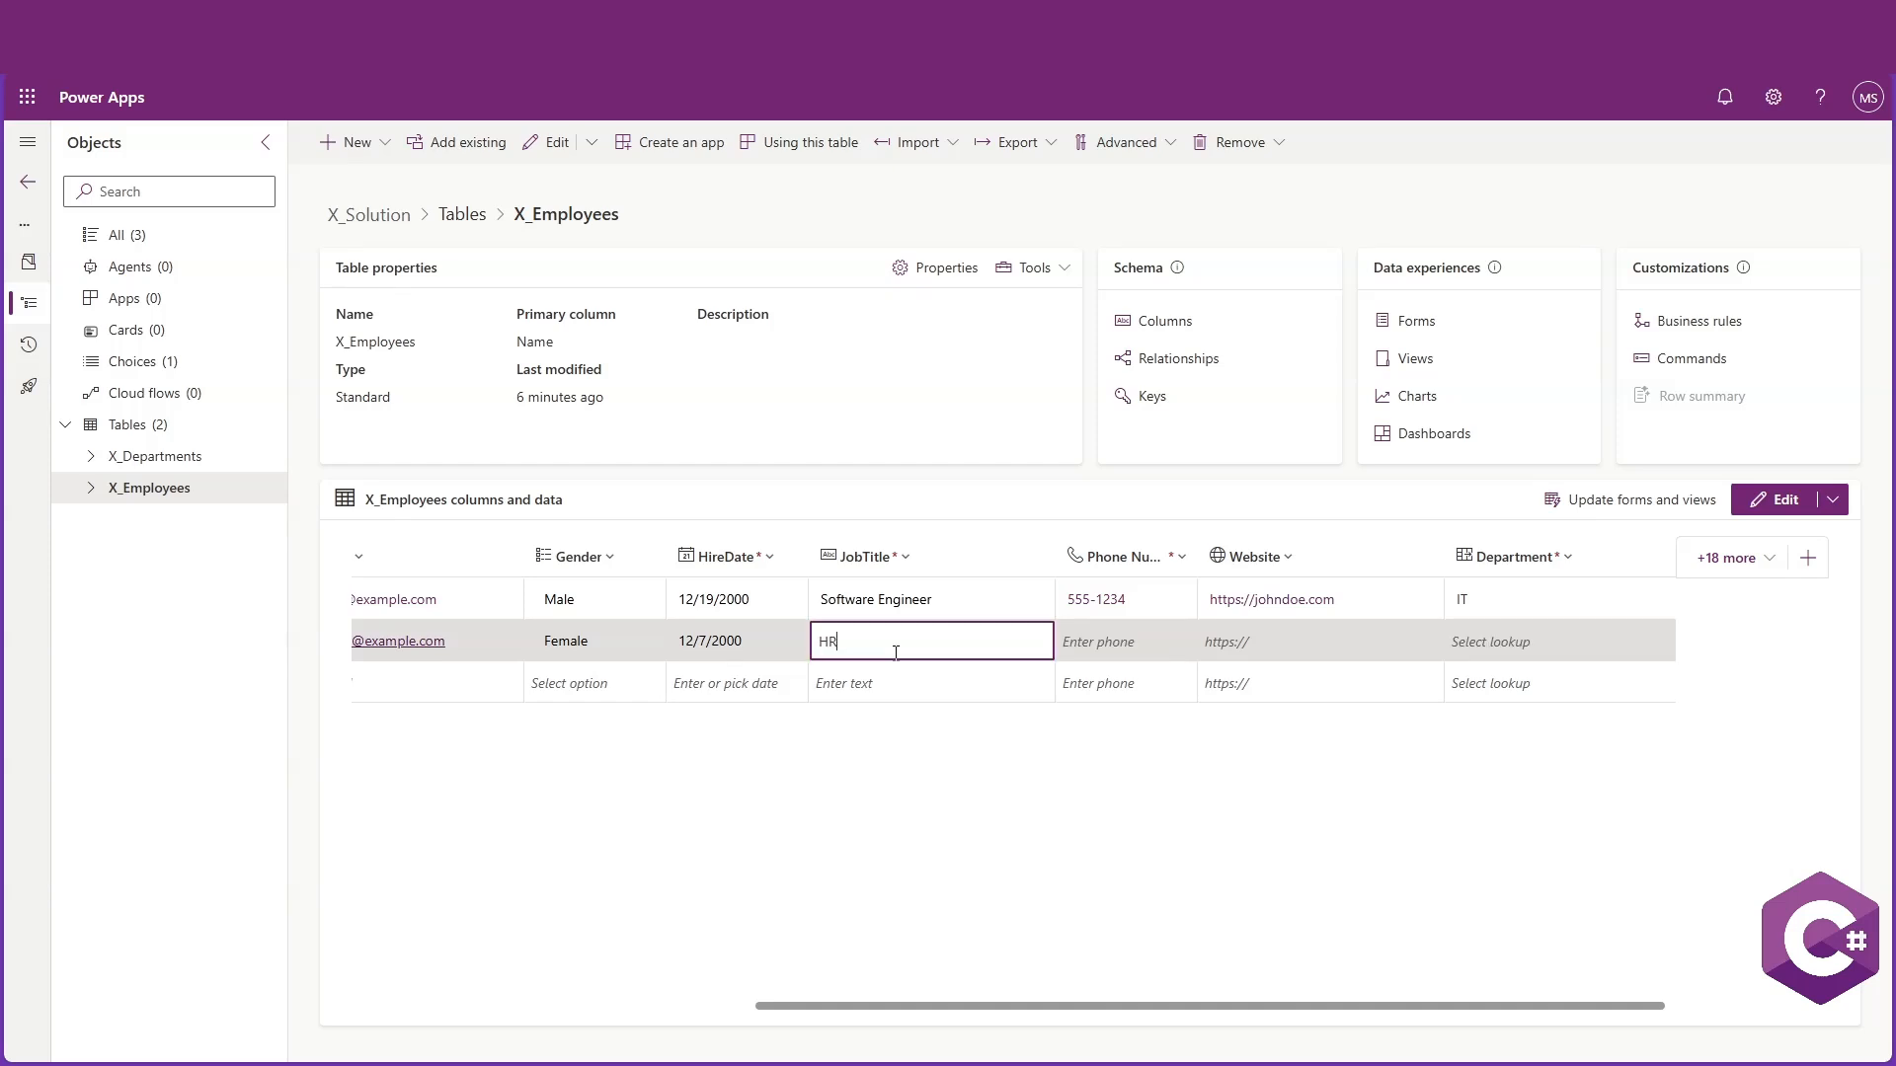
text( Specialist)
Set the second employee's phone number to 555-5678
click(1126, 643)
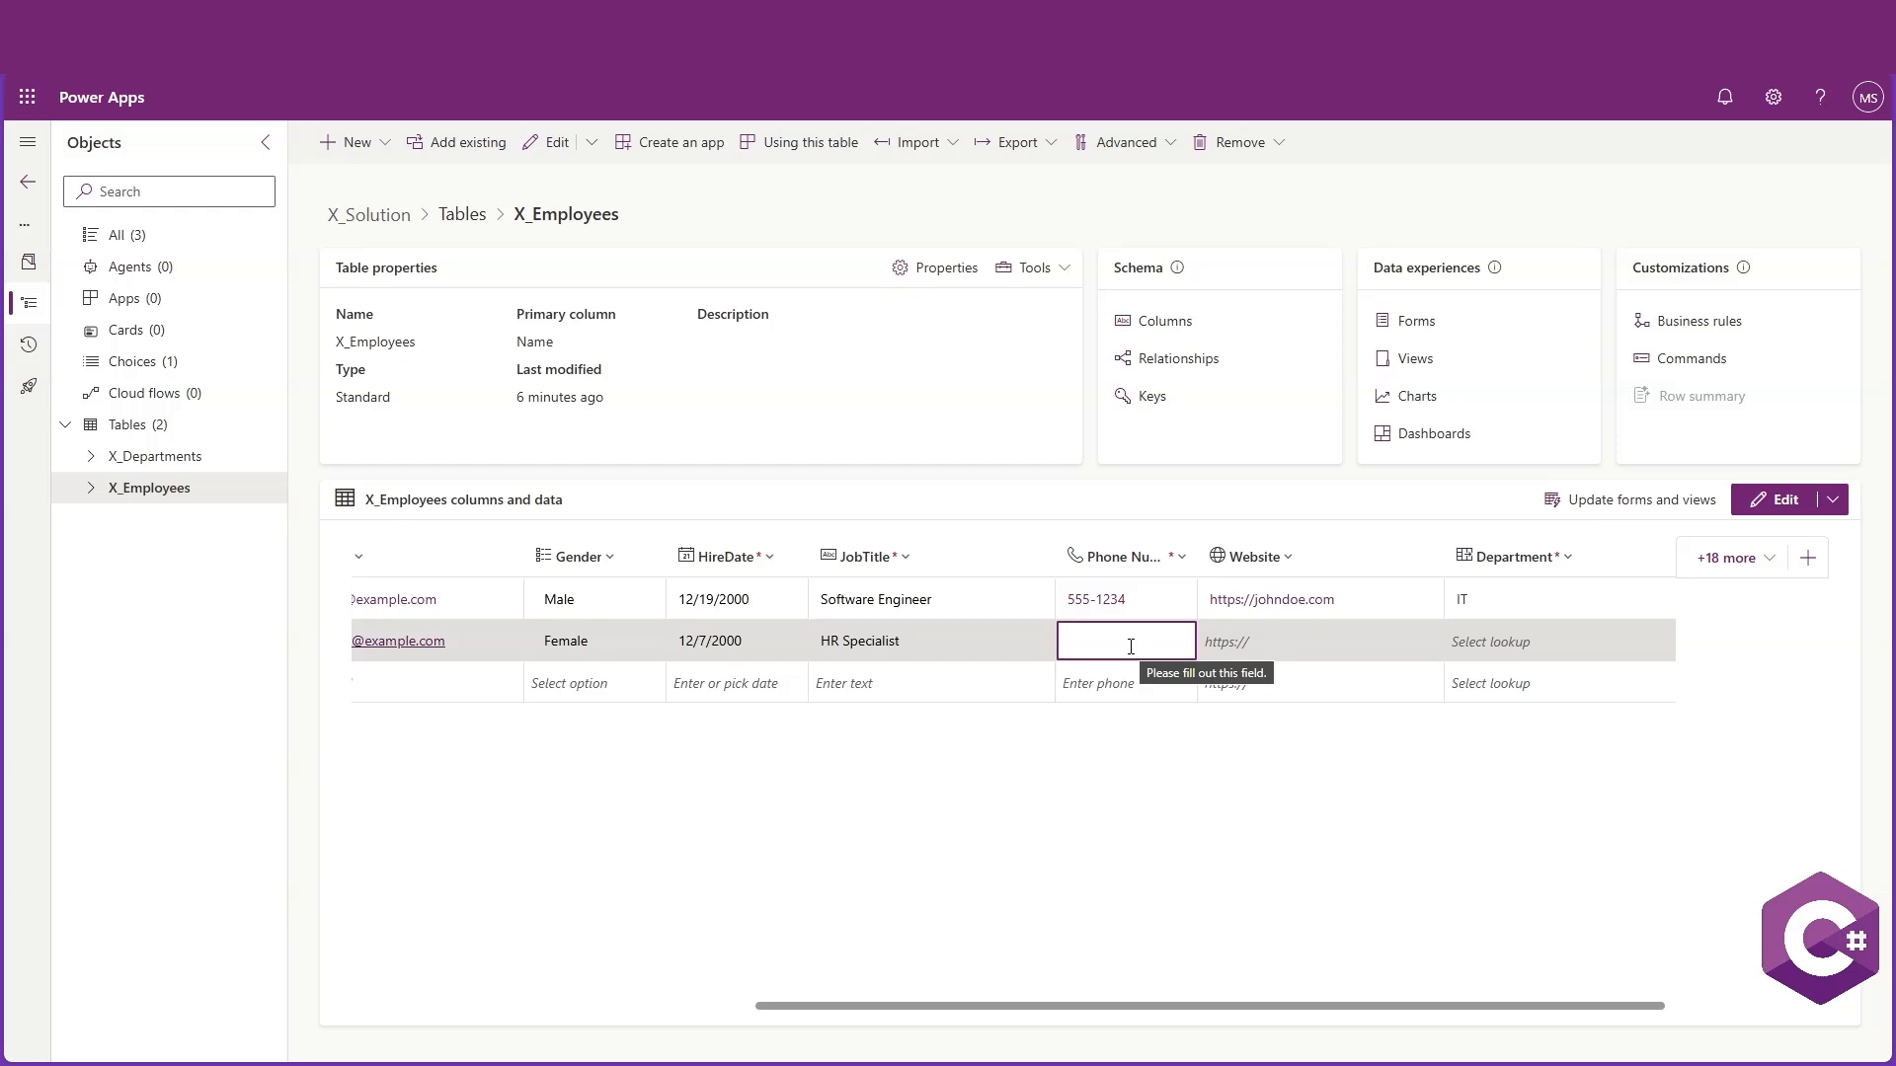
text(555)
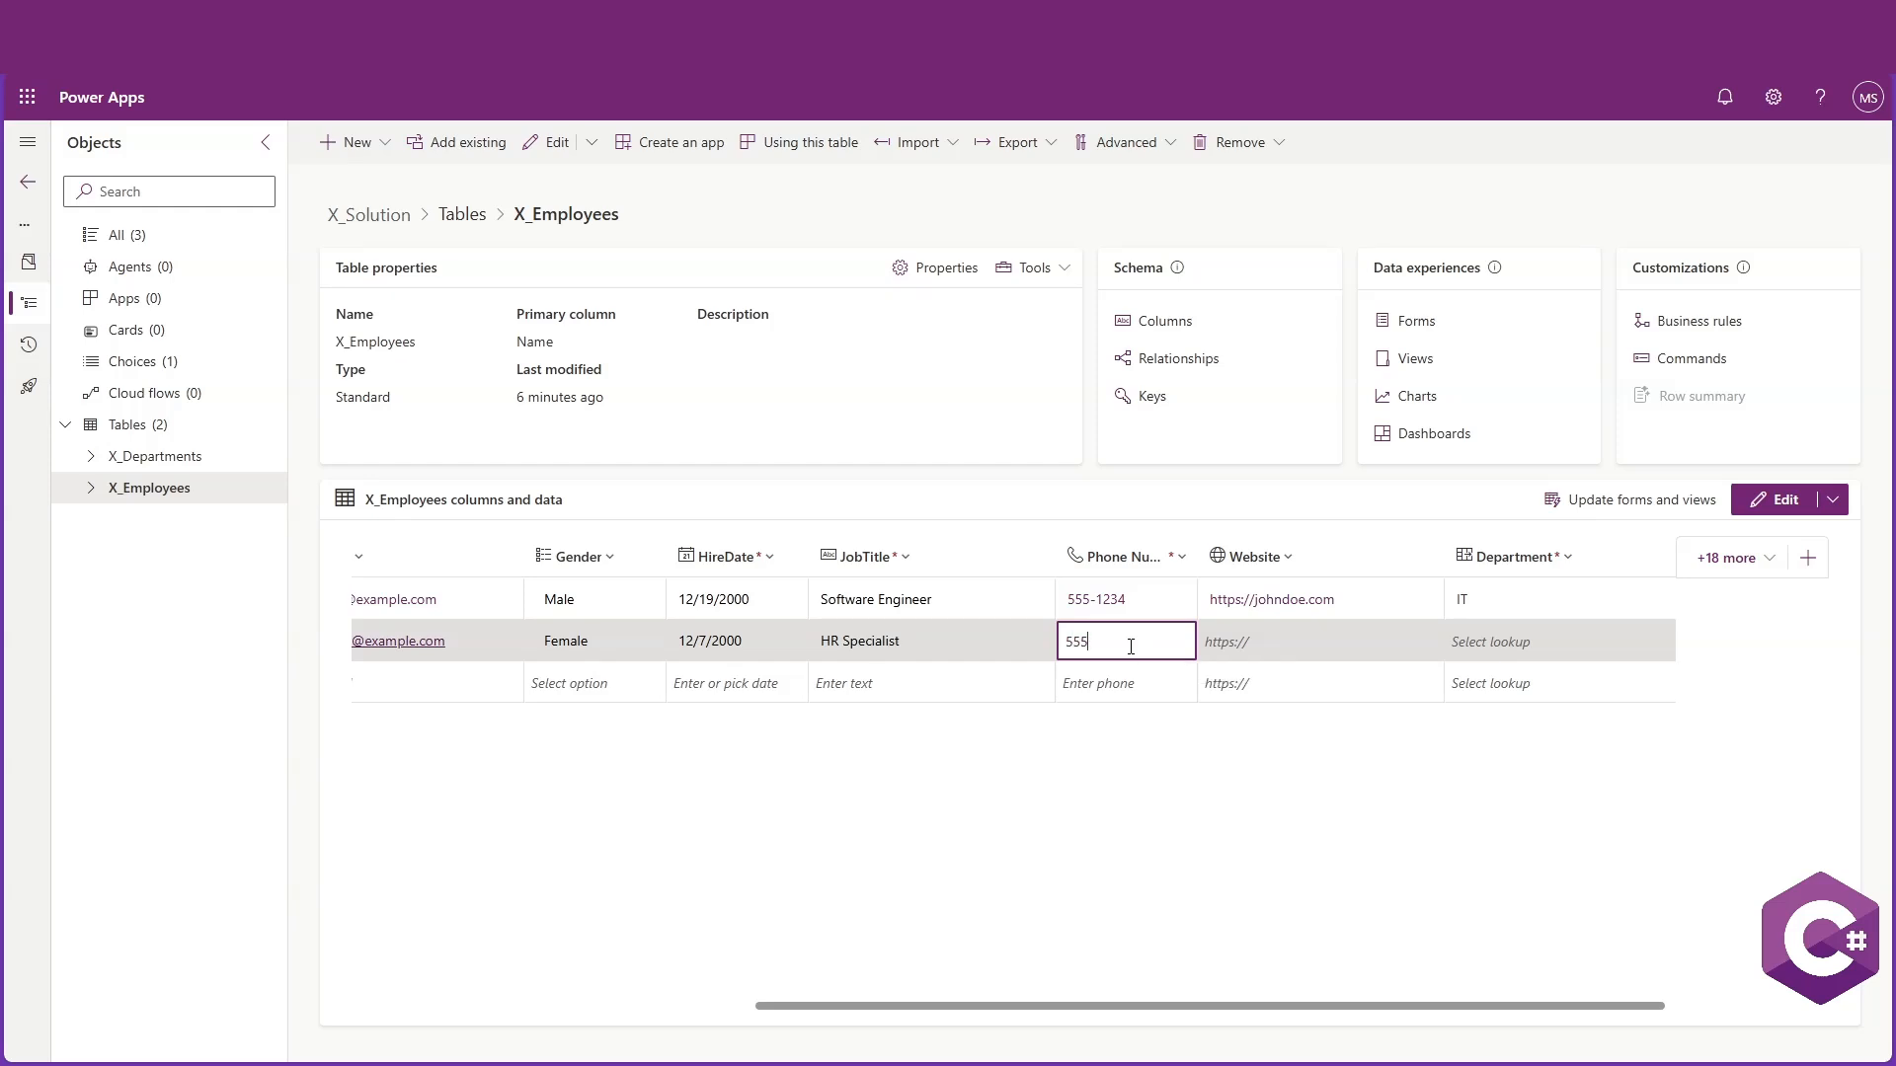
text(-5678)
Set the second employee's Department lookup to HR, leaving the website empty
click(1310, 649)
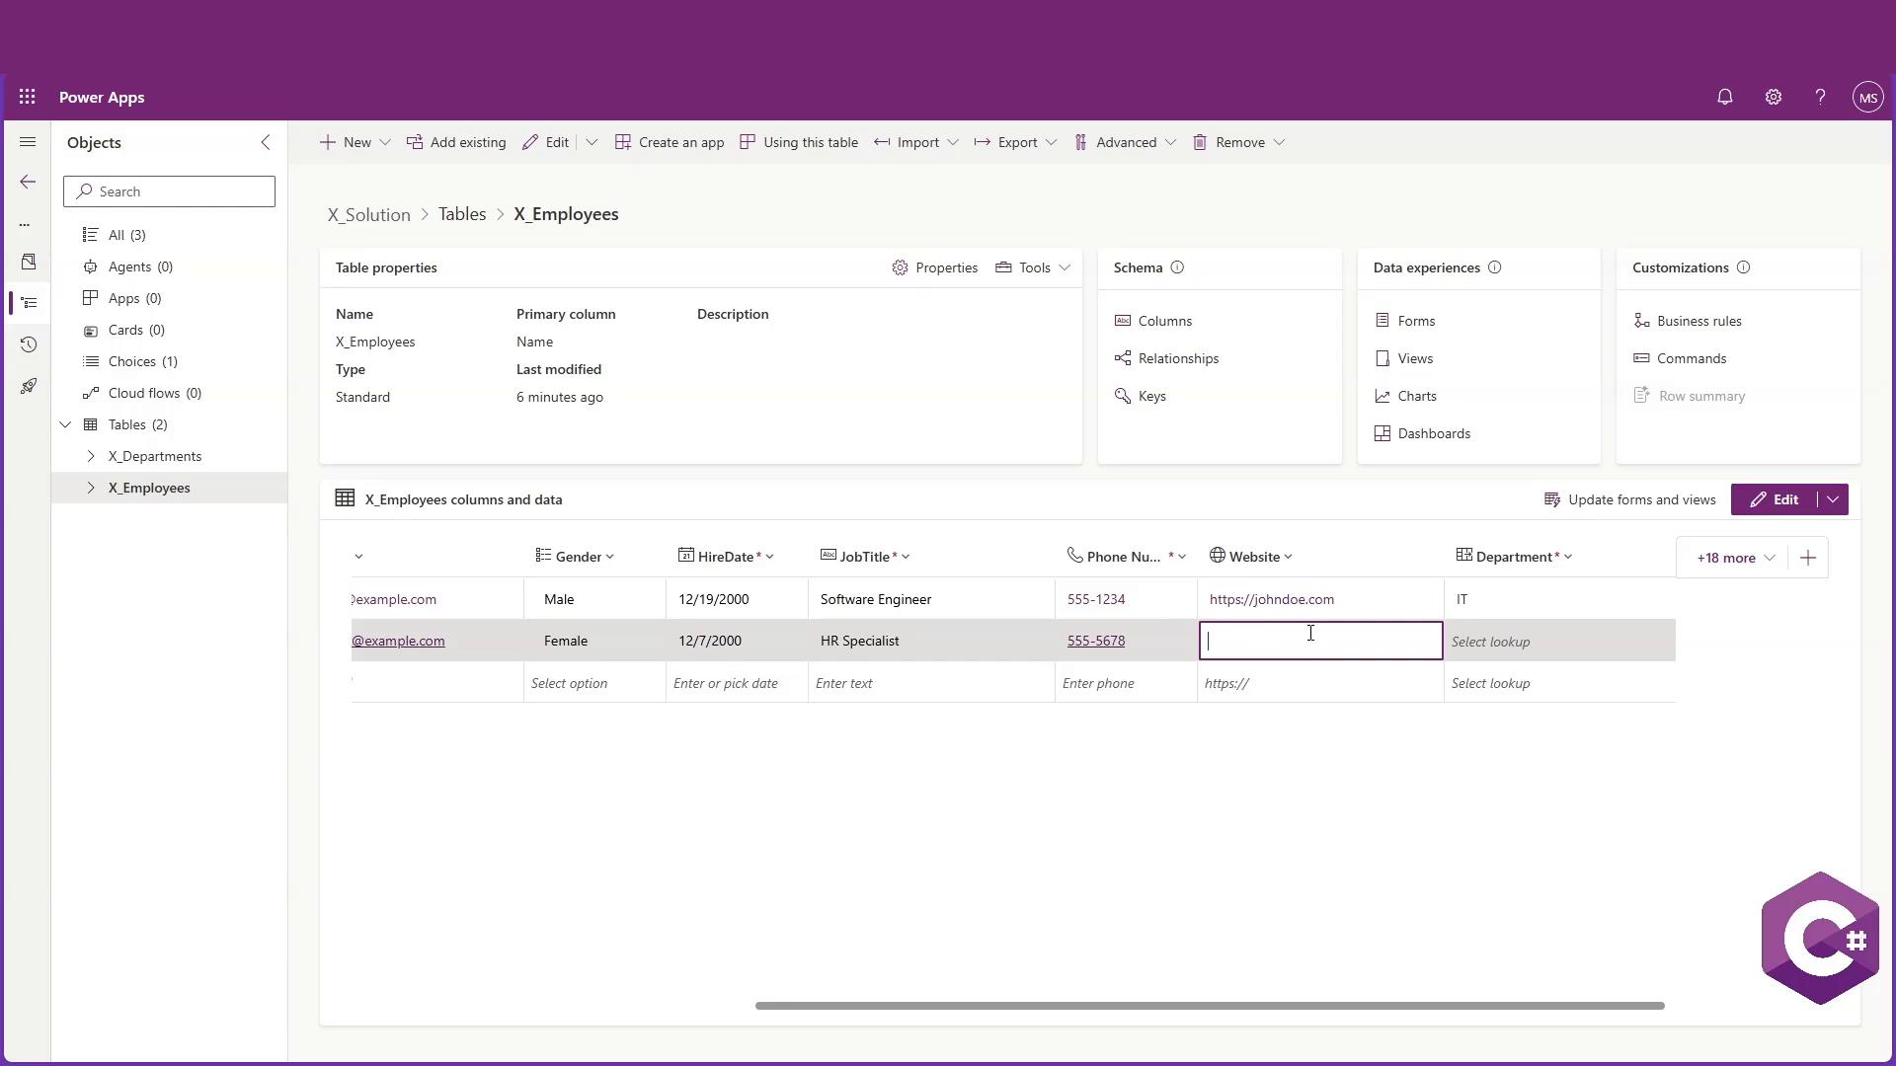
click(1501, 643)
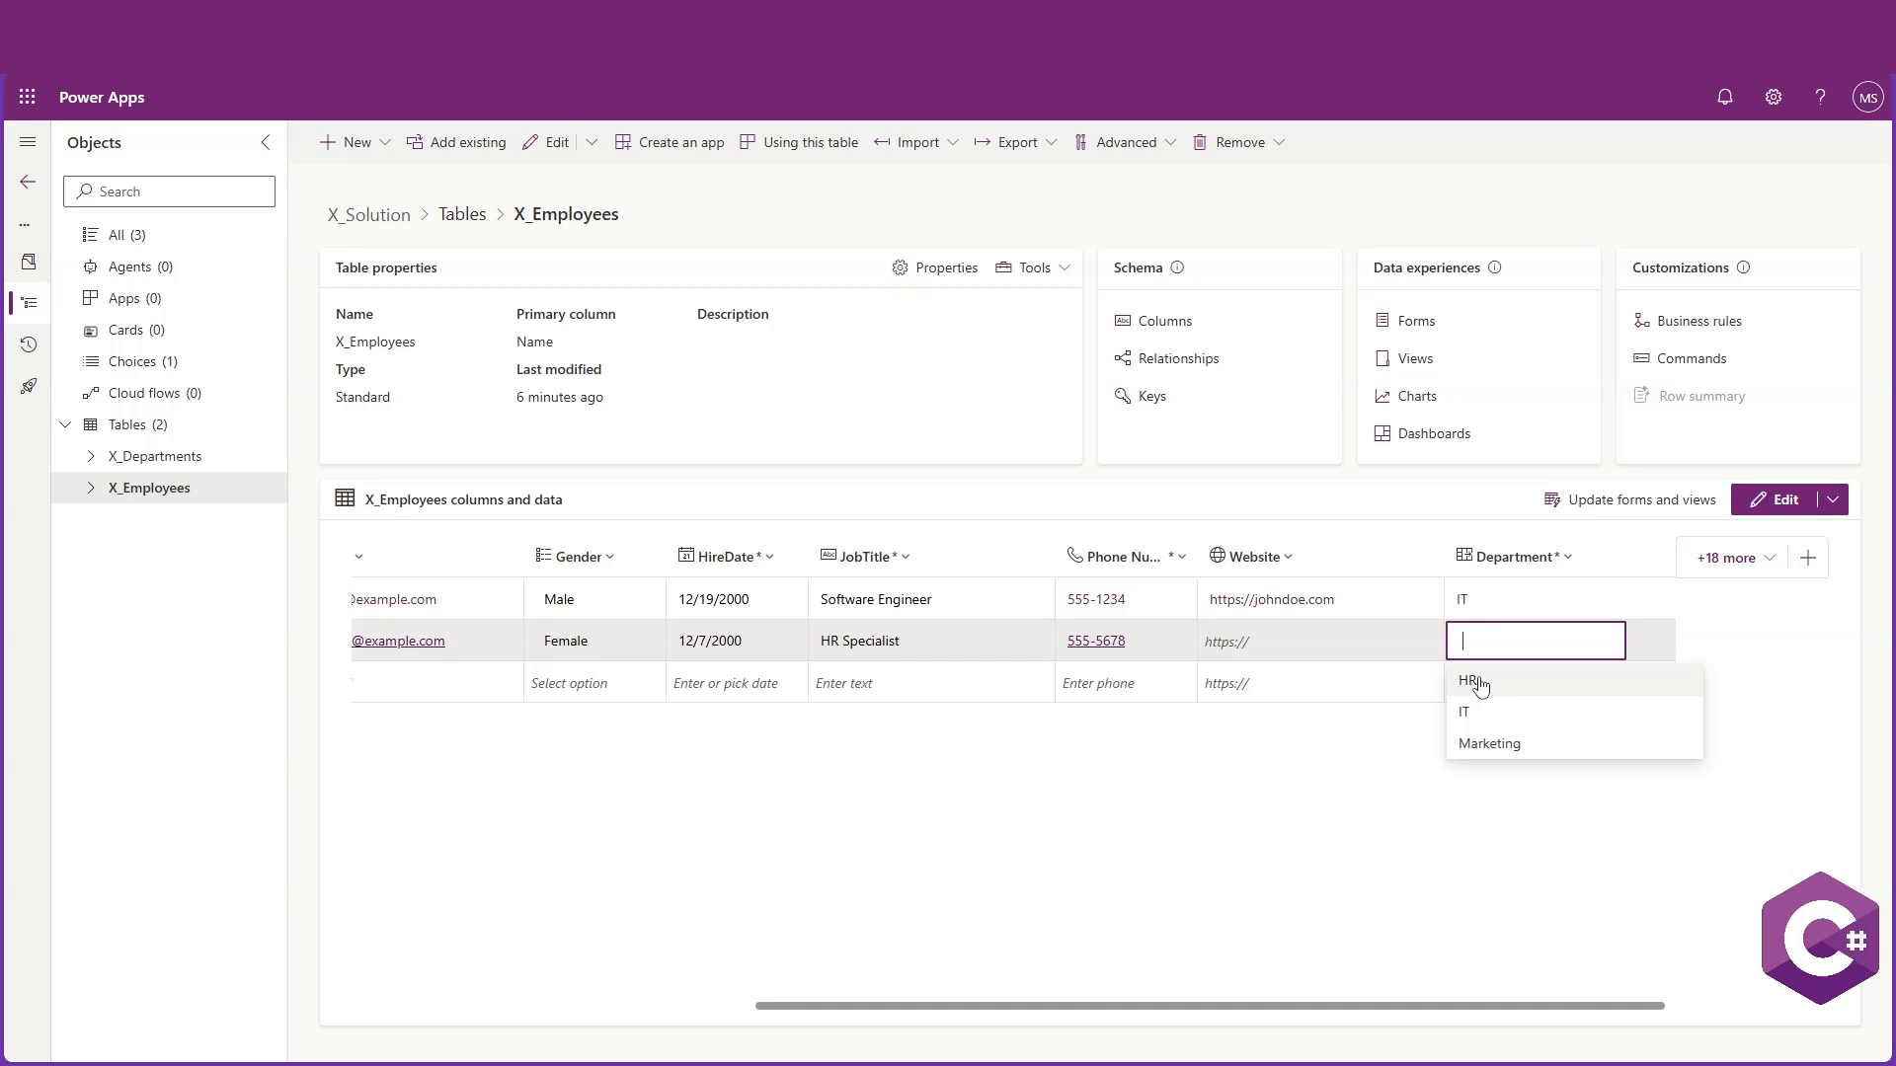
click(1478, 681)
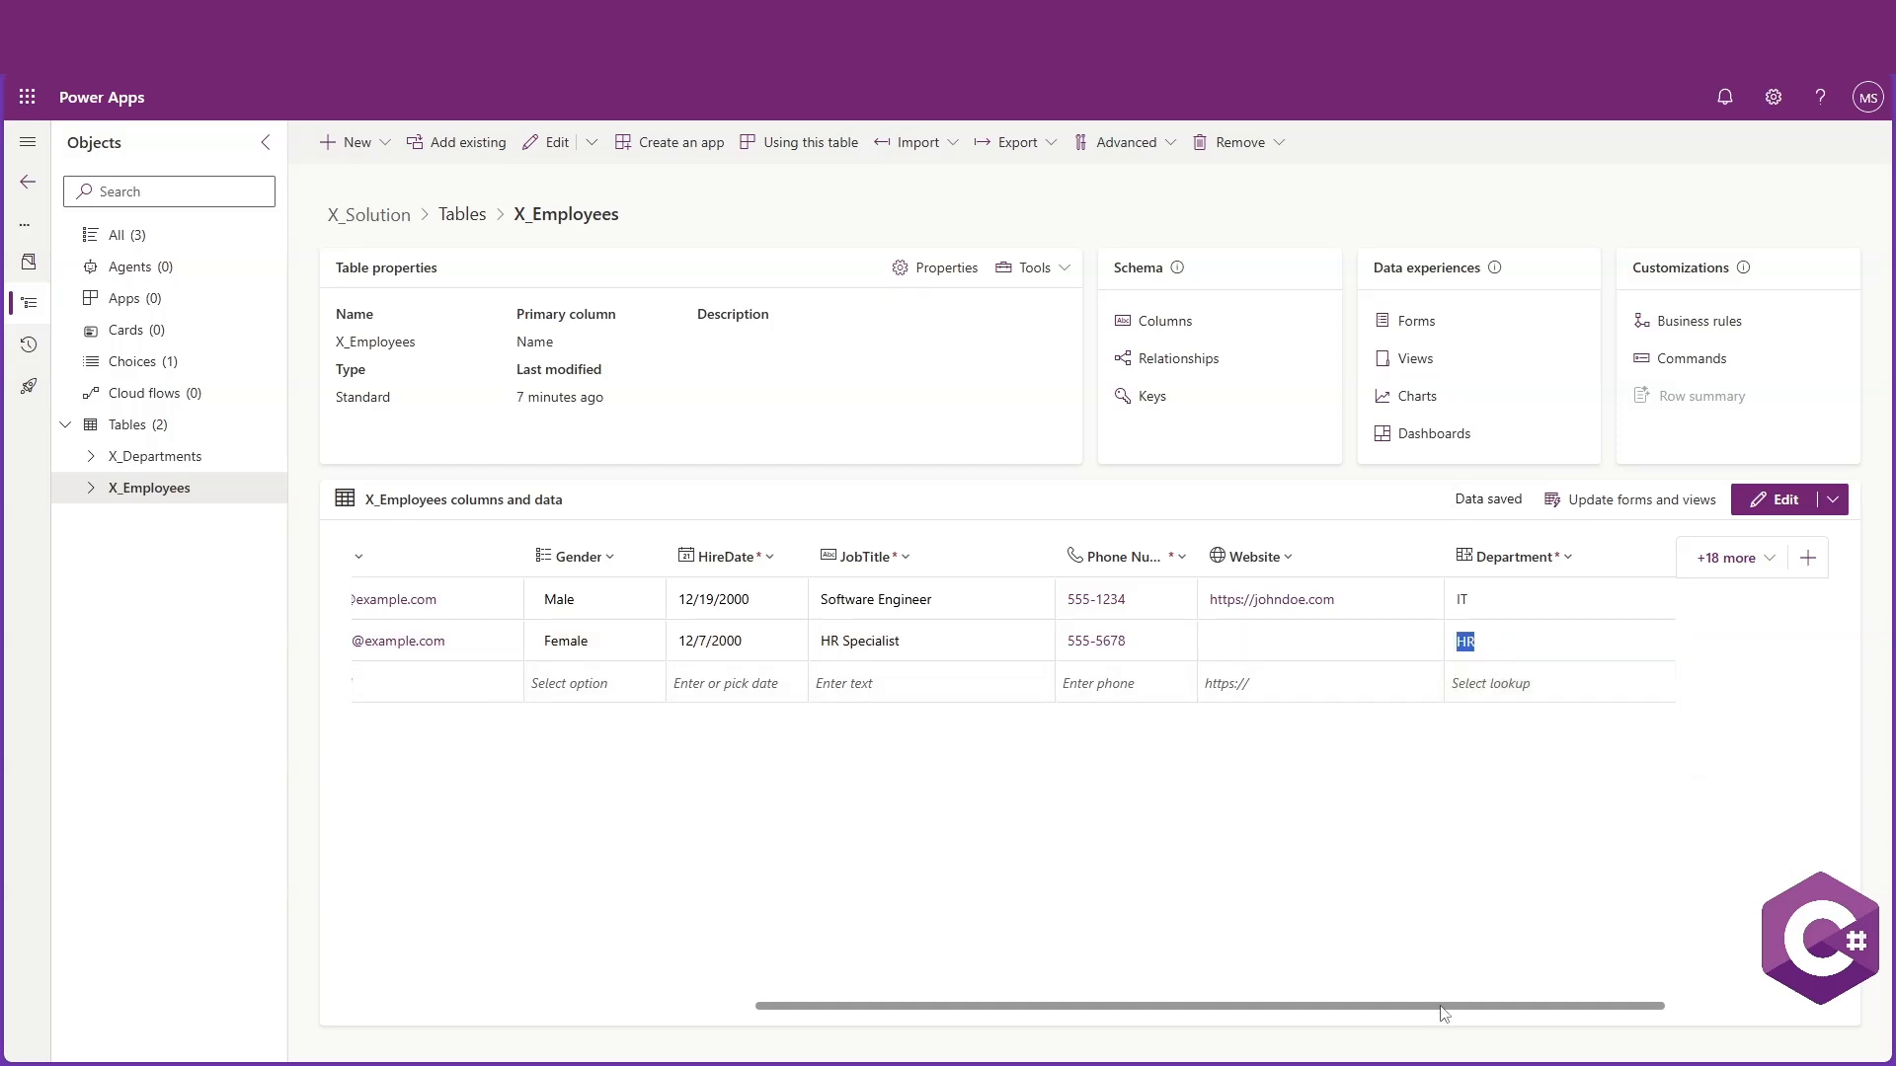
Add a third employee row with the employee's full name, street address and e-mail address
drag(1444, 1008, 1015, 1027)
click(509, 684)
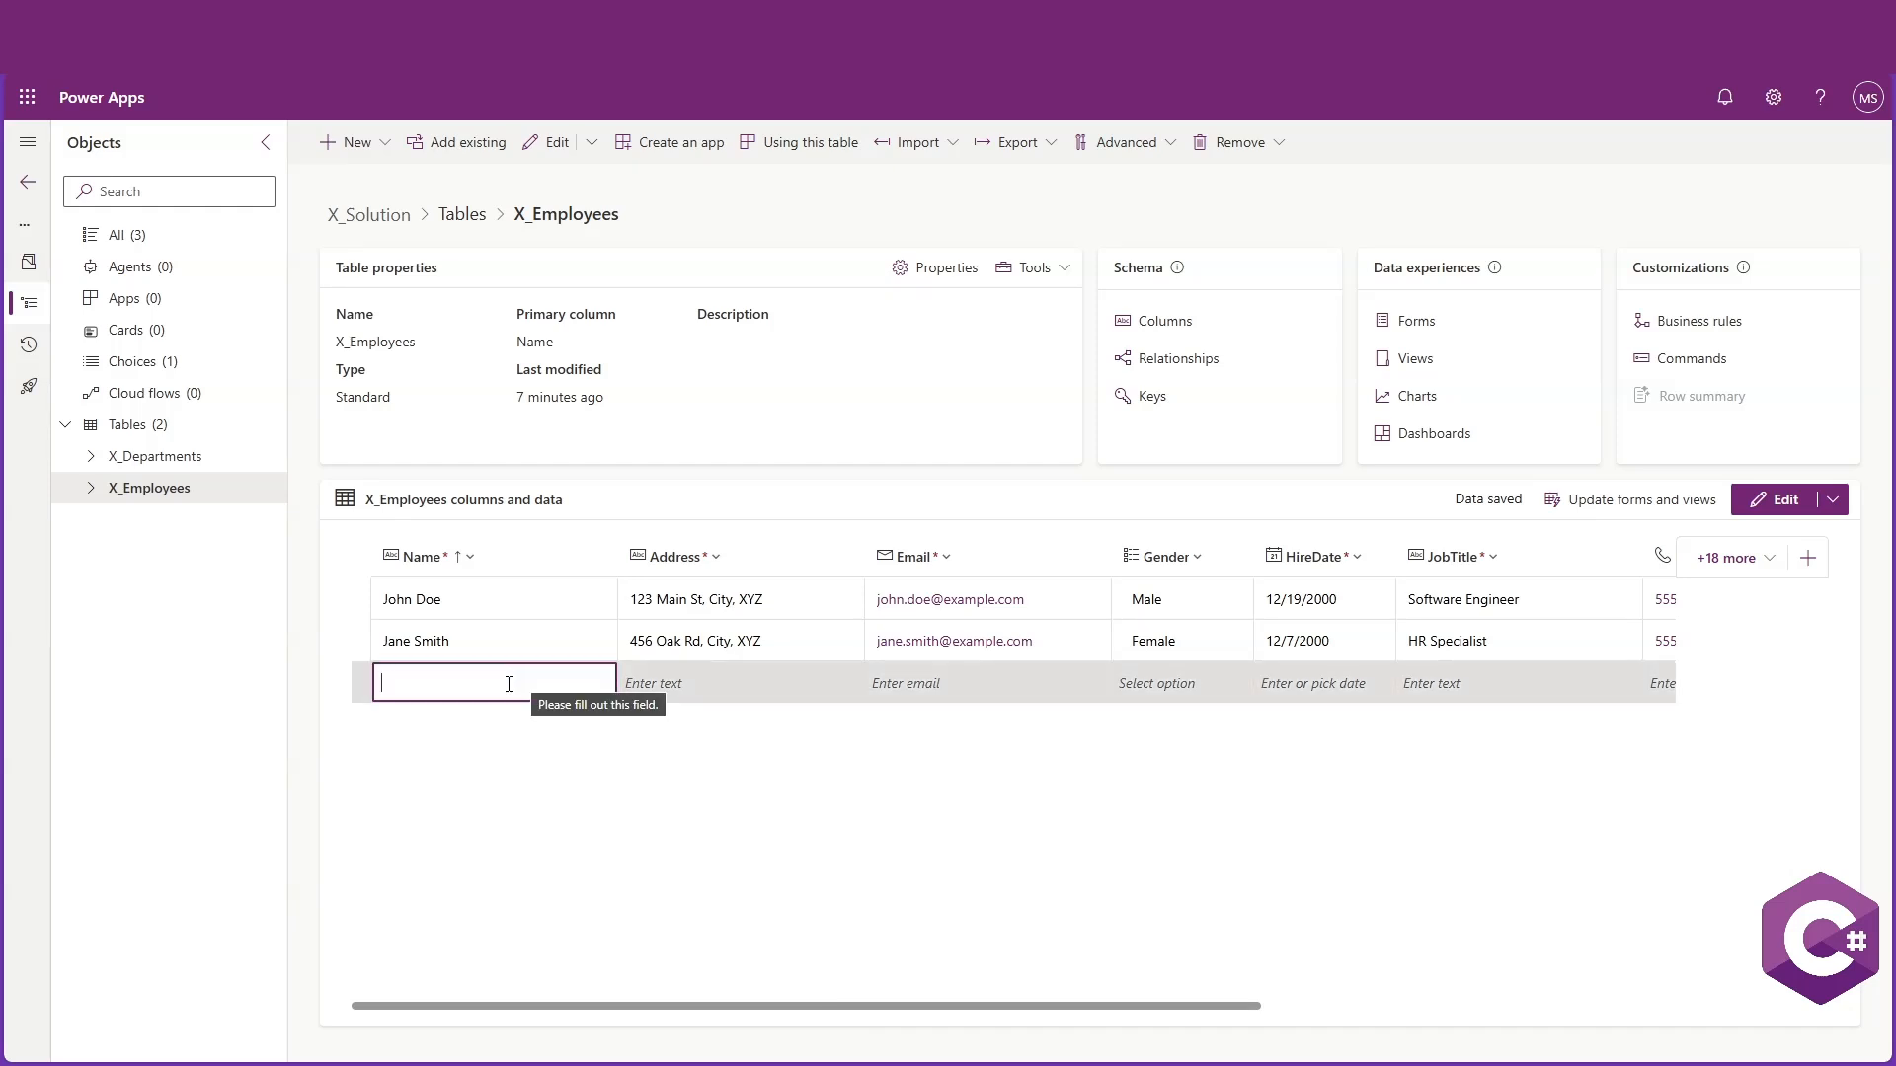
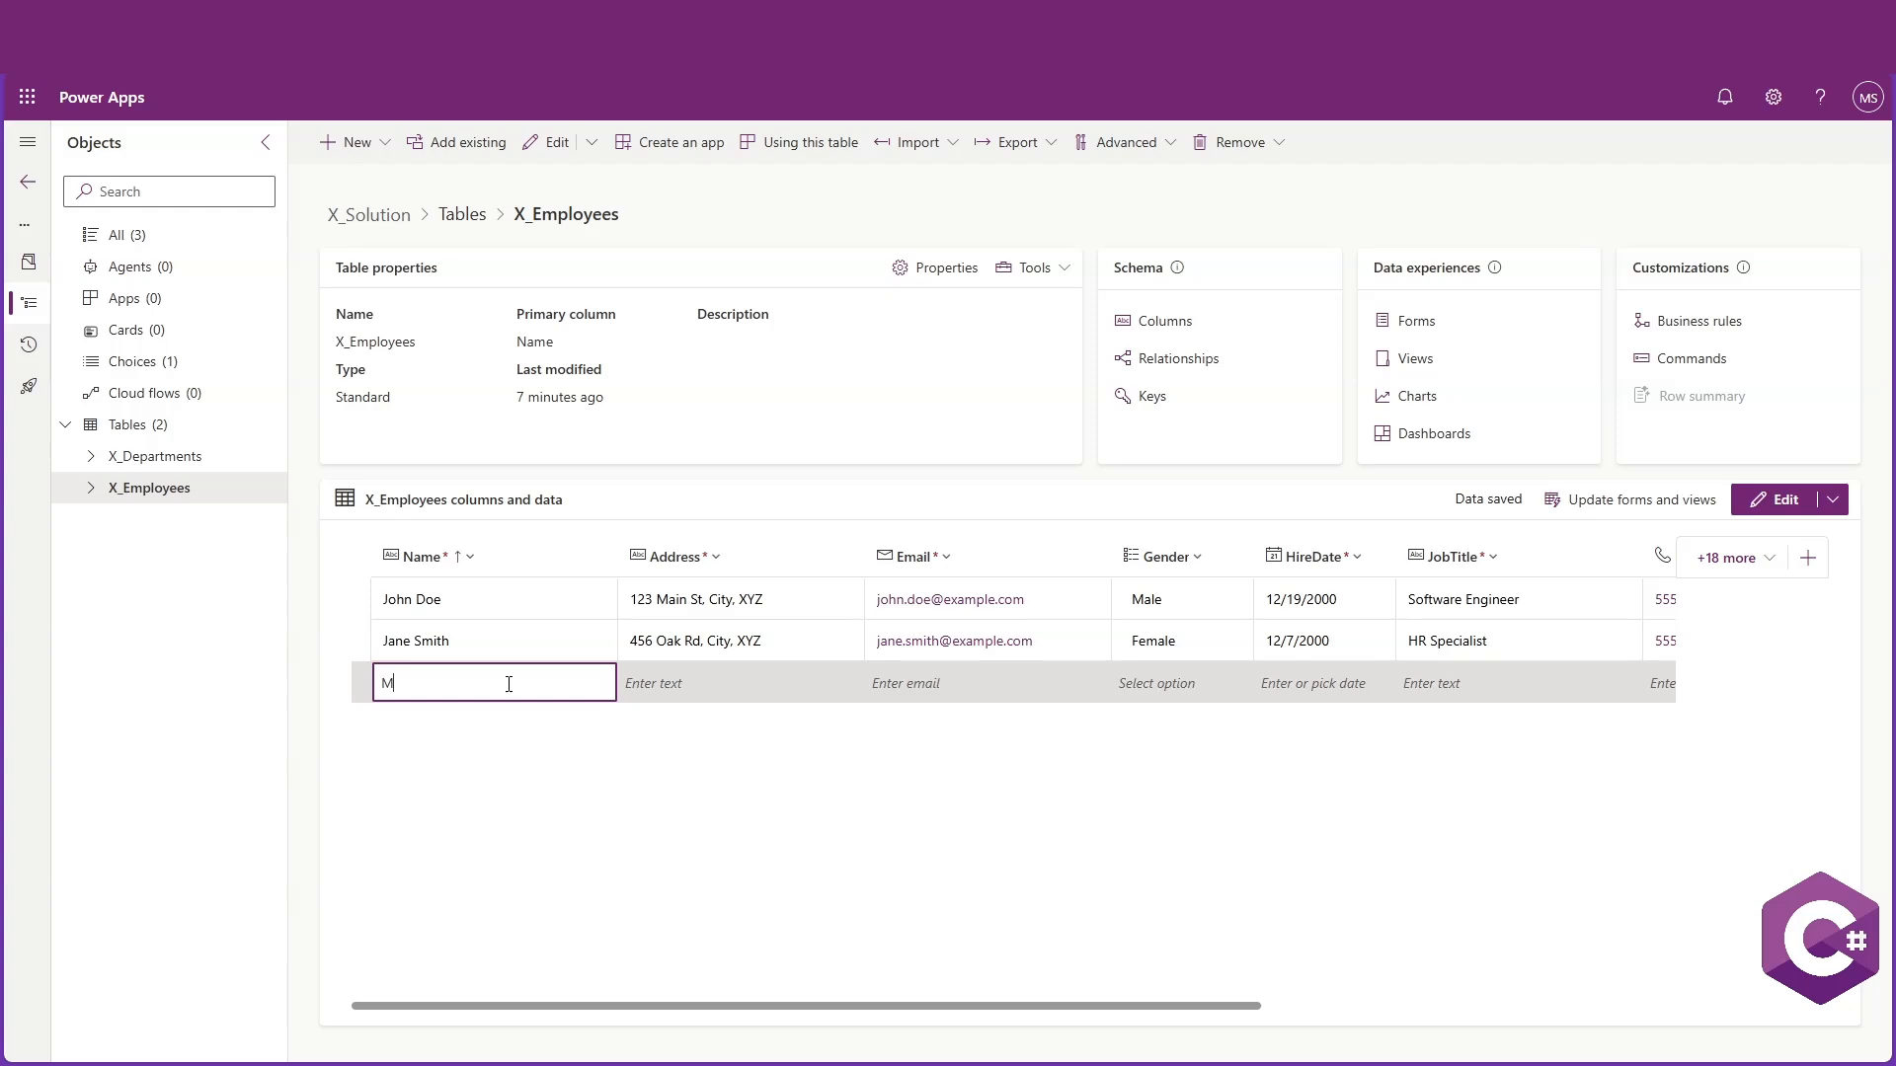
click(695, 681)
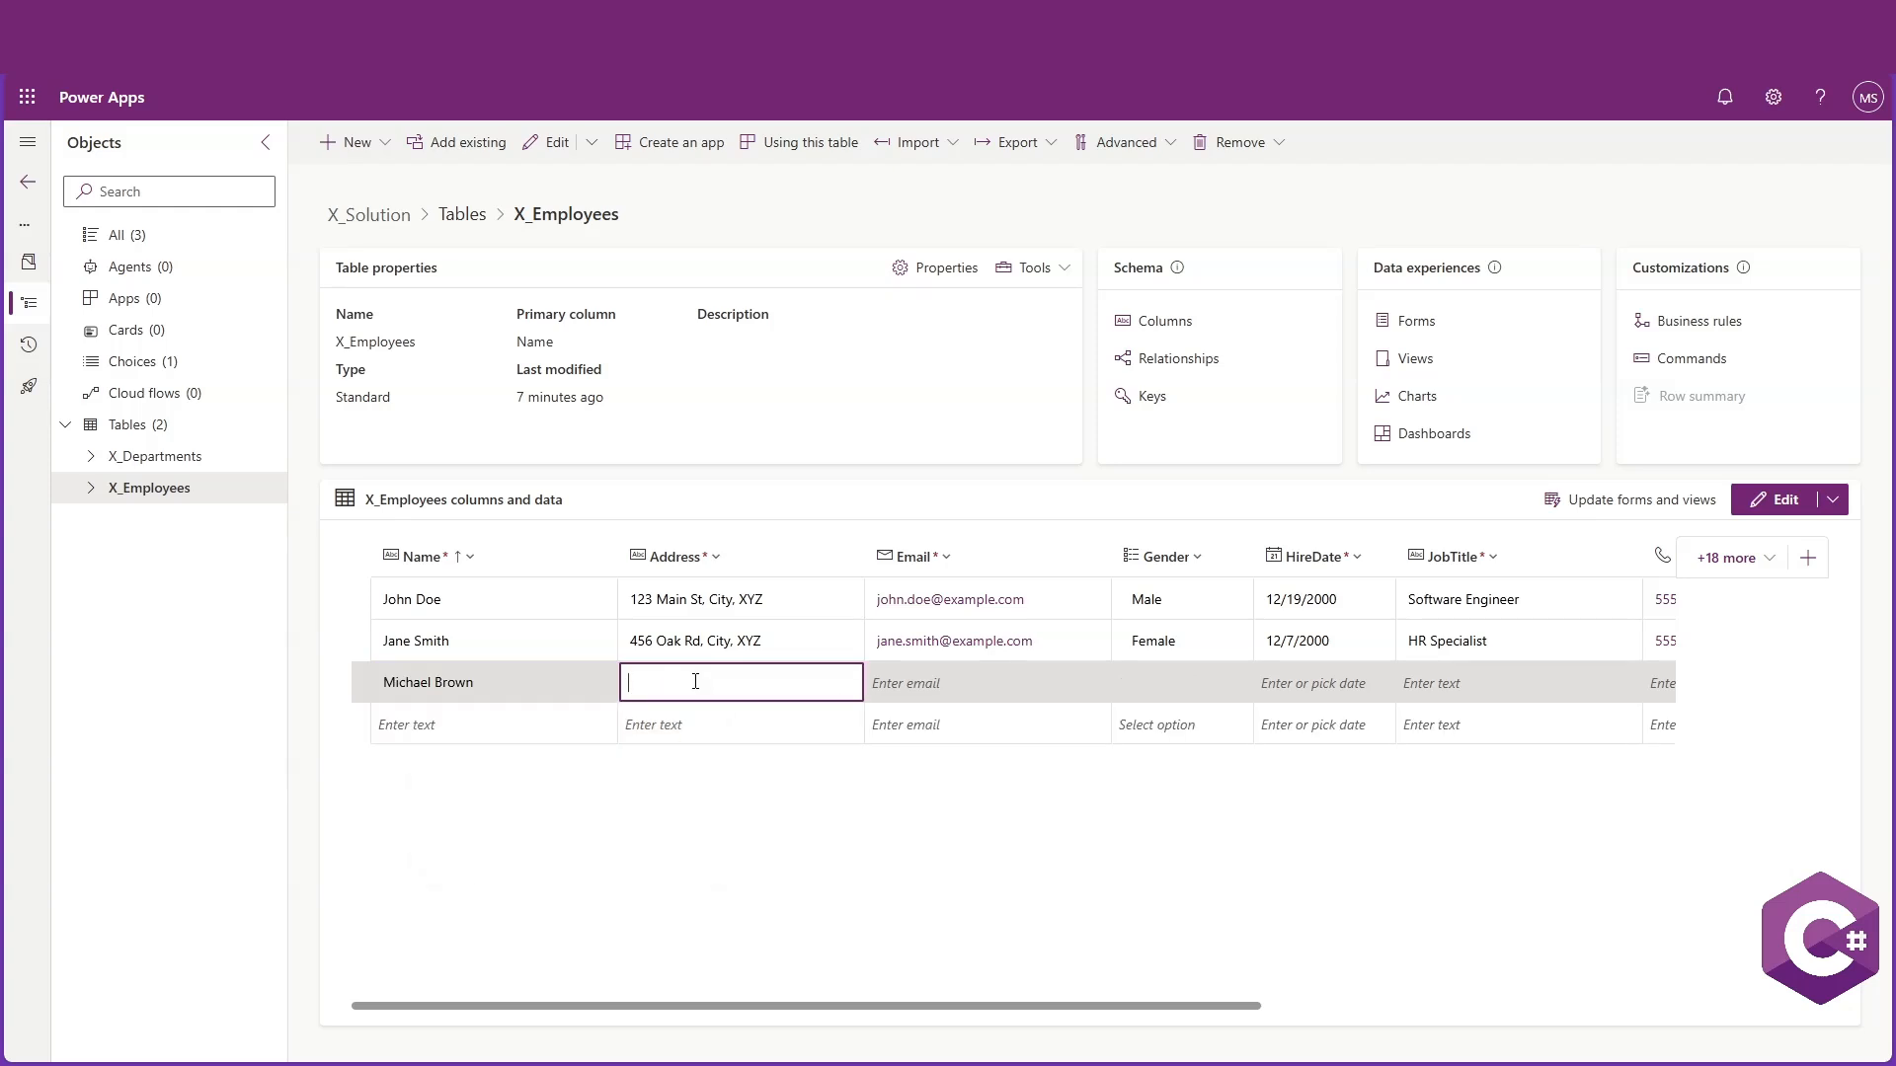
text(101 Maple St, City, XYZ)
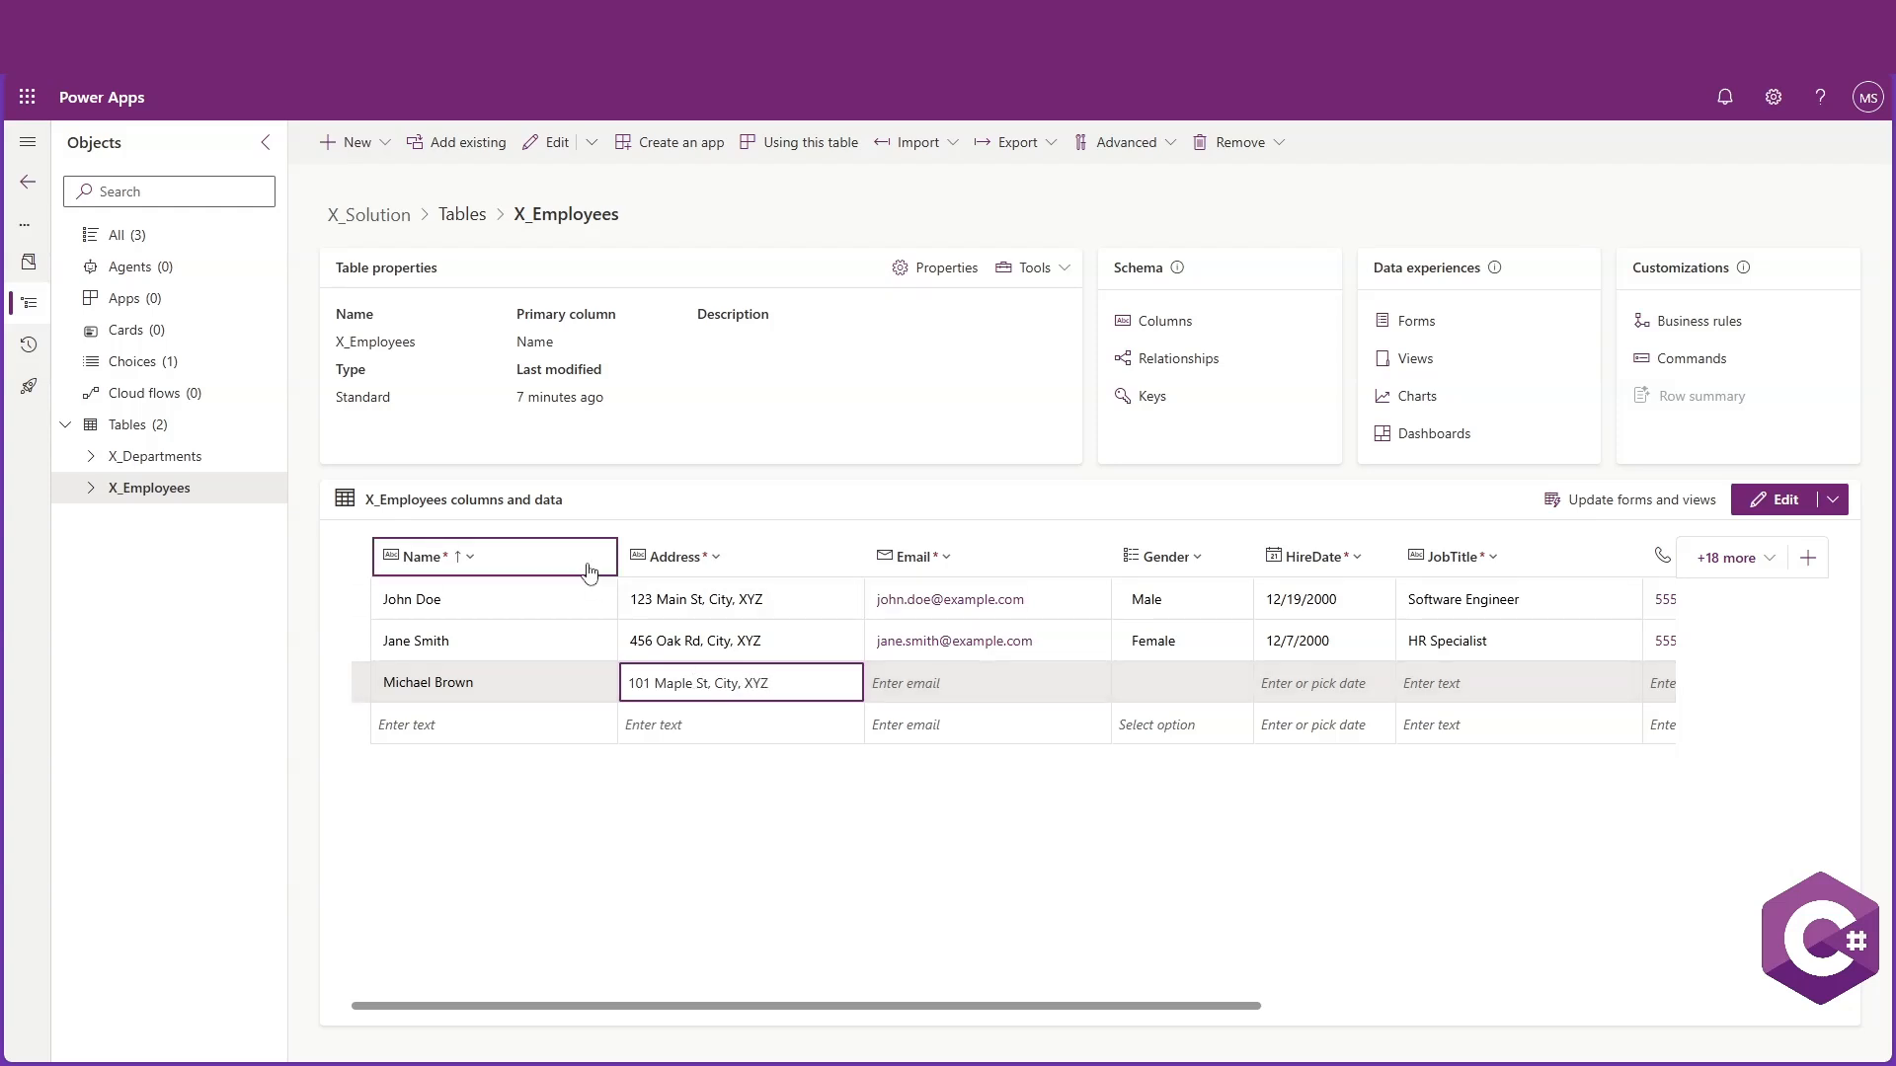
click(892, 680)
text(mi)
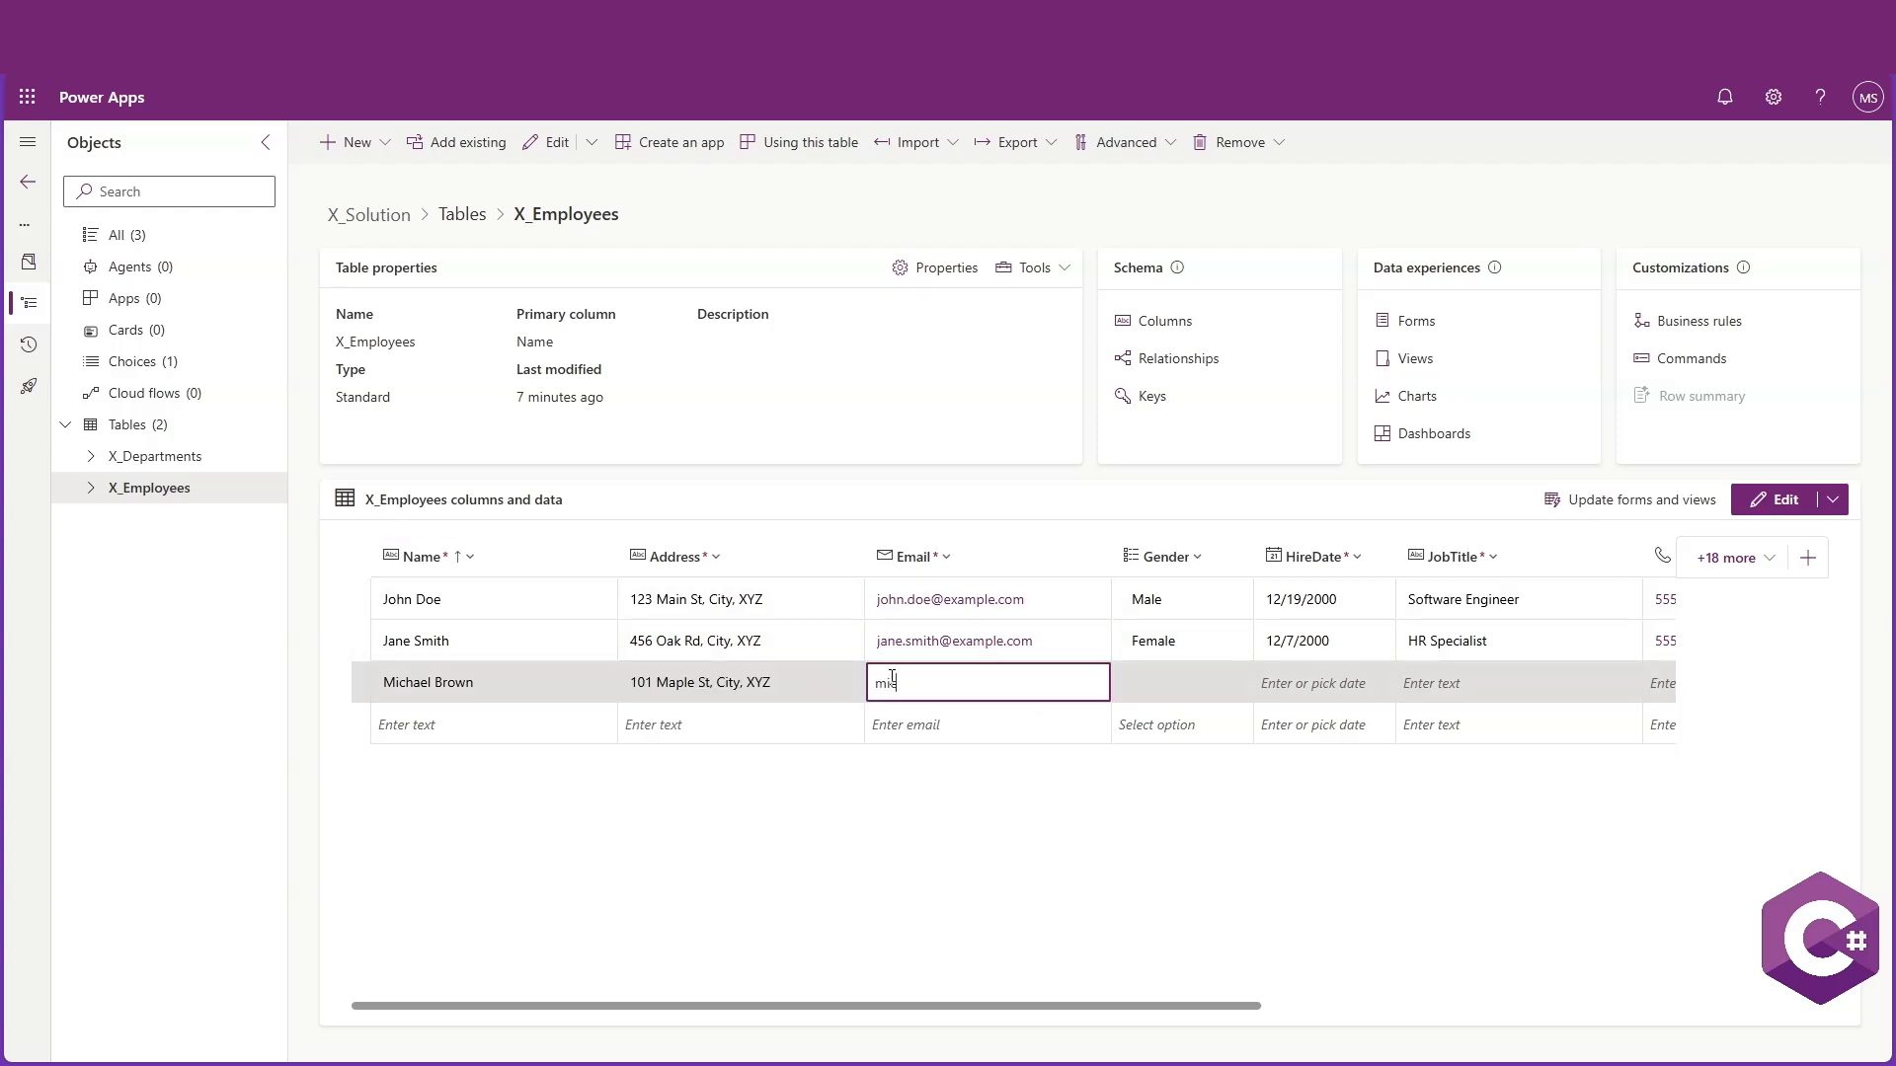
text(chael.brown@example.com)
Set the third employee's HireDate to 12/13/2000 using the date picker
click(1136, 685)
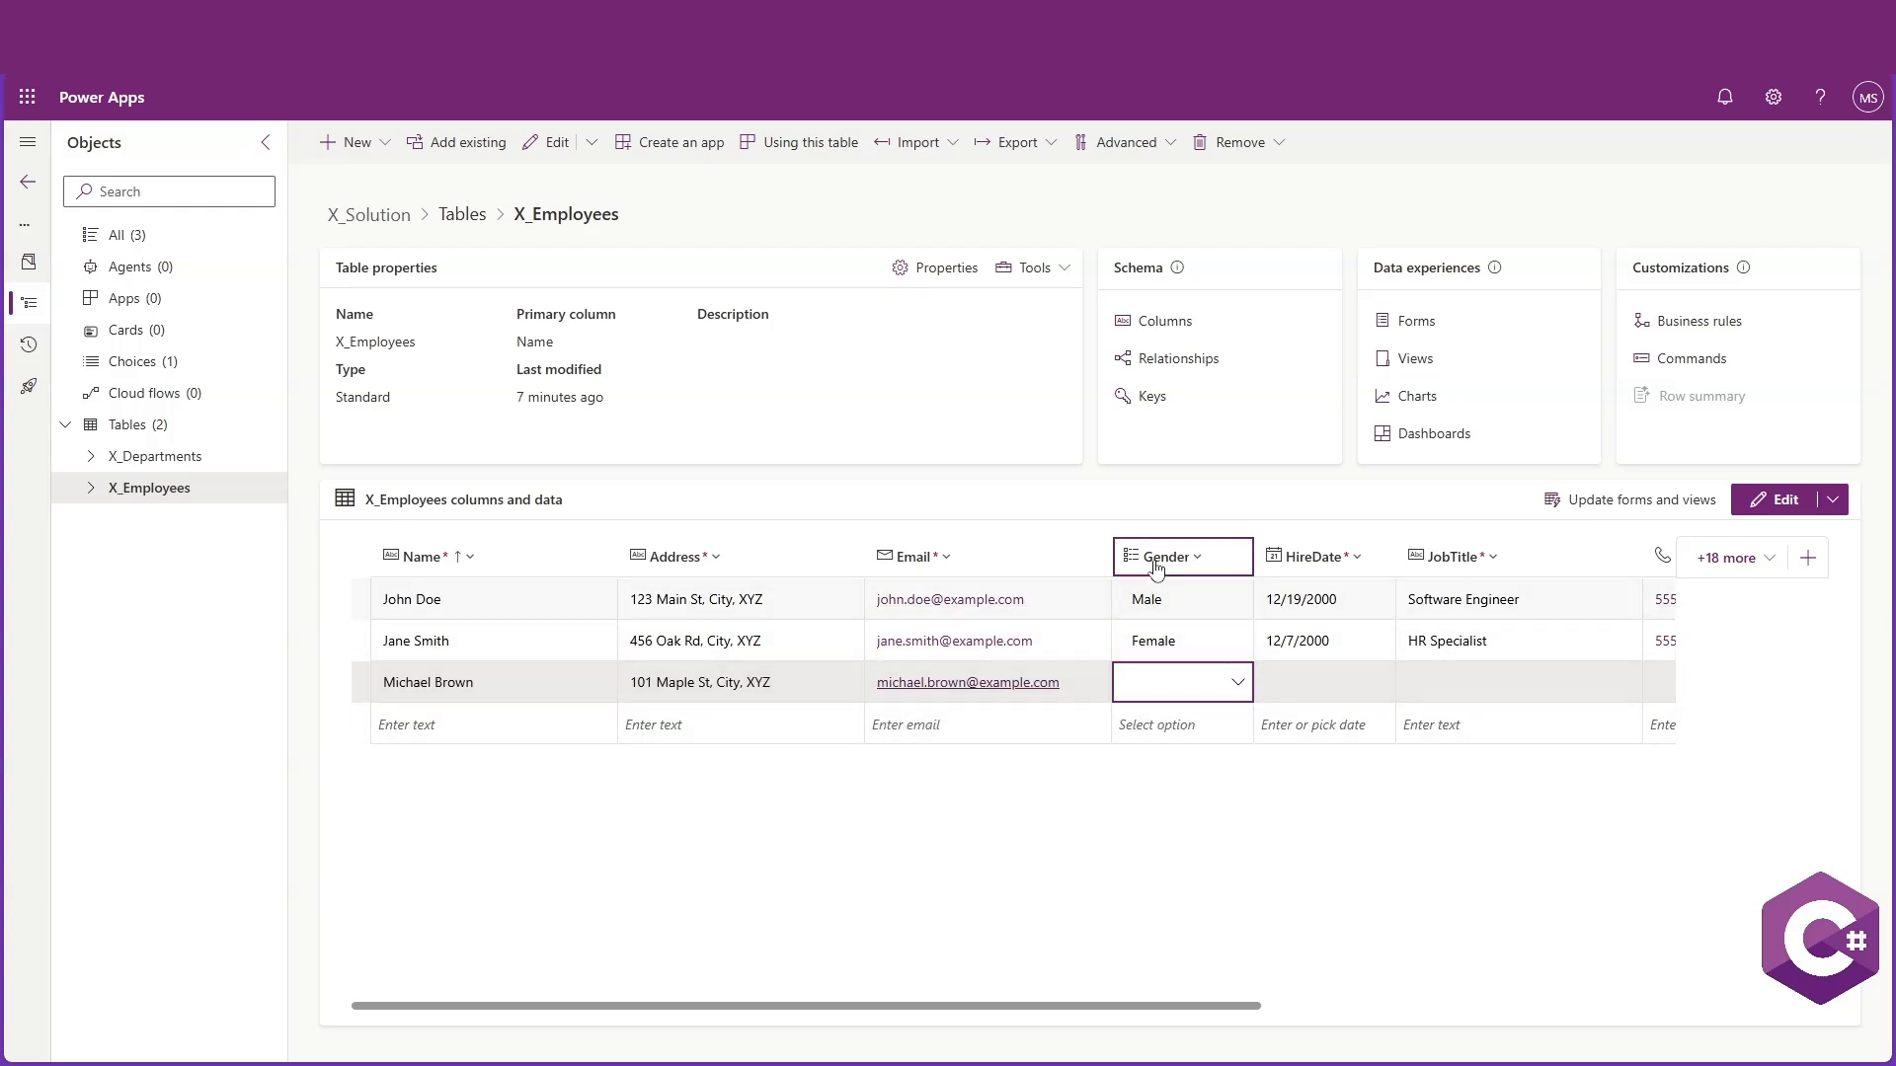
click(1241, 857)
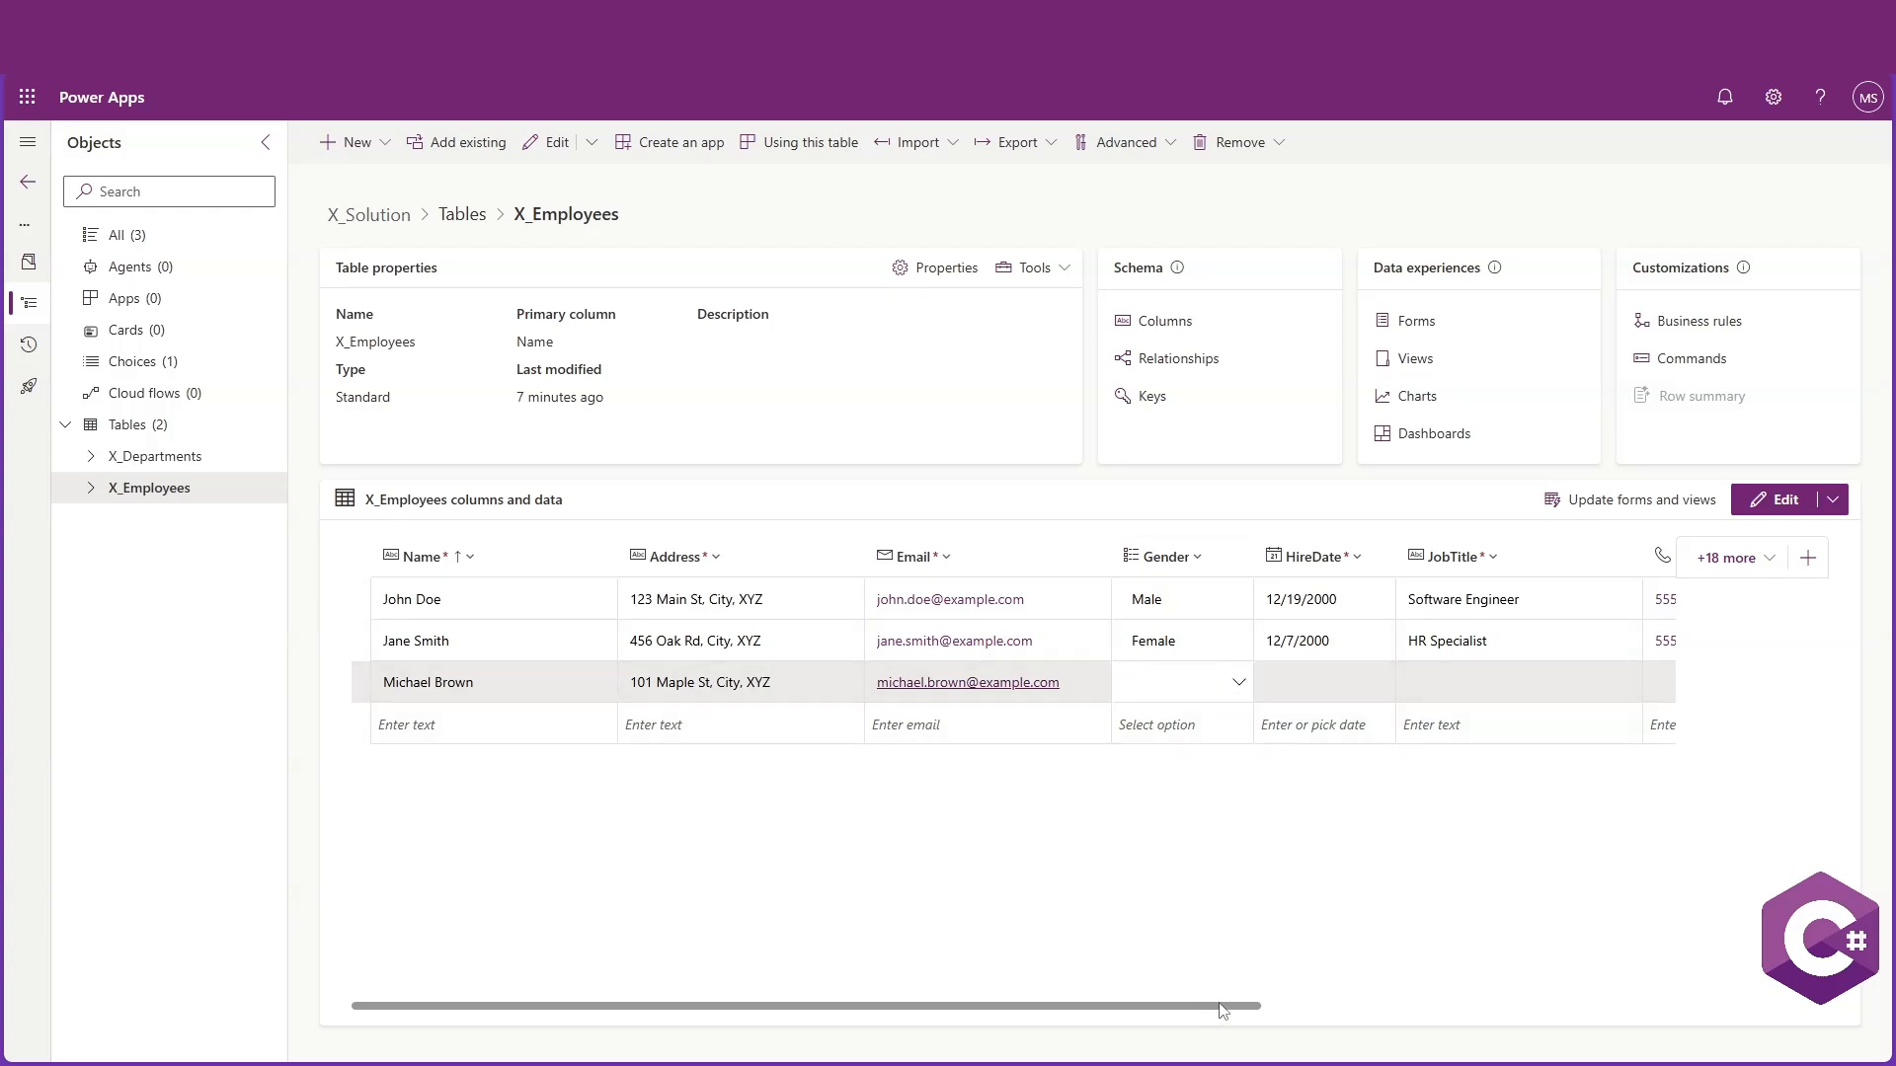
drag(1222, 1009, 1591, 1010)
click(773, 681)
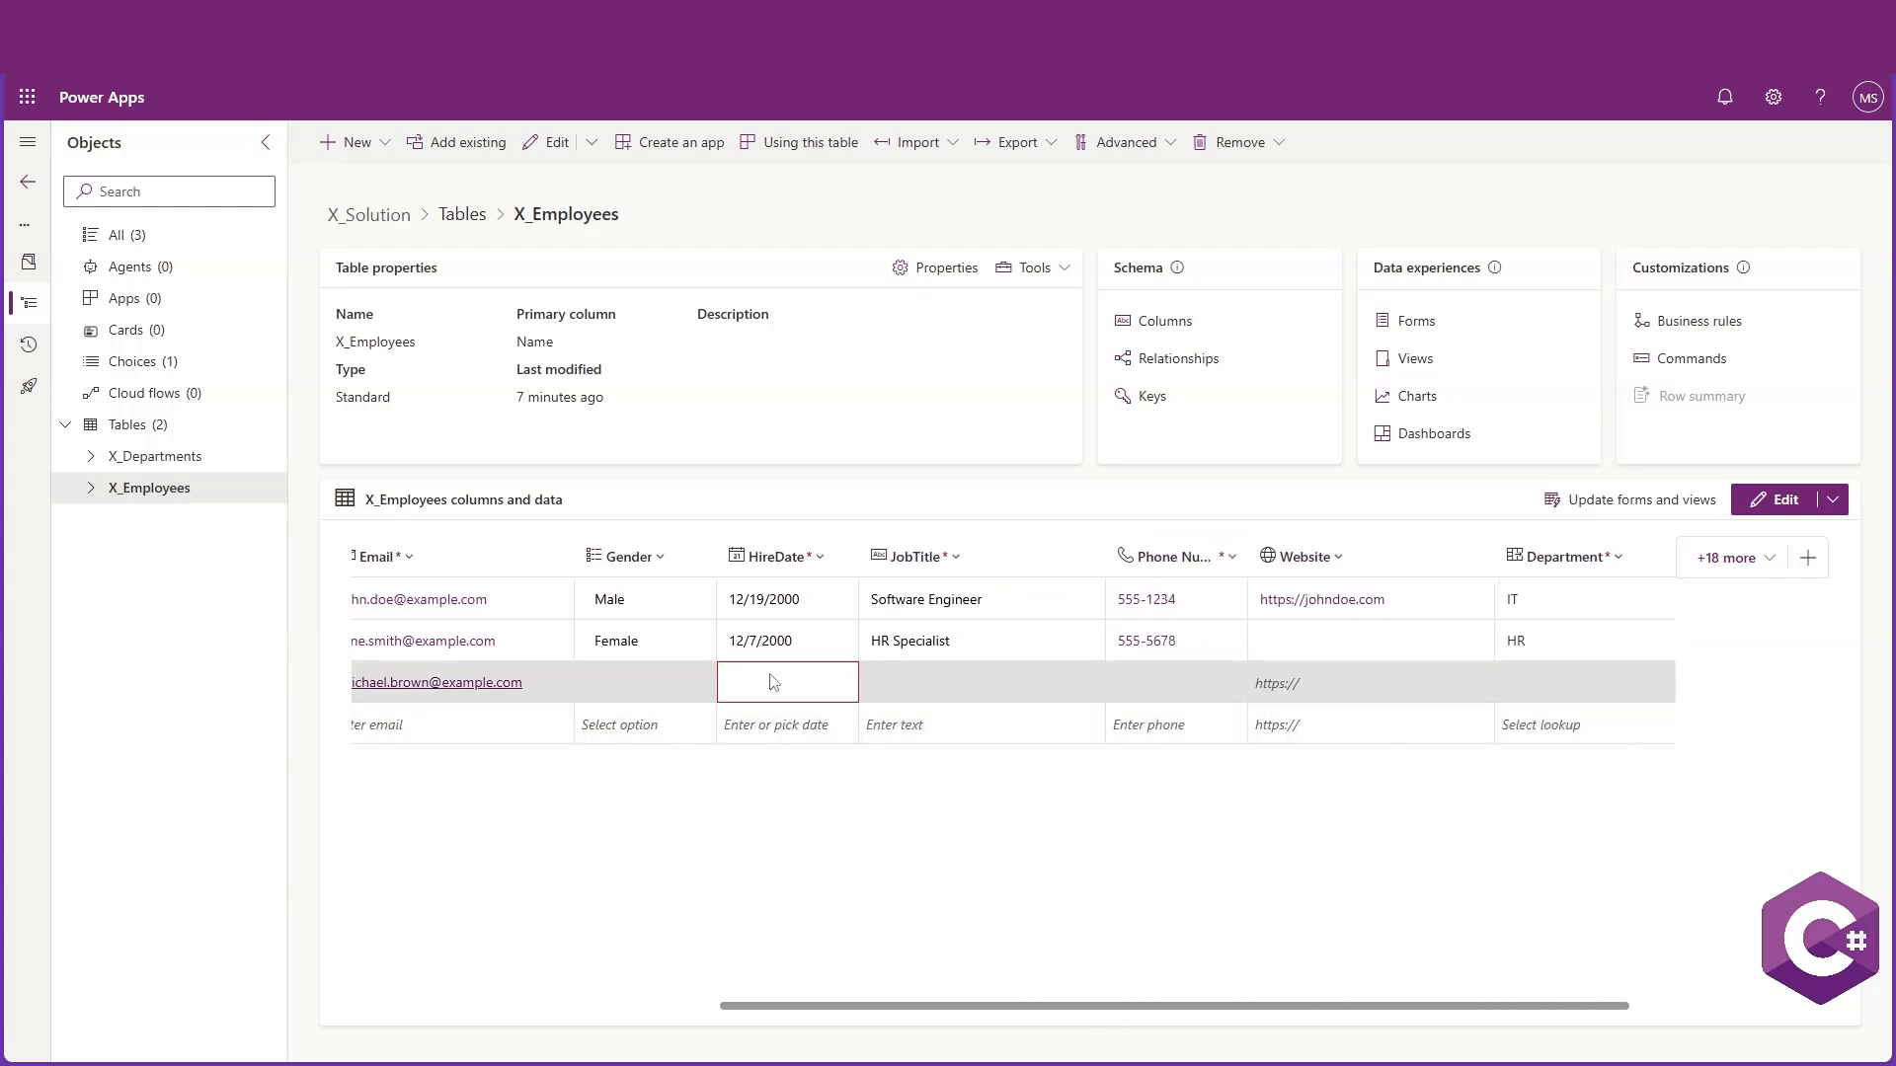
text(1)
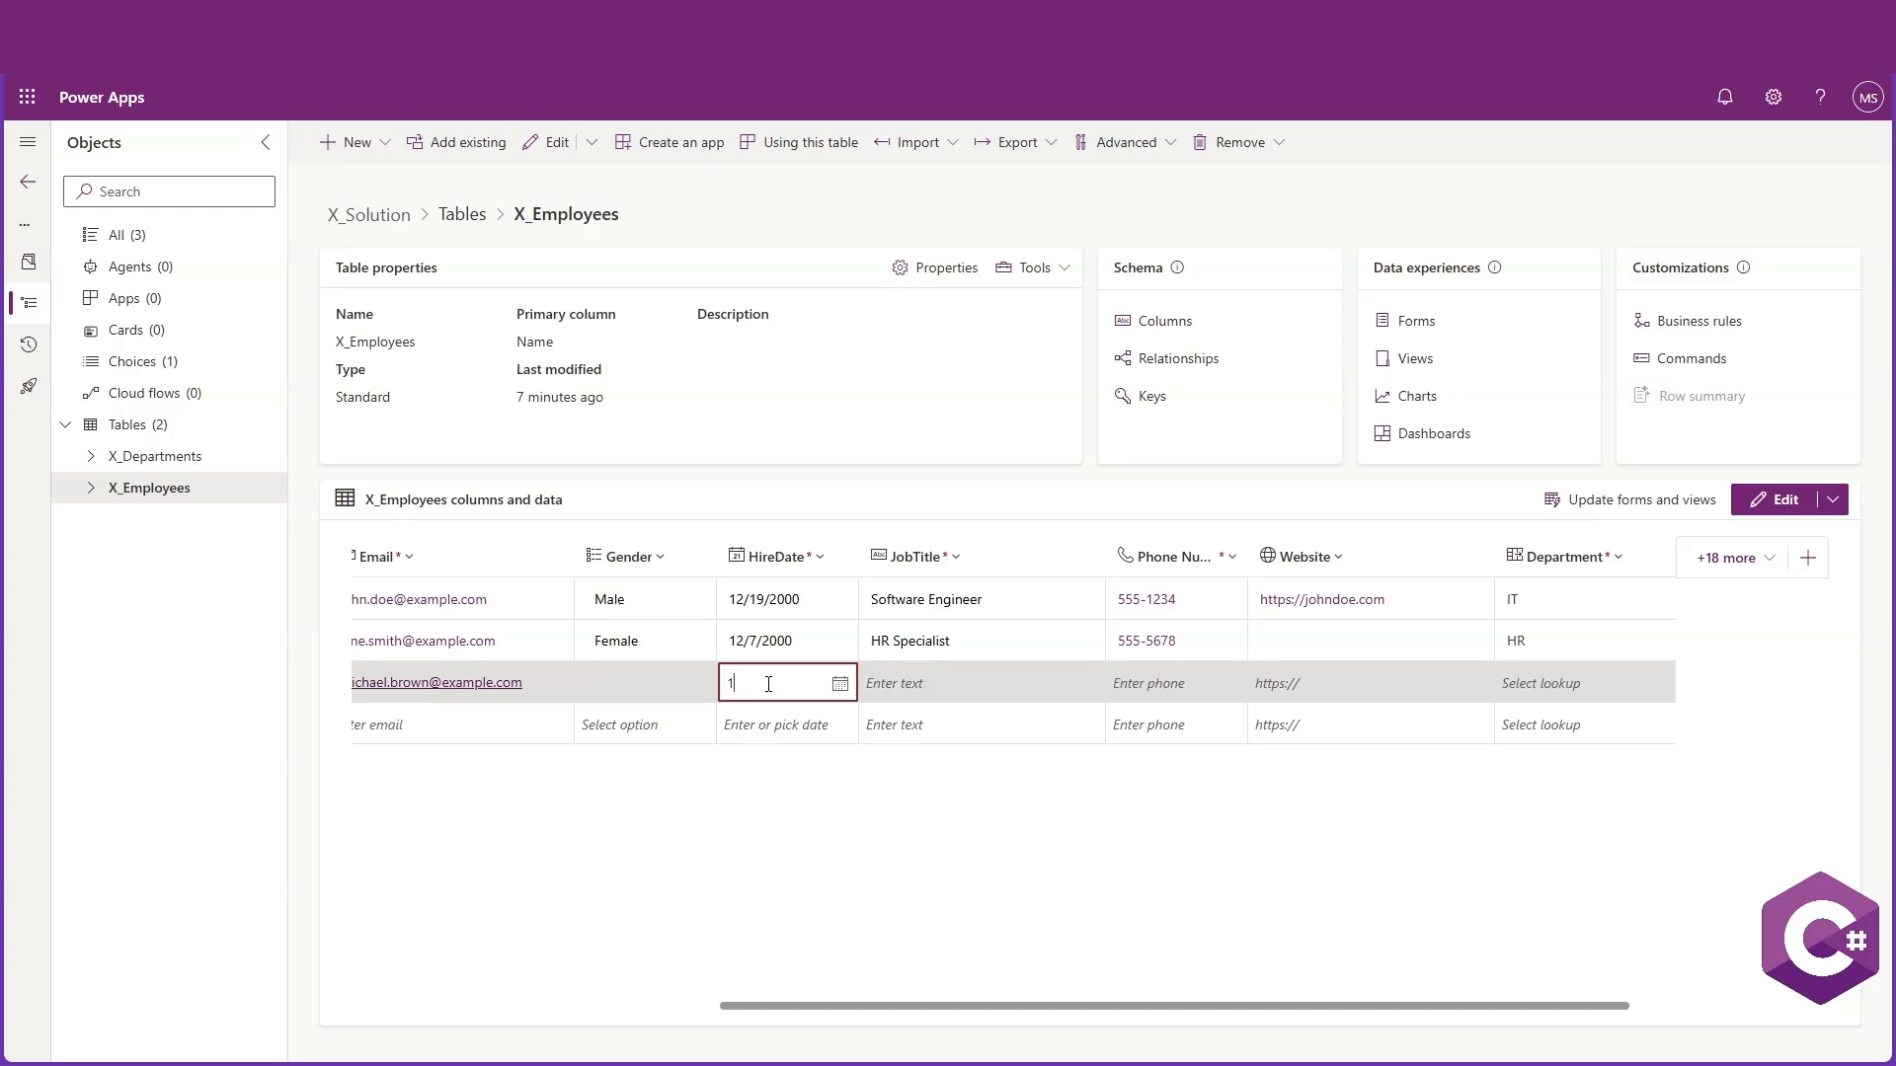
click(840, 683)
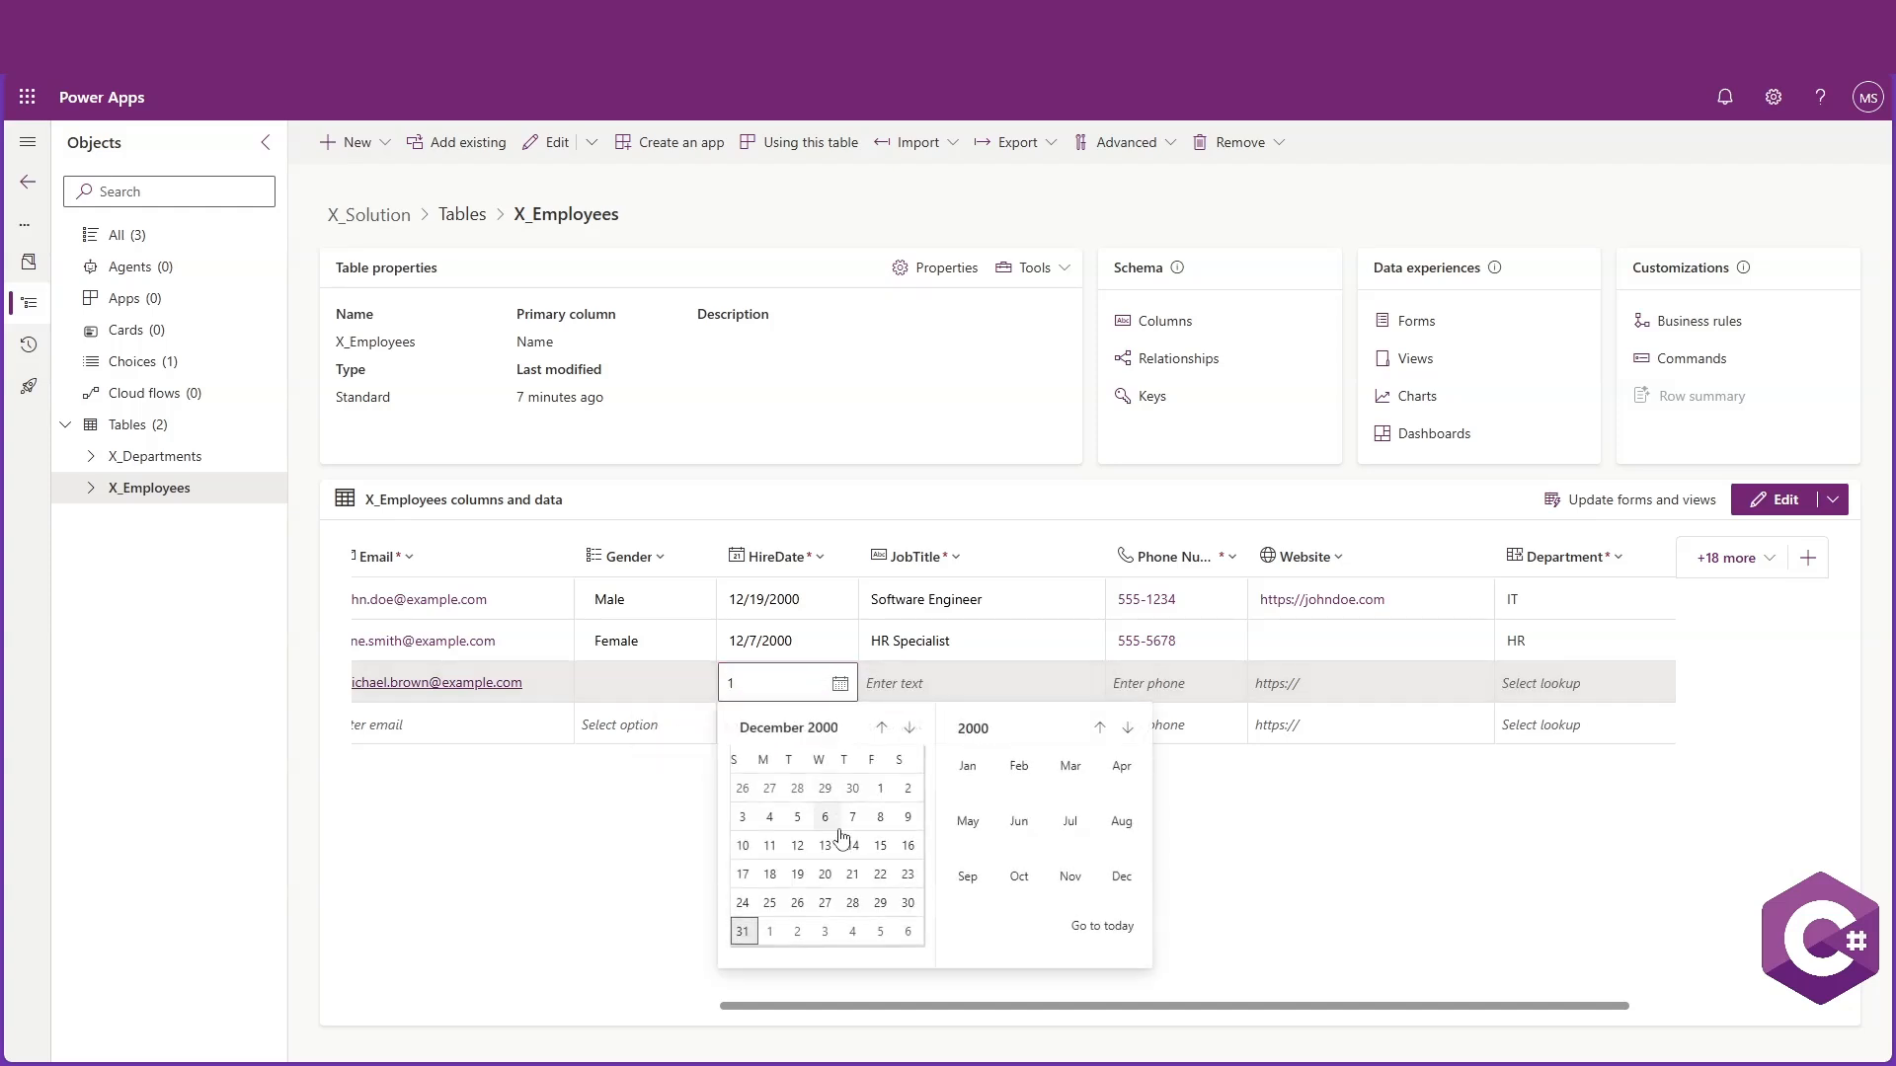
click(834, 842)
Set the third employee's JobTitle to Marketing Manager
click(953, 694)
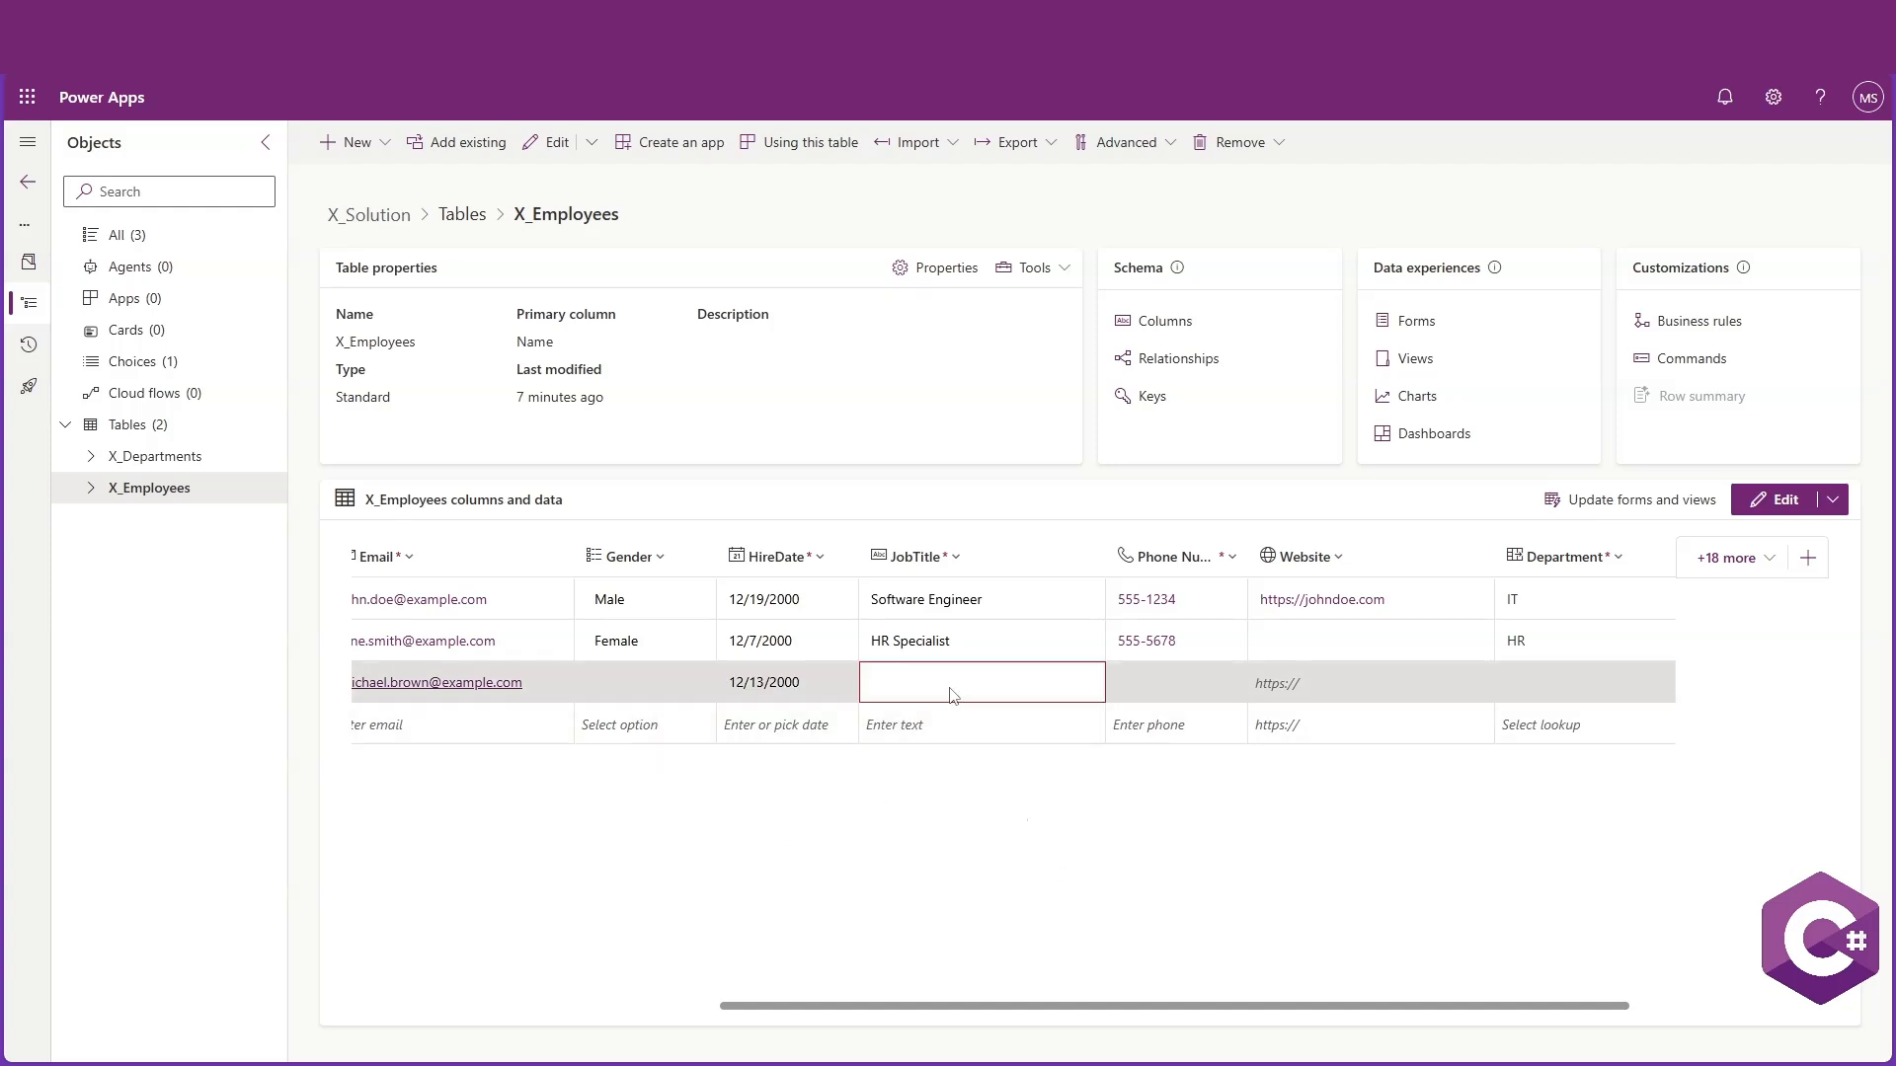
click(952, 691)
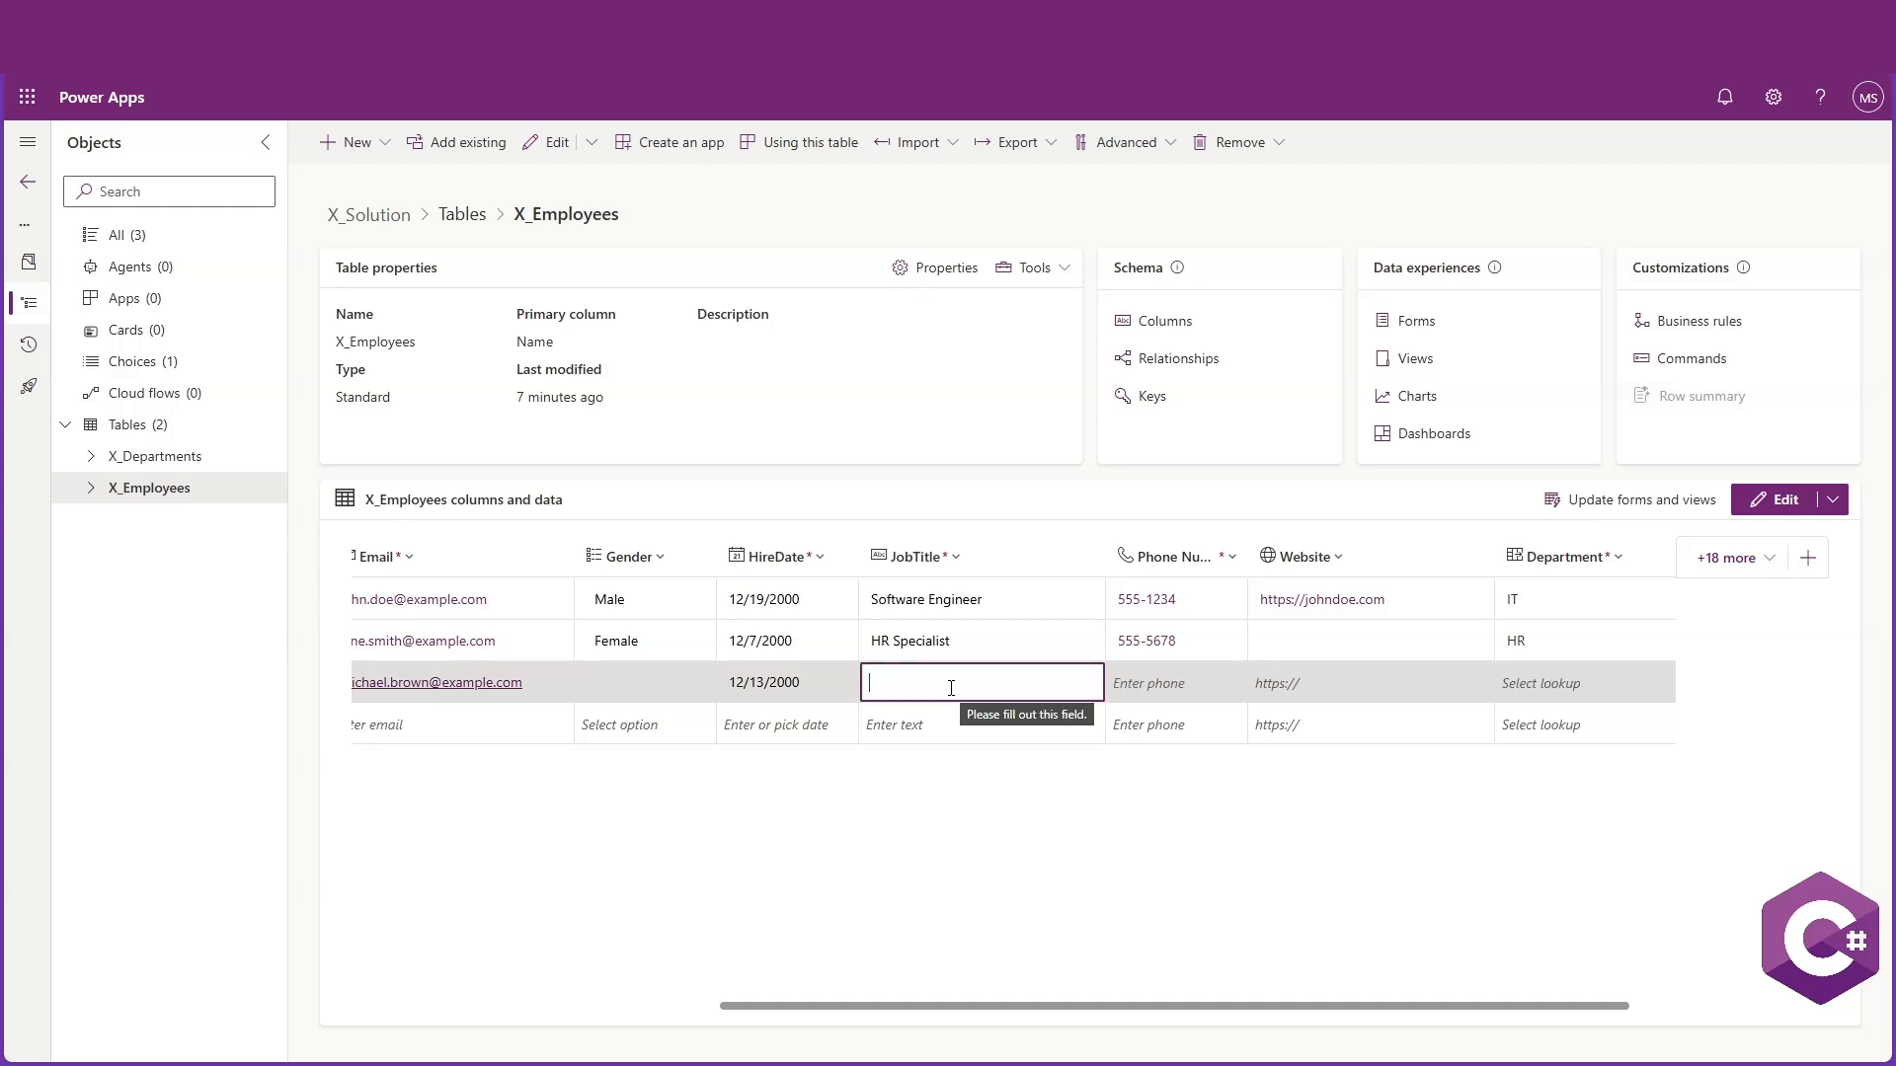
text(Mar)
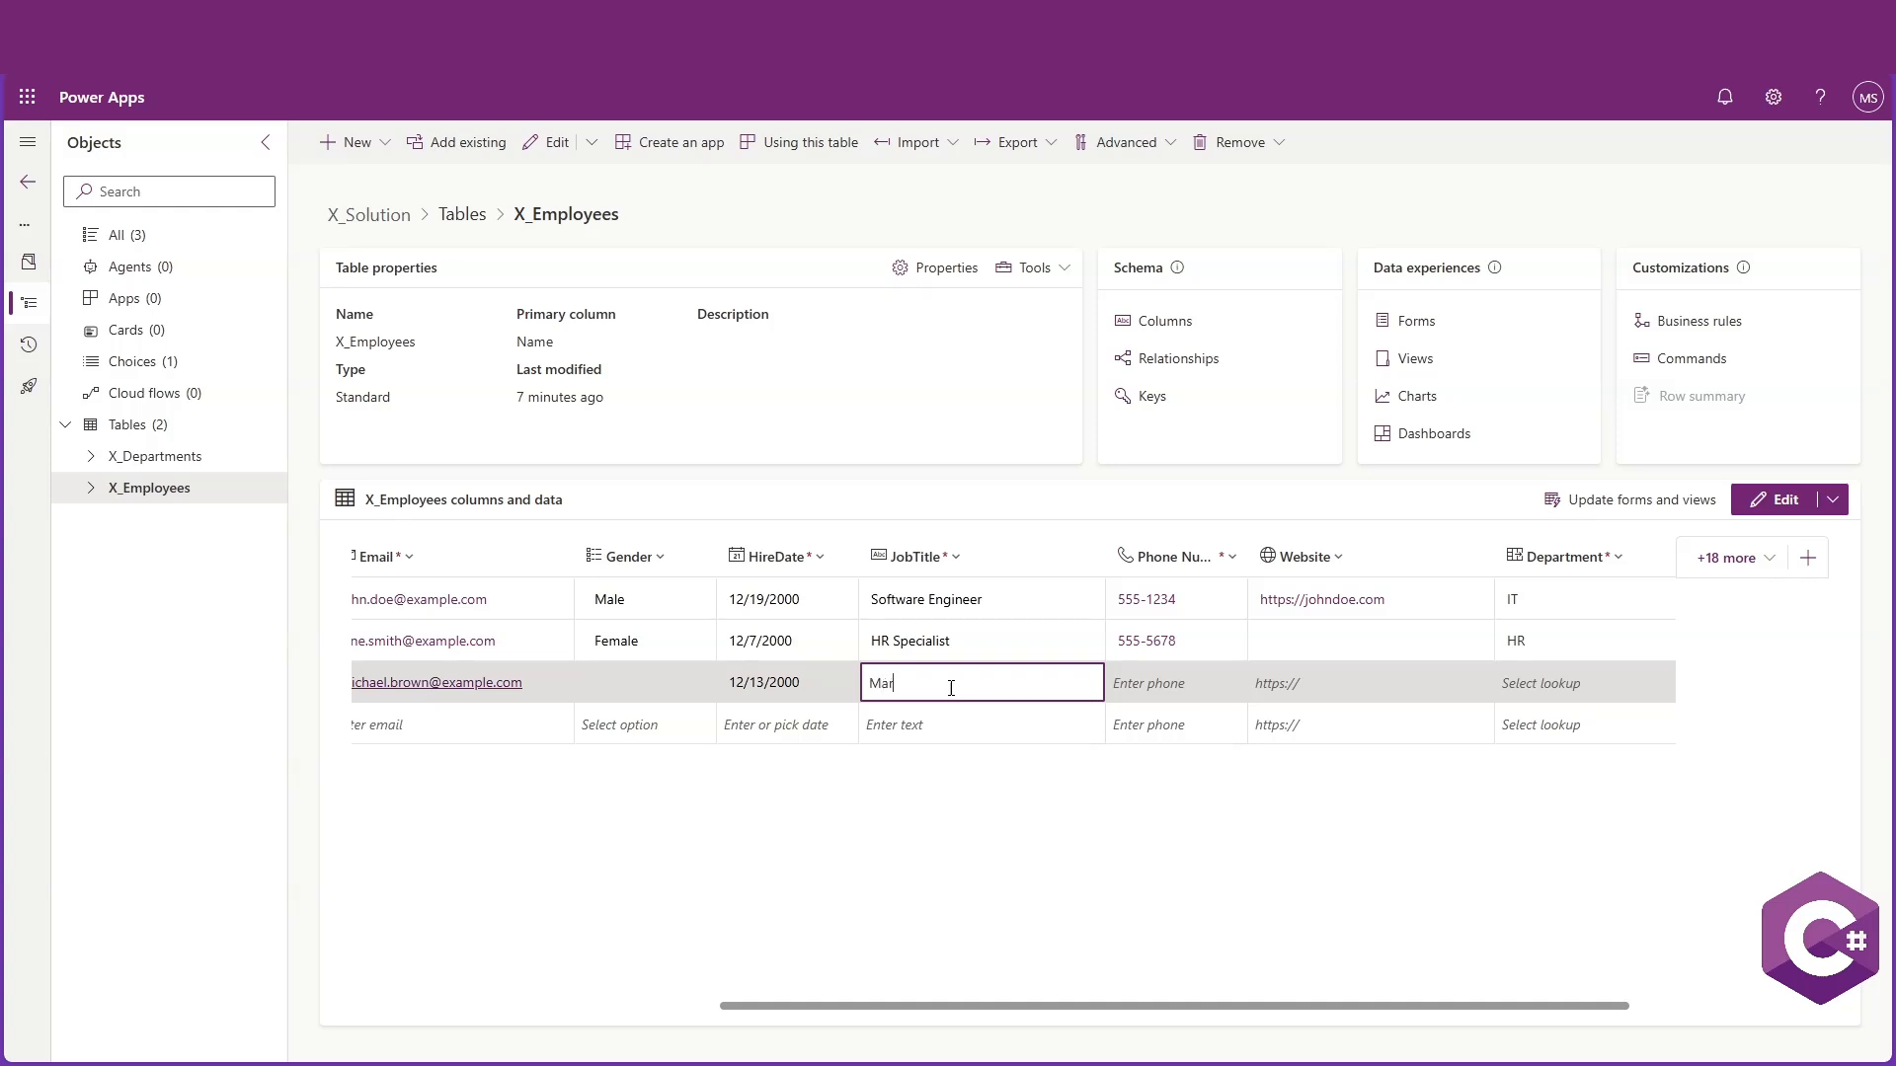
text(keting Manager)
Set the third employee's phone number to 555-9514
click(1150, 691)
text(555)
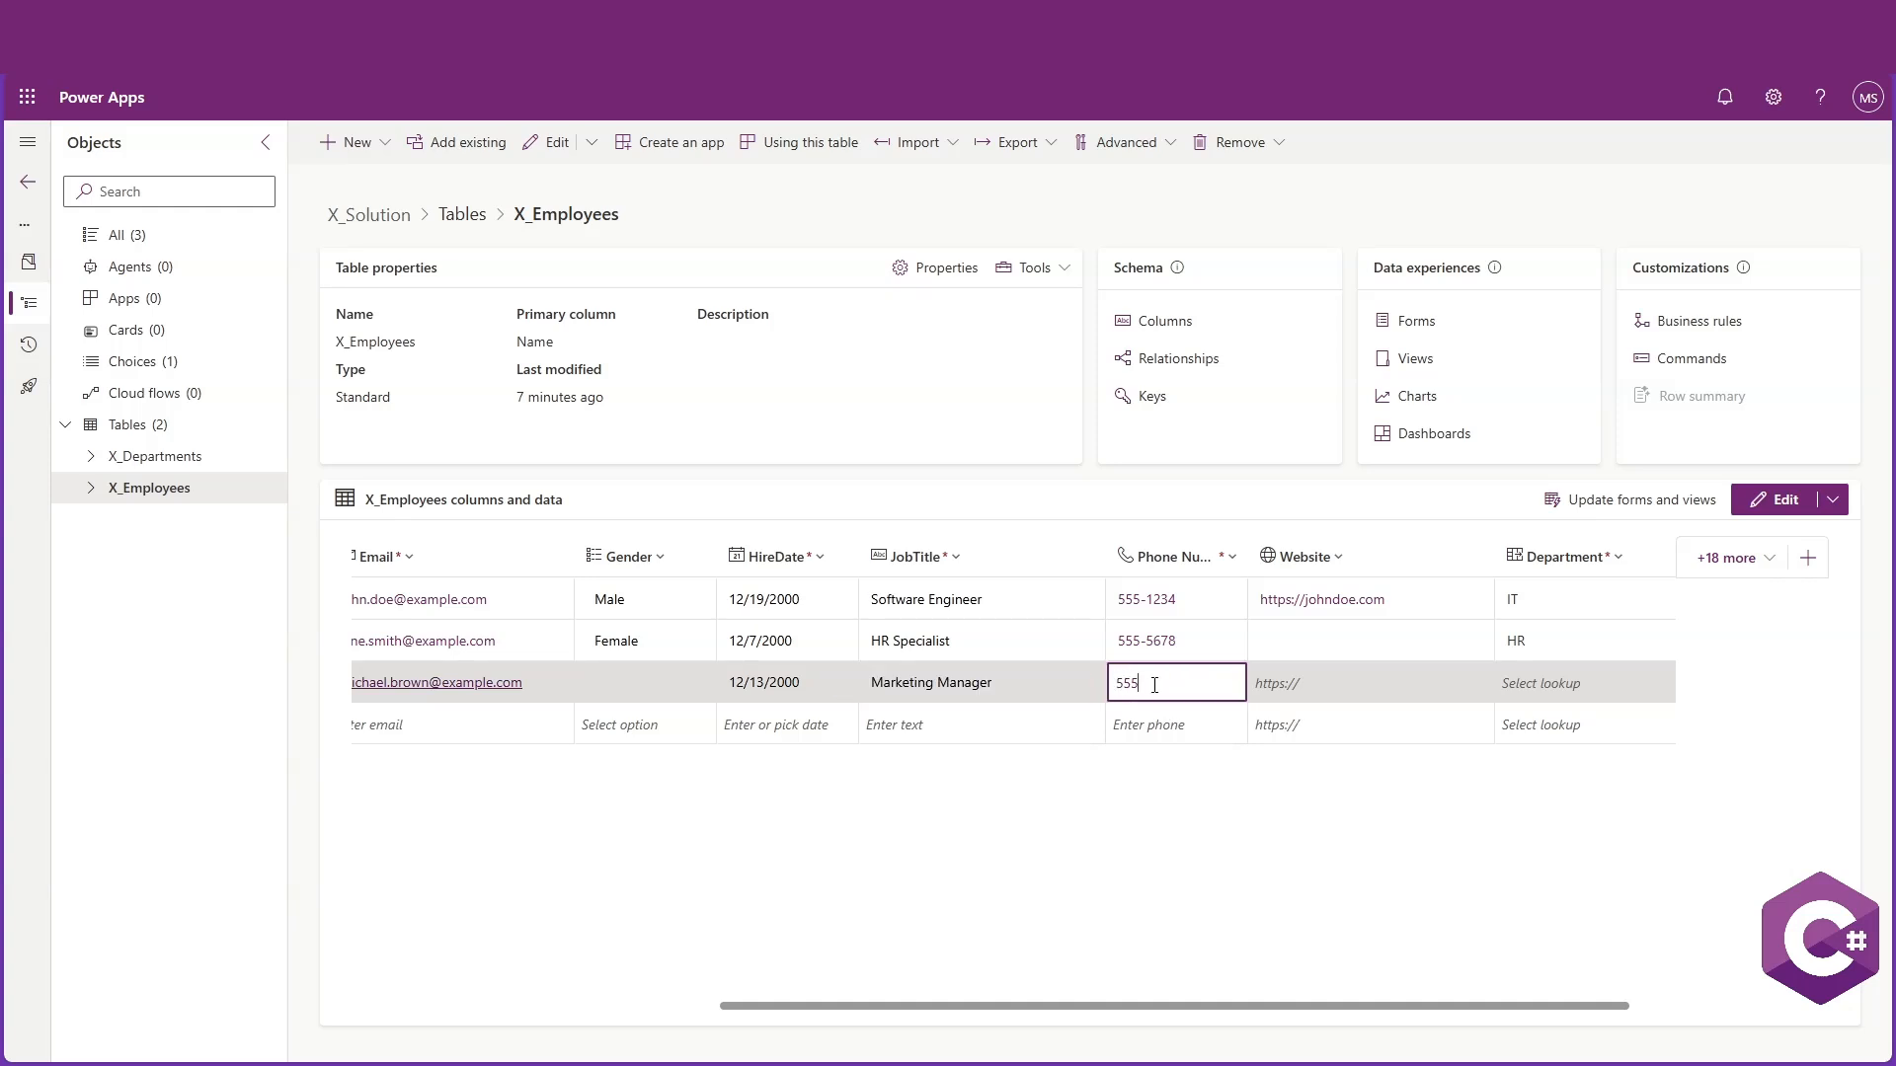
text(-9014)
click(1342, 687)
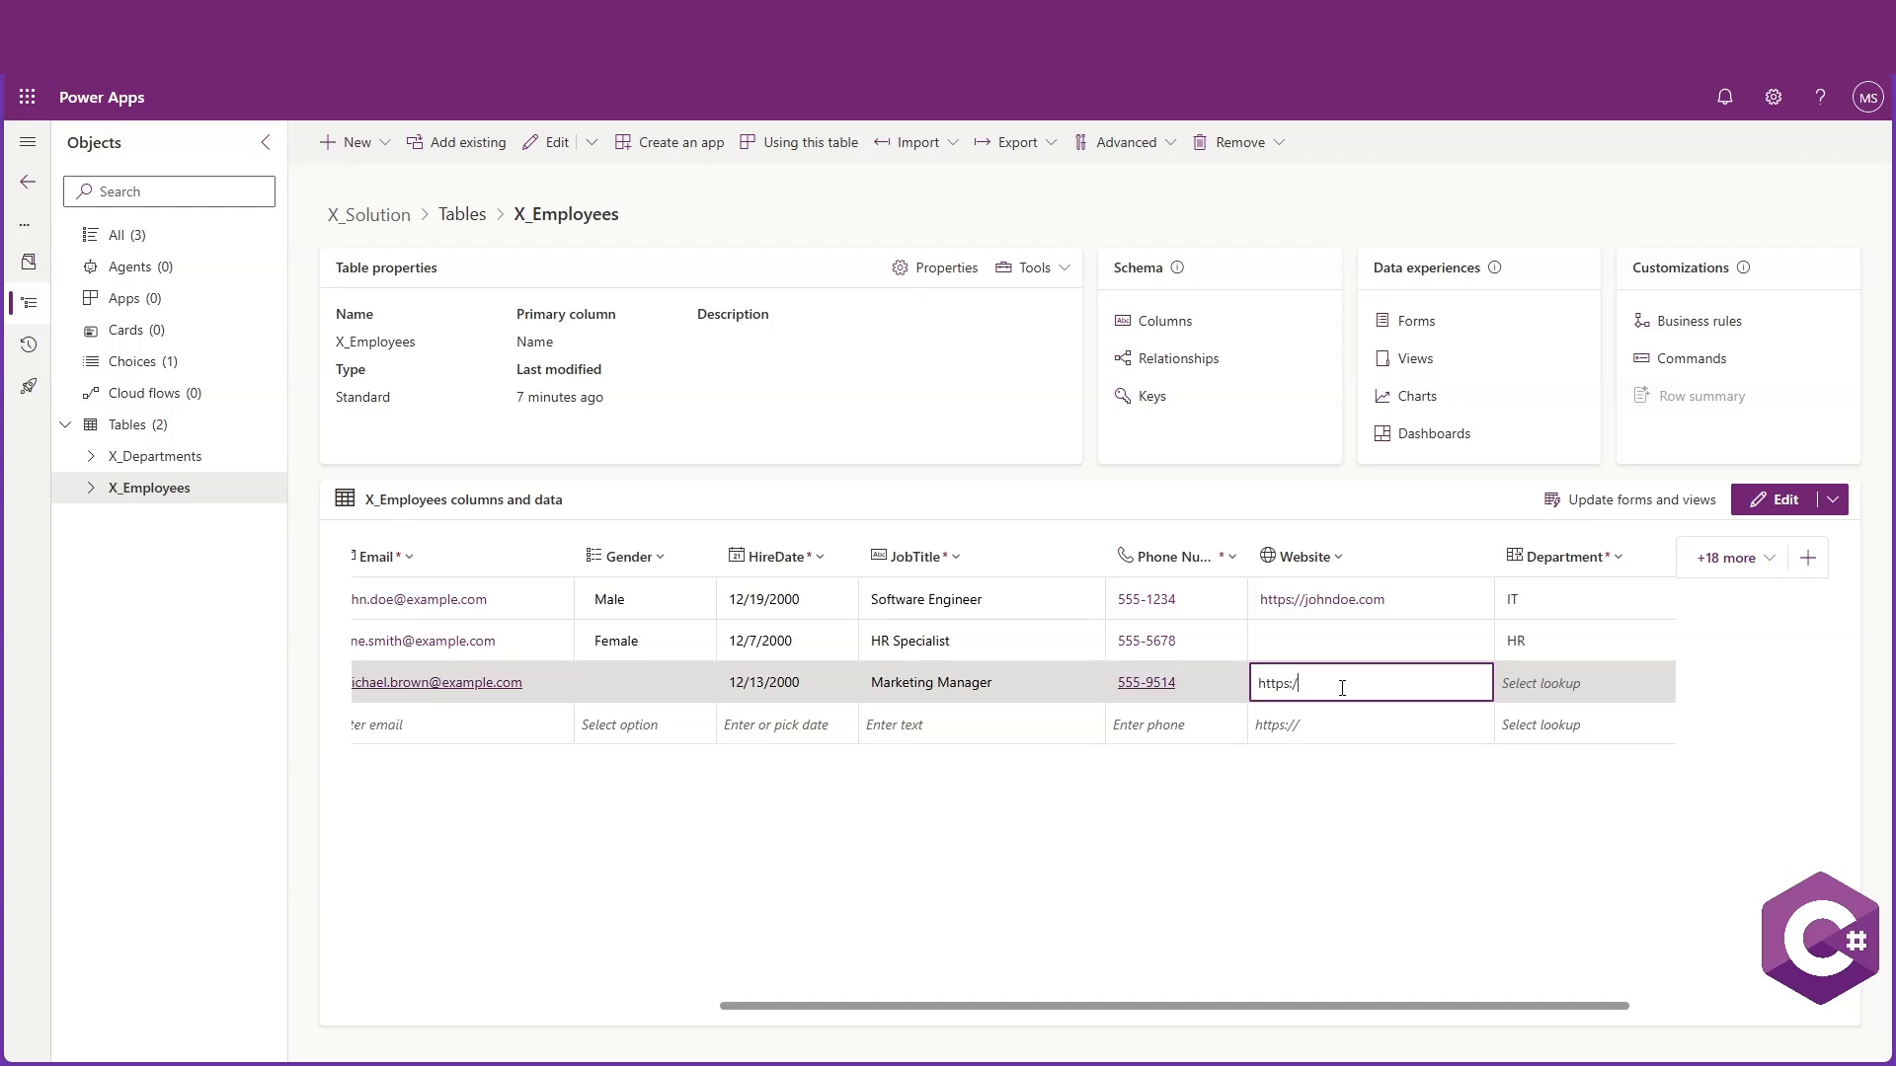
text(https://michael.com)
click(1550, 683)
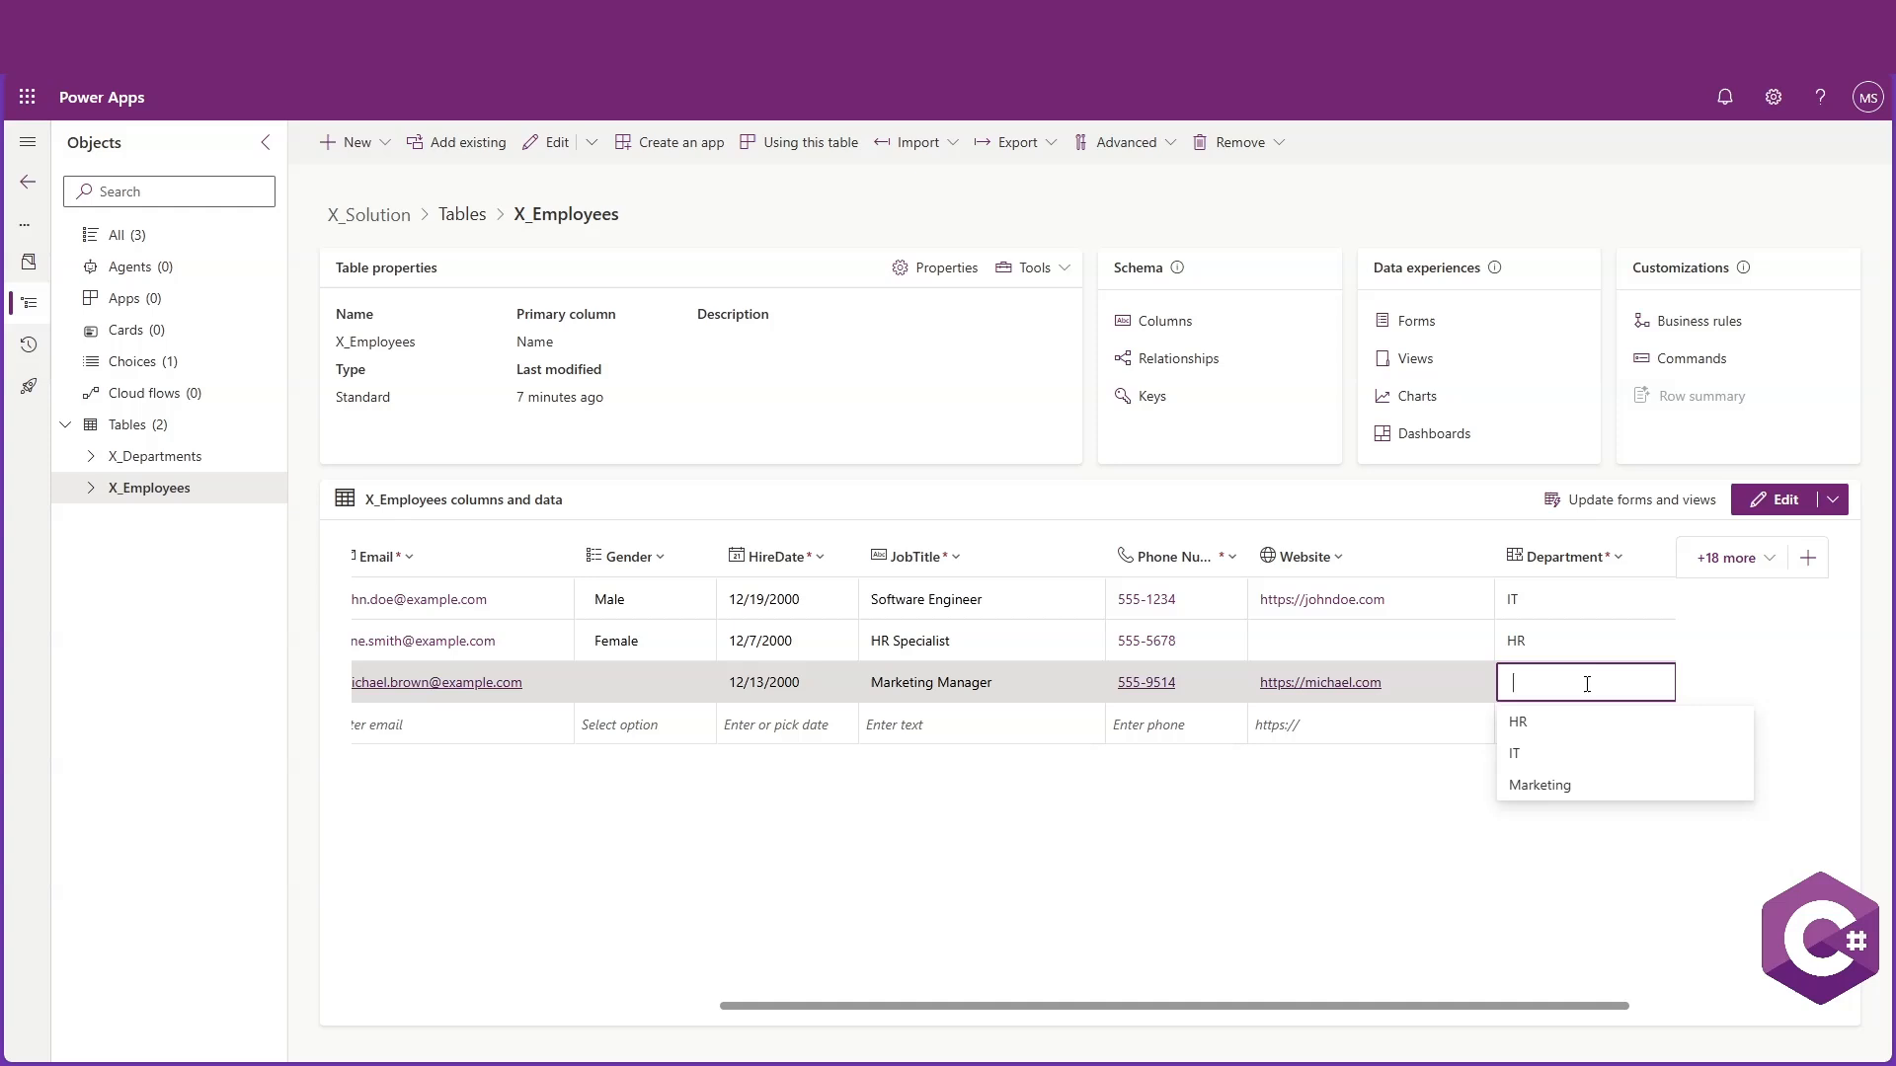
click(1559, 787)
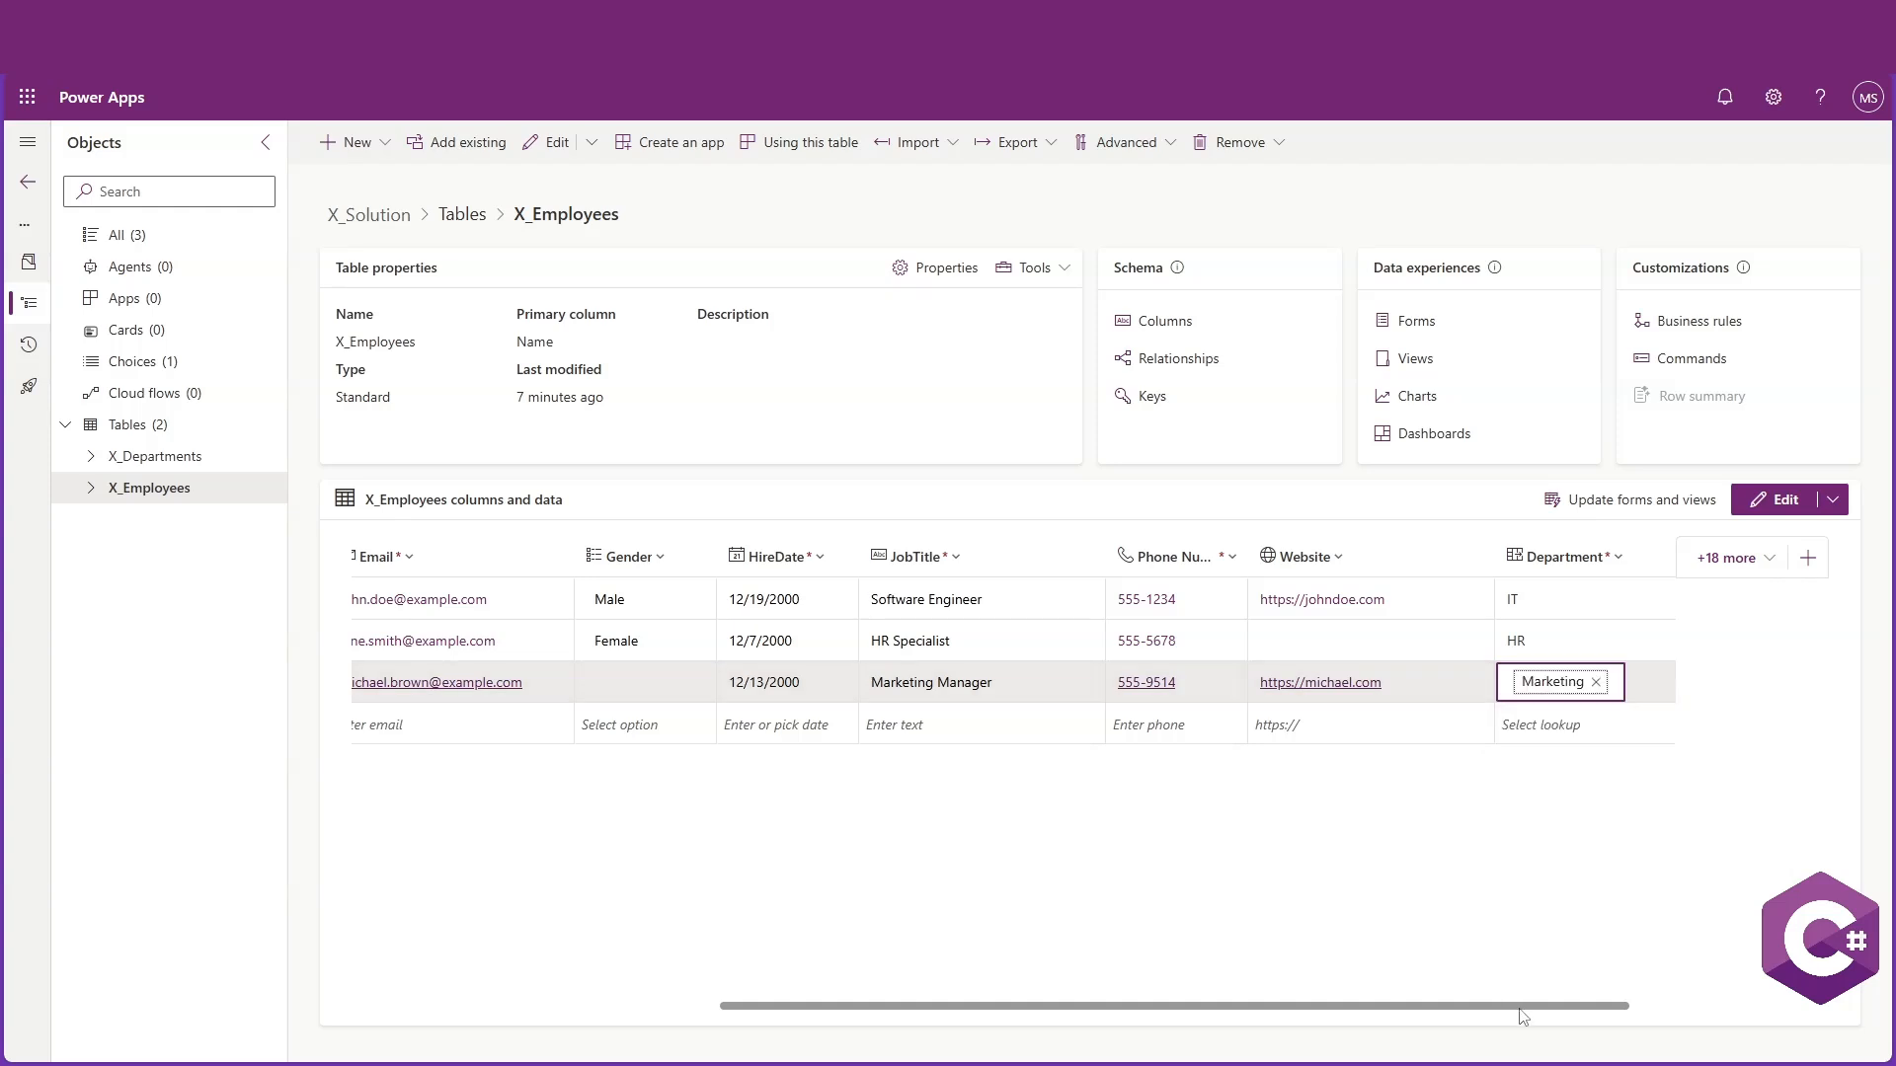
Open the X_Departments table, export its data and download the exported file
drag(1516, 1006, 1409, 1008)
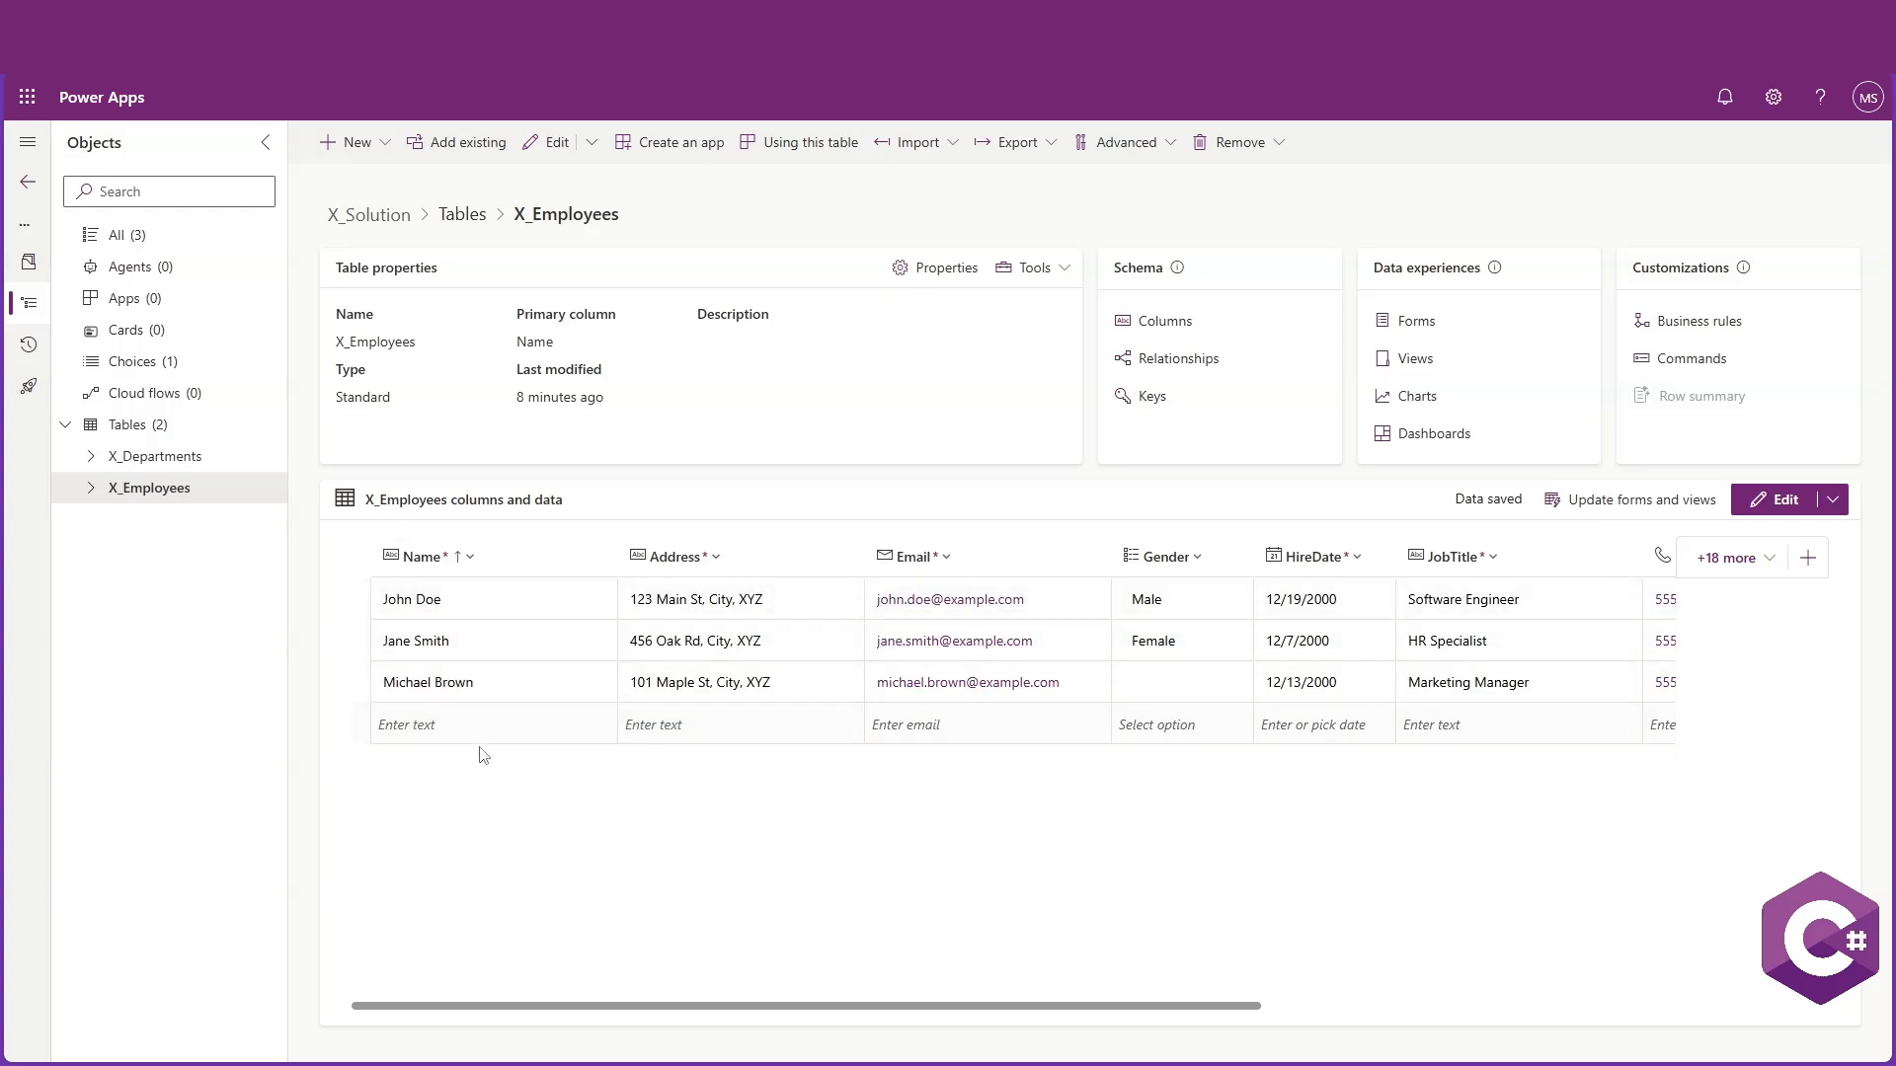
click(166, 462)
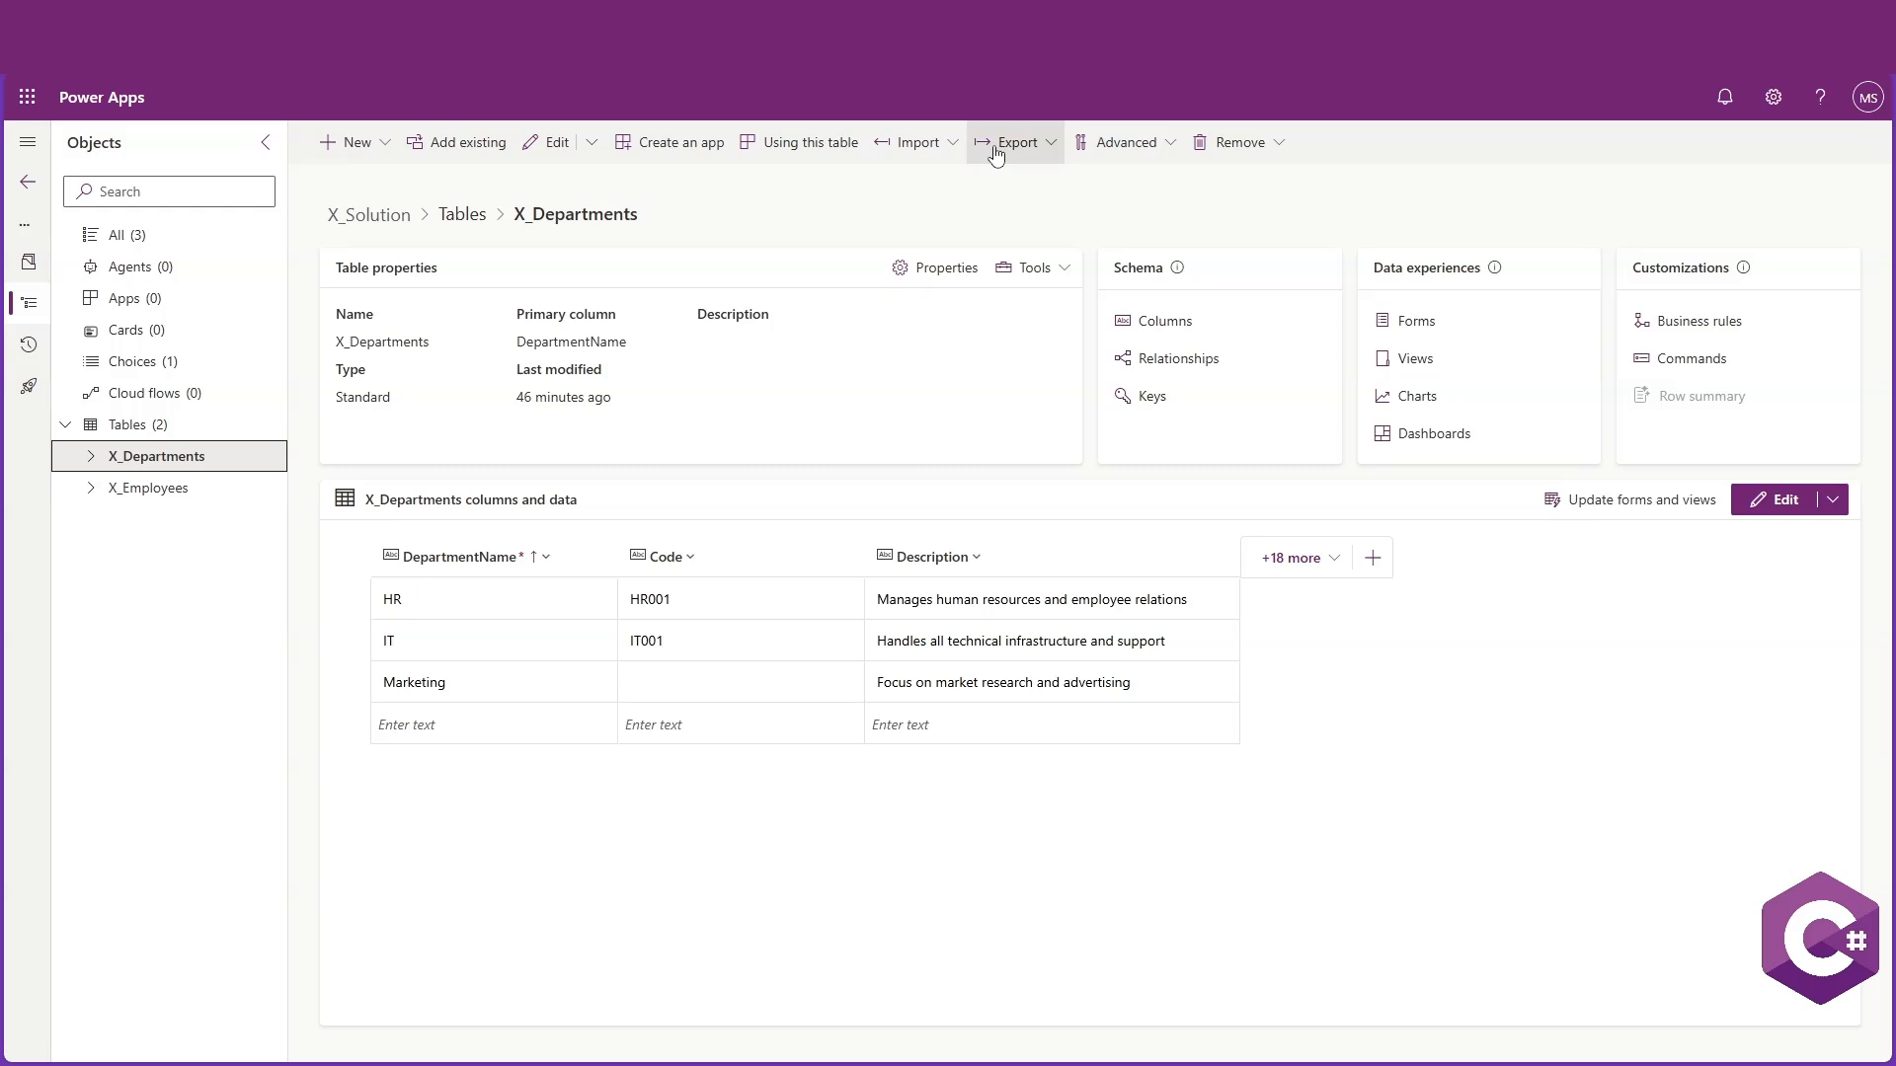
click(1029, 148)
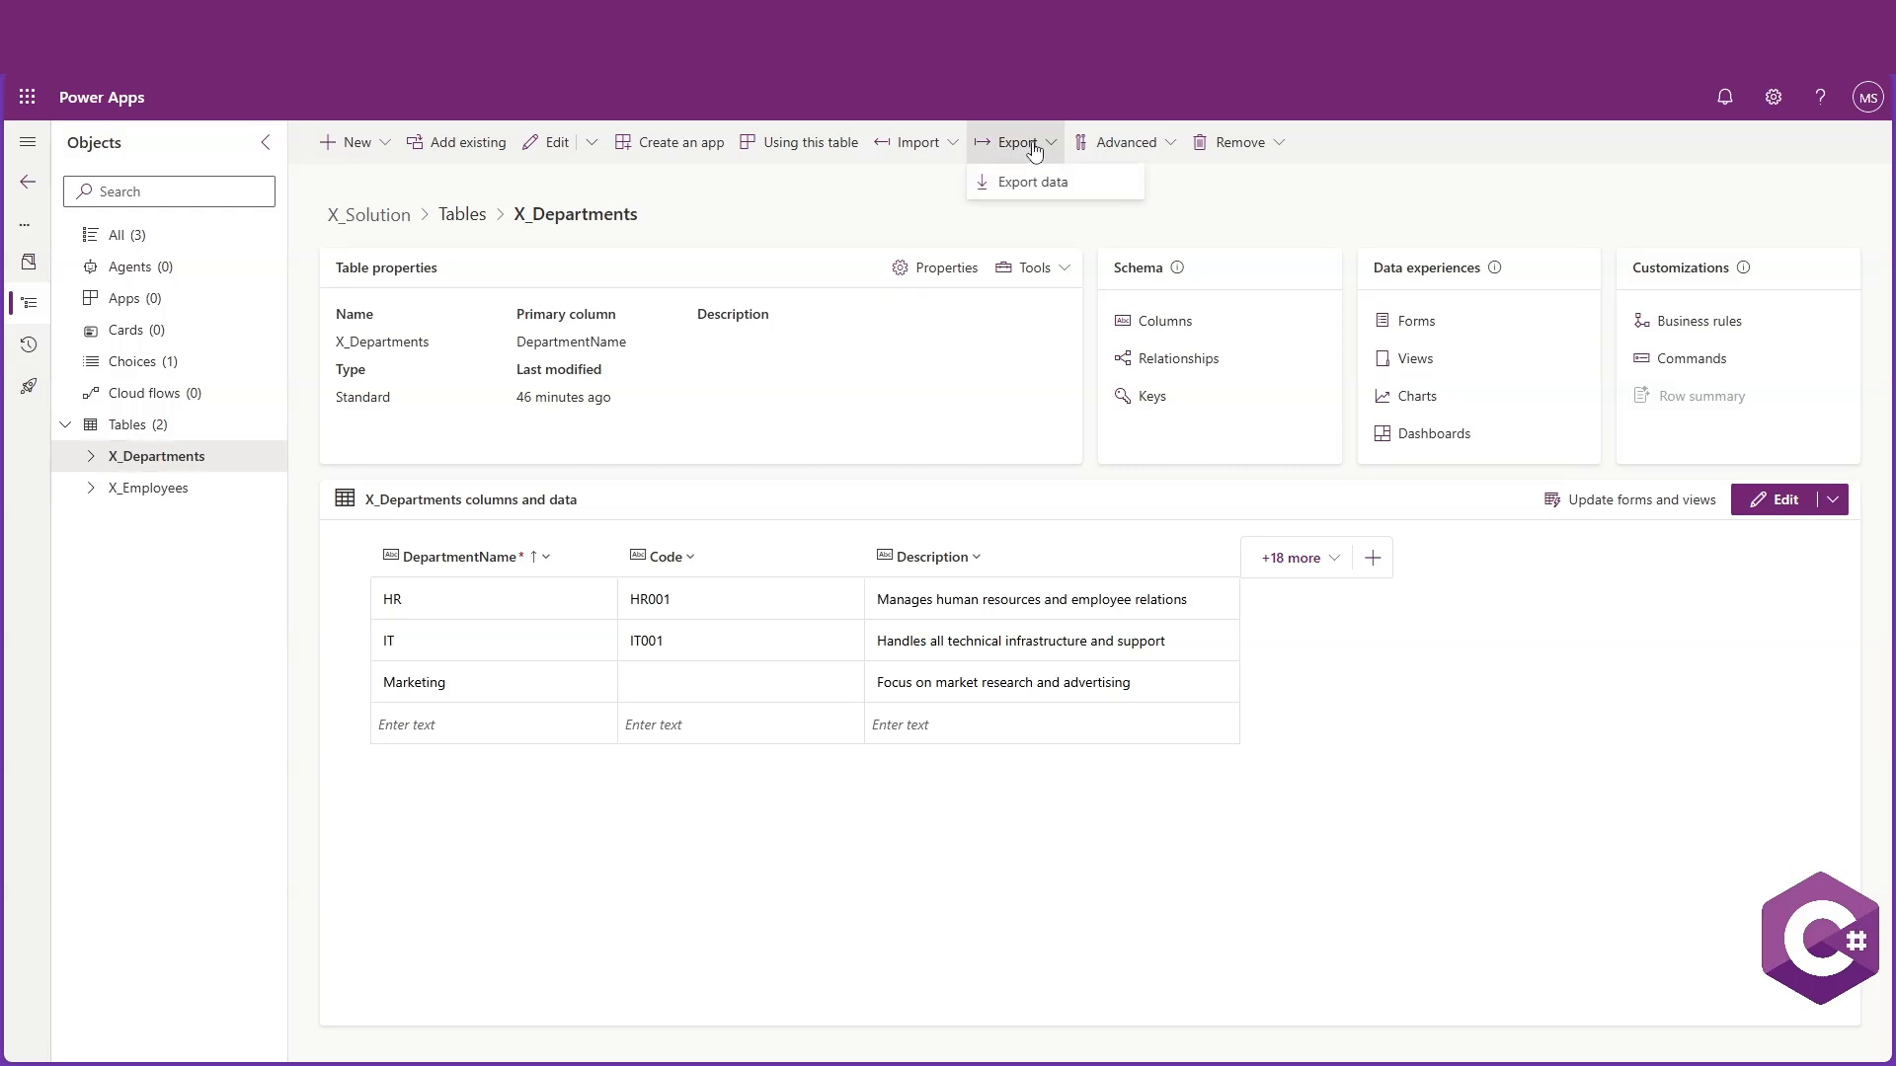
click(1032, 187)
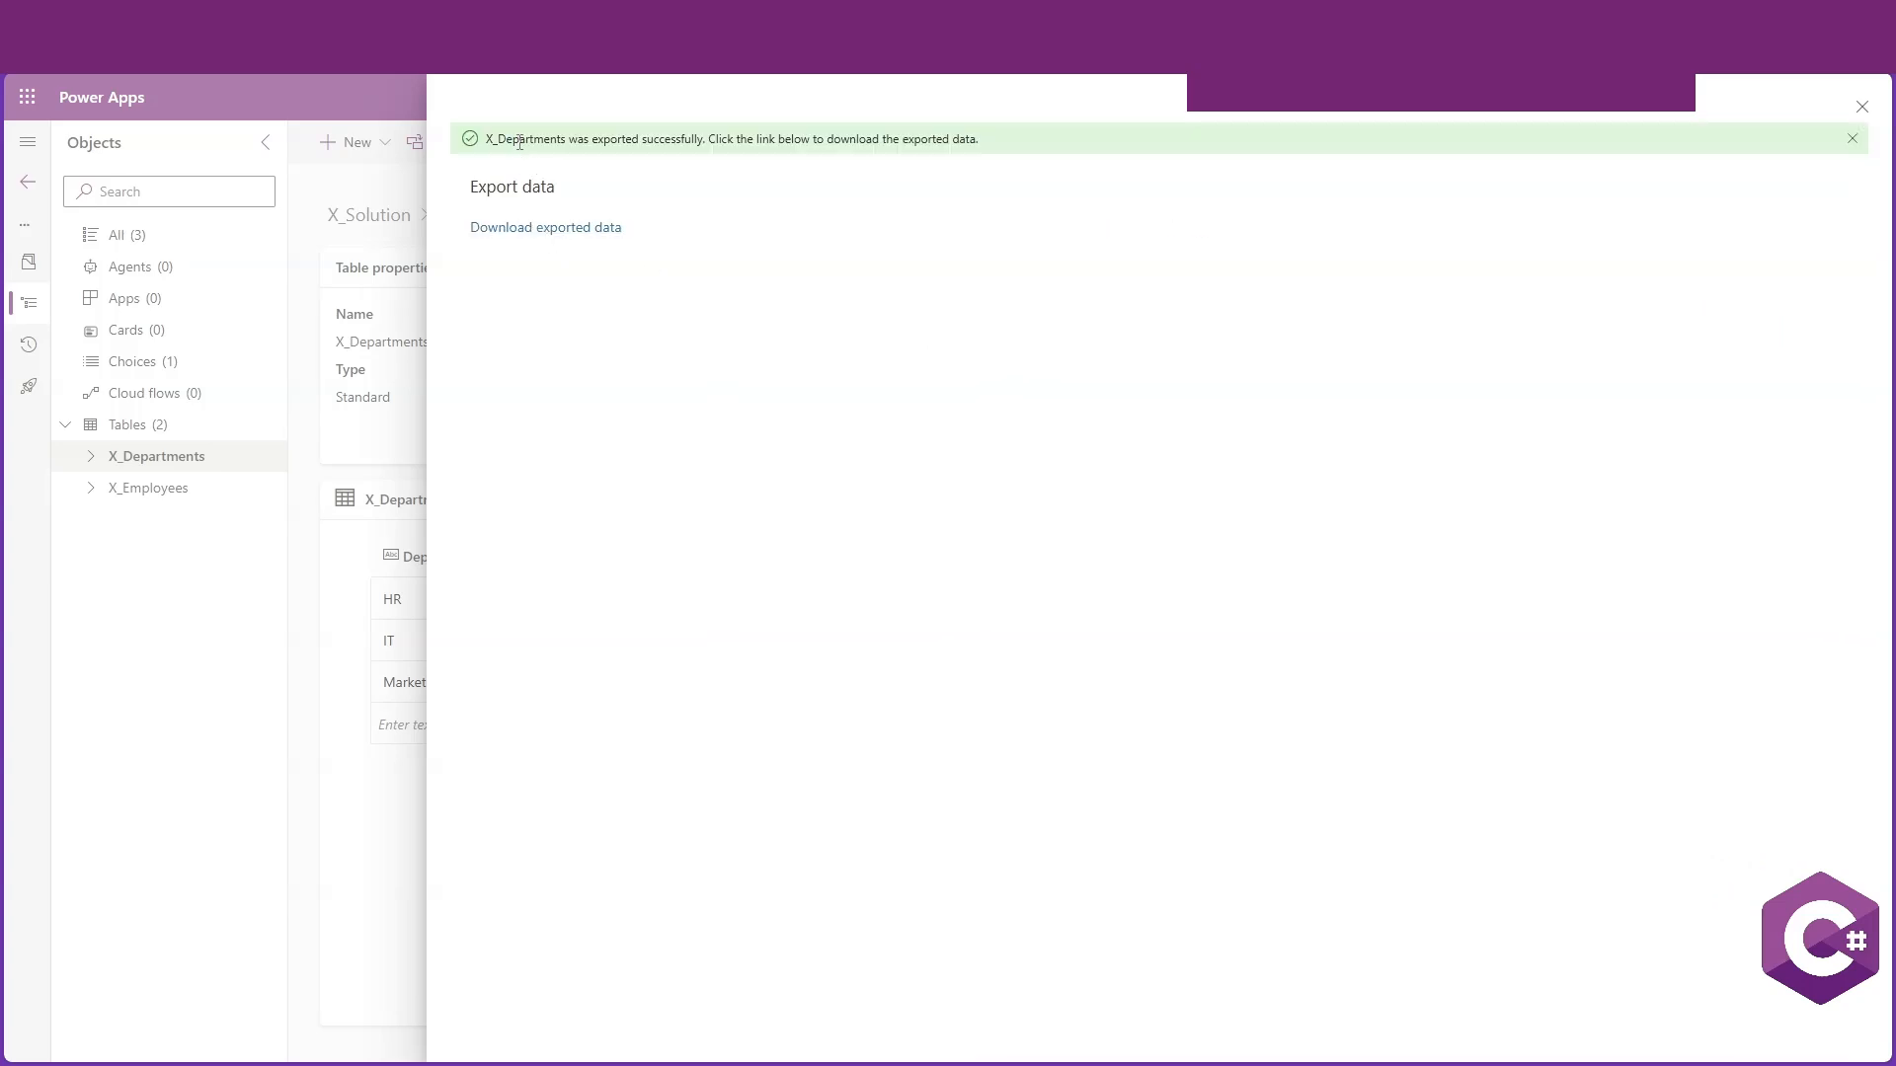
click(544, 228)
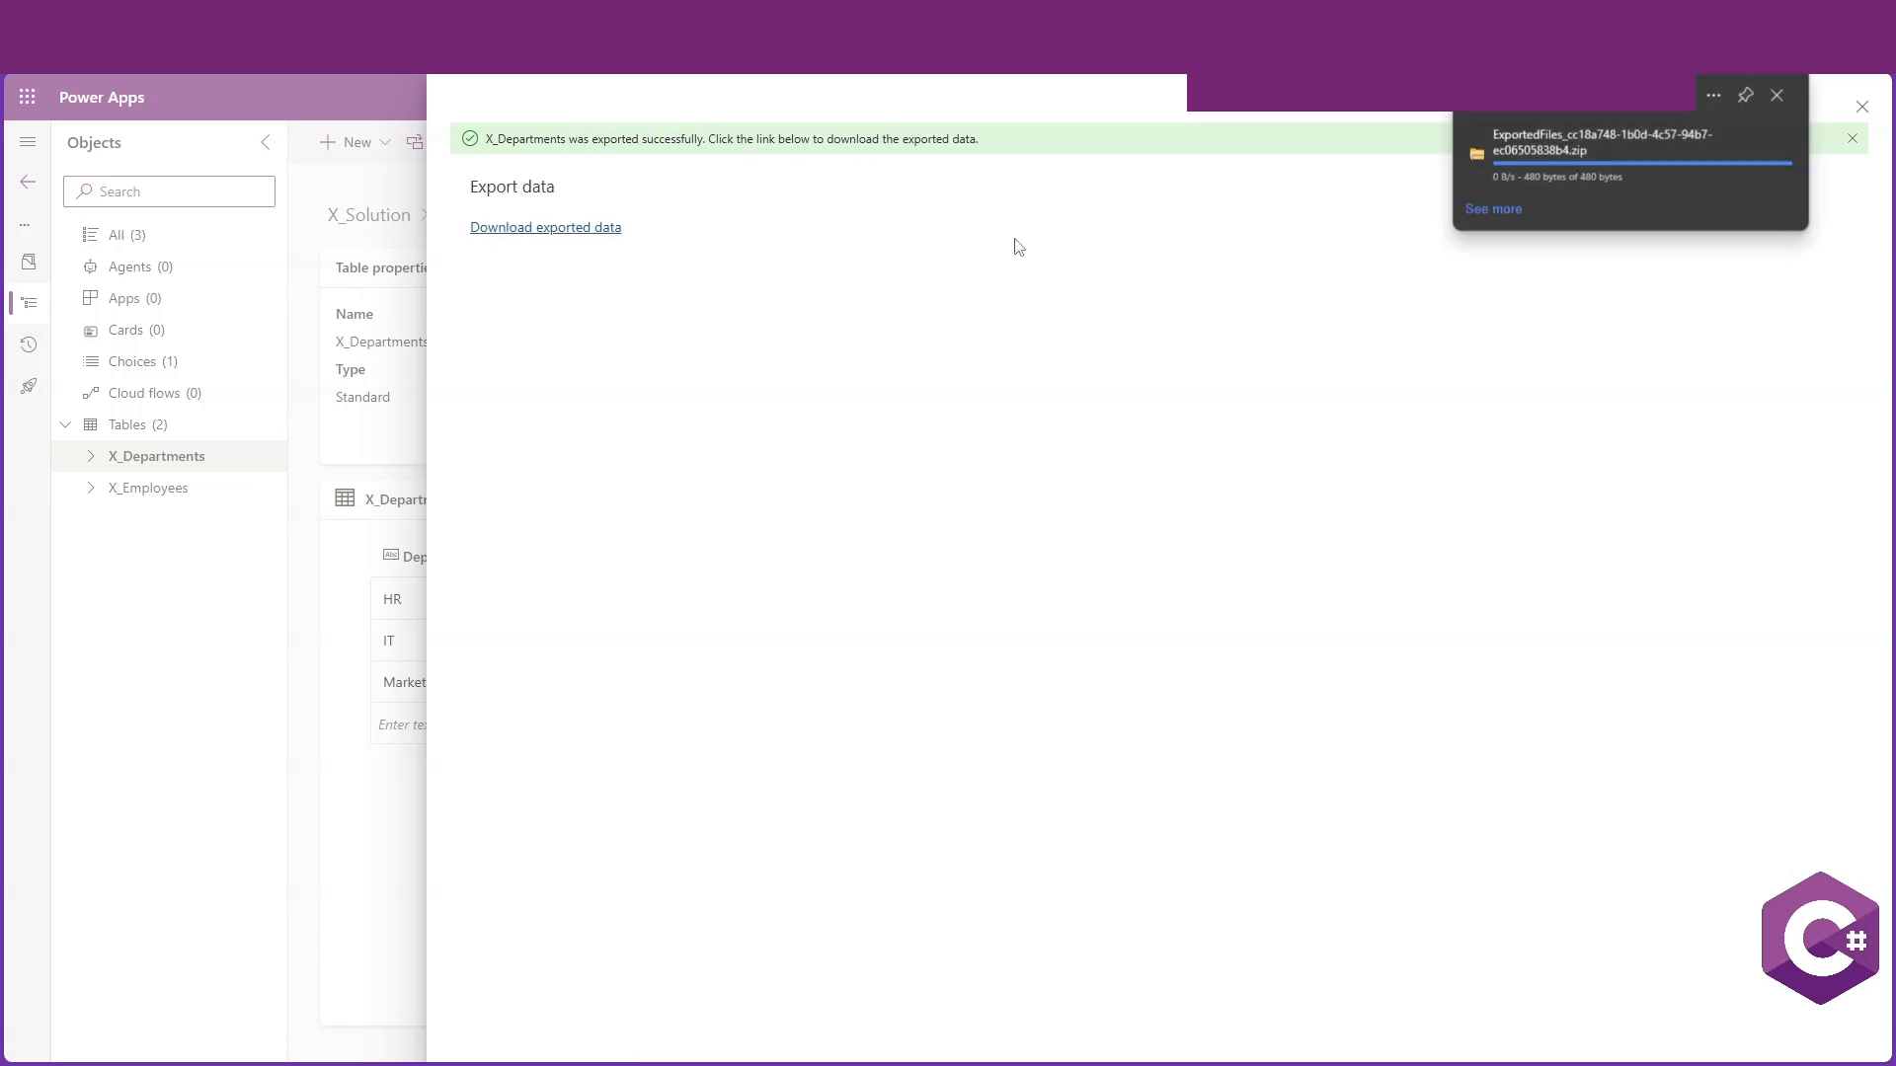
Open the downloaded ZIP file's folder in File Explorer and extract all its contents
click(1716, 151)
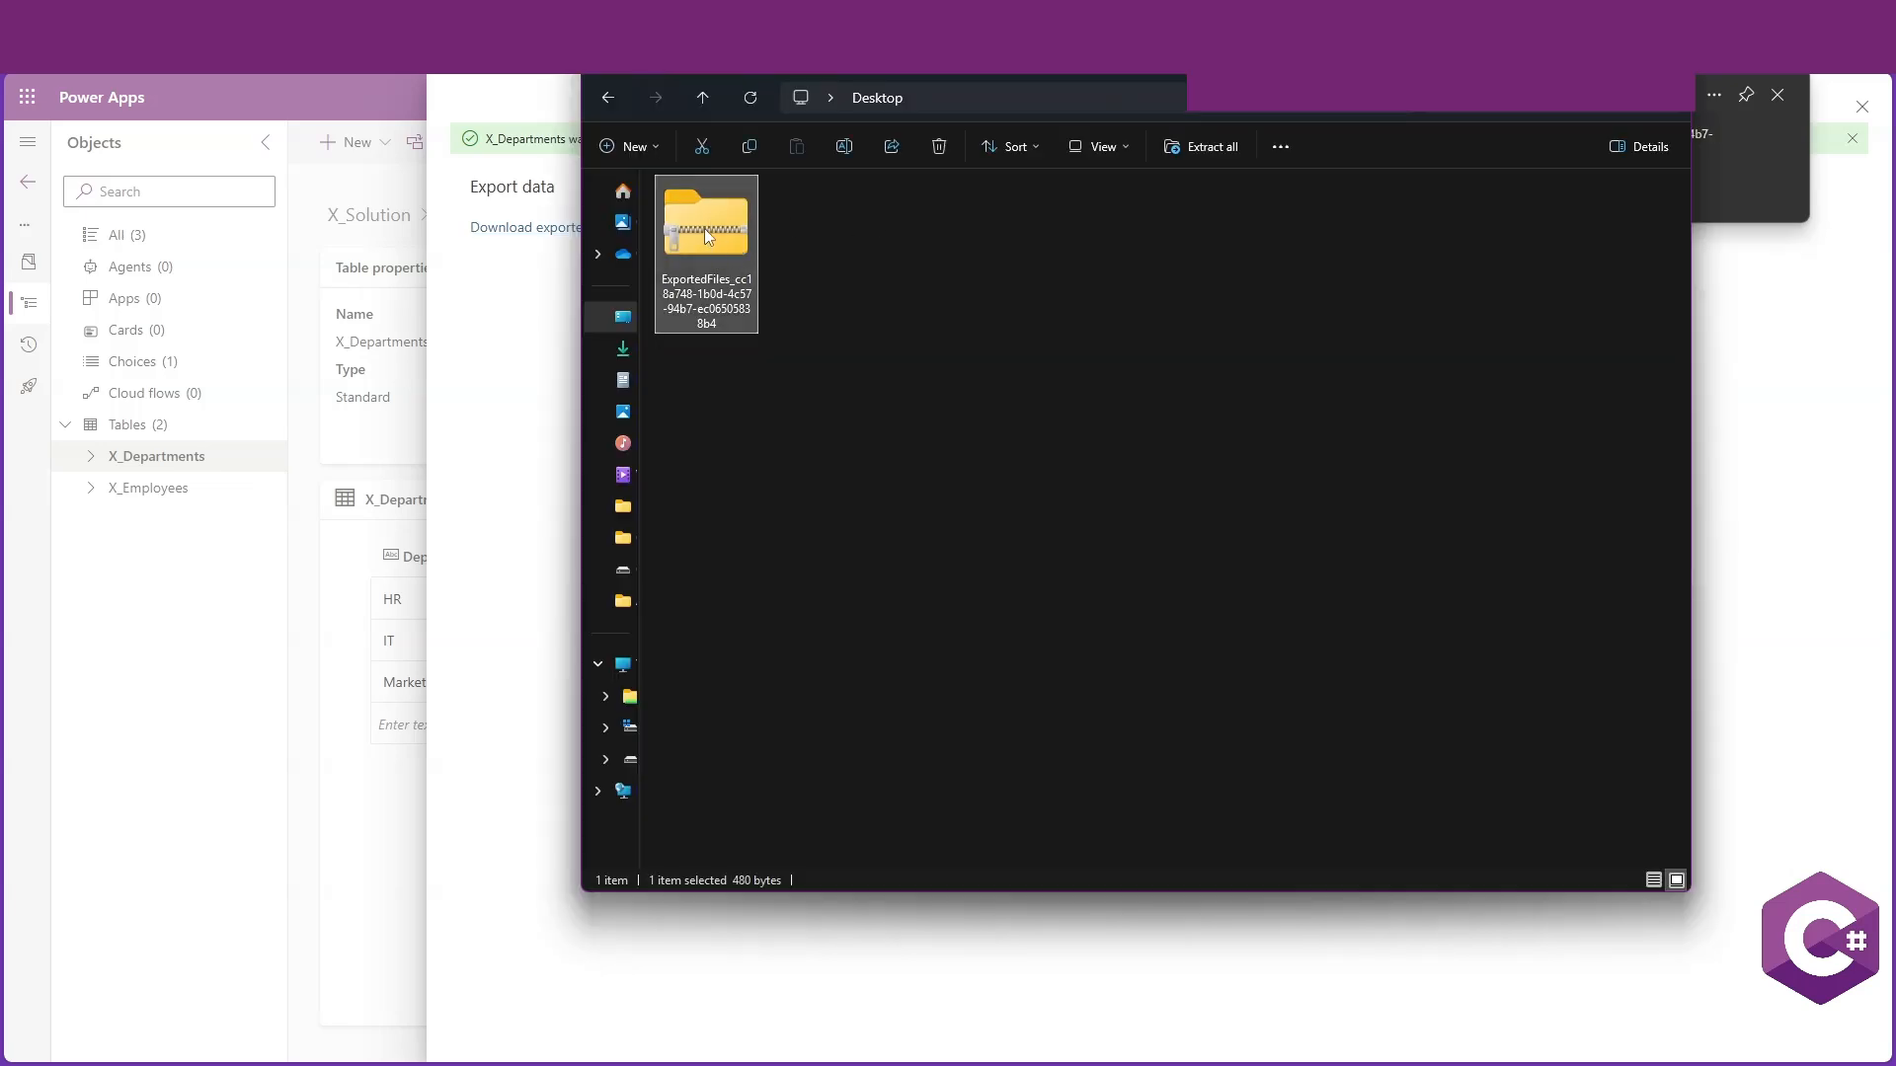
right_click(703, 228)
click(884, 659)
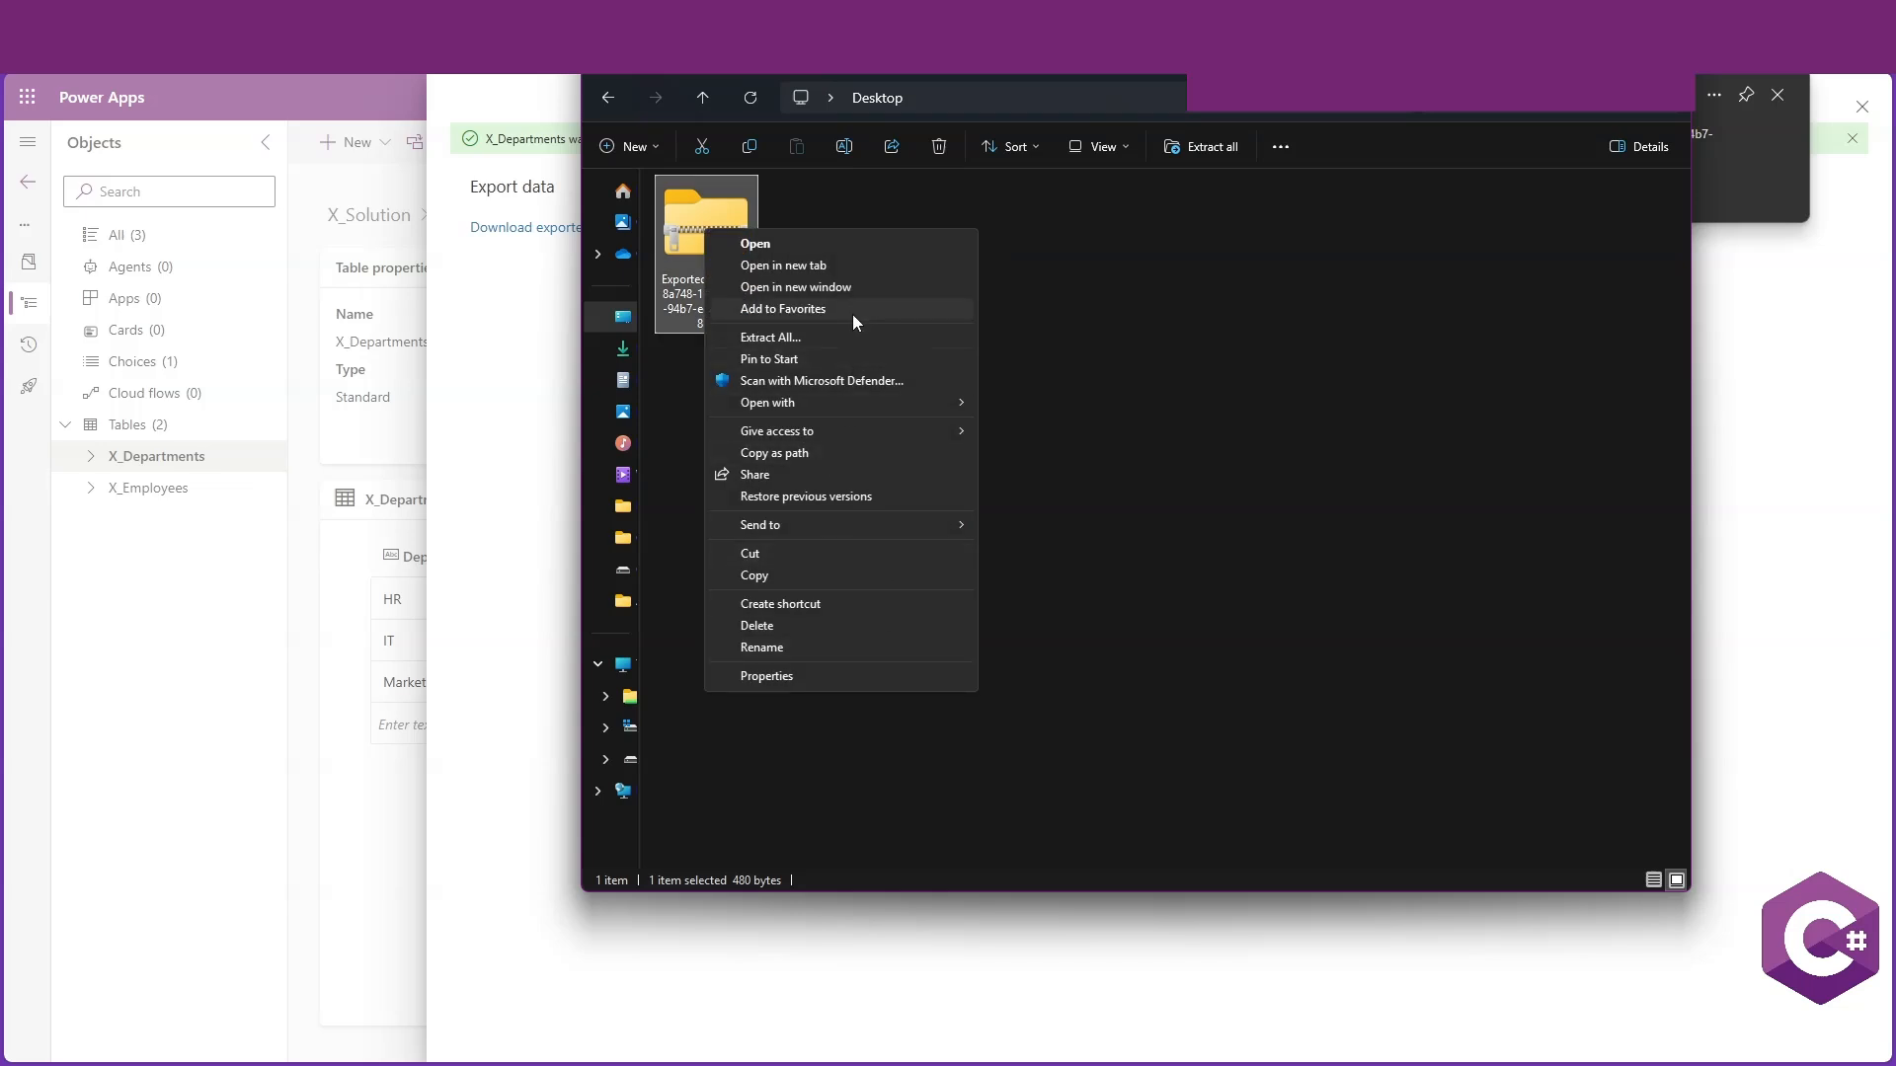
click(855, 339)
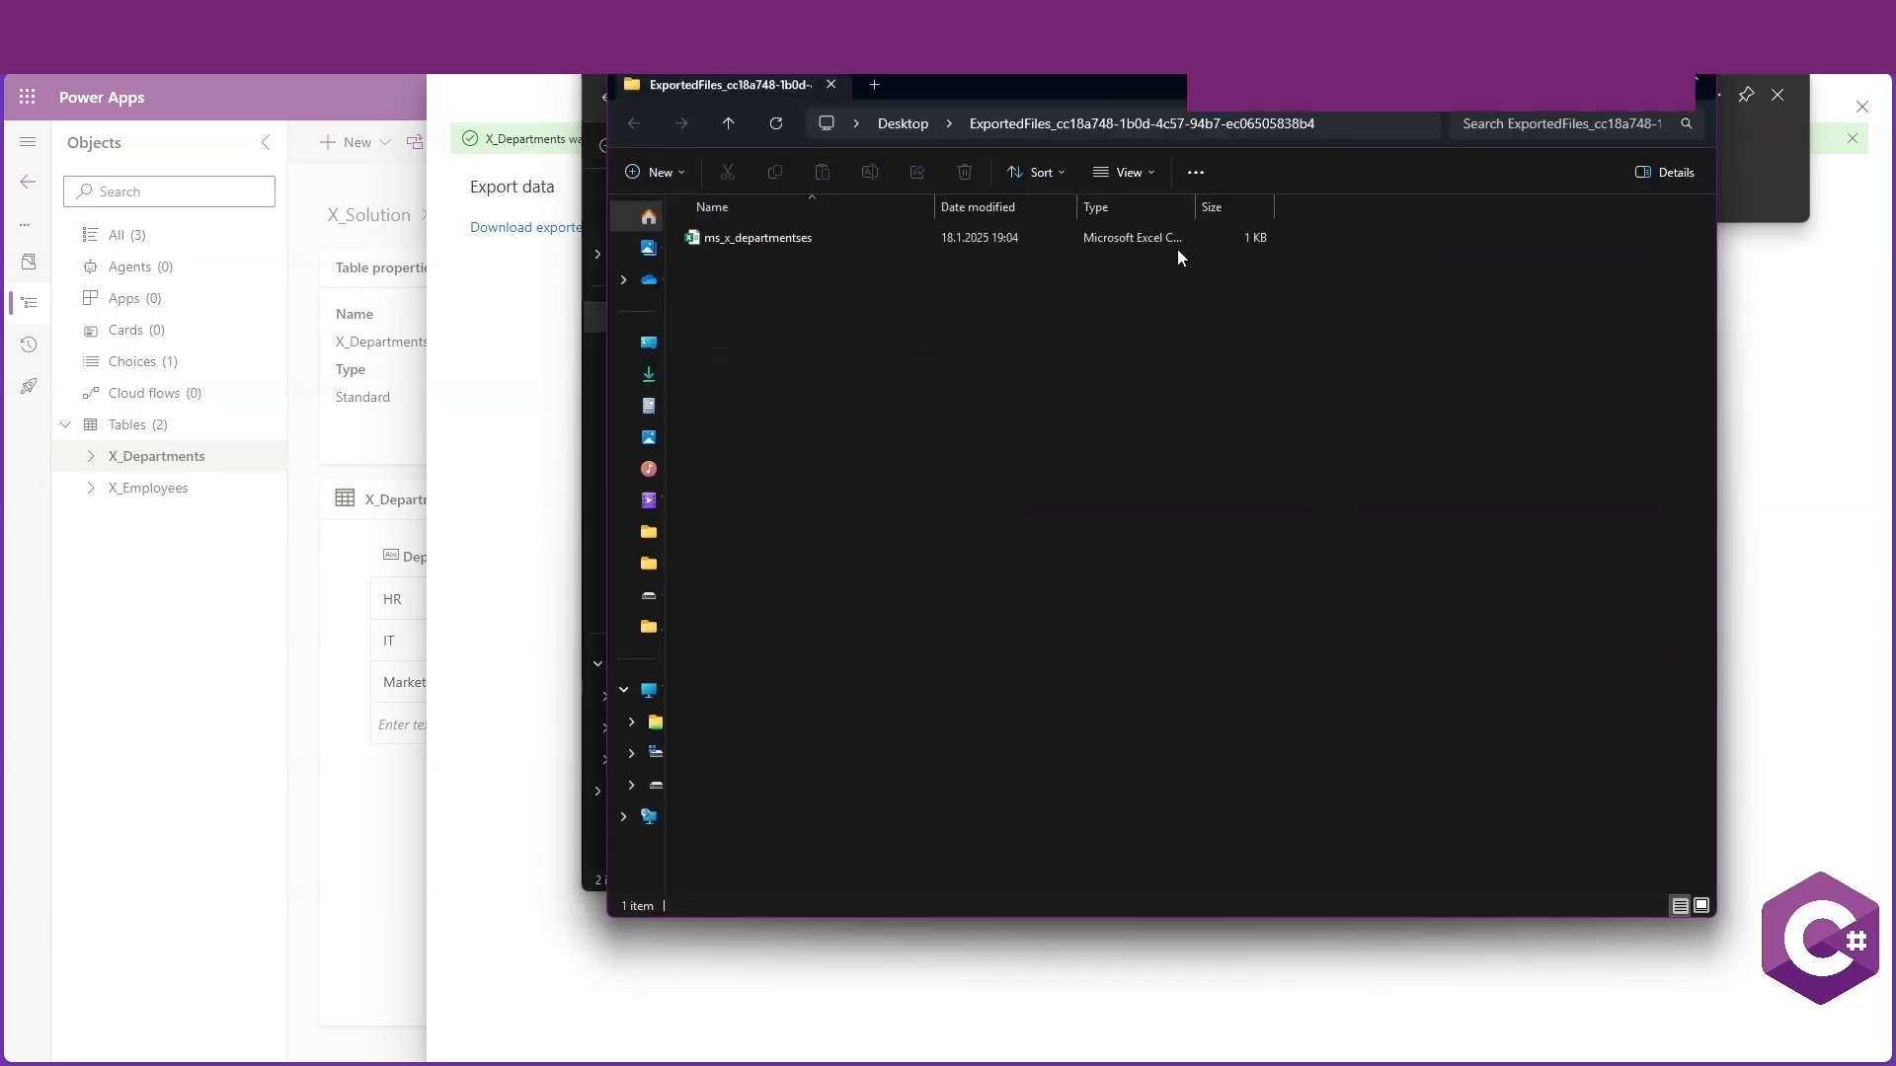
Open the extracted ms_x_departmentses CSV in Excel to review its contents, then close it and the export pane
click(775, 240)
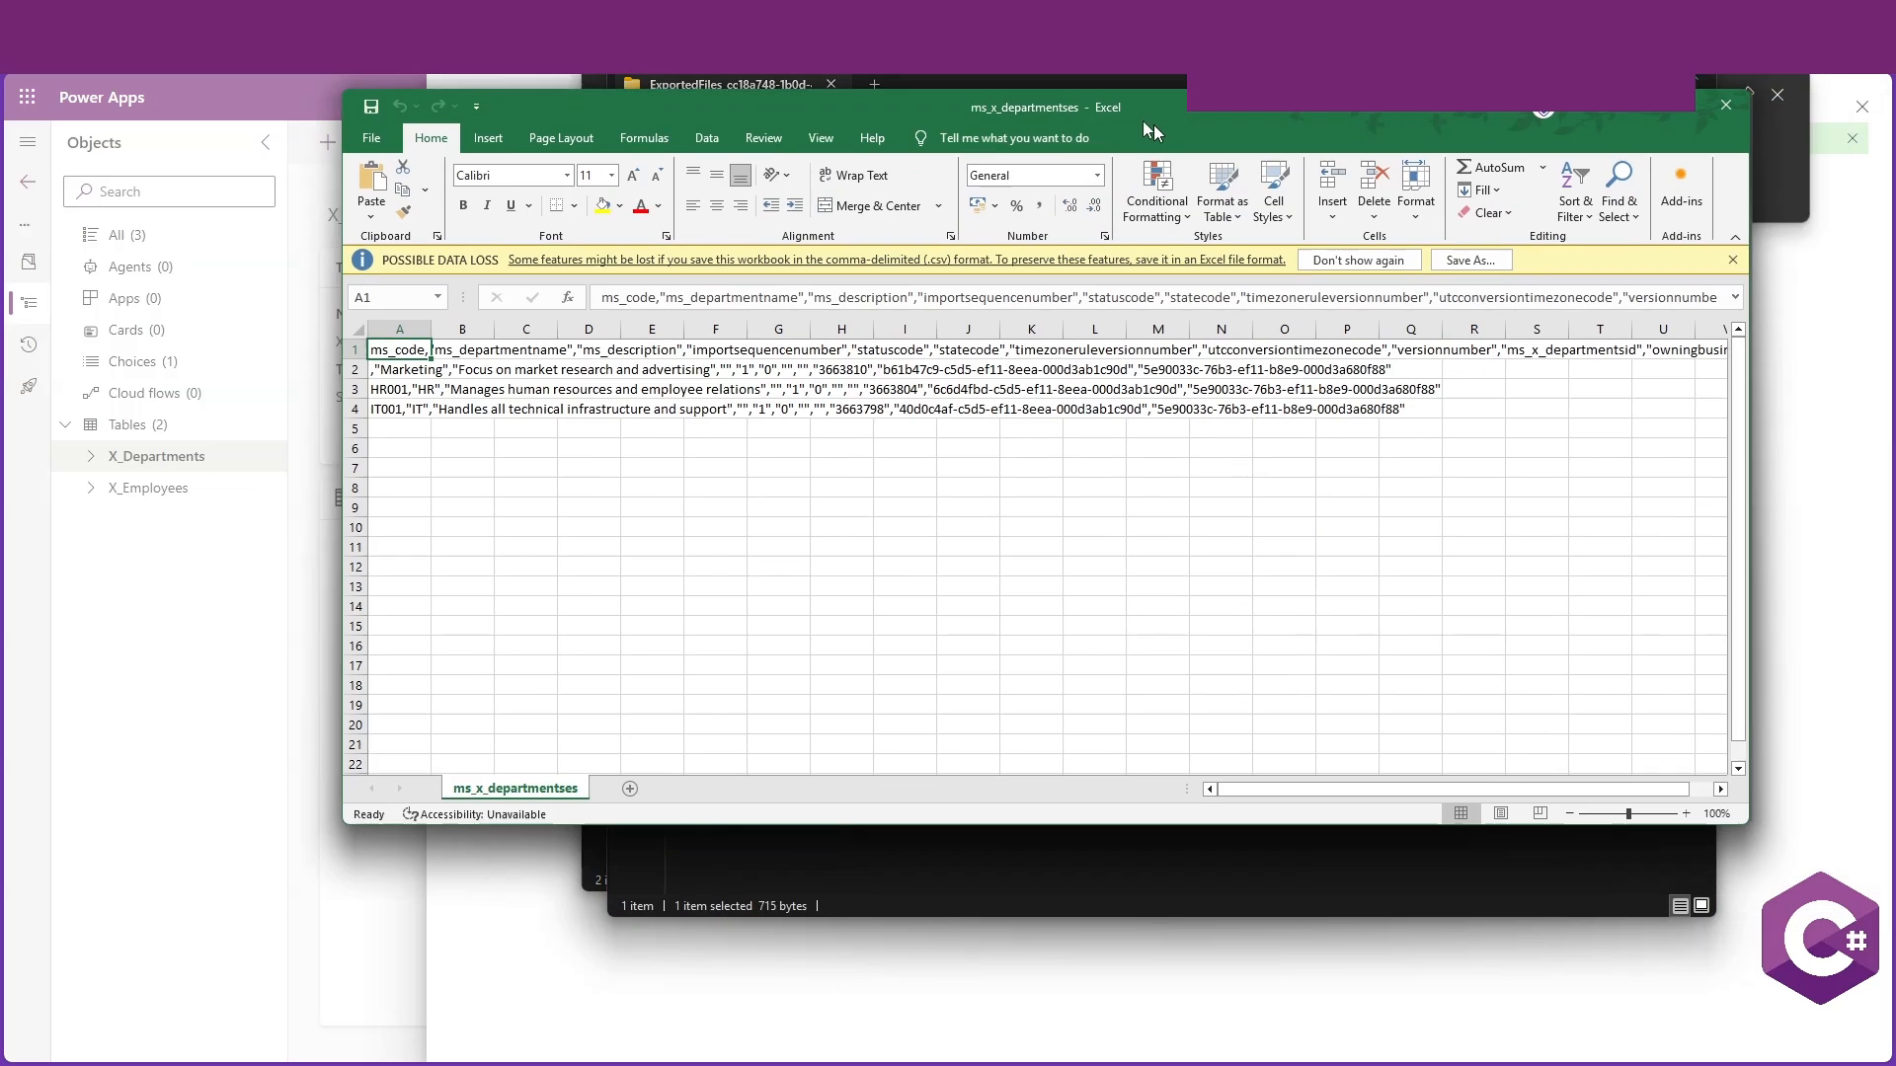
drag(1152, 119, 958, 72)
double_click(1014, 71)
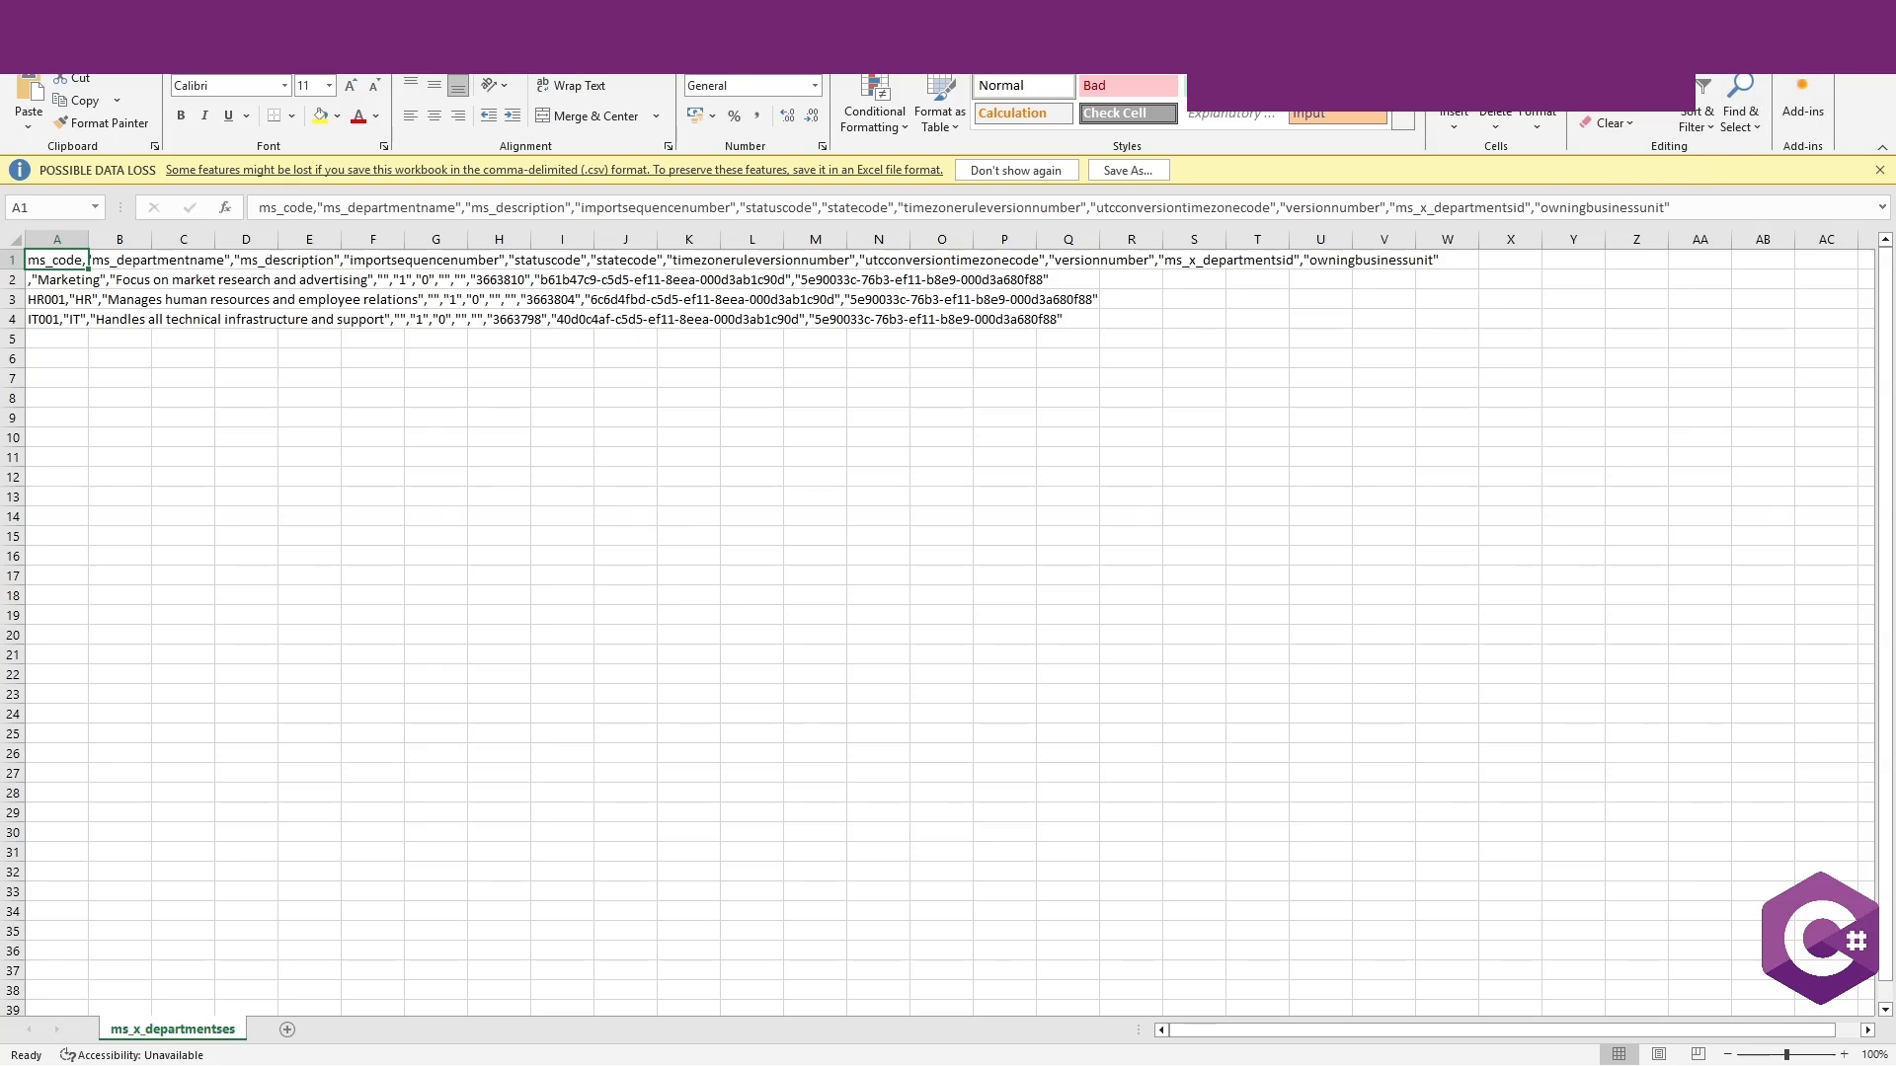
click(1873, 15)
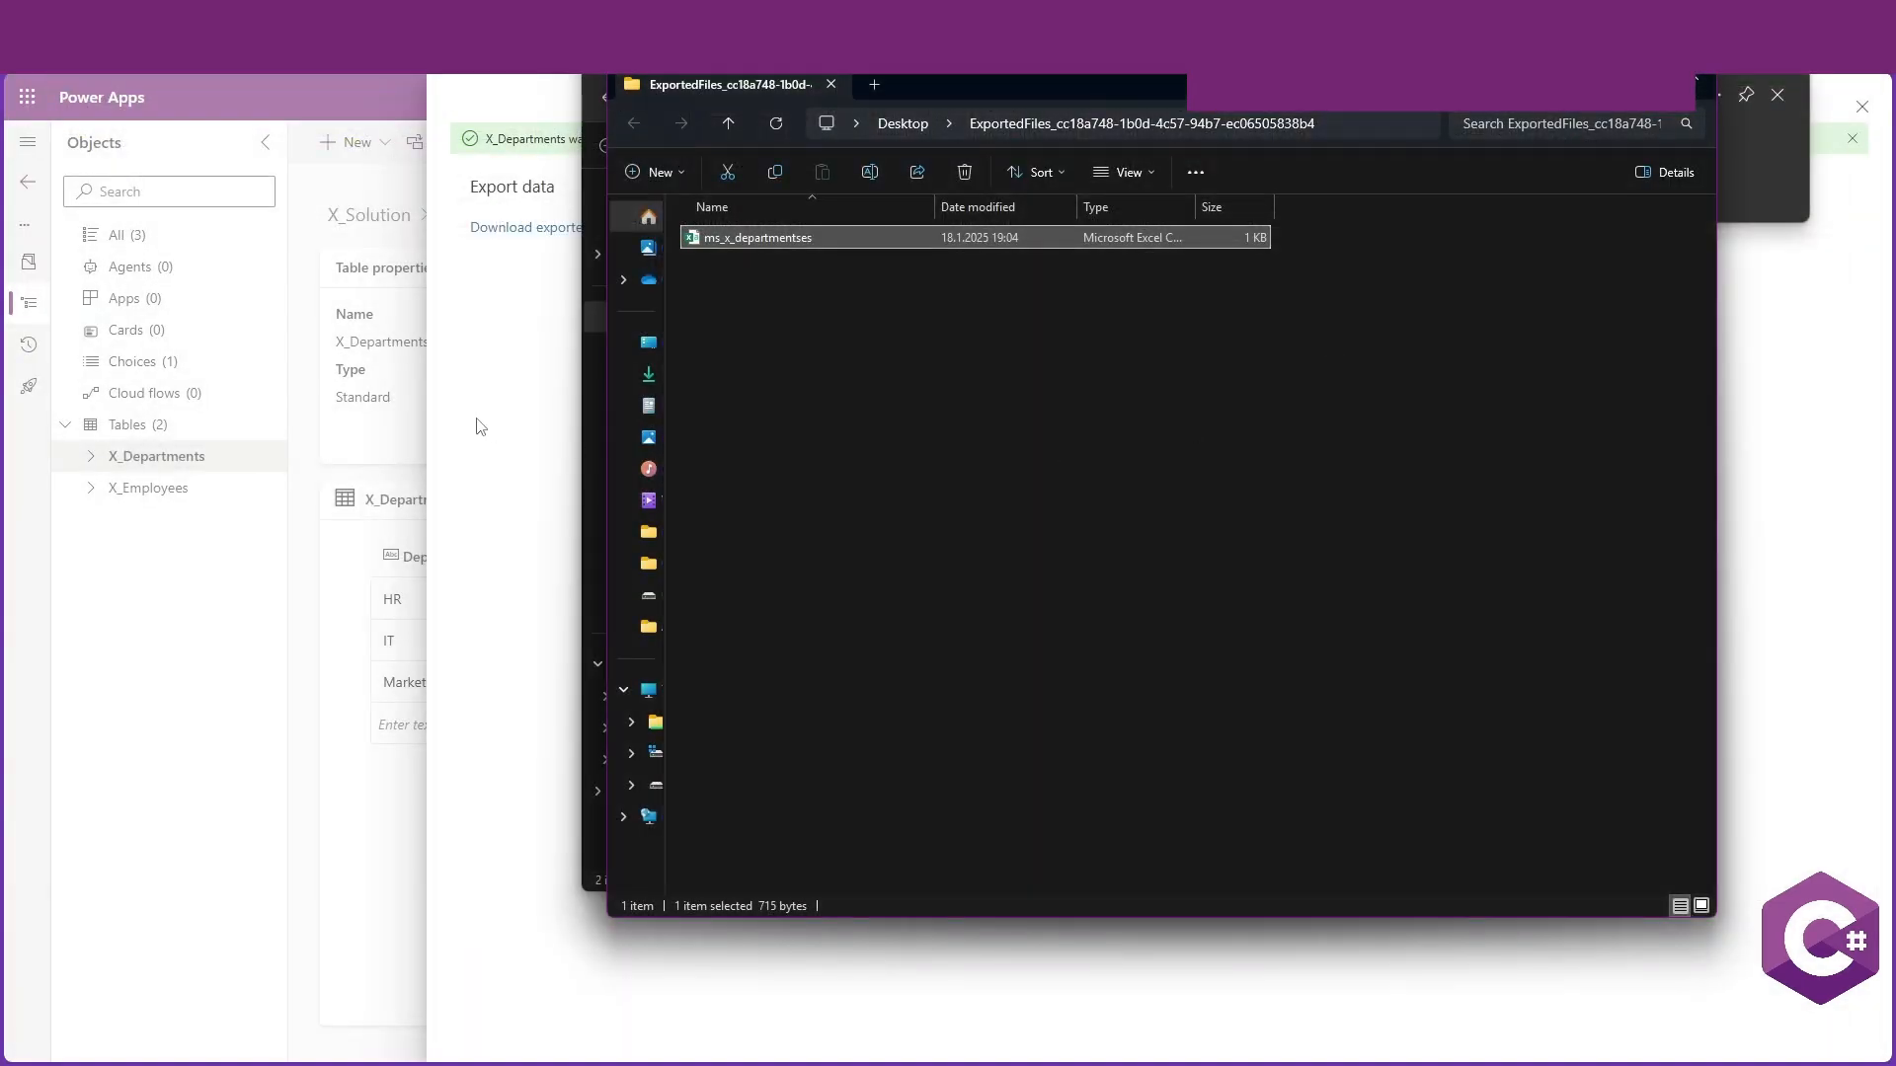
click(630, 68)
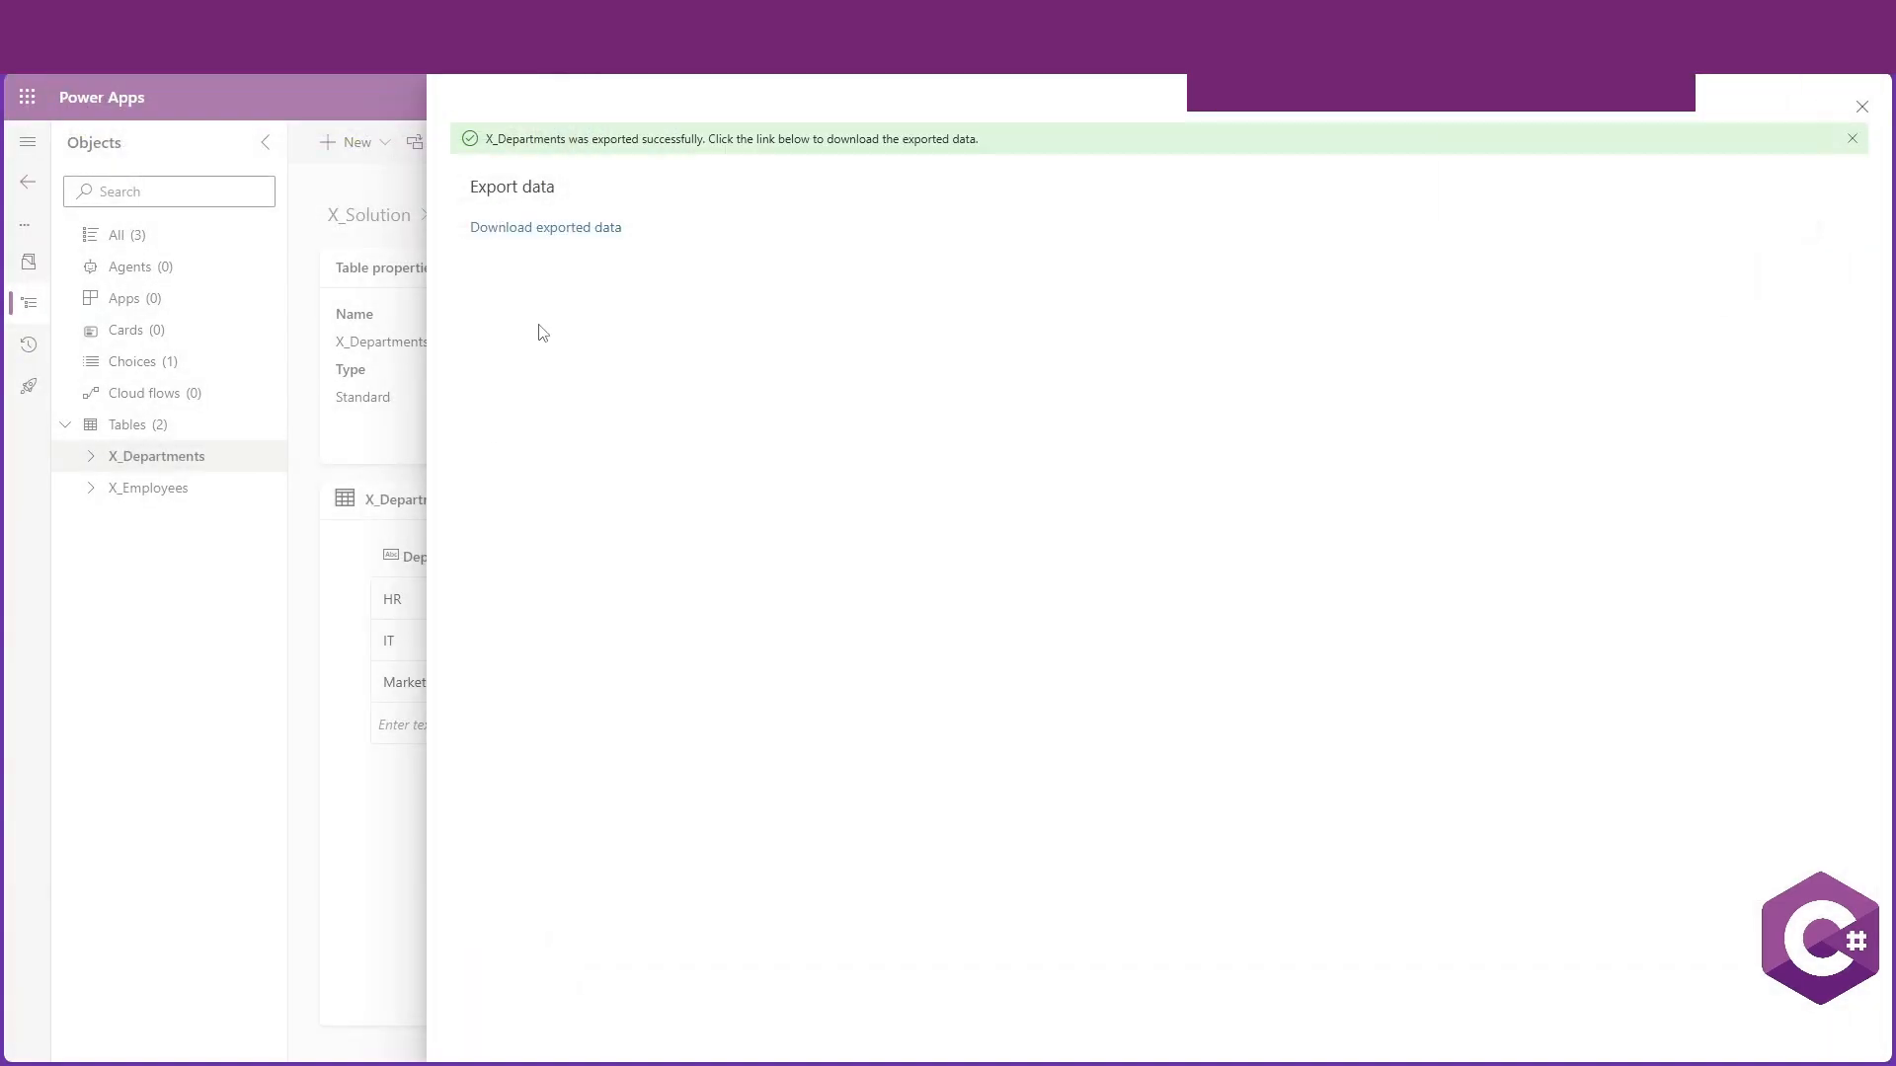
click(1860, 105)
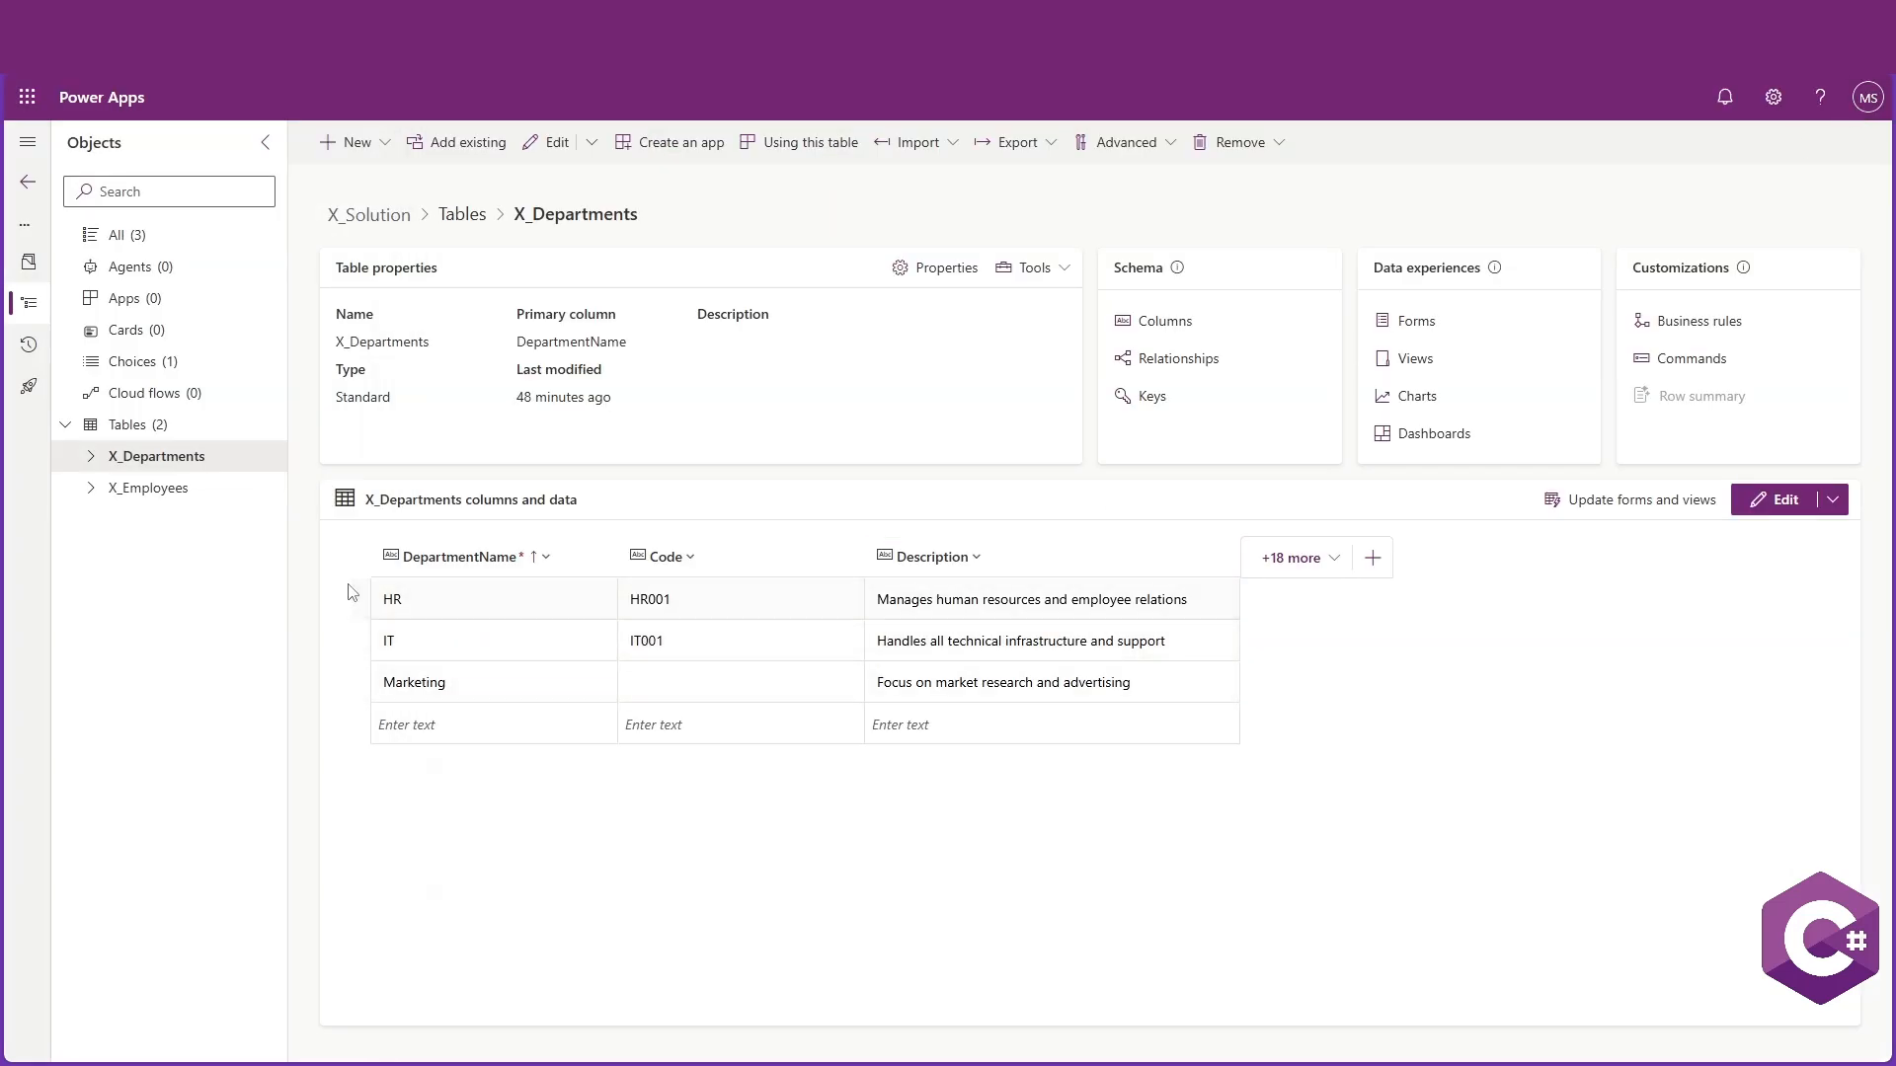
Delete all three department records in the X_Departments table editor and return to the table page
click(551, 142)
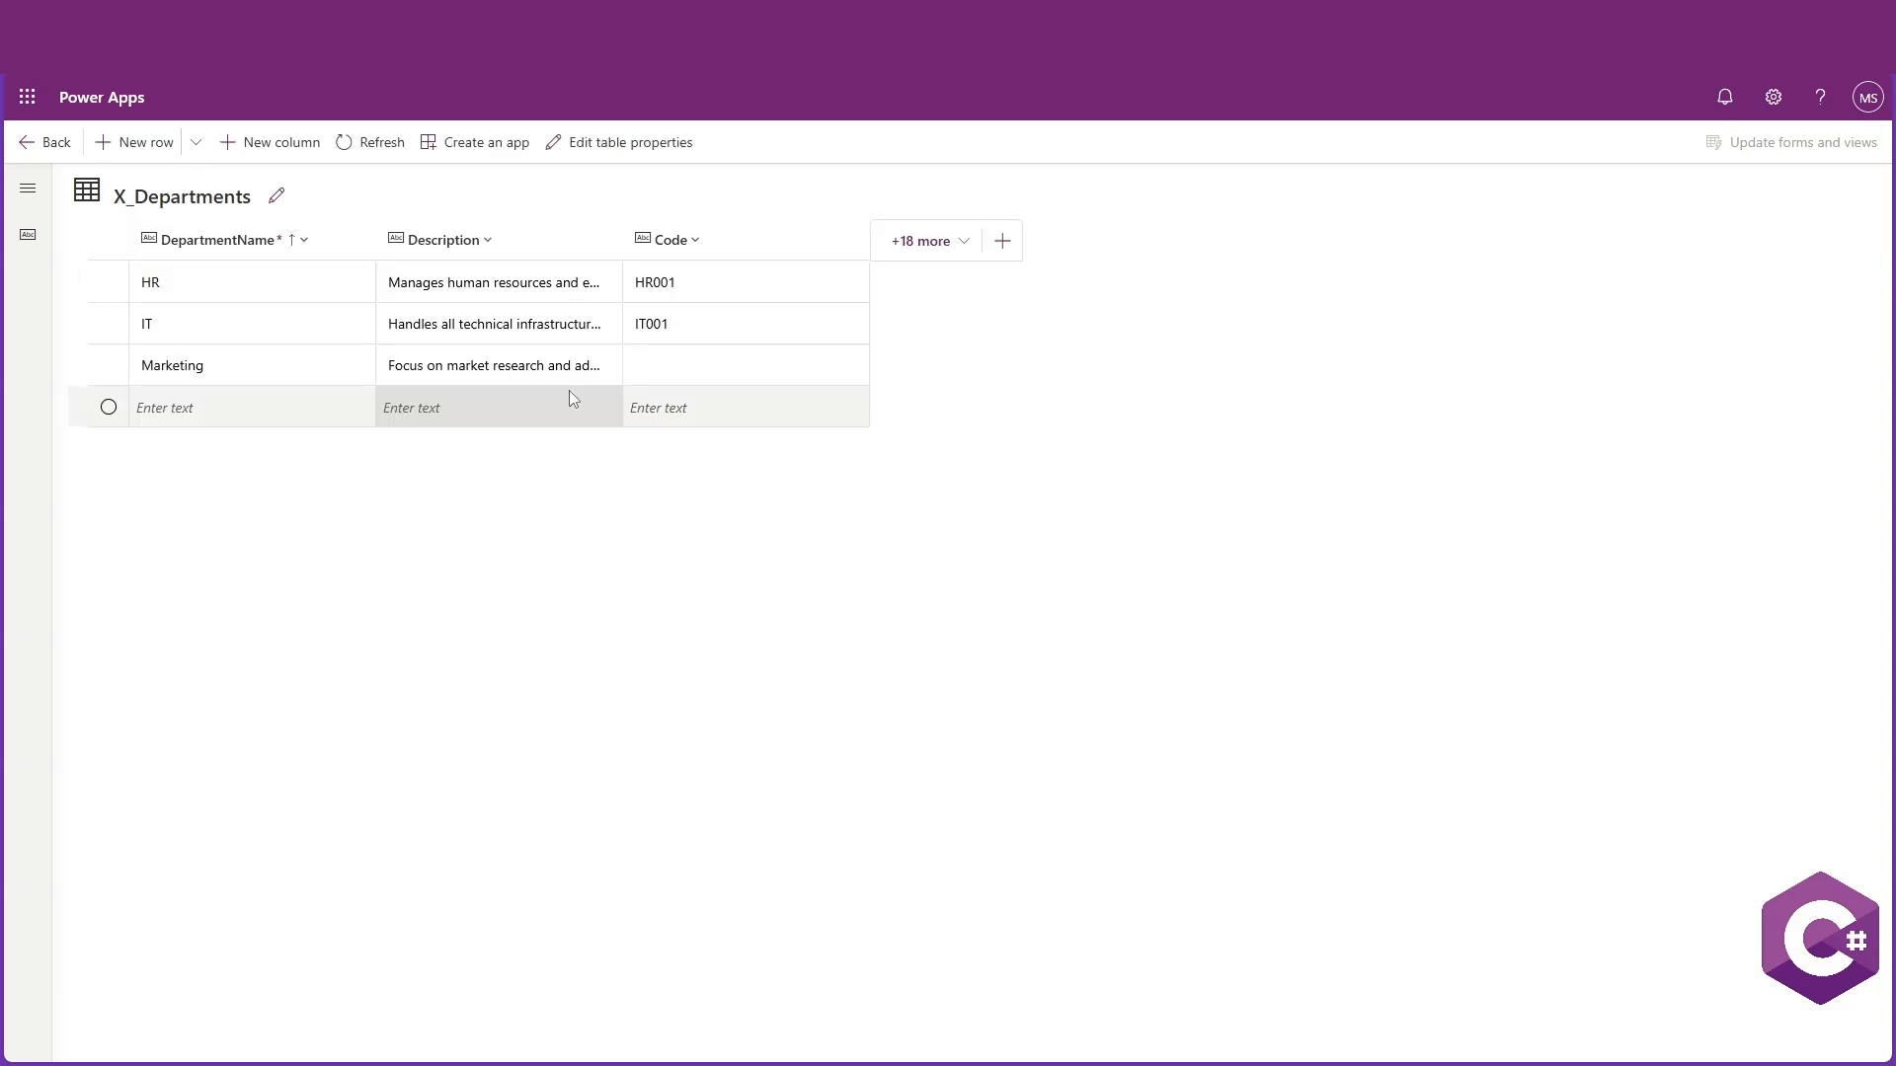
click(109, 282)
click(108, 323)
click(109, 365)
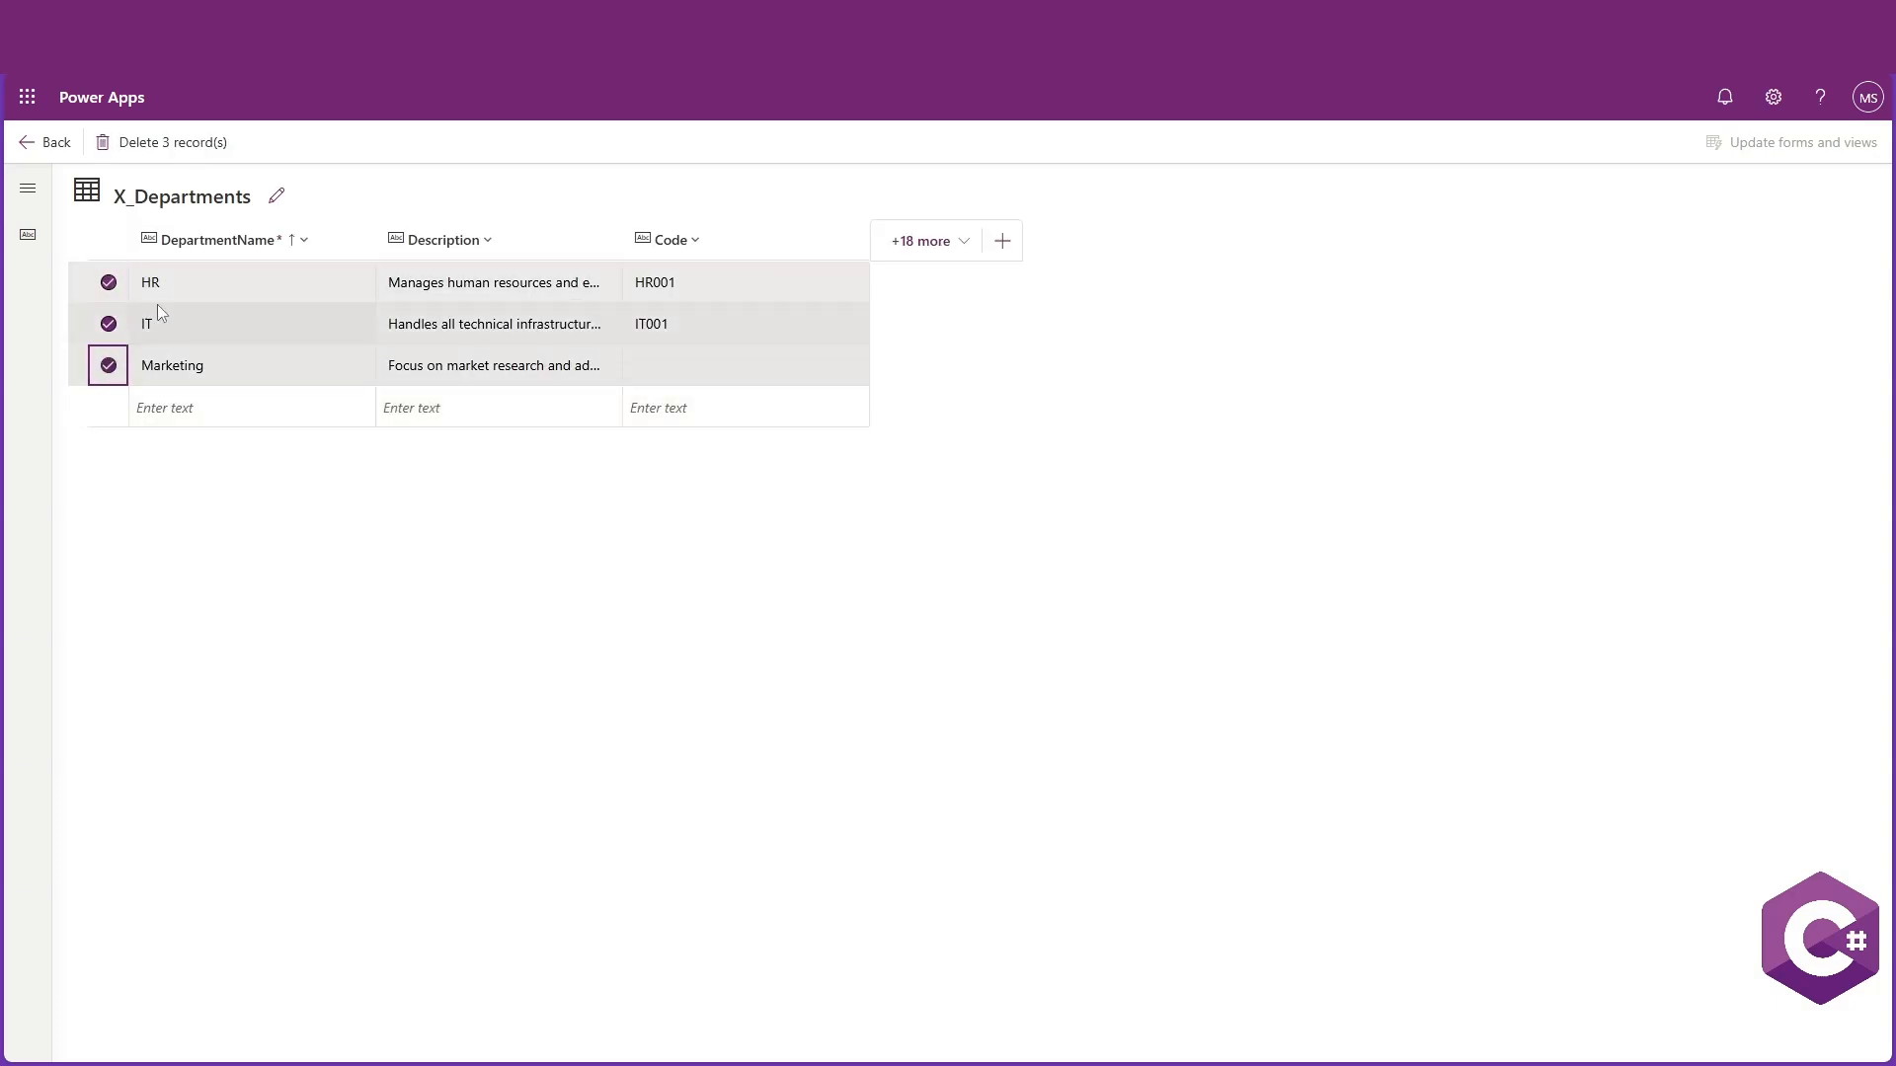
click(195, 145)
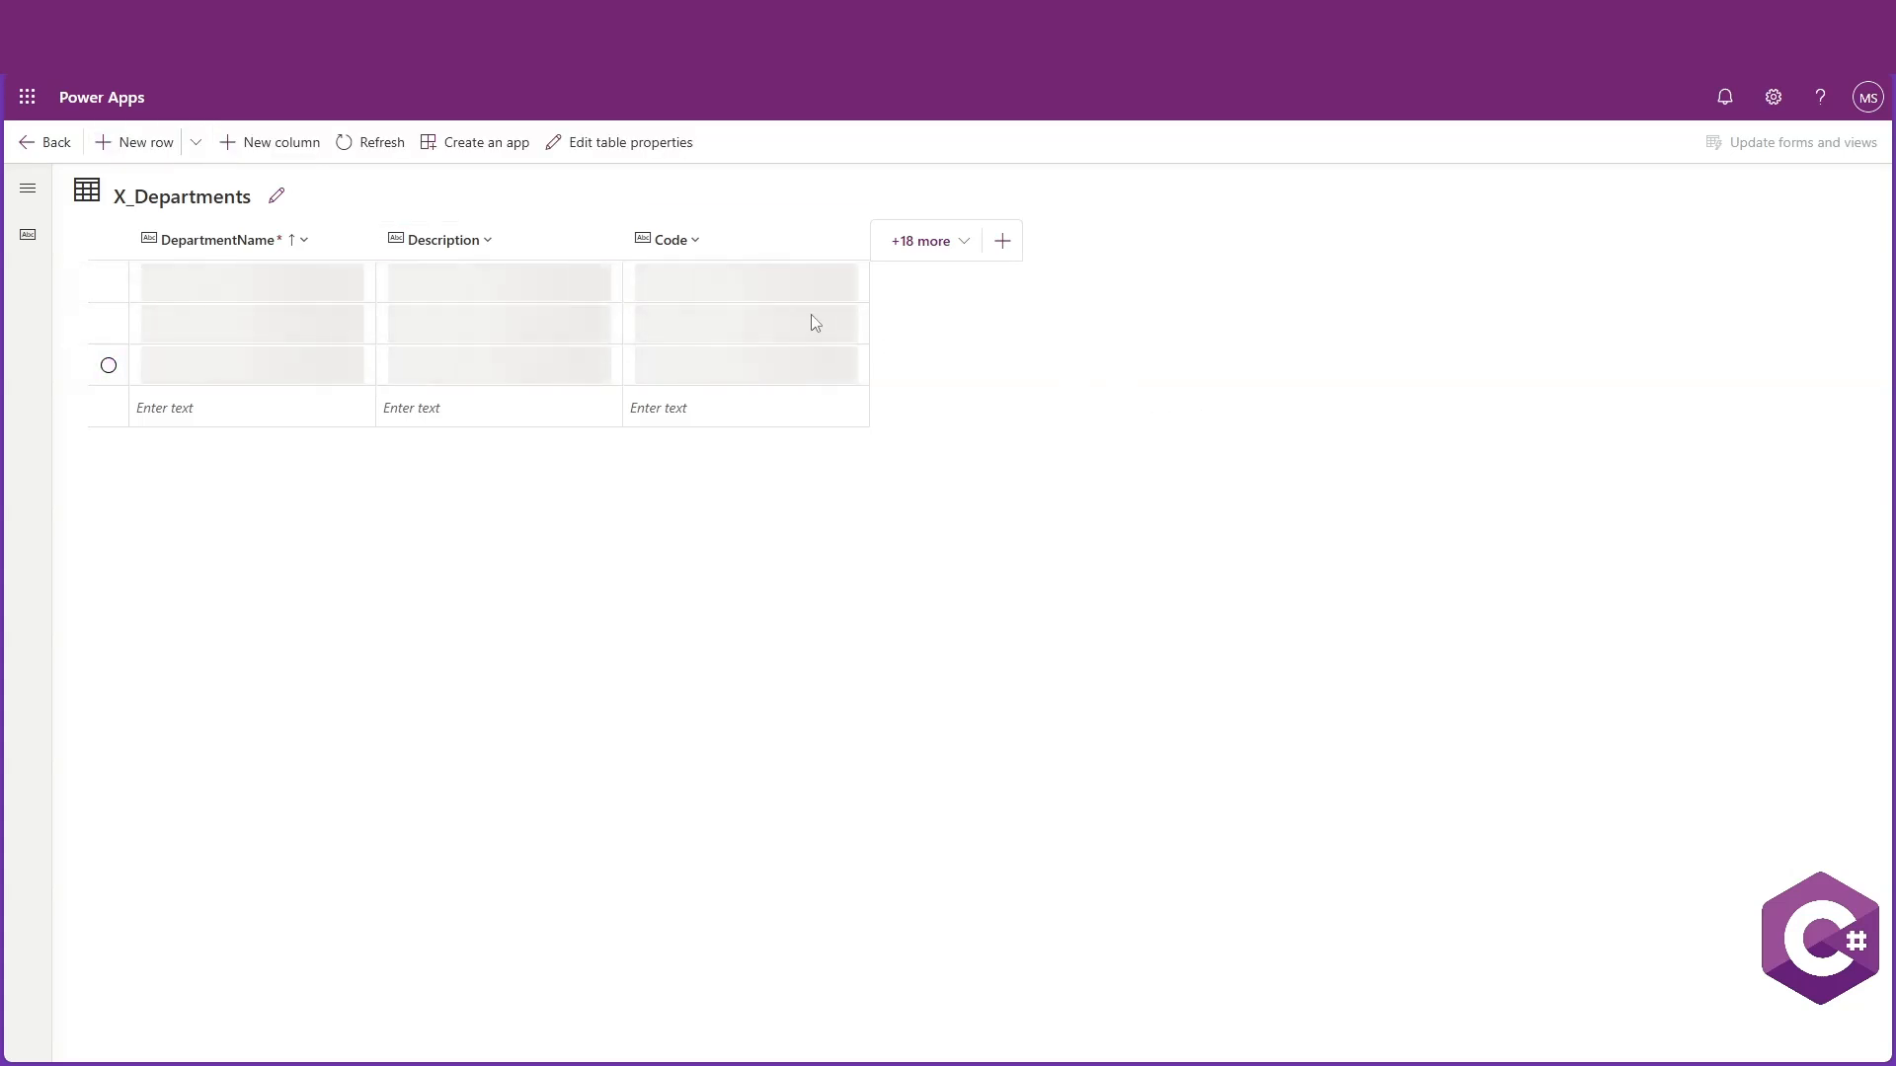
click(46, 142)
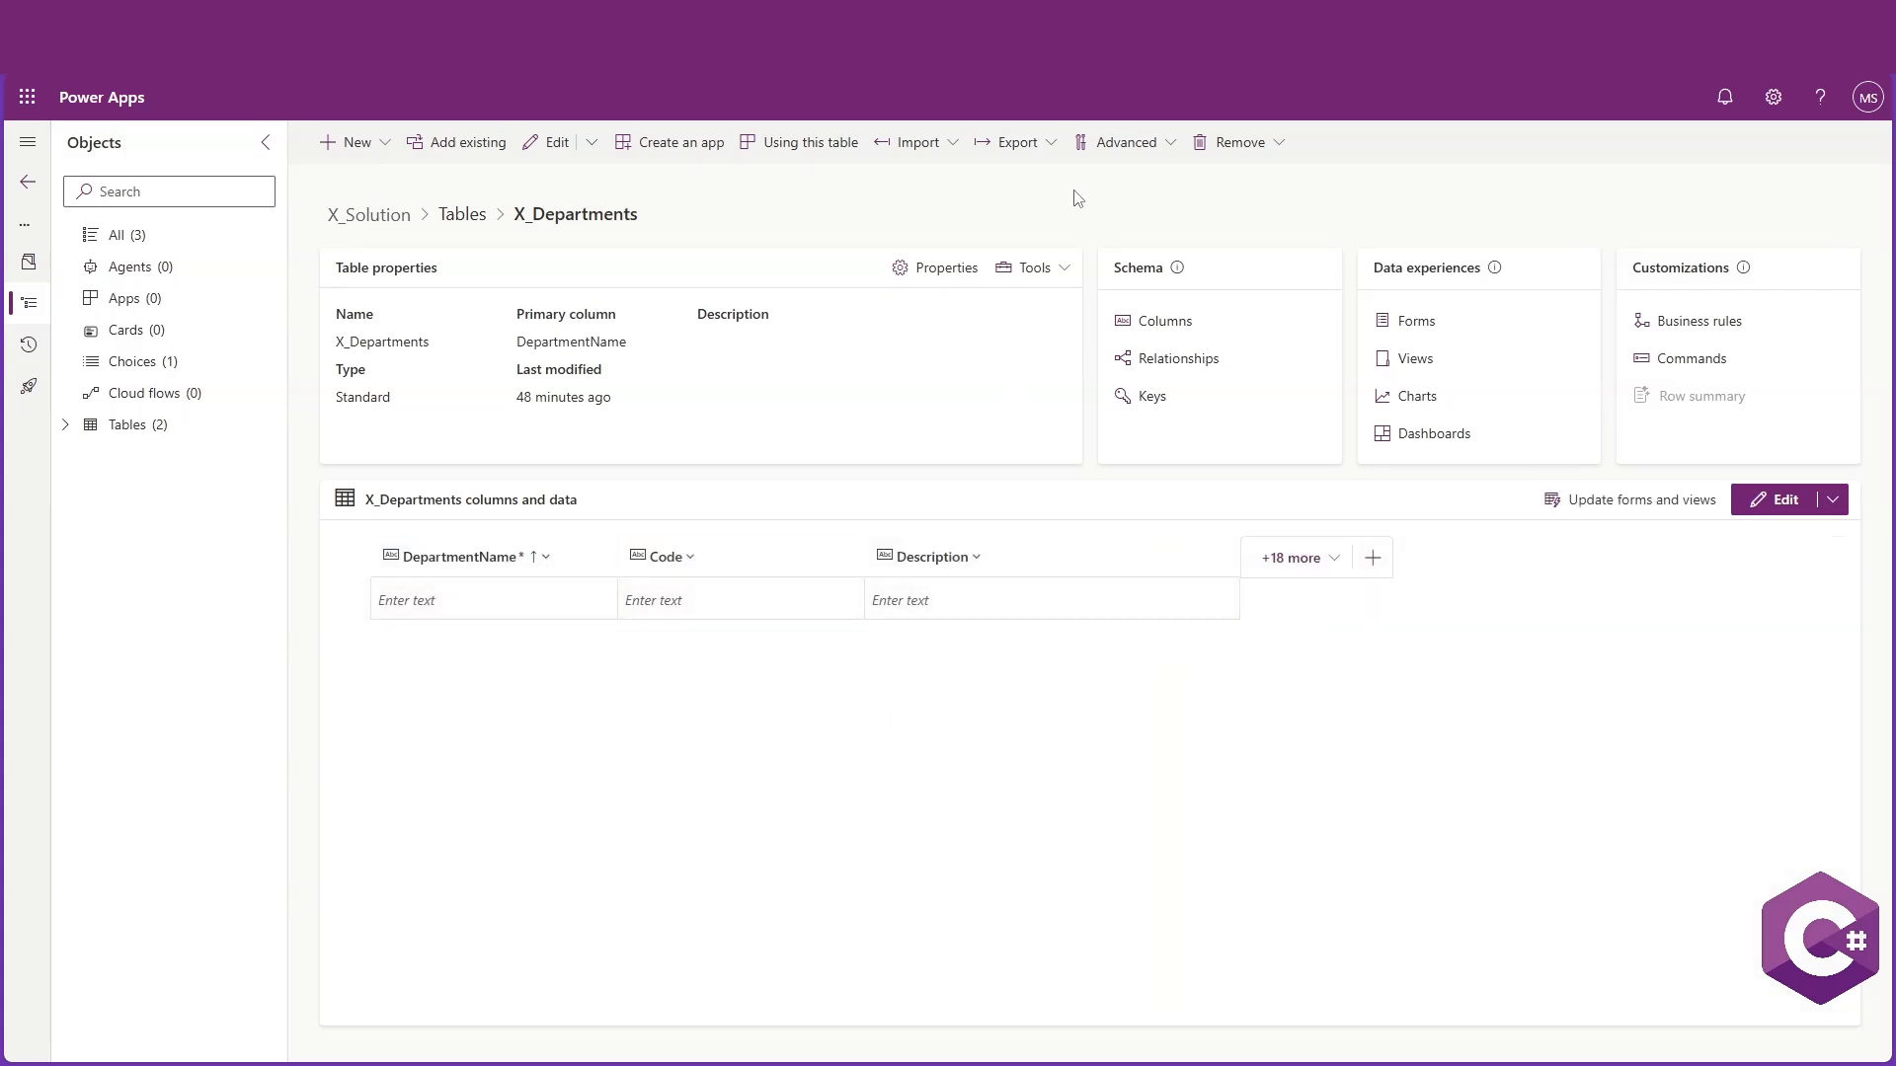
click(923, 144)
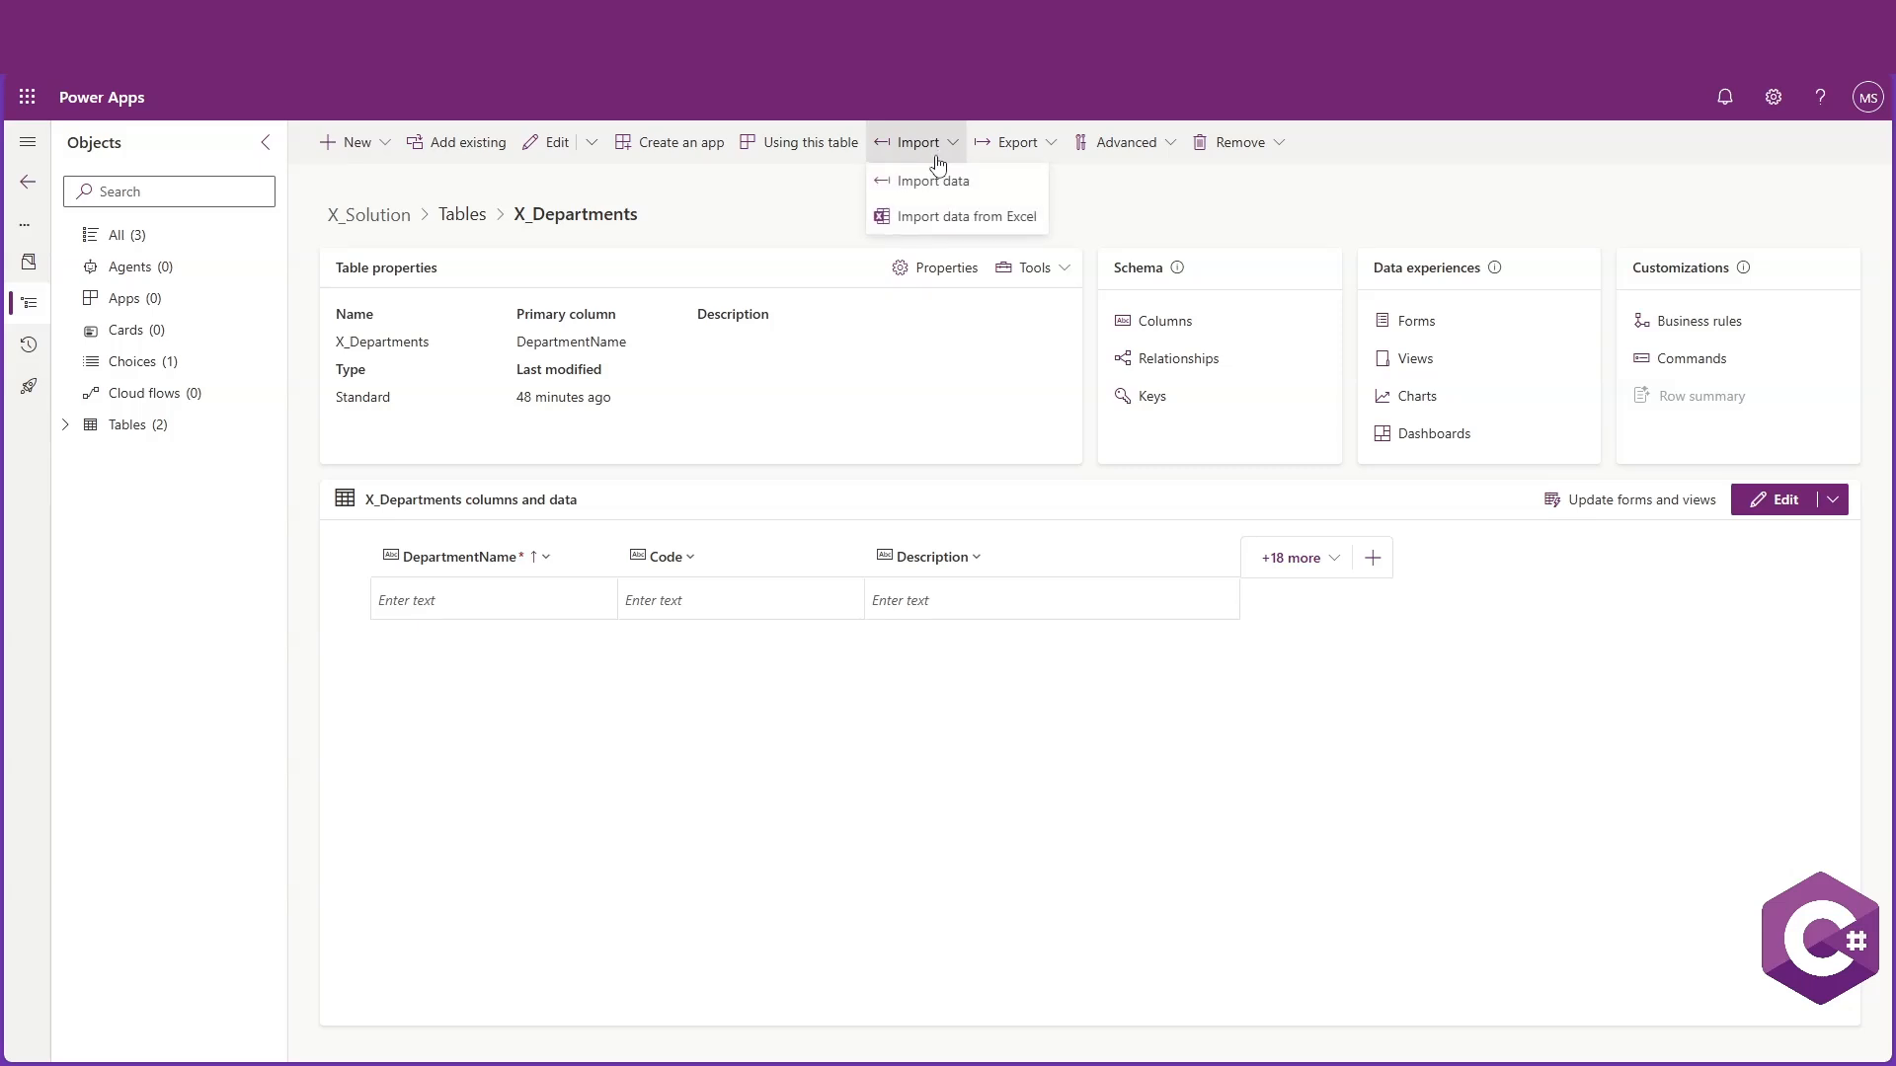
click(948, 216)
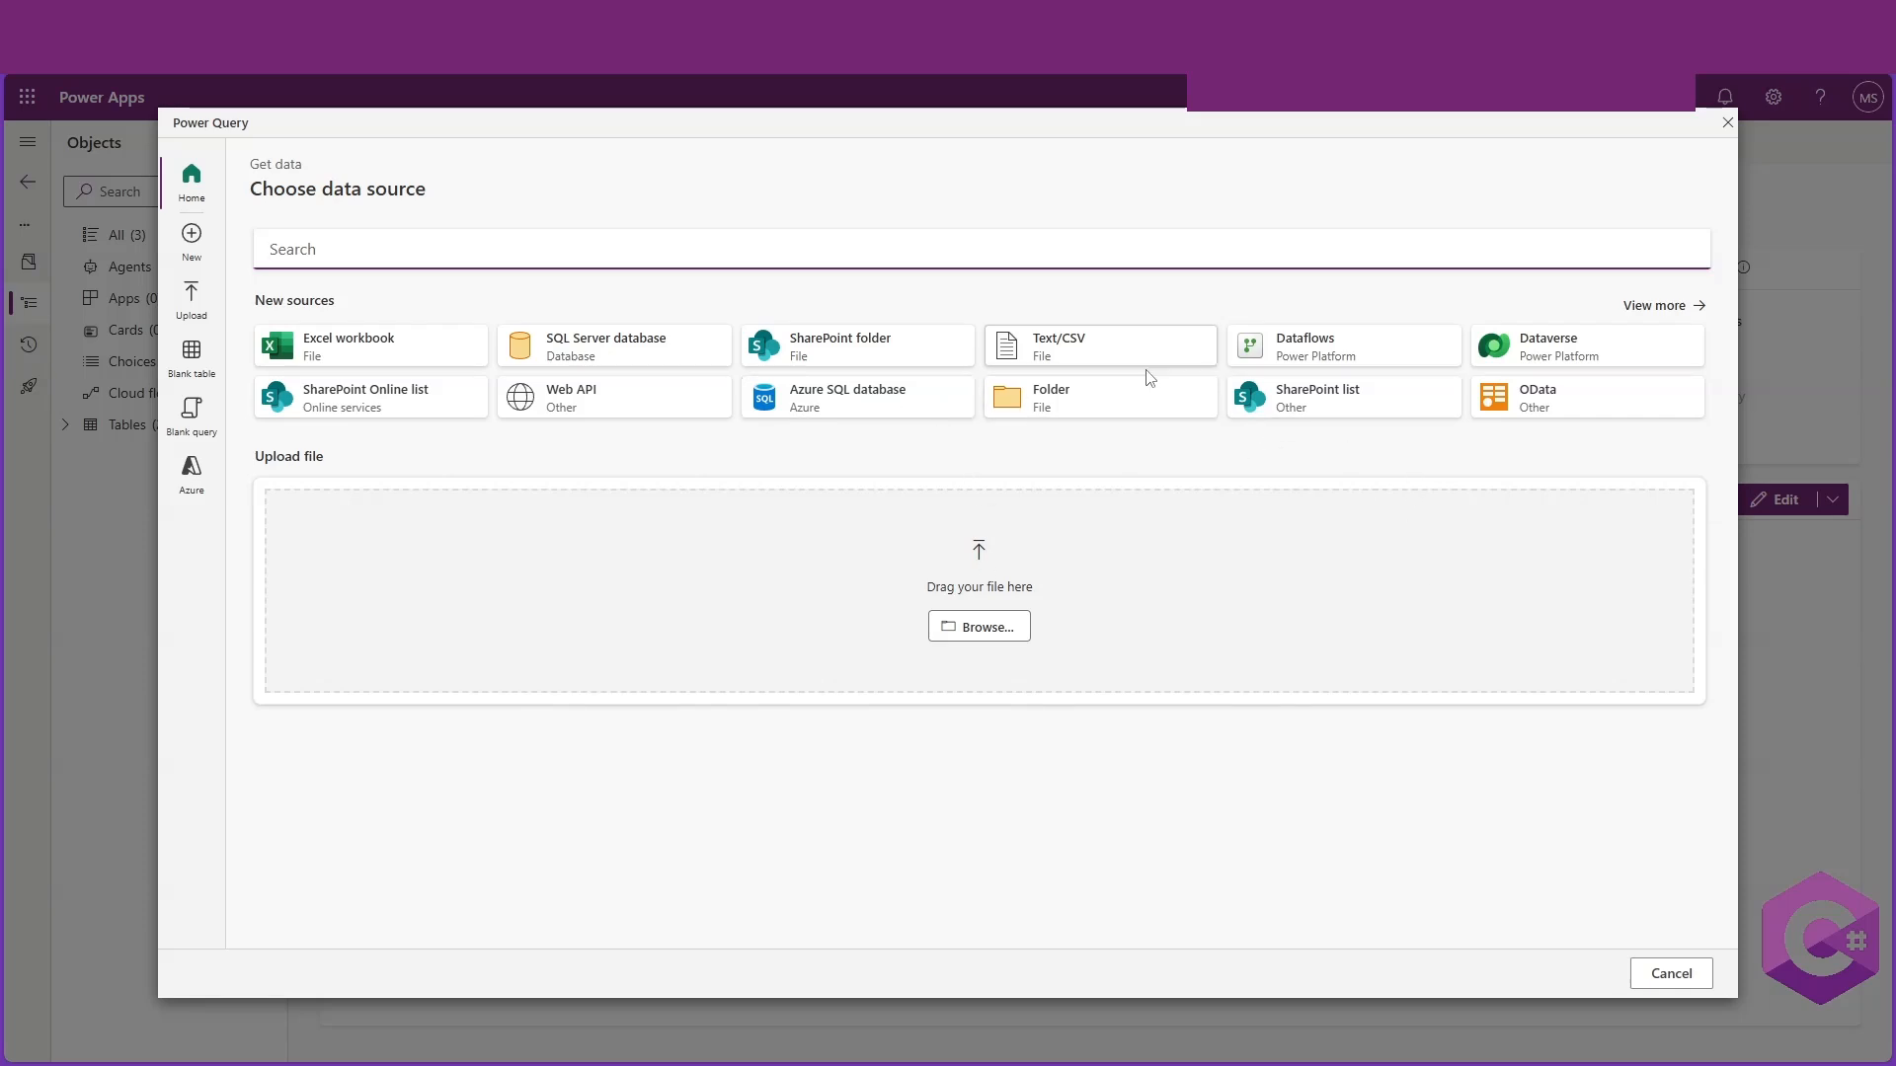
click(1674, 977)
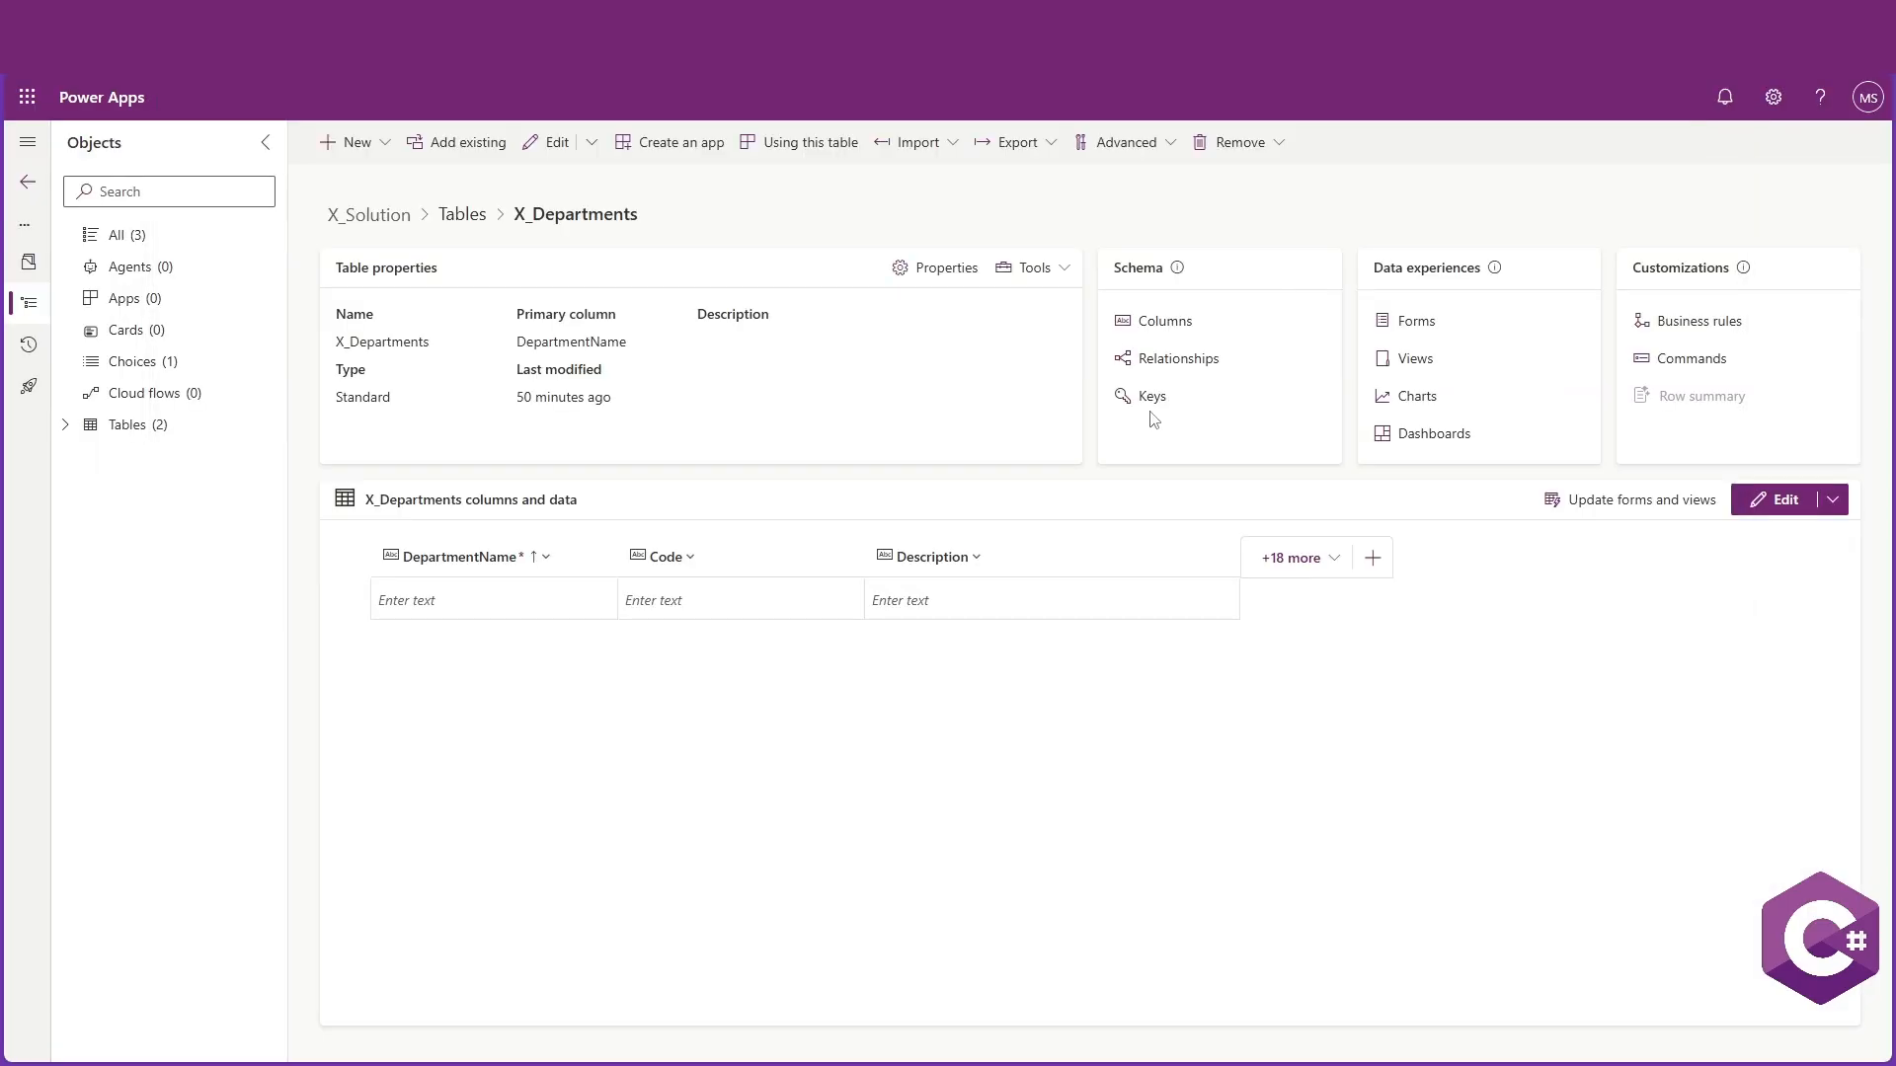
Start a data import into X_Departments and upload the ms_x_departmentses file
click(914, 142)
click(945, 226)
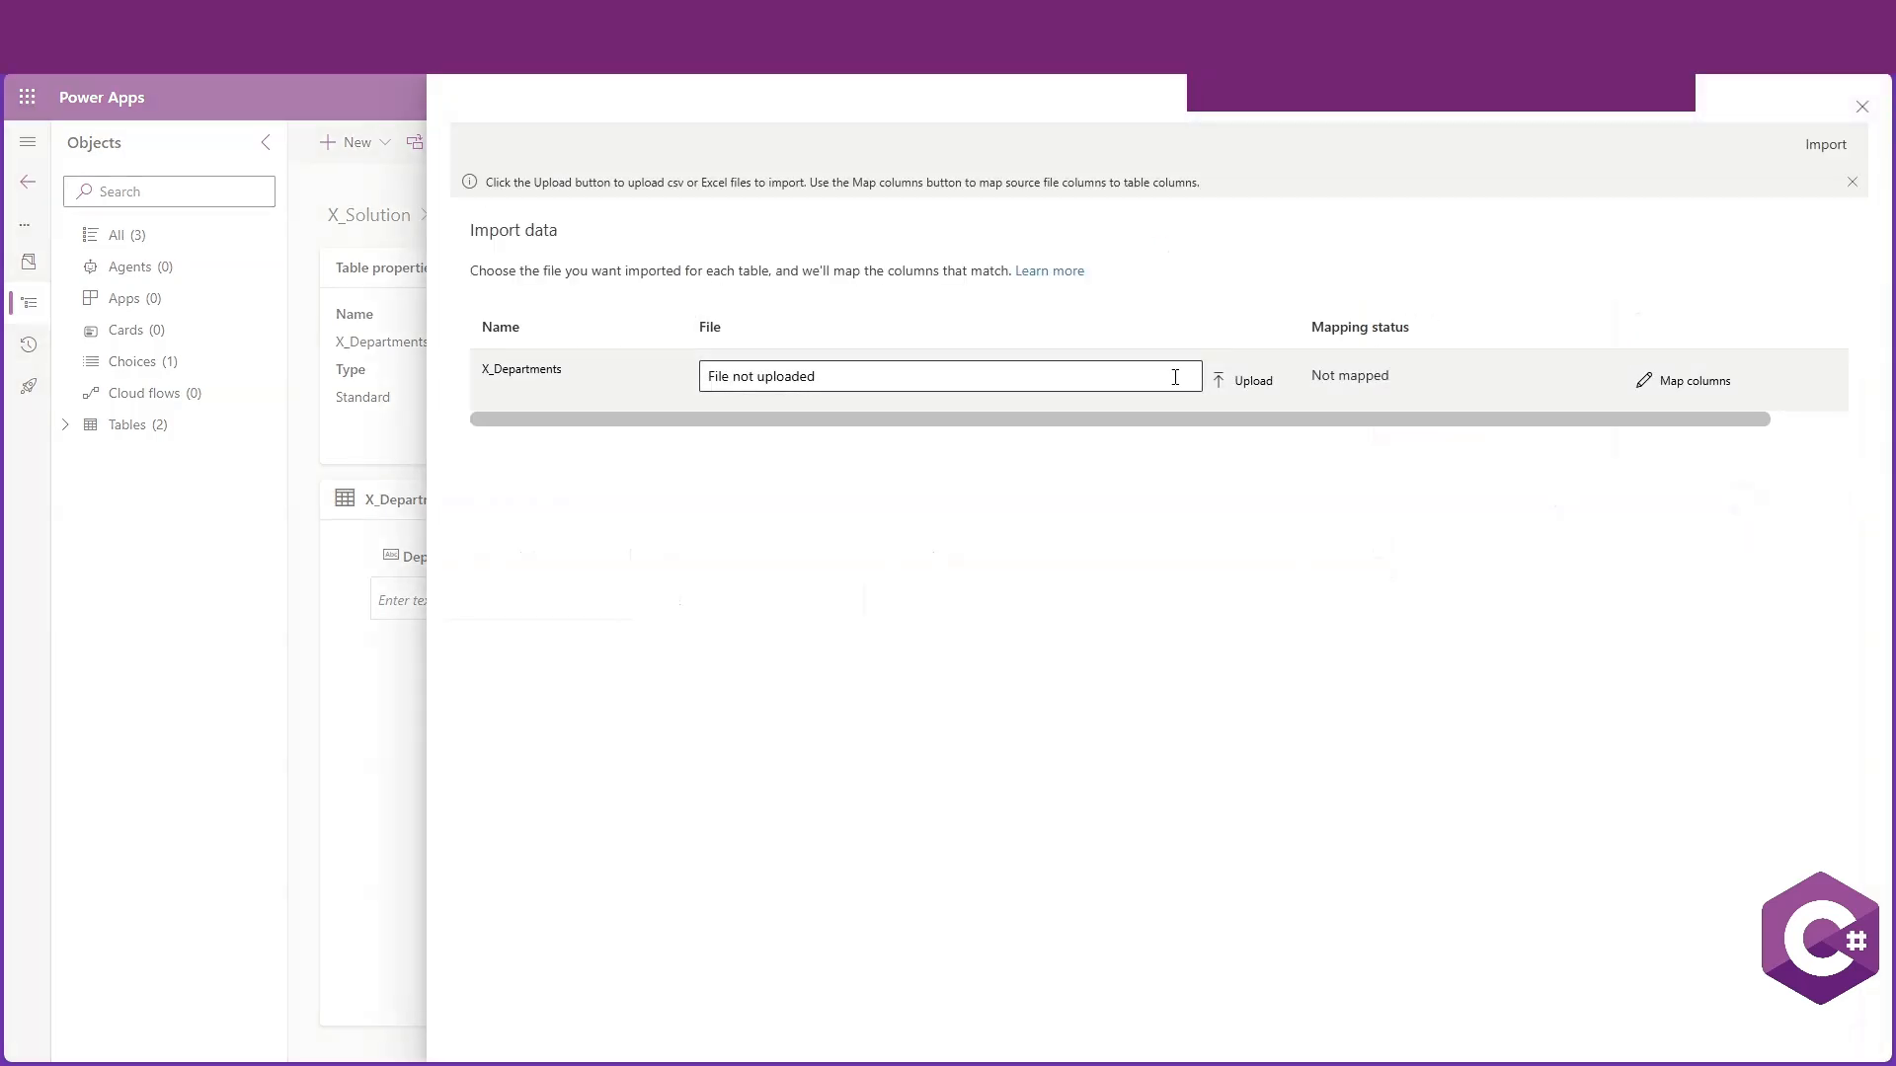
click(1124, 375)
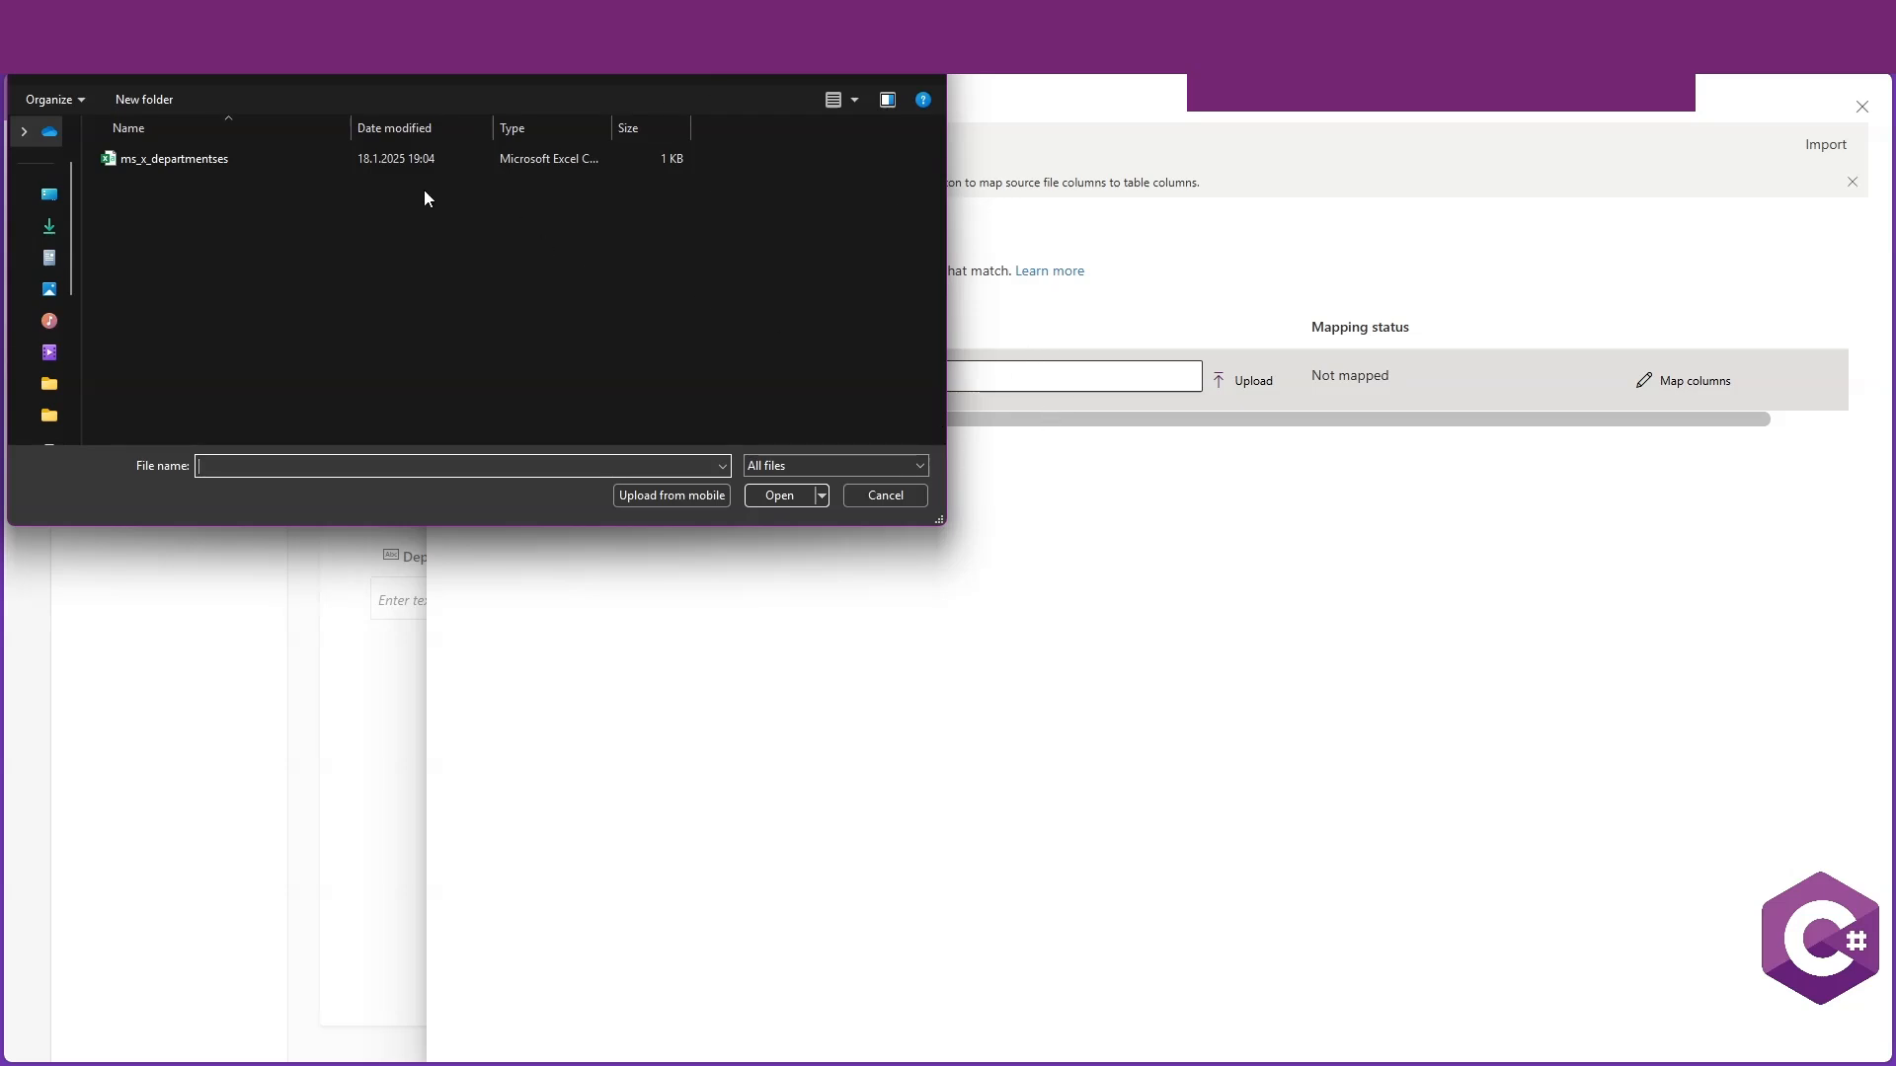
click(163, 160)
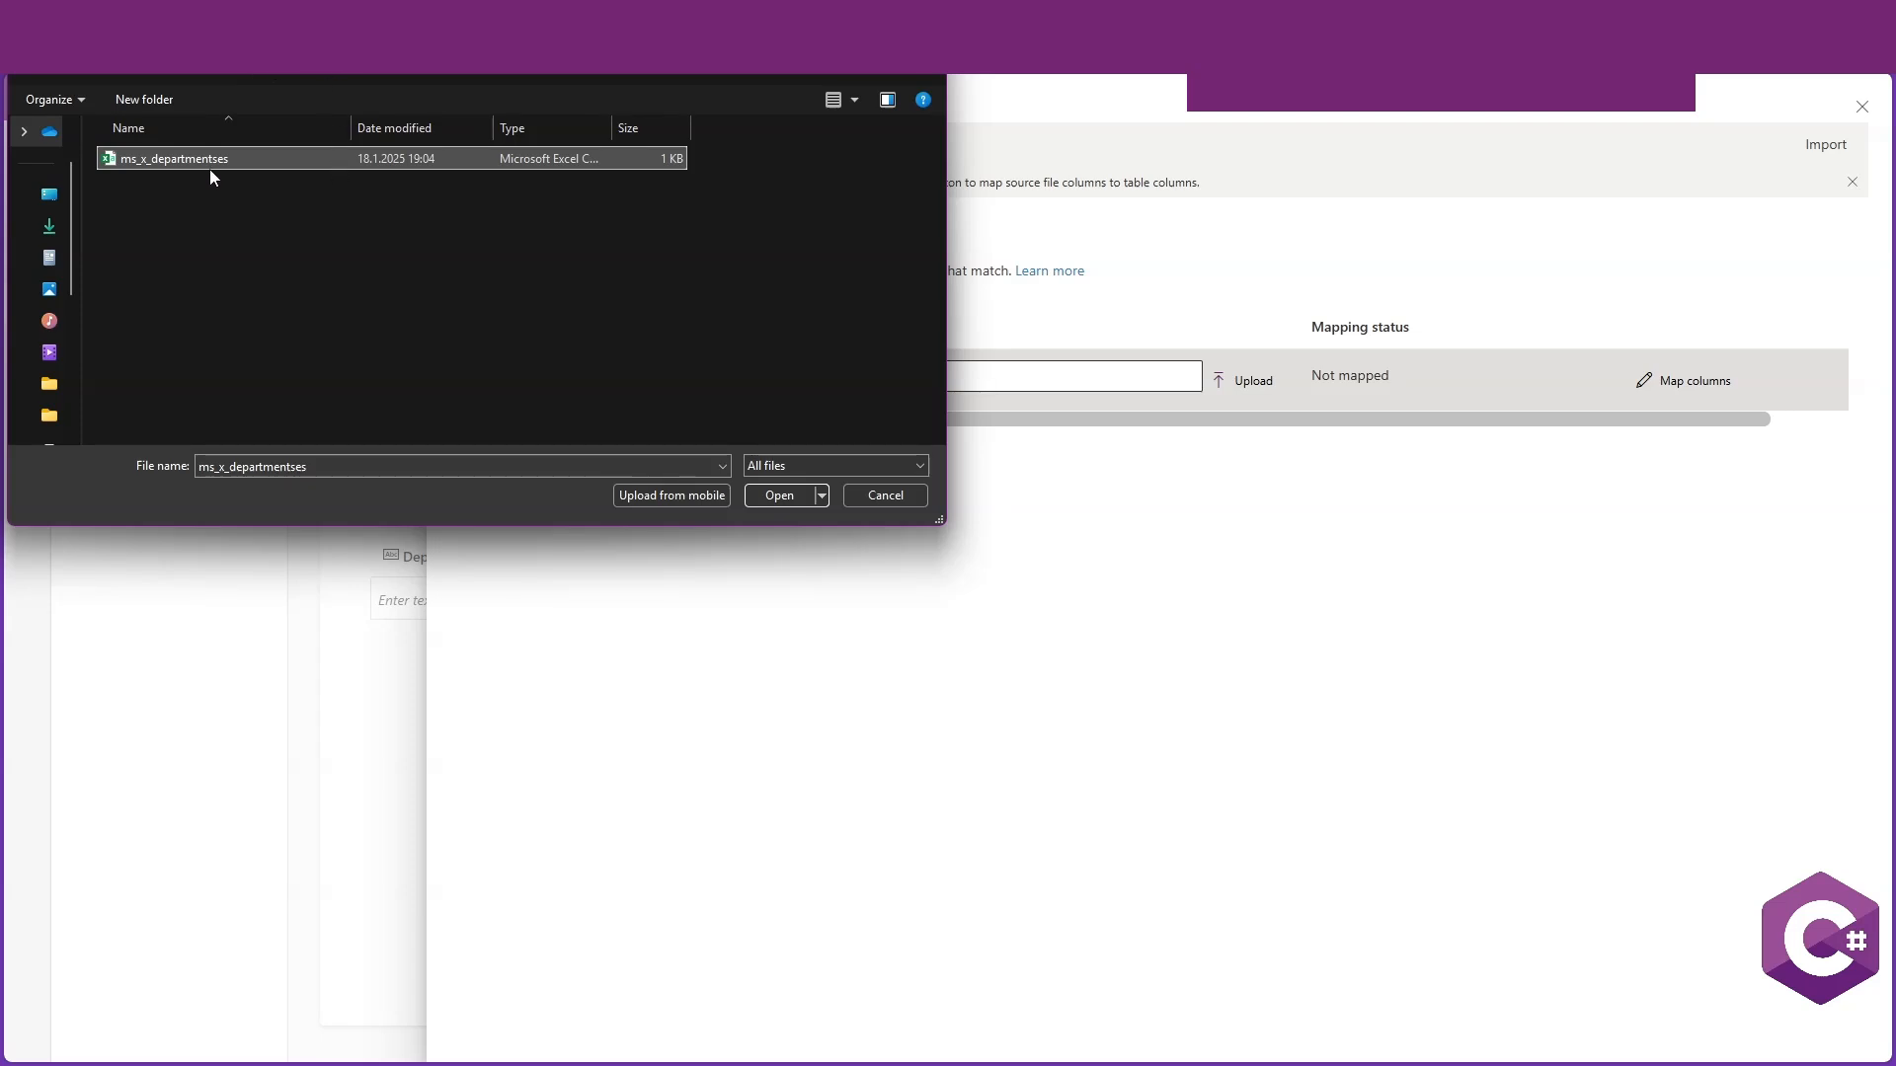
click(780, 496)
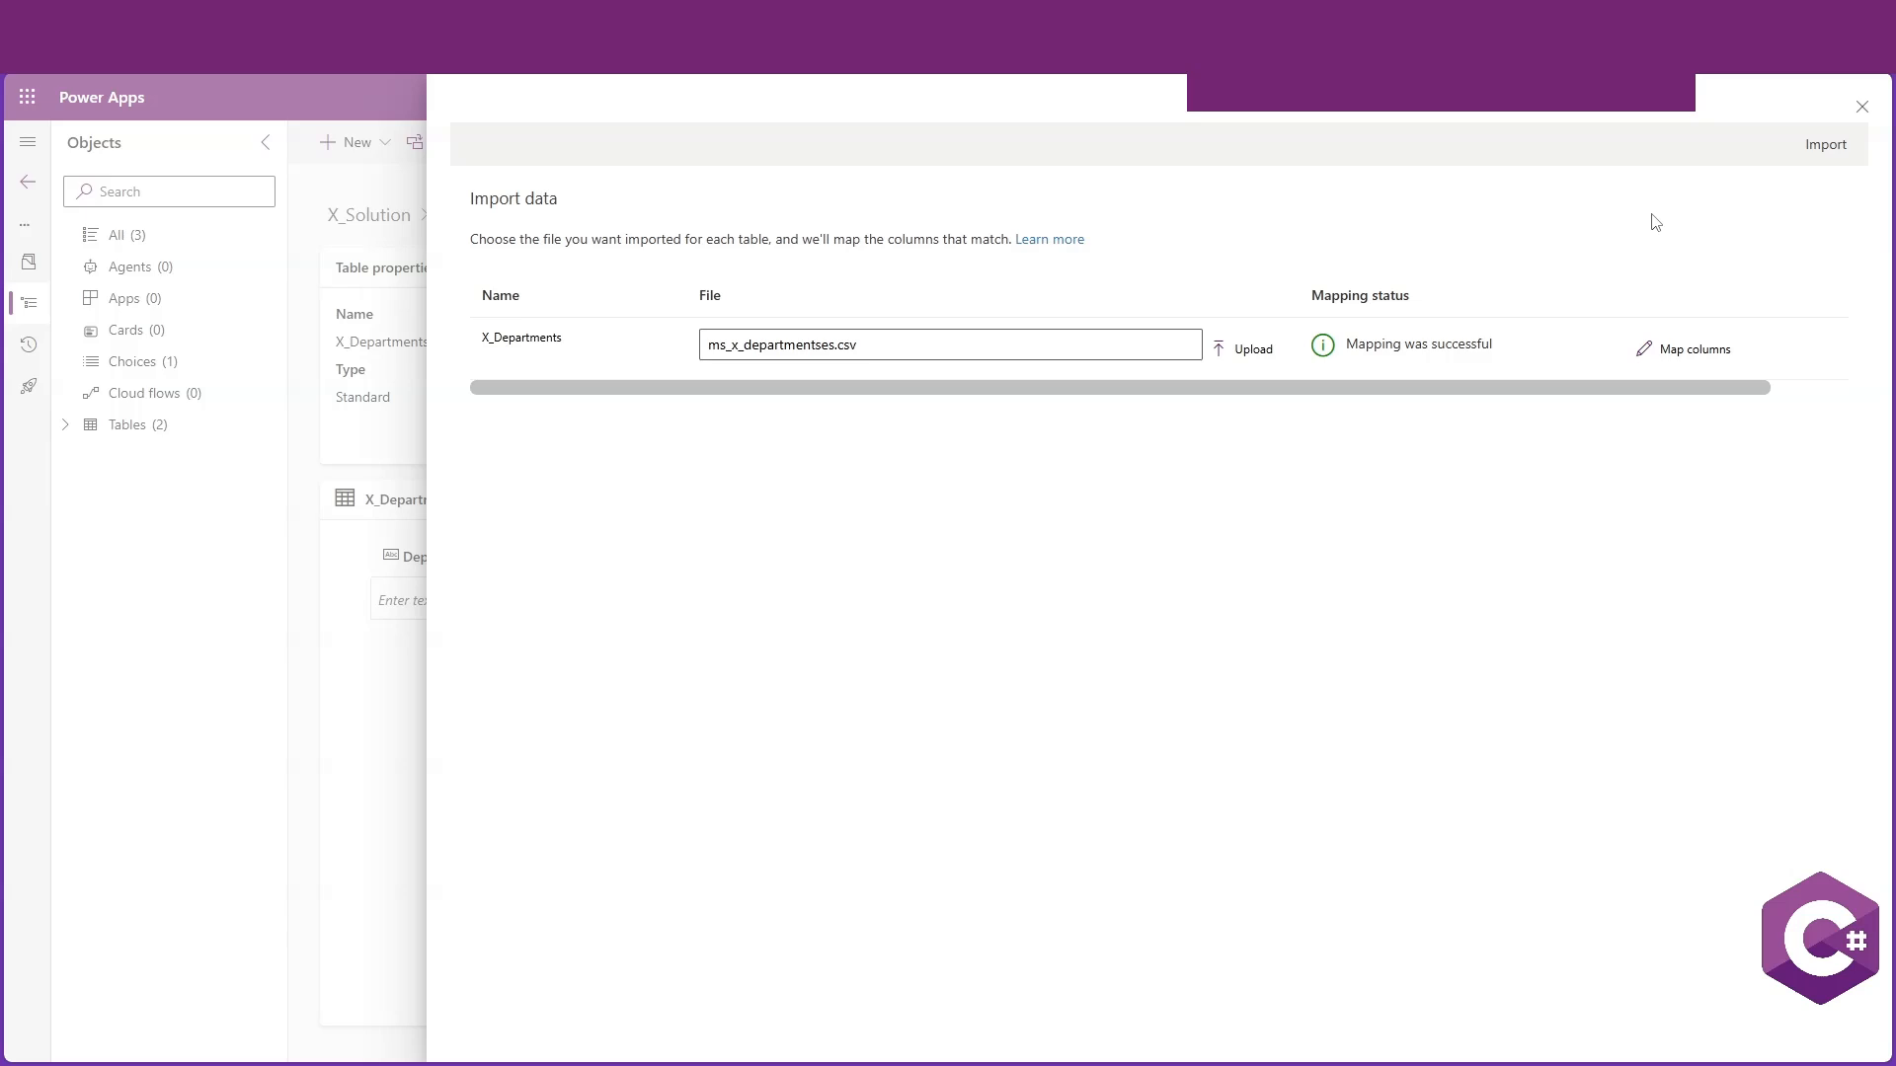
Open the column mappings for X_Departments and review the source column assignments
click(1685, 356)
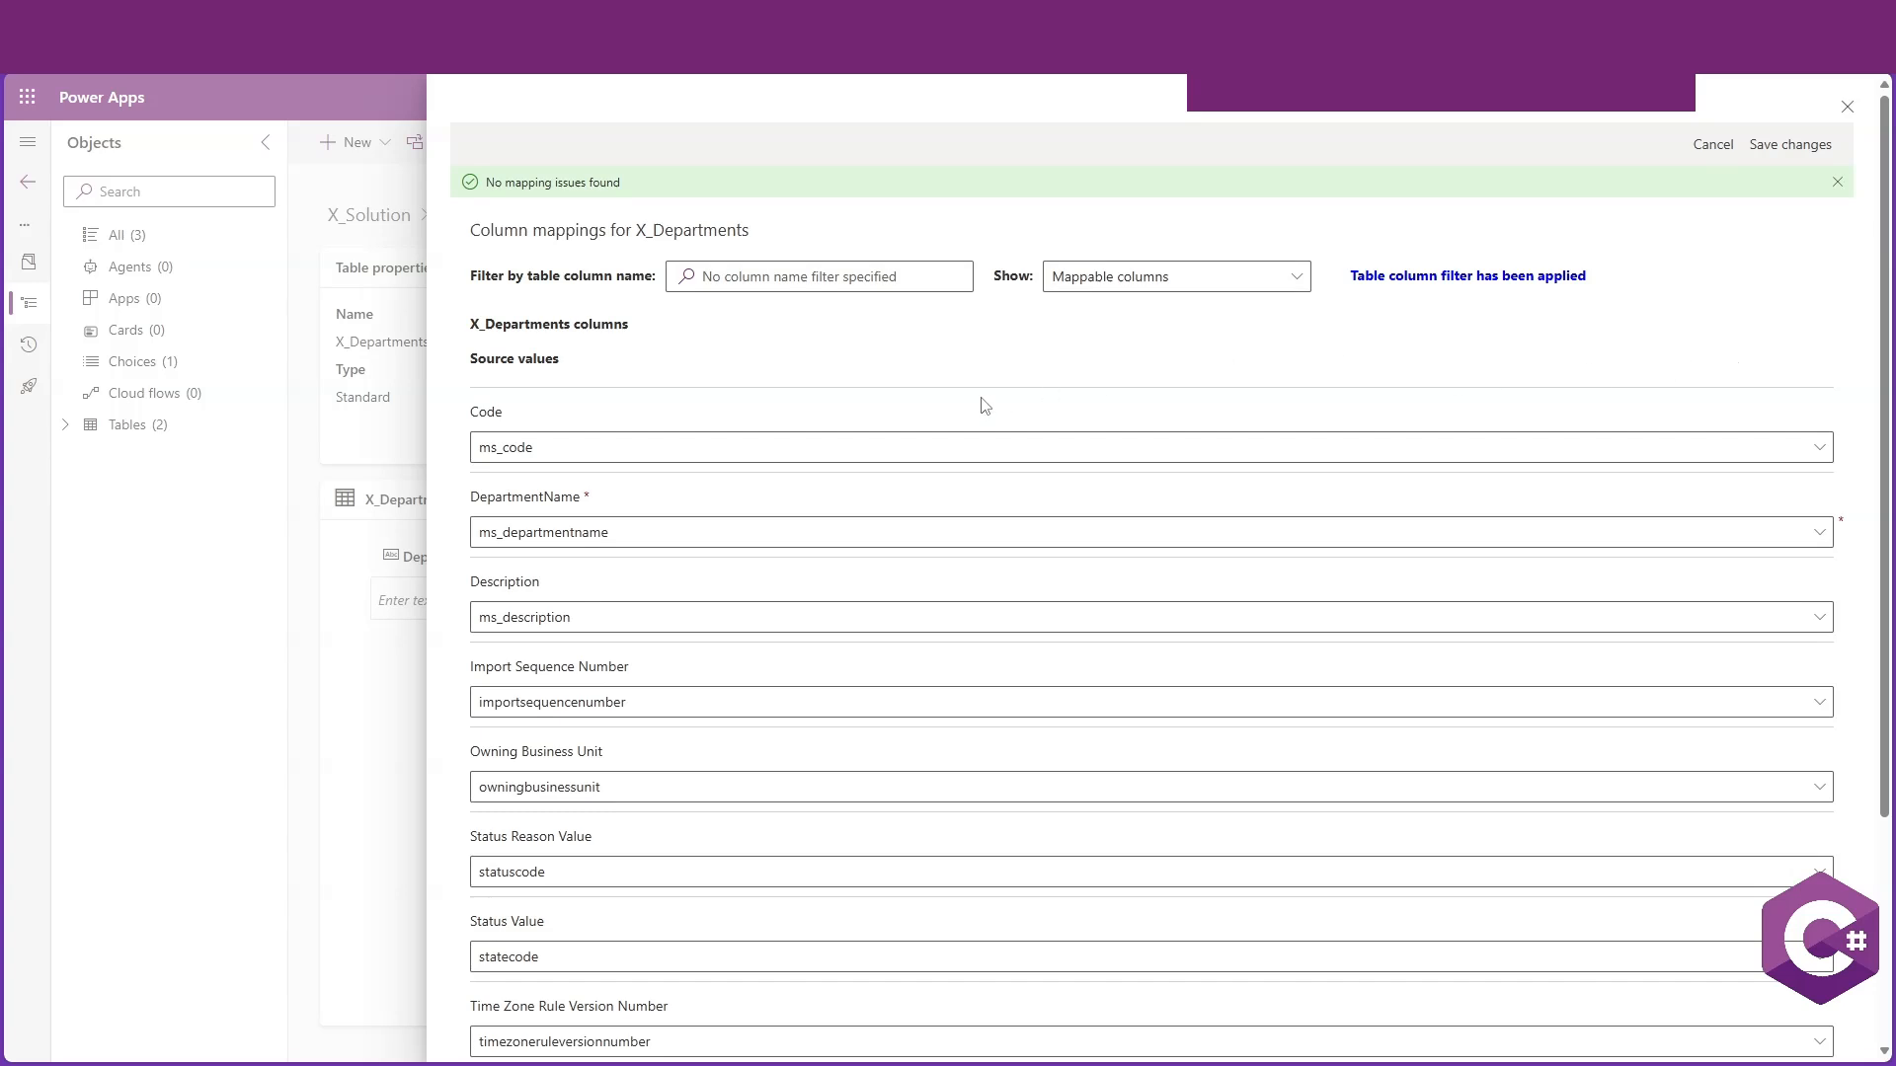
scroll(948, 413, down, 3)
scroll(706, 573, up, 1)
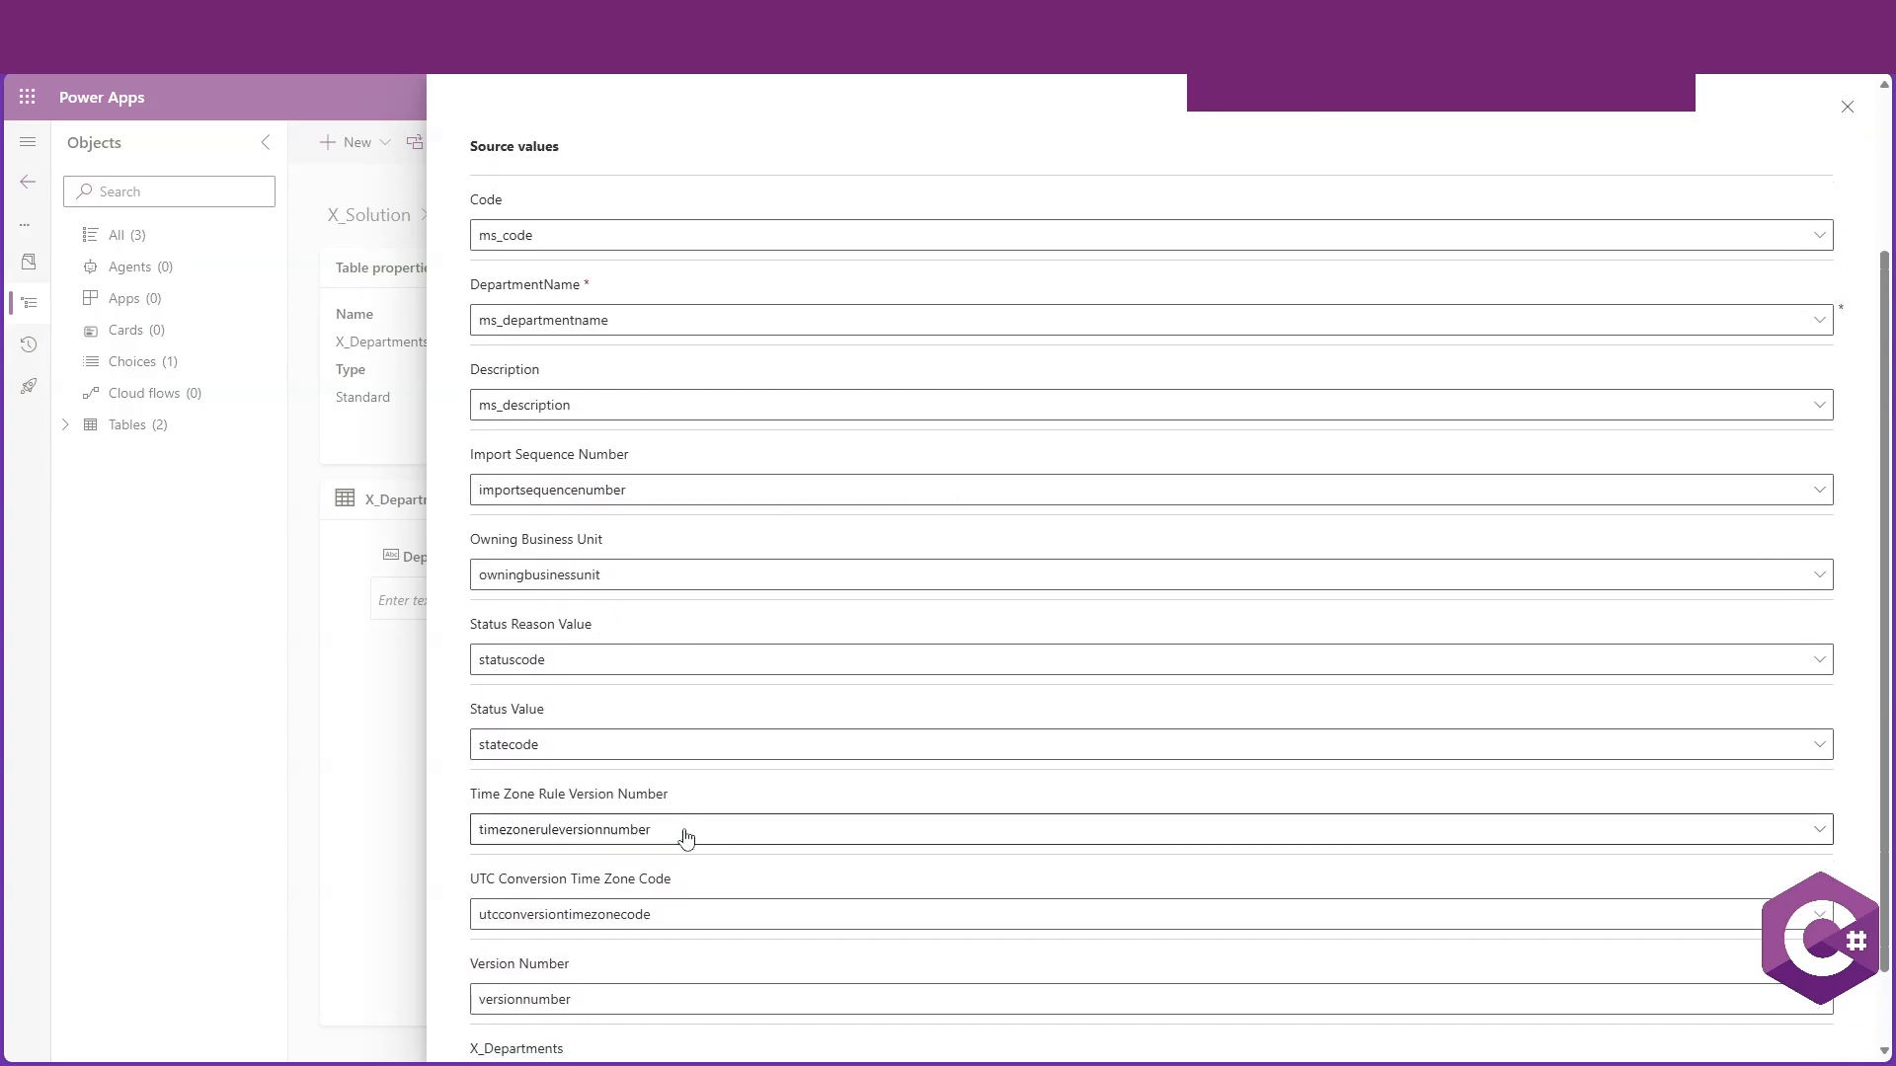
scroll(685, 837, down, 1)
scroll(665, 775, up, 3)
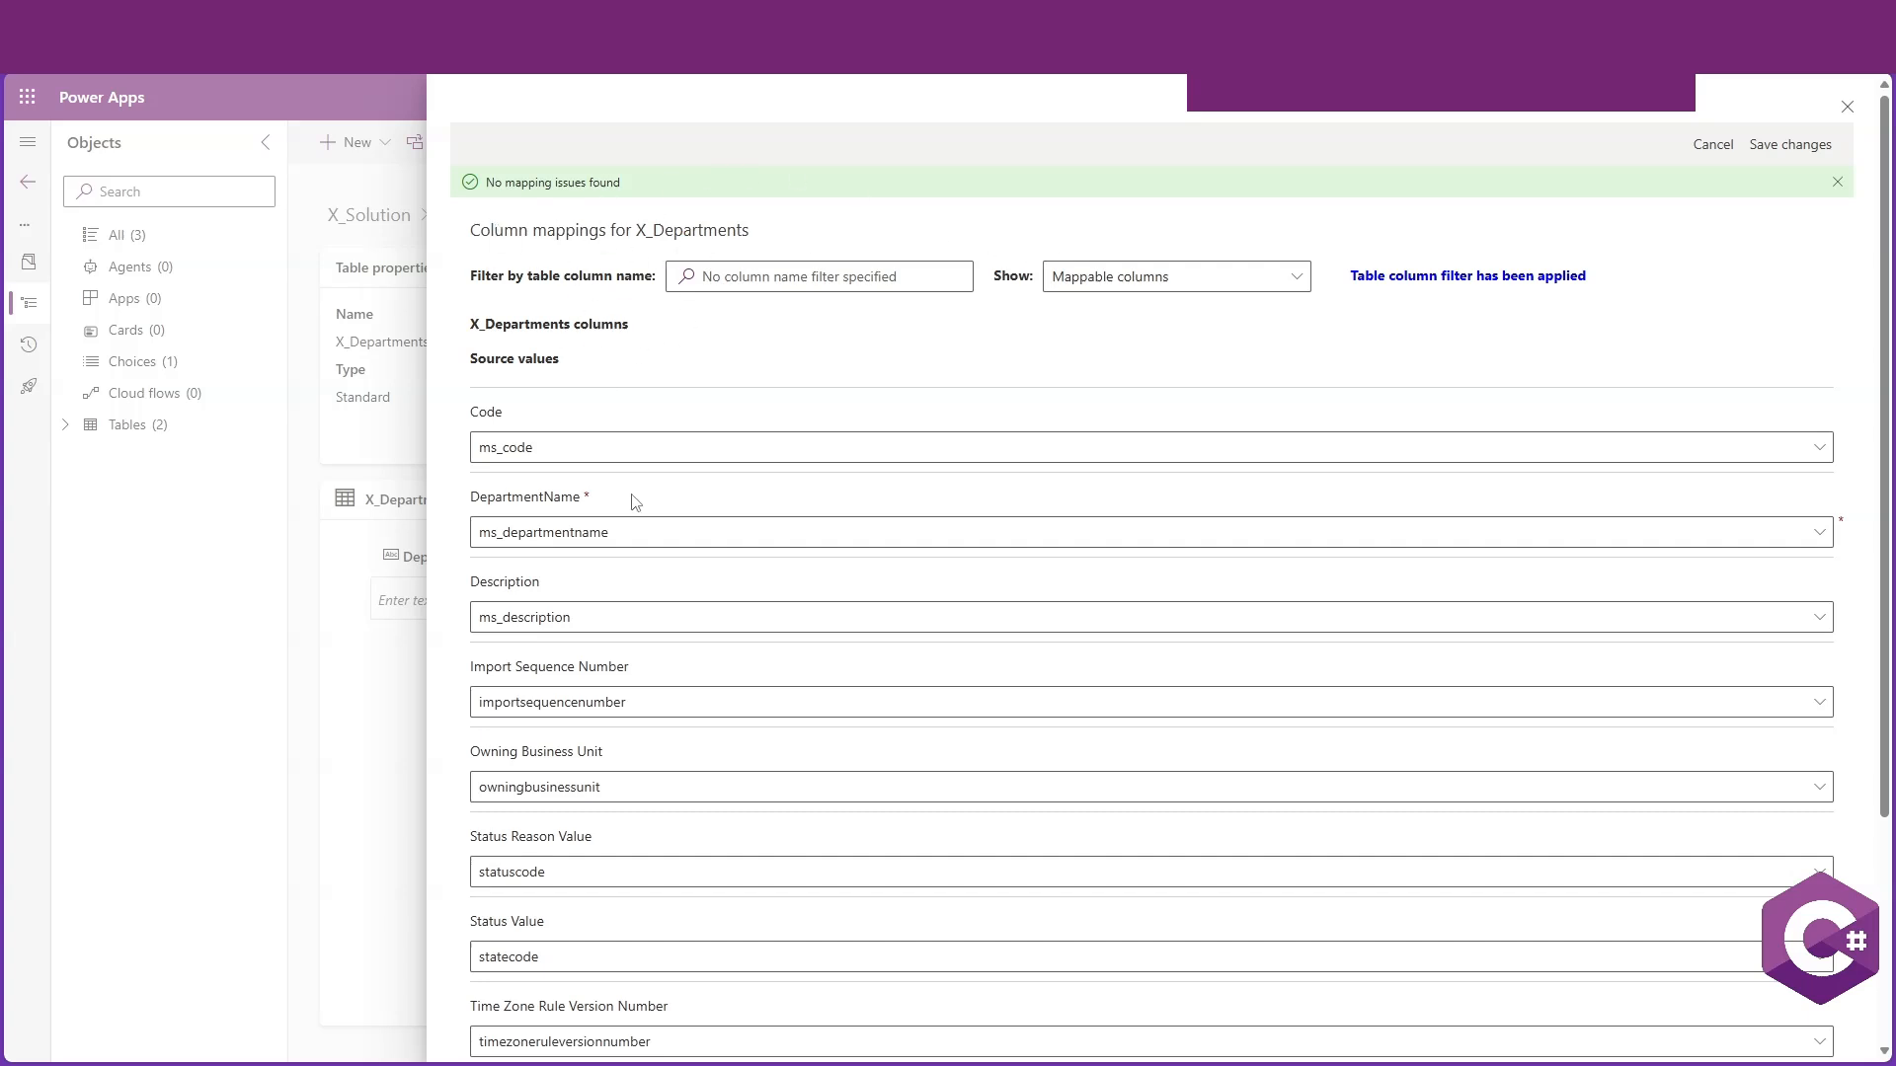
scroll(681, 642, down, 3)
scroll(671, 711, up, 4)
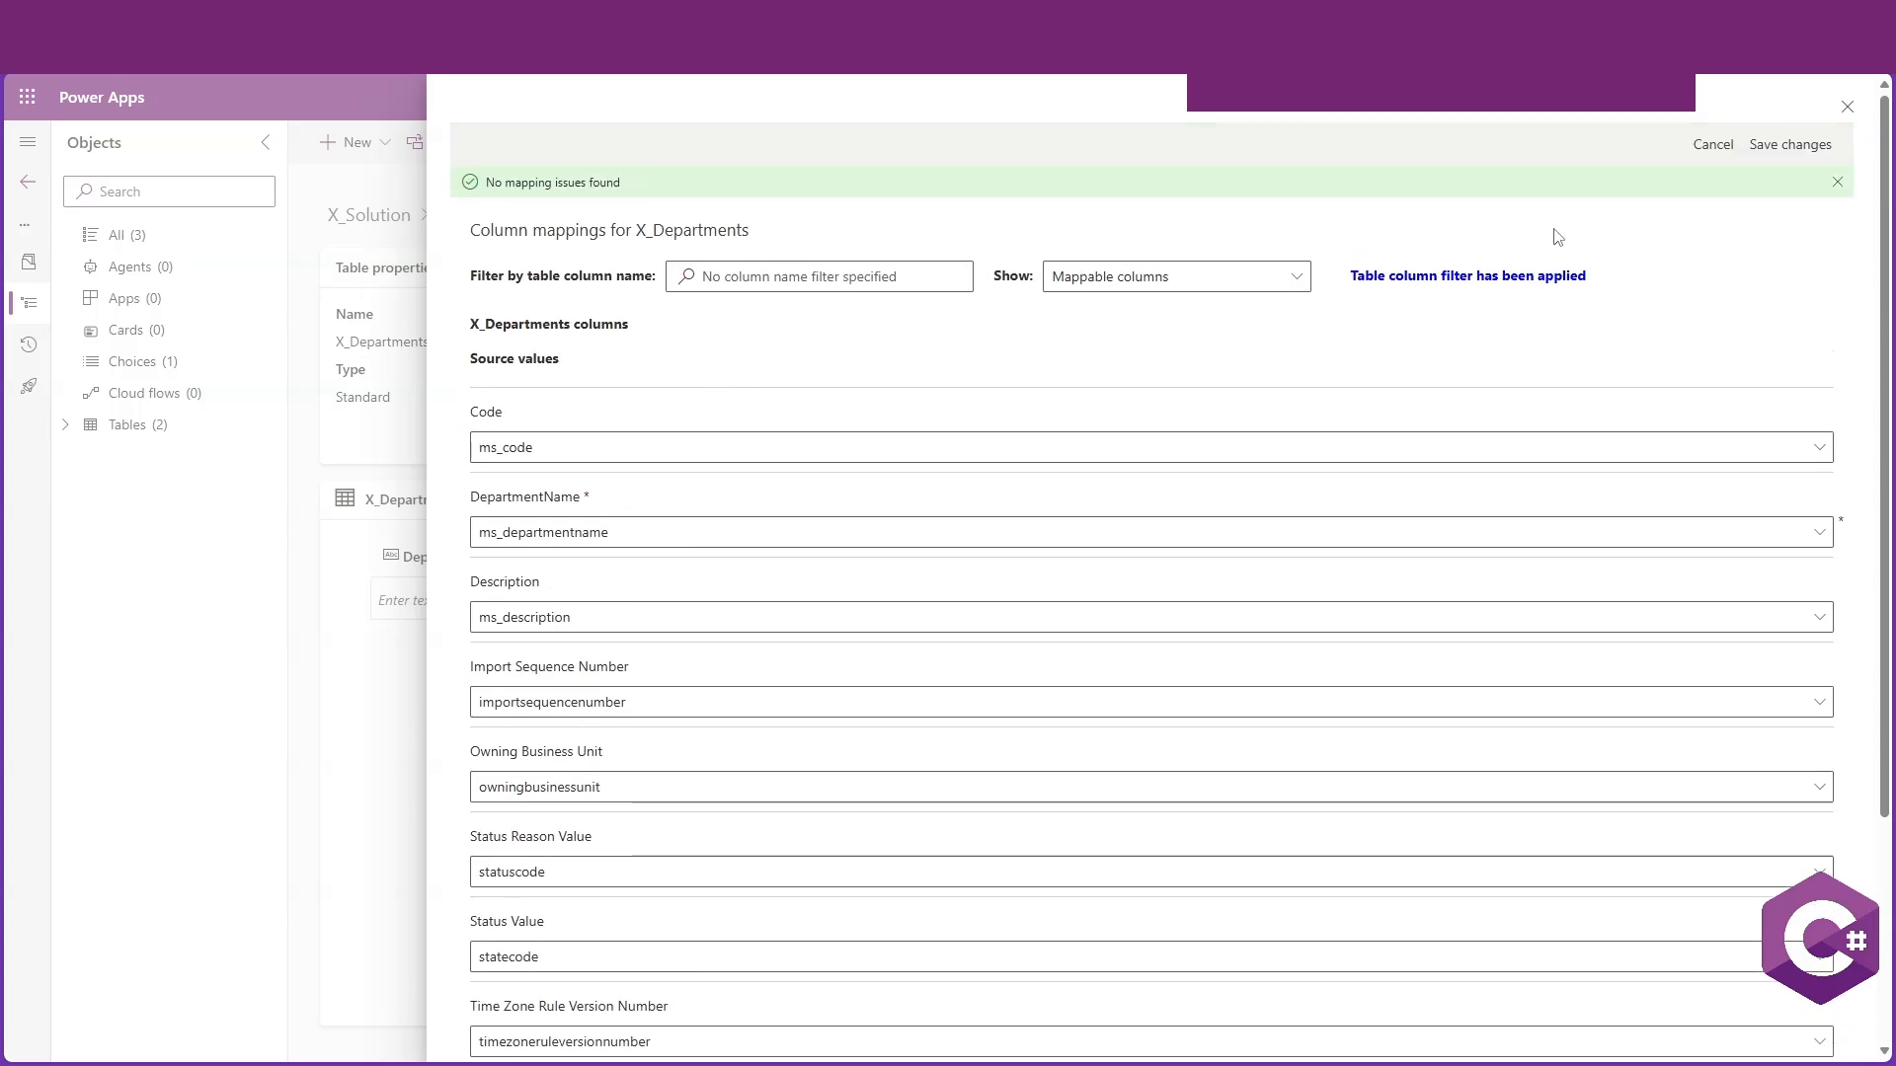
Save the column mappings, run the import of the department data, close the import pane and reload the table page
click(1782, 158)
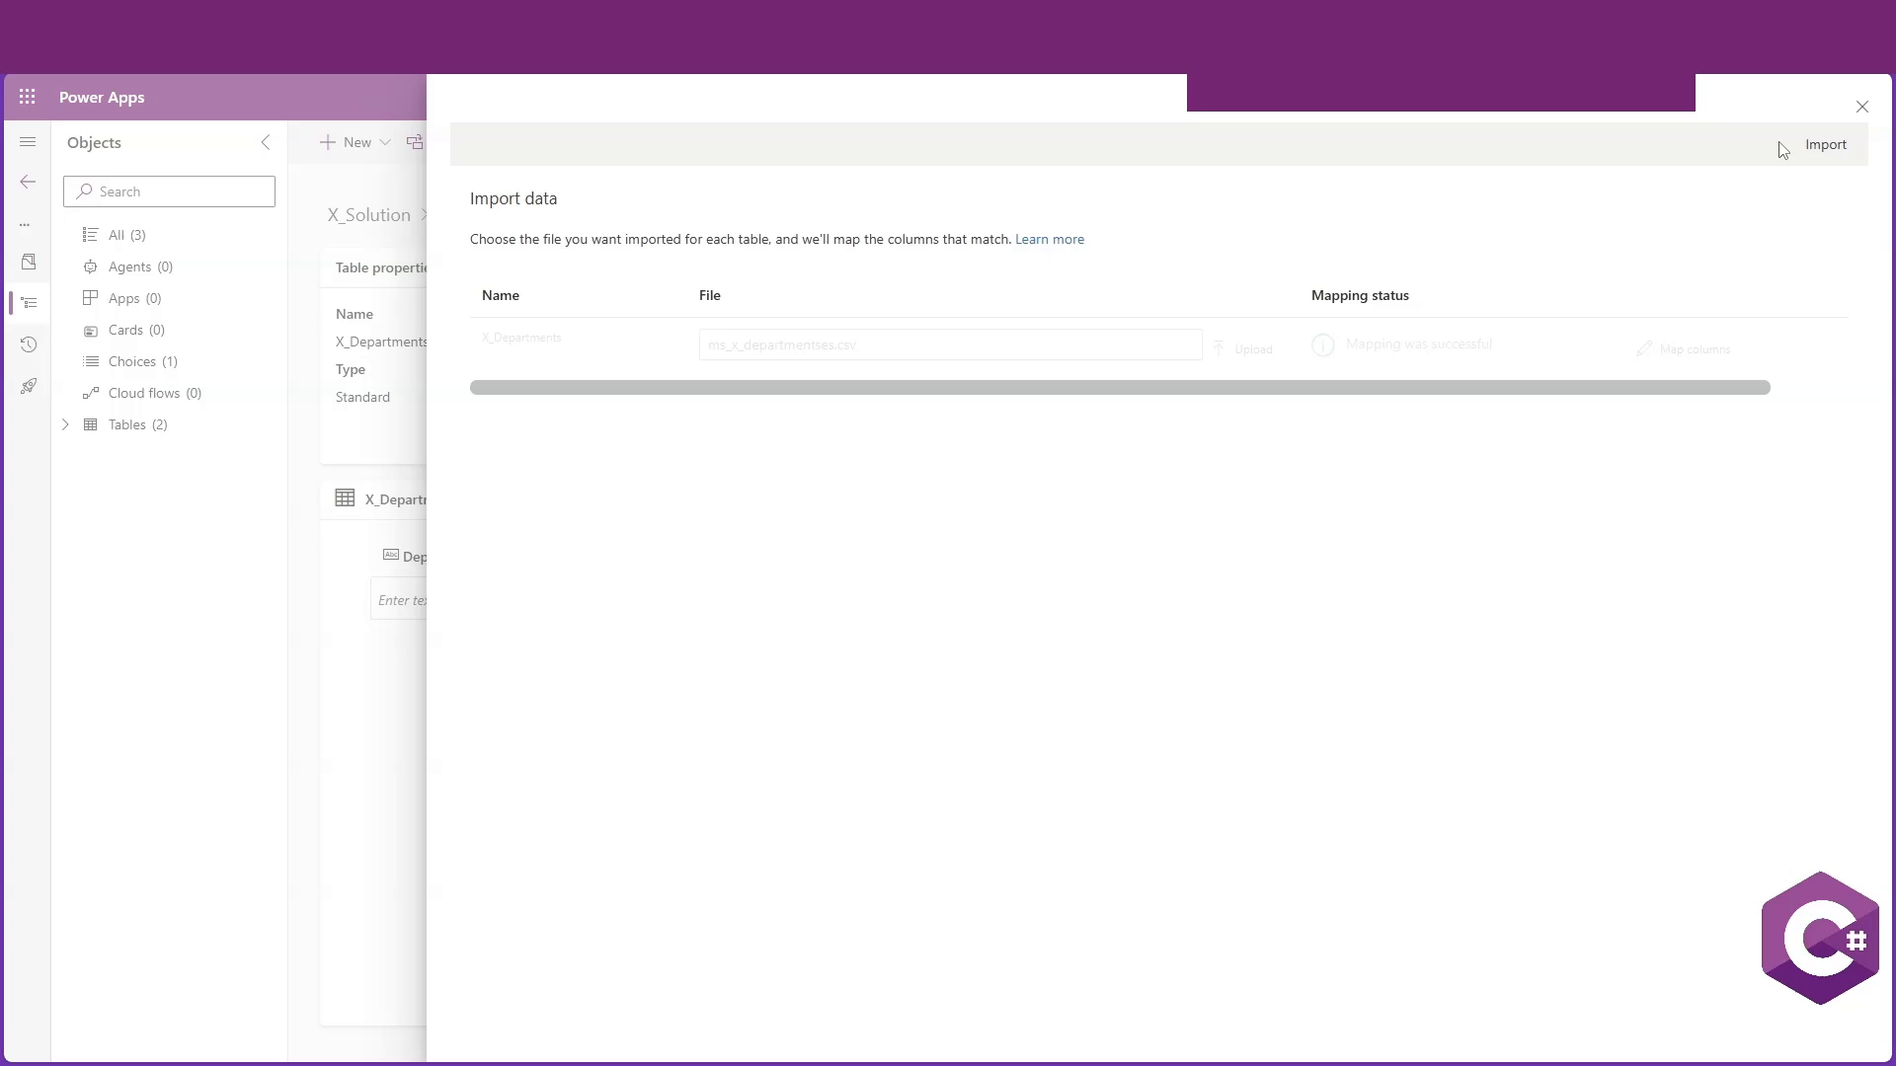
click(1828, 150)
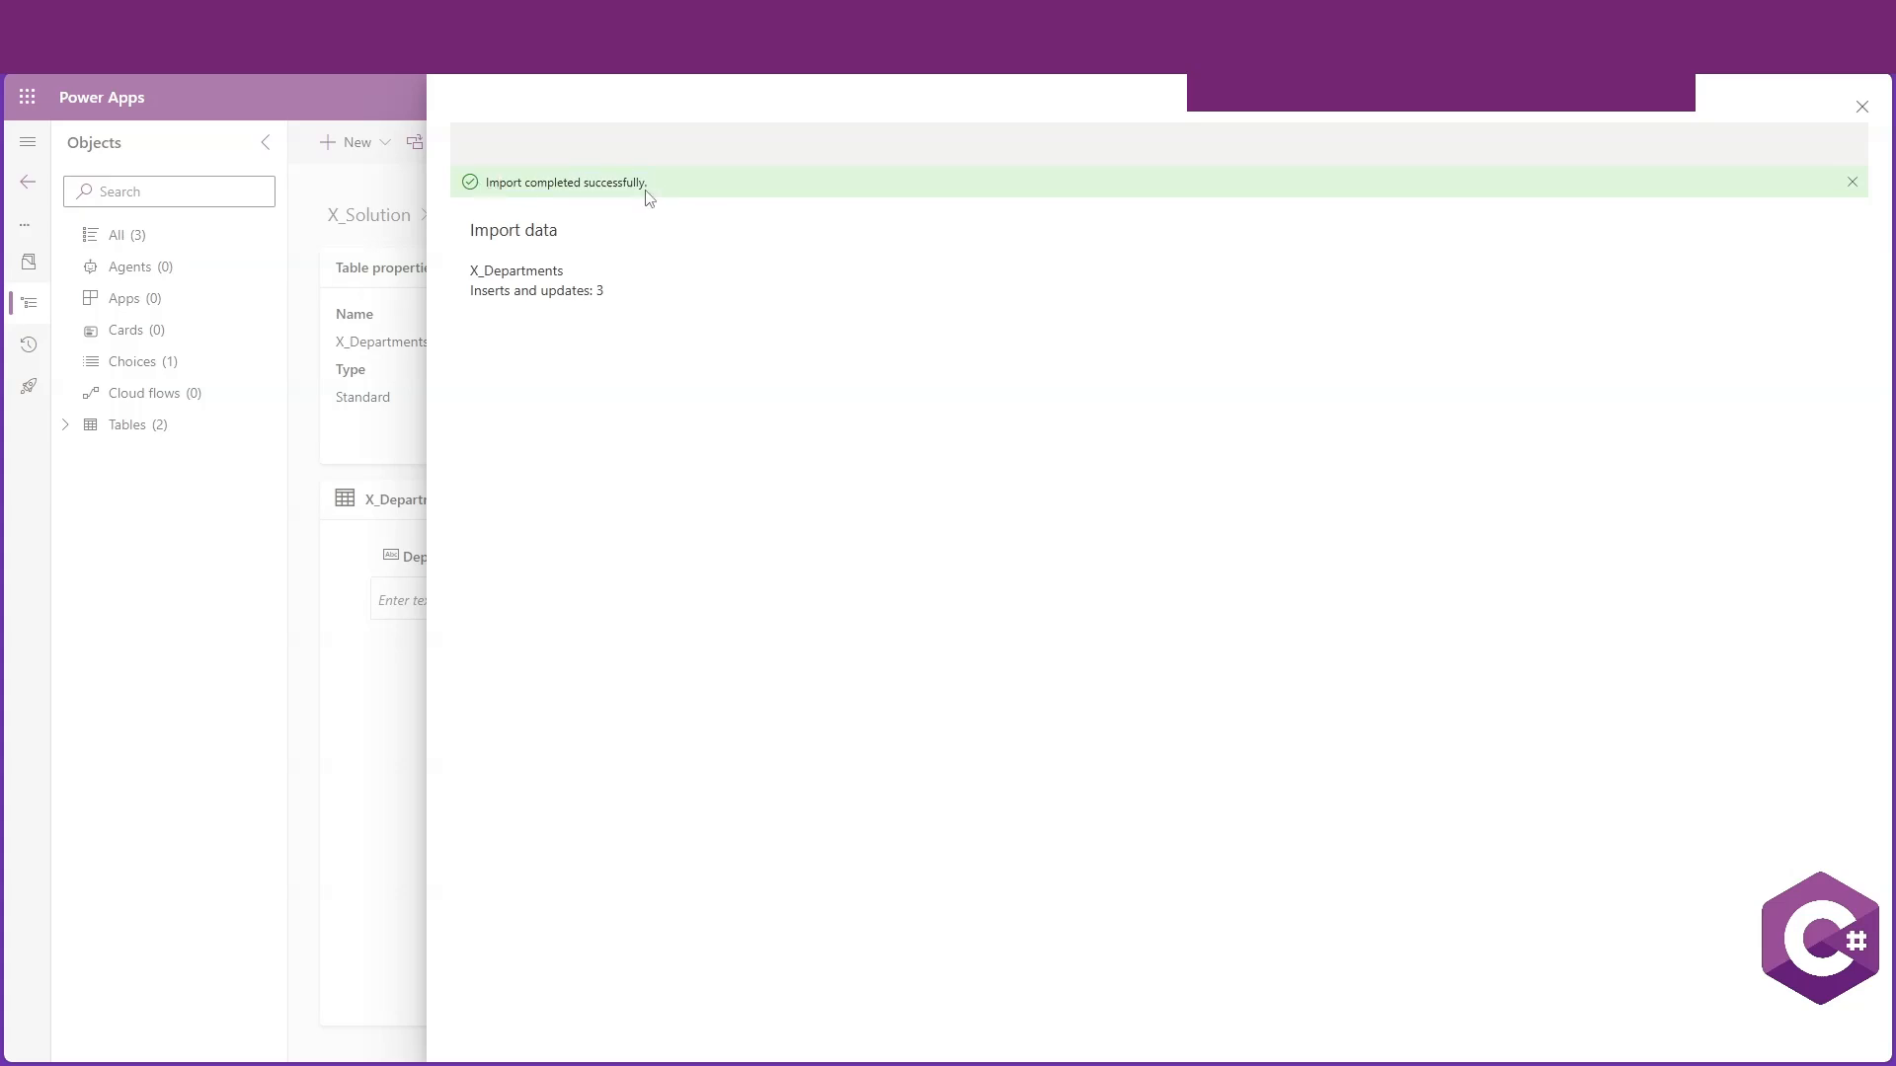
click(1862, 107)
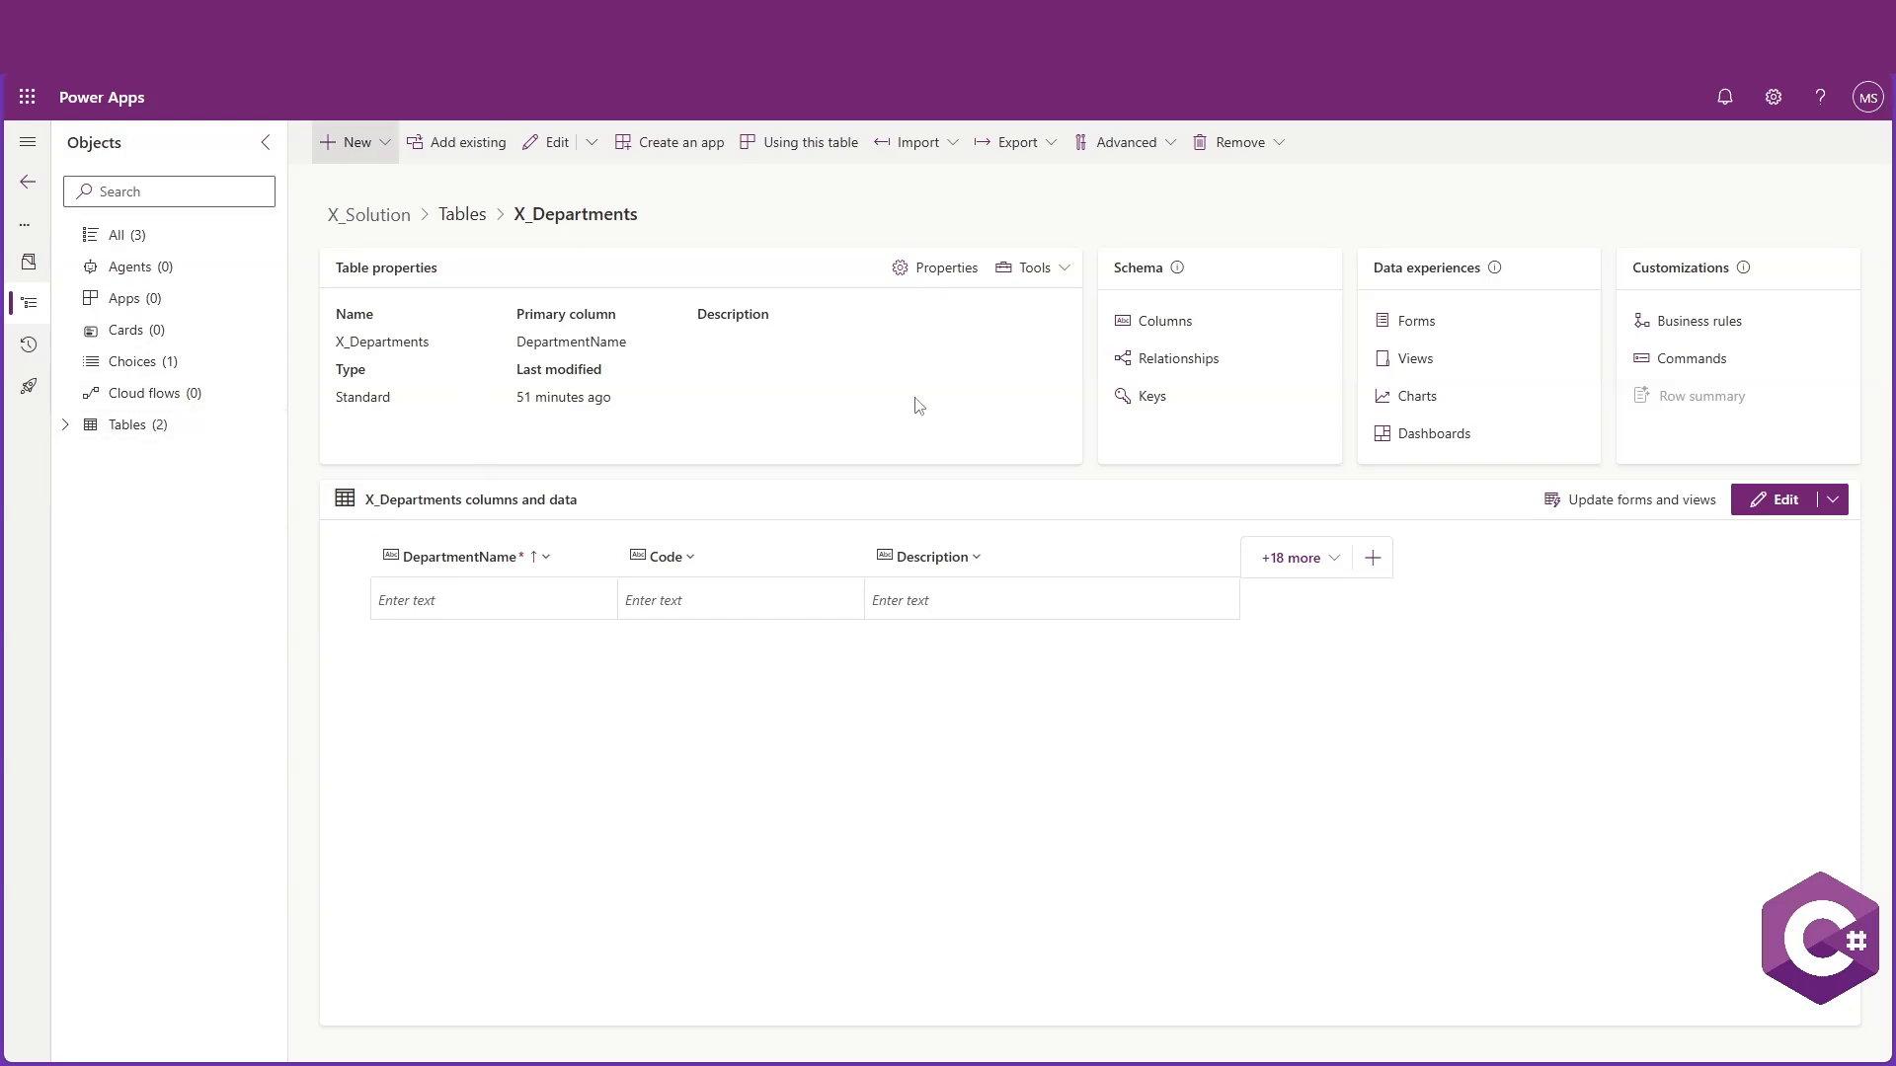
key(ctrl+r)
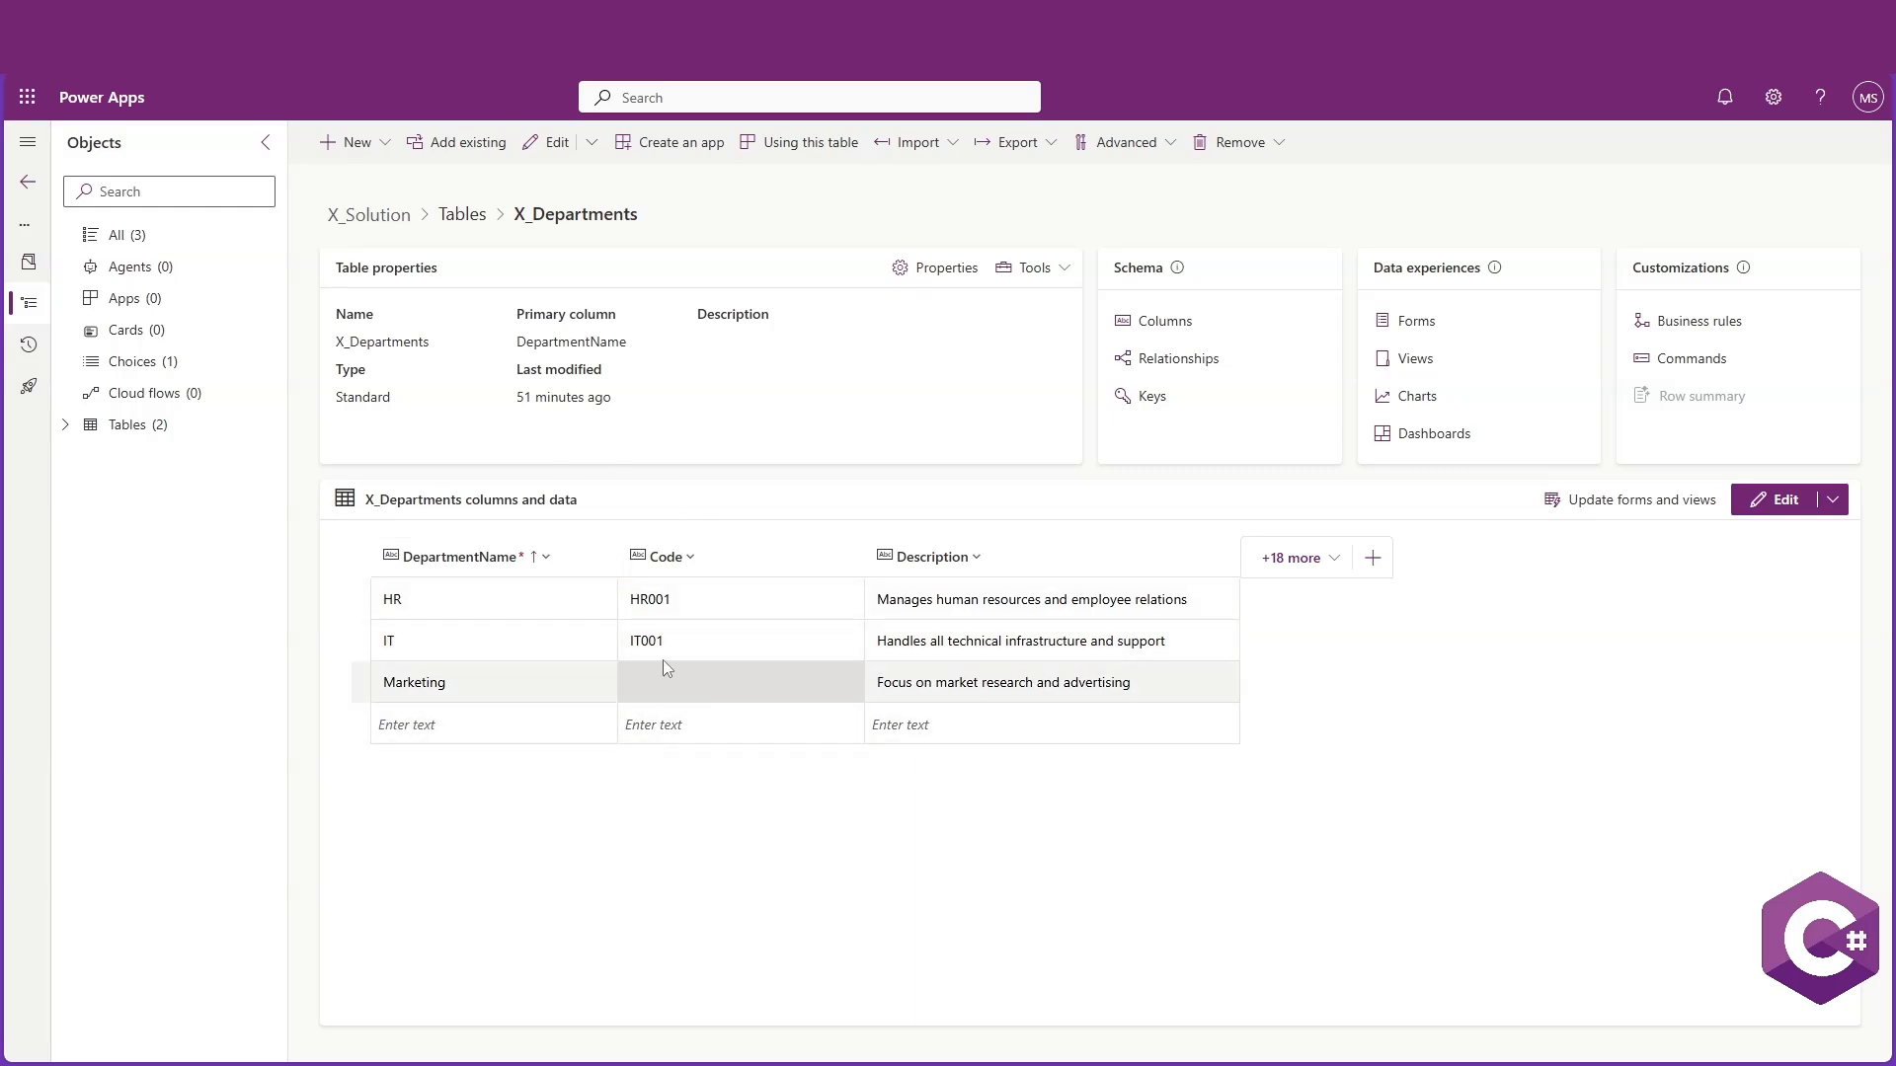
Expand the Tables list in the object tree and open the Forms list of the X_Departments table
click(70, 429)
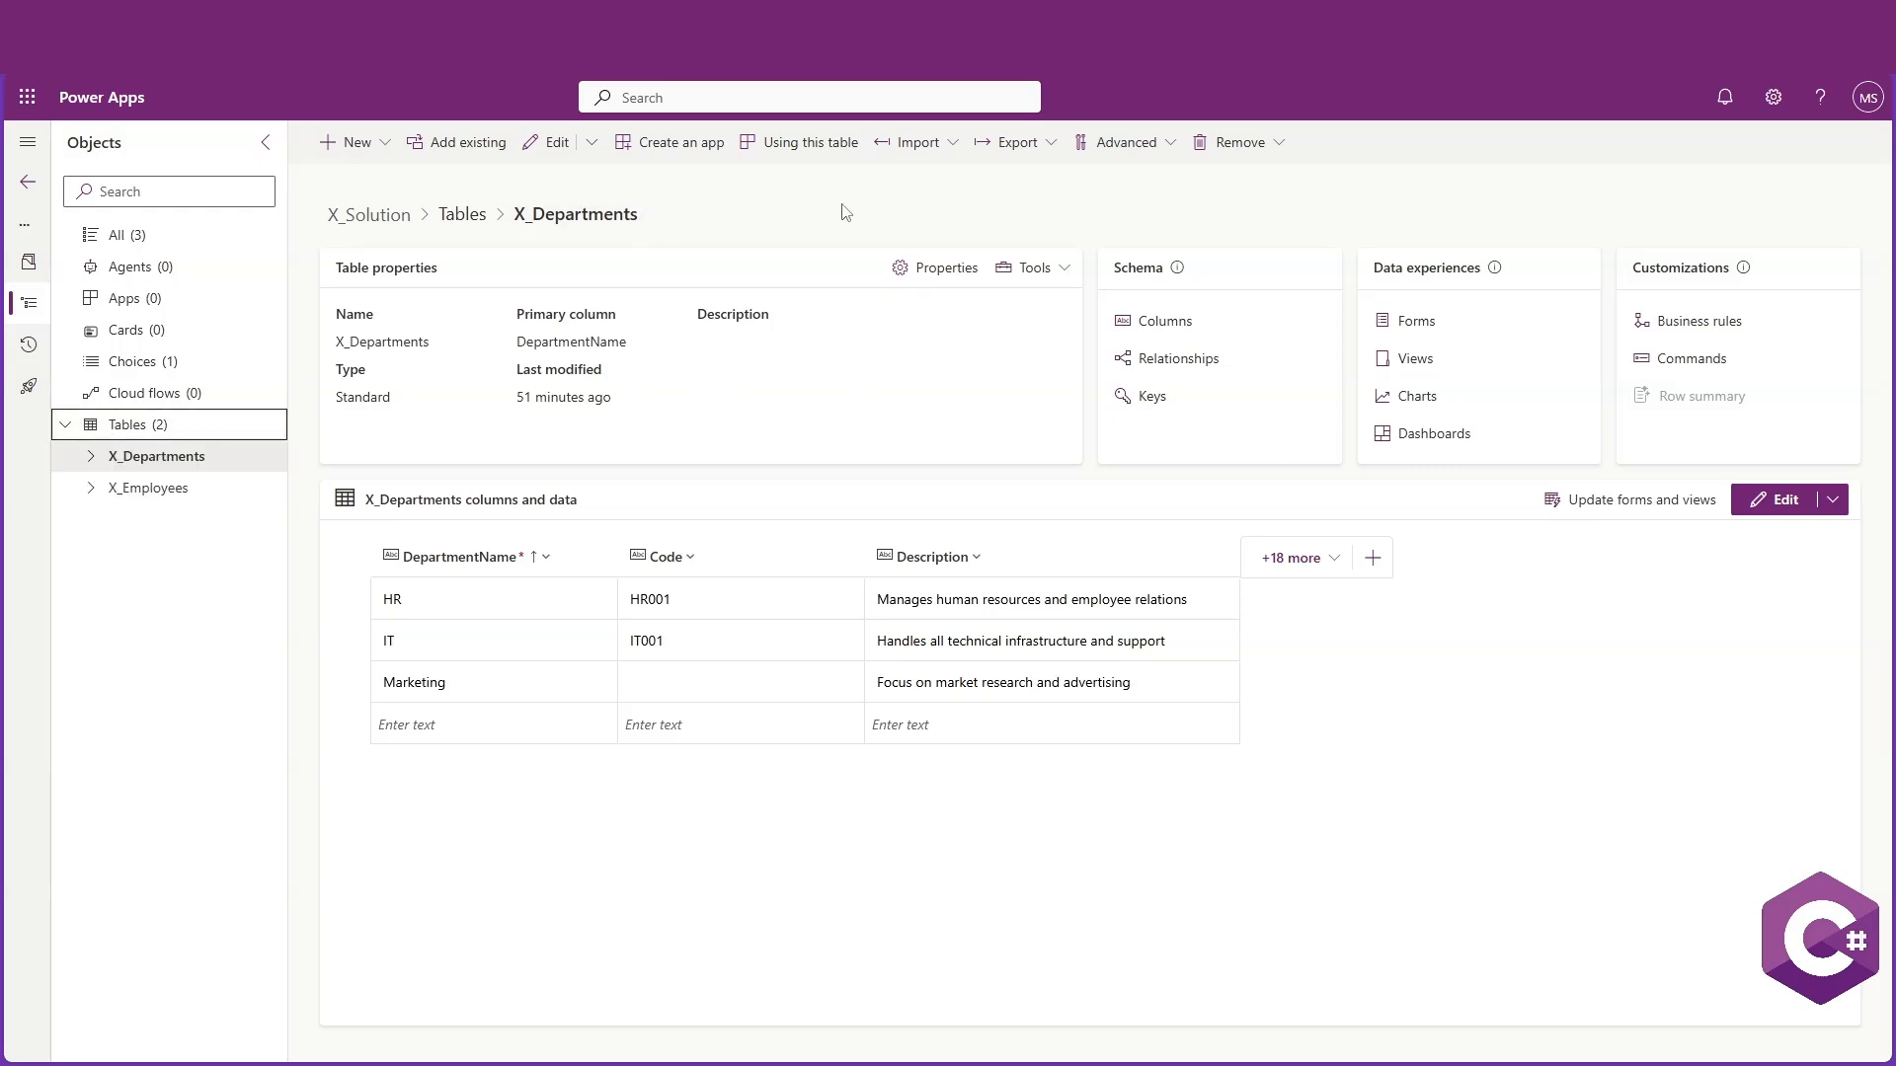
click(350, 148)
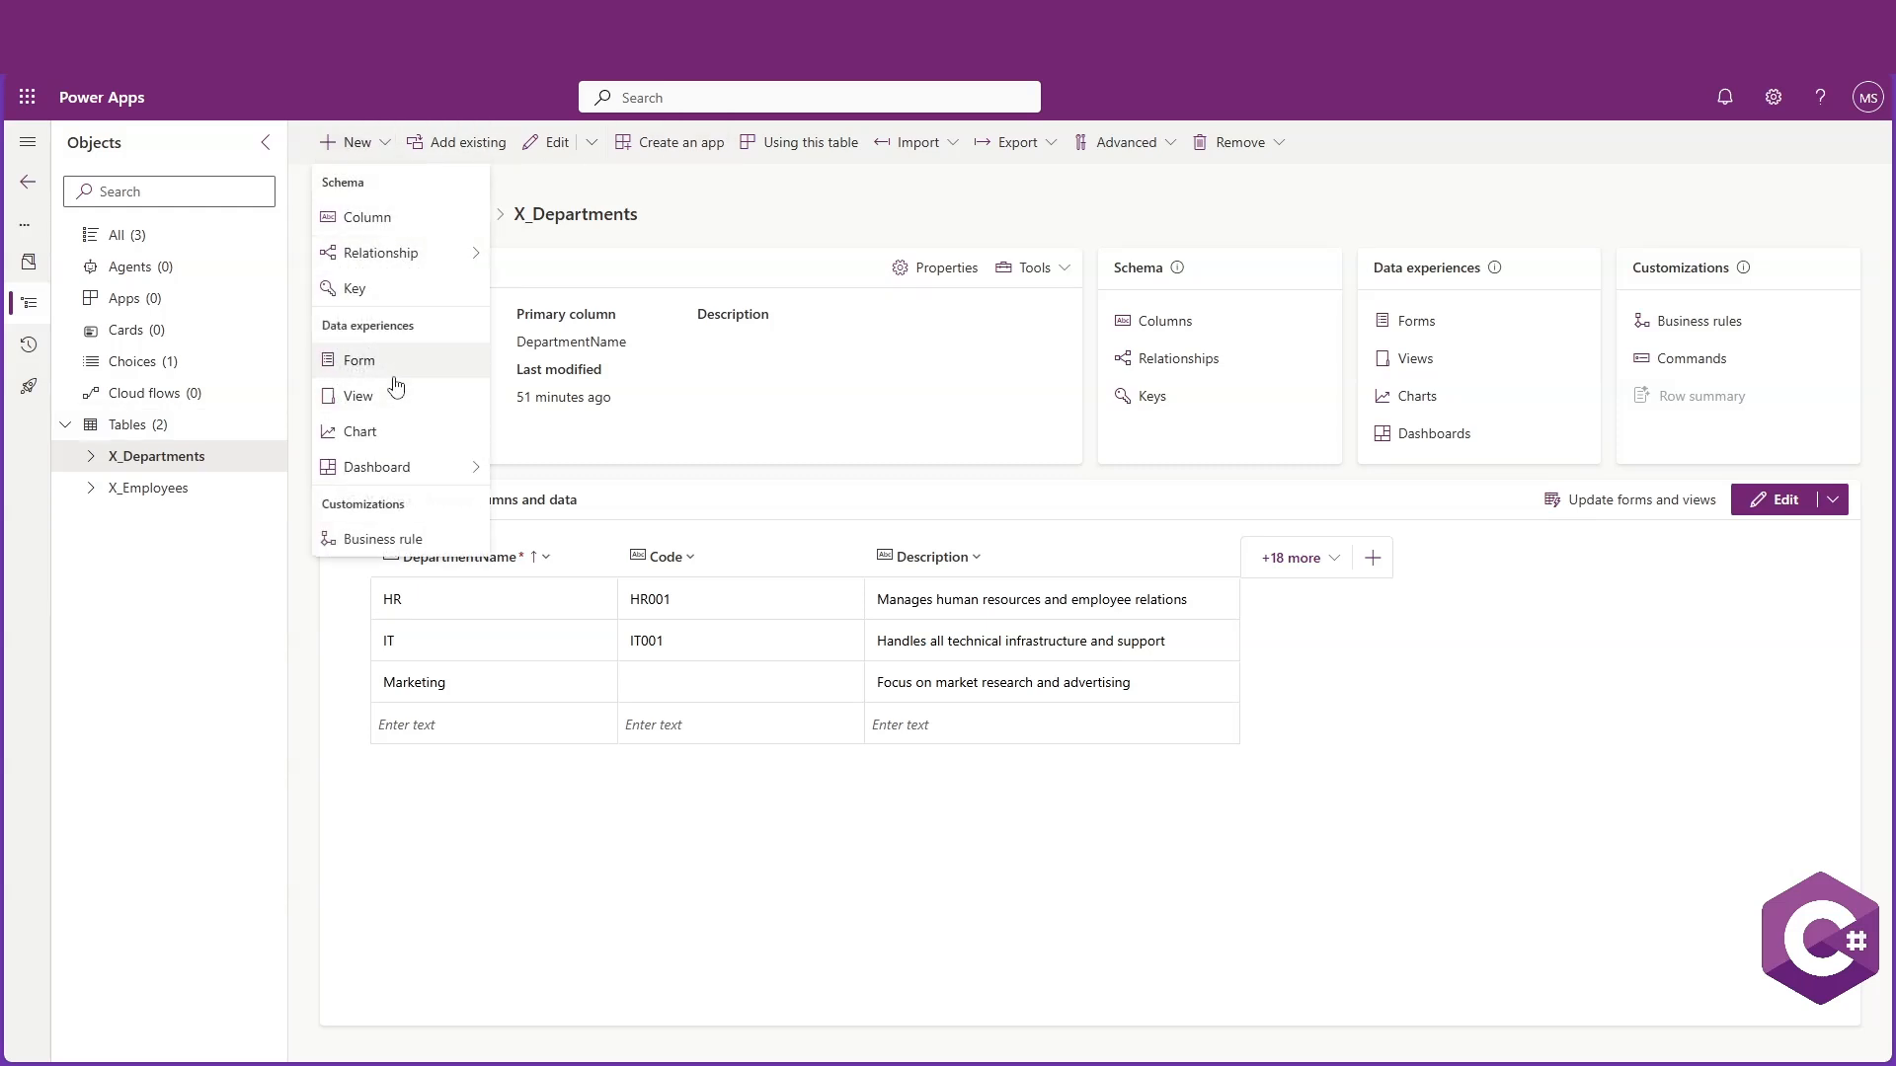
click(1380, 198)
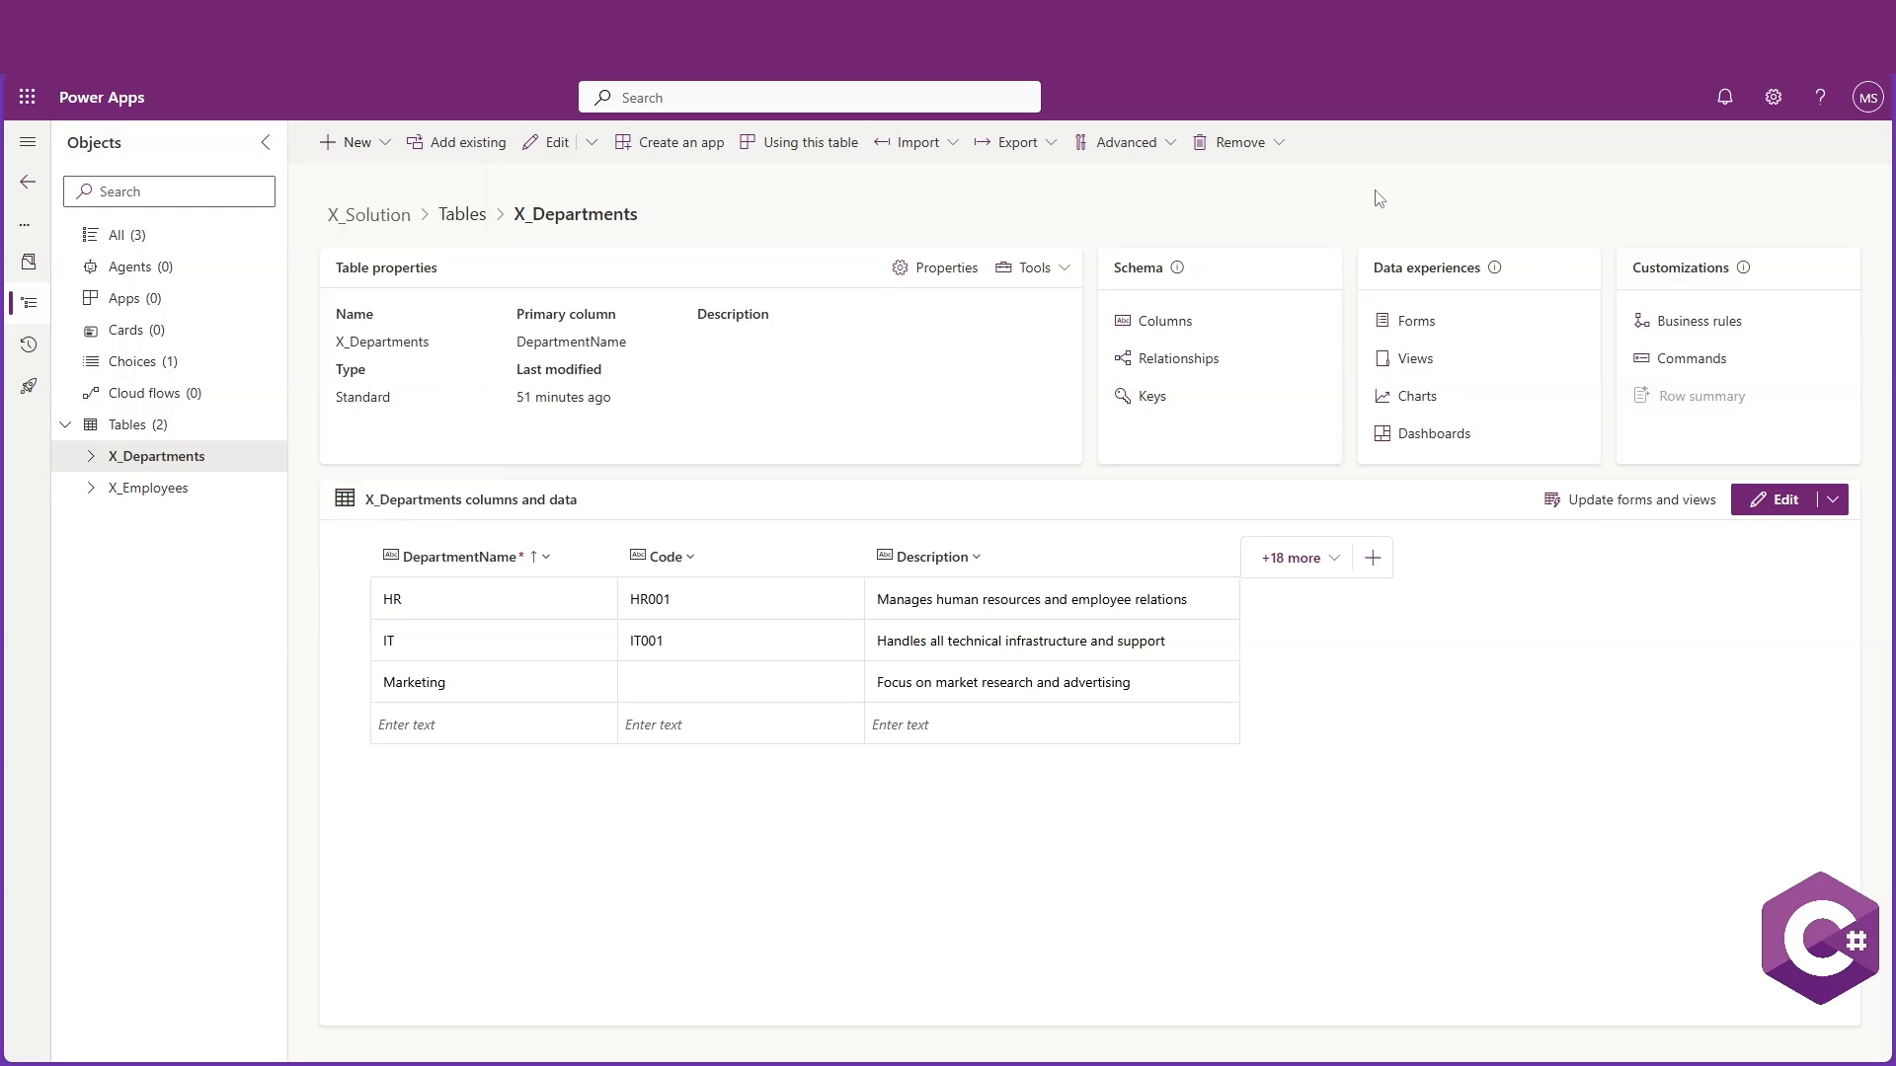
click(1414, 323)
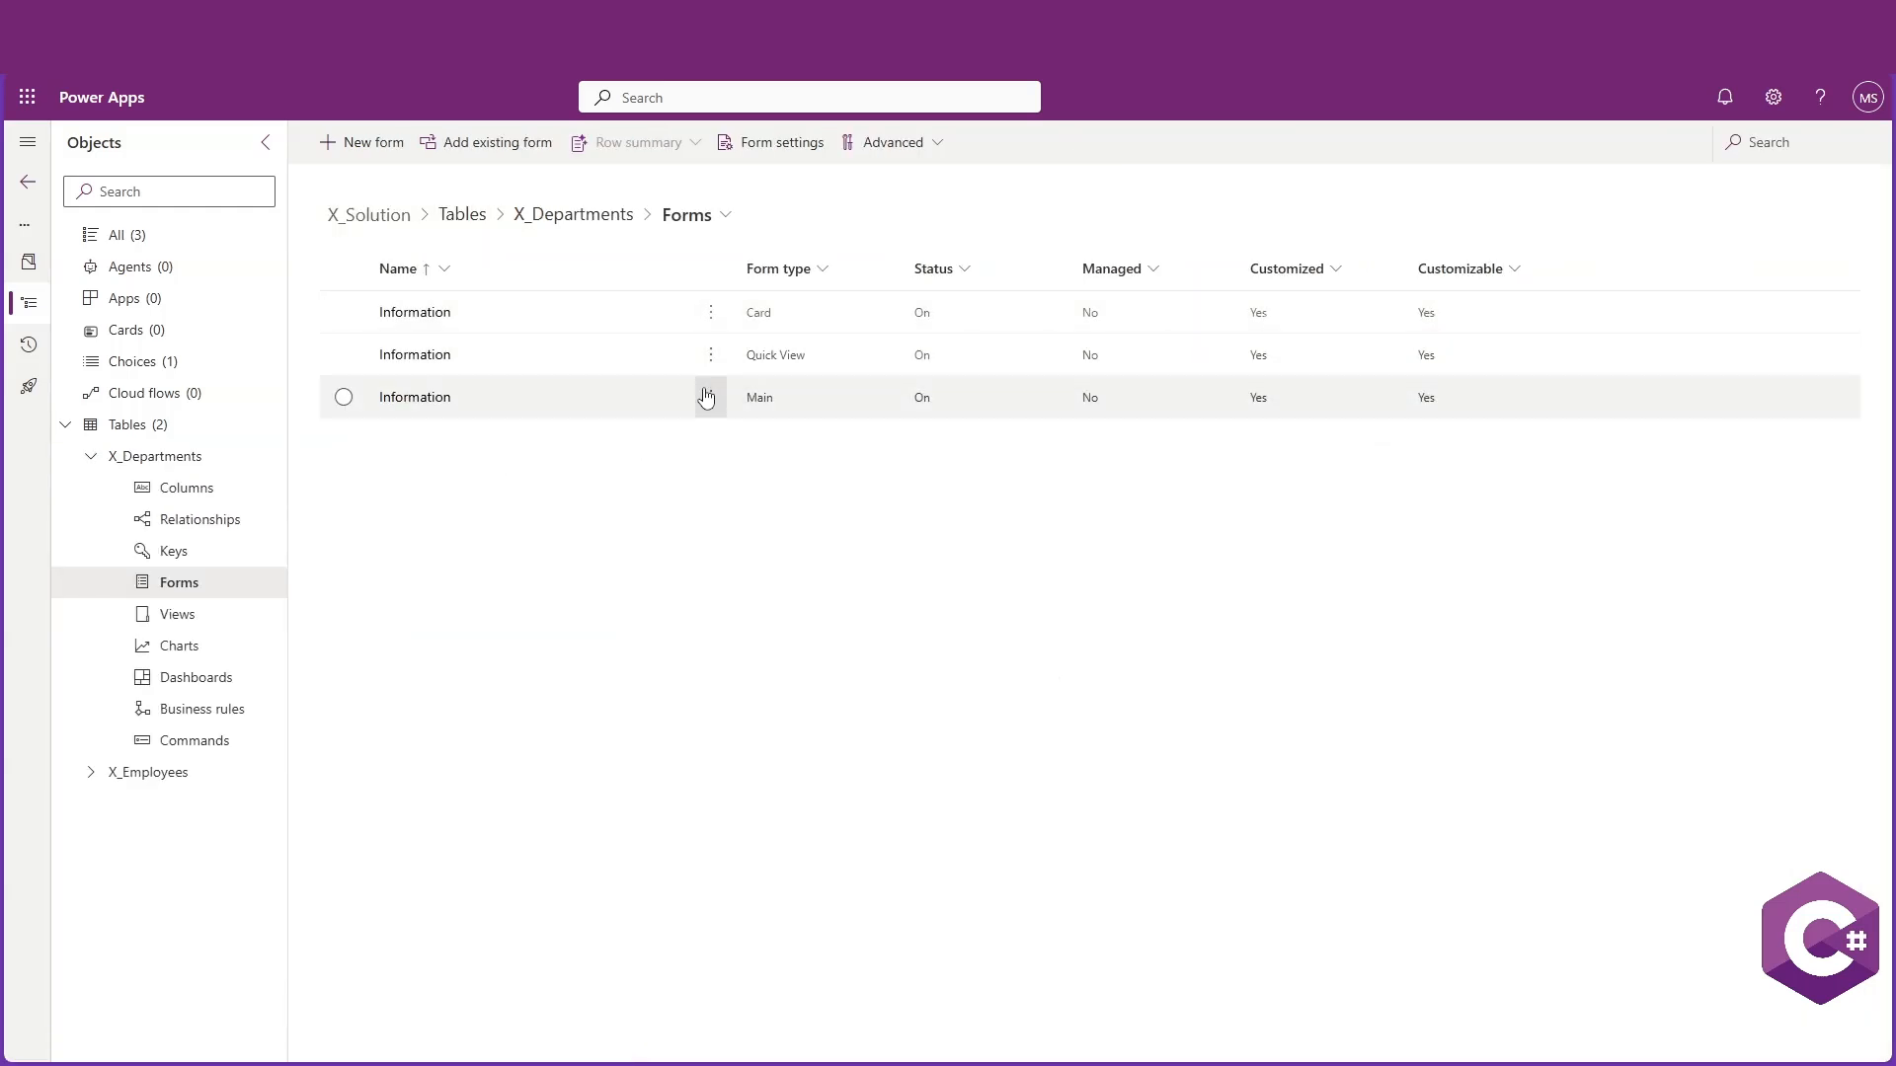
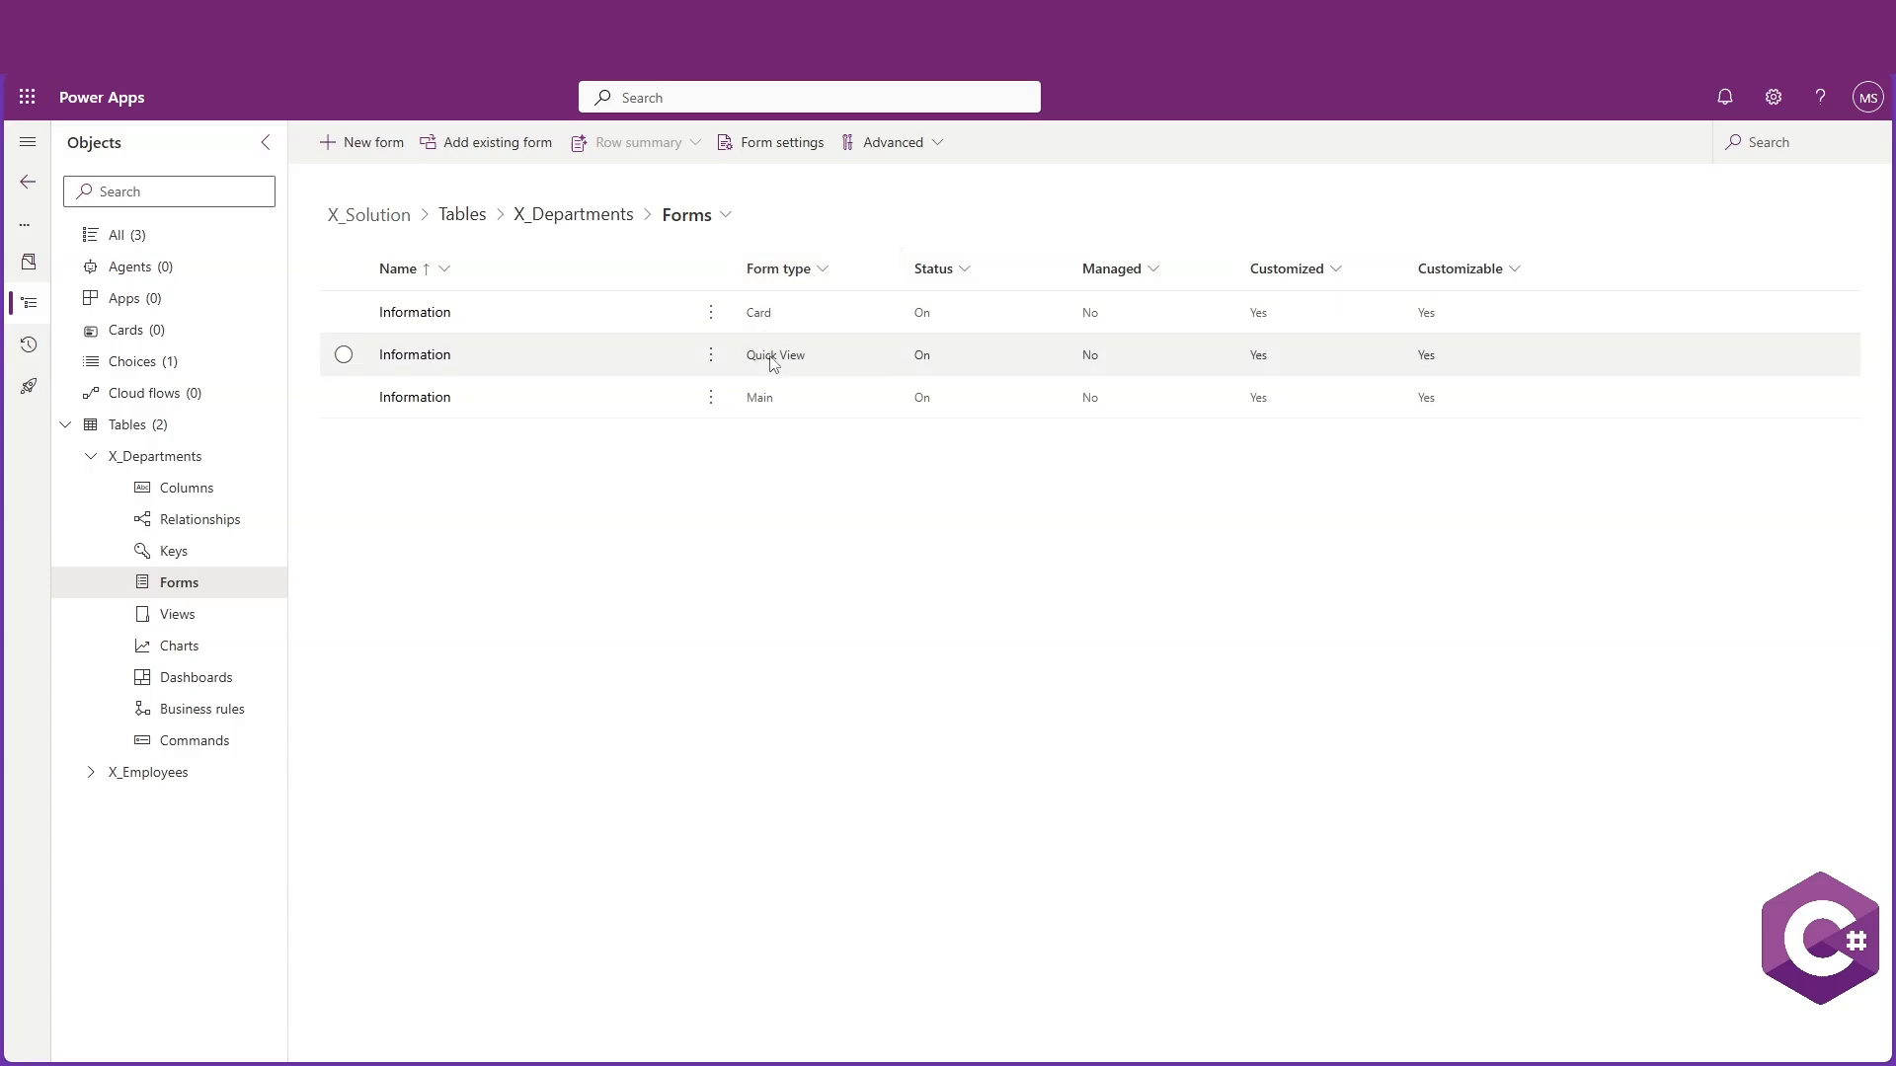
Create a new main form named NewForm for the X_Departments table
click(375, 158)
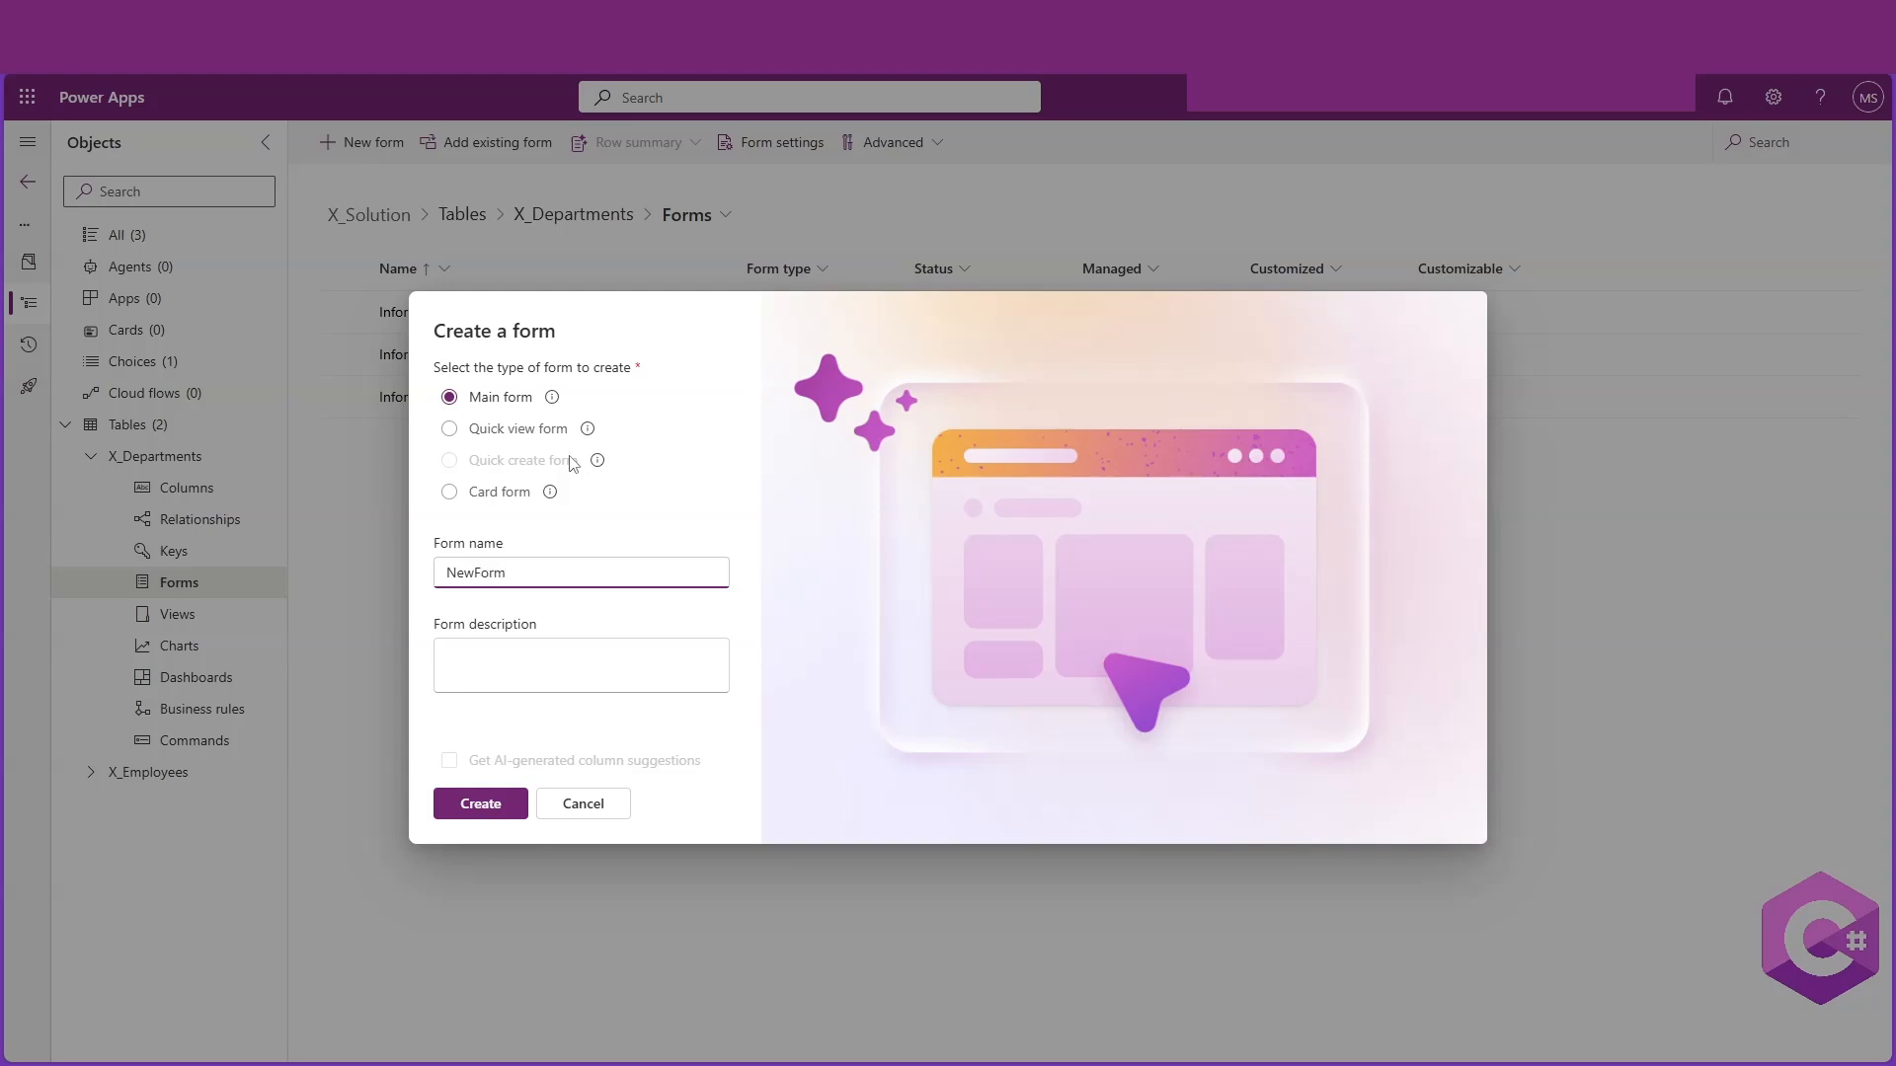
click(483, 805)
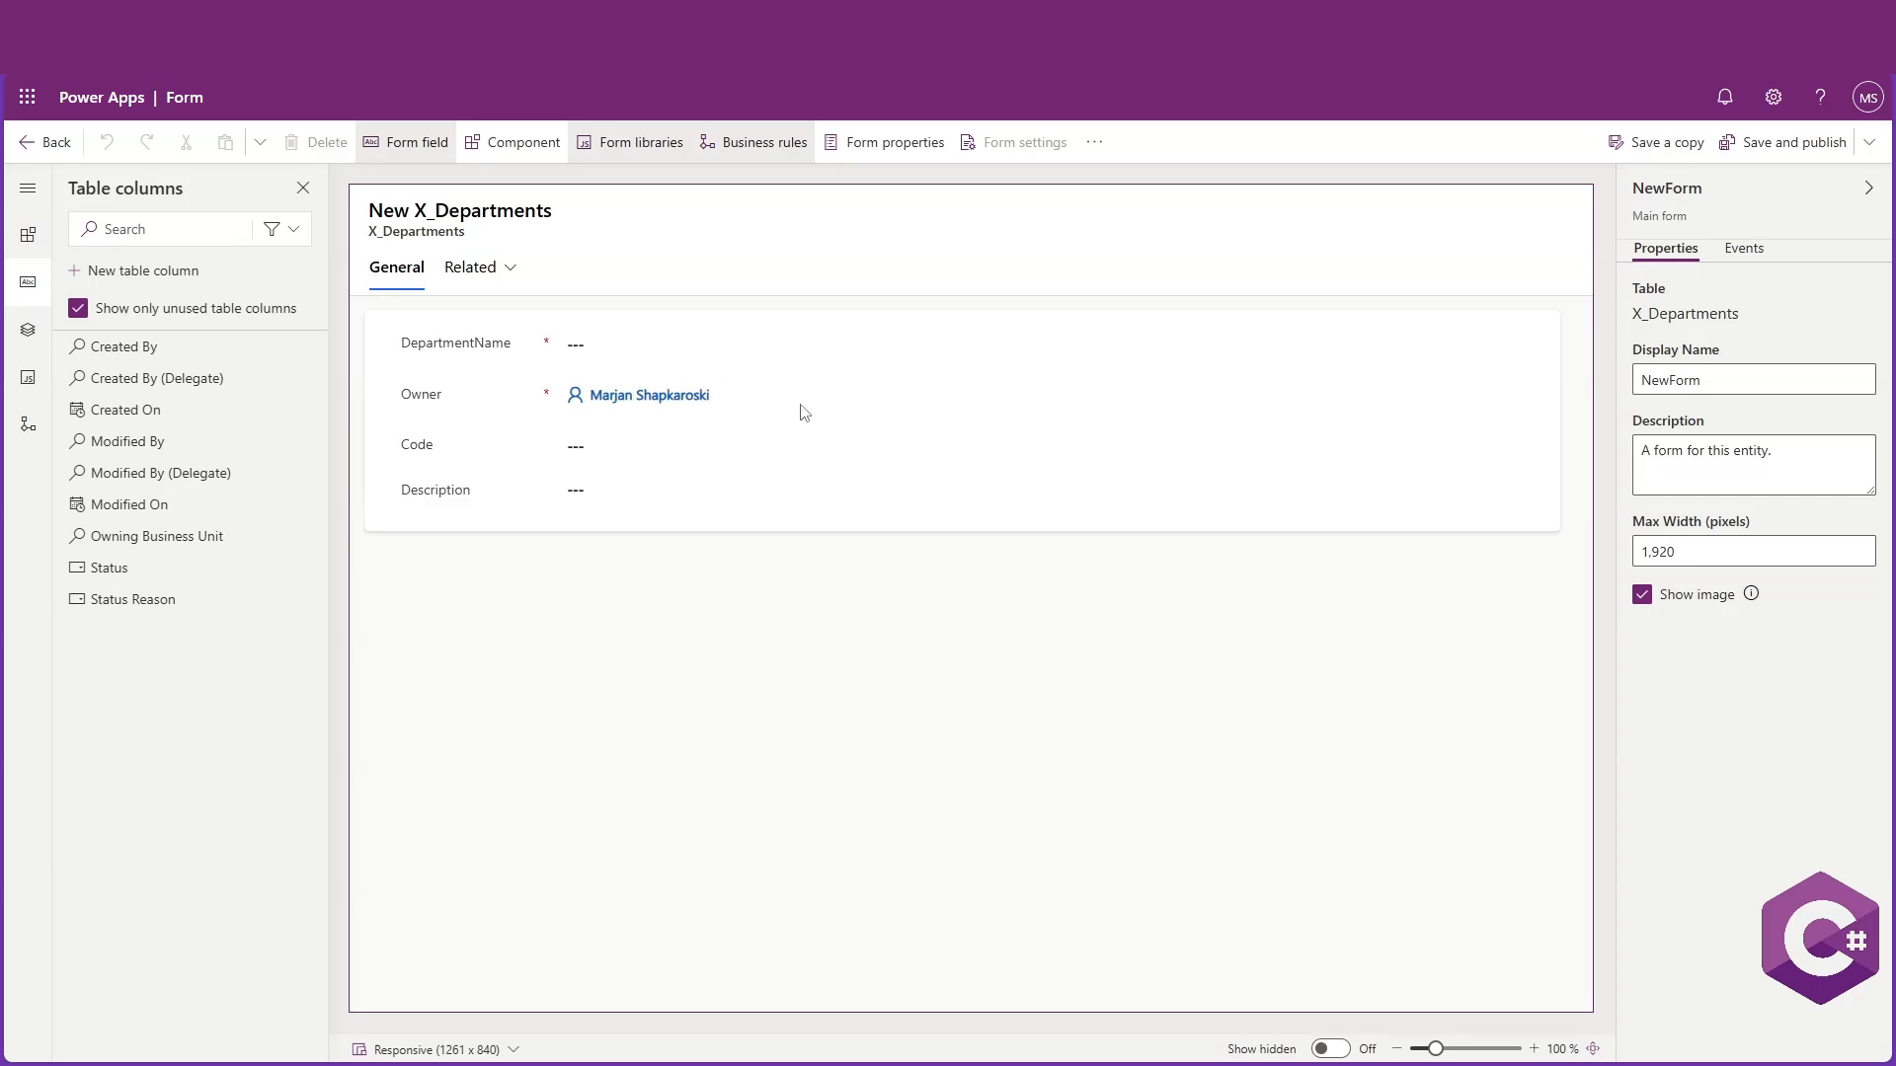
Hide the Owner field on the new form
click(518, 405)
click(1643, 567)
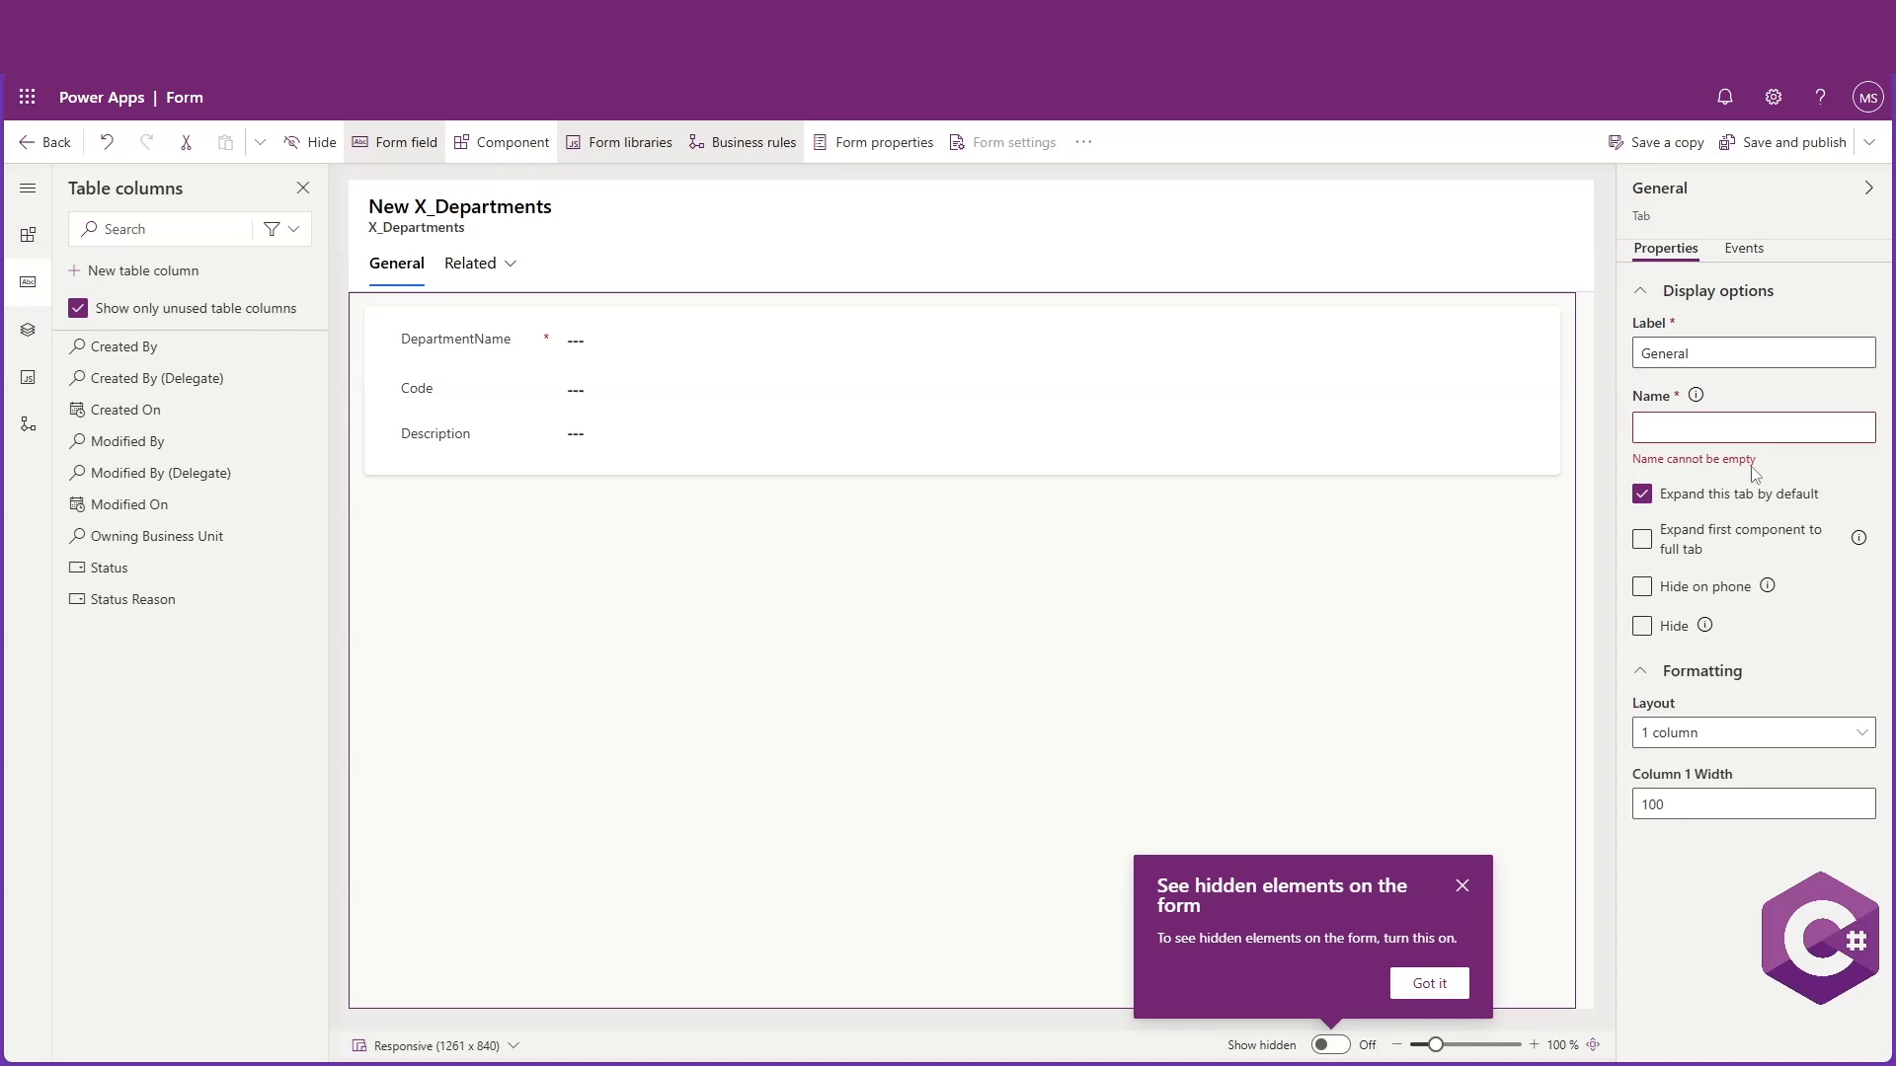
Set the General tab's name to General
click(1736, 431)
text(General)
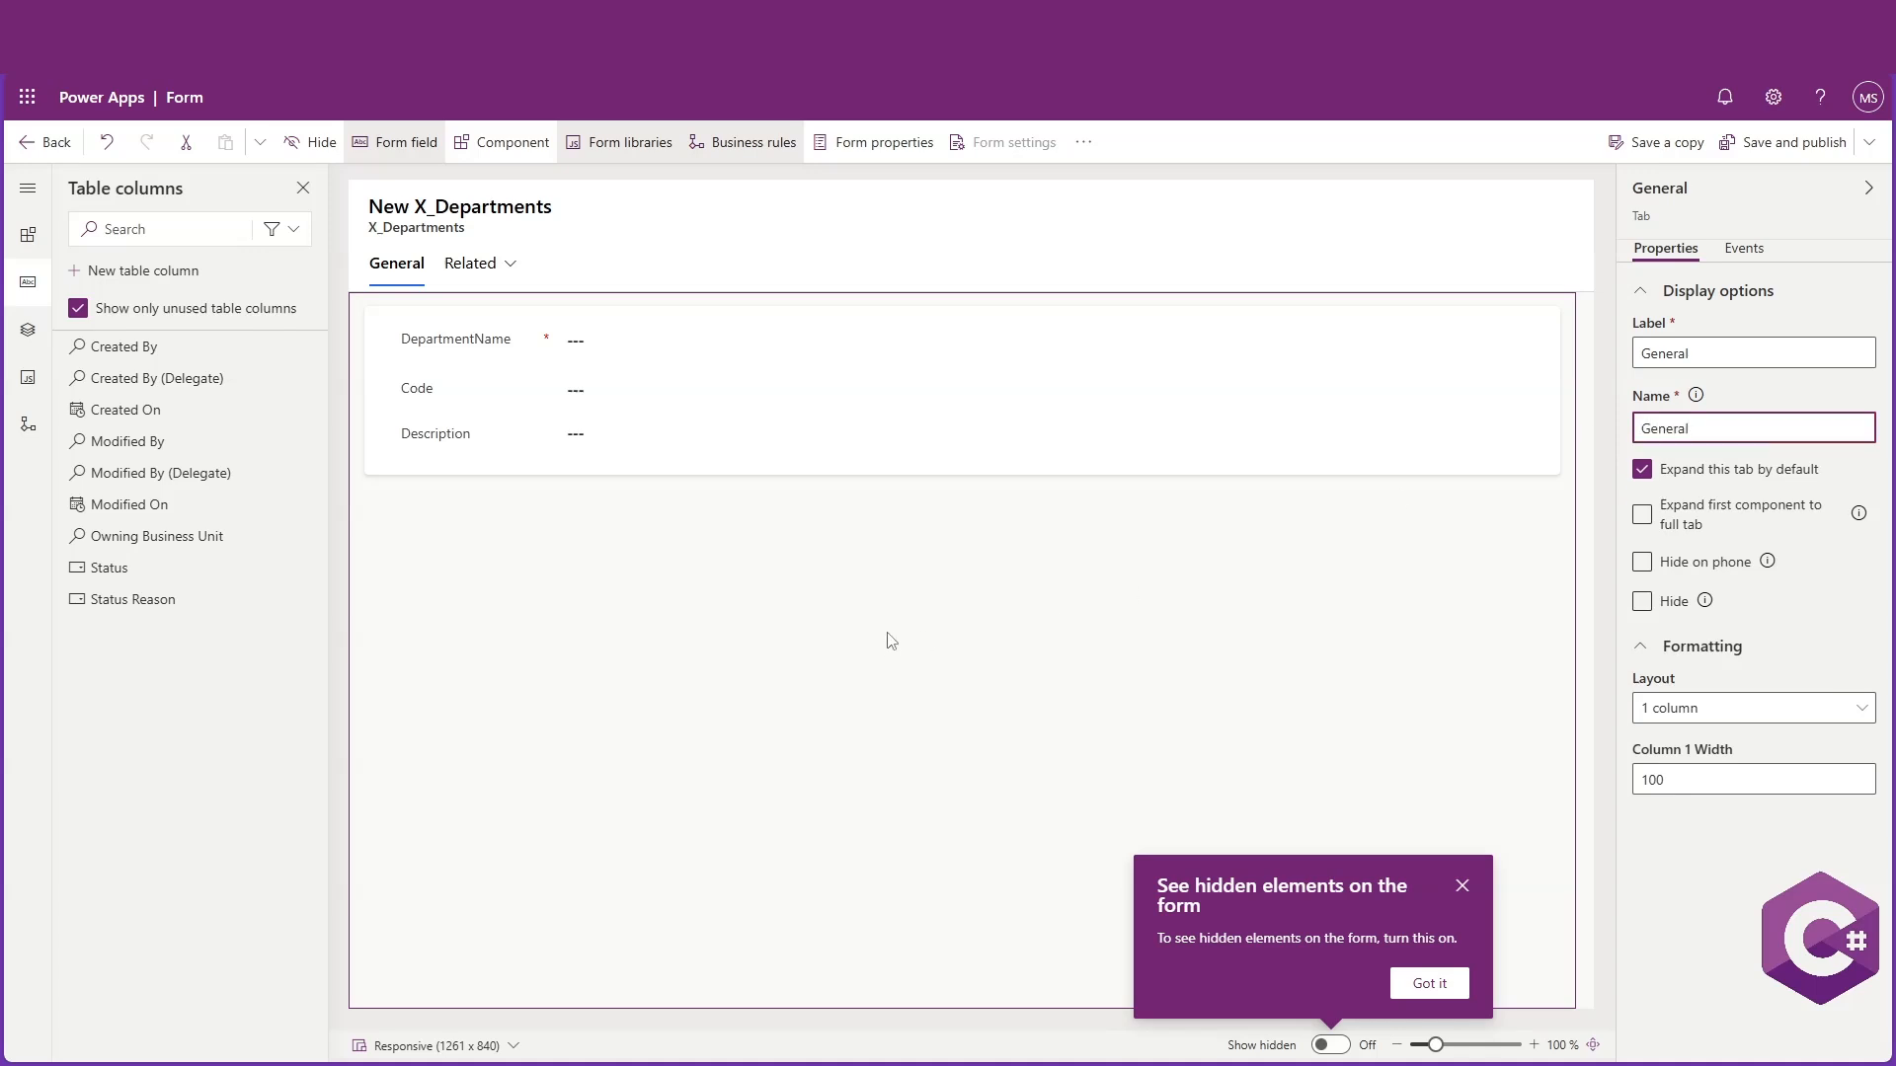
click(891, 641)
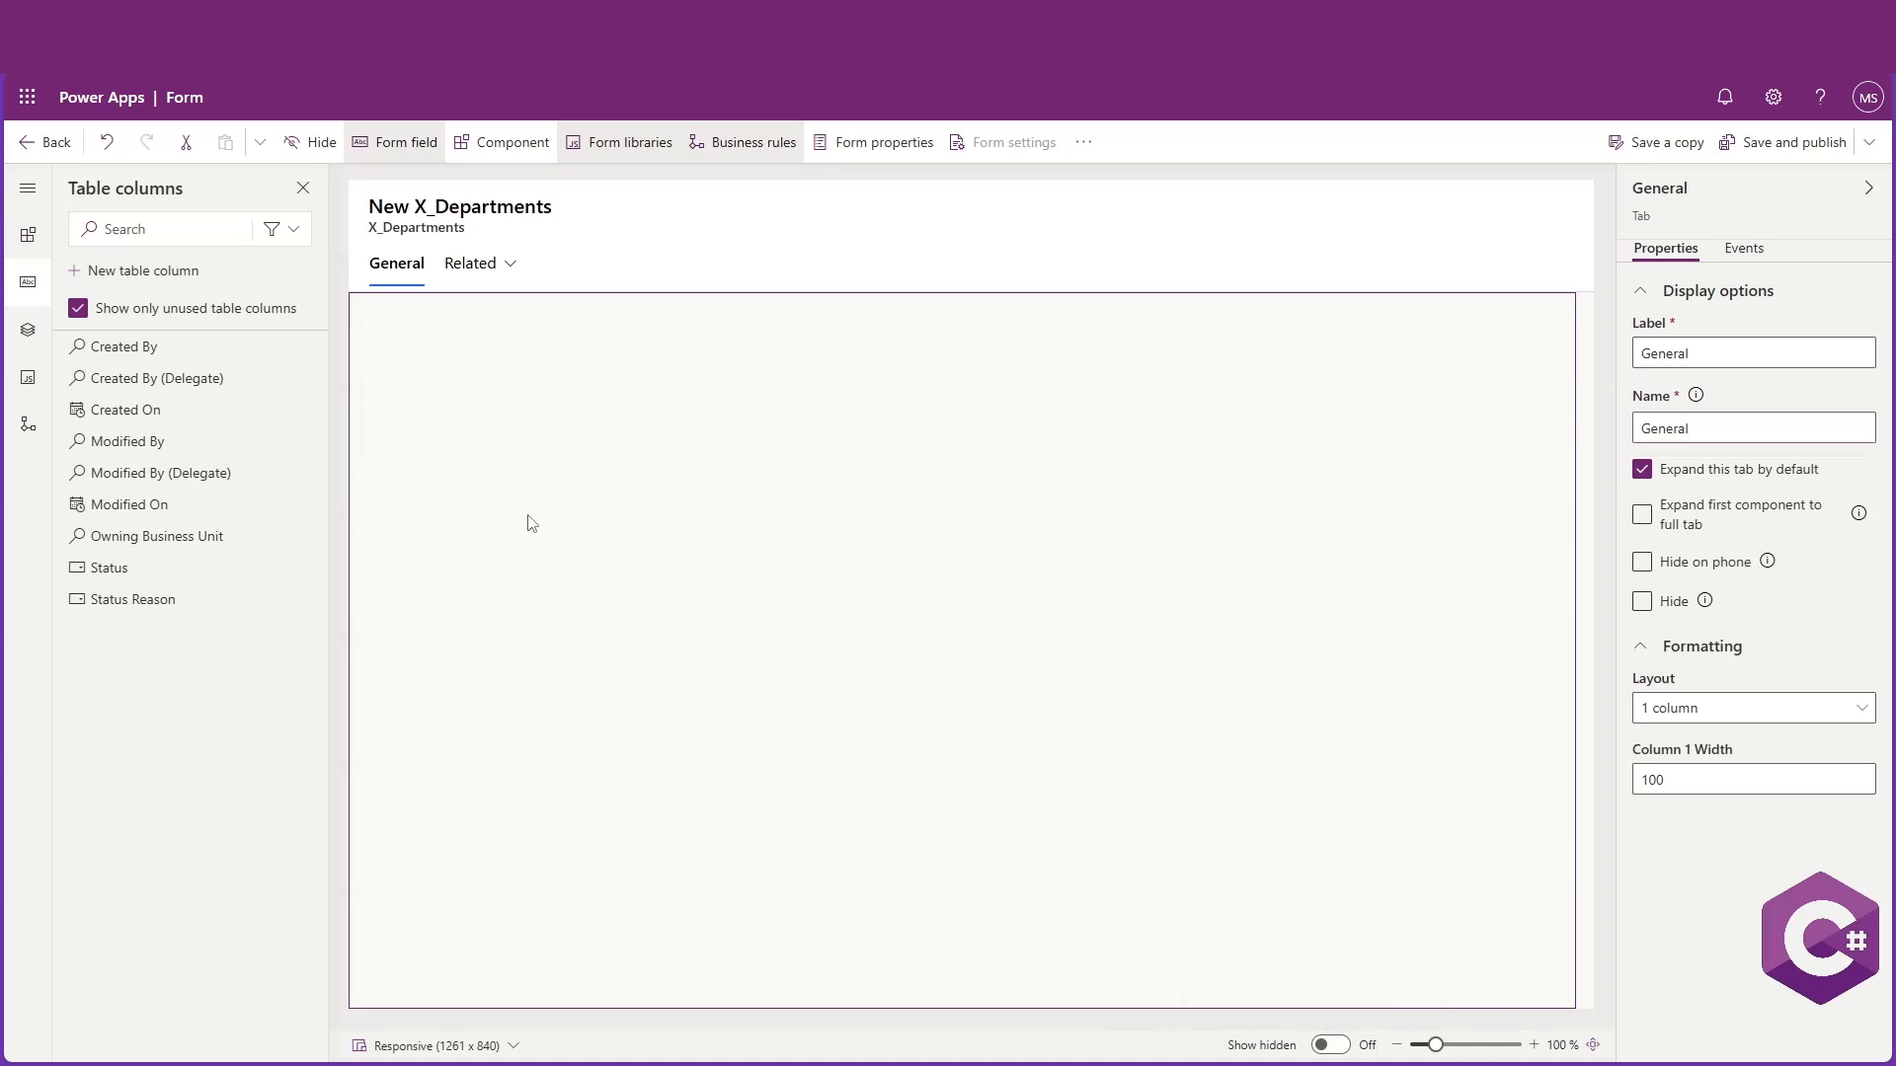
Browse the Layout, Grid and Display categories of the form components
click(28, 330)
click(23, 246)
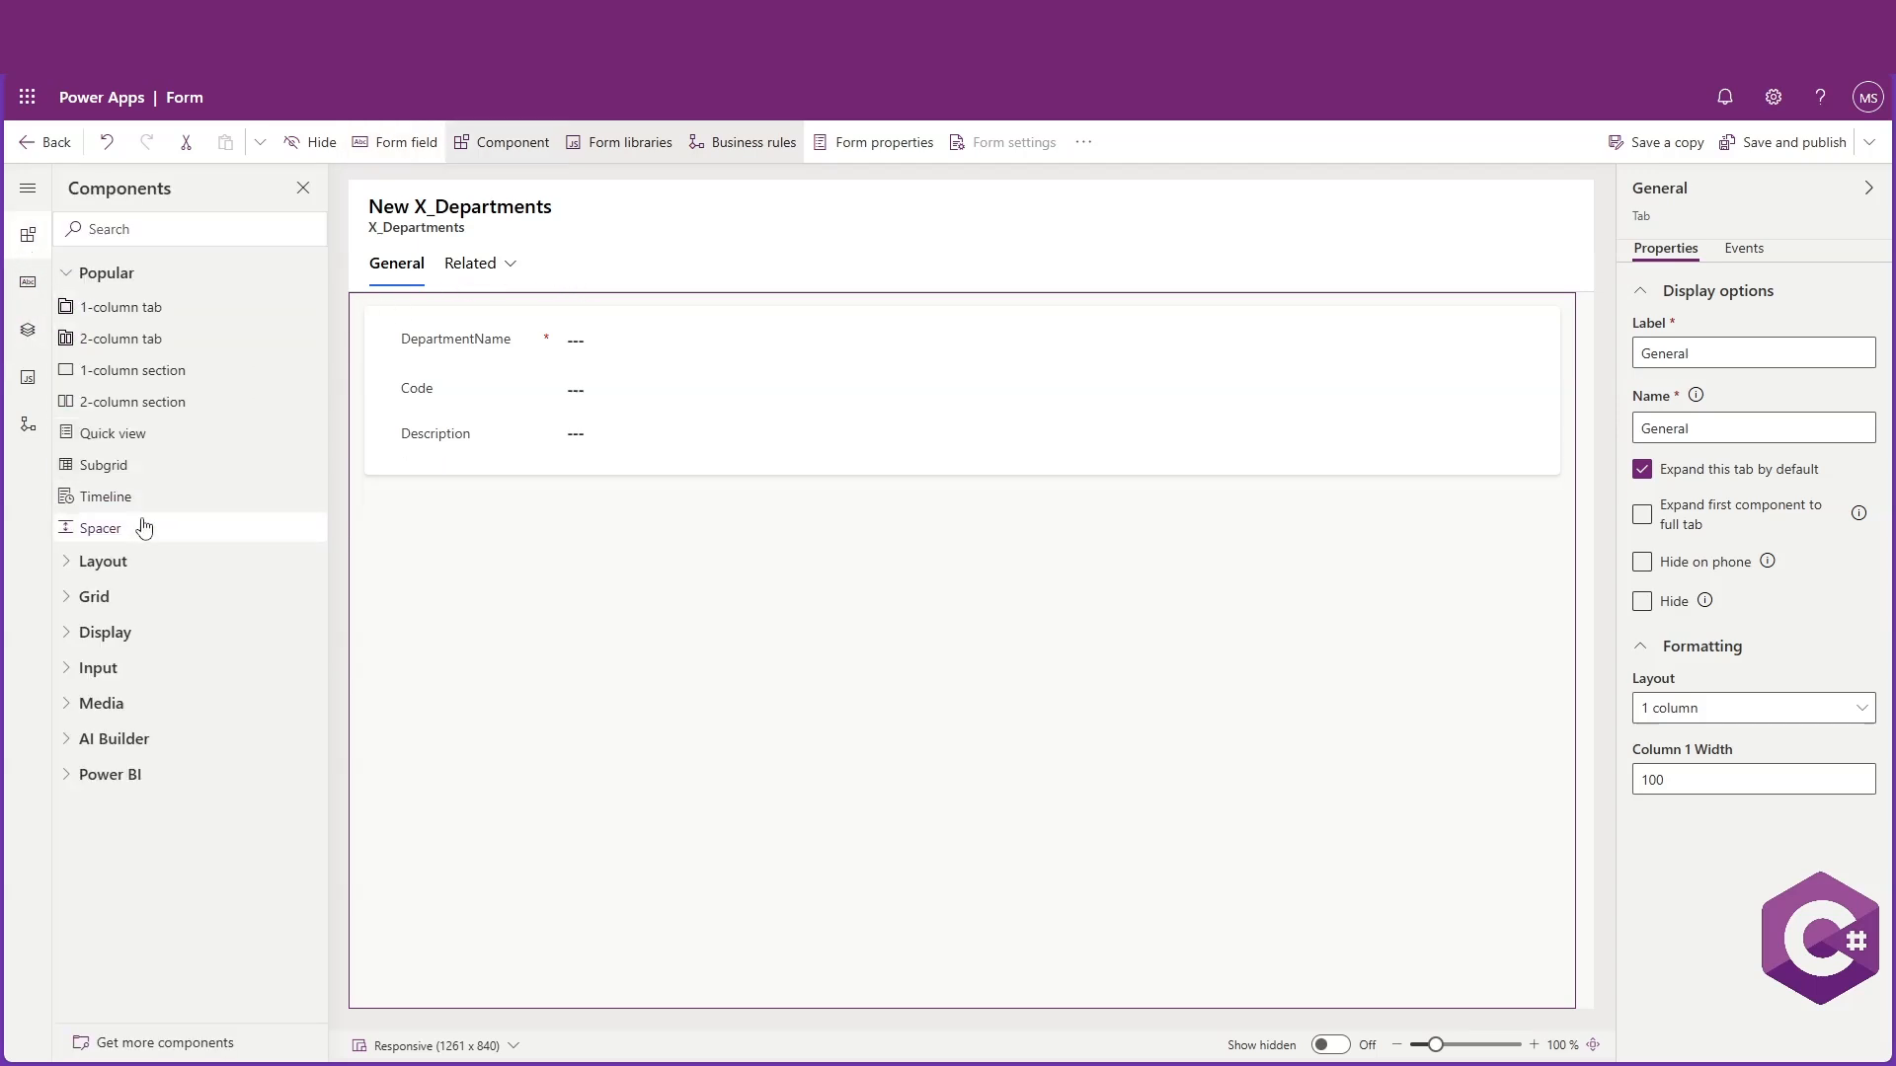
click(66, 567)
click(73, 567)
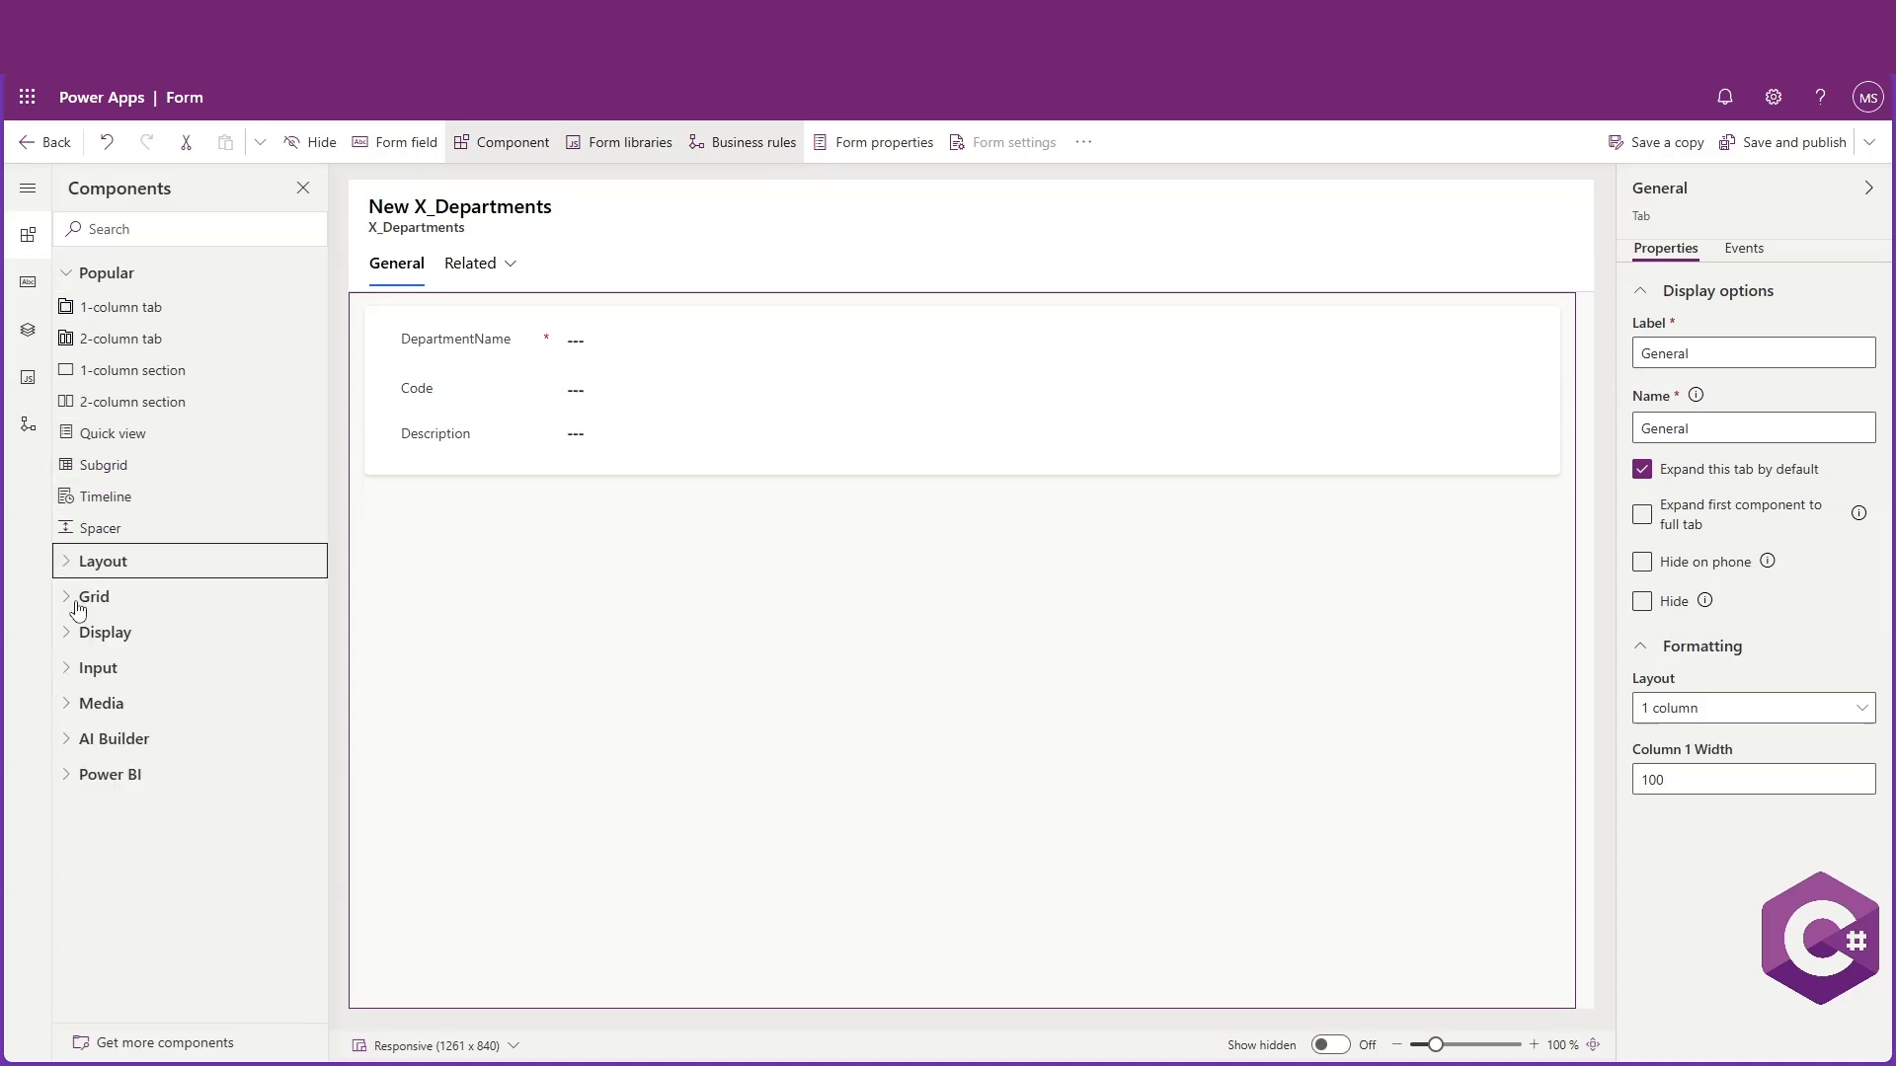
click(71, 598)
click(72, 696)
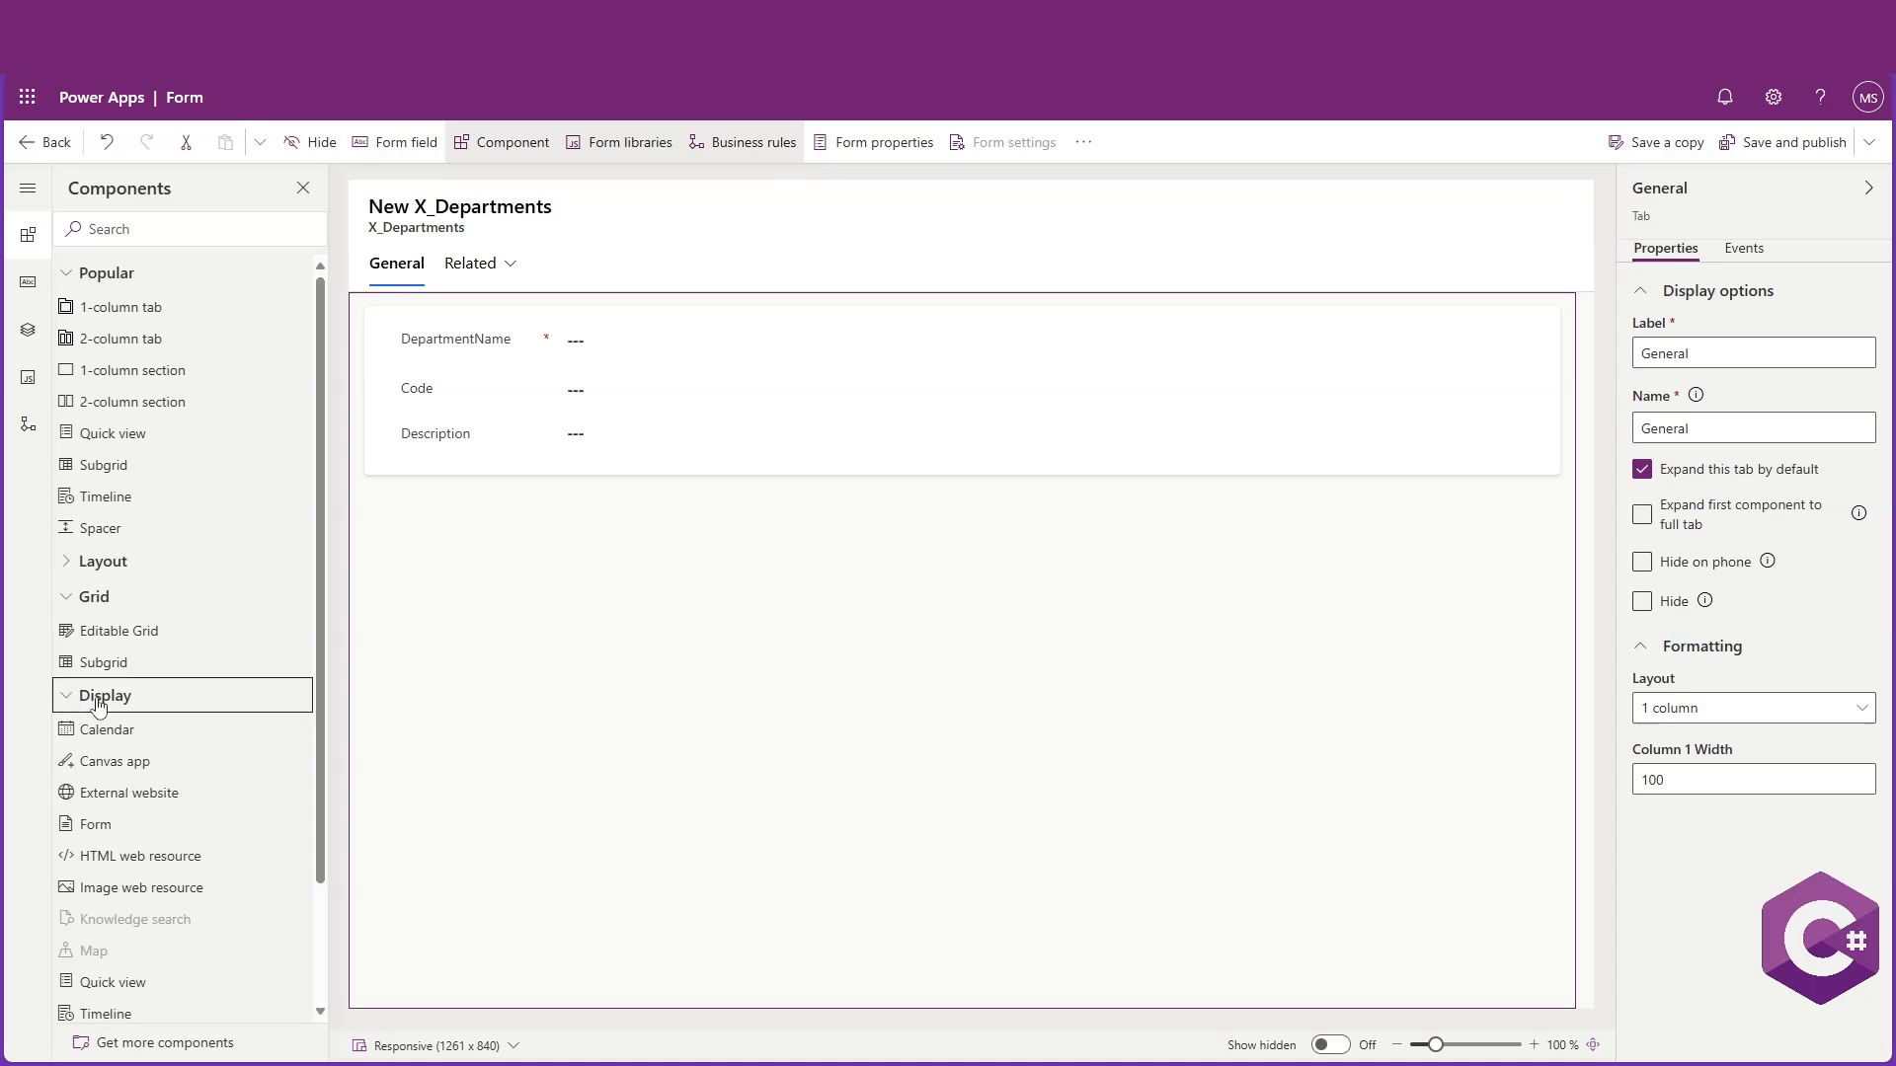
scroll(139, 663, down, 2)
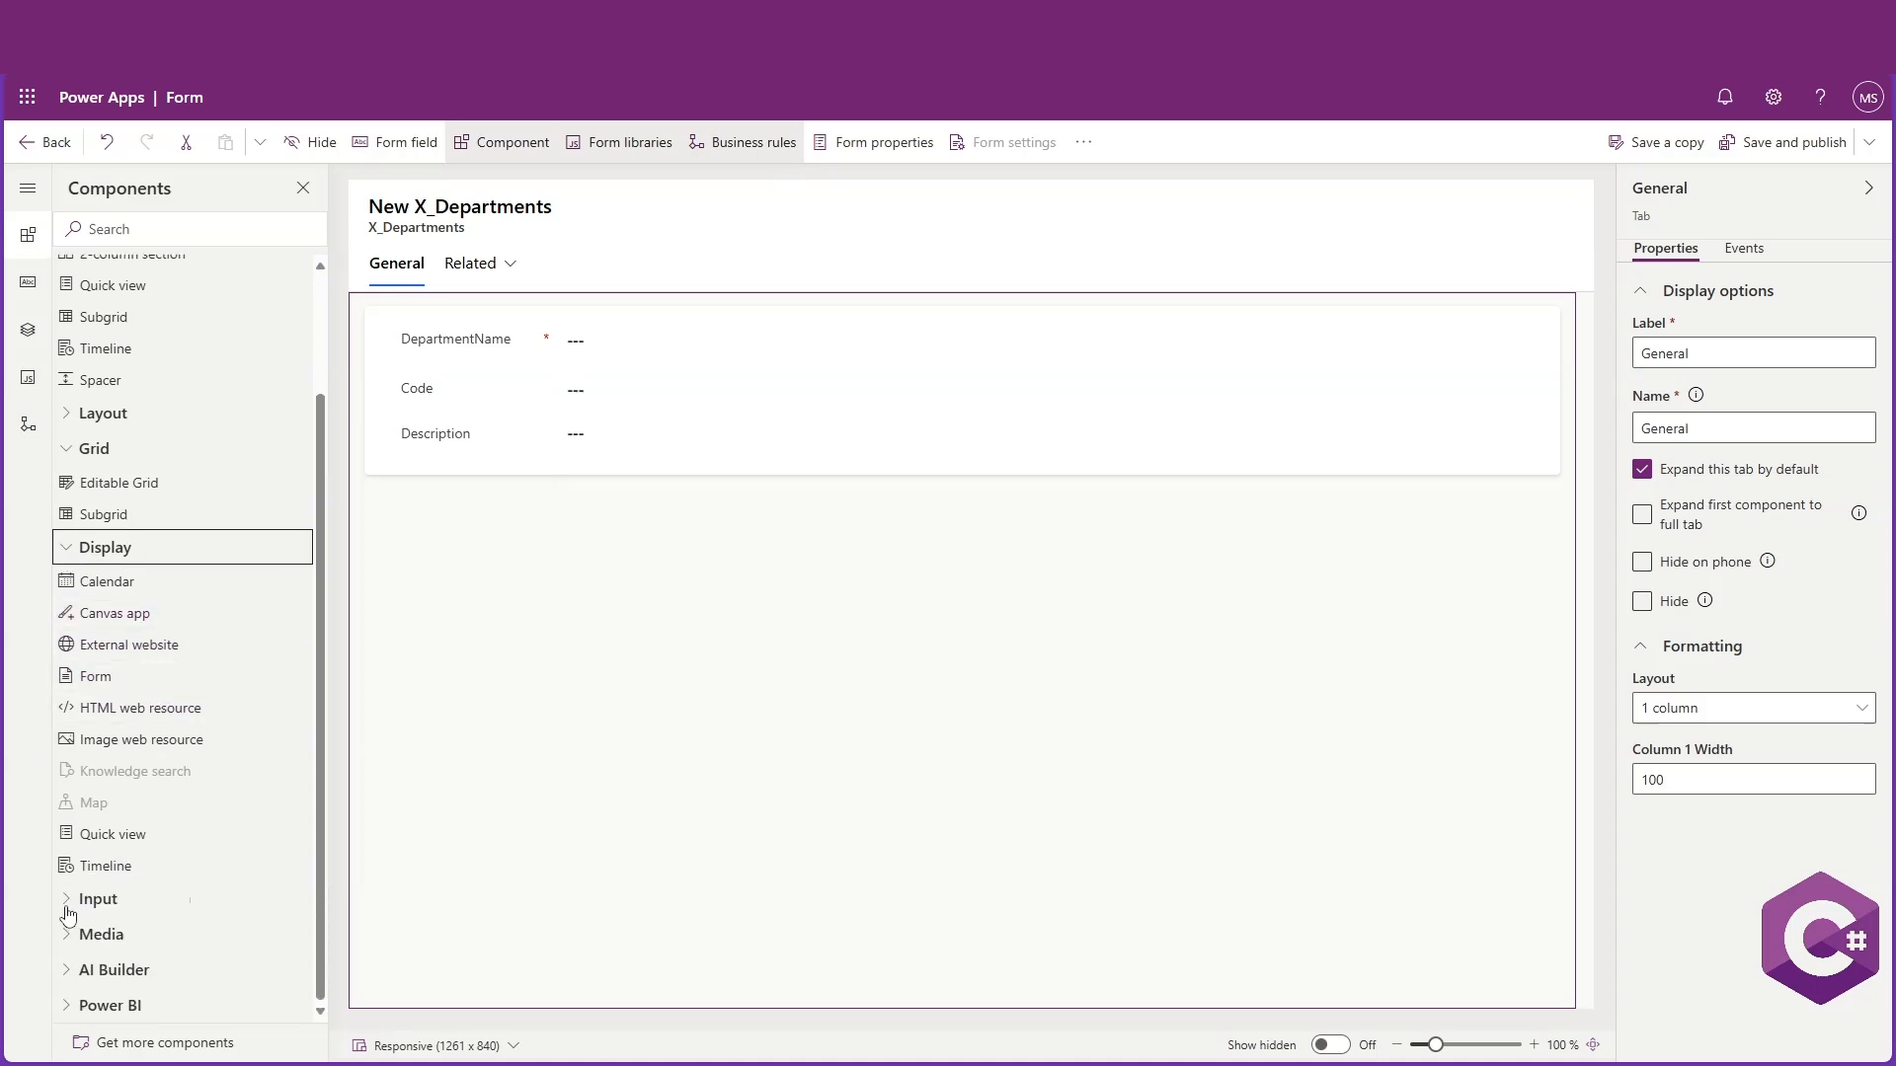
Examine the form library options and the new web resource pane without adding a library
click(25, 379)
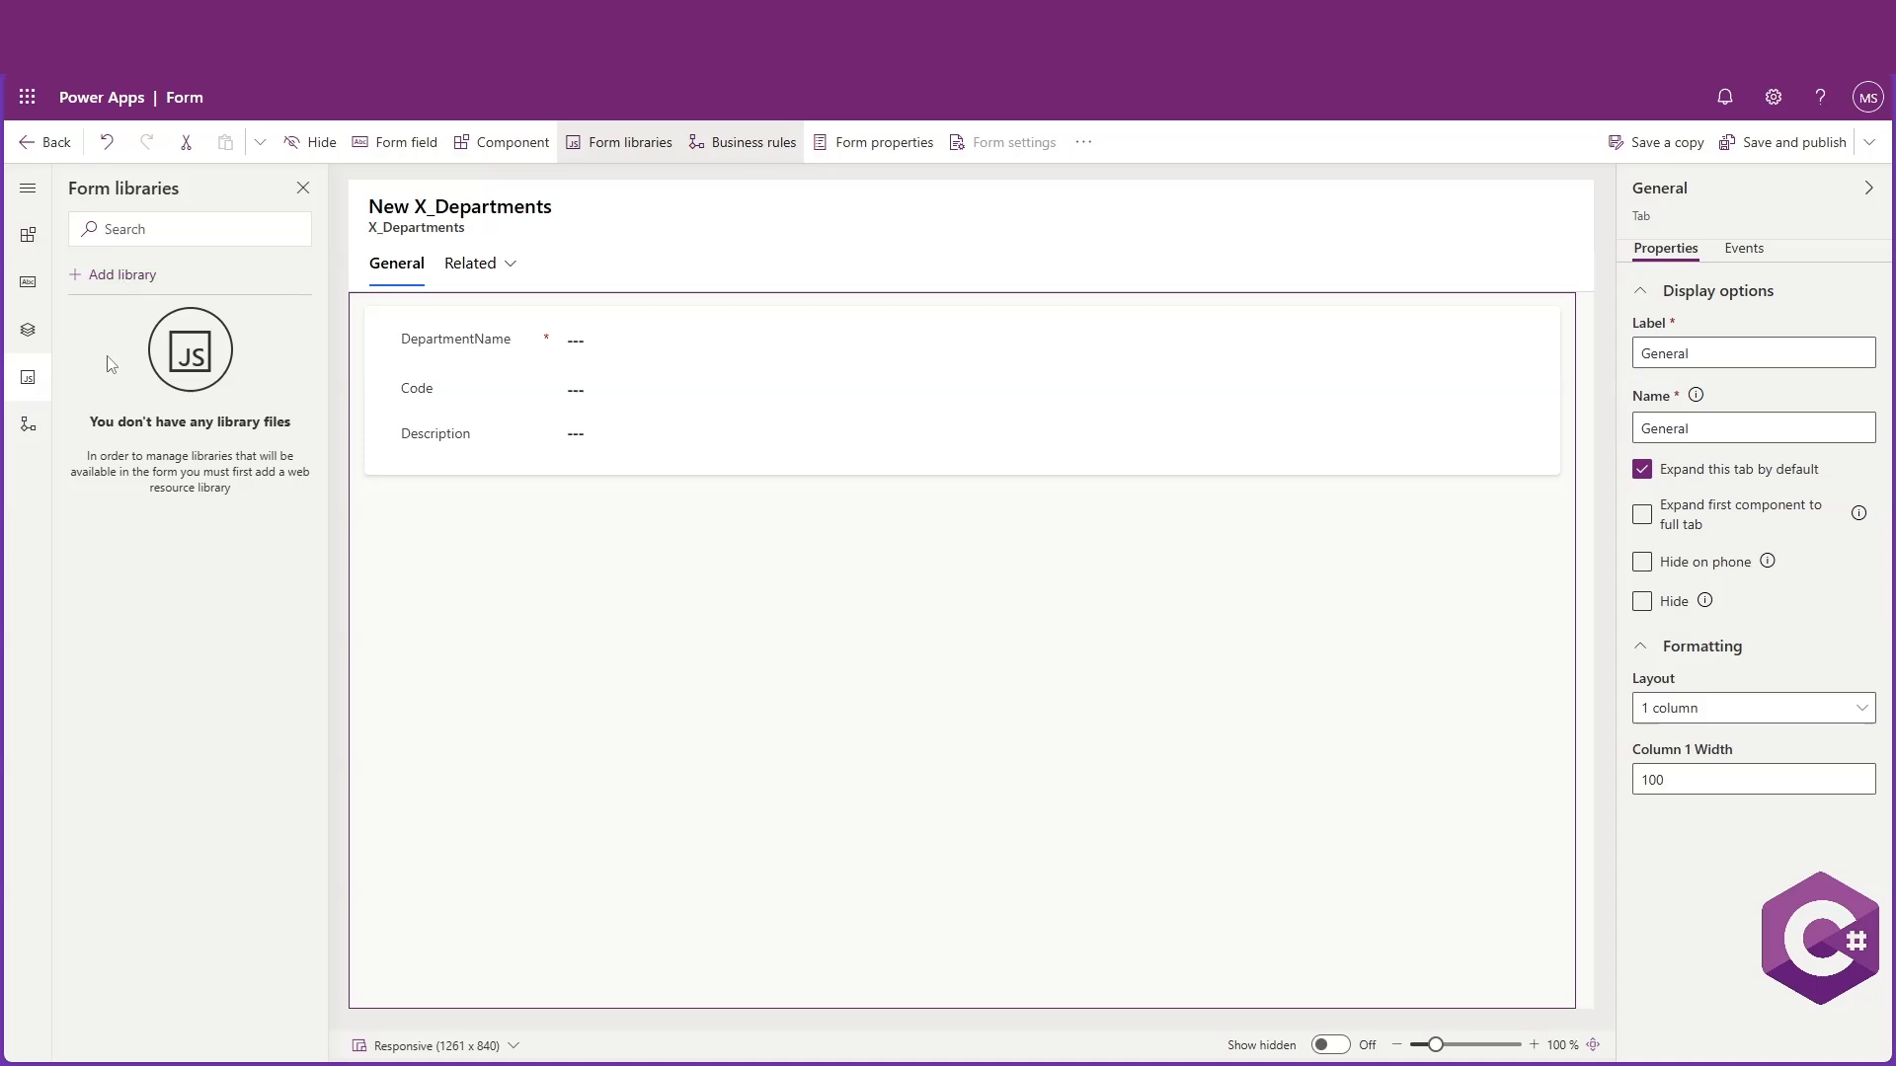
click(111, 273)
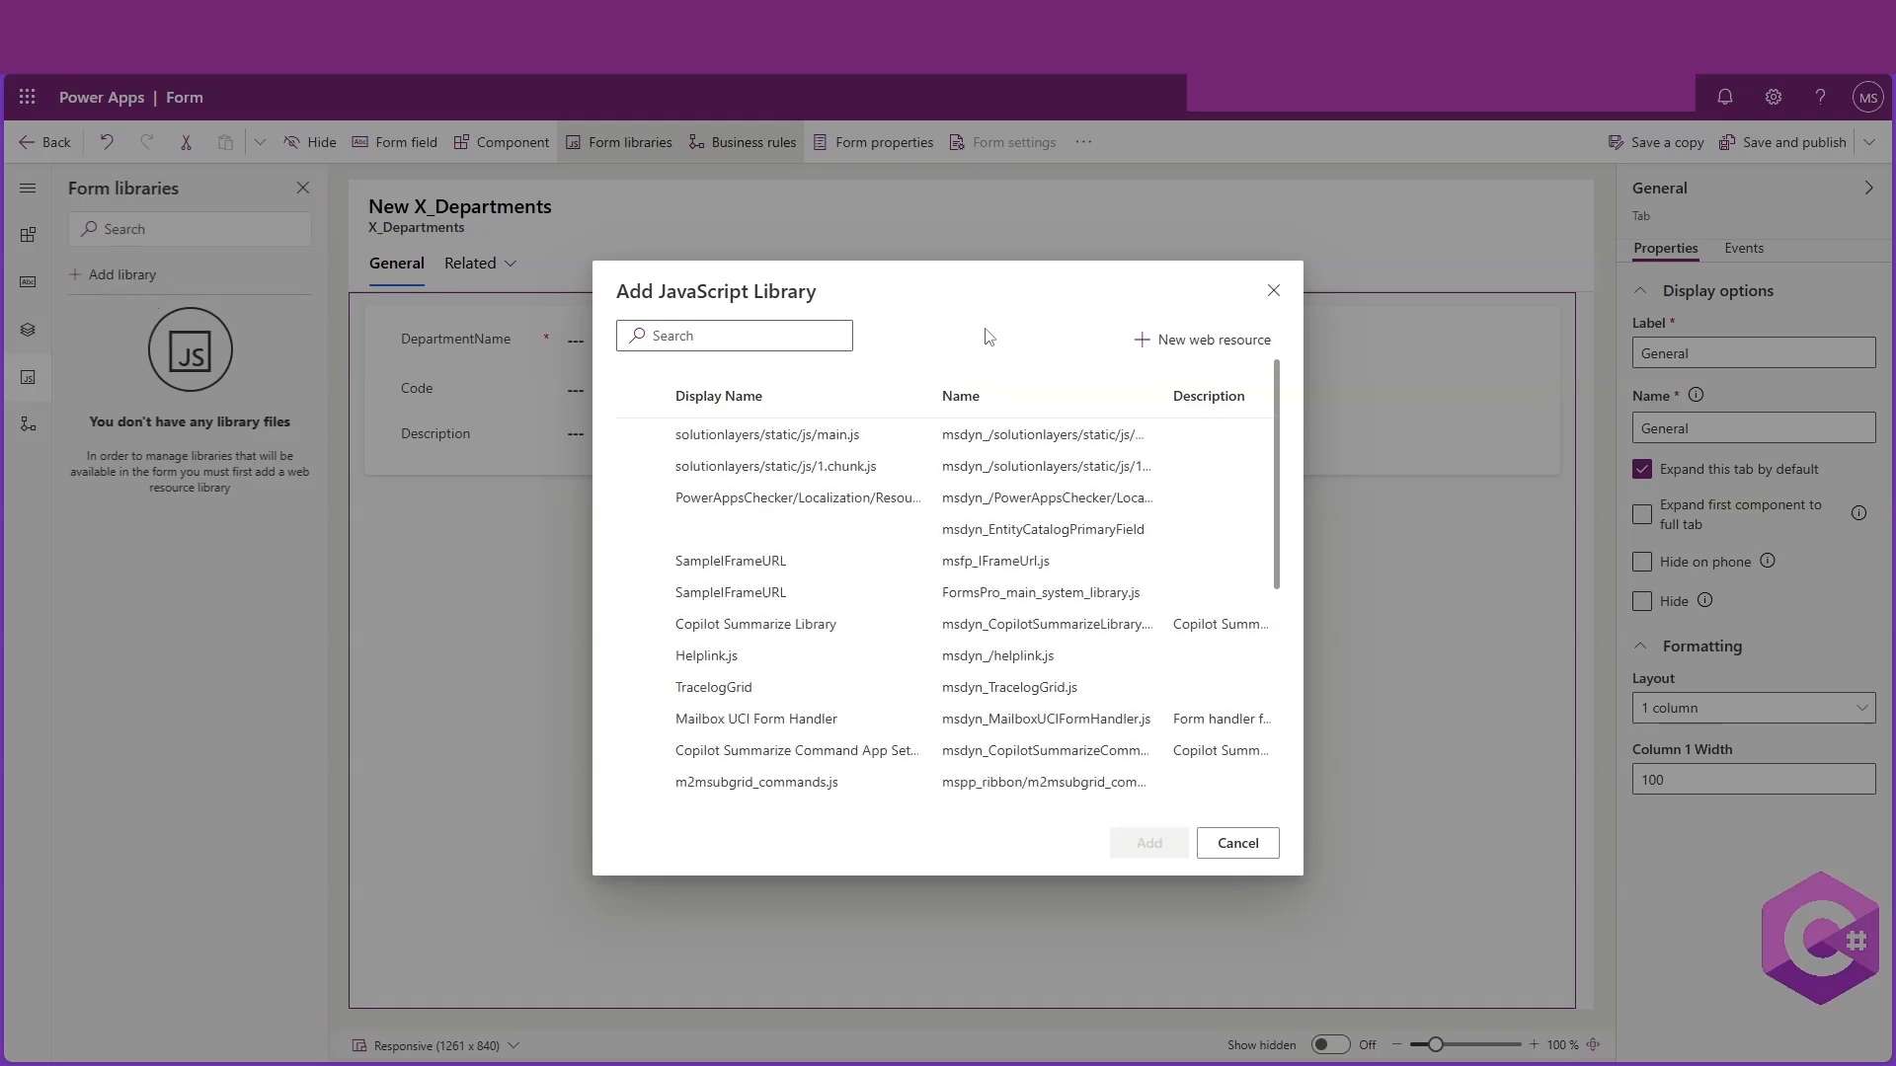
click(1203, 348)
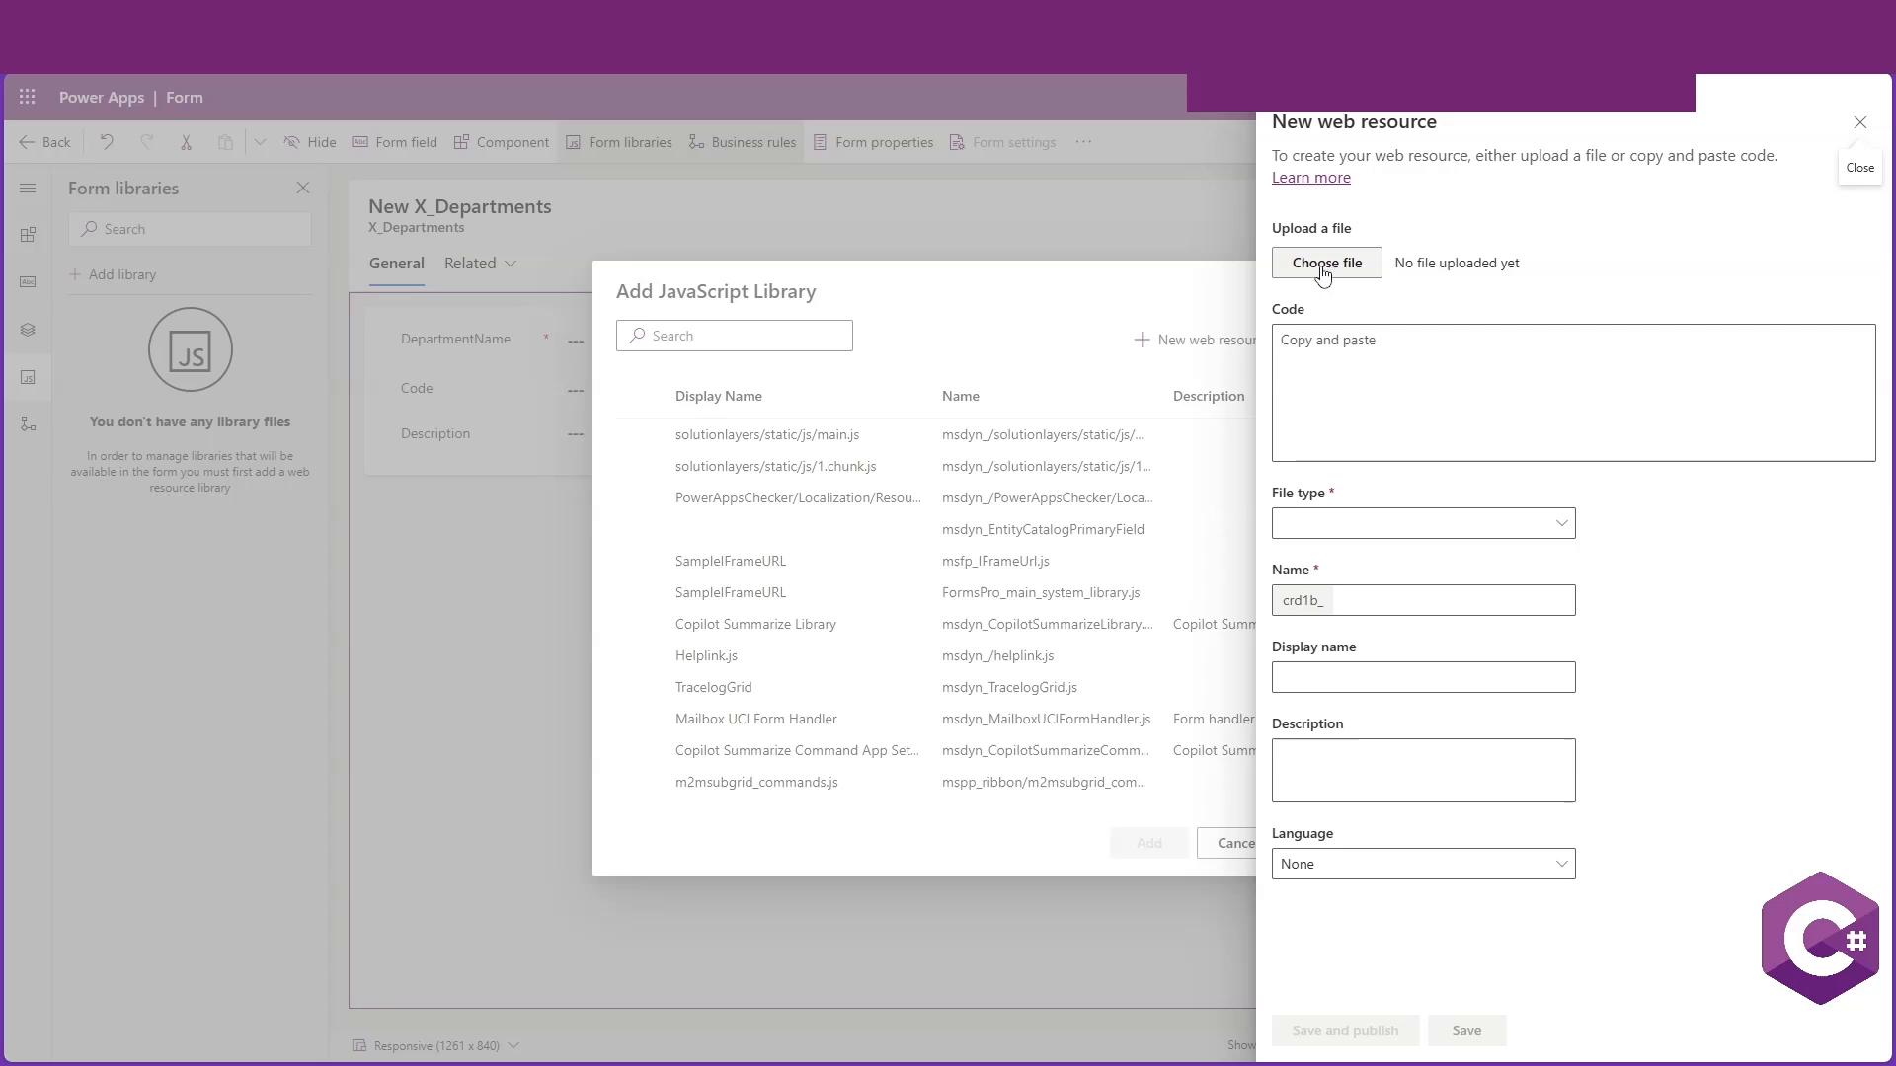
click(1294, 342)
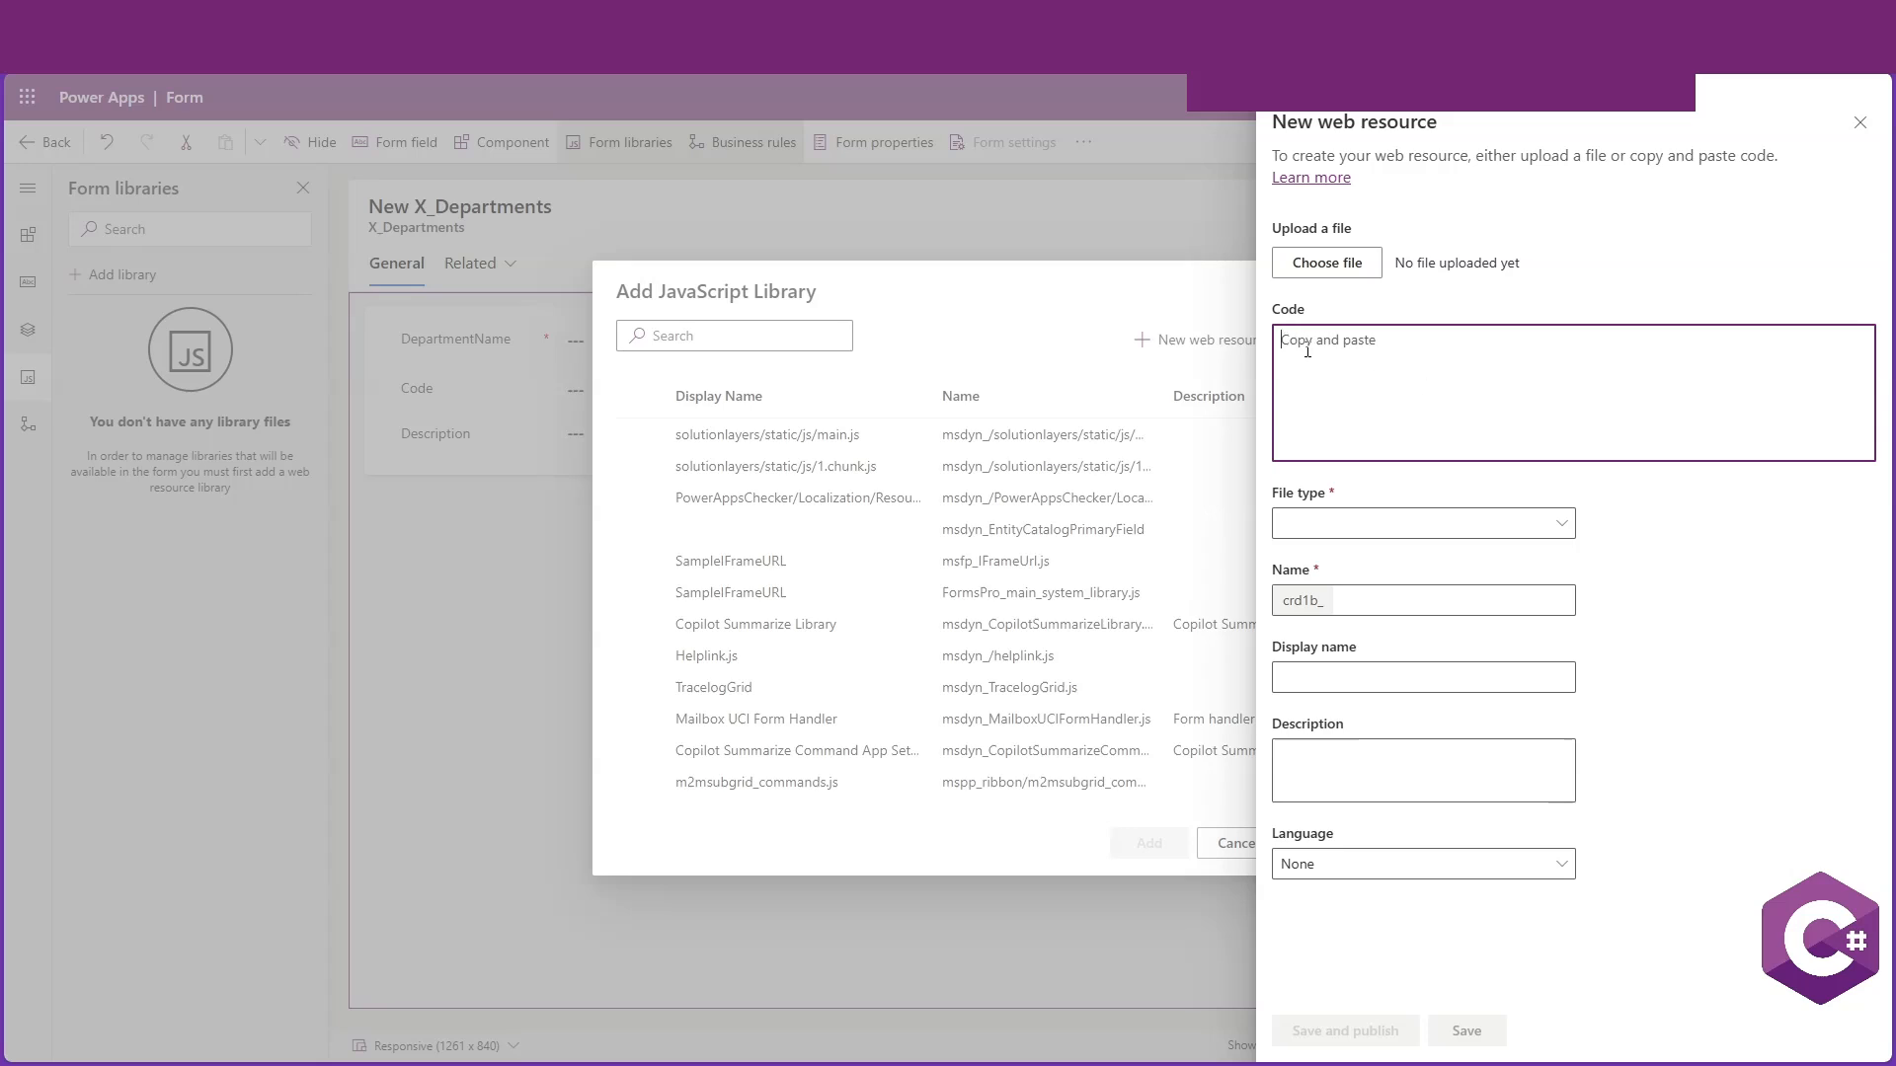
click(1861, 123)
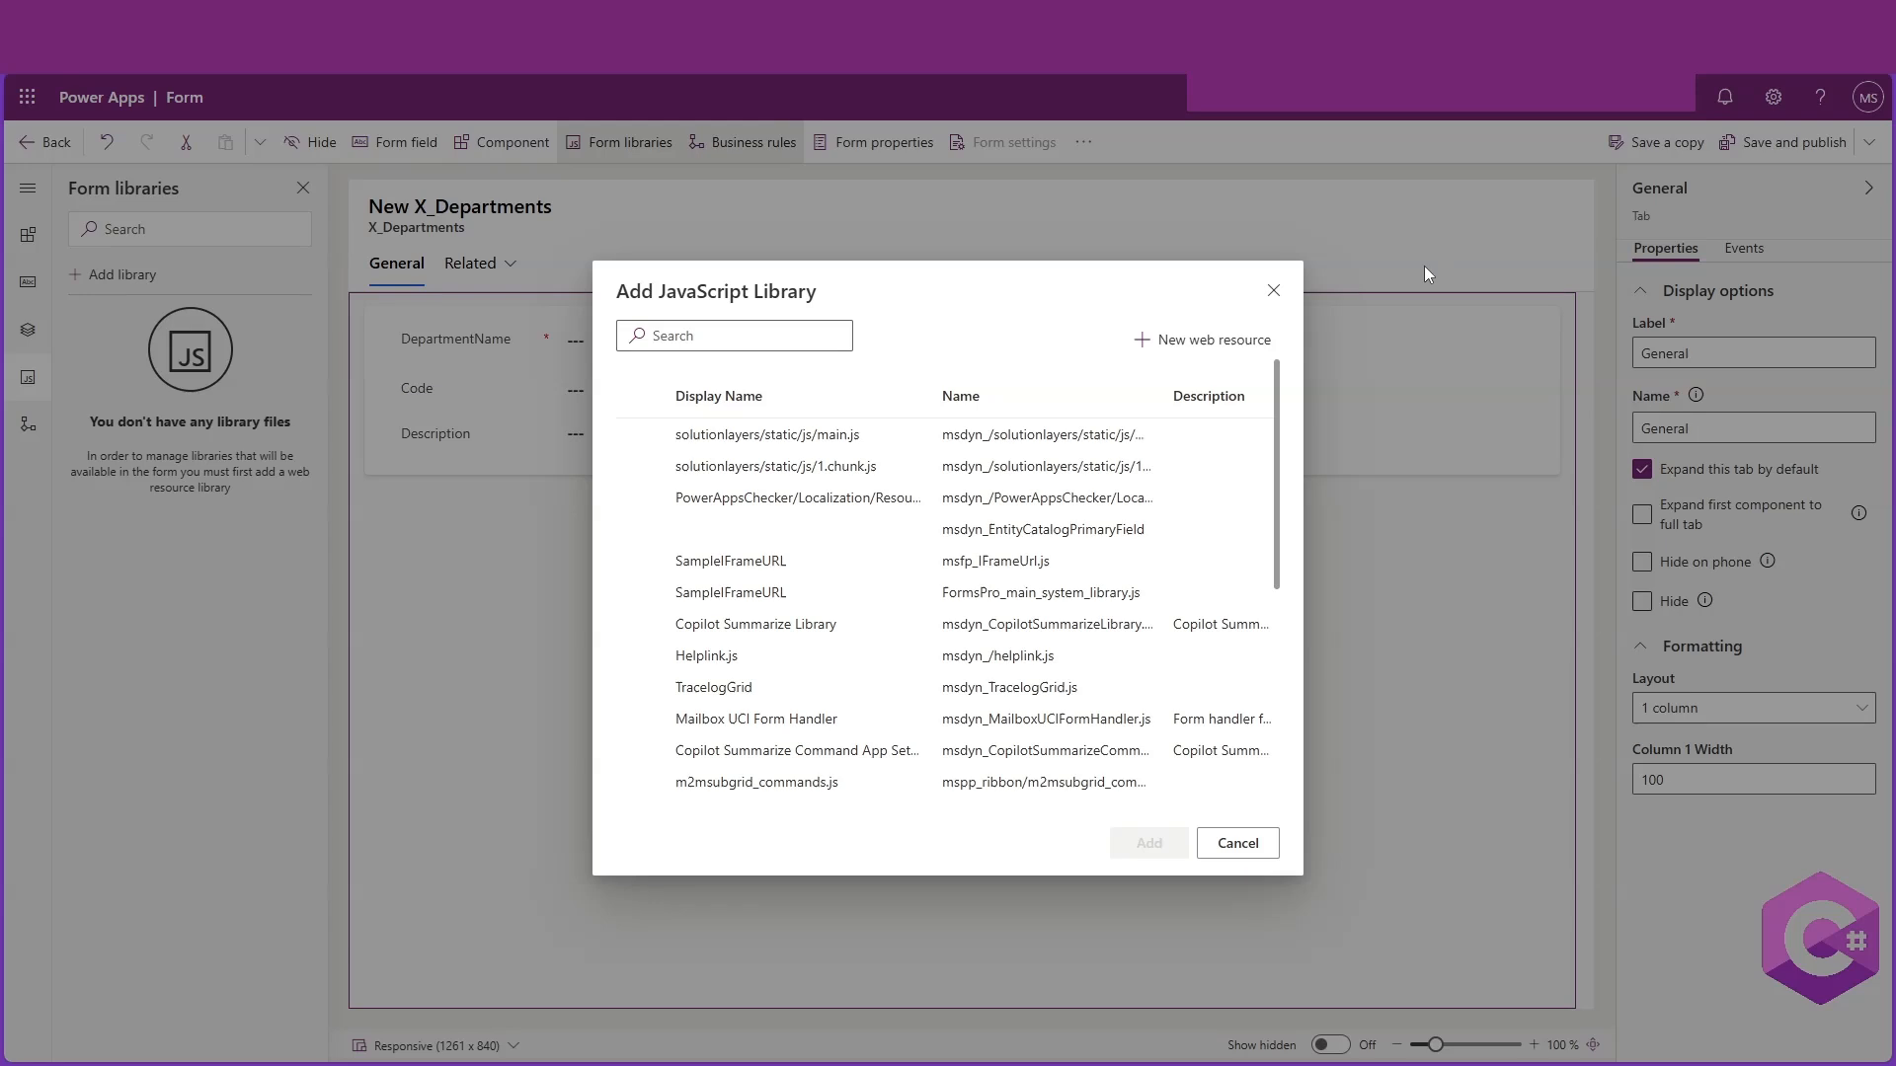
click(1273, 289)
Save and publish the NewForm form and return to the forms list
click(1036, 229)
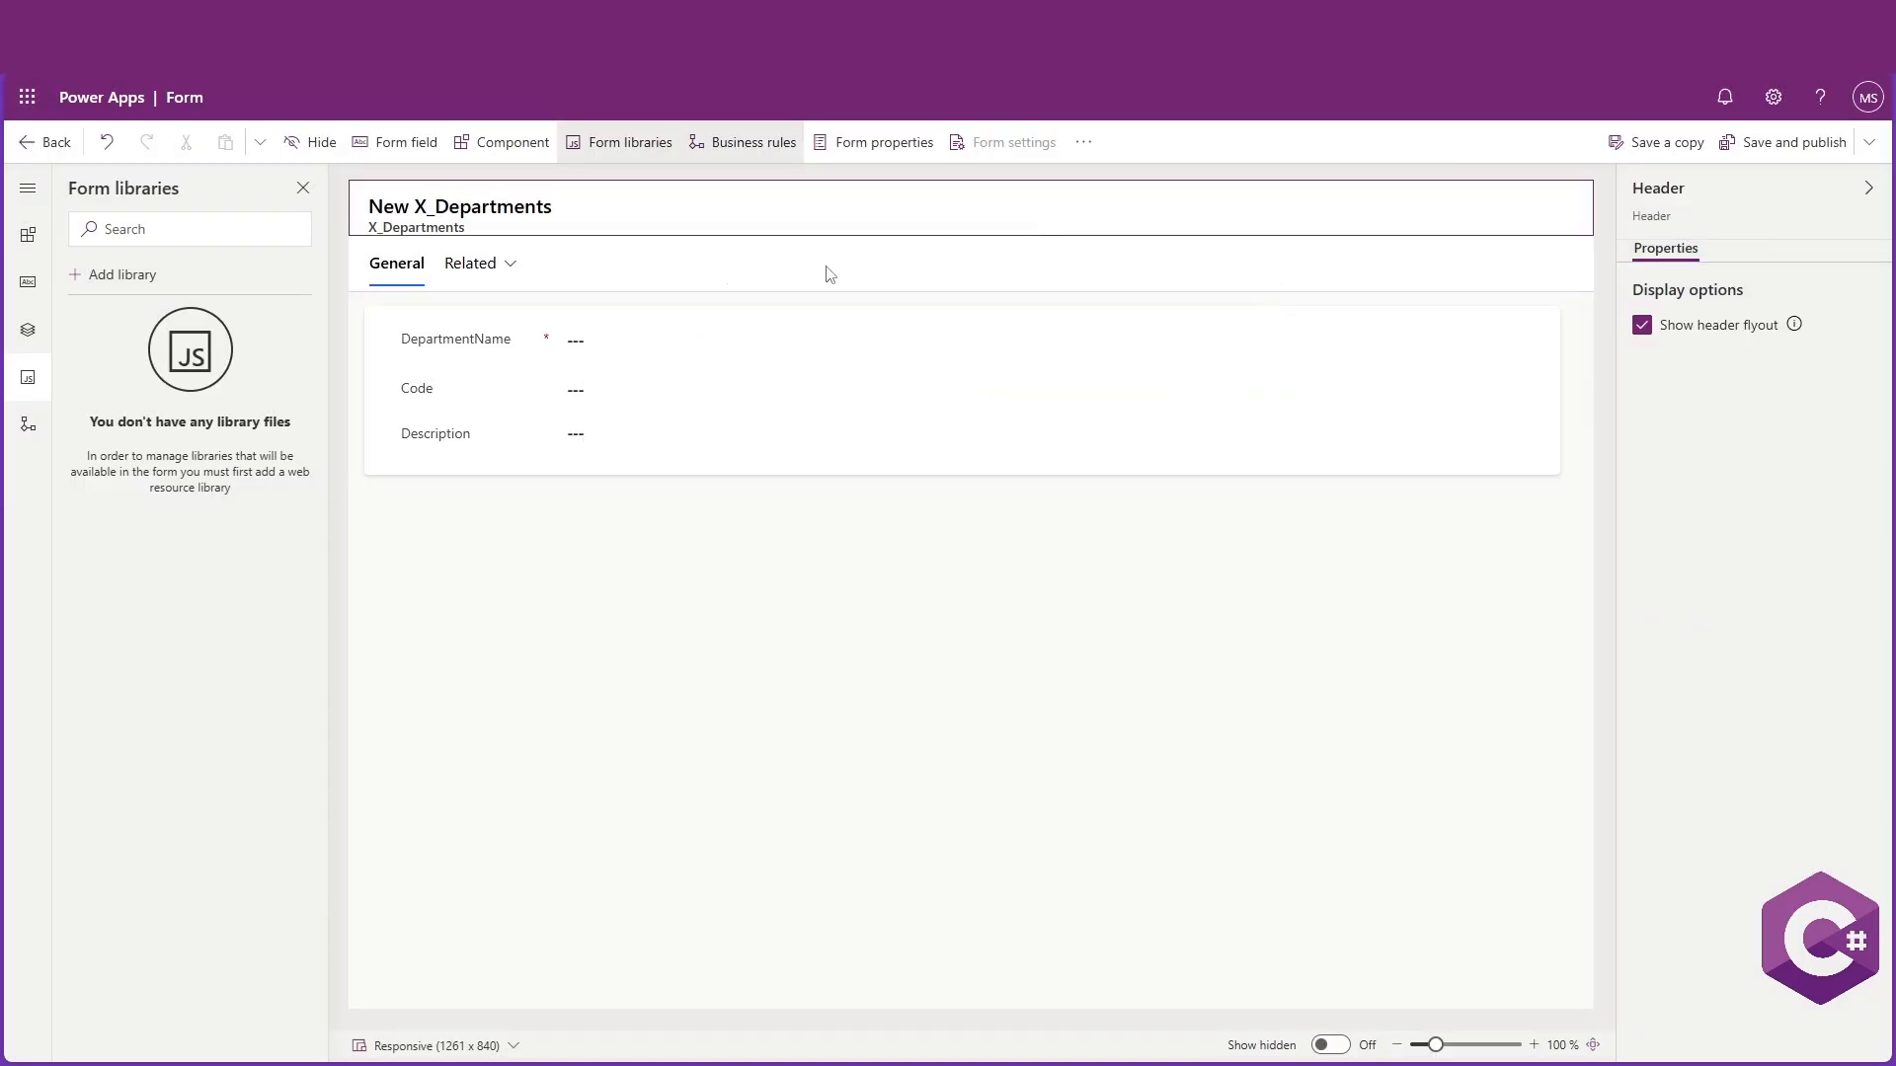
click(481, 623)
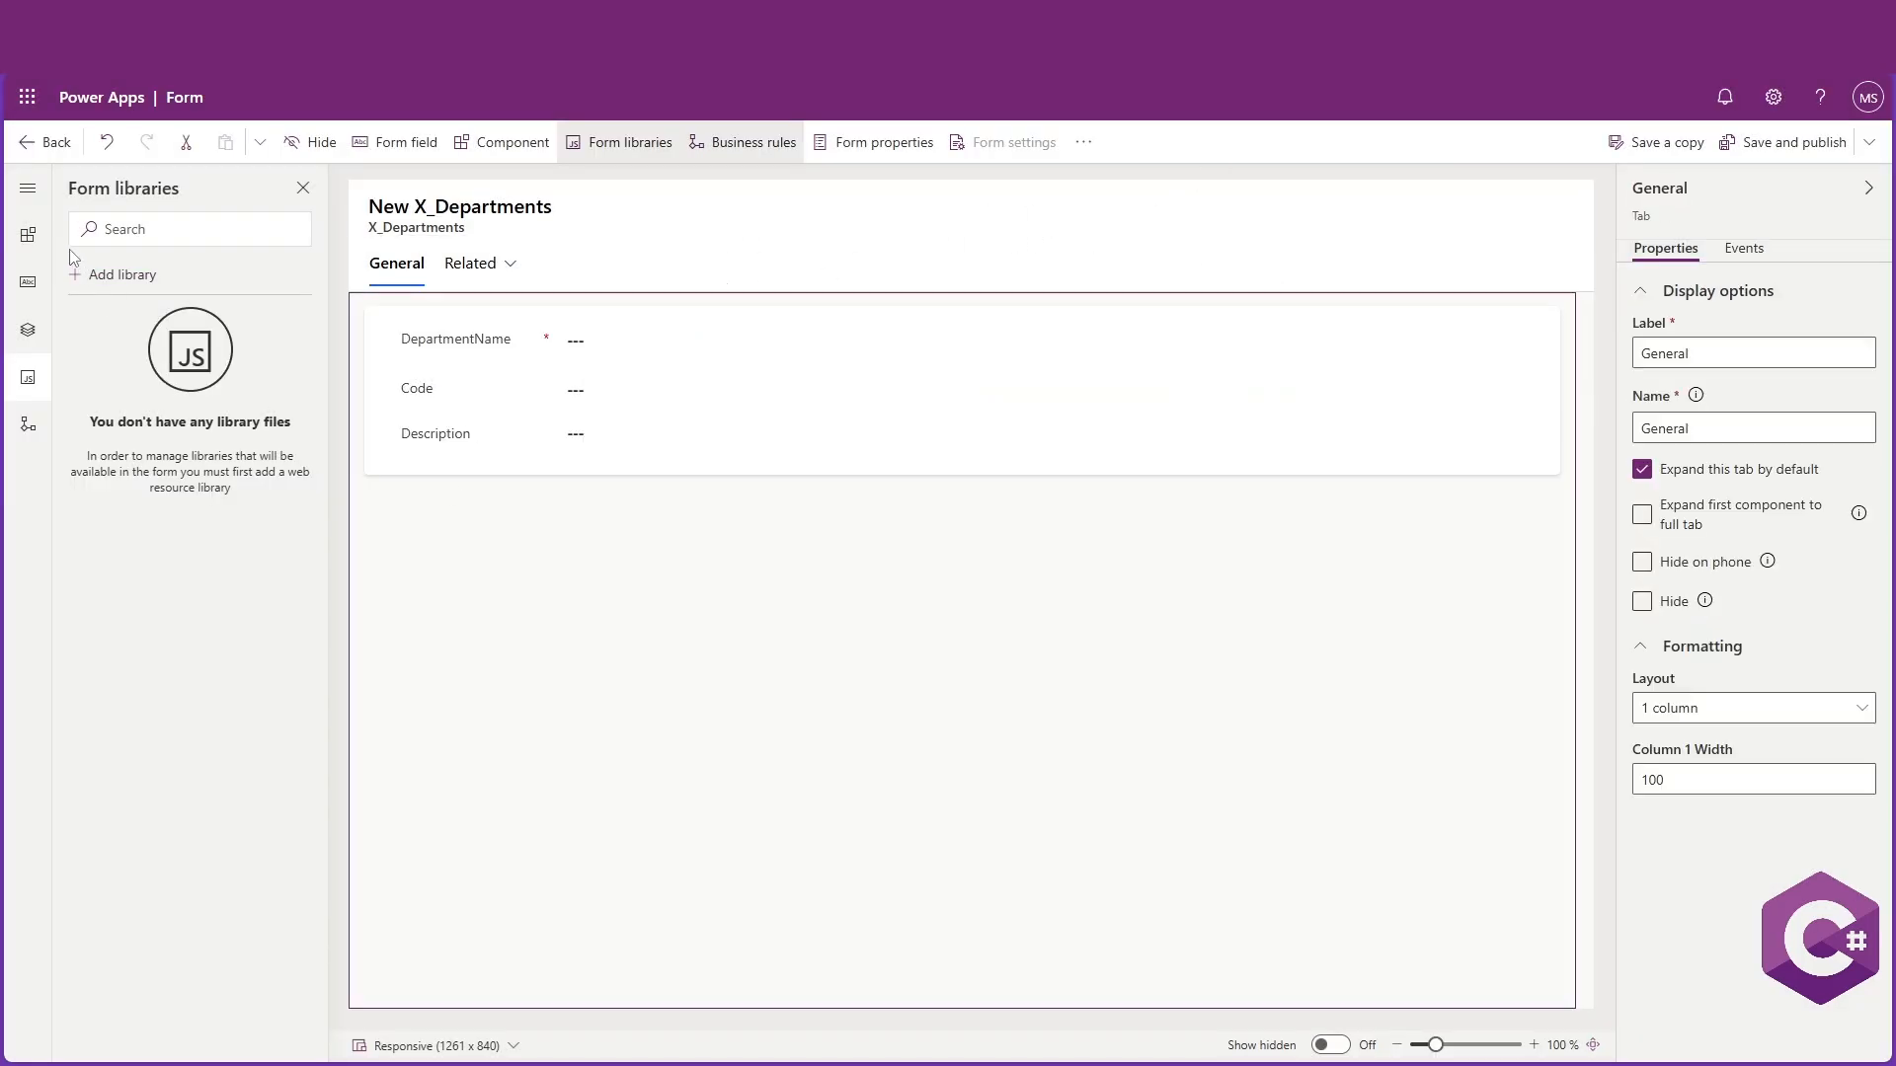
click(27, 234)
click(28, 283)
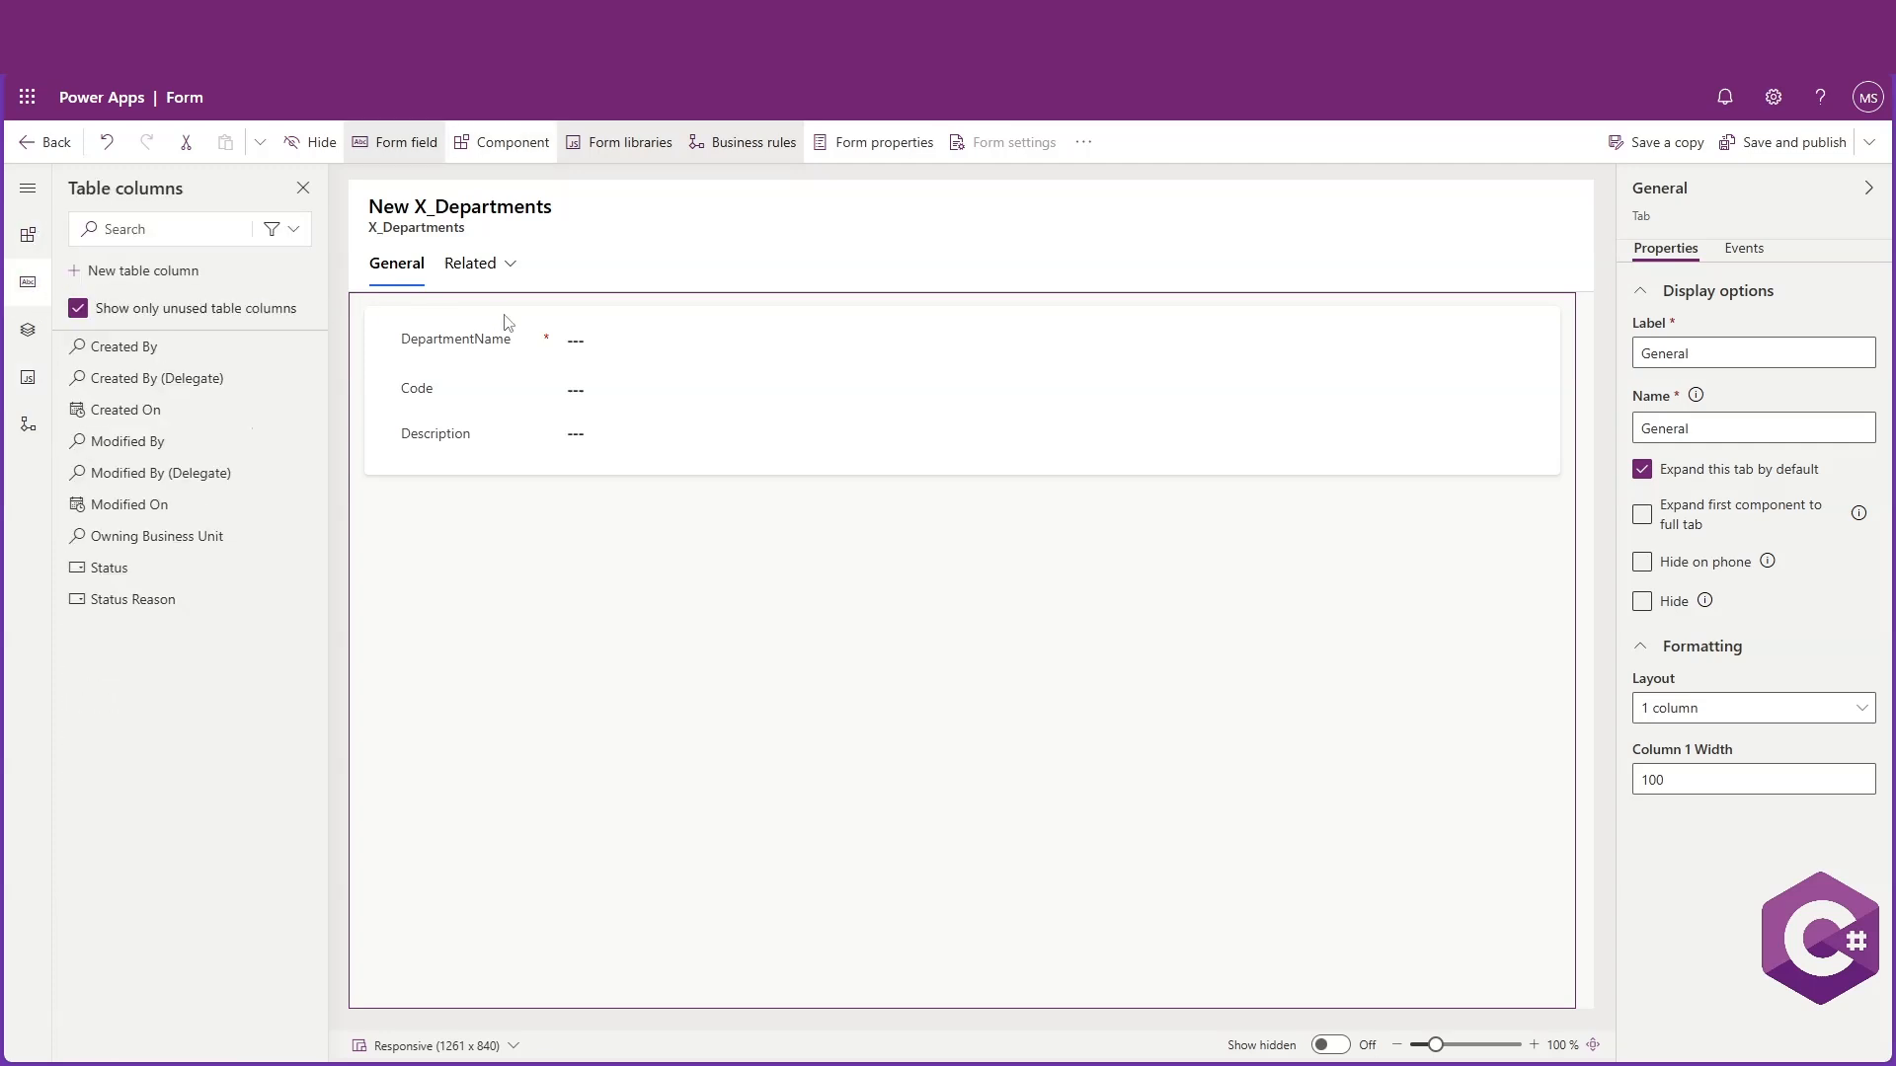
click(1779, 148)
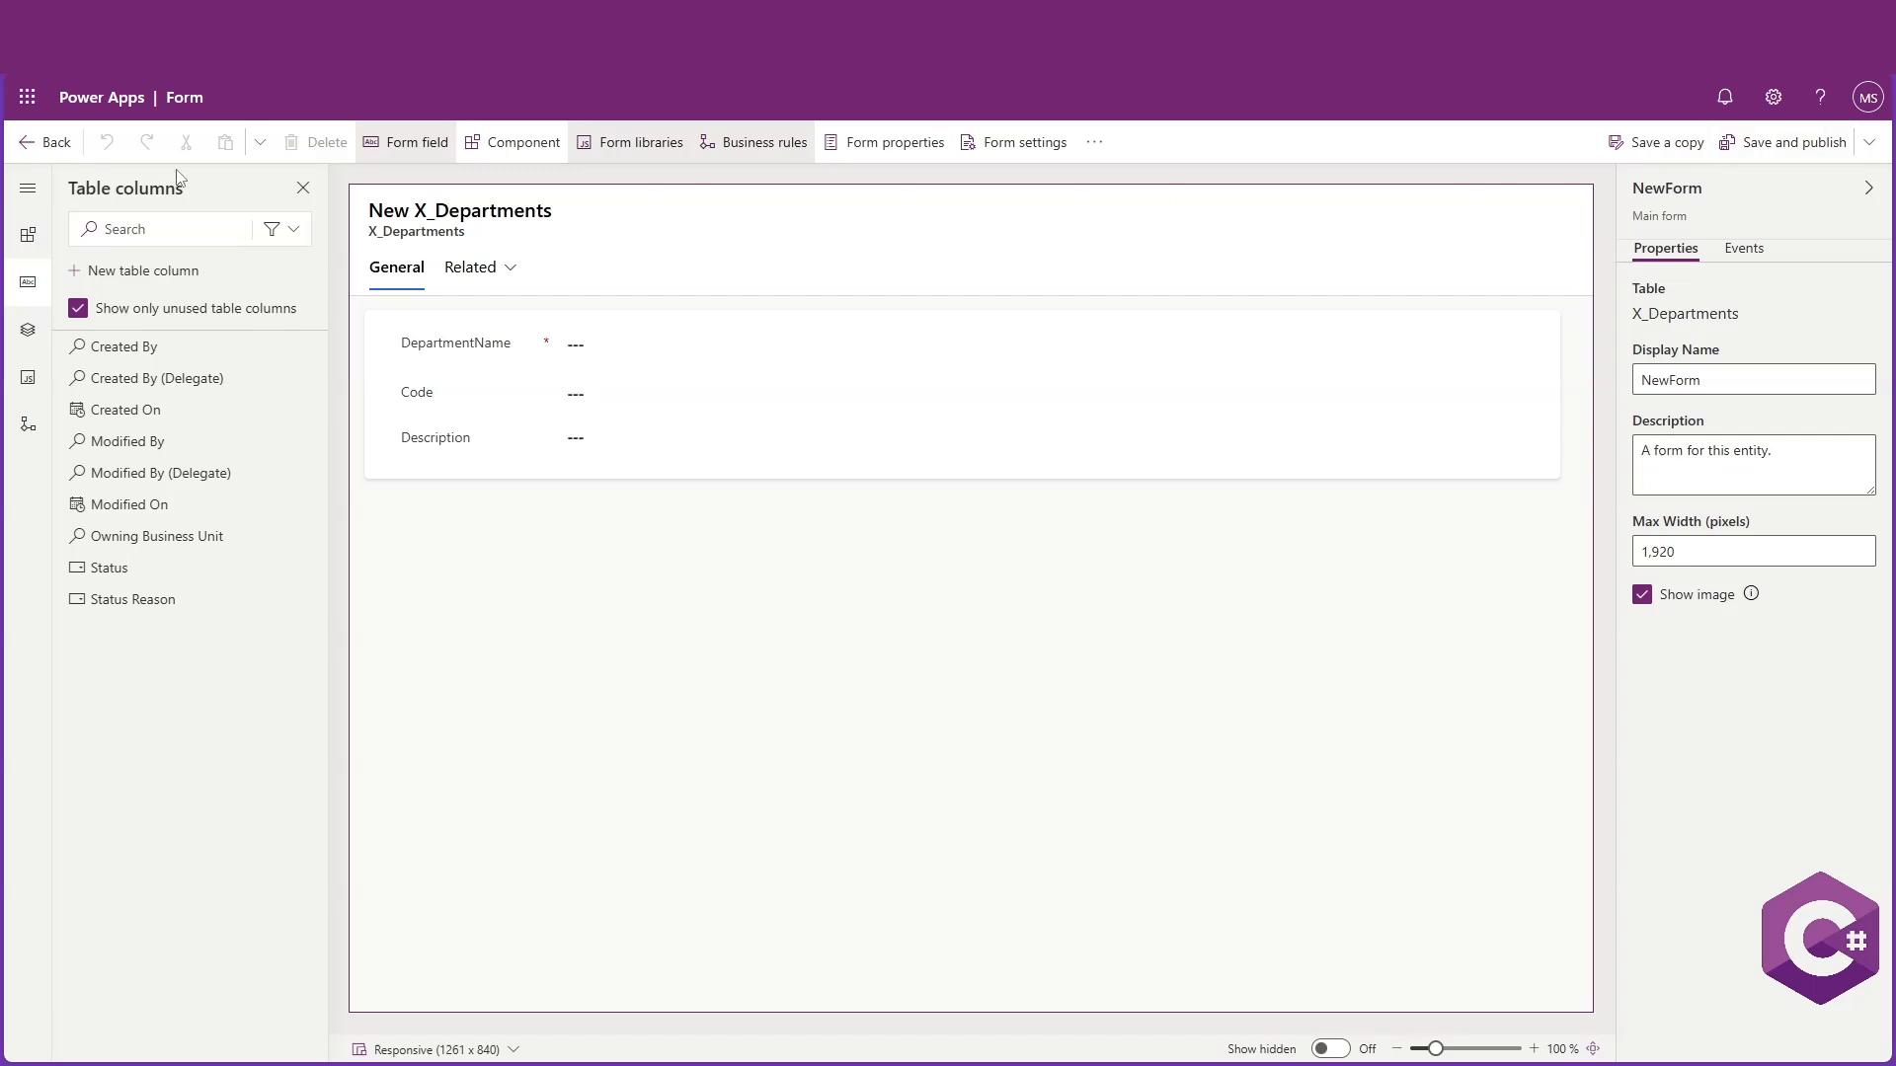
click(36, 142)
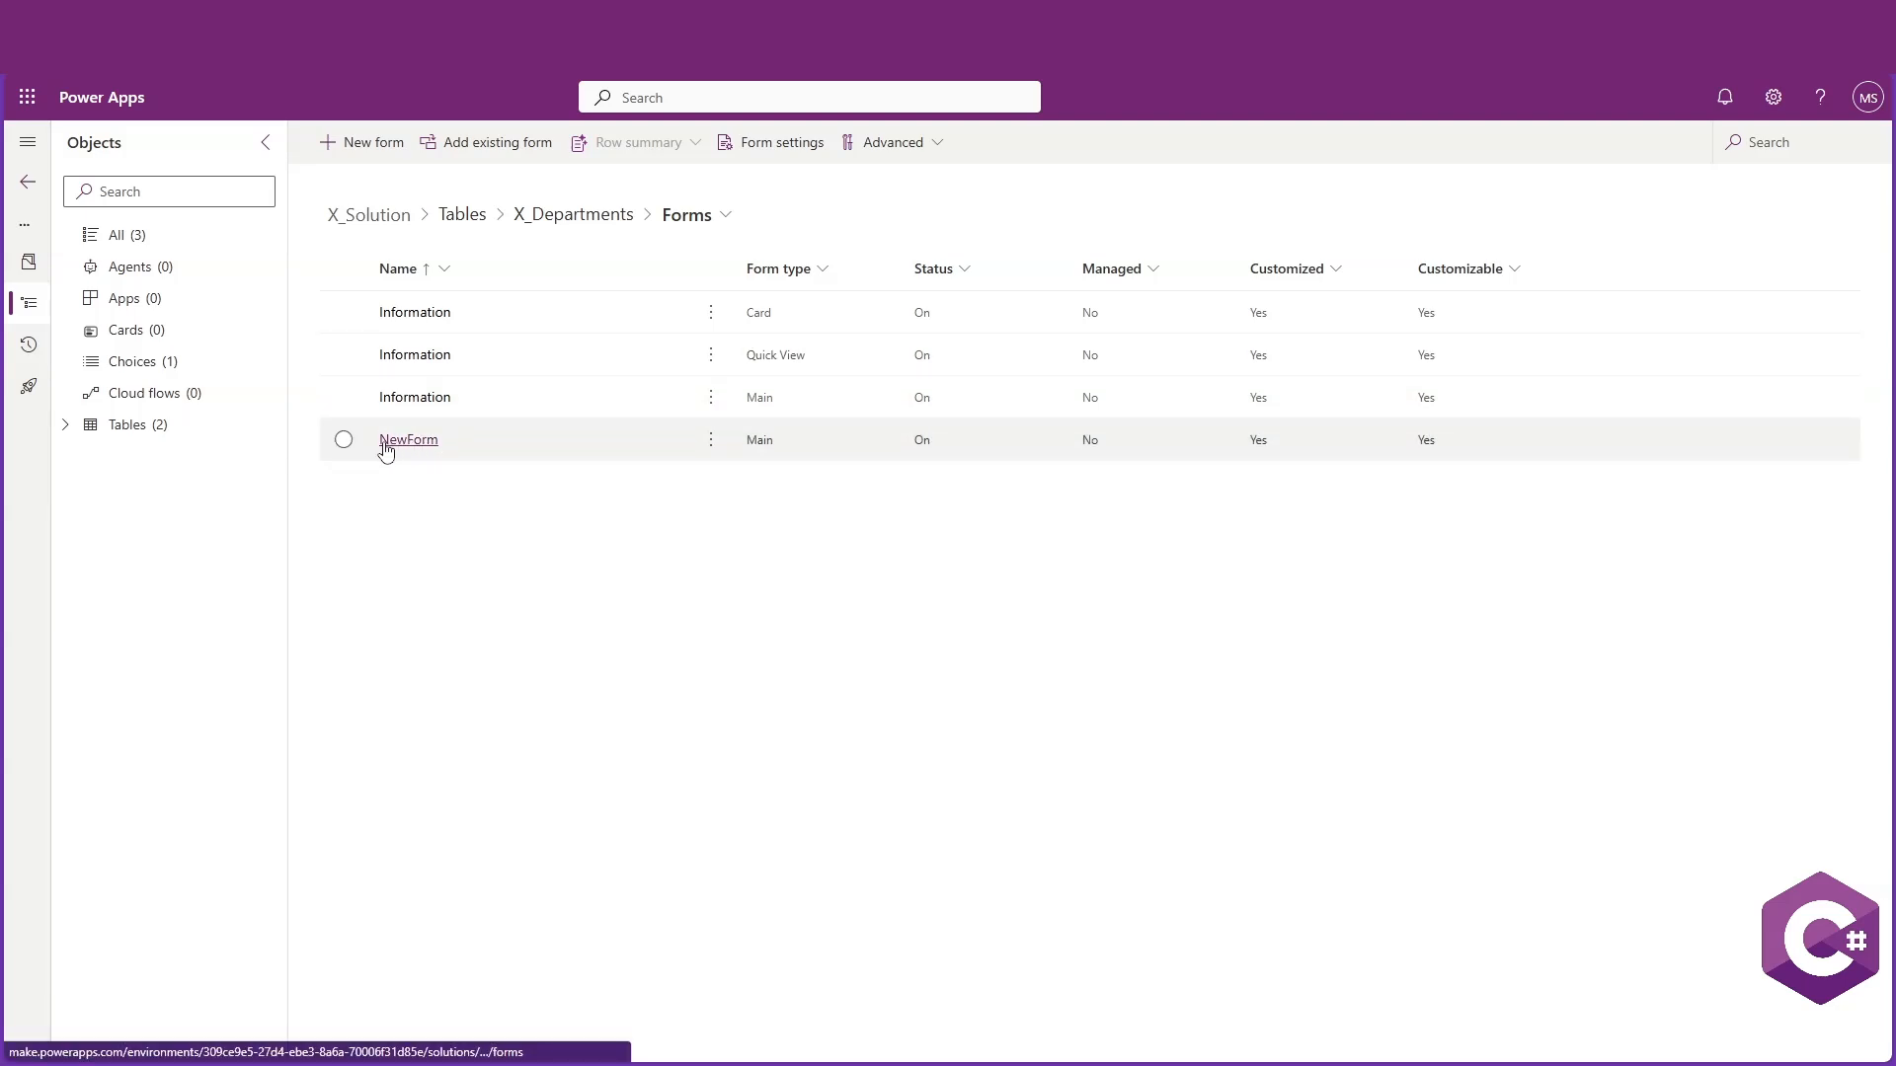
Create another main form for X_Departments named EditForm
click(355, 148)
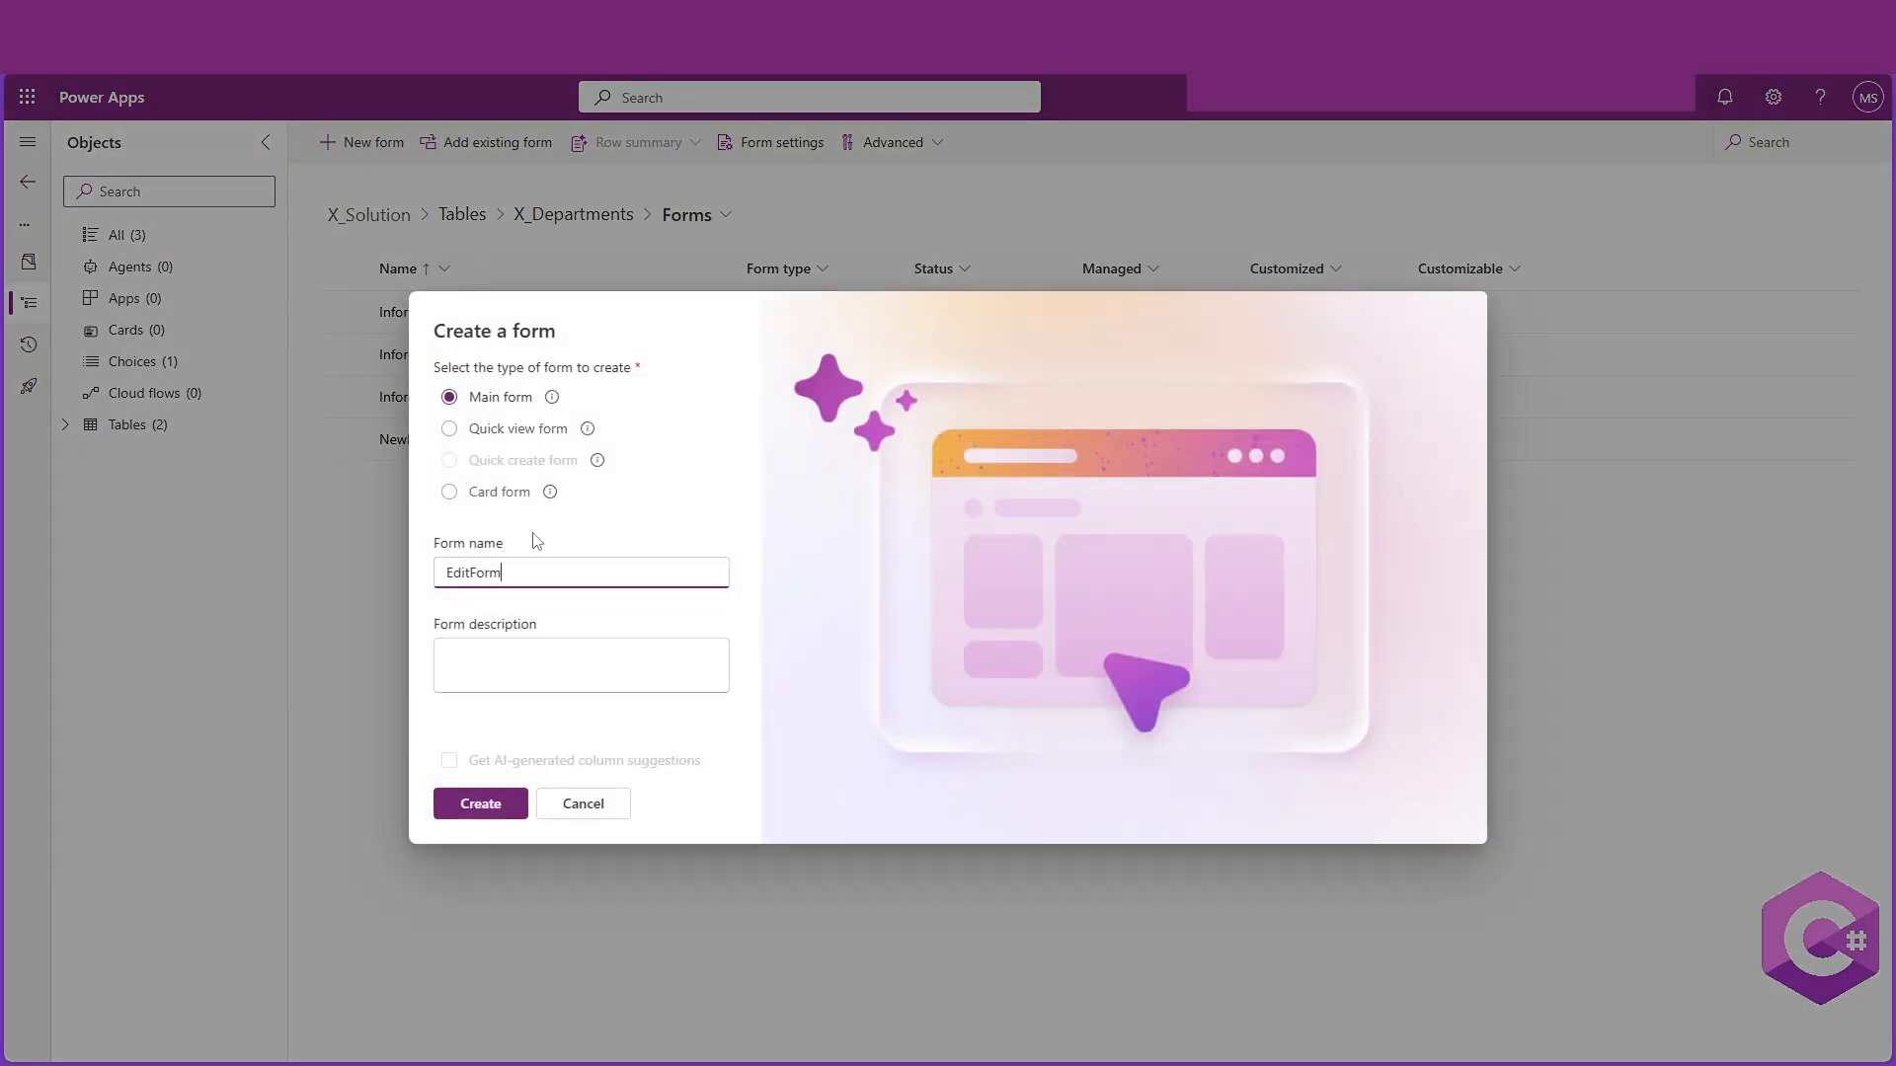
click(598, 573)
click(497, 800)
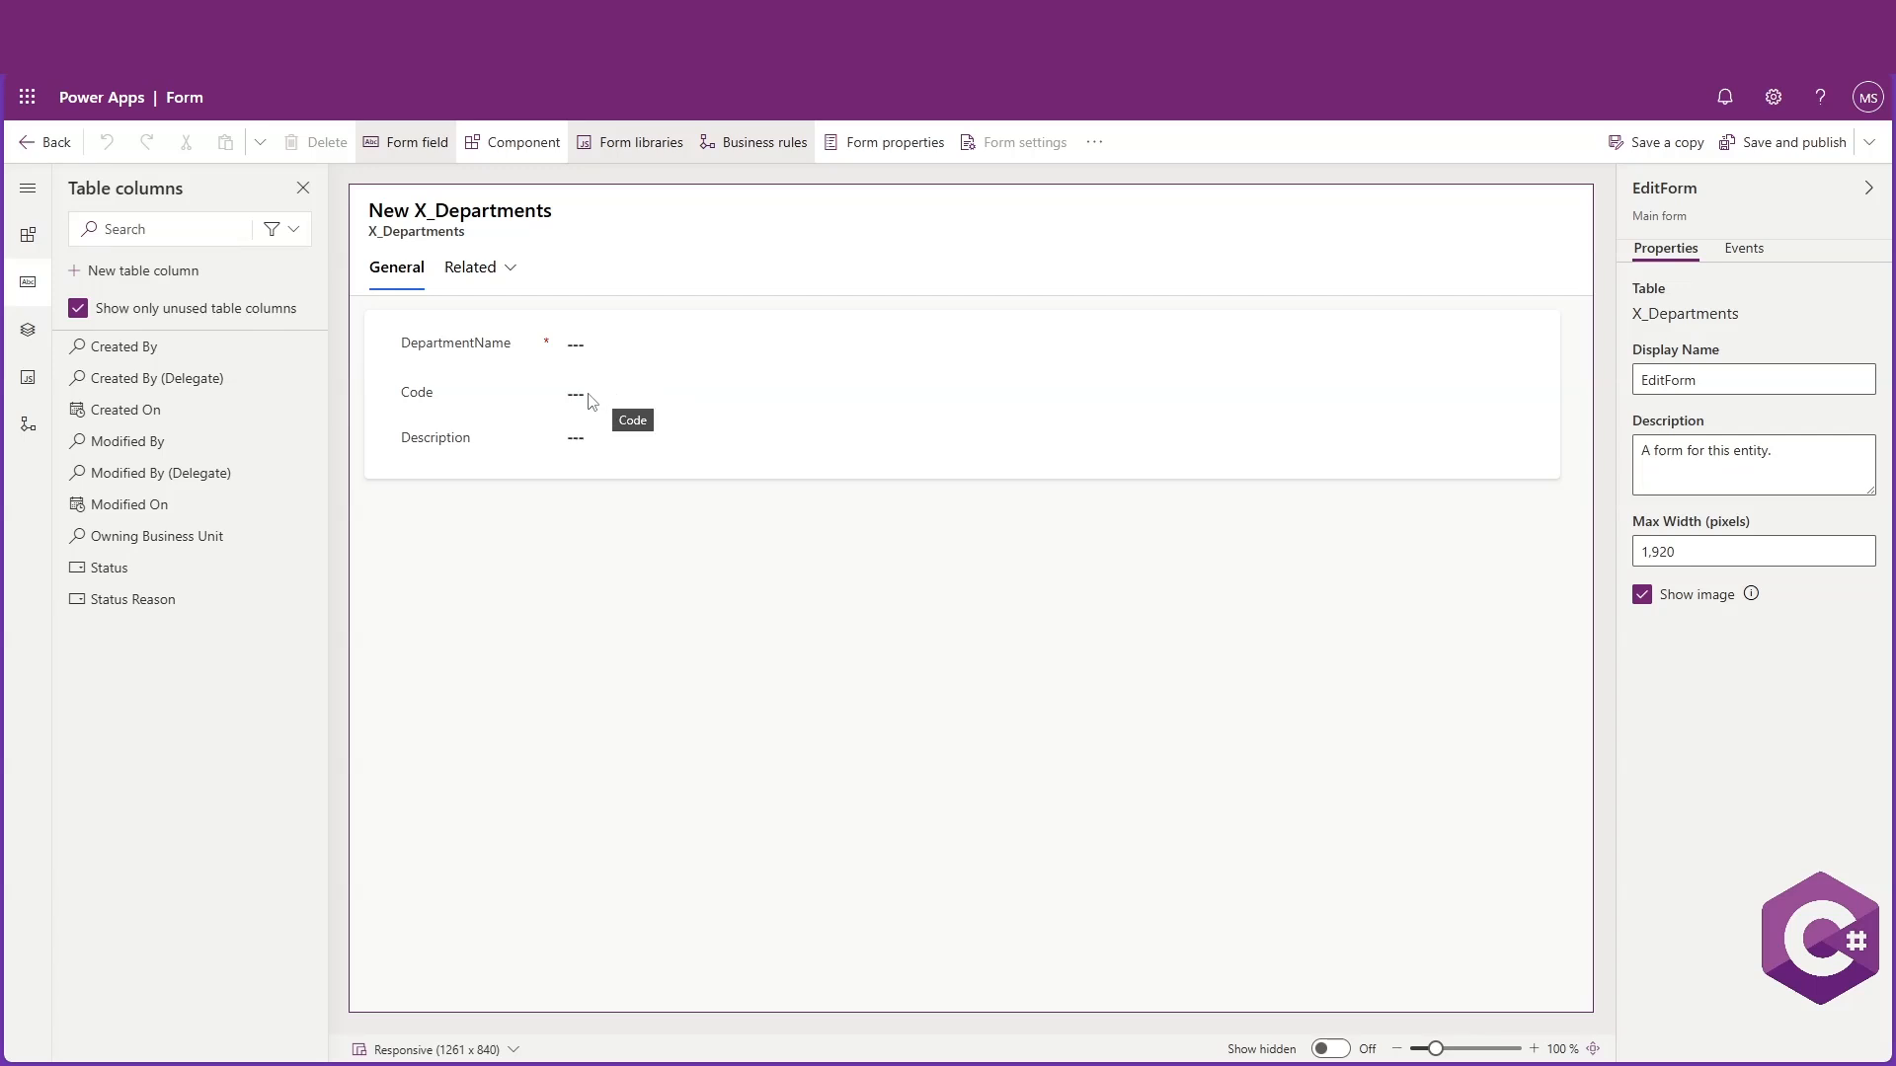
Hide the DepartmentName field on the EditForm form
click(566, 345)
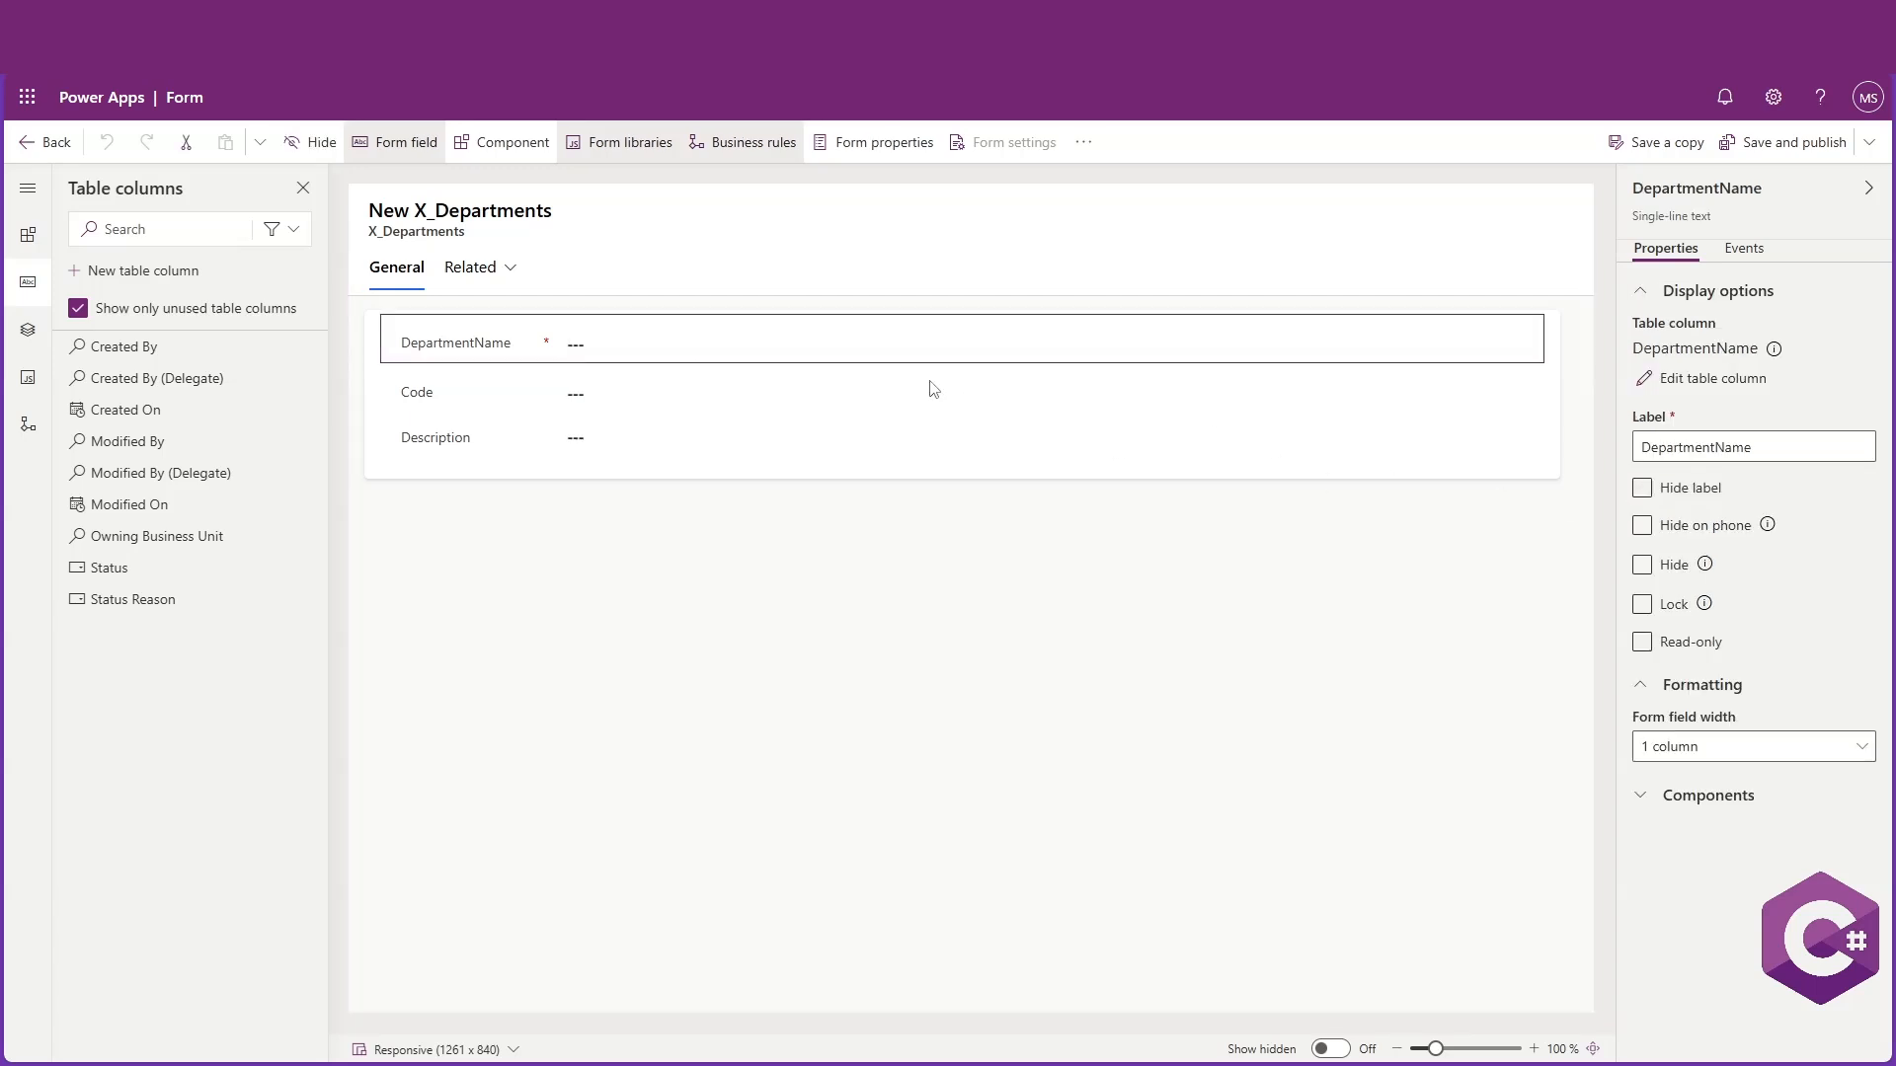
click(1641, 564)
click(867, 530)
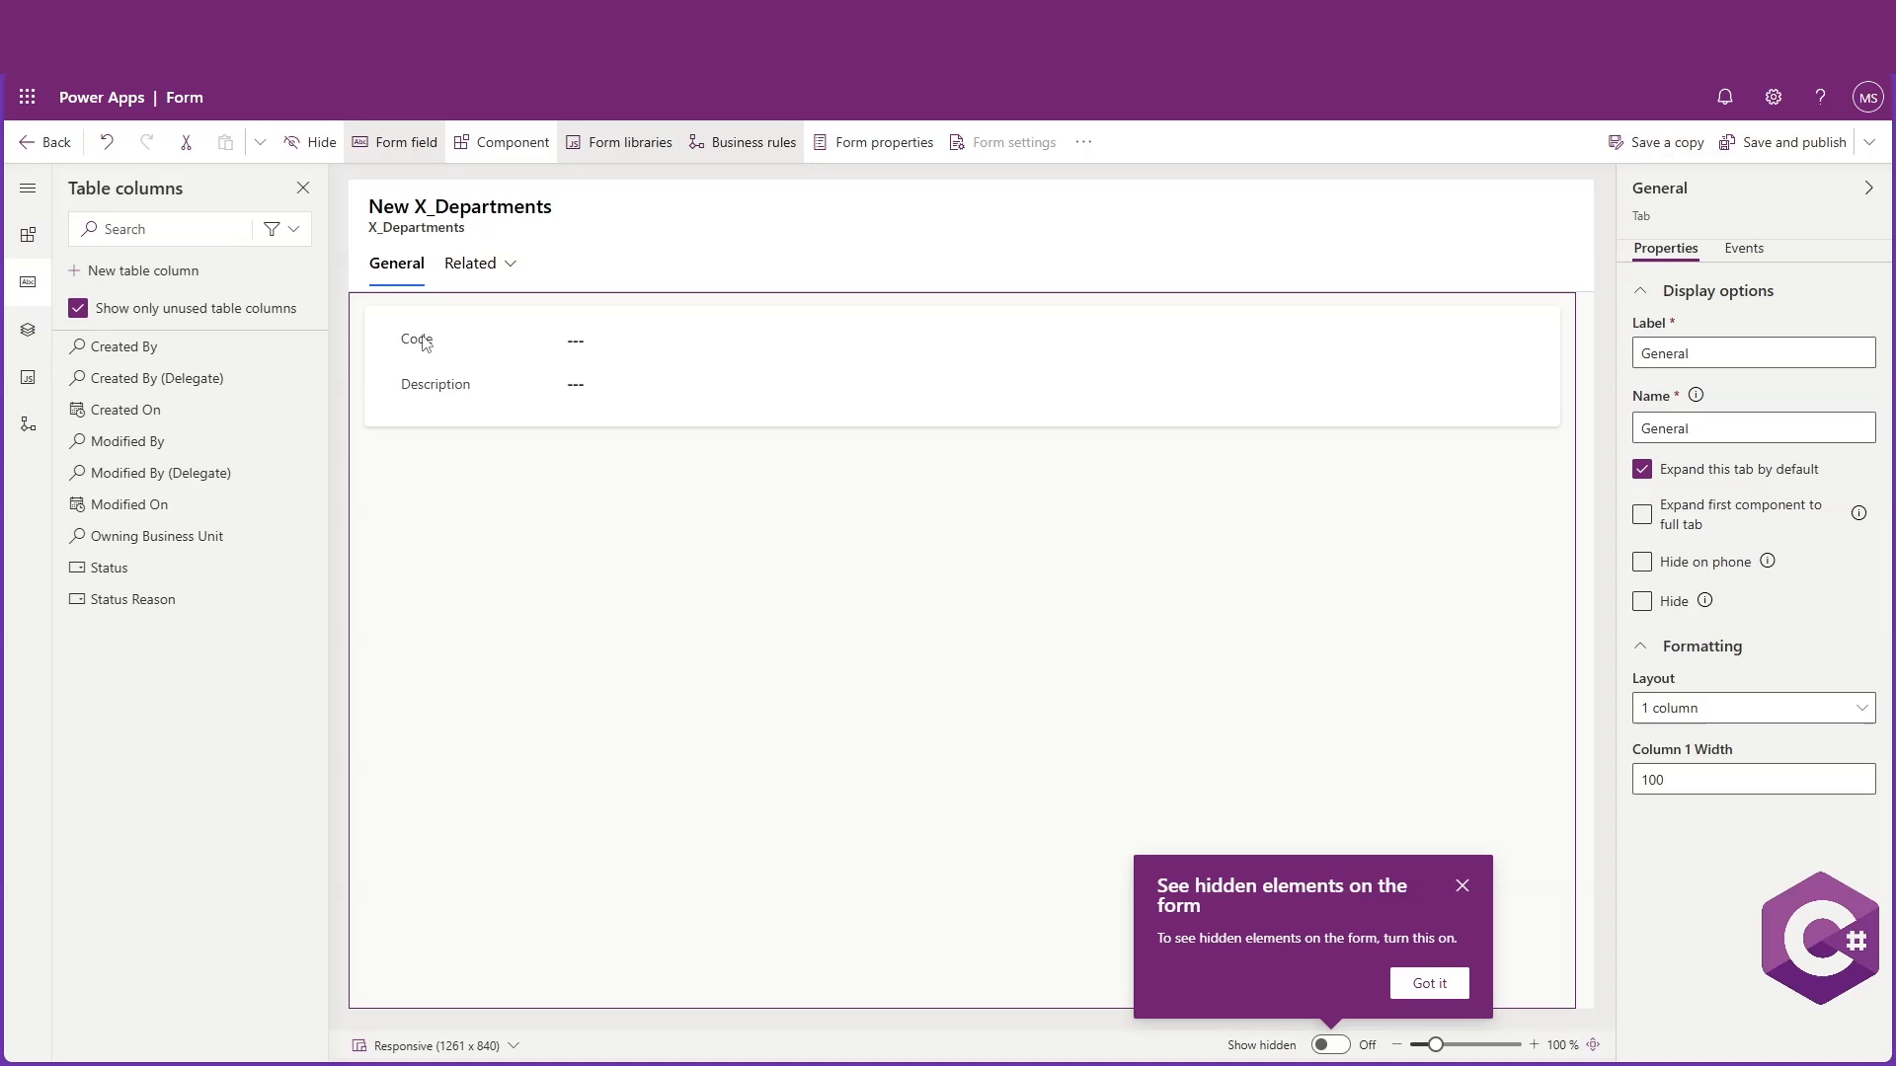
click(417, 341)
click(484, 391)
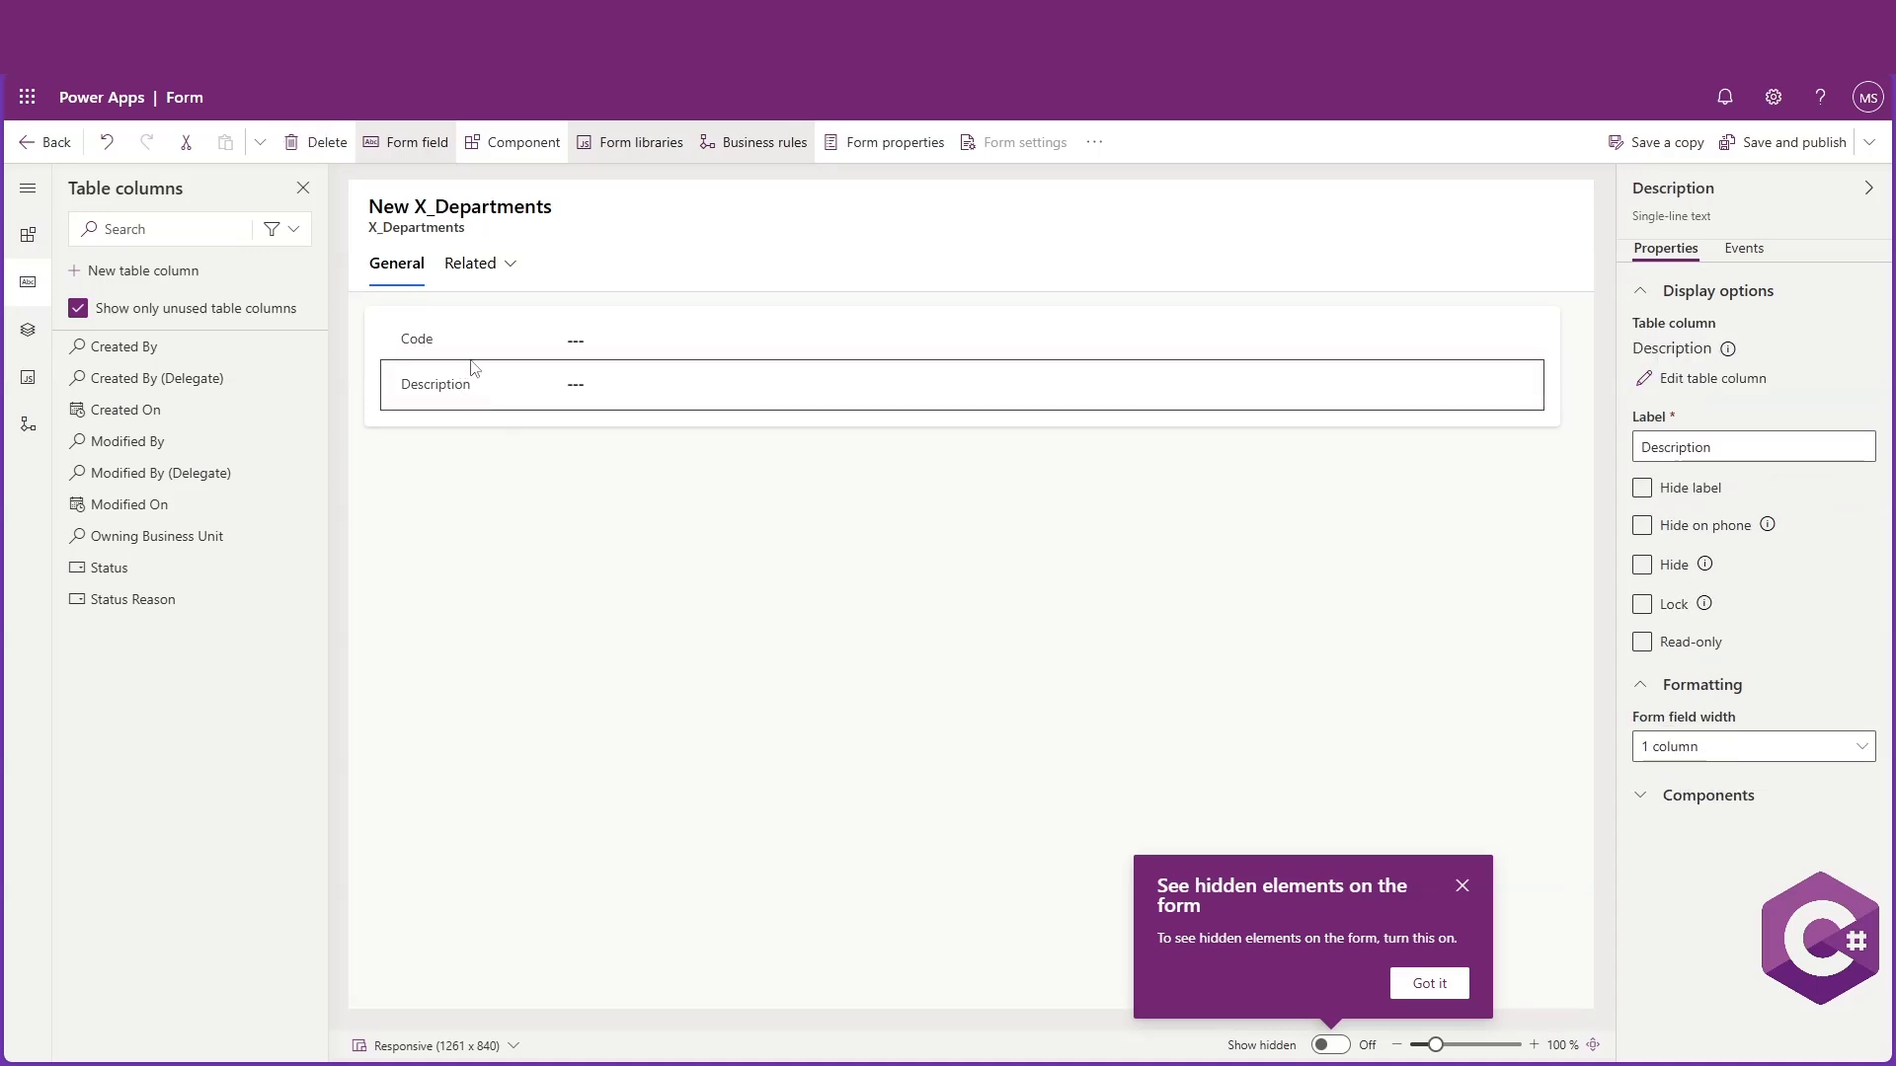
click(471, 352)
click(463, 386)
click(468, 354)
click(465, 390)
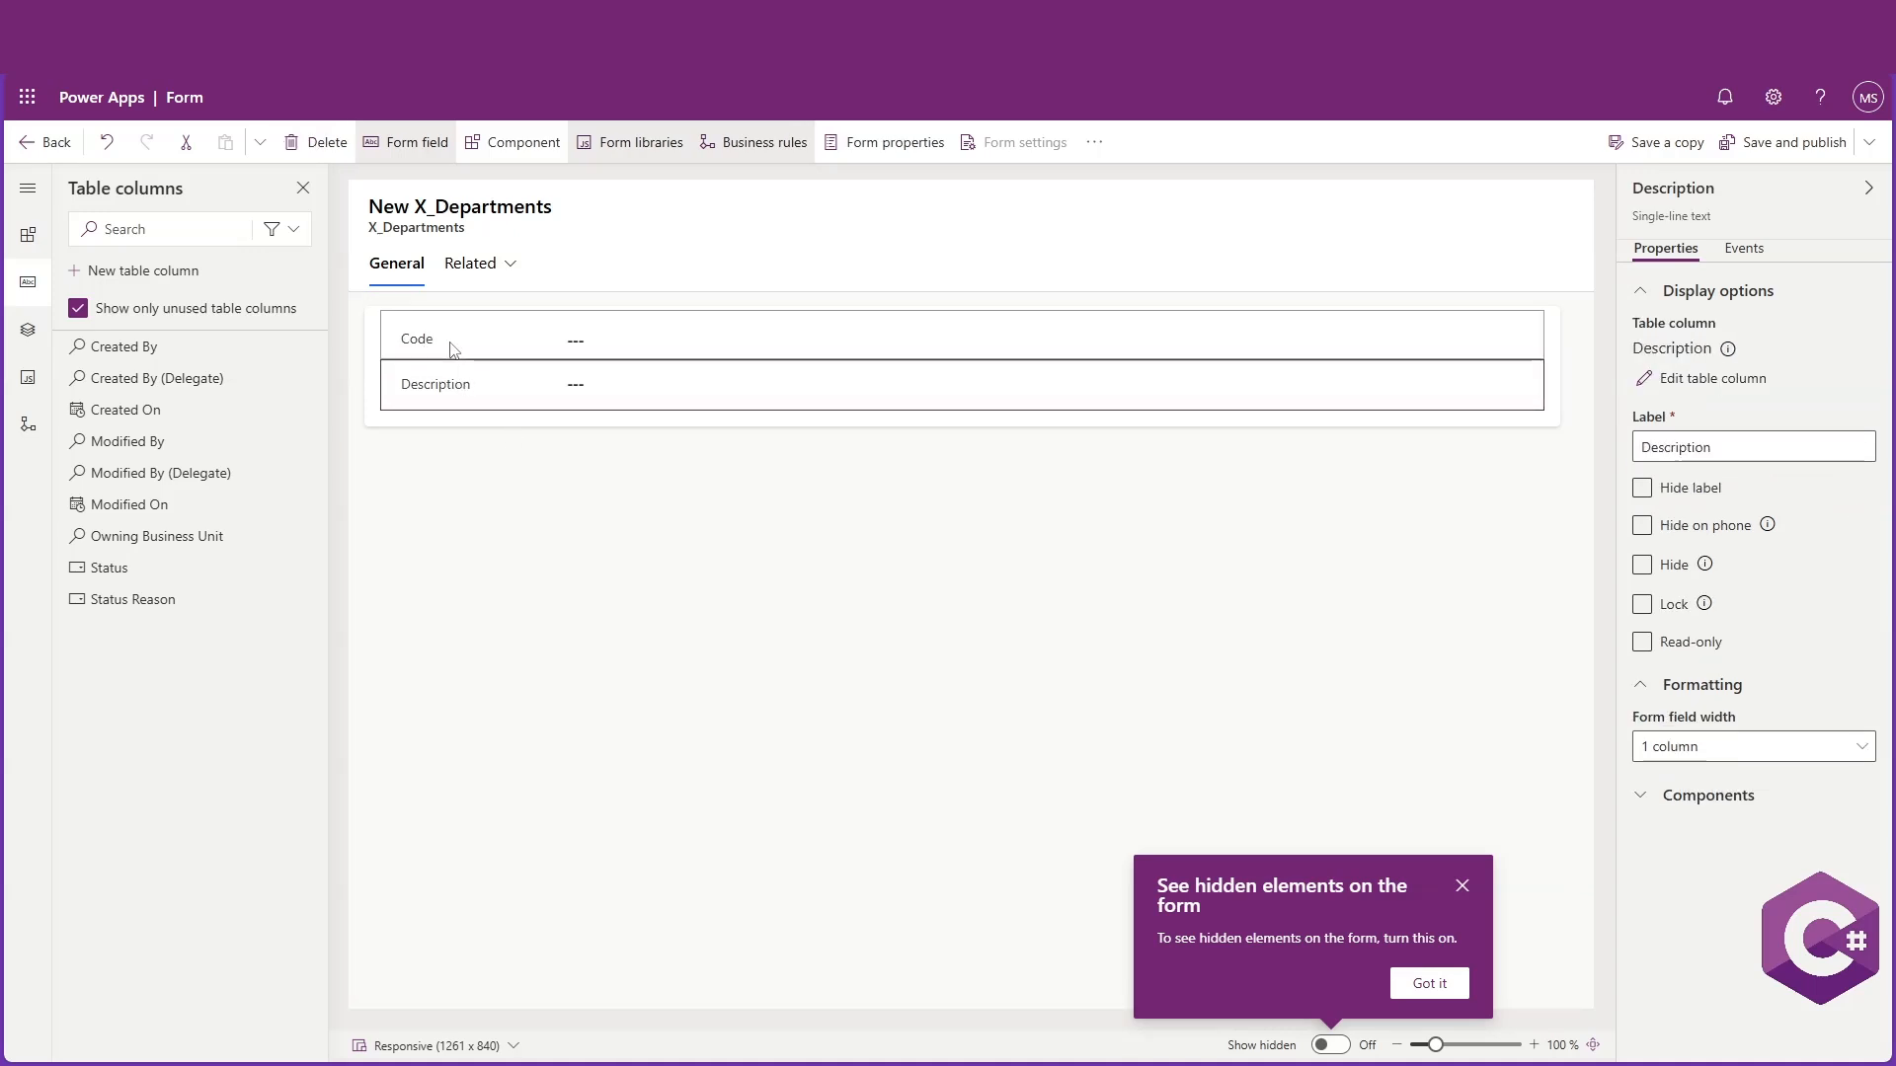
click(453, 349)
click(464, 388)
Save and publish the EditForm form and return to the forms list
click(635, 508)
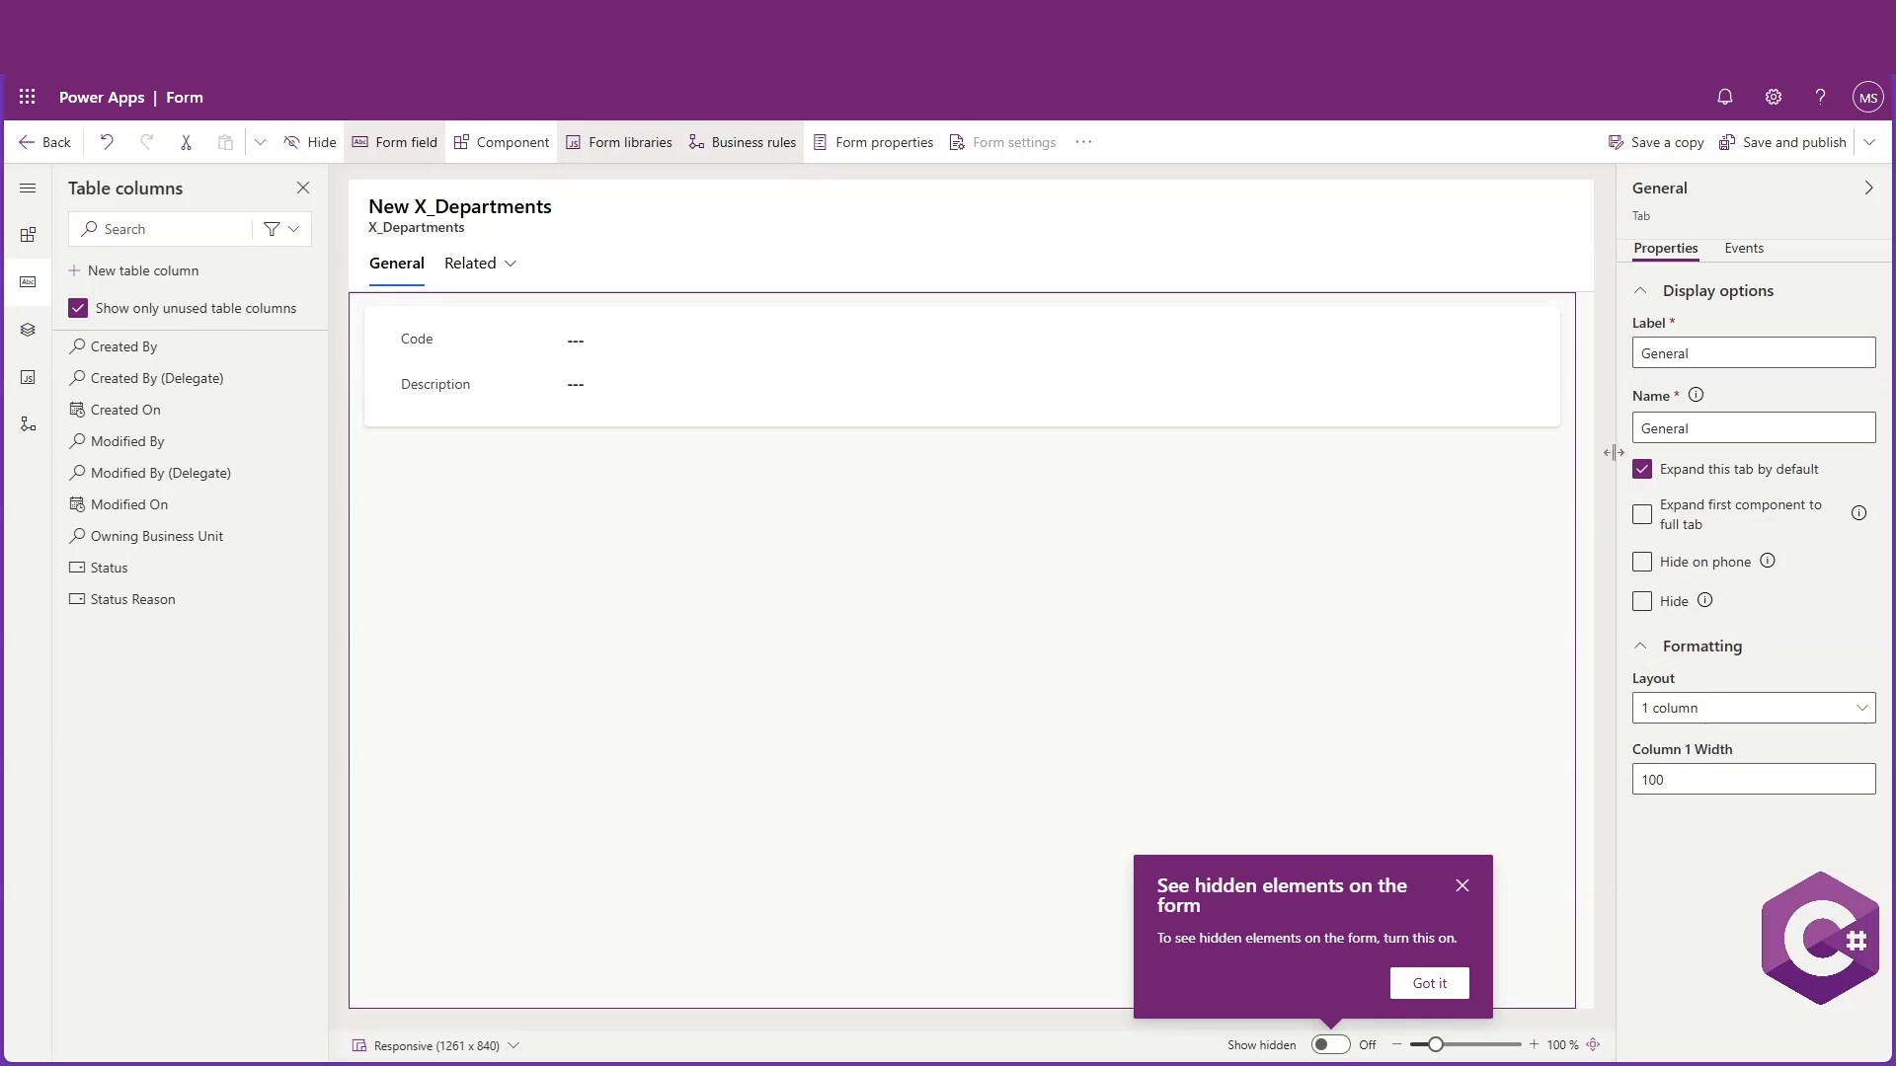
click(1785, 153)
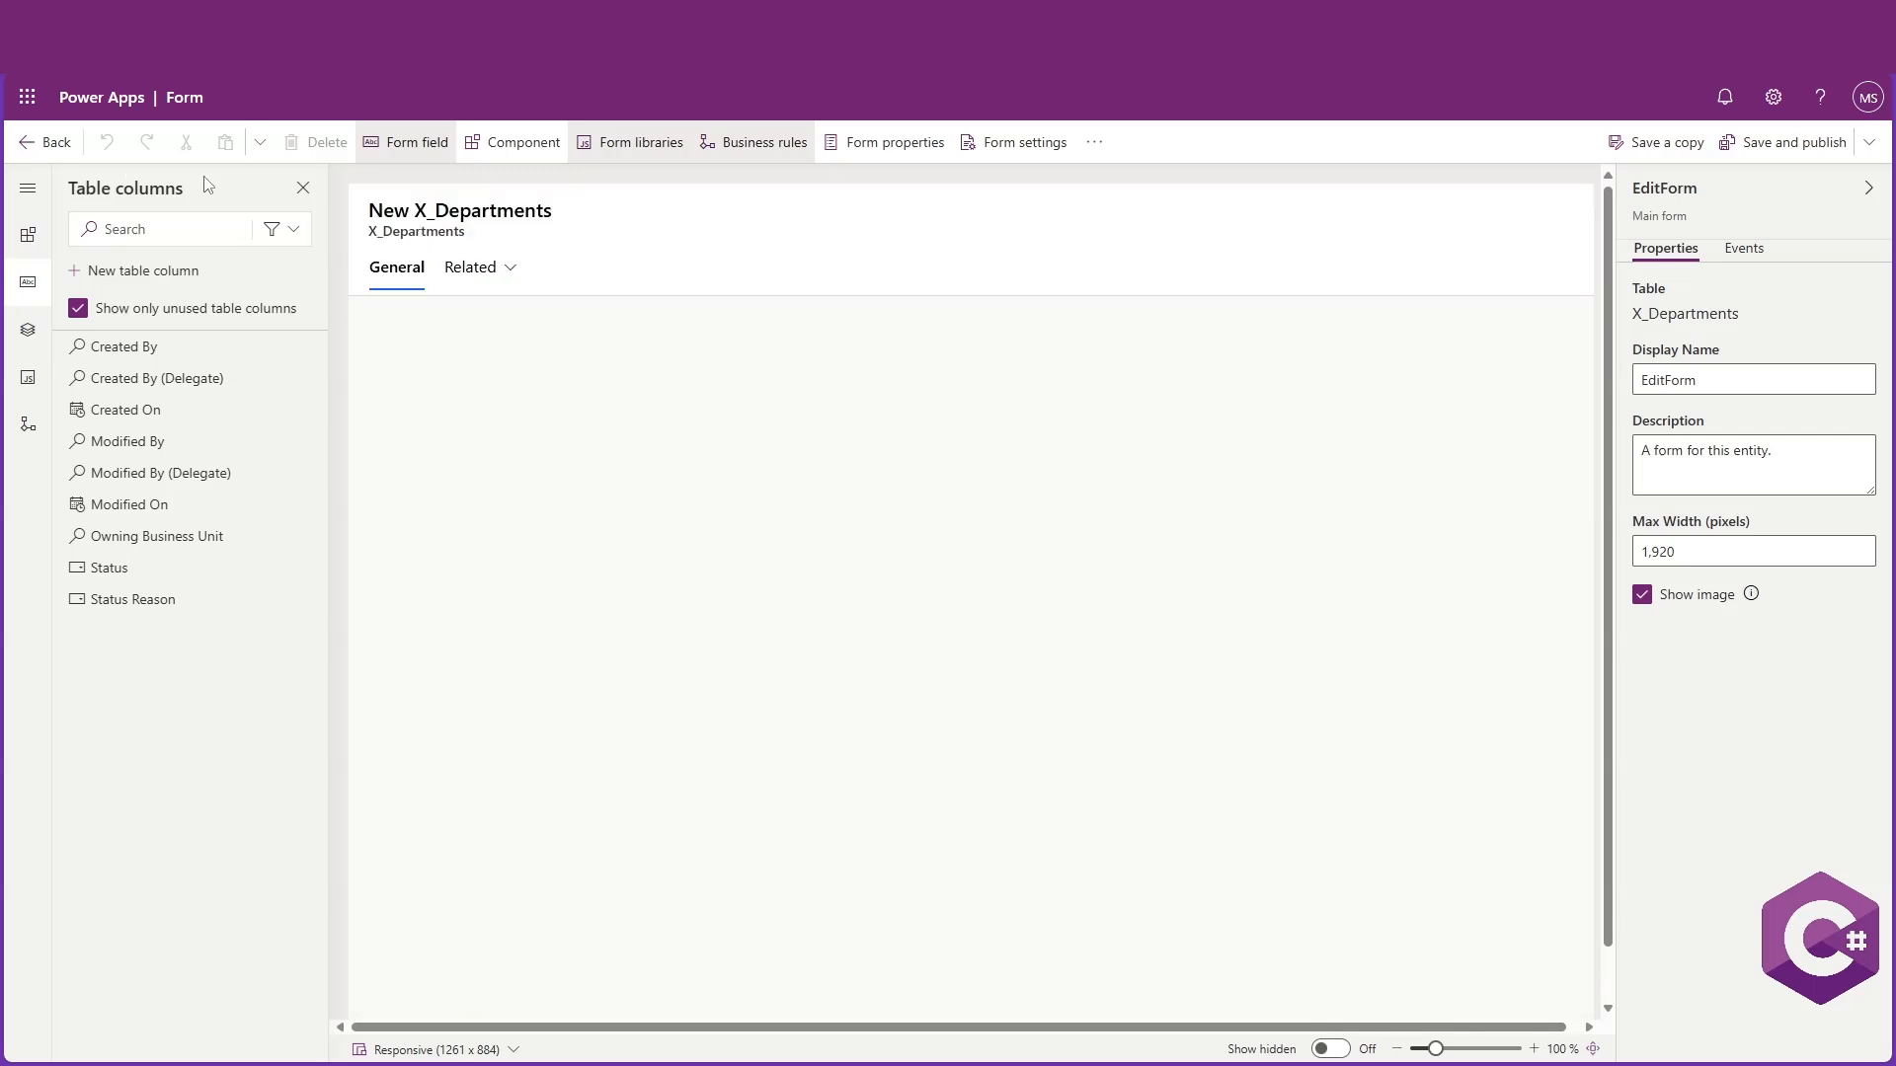
click(29, 147)
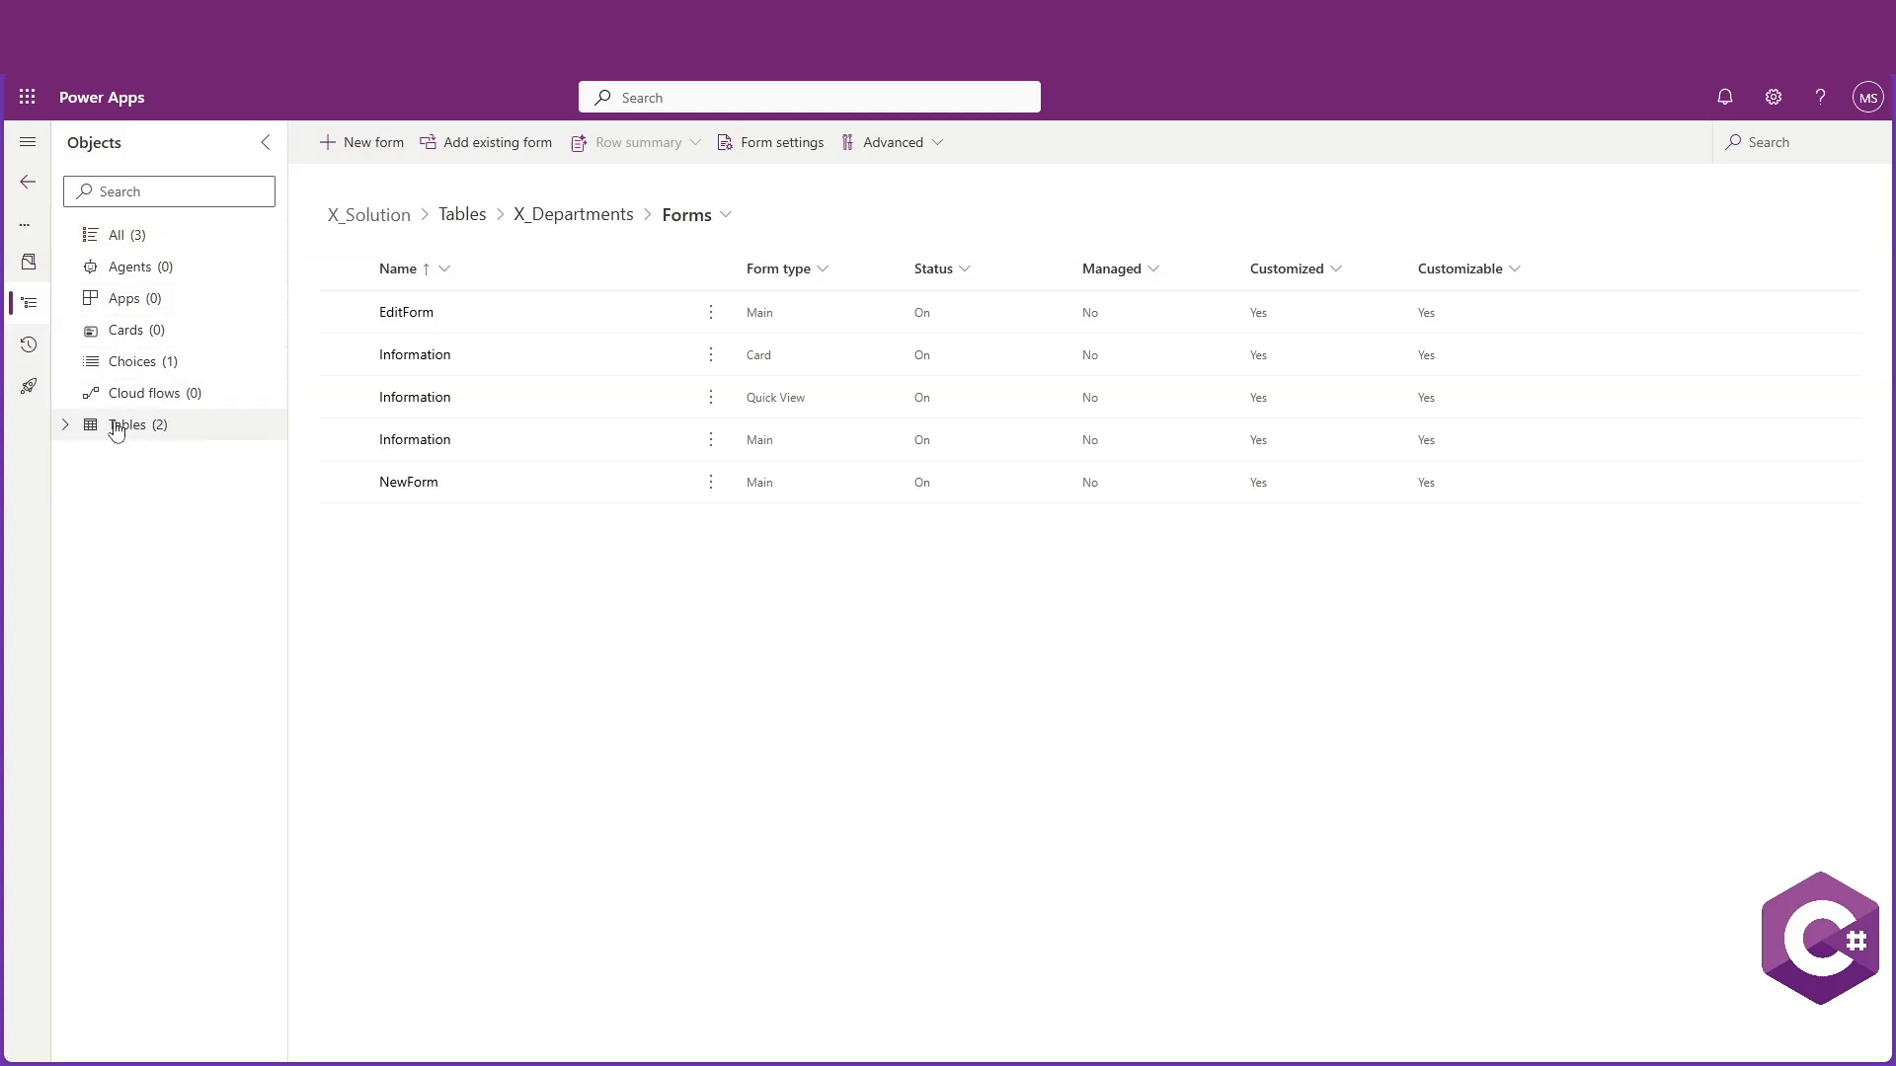
Create a main form named NewFormEmployees for the X_Employees table
click(65, 426)
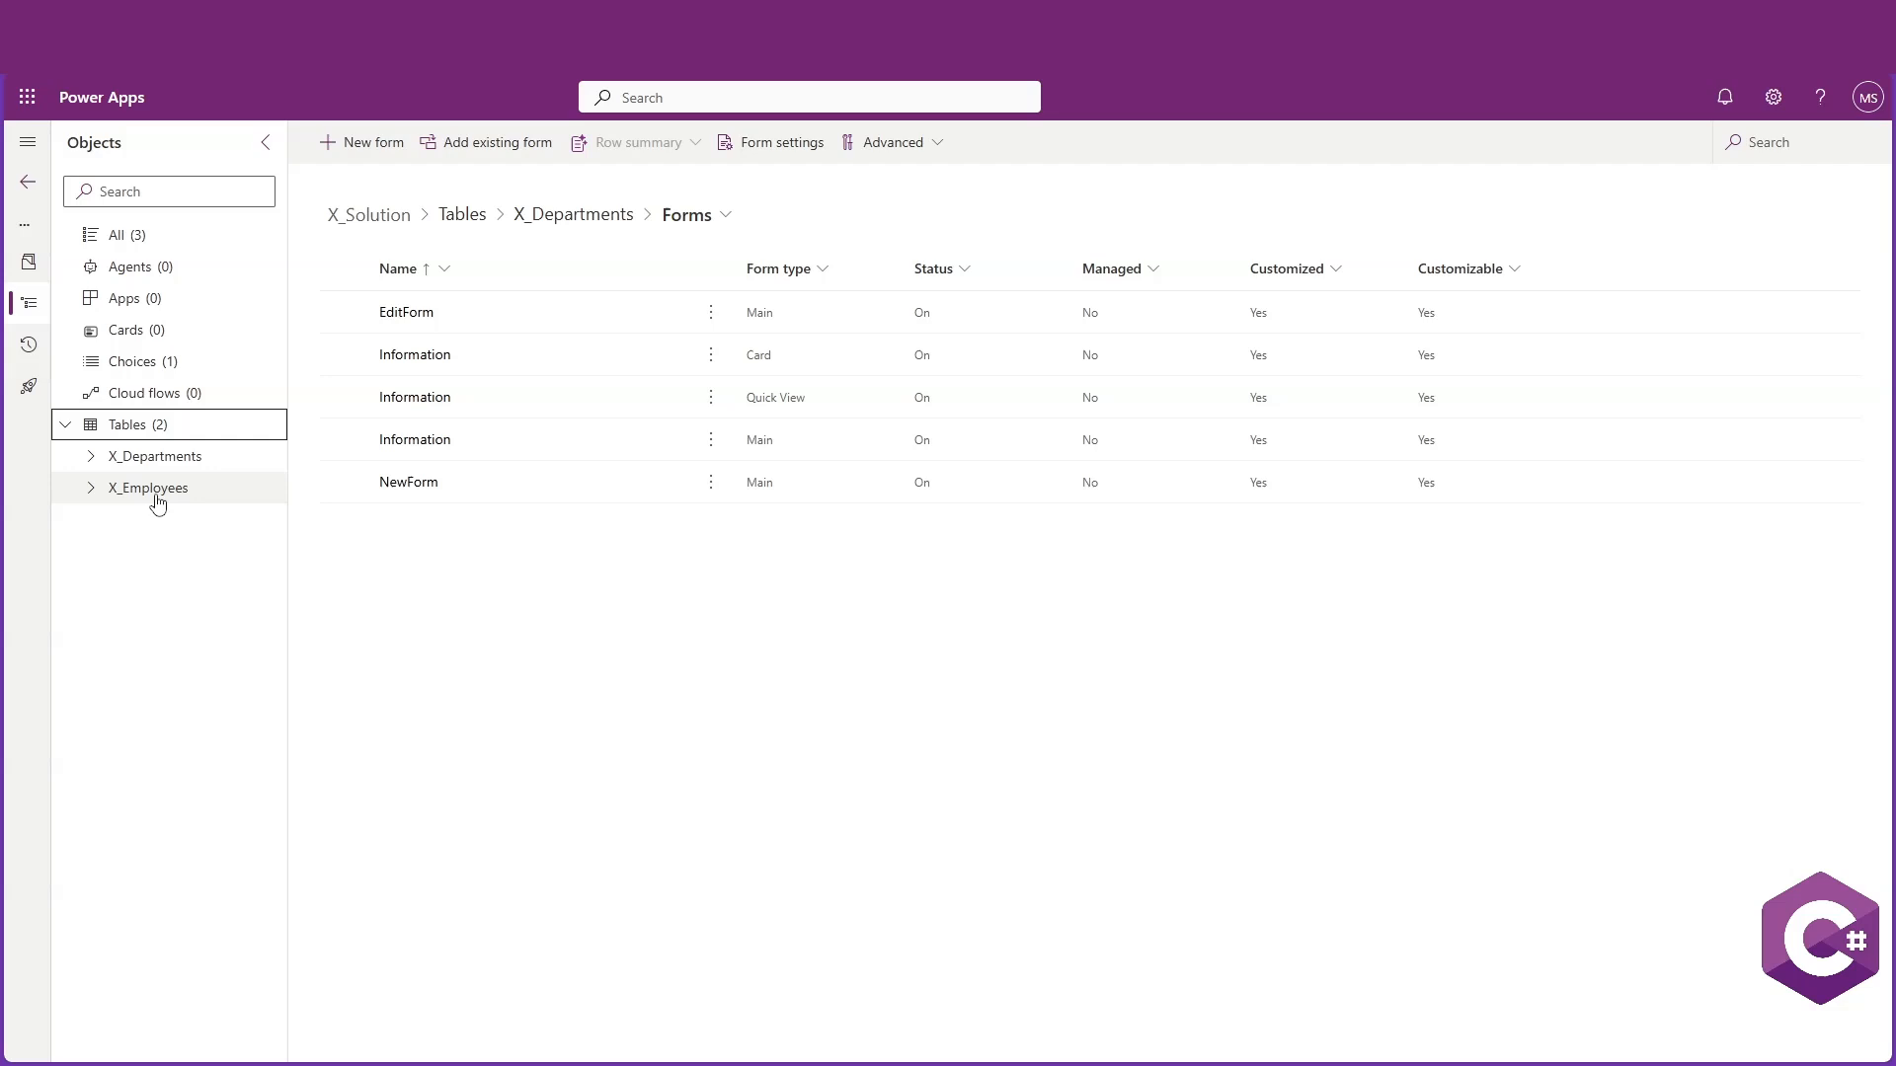
click(156, 490)
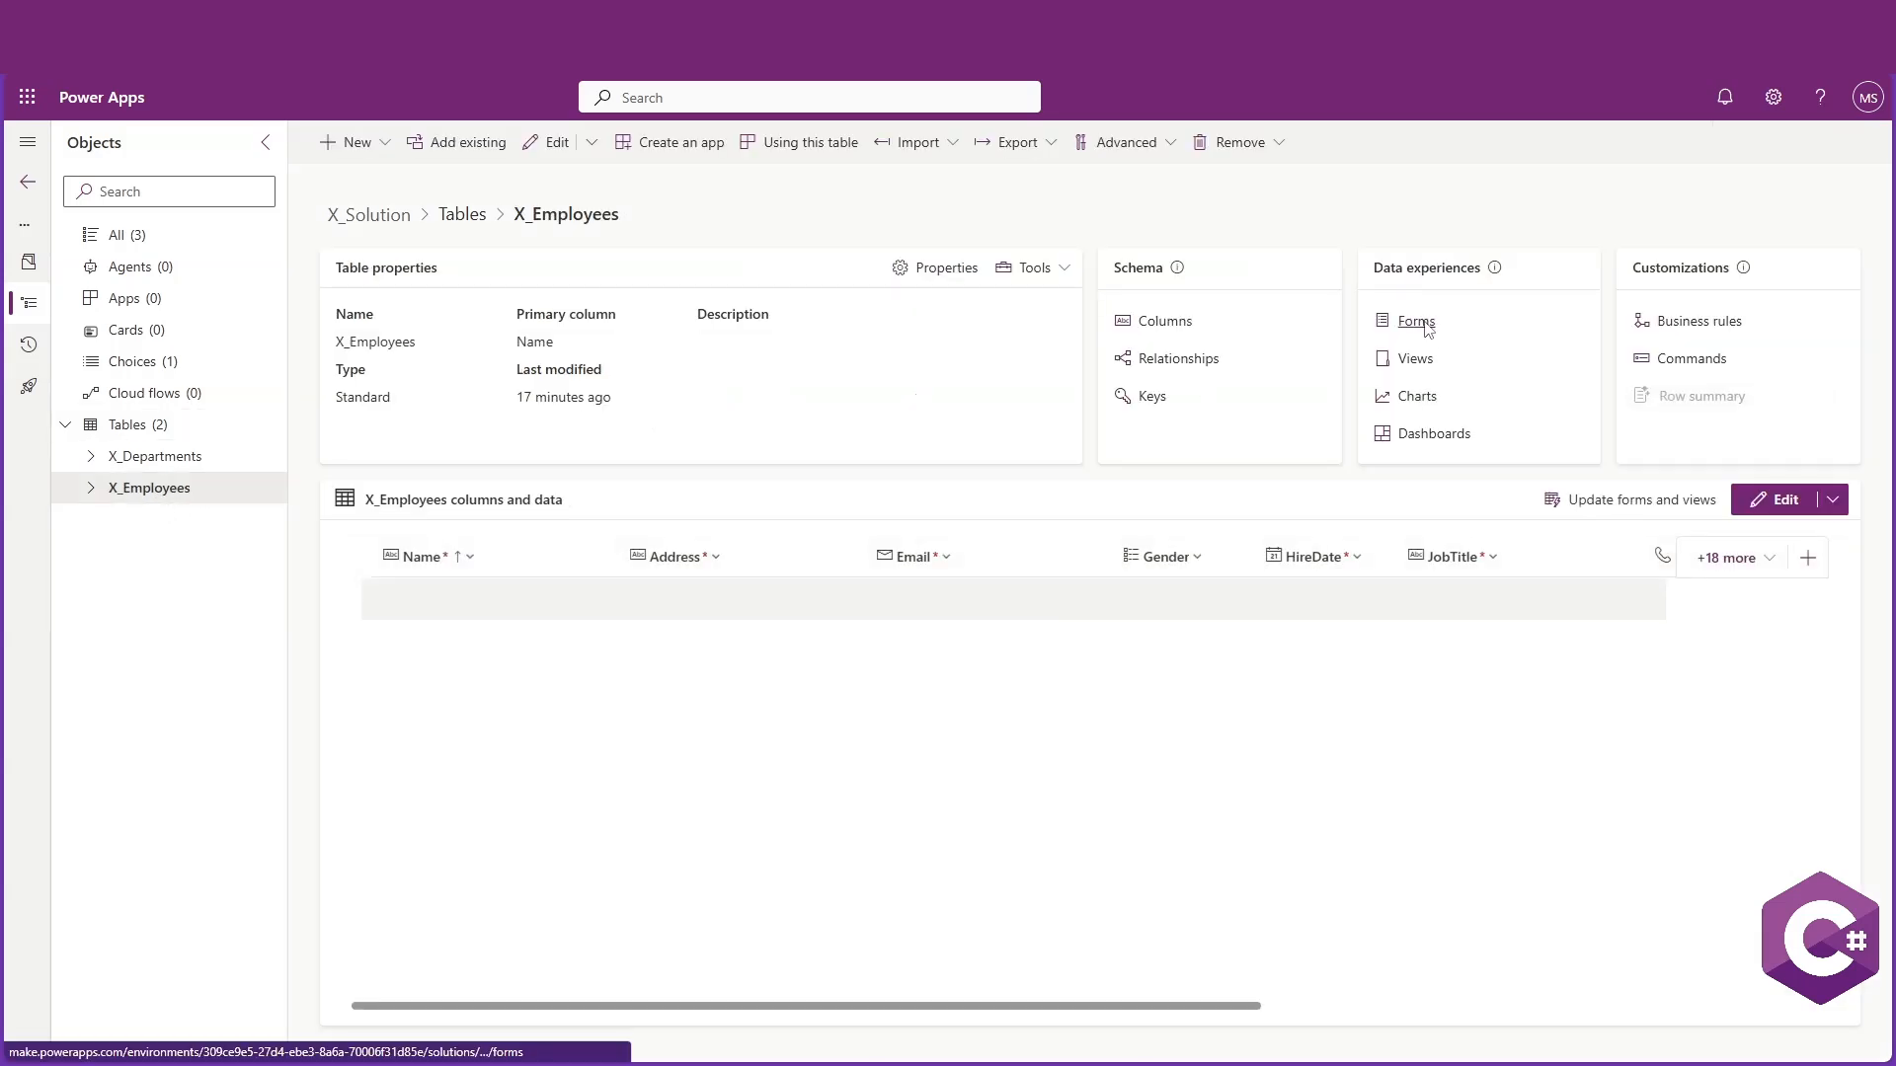
click(1418, 324)
click(383, 158)
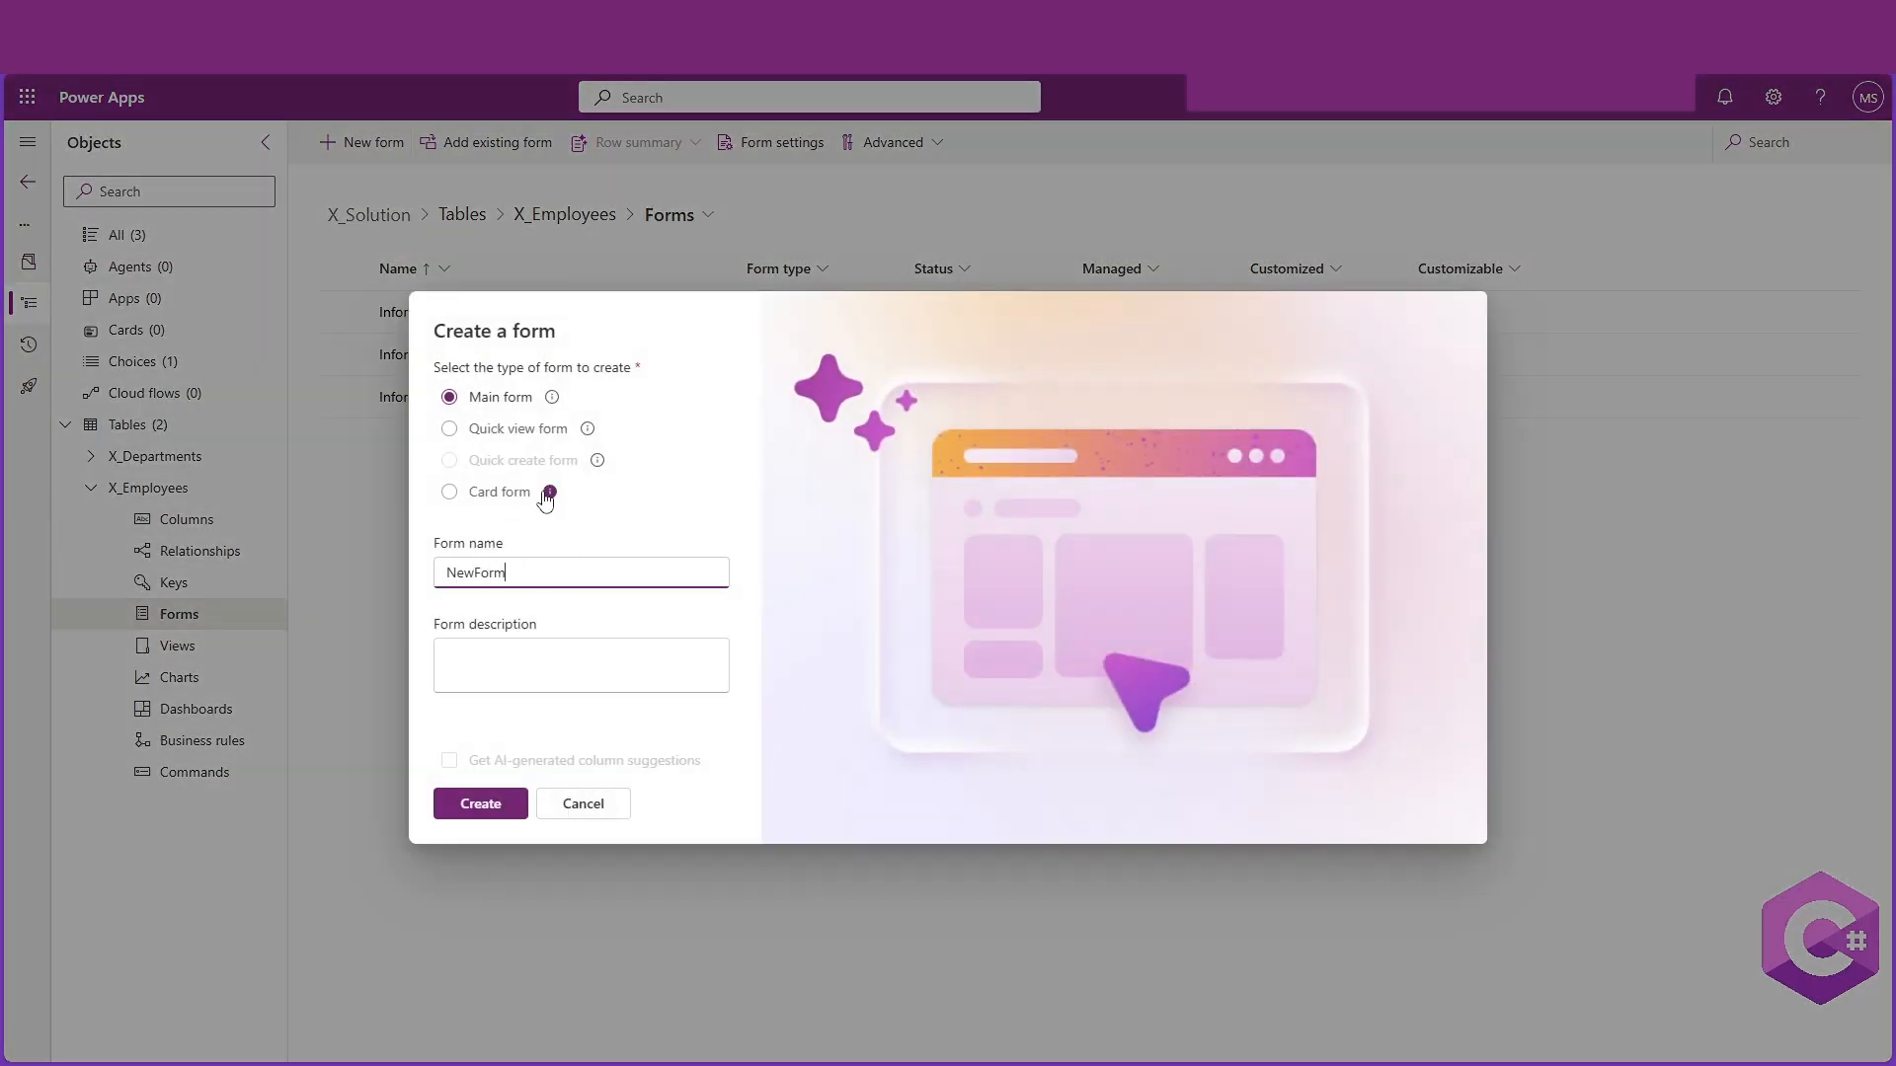
text(NewFormEmployees)
click(523, 820)
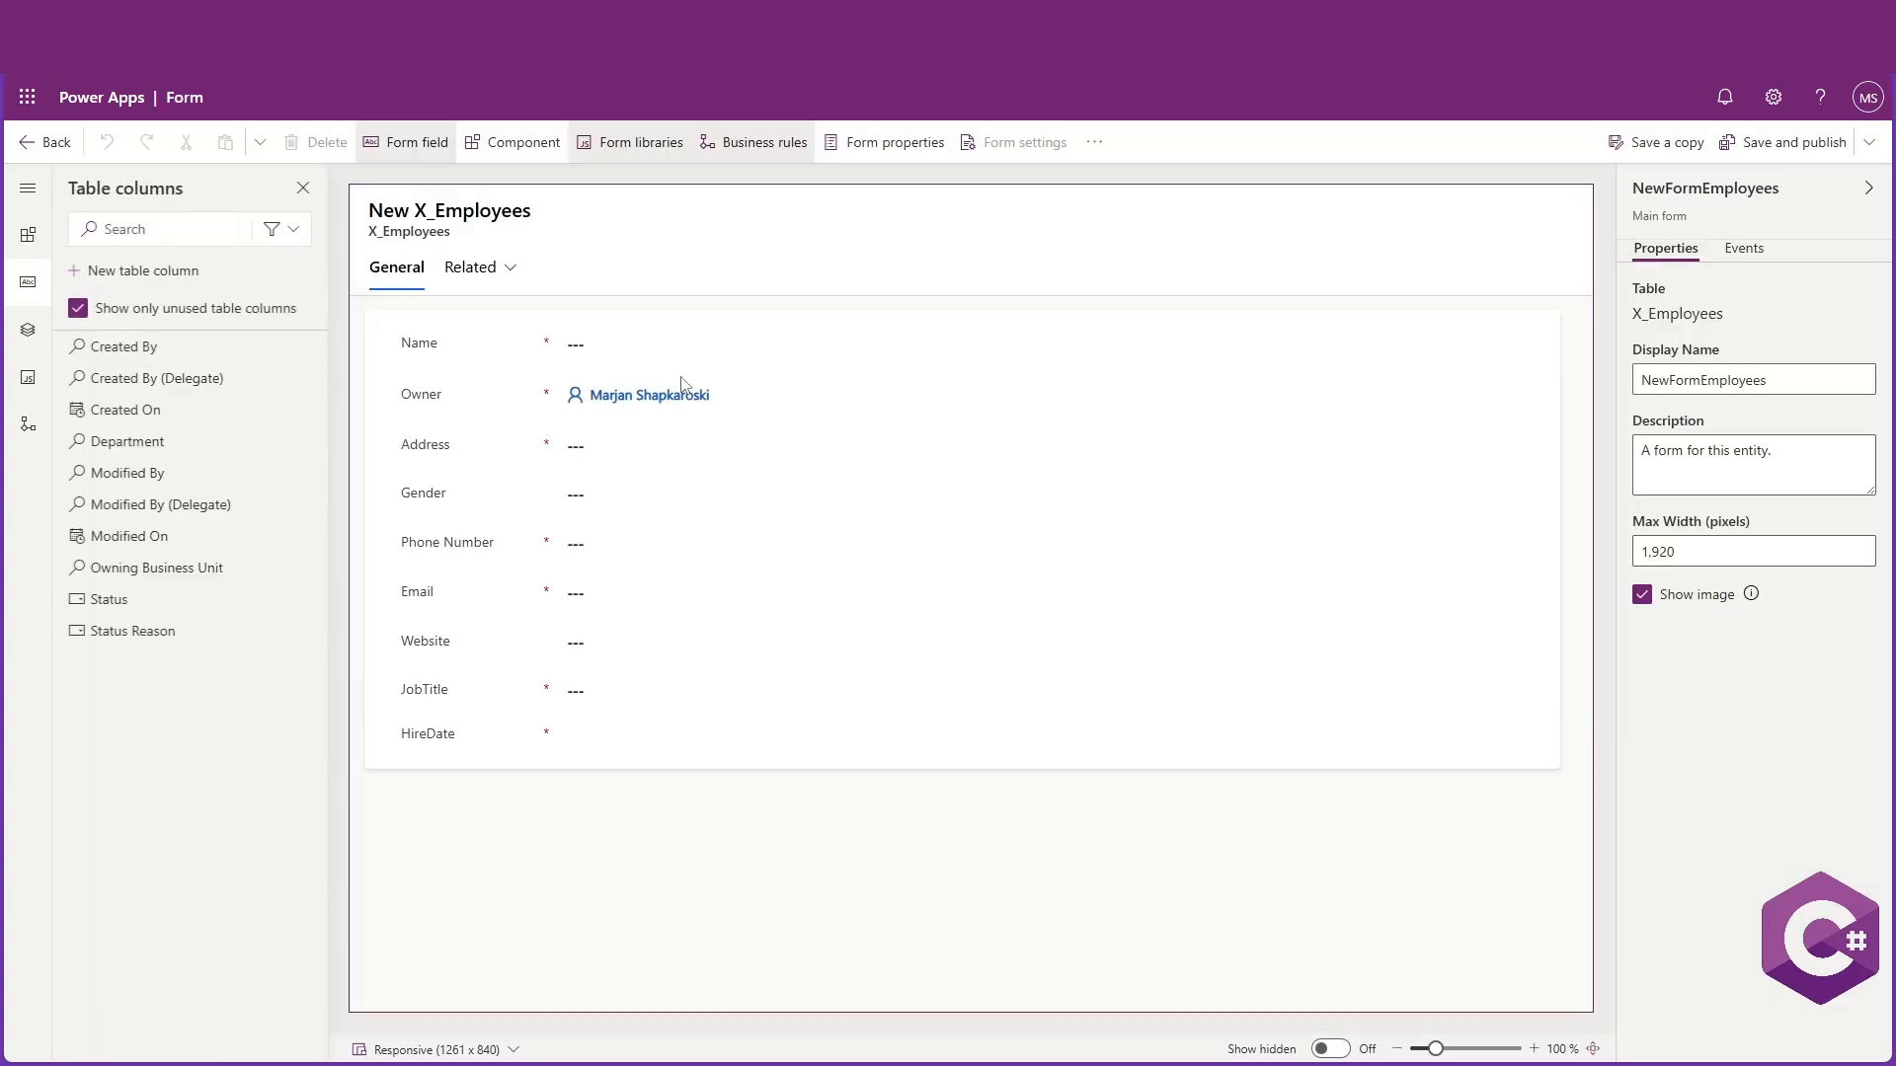
Hide the Owner field on the NewFormEmployees form
click(474, 398)
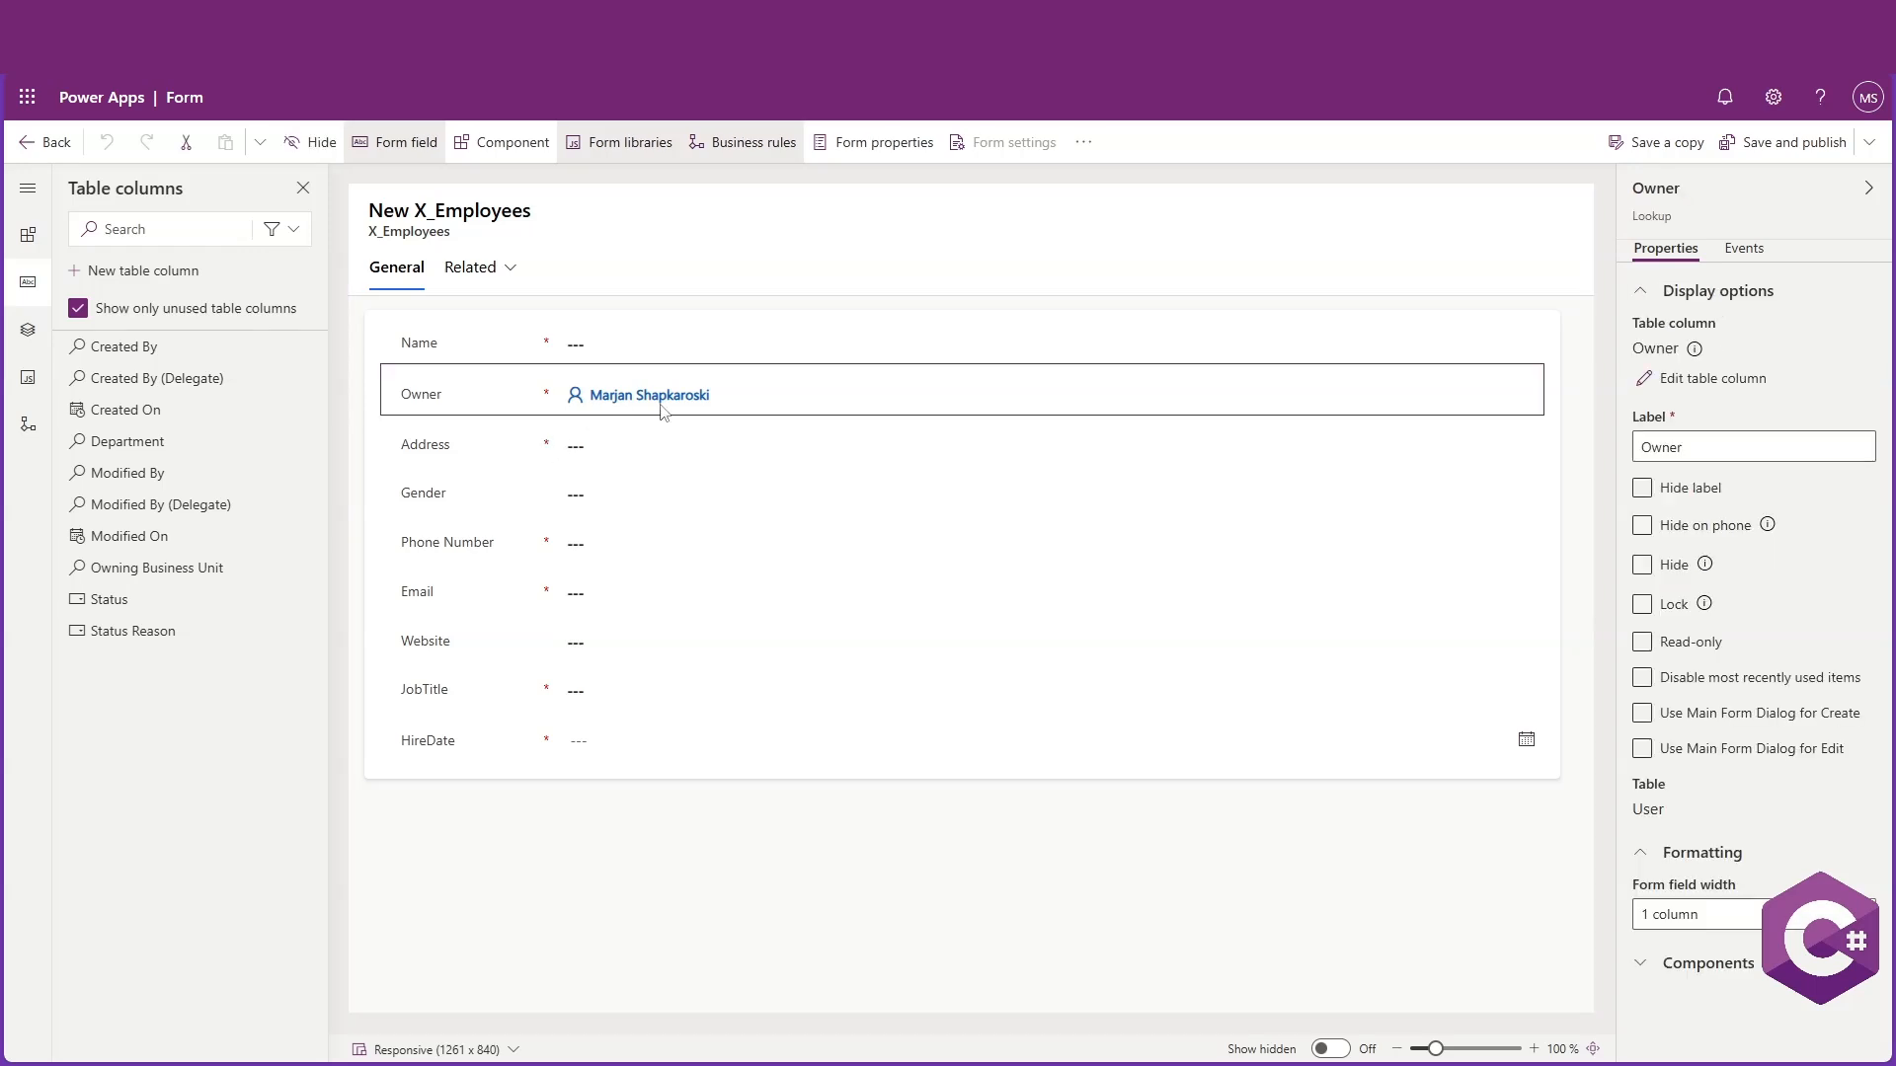
click(1642, 569)
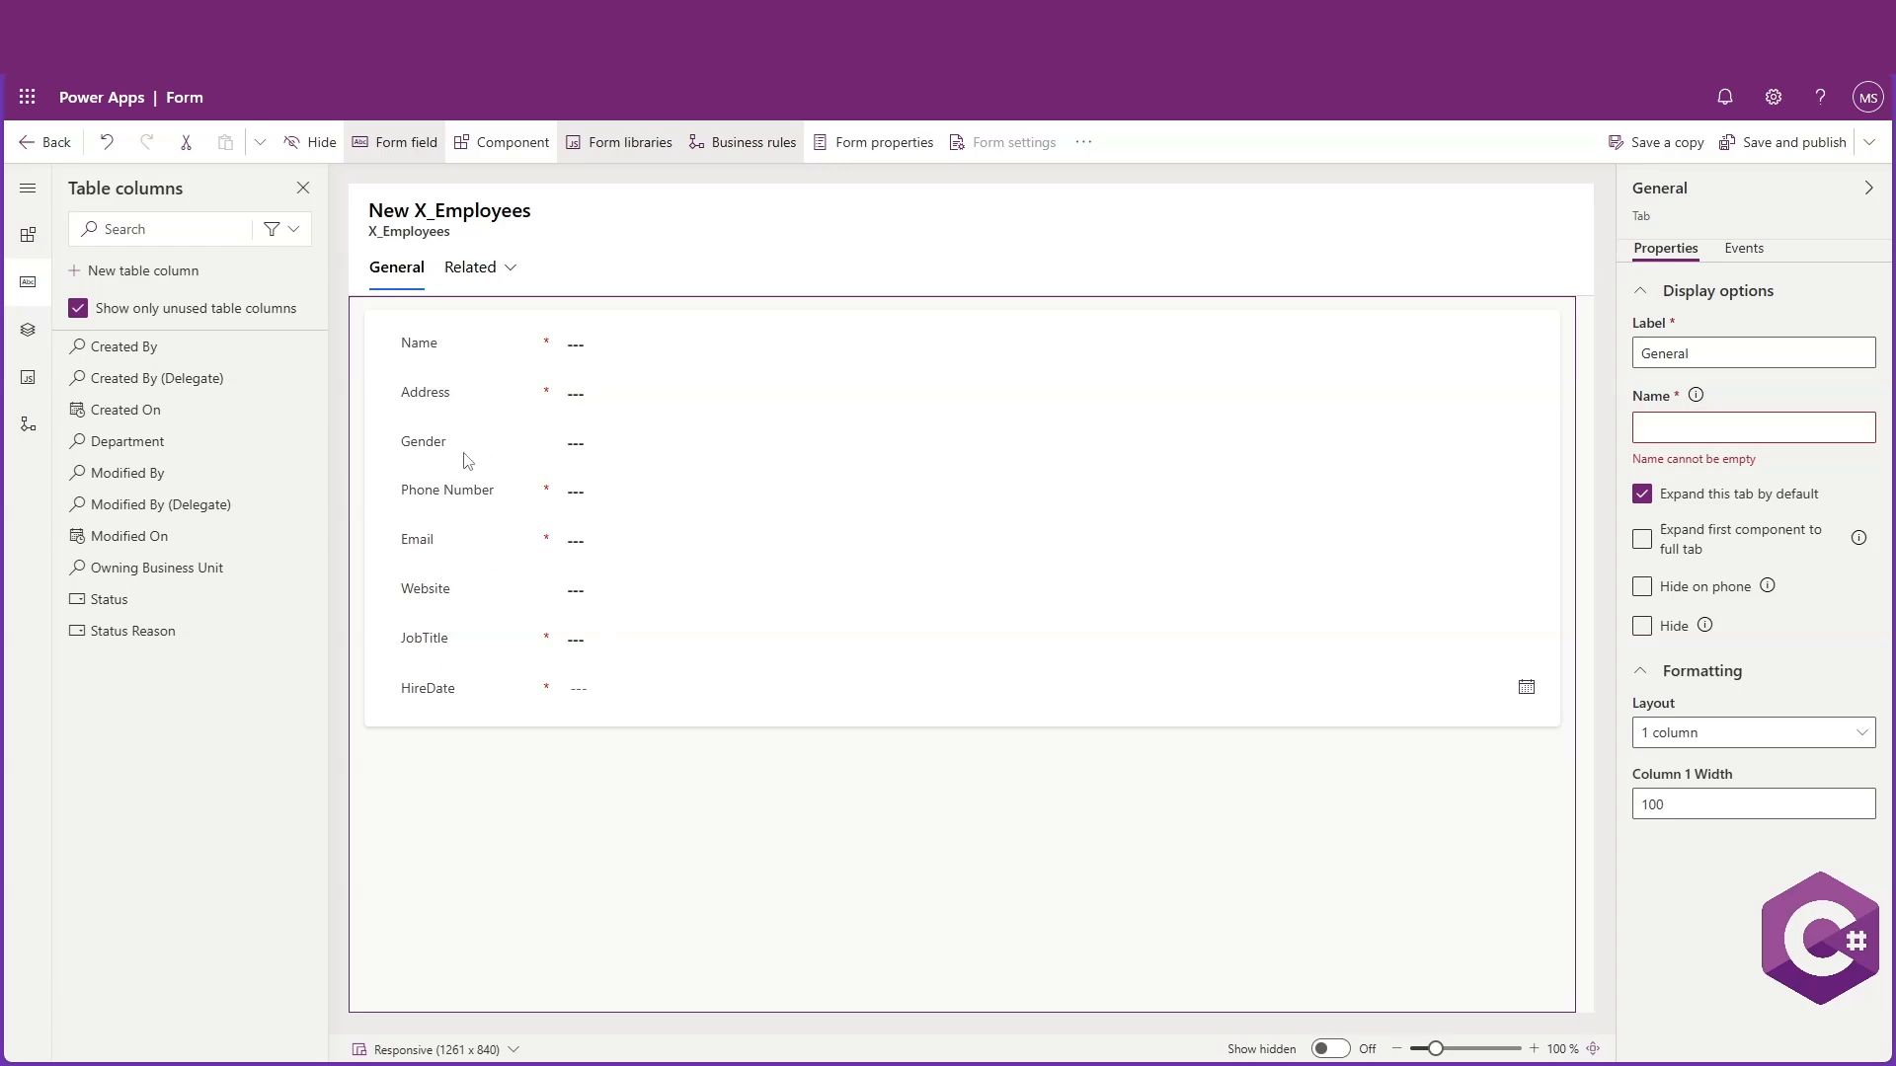
Search all of the table's columns, including used ones, for desc
click(78, 308)
click(178, 225)
text(desc)
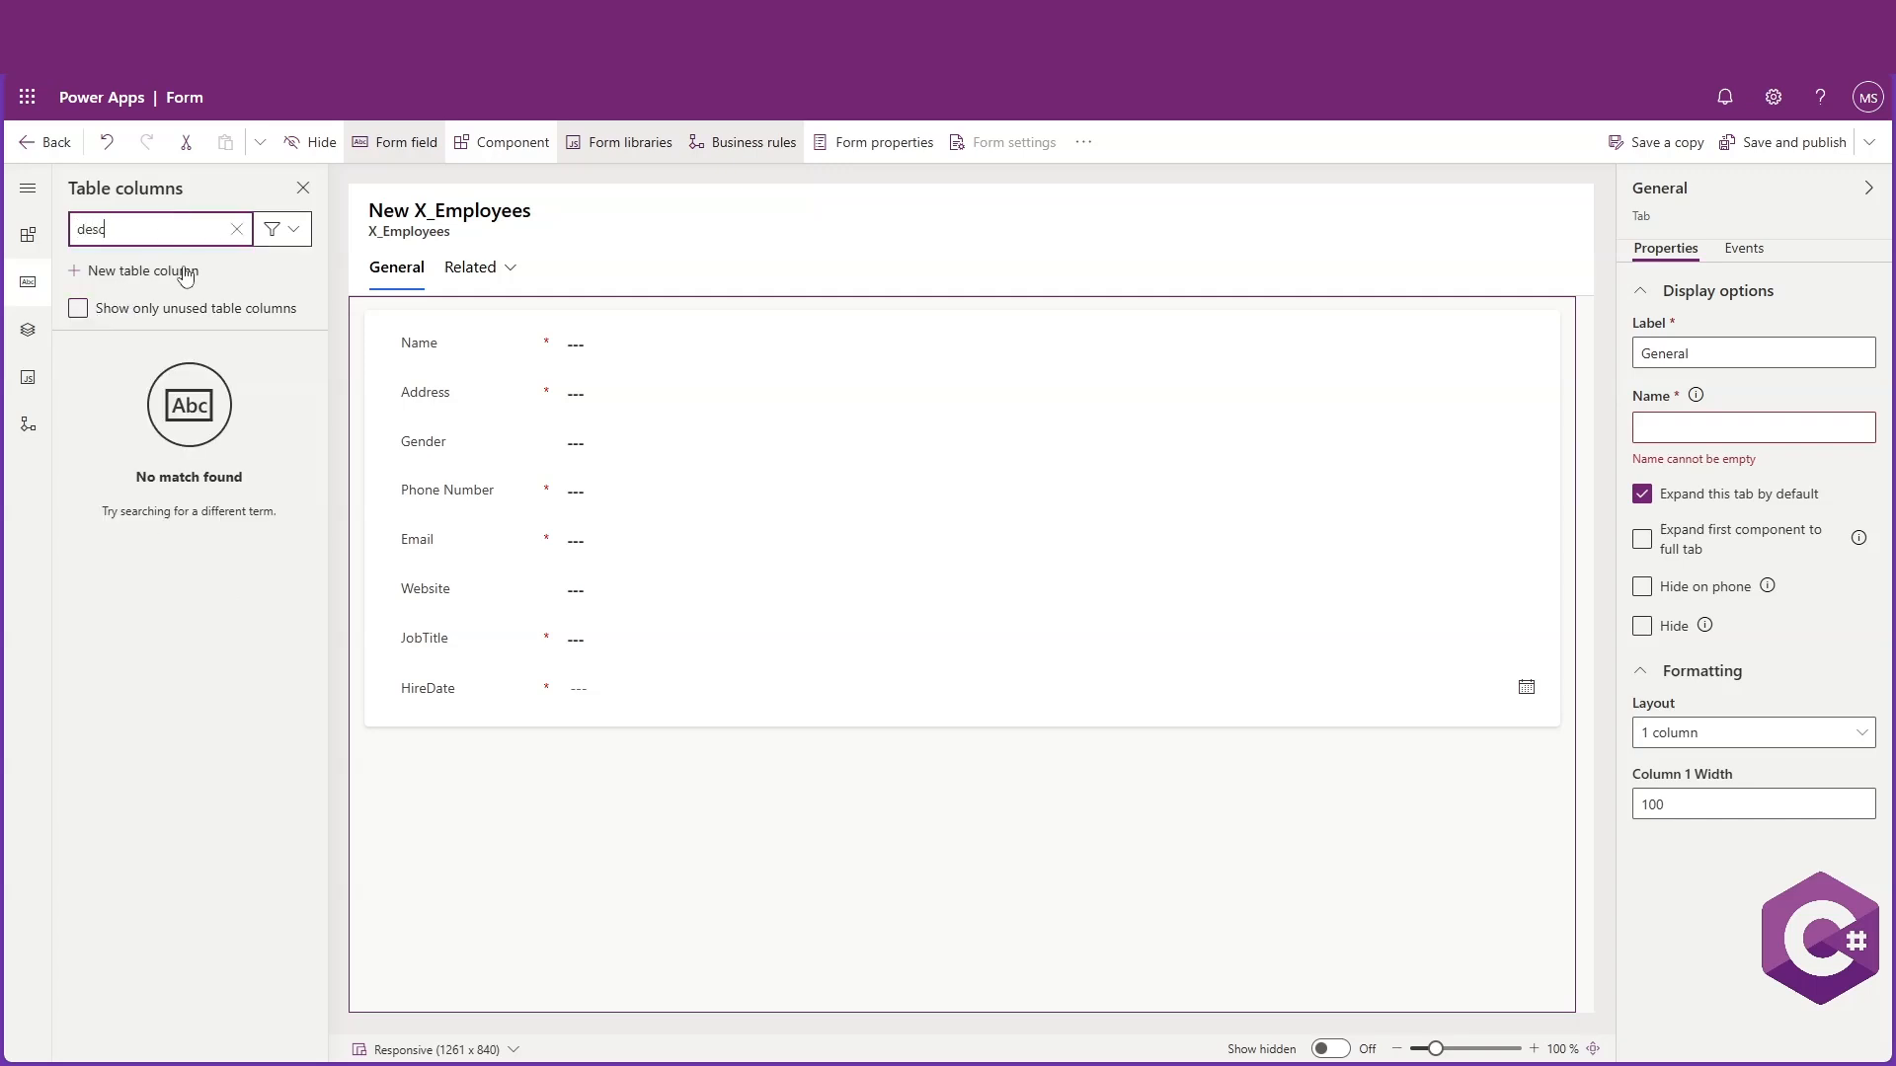
Clear the column search and add the Department column to the NewFormEmployees form
drag(88, 222, 75, 228)
key(BackSpace)
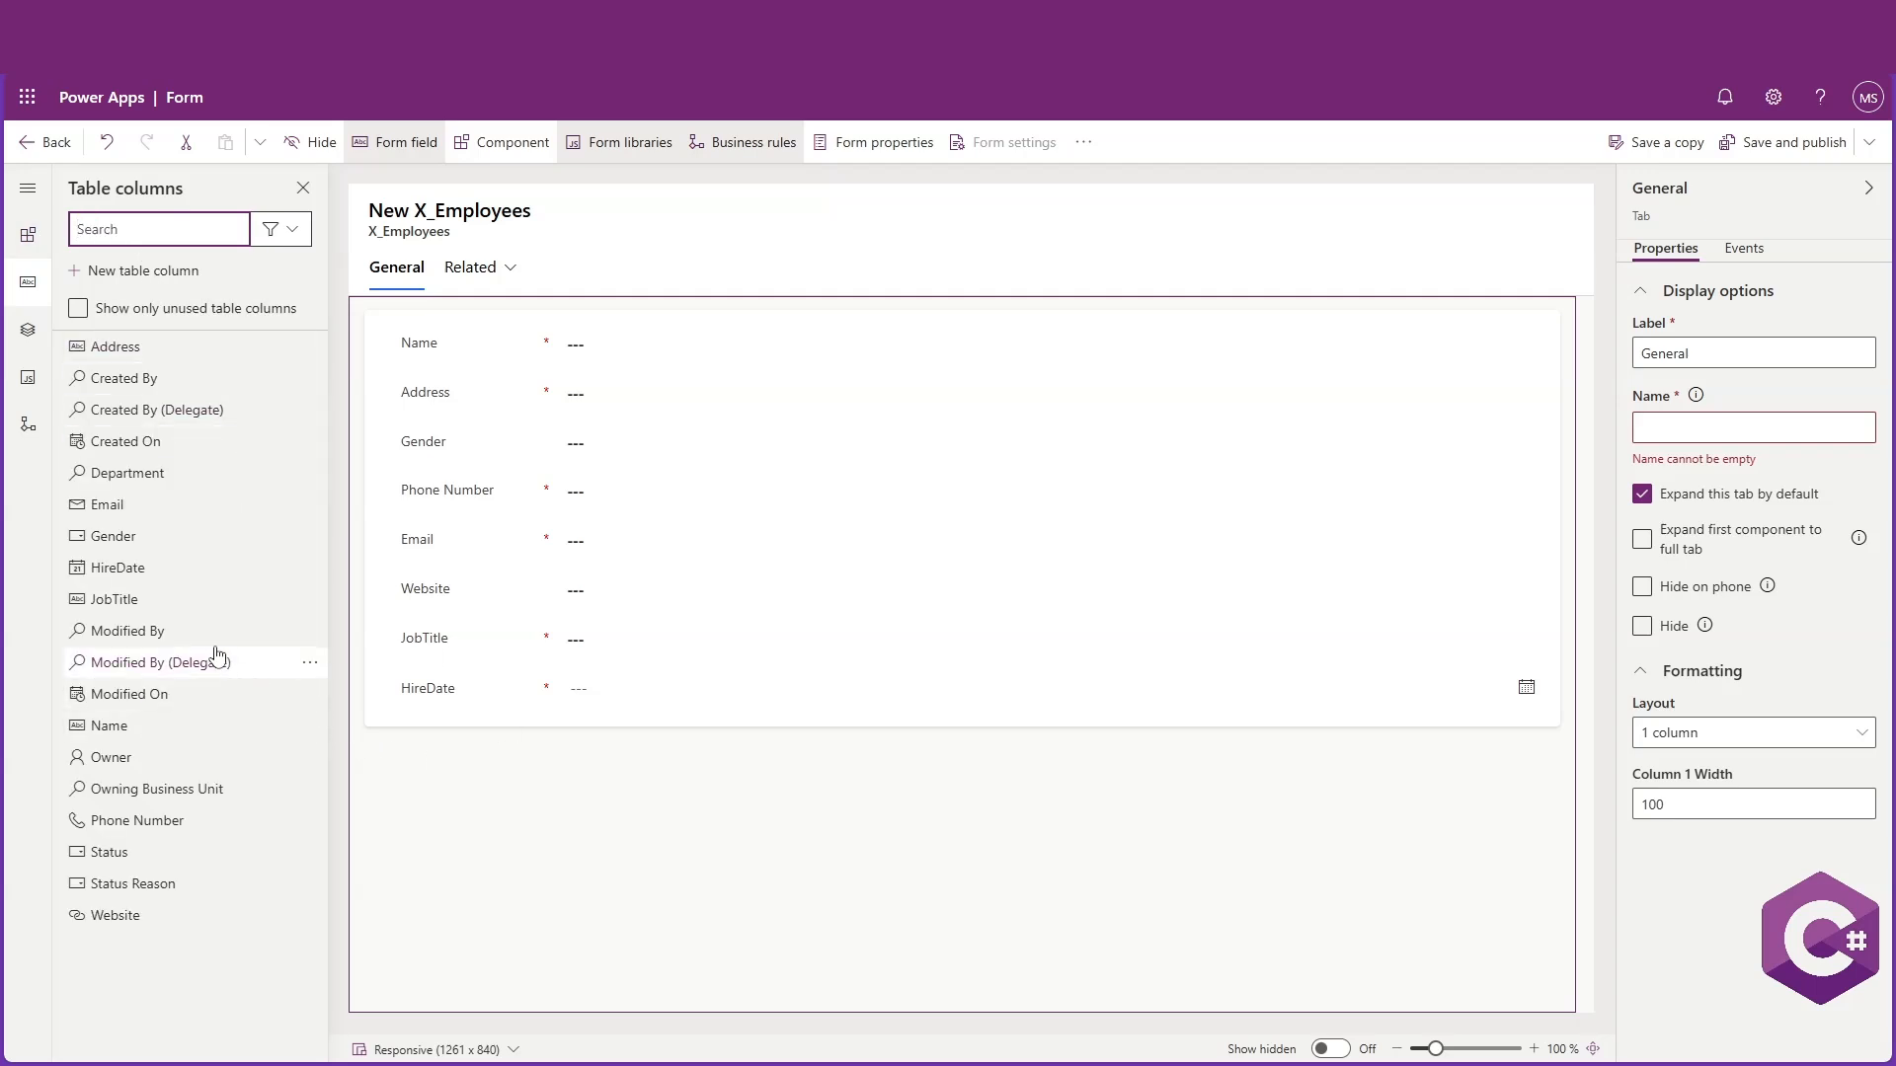
click(156, 476)
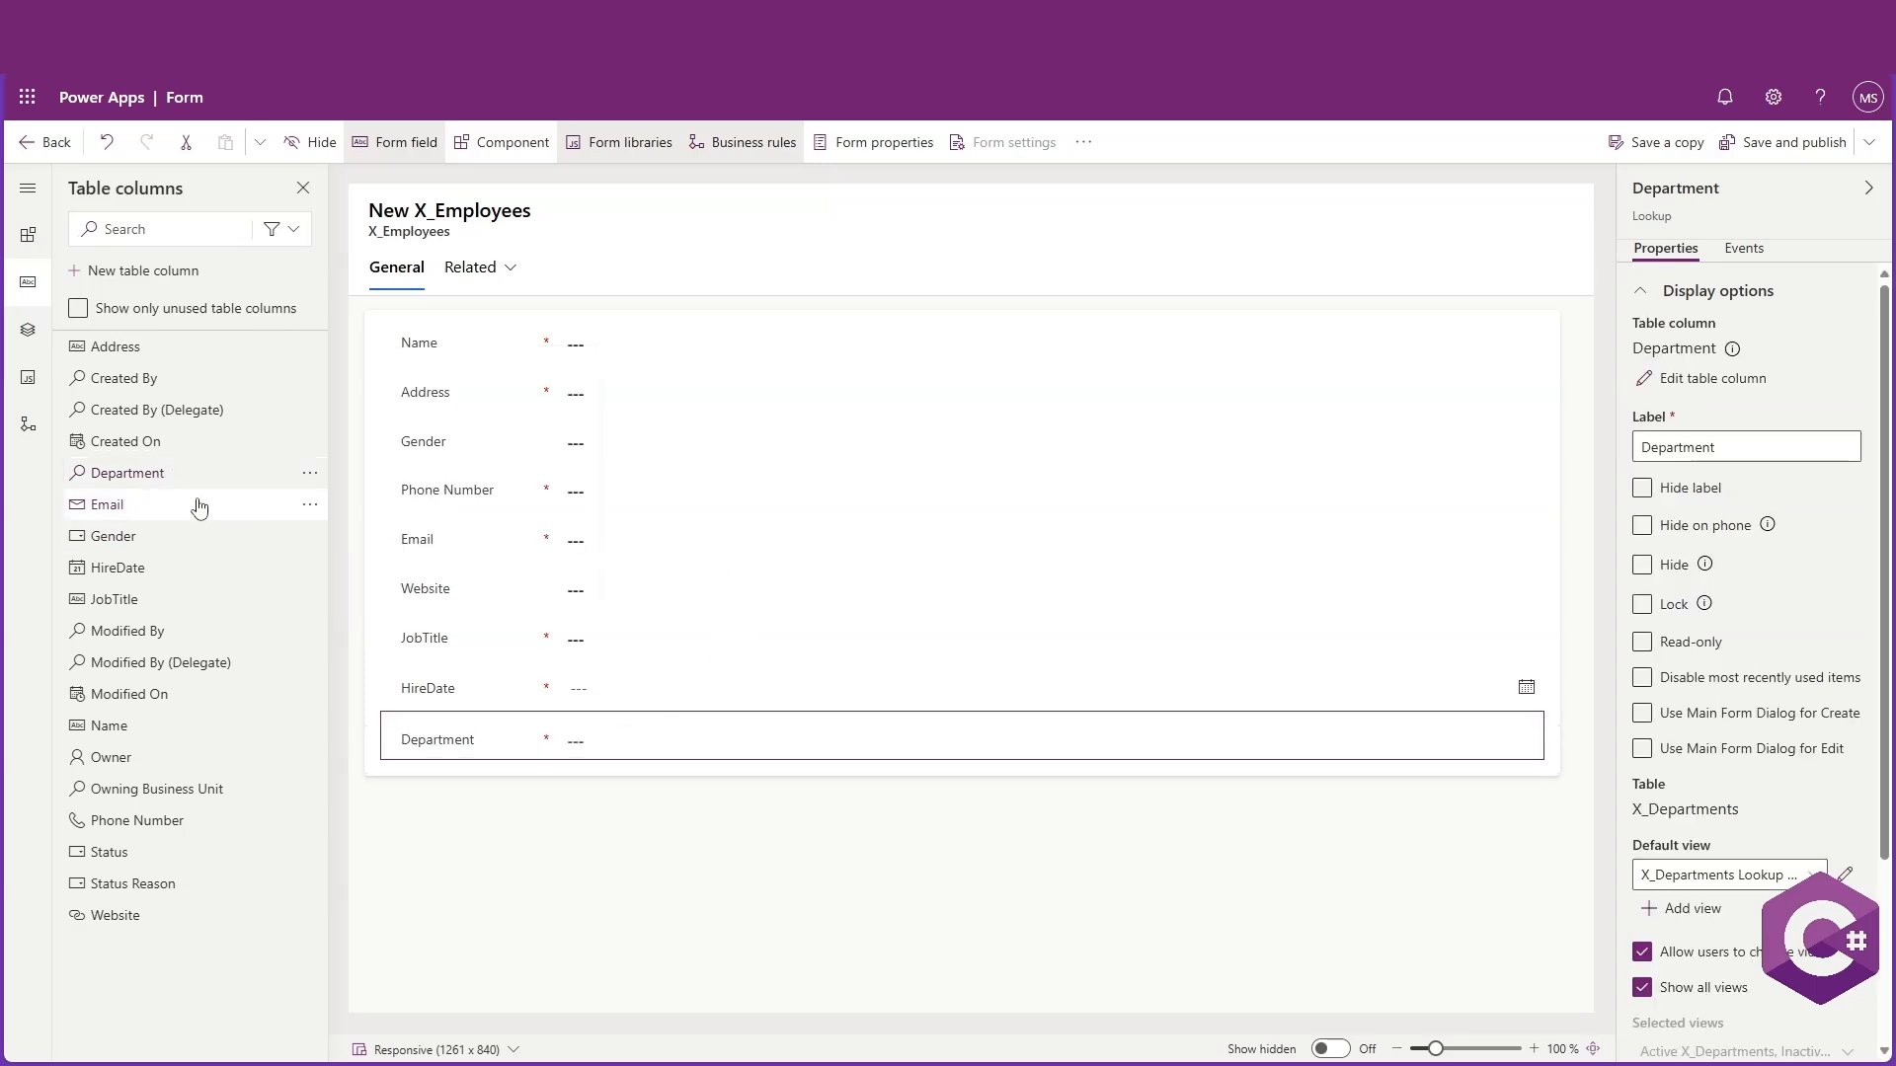
click(685, 788)
click(589, 735)
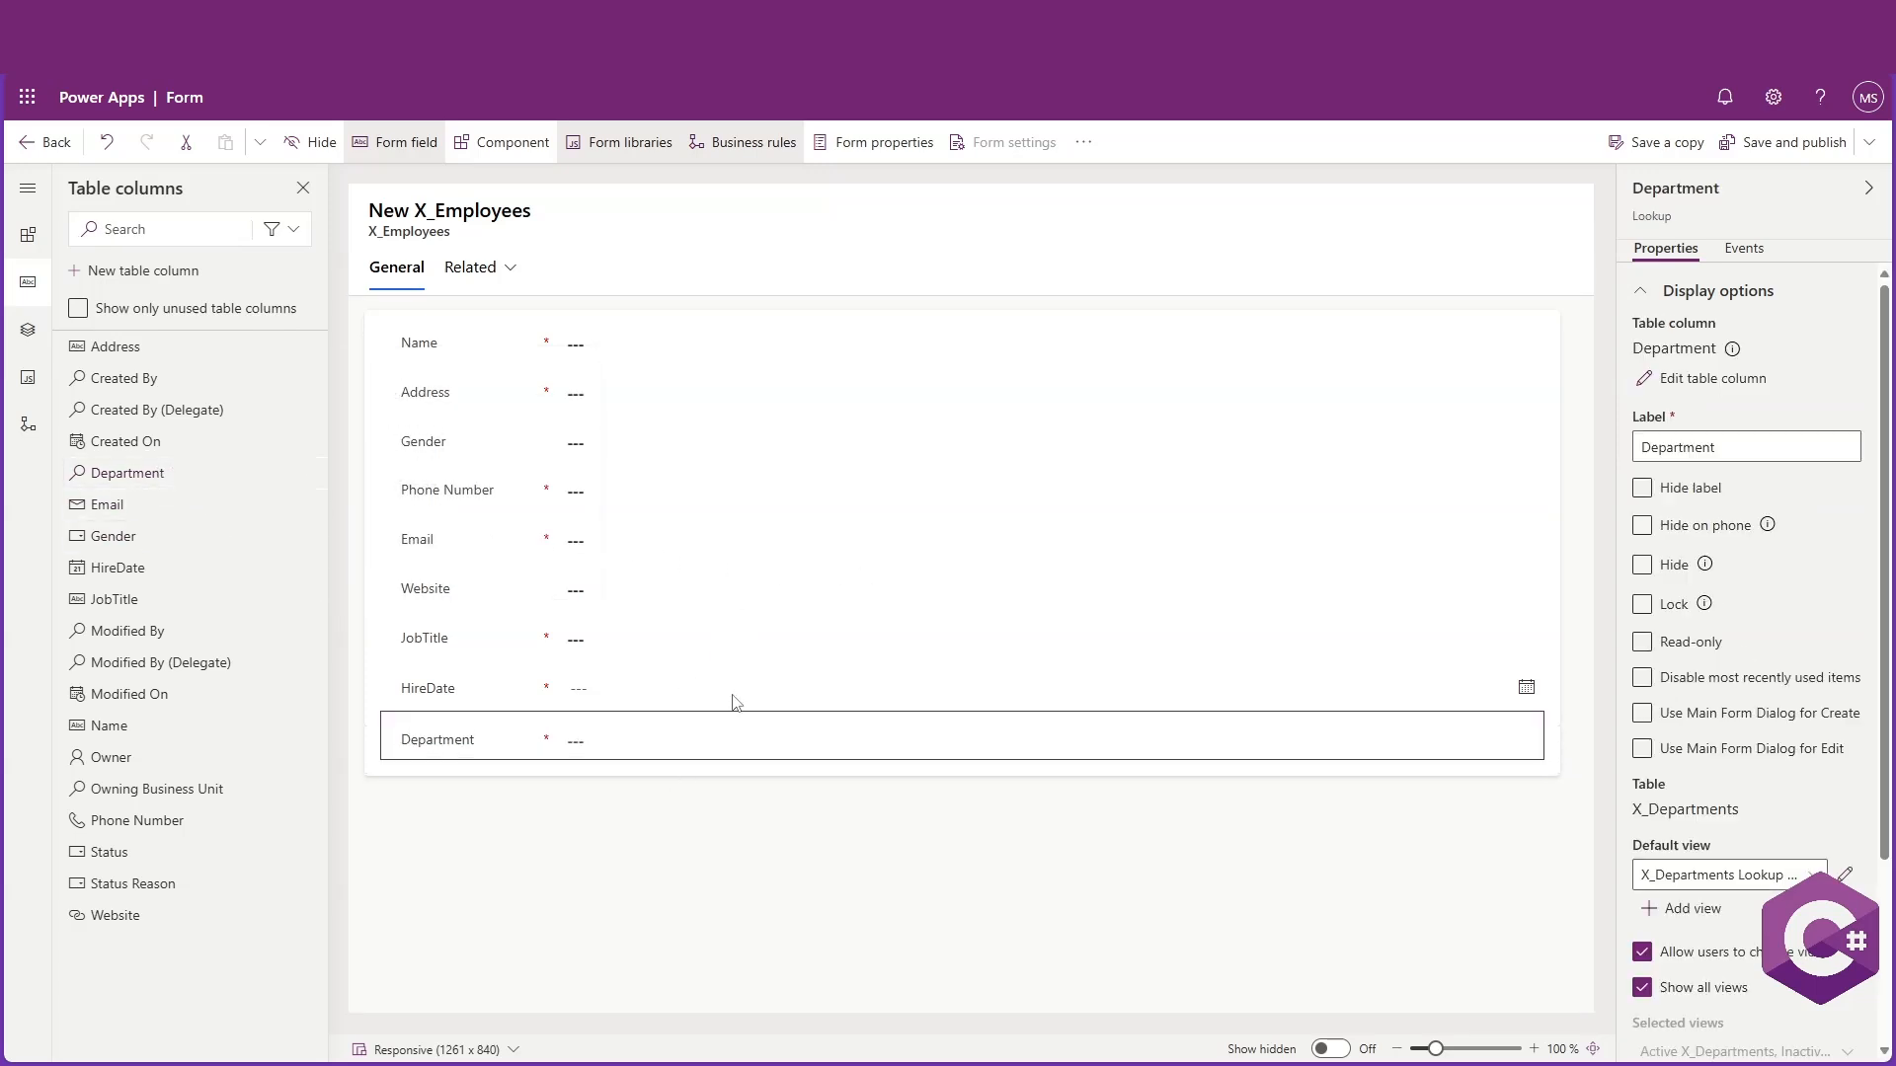
click(892, 880)
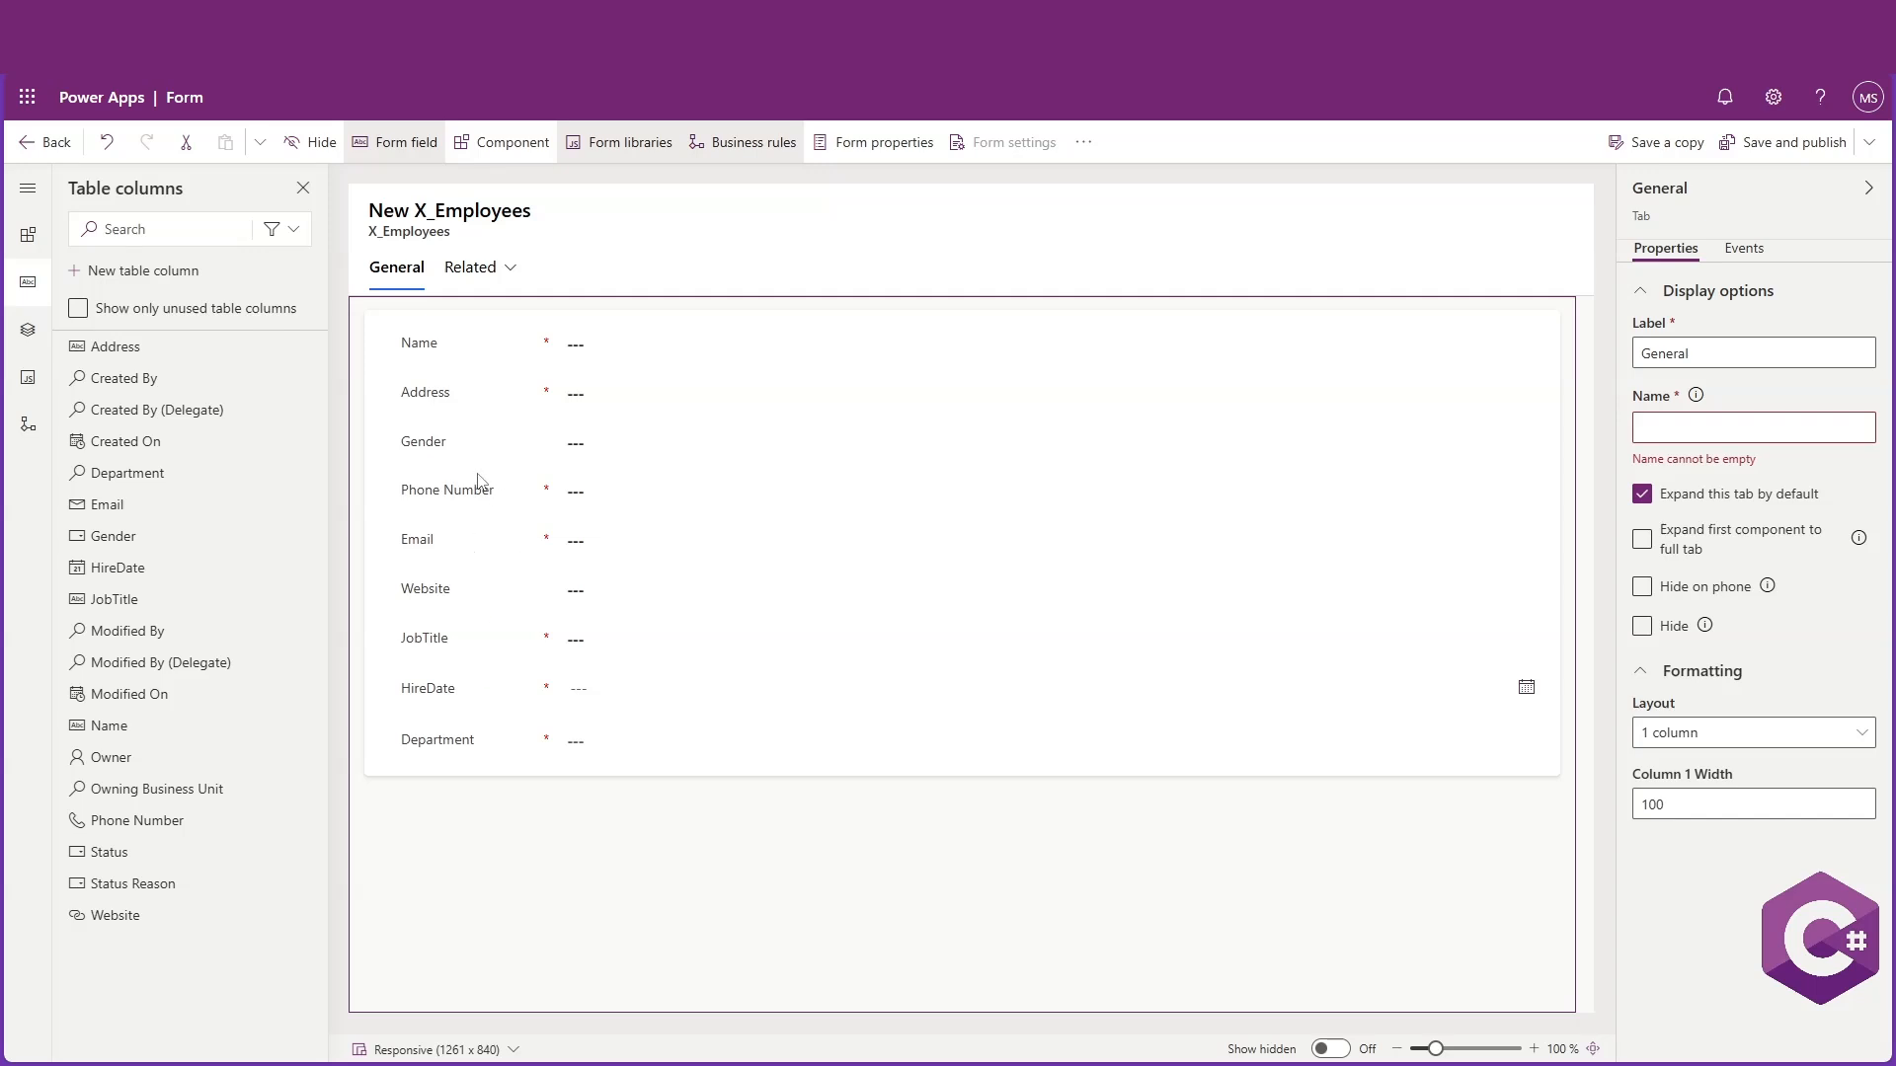
Save and publish the NewFormEmployees form and return to the forms list
click(998, 220)
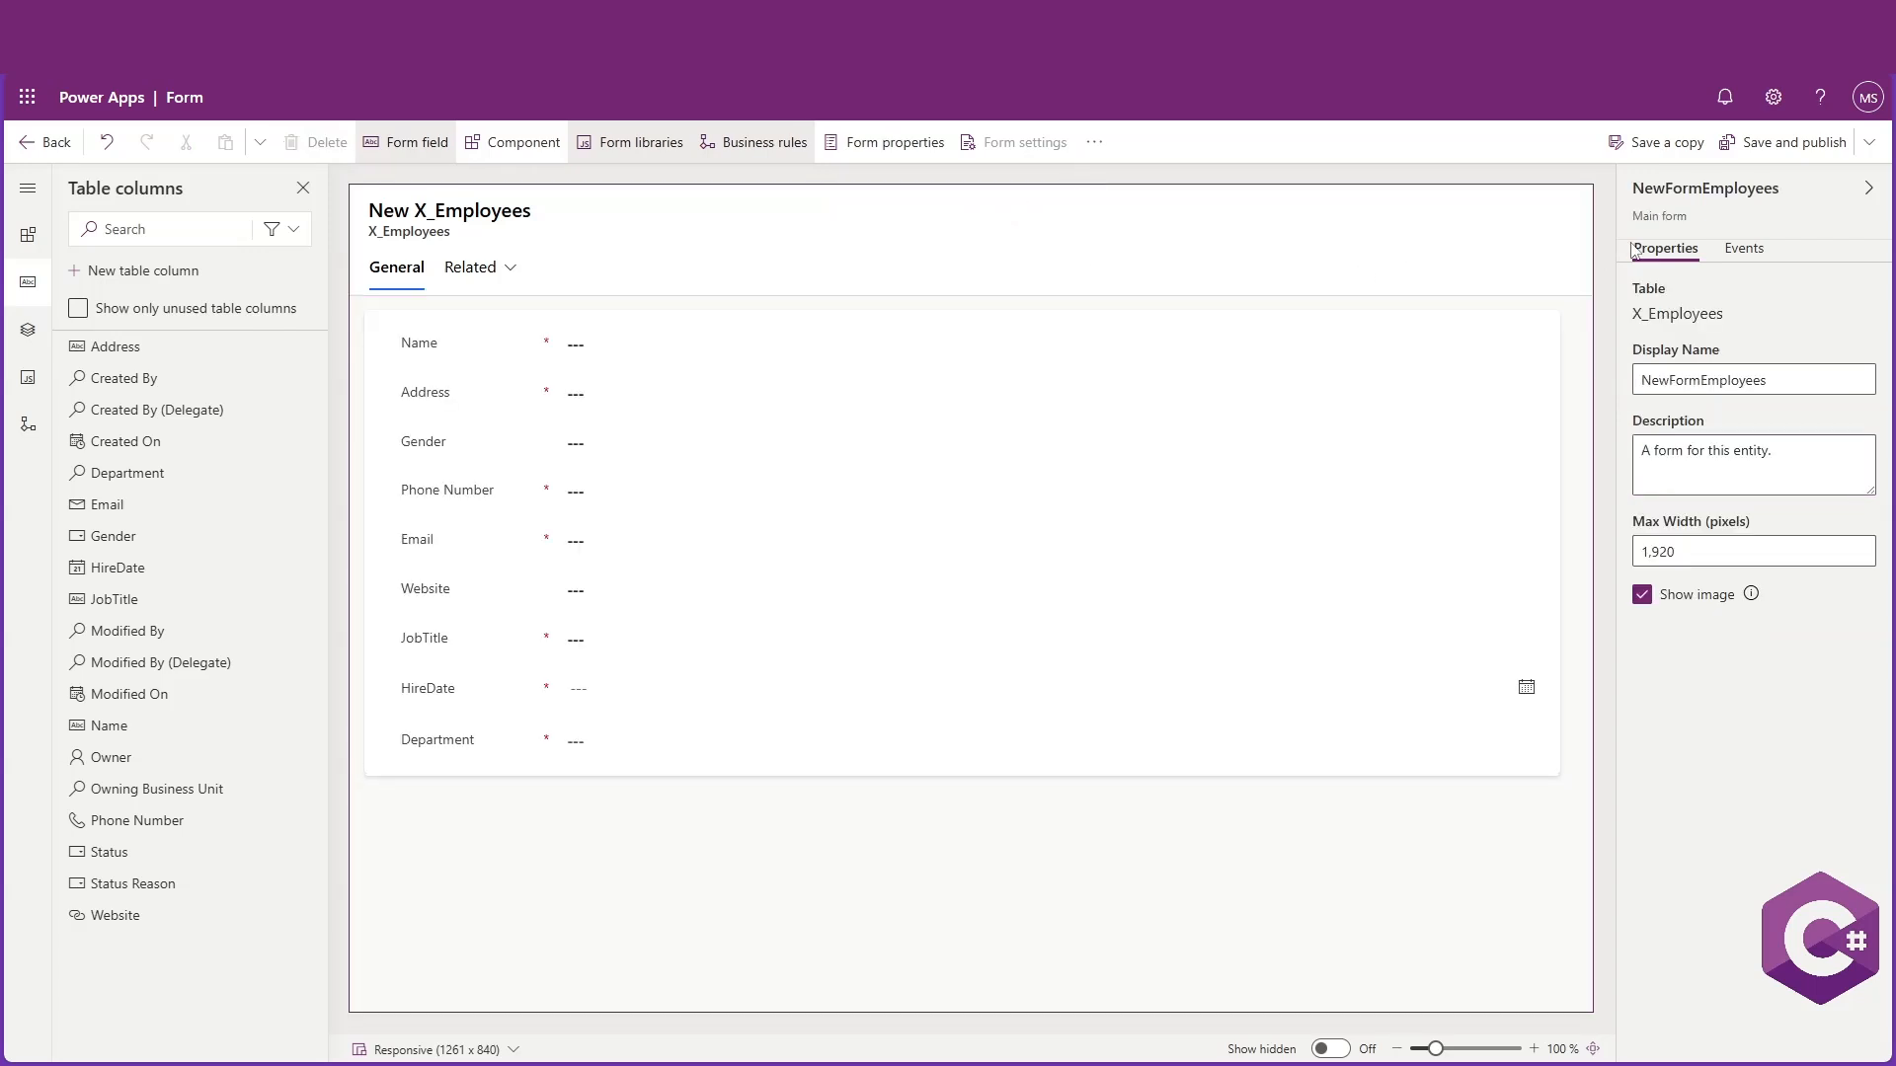
click(1790, 144)
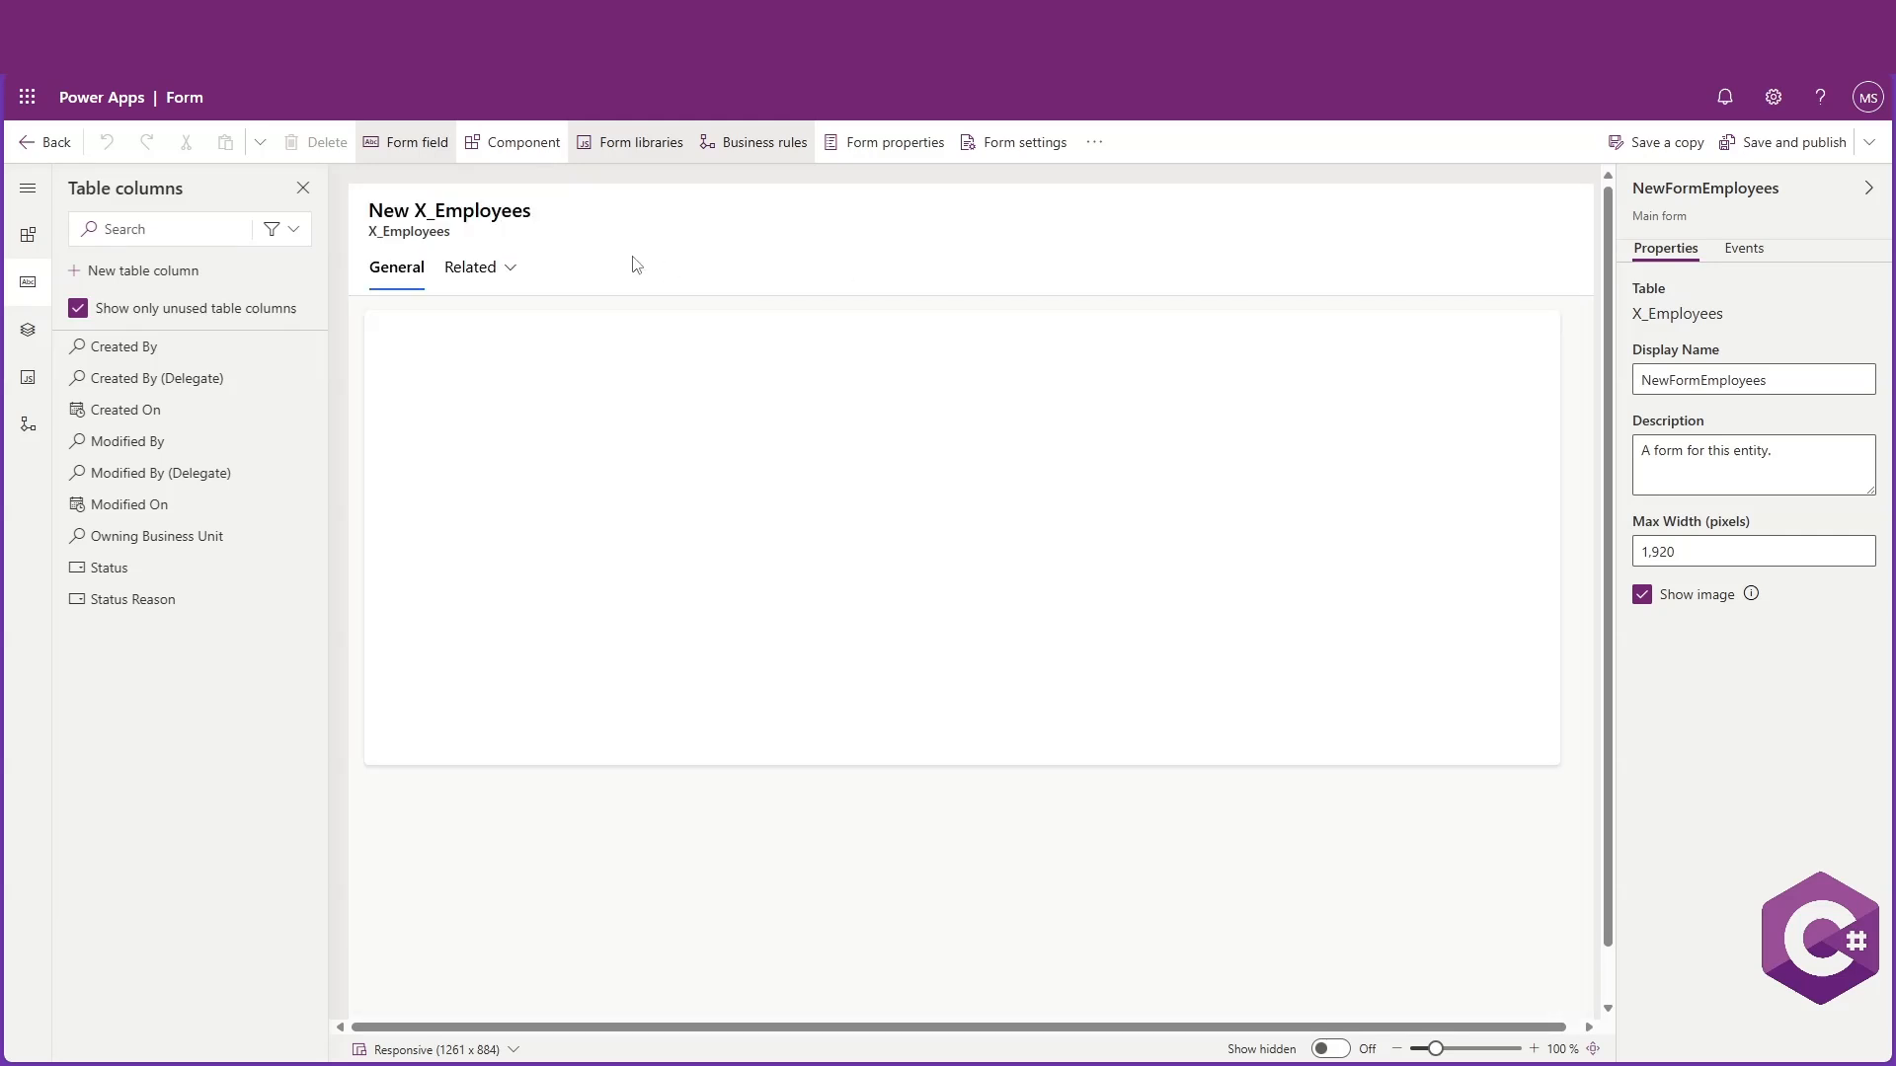
click(35, 144)
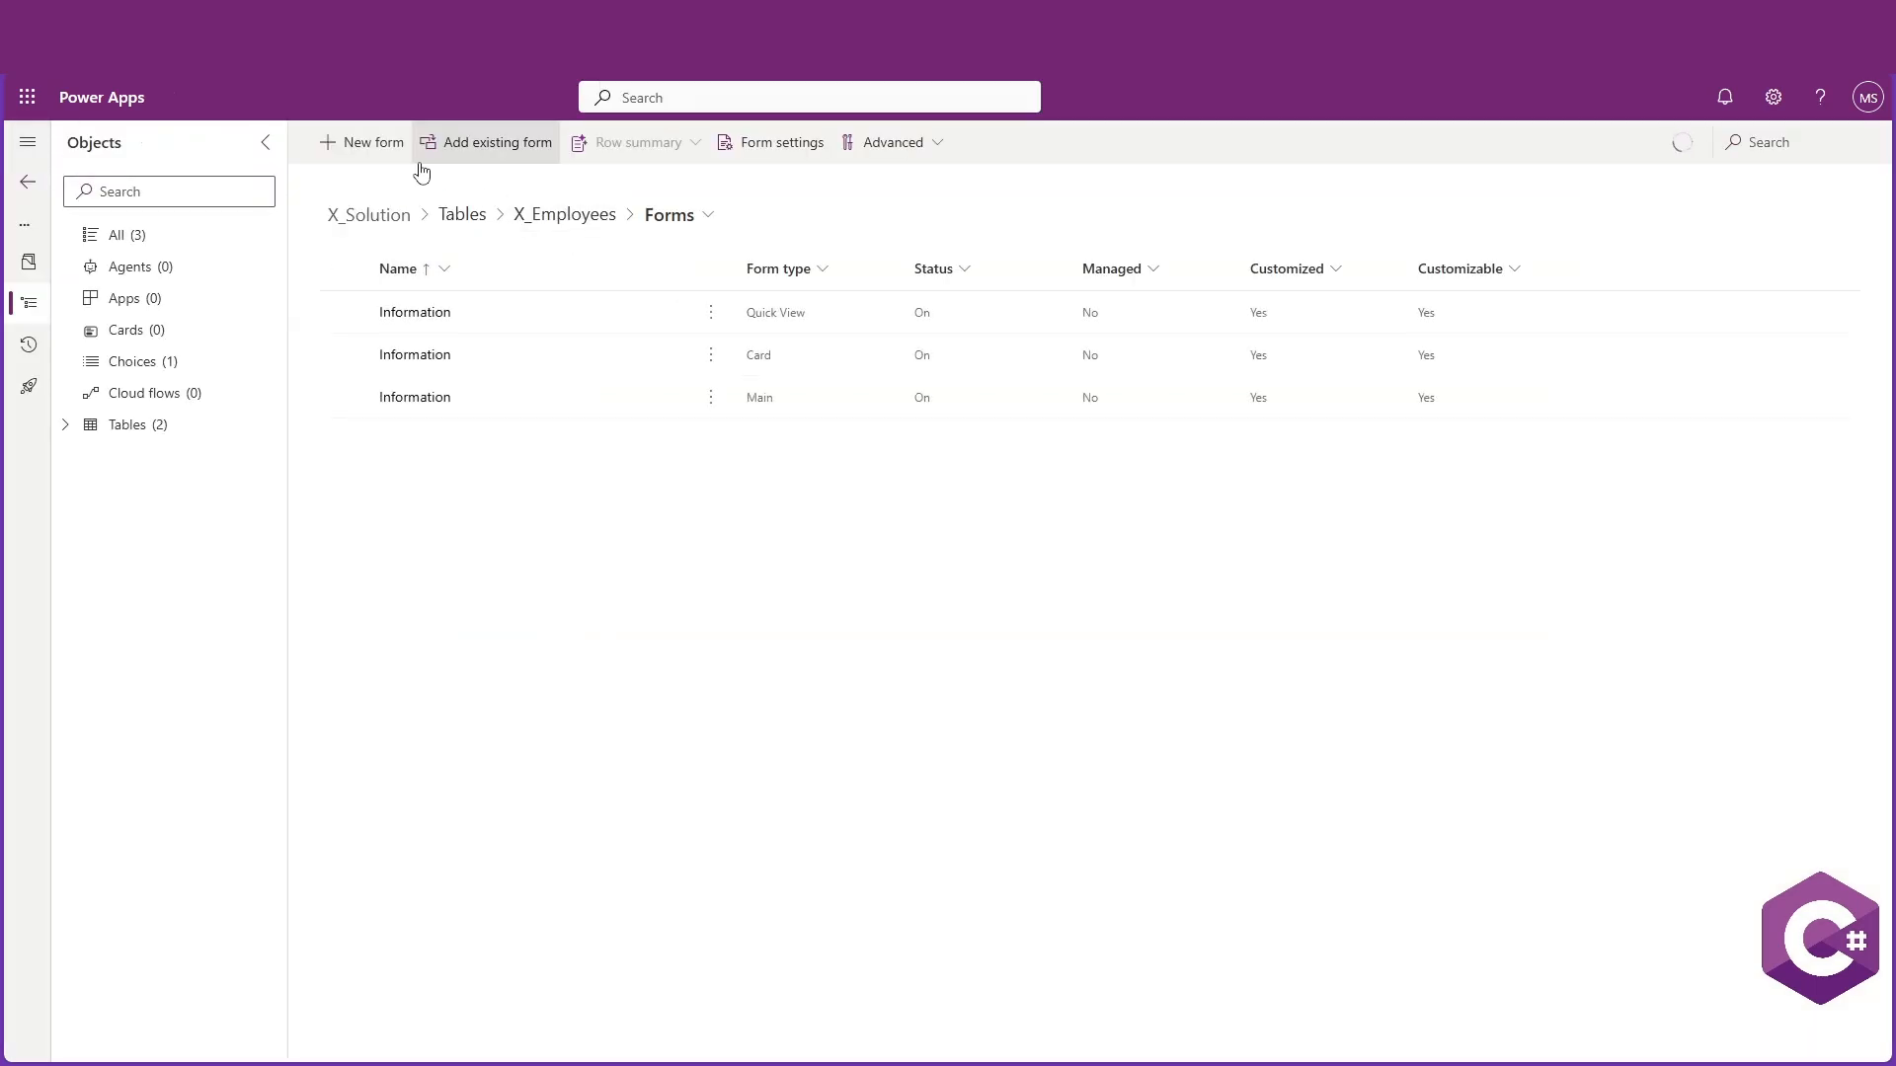
Create a main form named EditFormEmployees for the X_Employees table
click(375, 146)
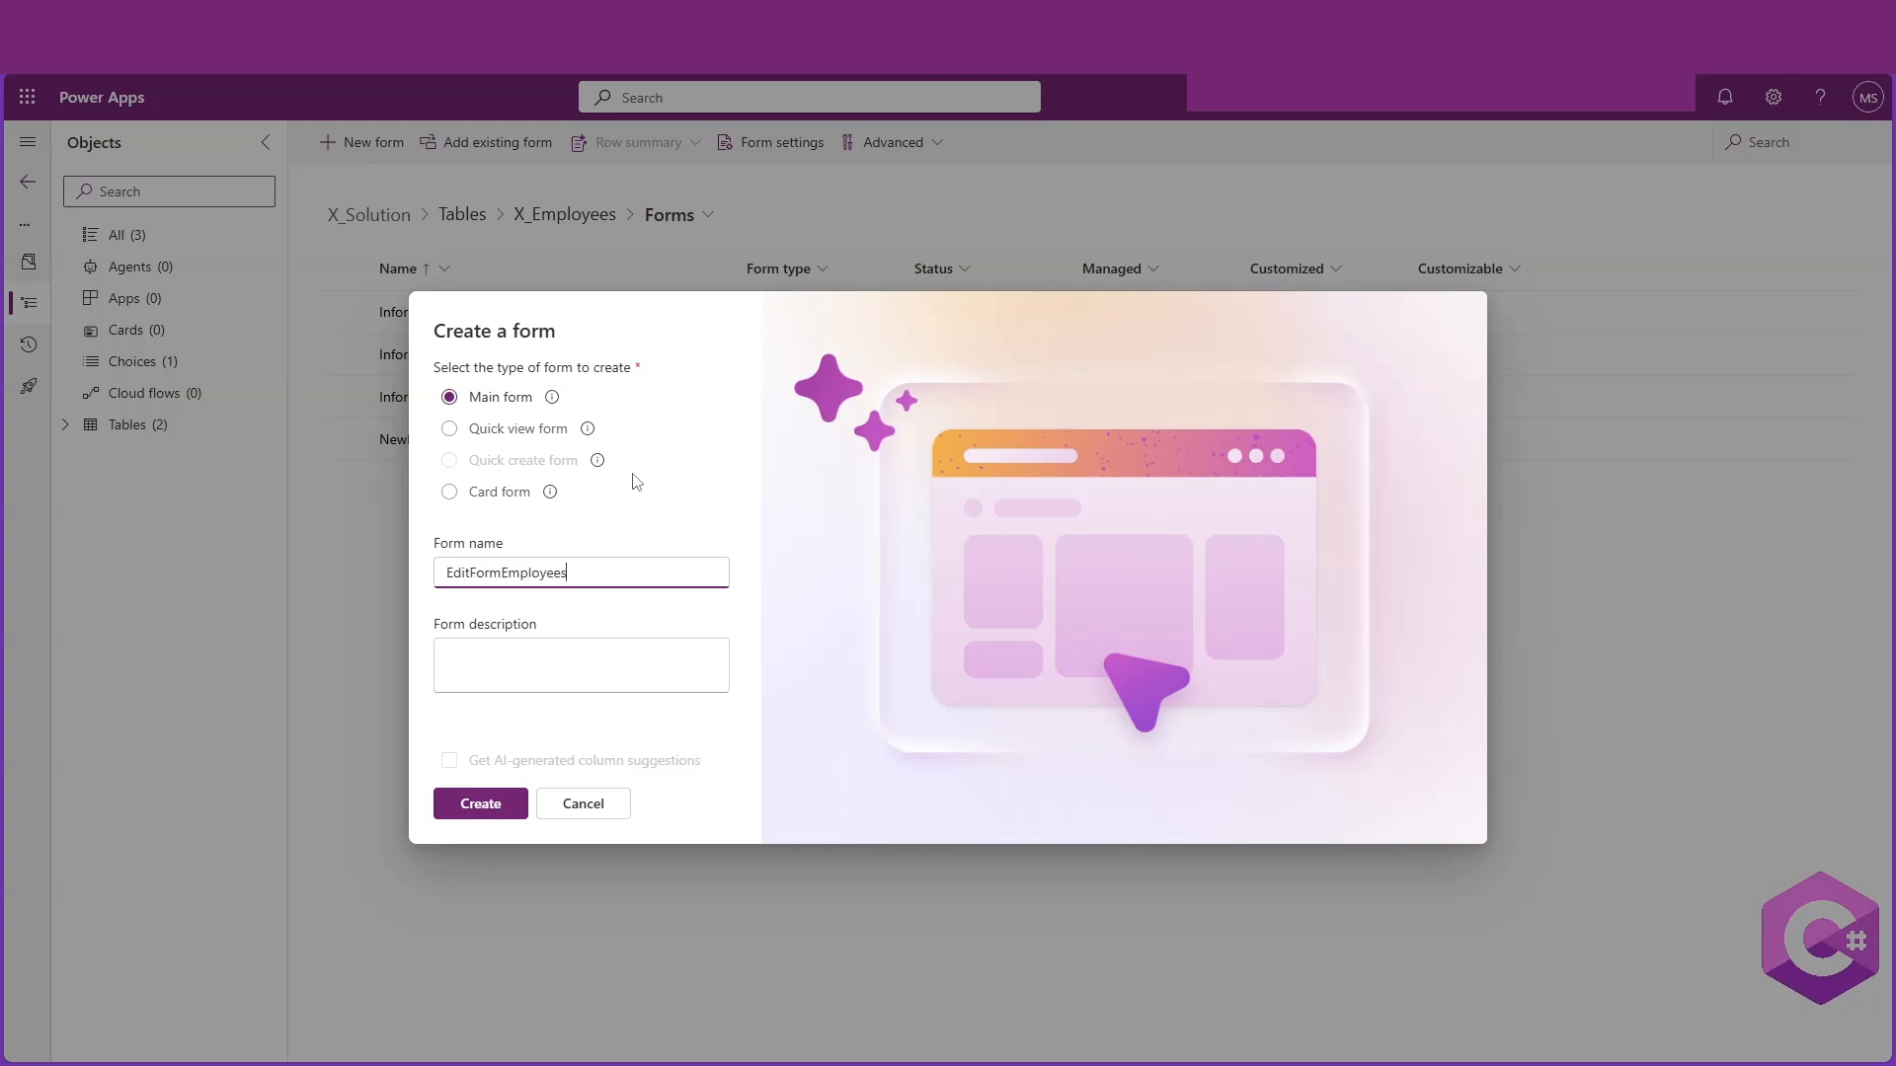
click(481, 804)
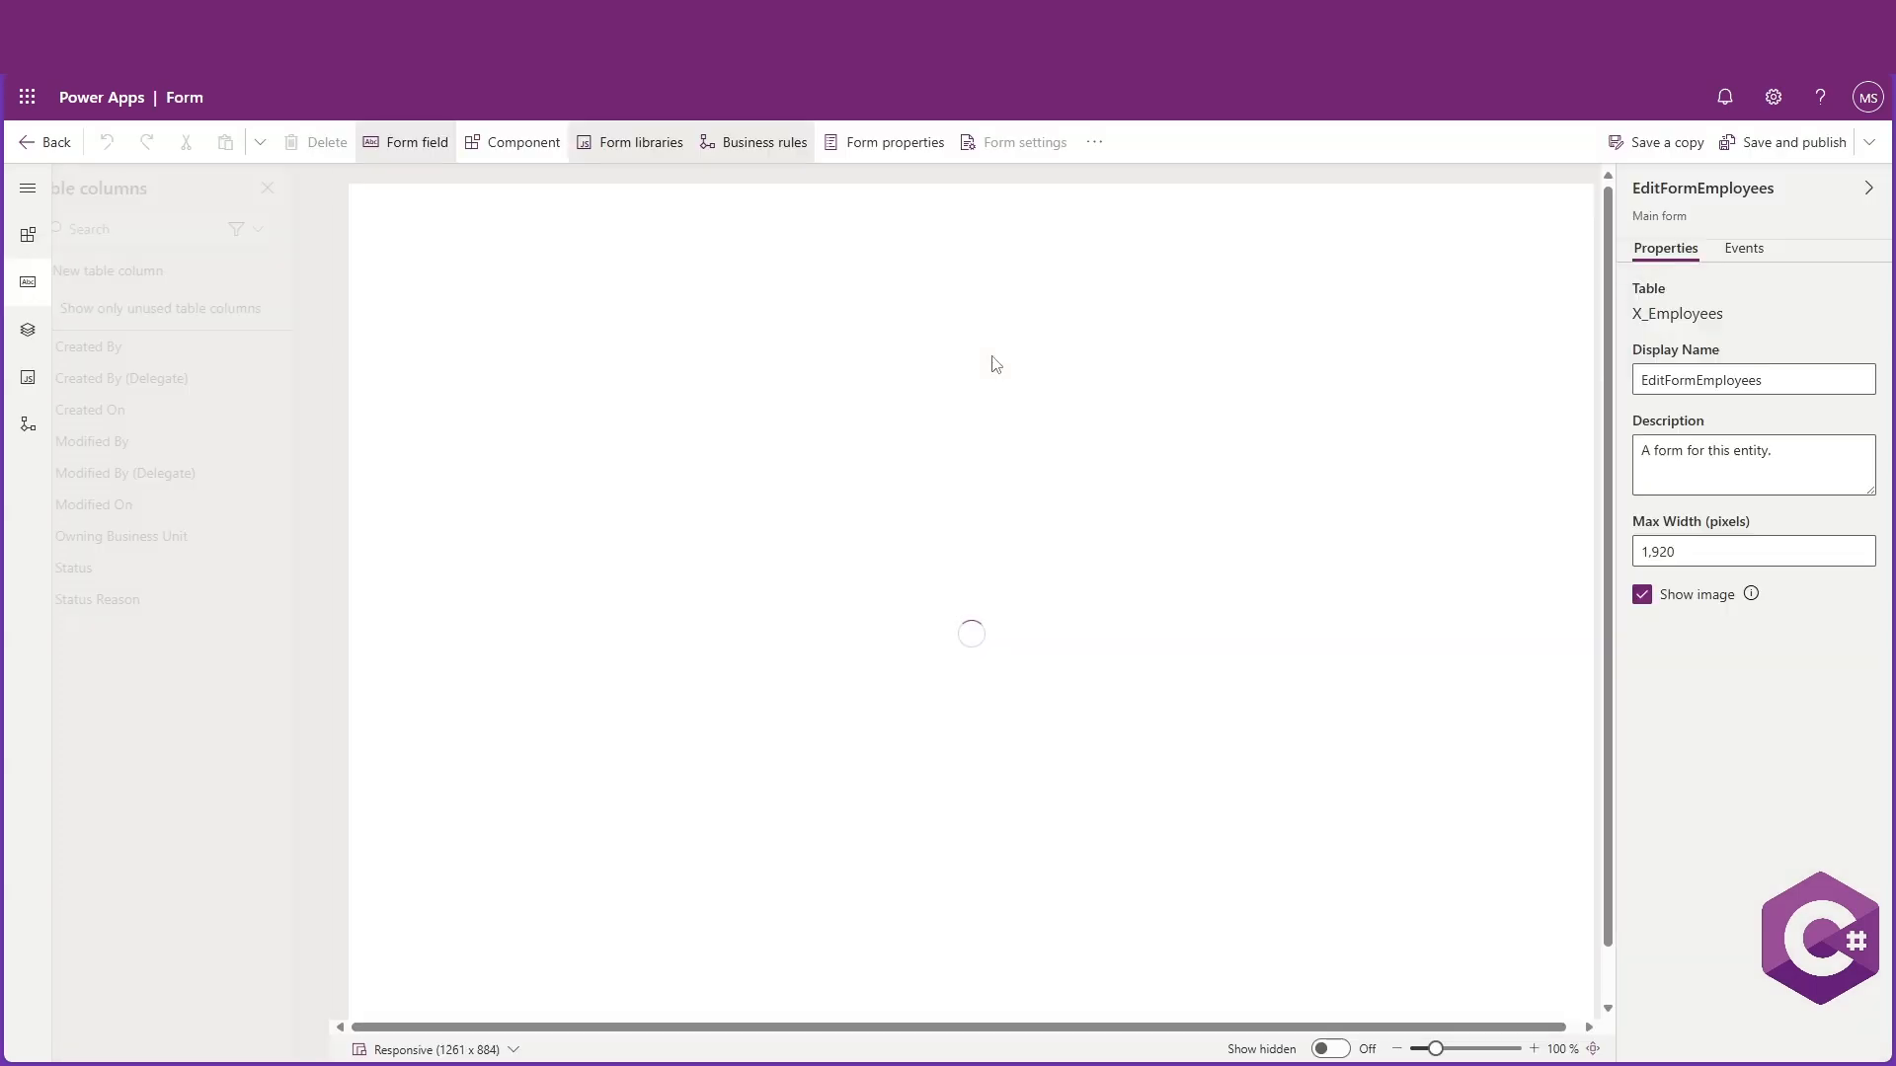
click(512, 743)
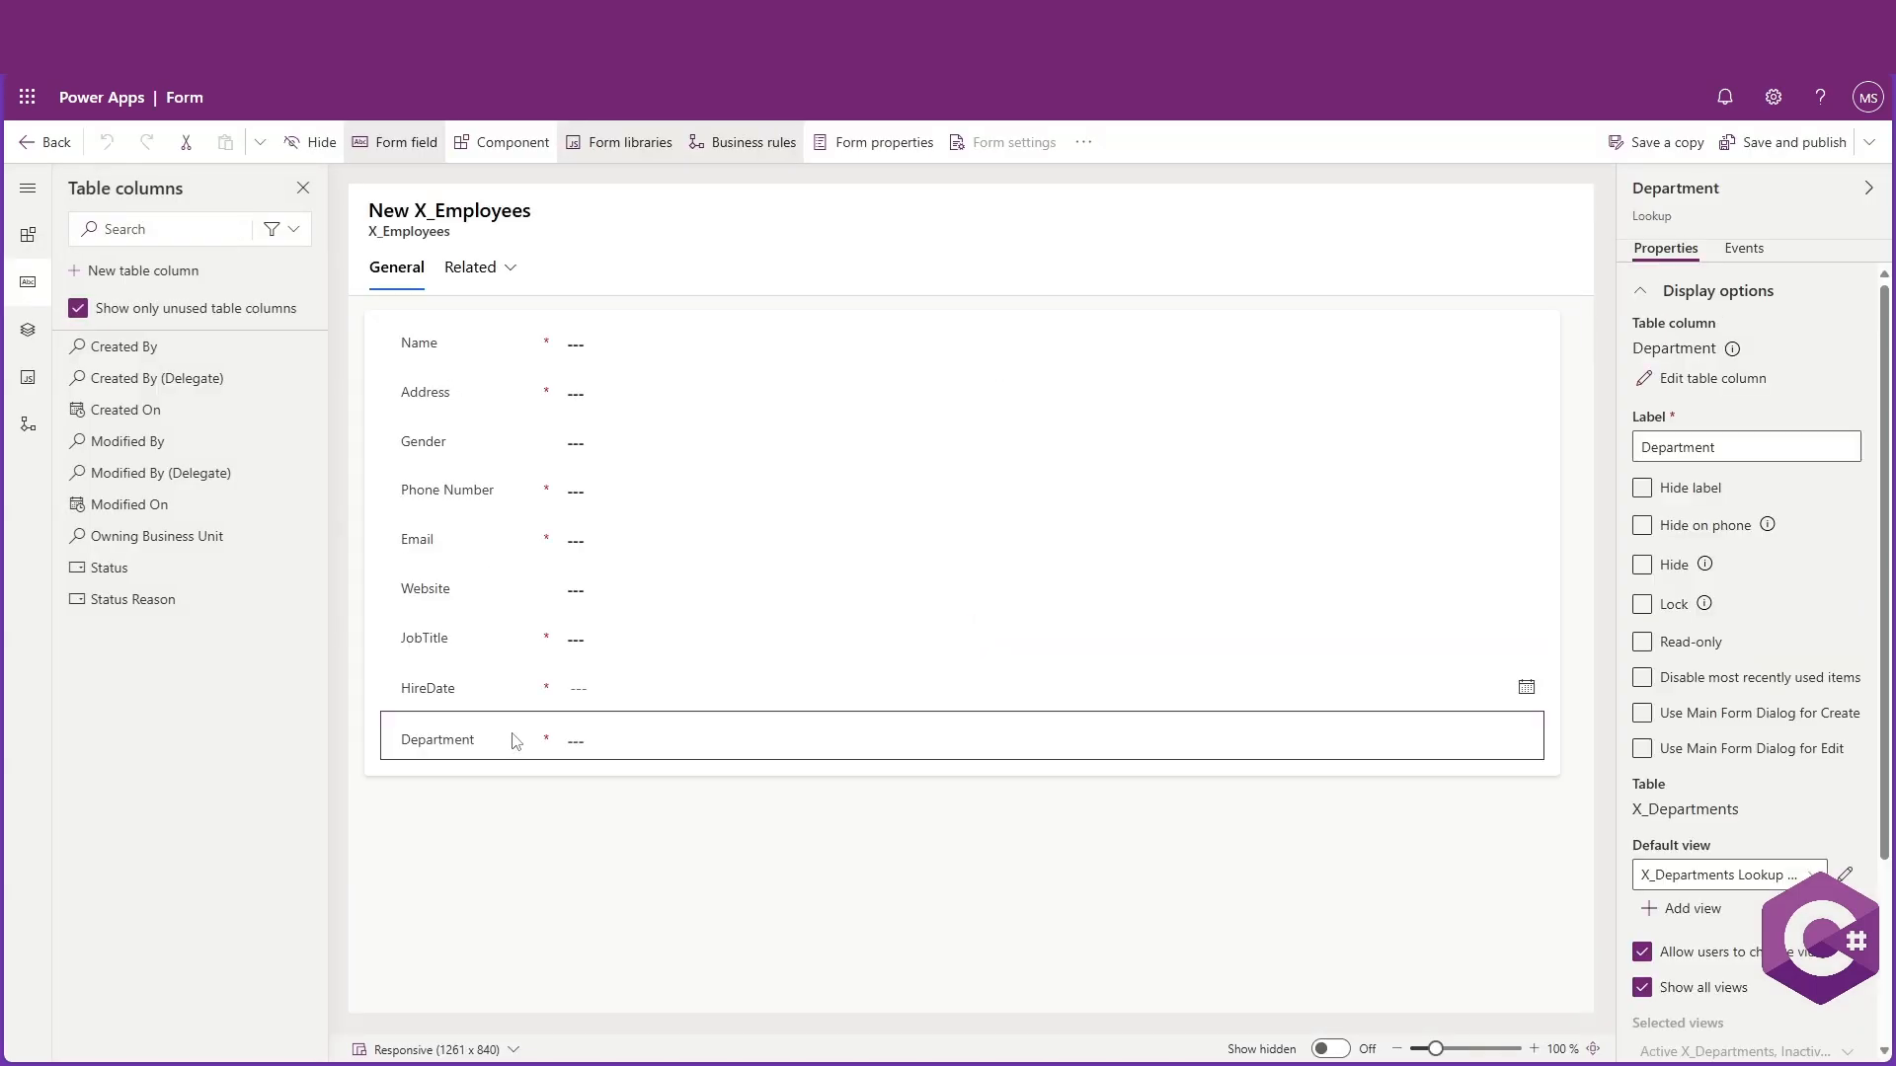
Make the HireDate and Address fields read-only on the EditFormEmployees form
click(589, 696)
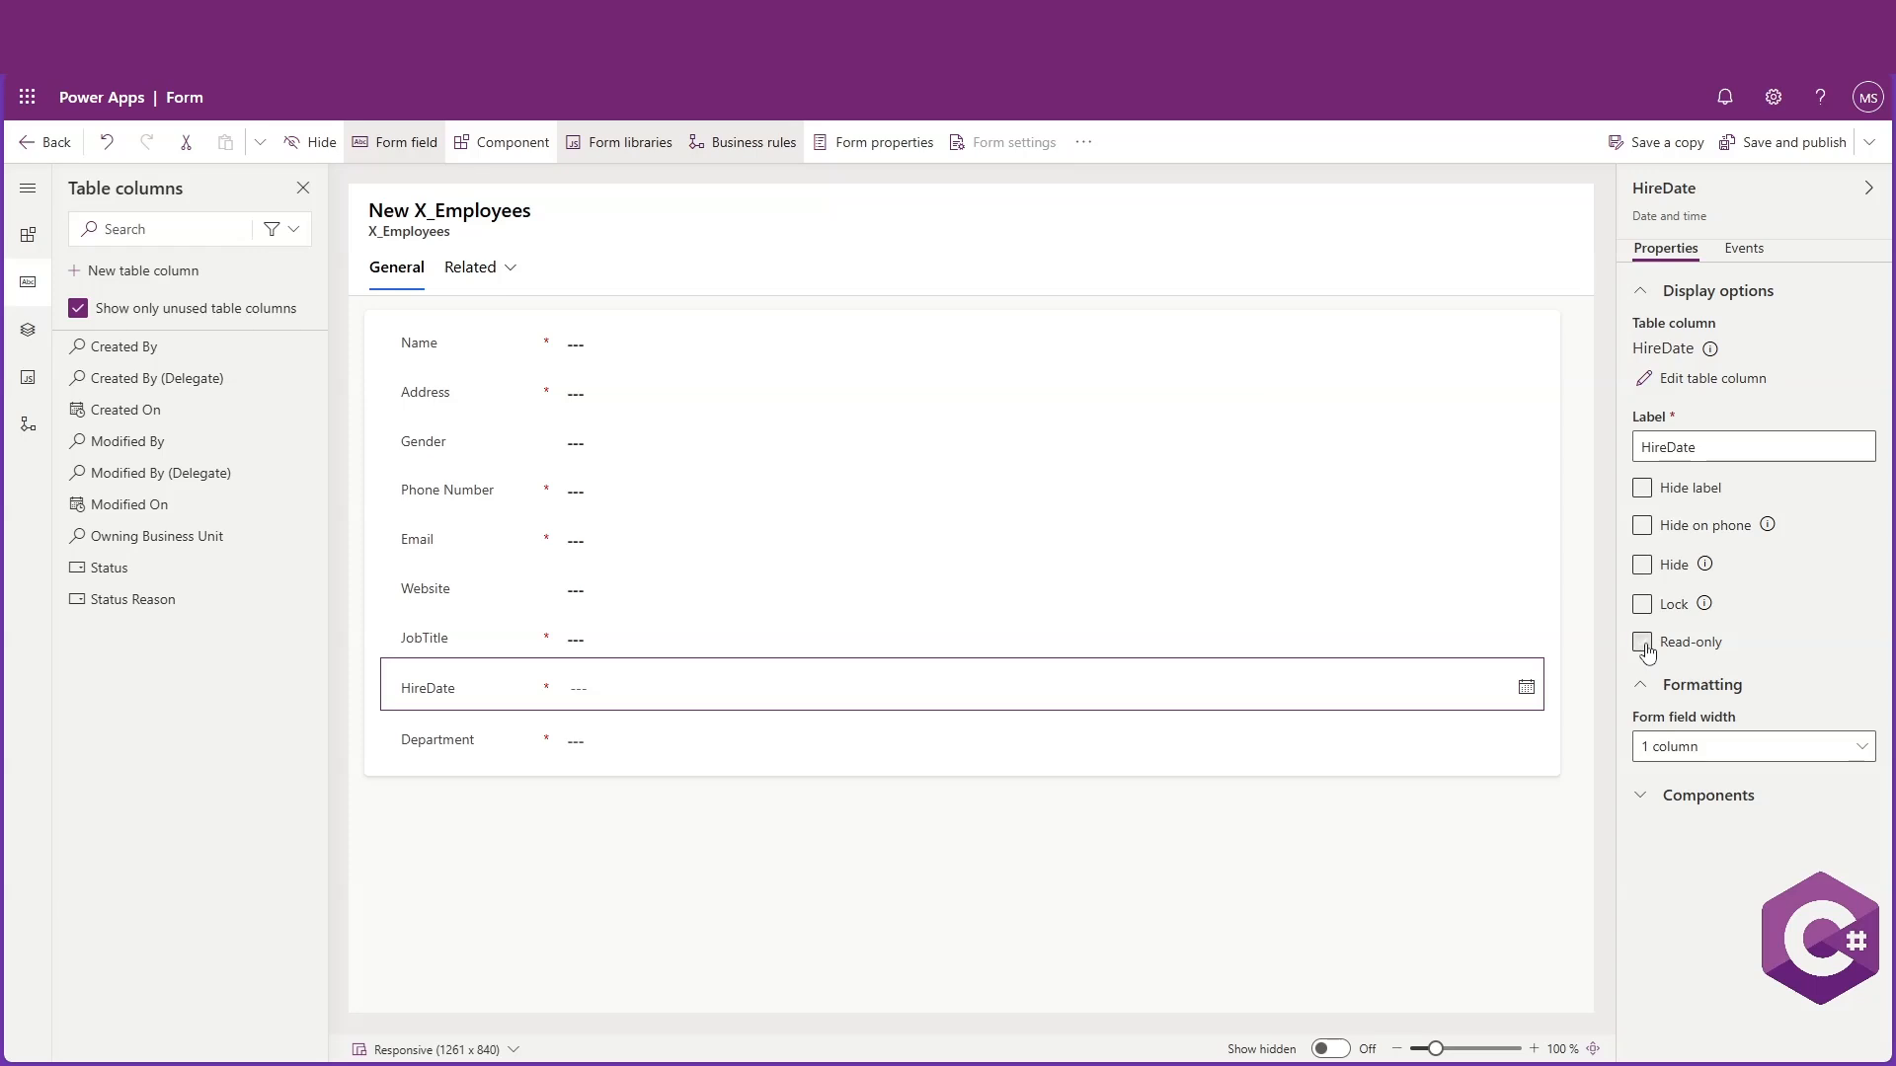
click(1645, 647)
click(602, 589)
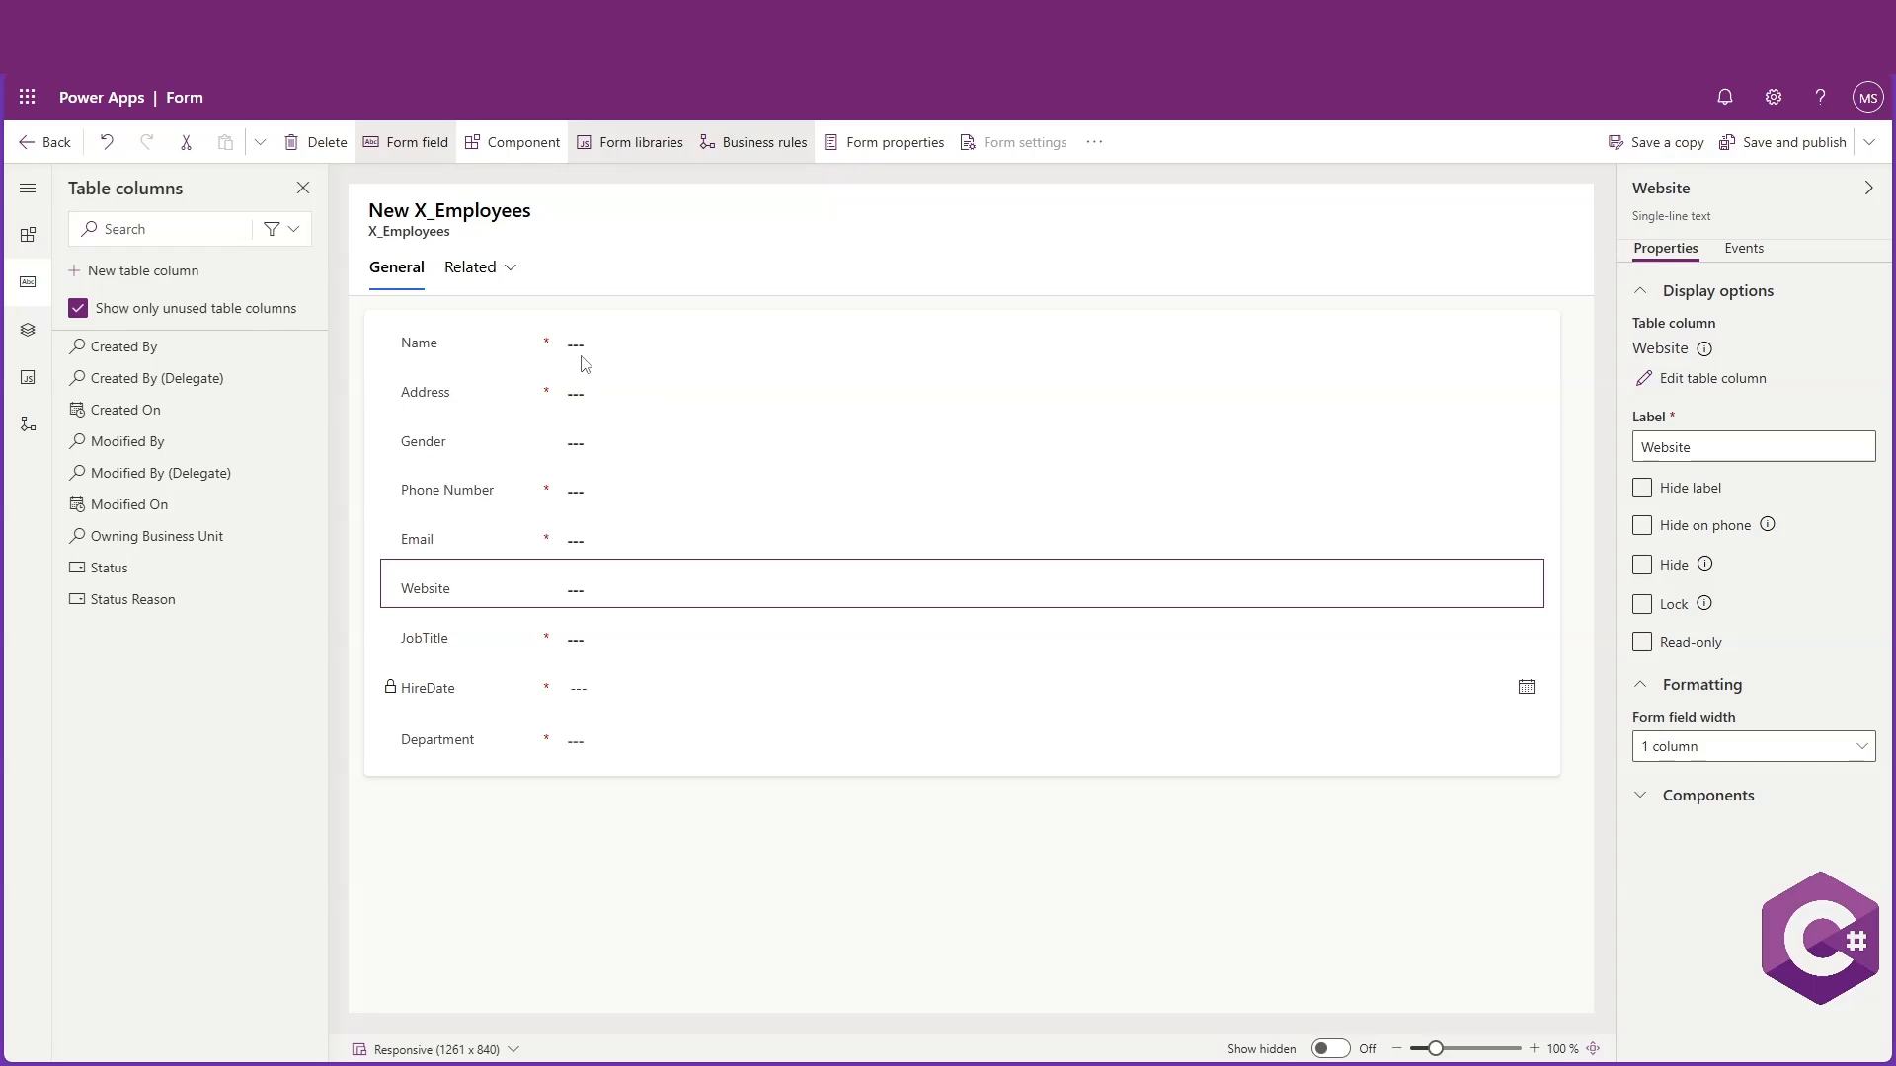
click(578, 396)
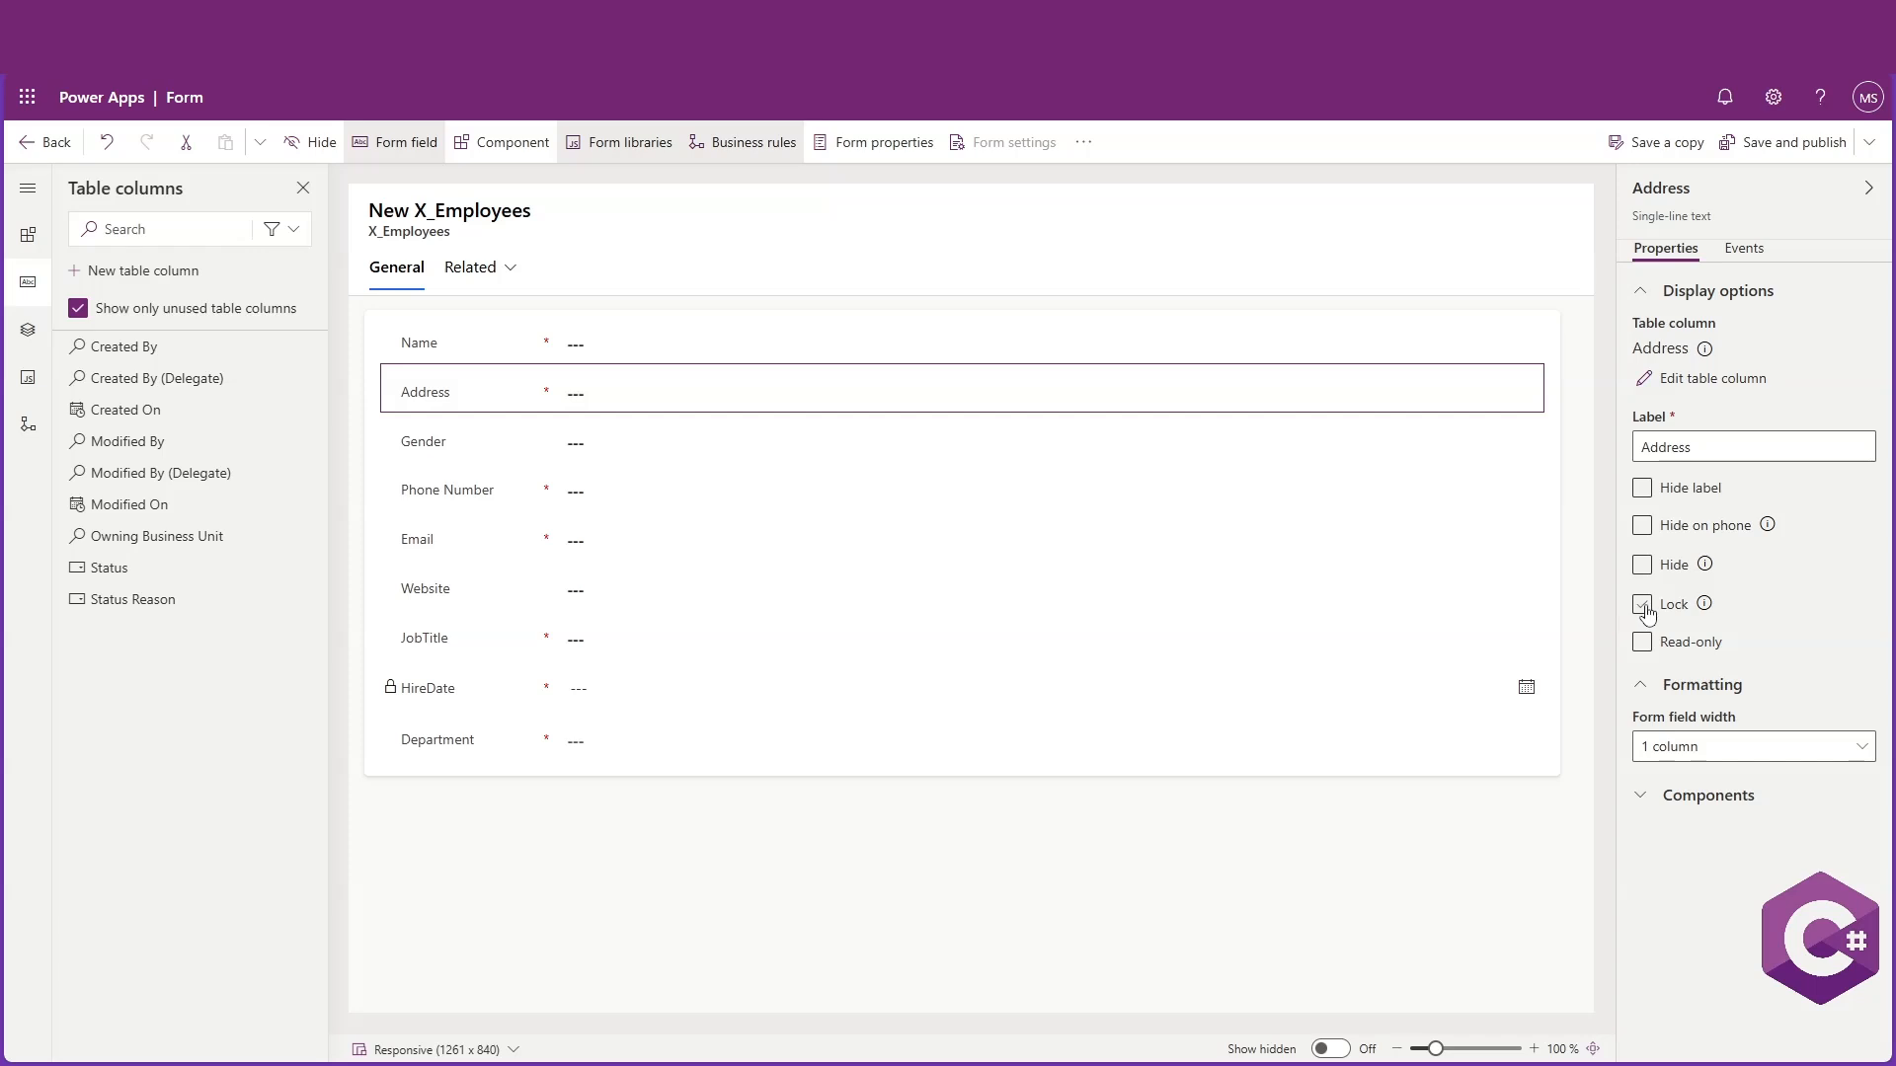
click(869, 345)
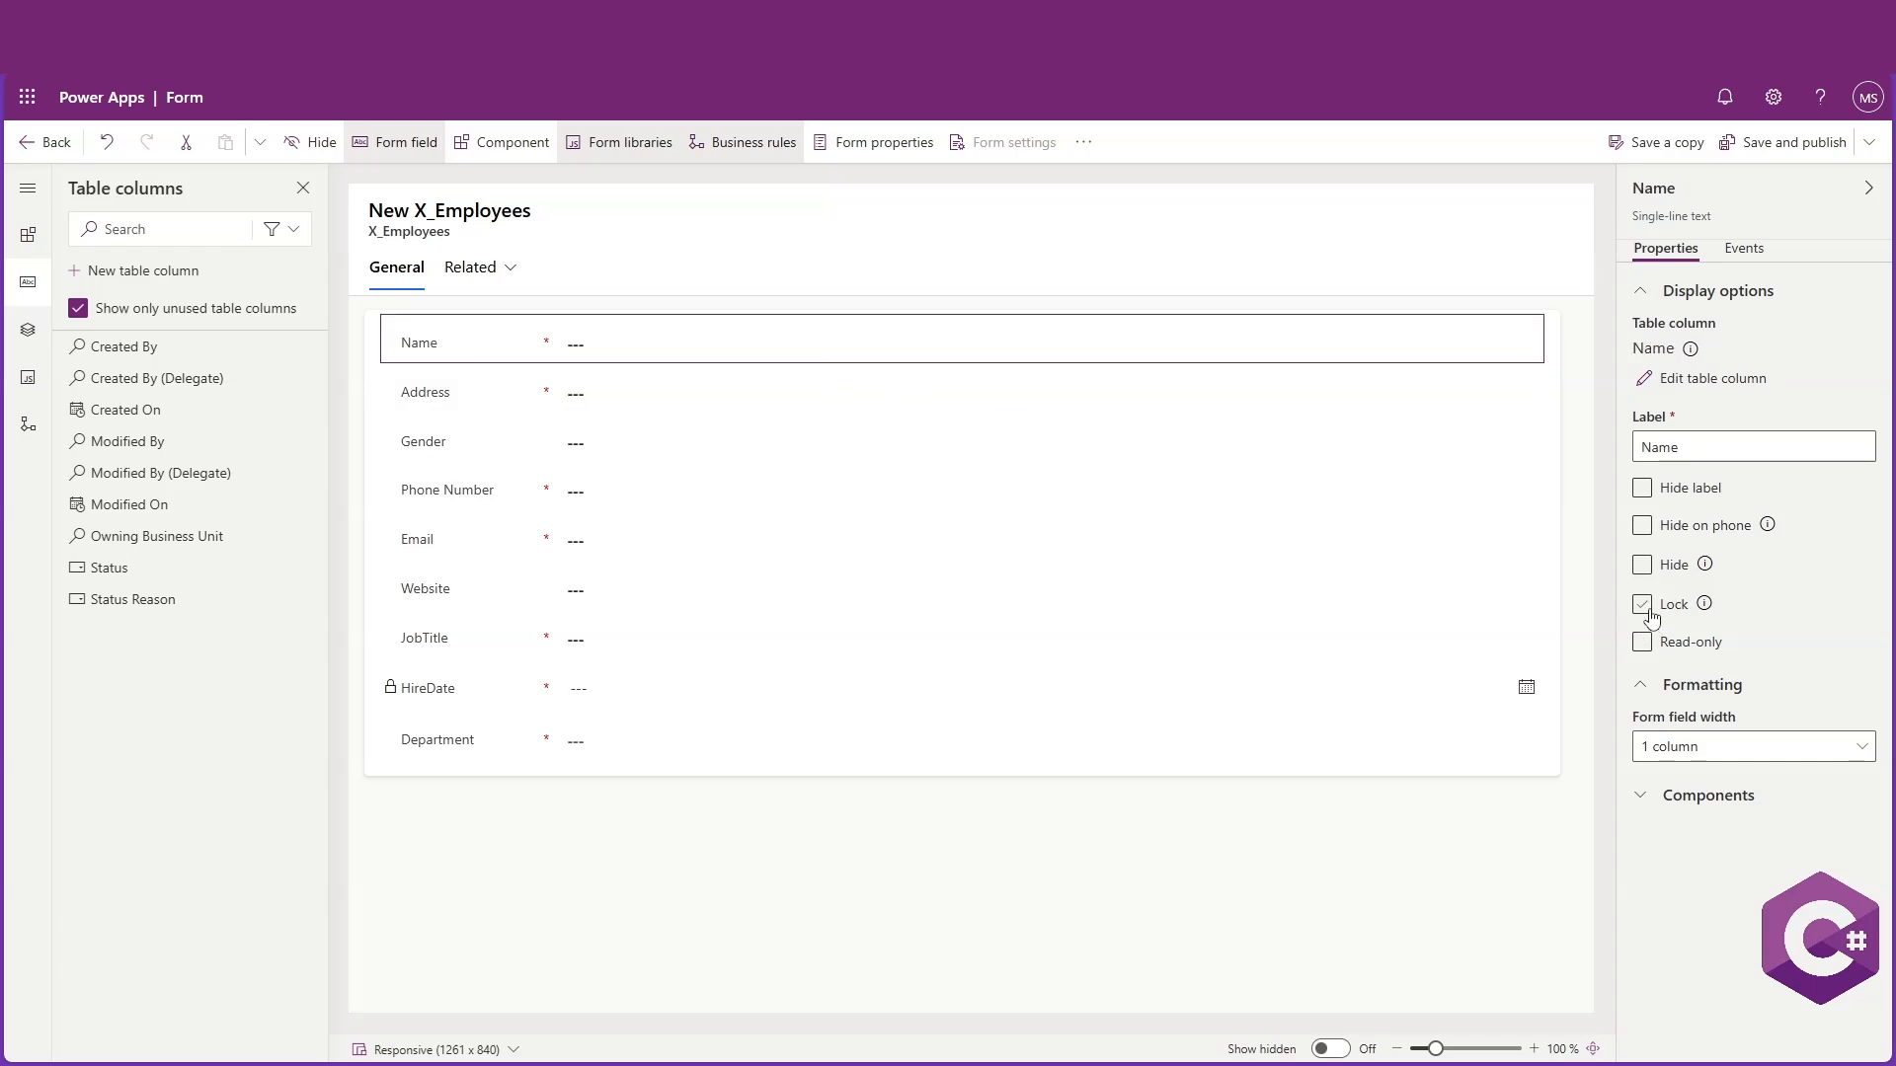
click(648, 390)
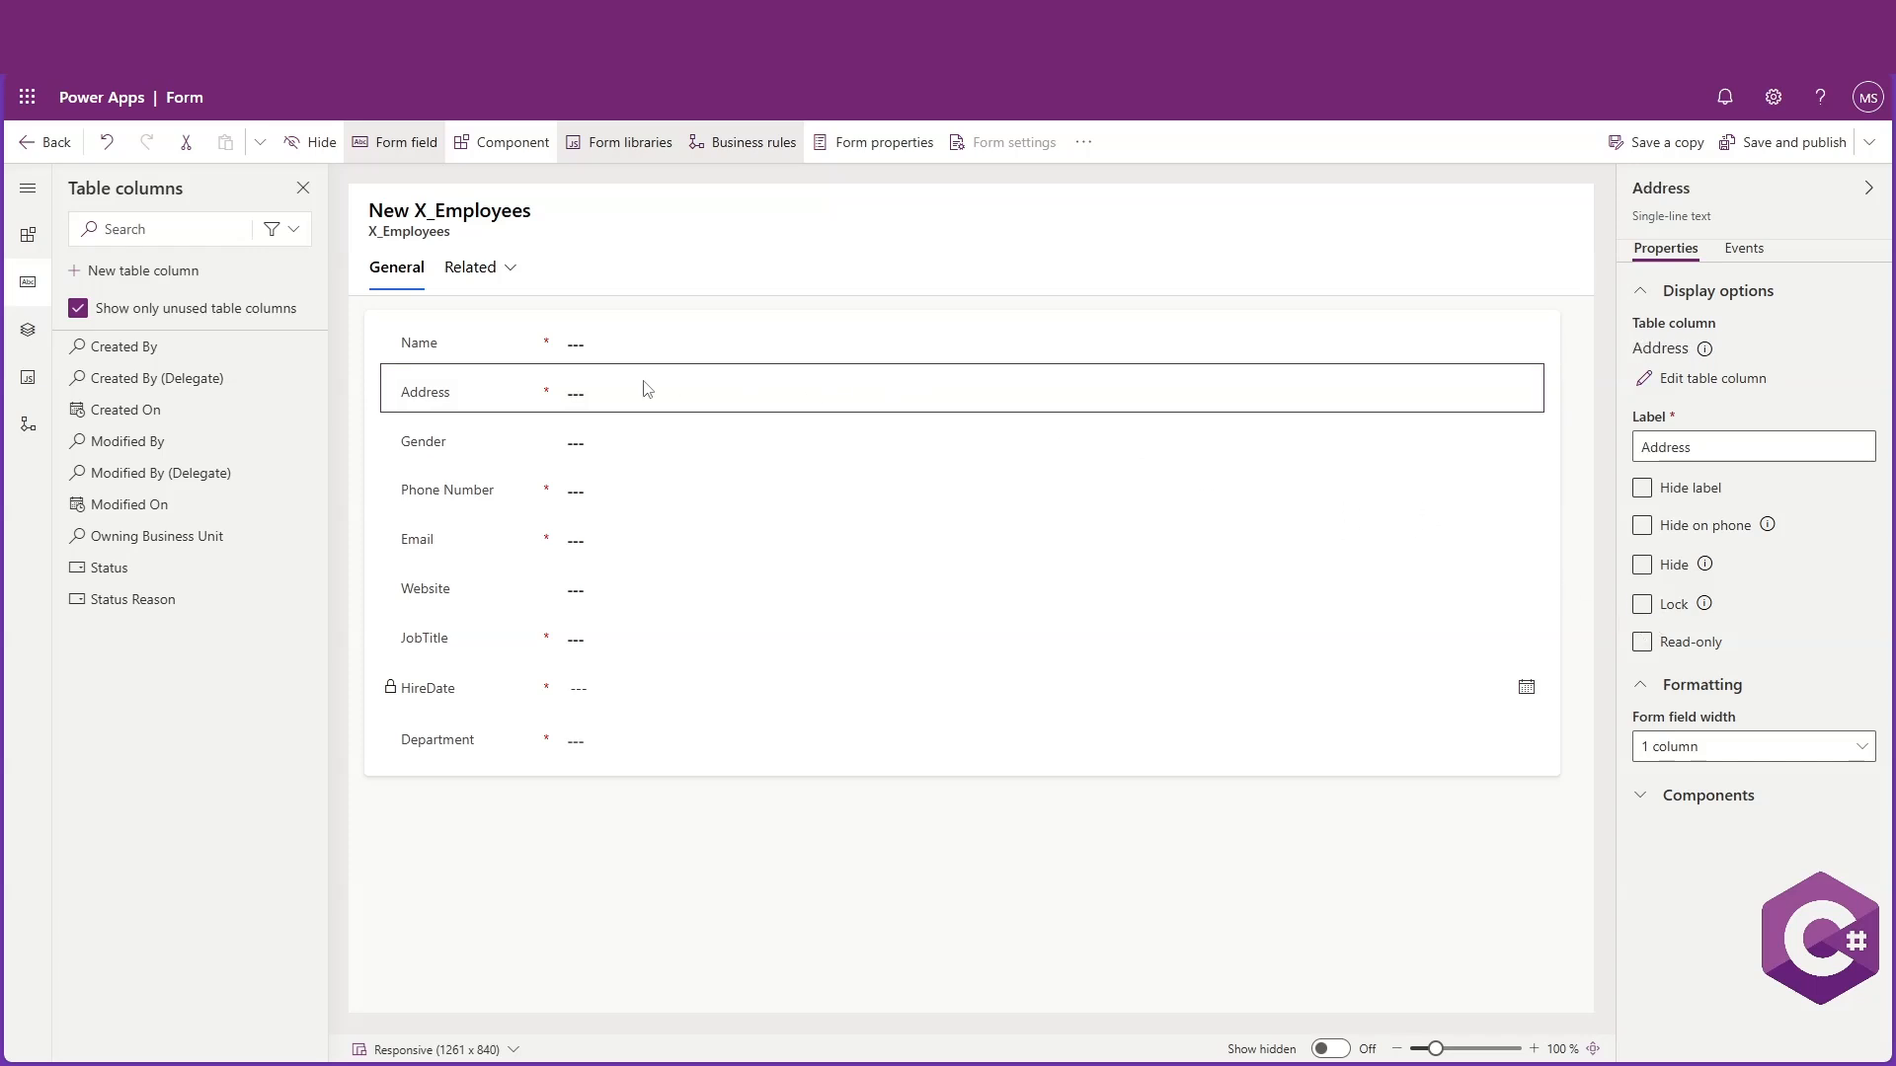
click(1643, 643)
Save and publish the EditFormEmployees form and return to the forms list
click(952, 867)
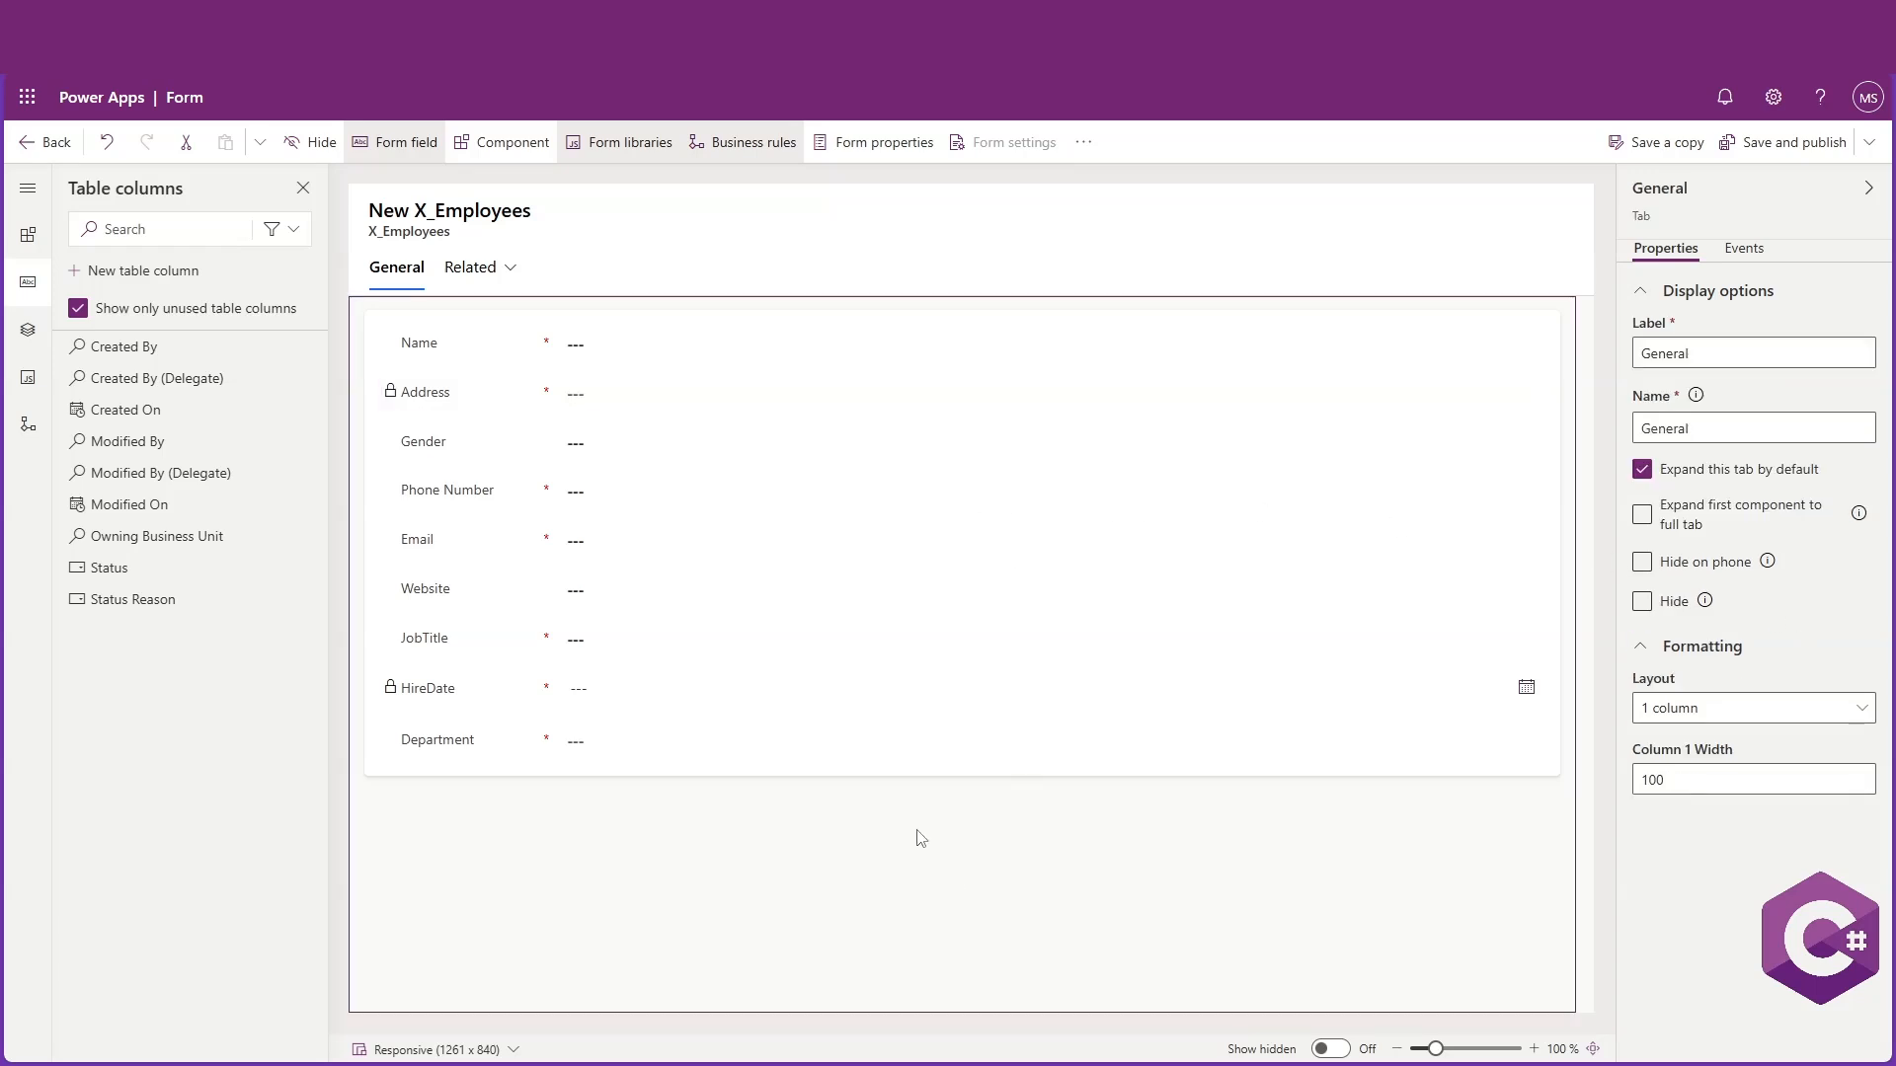
click(1779, 144)
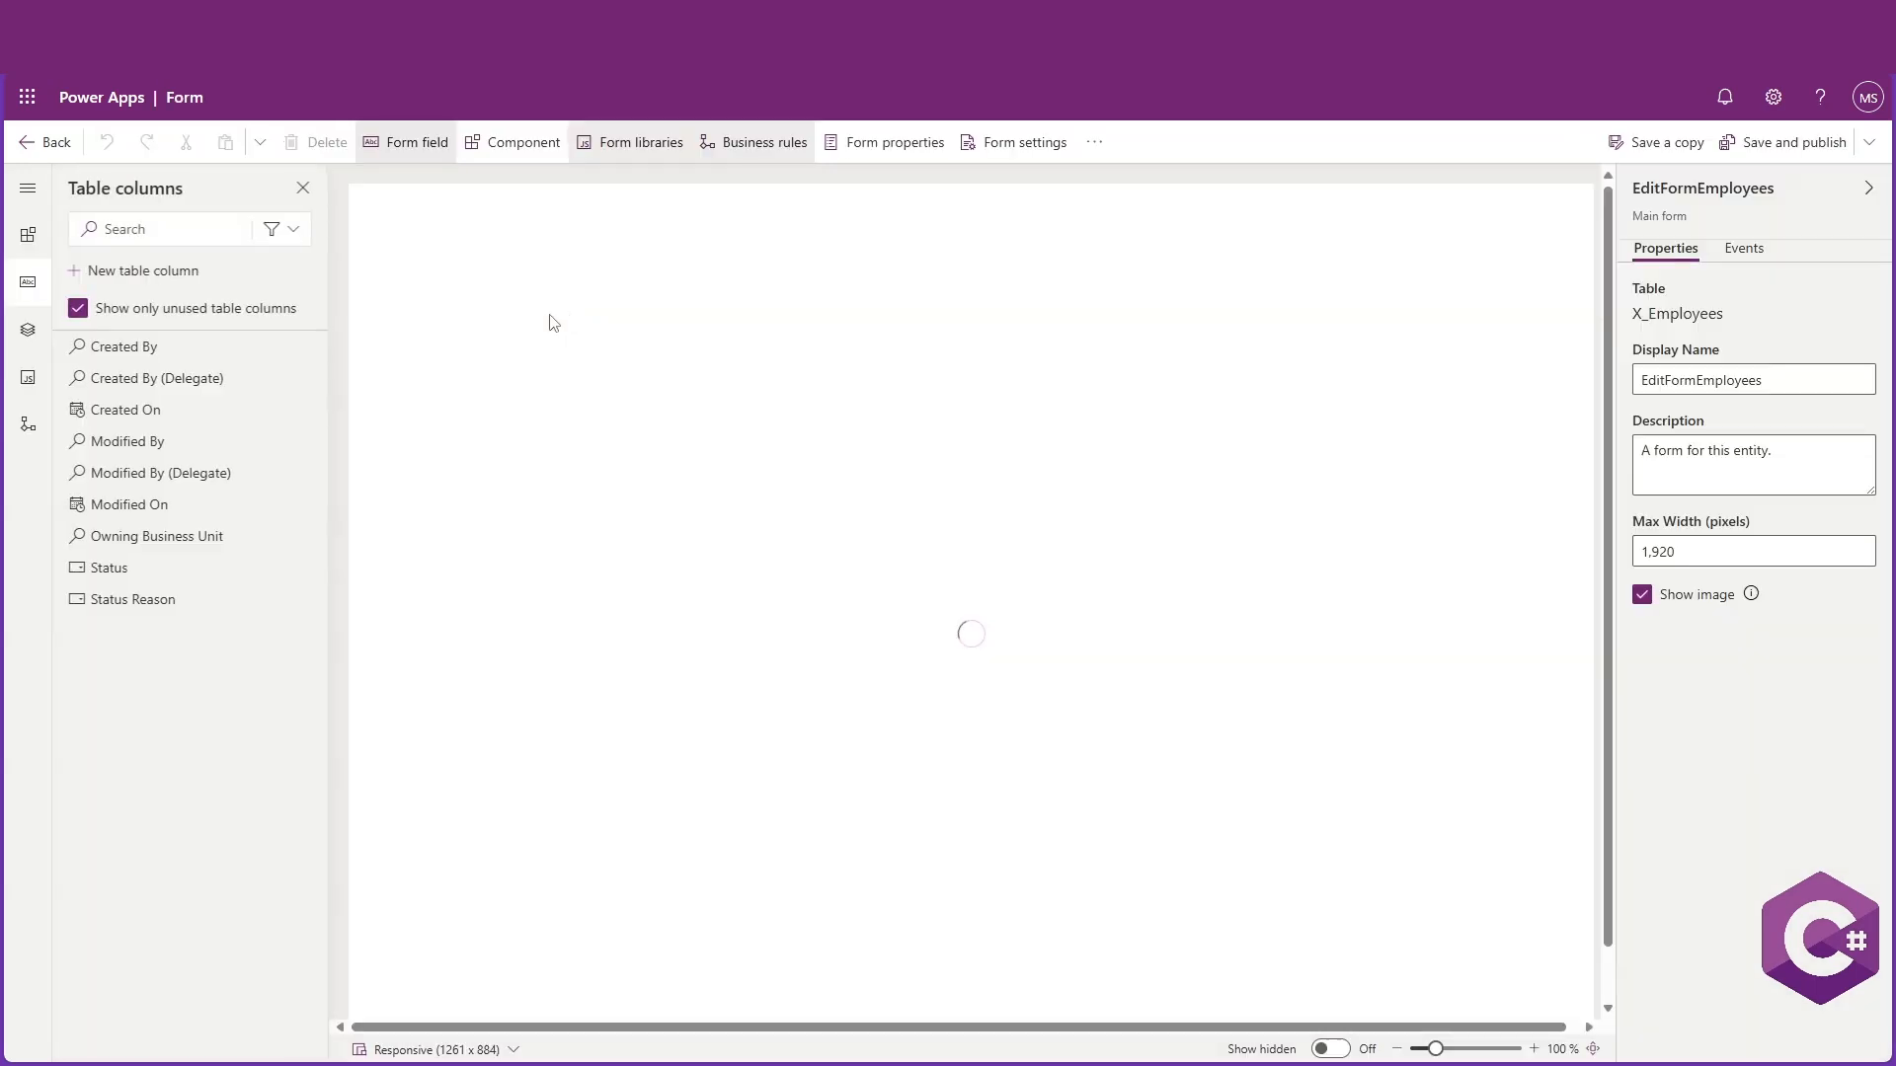
click(30, 144)
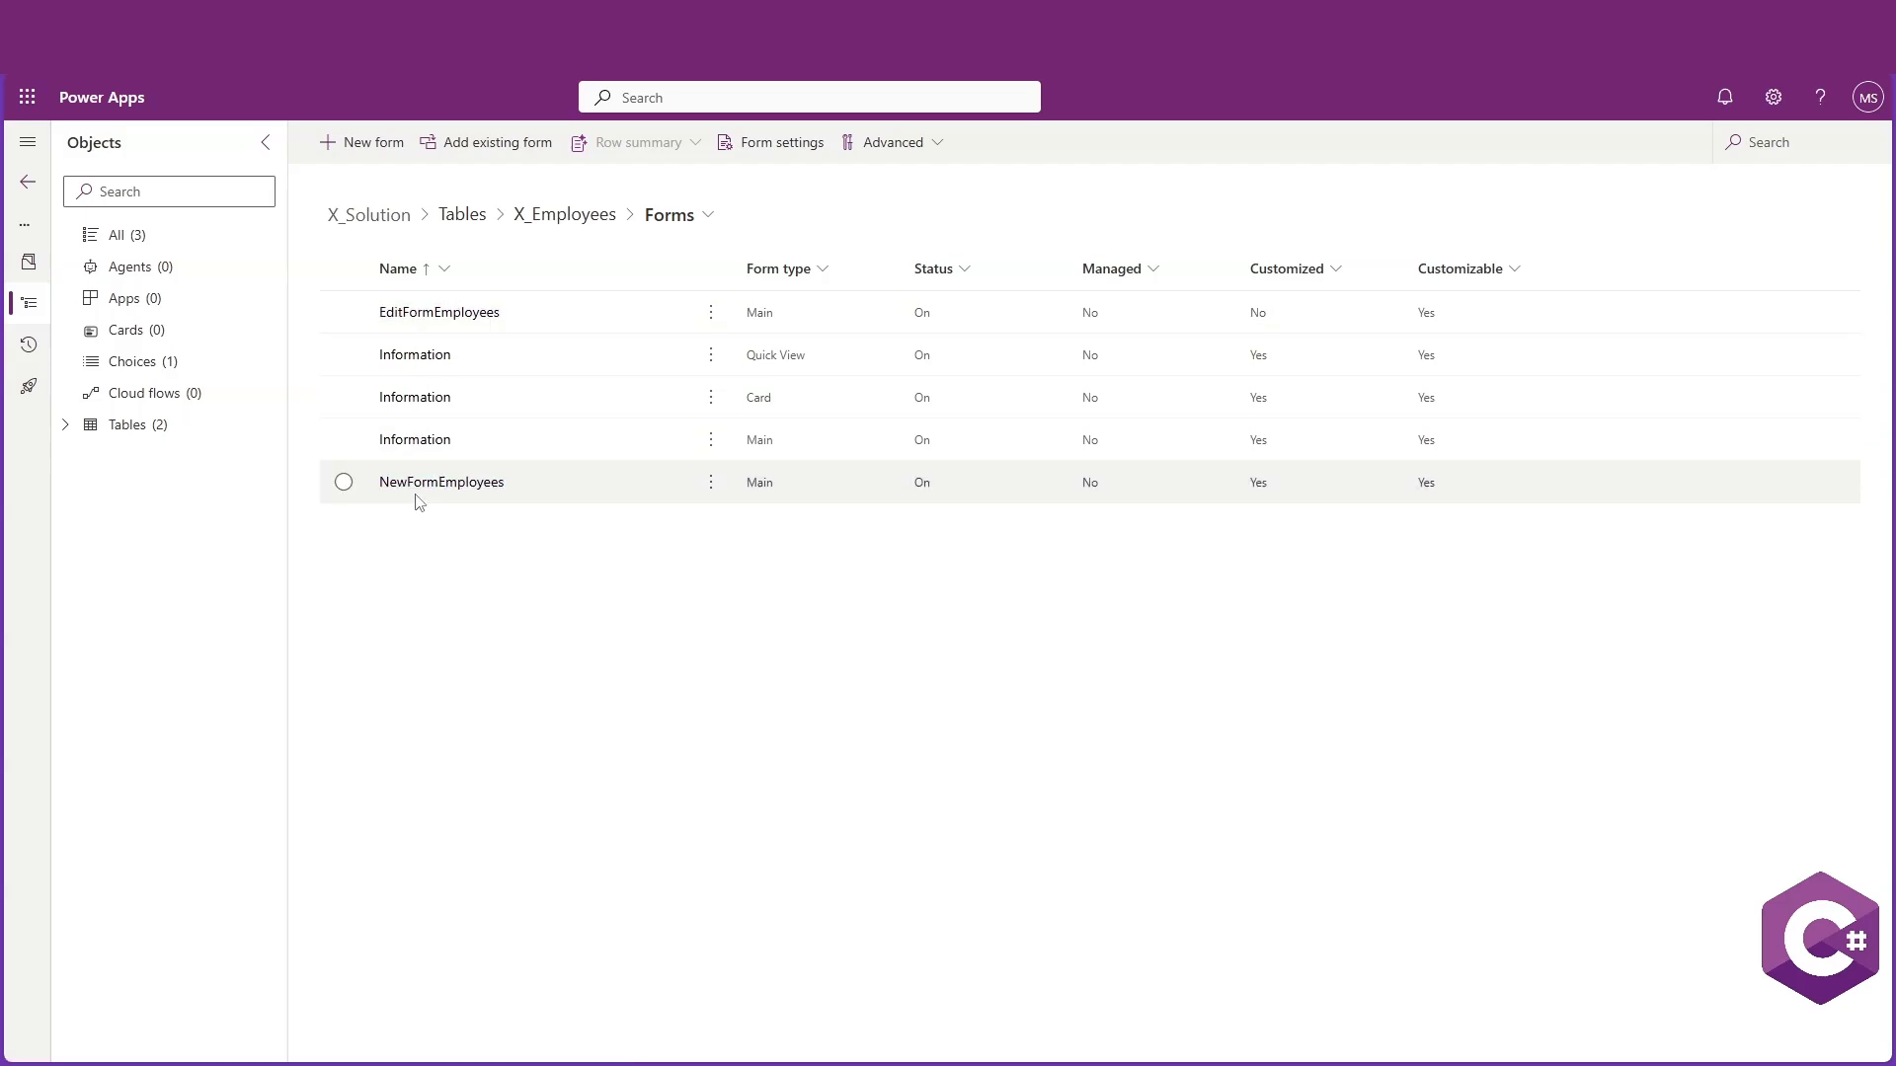
Create a new view named AllInfo-View for the X_Departments table without AI-generated column suggestions
click(125, 423)
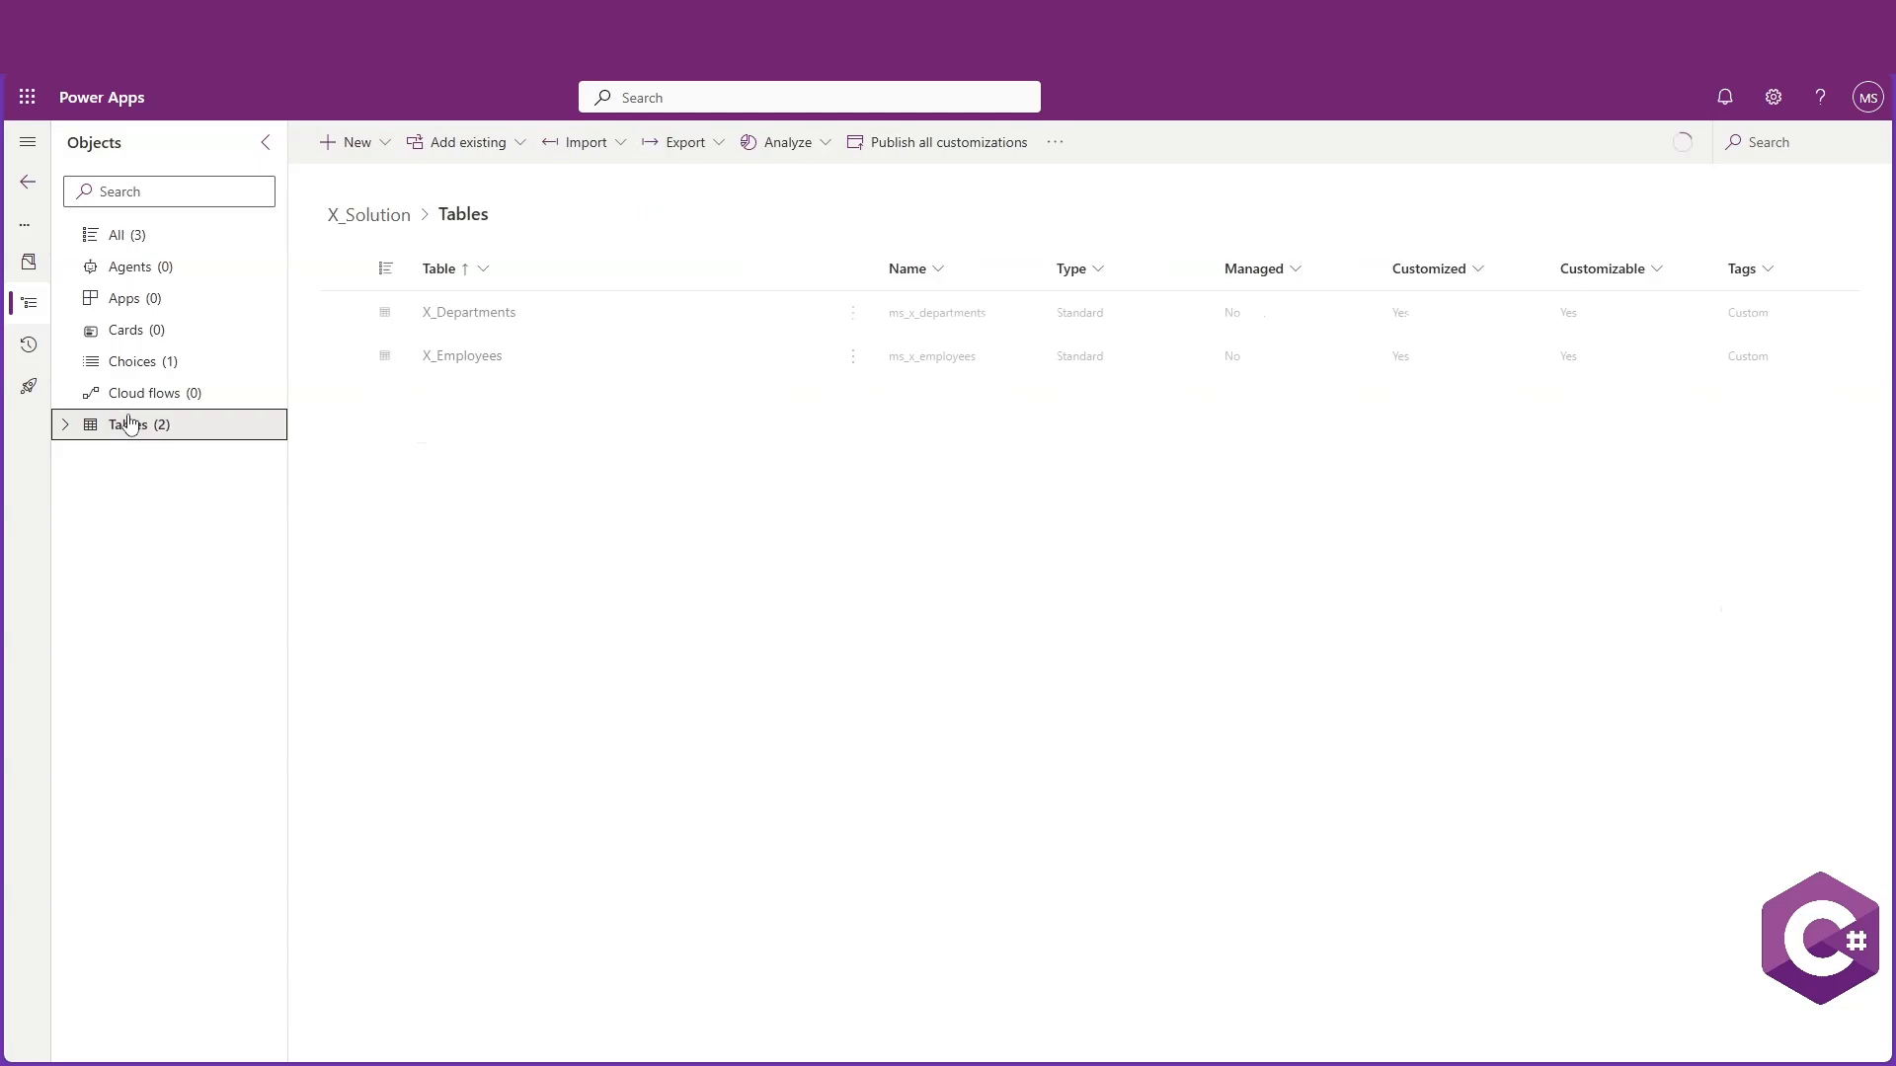
click(65, 425)
click(158, 457)
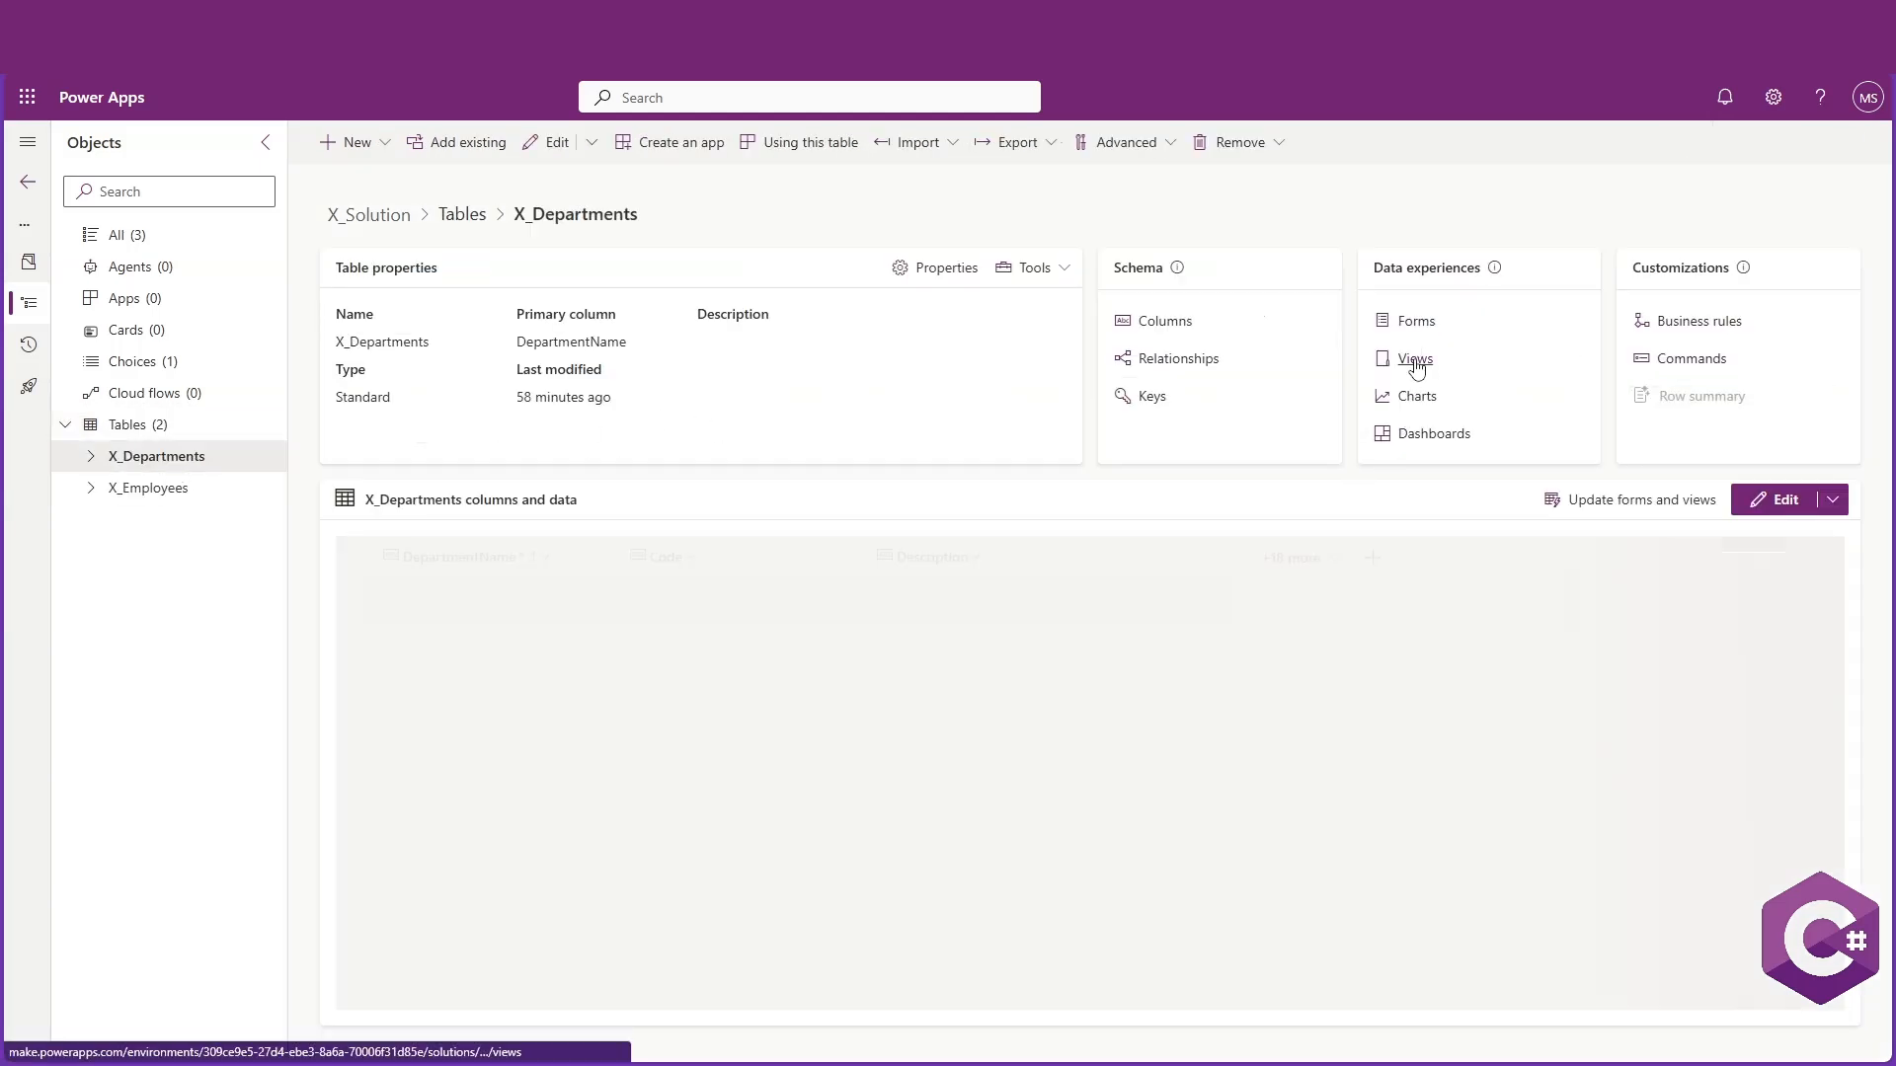
click(1415, 359)
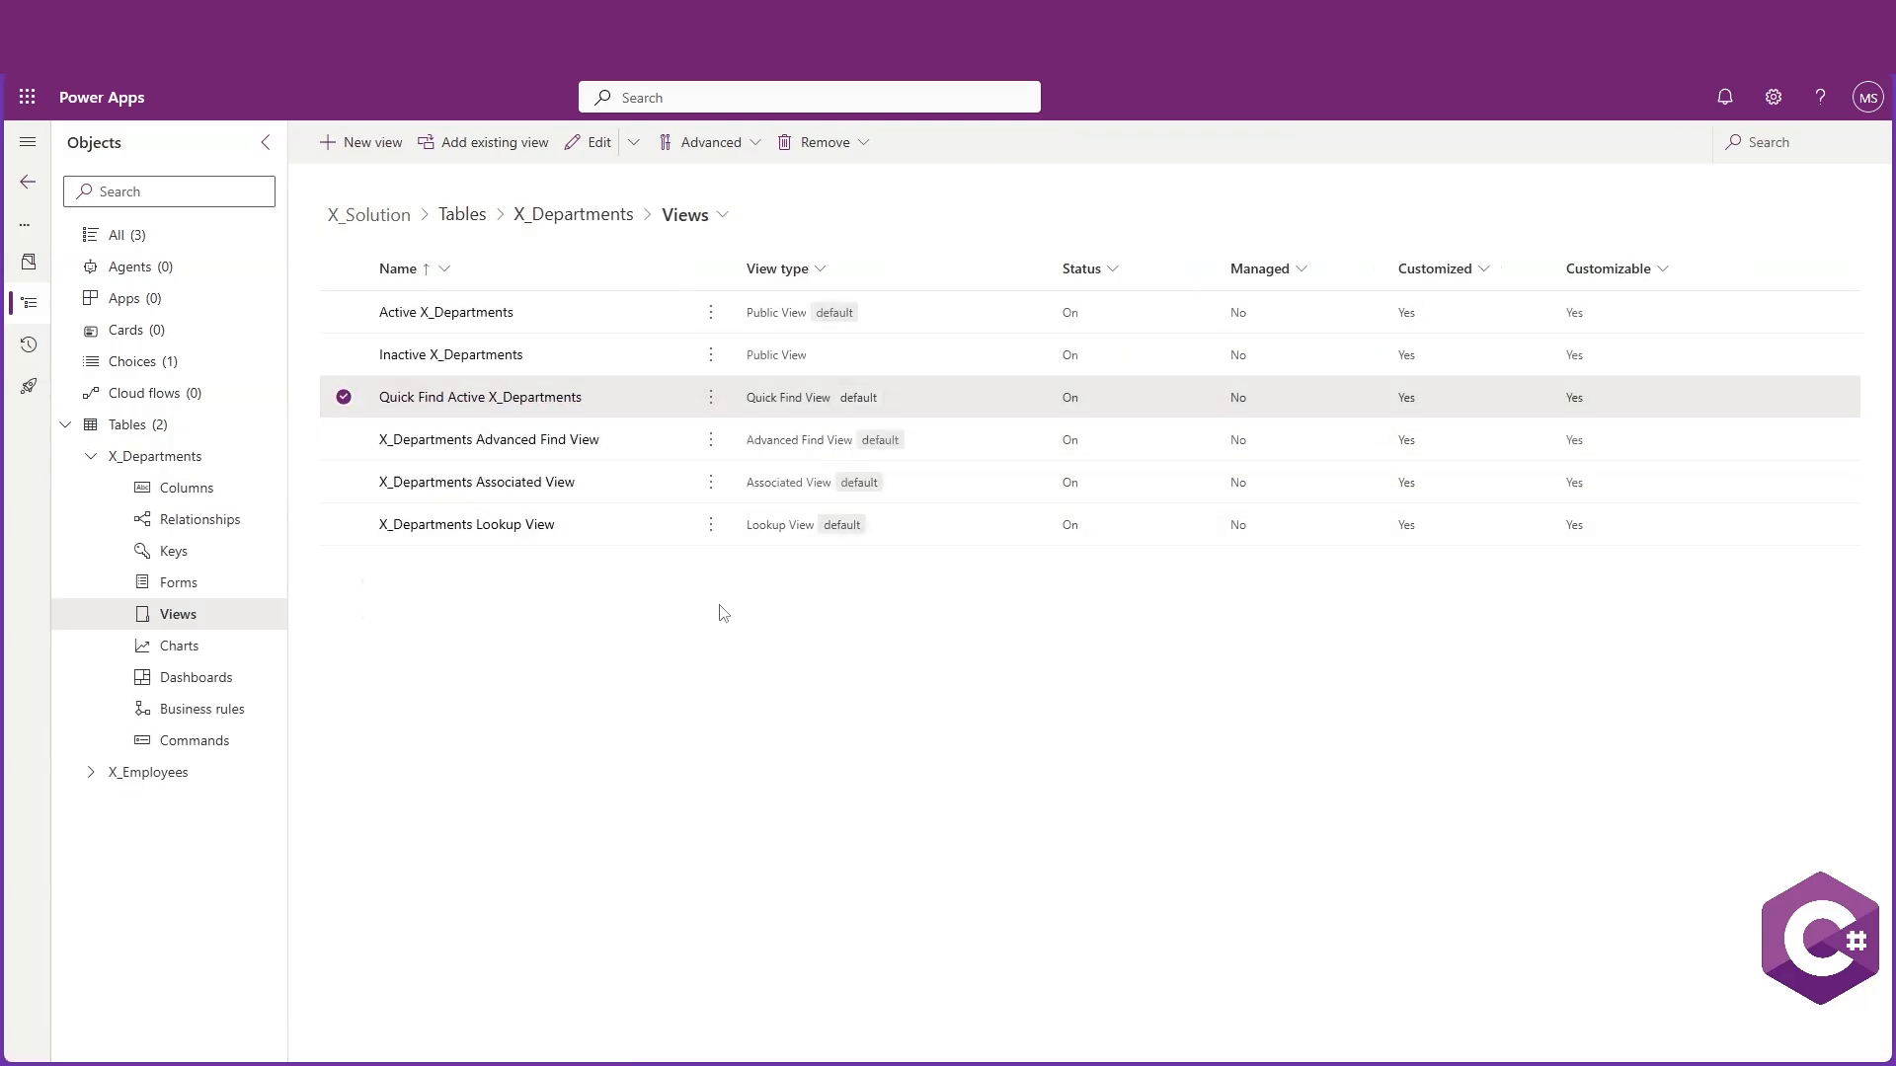
click(368, 145)
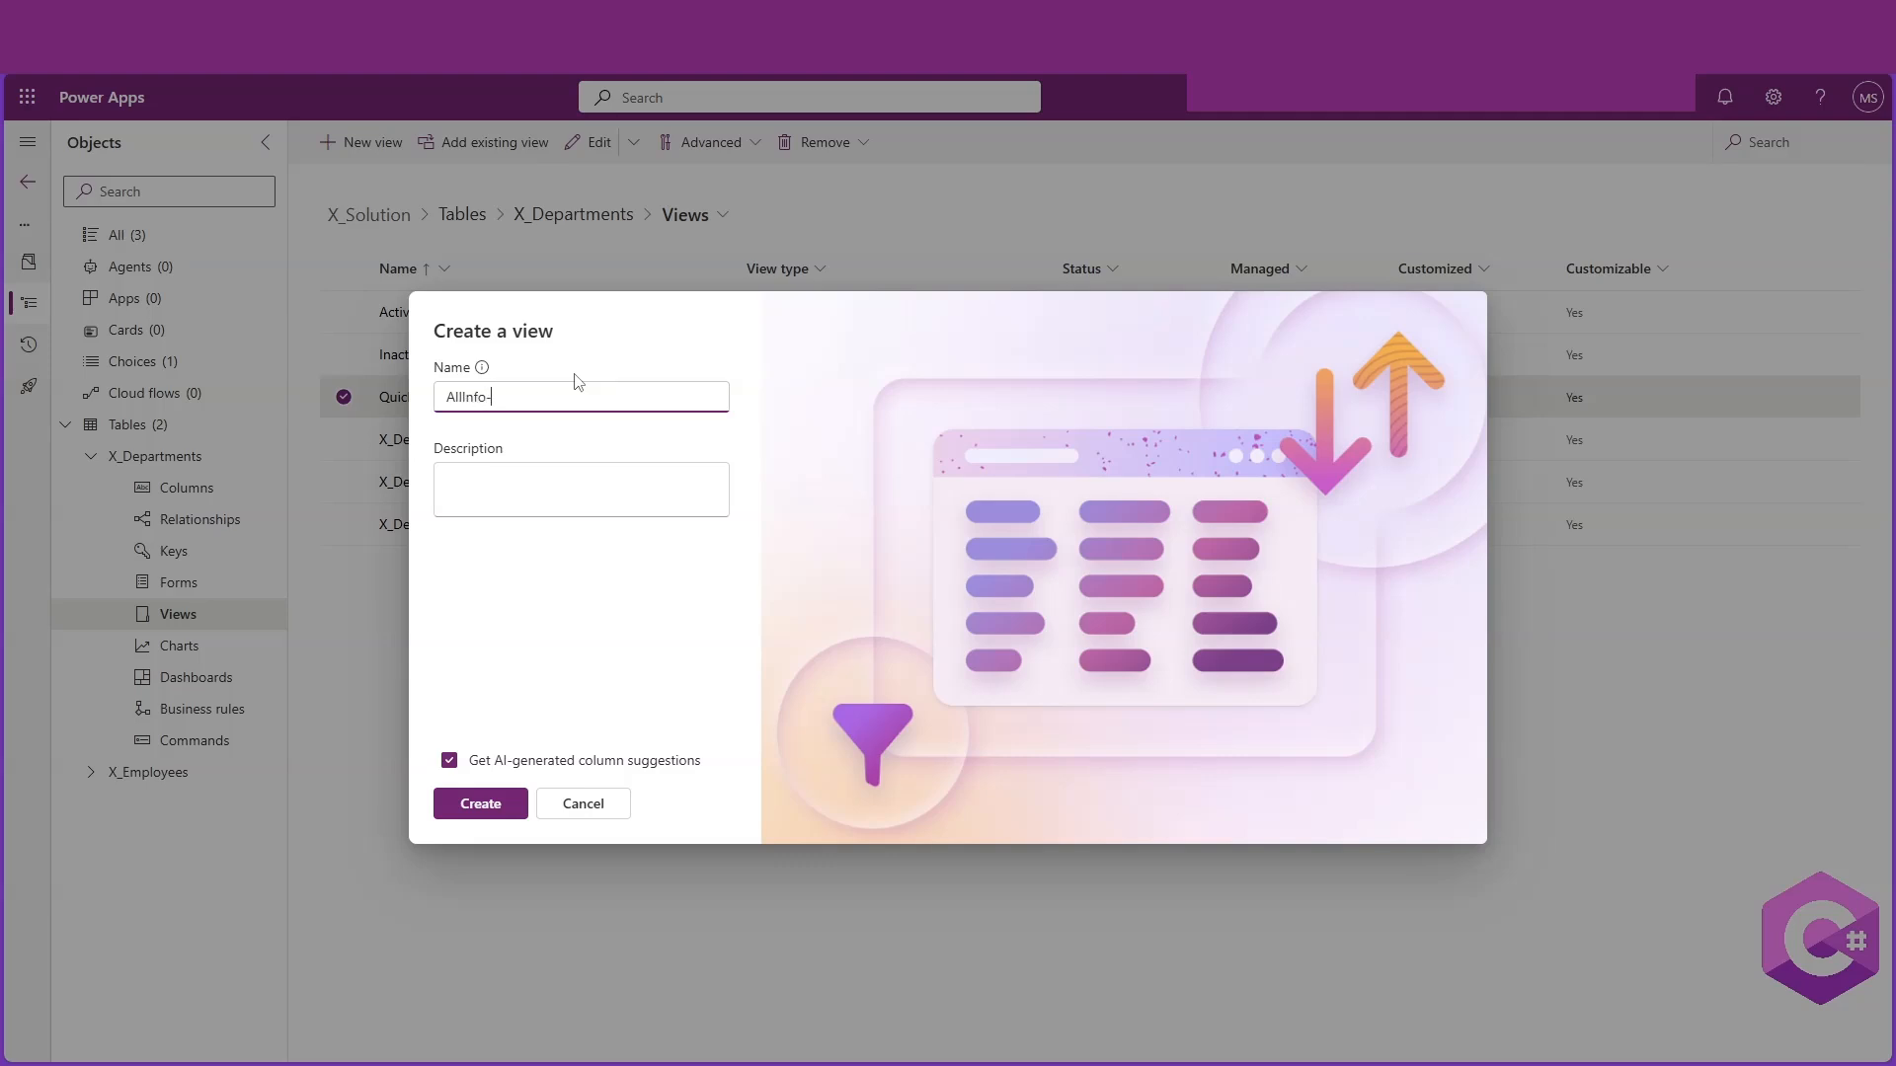
click(449, 760)
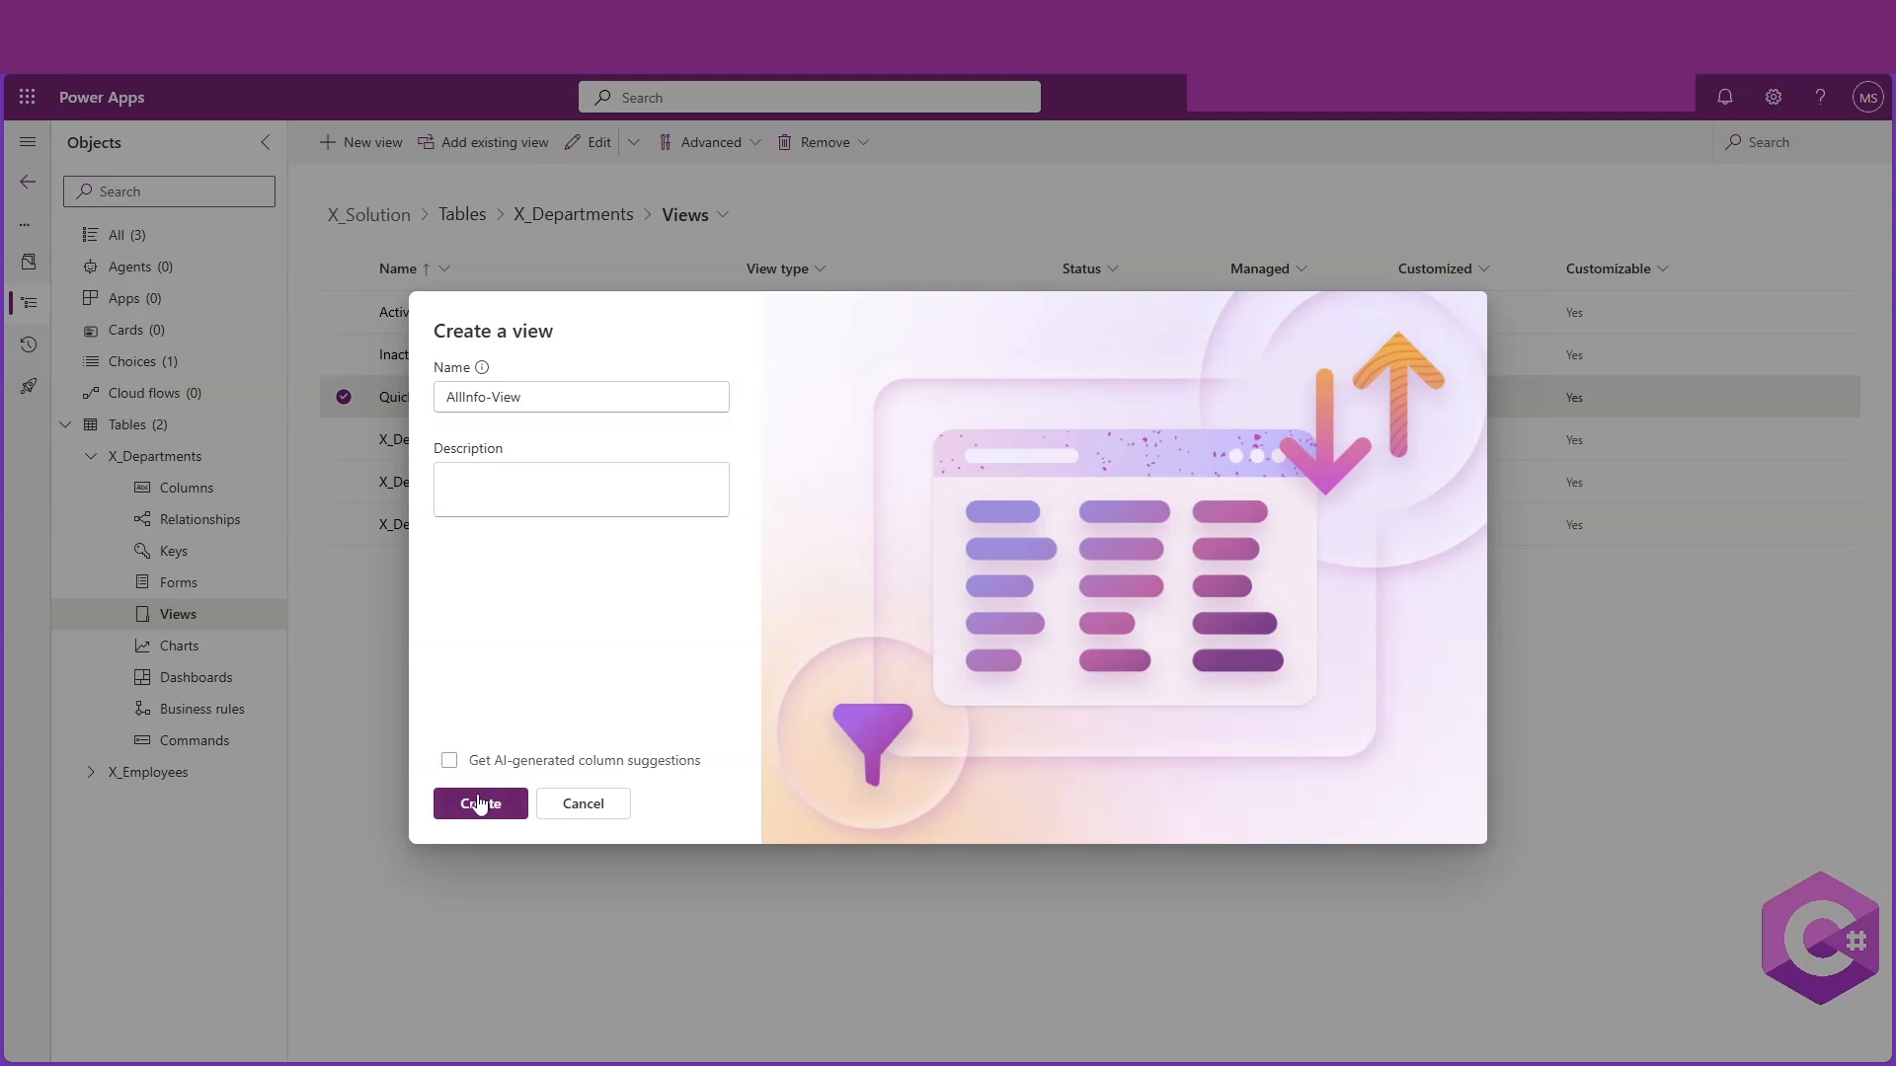
click(491, 804)
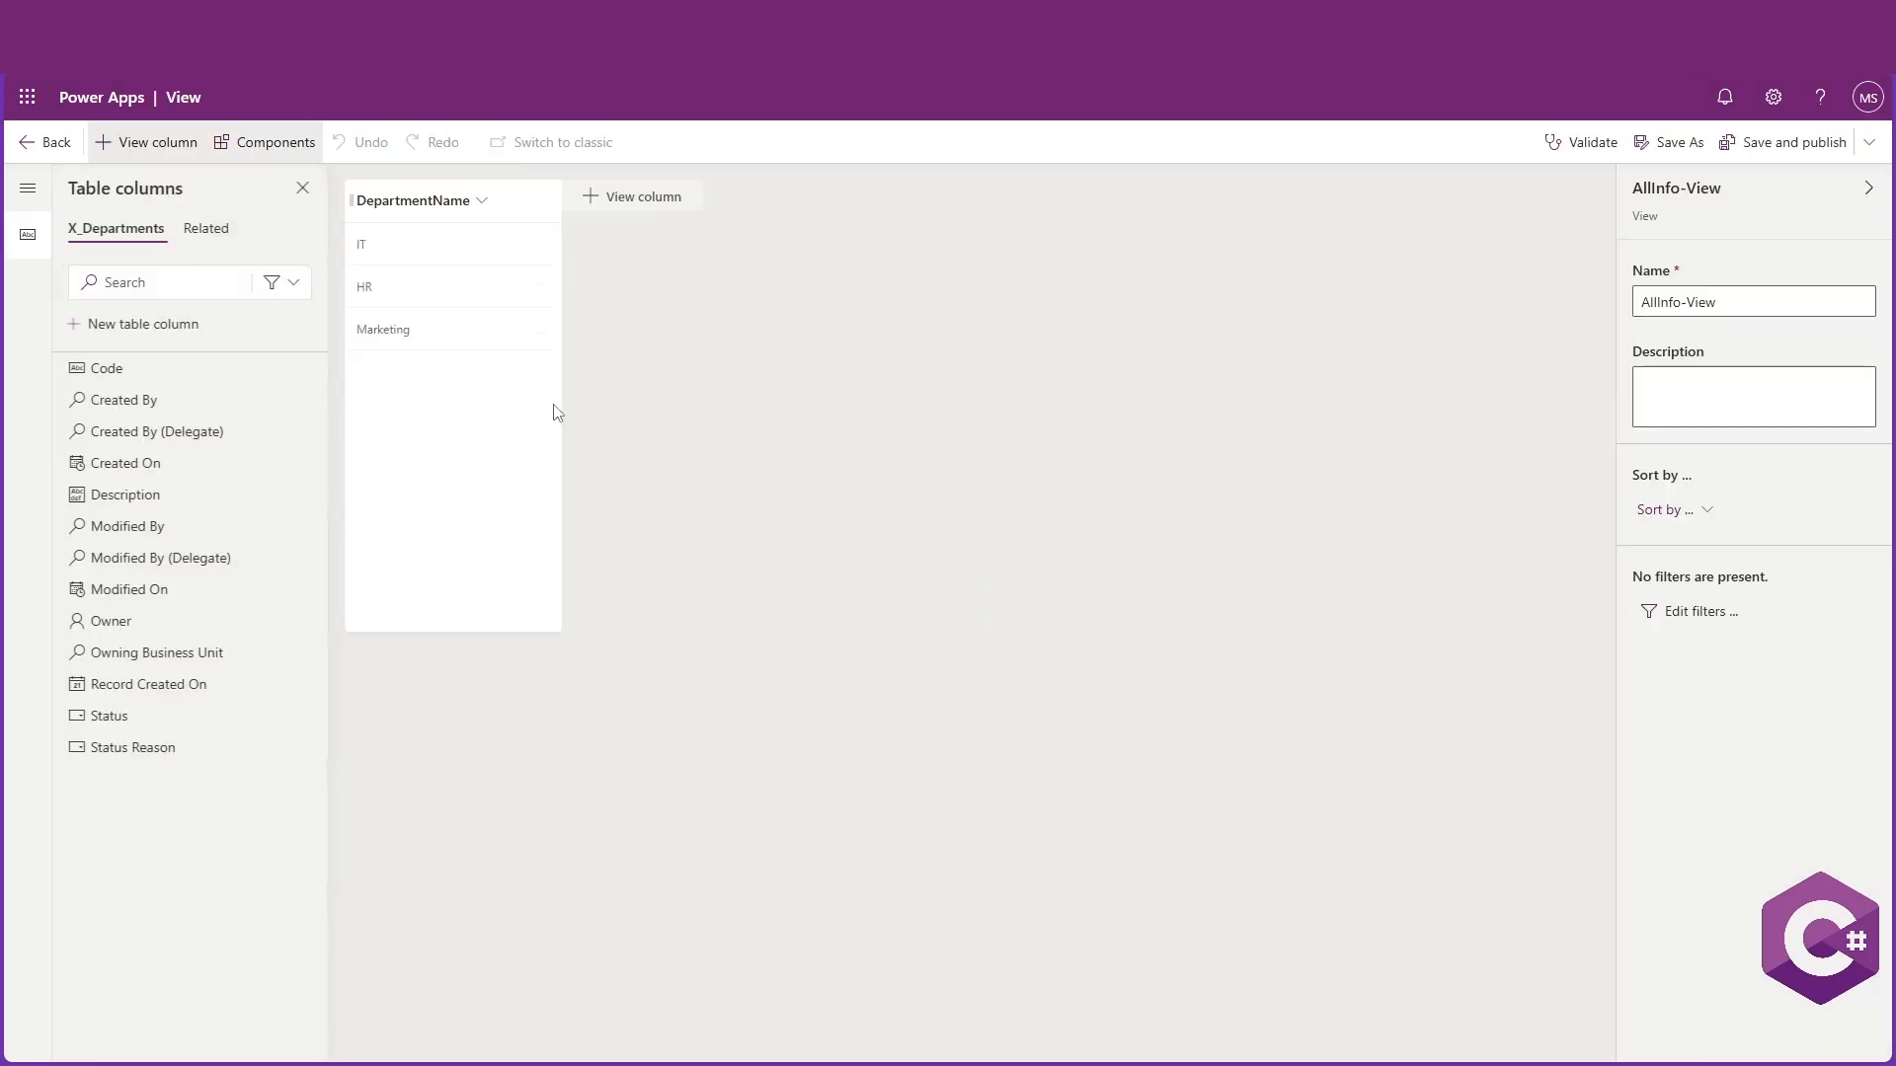
drag(554, 411, 470, 423)
click(556, 232)
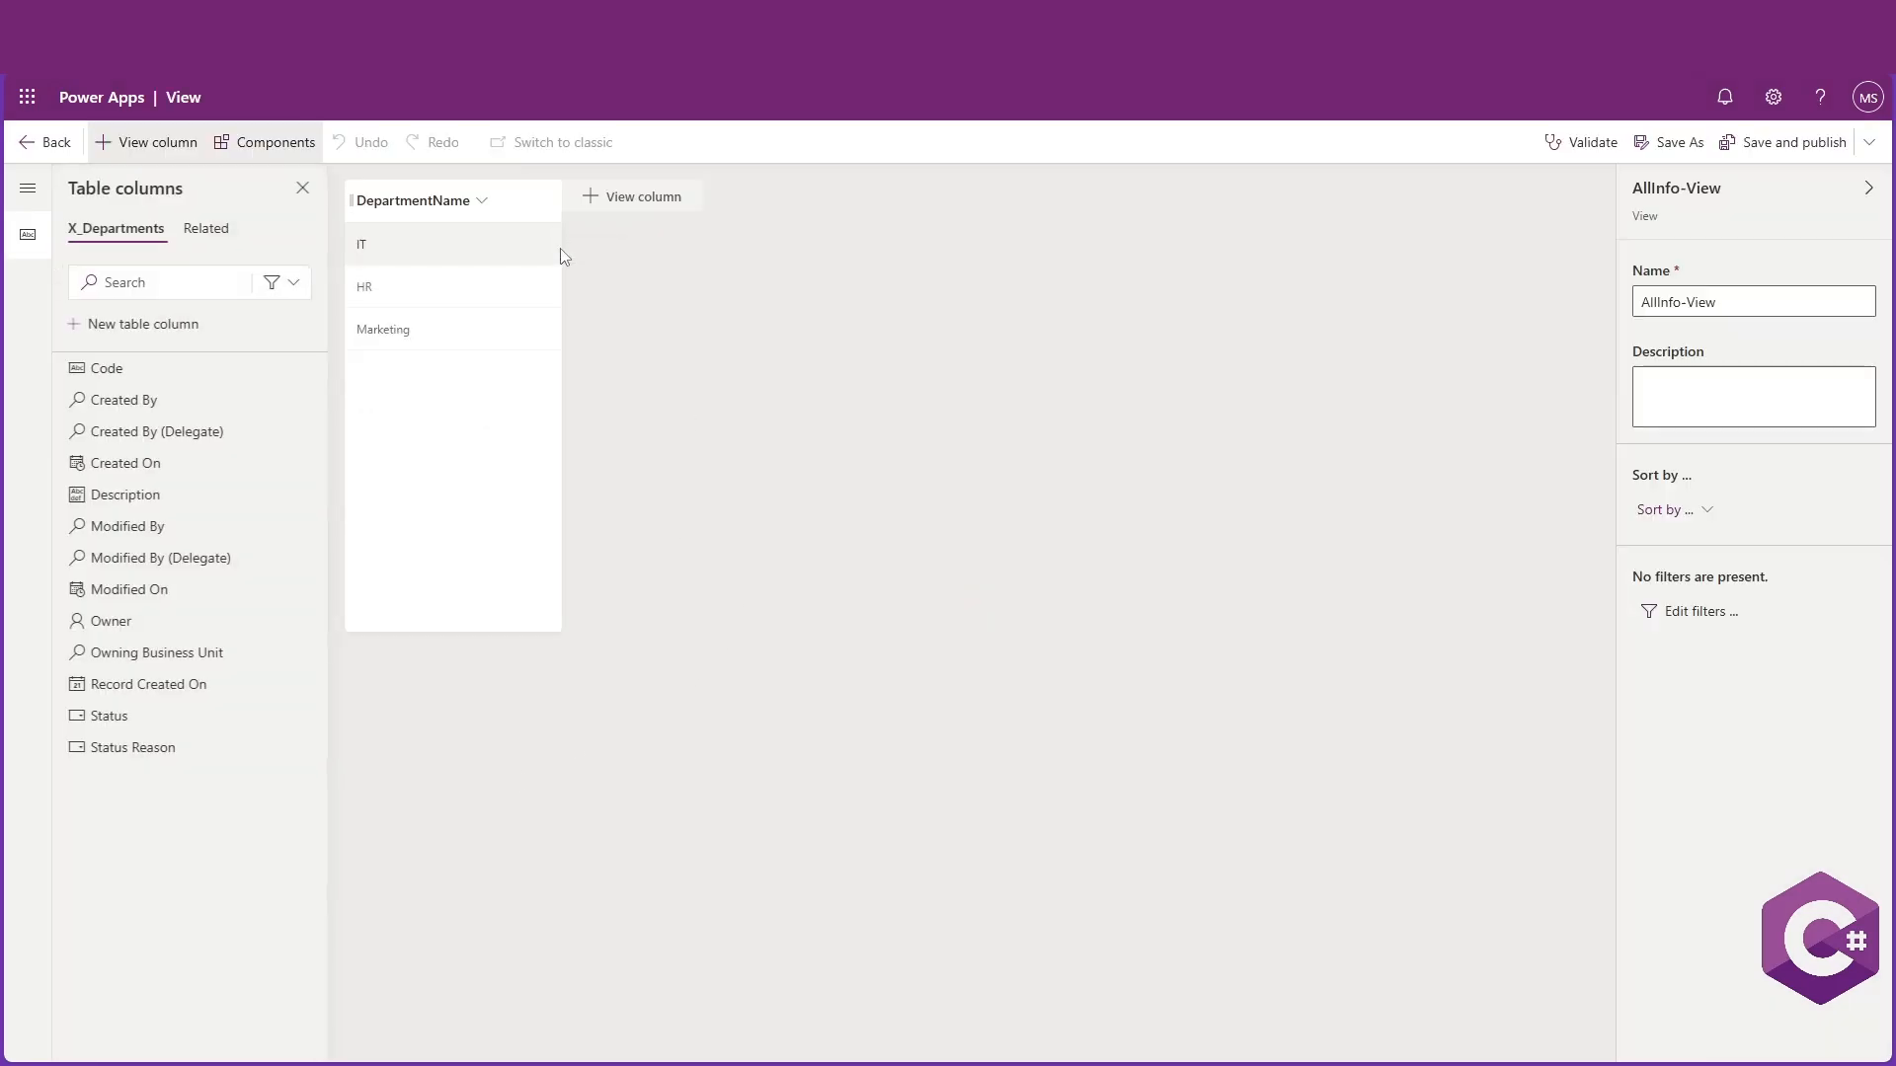
click(484, 201)
click(484, 201)
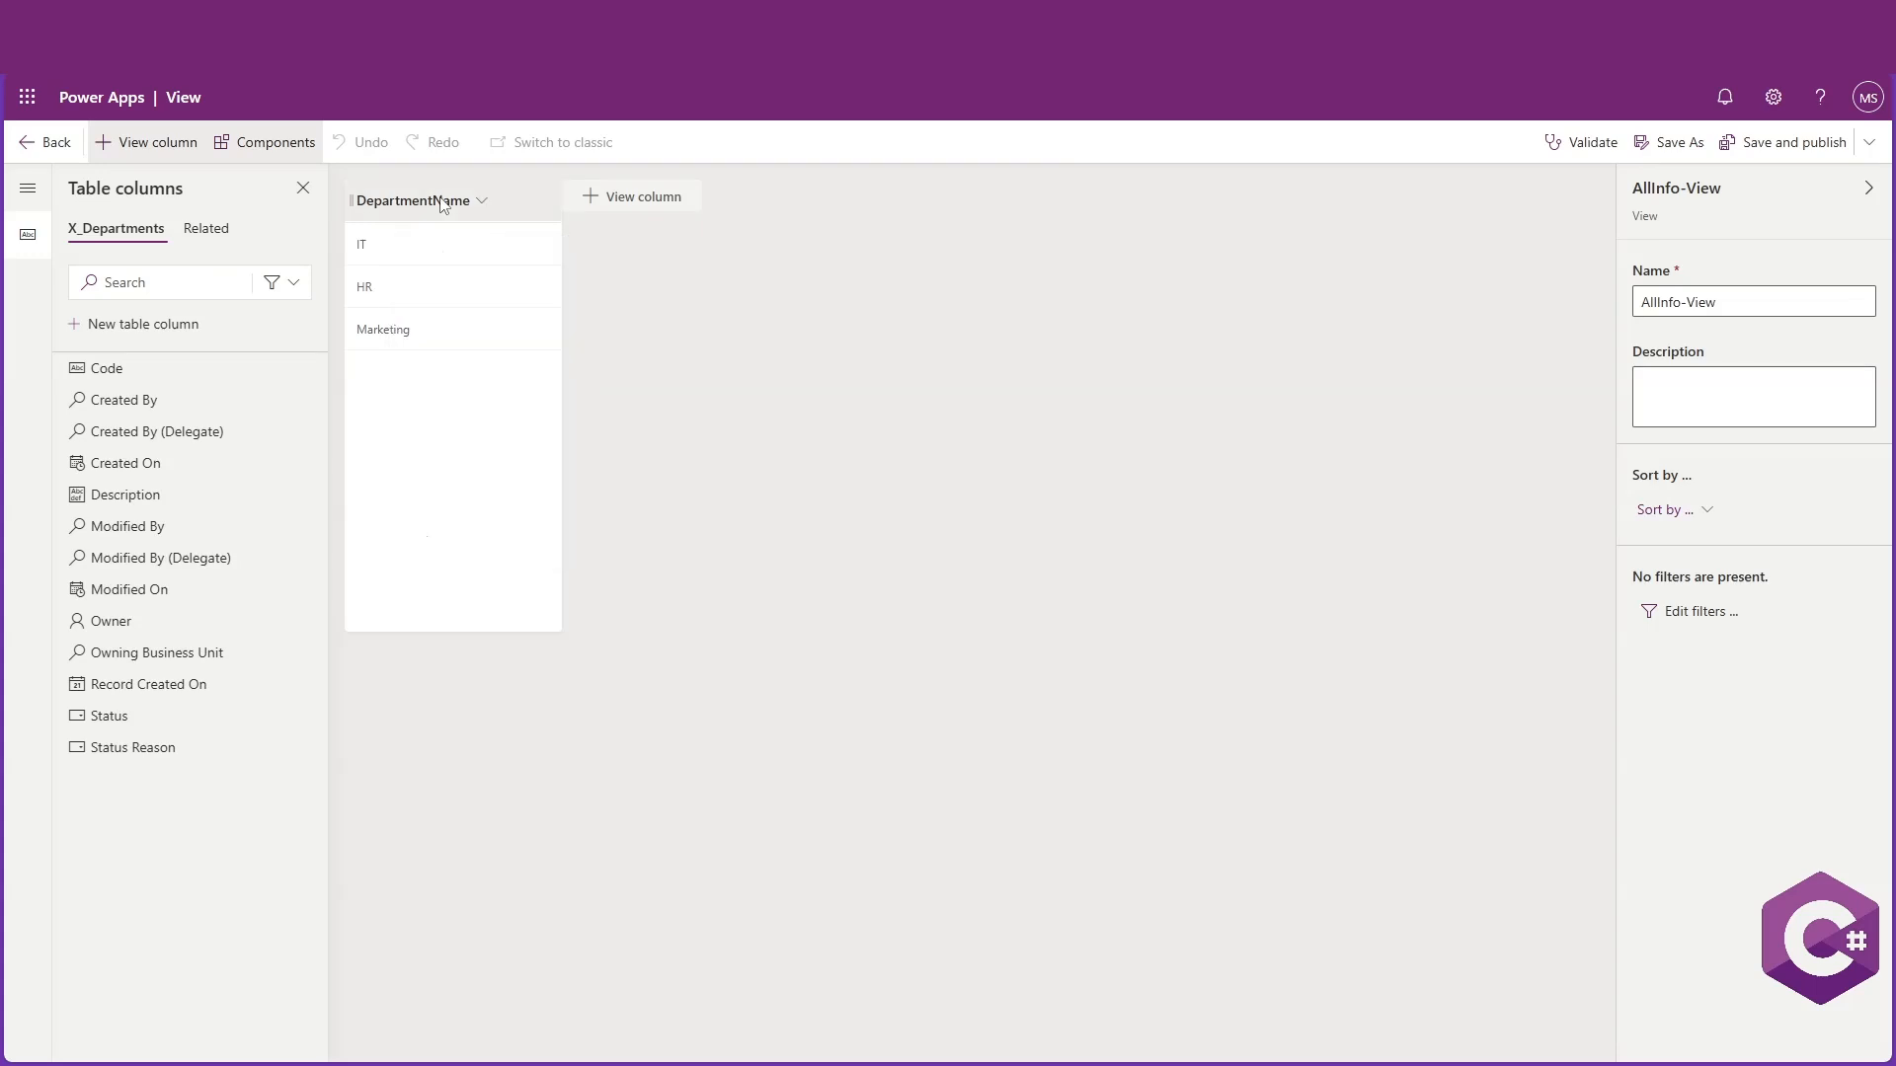
click(484, 201)
click(719, 231)
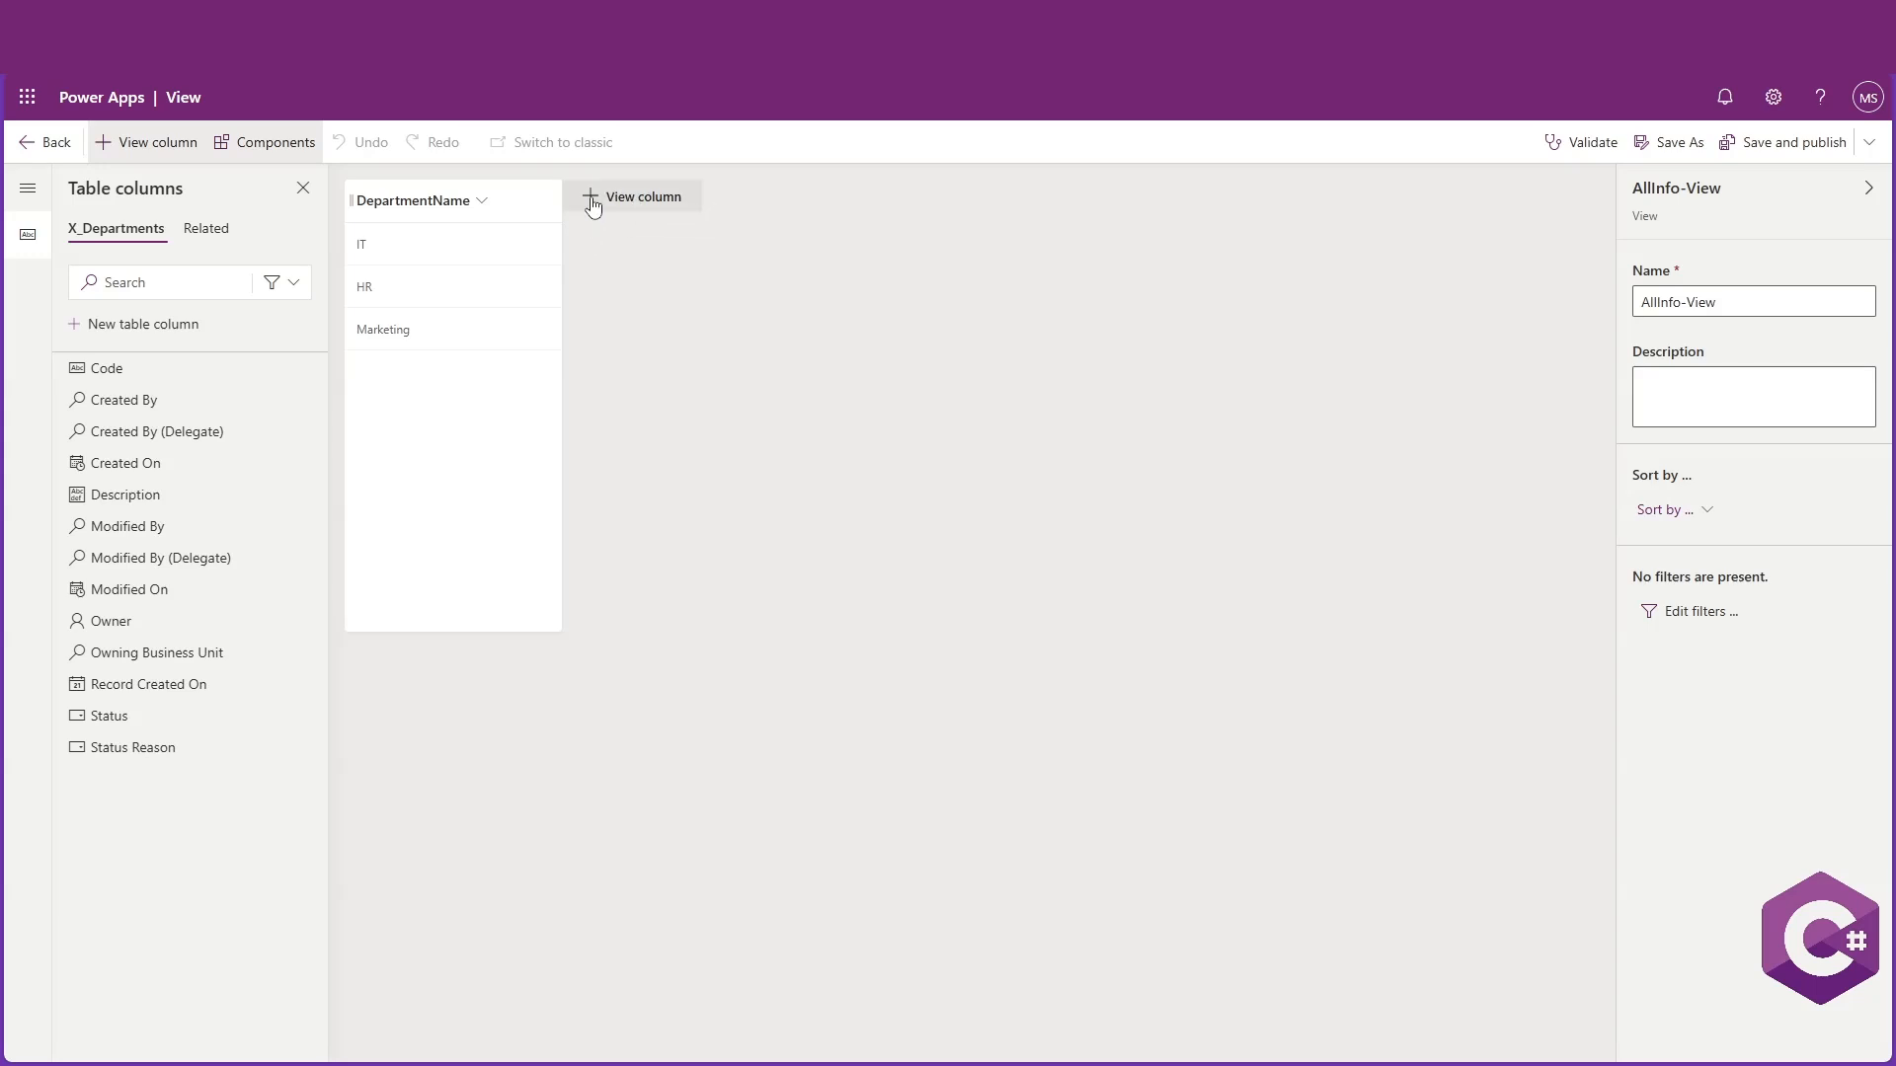
Add the Code and Description columns to AllInfo-View and widen the Description column
click(592, 206)
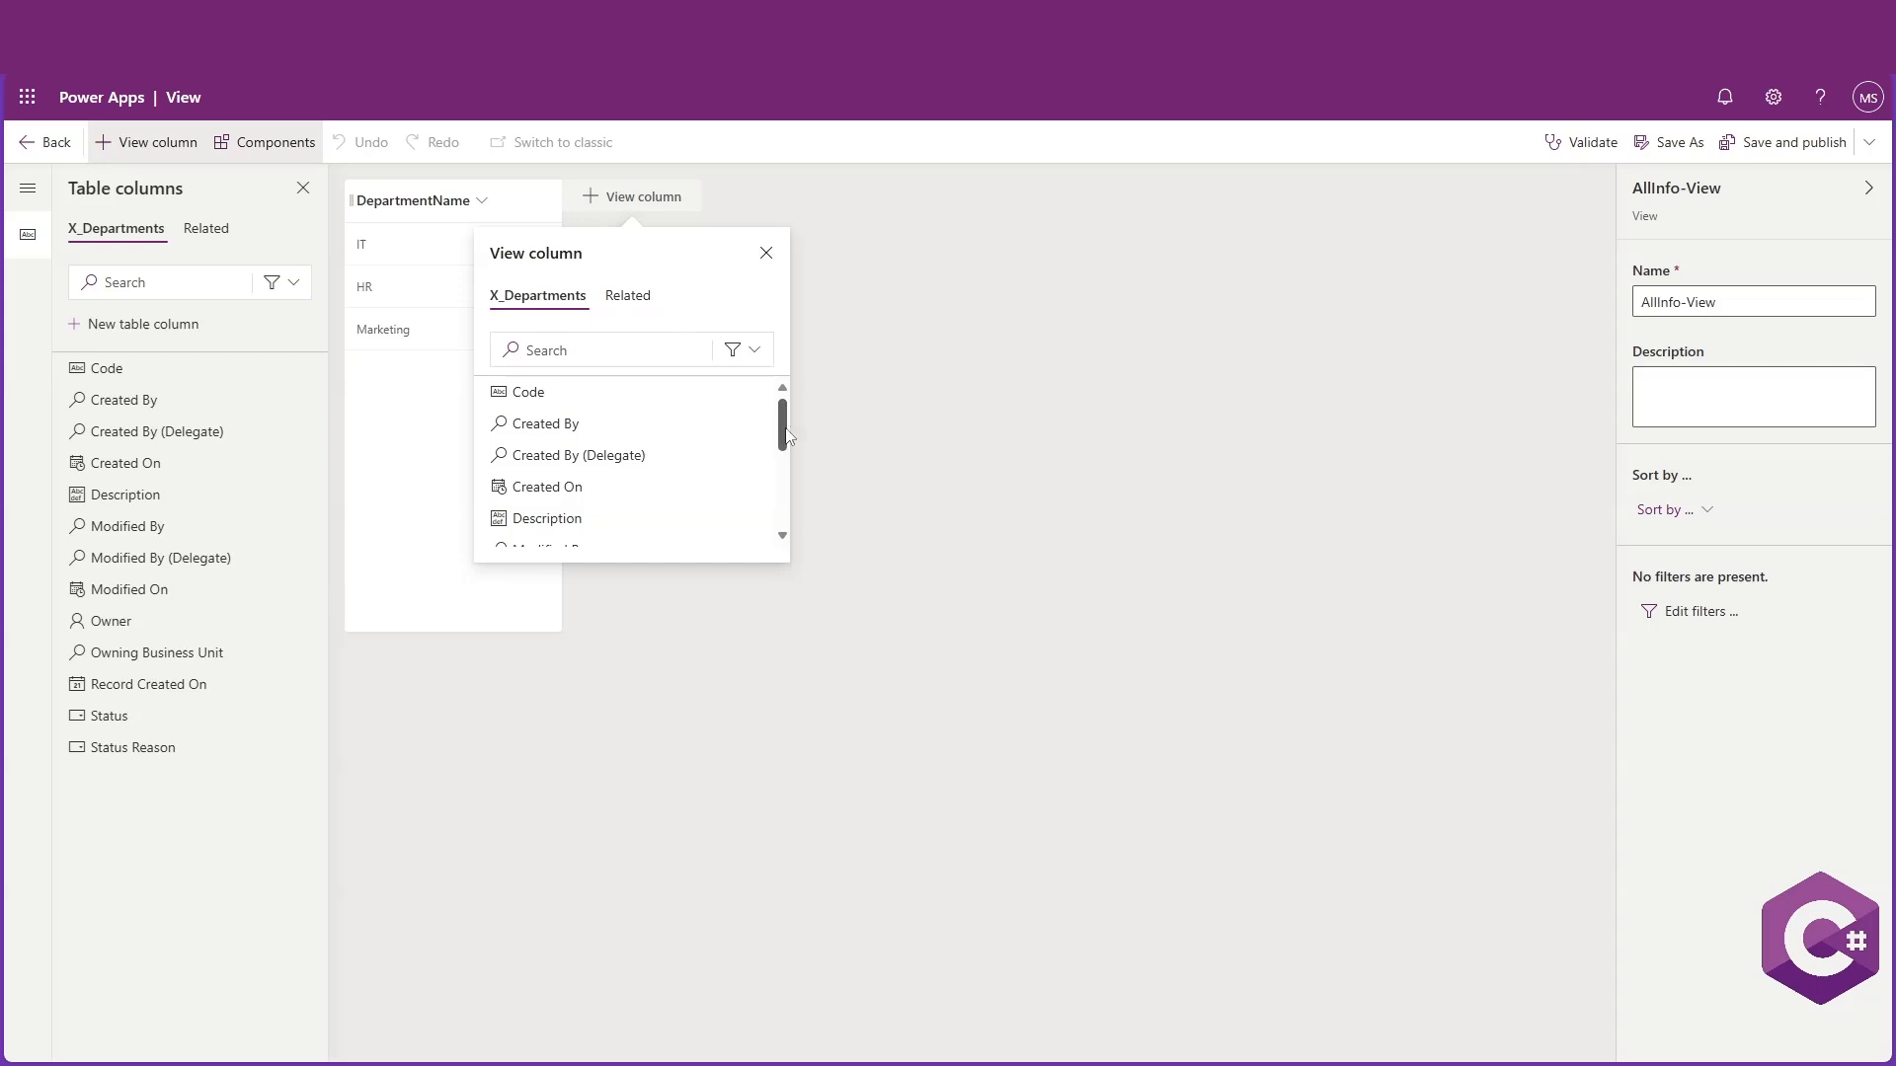
scroll(783, 435, down, 3)
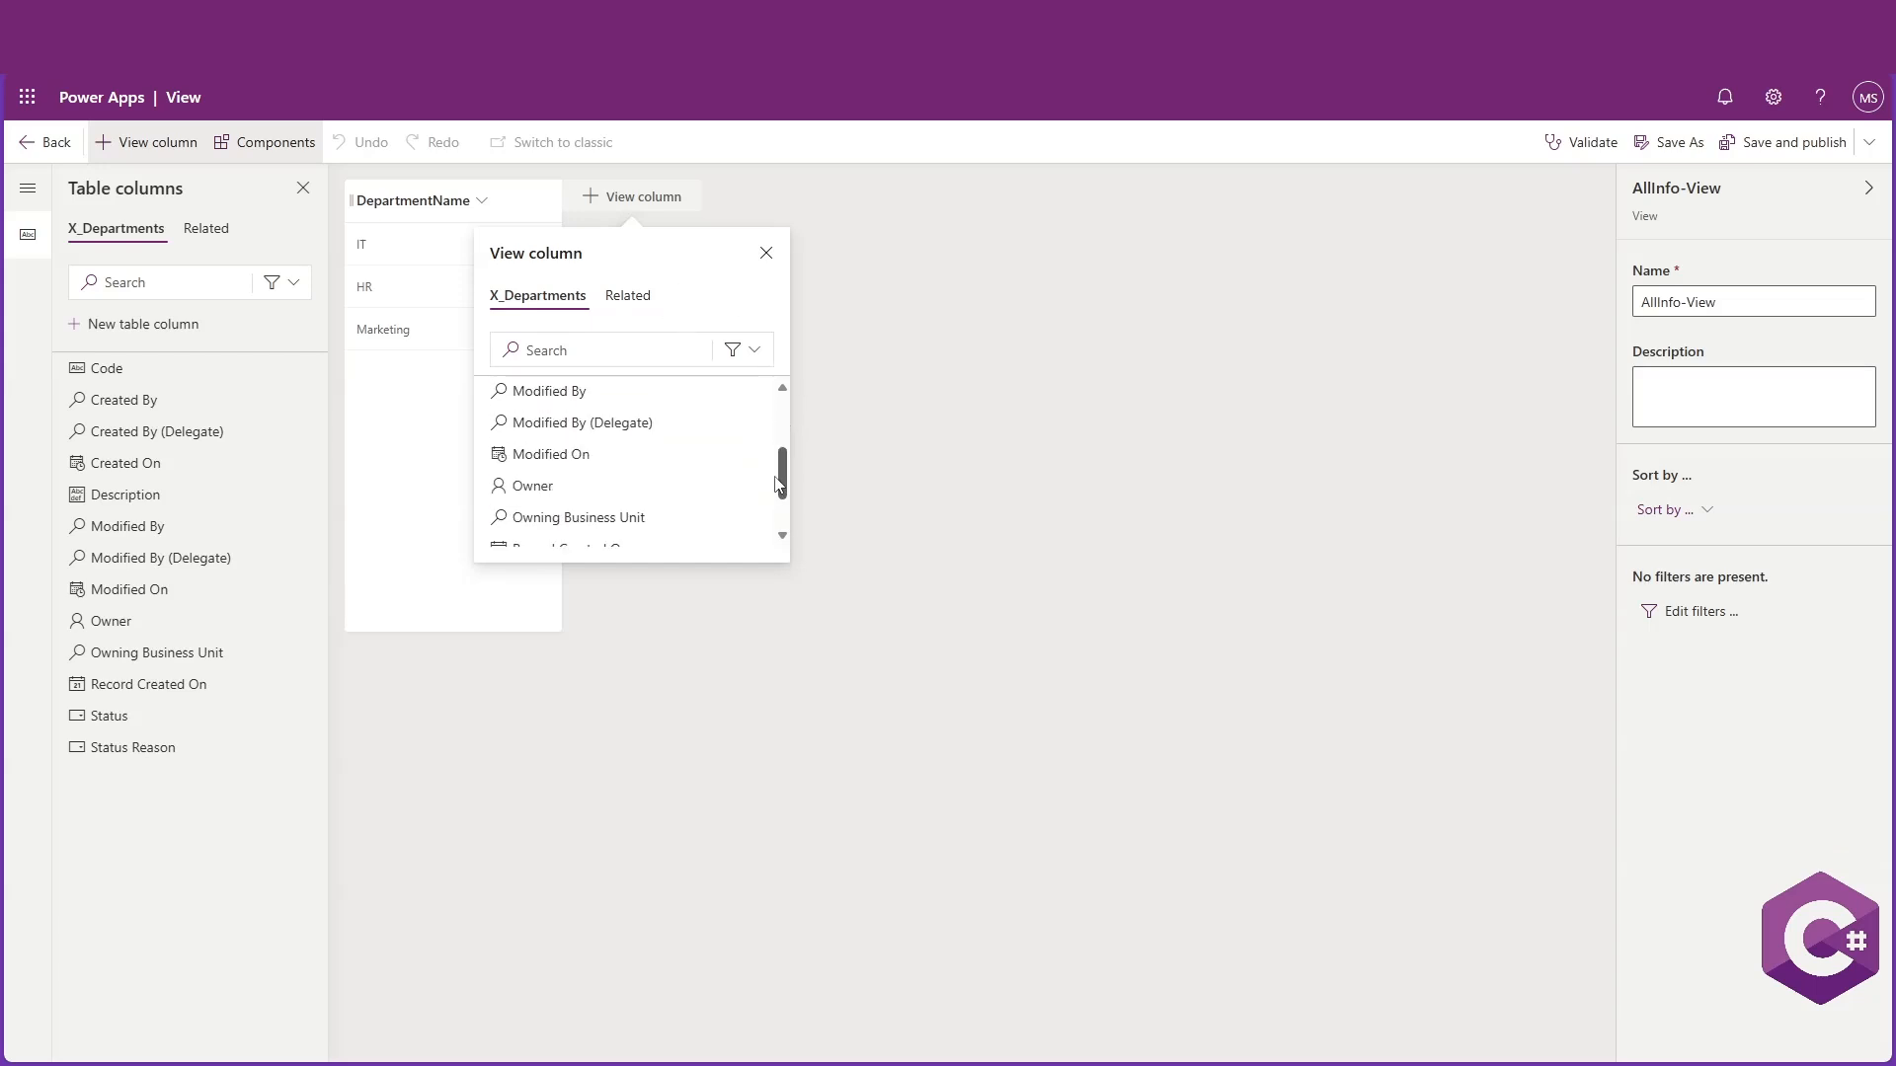
scroll(770, 436, up, 3)
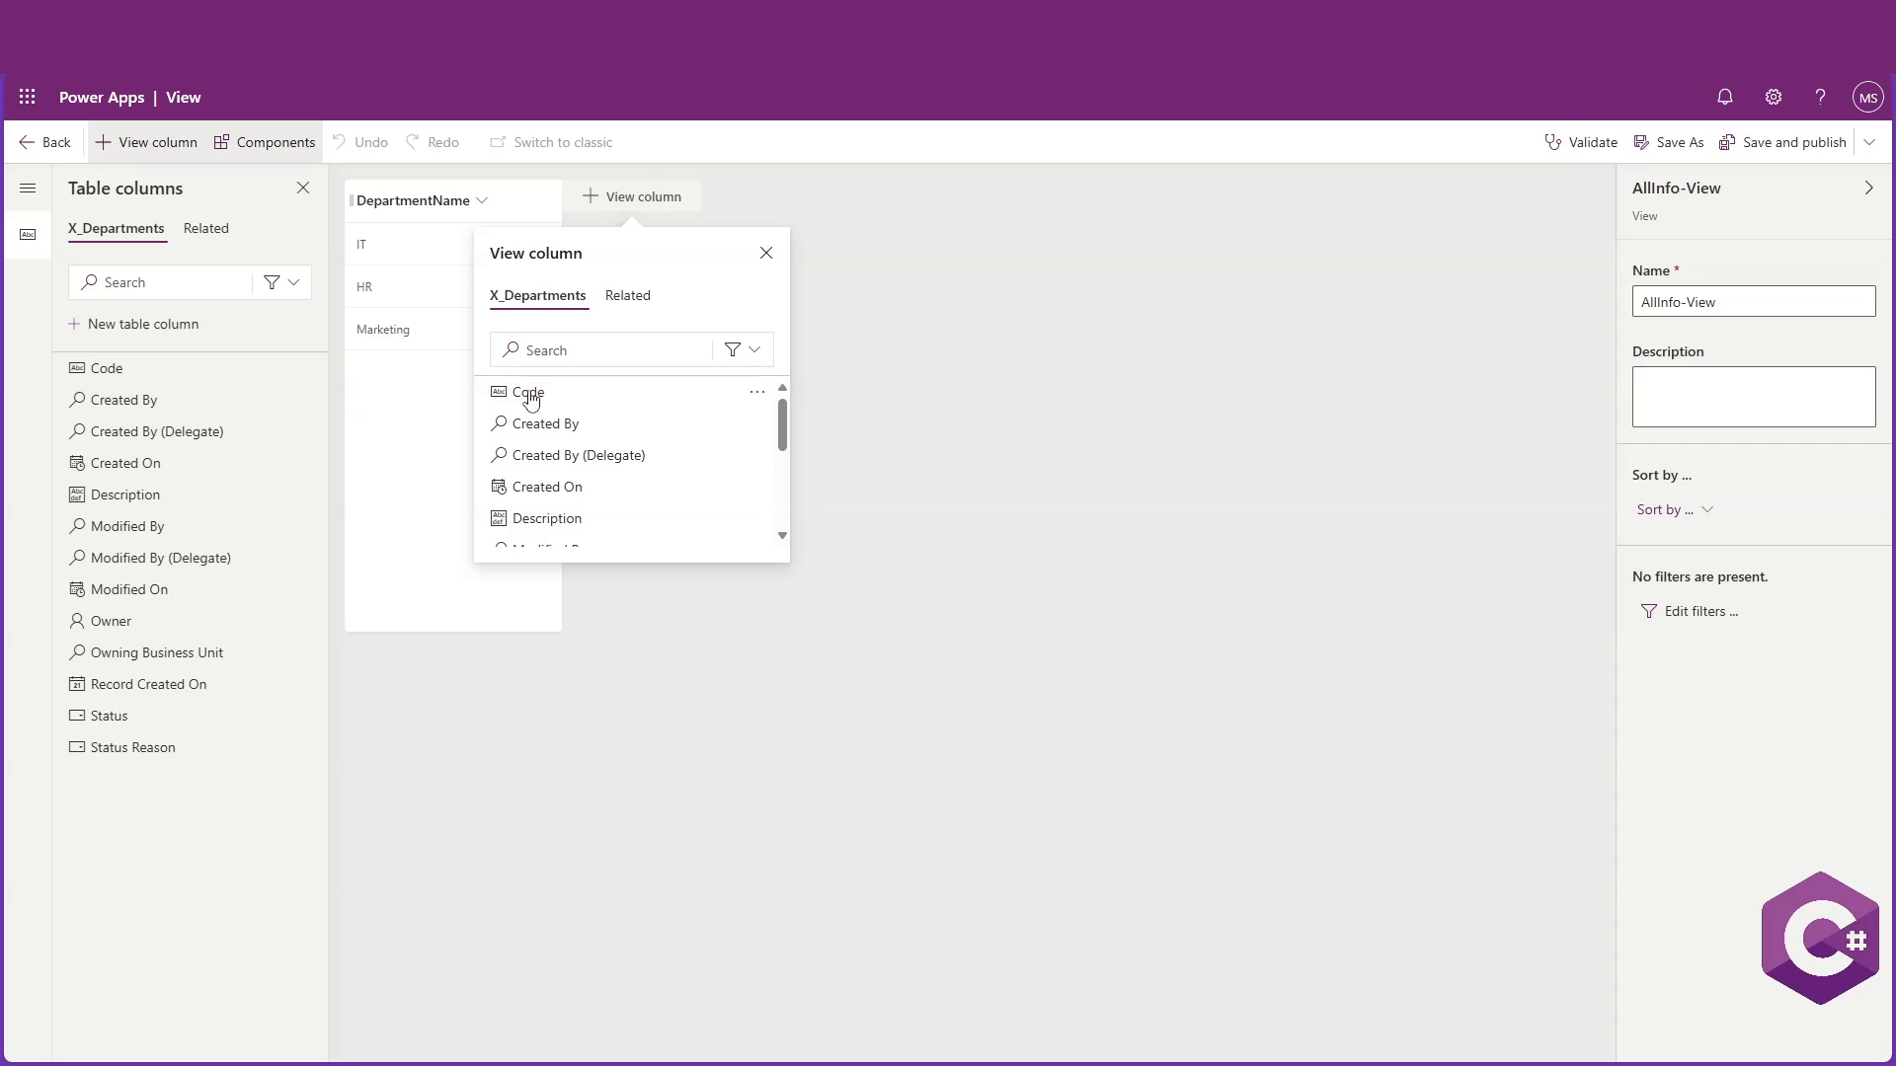
click(524, 391)
click(726, 194)
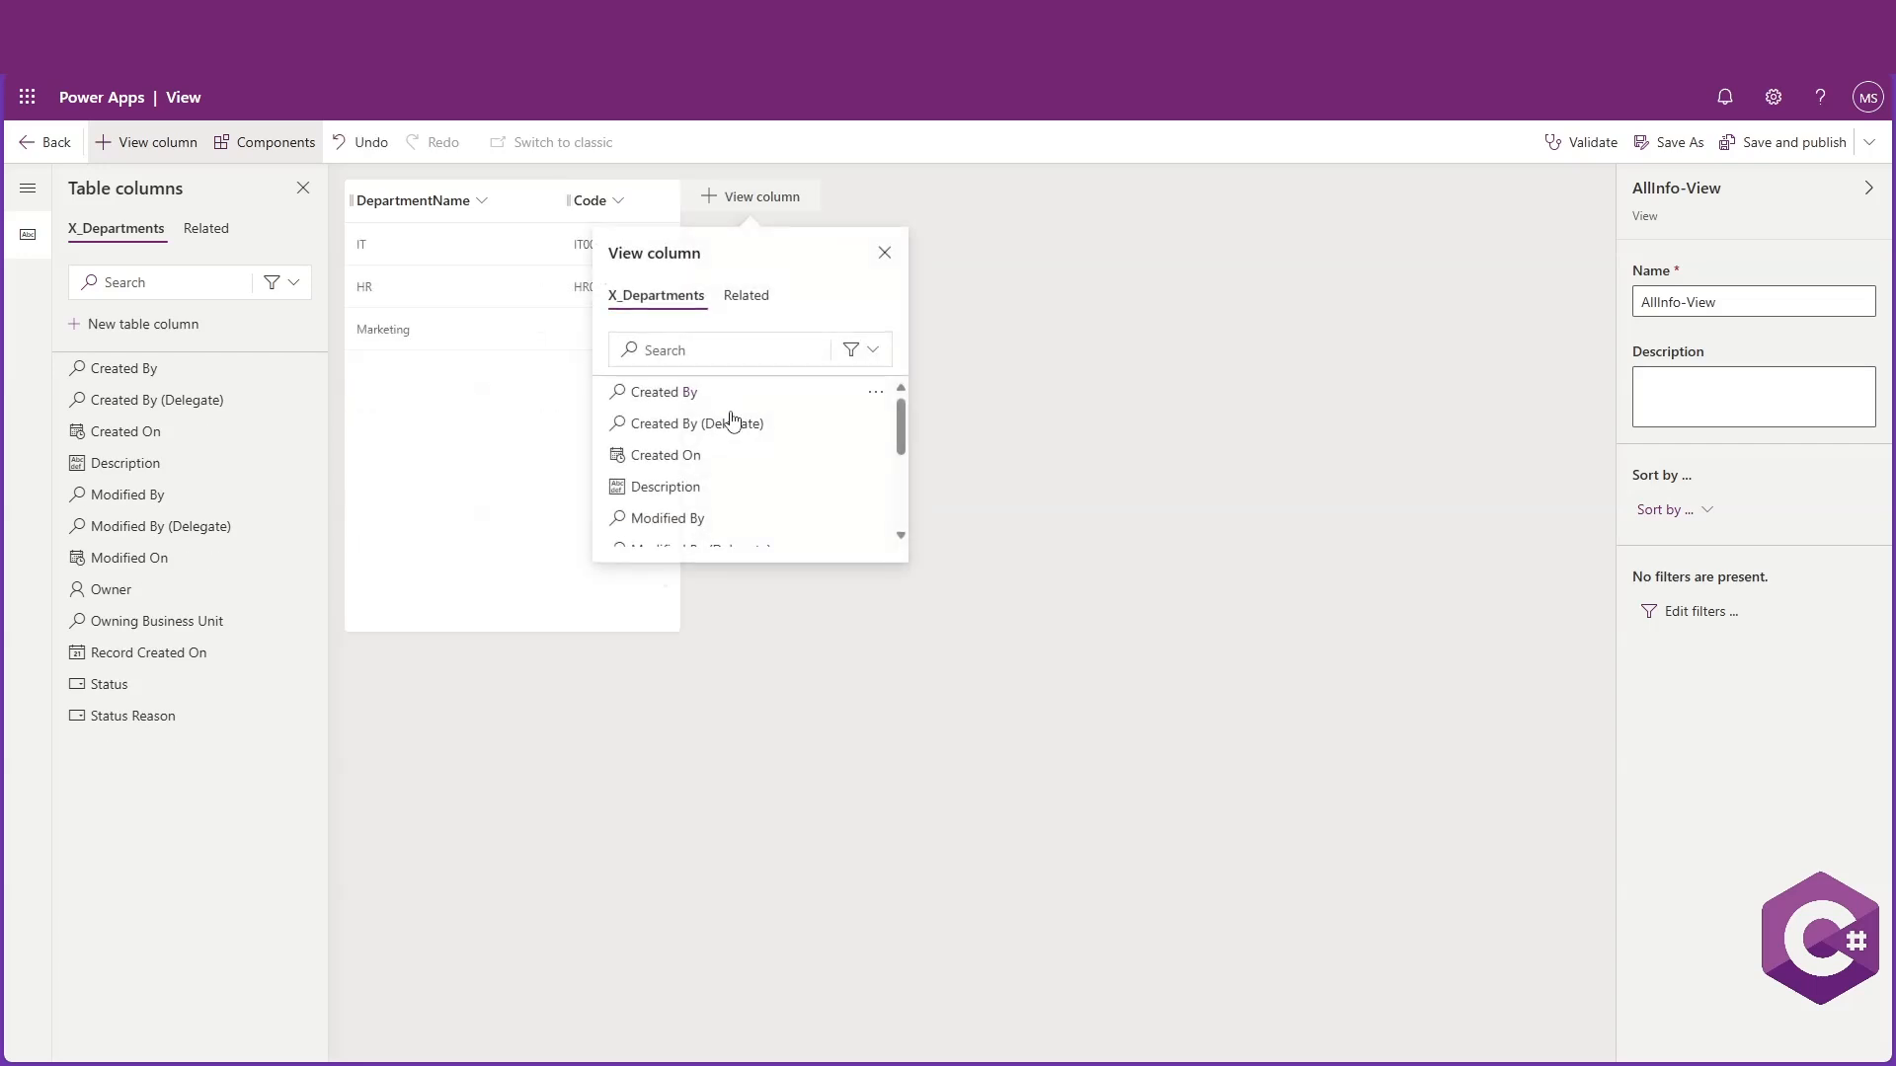
click(732, 486)
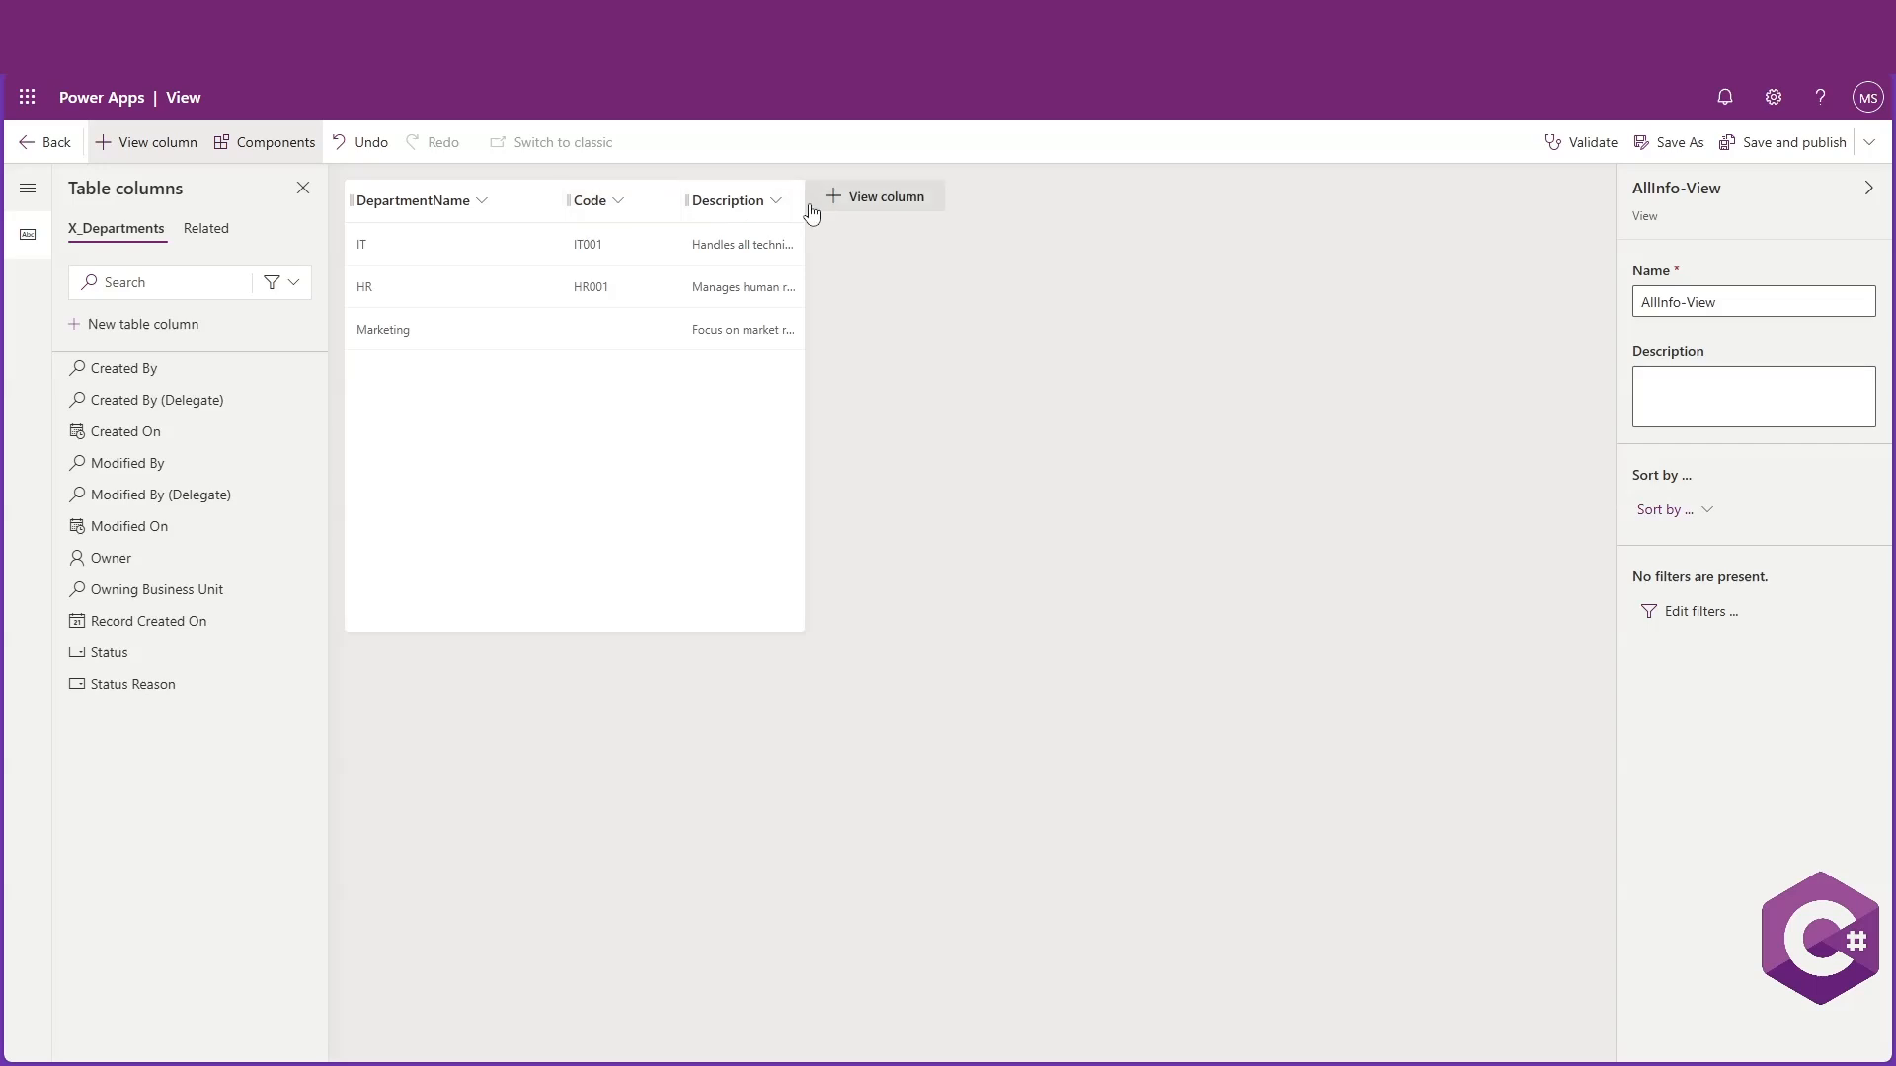
drag(805, 200, 900, 197)
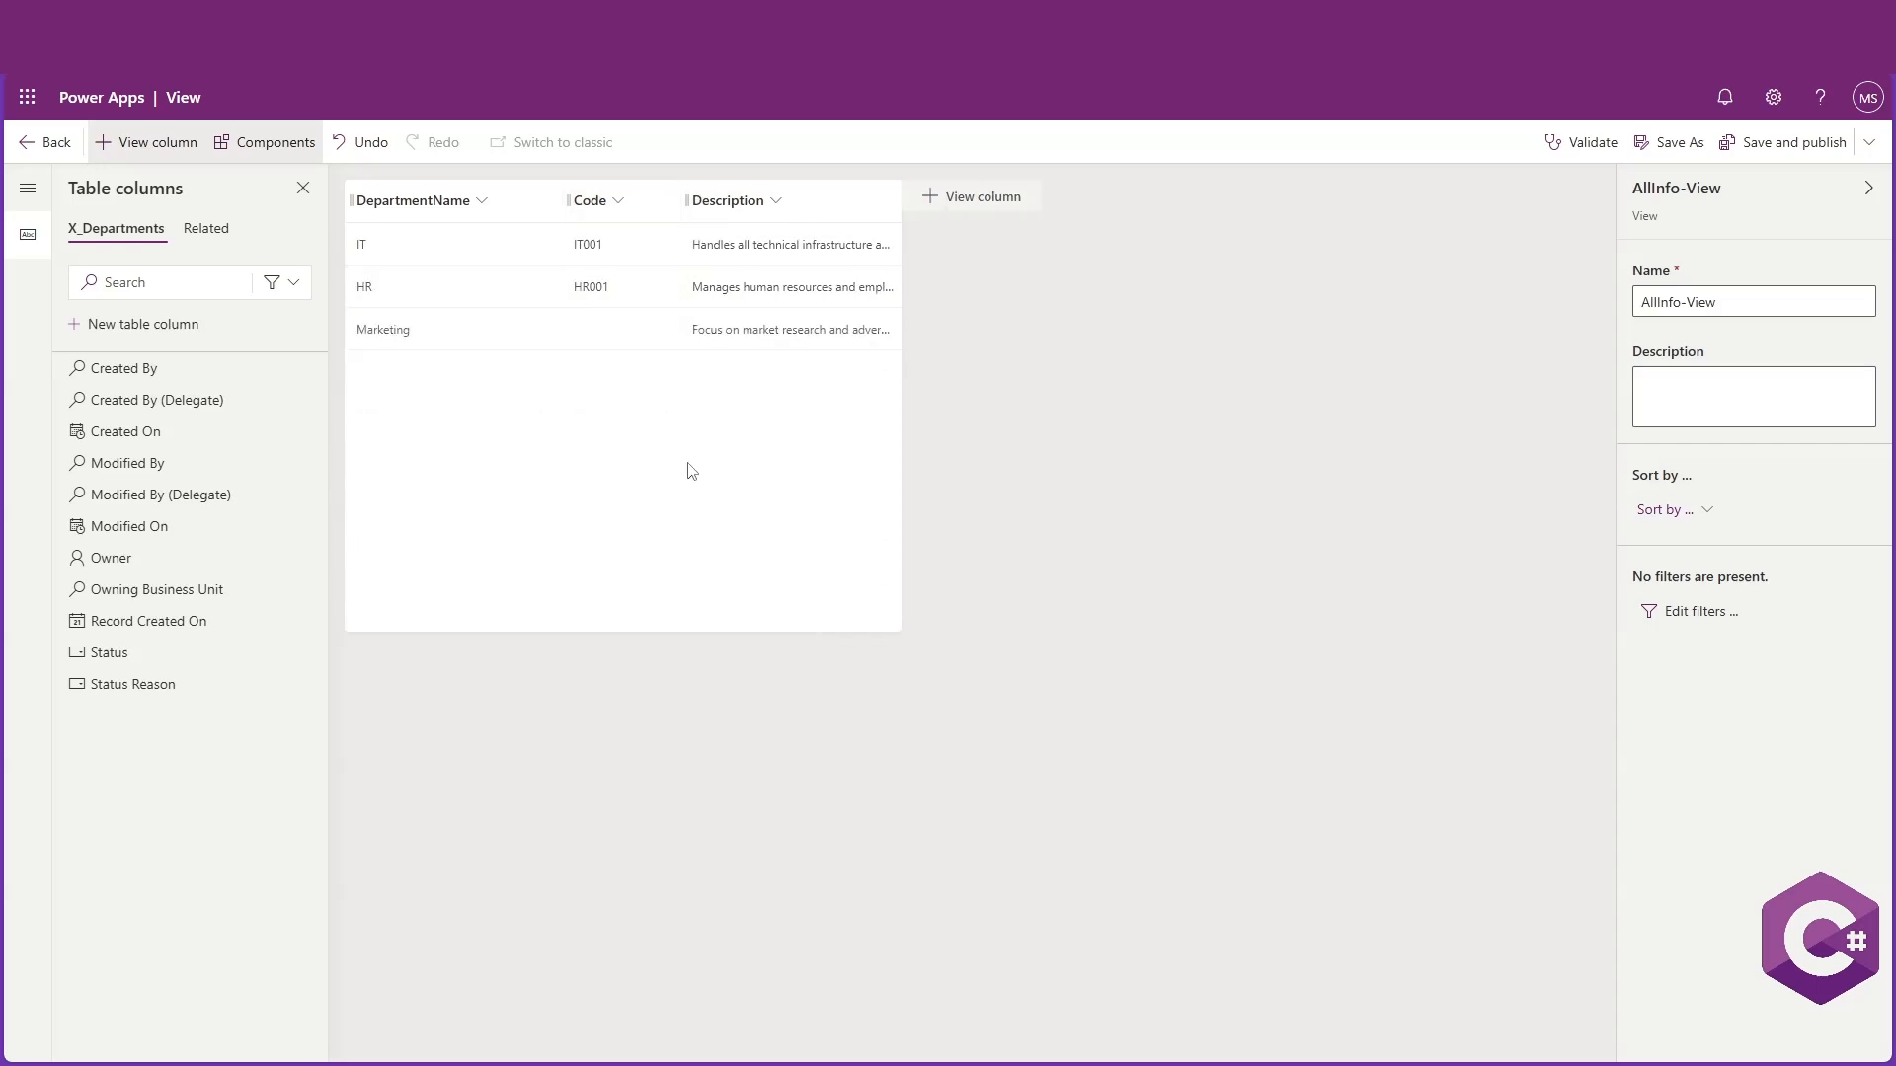
Save and publish the AllInfo-View view and open the X_Departments table
click(1778, 141)
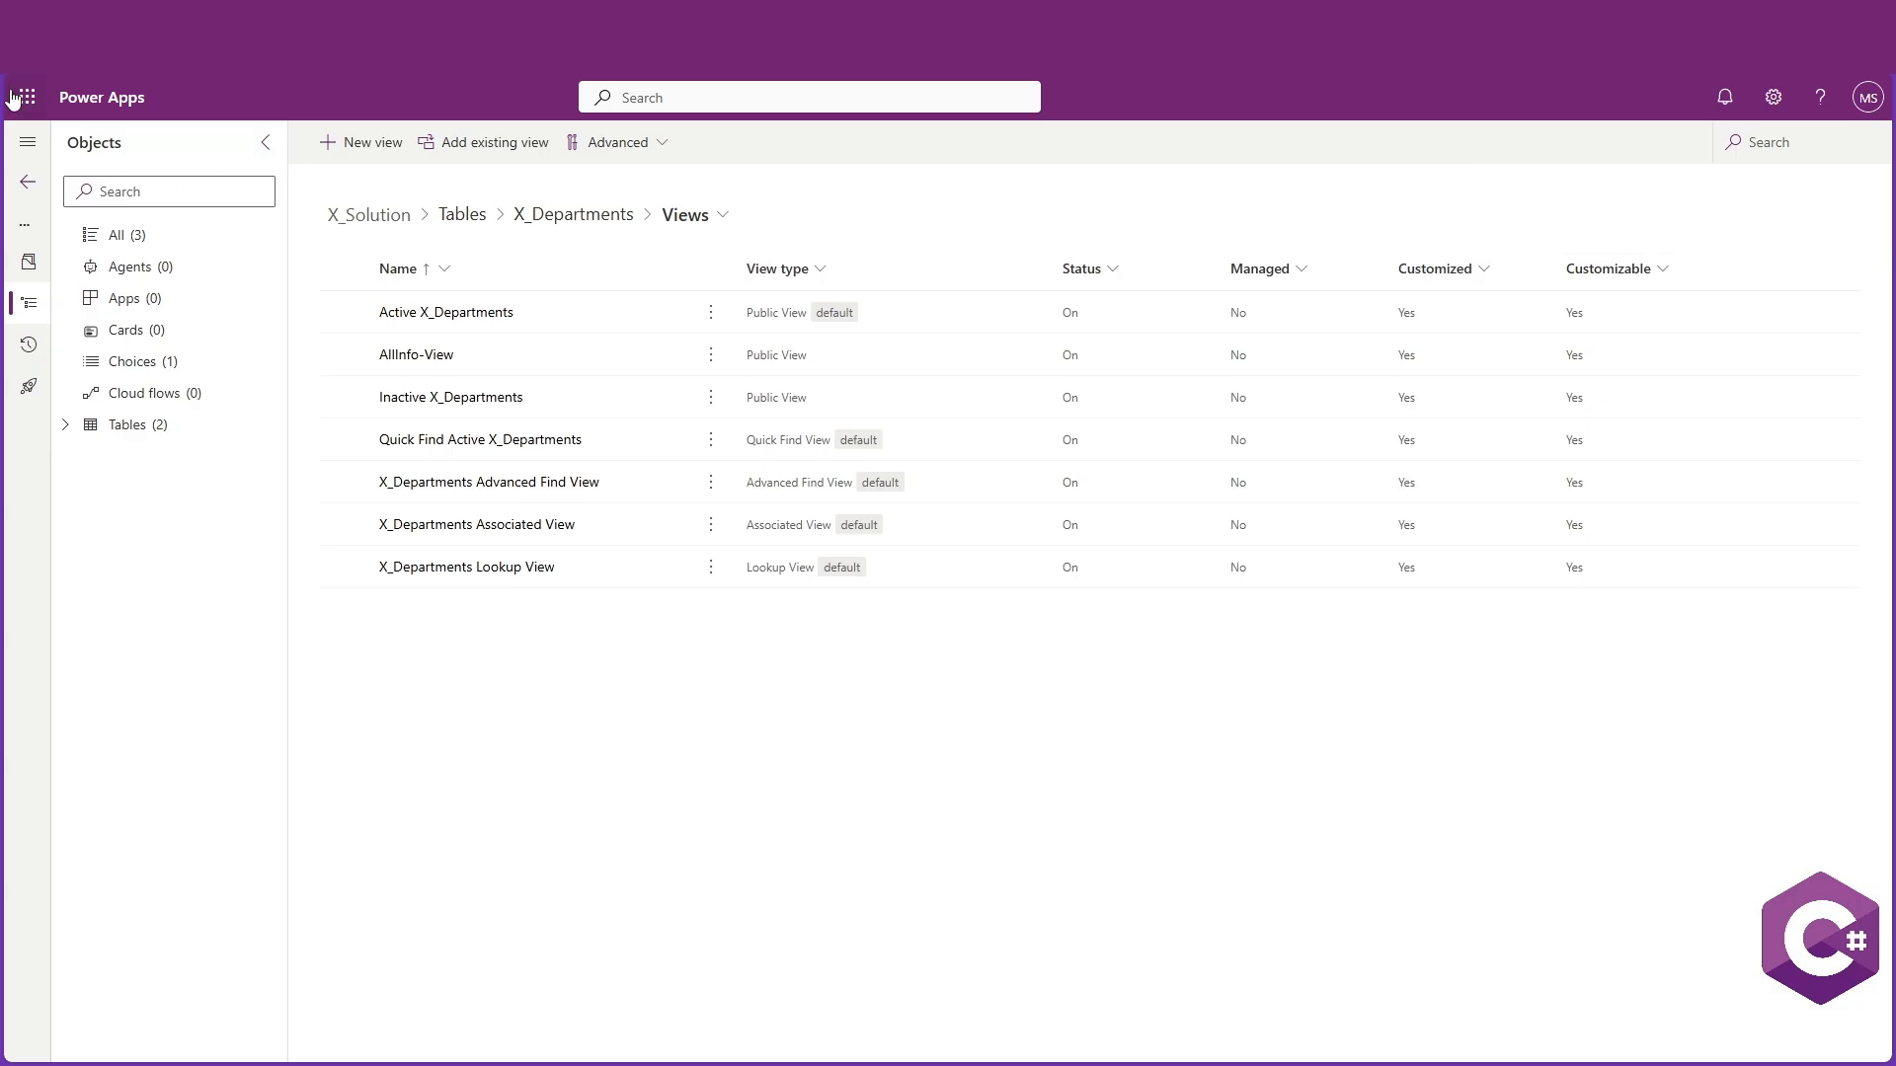
click(63, 426)
click(156, 460)
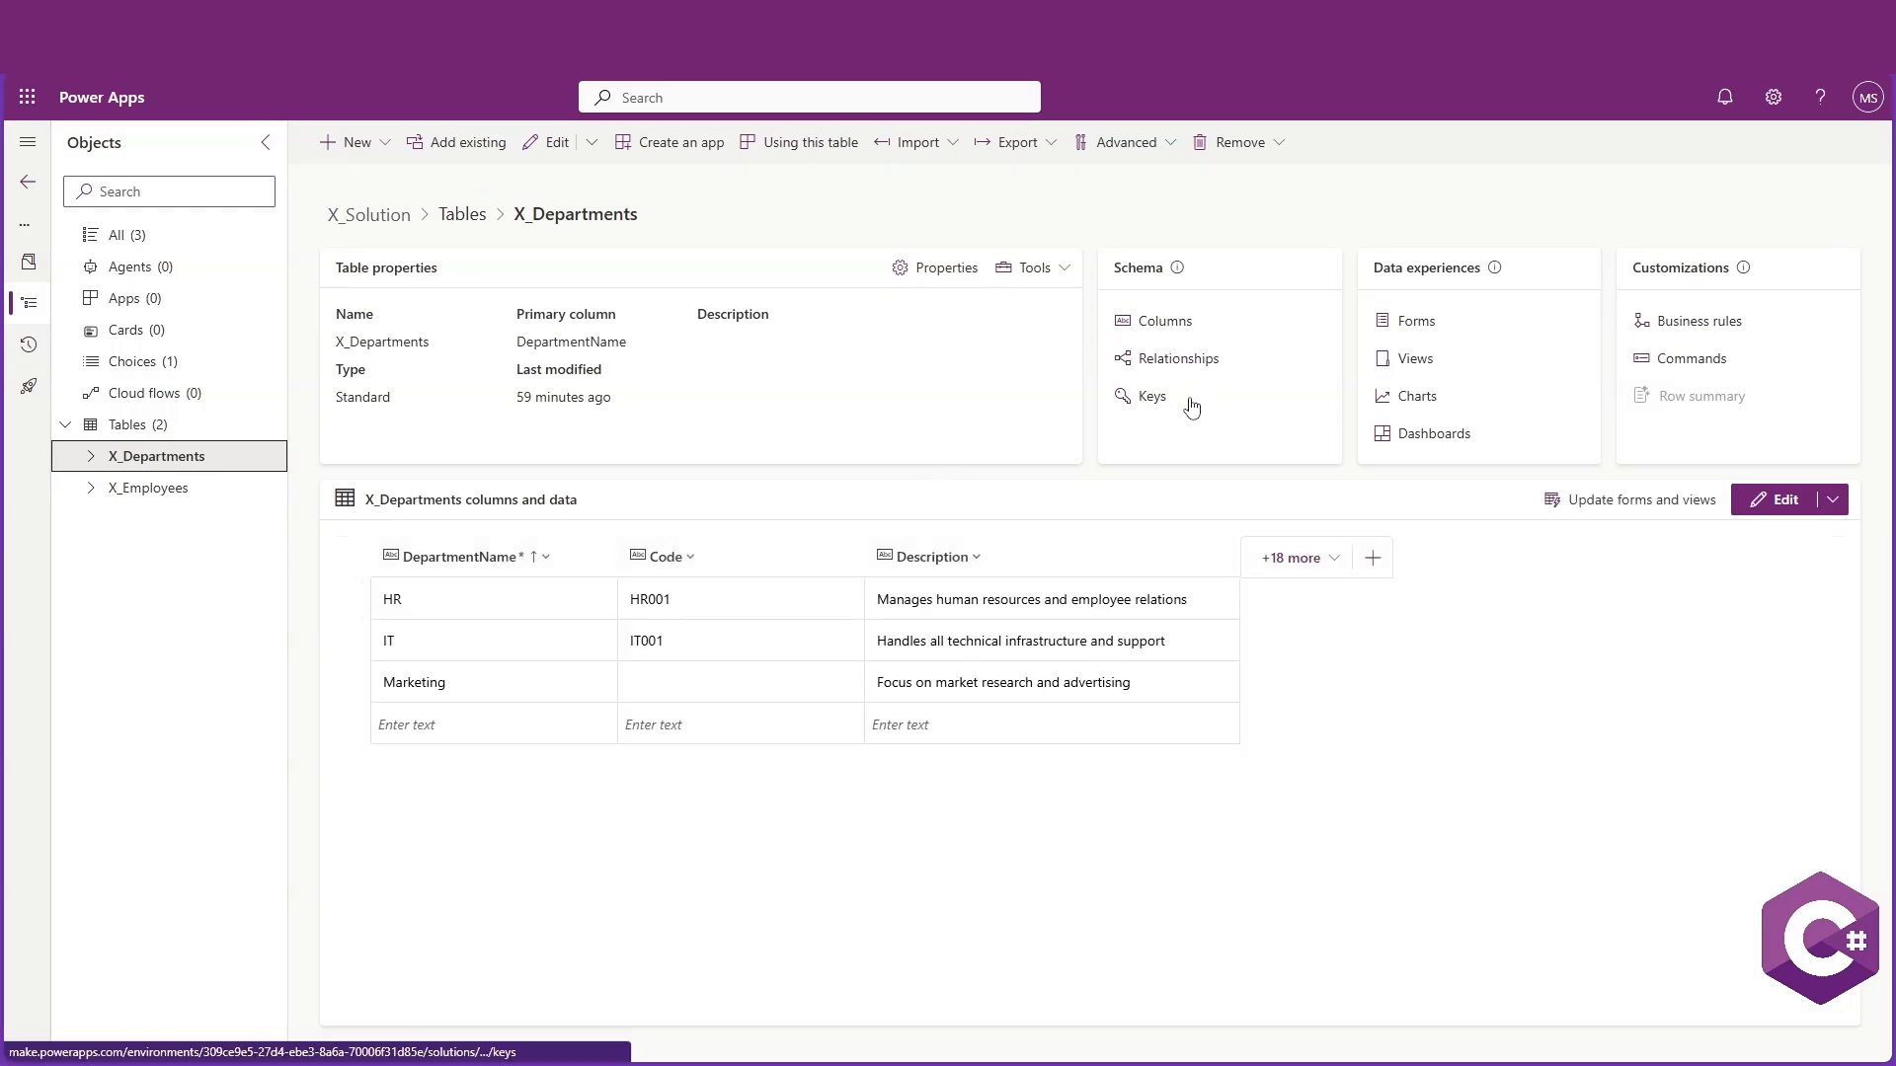
click(1293, 558)
scroll(1637, 849, down, 5)
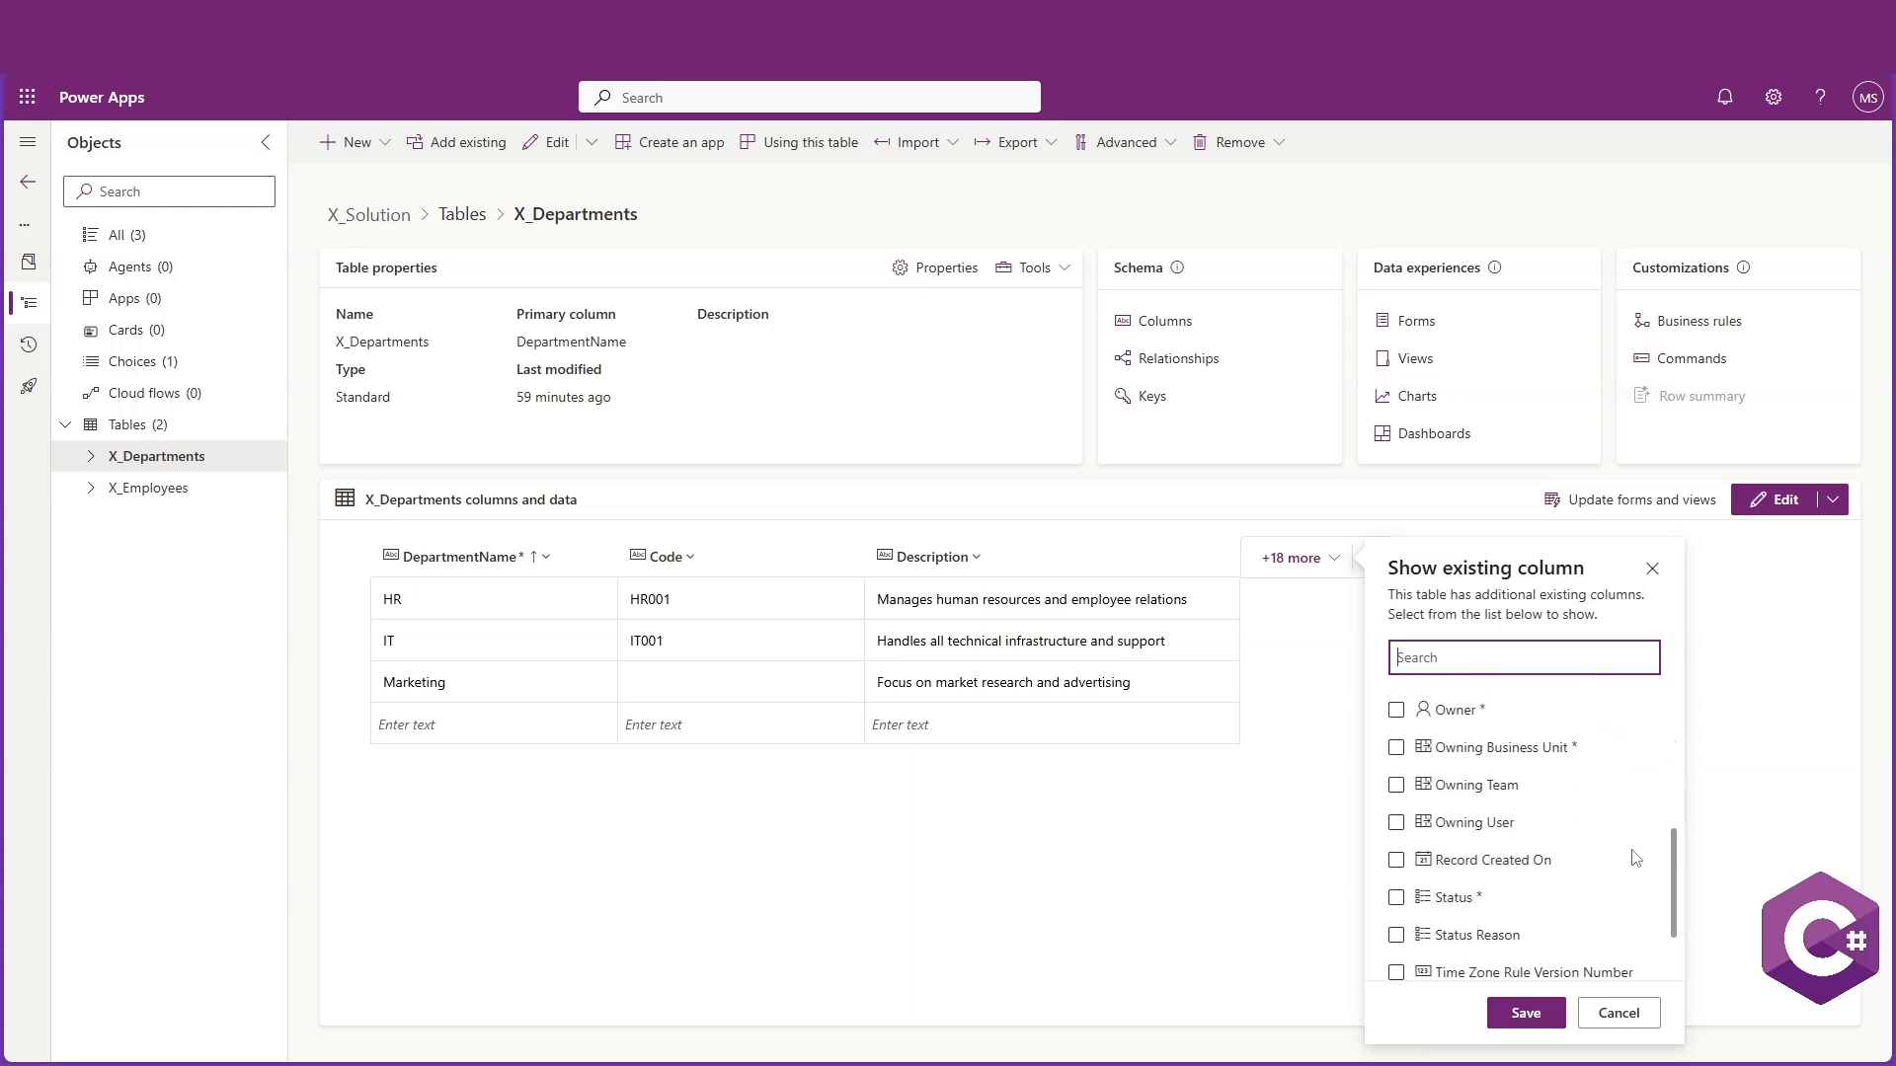
click(1619, 1014)
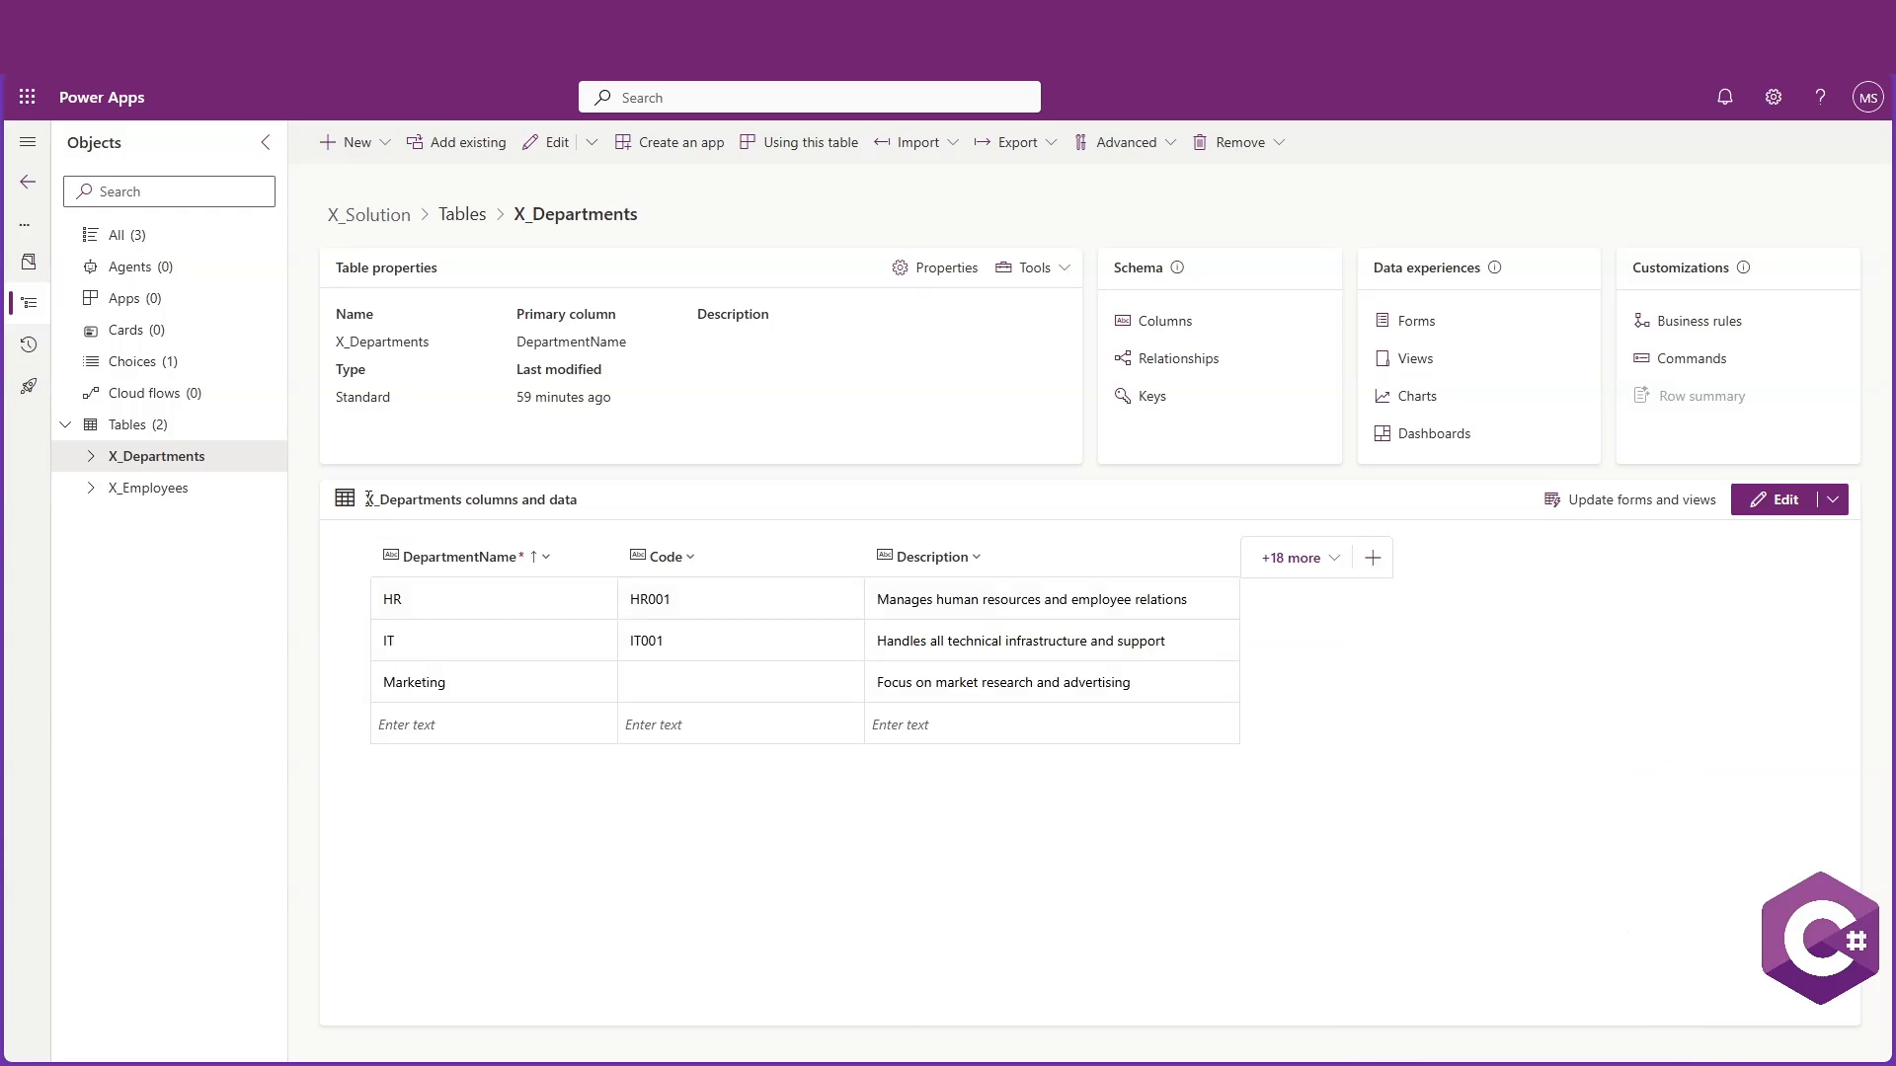
Show the Owner, Record Created On, Modified By and Modified On columns in the X_Departments data grid
click(158, 429)
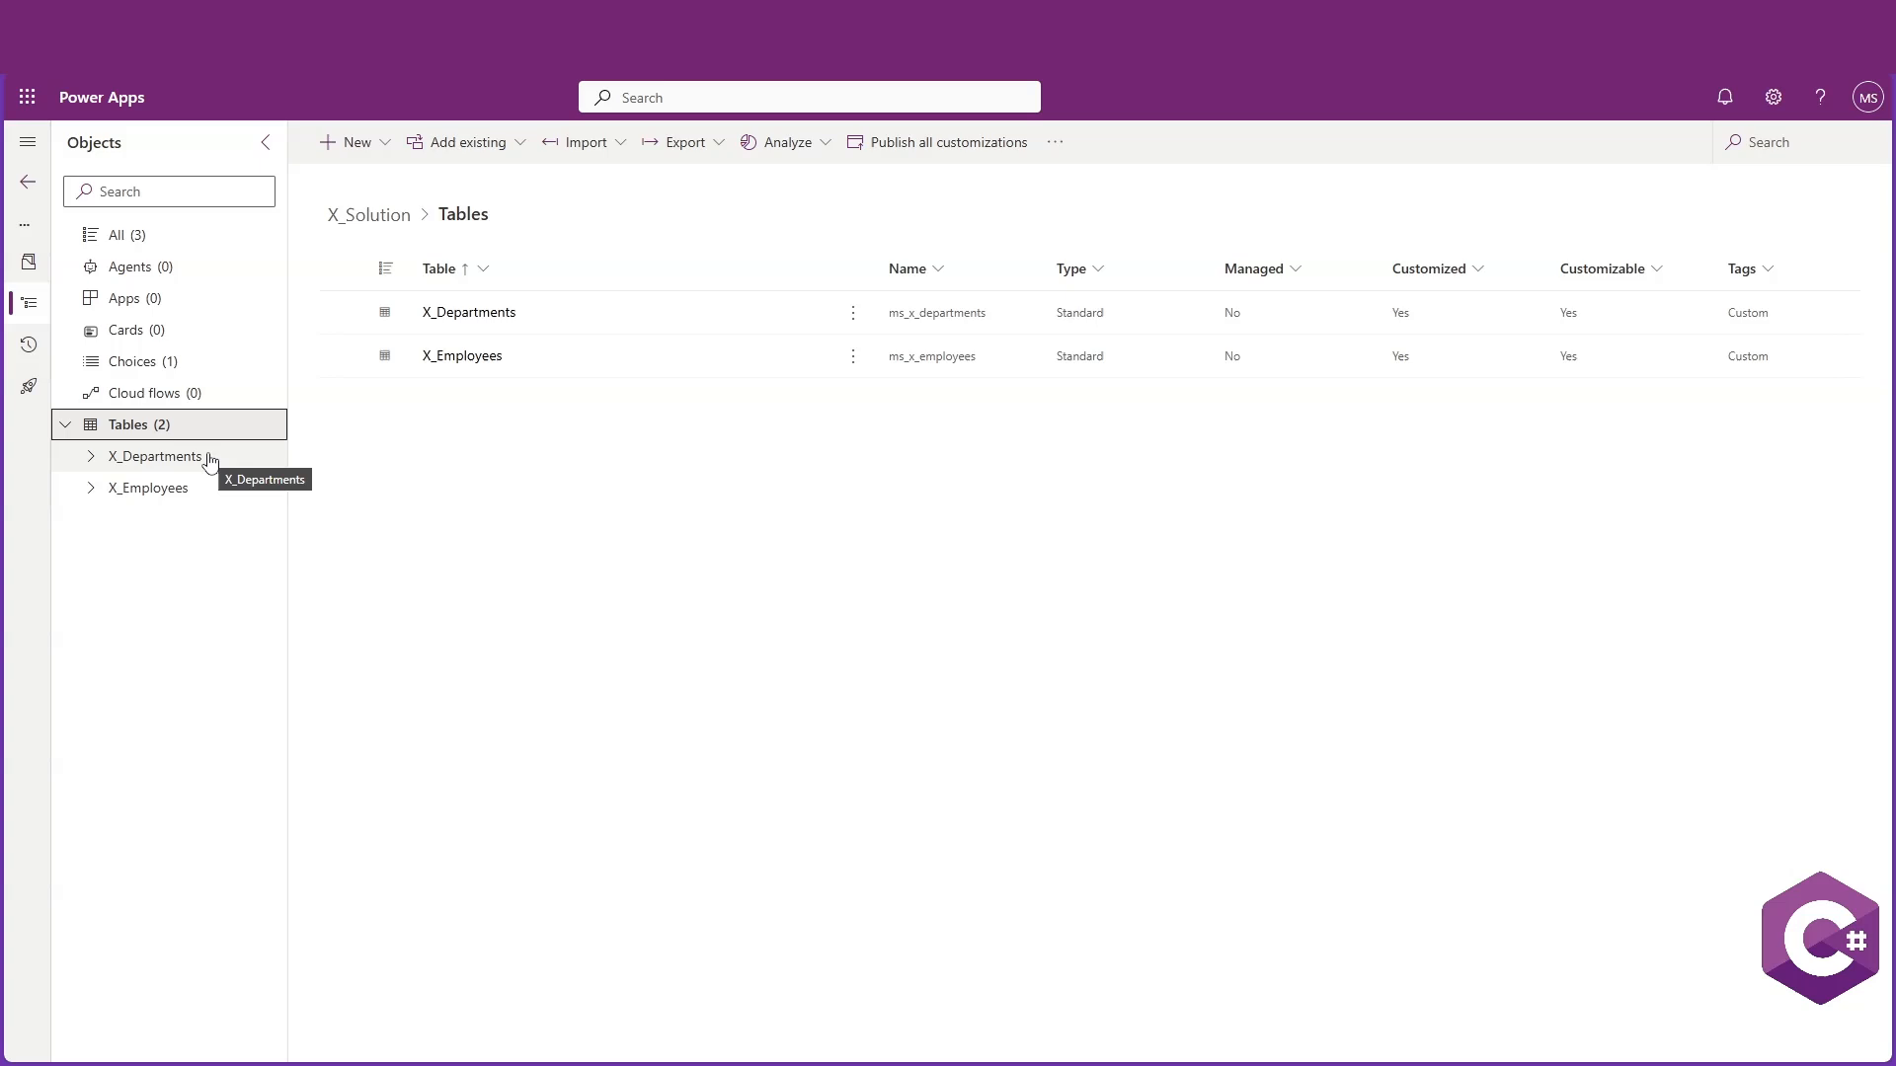
click(464, 365)
click(156, 456)
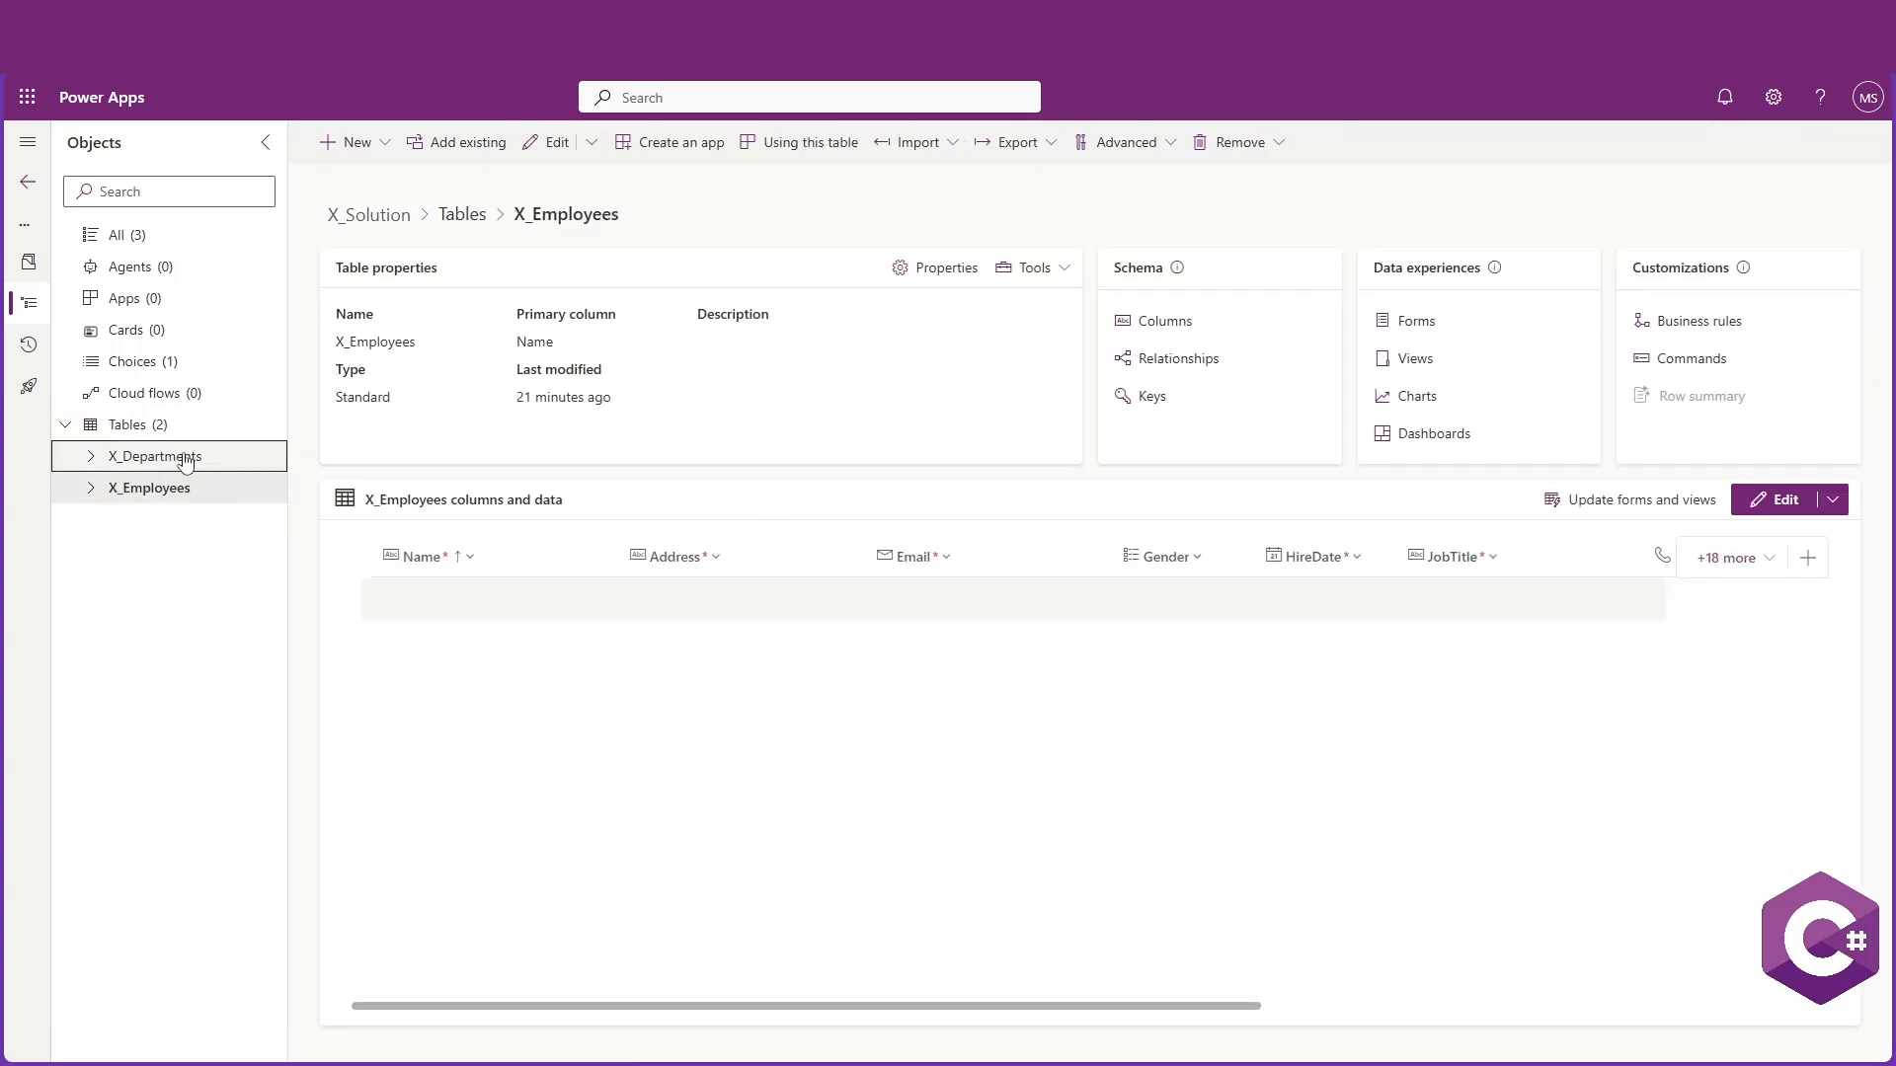
click(141, 424)
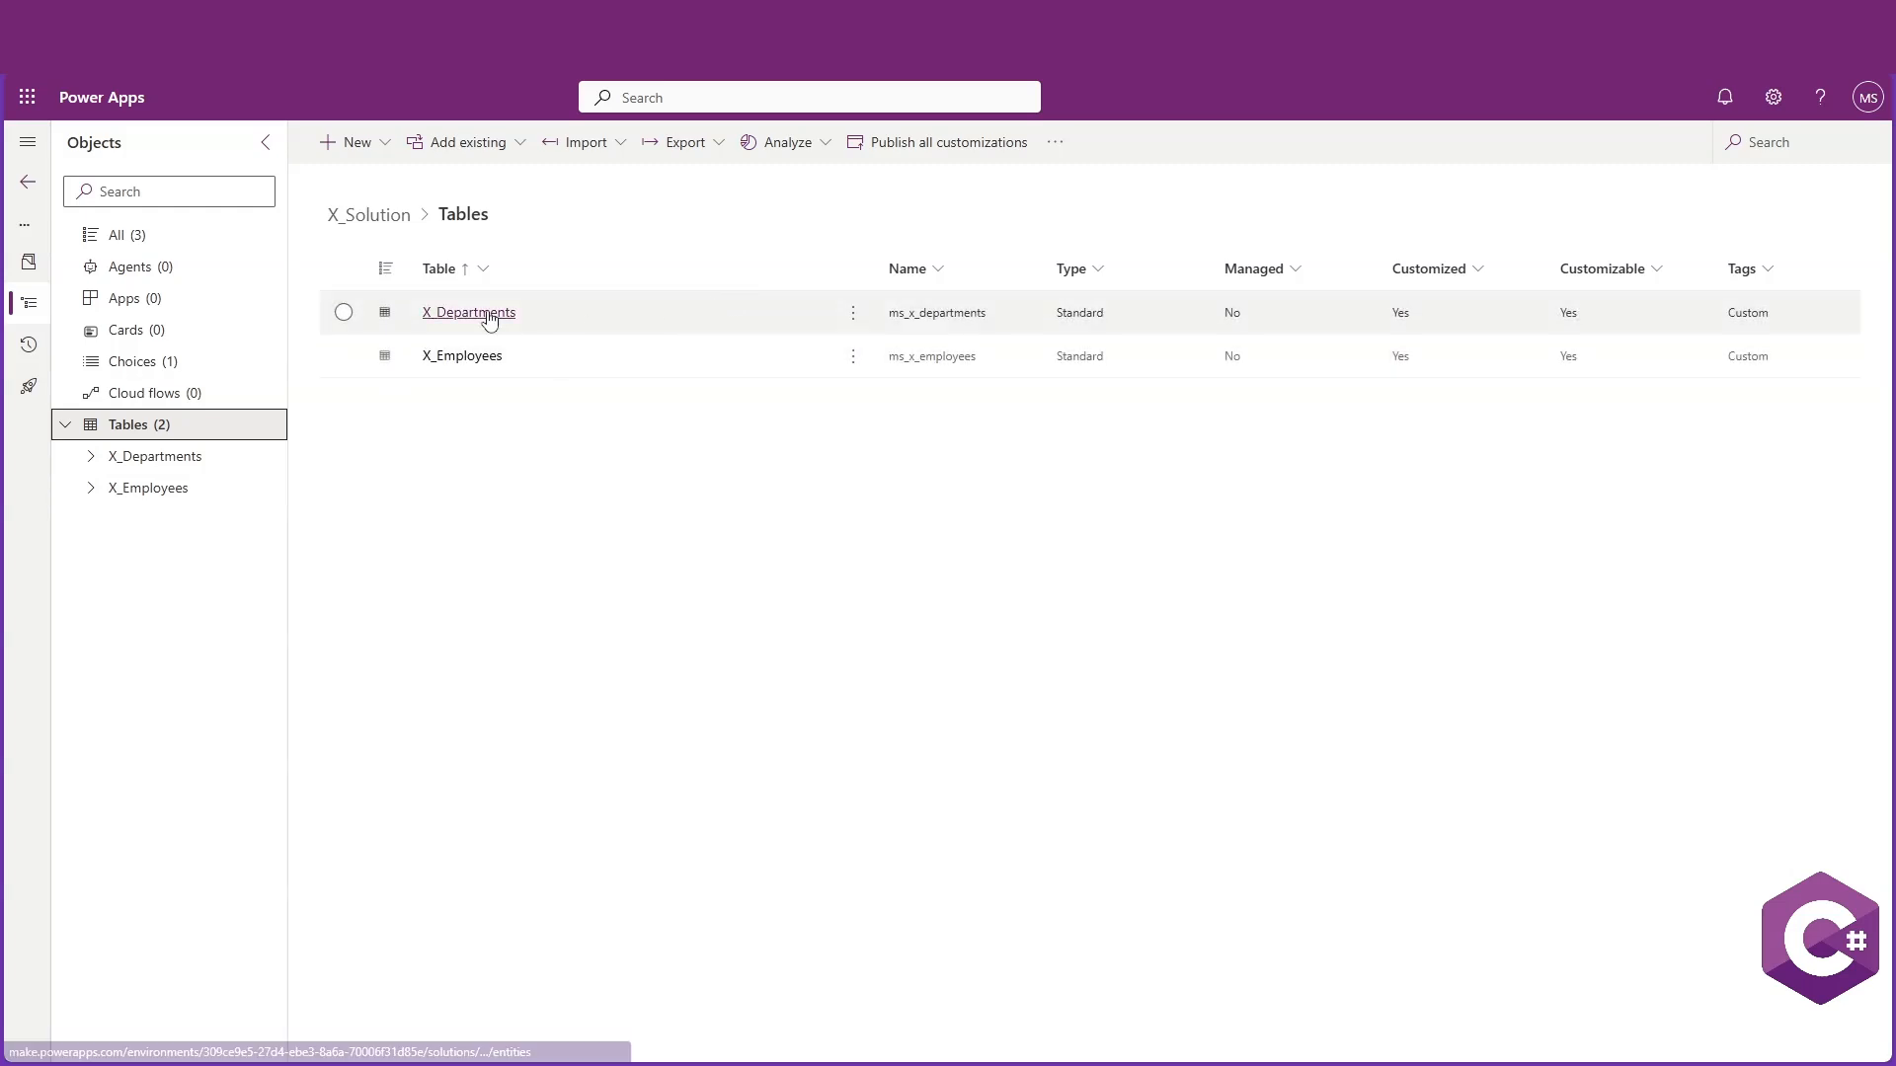
click(483, 313)
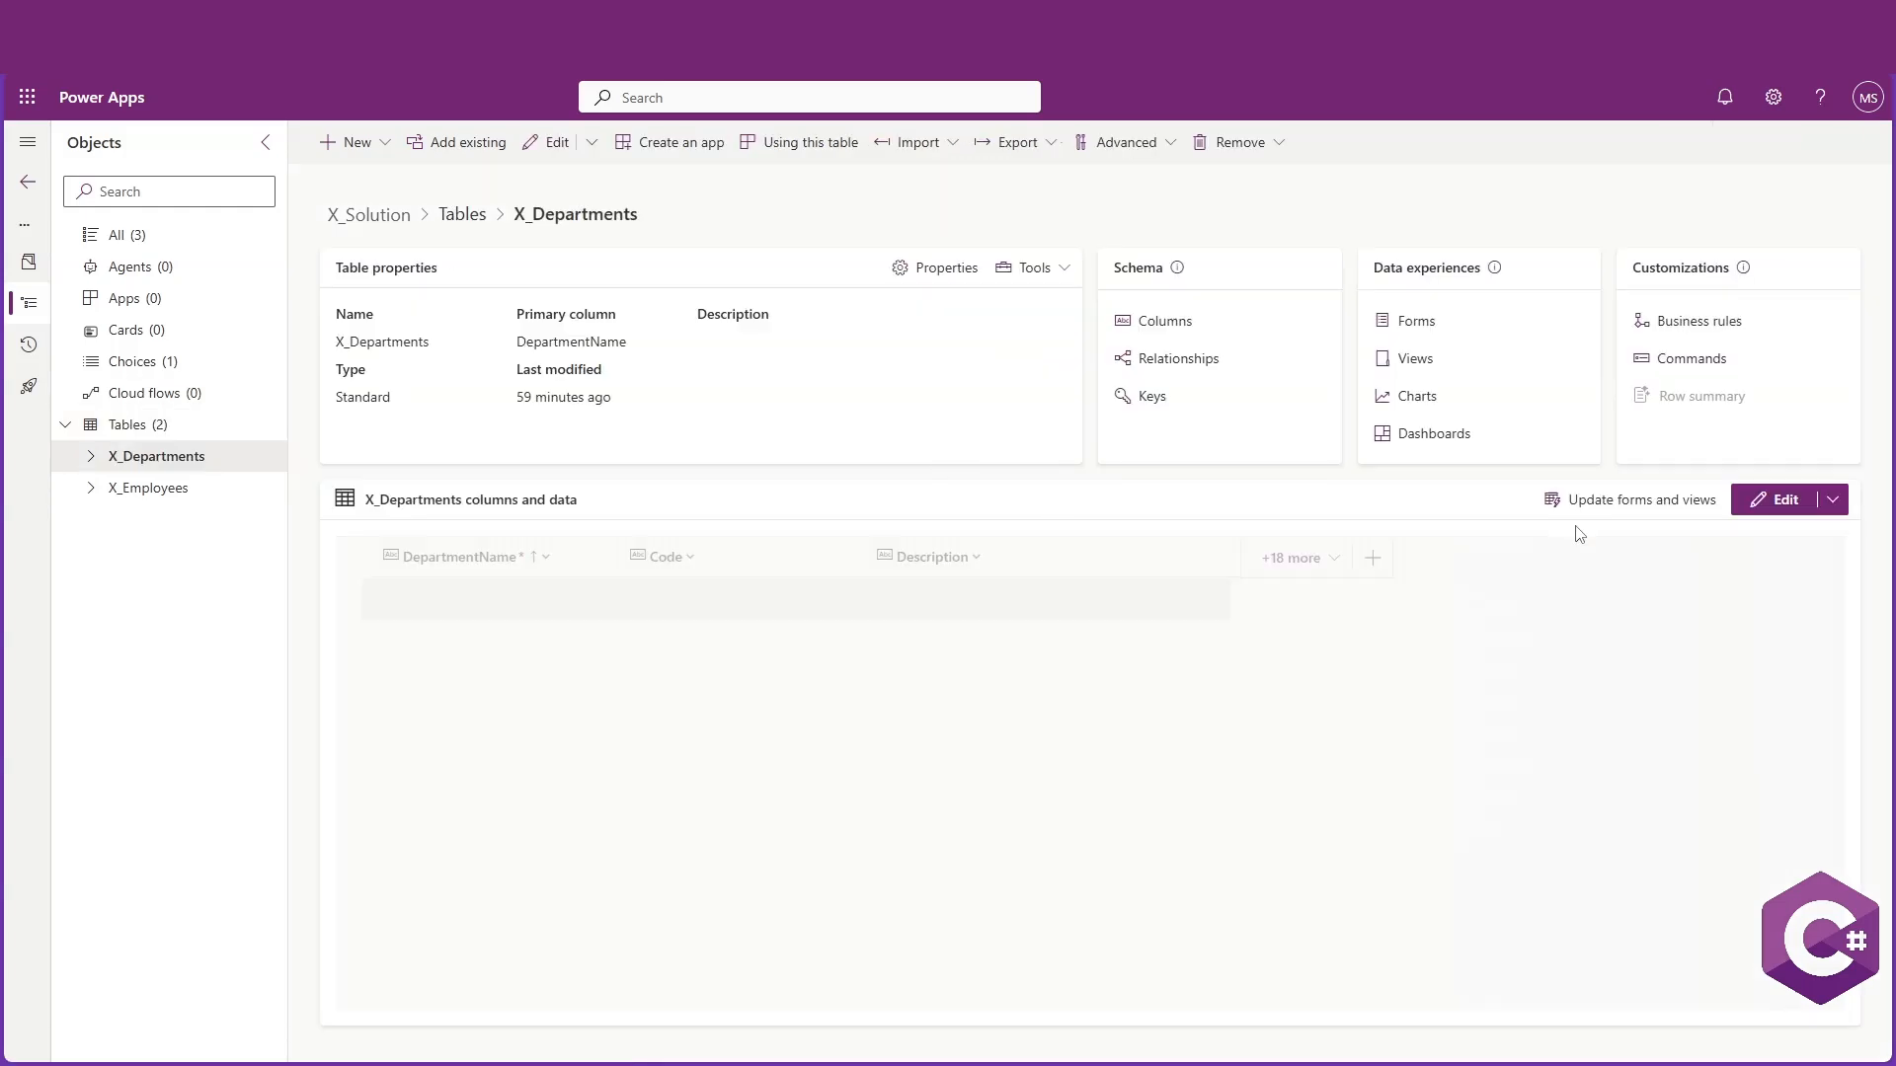
click(1321, 557)
scroll(1517, 755, down, 1)
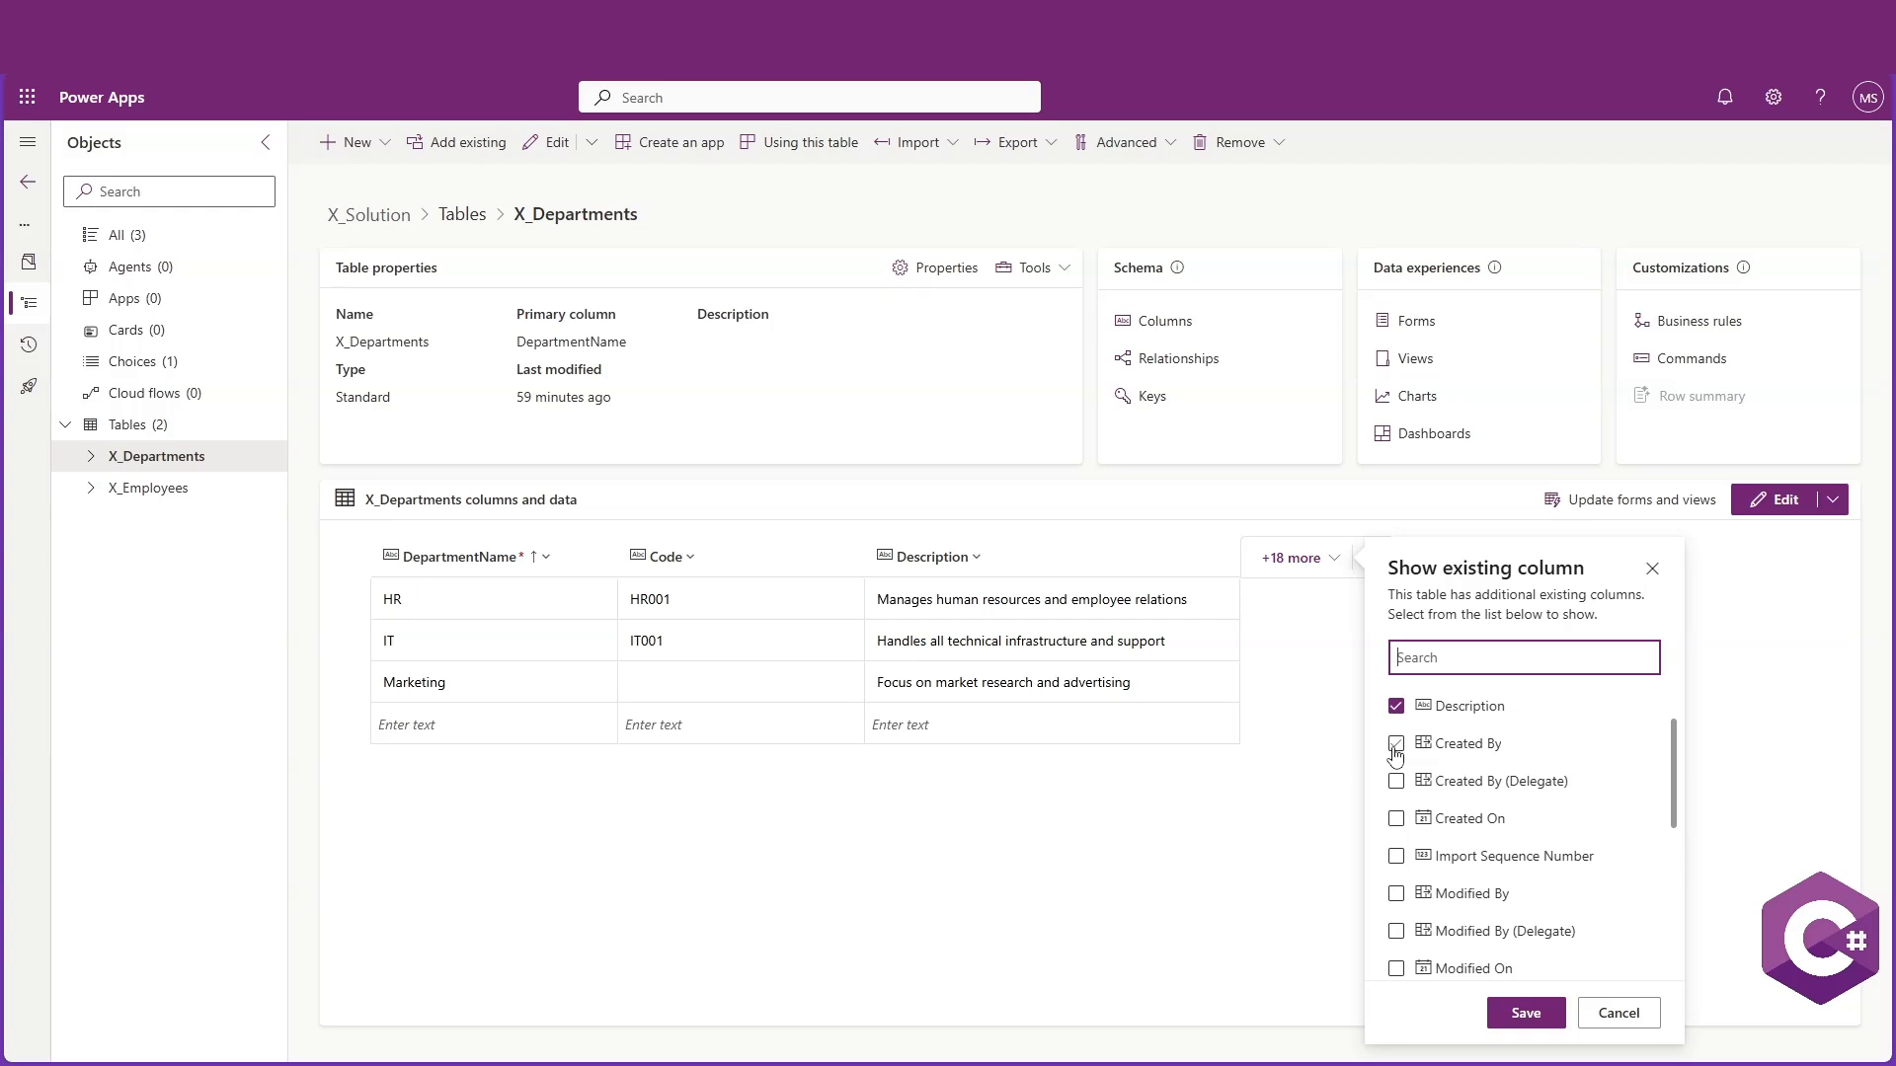
drag(1675, 801, 1687, 859)
click(1398, 871)
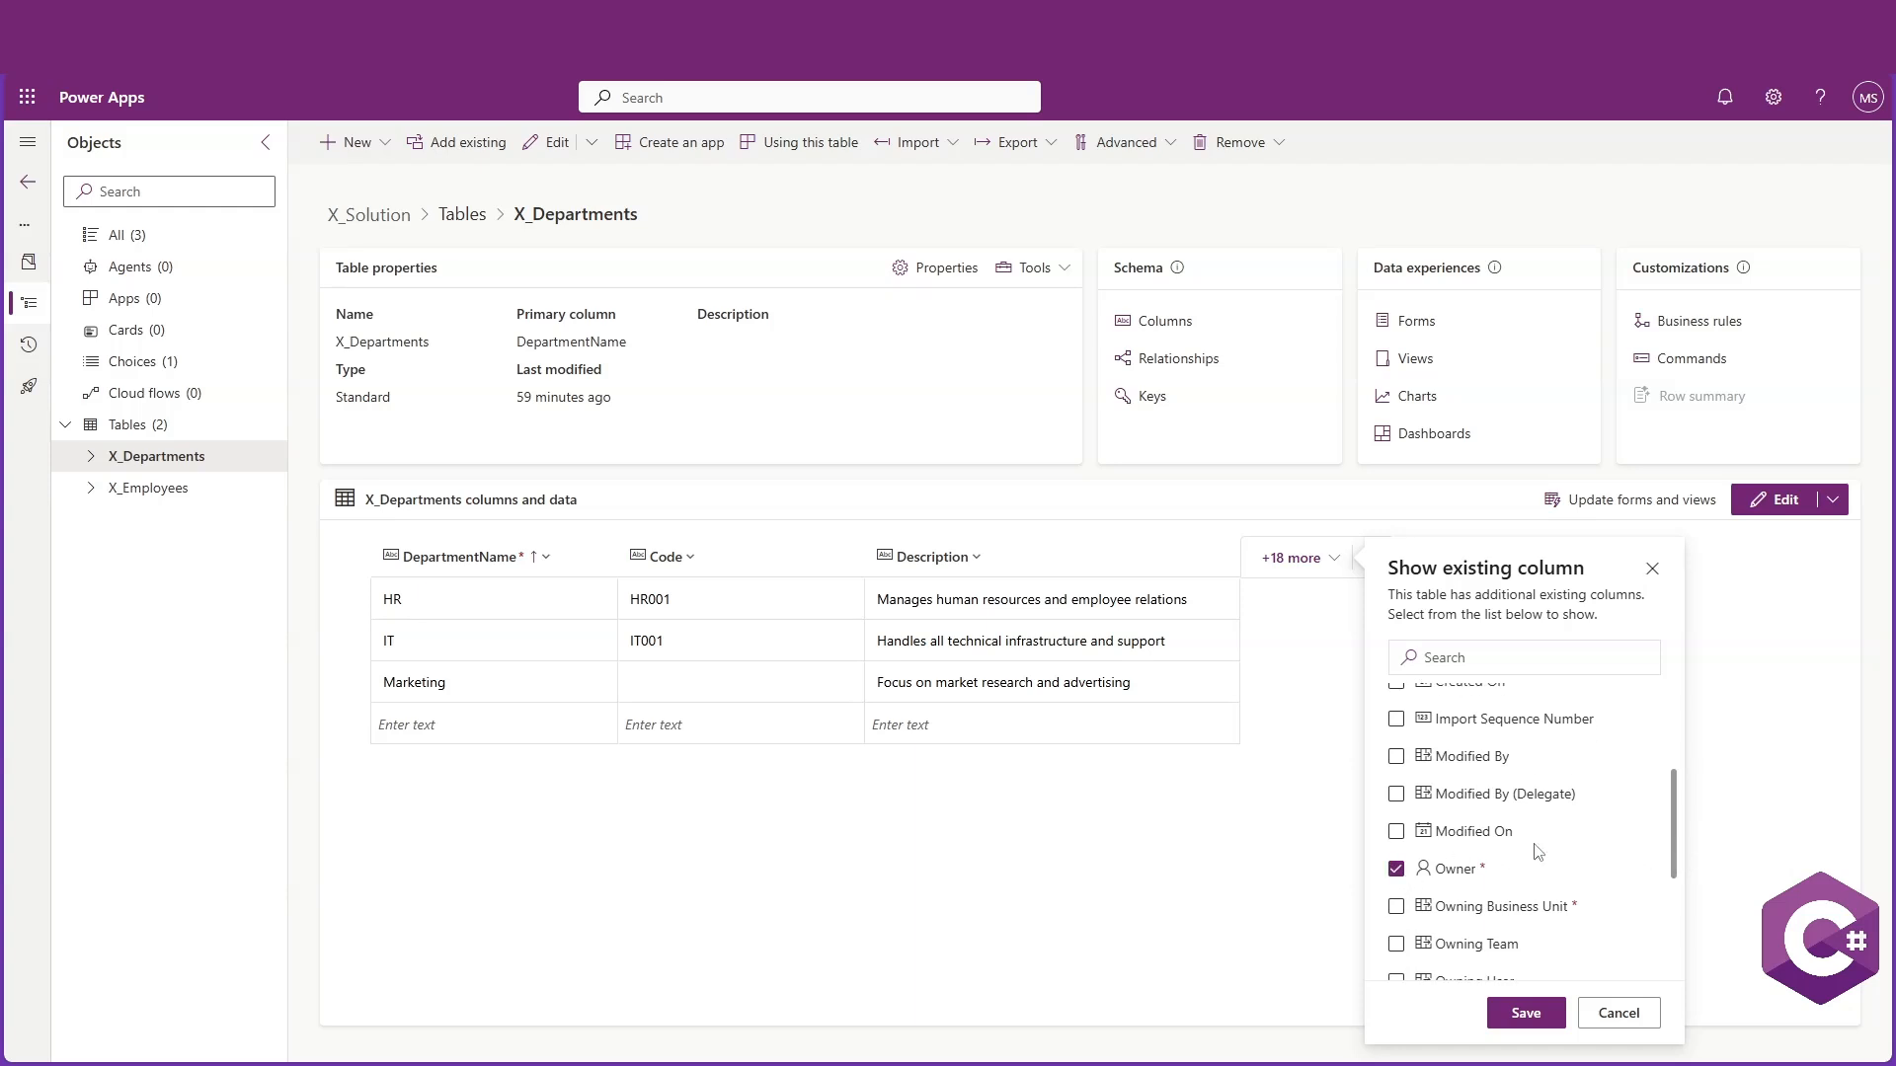
mouse_move(1676, 819)
mouse_down()
mouse_move(1676, 945)
mouse_move(1676, 787)
mouse_up()
click(1395, 954)
click(1396, 812)
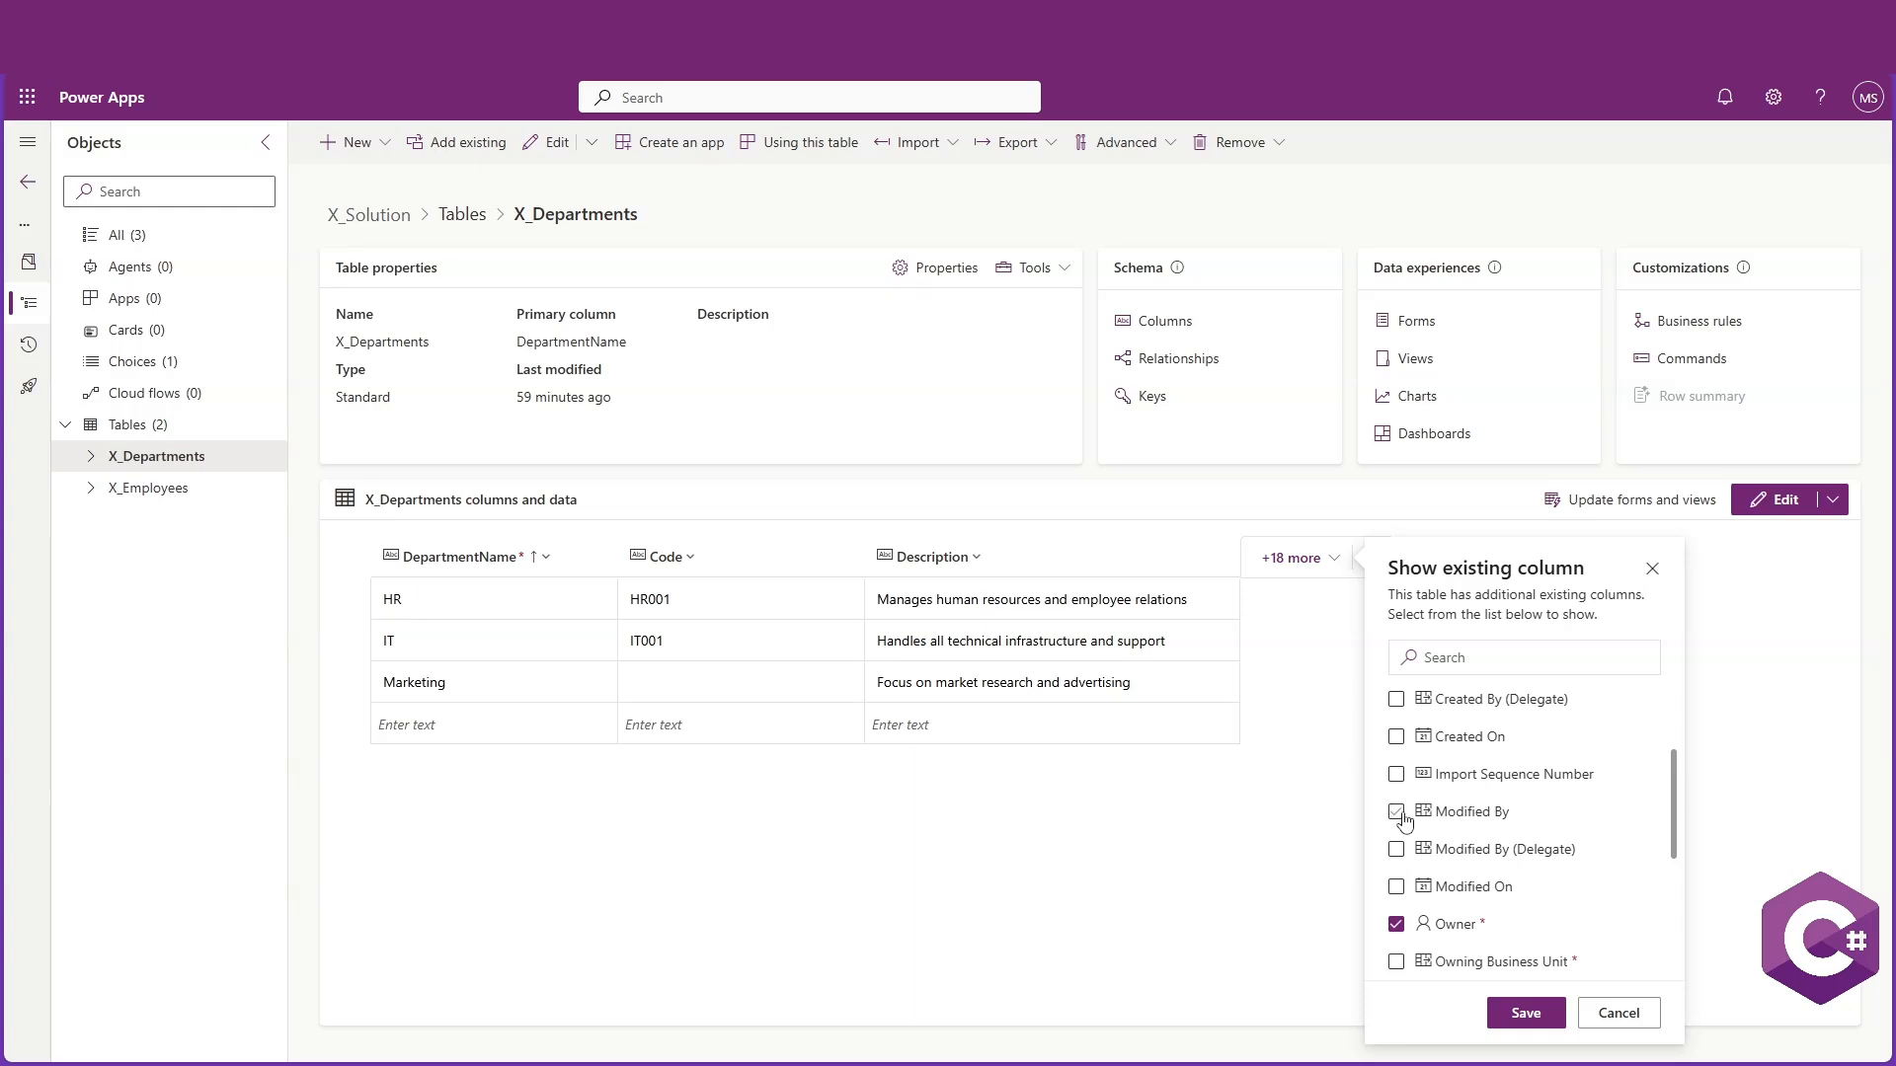
click(1396, 886)
drag(1676, 787, 1652, 709)
click(1514, 1008)
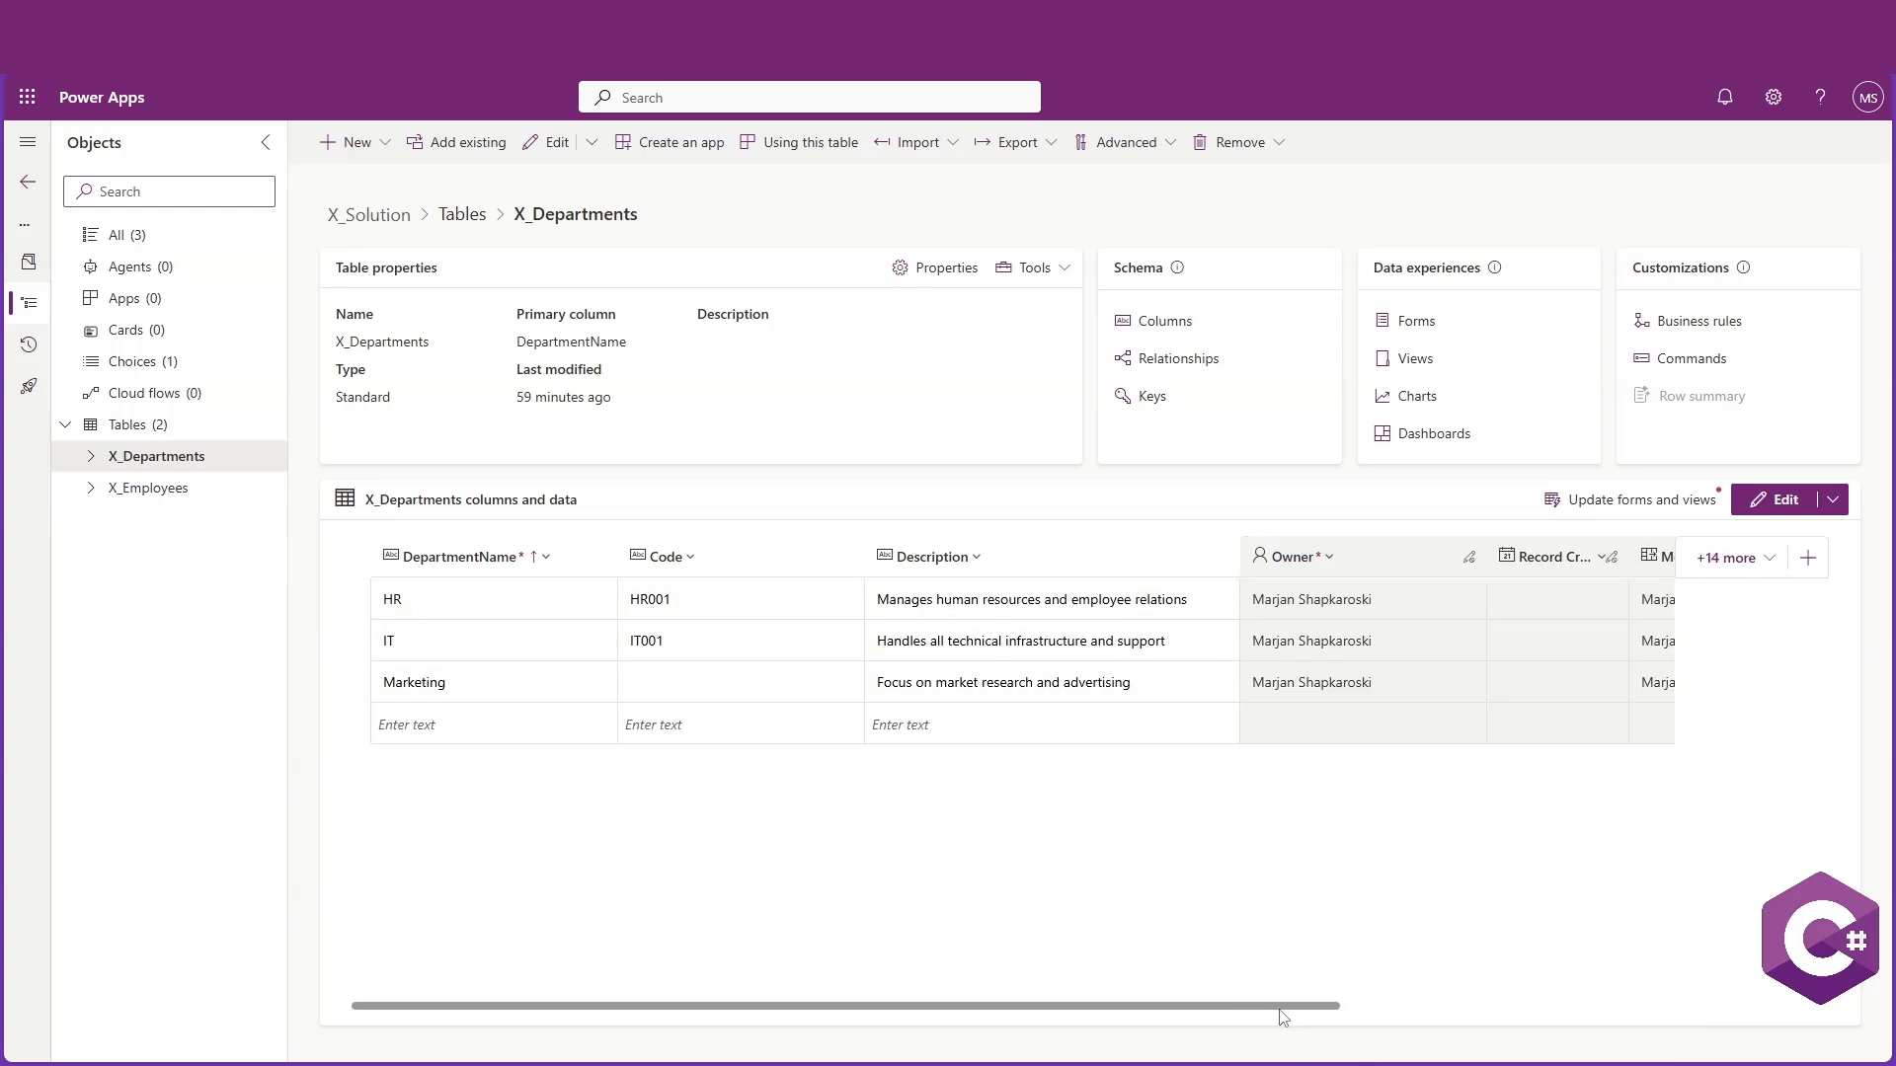
Review the newly shown columns in the data grid and the X_Departments keys page
drag(1284, 1017, 1625, 1009)
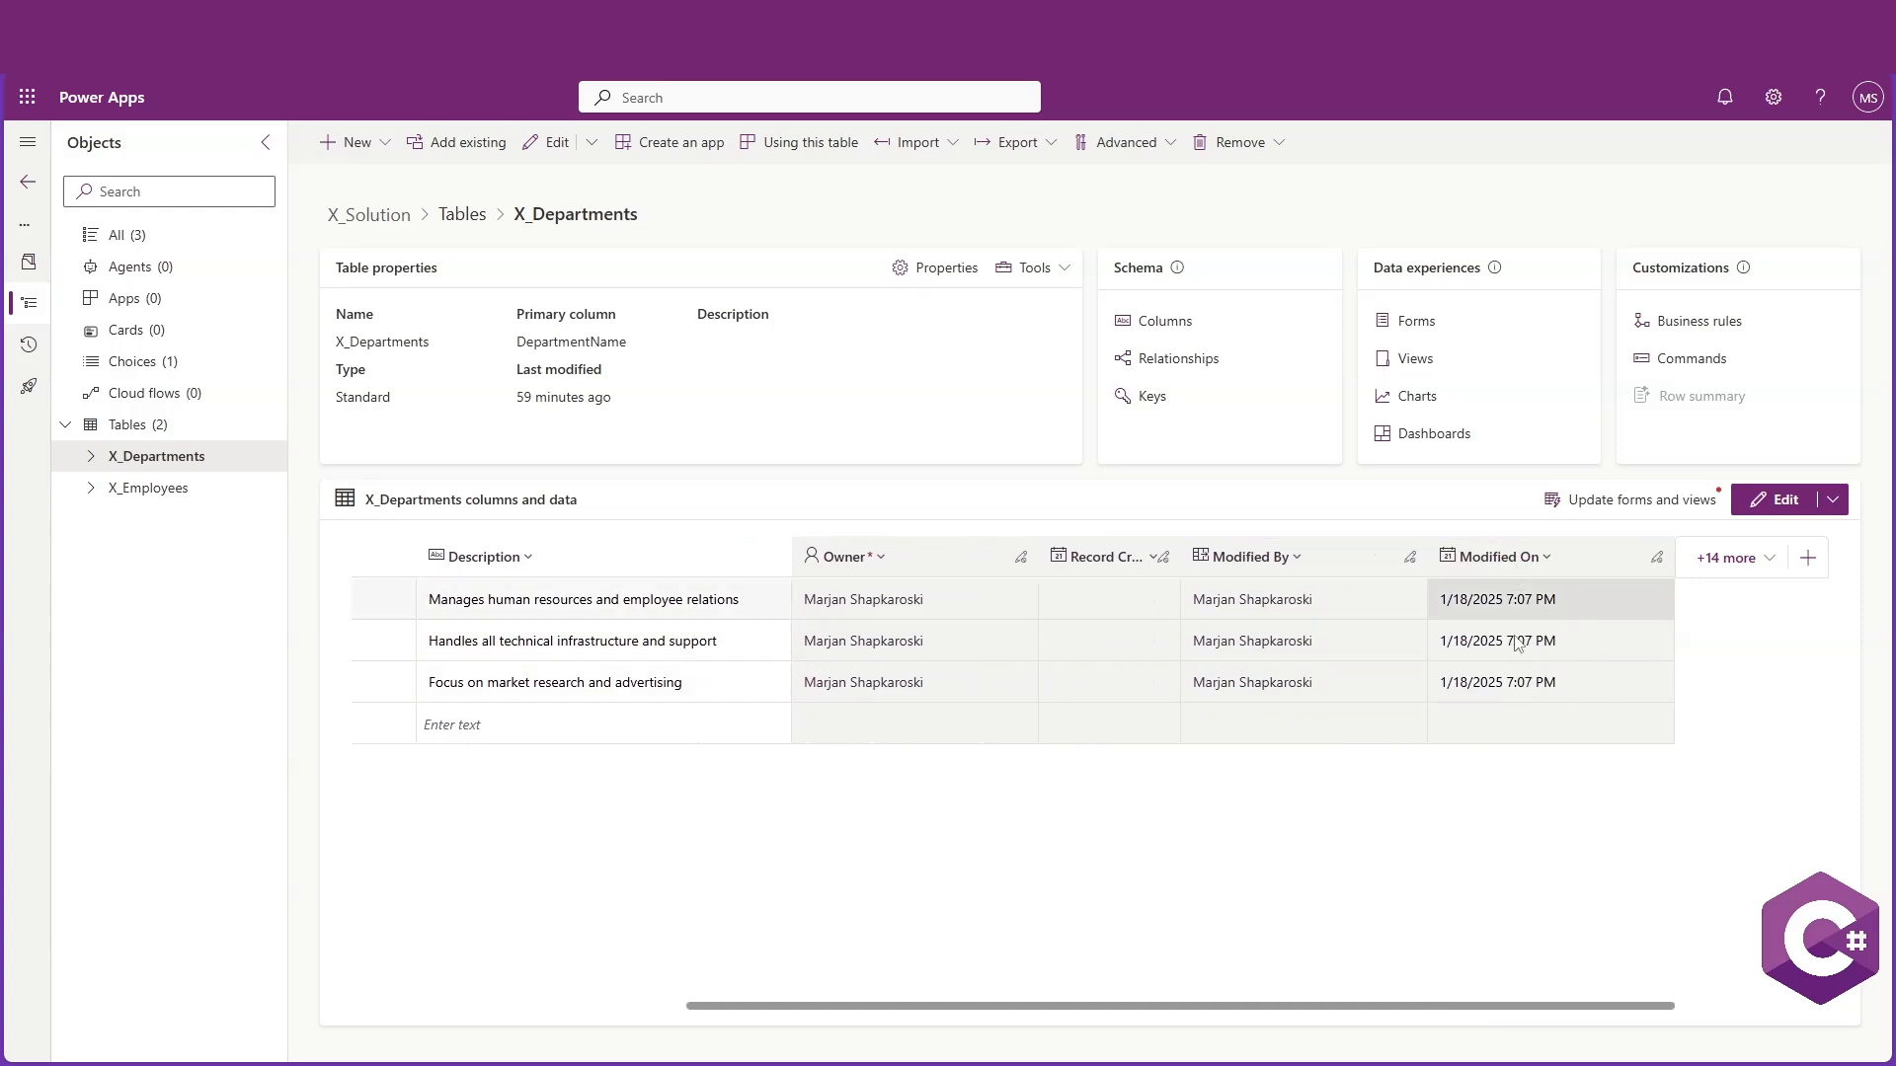
drag(1473, 1007, 1116, 988)
click(118, 425)
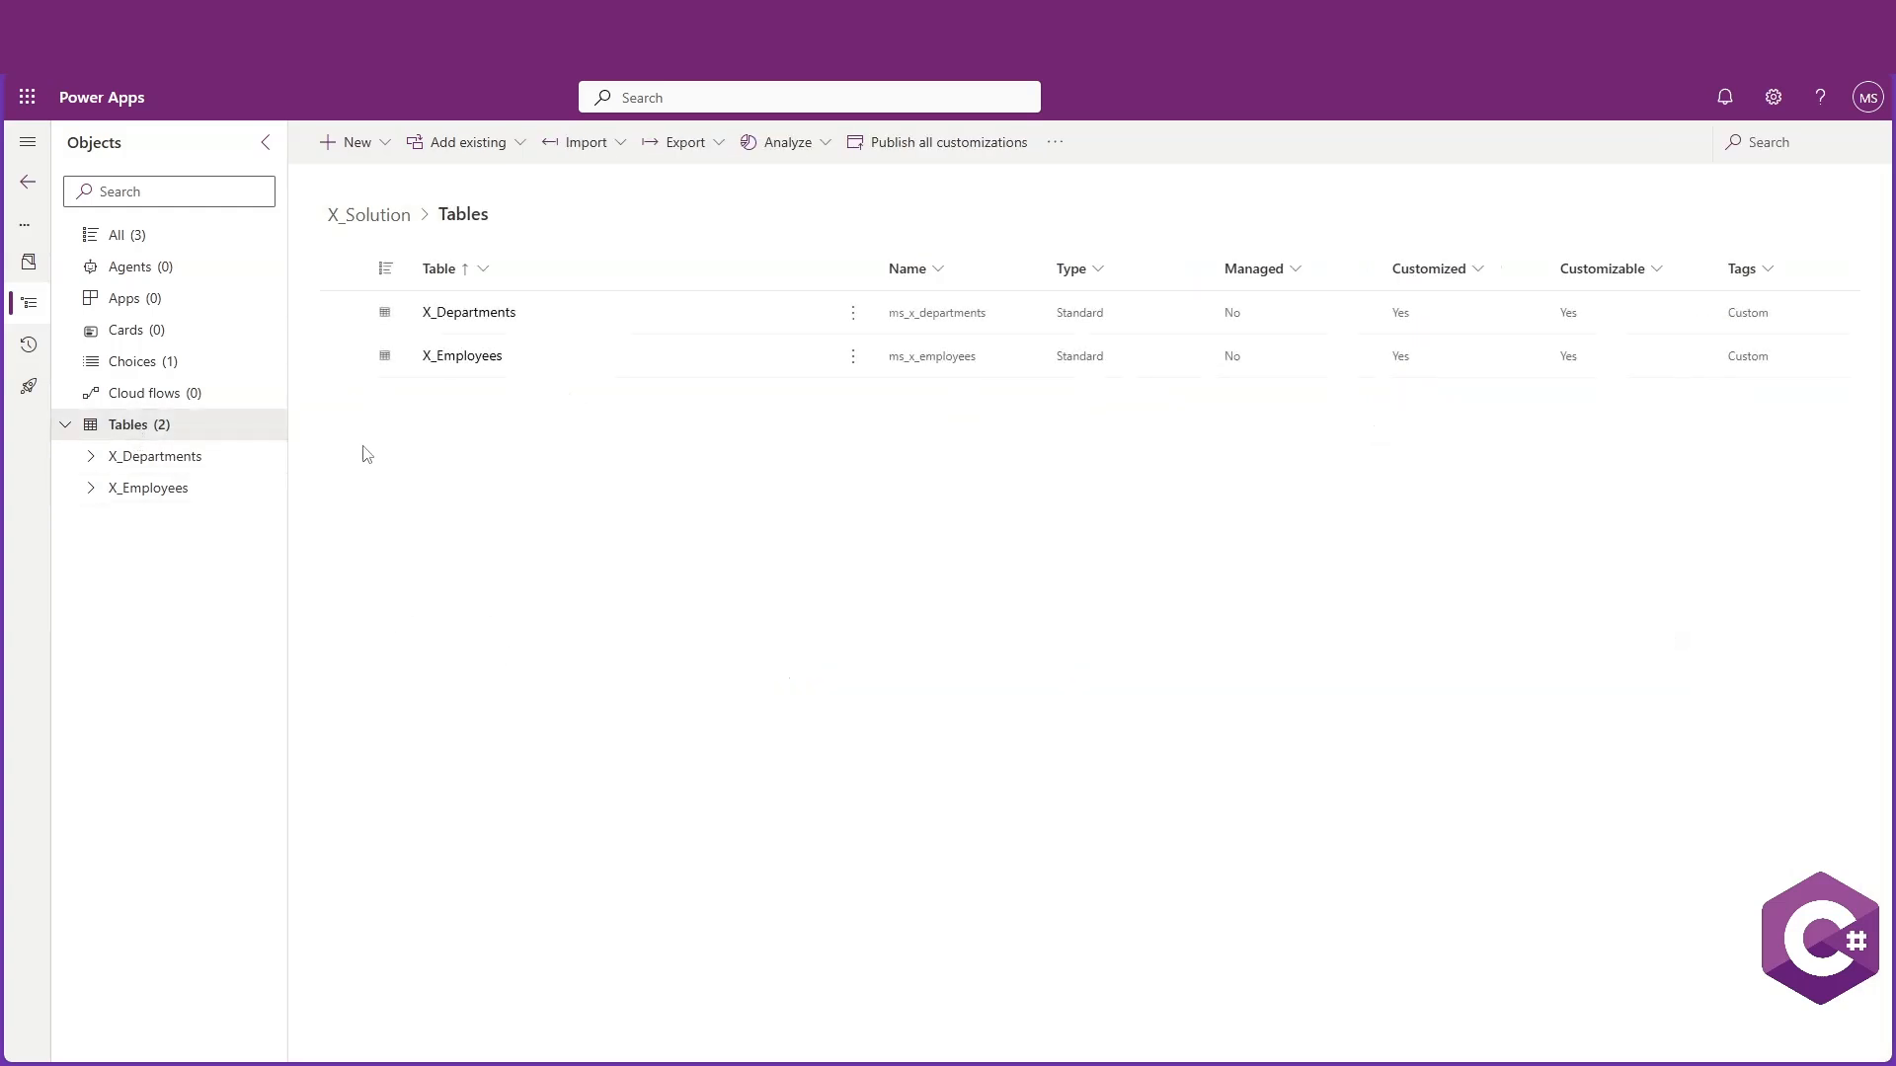
click(472, 314)
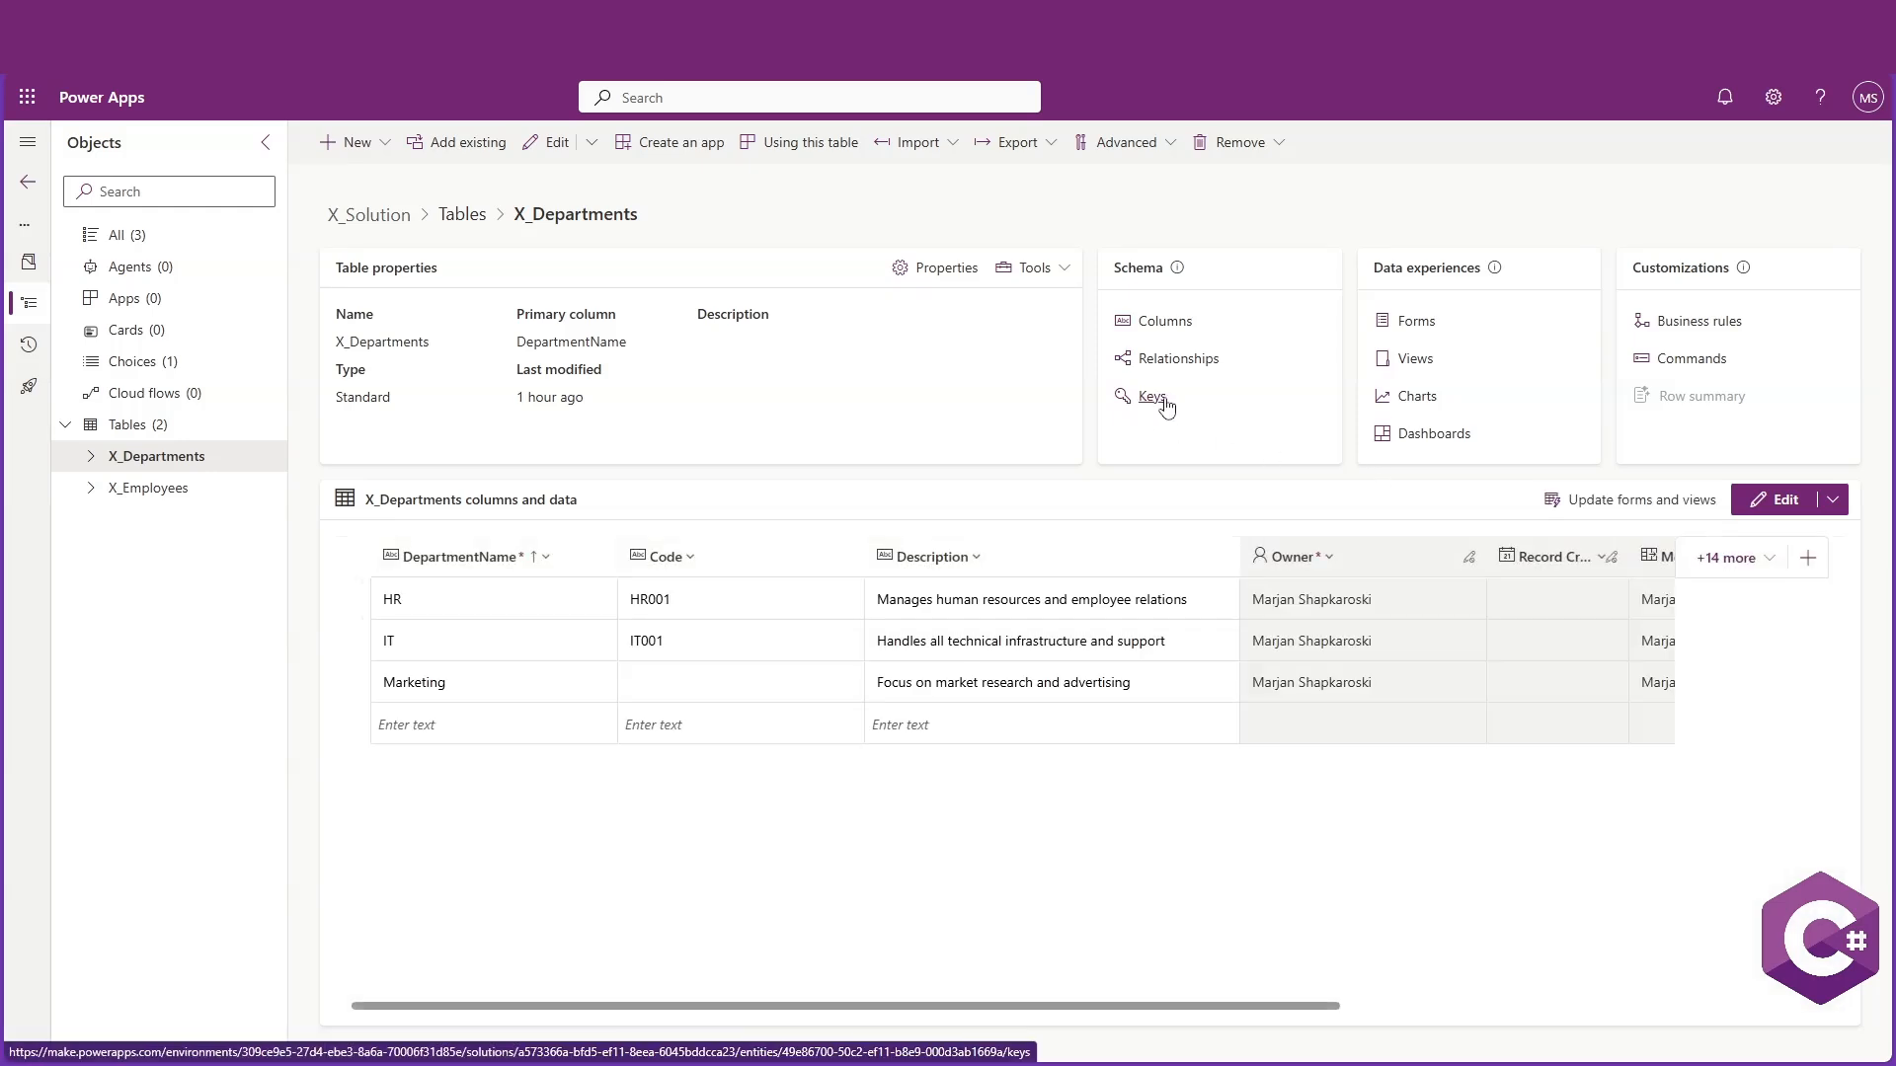
click(1152, 397)
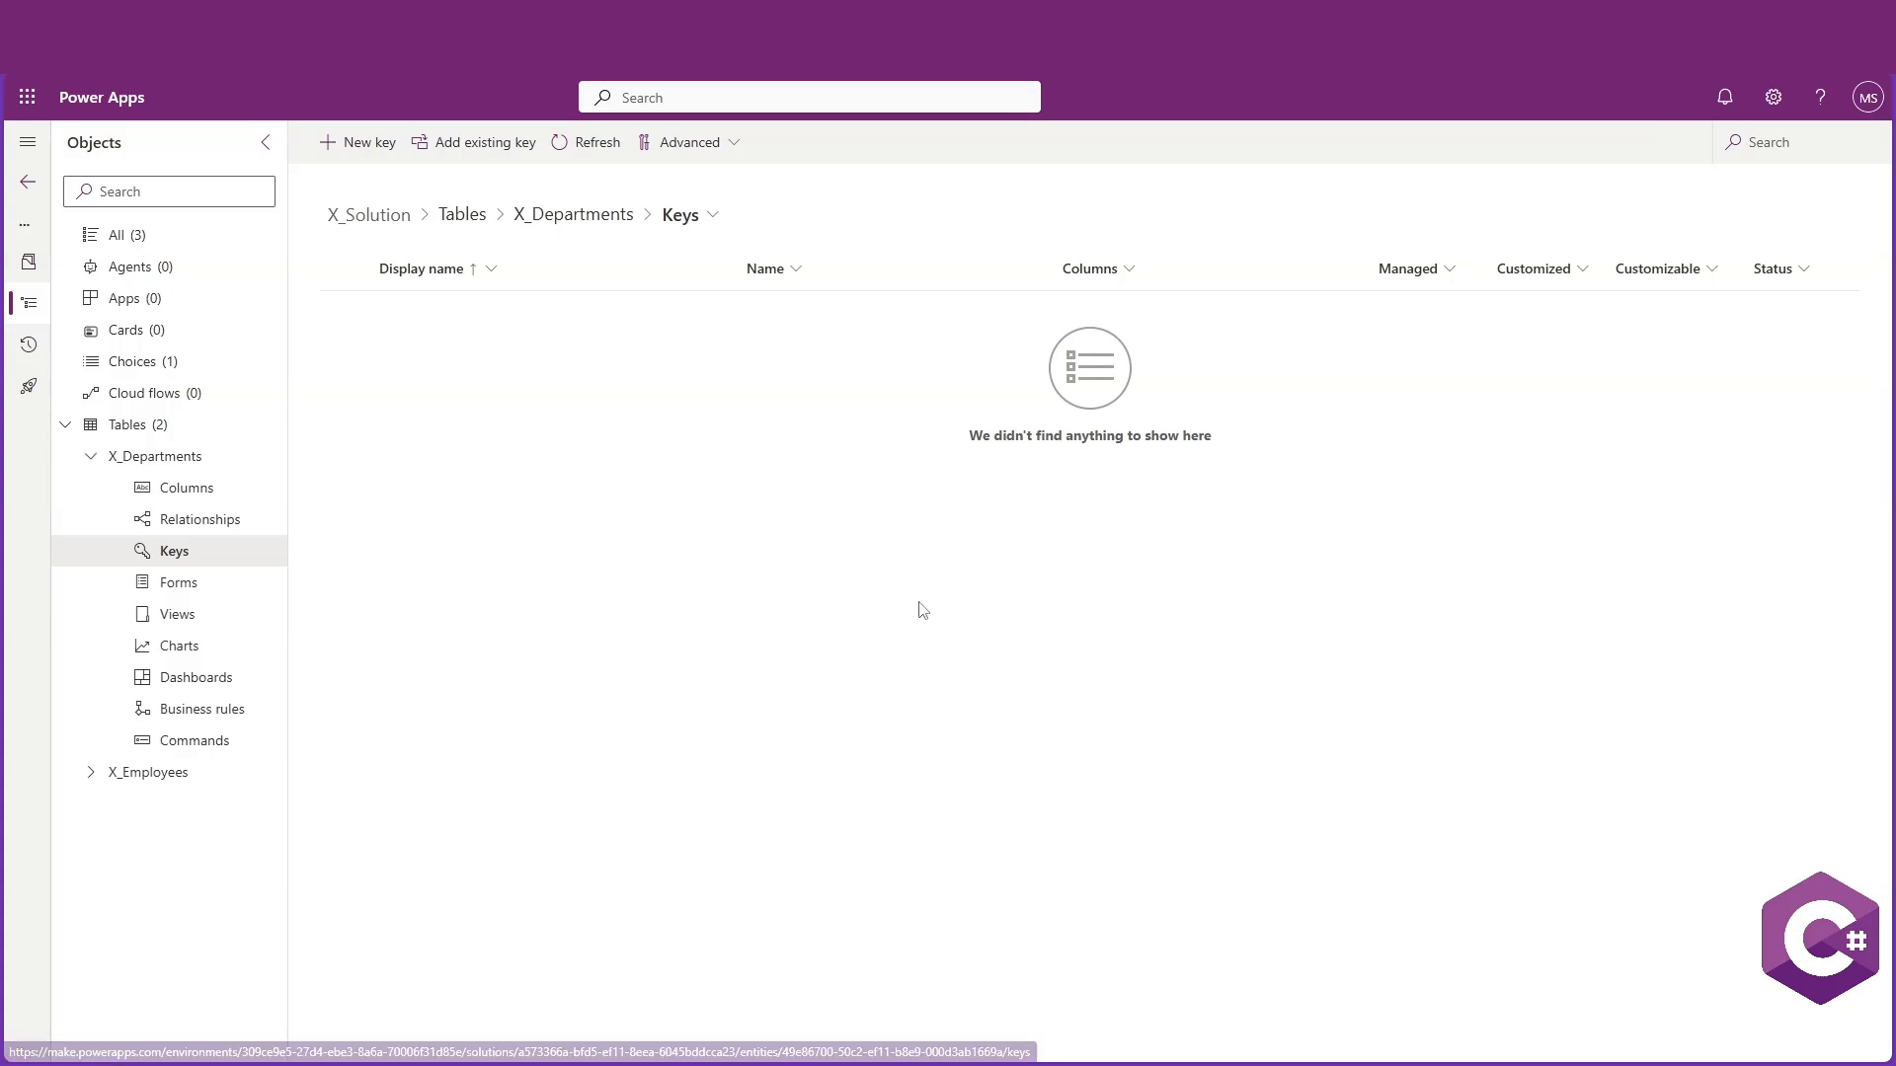
click(231, 458)
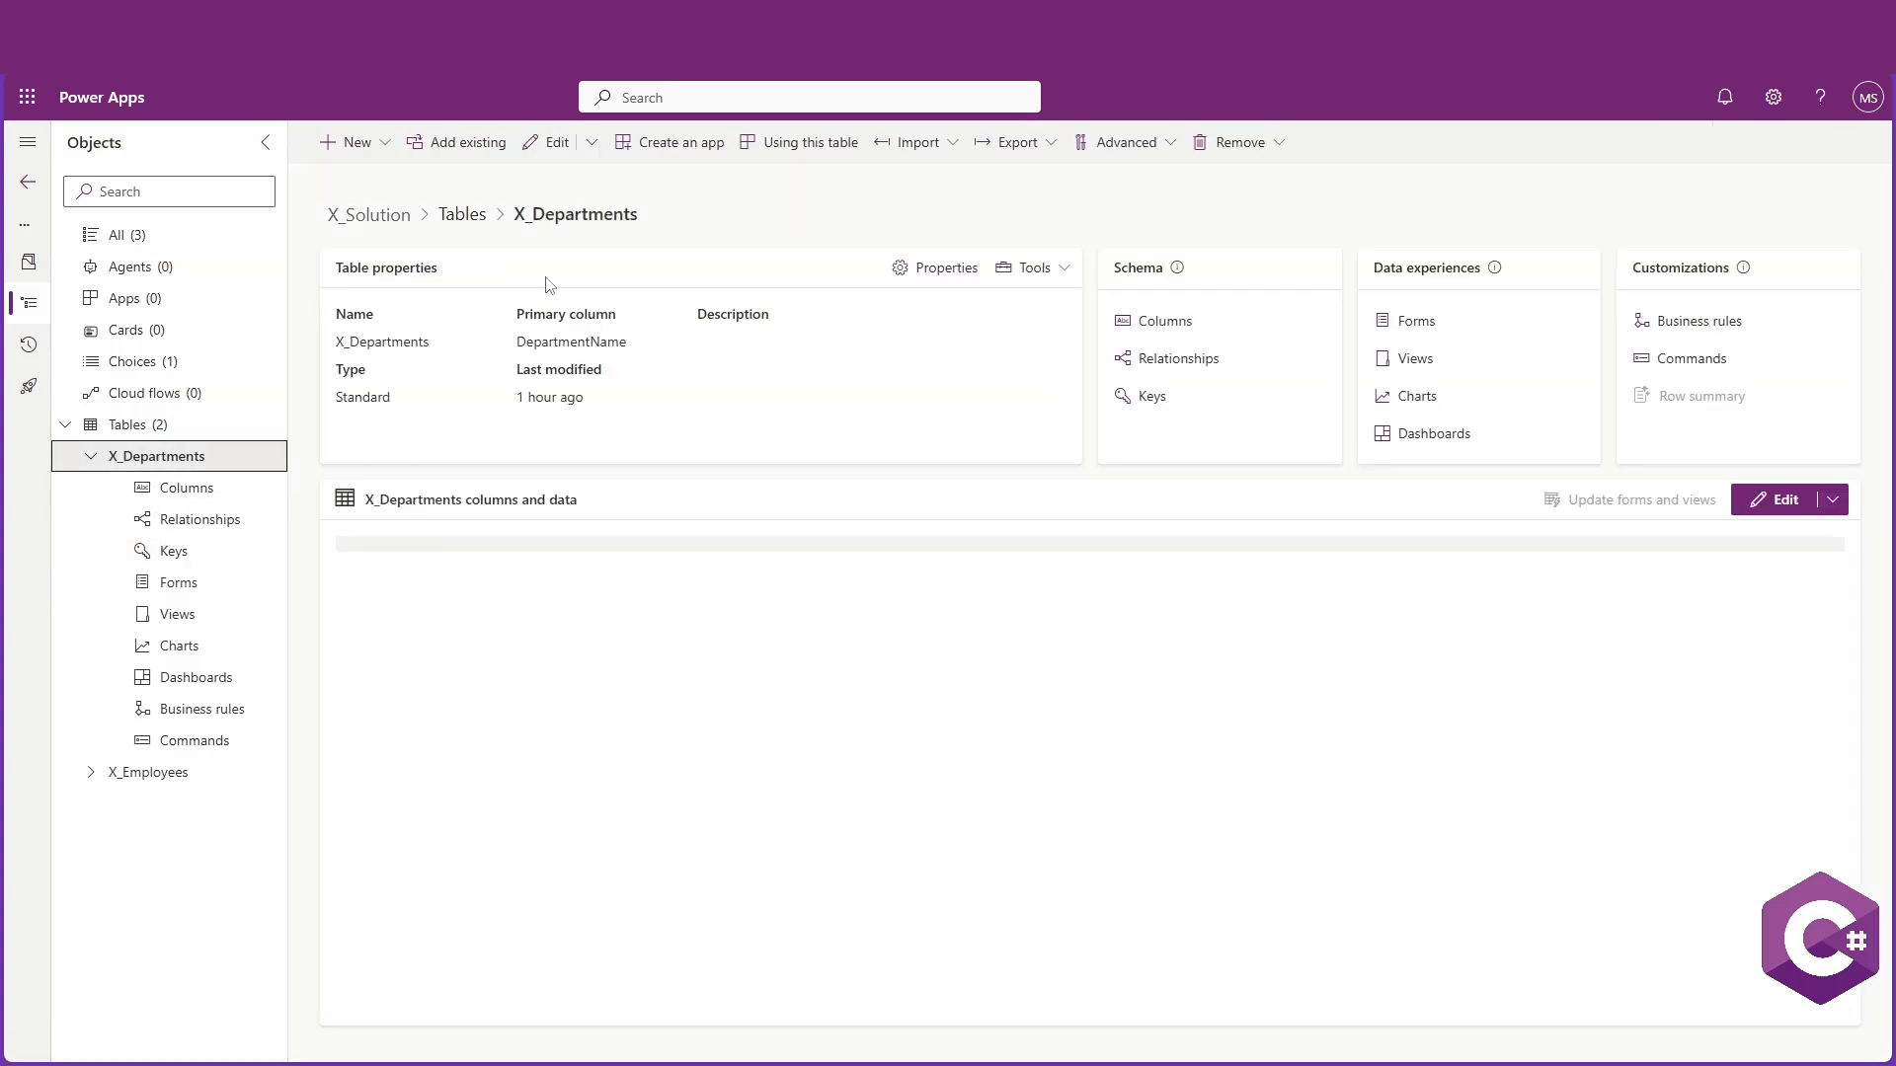
Open the table in edit mode and start a new column named DepartmentID with the Autonumber data type
click(557, 149)
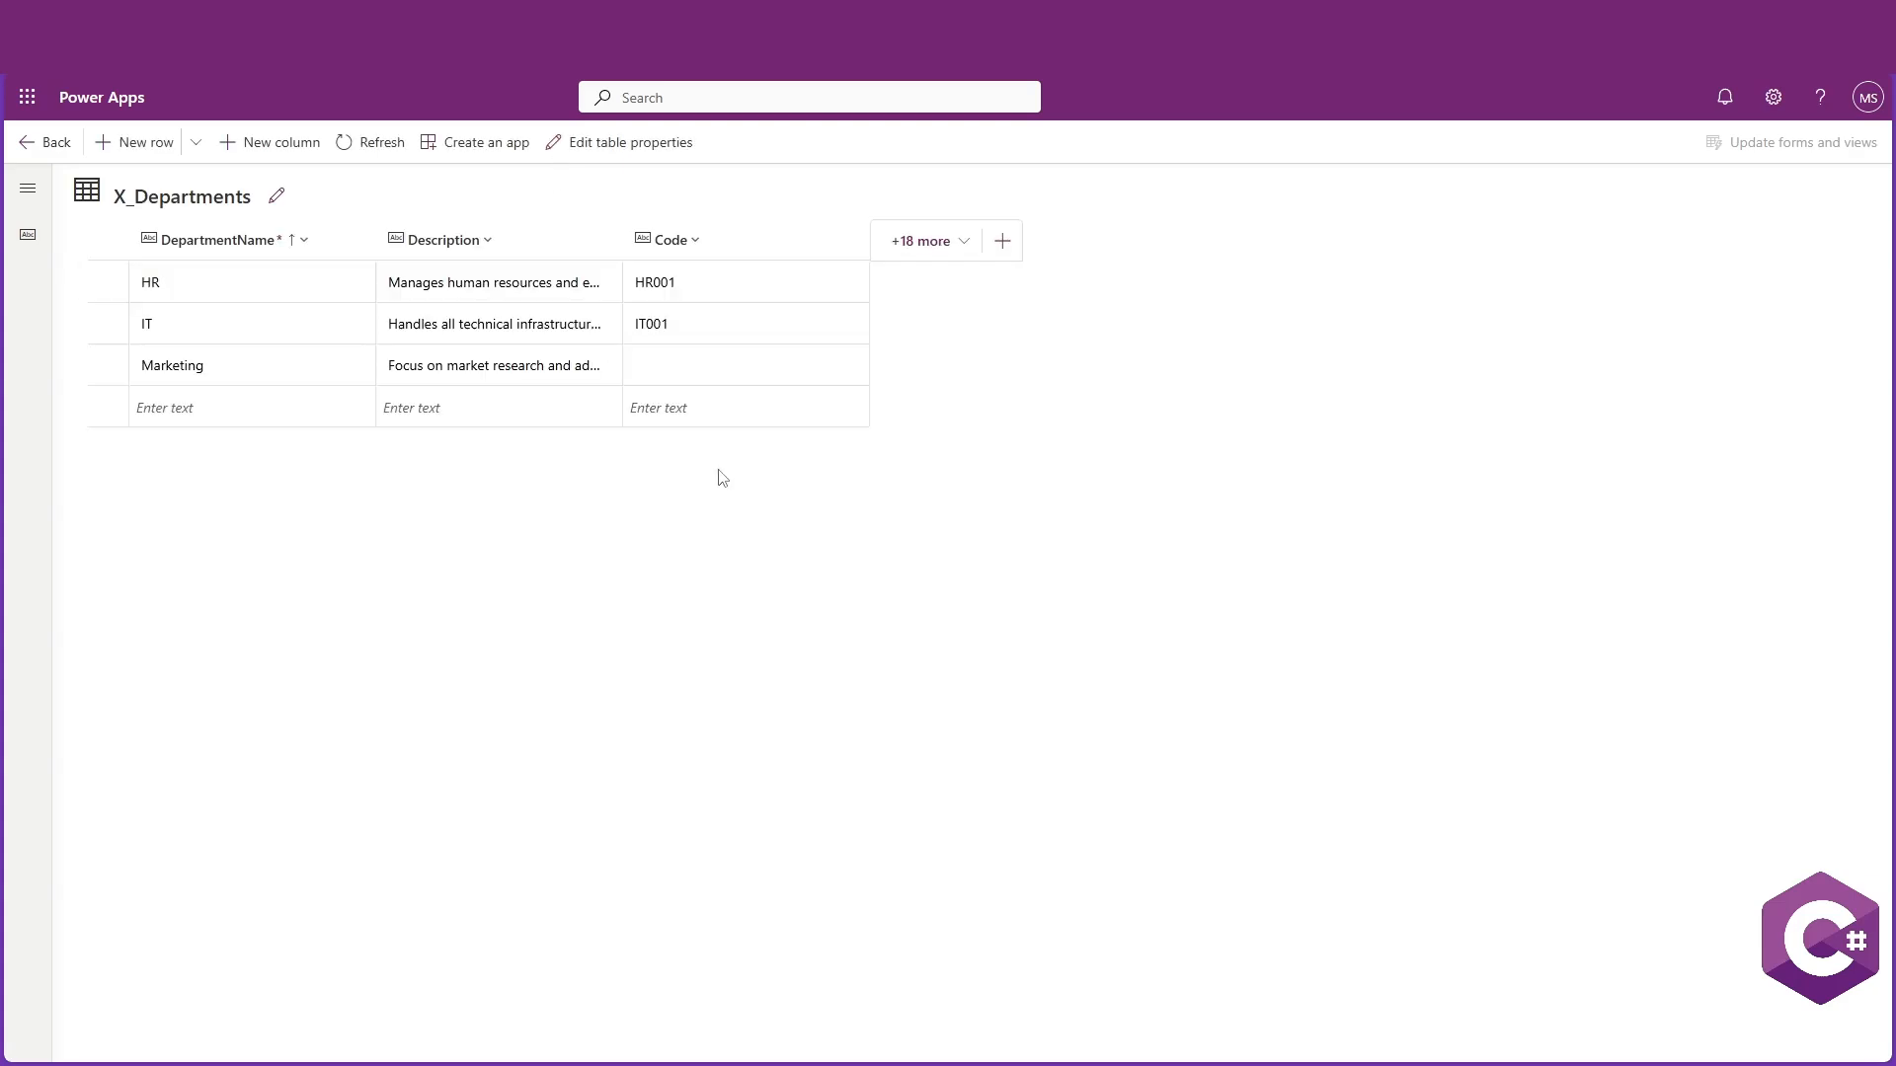
click(276, 143)
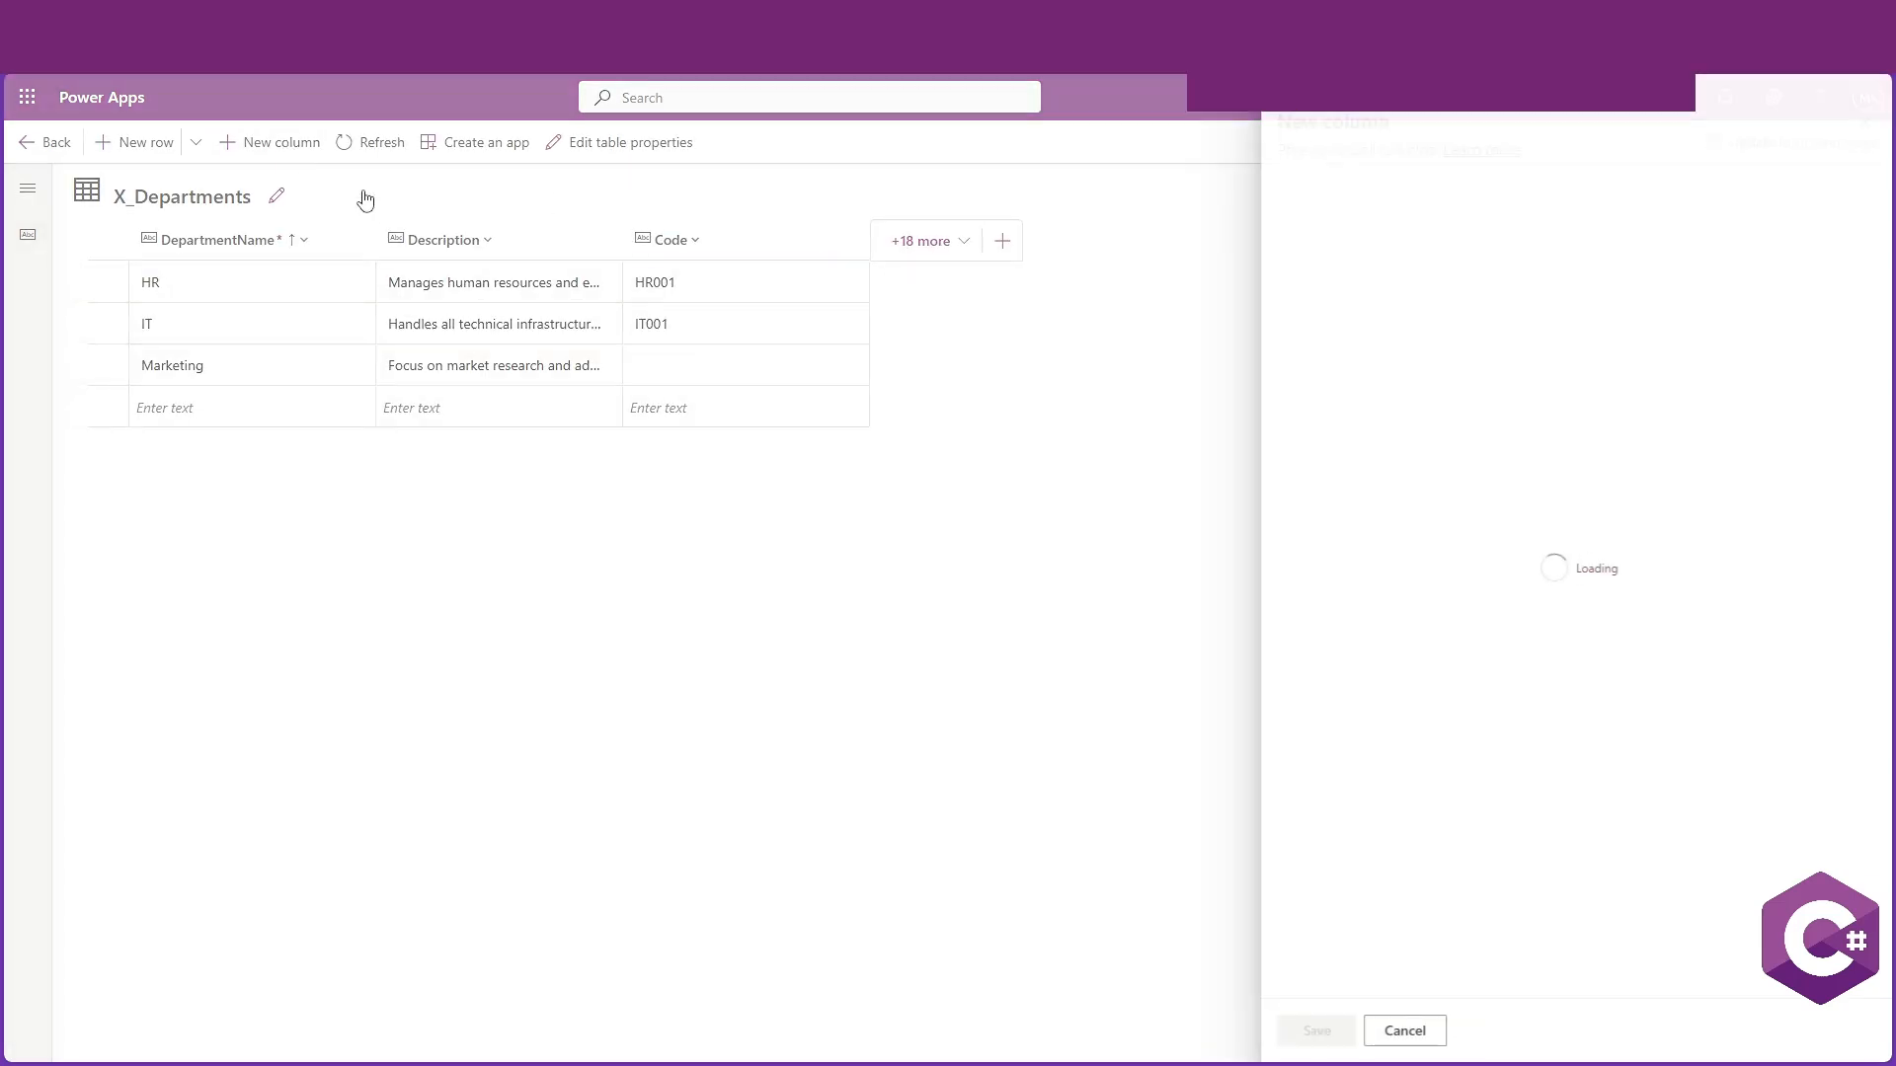
text(D)
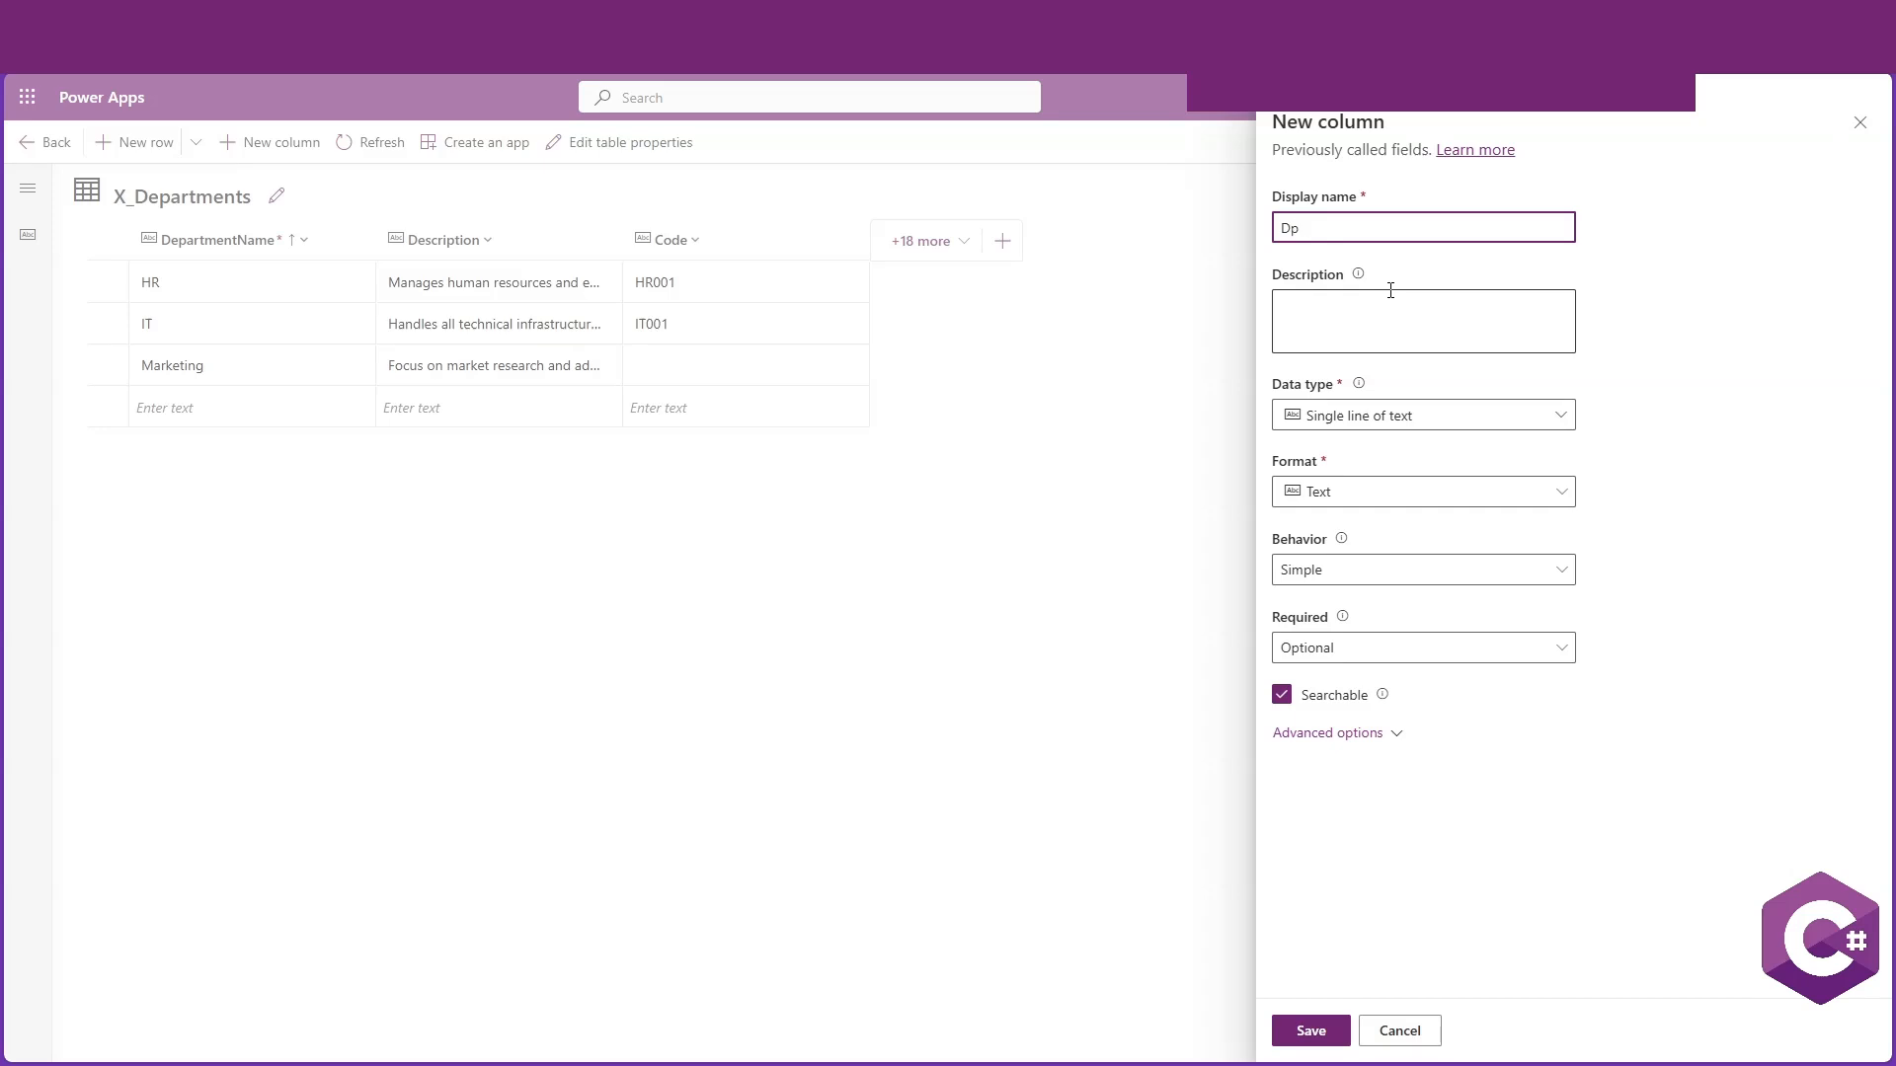
text(erpartme)
key(ctrl+a)
text(Depa)
click(1558, 413)
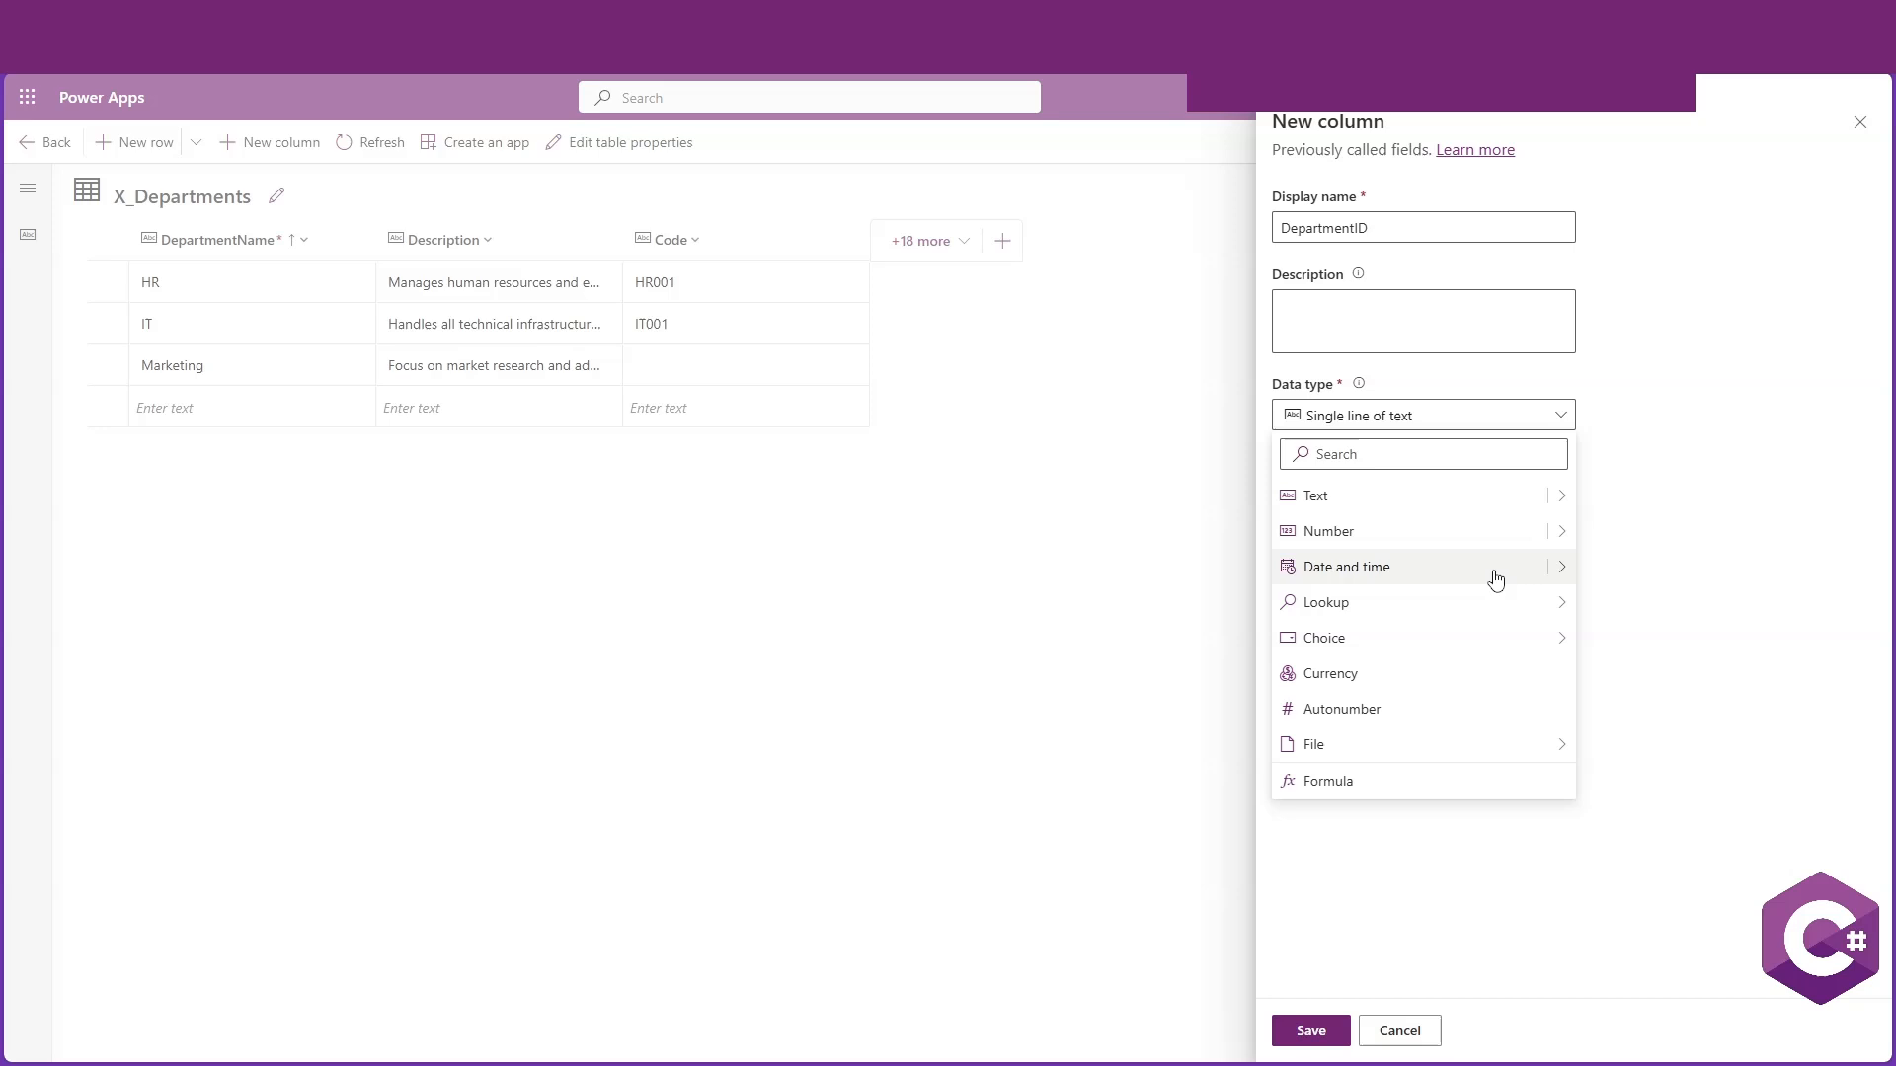
click(1387, 718)
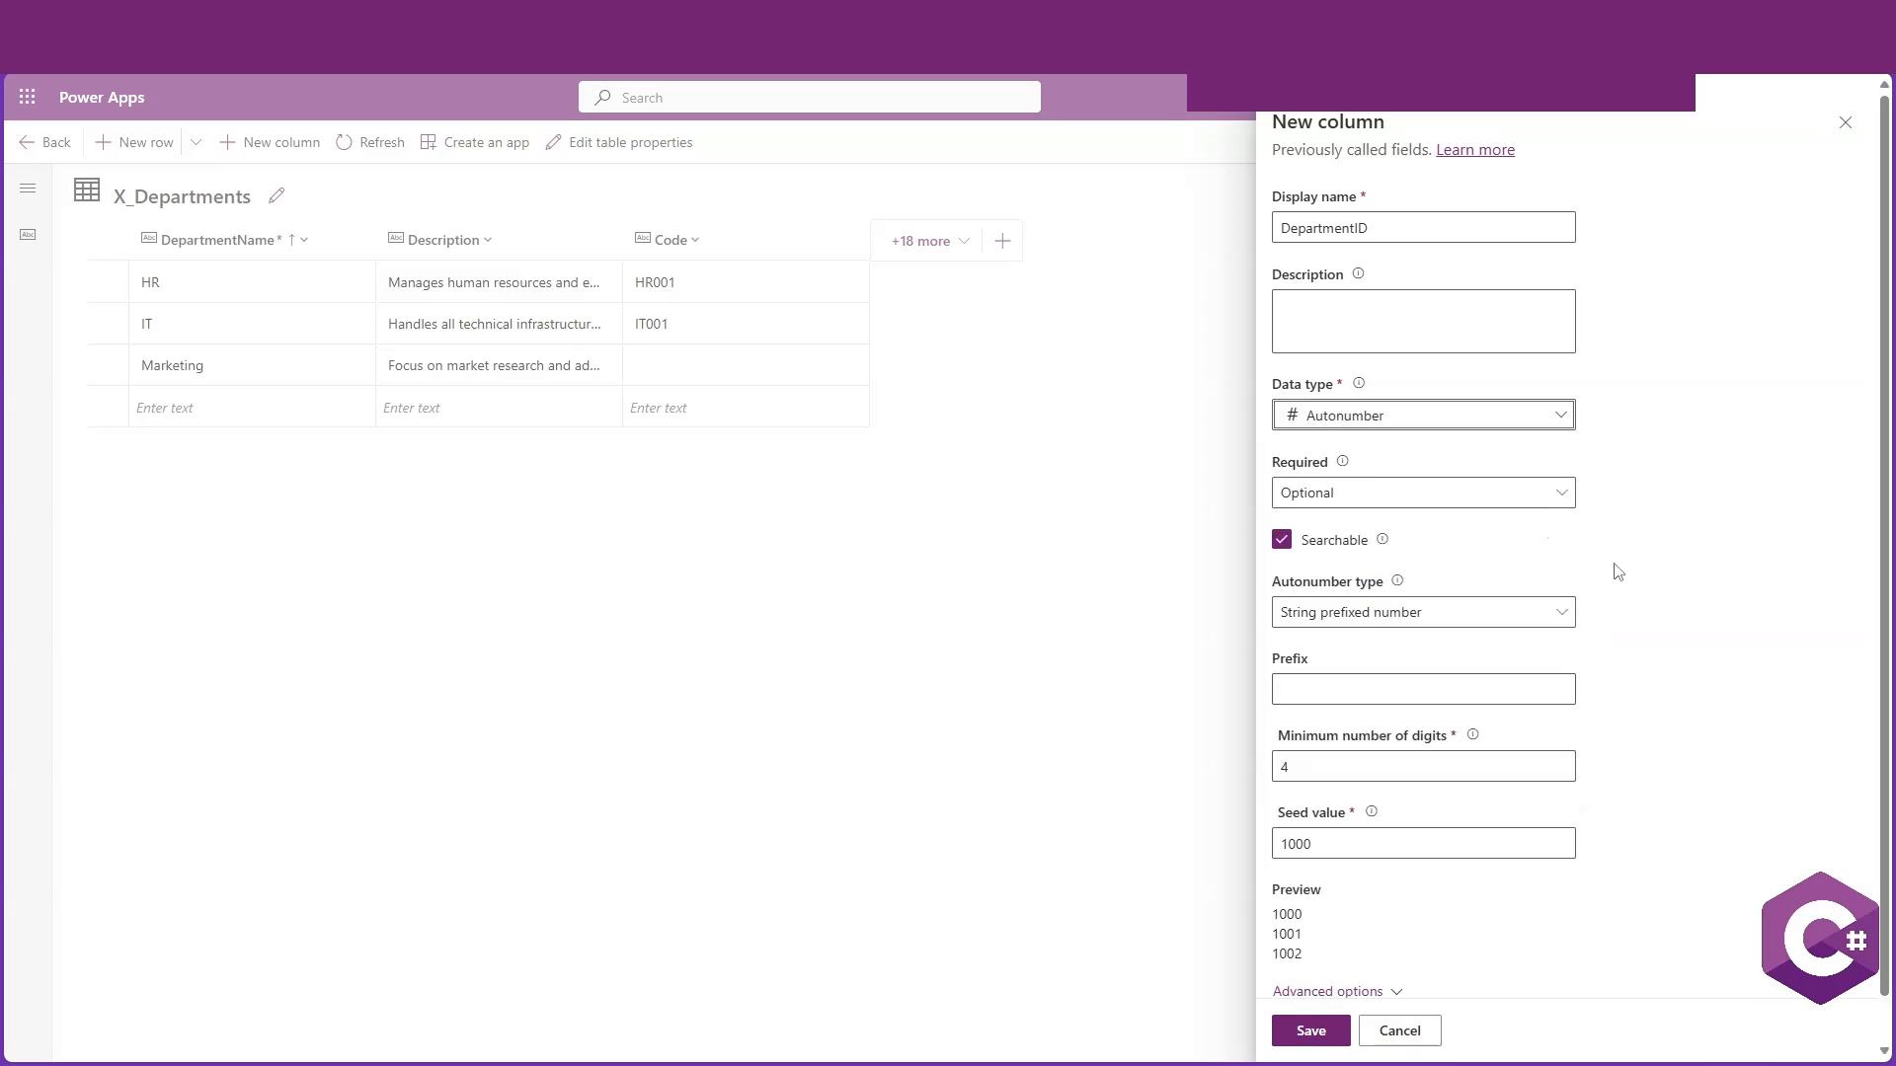
Make the DepartmentID column Business required and save the new column
click(1523, 491)
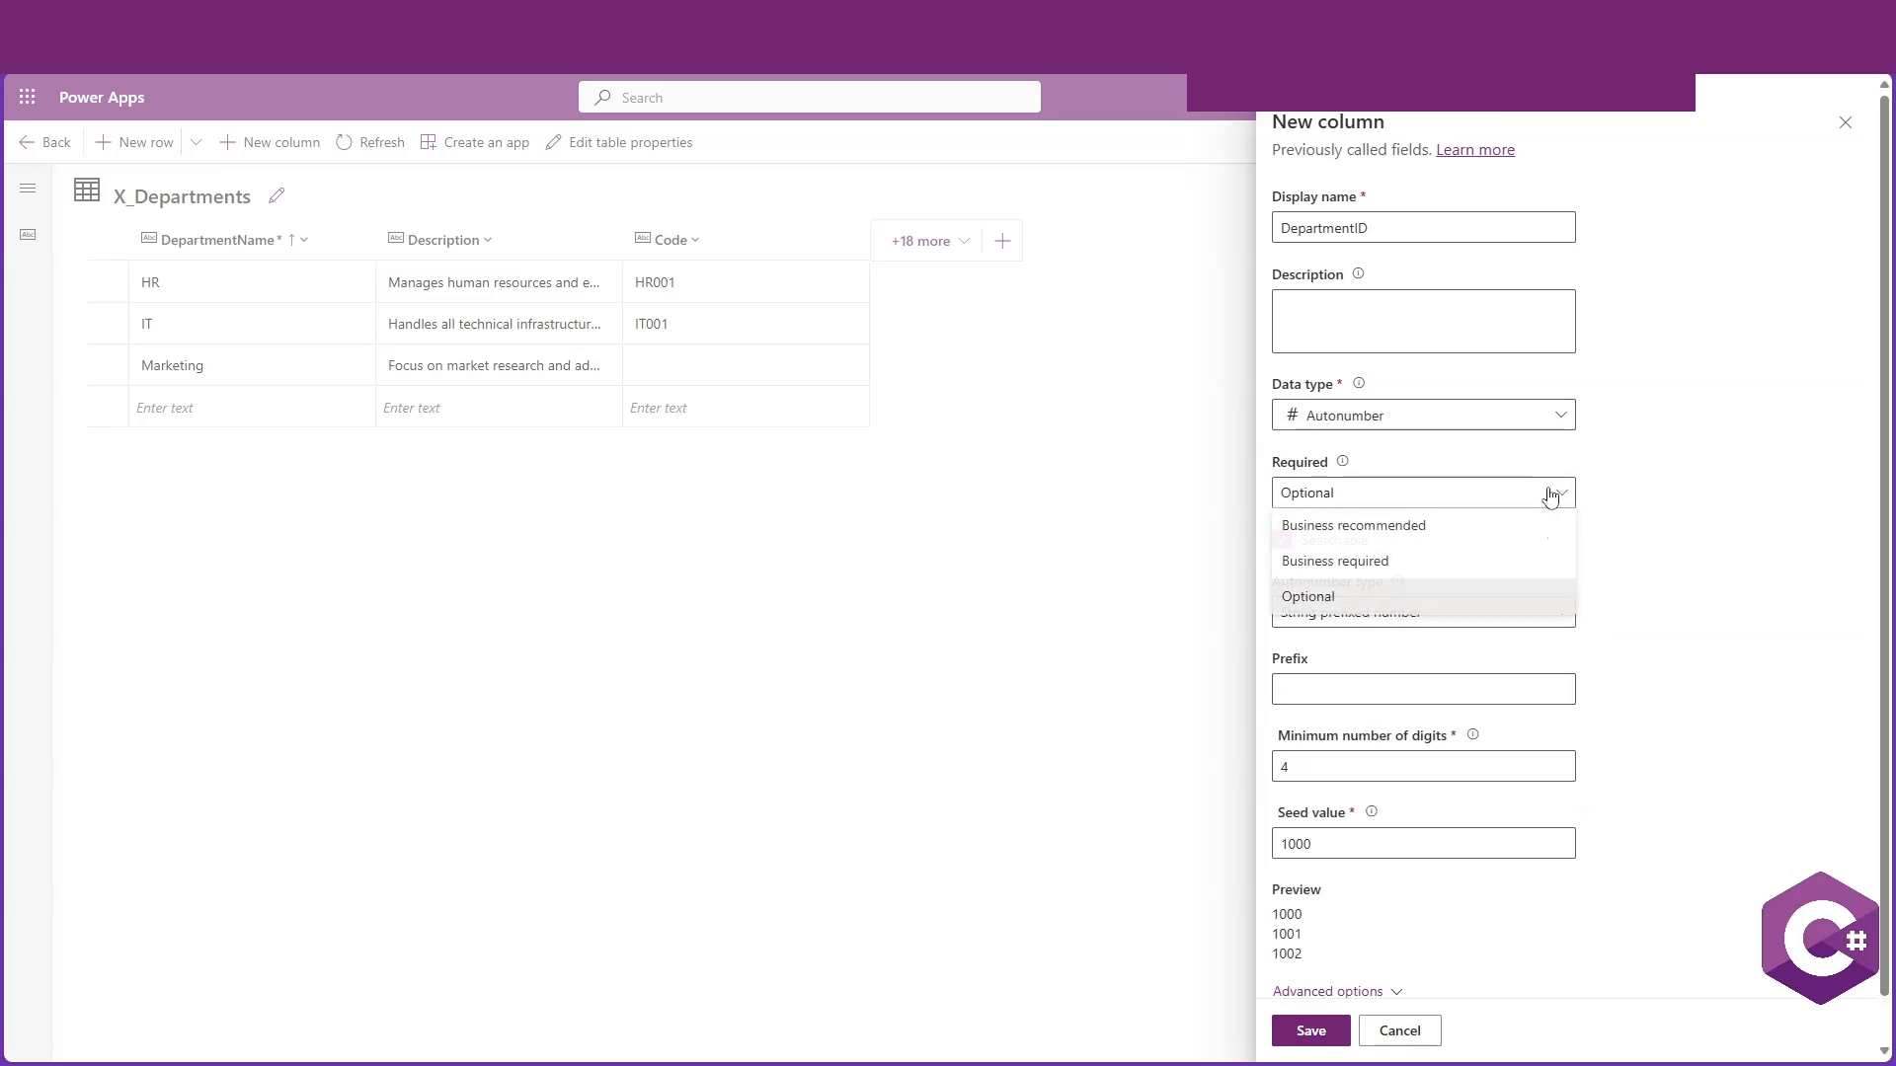
click(1414, 562)
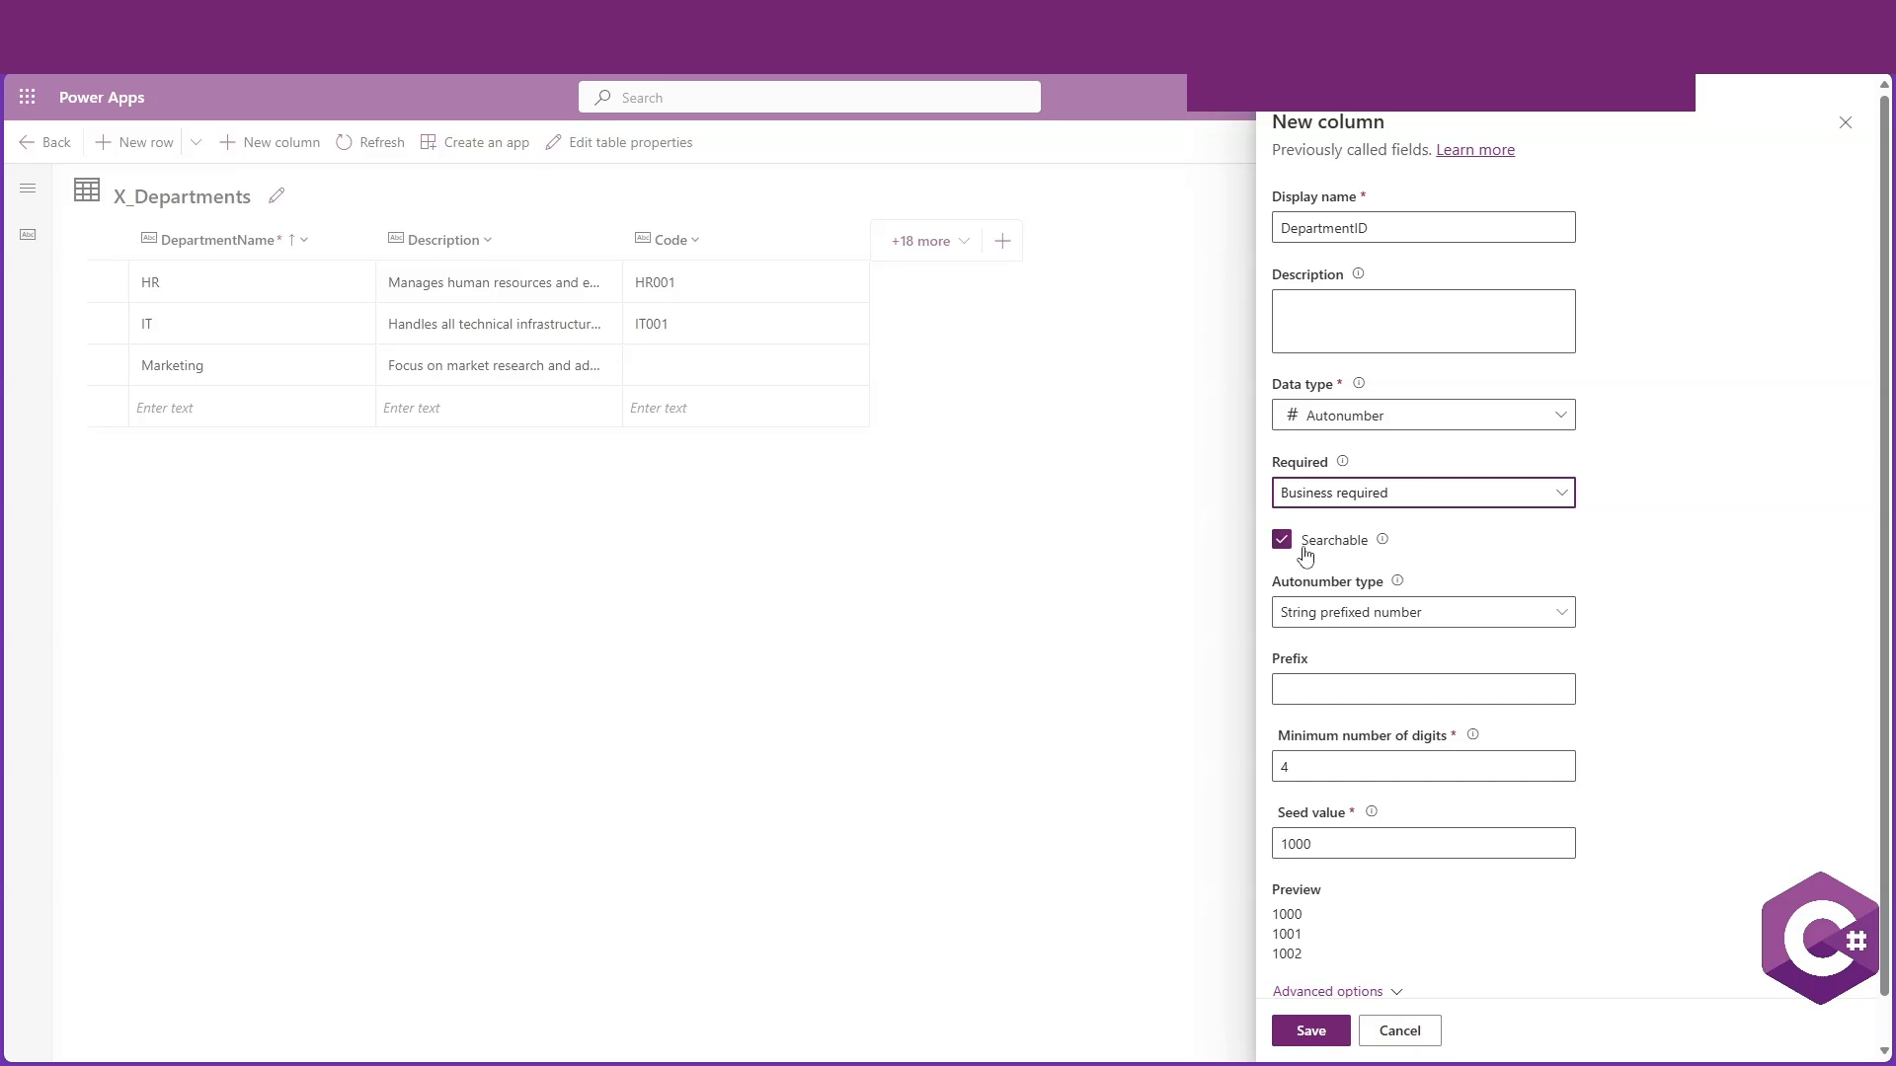
scroll(1303, 555, down, 1)
scroll(1363, 559, up, 1)
scroll(1624, 622, down, 1)
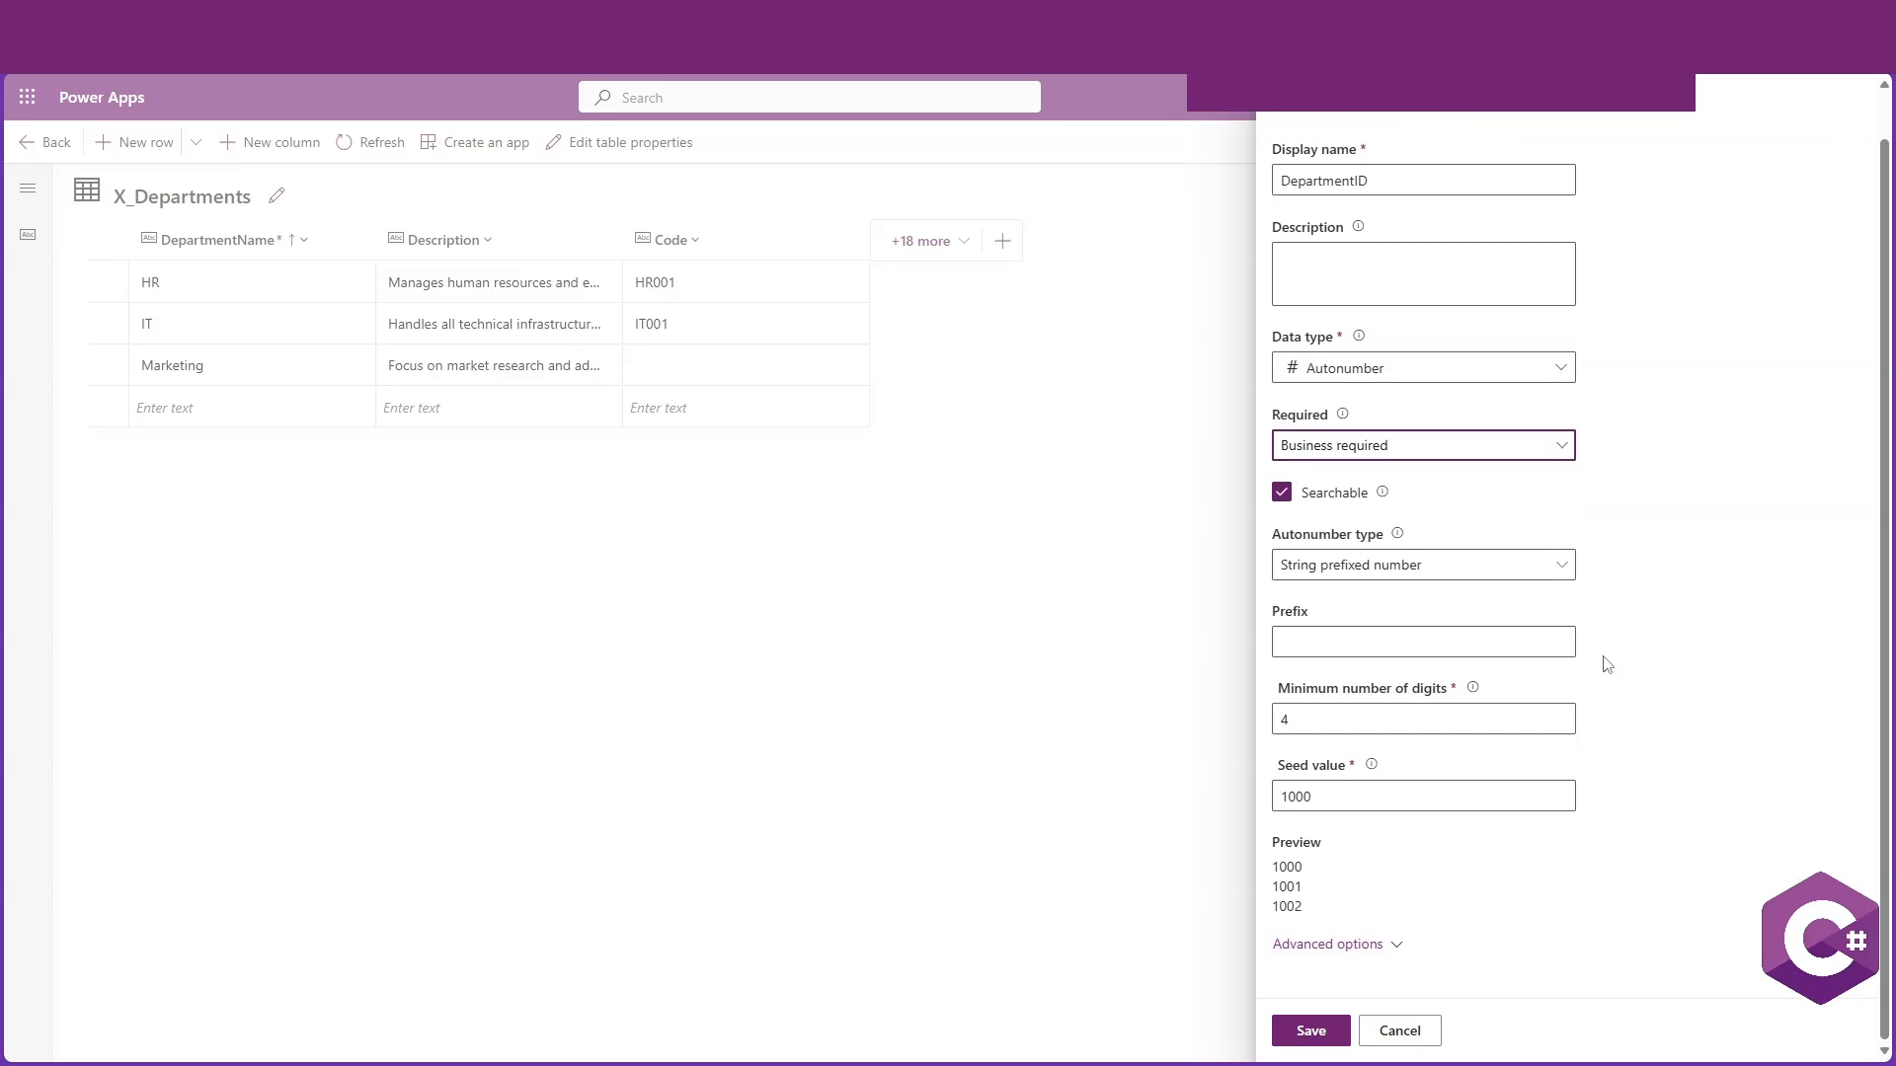
scroll(1595, 702, down, 1)
click(1315, 1030)
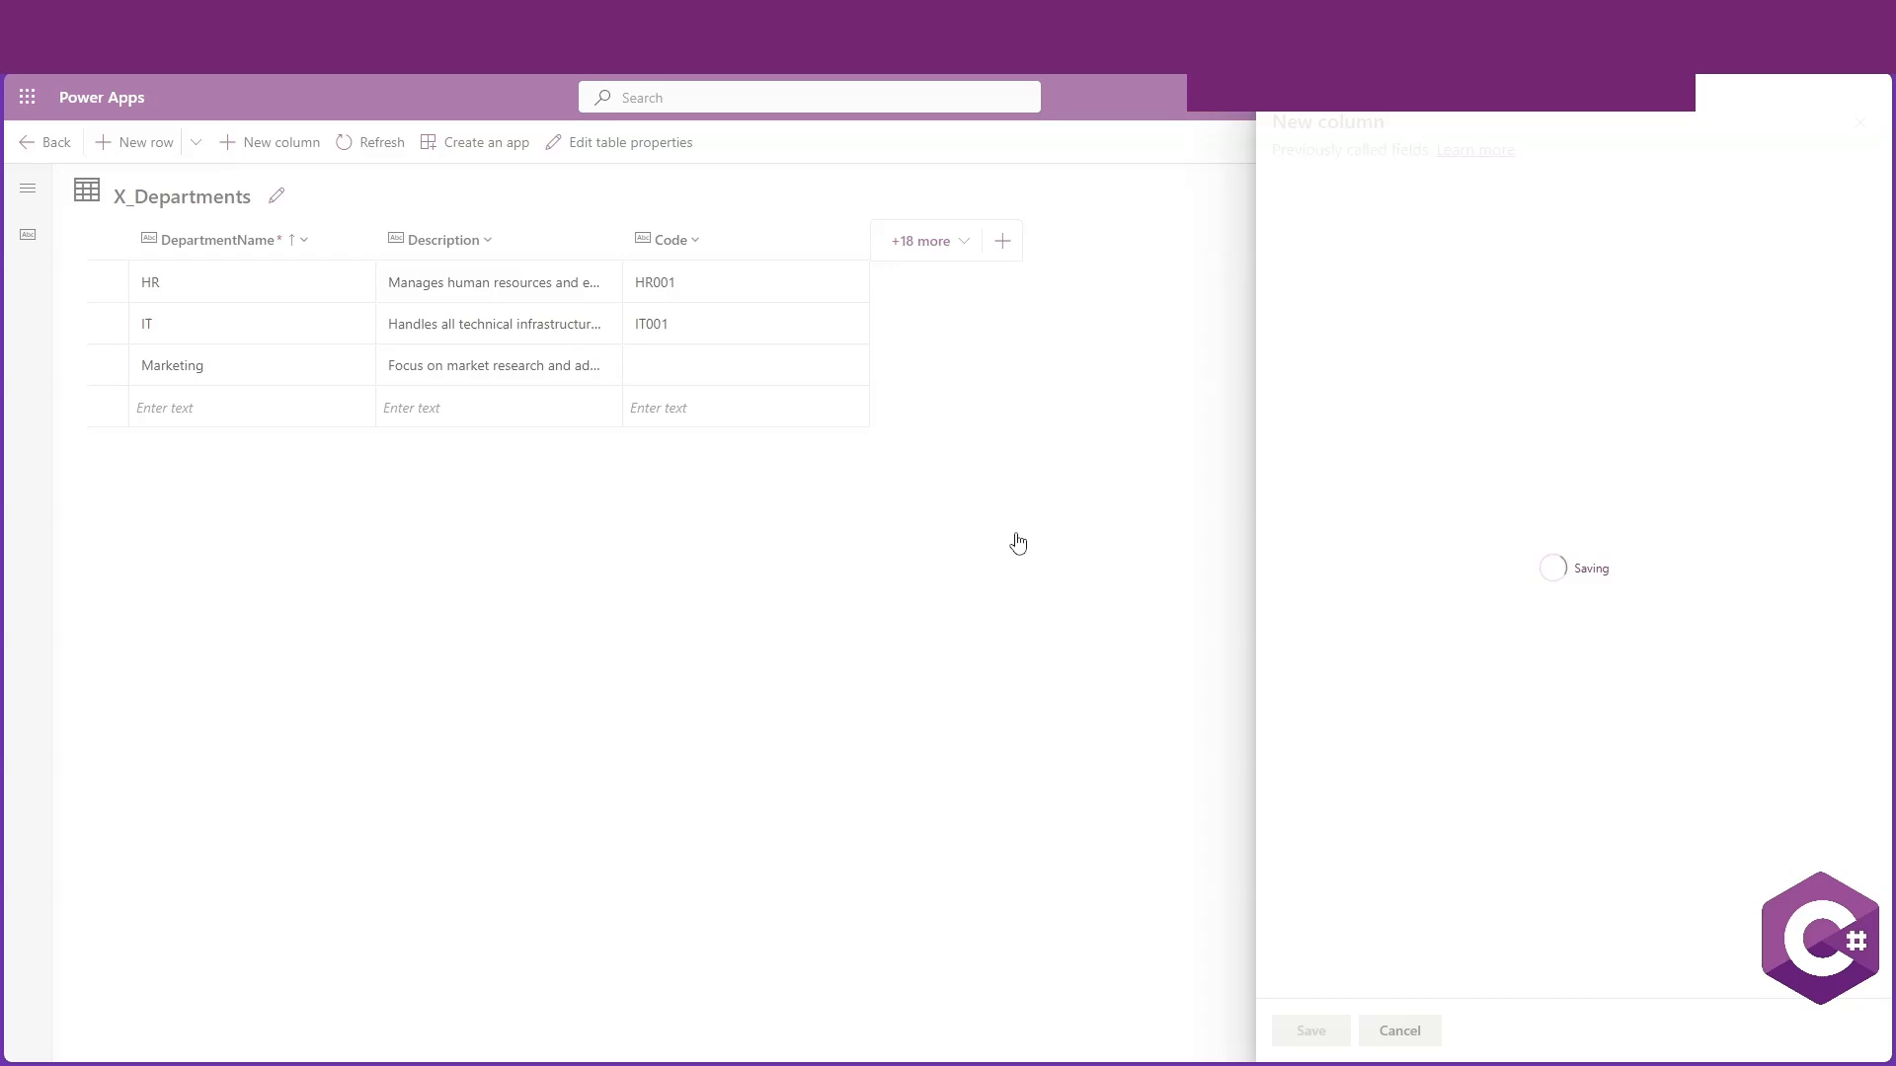
Move the DepartmentID column to the first position in the table editor and return to the table overview
drag(943, 240, 121, 246)
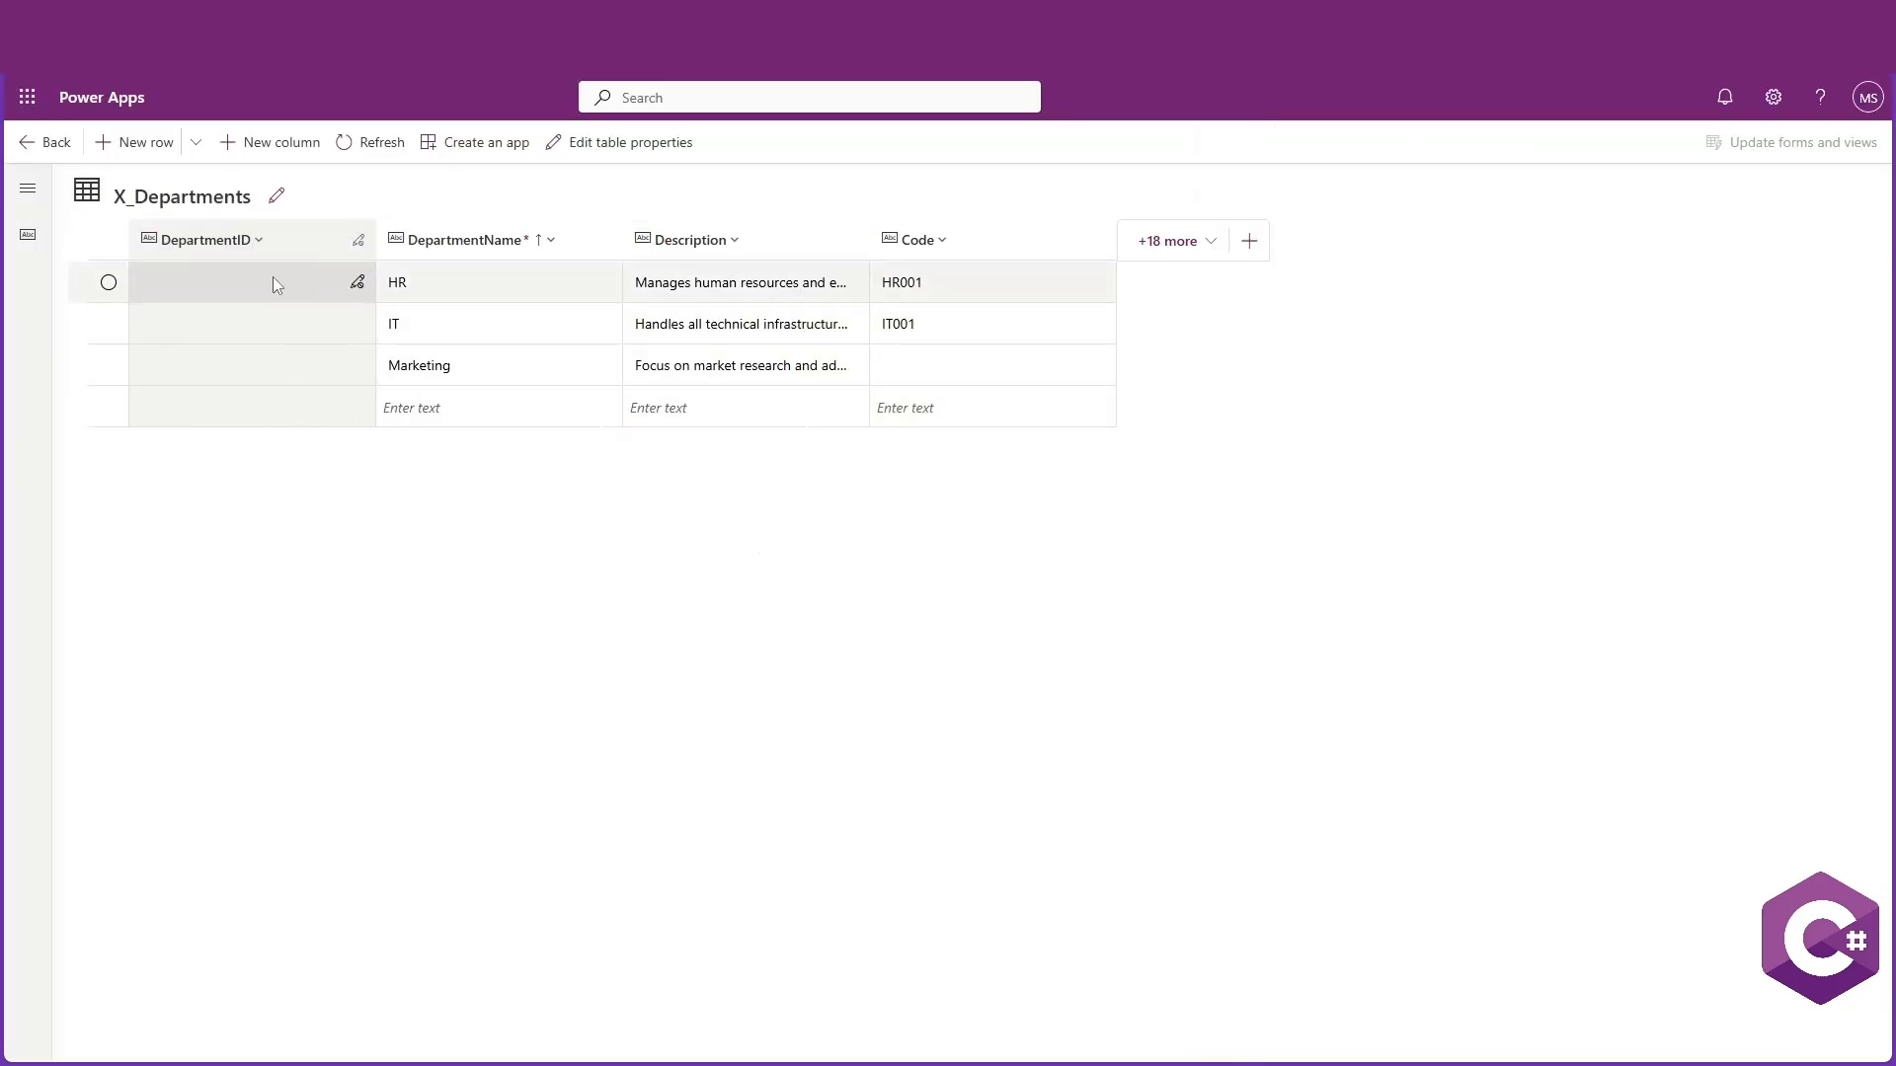
click(246, 286)
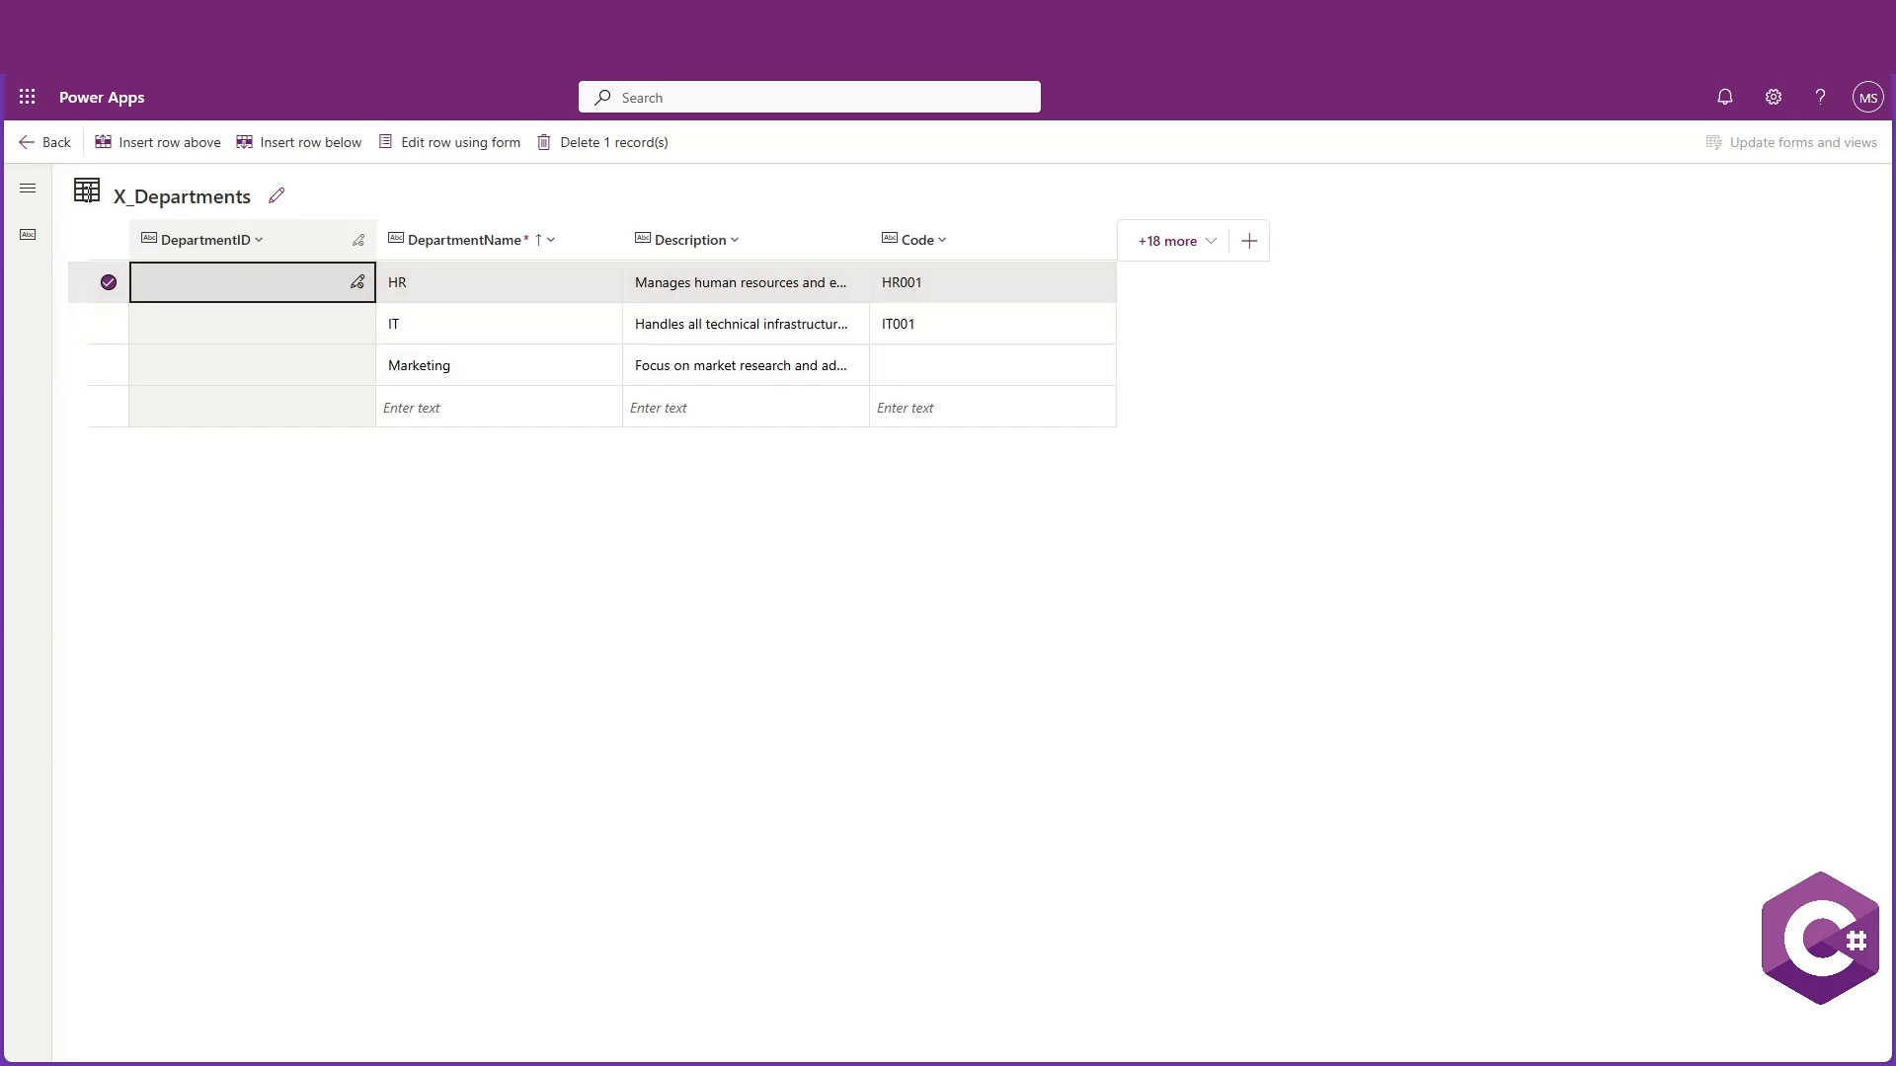
click(30, 148)
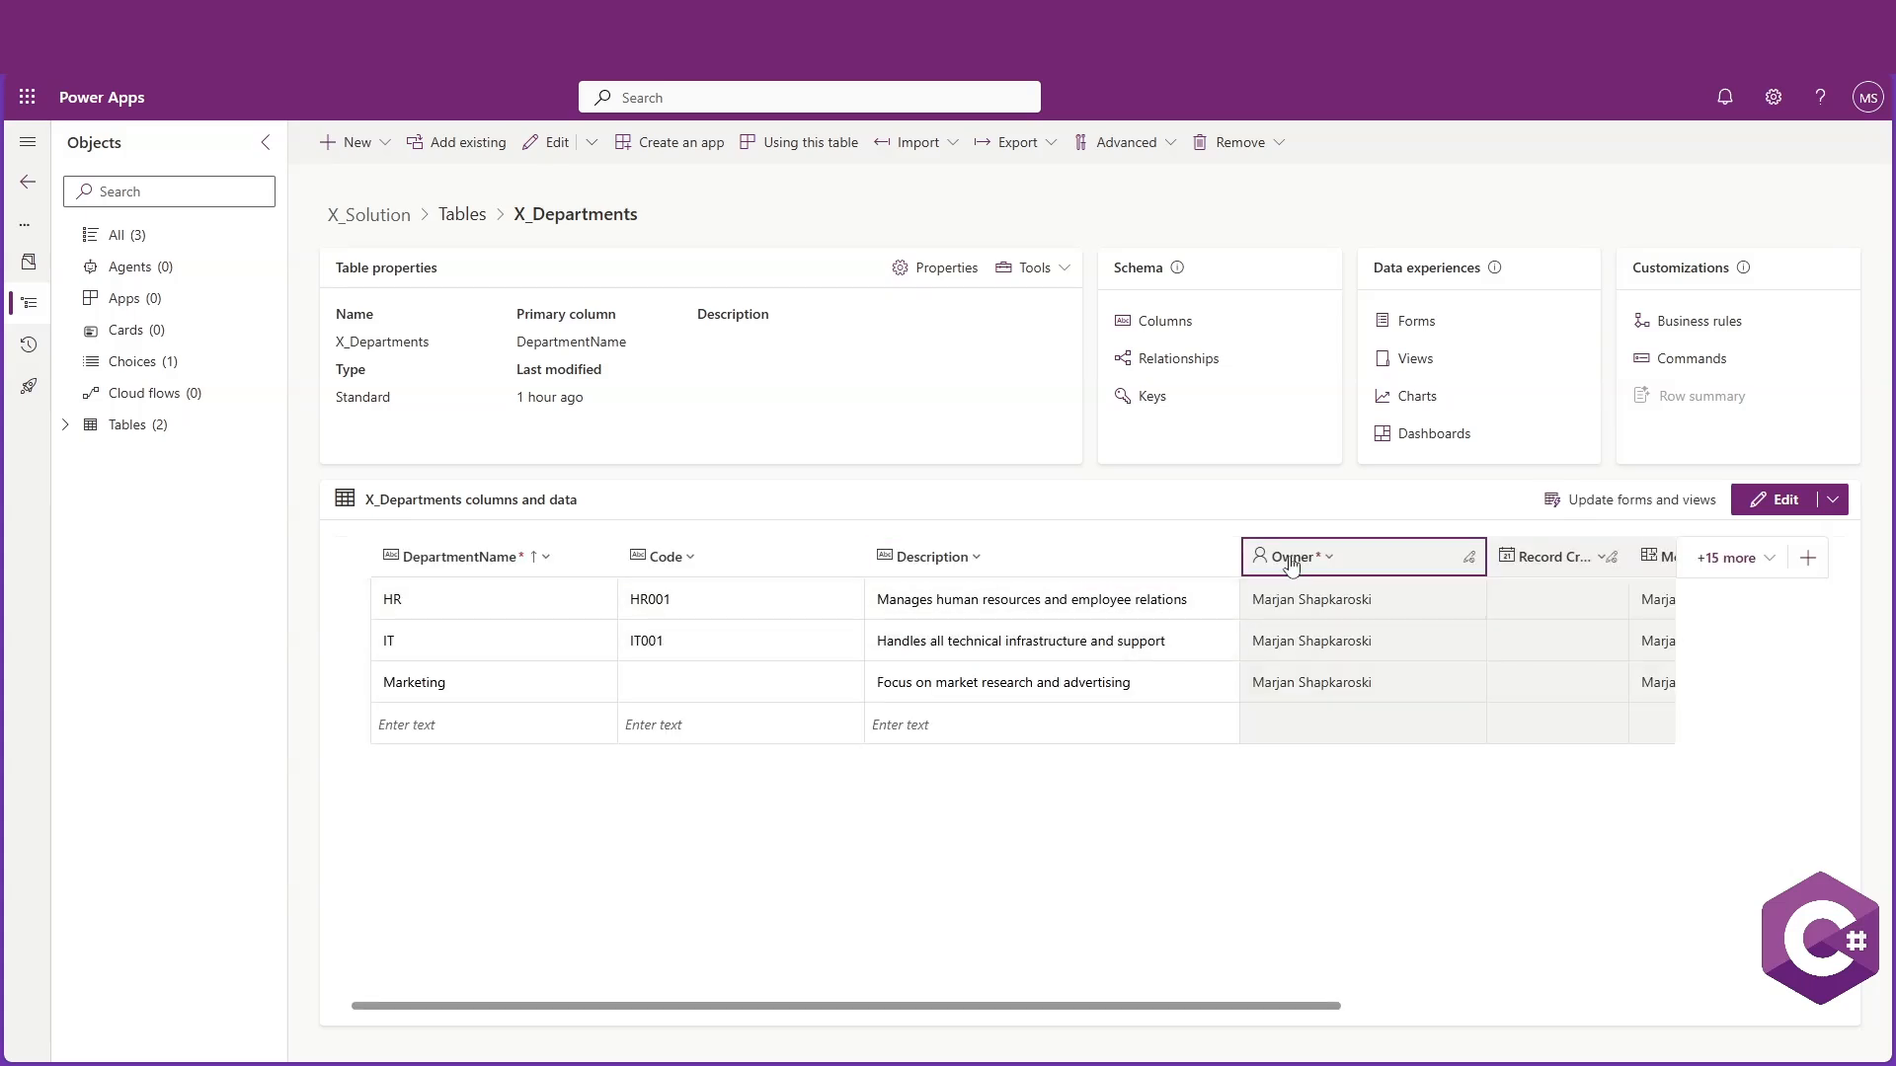
Show the DepartmentID column in the X_Departments data grid and move it to the first position
click(1743, 558)
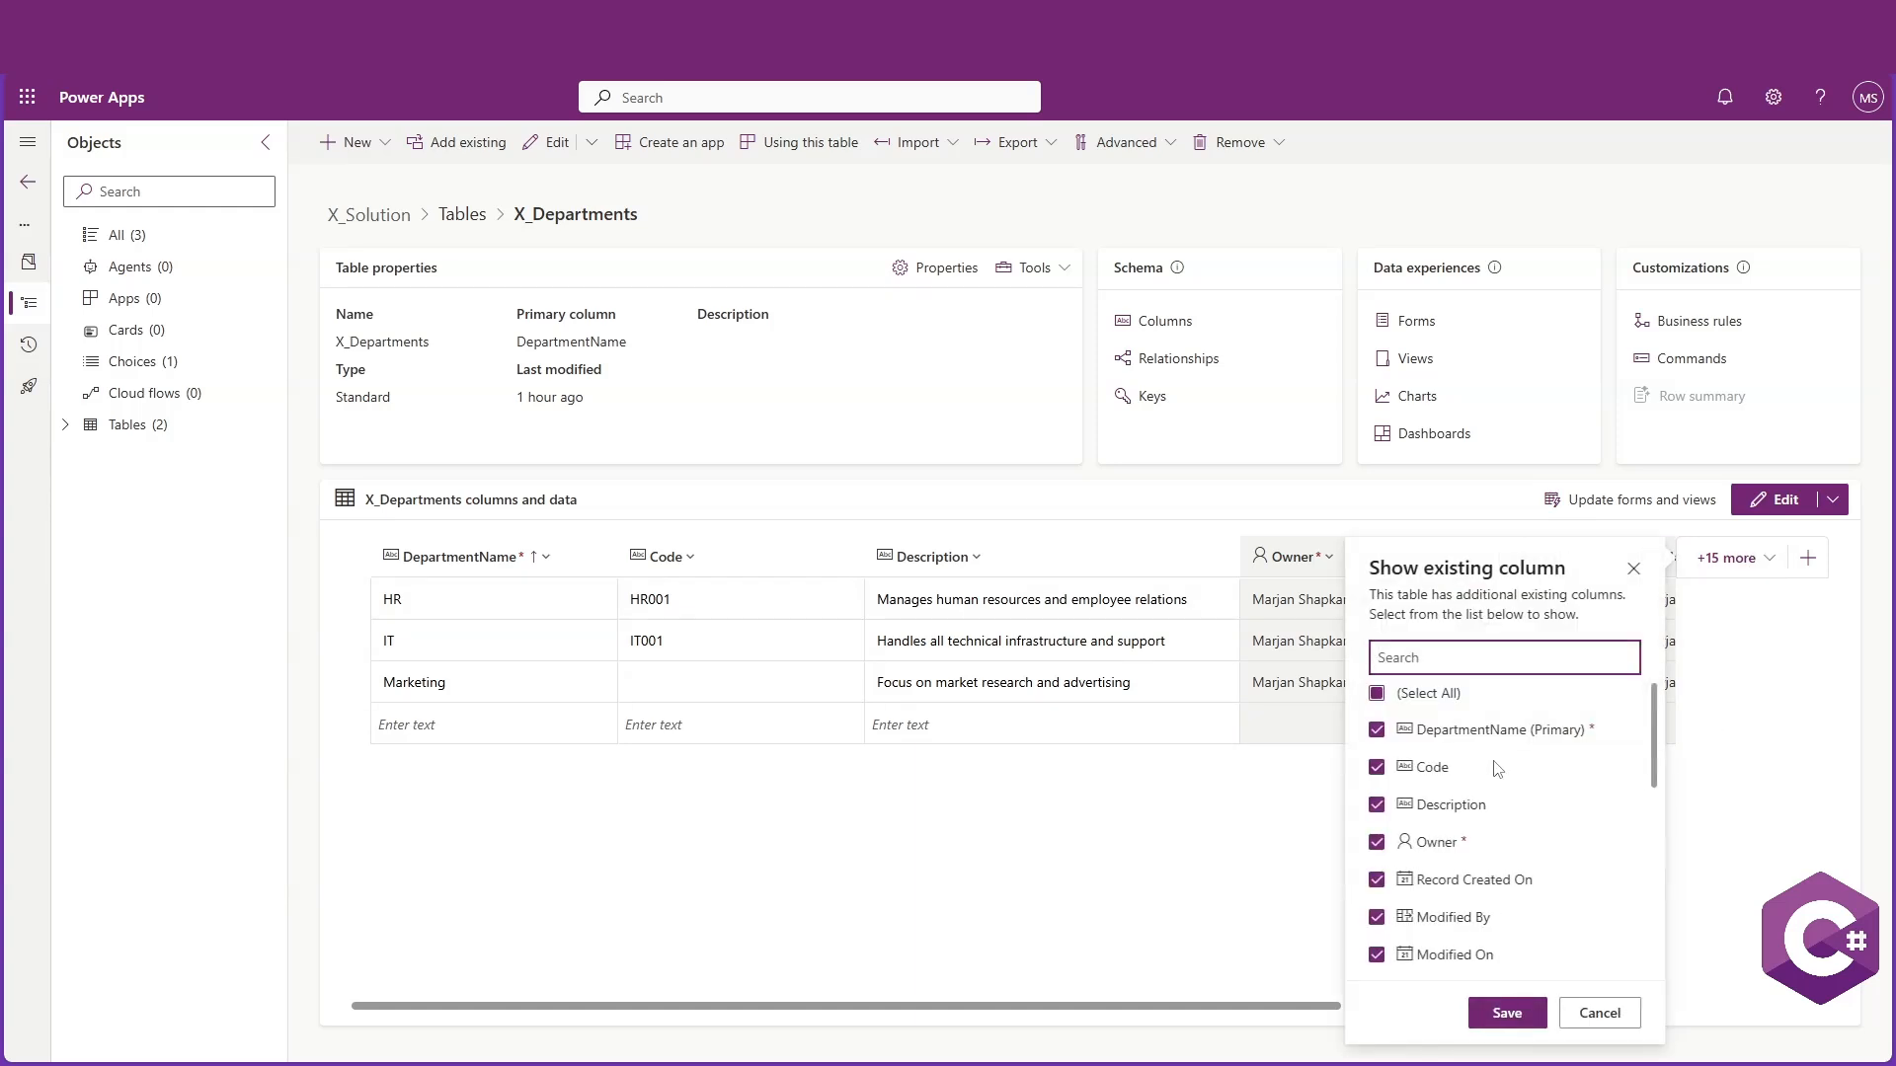
scroll(1496, 770, down, 5)
scroll(1496, 770, up, 3)
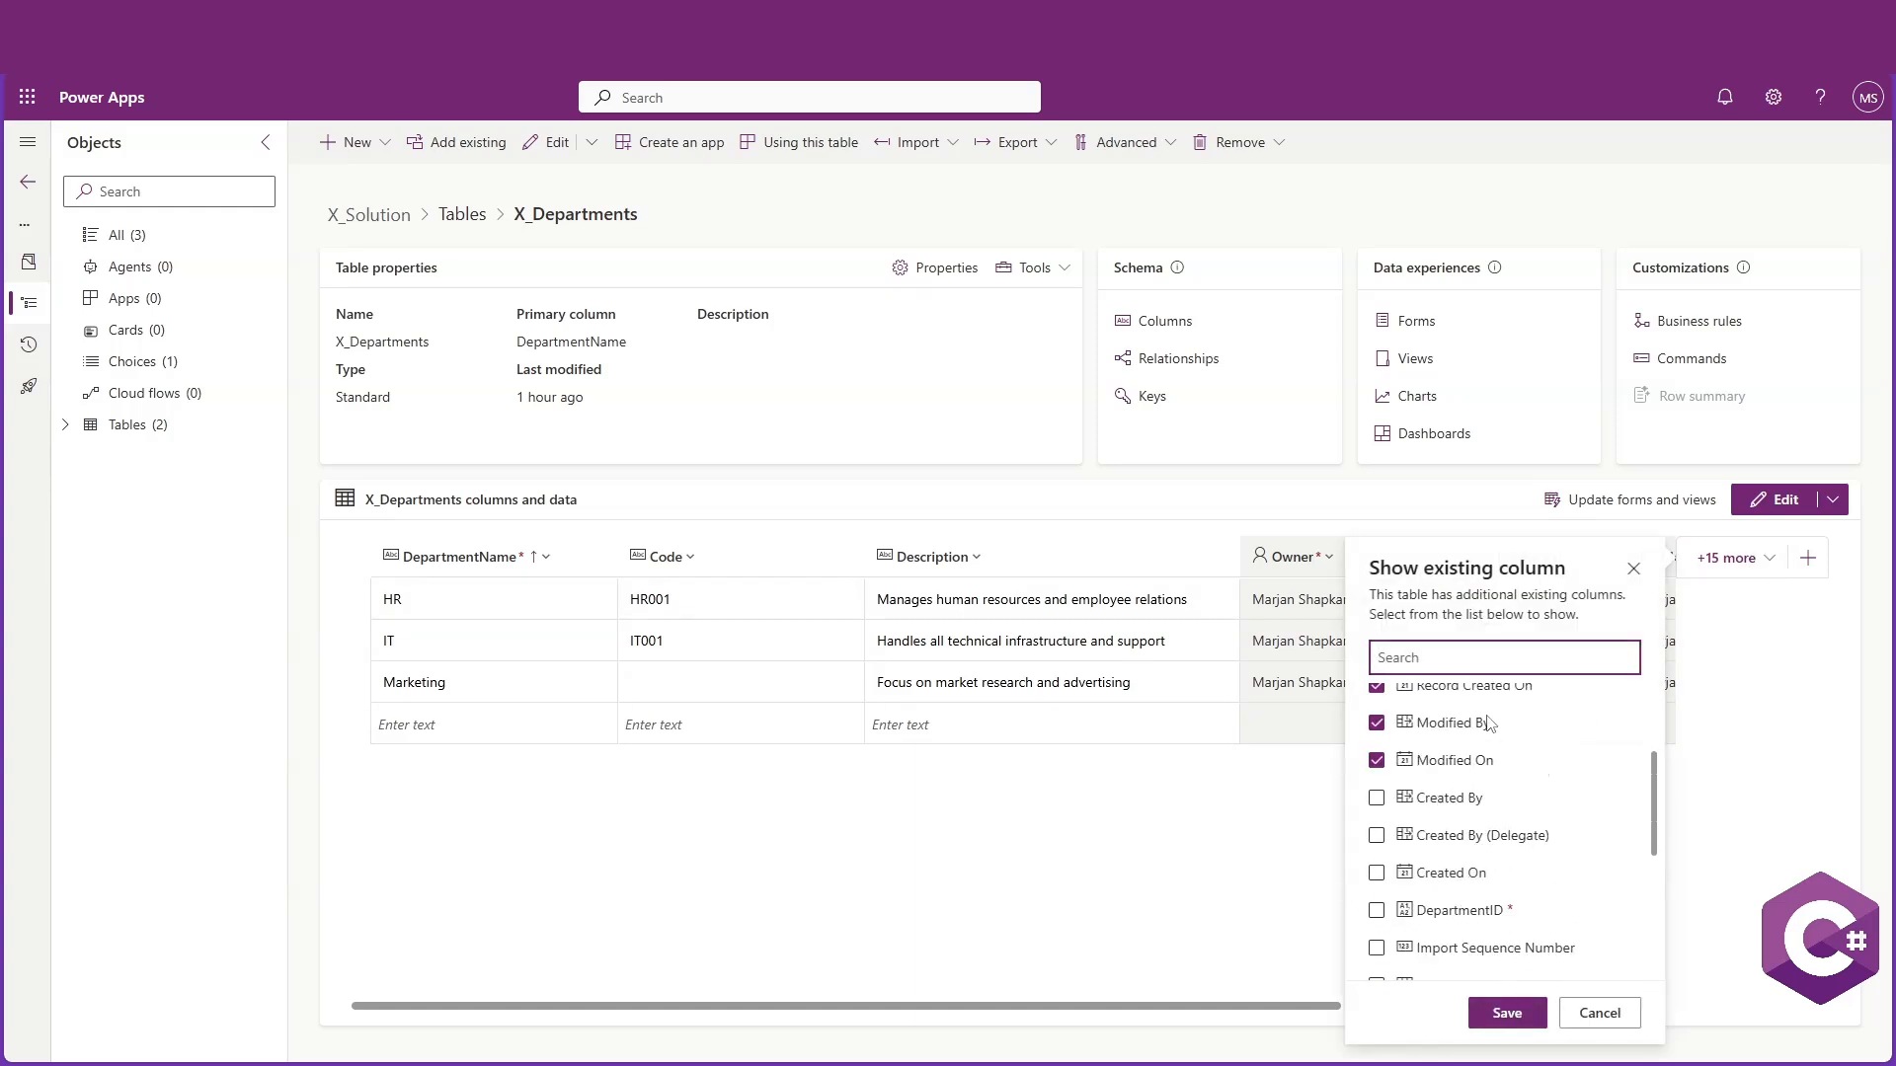
click(1376, 908)
click(1505, 1013)
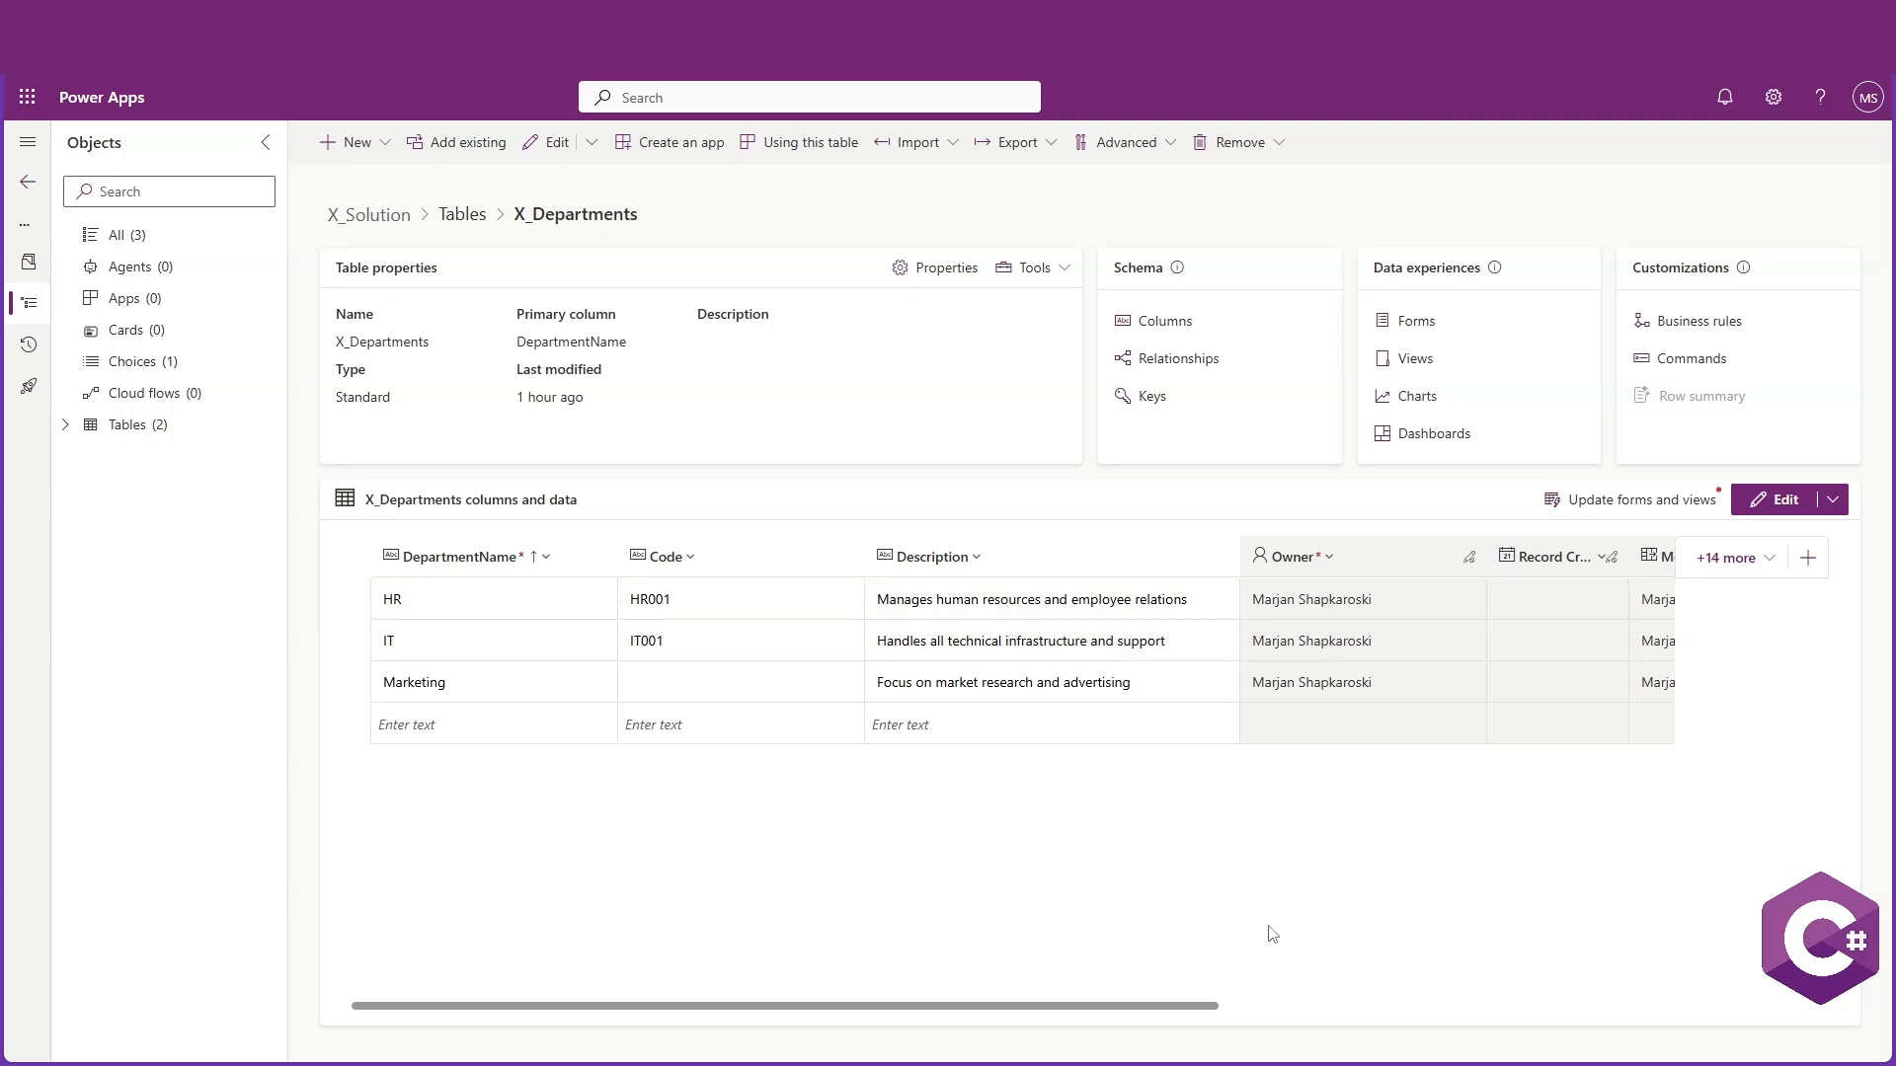
drag(1221, 1017, 1679, 1017)
drag(1541, 556, 340, 578)
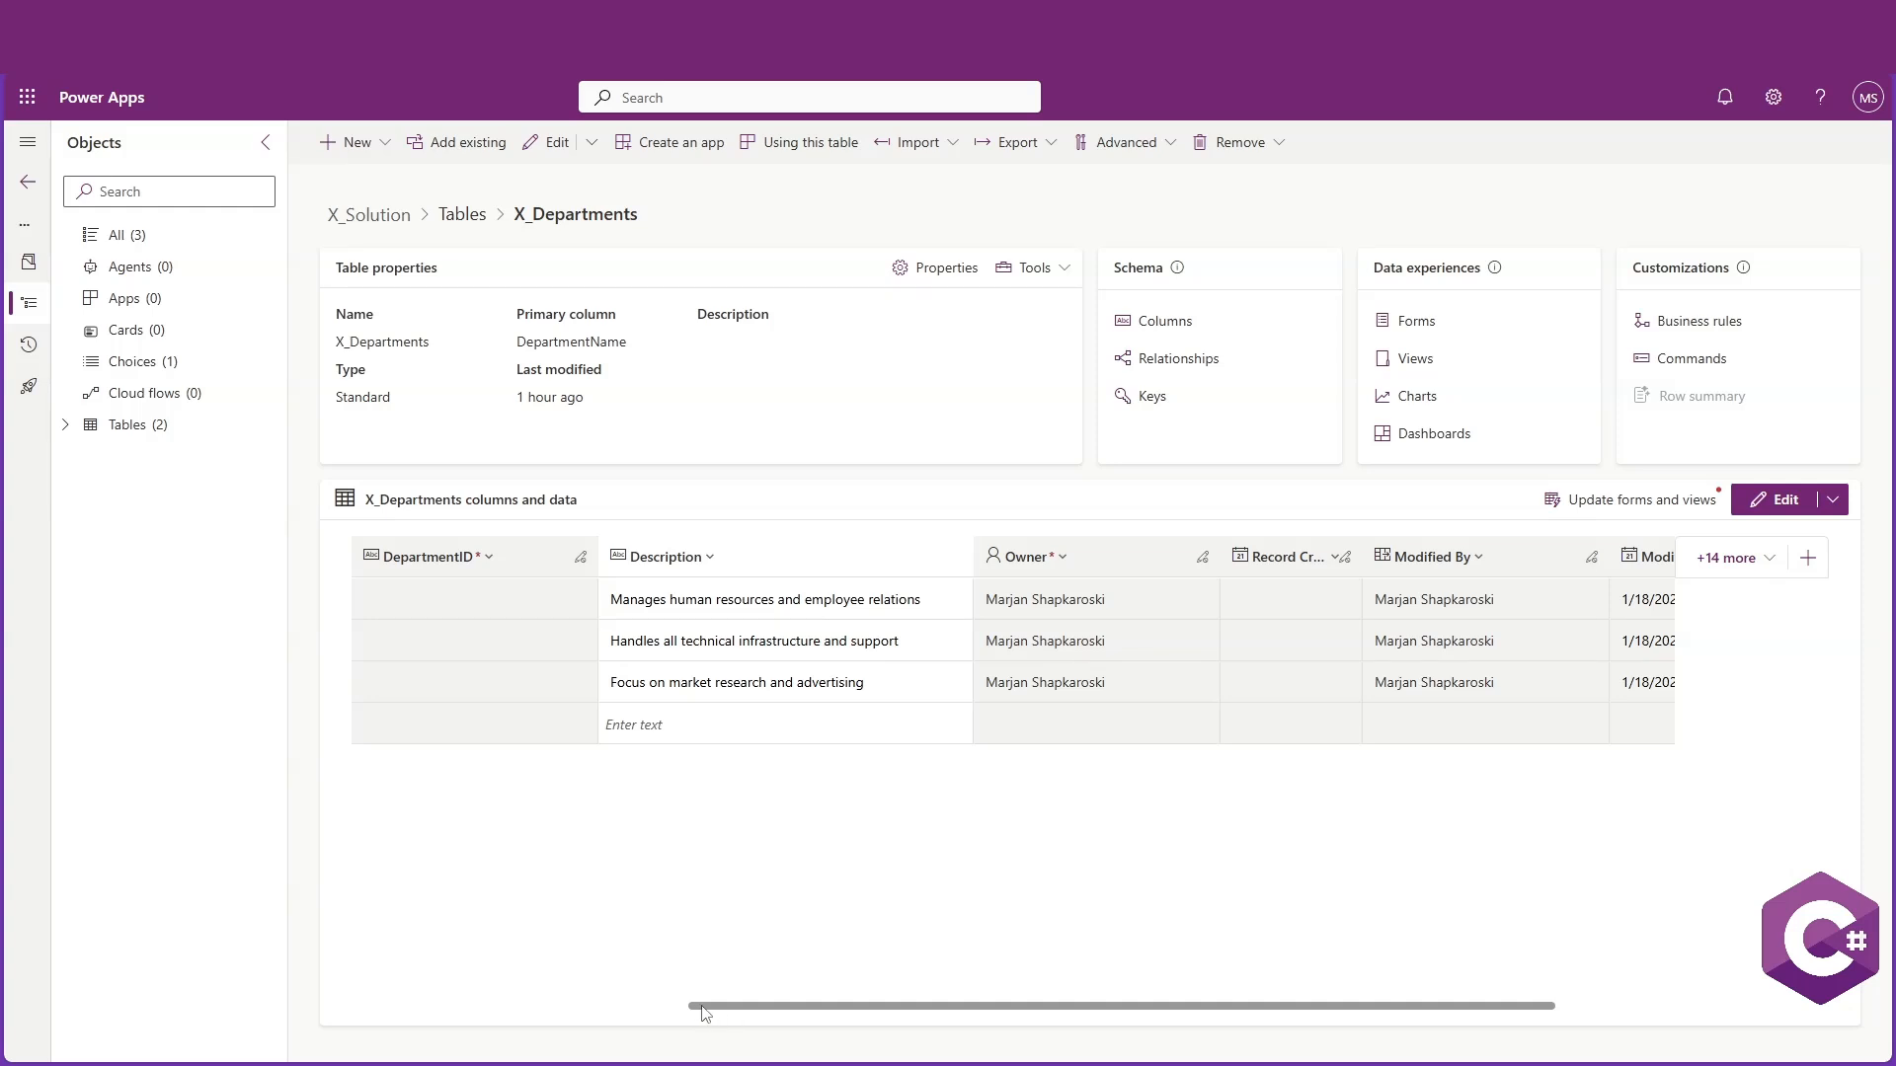
drag(704, 1013, 370, 1007)
drag(957, 555, 474, 593)
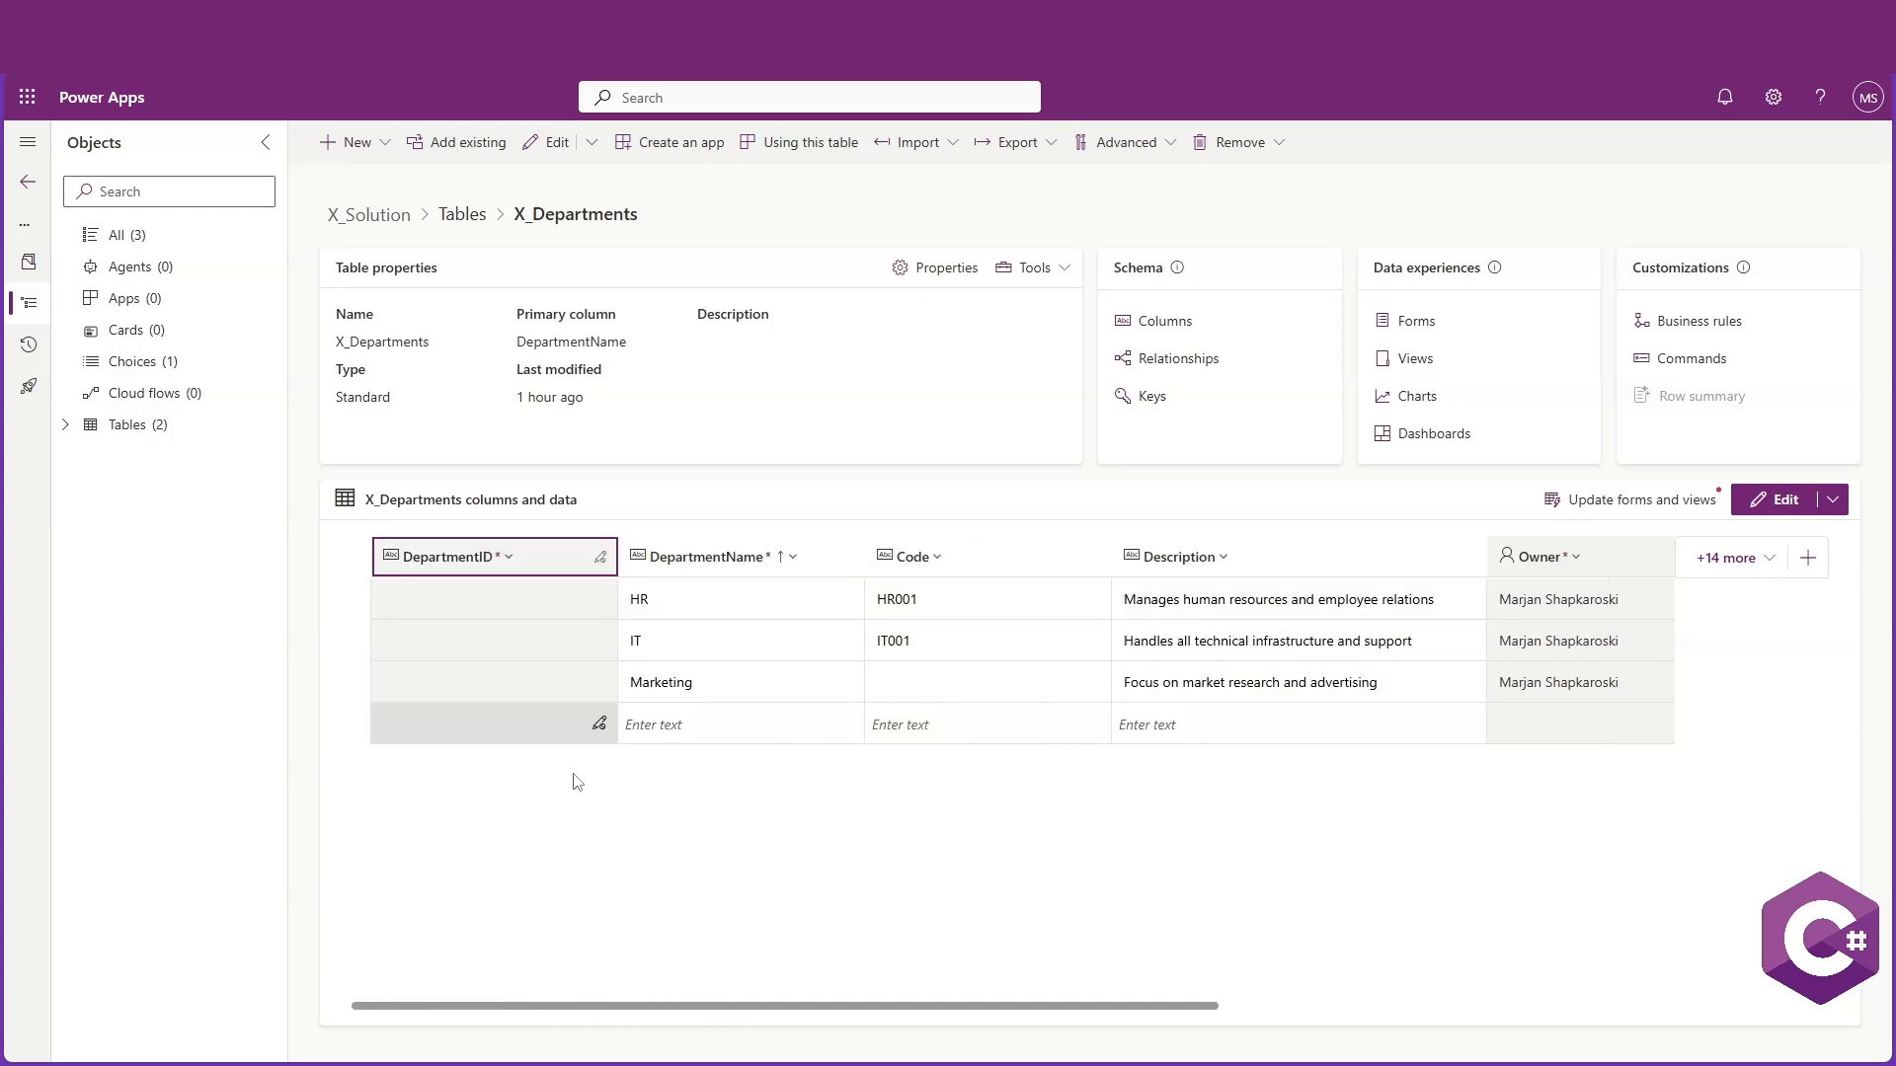
Add a department row named Operations with code OP001 and description "Responsible for managing operations"
click(823, 723)
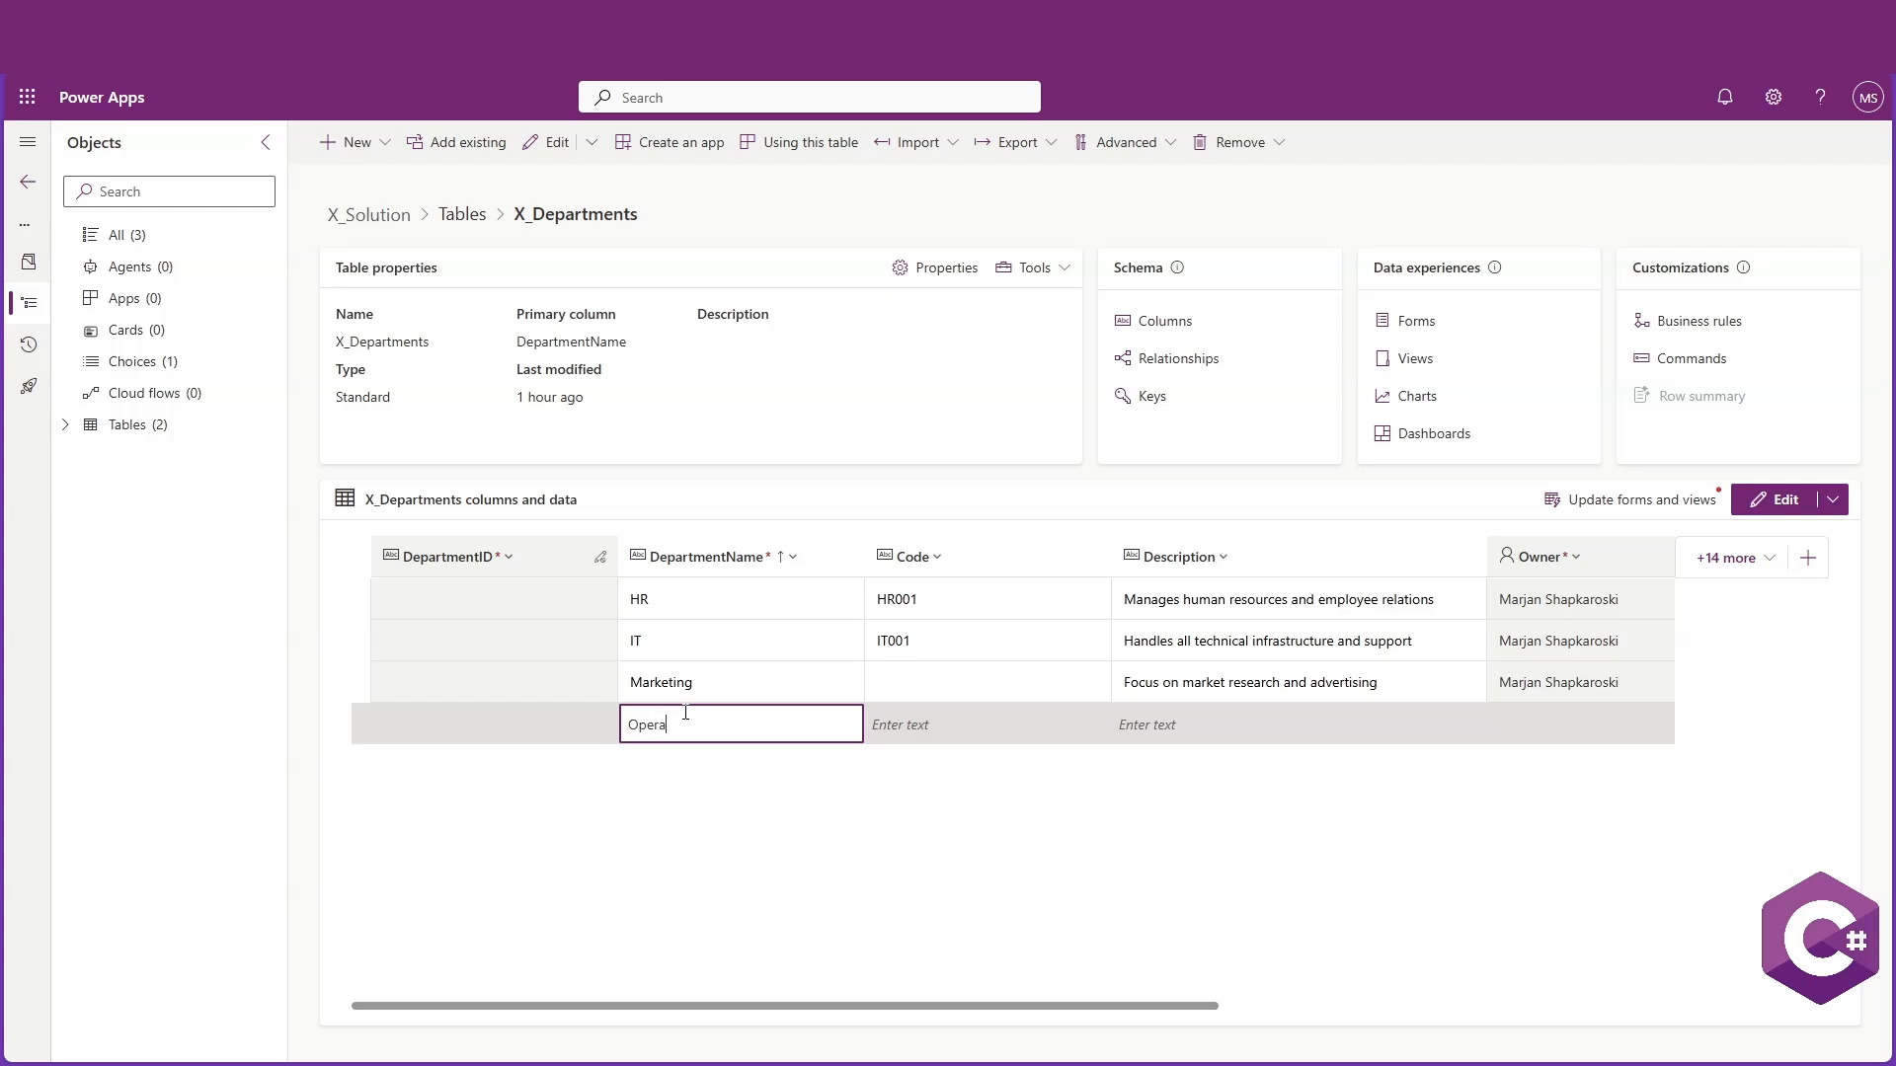
text(s)
key(Return)
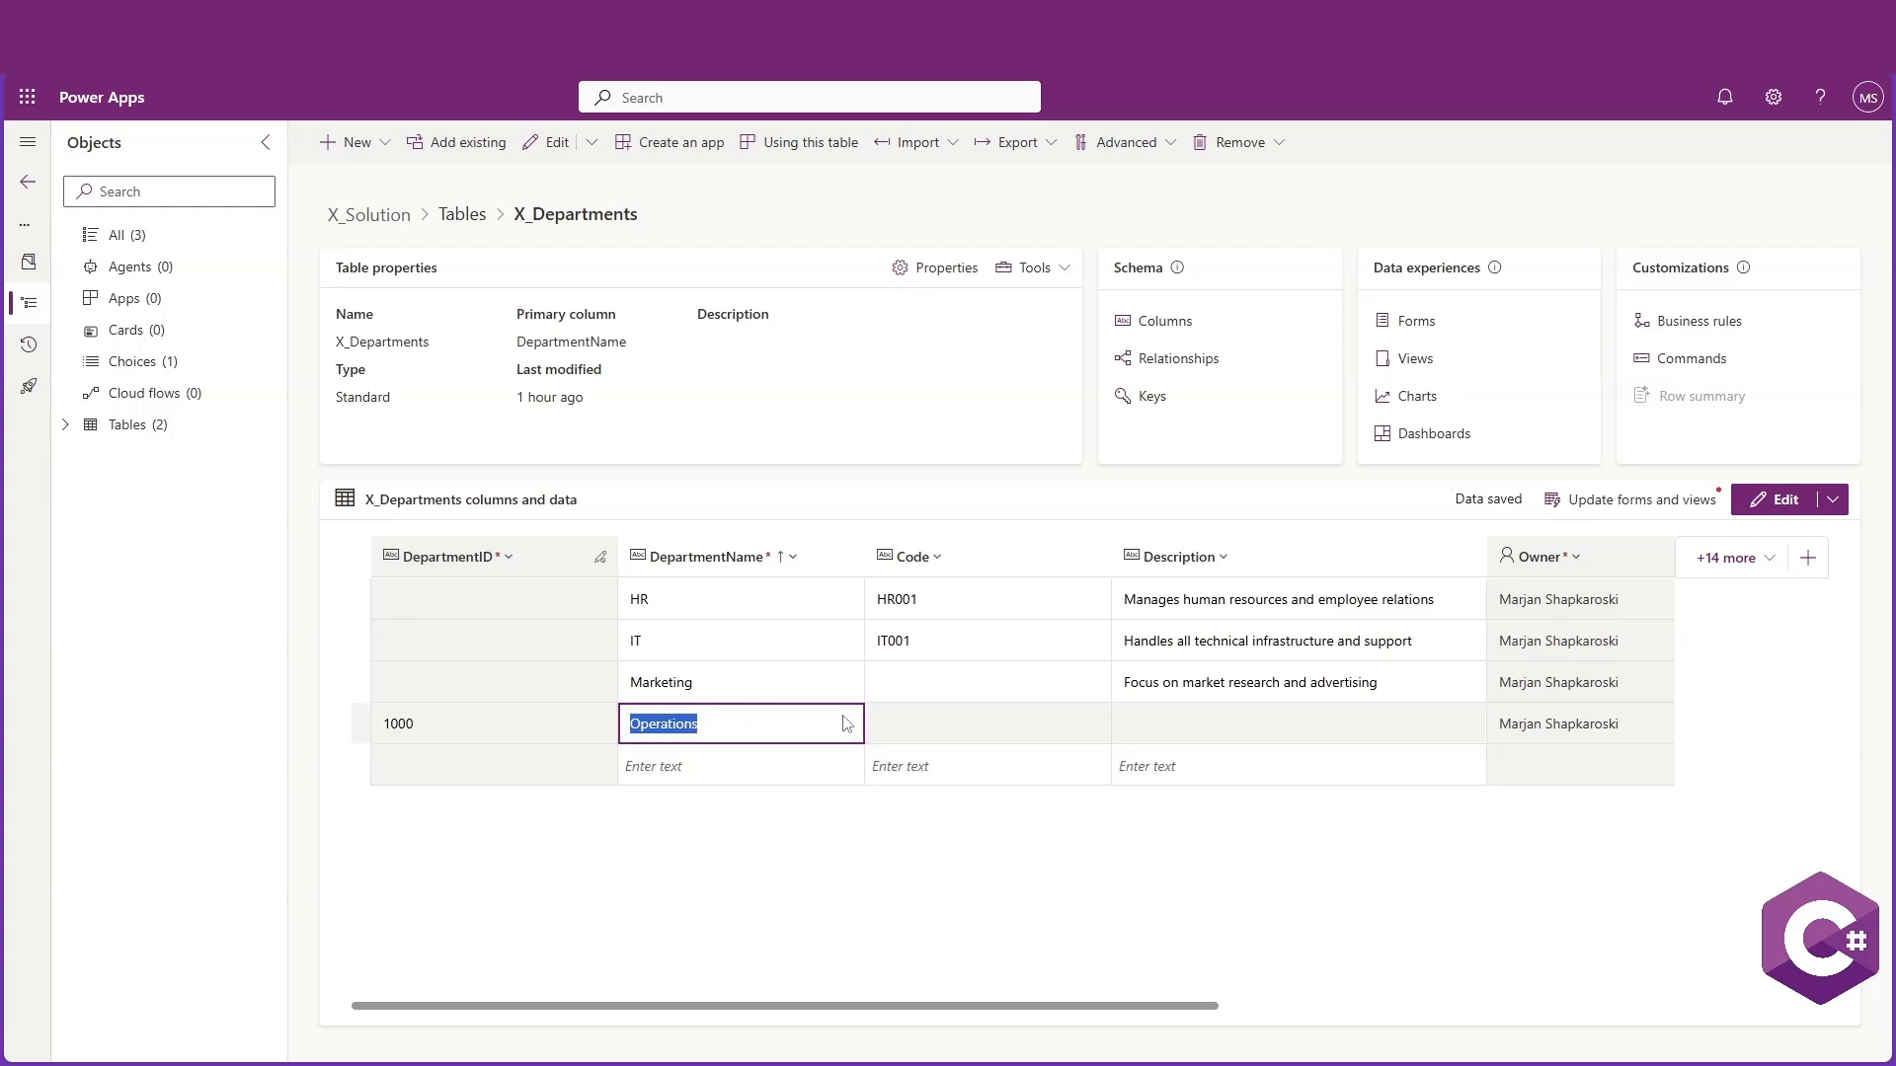
click(900, 732)
text(OP001)
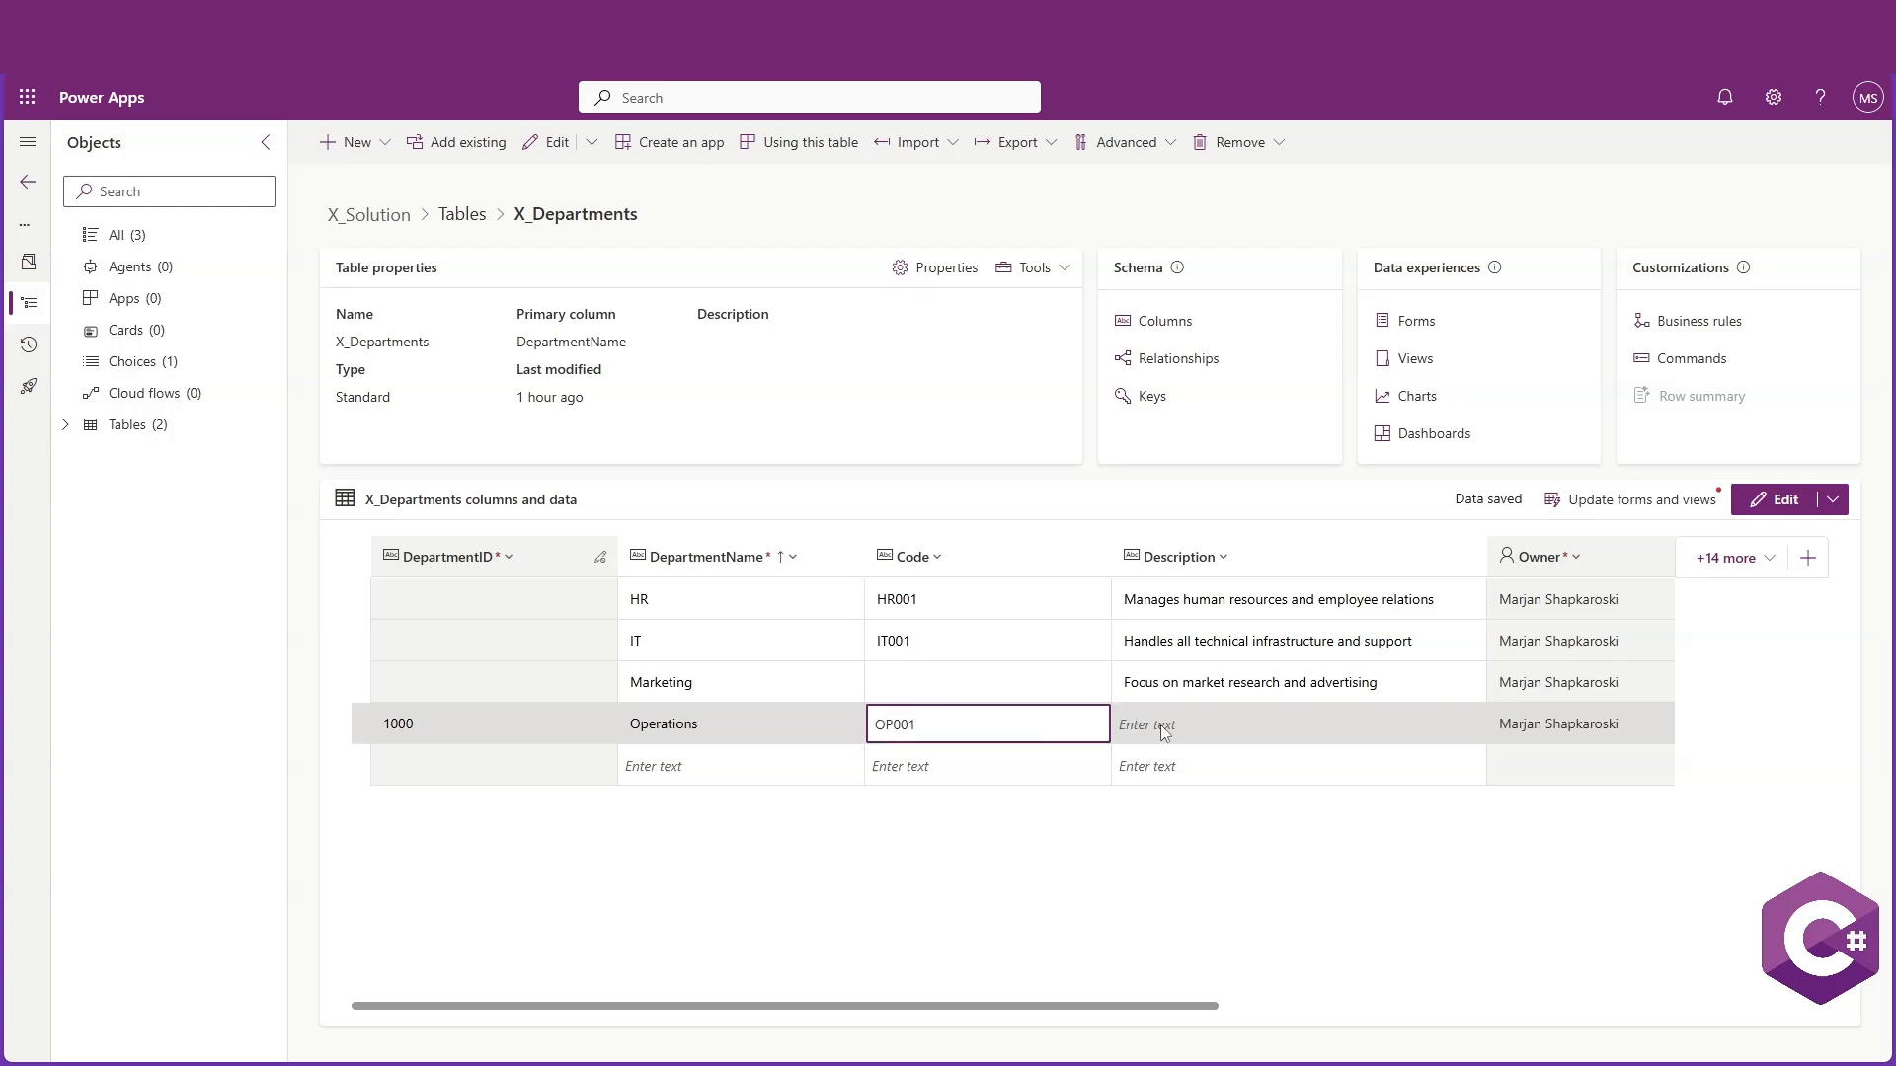
click(1160, 726)
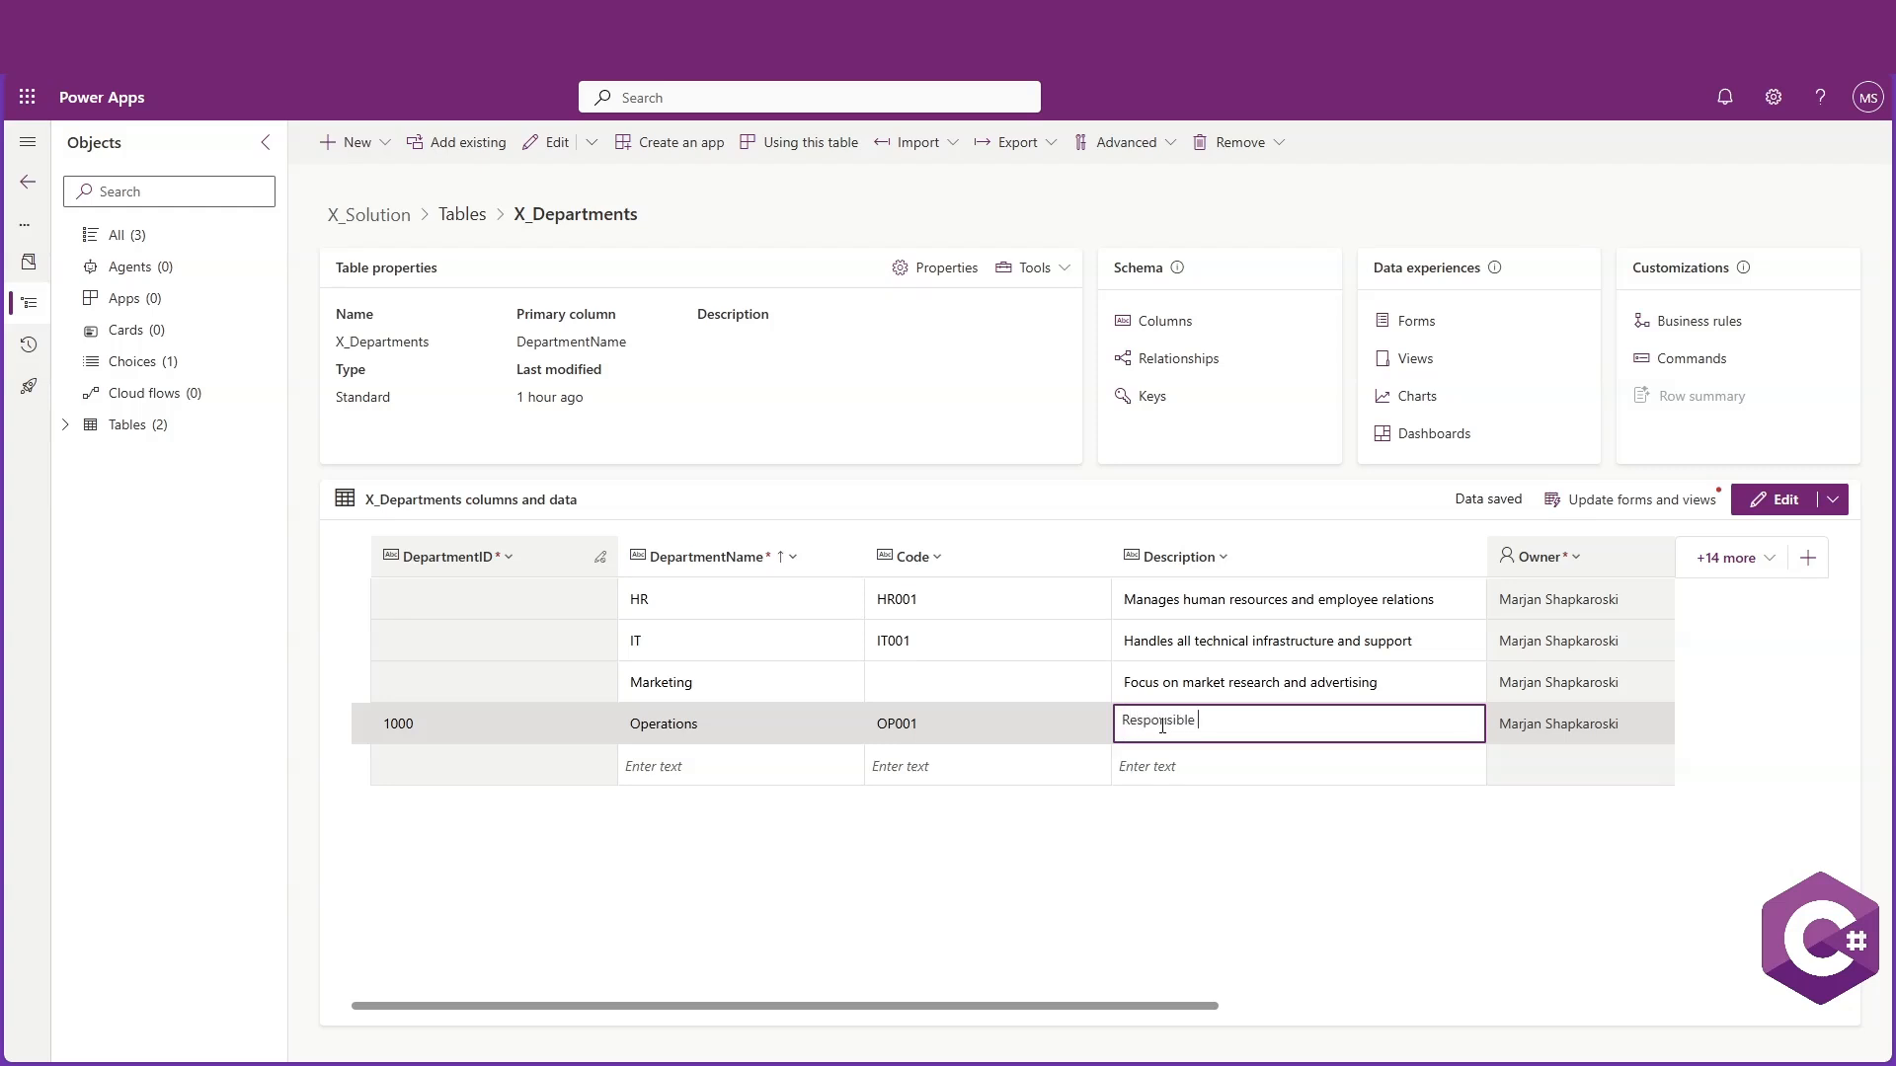
text(Responsible for managing operations)
key(Return)
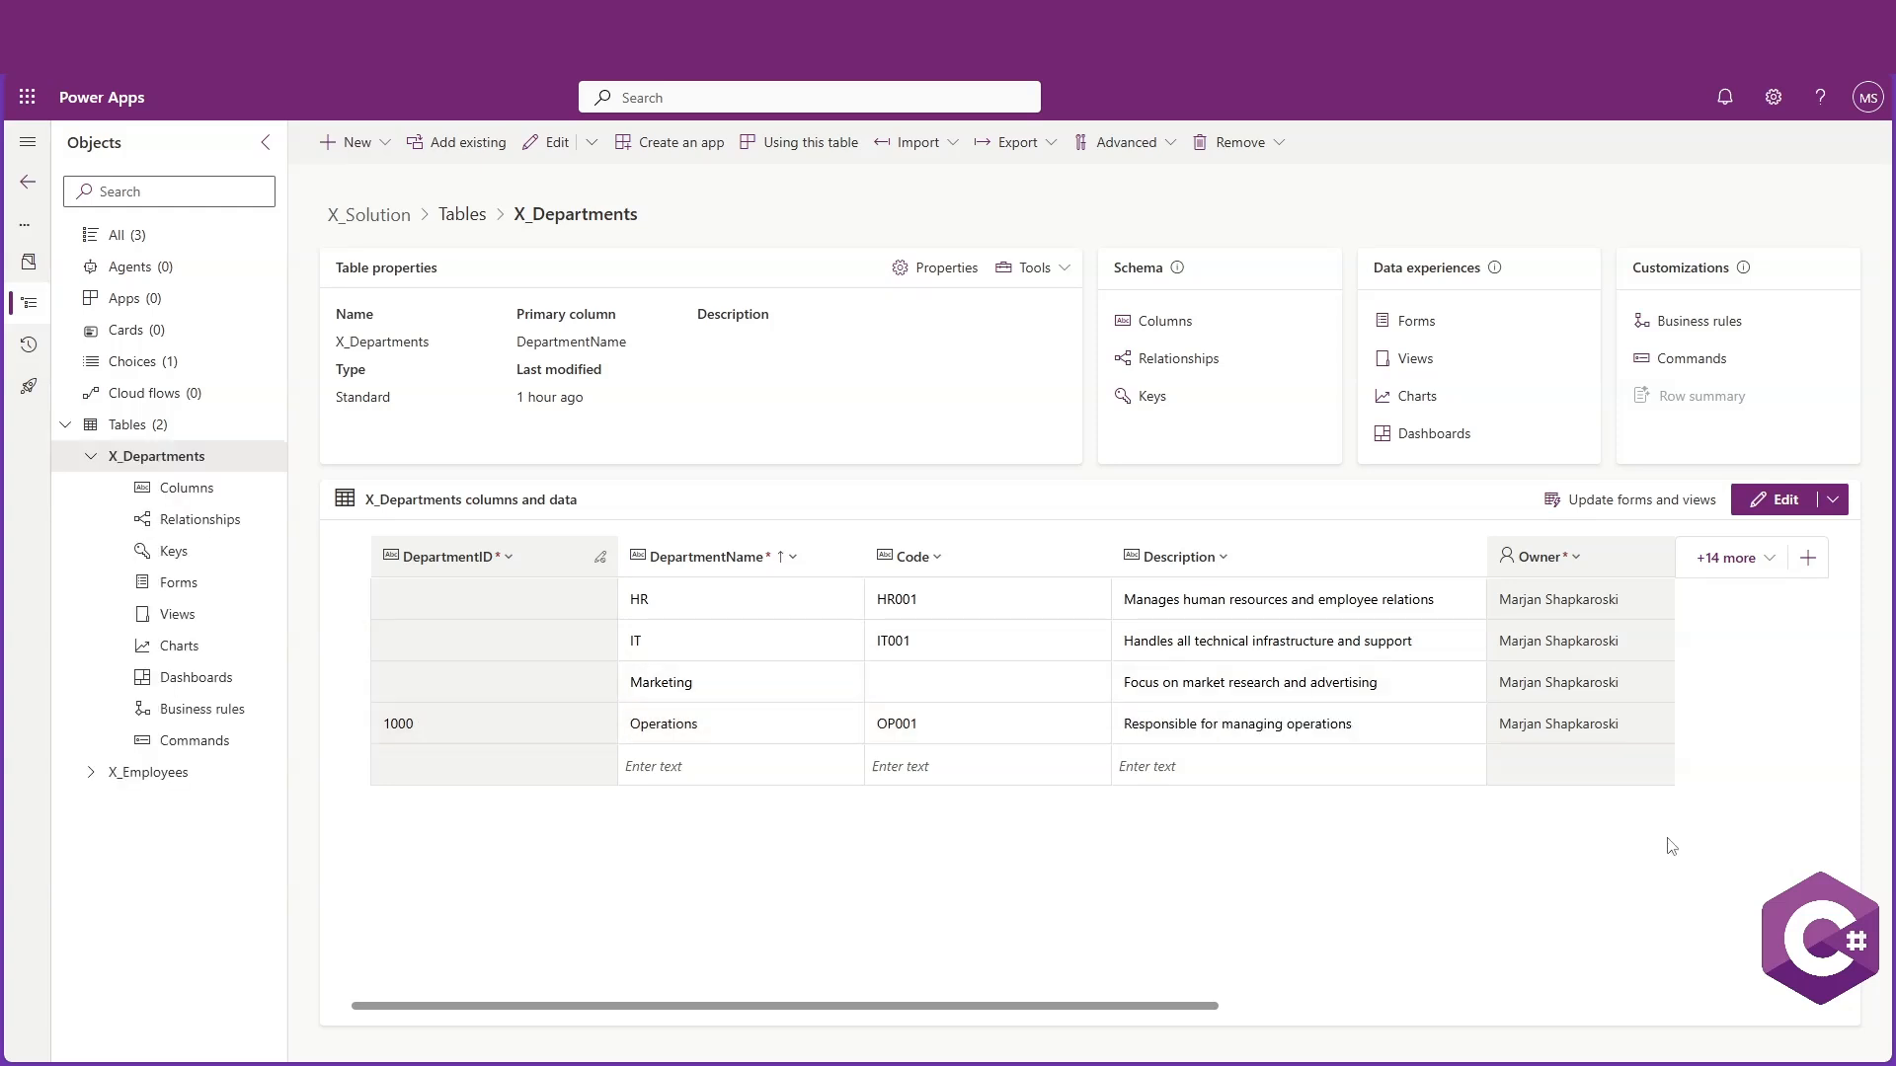
Examine the DepartmentID column's options and the list of existing columns filtered by ID
click(553, 723)
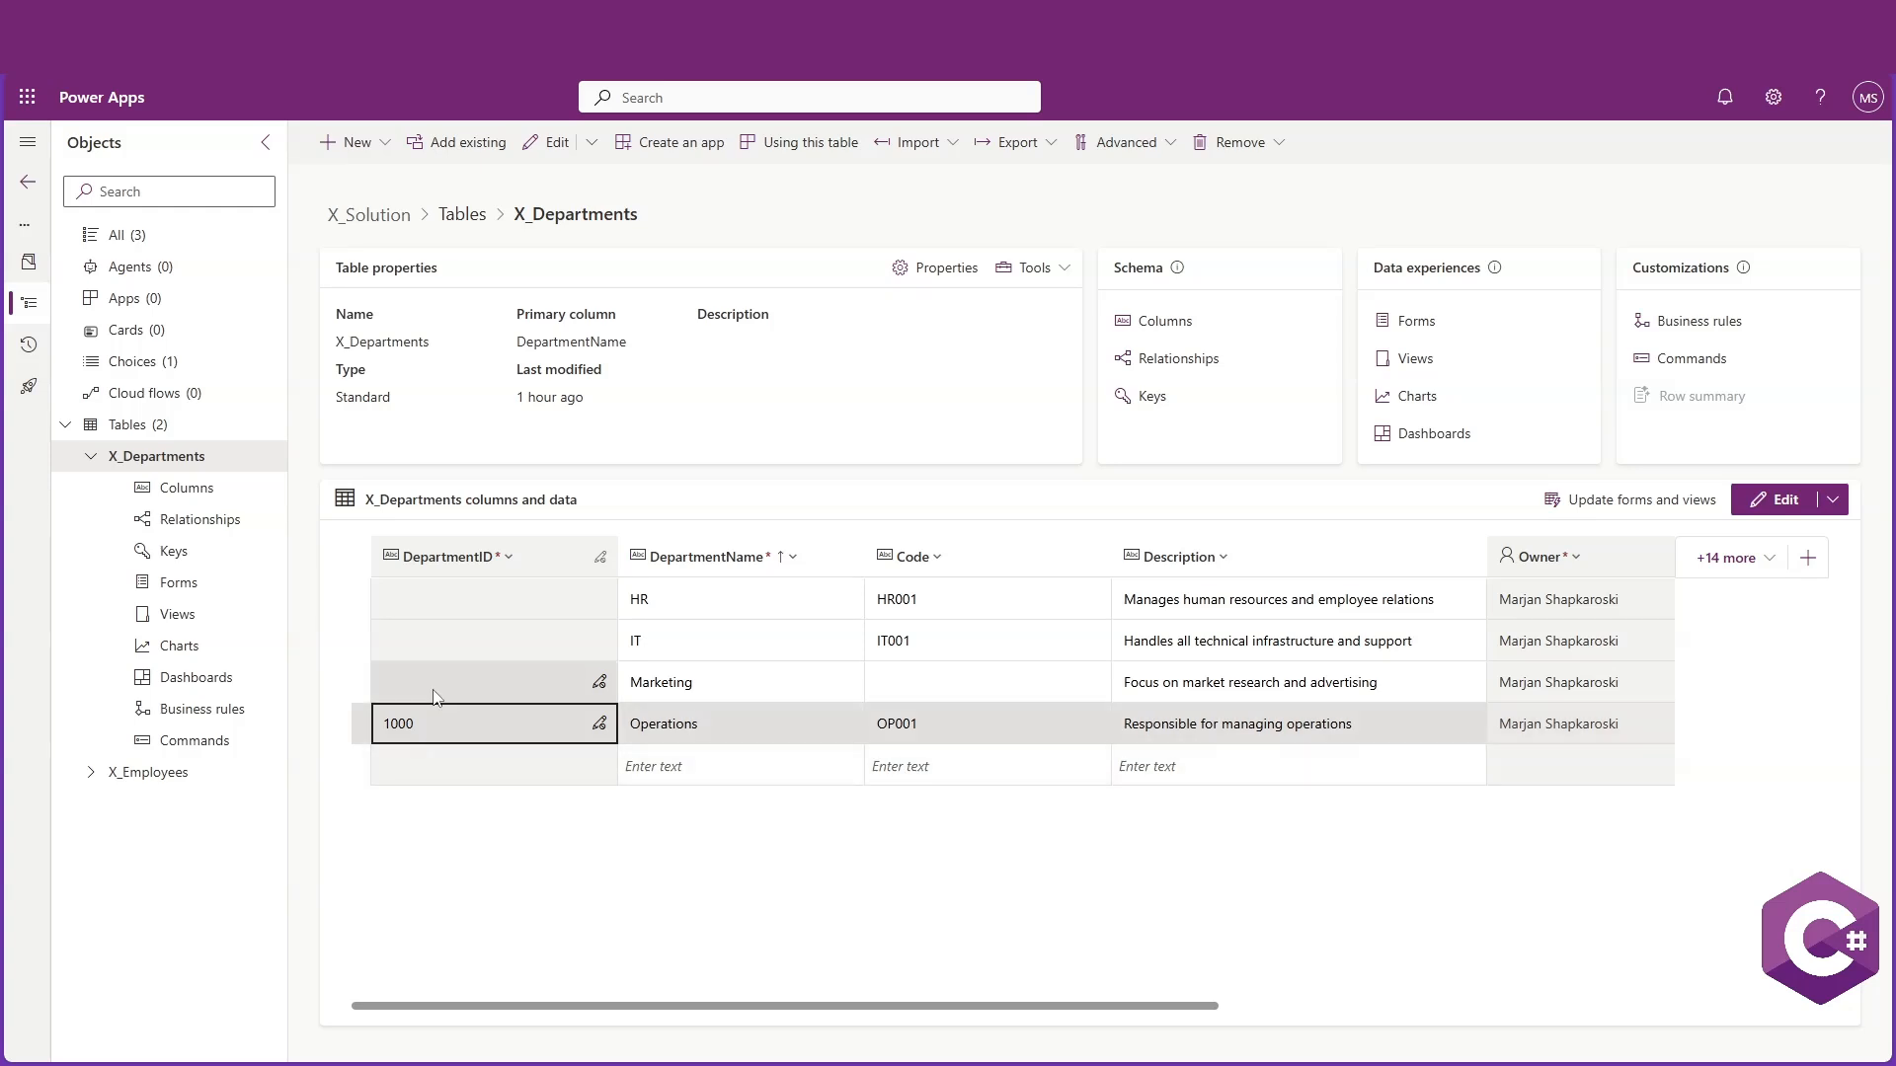
click(470, 561)
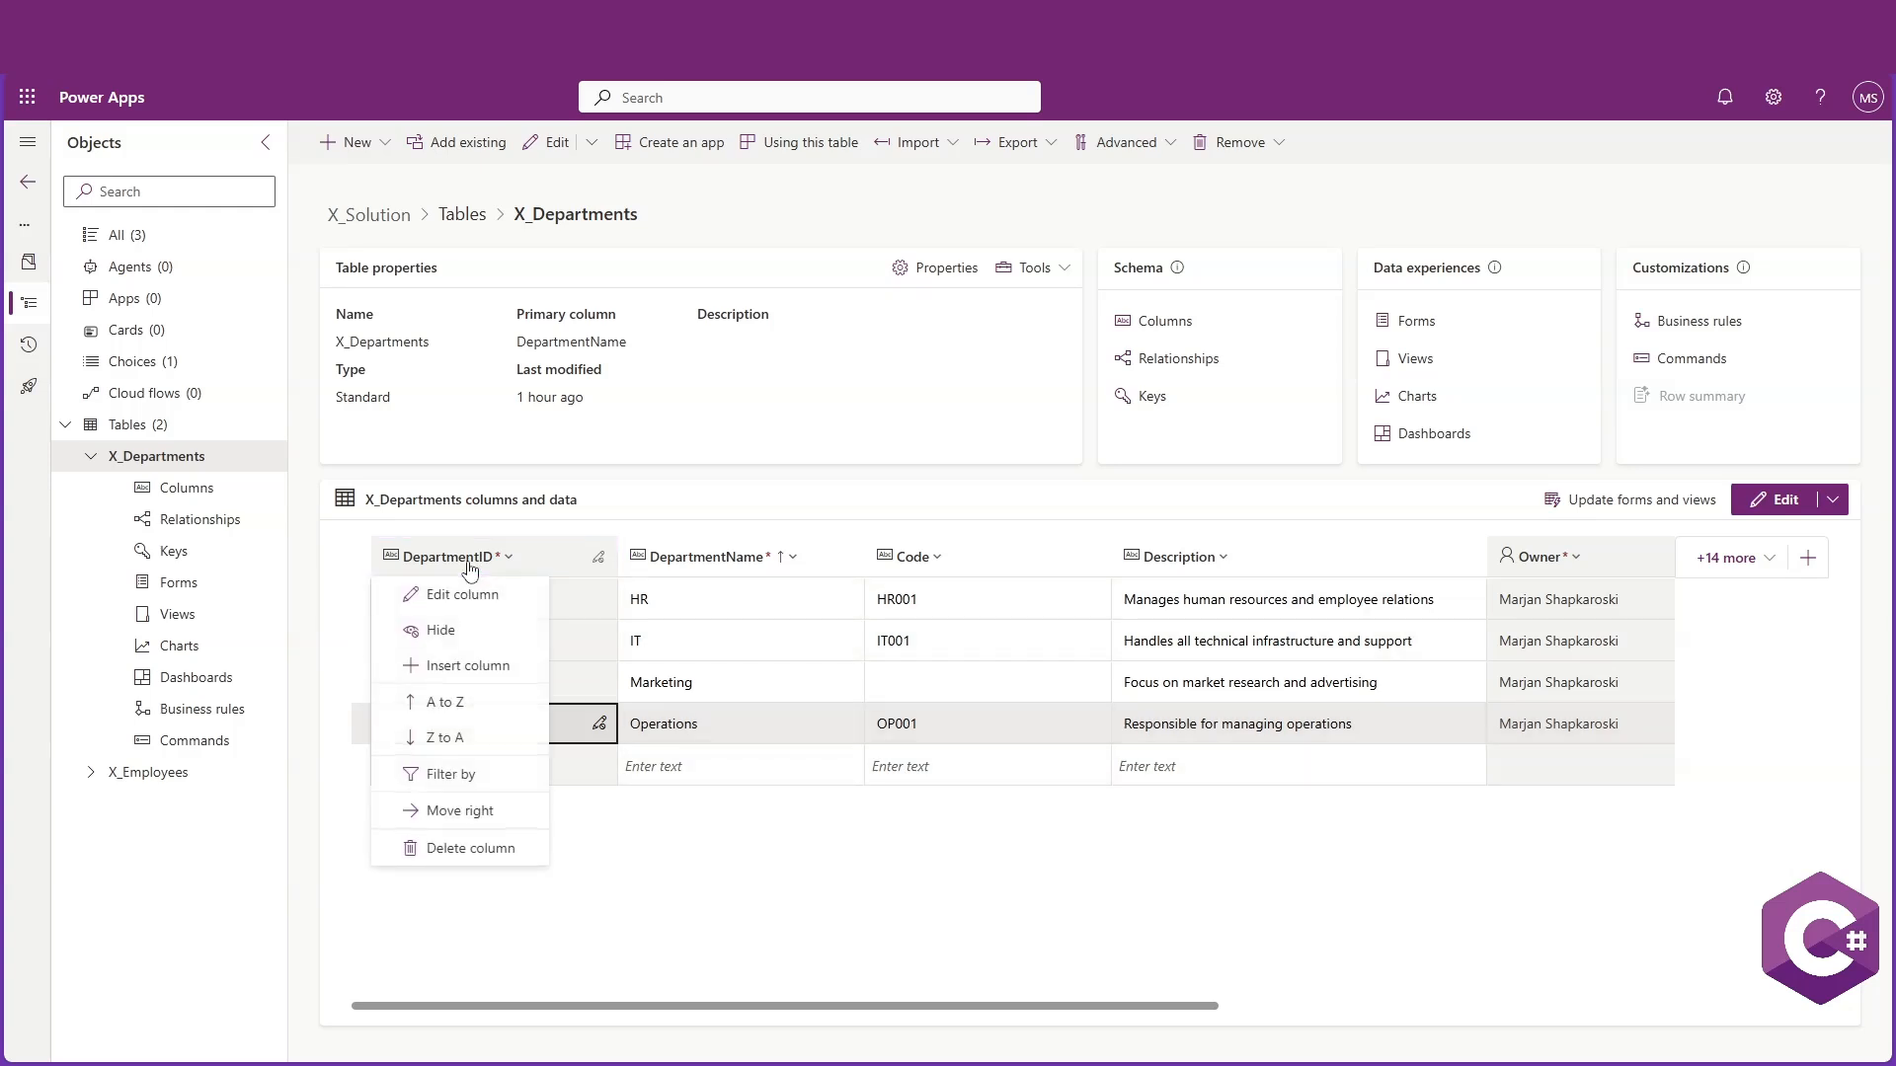
click(777, 801)
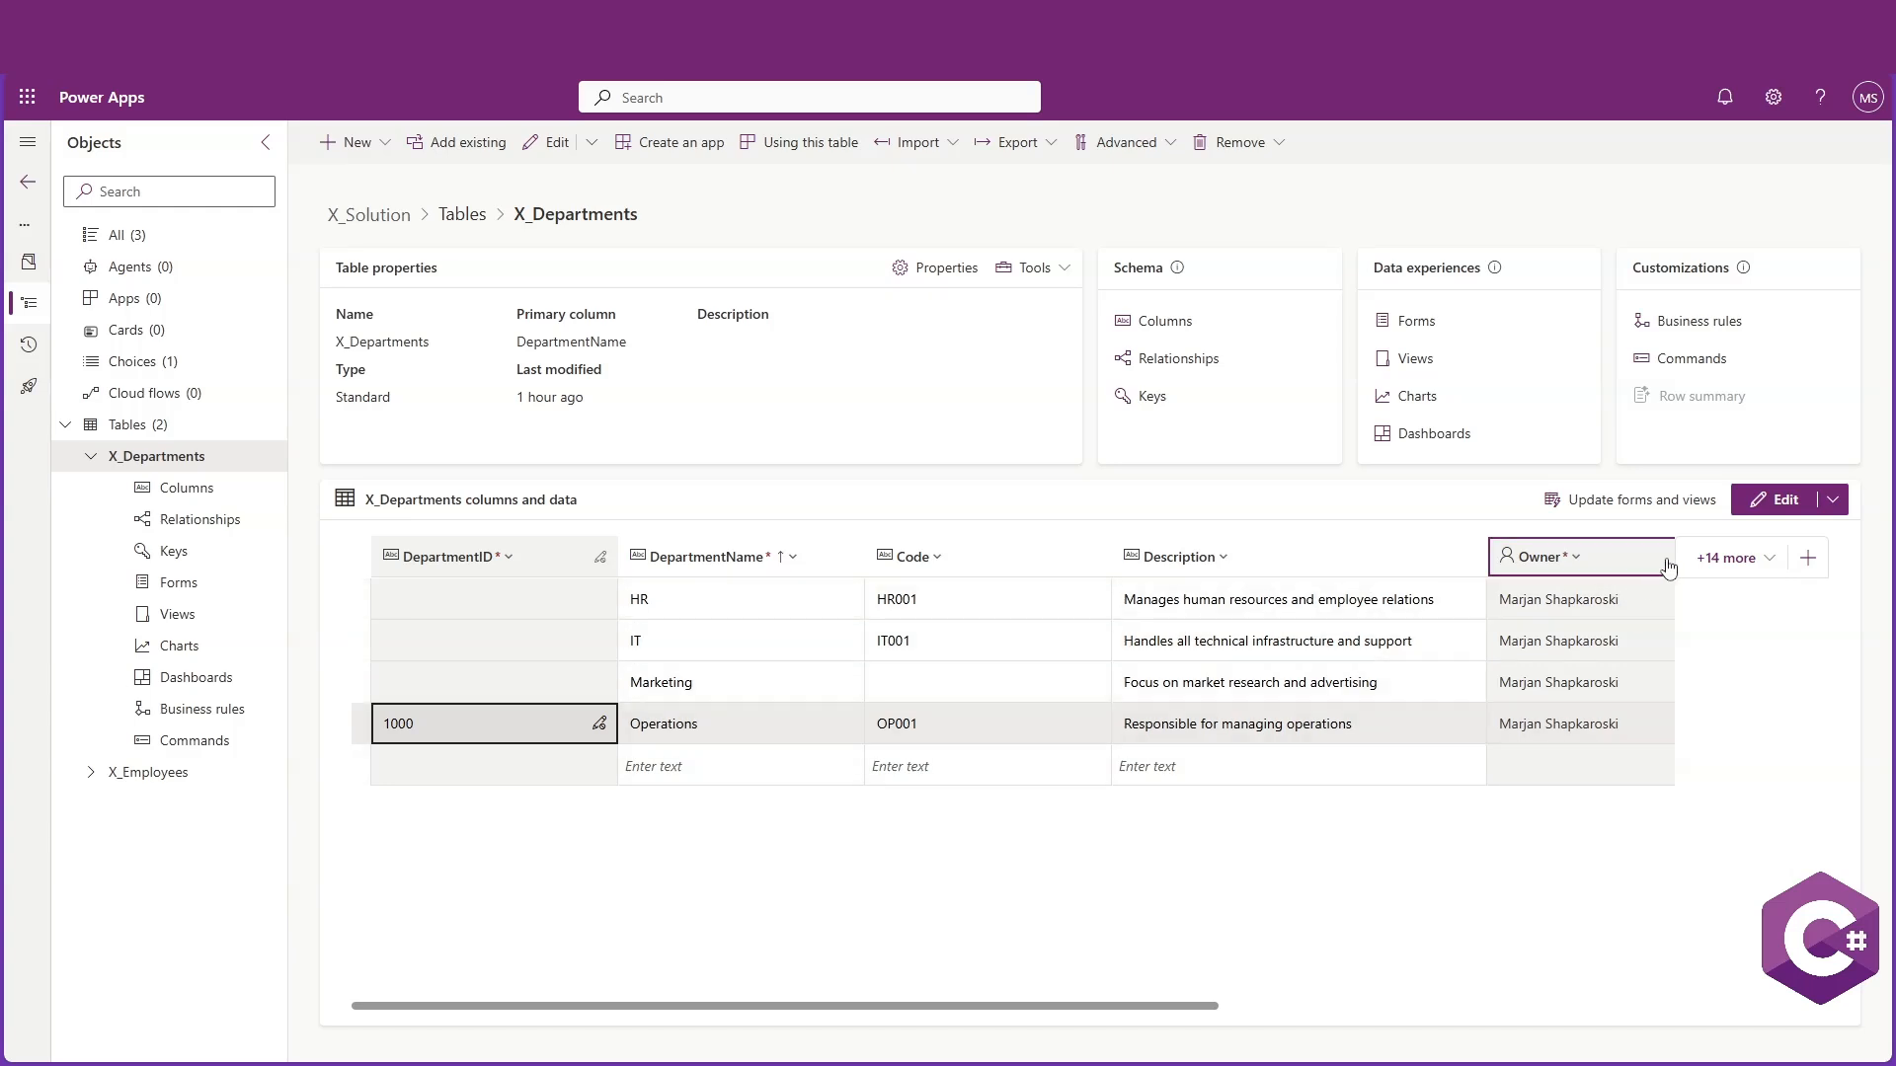
click(1716, 559)
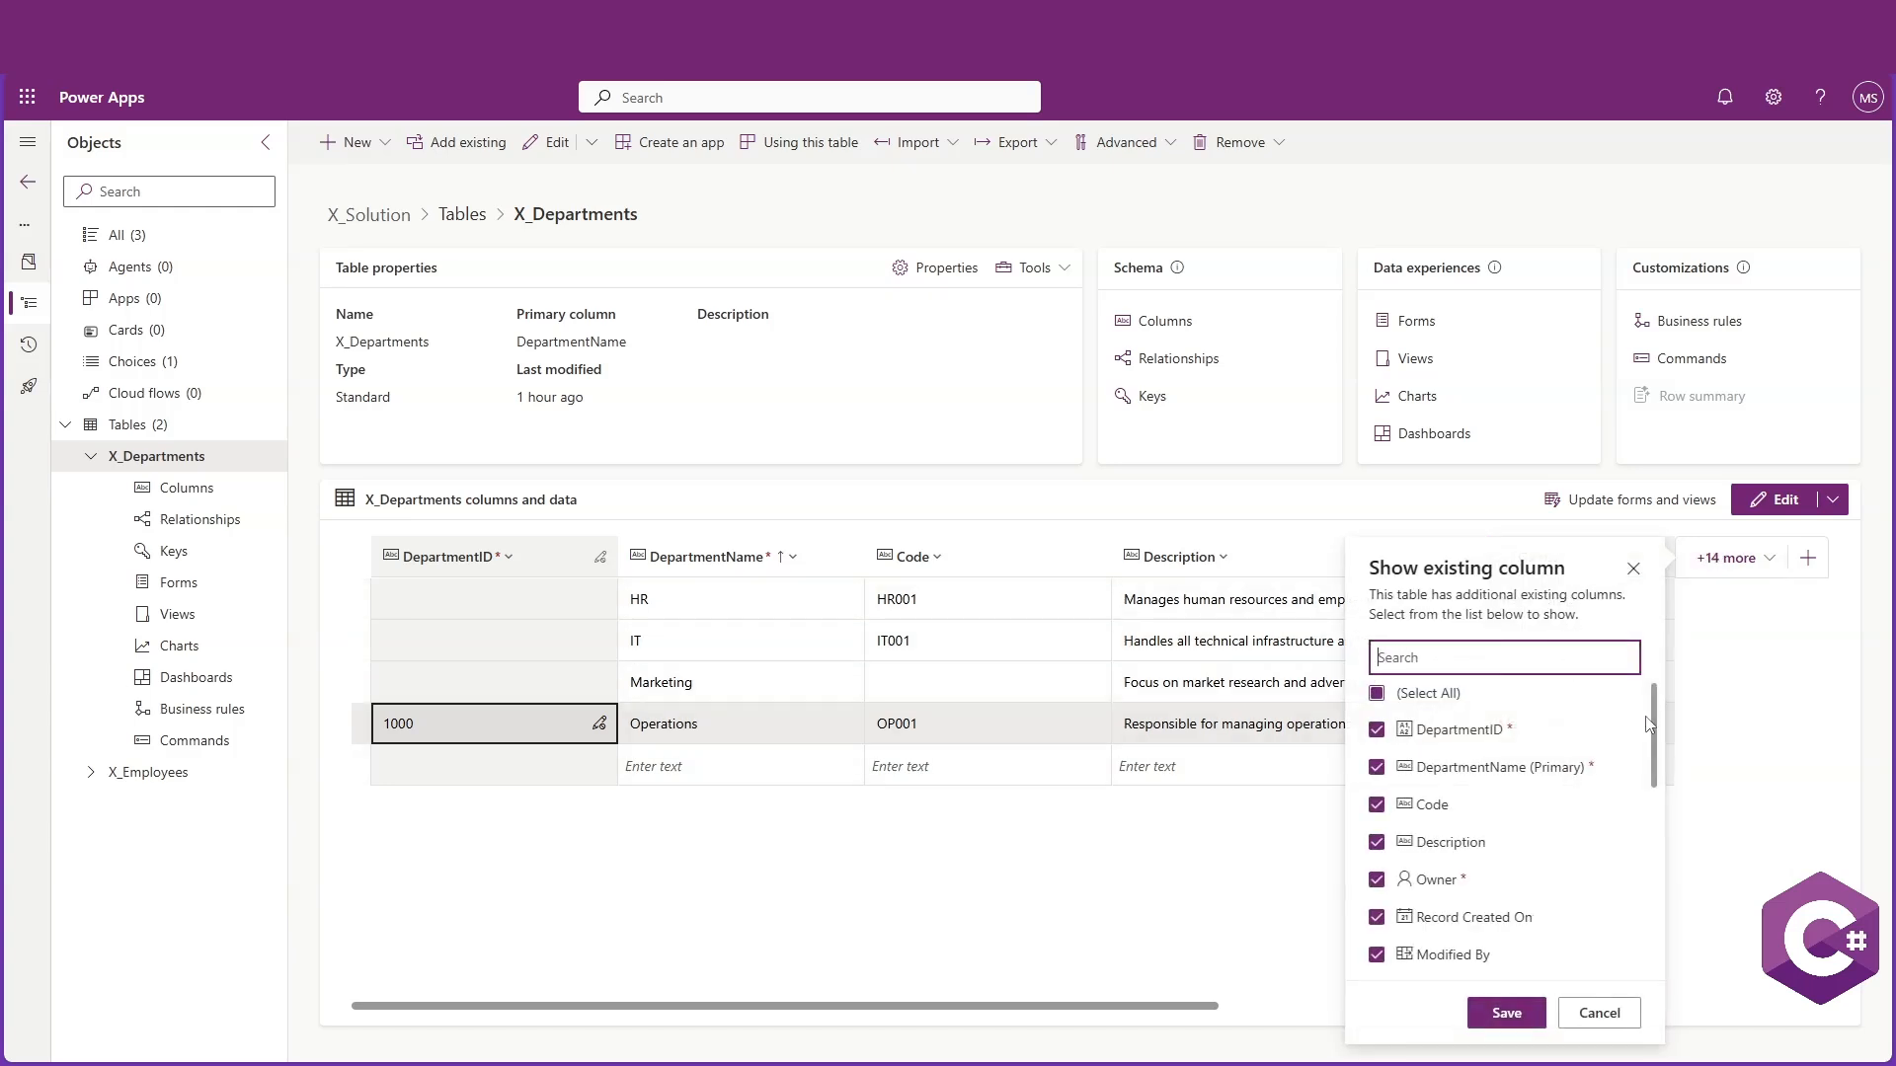
drag(1654, 727, 1610, 688)
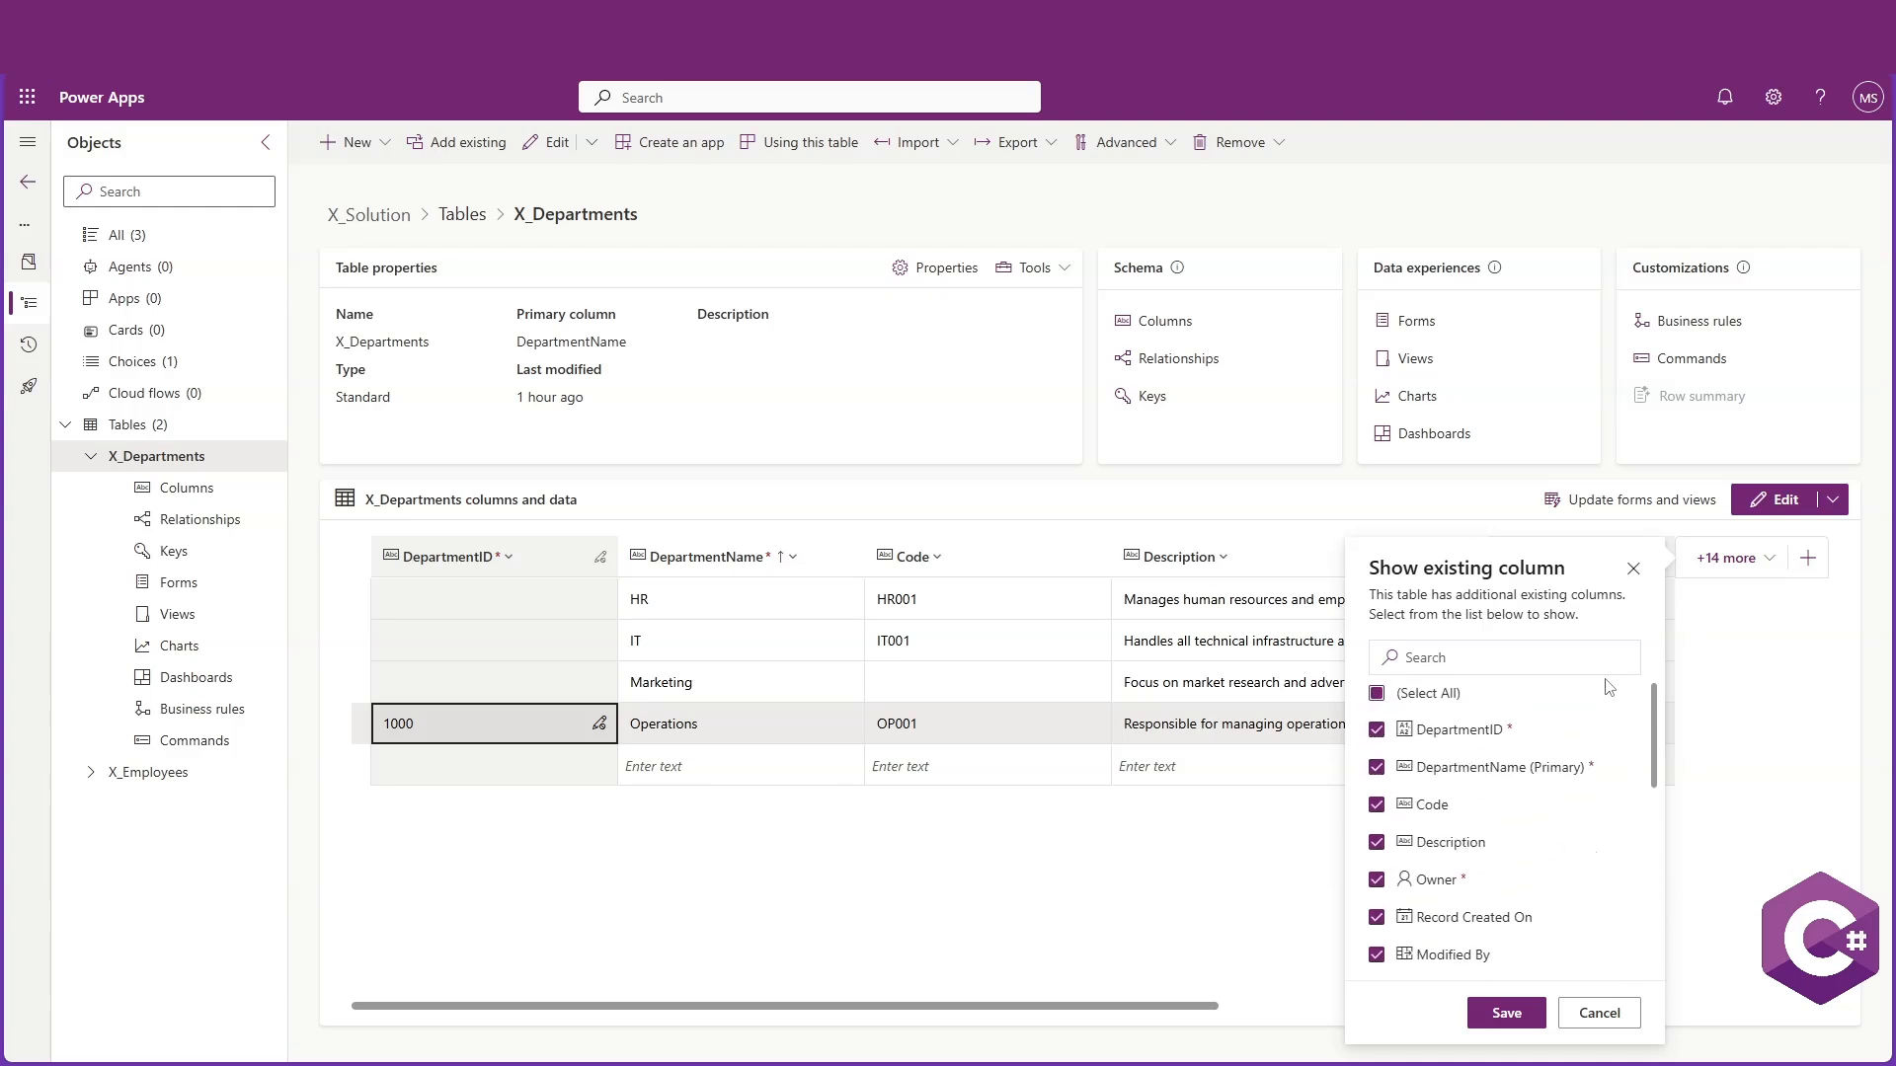
click(1441, 653)
text(ID)
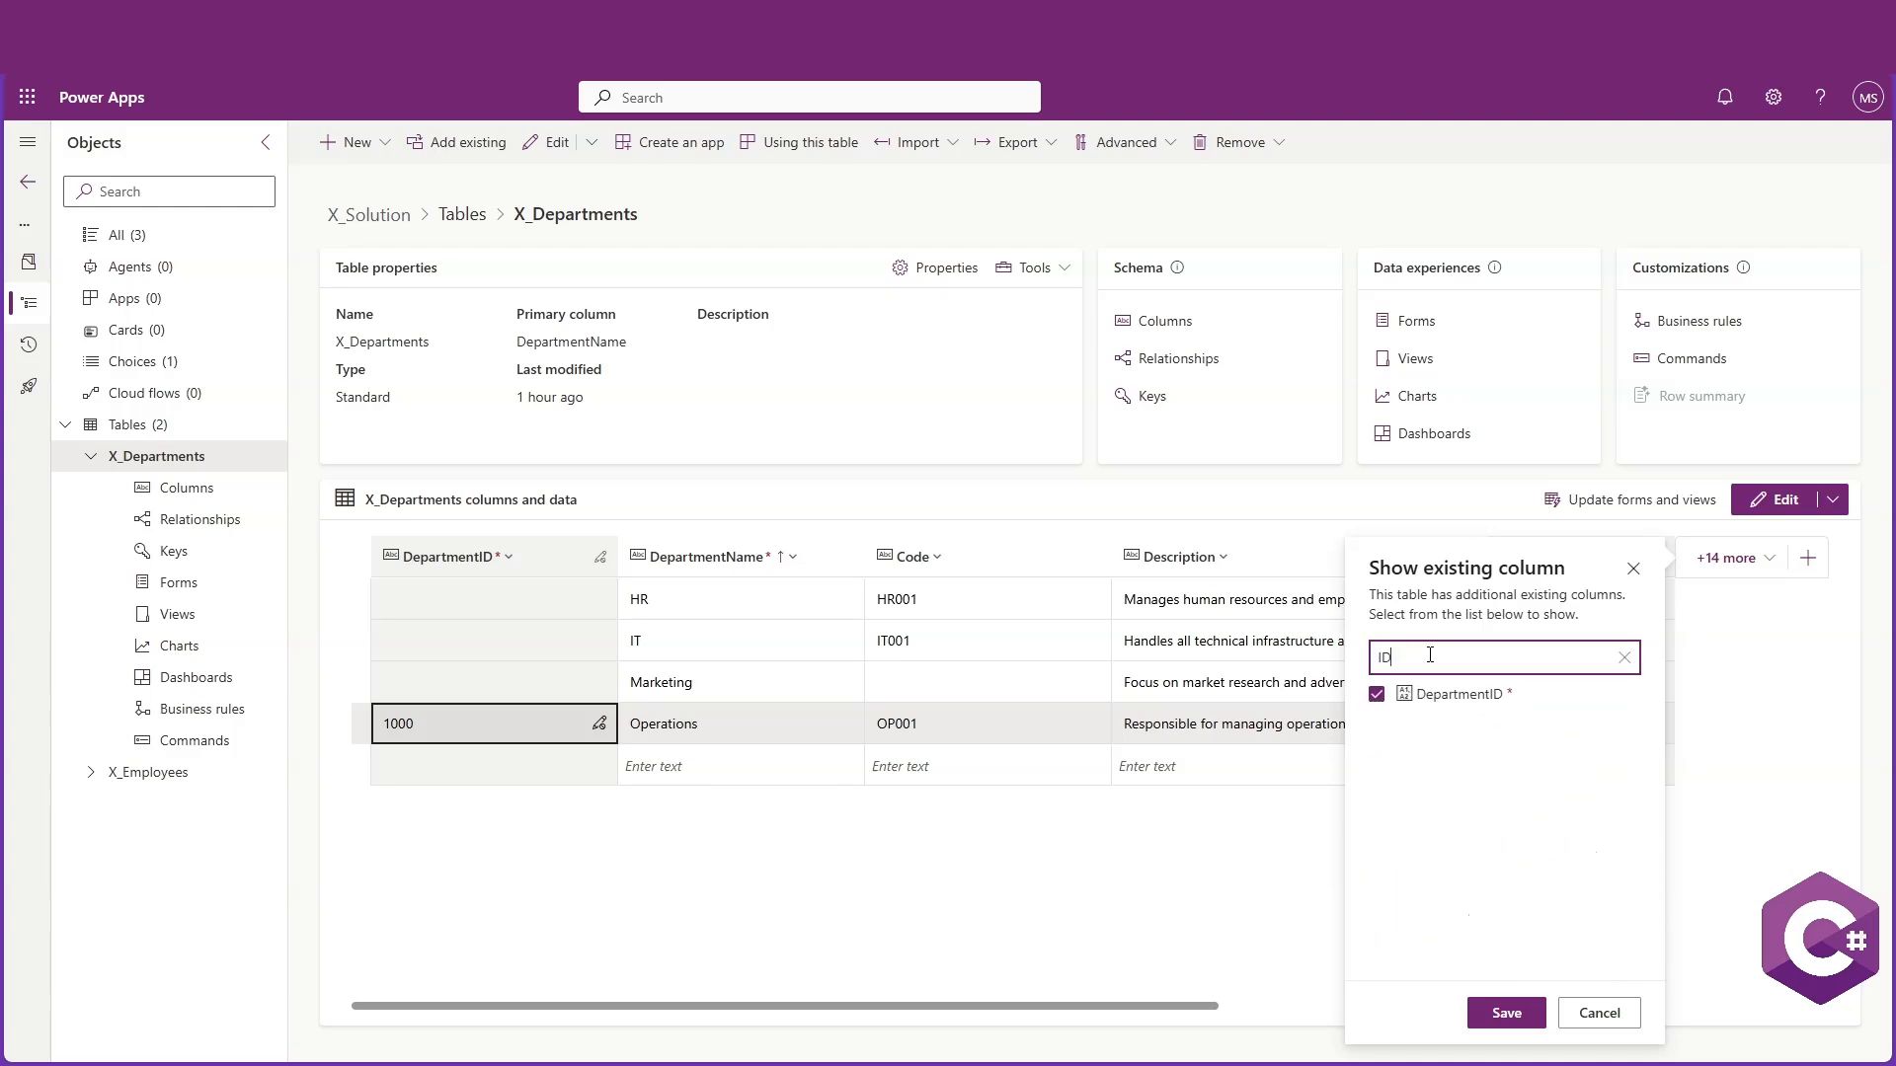
drag(1401, 657, 1361, 659)
click(1413, 656)
drag(1422, 656, 1328, 647)
drag(1419, 696, 1501, 711)
click(1600, 1014)
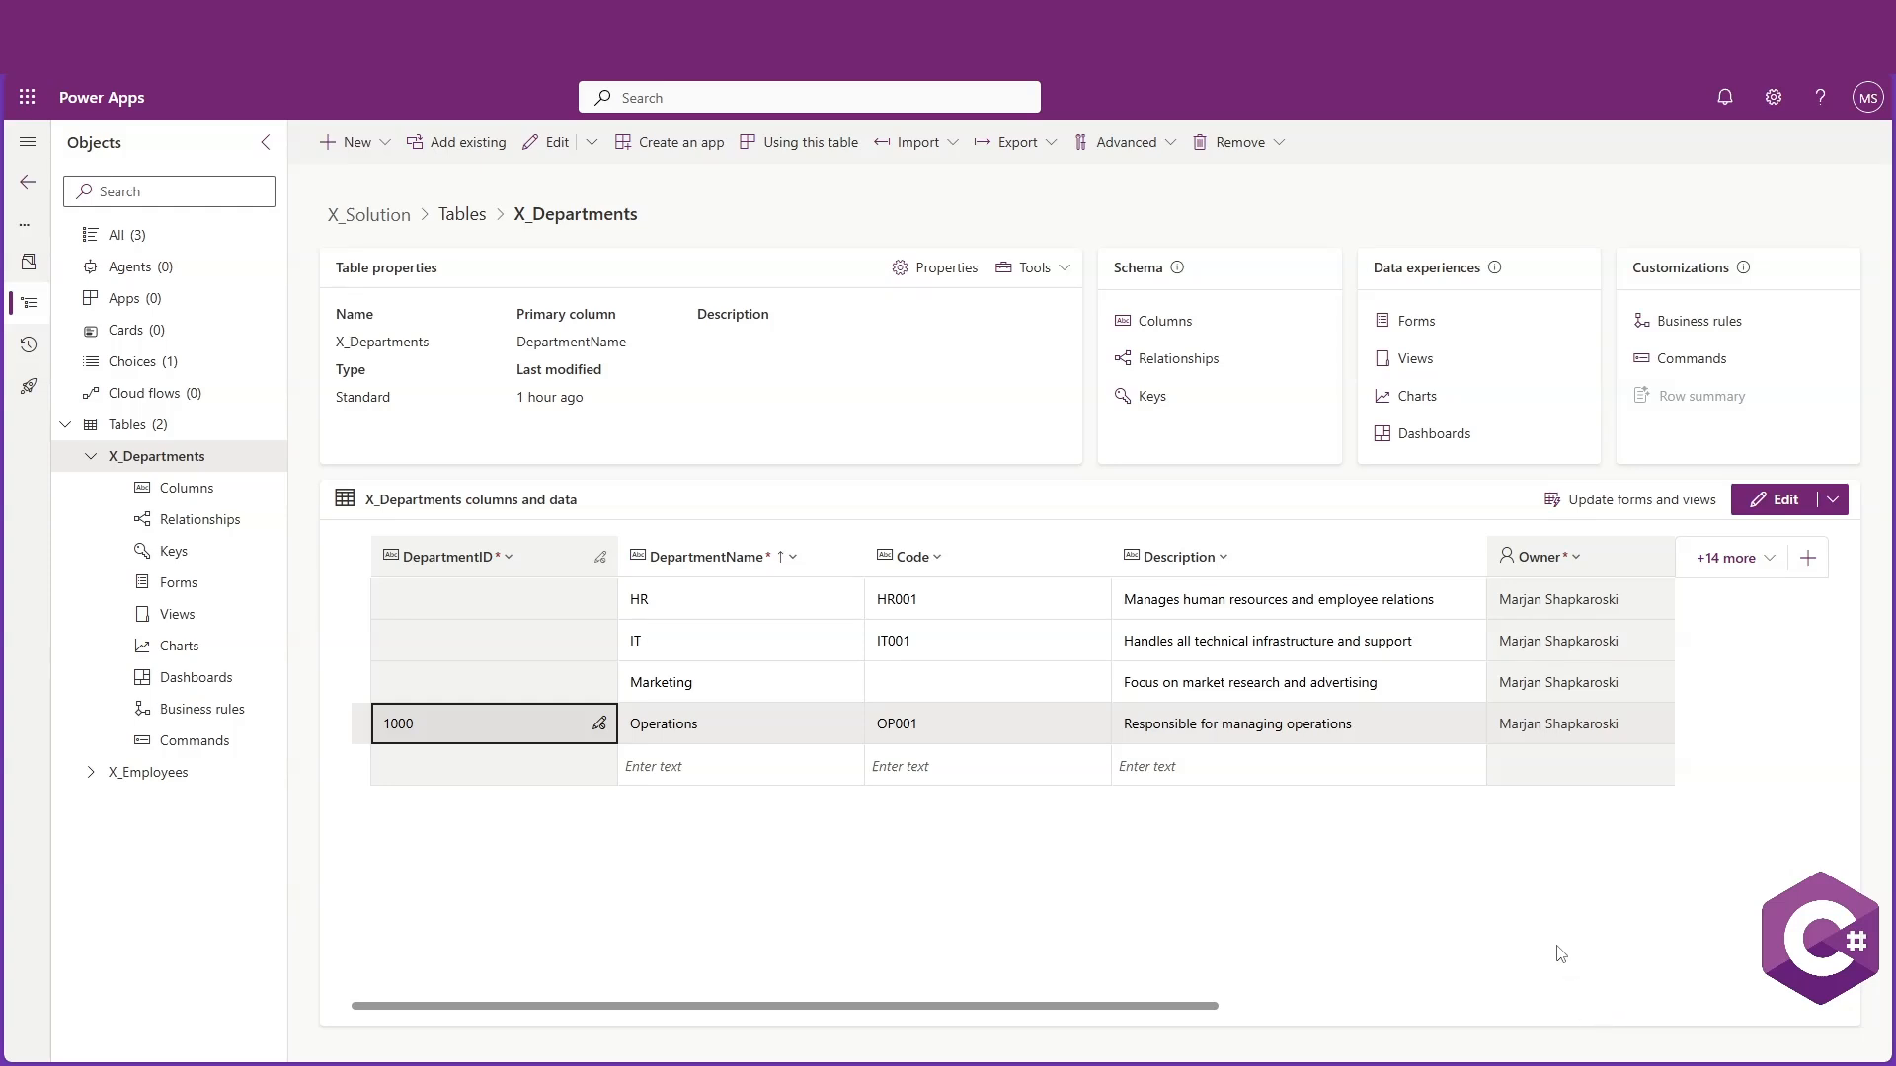
Open the X_Employees table for editing and add a new Autonumber column named EmpID
click(92, 458)
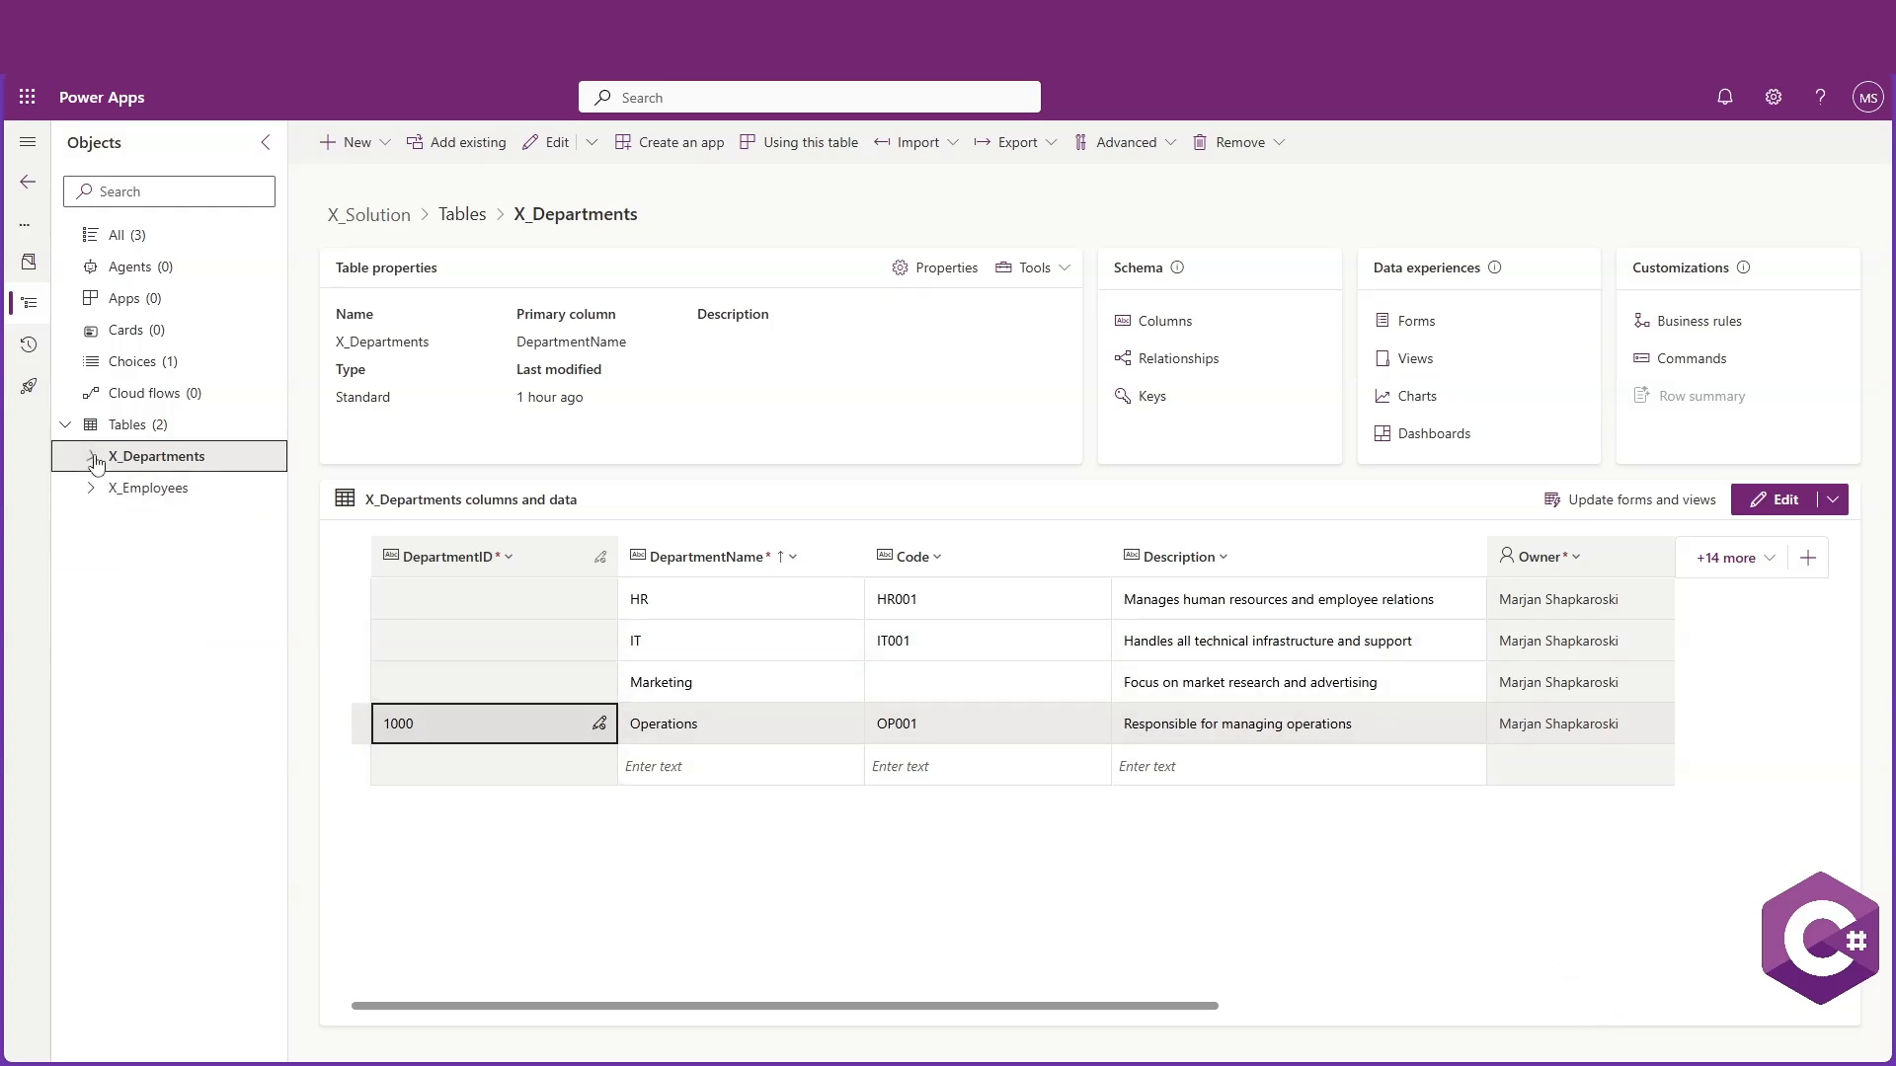
click(158, 489)
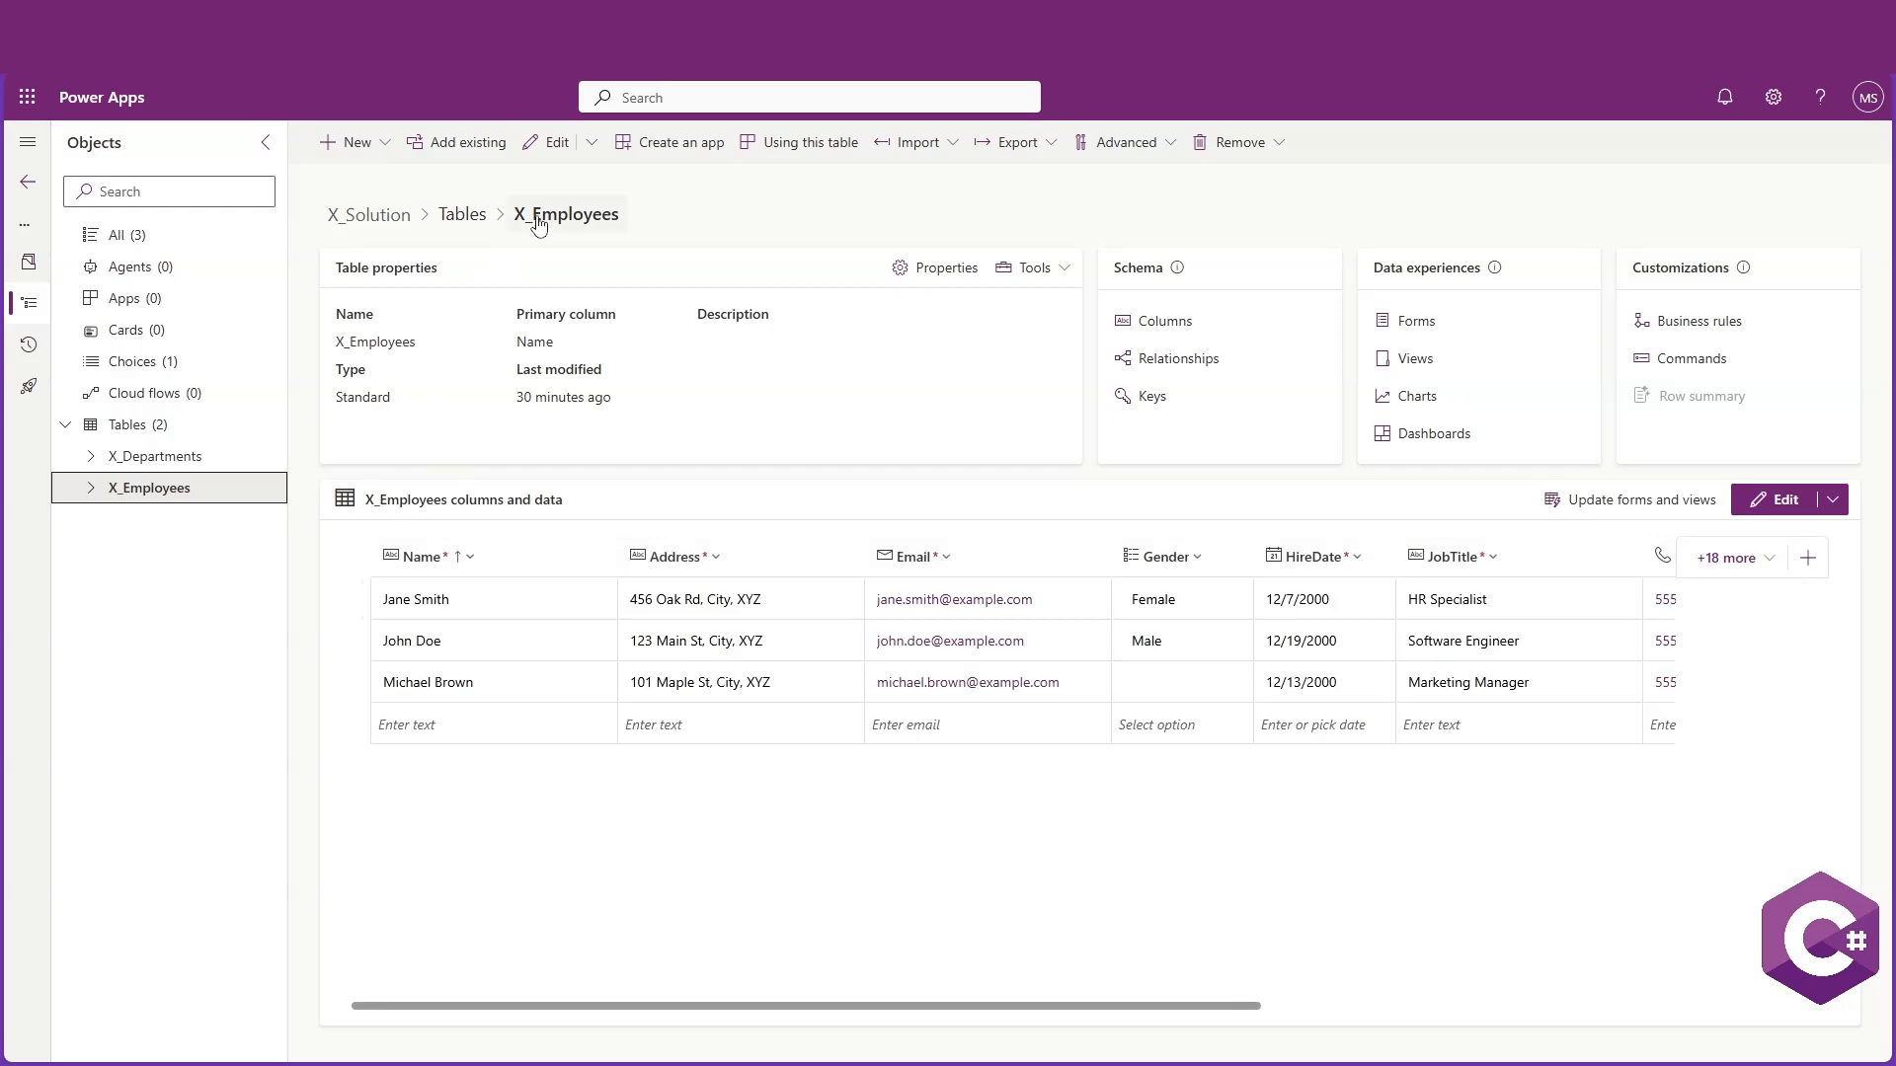
click(558, 154)
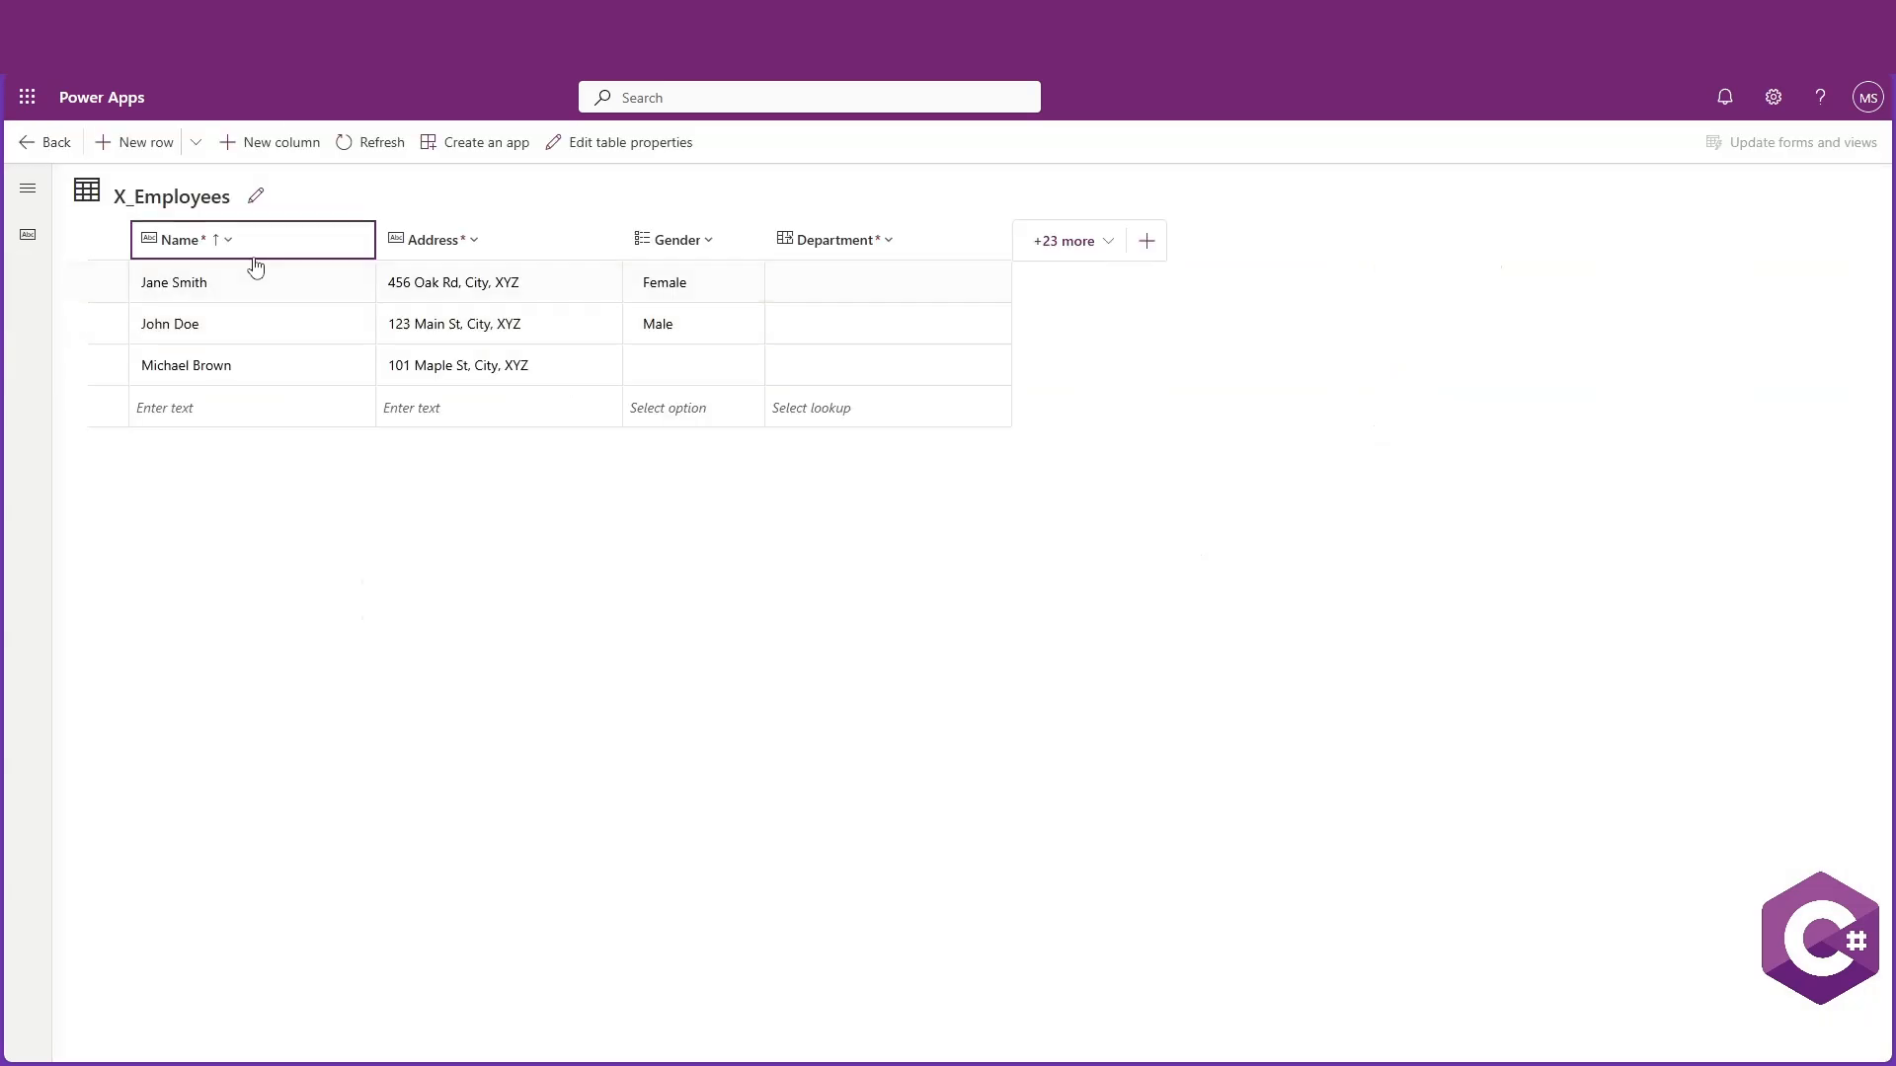
click(259, 146)
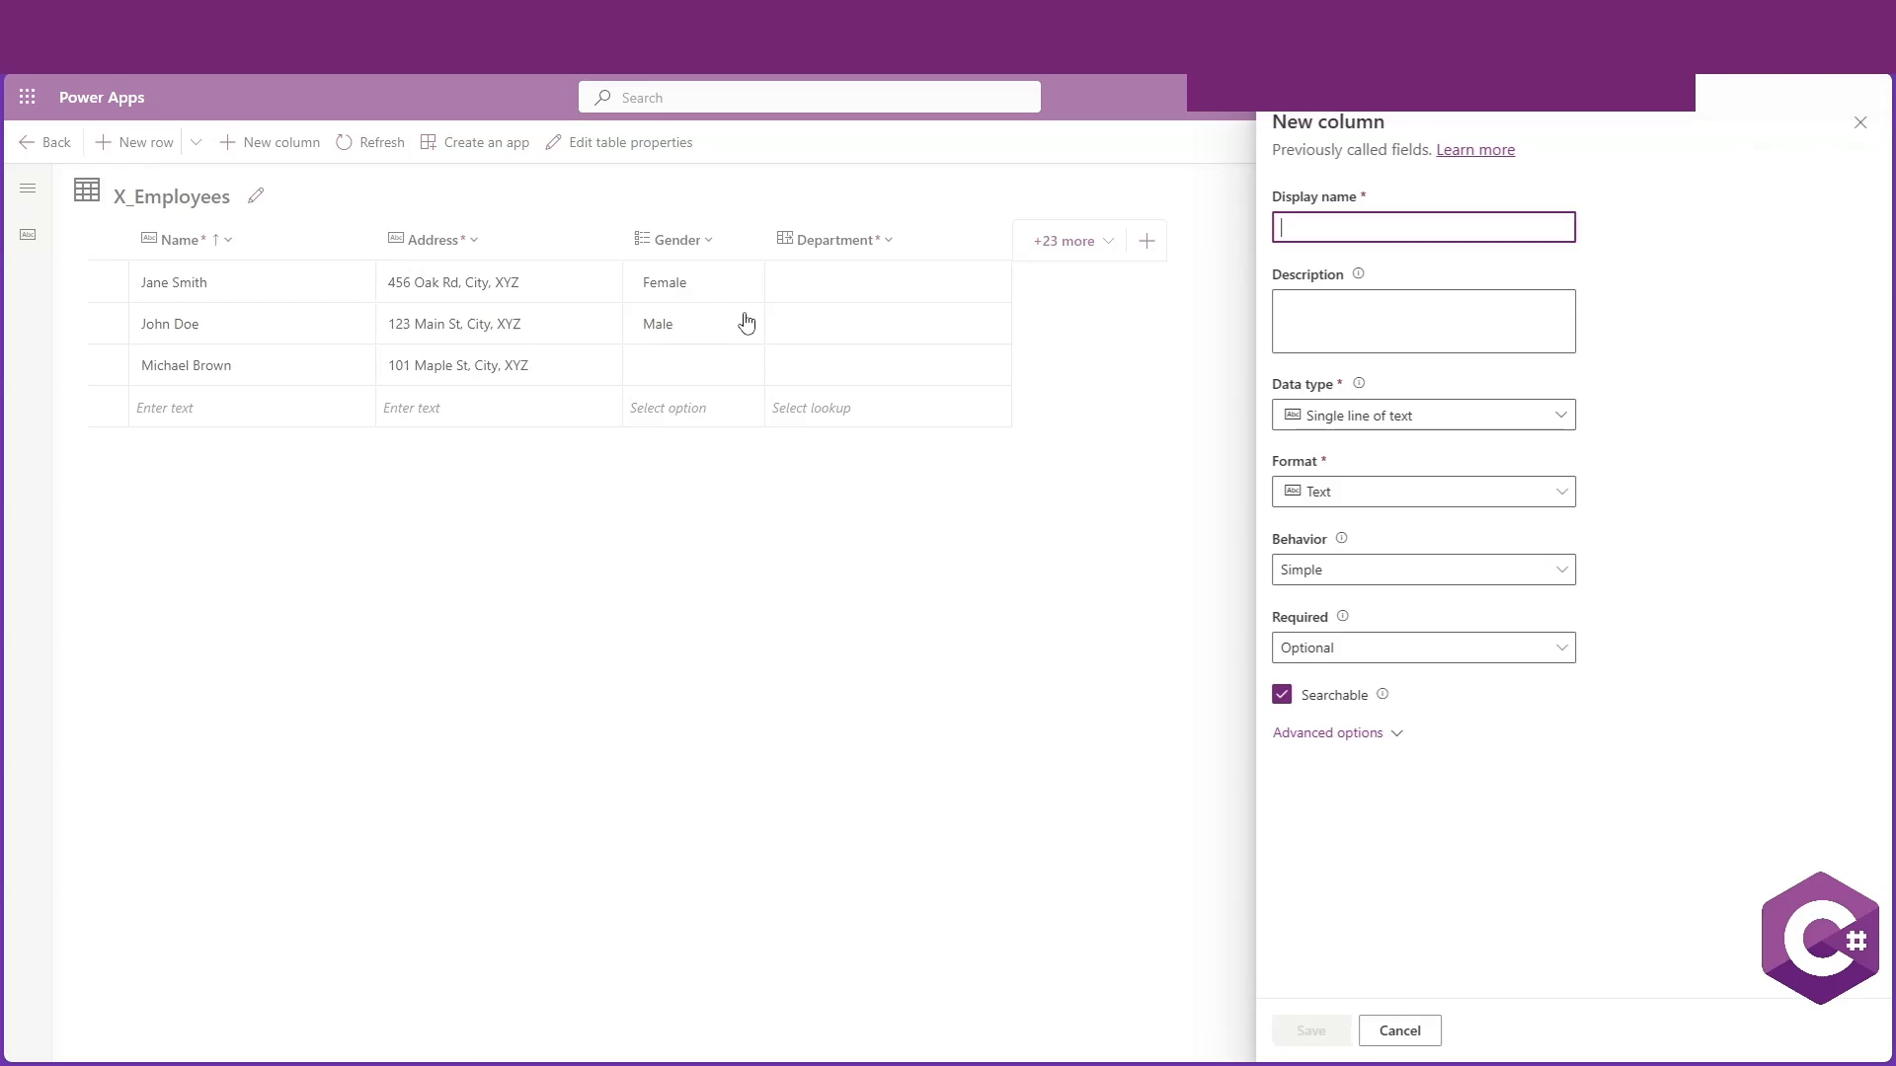
text(E)
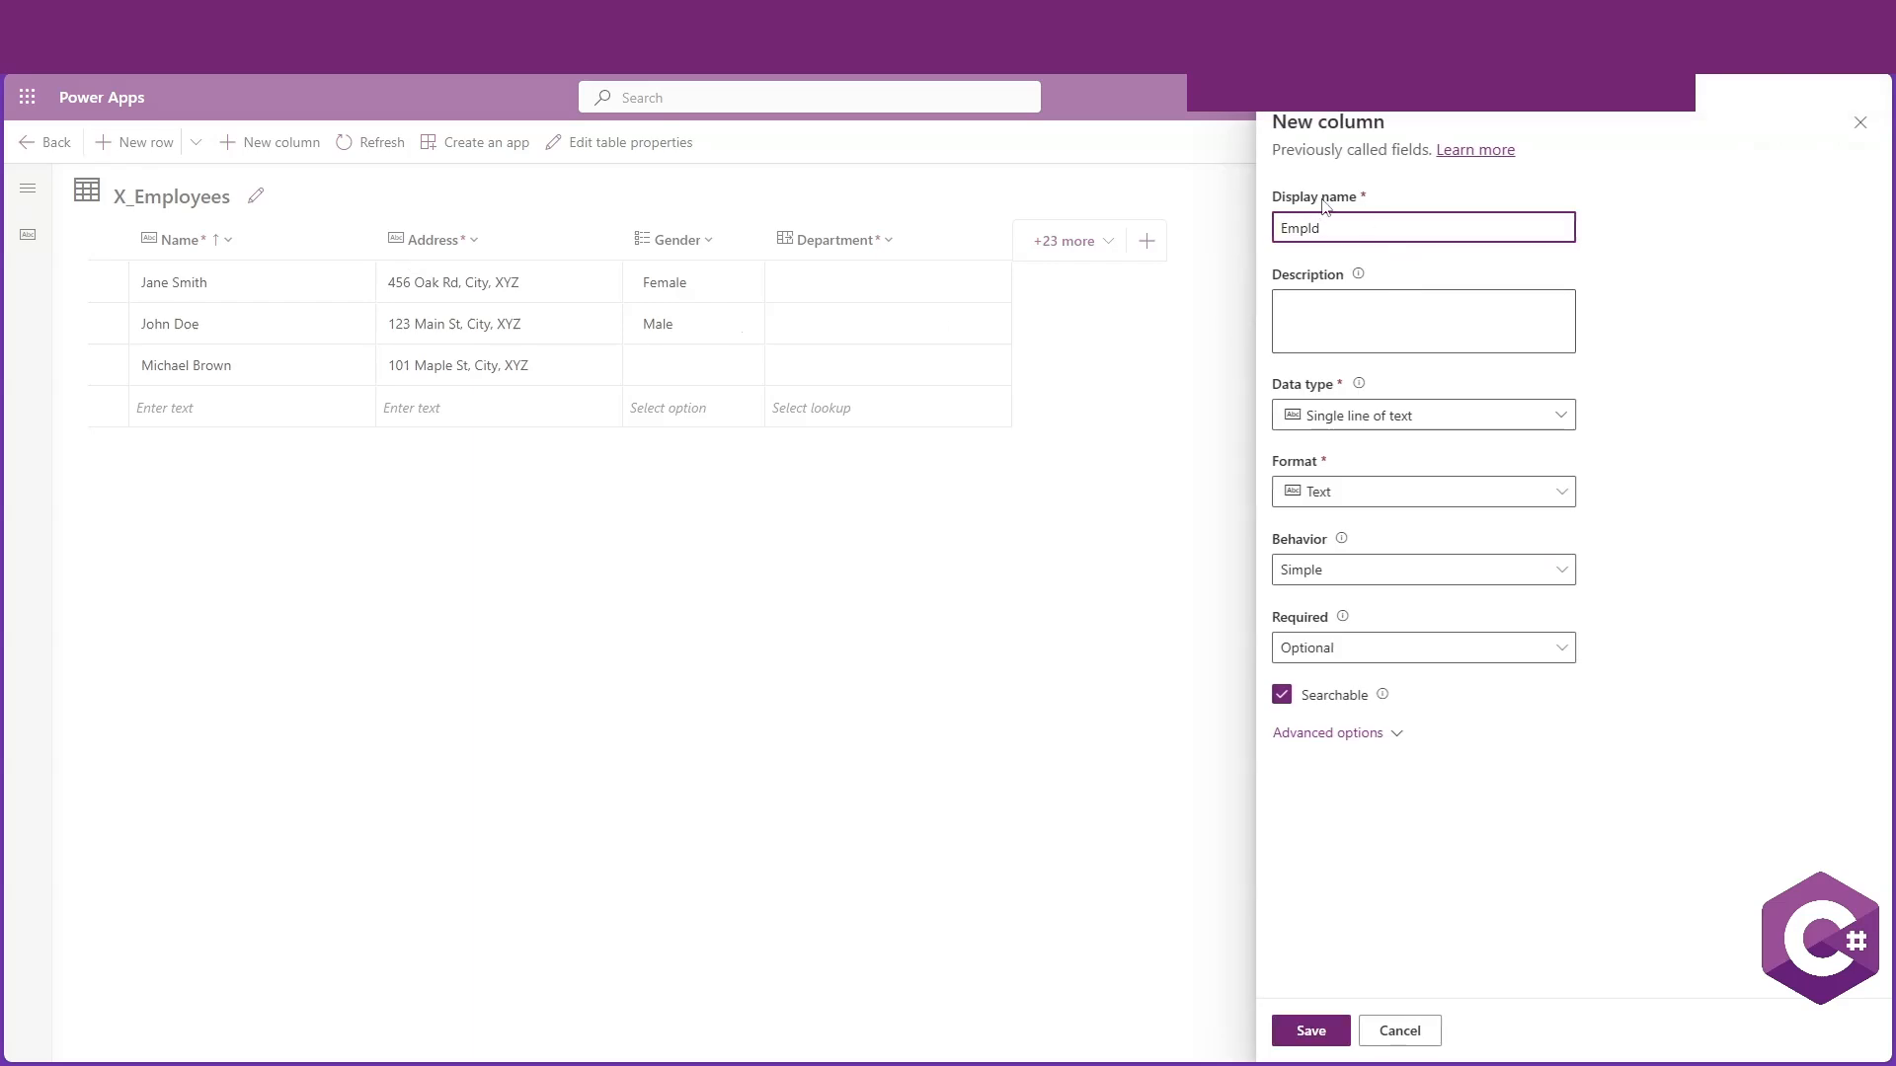
text(mpID)
click(1450, 416)
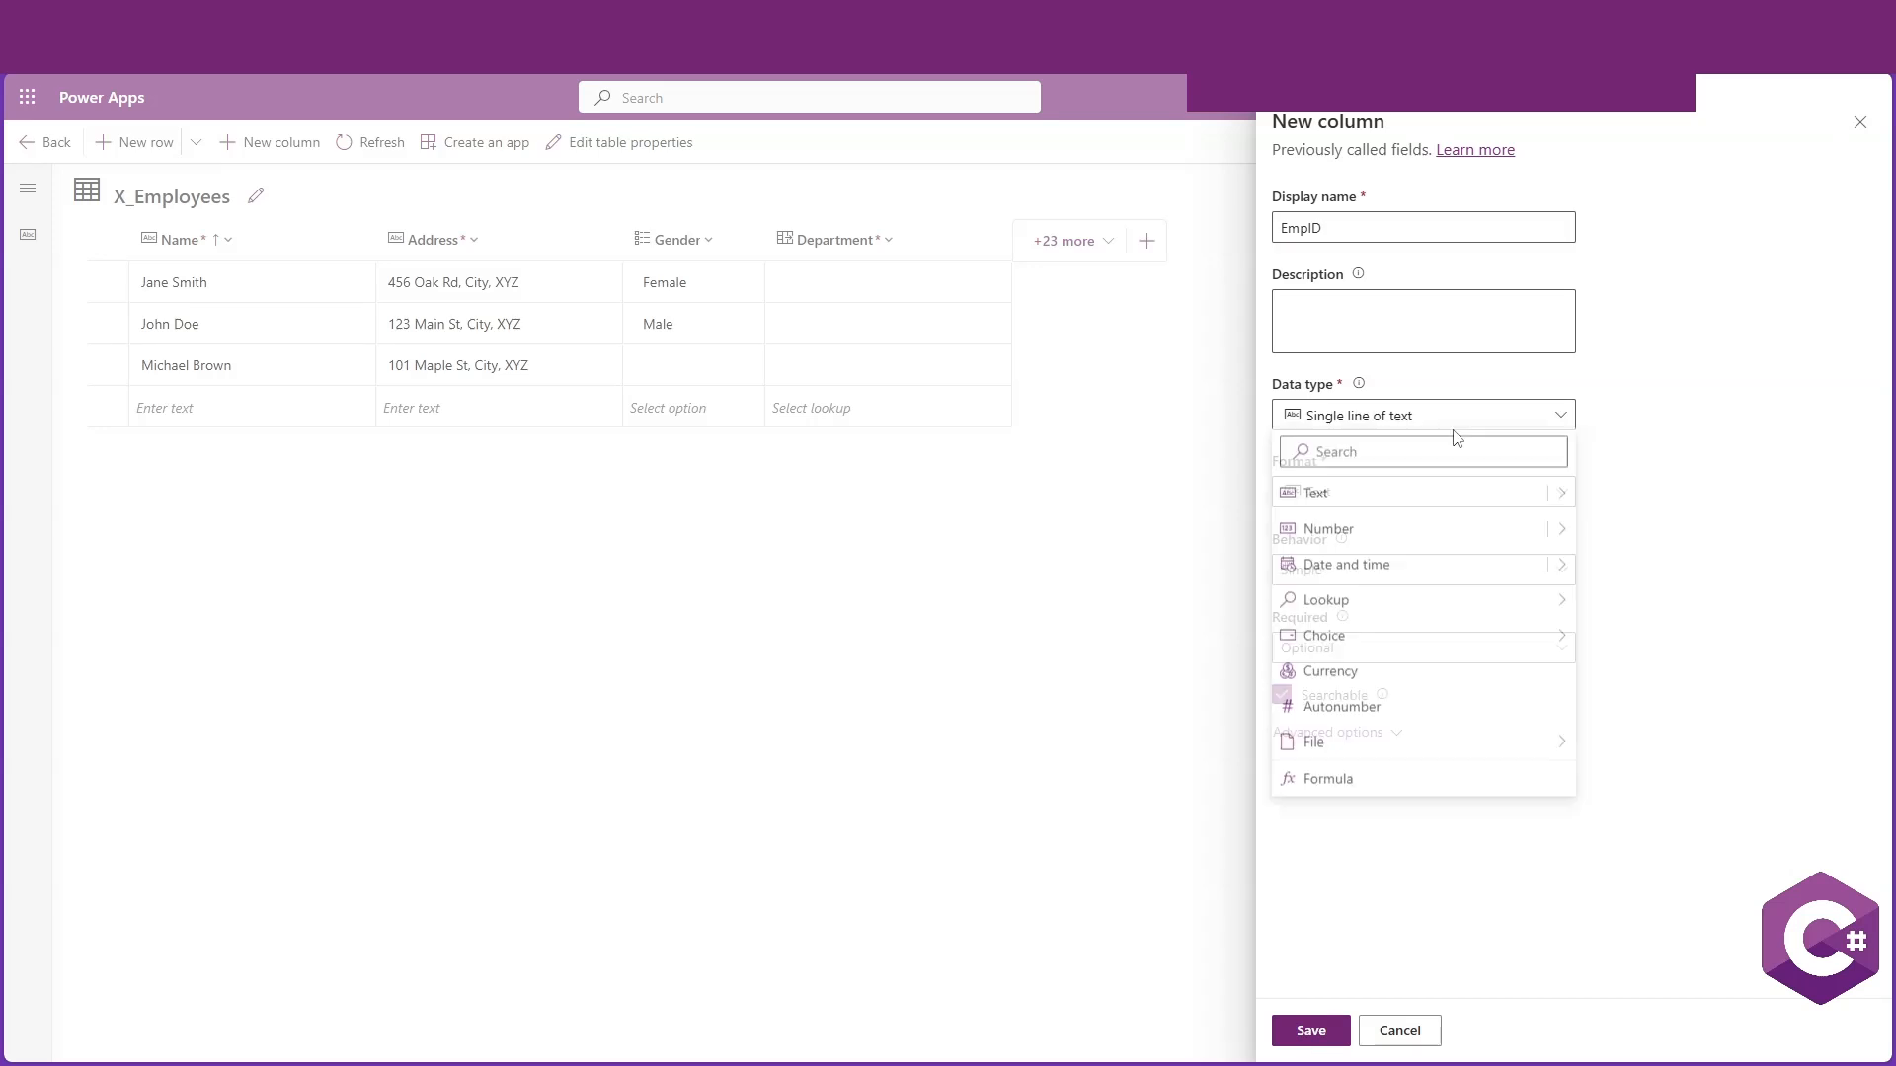
click(1443, 707)
scroll(1372, 814, down, 1)
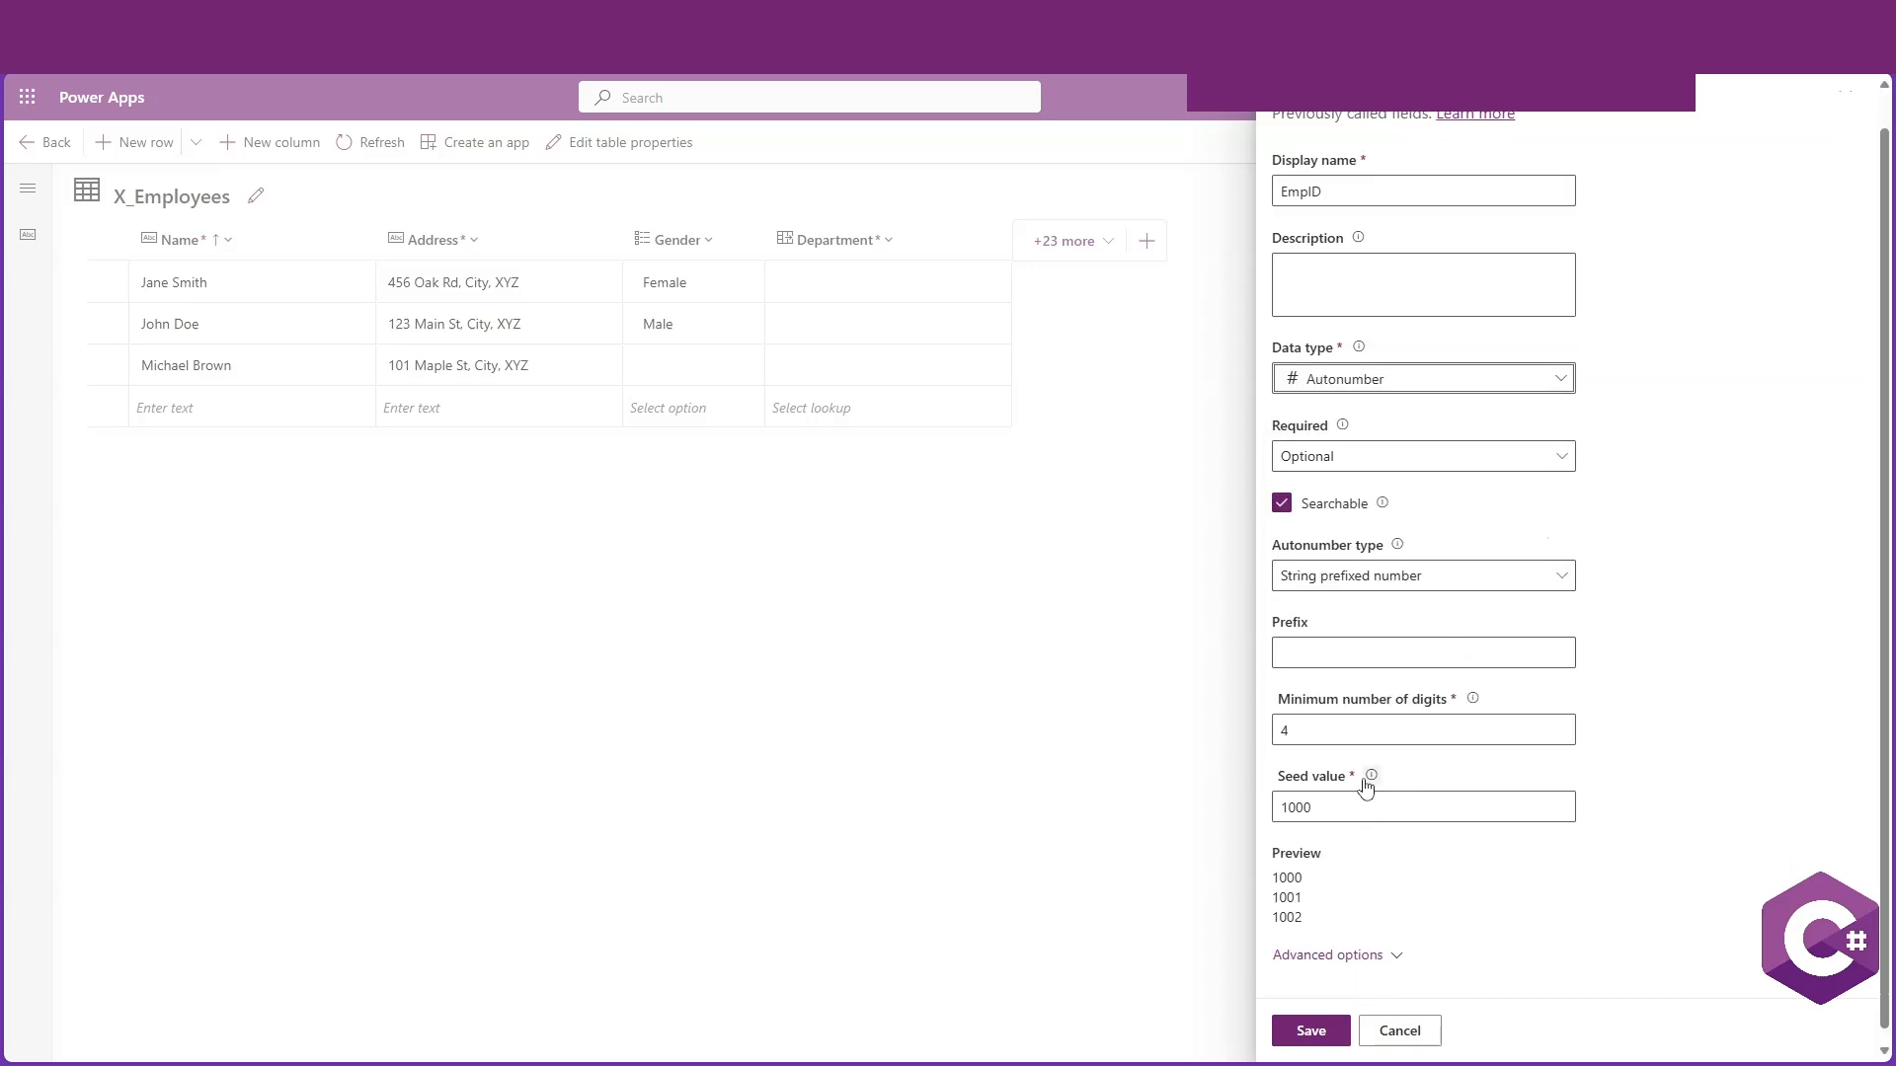
click(1312, 1030)
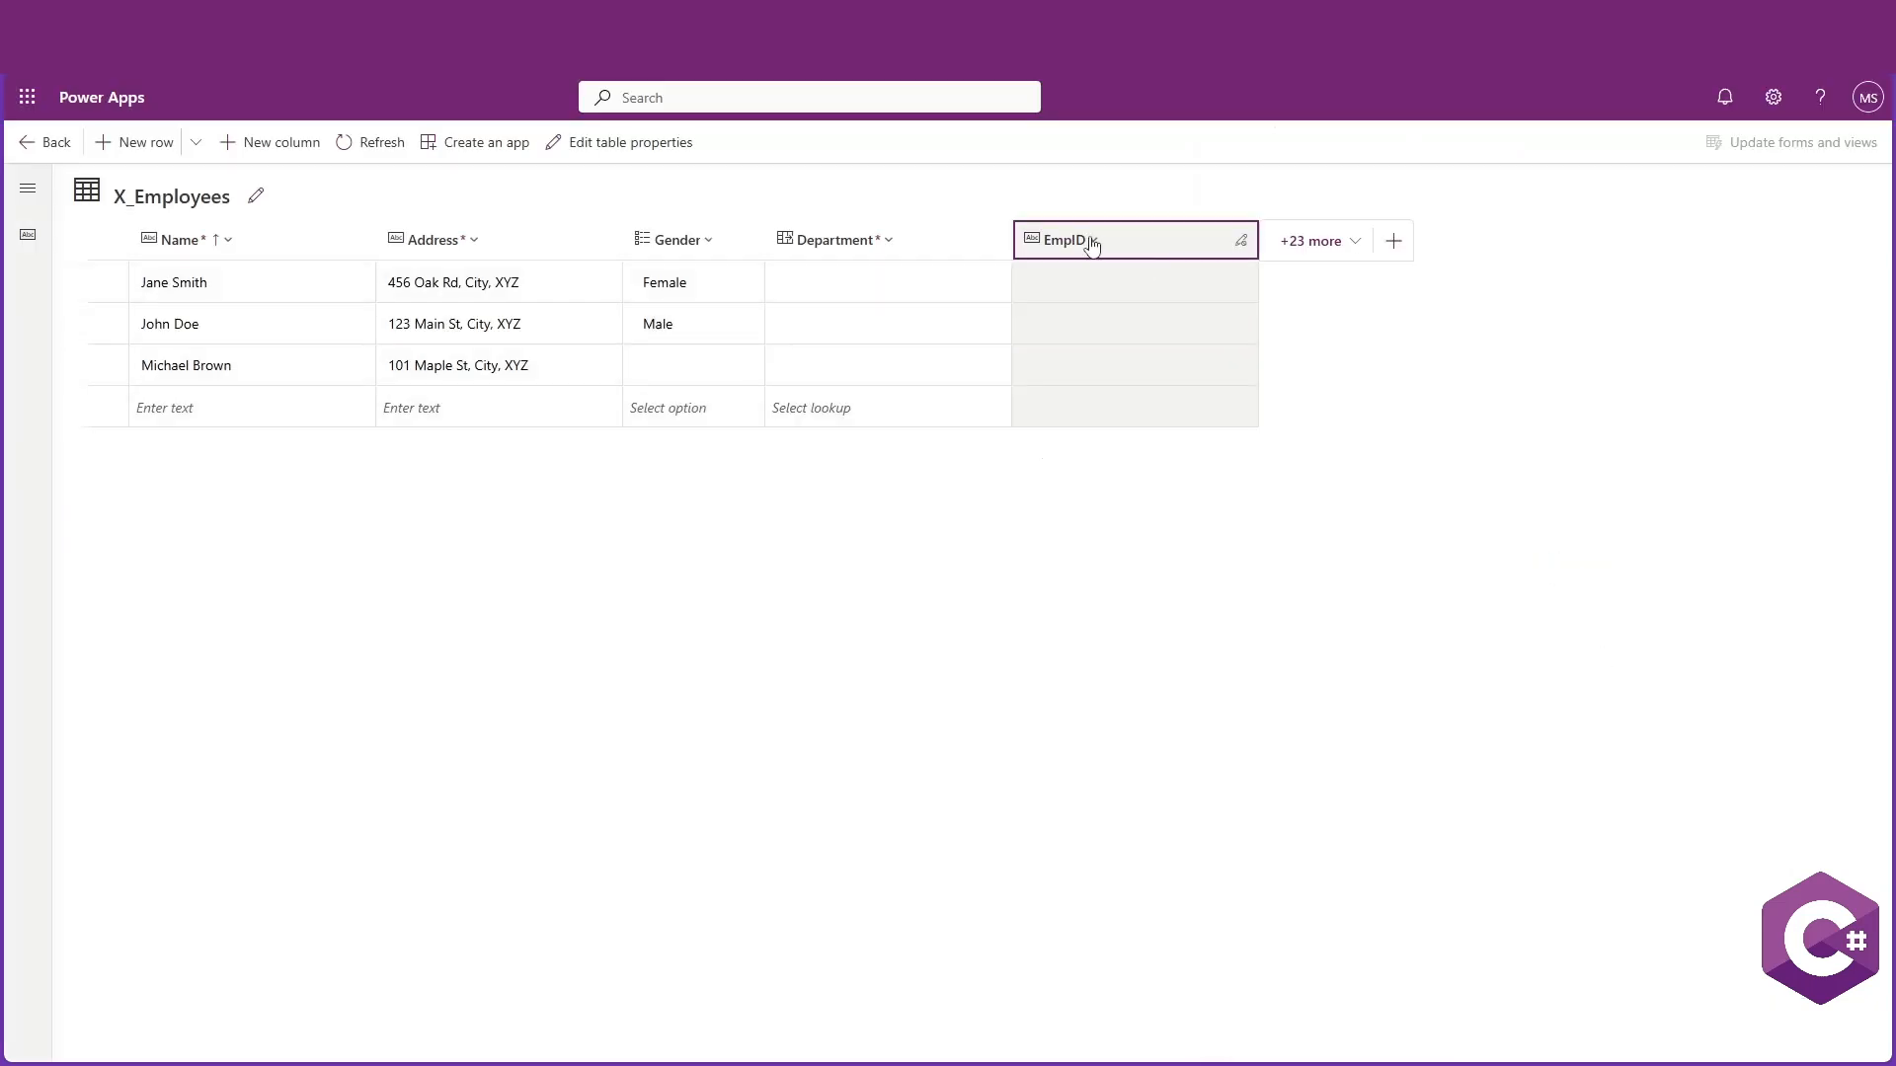
Move the EmpID column to the first position and return to the X_Employees table overview
drag(1091, 245, 138, 247)
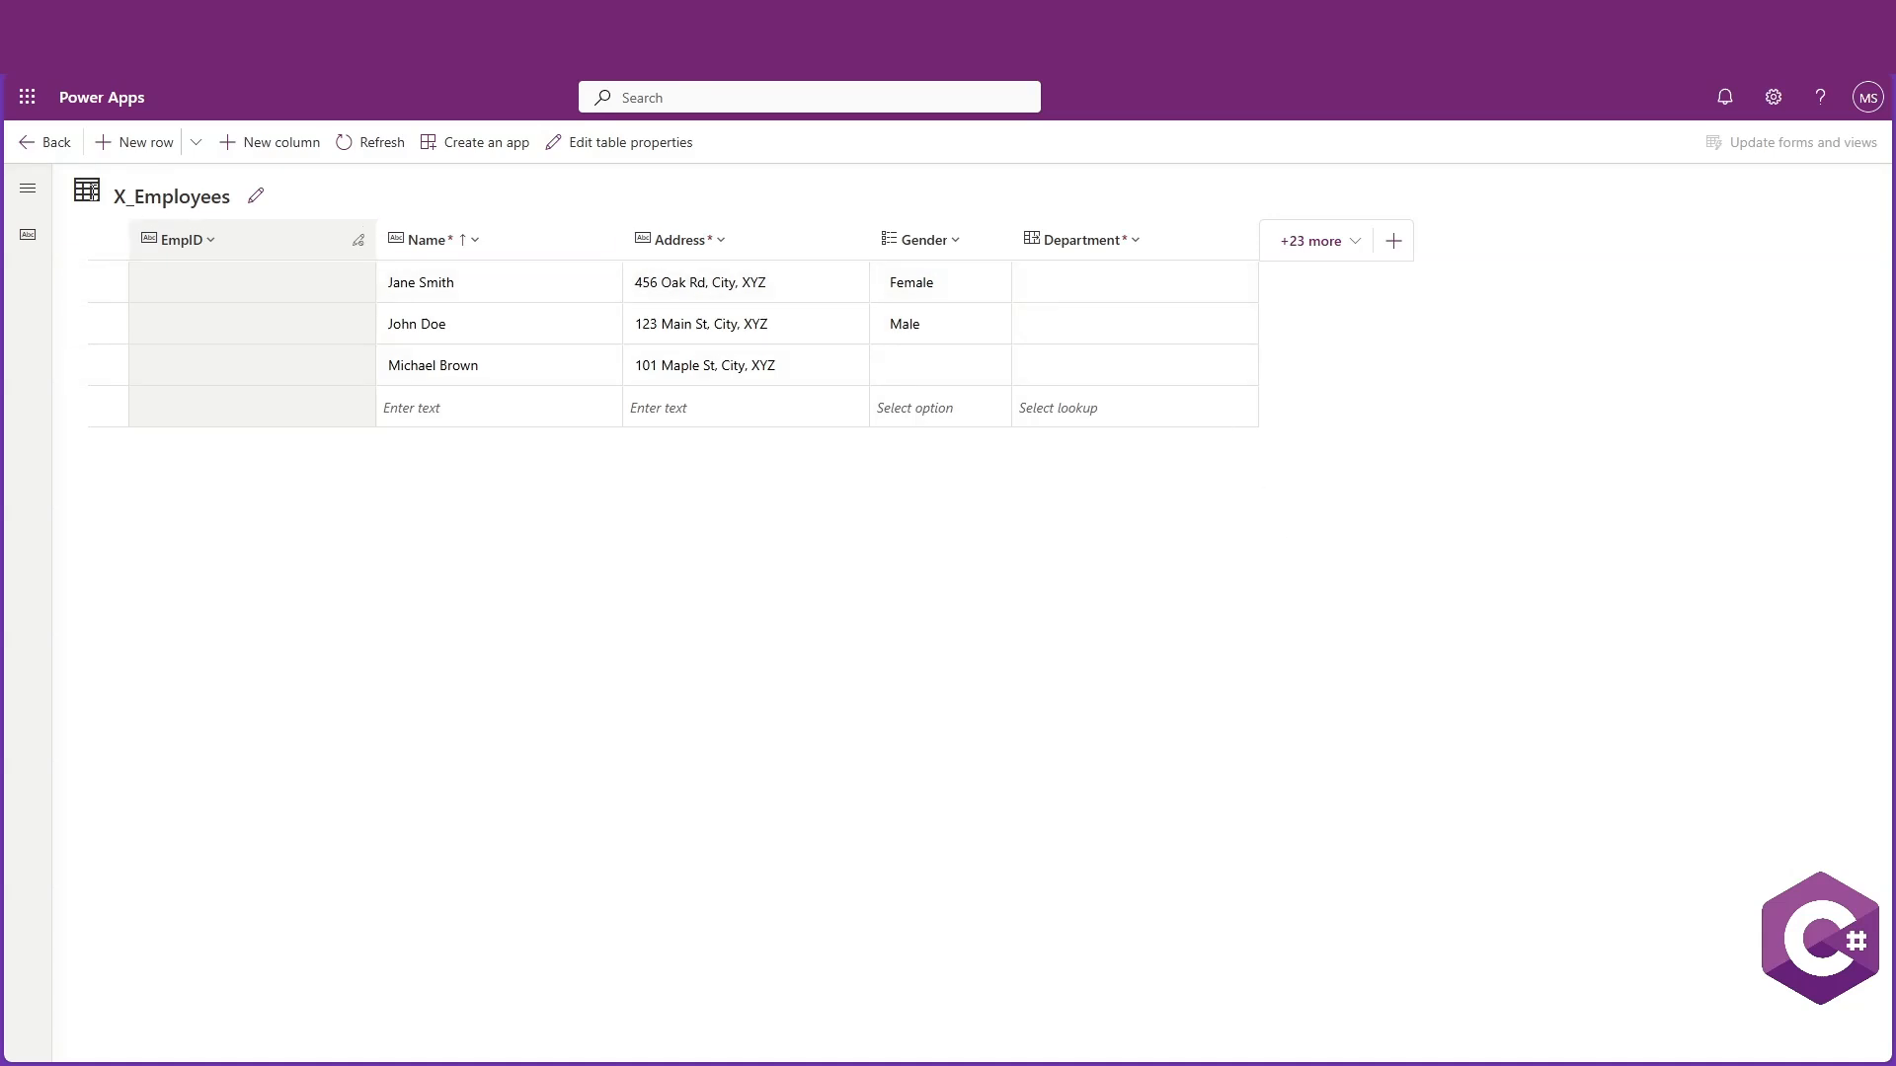
click(39, 142)
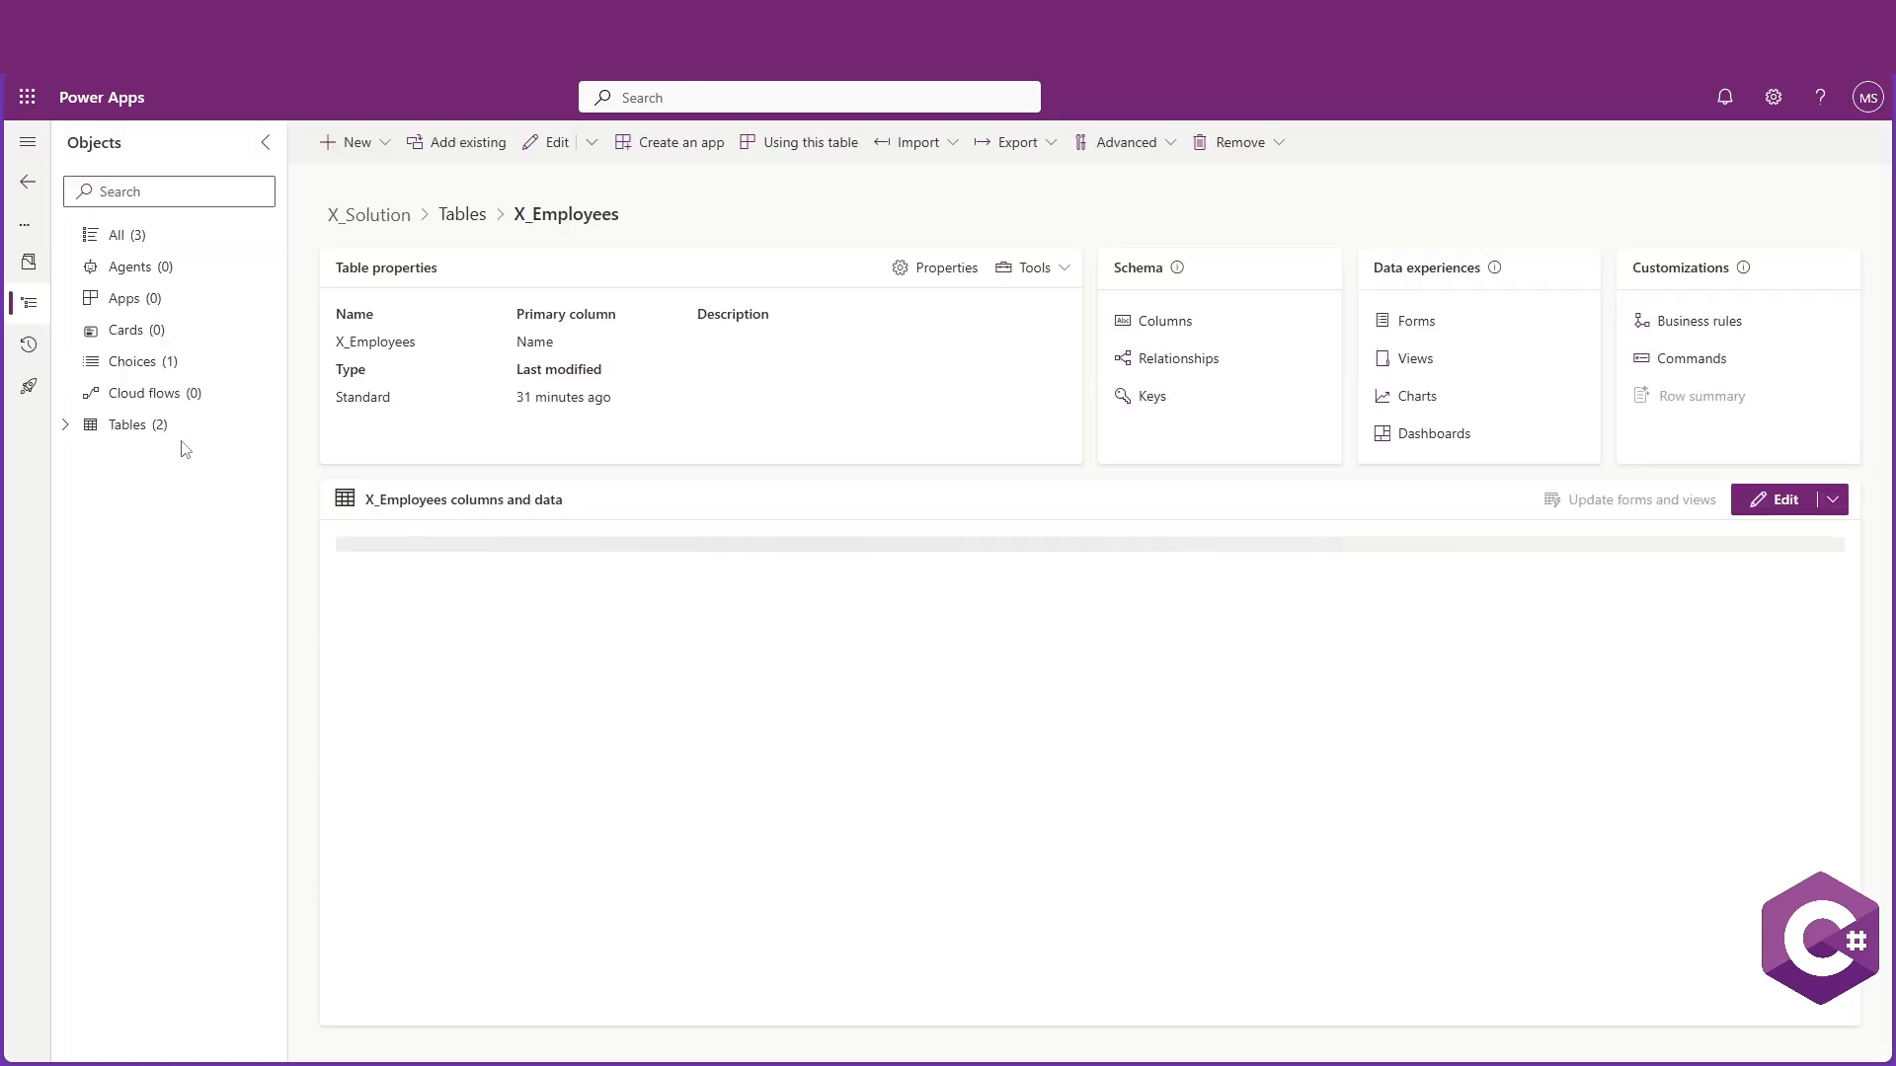
click(65, 425)
click(153, 489)
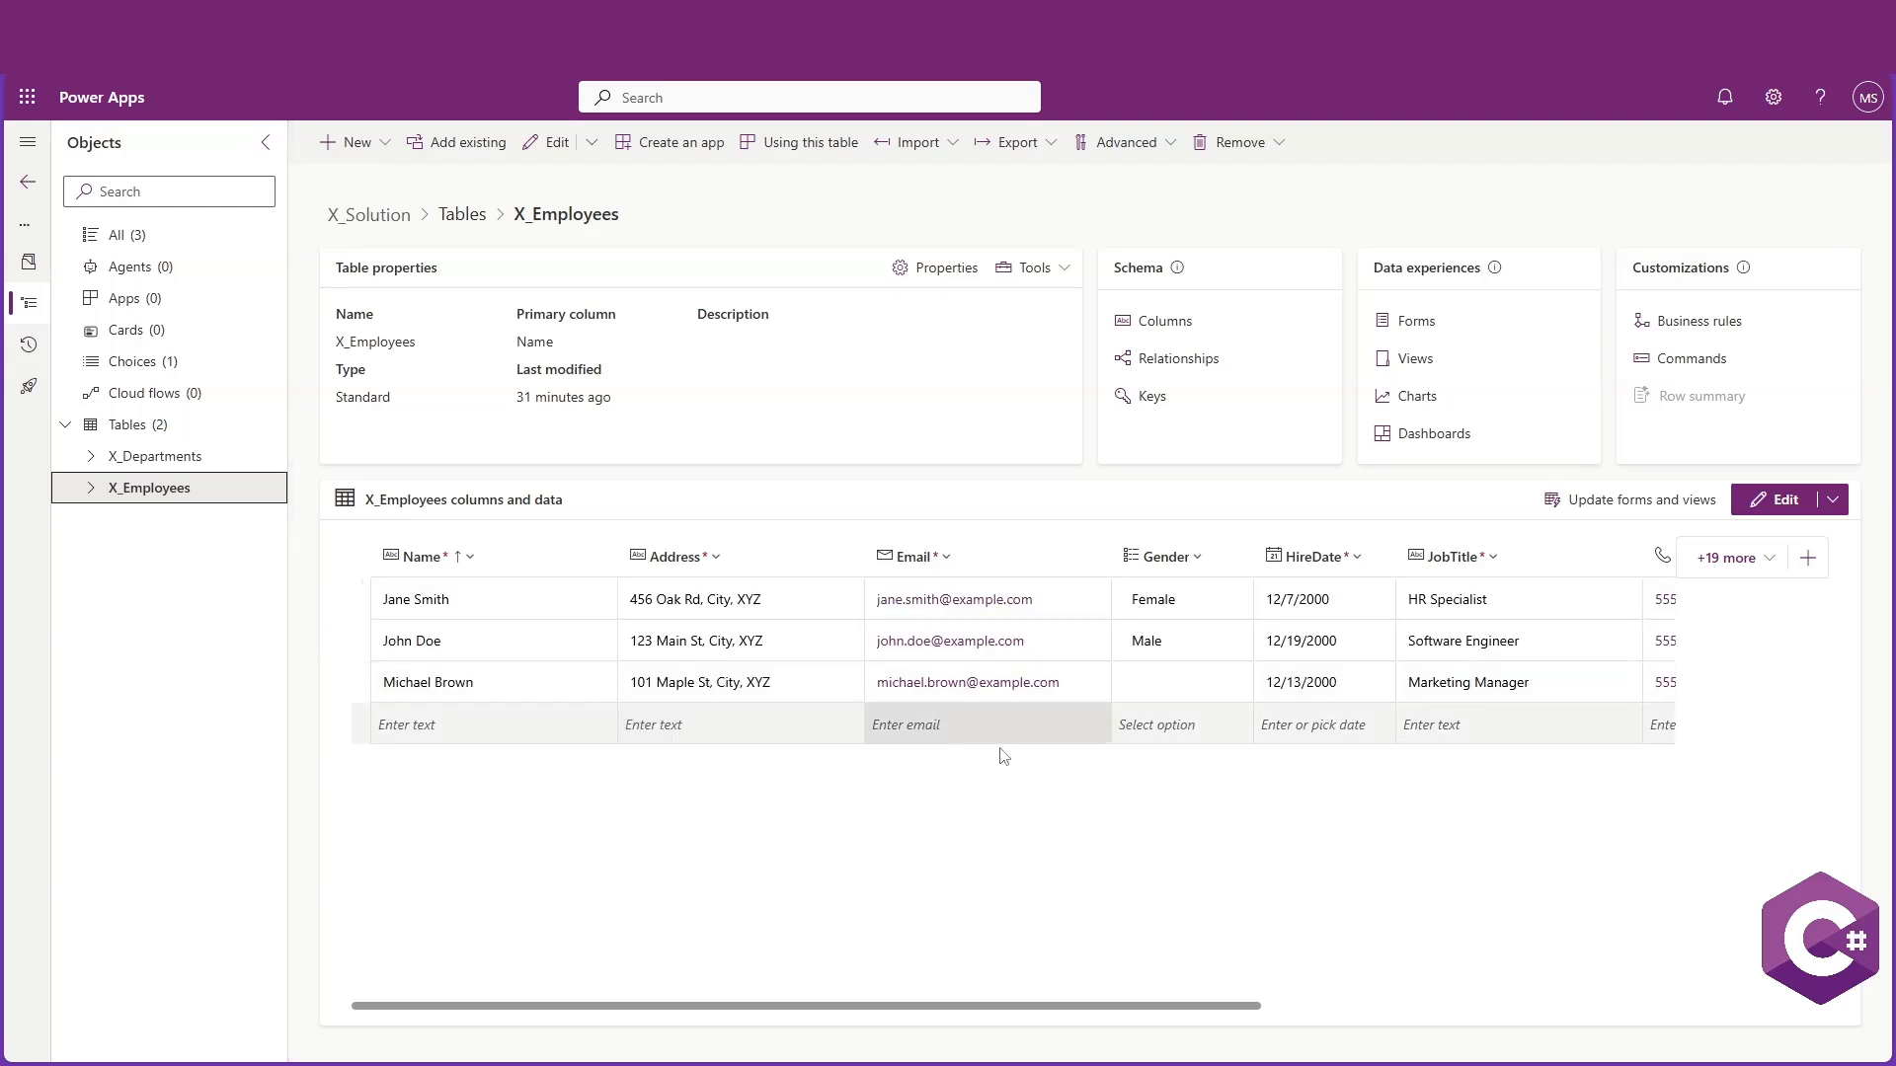
Show the EmpID column in the X_Employees data grid by searching the existing columns for Emp
click(1728, 558)
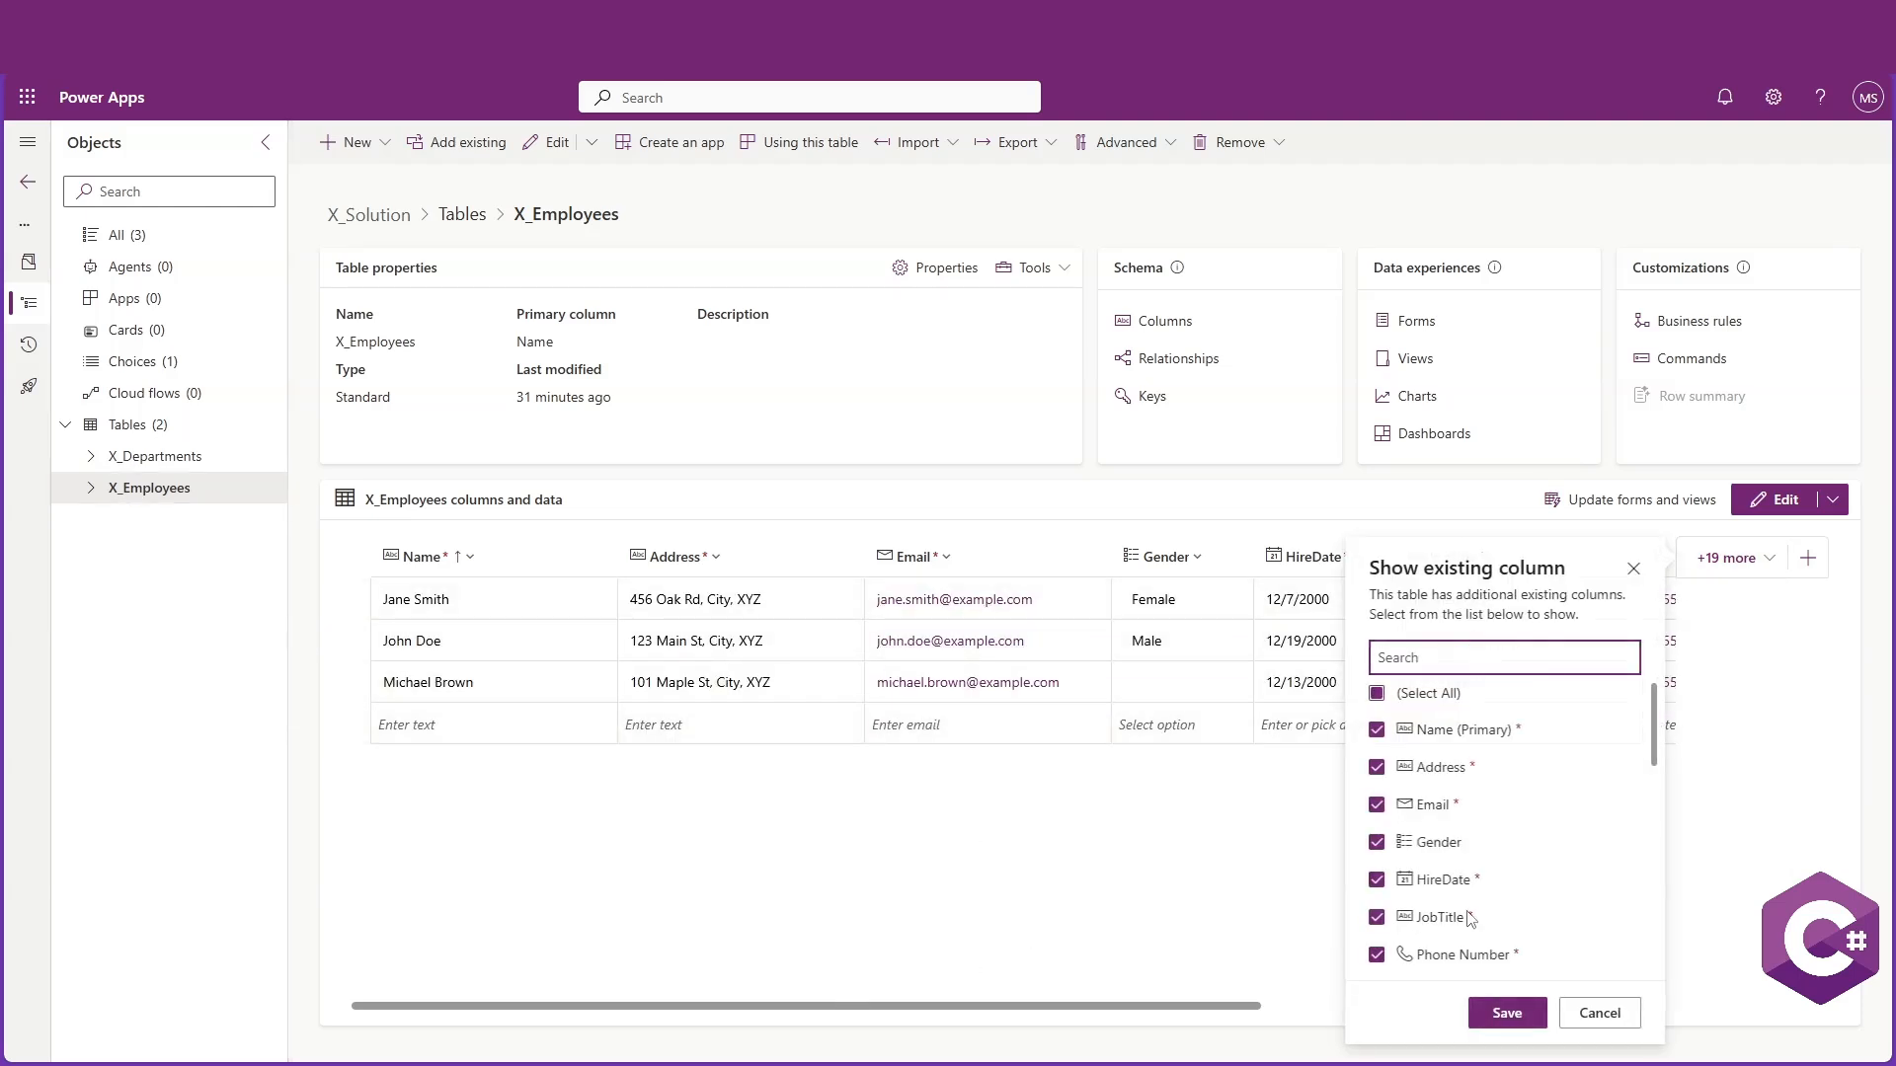
scroll(1476, 839, down, 5)
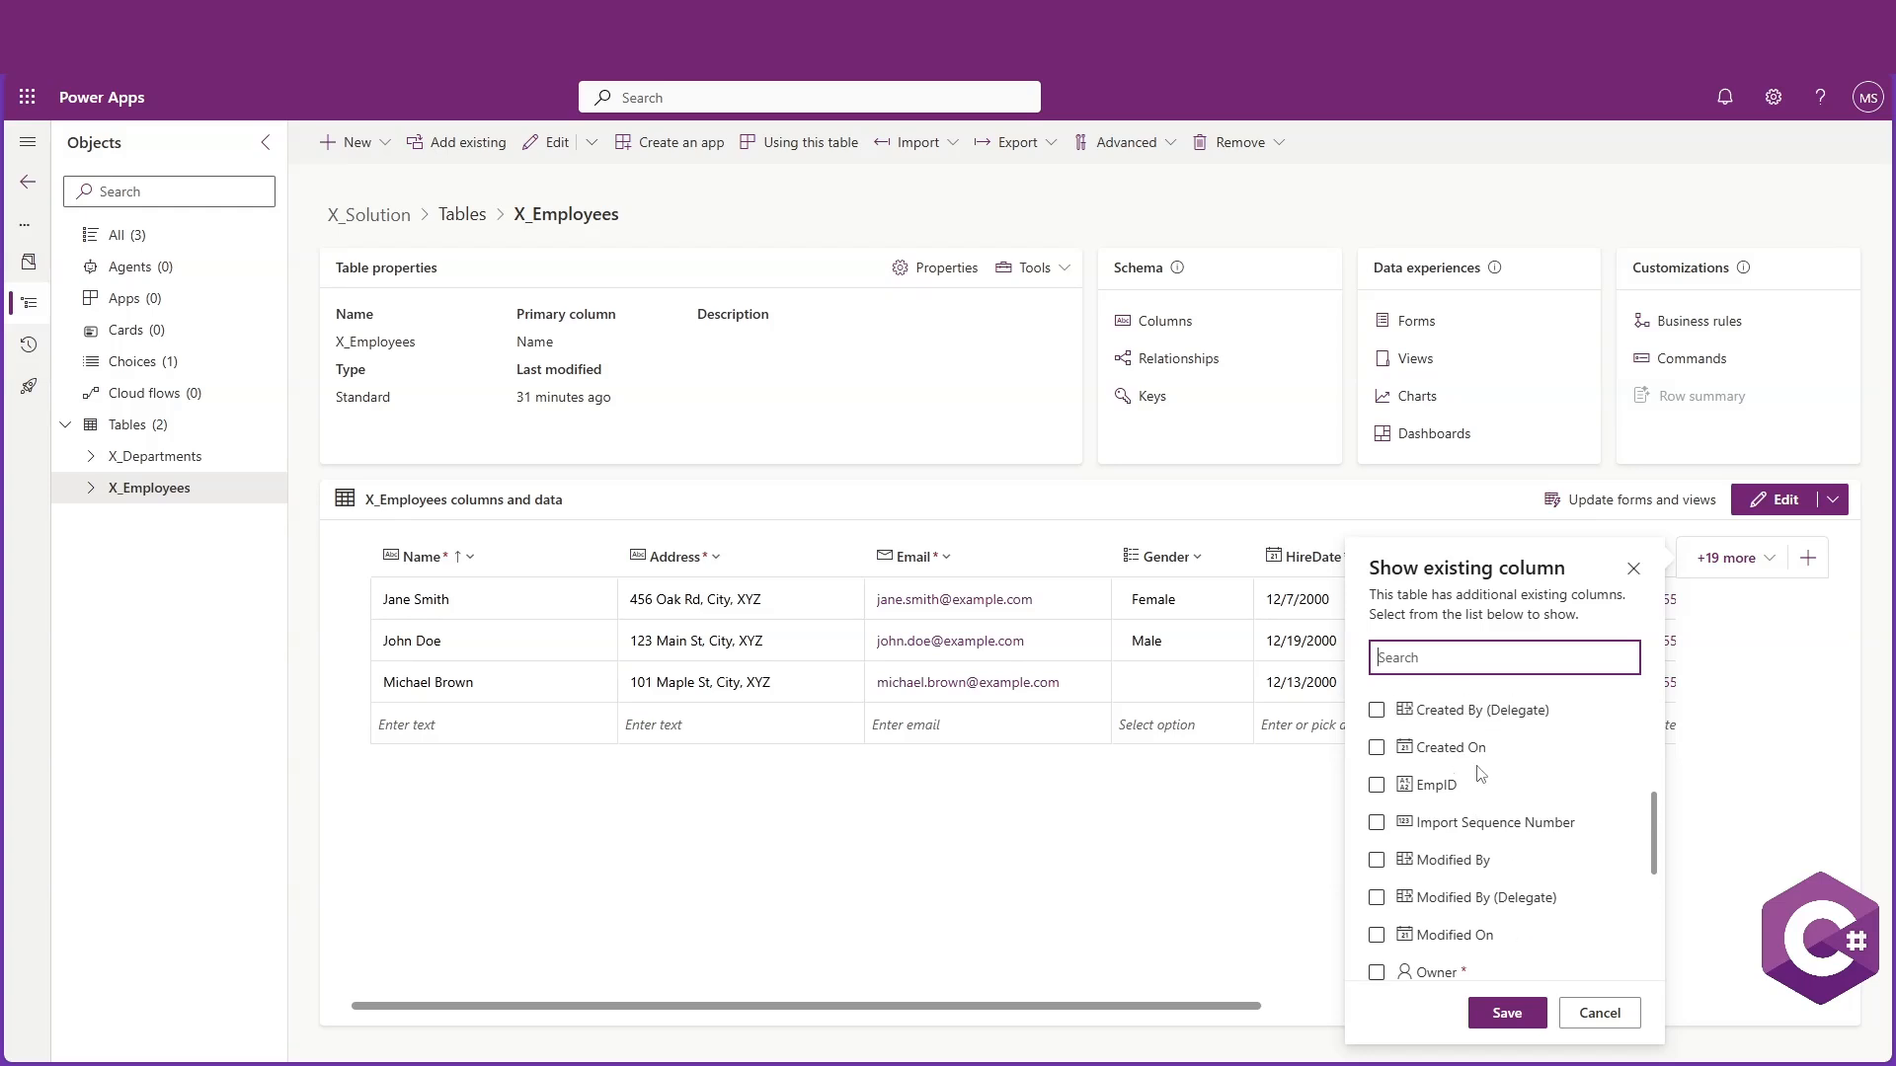
scroll(1481, 776, down, 1)
drag(1656, 856, 1603, 814)
click(1484, 661)
text(Emp)
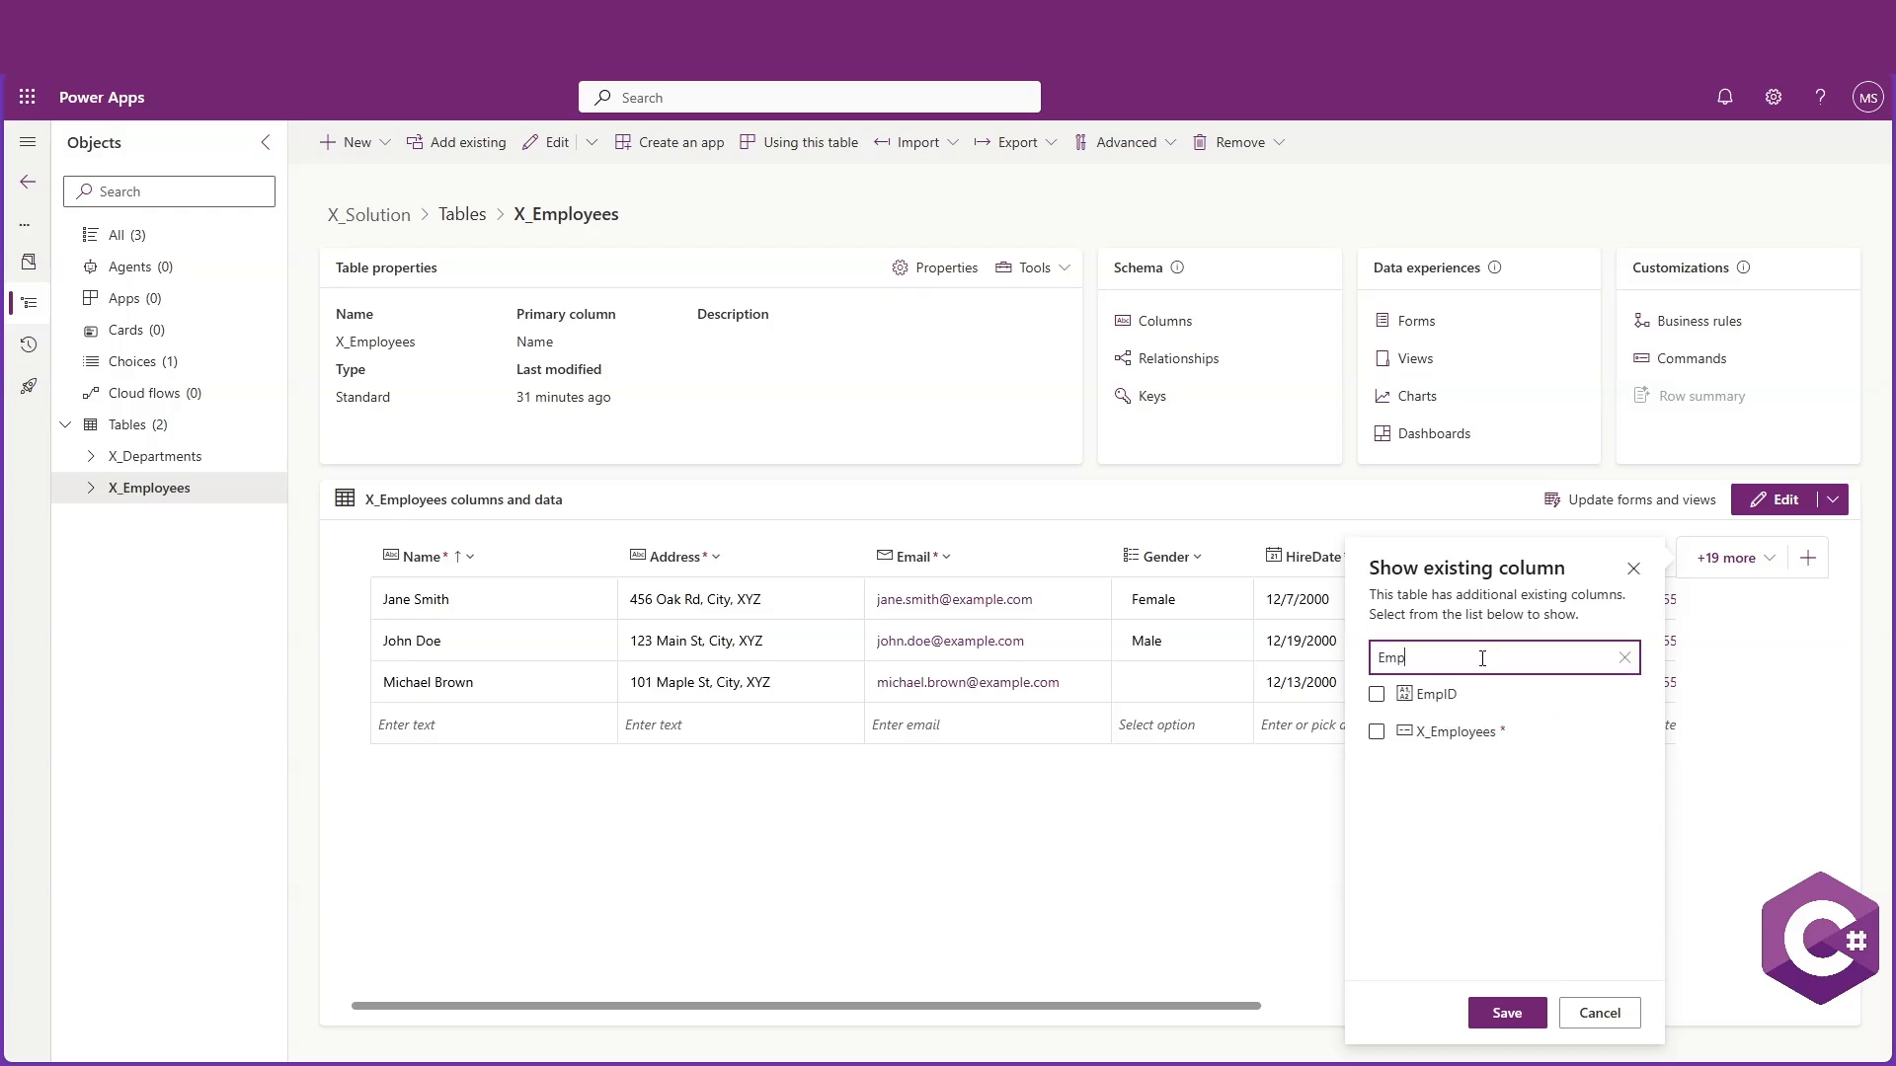
click(1377, 694)
click(1507, 1013)
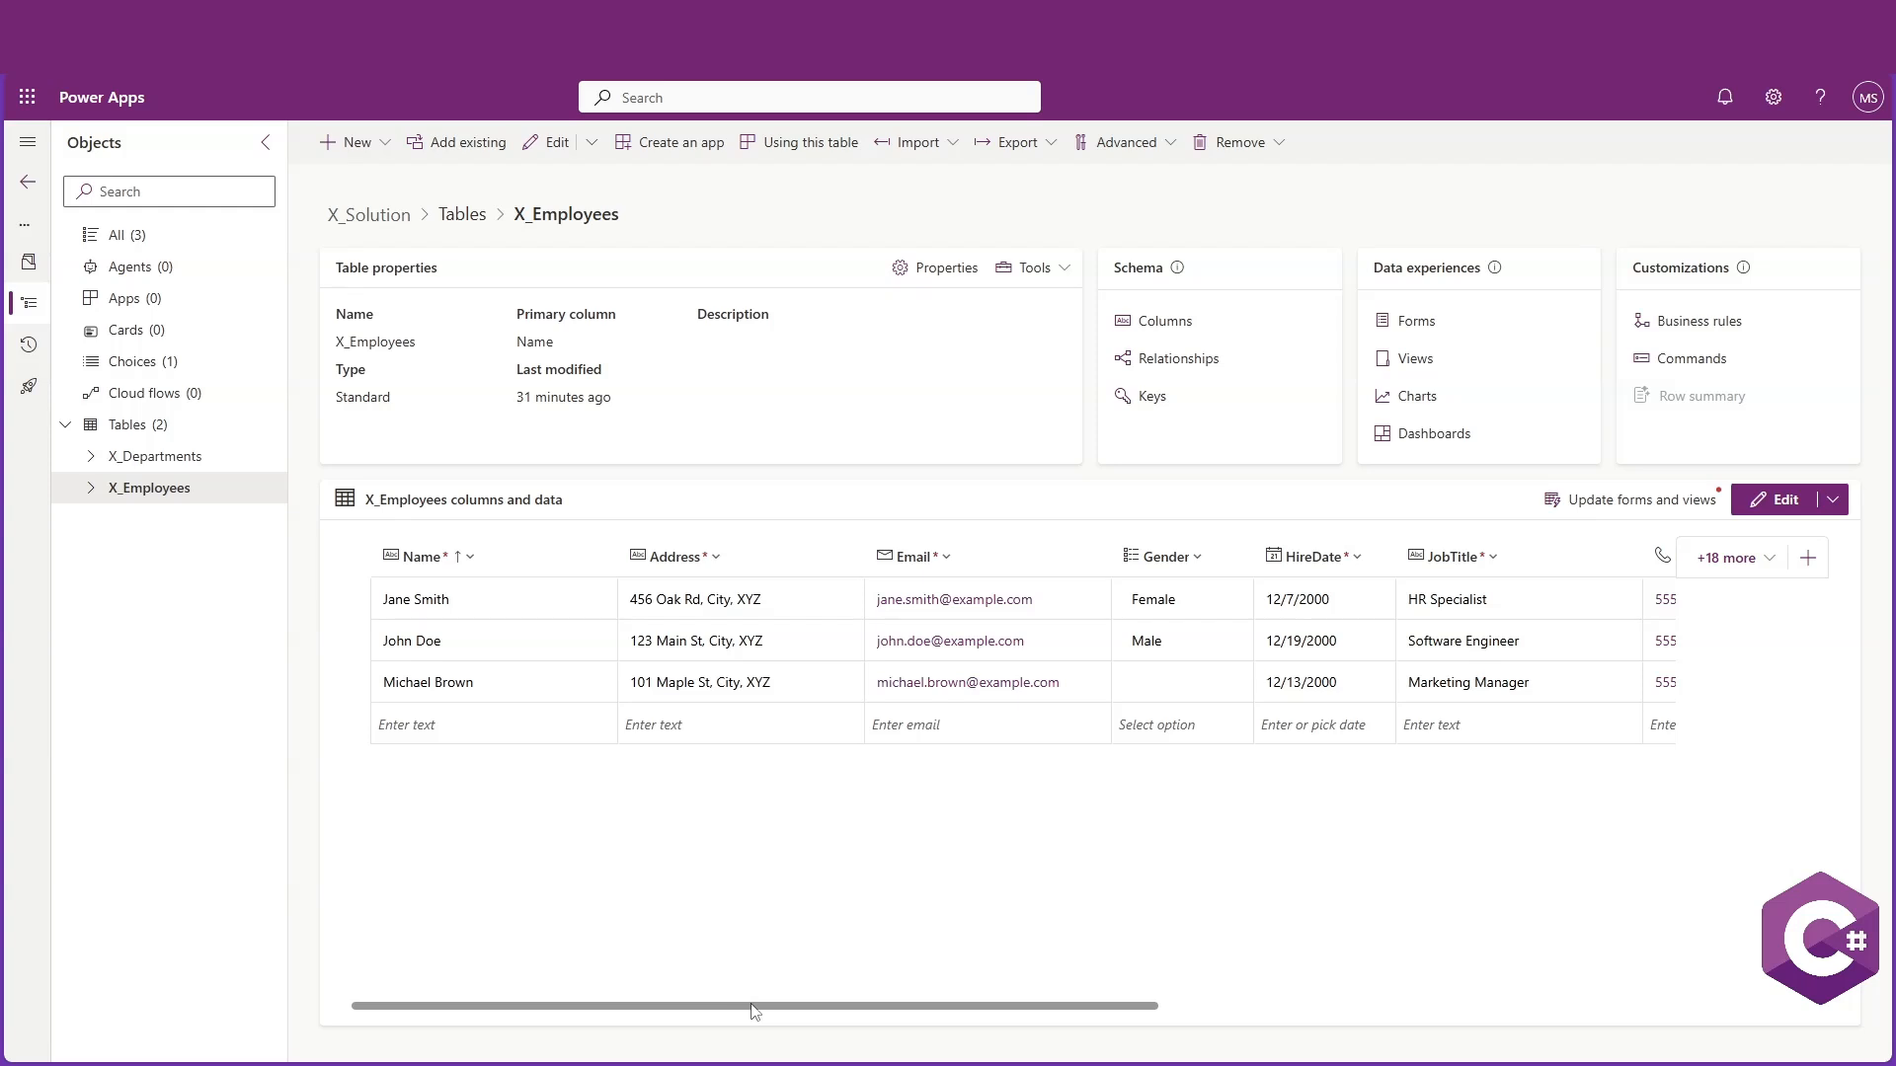
Move the EmpID column to the first position in the X_Employees data grid
drag(753, 1008, 1473, 1003)
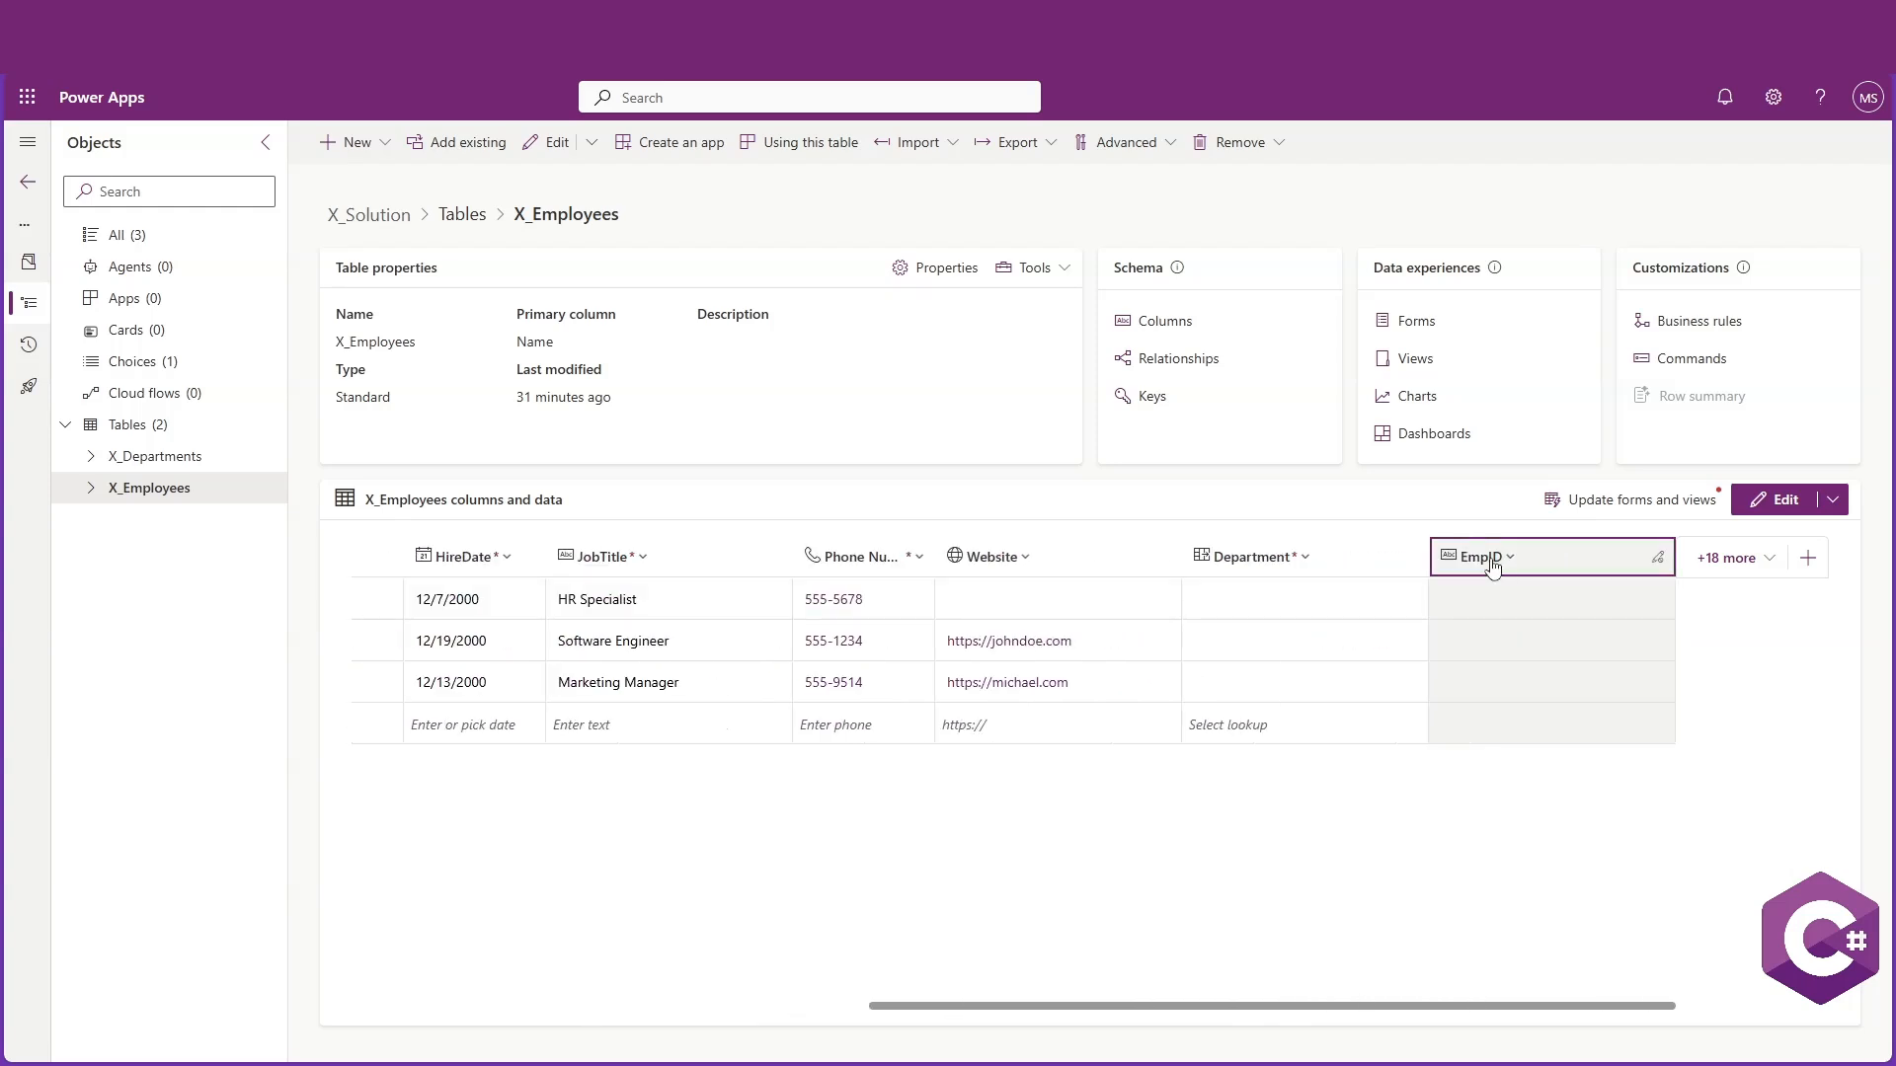
drag(1494, 566, 405, 556)
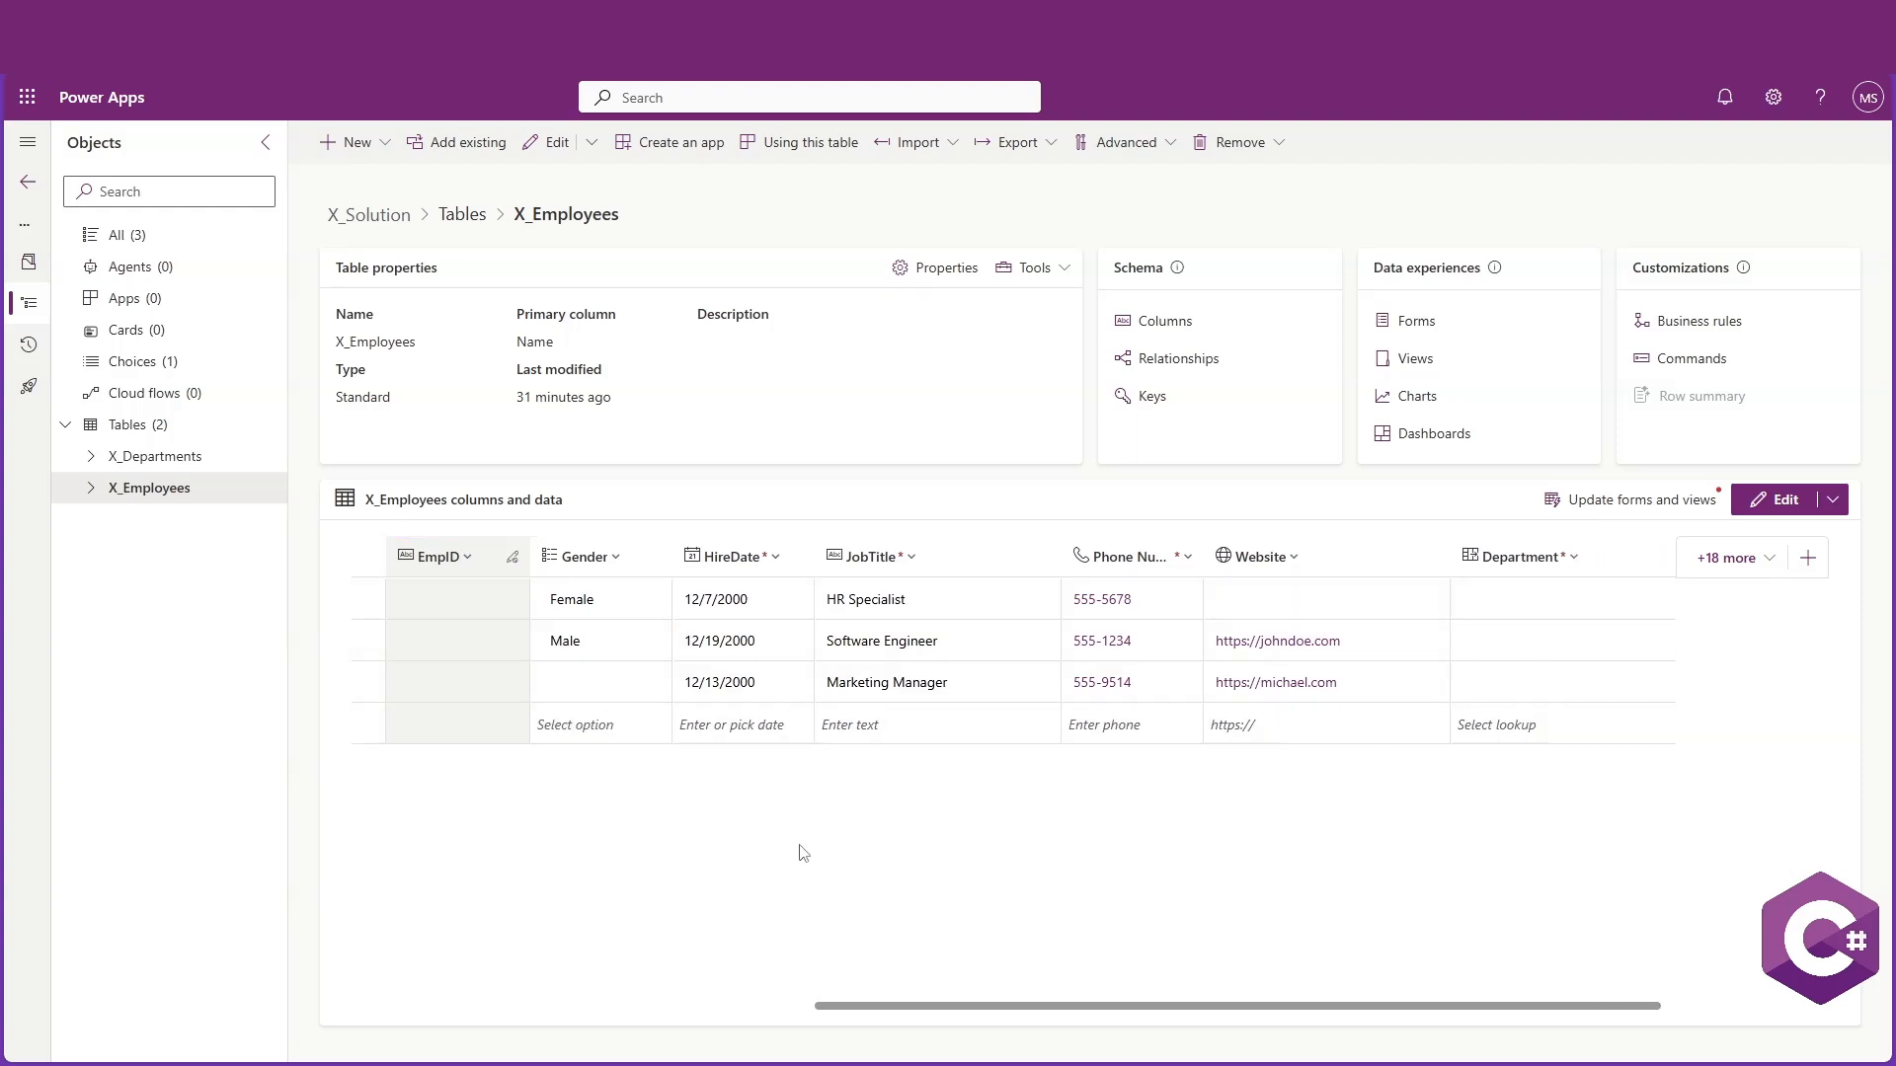
drag(1072, 1005, 1037, 1007)
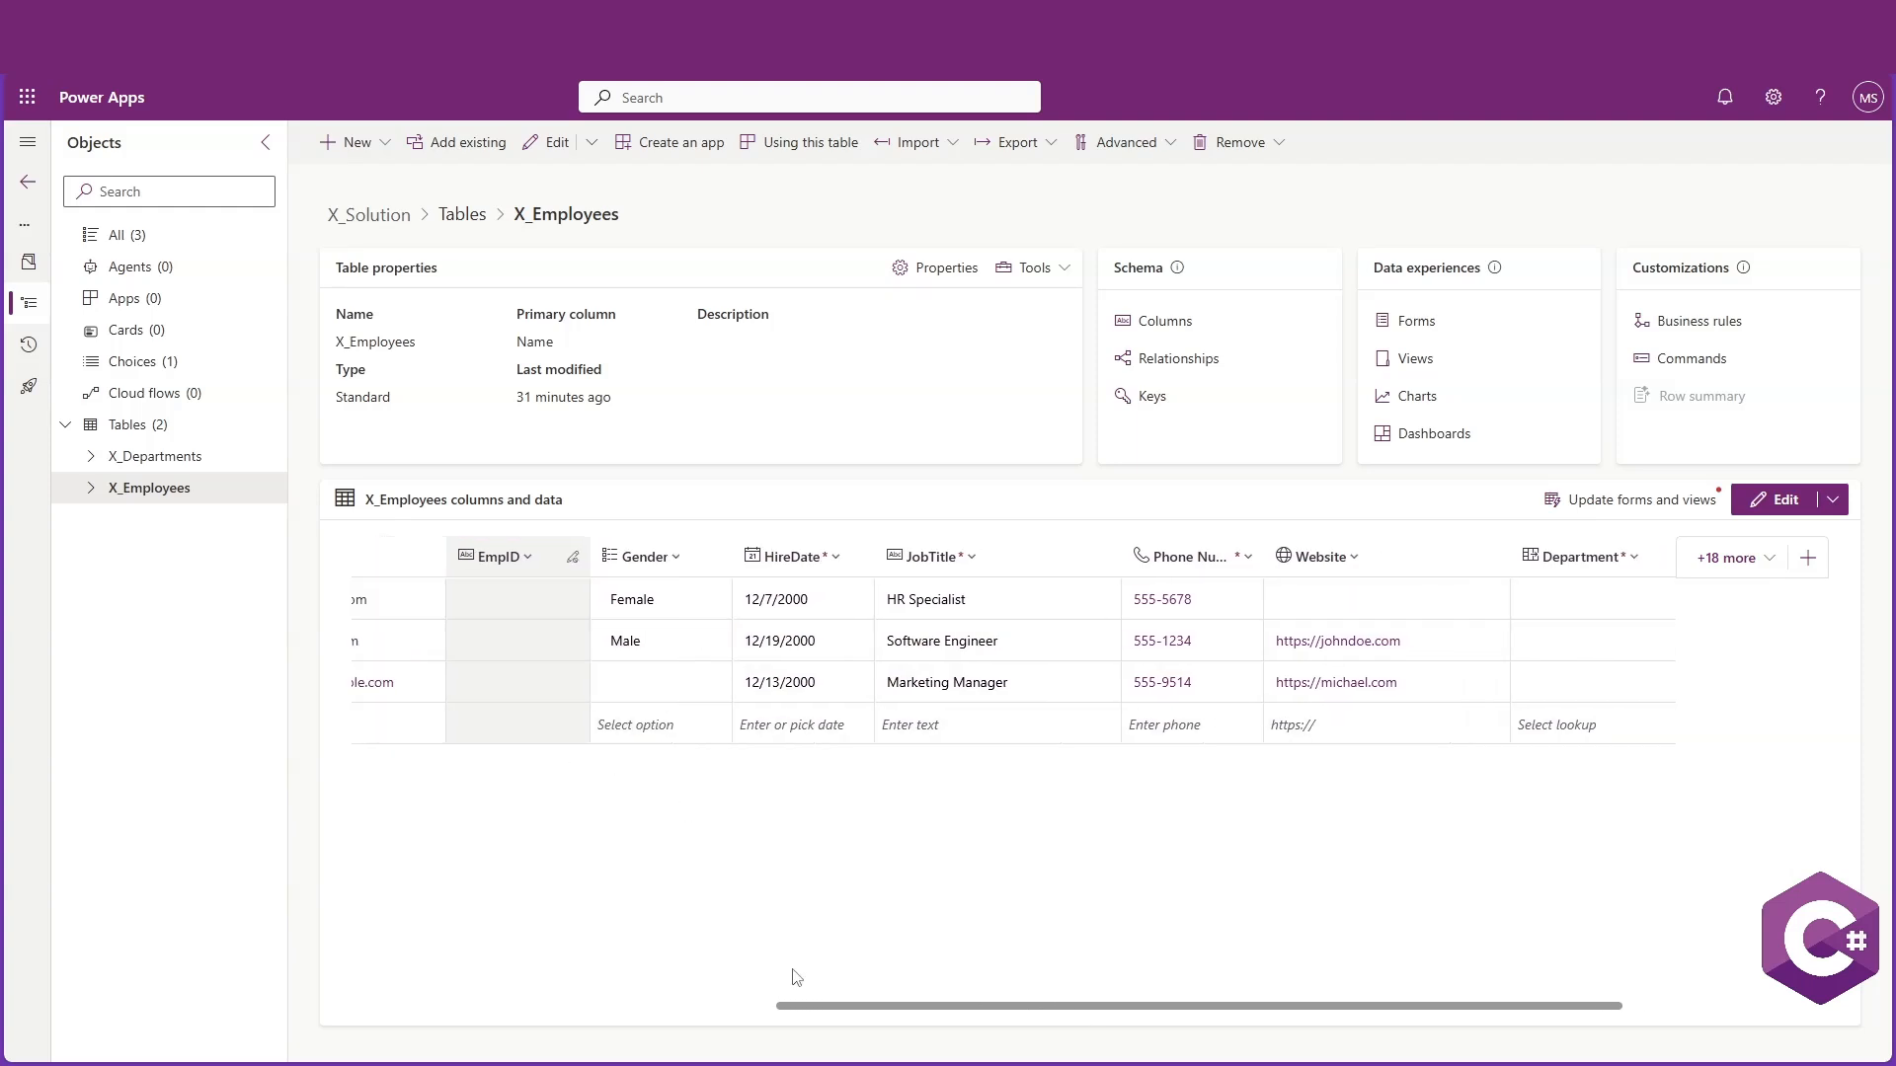
drag(790, 1006, 423, 990)
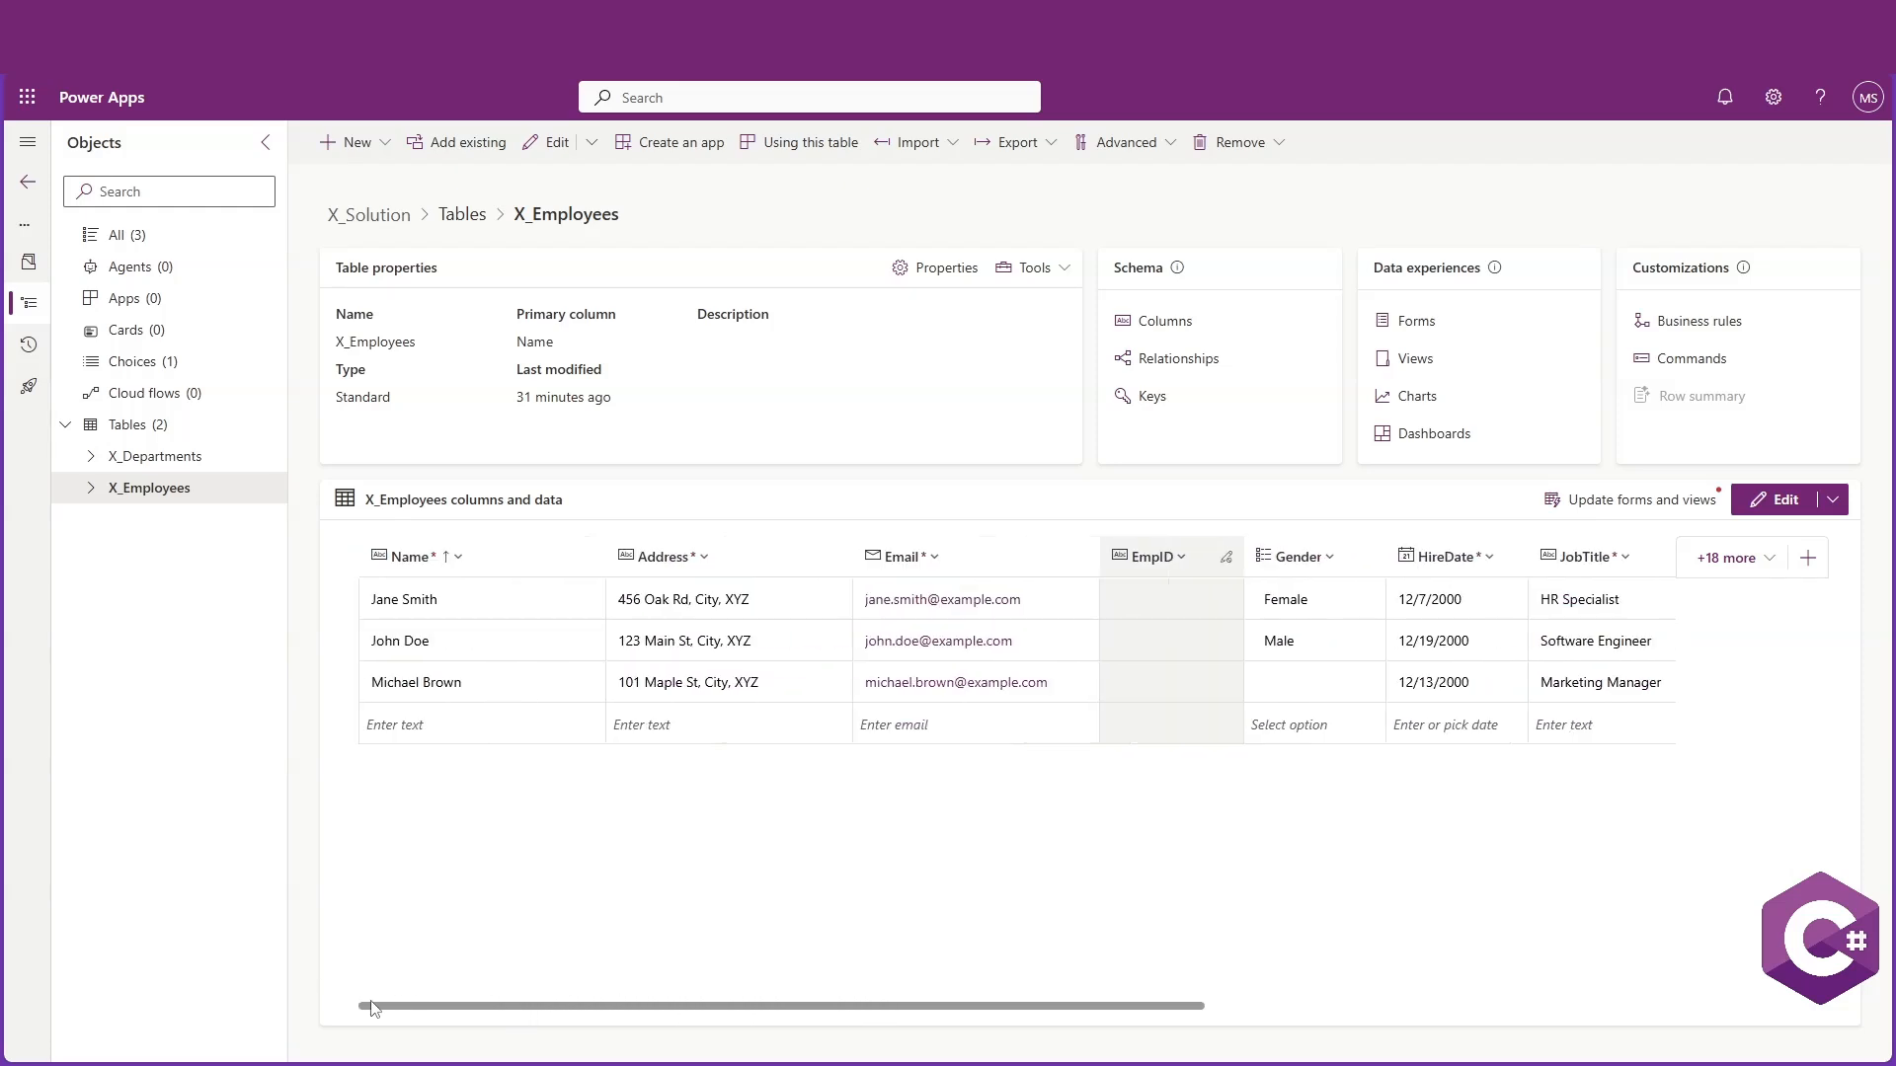
drag(1274, 556, 339, 580)
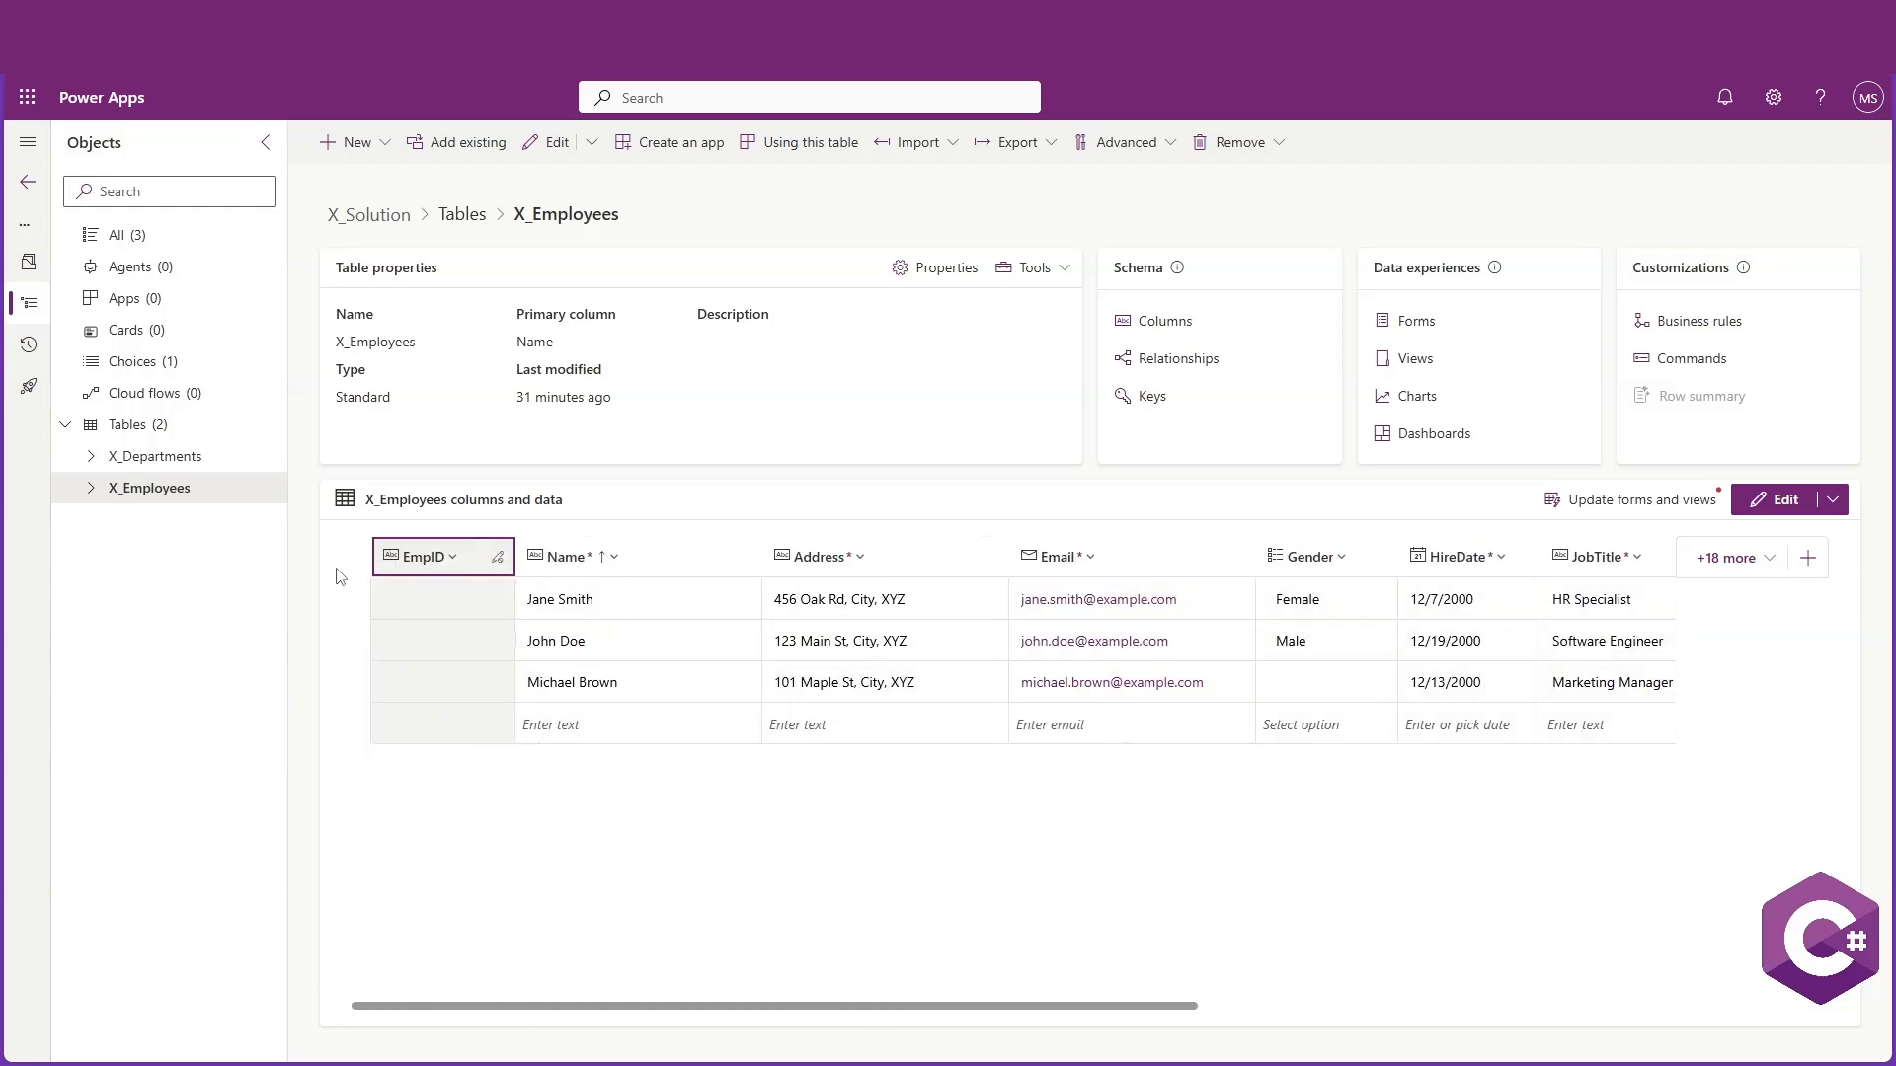
drag(833, 1004, 910, 988)
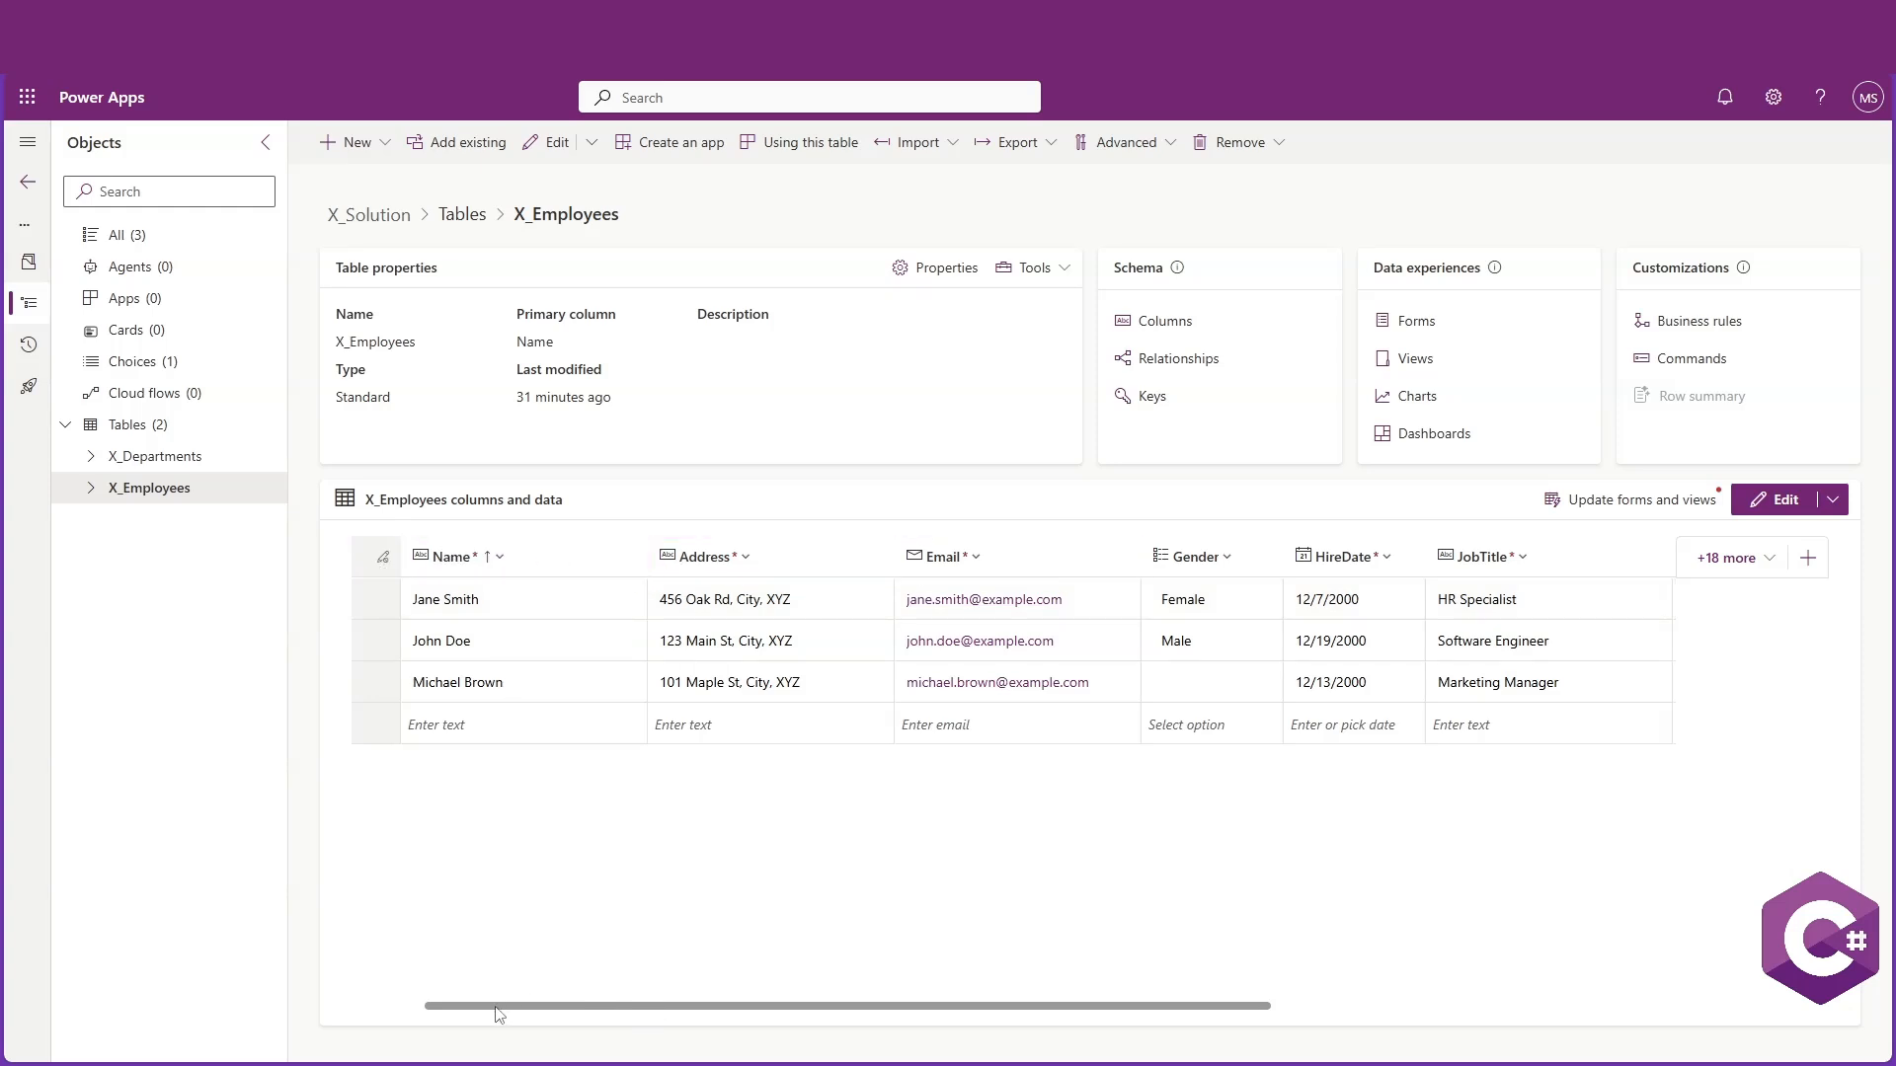
drag(495, 1006, 359, 1007)
Open Update forms and views and select all columns and all forms to add them to
click(1659, 508)
click(1684, 686)
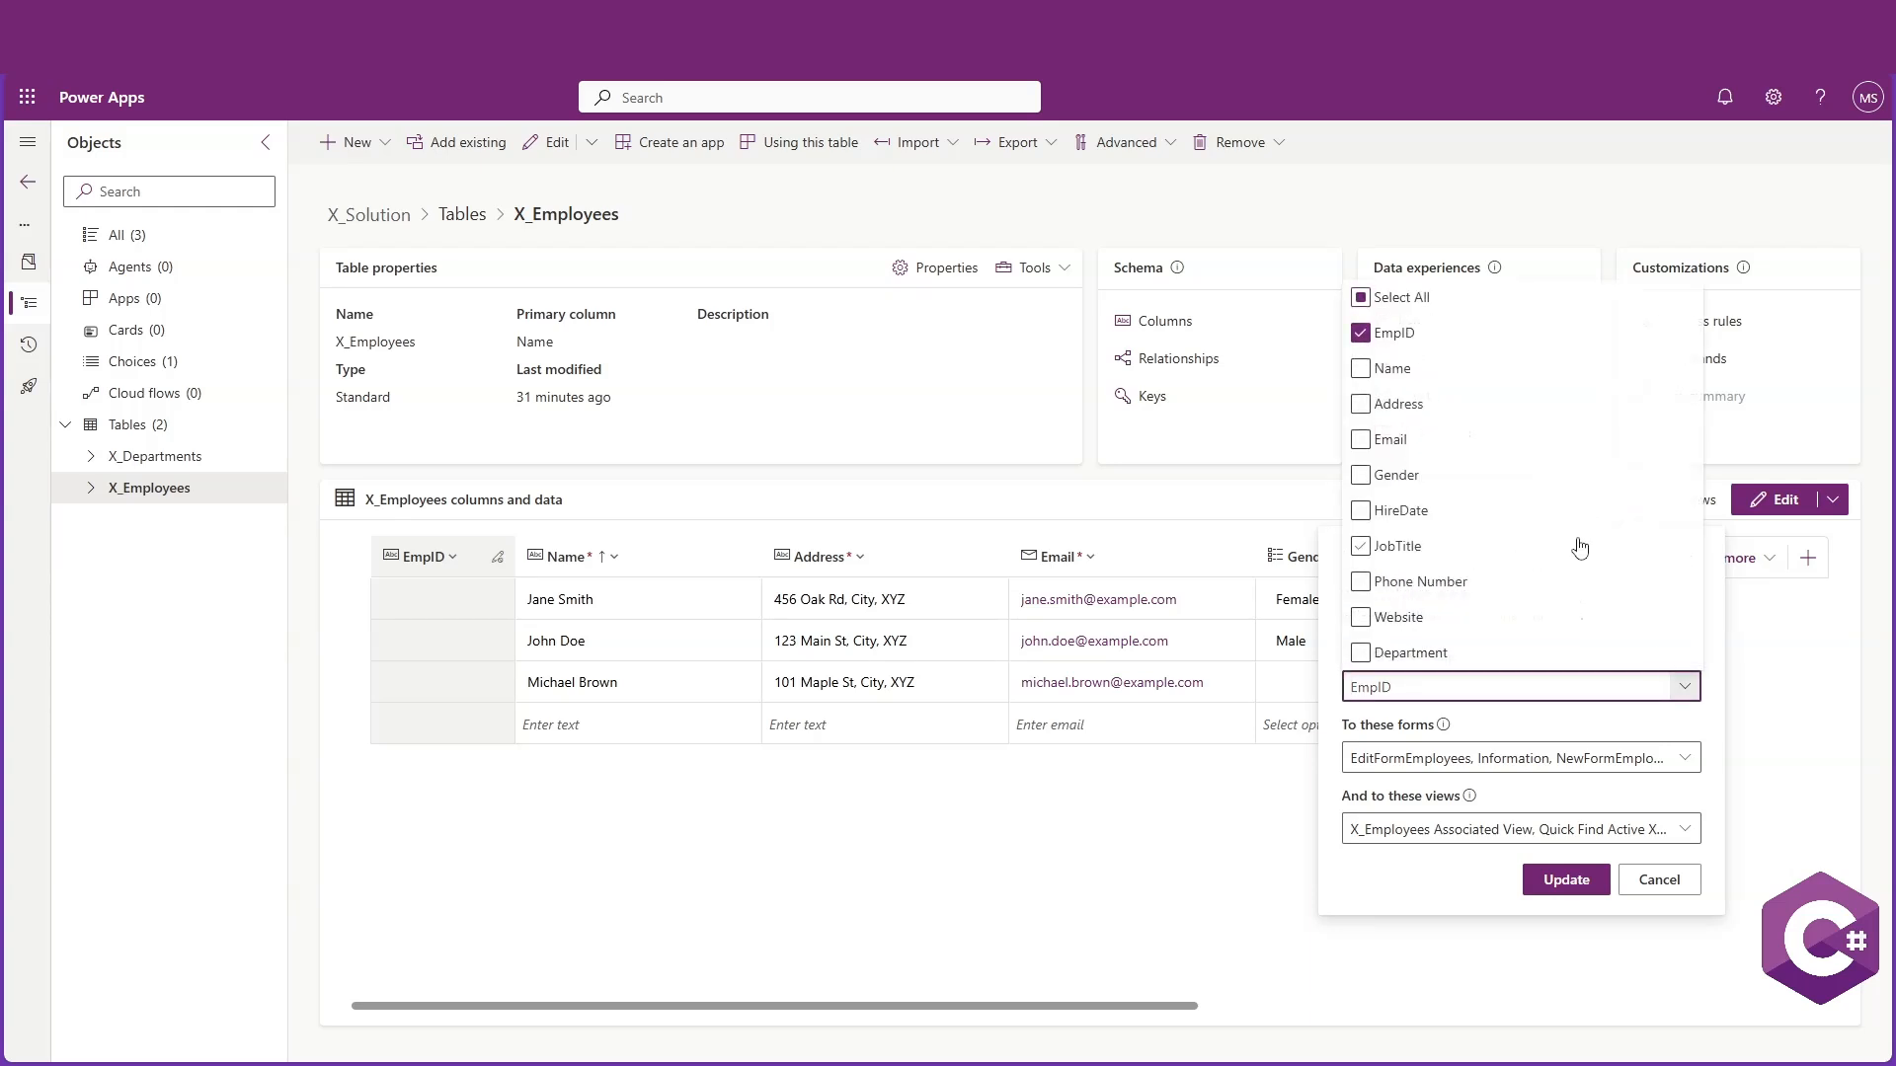
click(1363, 297)
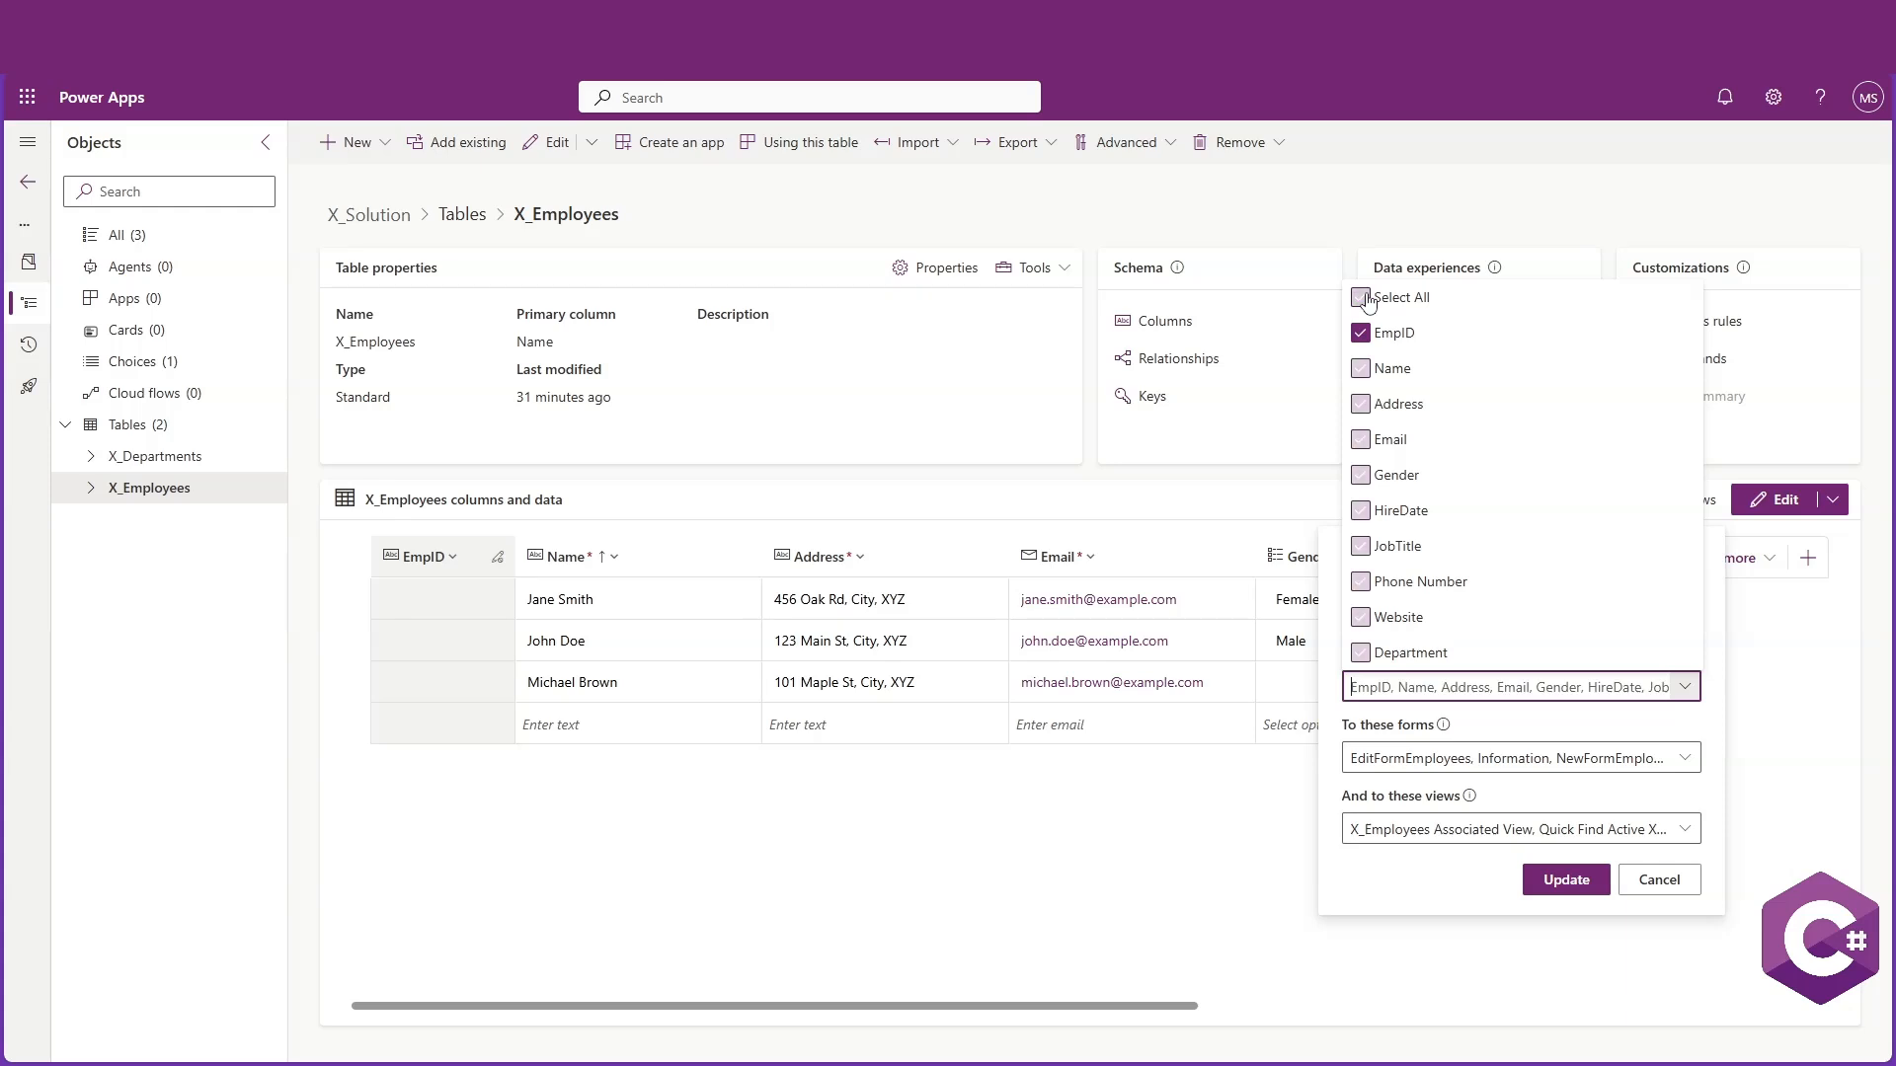
click(1362, 297)
click(1363, 297)
click(1683, 686)
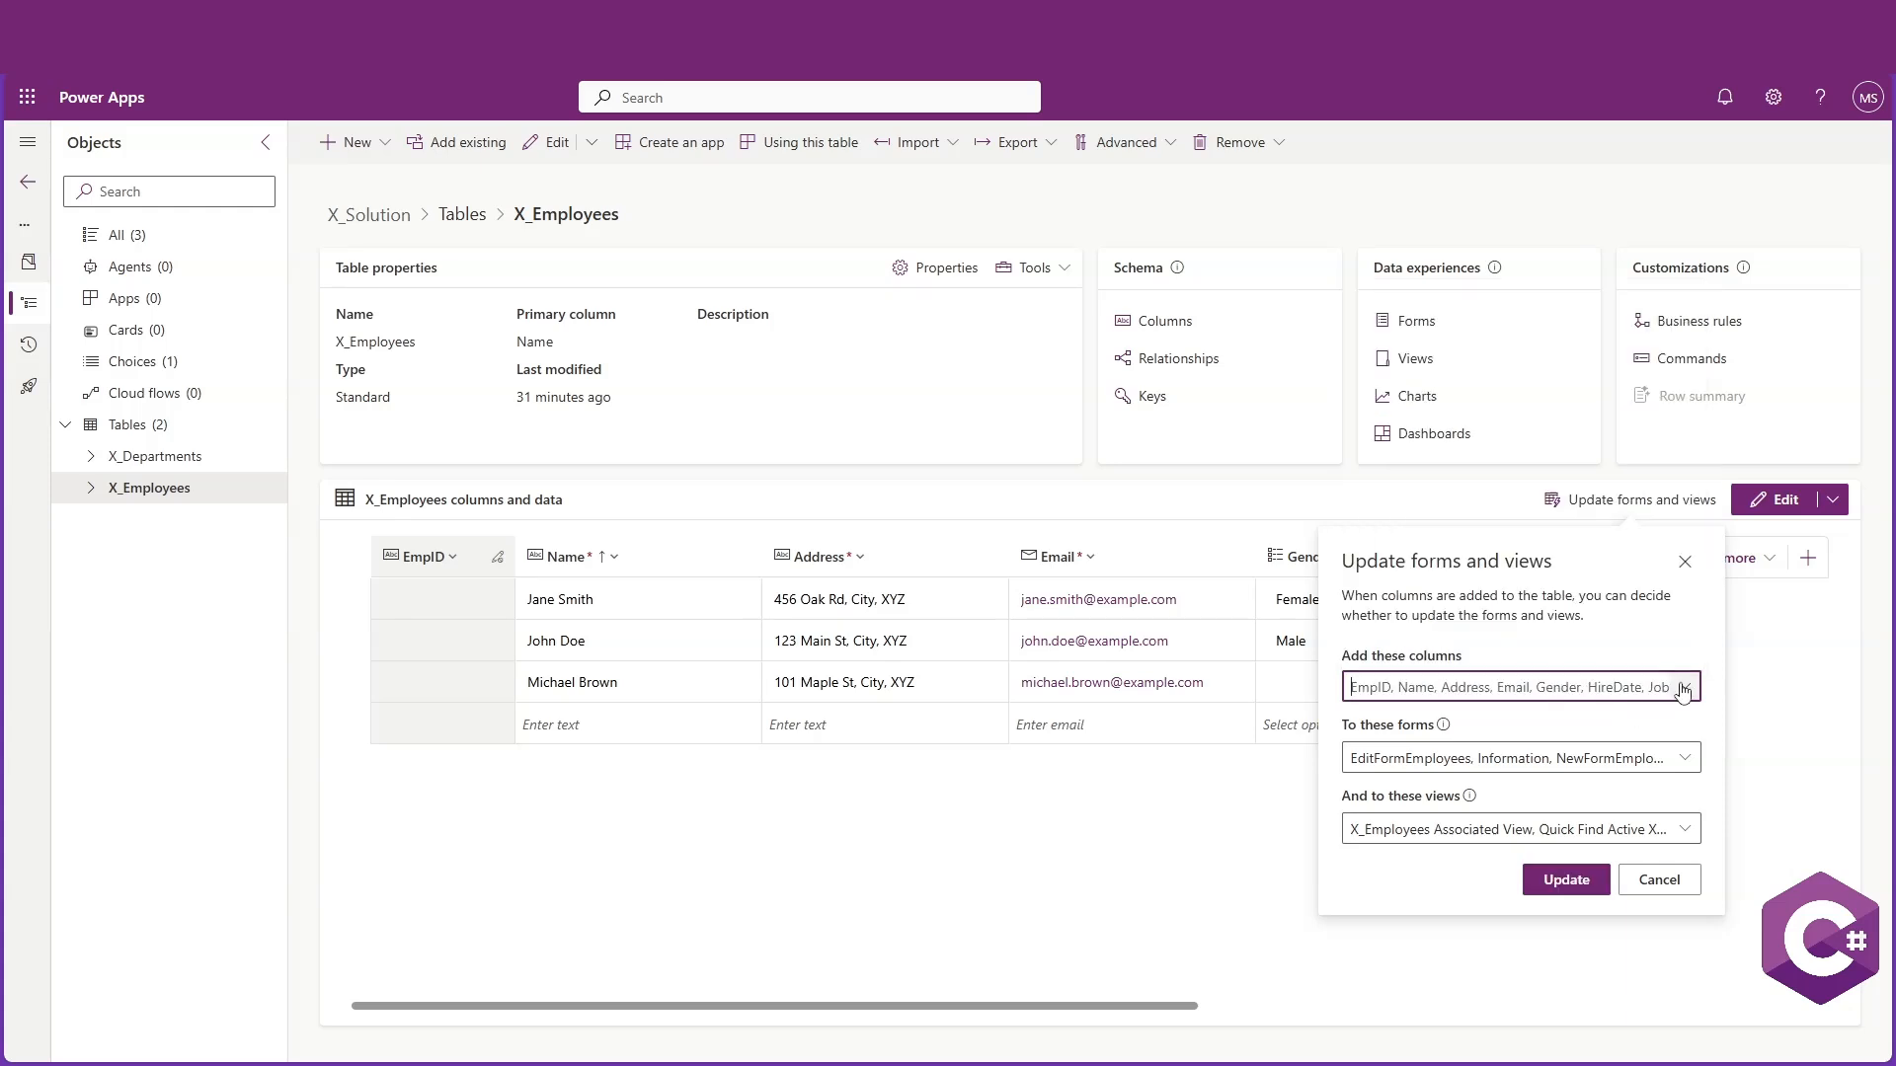
click(1684, 758)
click(1360, 793)
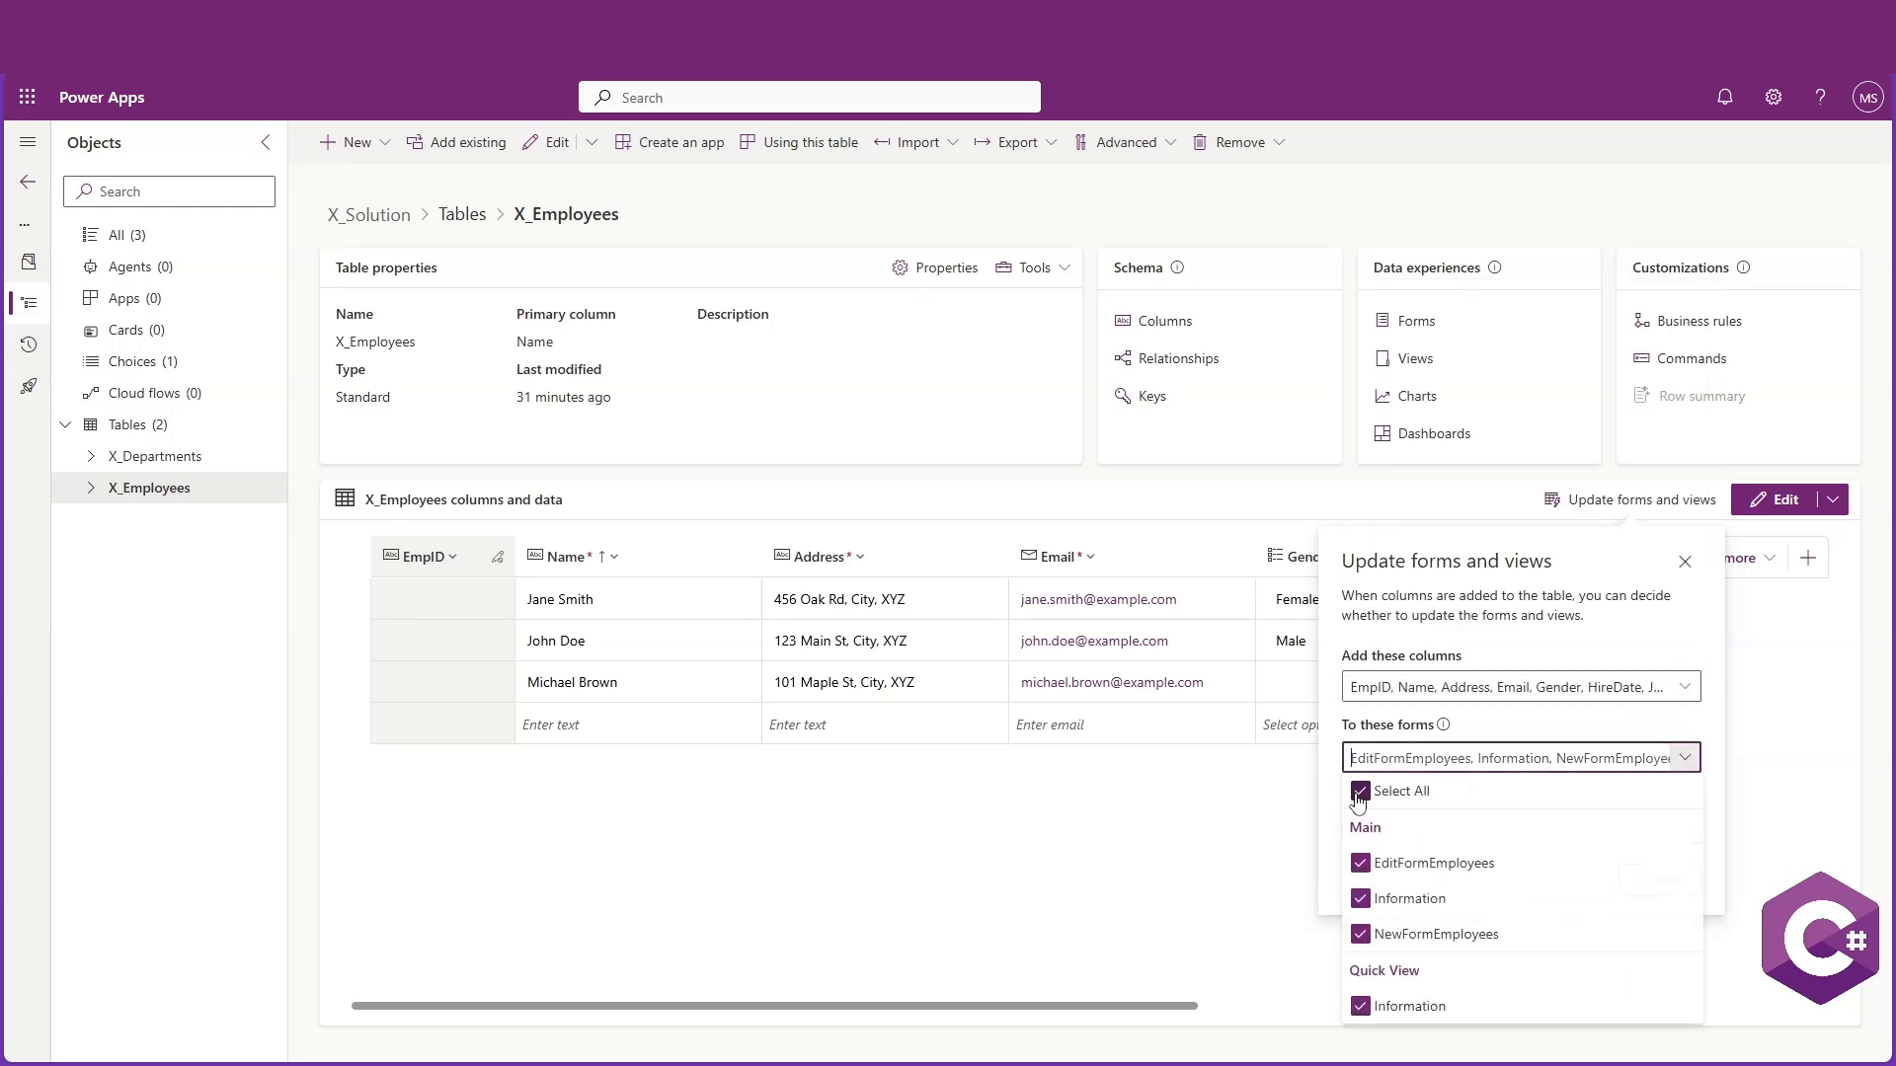
click(1360, 793)
click(1360, 793)
click(1665, 763)
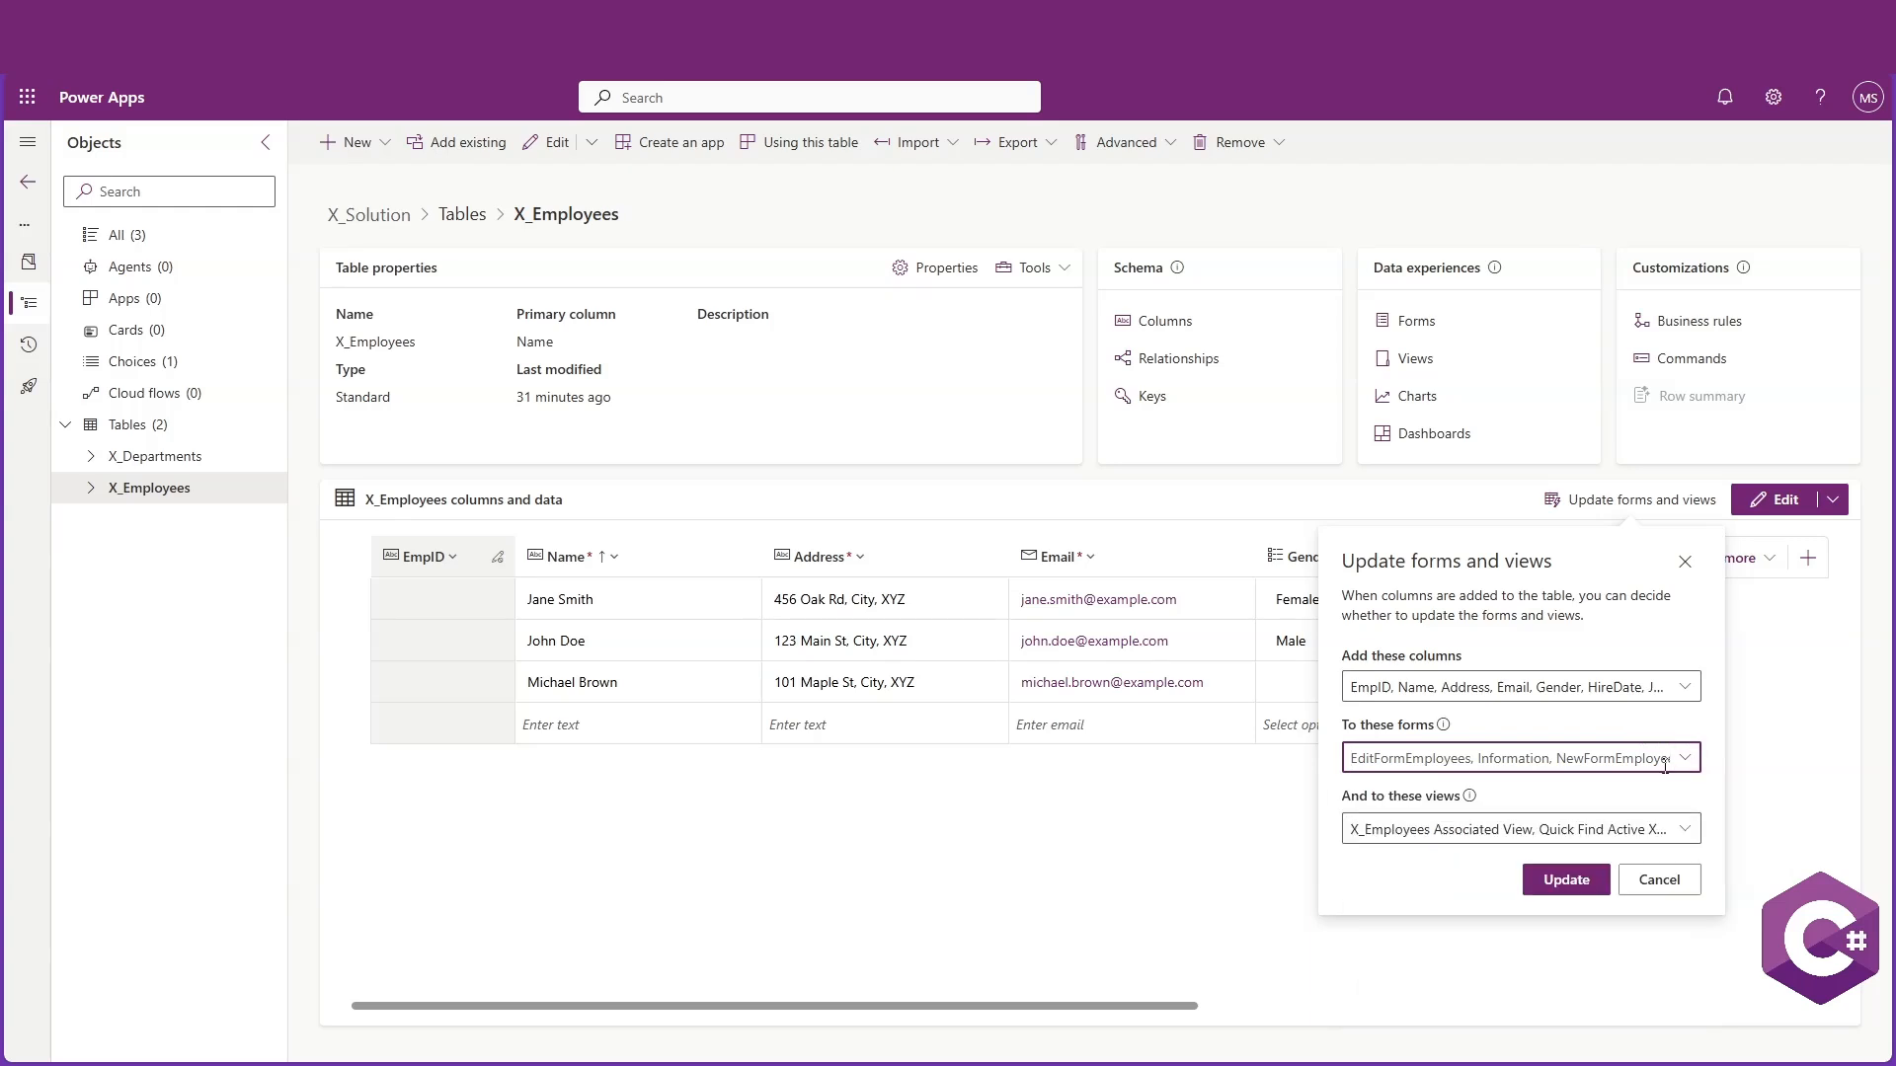
Select all views as targets and run the forms and views update, repeating it once
click(1685, 828)
click(1380, 407)
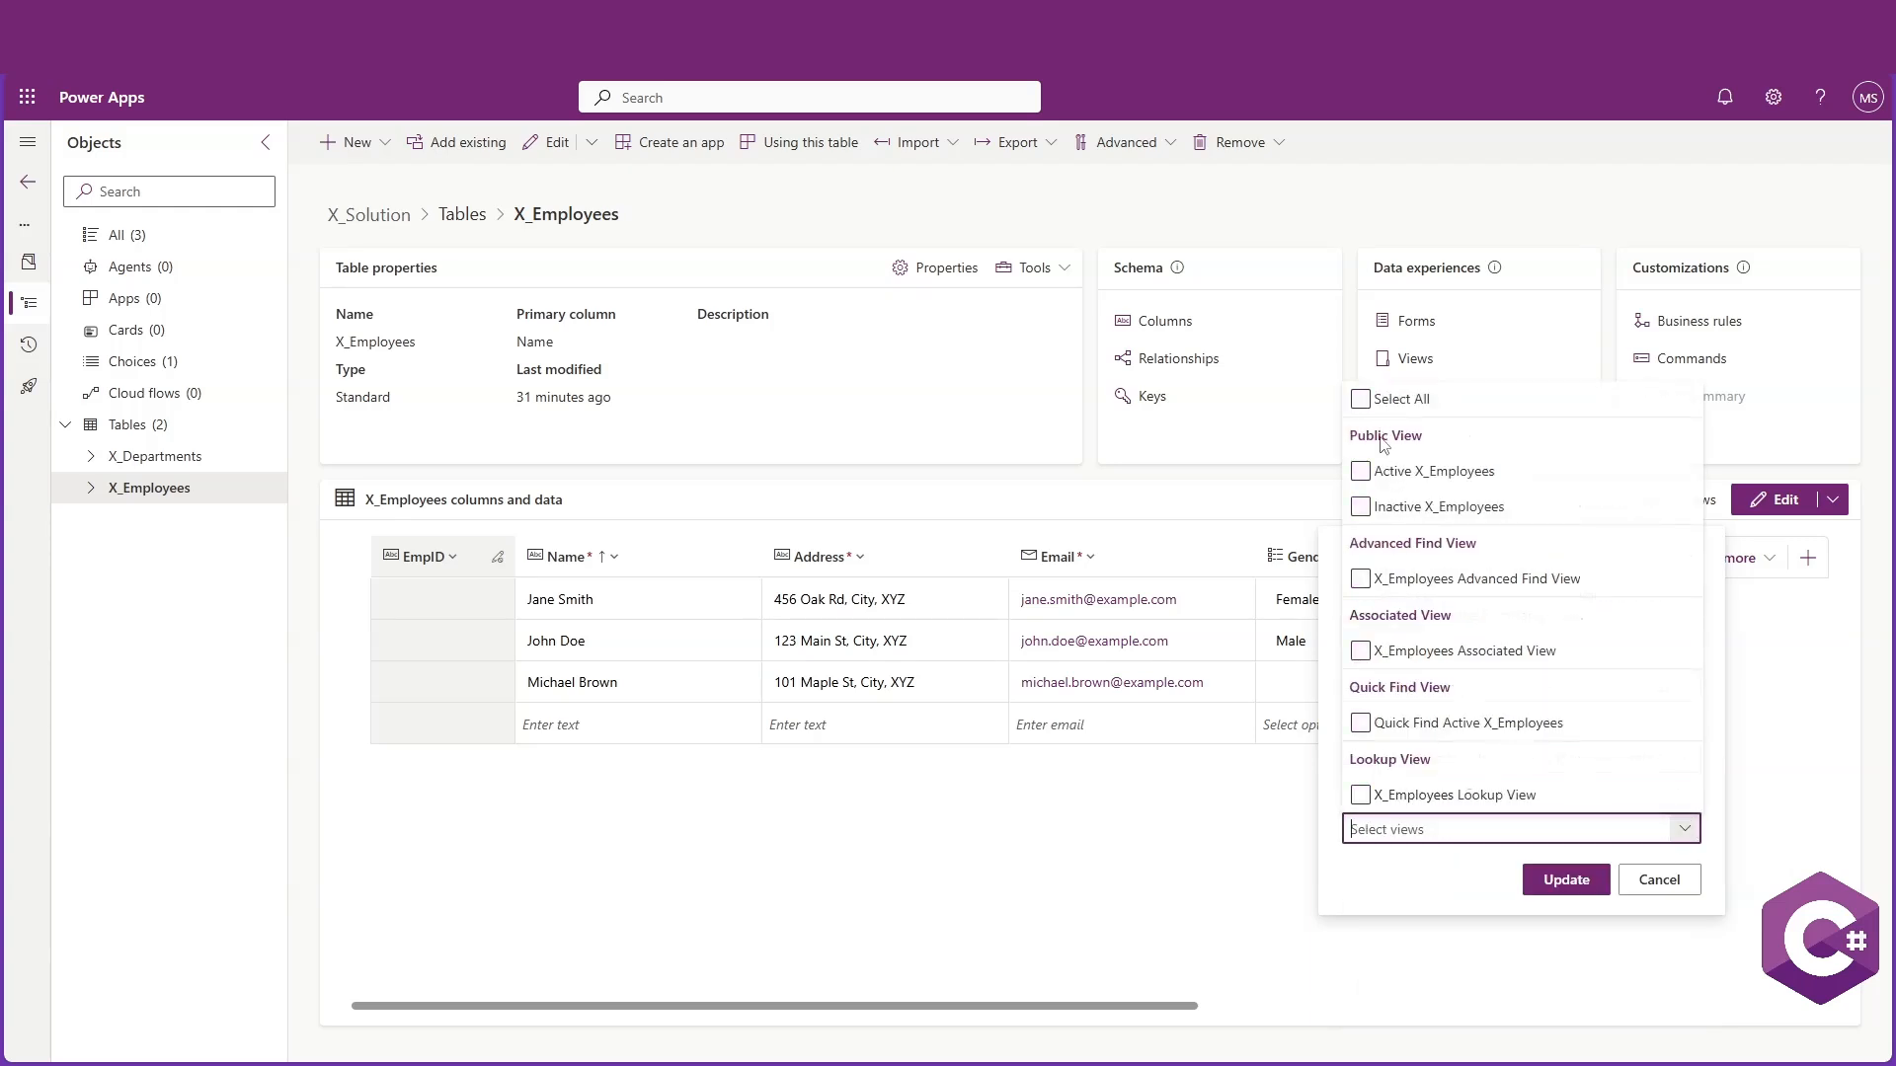
click(1379, 407)
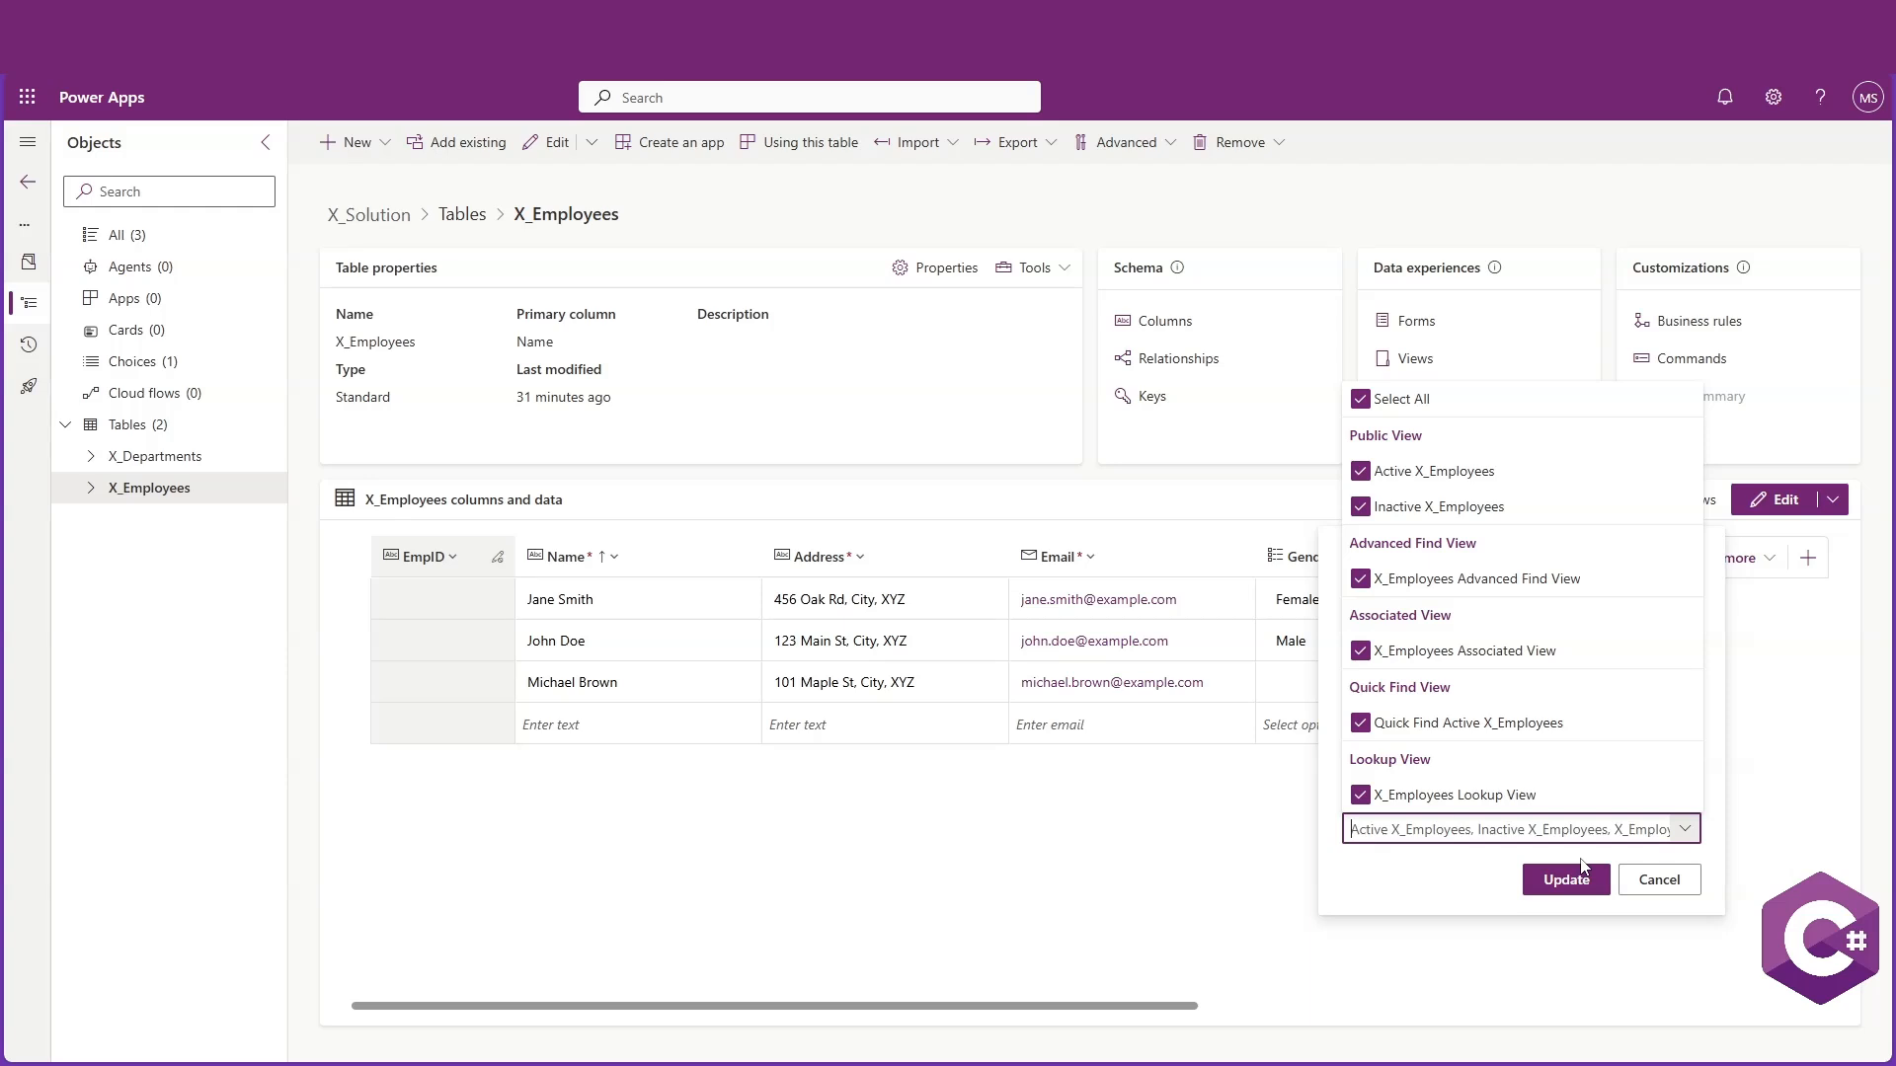
click(1565, 881)
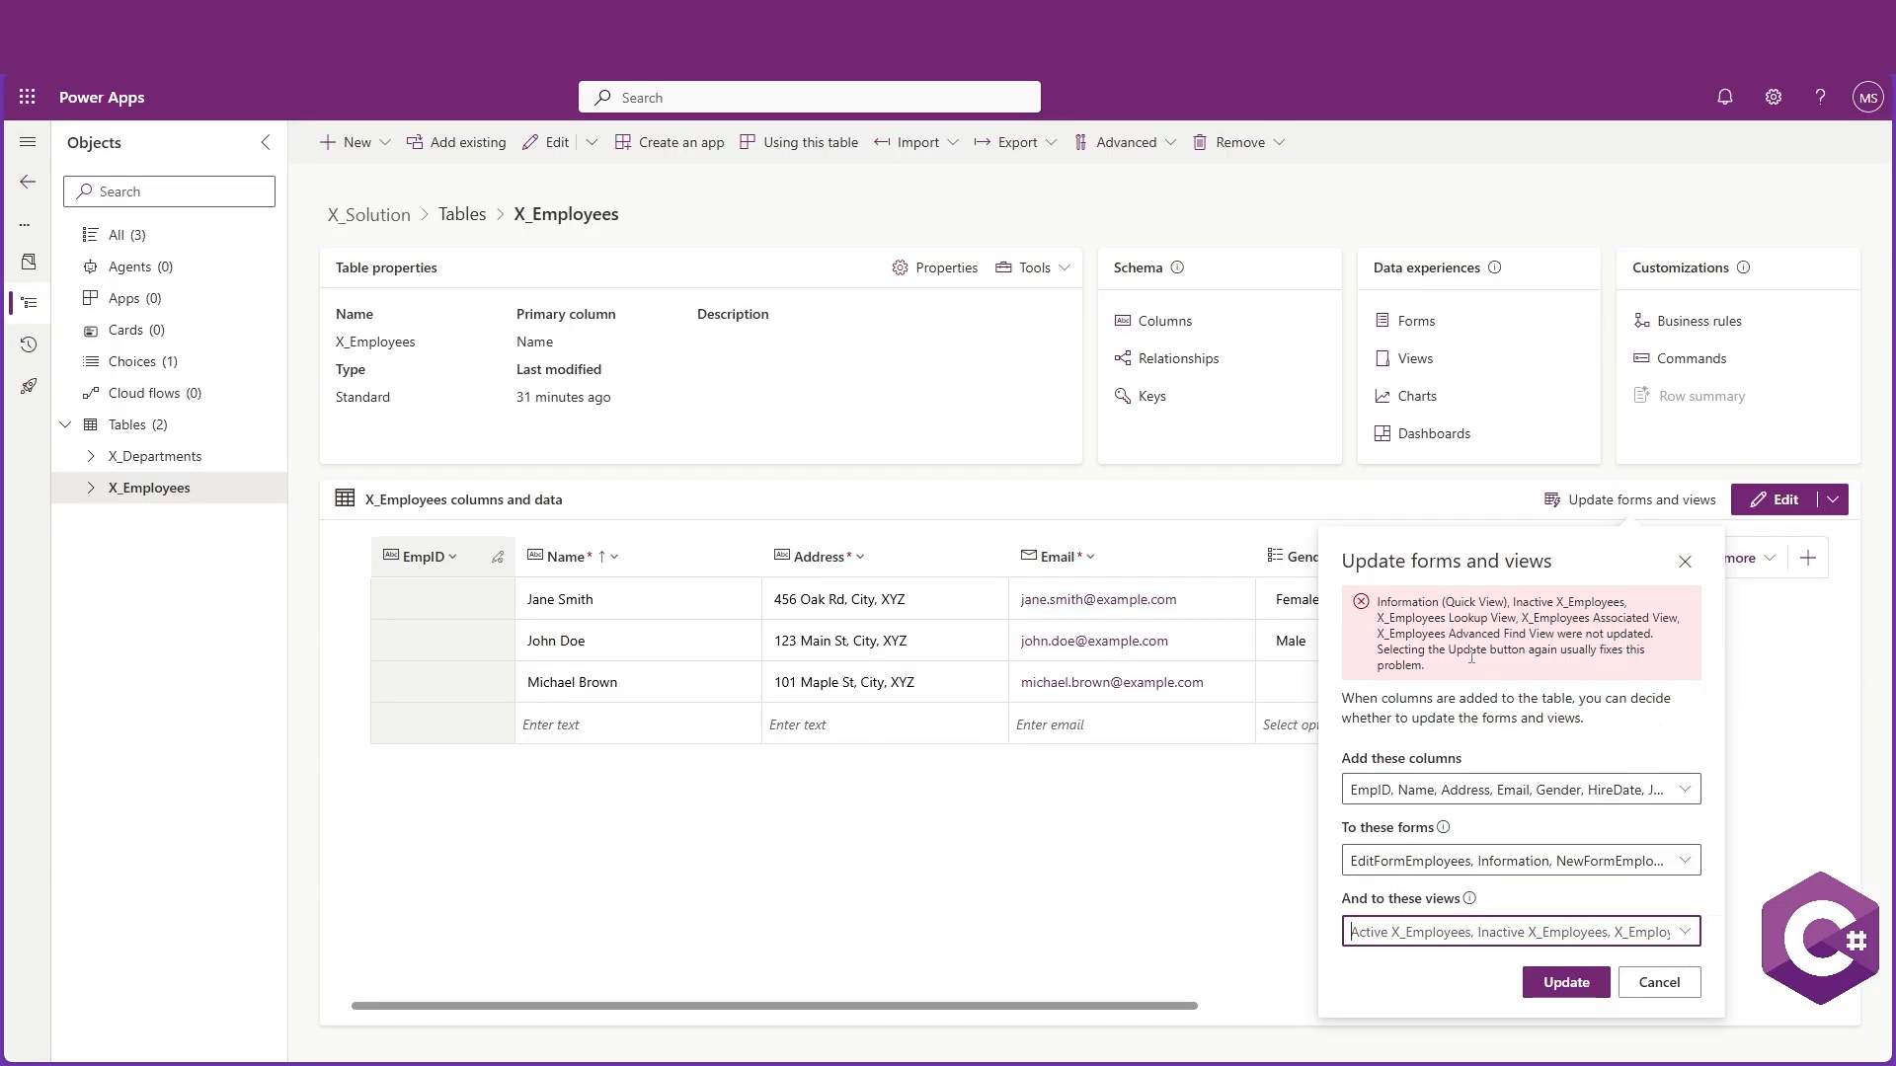
click(1570, 983)
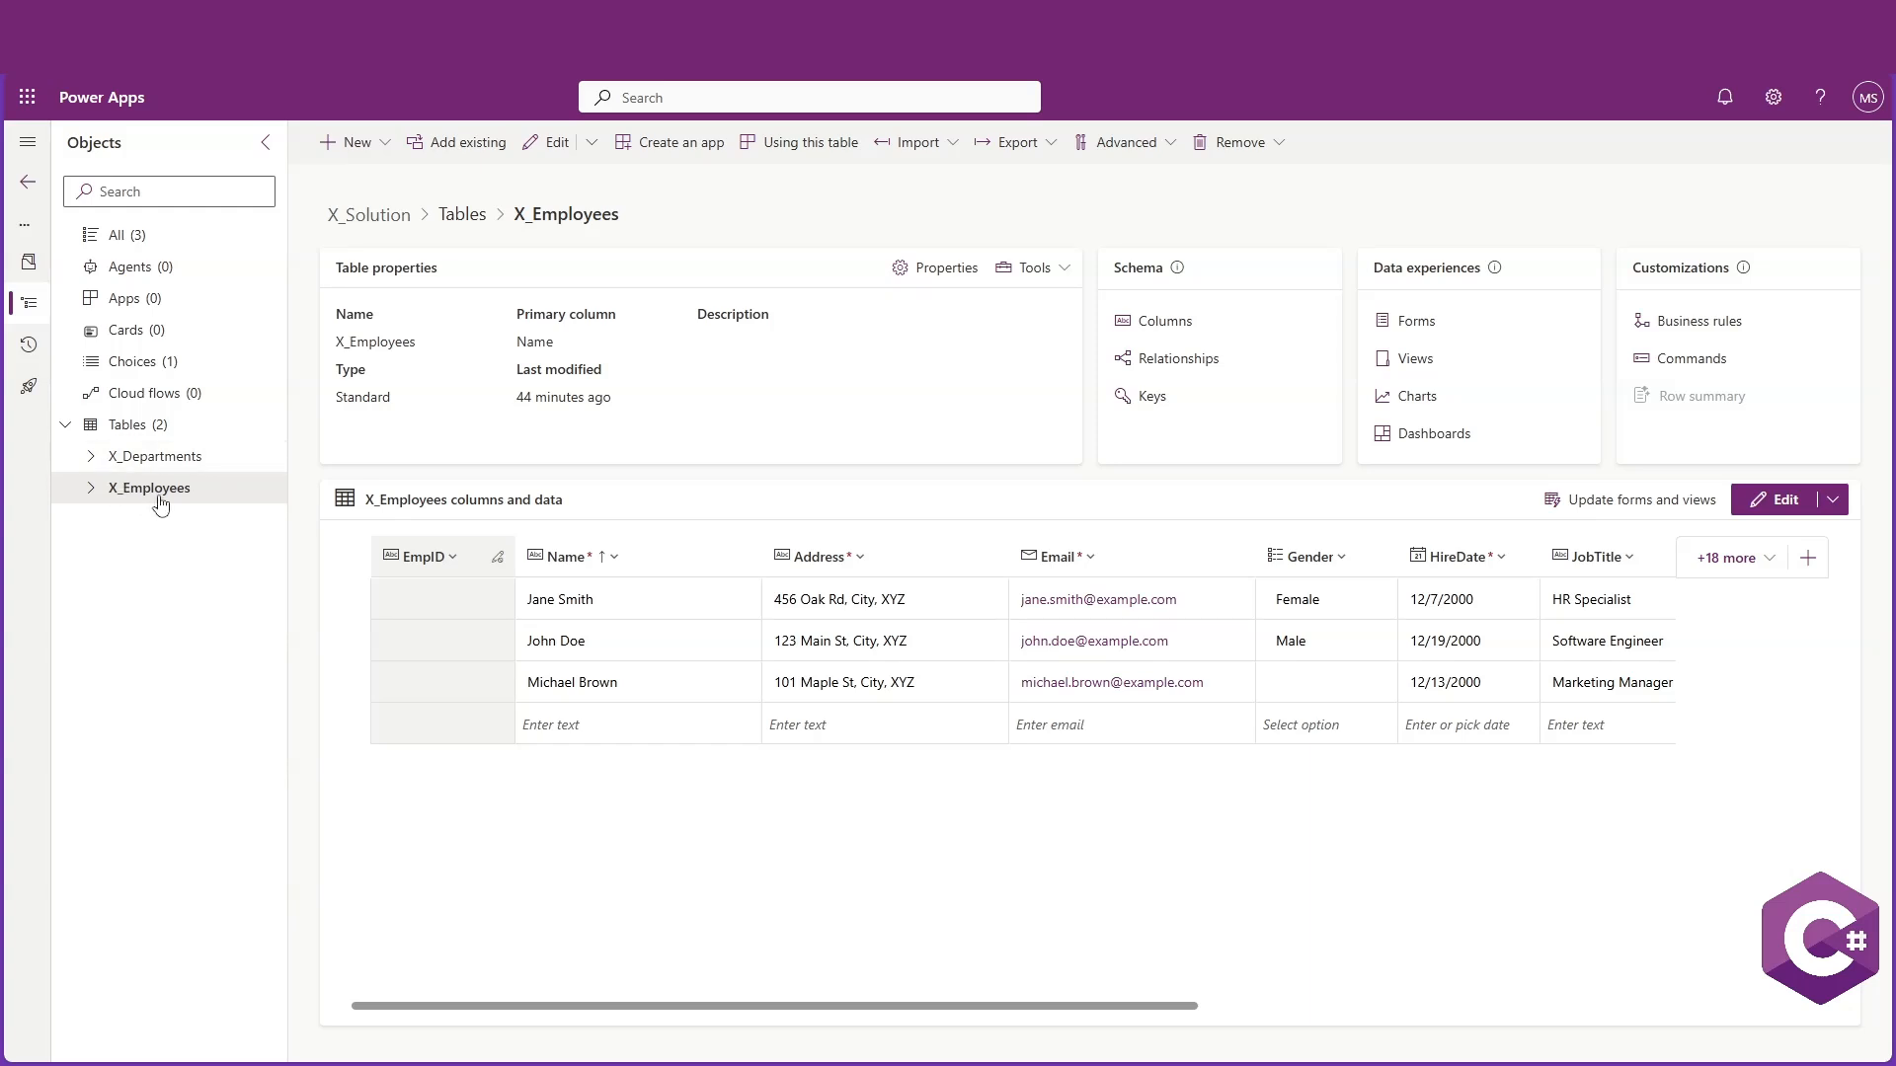
Open the X_Employees business rules and start a new business rule
click(1693, 336)
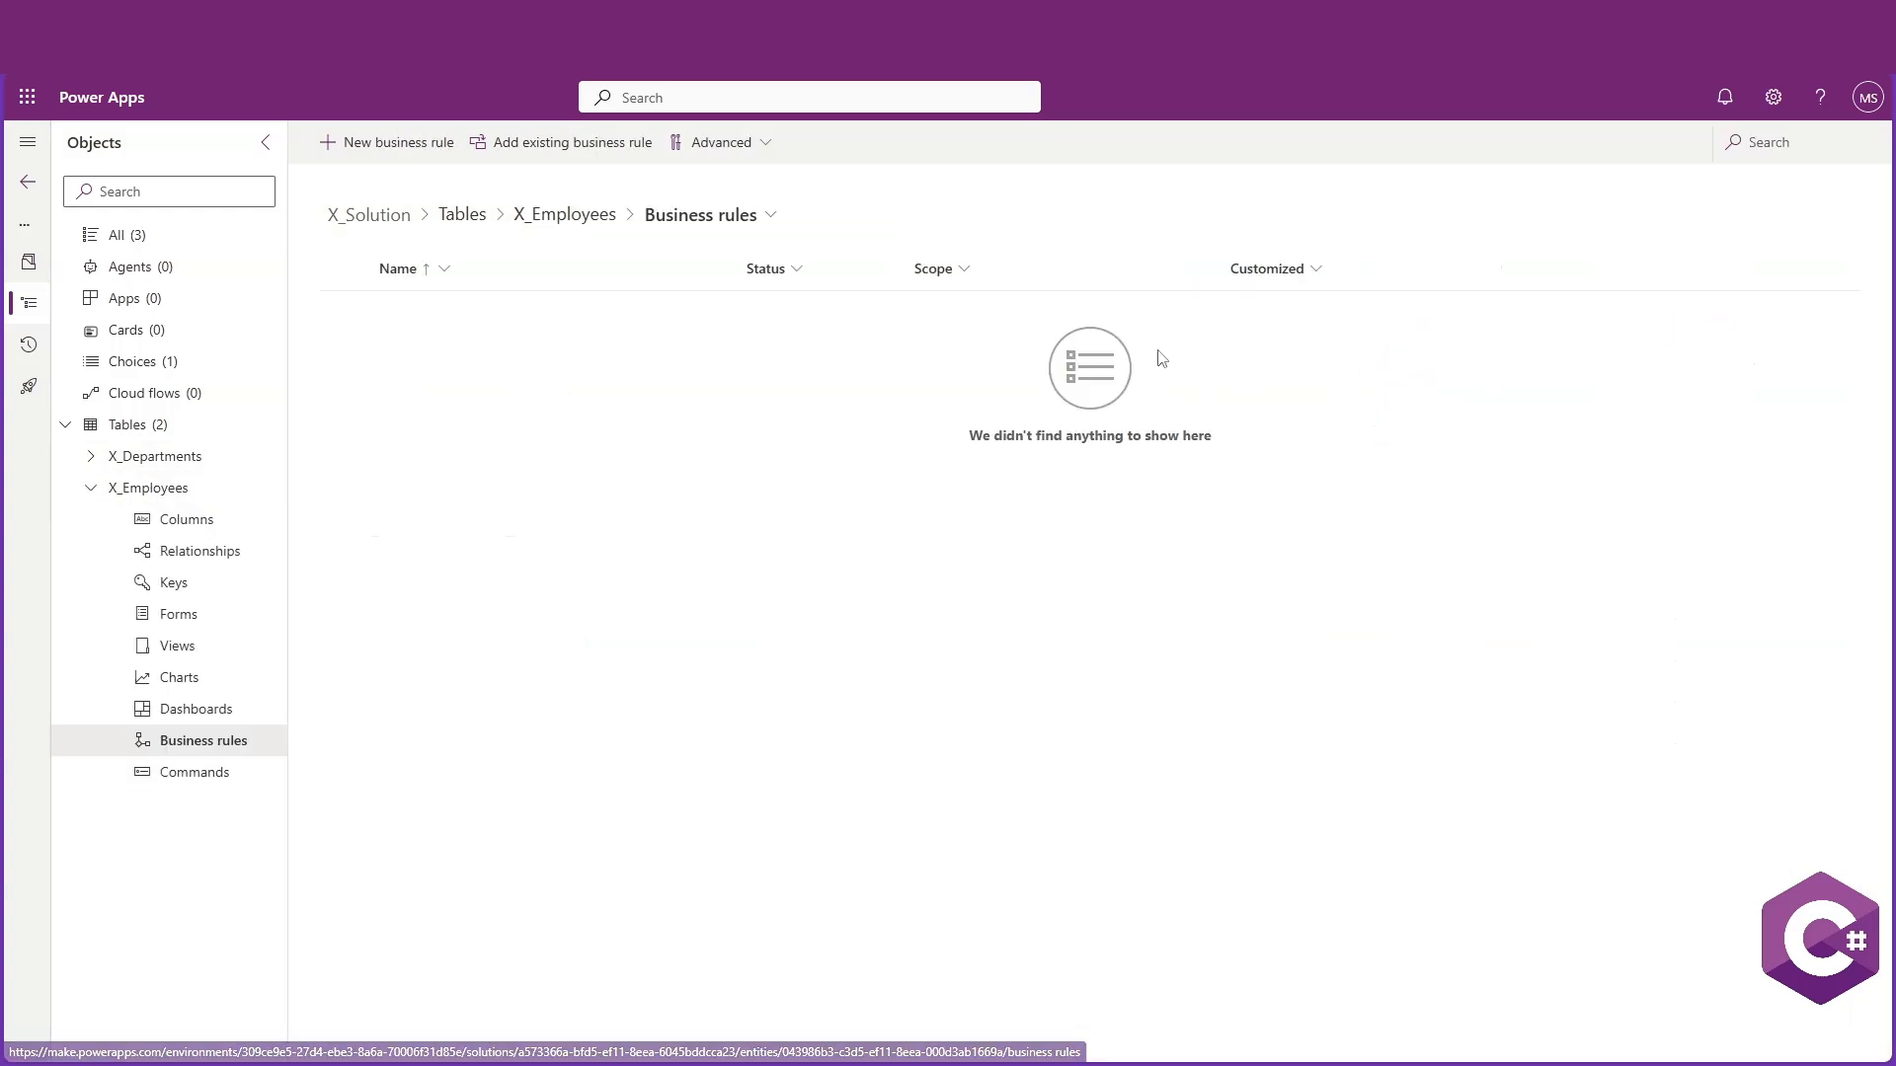
click(386, 148)
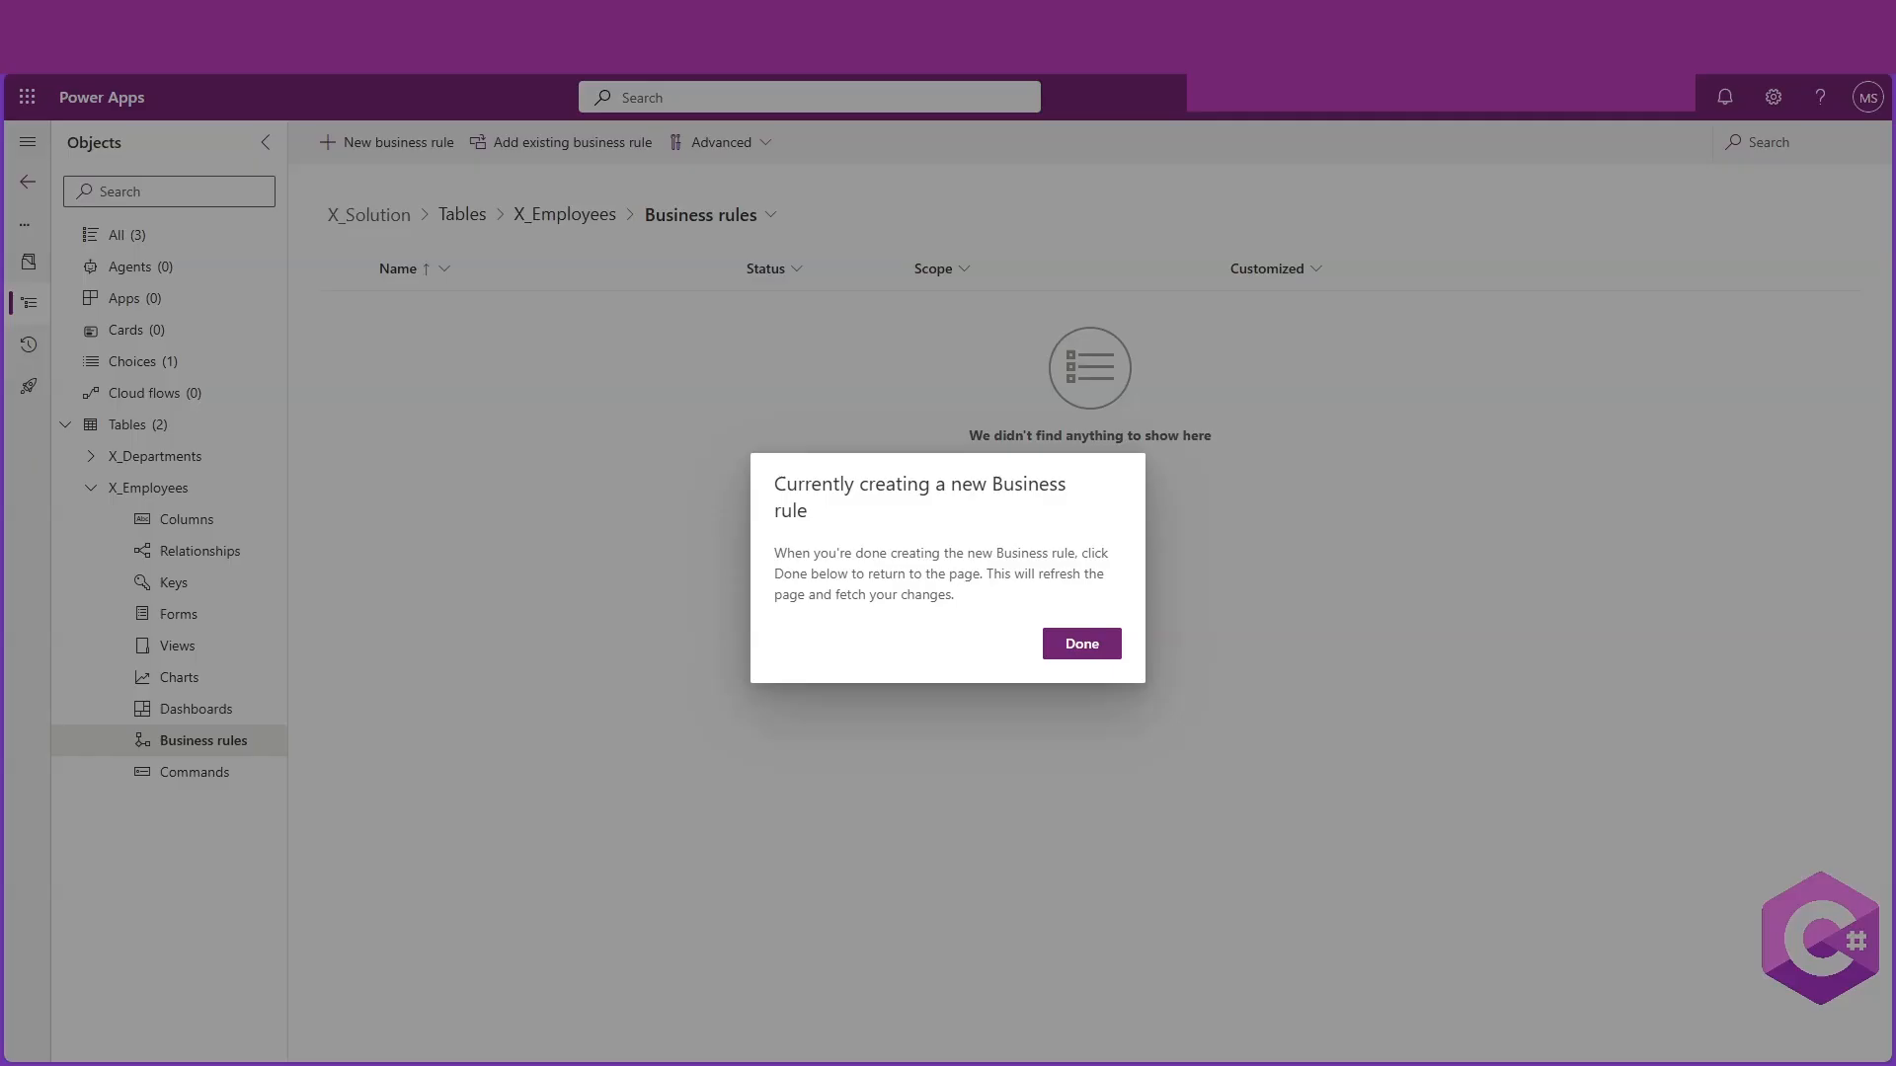
click(1079, 644)
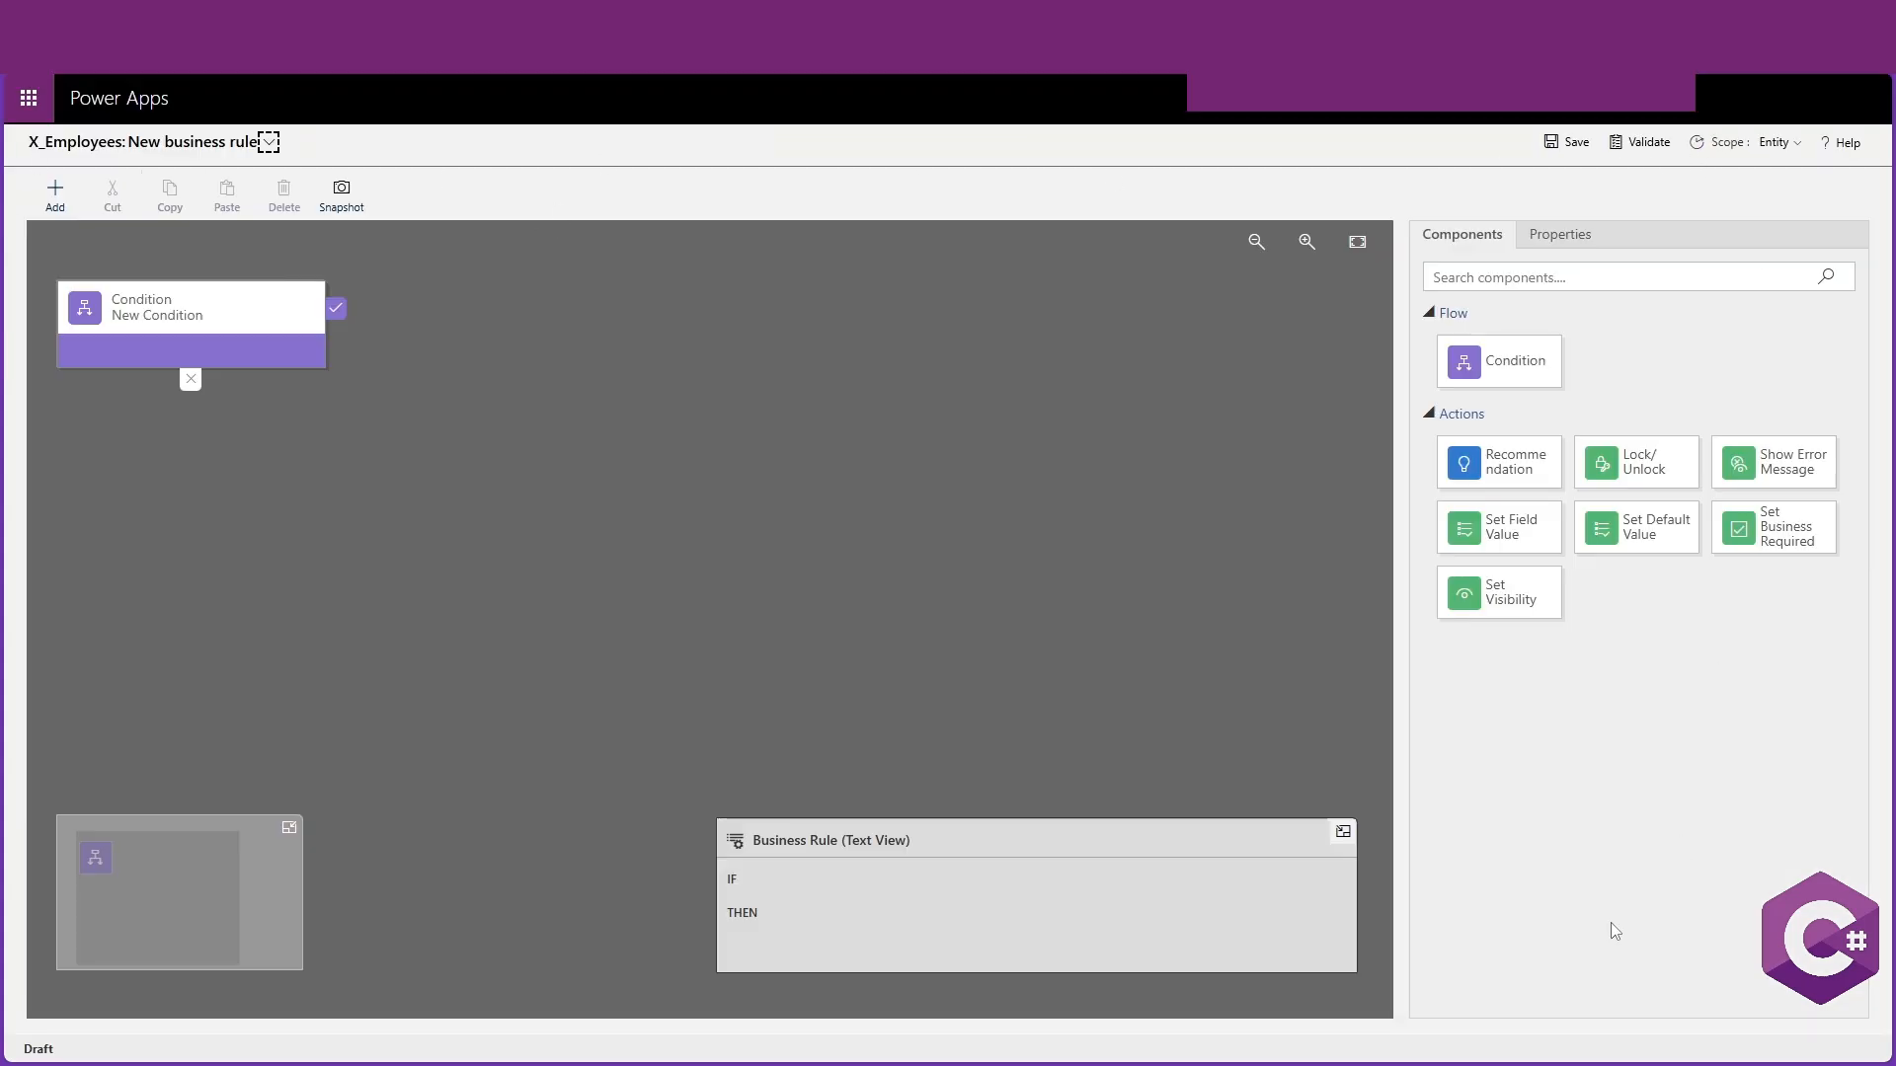
Rename the business rule to If_IT_then job title will be Developer
click(181, 308)
click(268, 142)
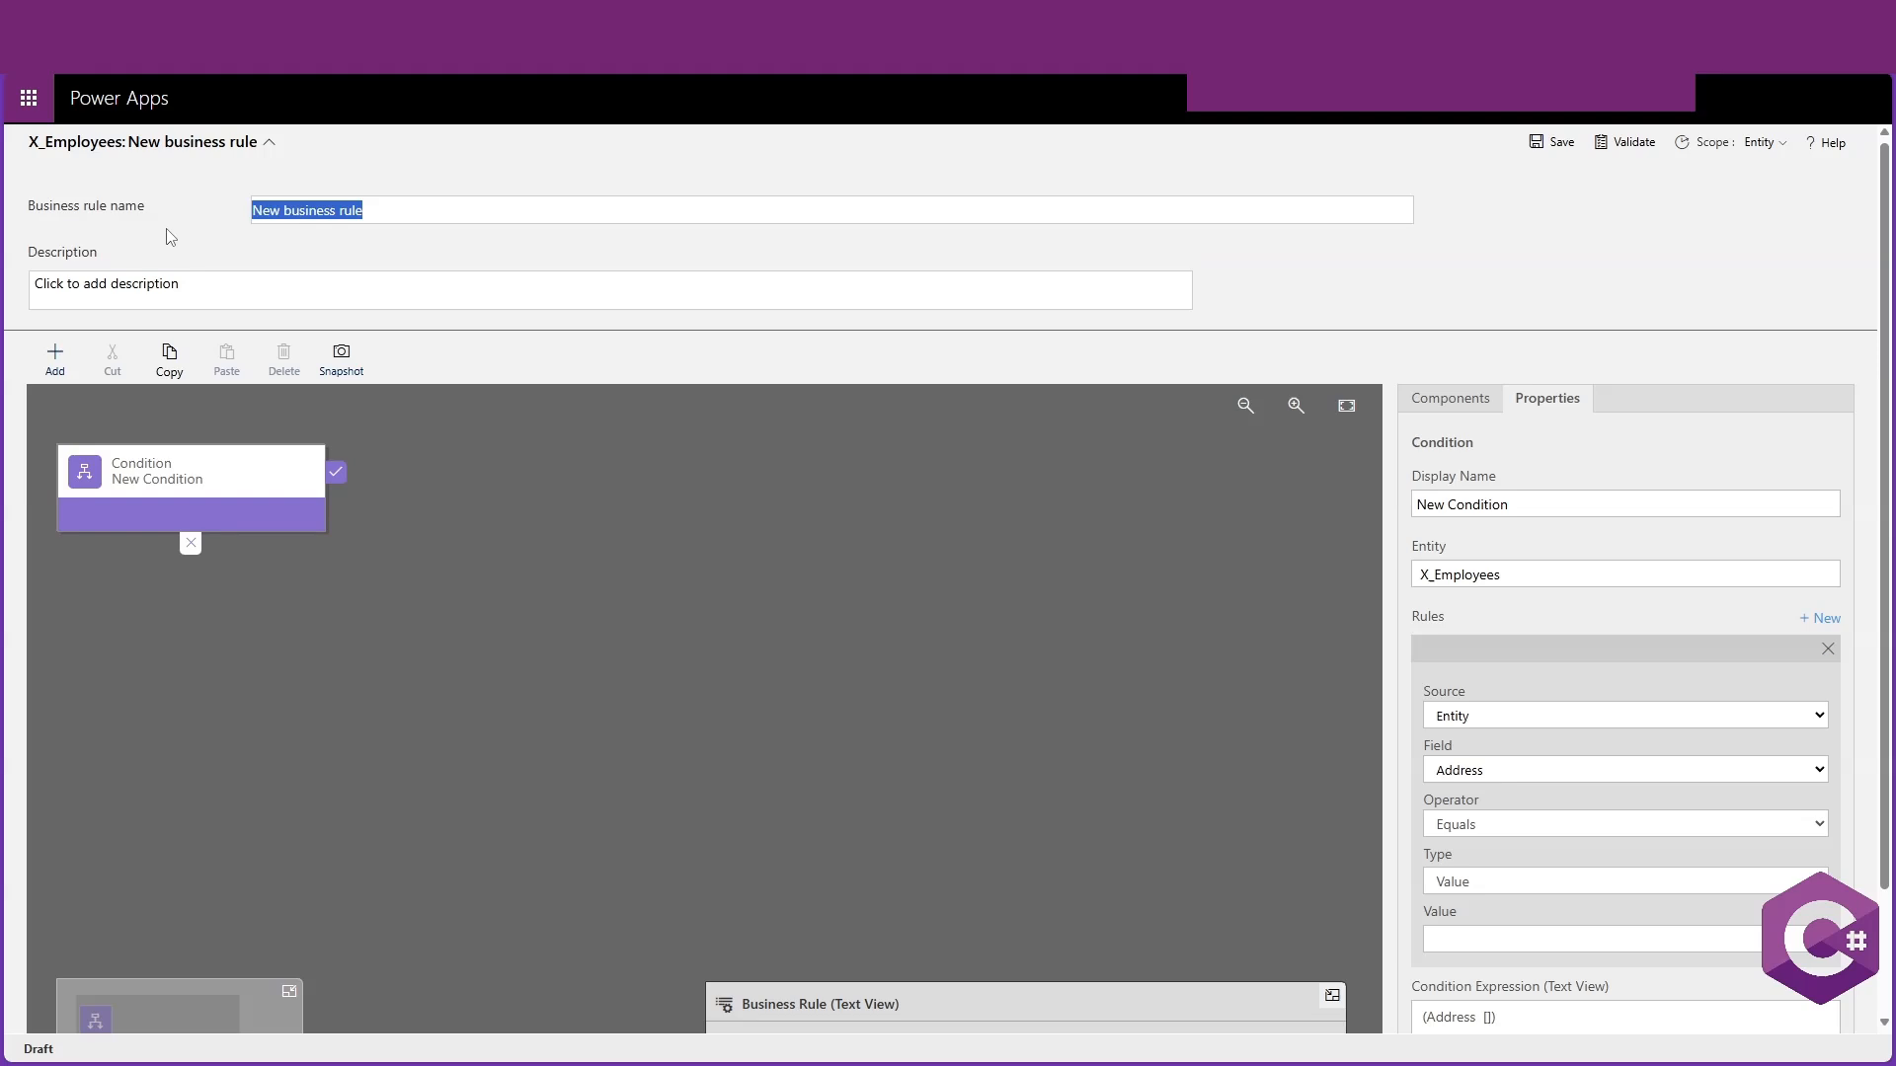
key(BackSpace)
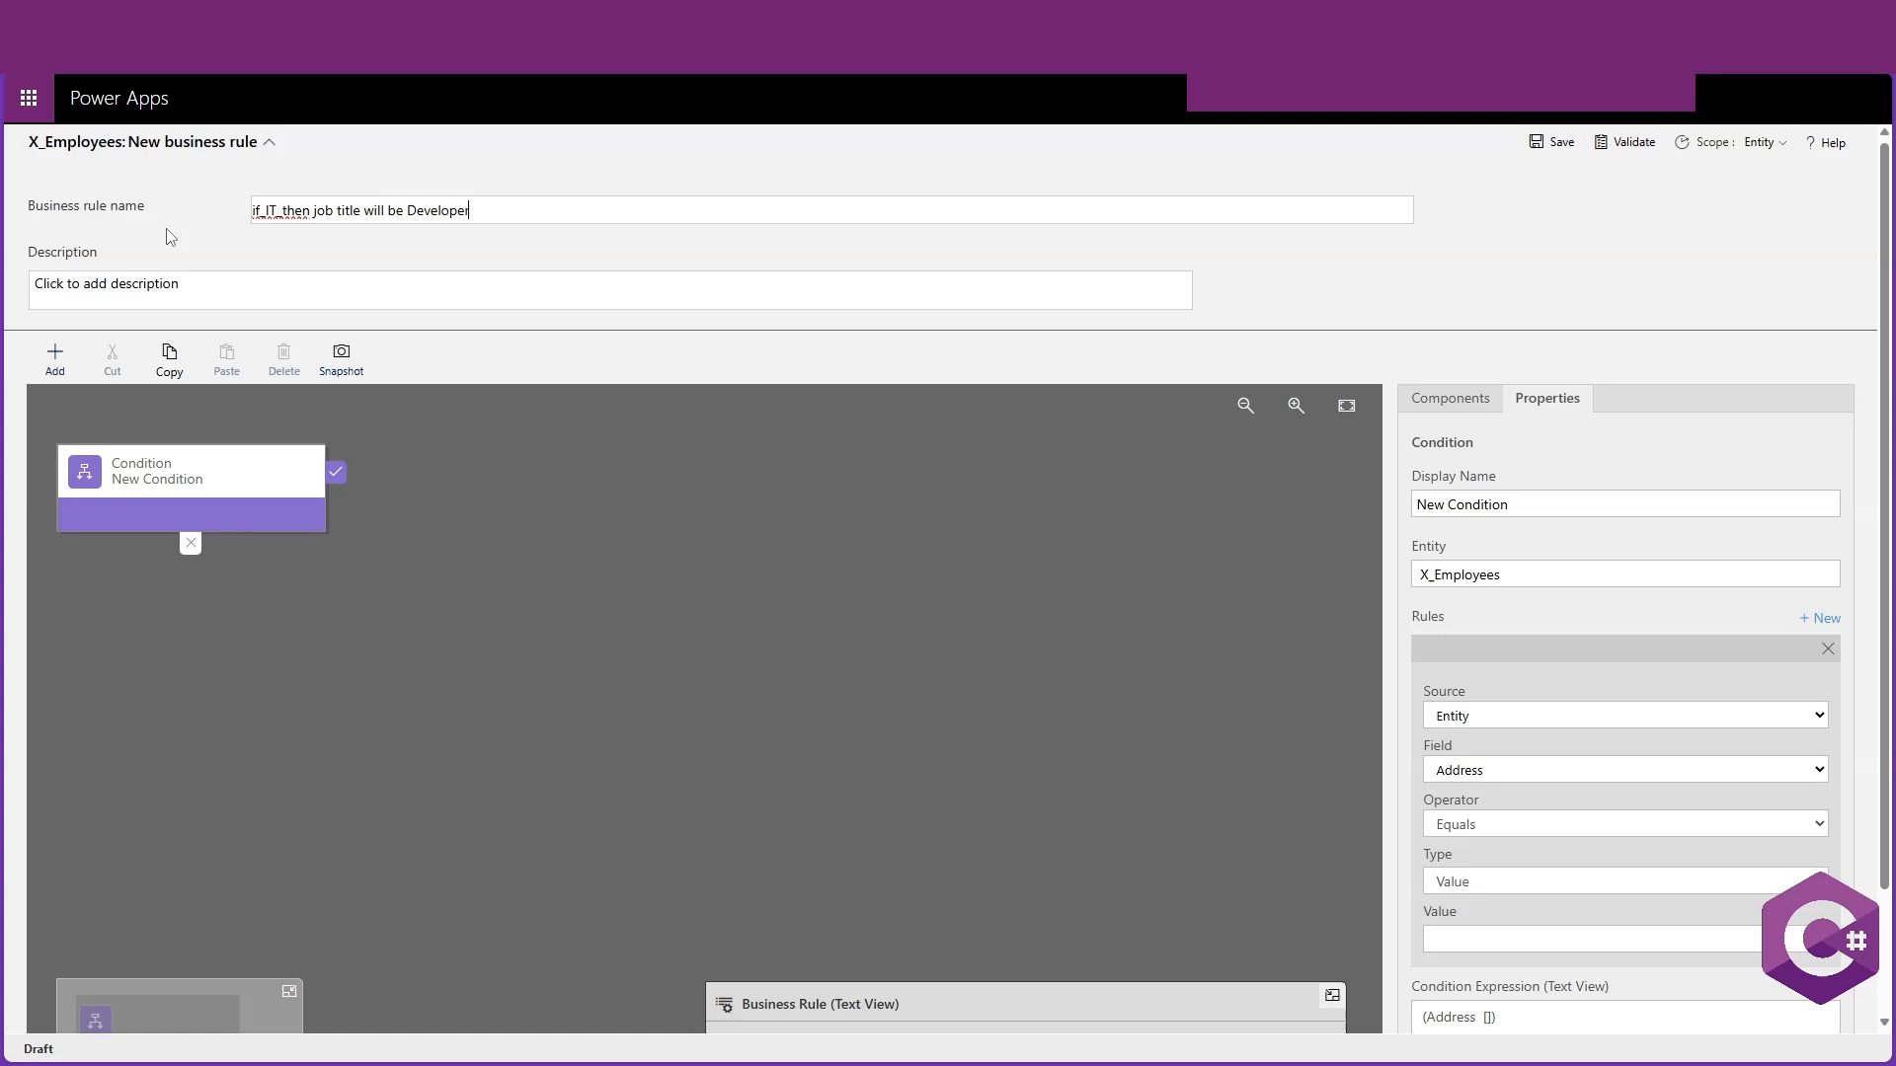
click(188, 291)
click(269, 141)
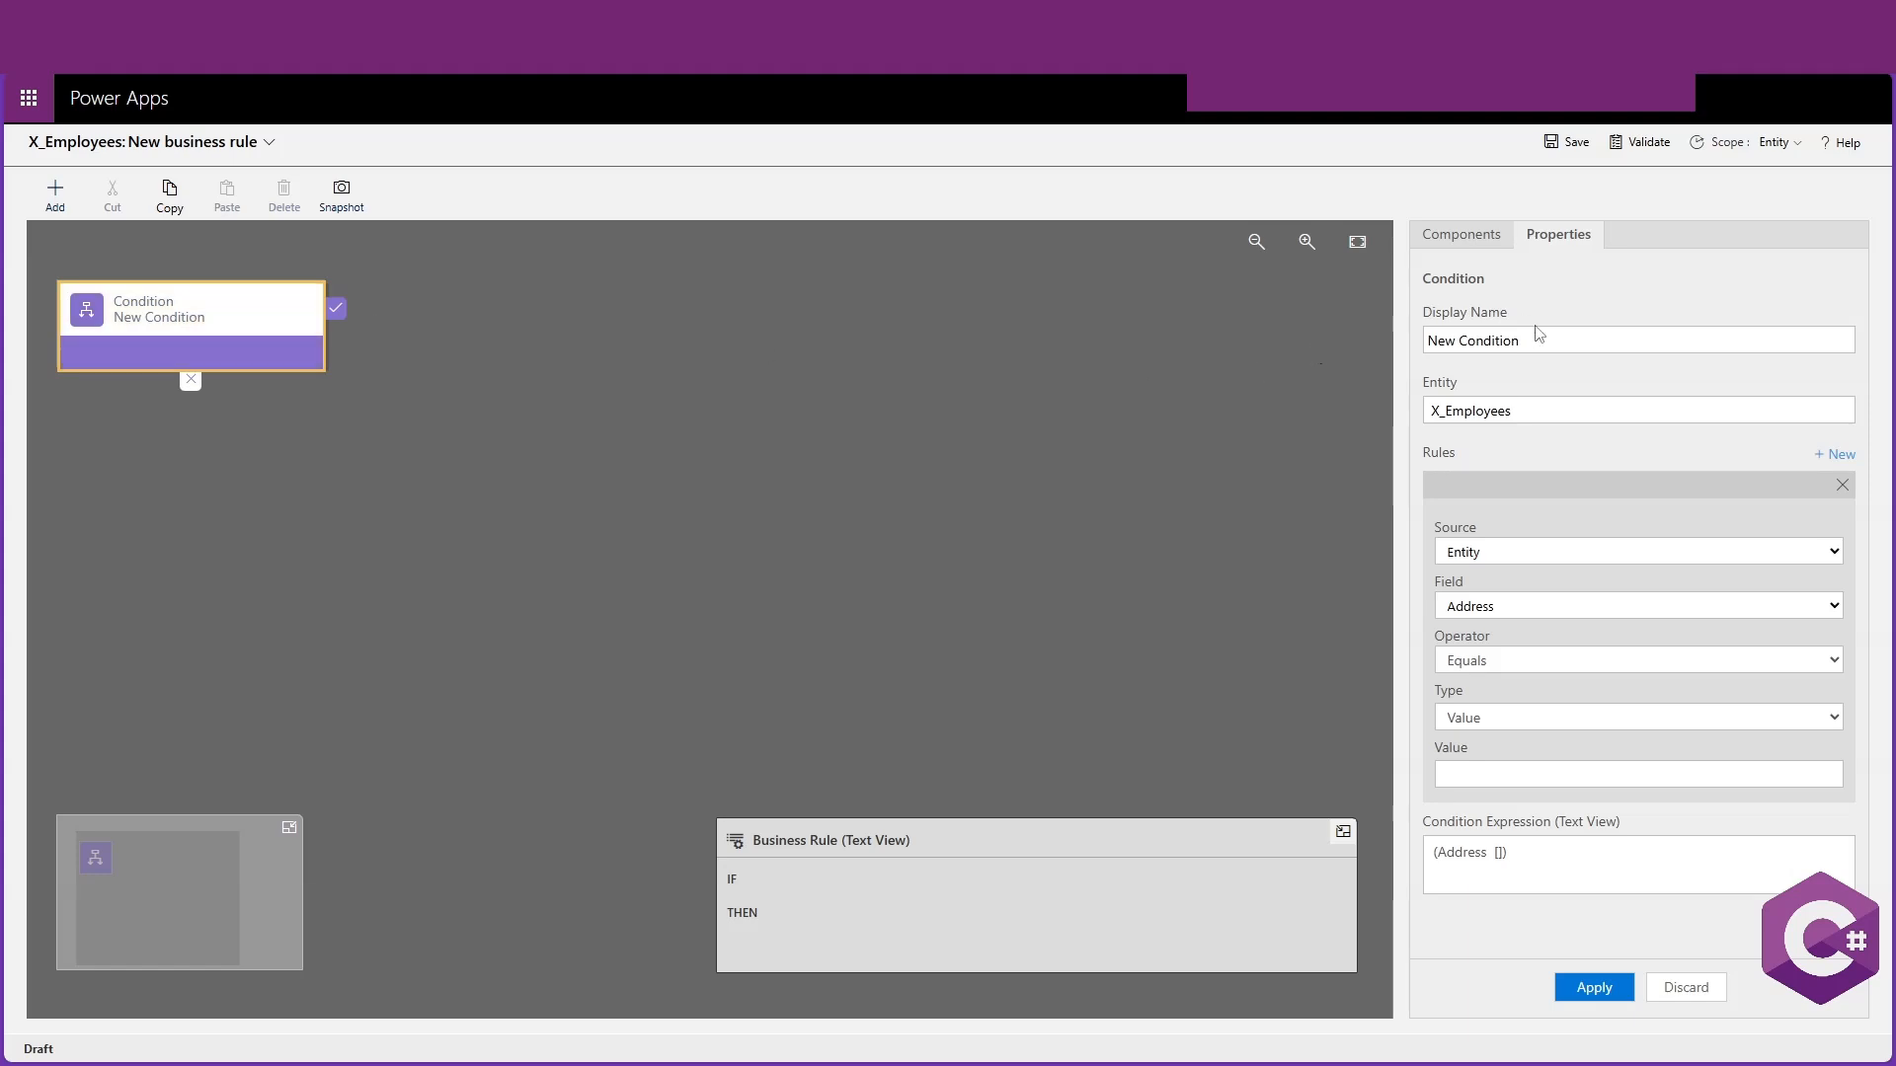
Set the condition's display name to If Developer
triple_click(1620, 333)
text(If D)
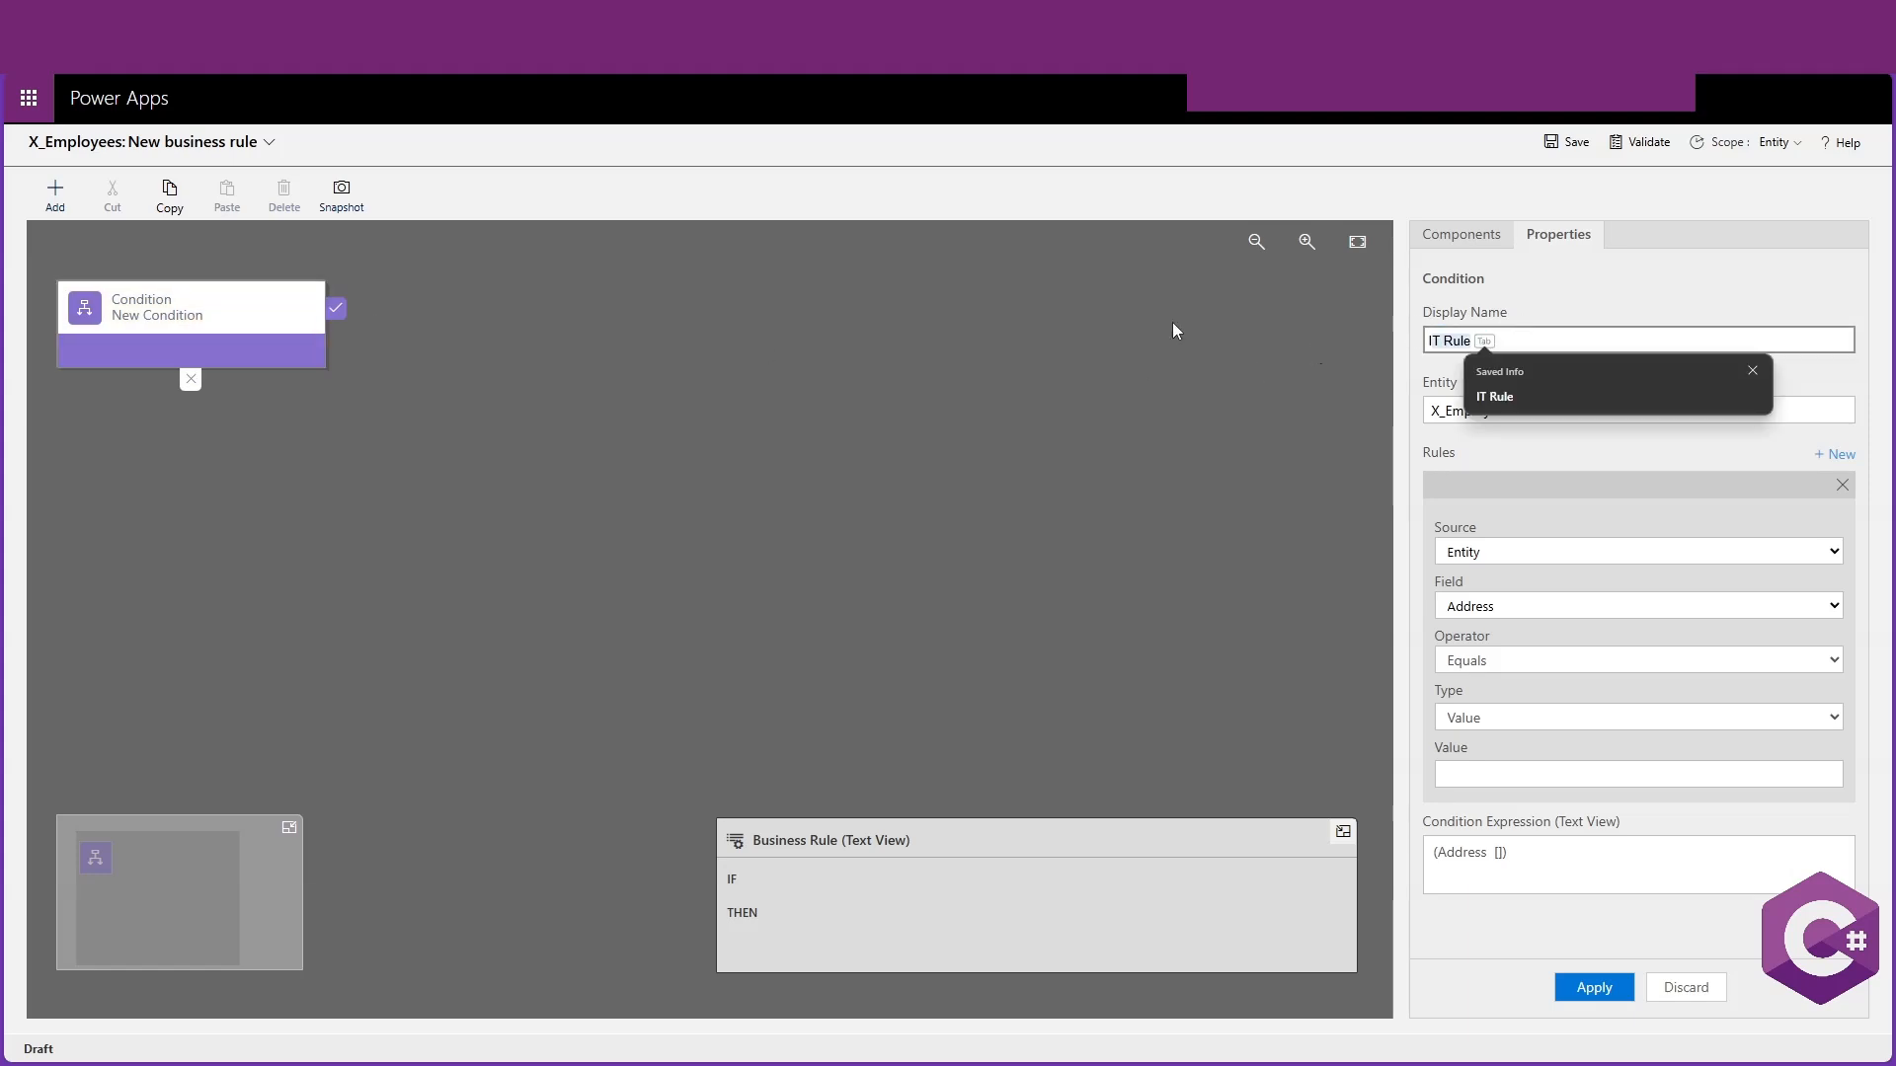
text(eveloper)
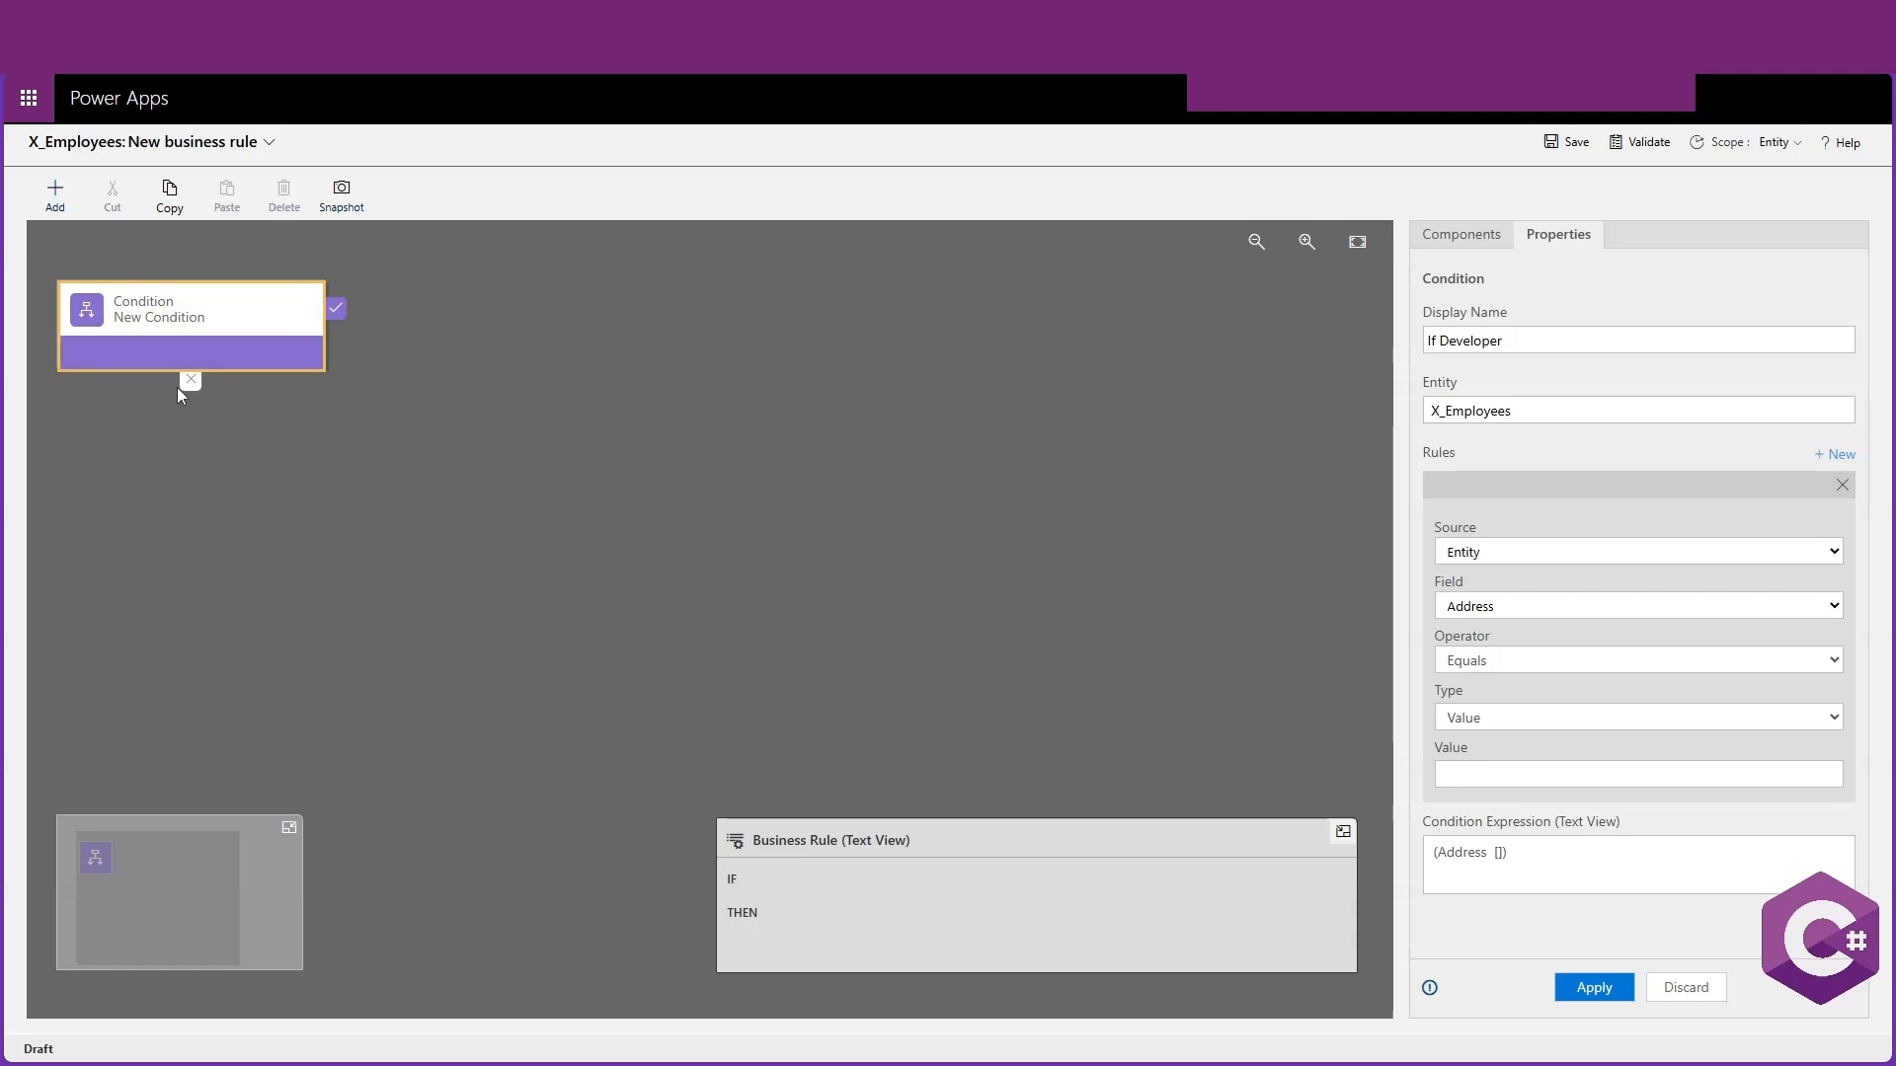
click(339, 308)
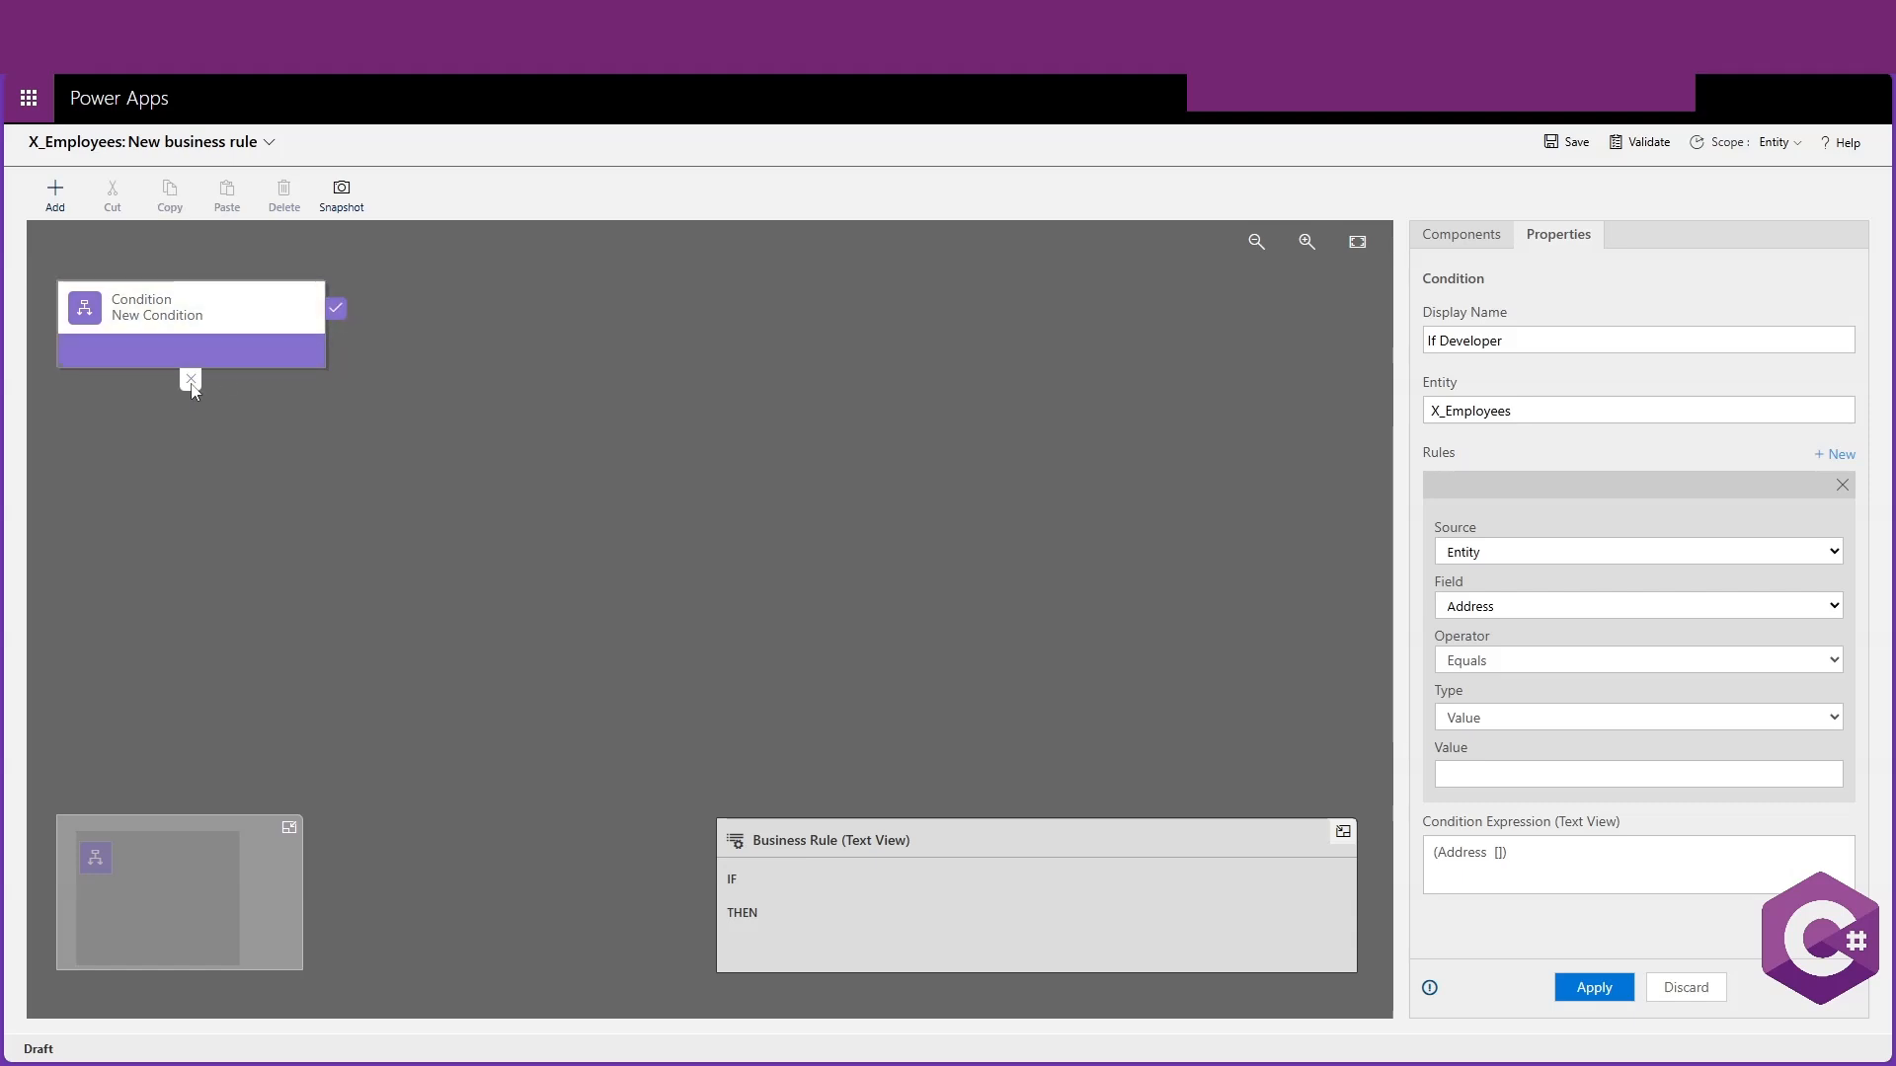
click(288, 300)
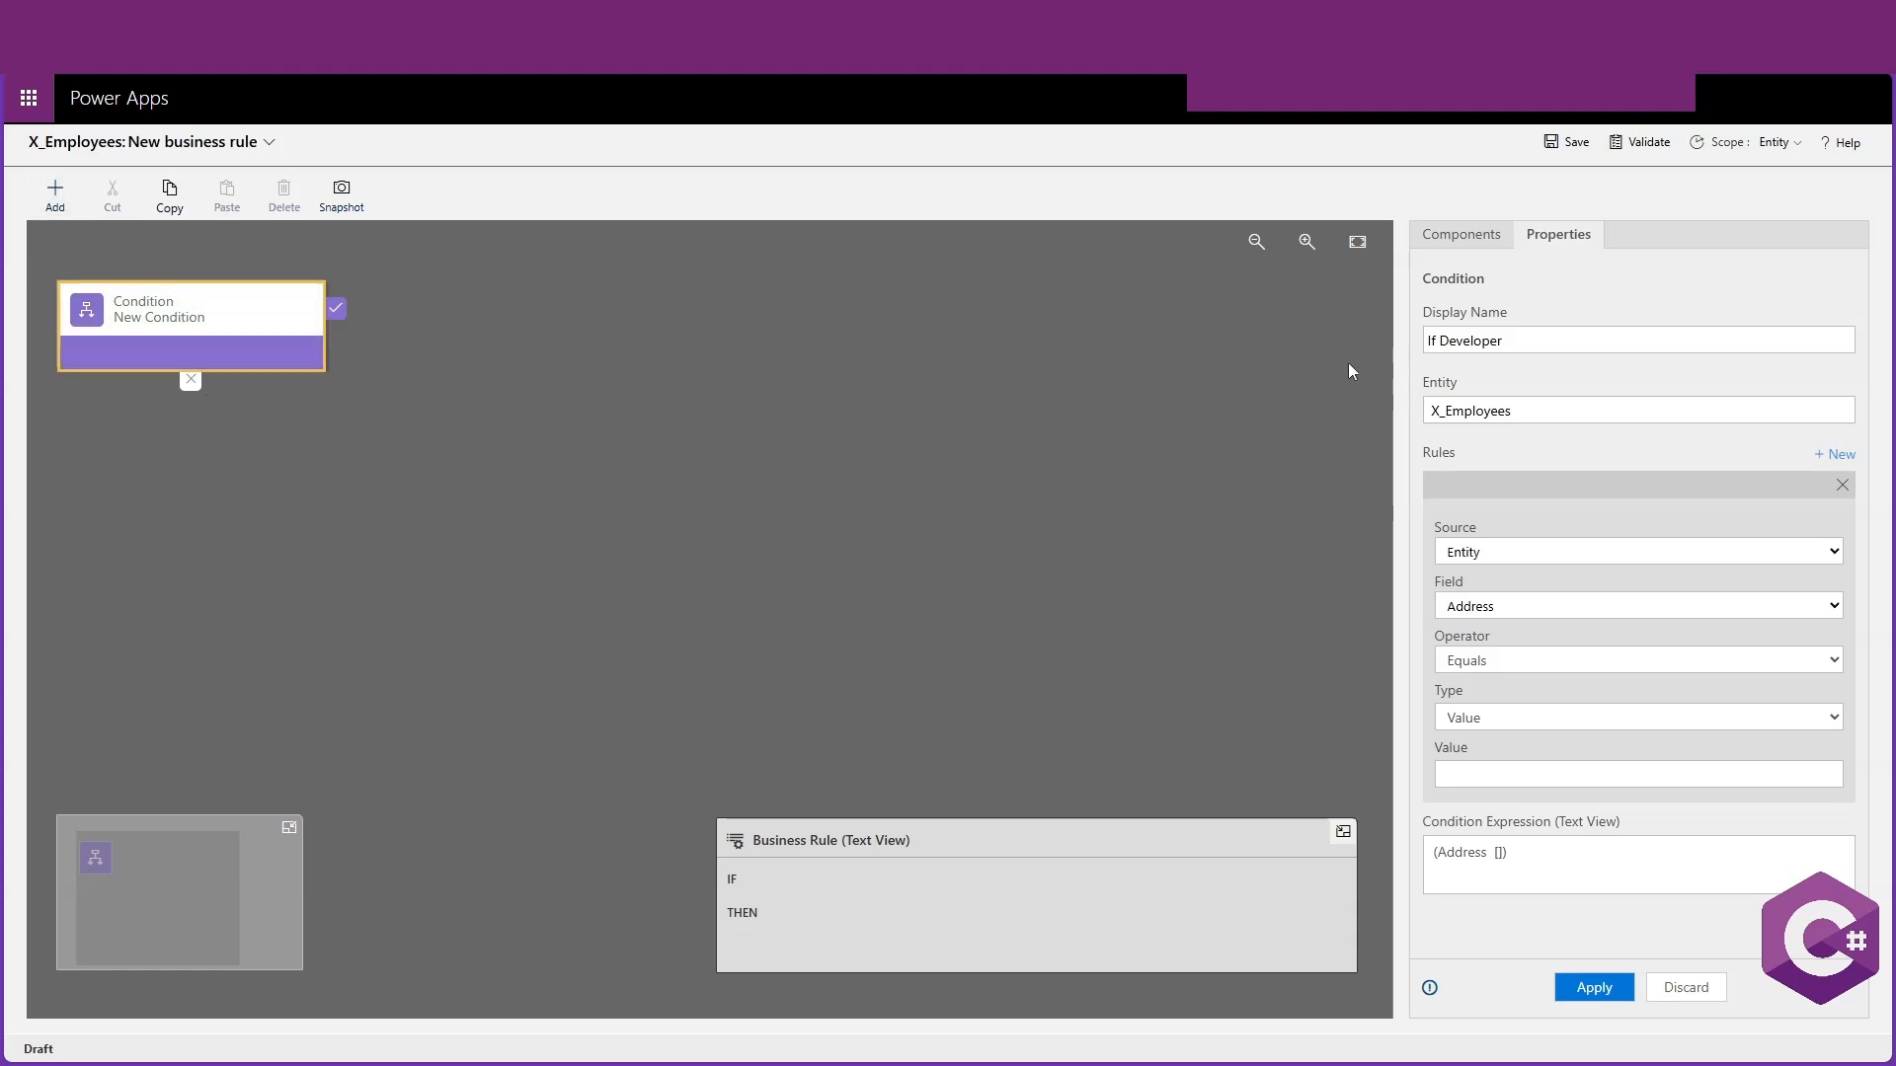
Add a Set Field Value action to the condition's true branch
click(59, 198)
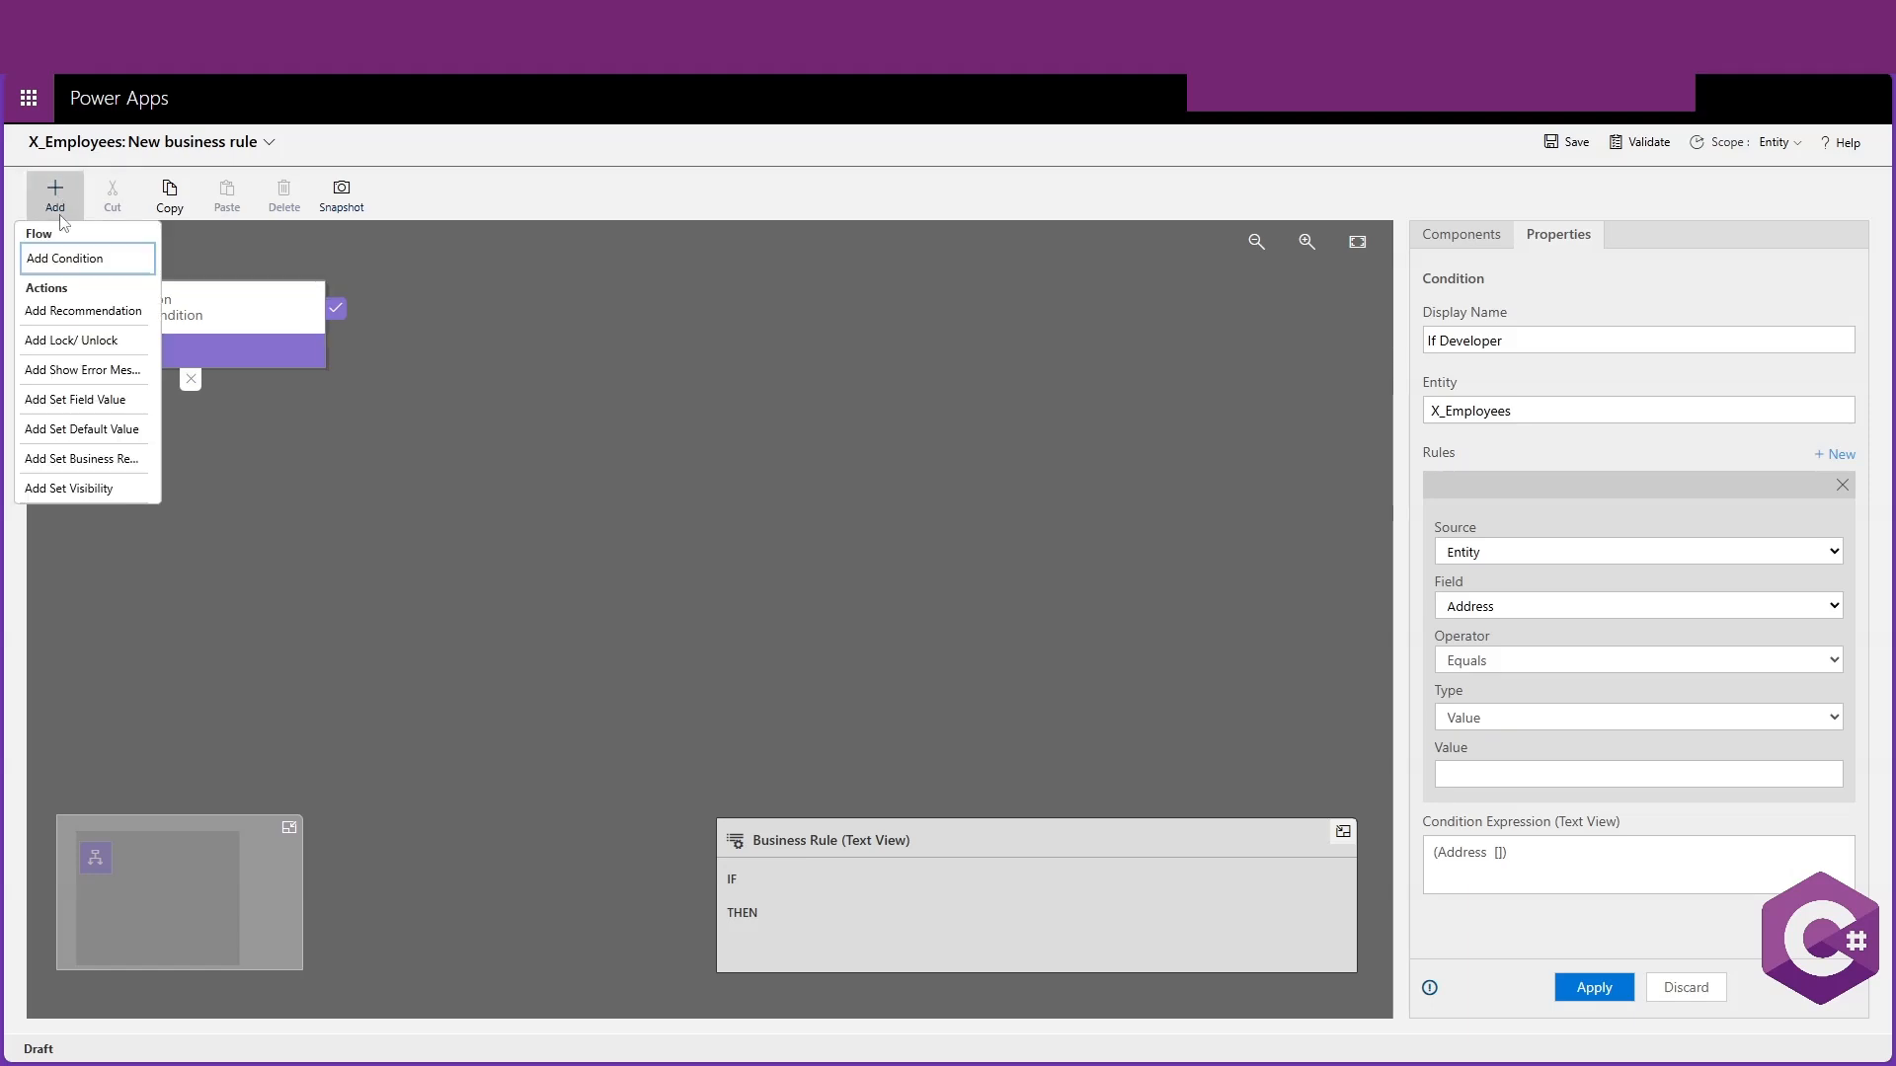
click(67, 400)
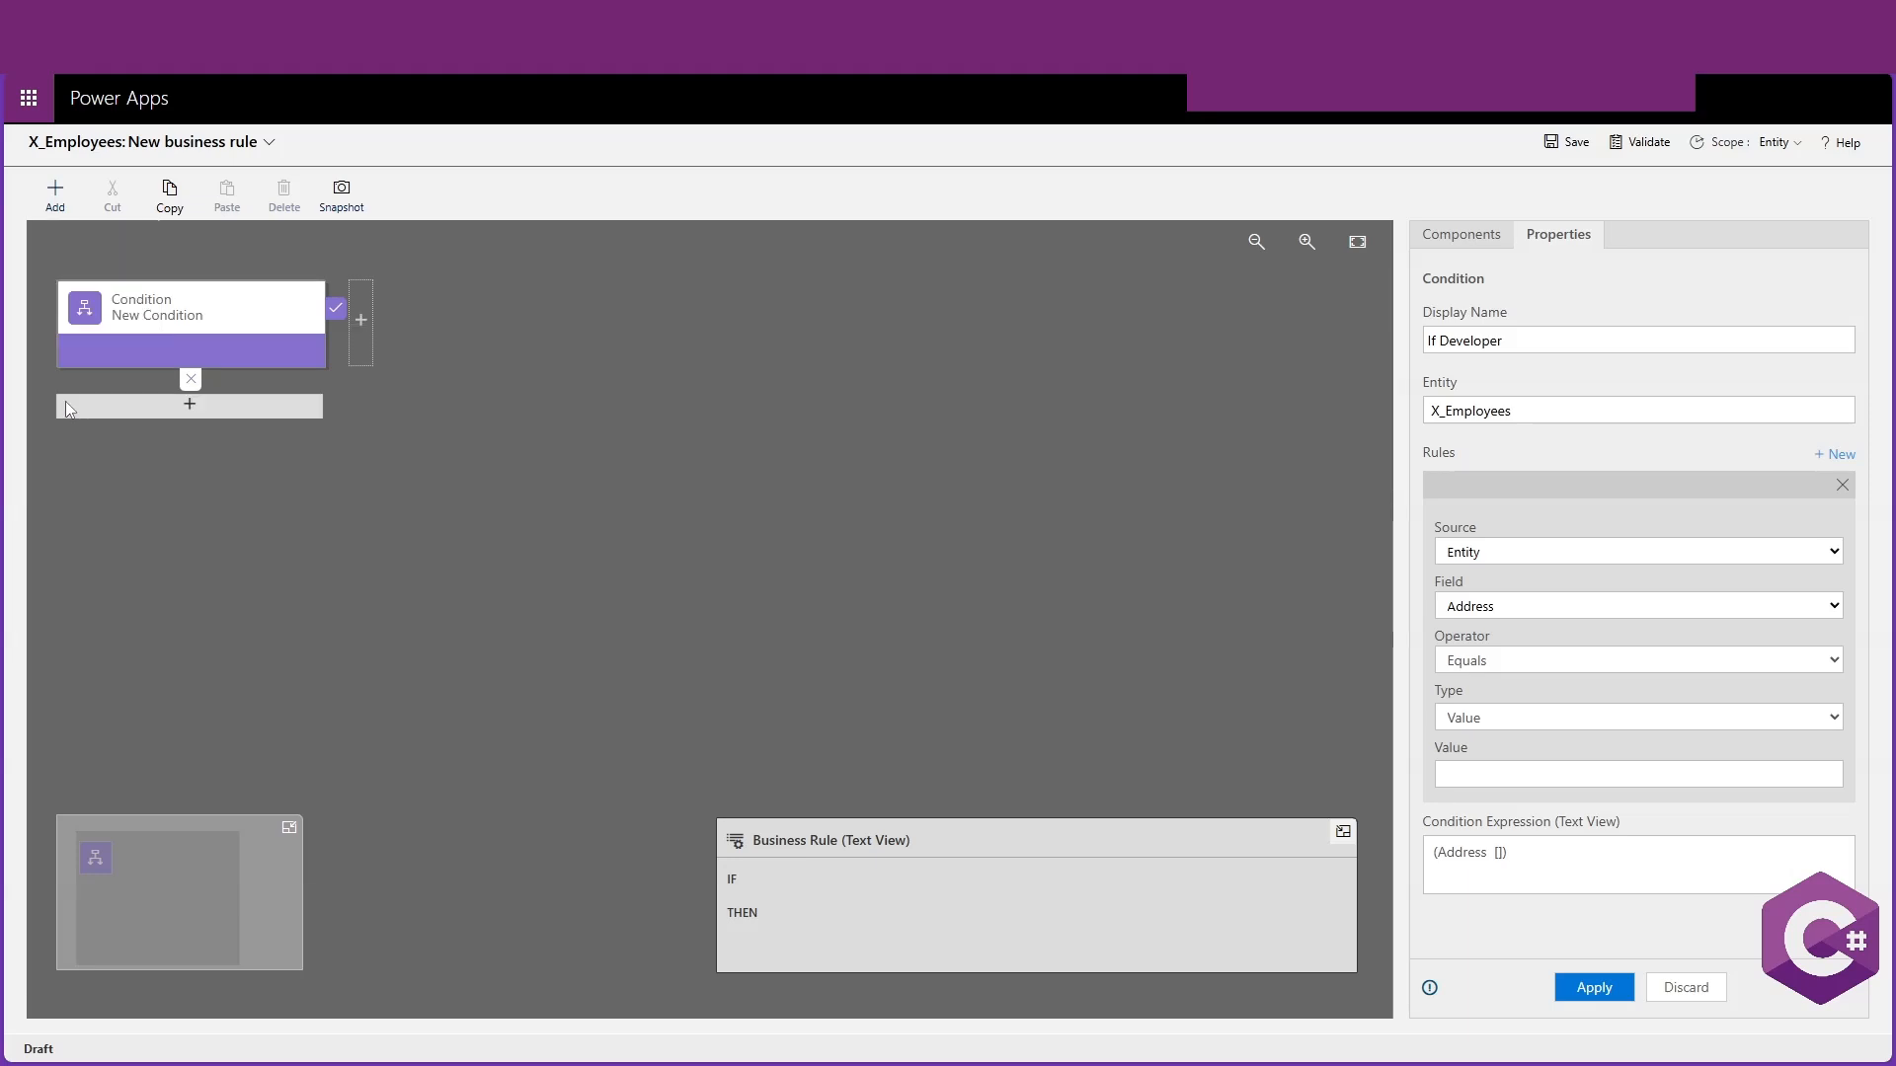
click(360, 326)
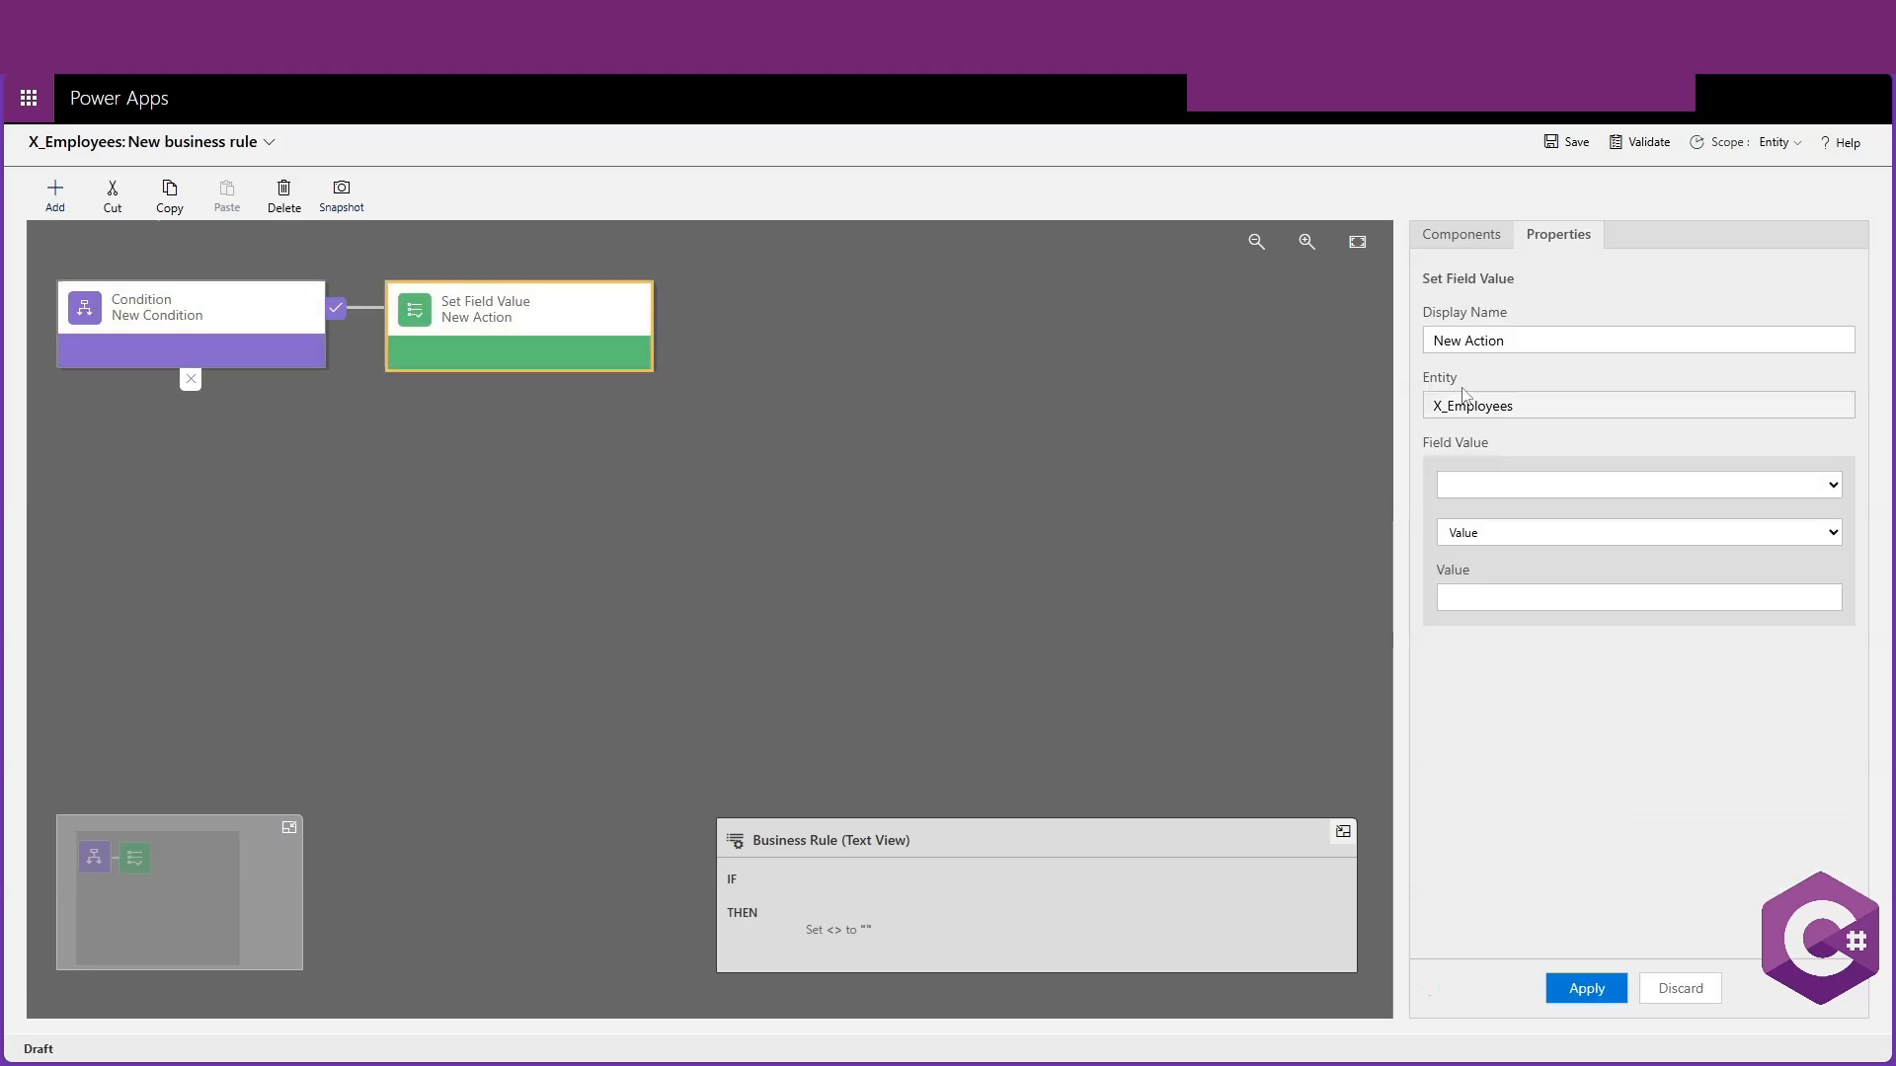
Name the action Set to developer and choose JobTitle as the field it sets
click(1560, 349)
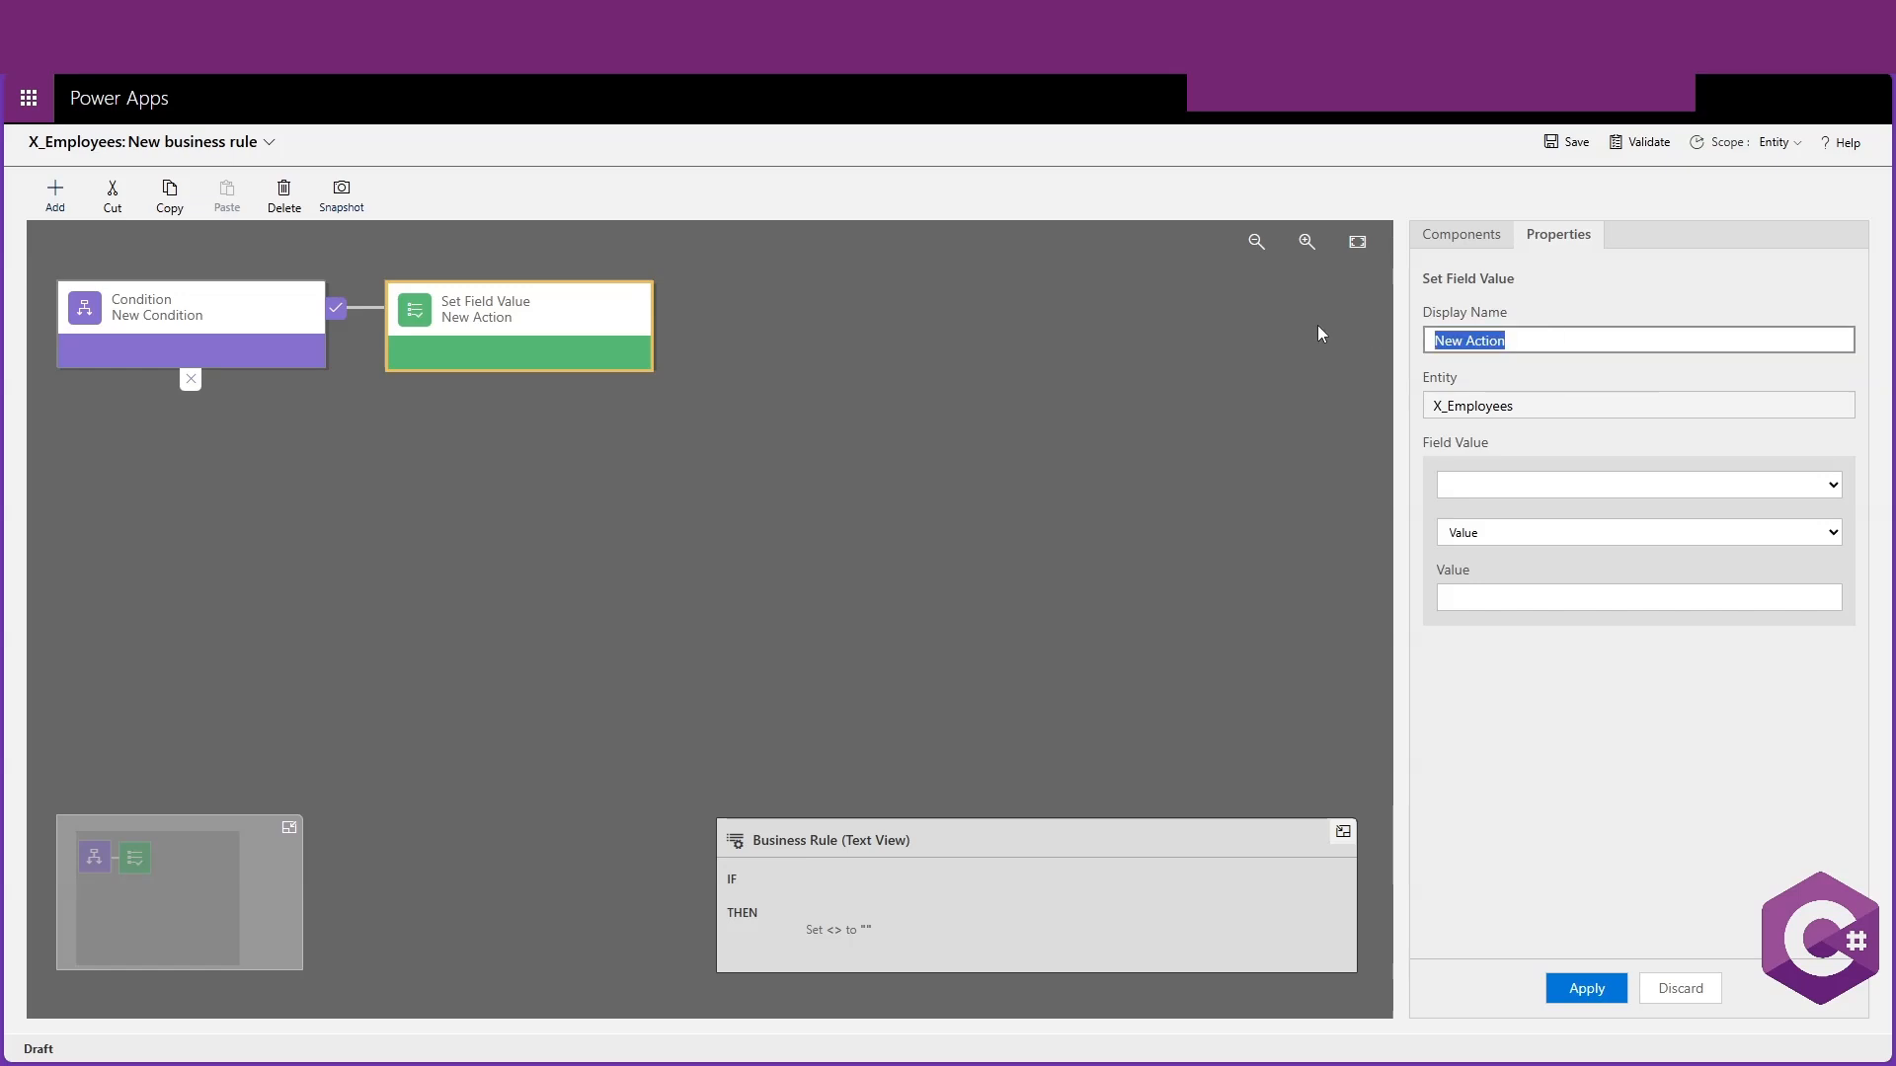
text(Set to developer)
click(1798, 485)
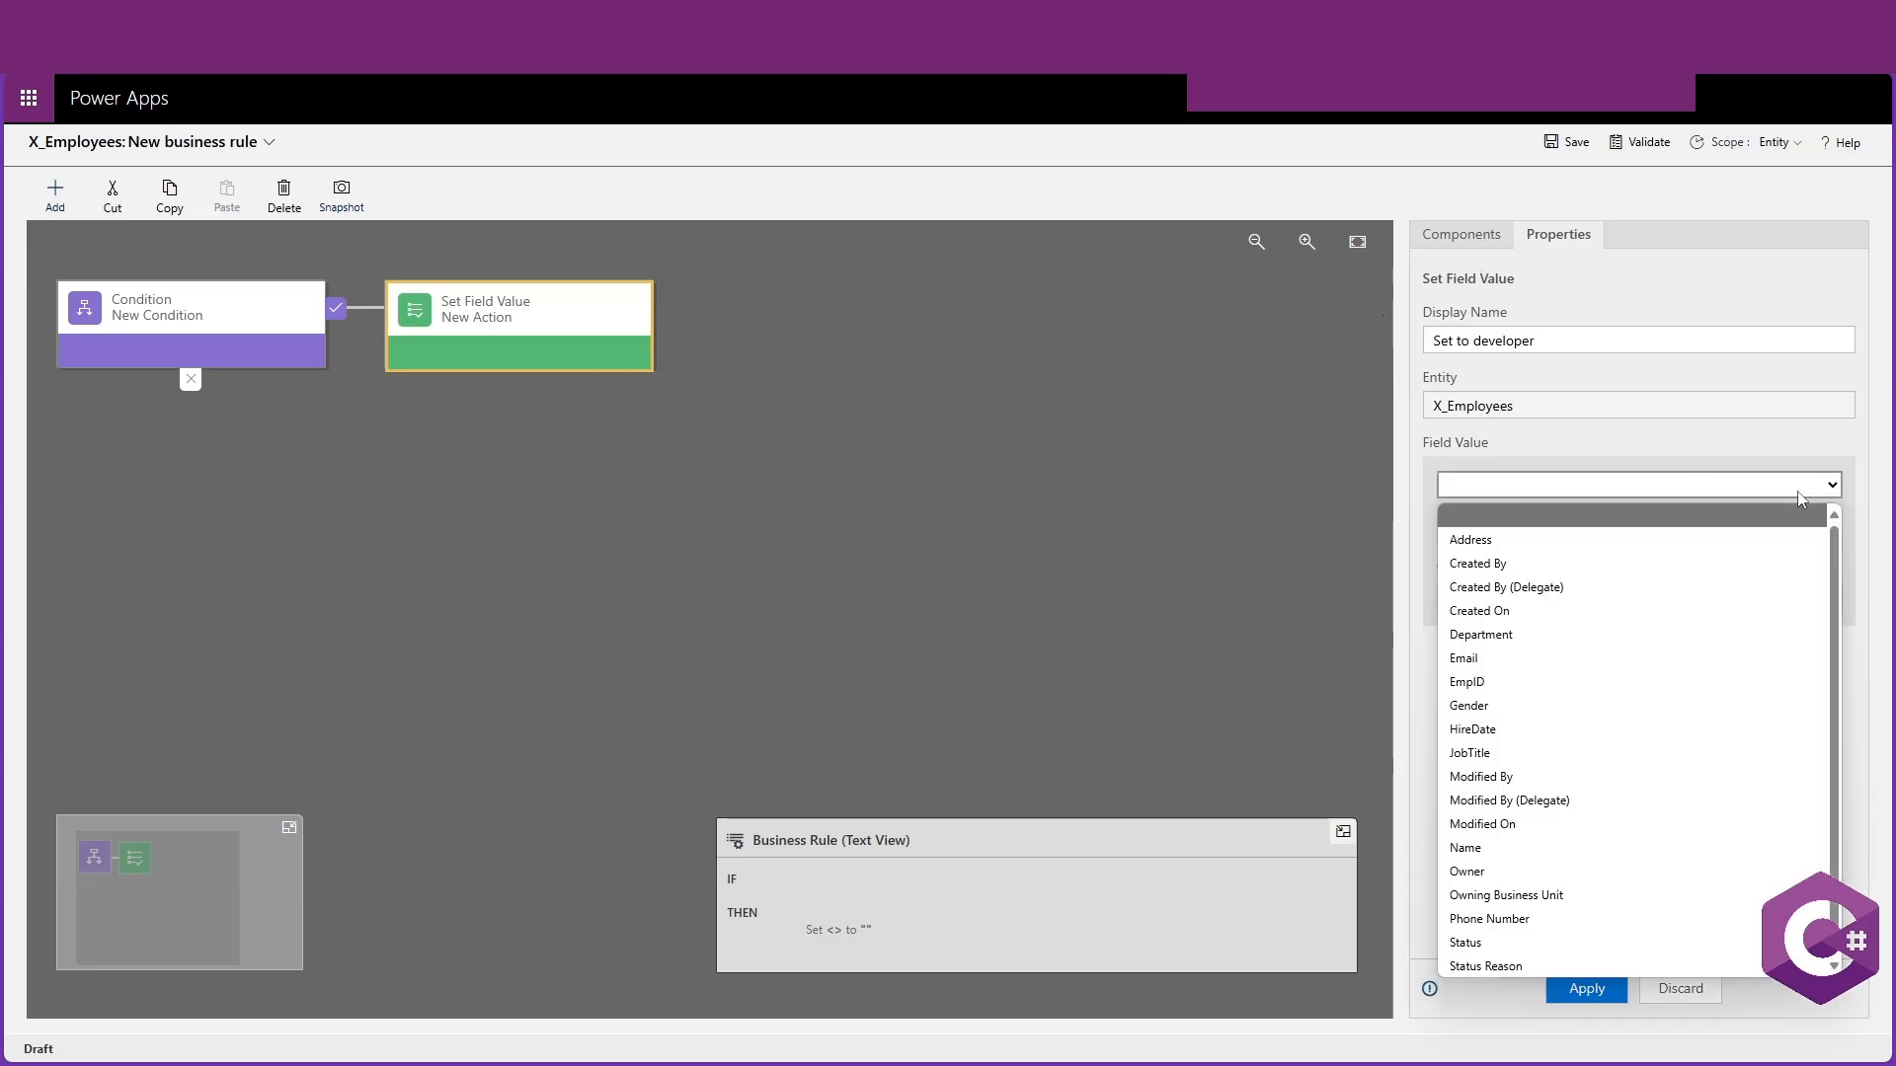
double_click(1458, 409)
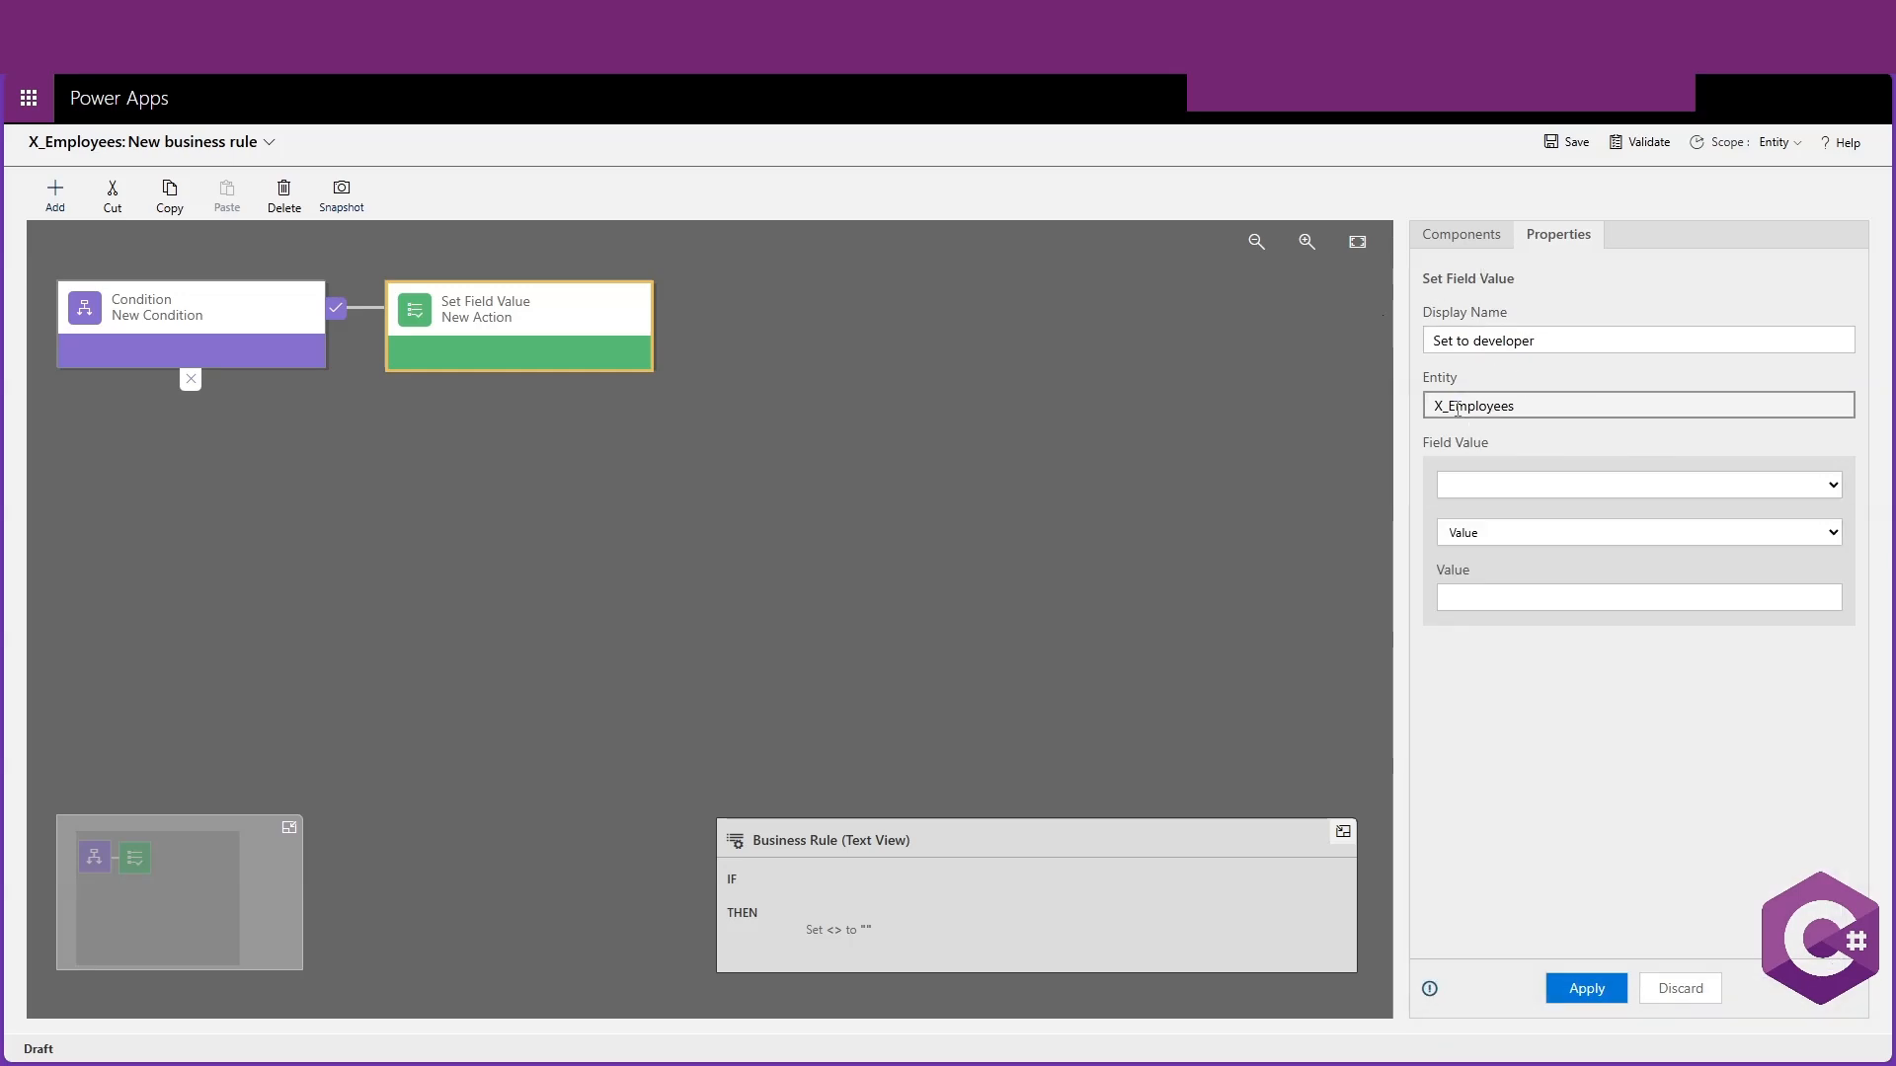
click(1813, 478)
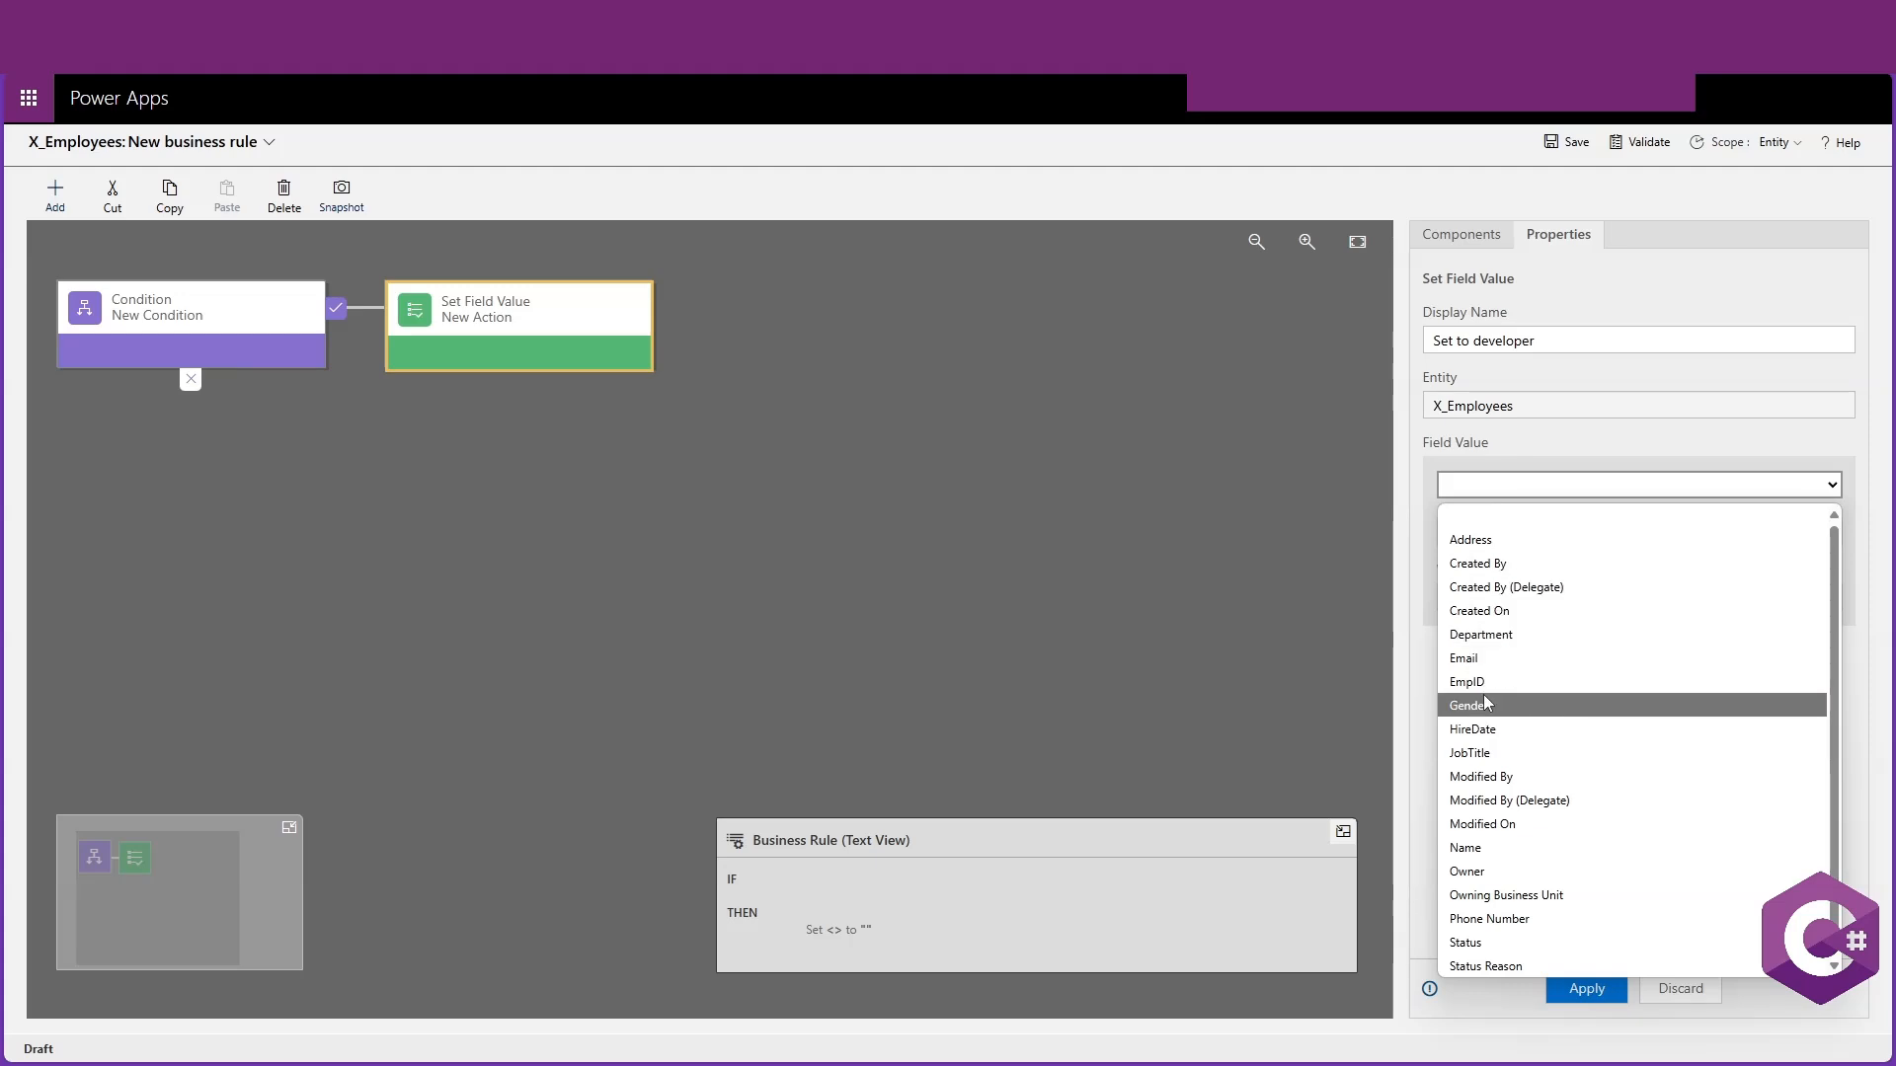
key(j)
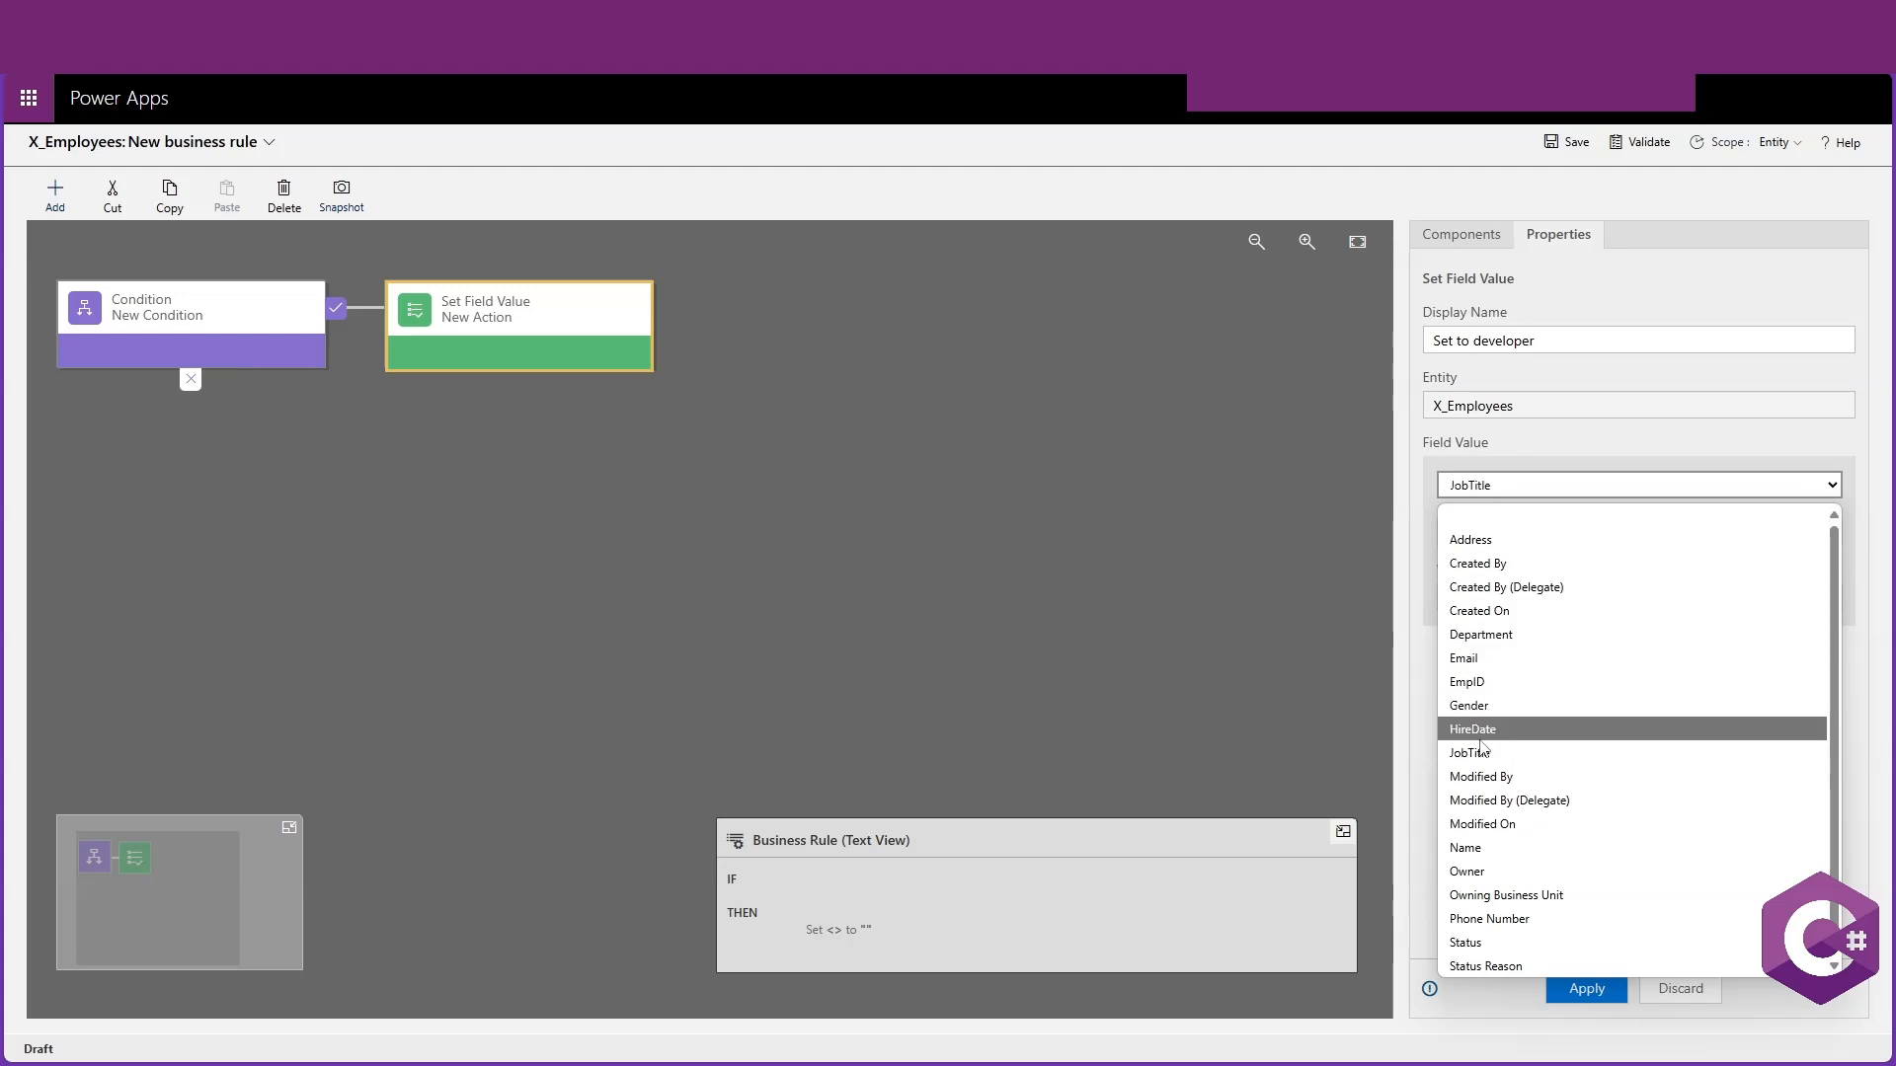
key(Return)
Set the action's value type to Value and enter Developer as the value
click(1521, 536)
click(1522, 536)
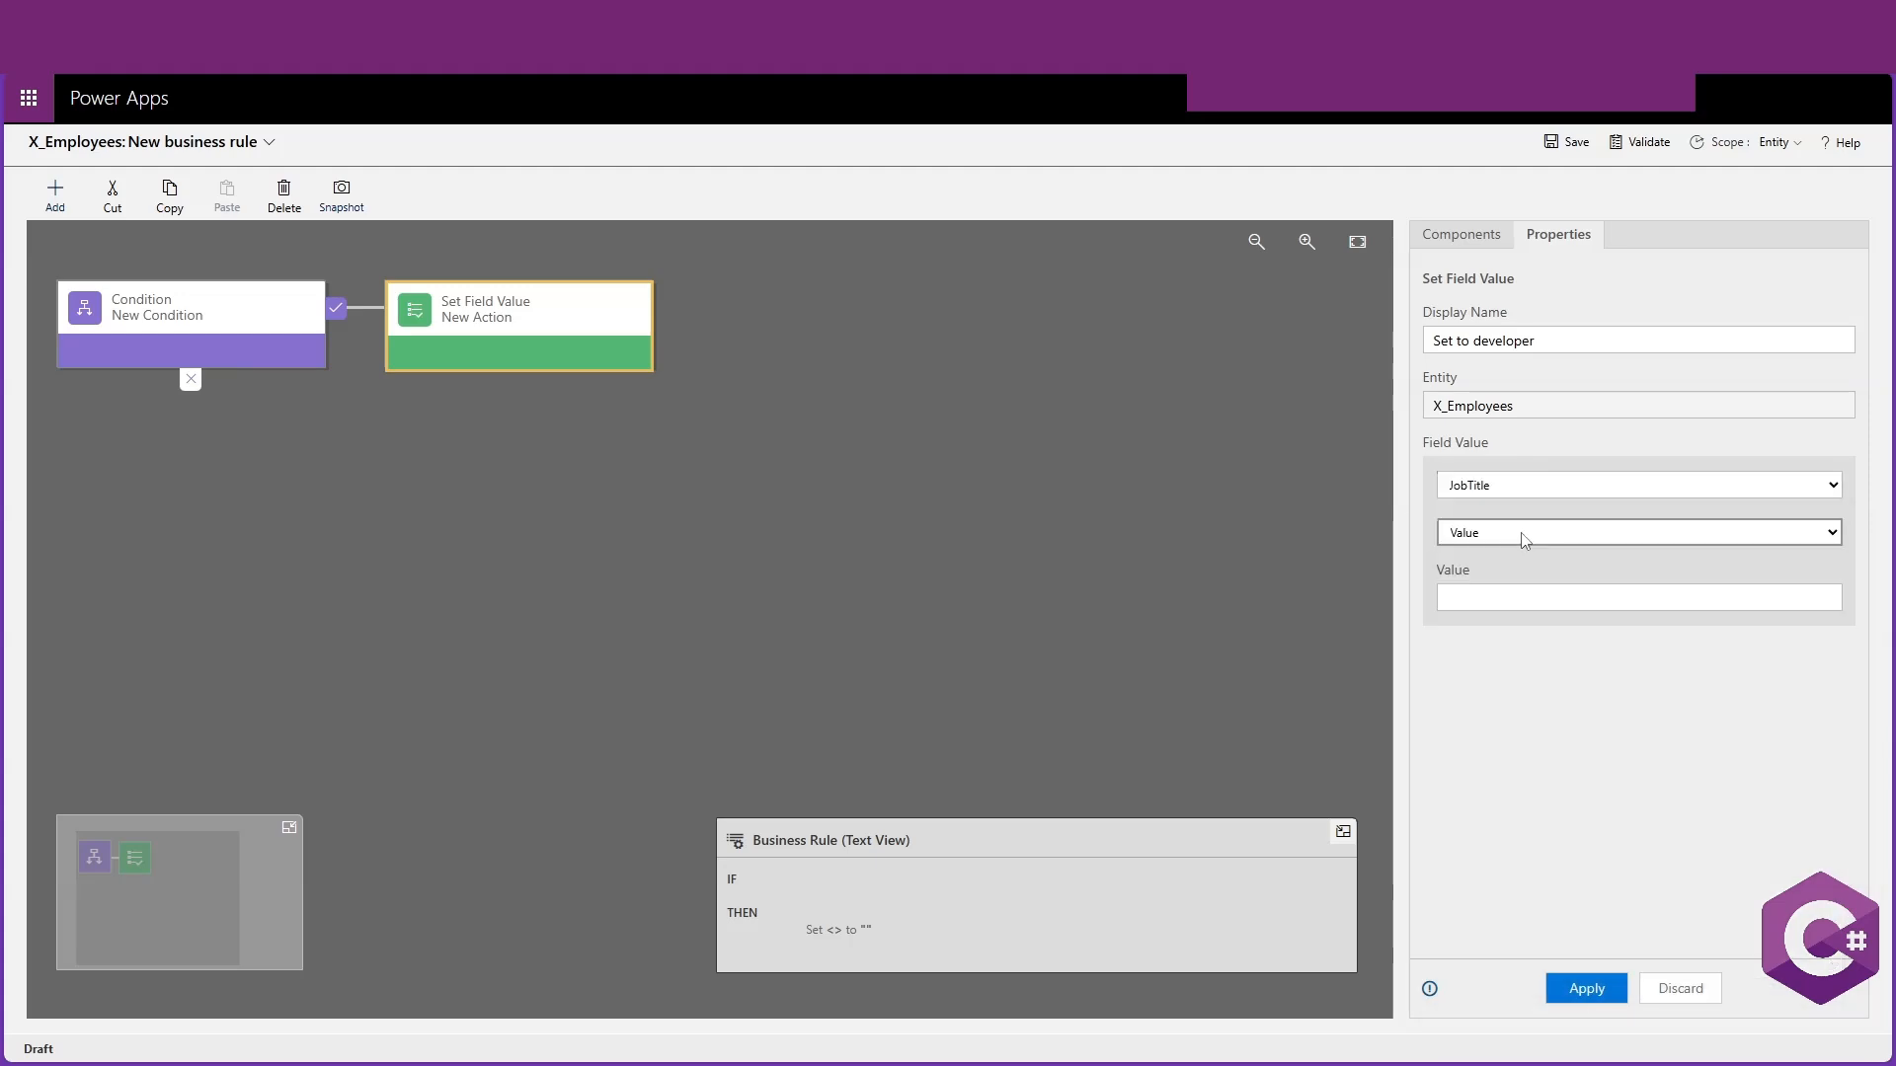
click(1525, 537)
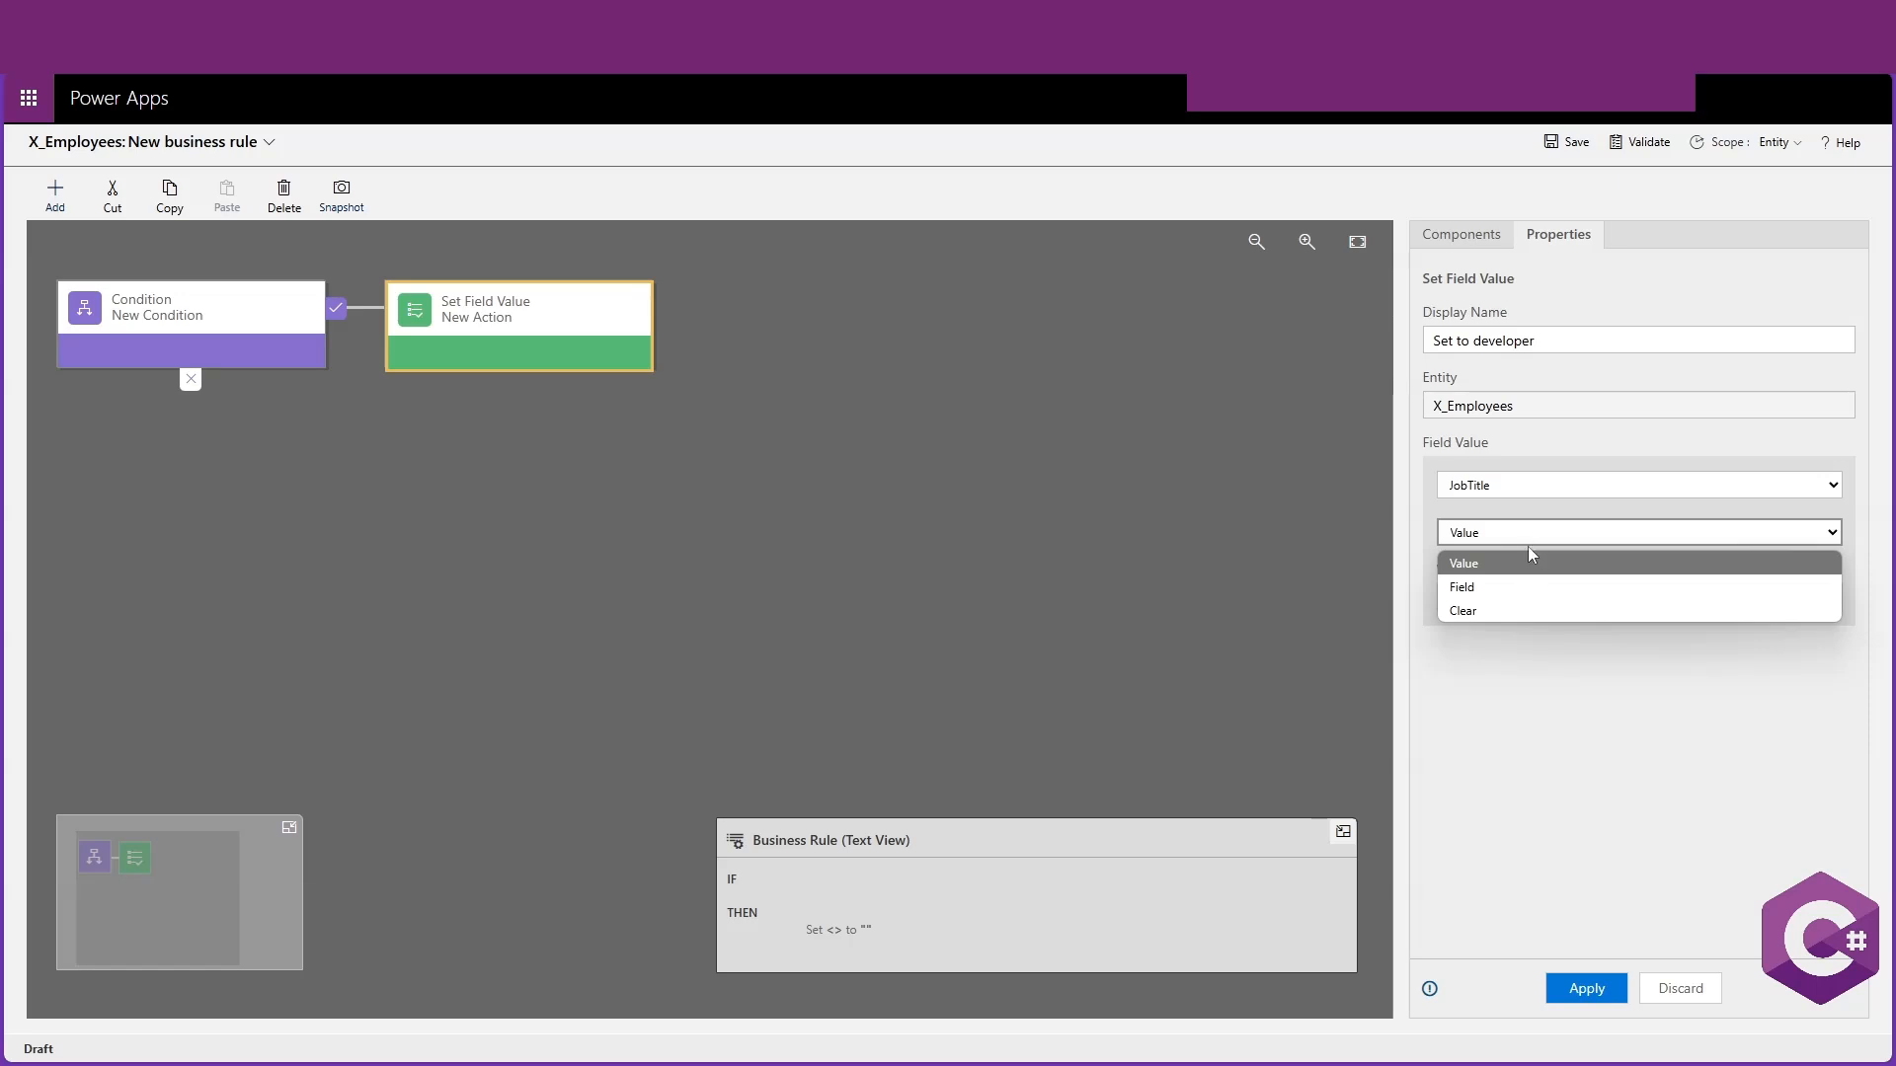
click(1477, 564)
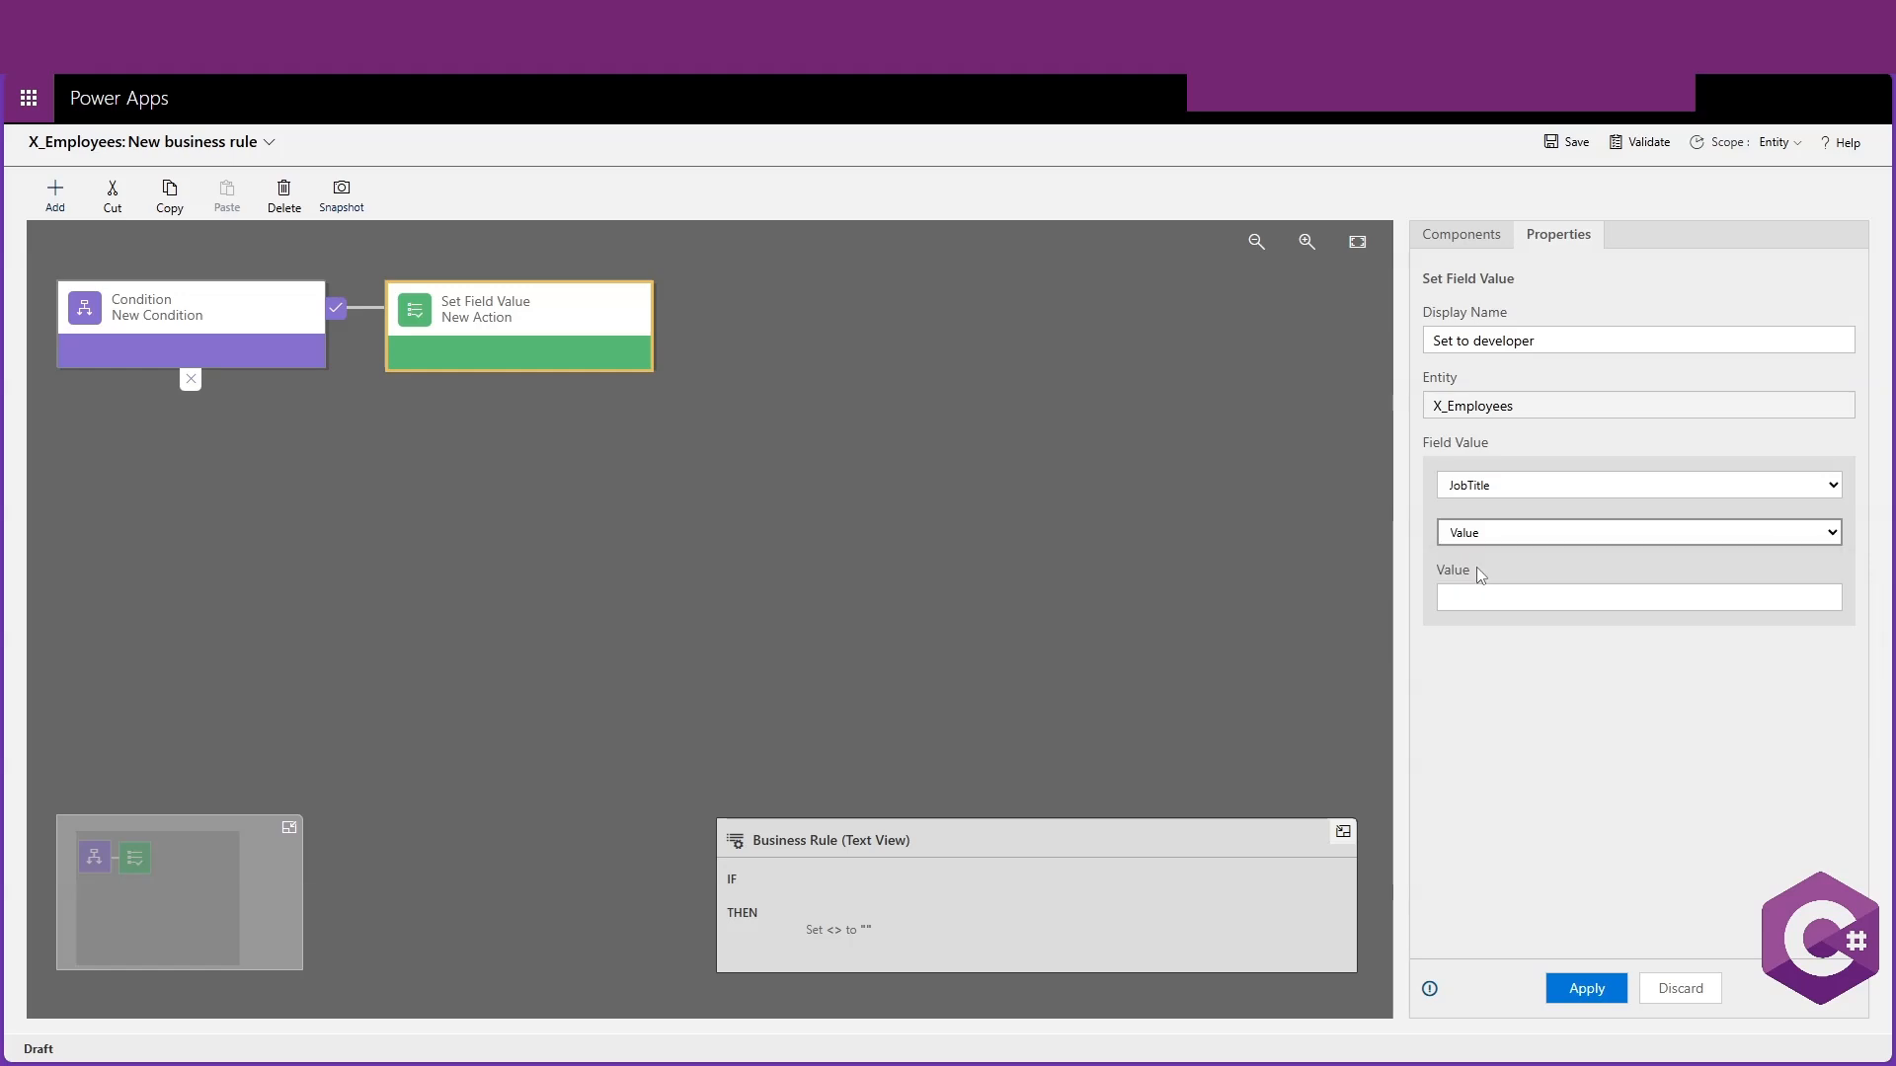
click(1475, 598)
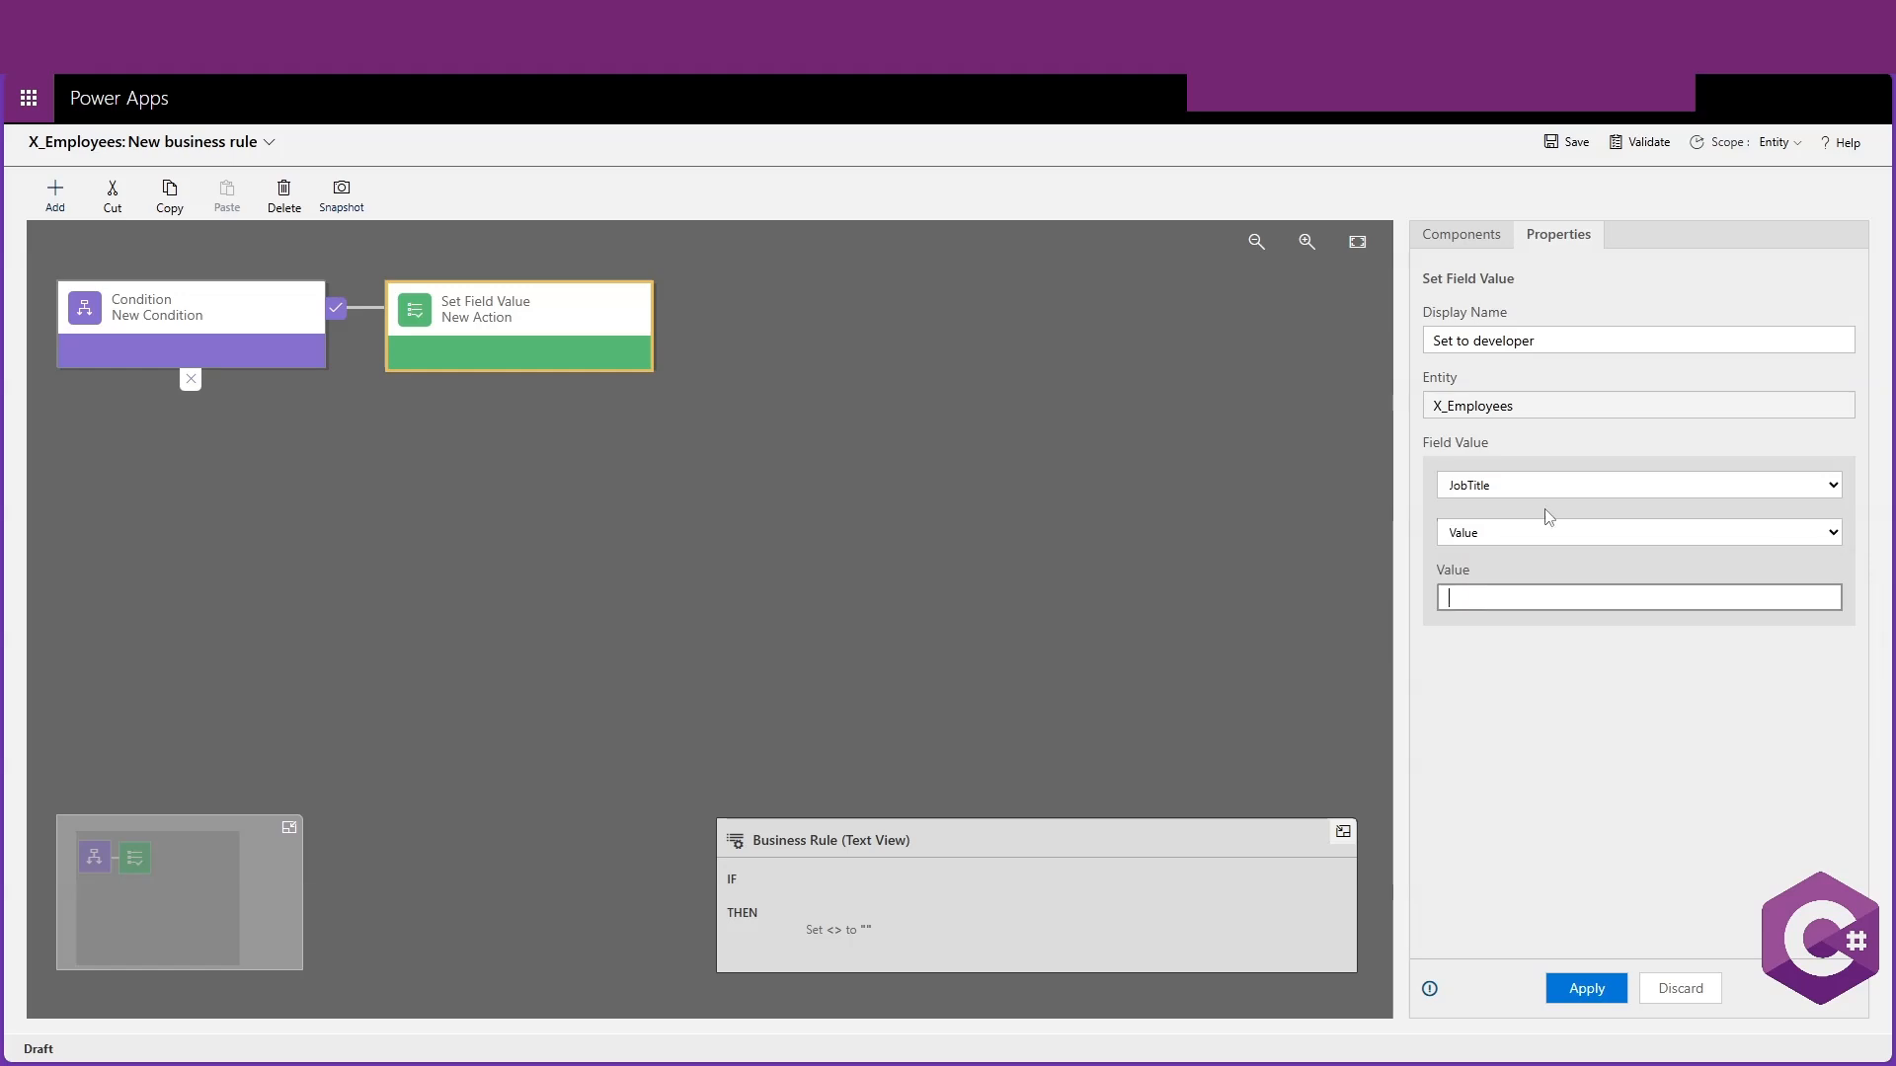
text(Developer)
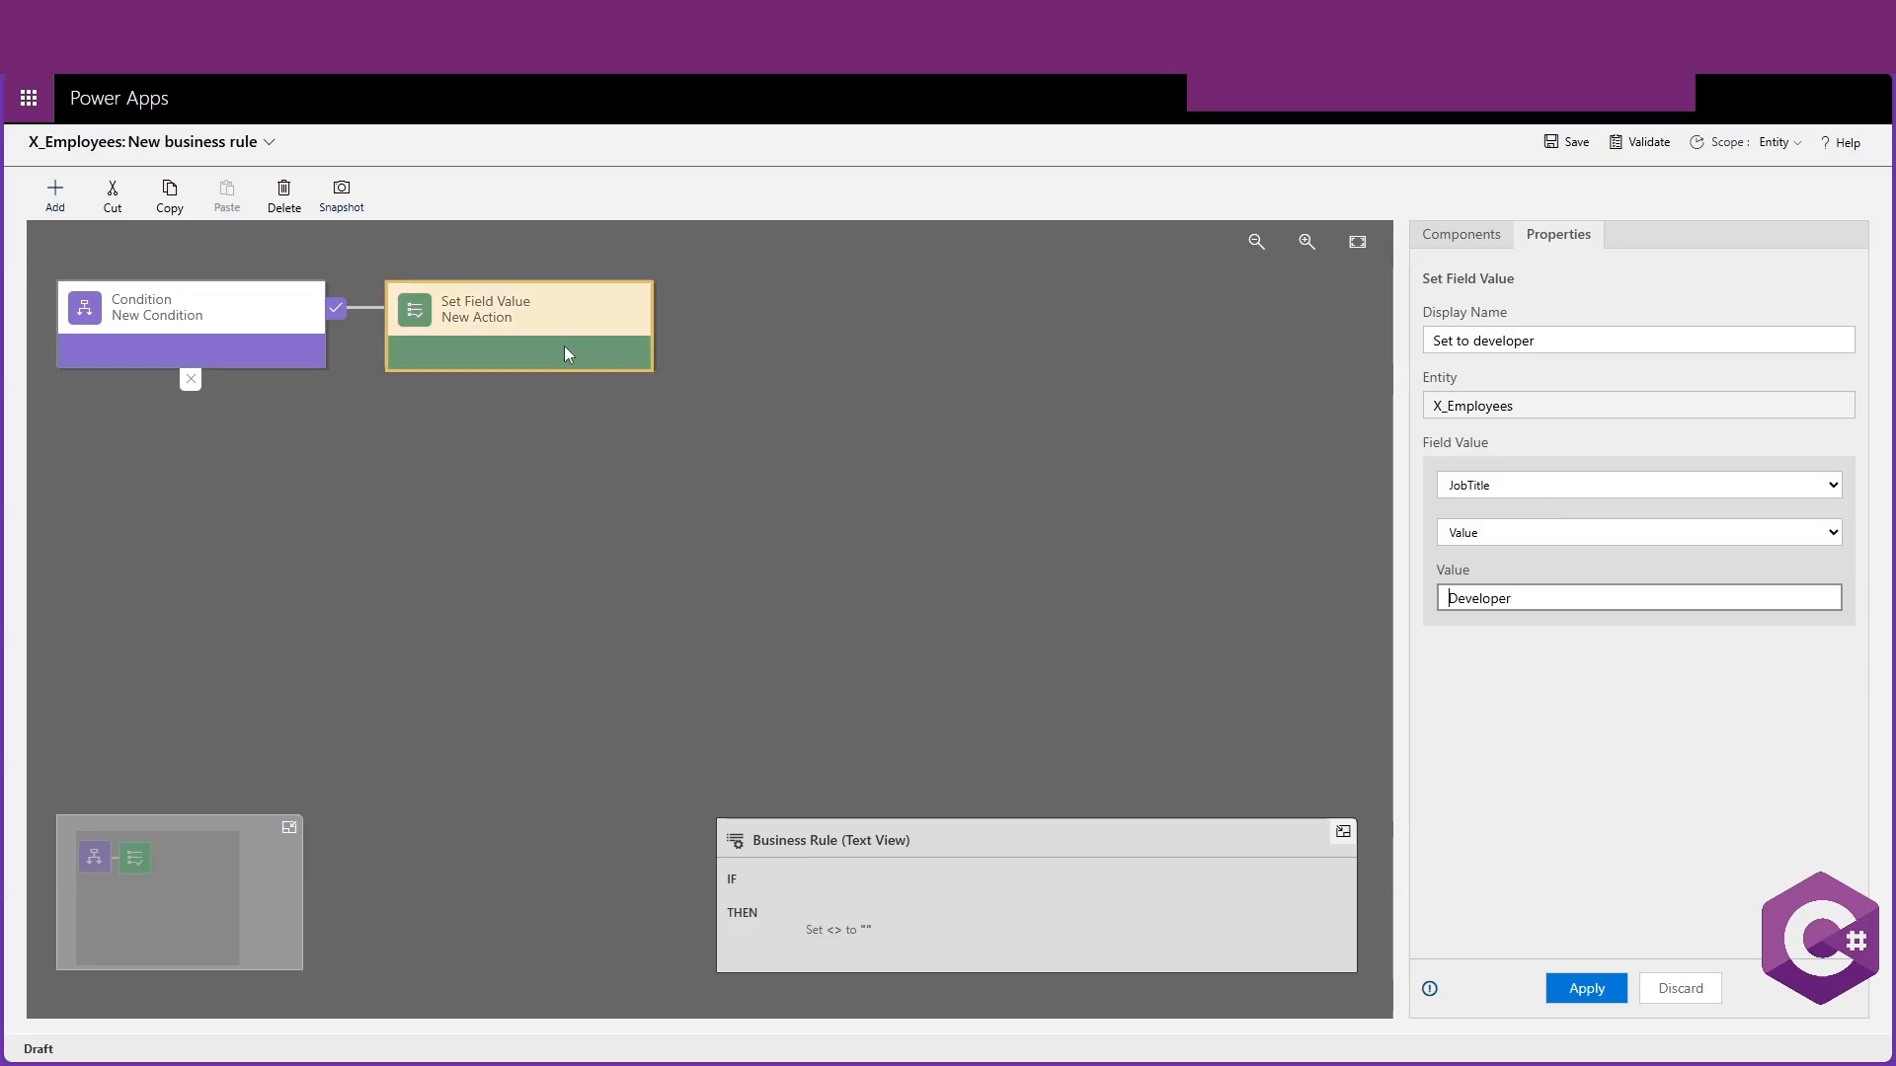
Select the condition and apply its properties
click(204, 316)
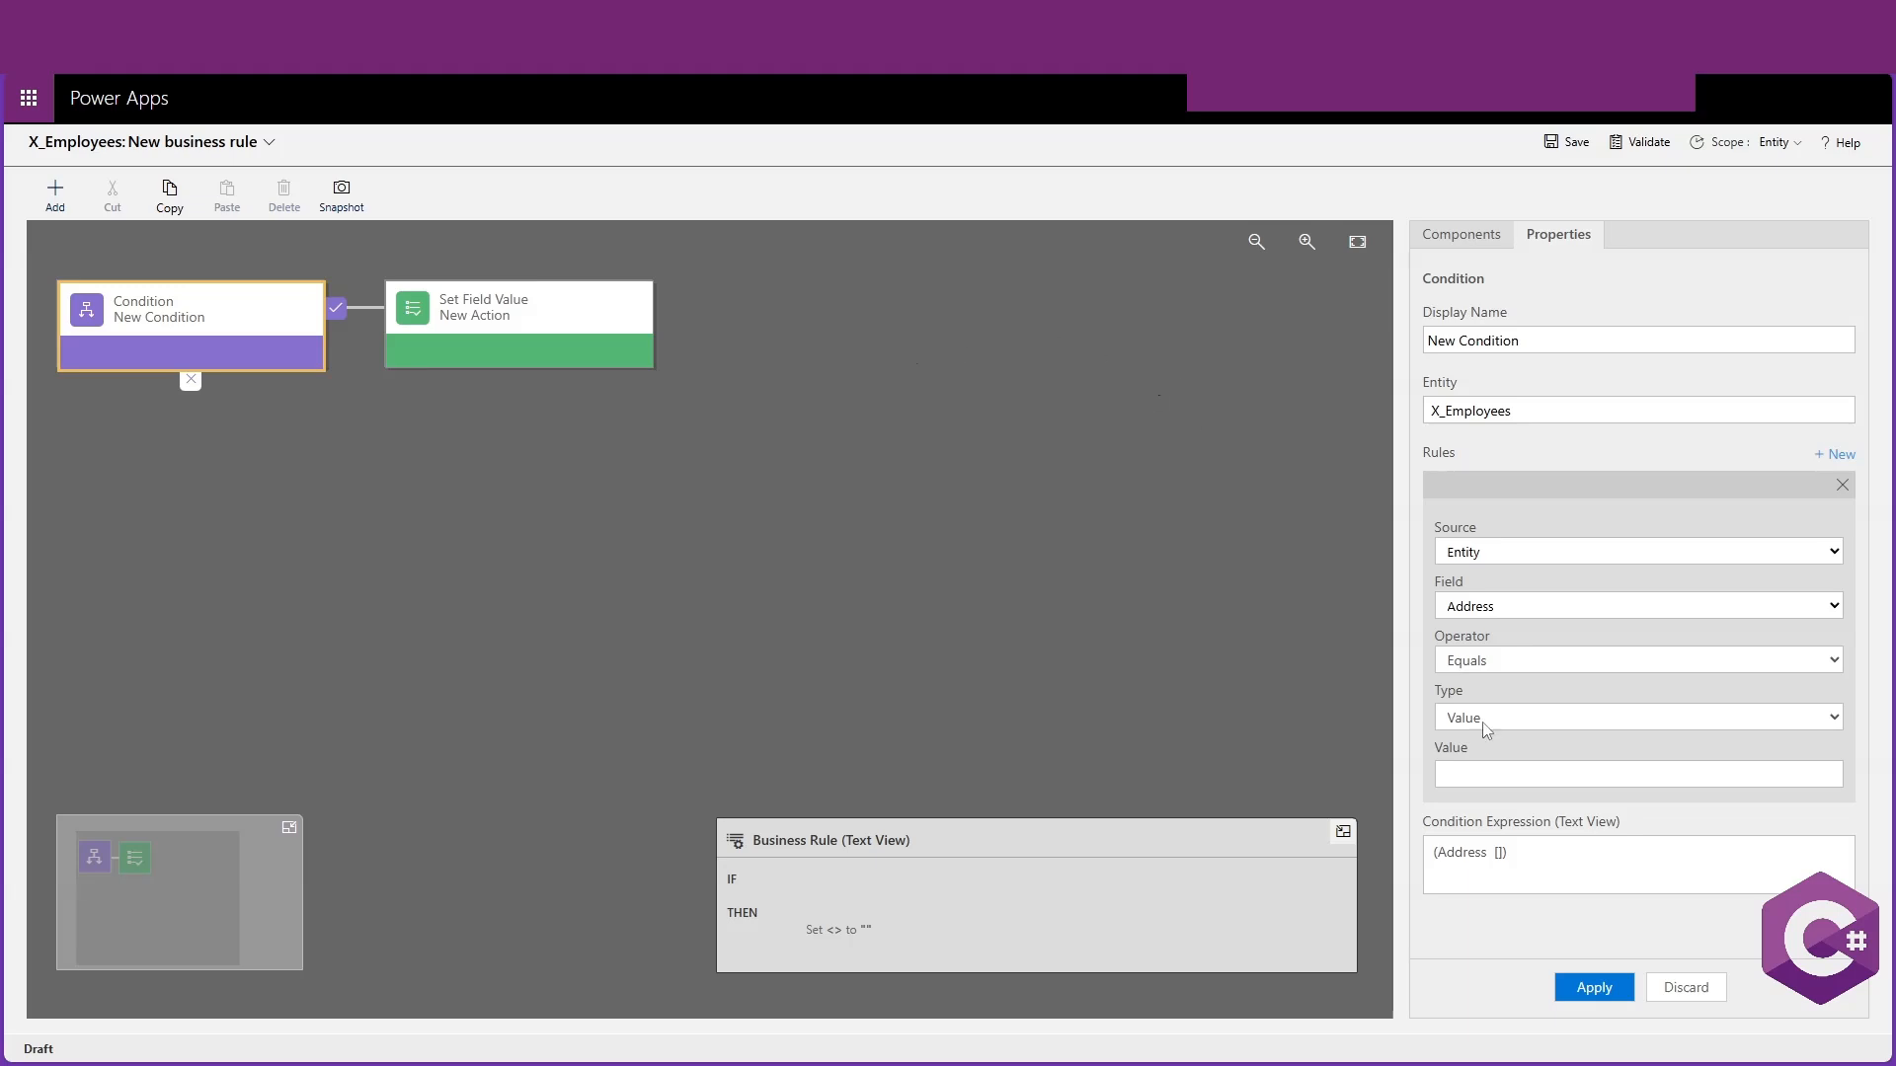
click(1605, 987)
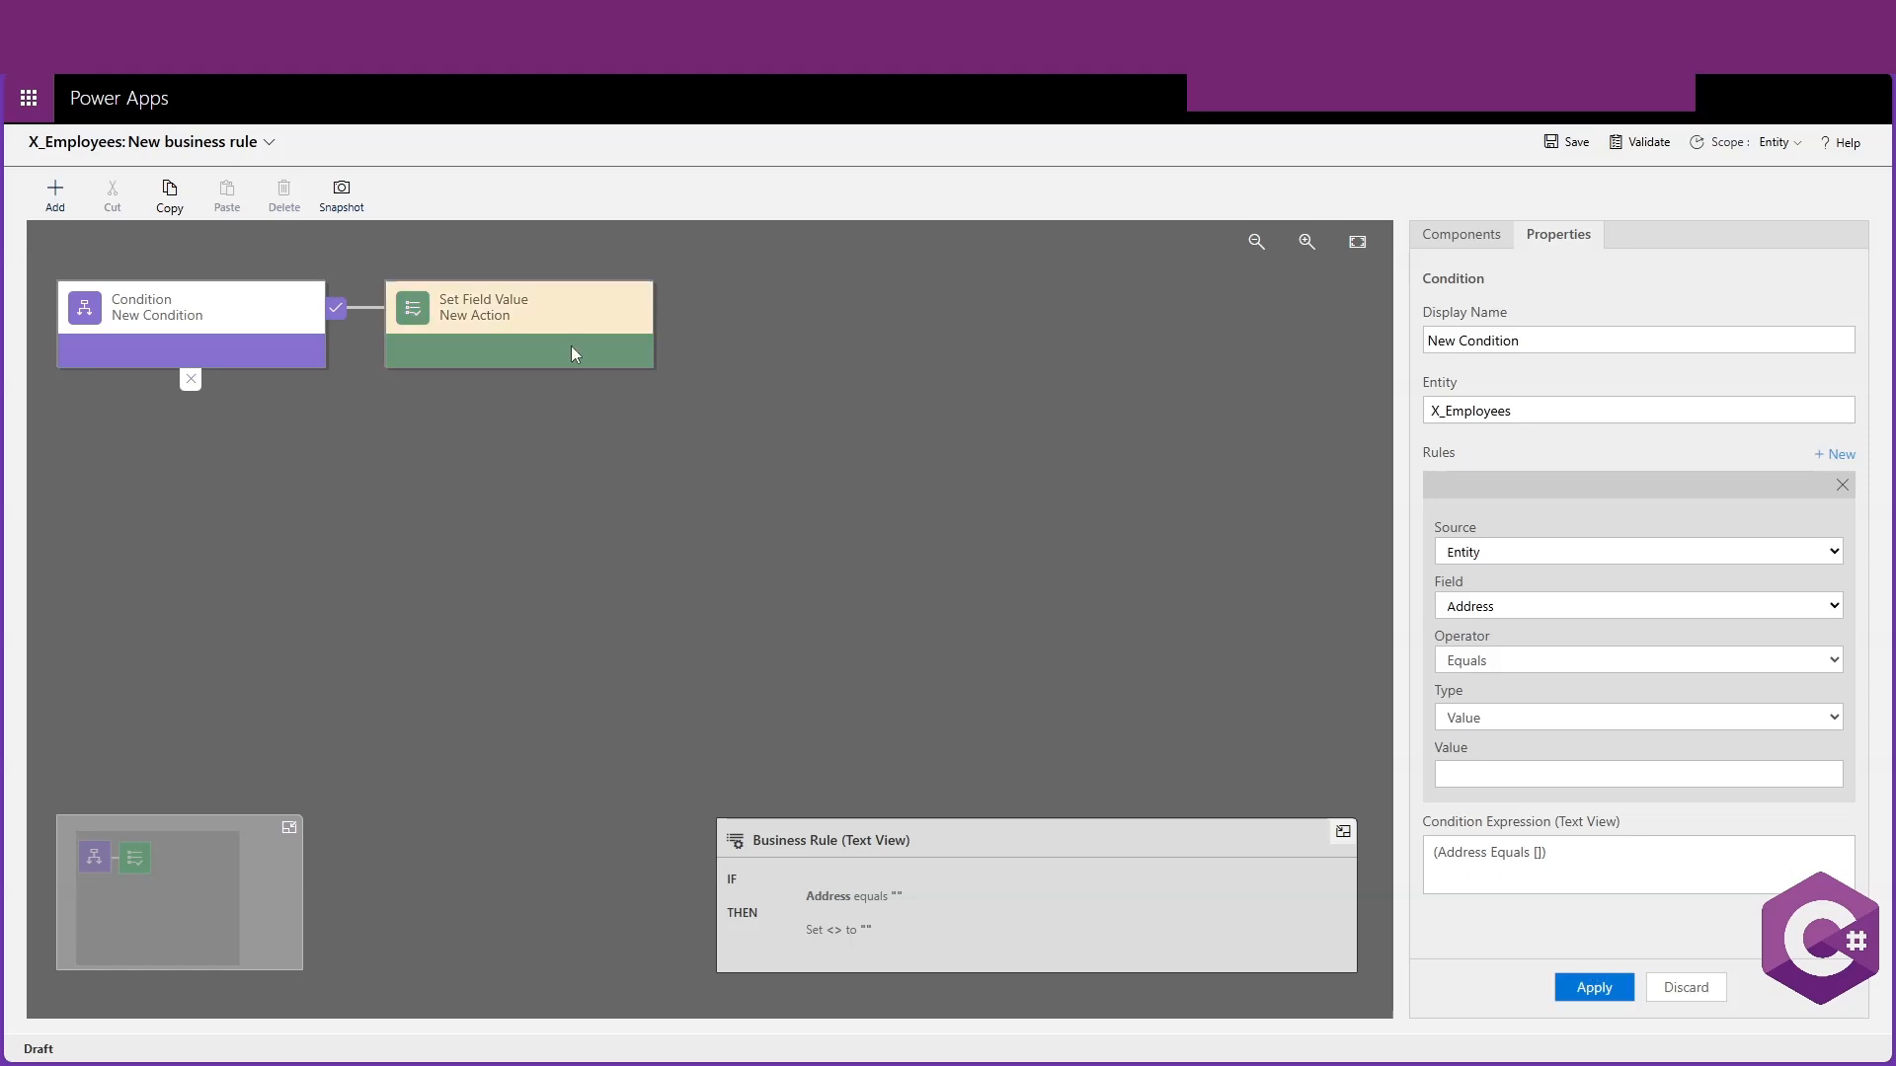
Set the action to assign the value Developer to the JobTitle field
click(549, 318)
click(1572, 483)
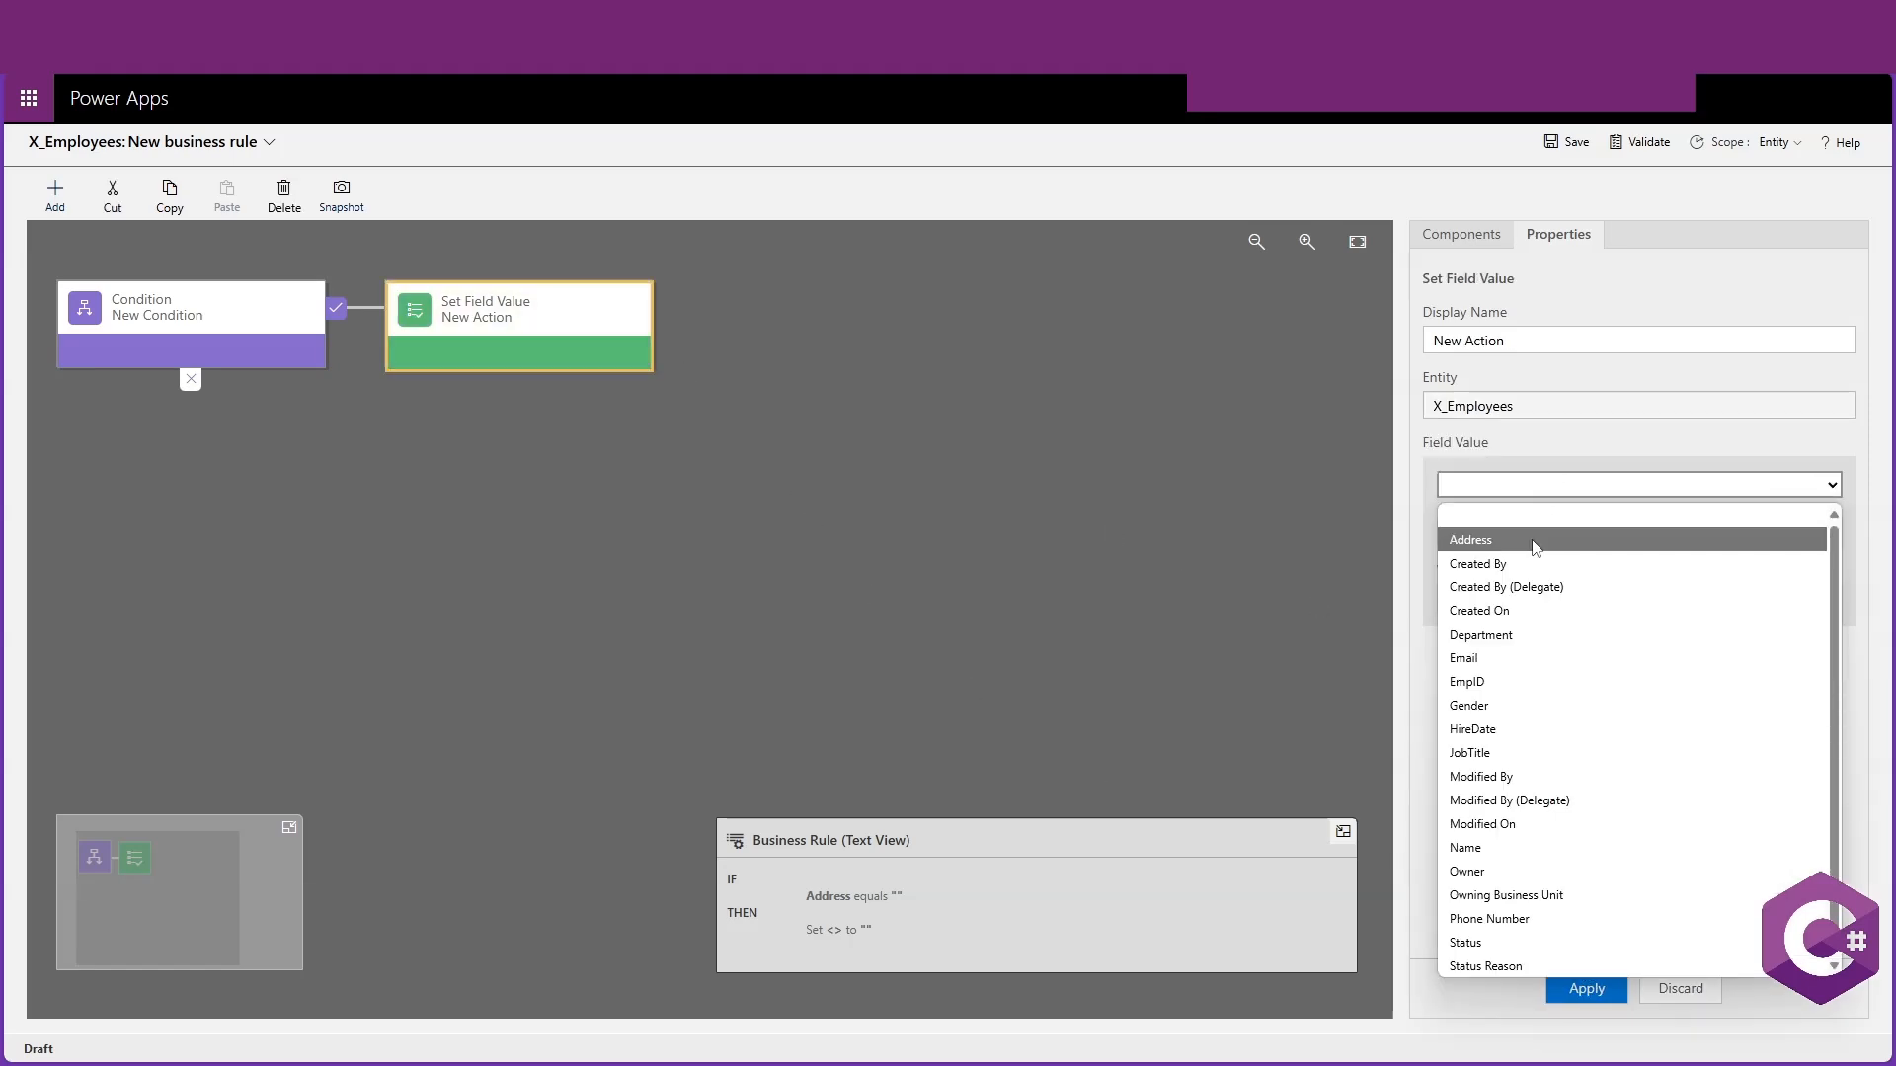
click(1548, 750)
click(1543, 604)
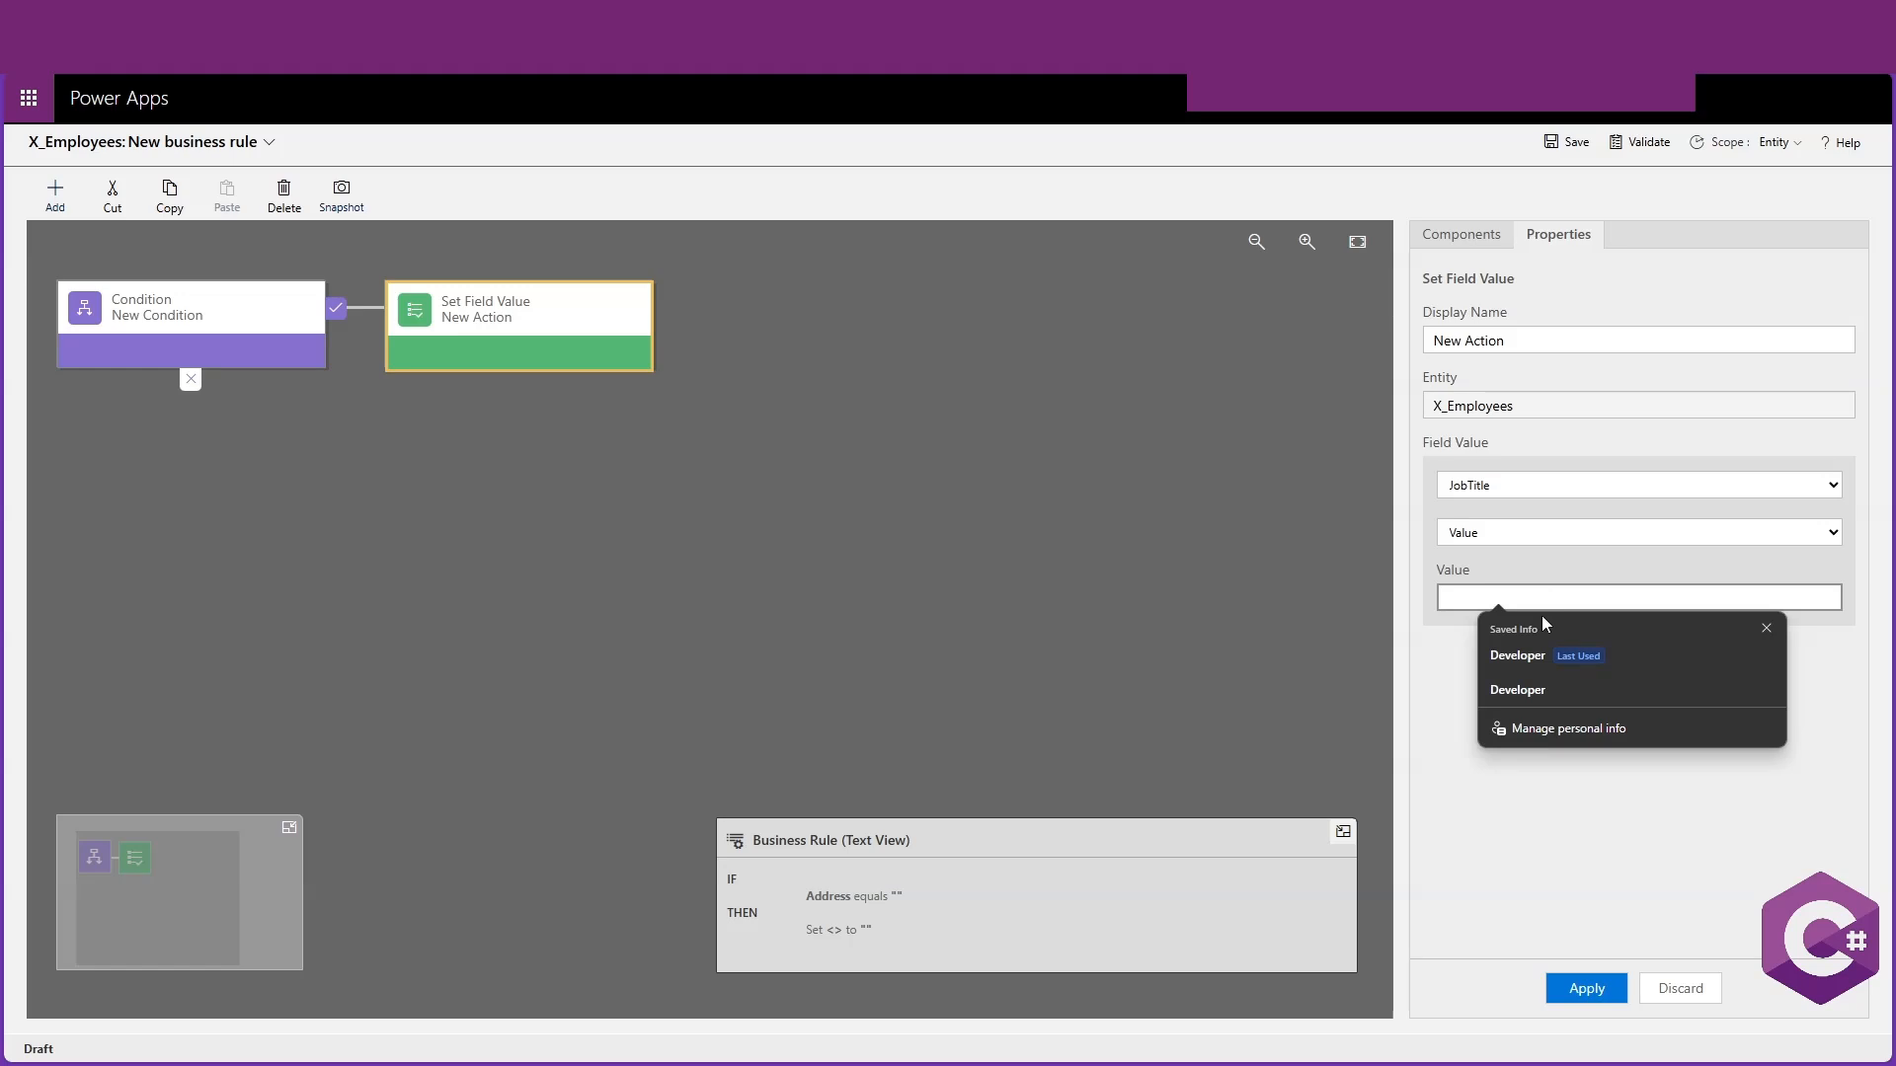
click(1518, 689)
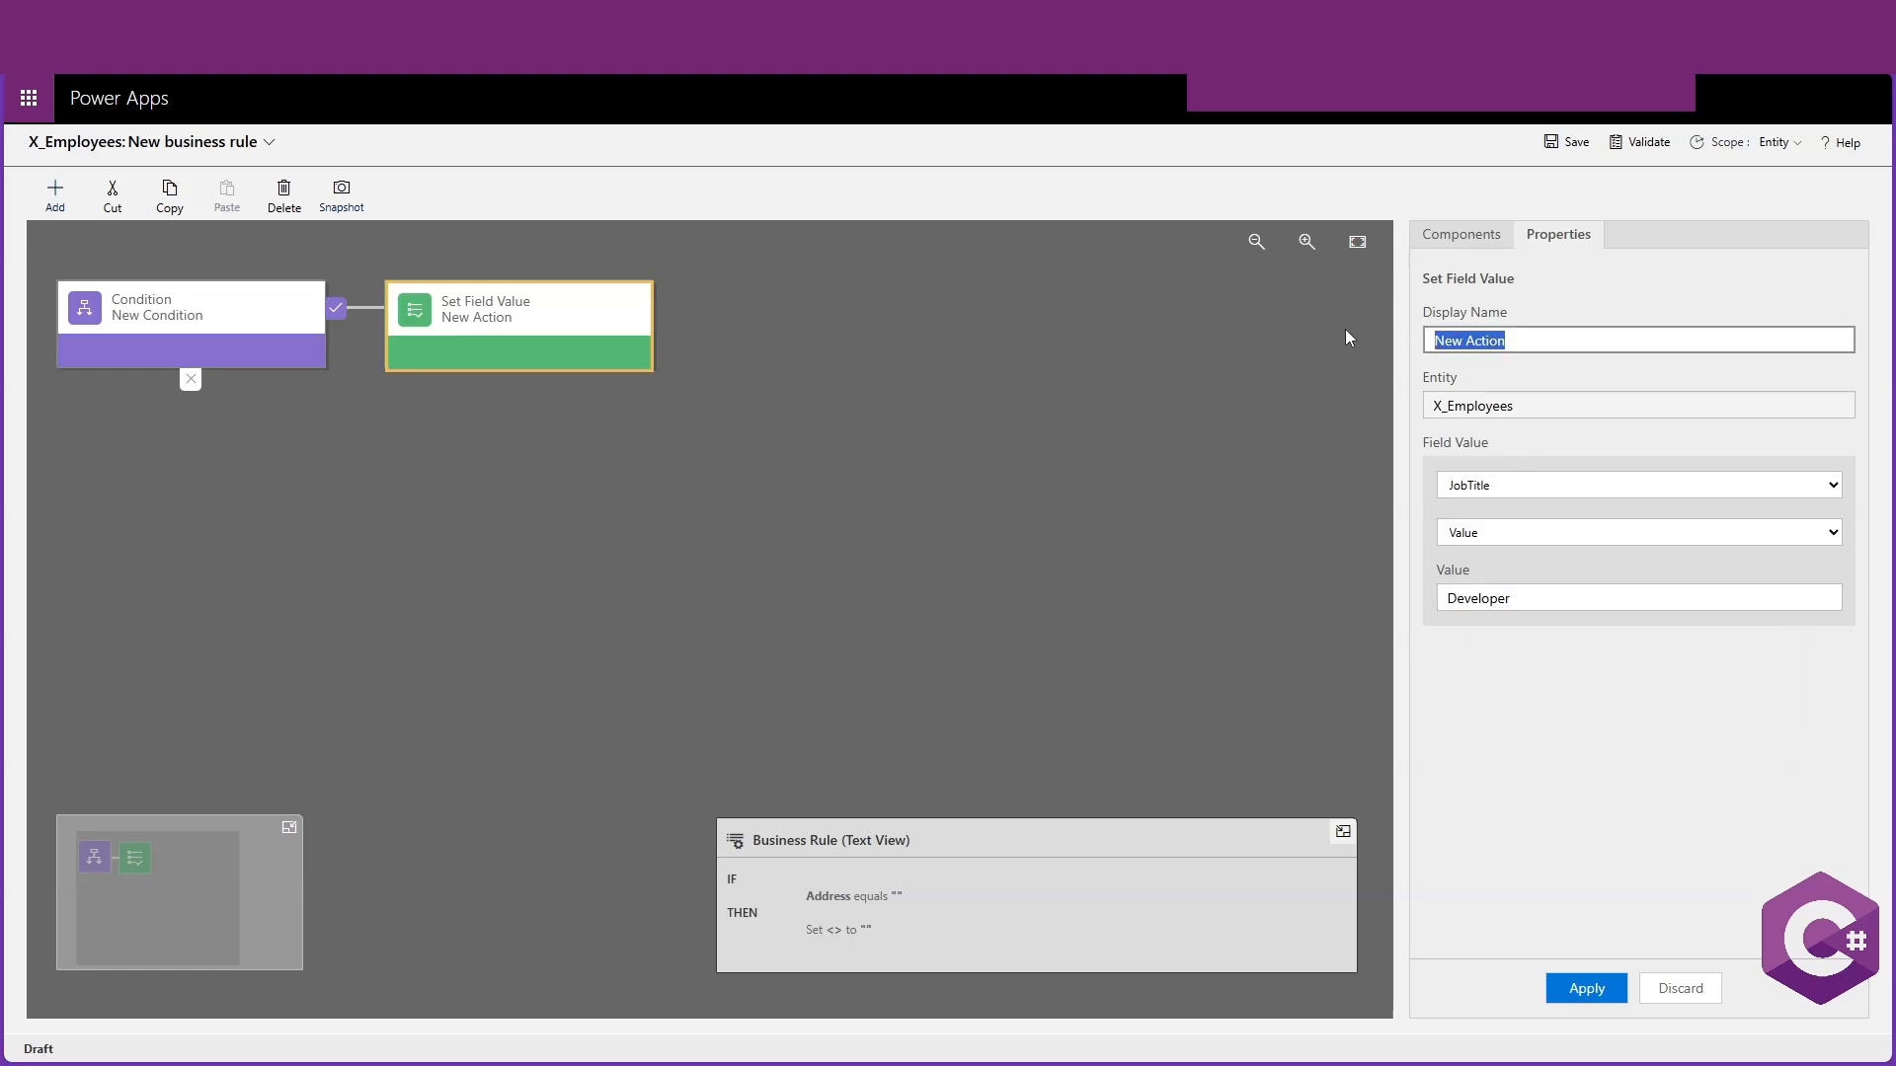
Name the action Set to developer and apply its properties
text(Set to developer)
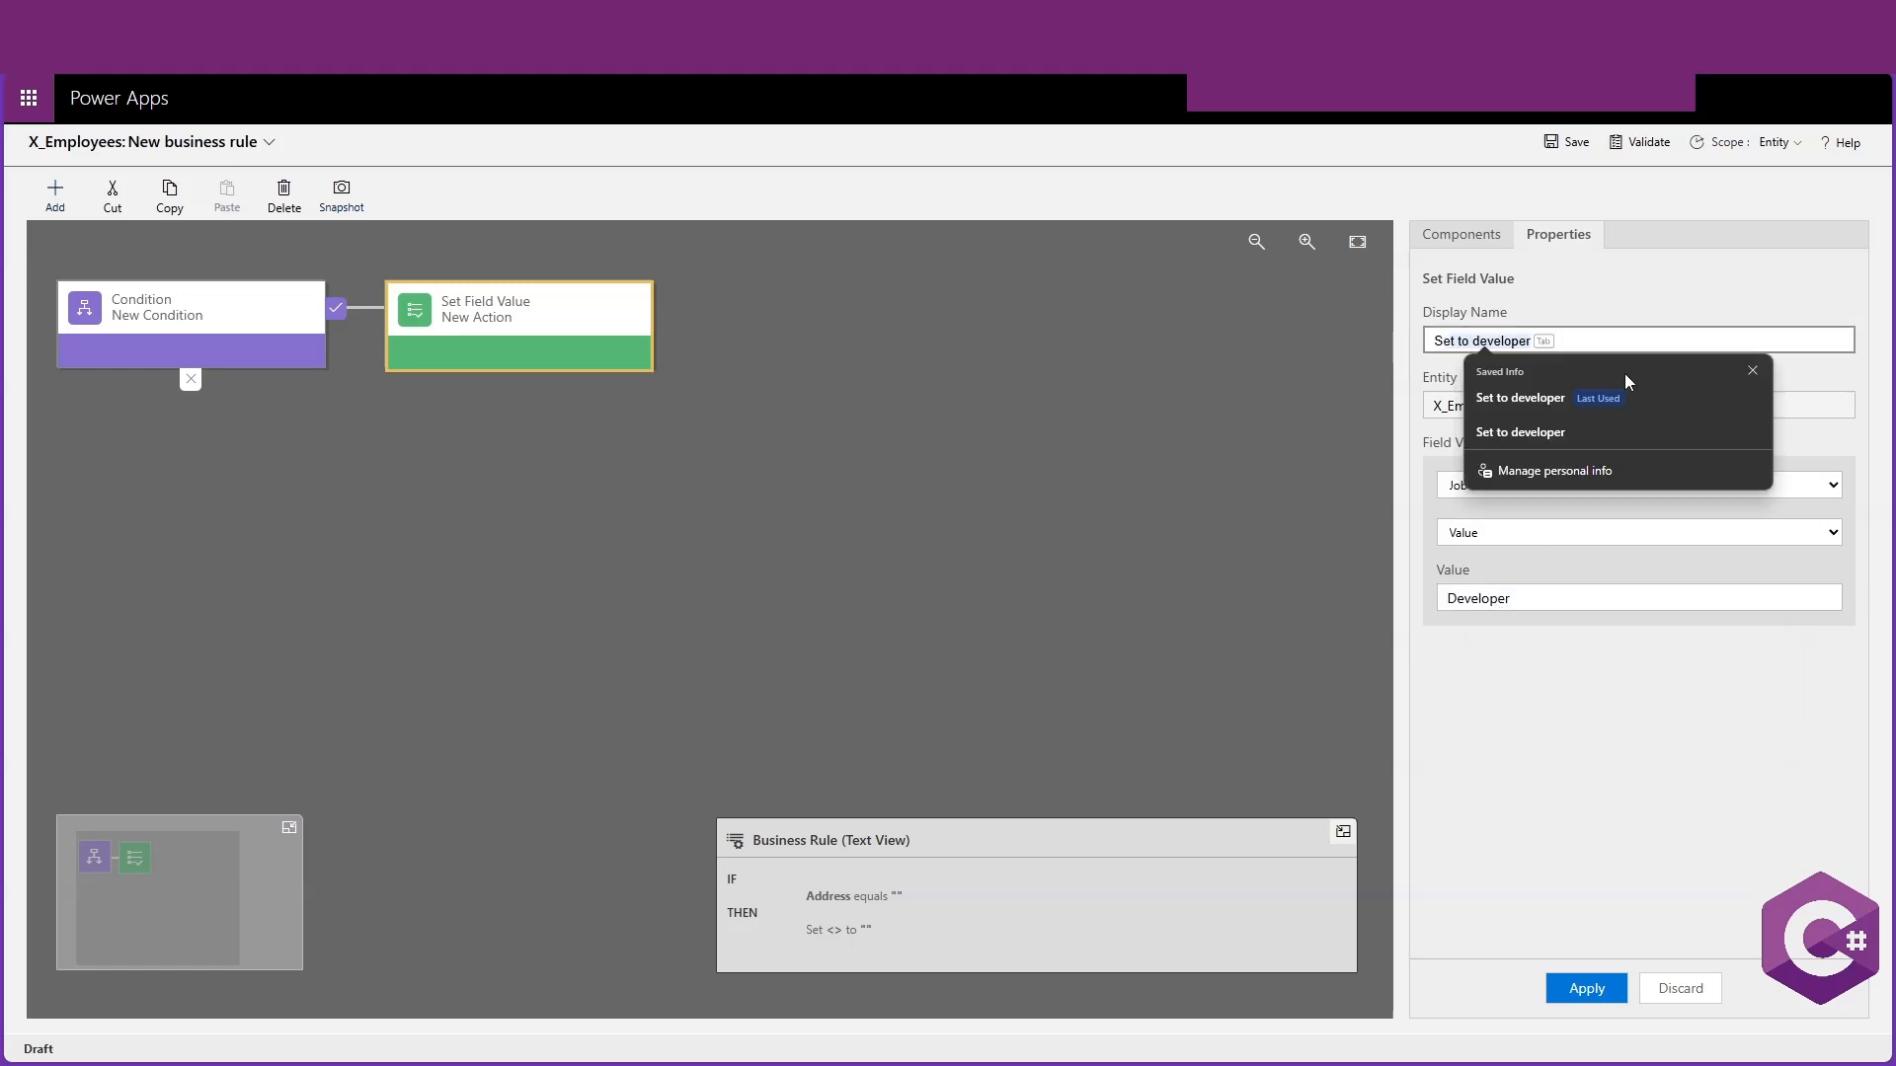
key(Tab)
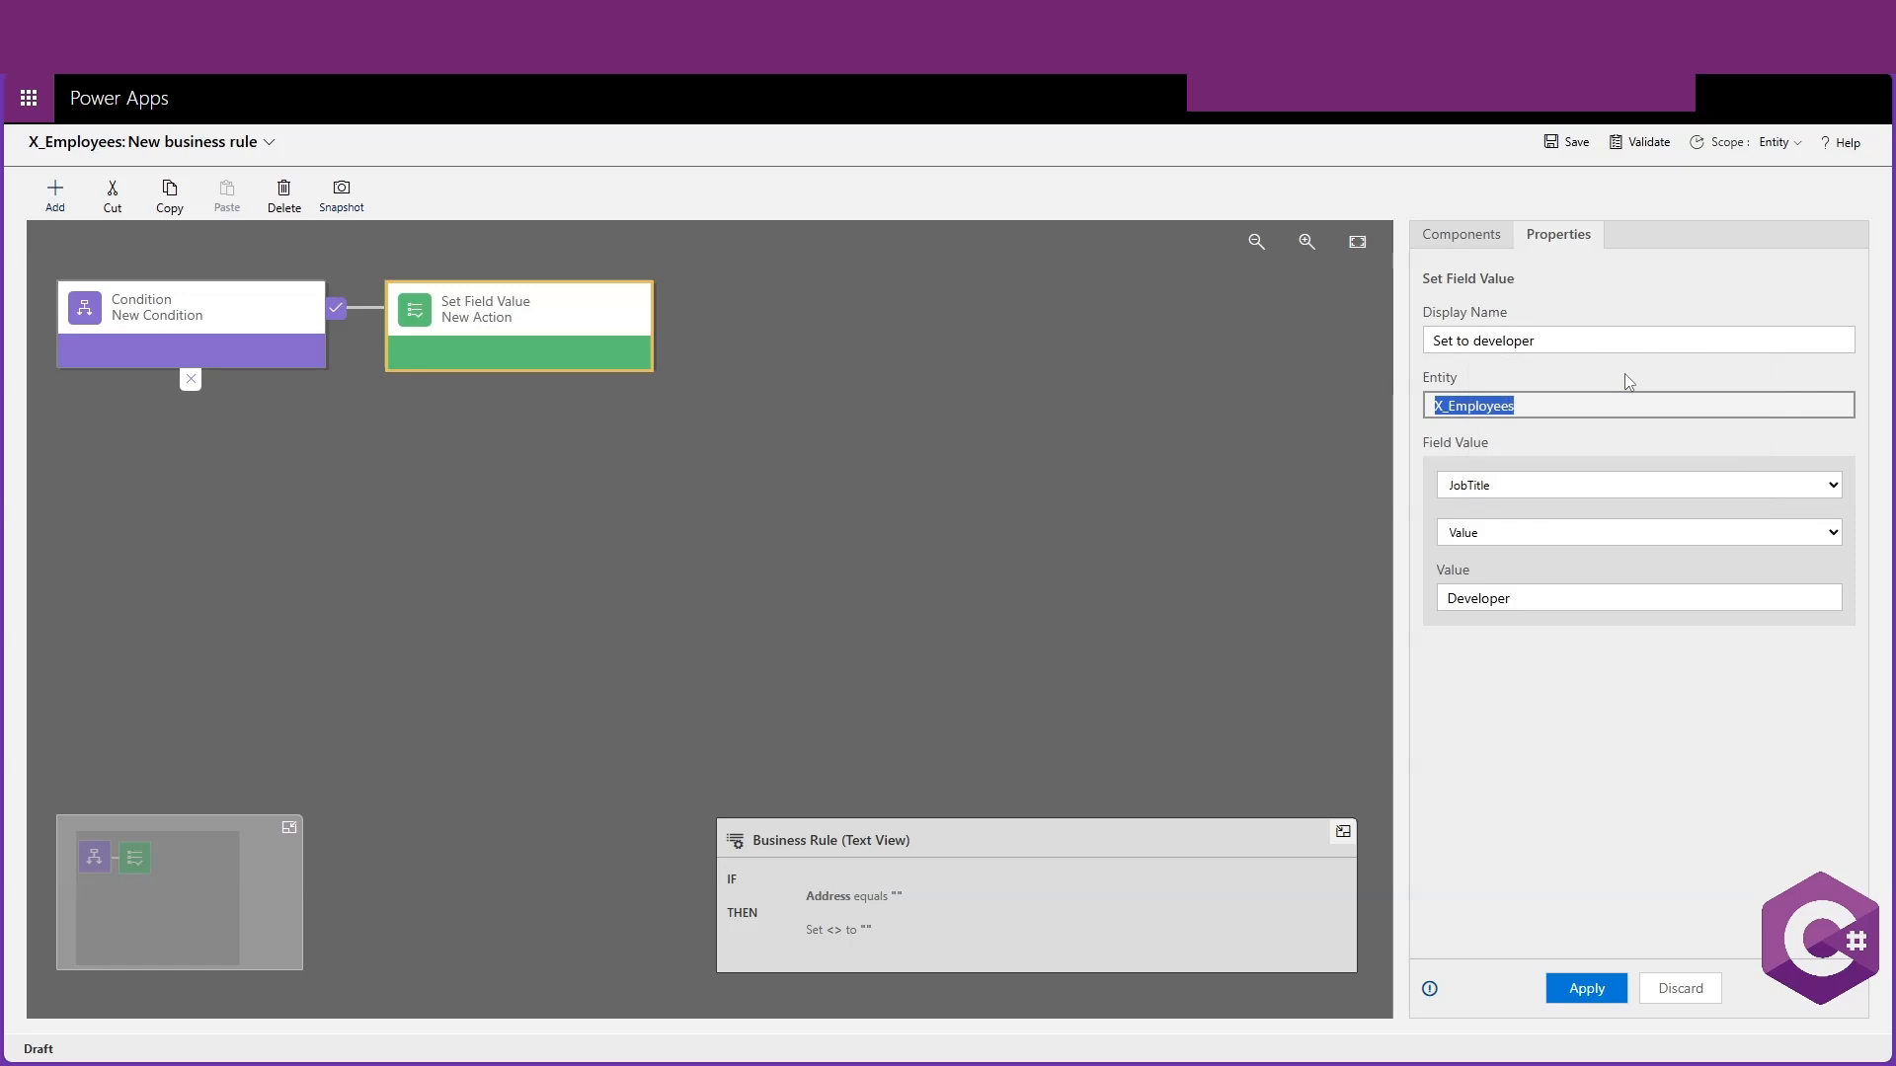
click(1584, 981)
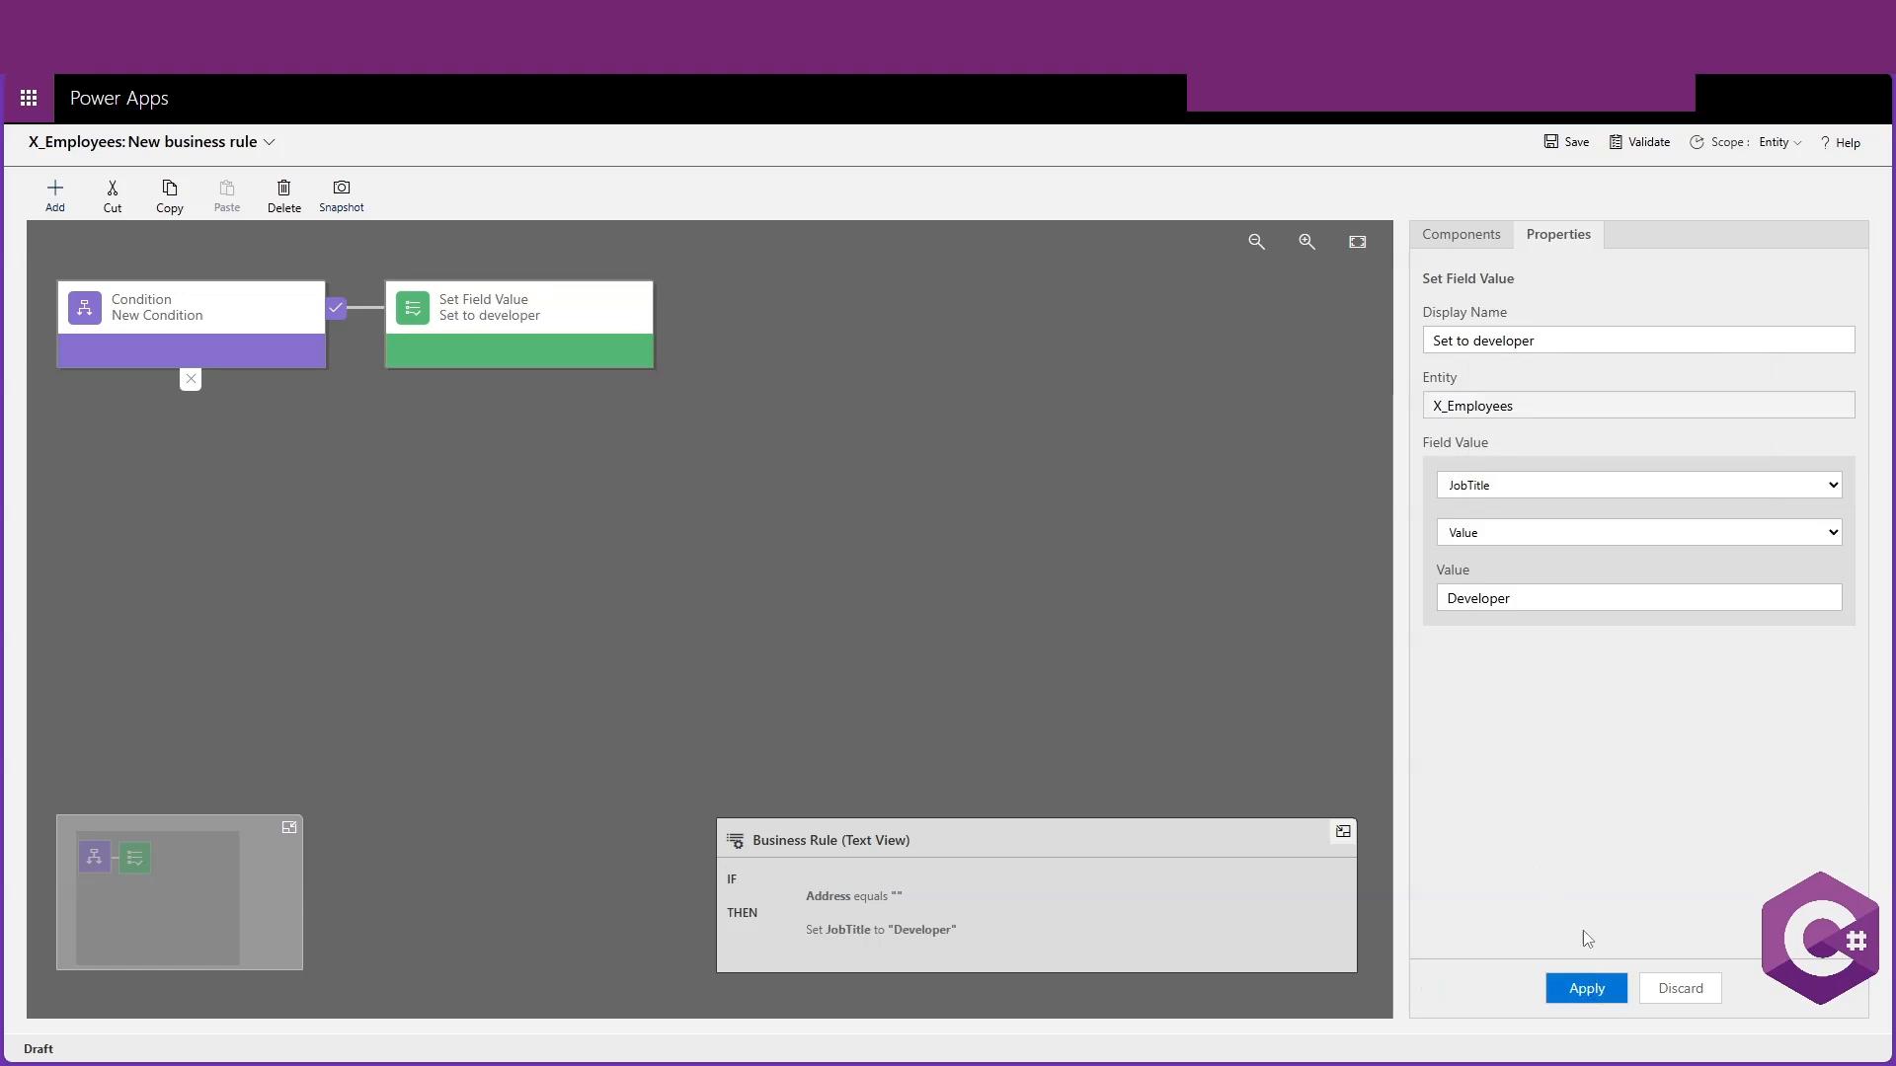
Change the condition to Department equals IT, picking the IT record from the lookup, and apply it
click(319, 314)
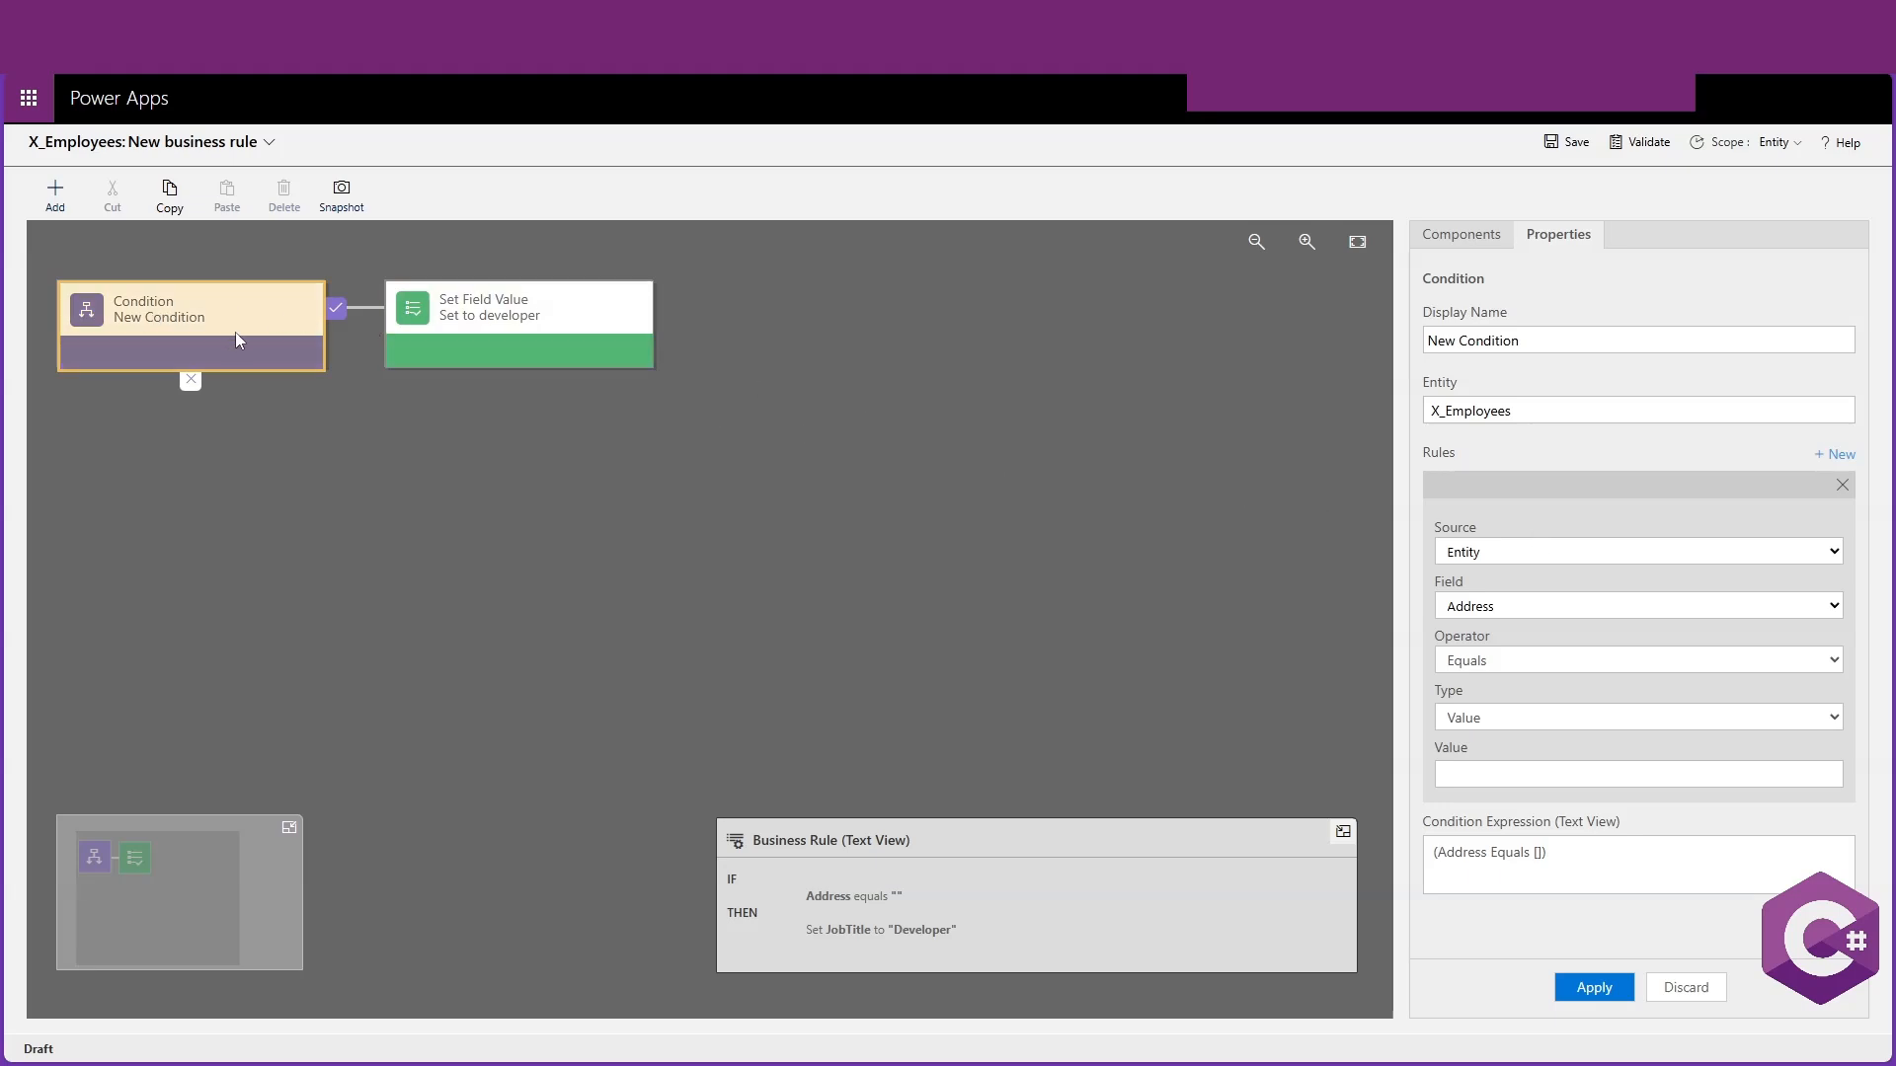
click(1507, 599)
click(1510, 205)
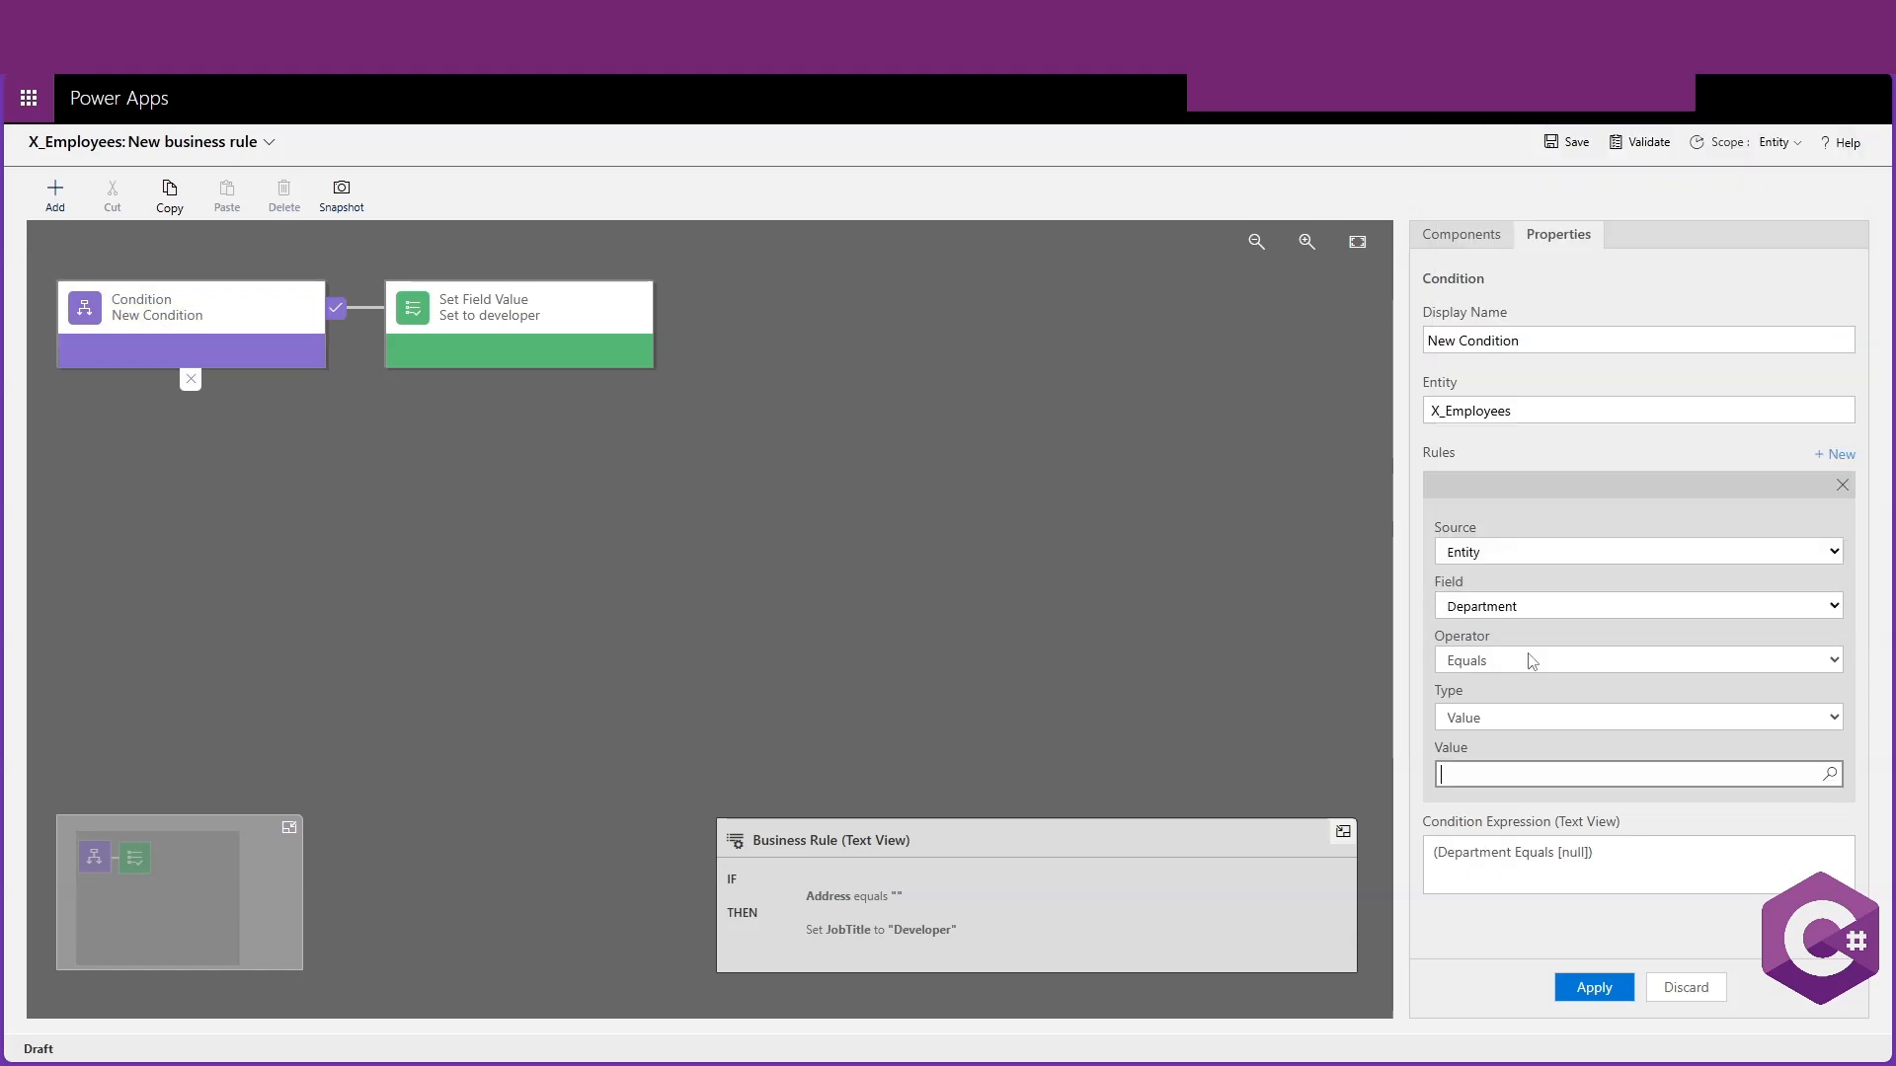
click(1603, 774)
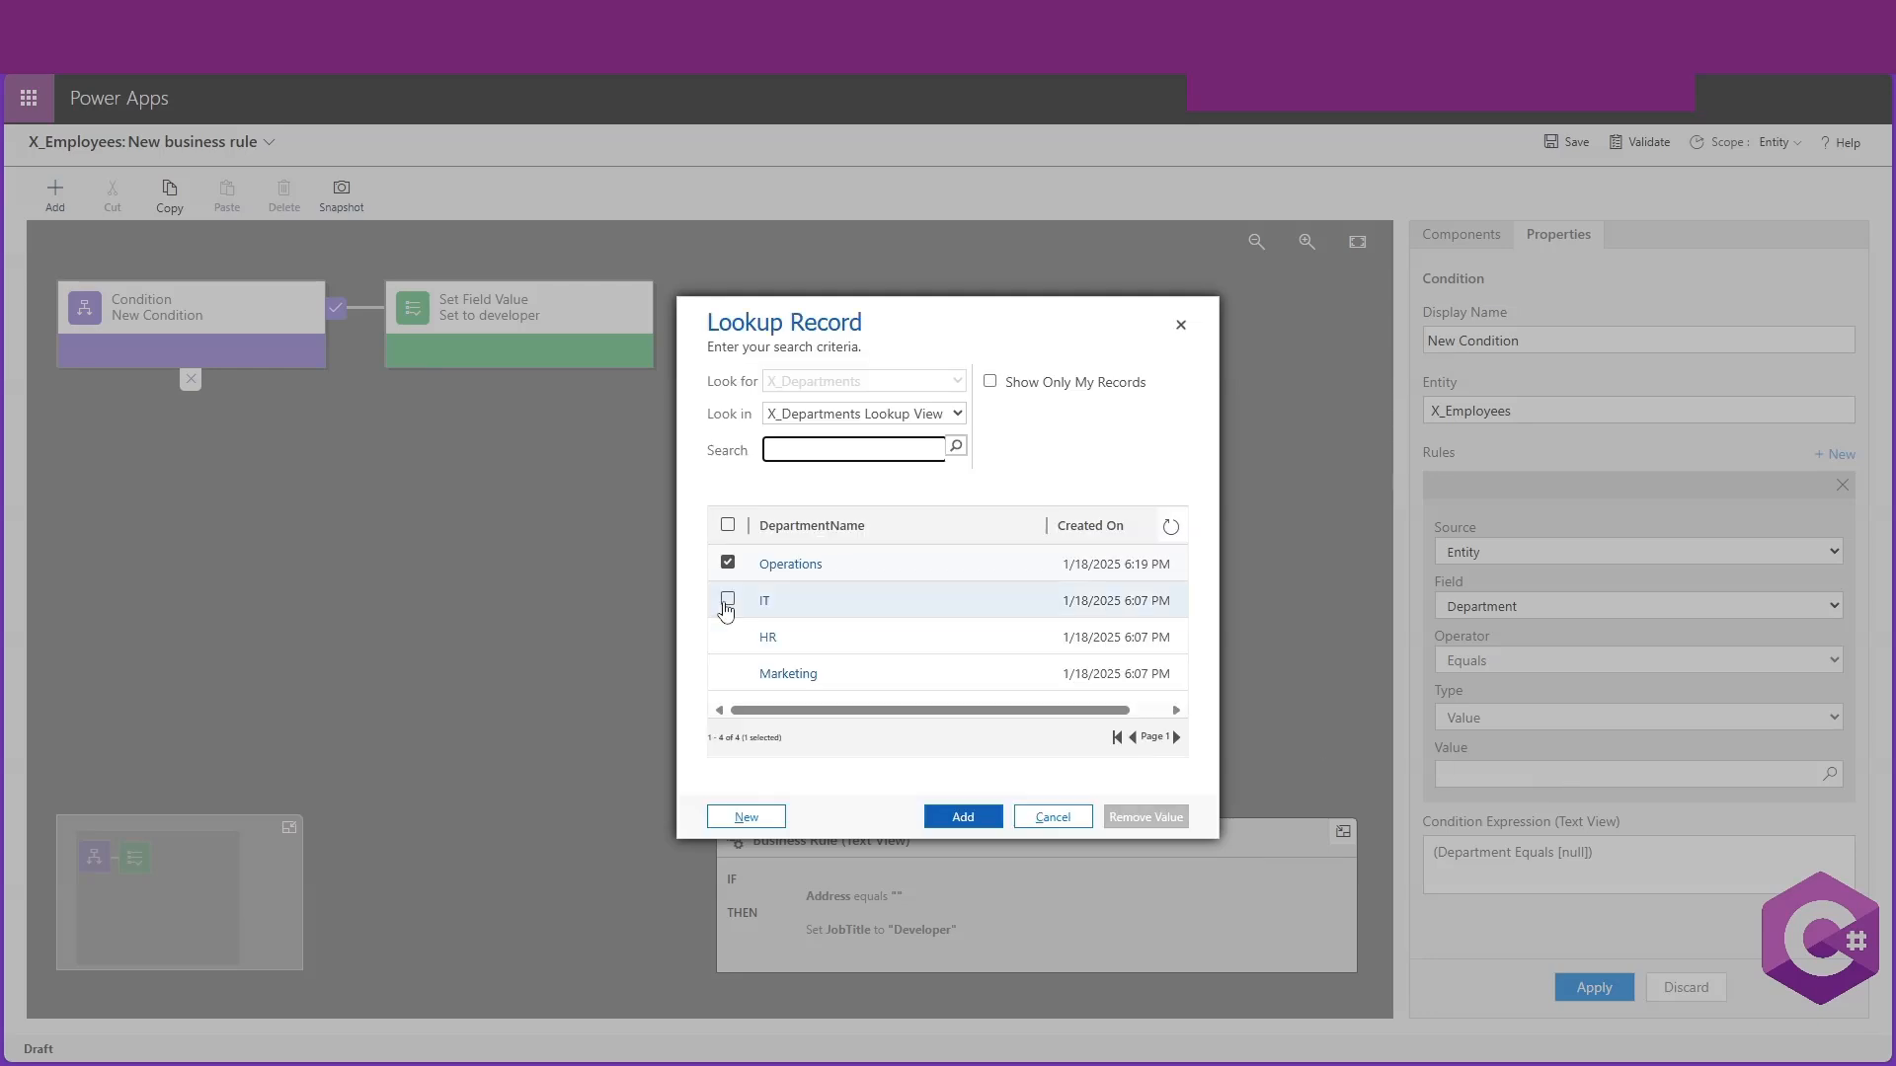
click(729, 601)
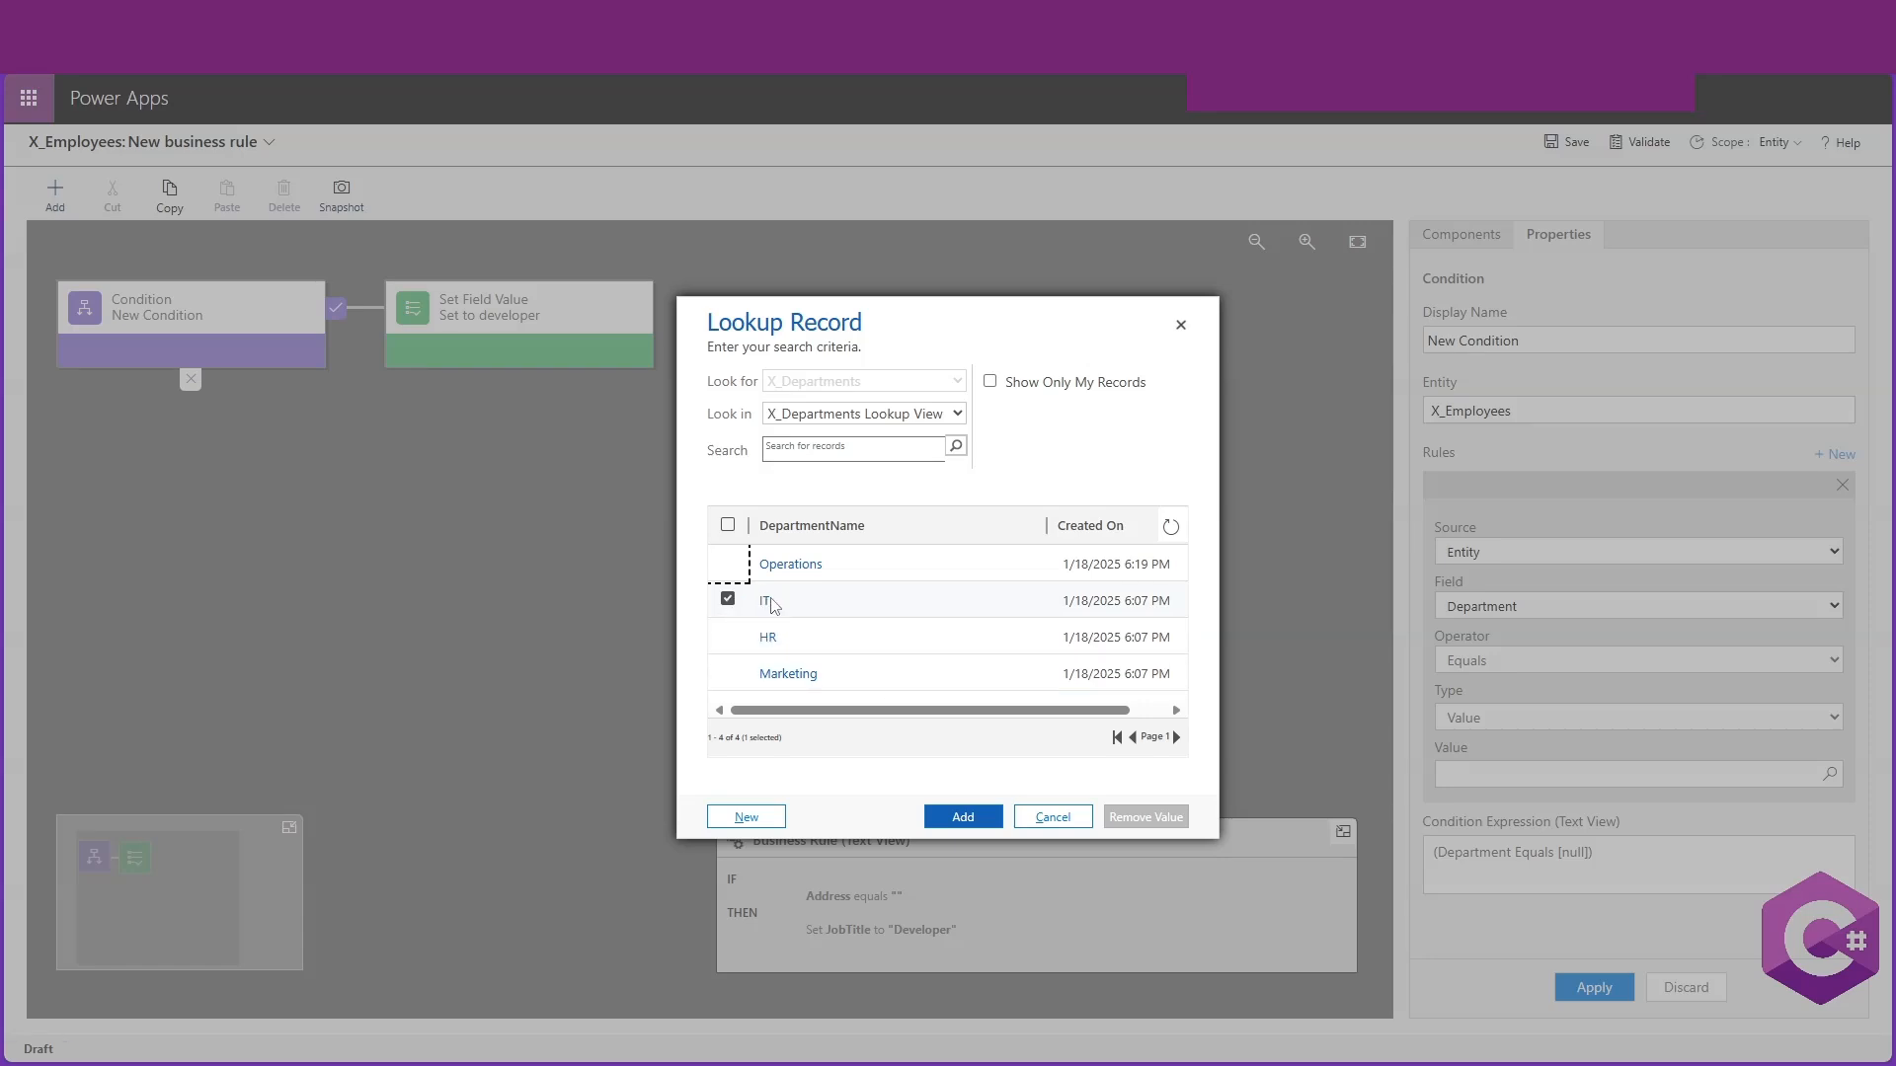
click(966, 828)
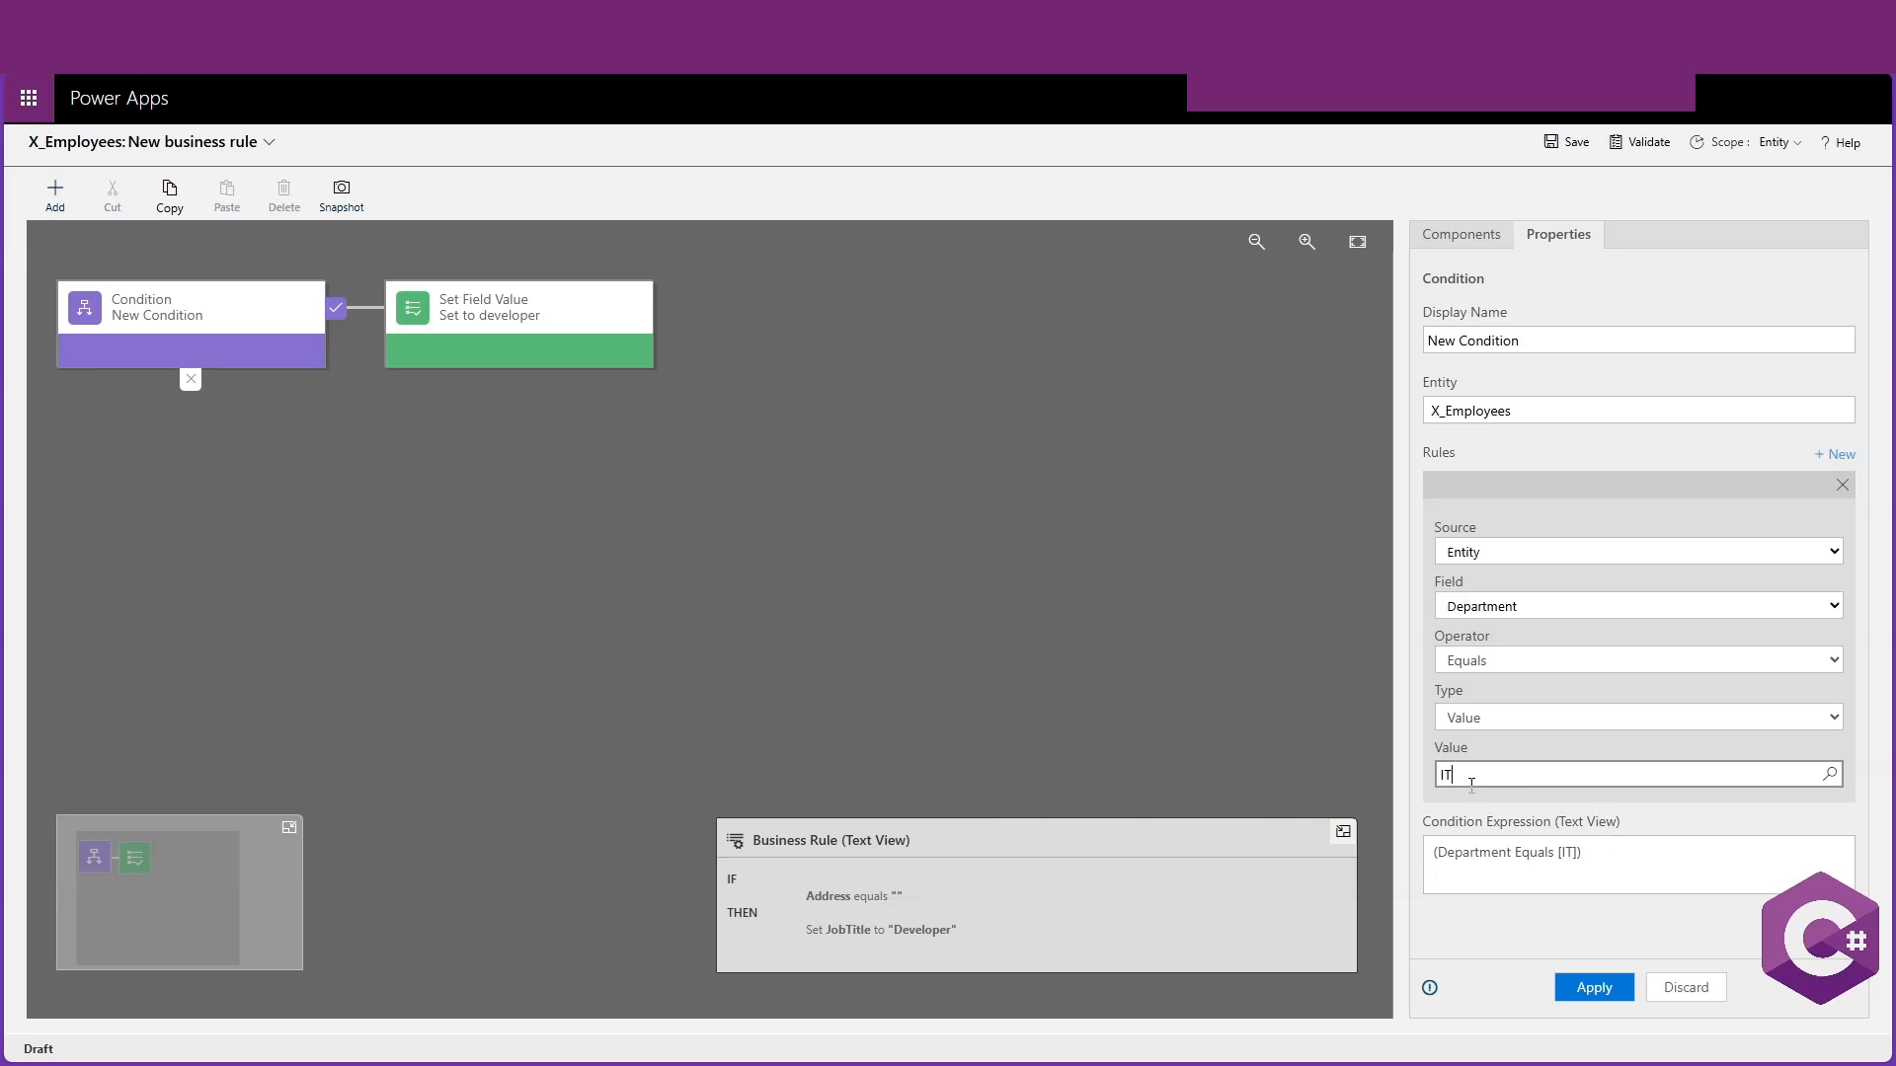
click(1590, 983)
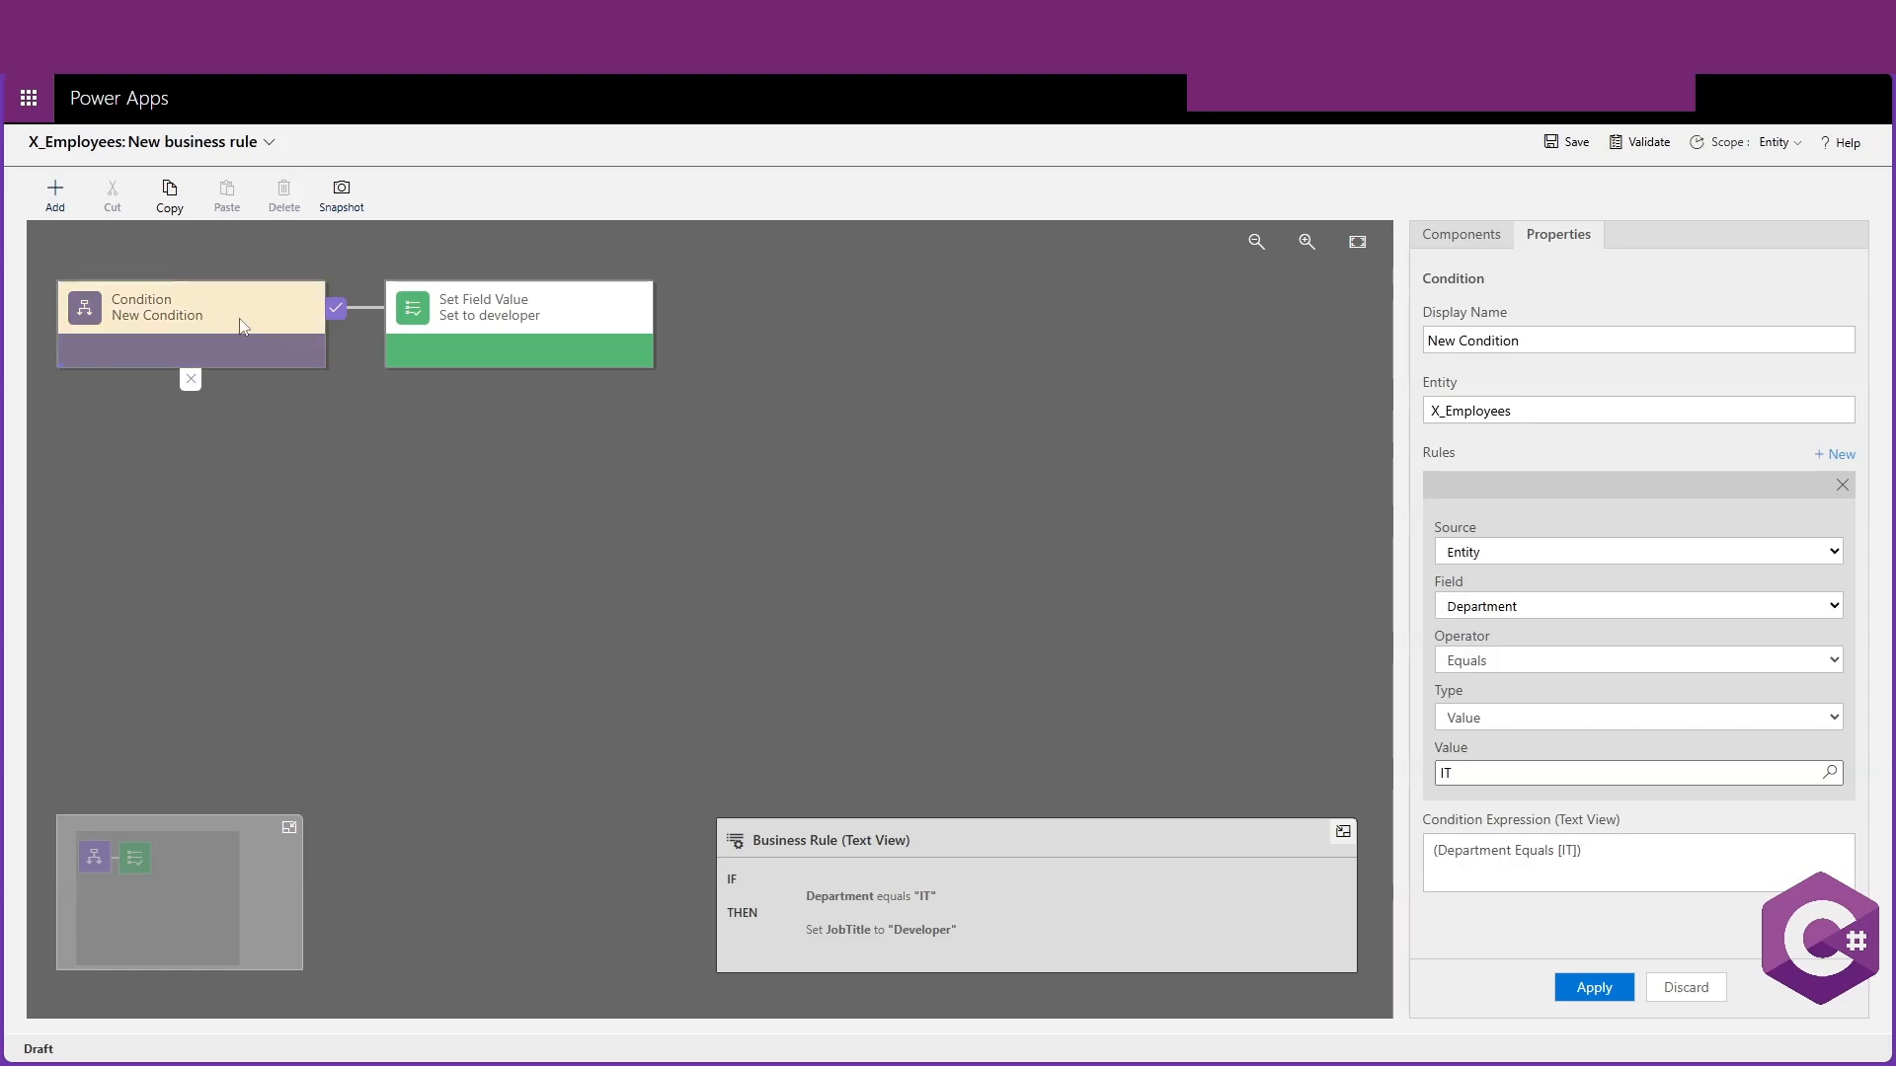
Review the condition and action properties, then validate and save the business rule
click(516, 336)
click(193, 331)
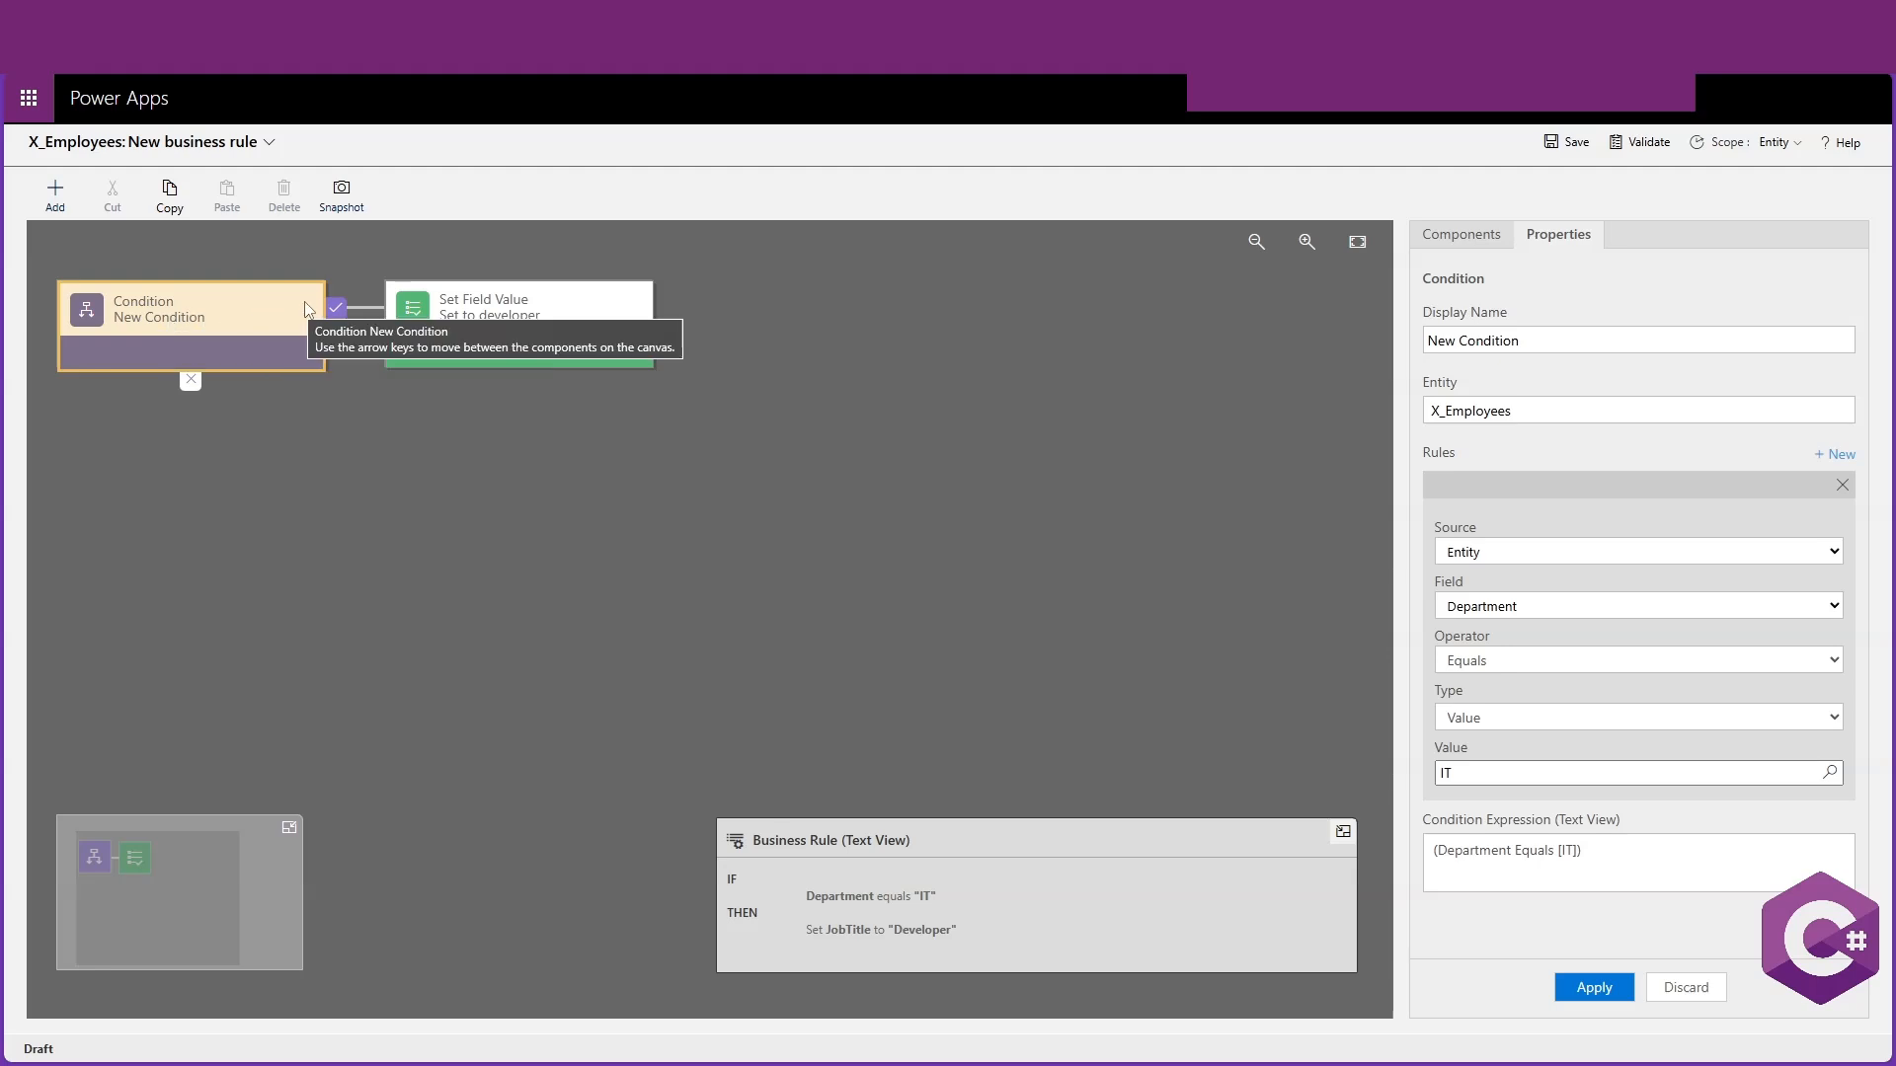
click(521, 298)
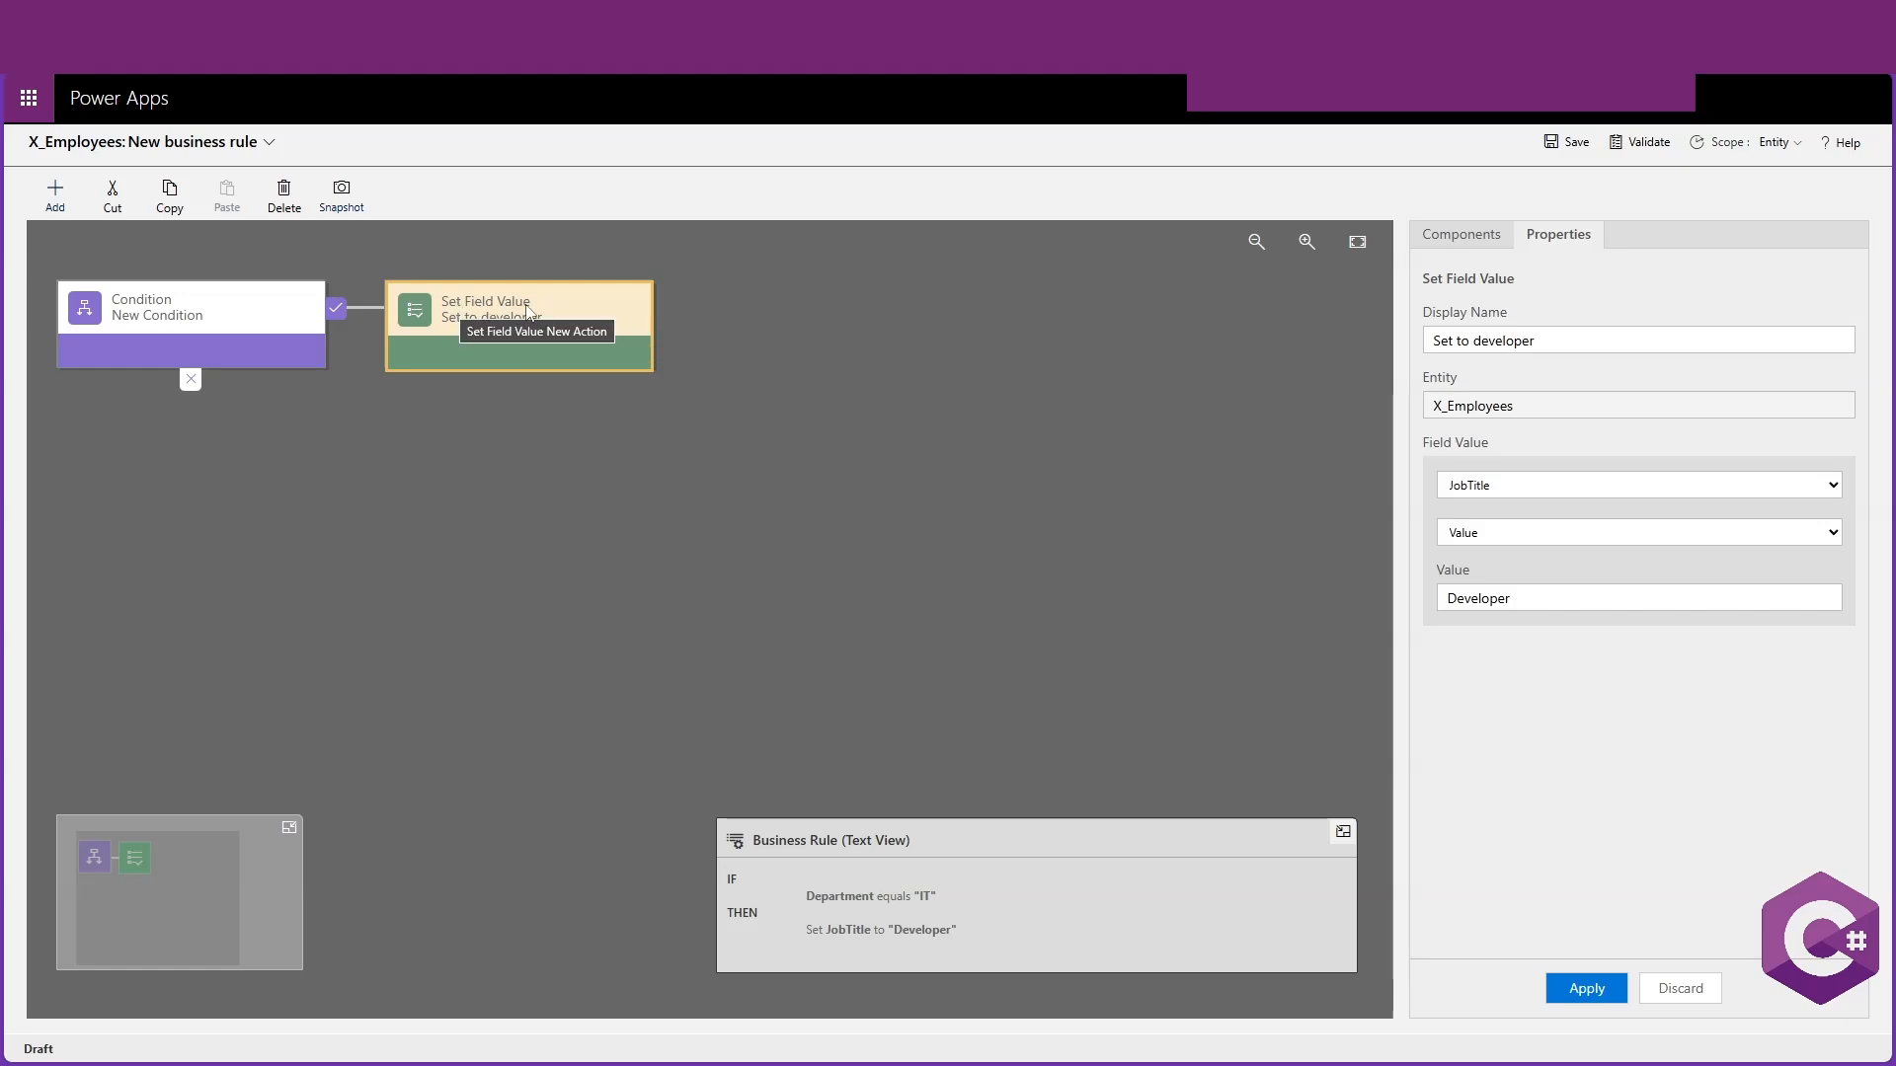
click(242, 325)
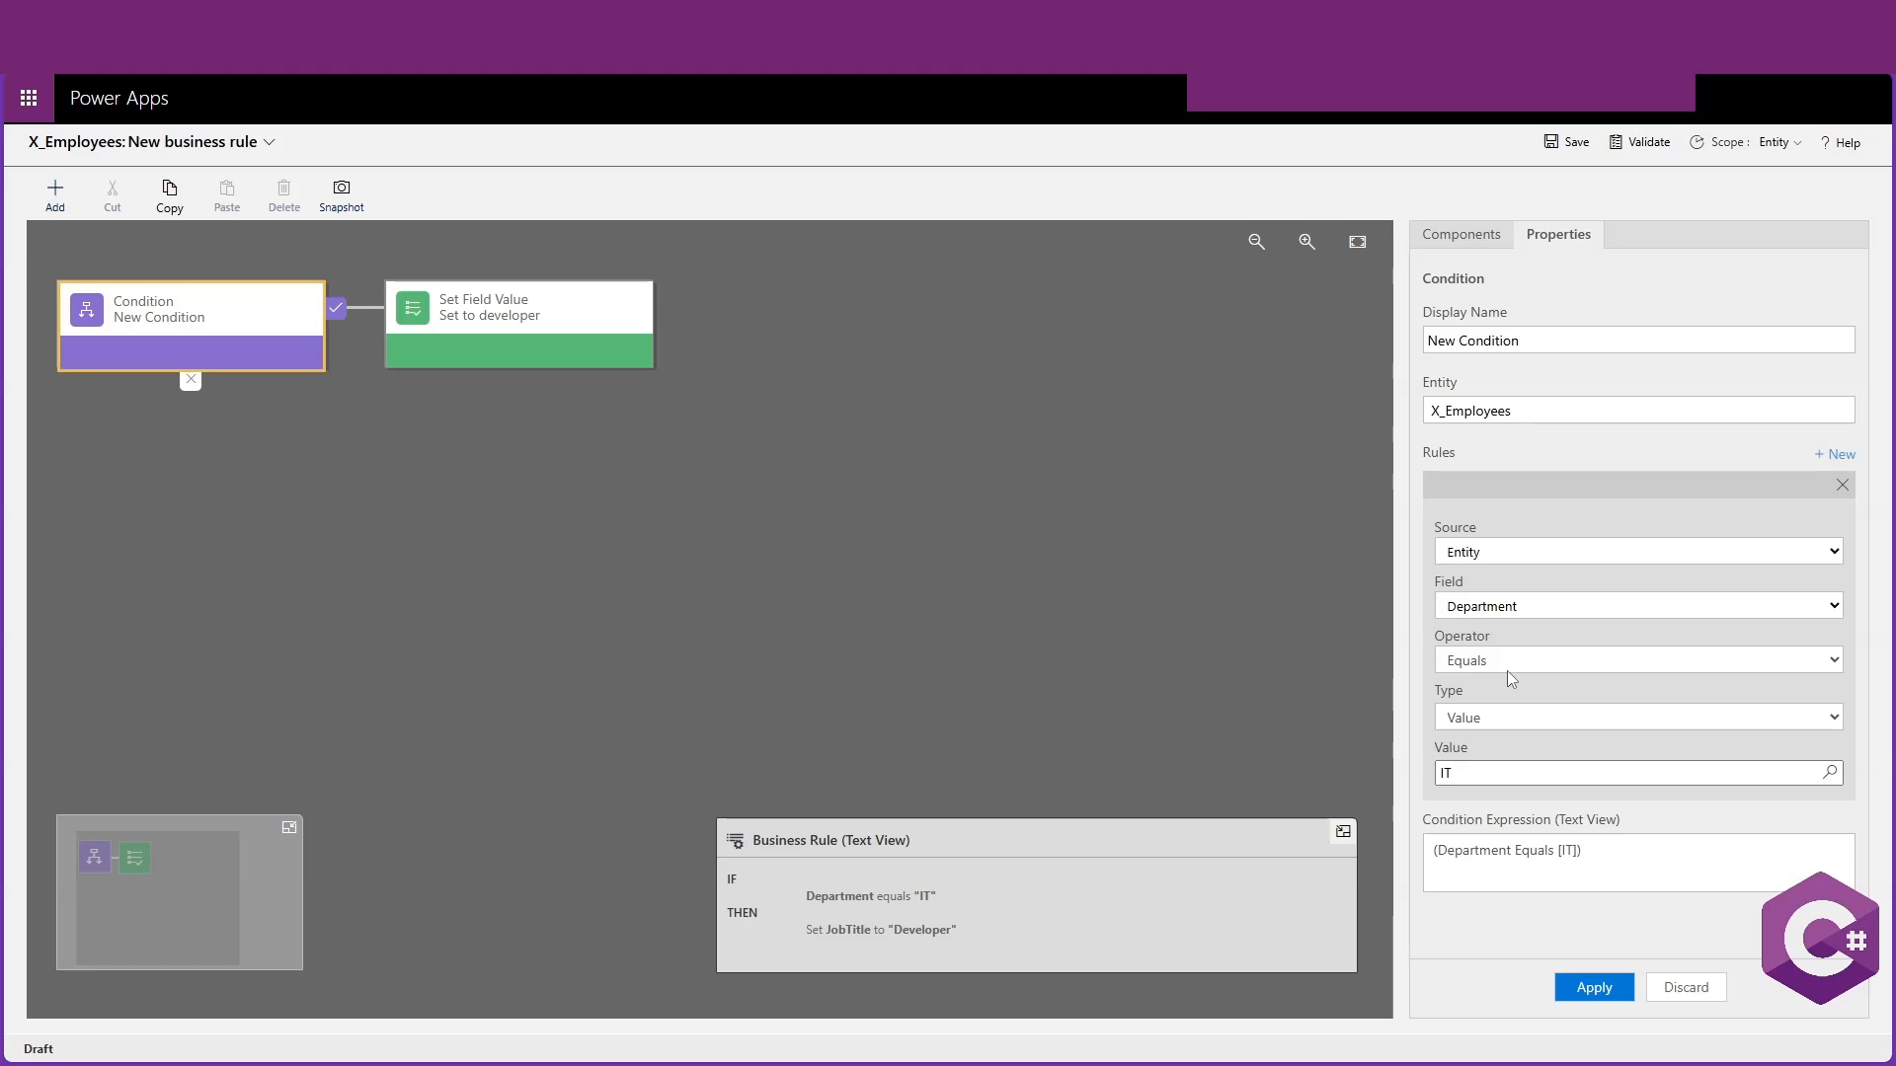
click(531, 342)
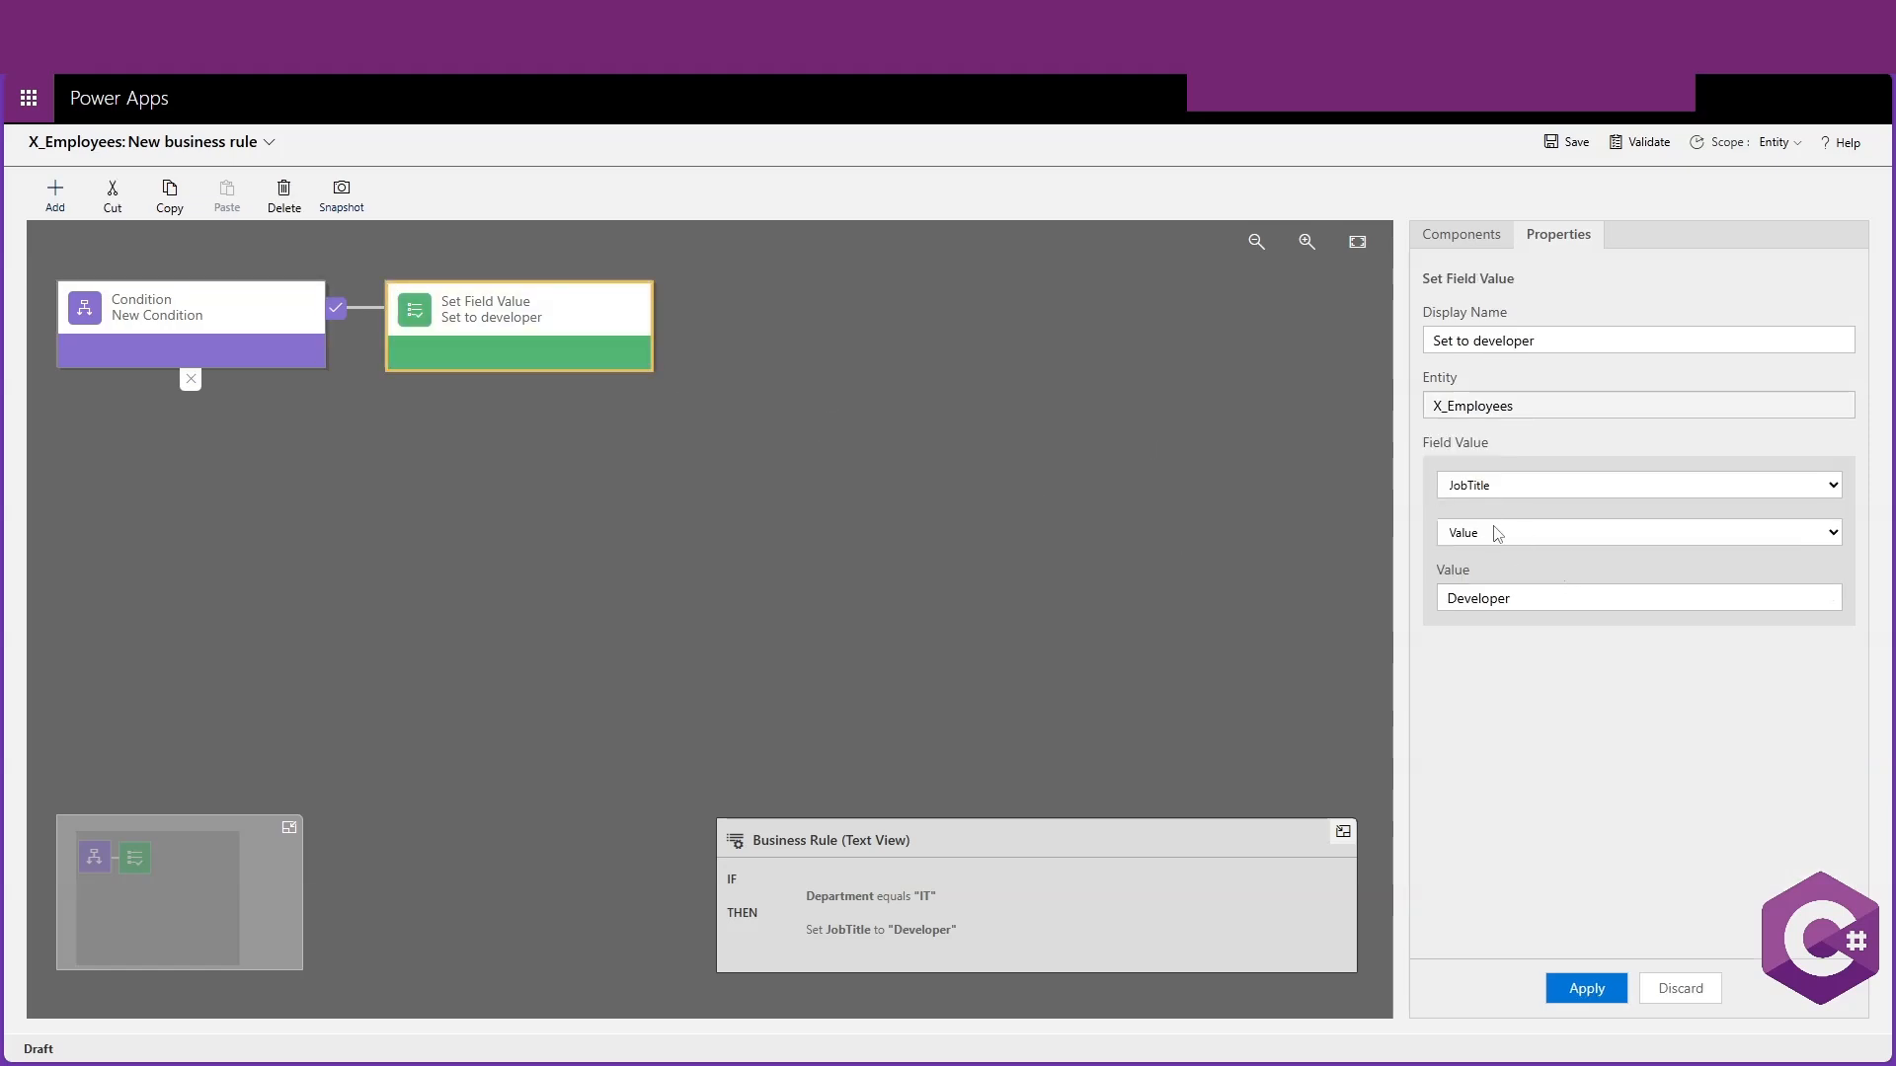
click(1601, 973)
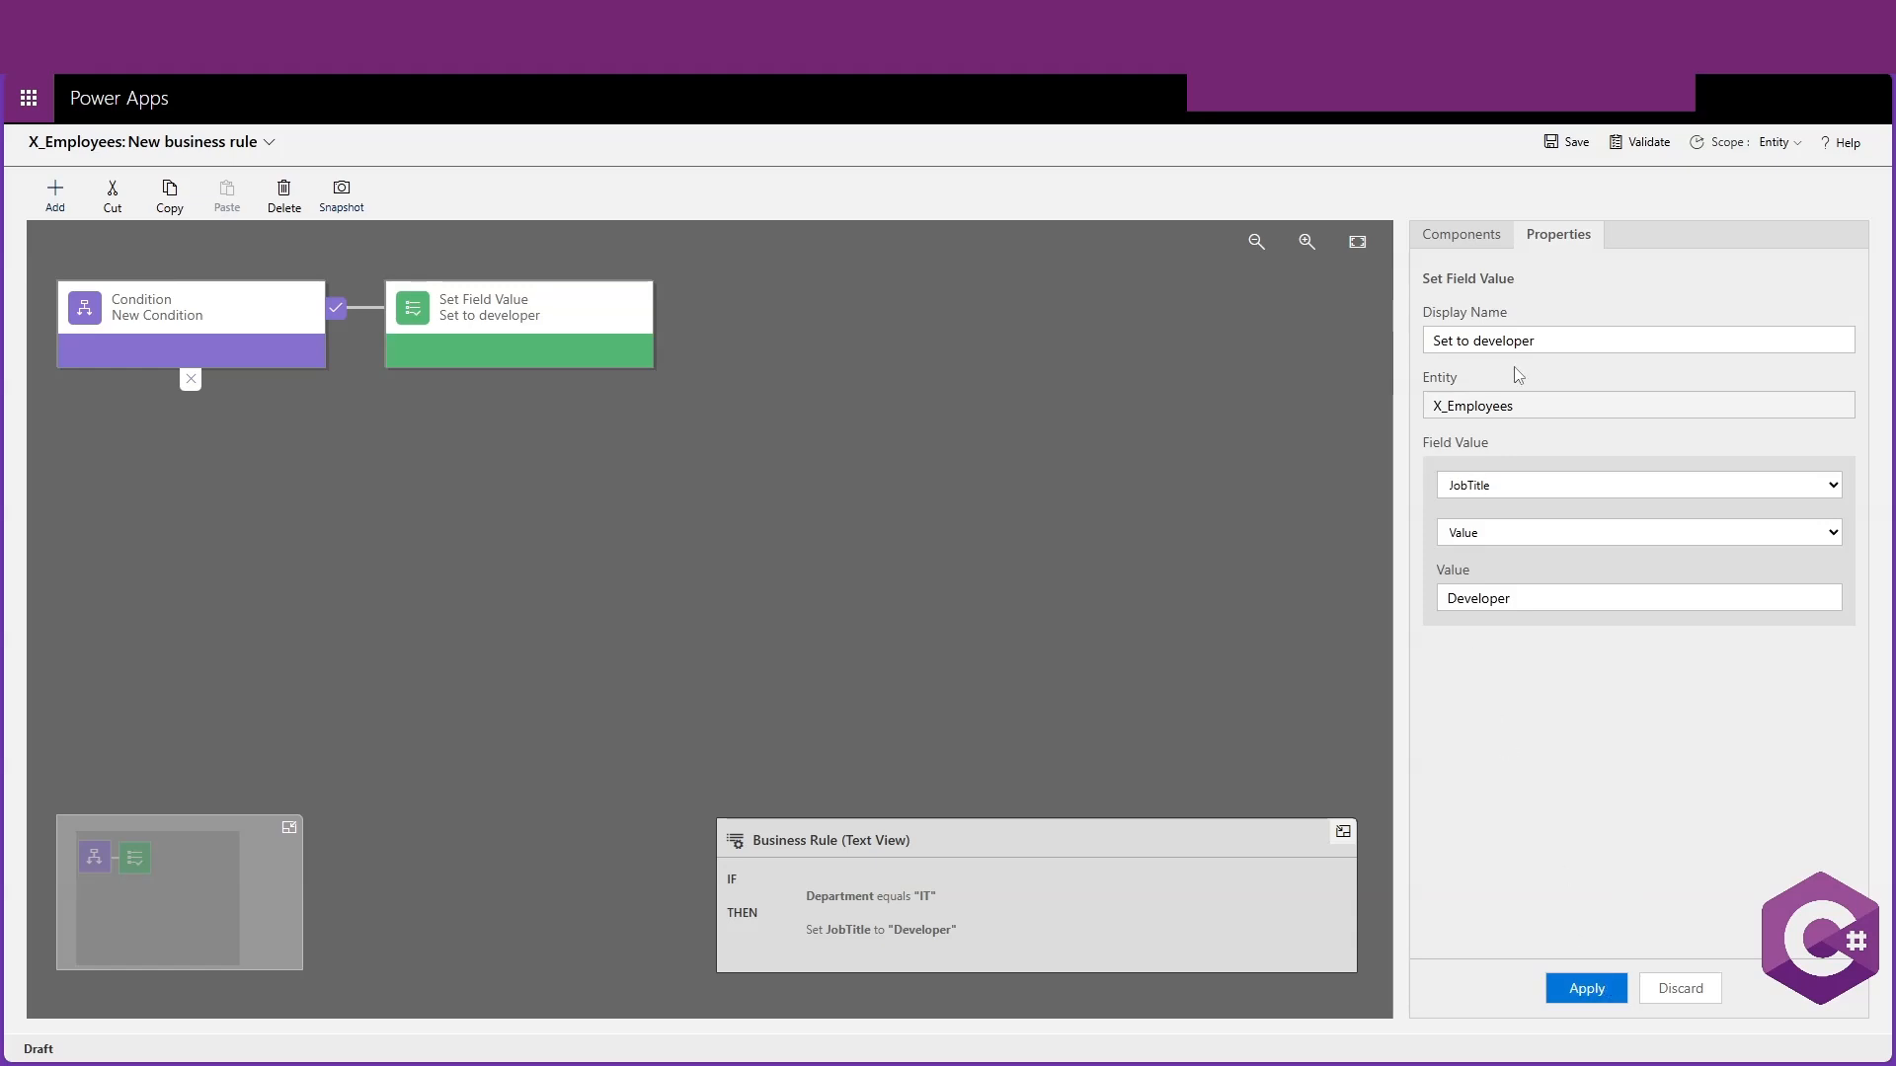
click(1640, 148)
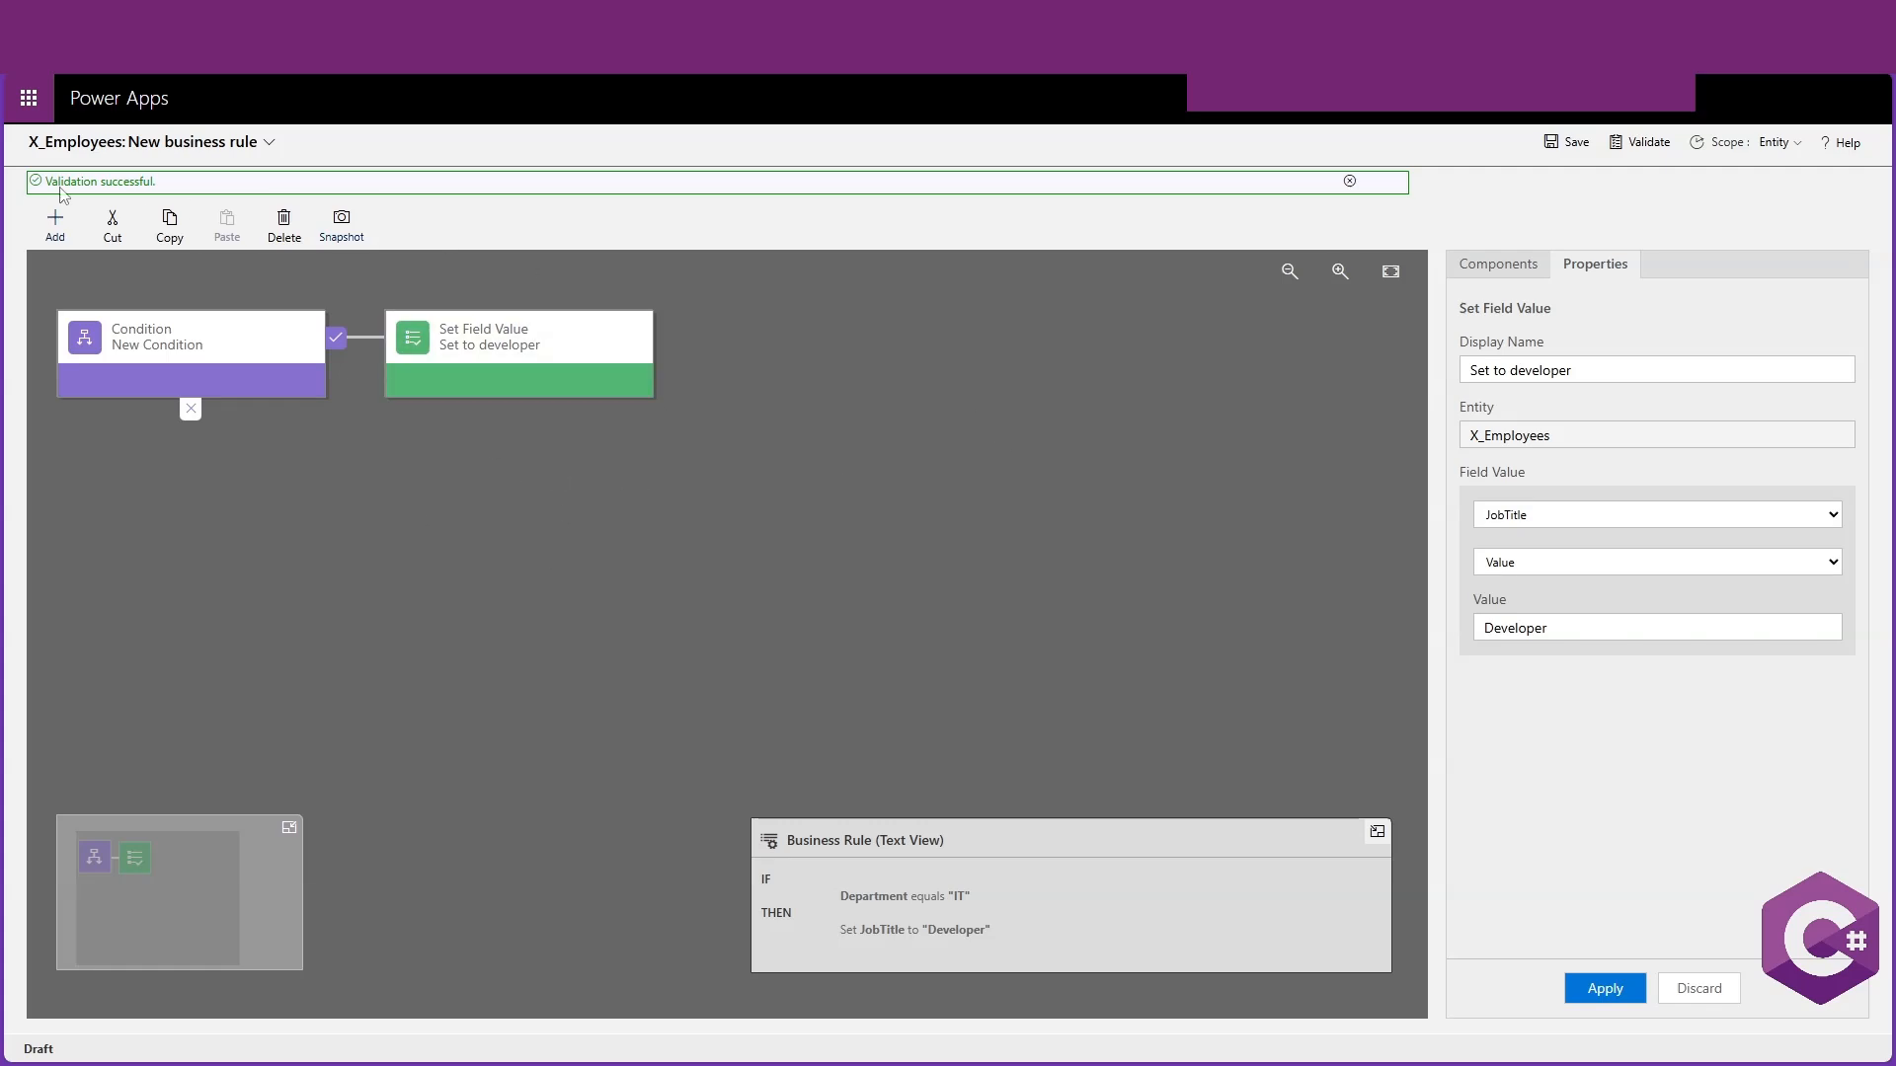
click(1568, 144)
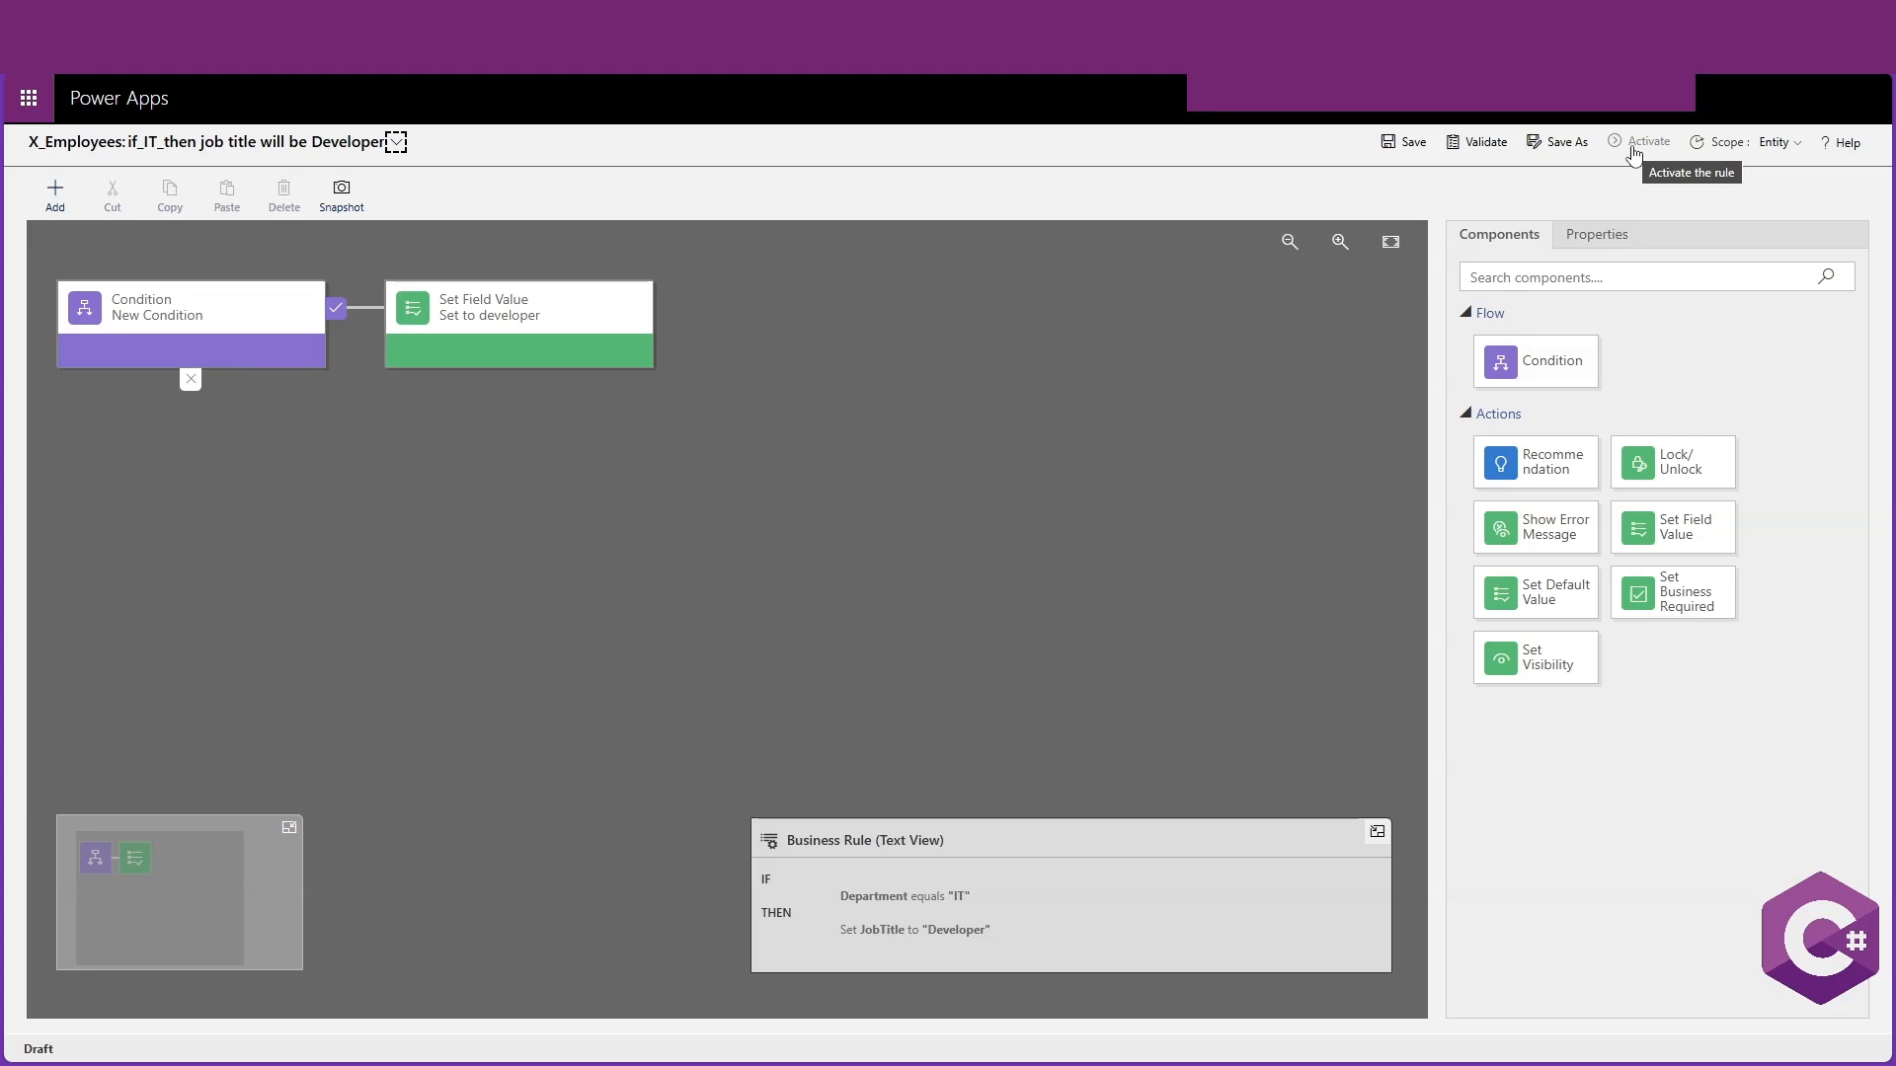
Activate the business rule and refresh the table's business rules list
click(1634, 149)
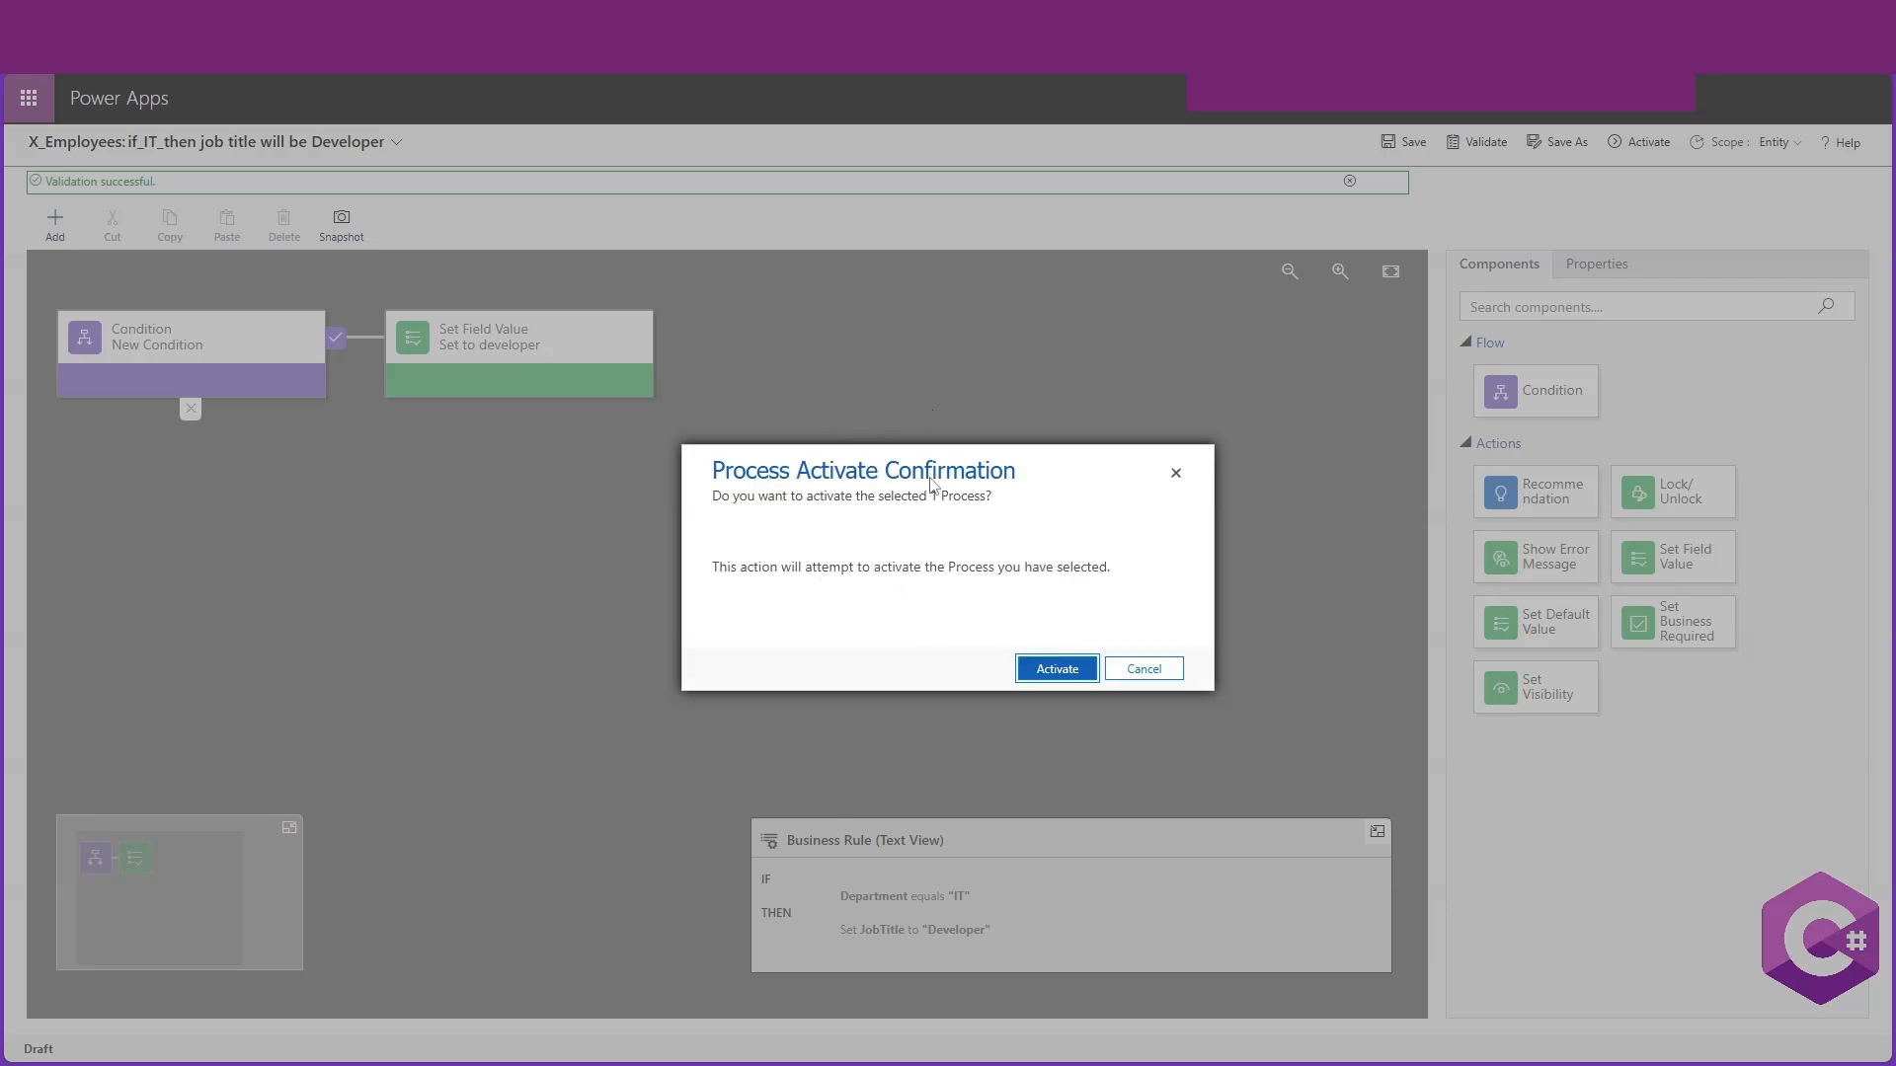
click(1055, 670)
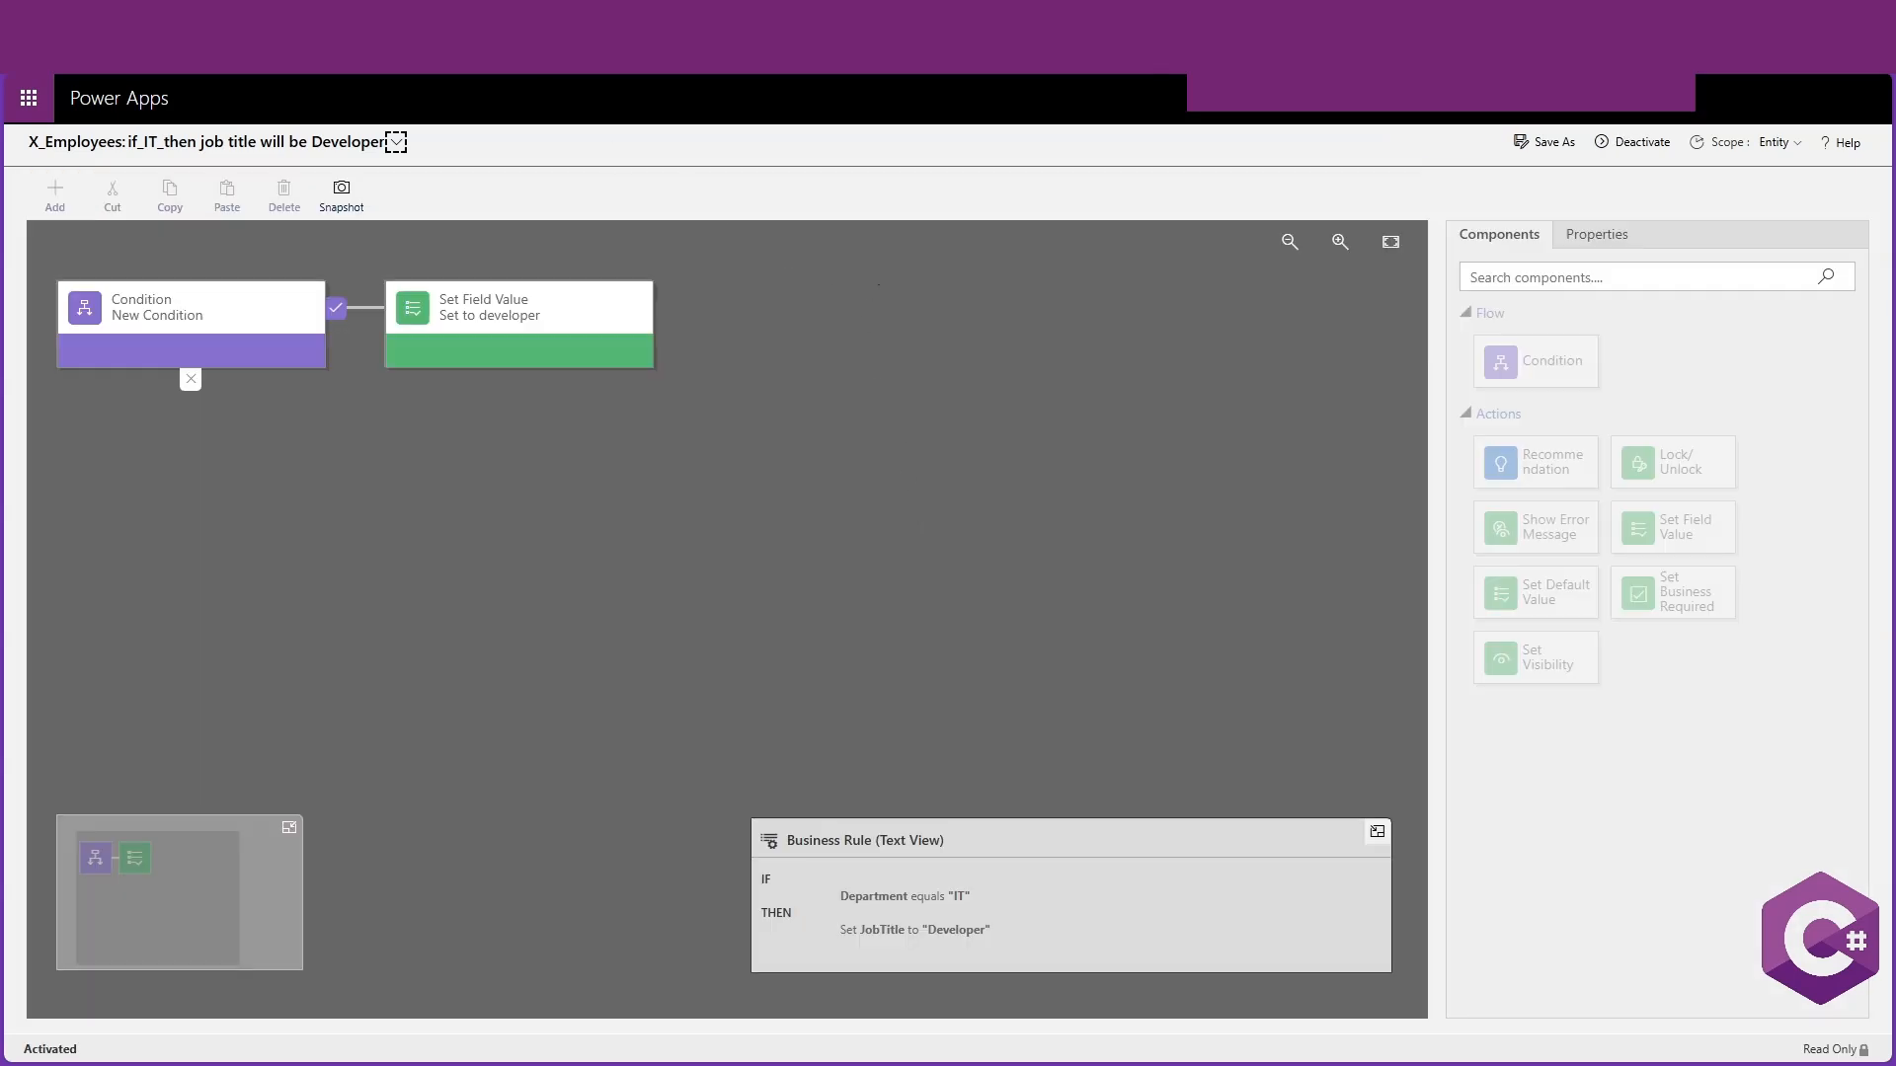
click(582, 45)
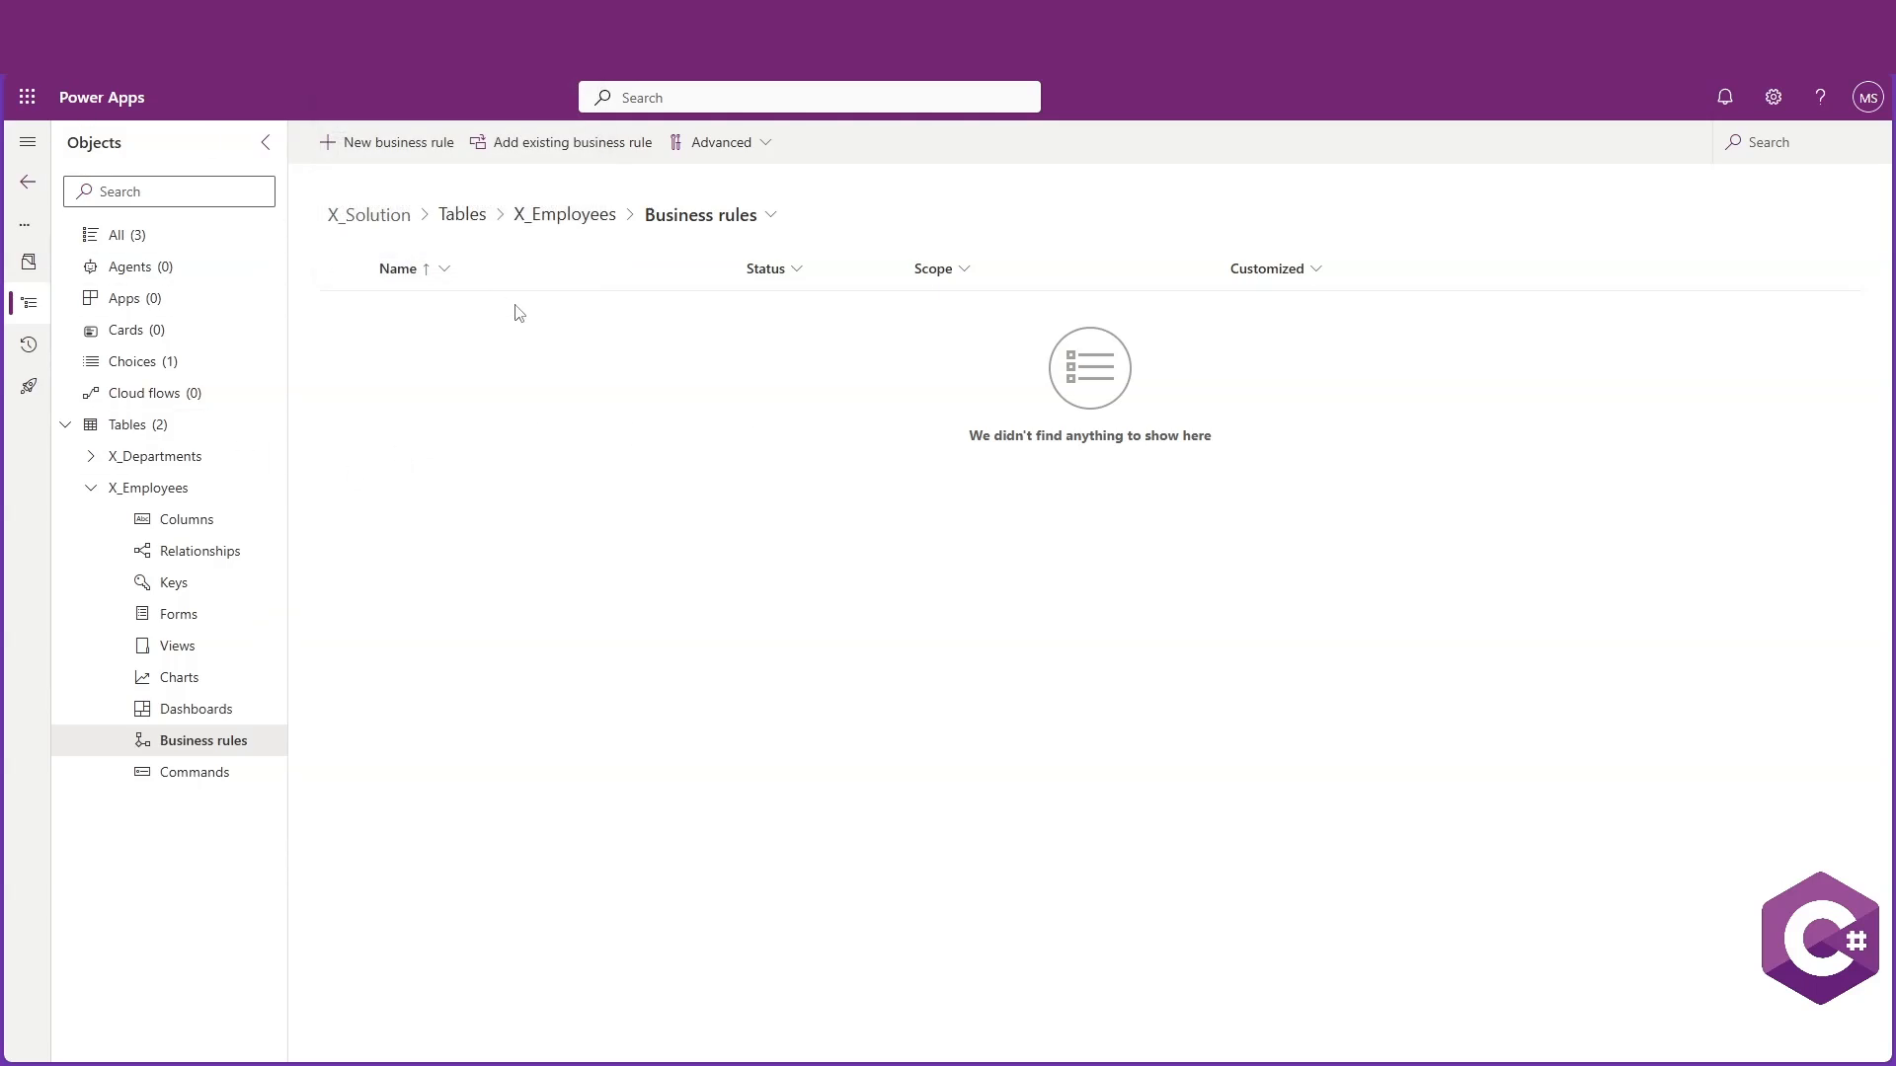
key(F5)
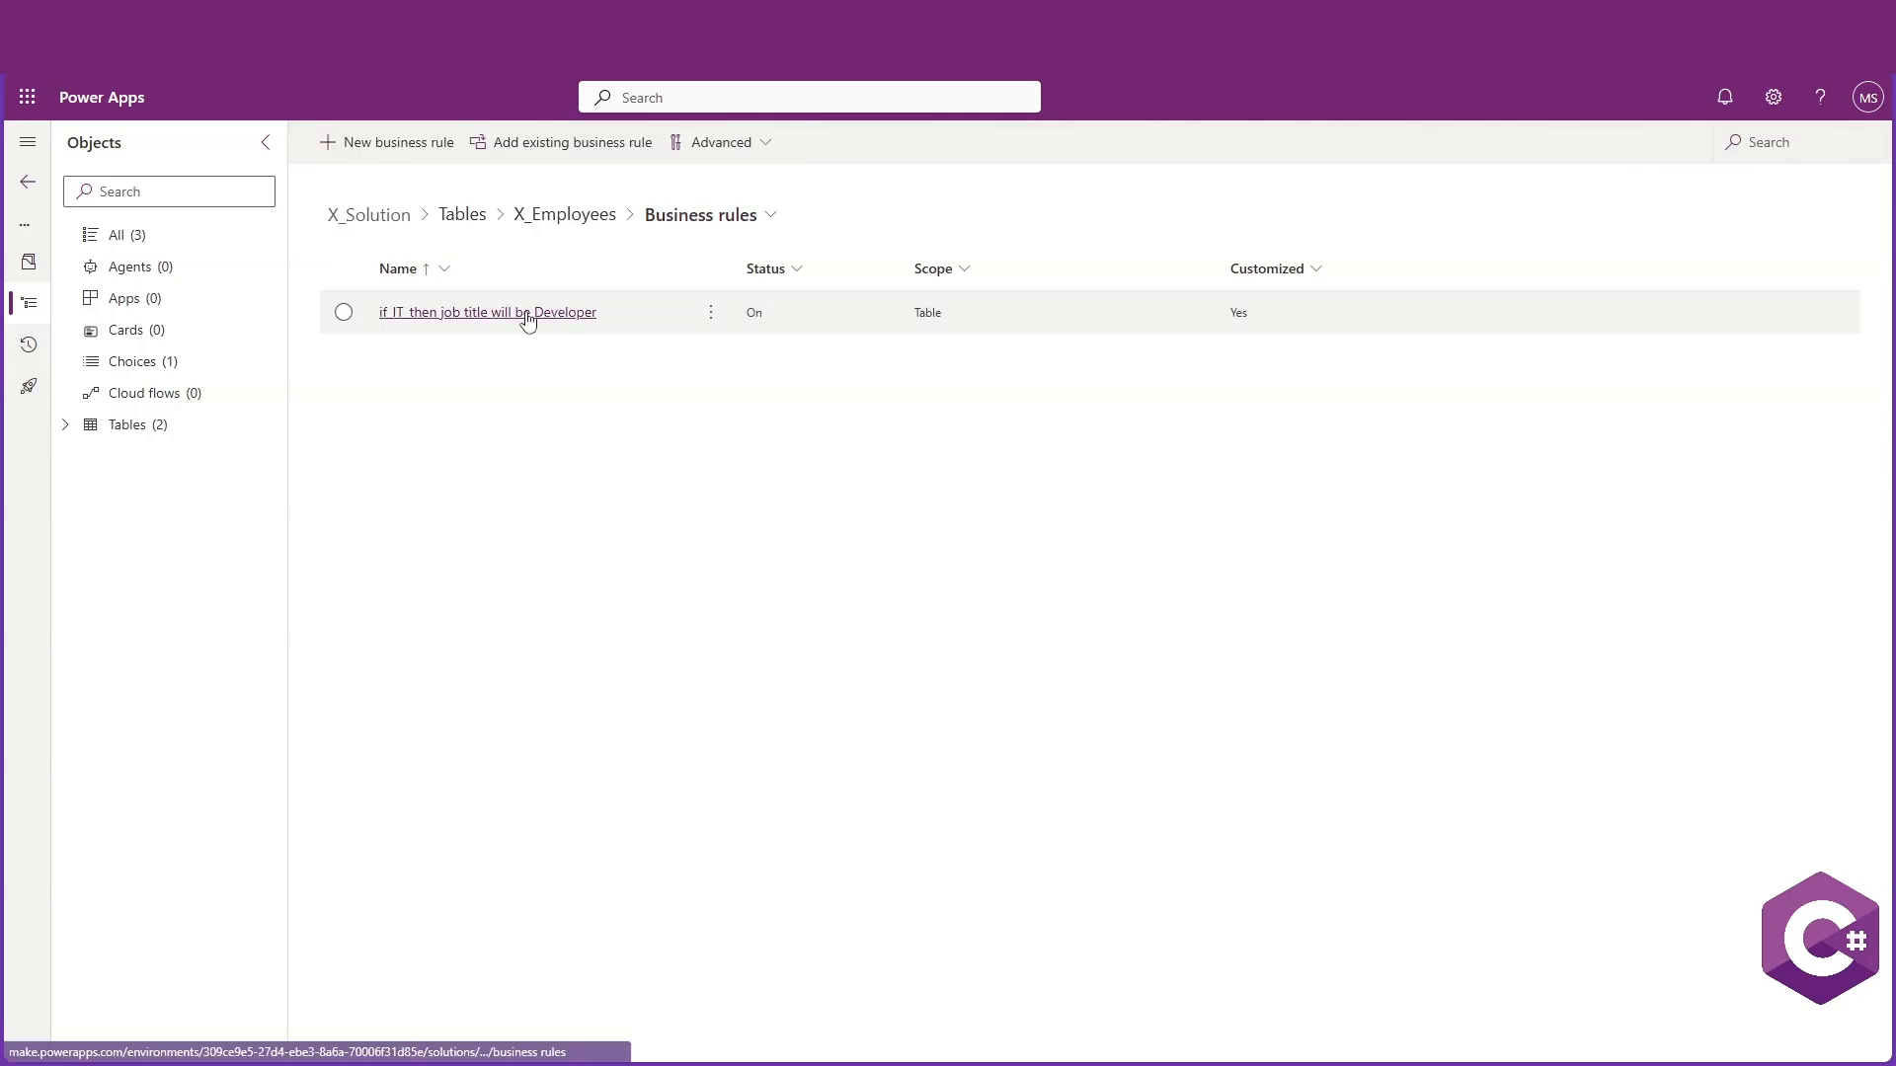
Add a new X_Employees row with an employee's name and address, gender Male and department IT
click(65, 424)
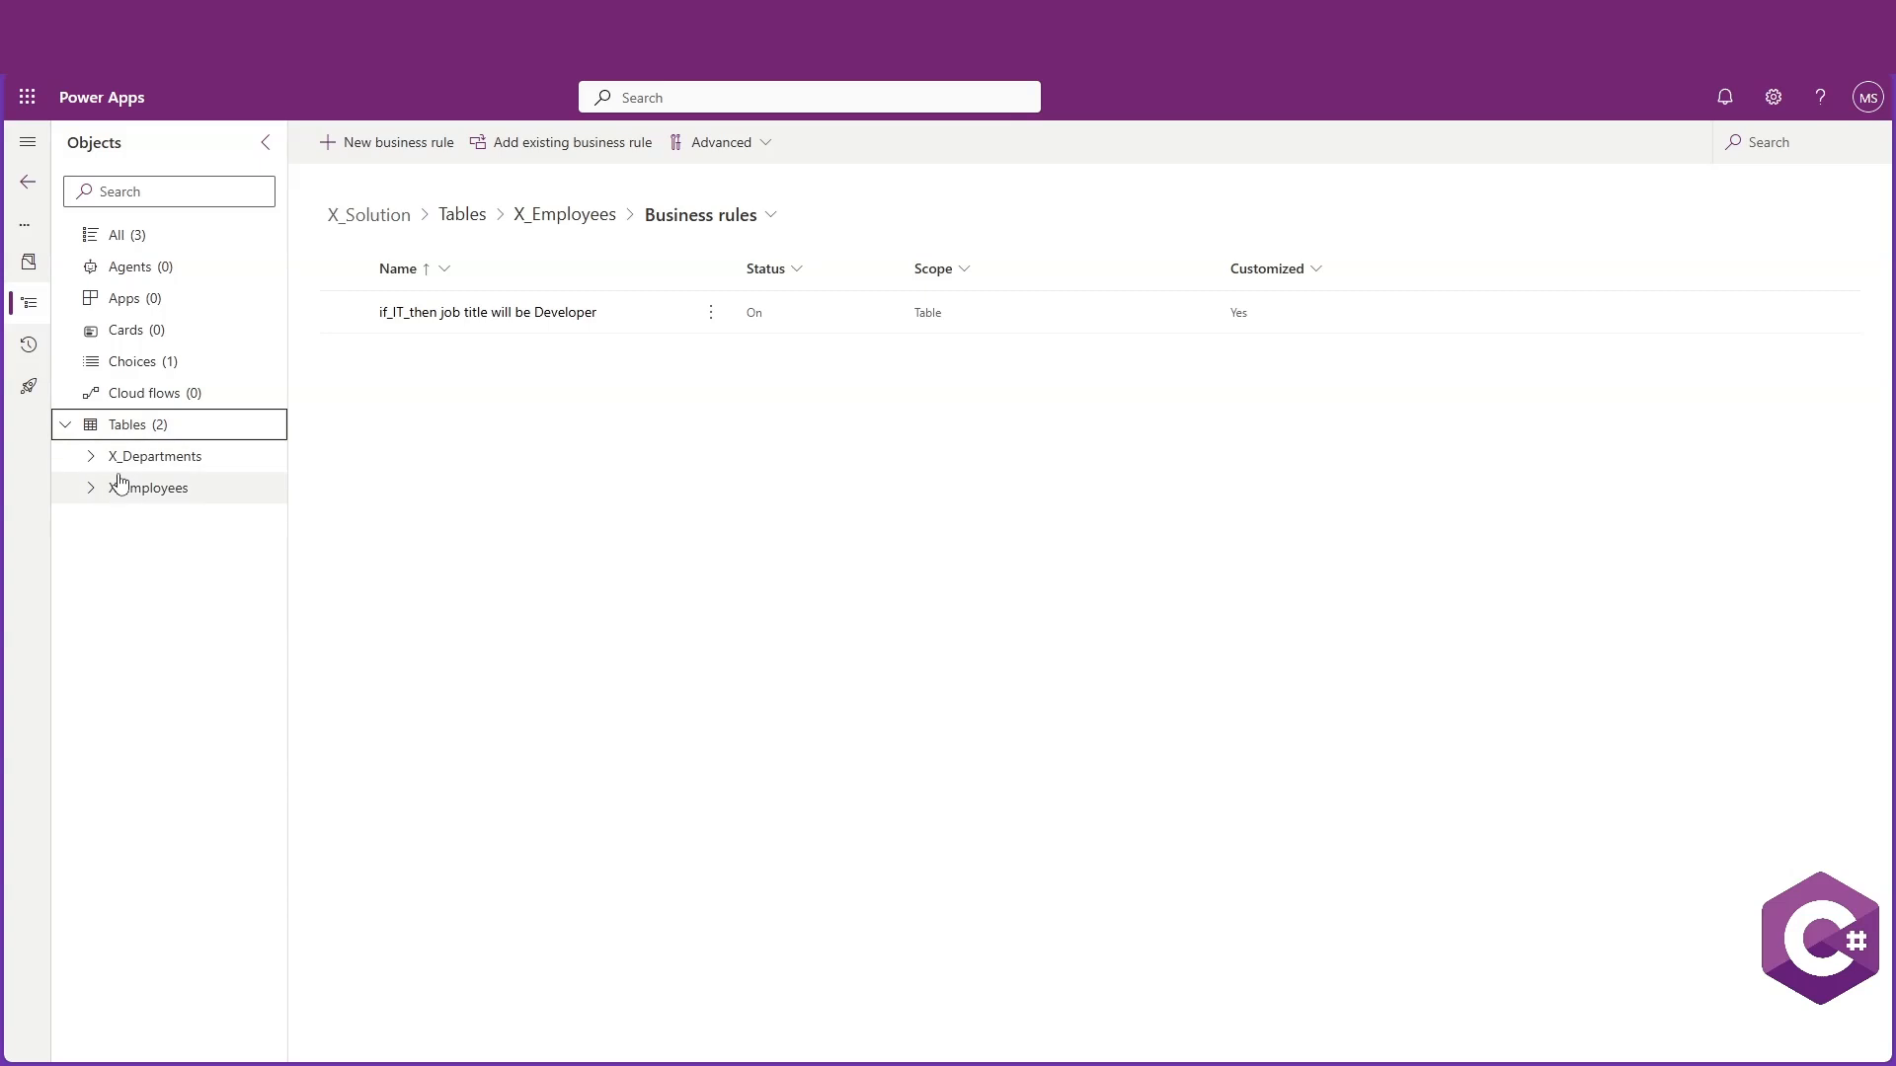
click(144, 490)
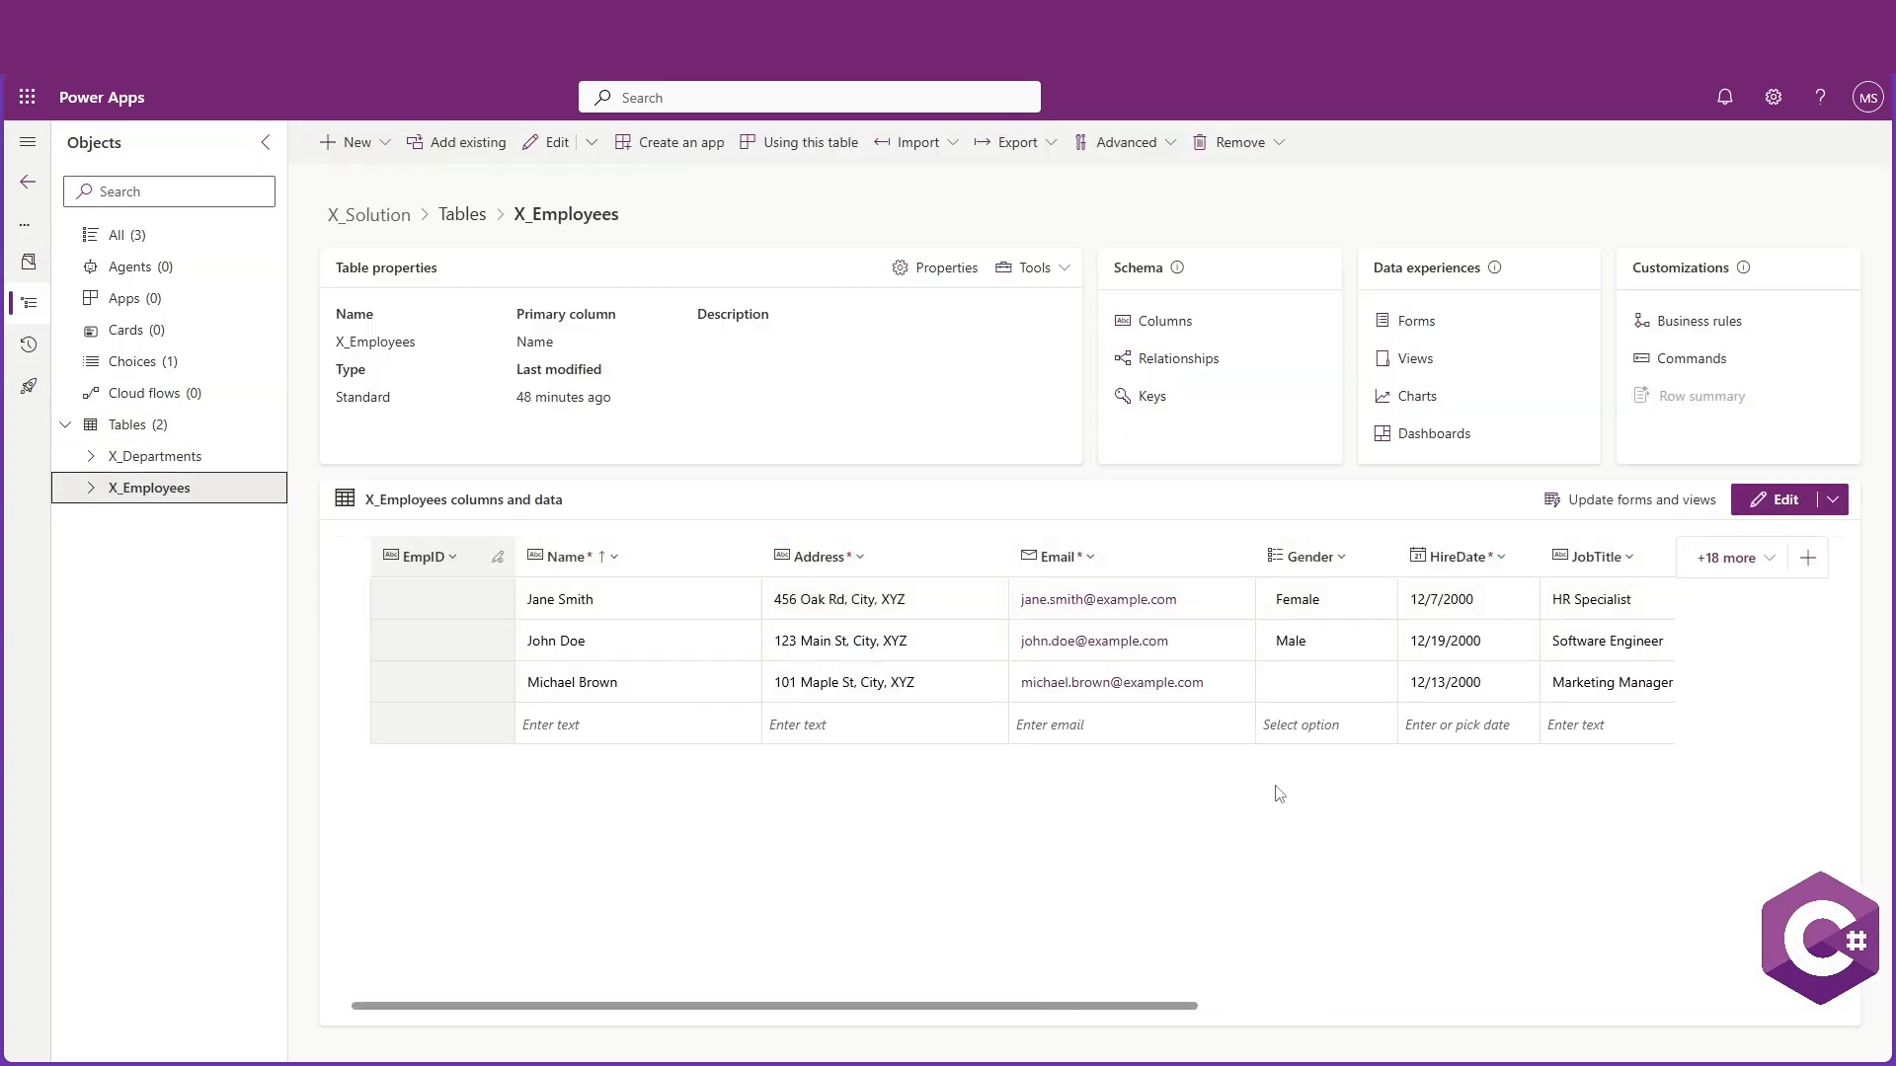
click(553, 148)
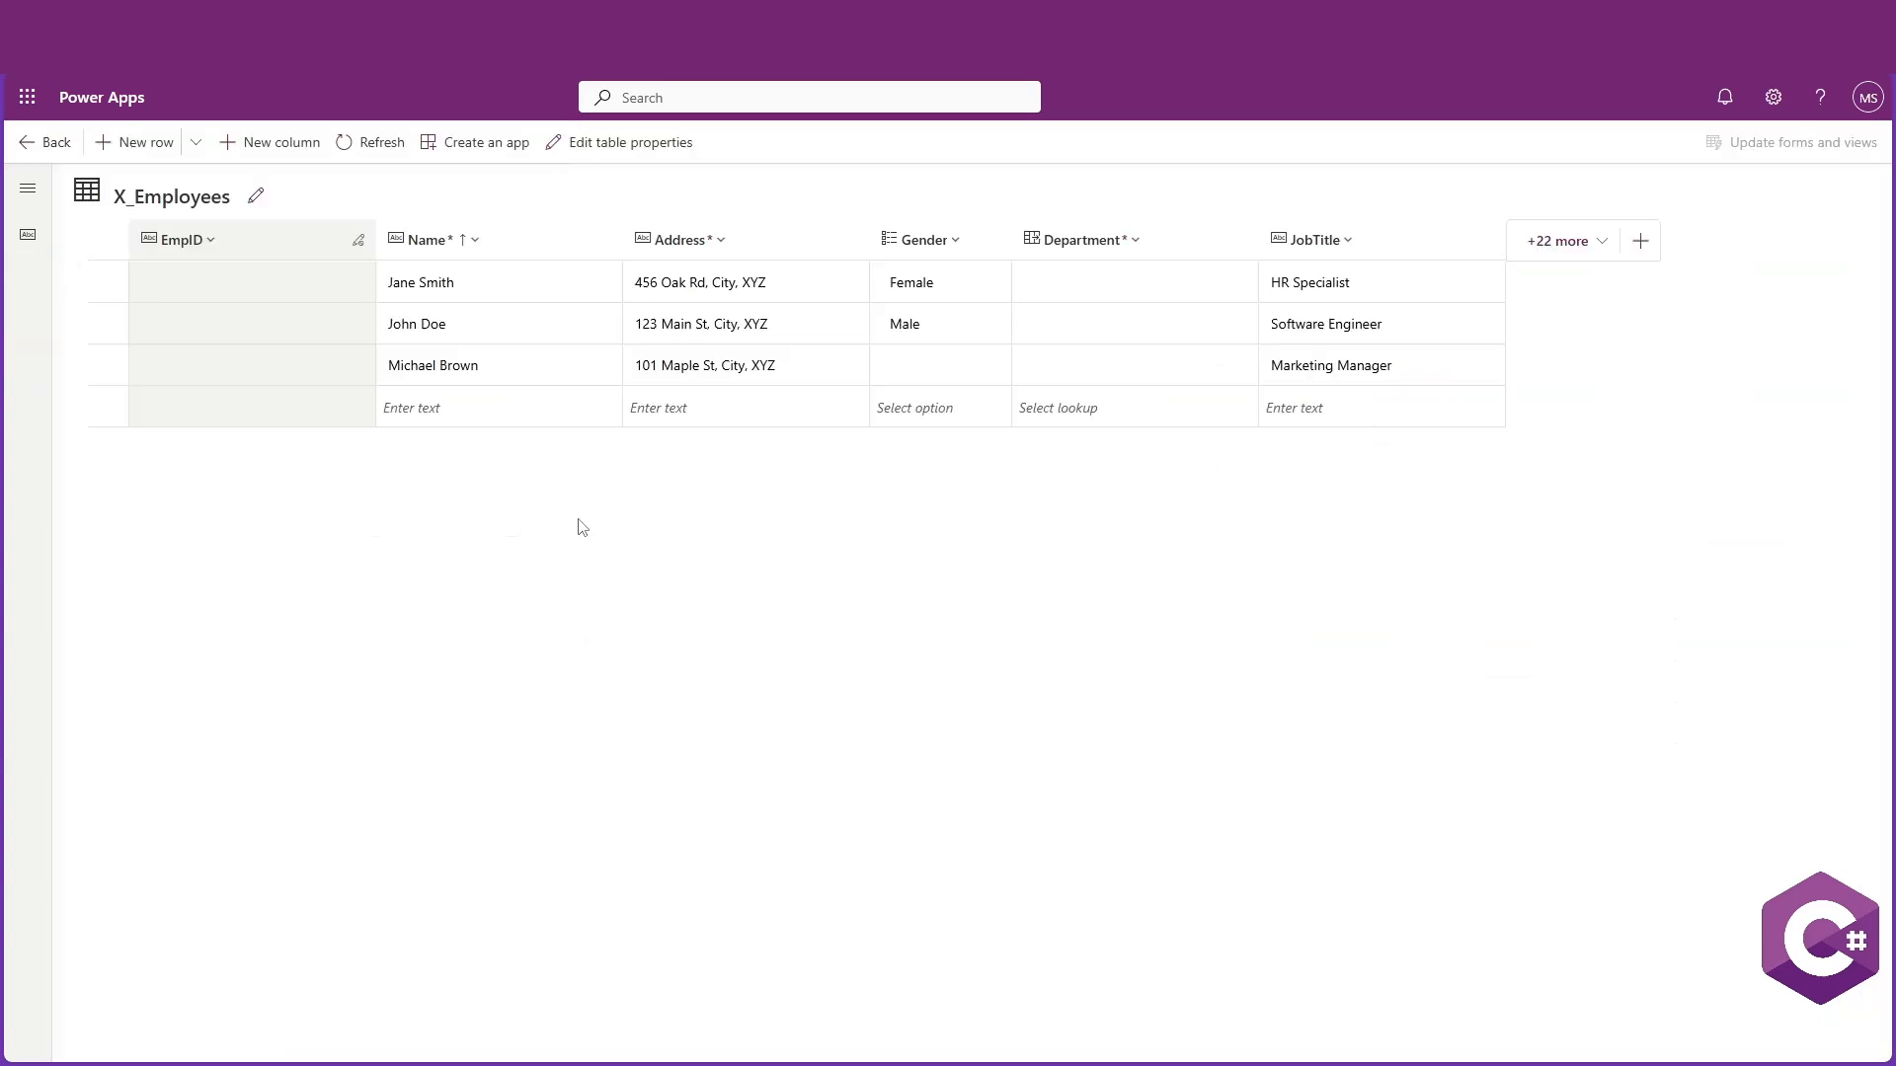
click(510, 412)
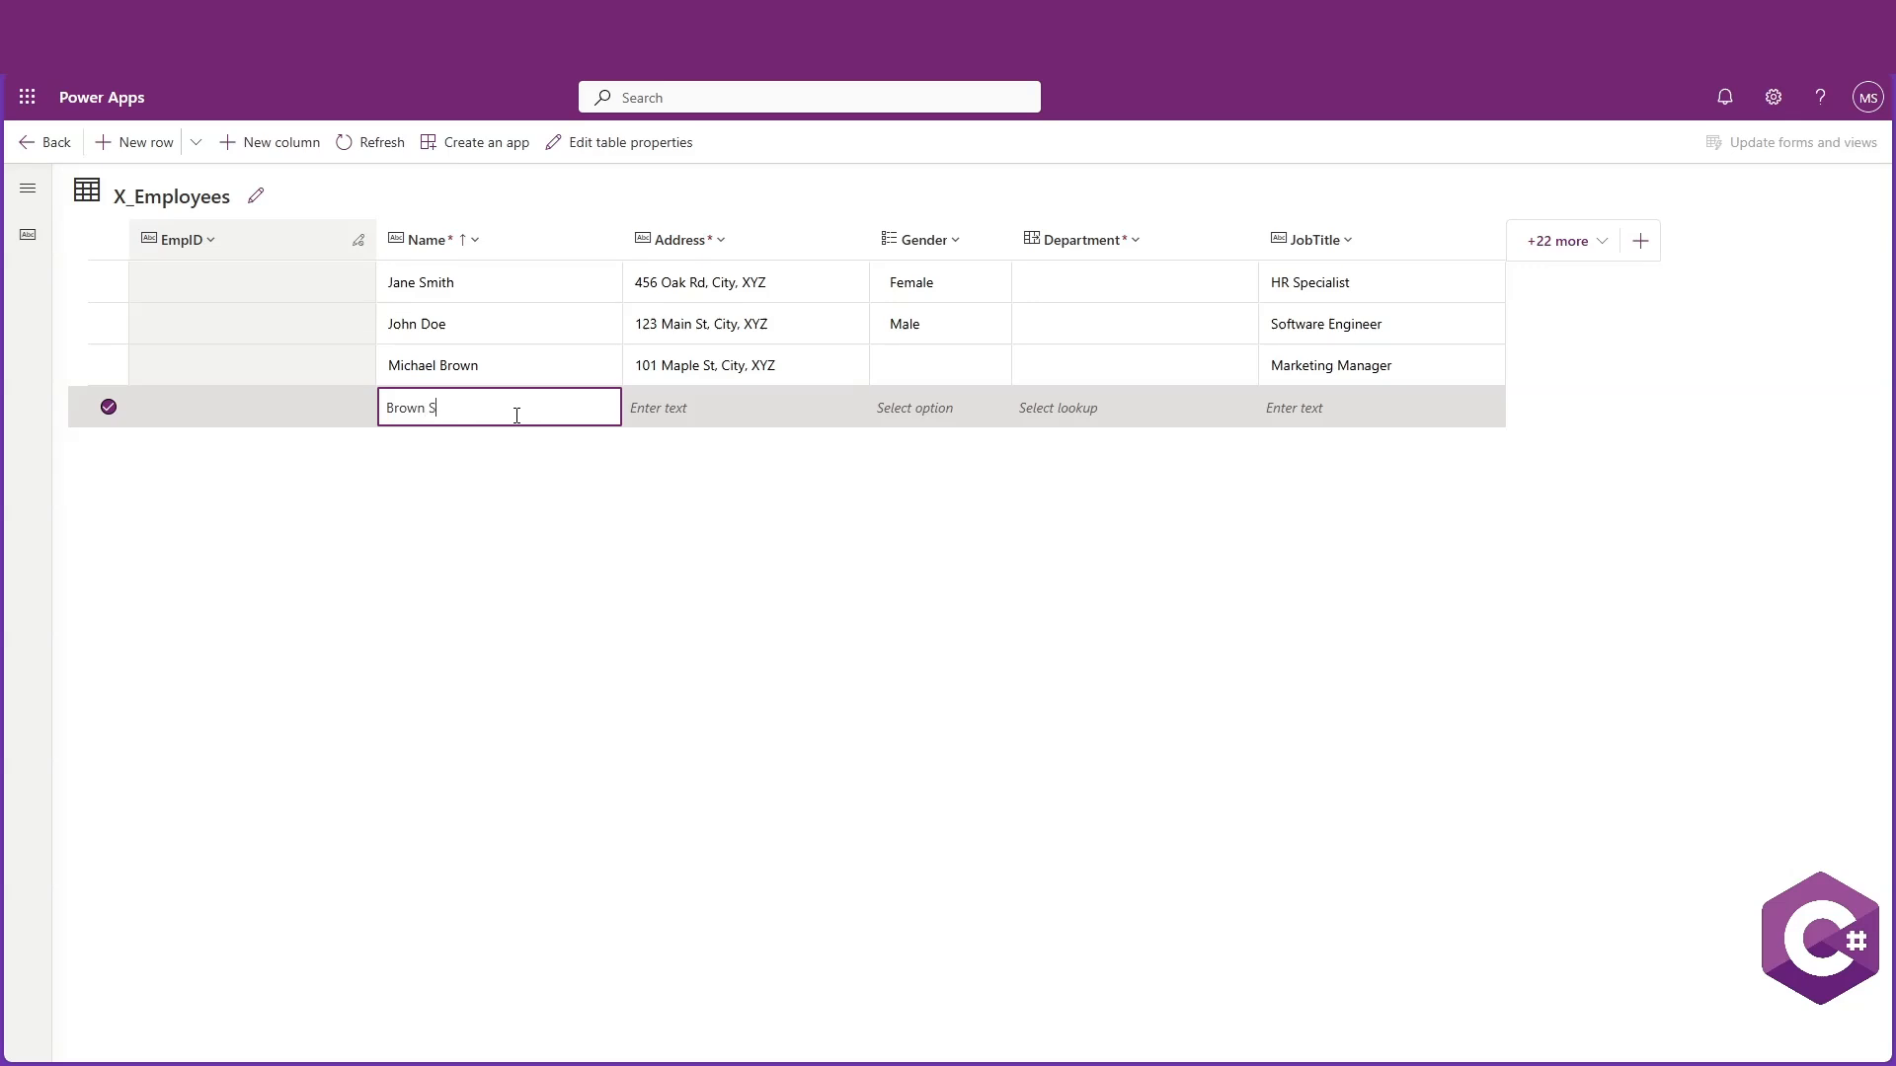
click(707, 408)
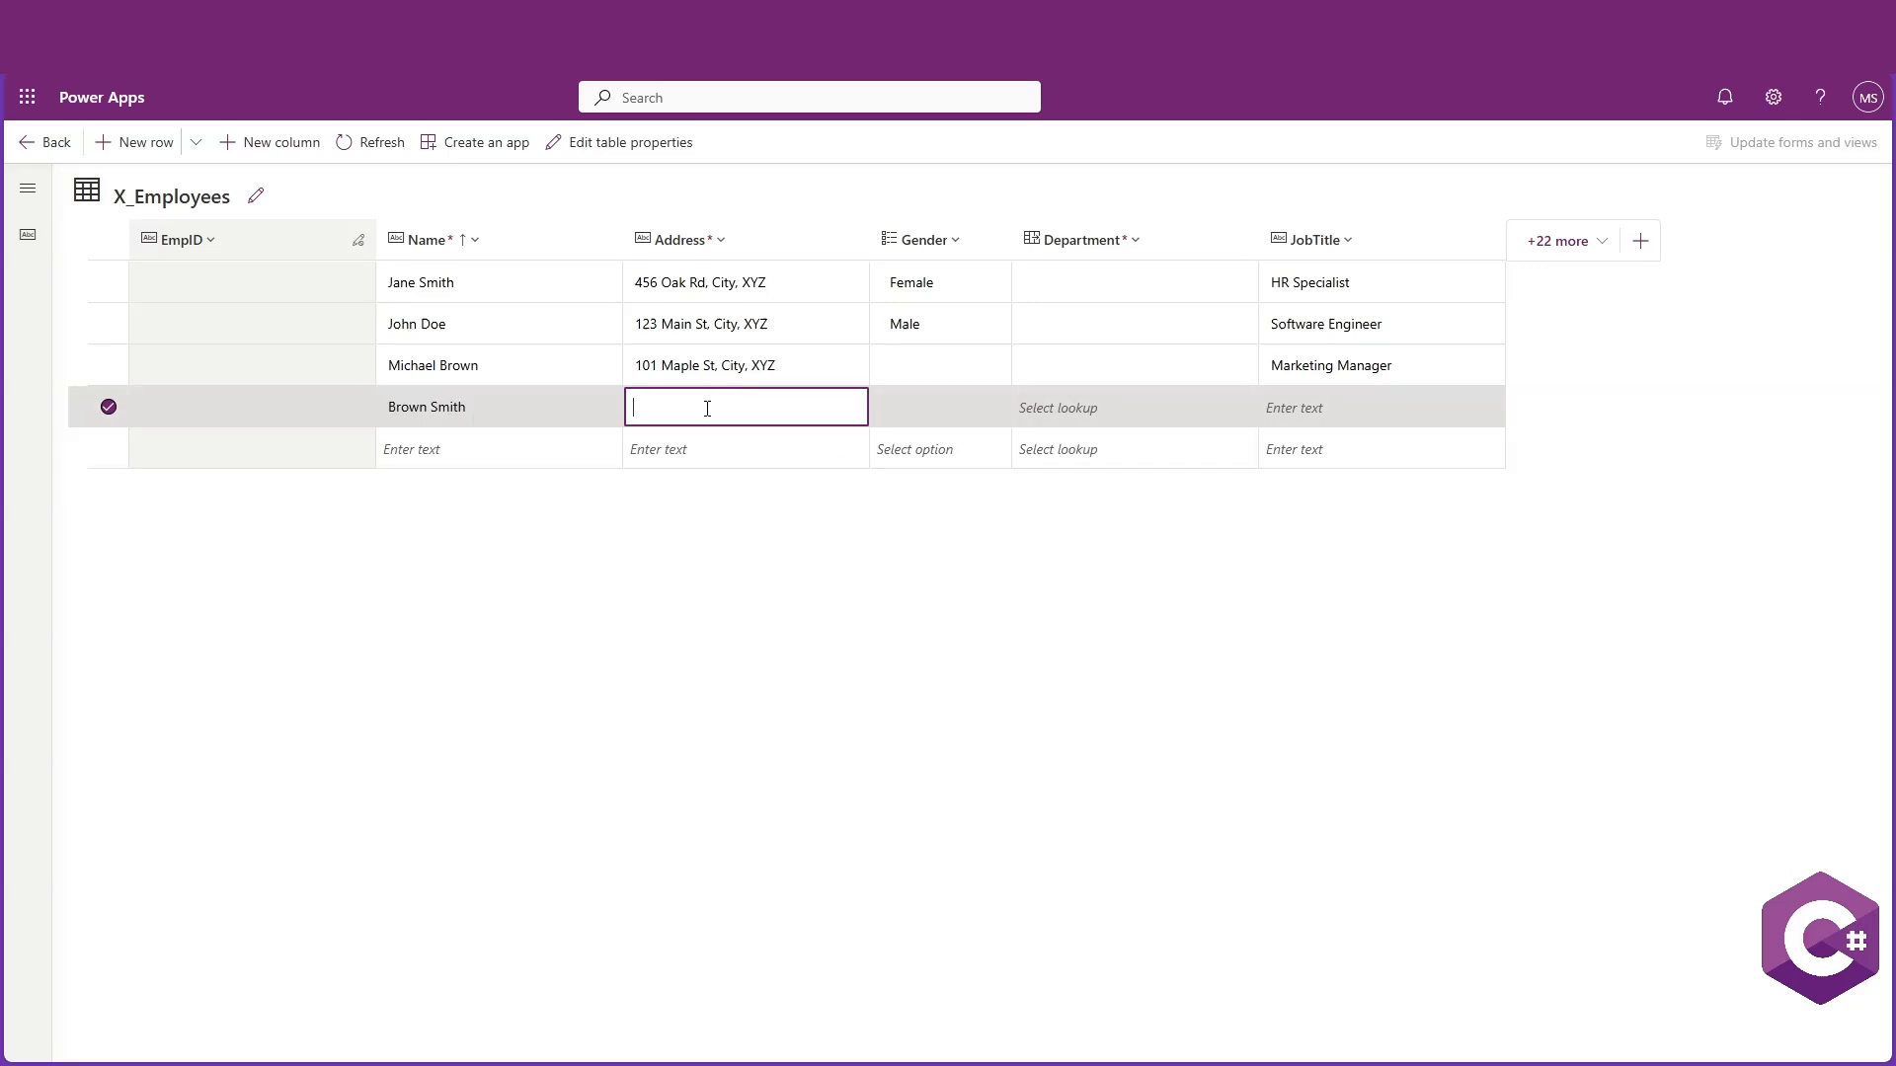
text(101 Forest St, City, XYZ)
click(992, 409)
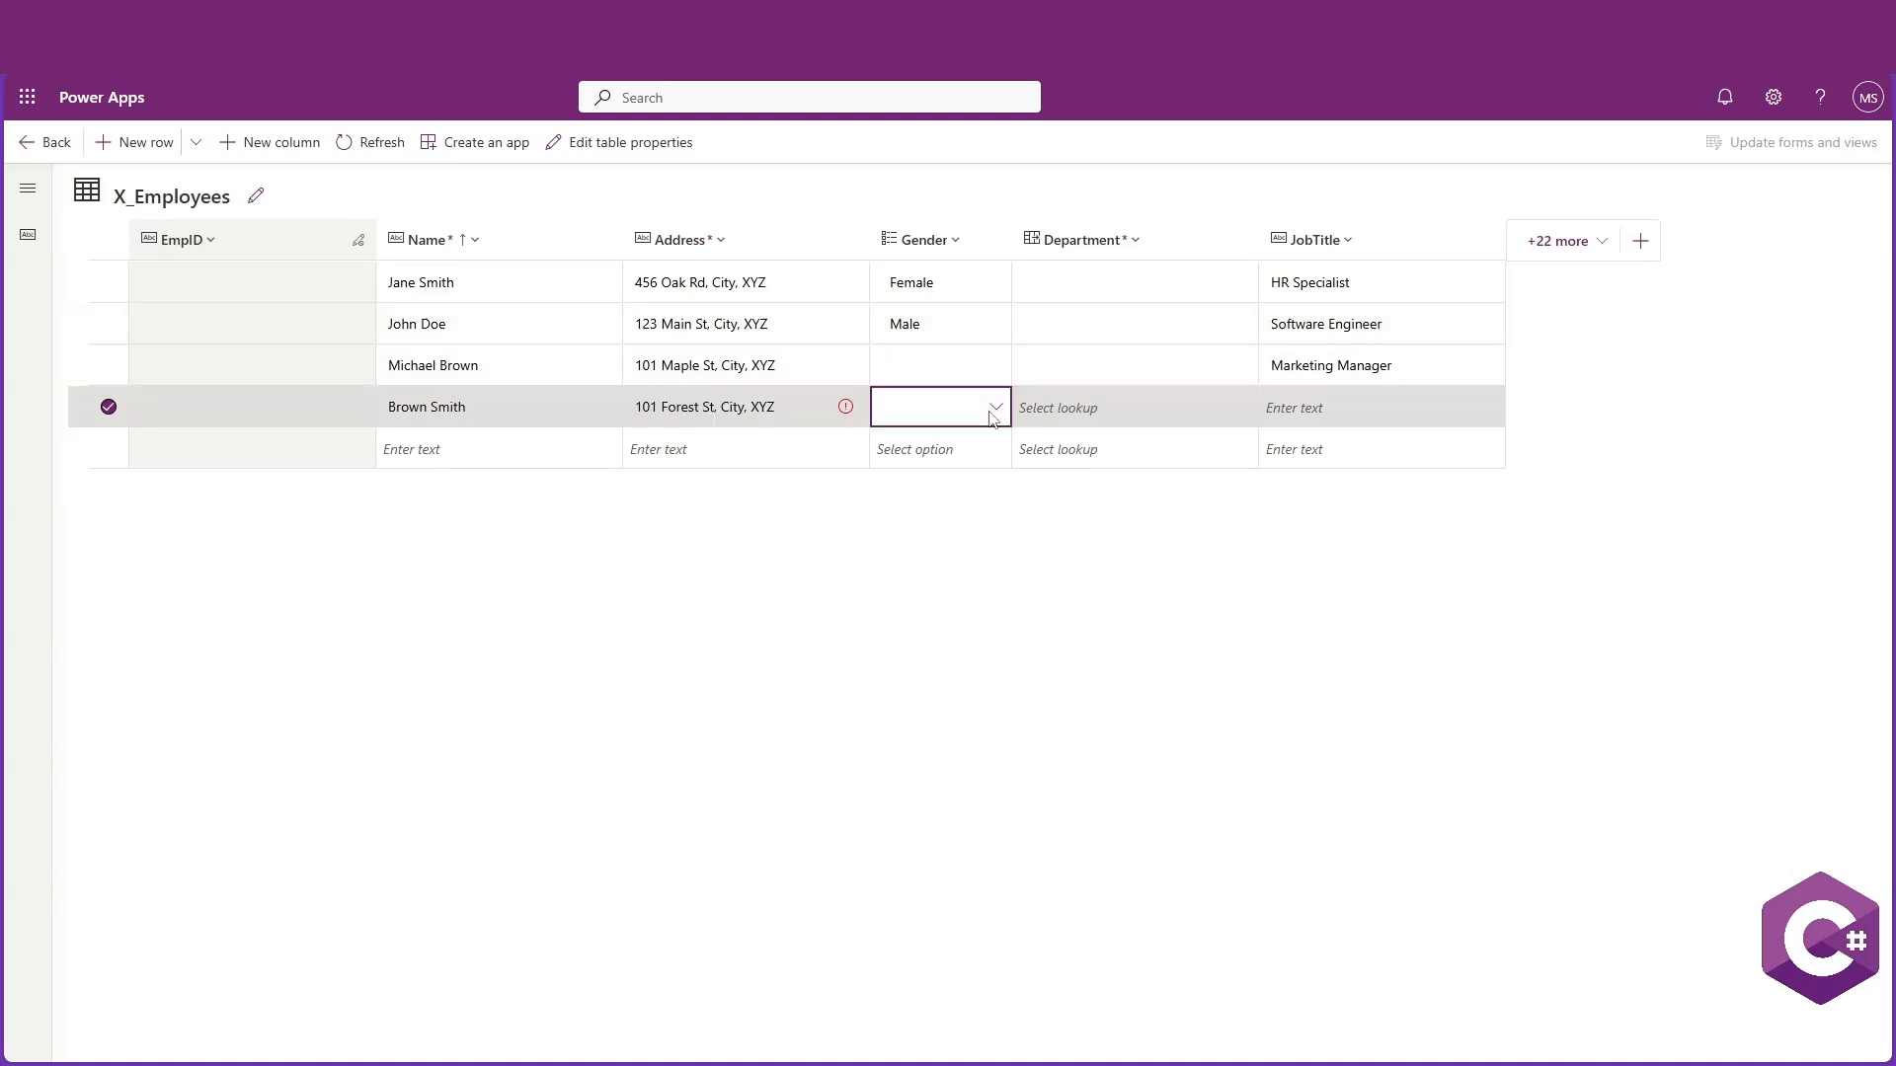
click(956, 457)
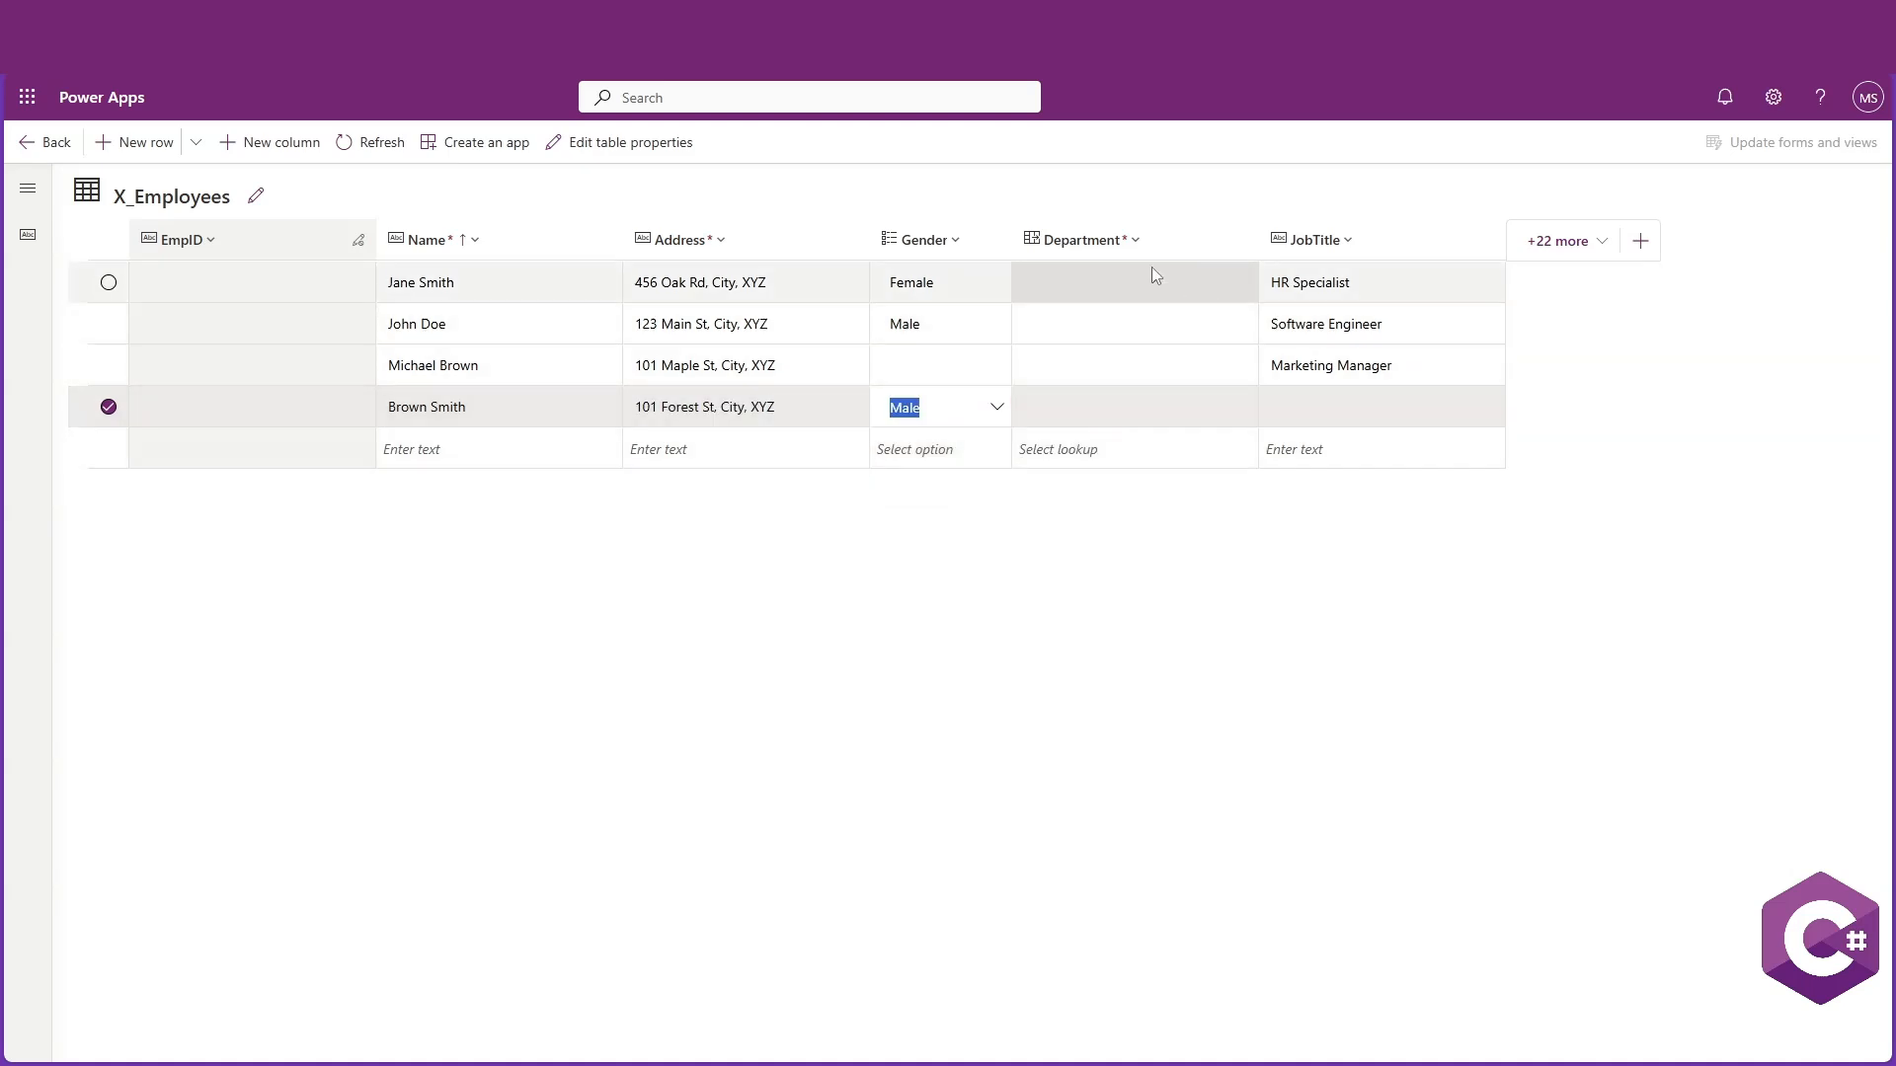
click(1176, 409)
click(1067, 480)
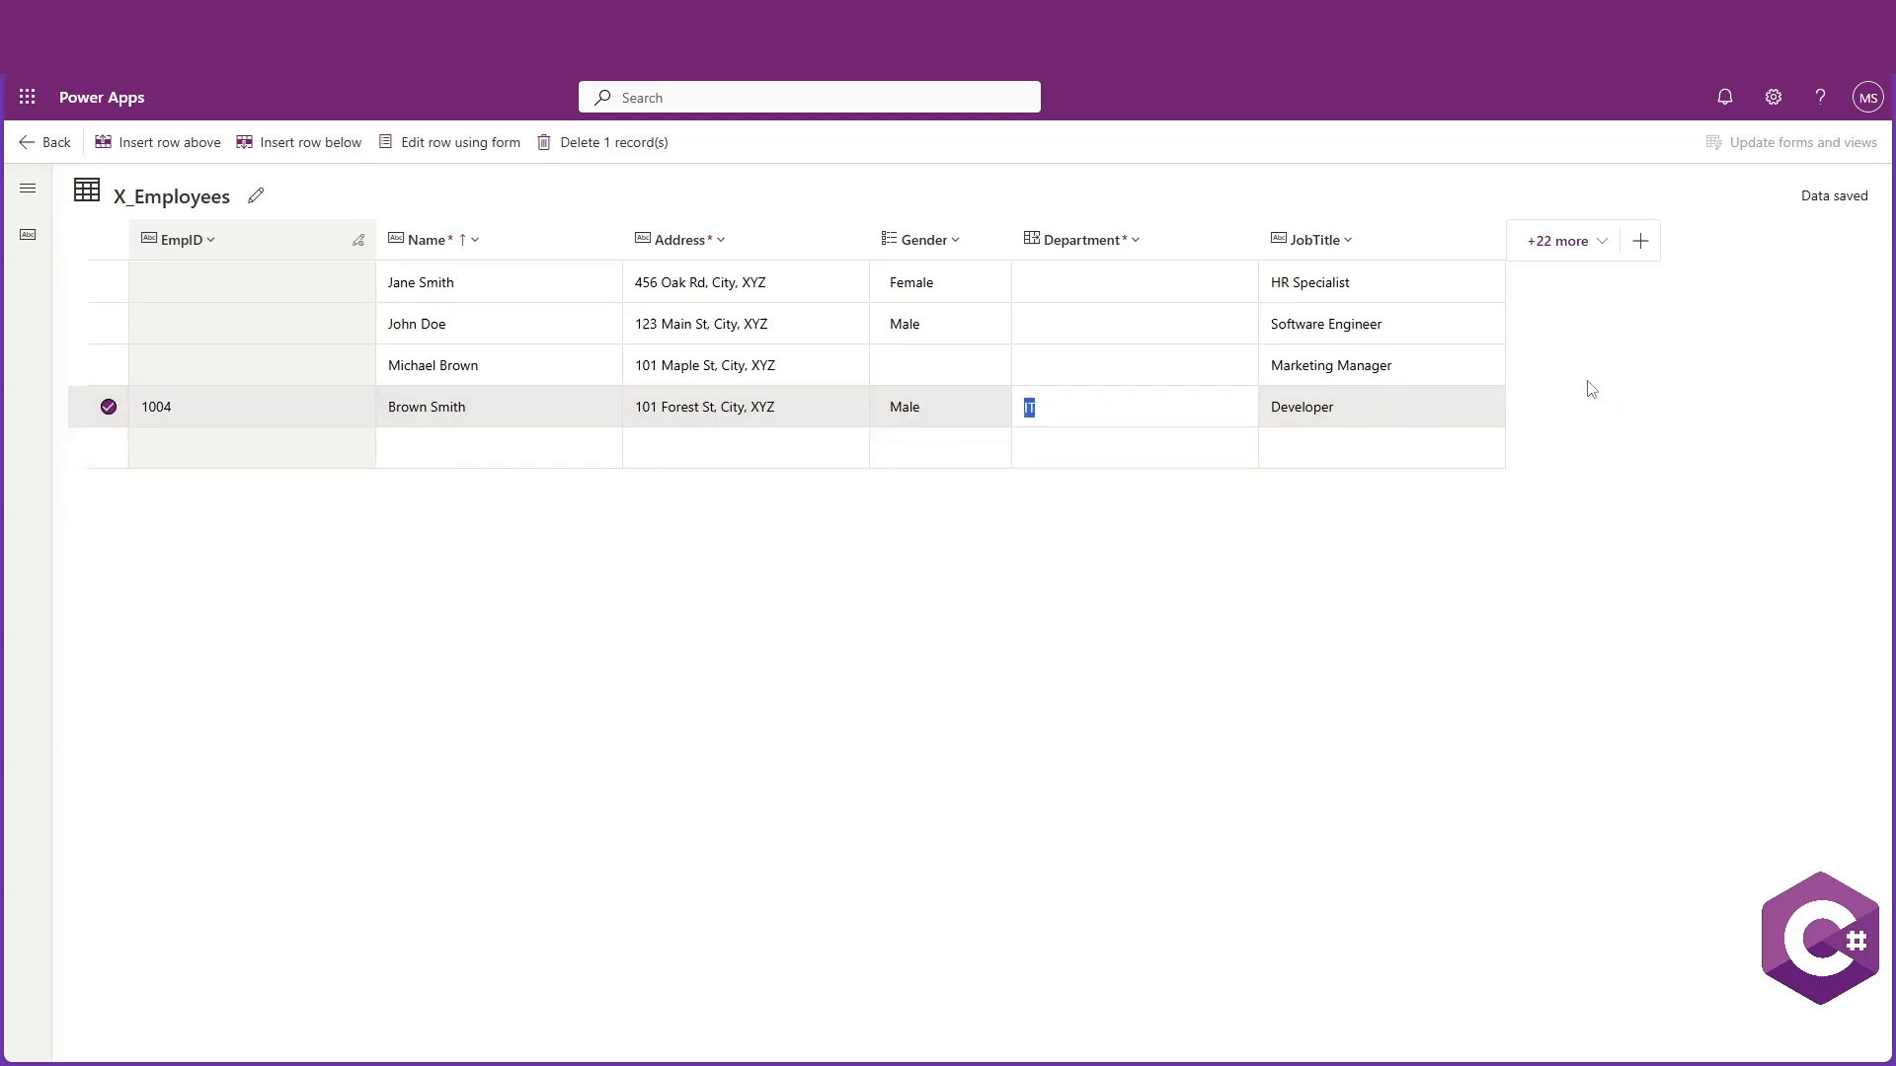
Return to the solution's tables and open the X_Departments table
click(27, 142)
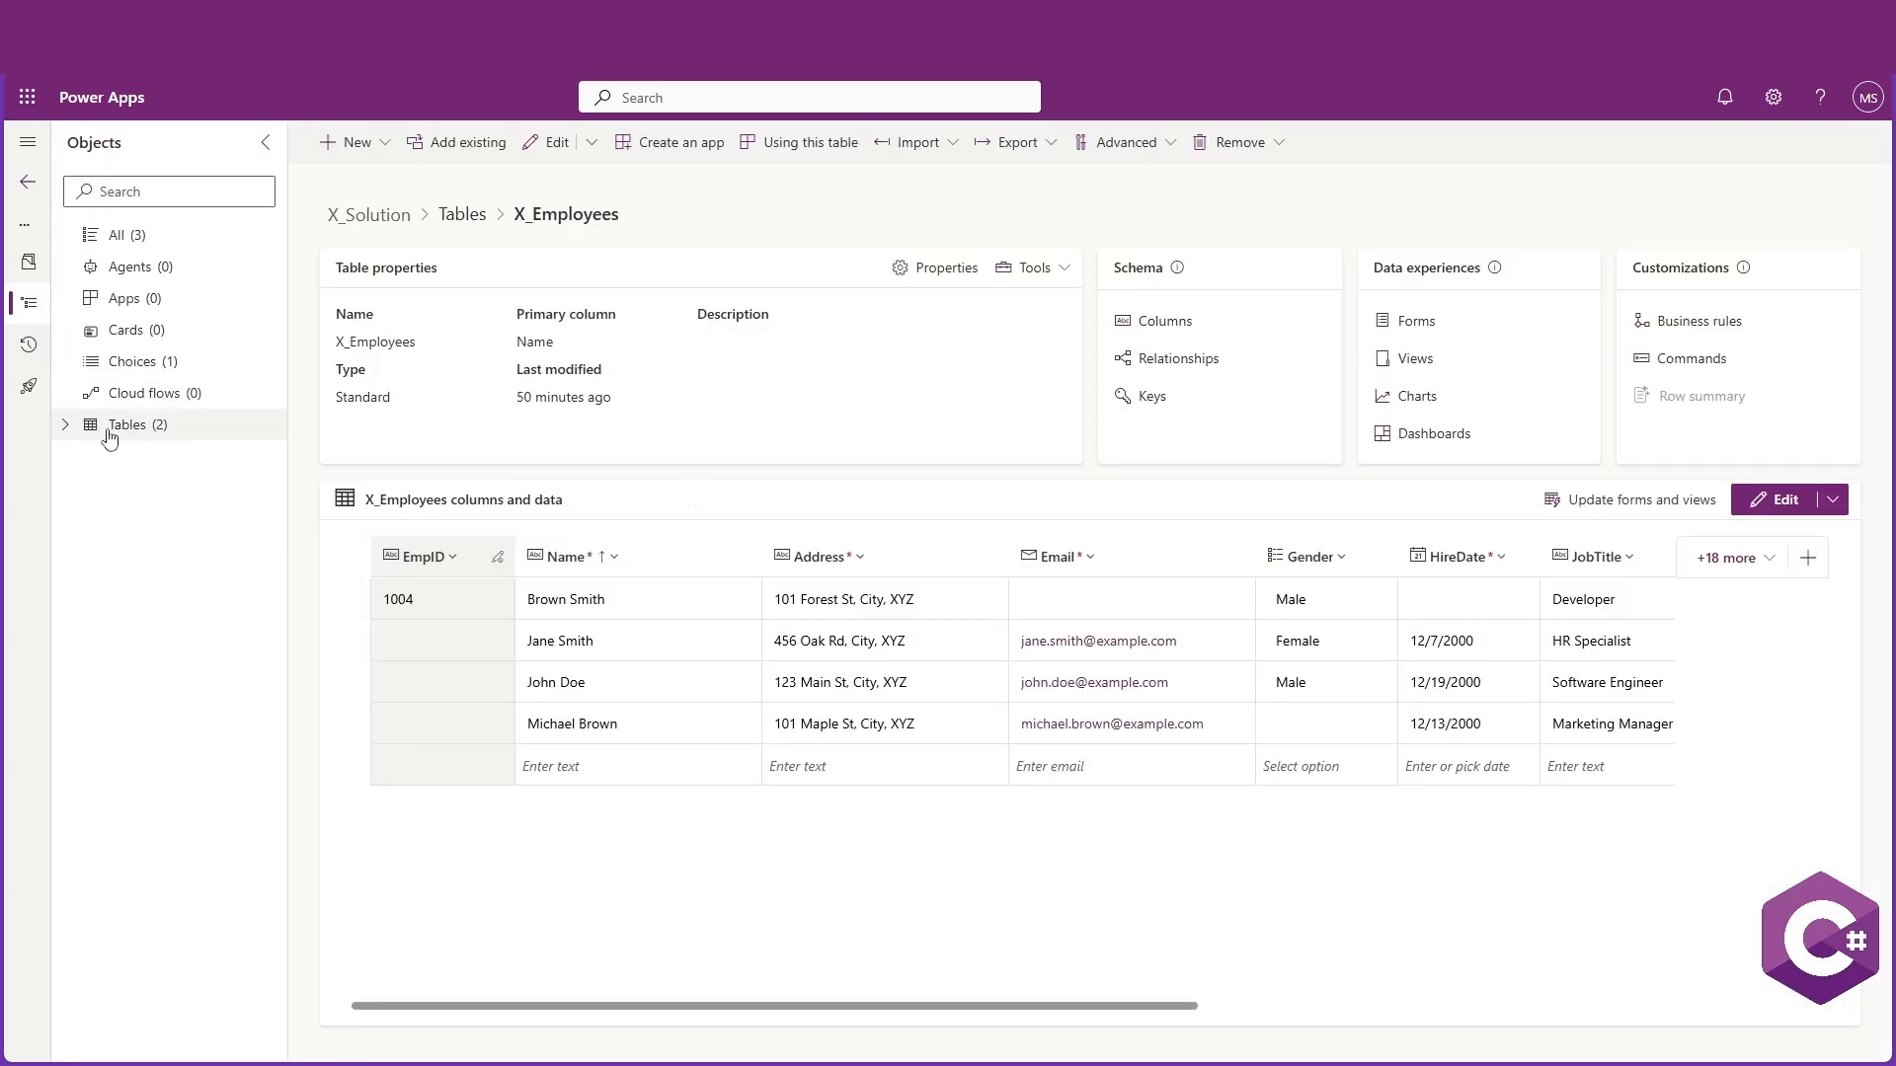
click(111, 433)
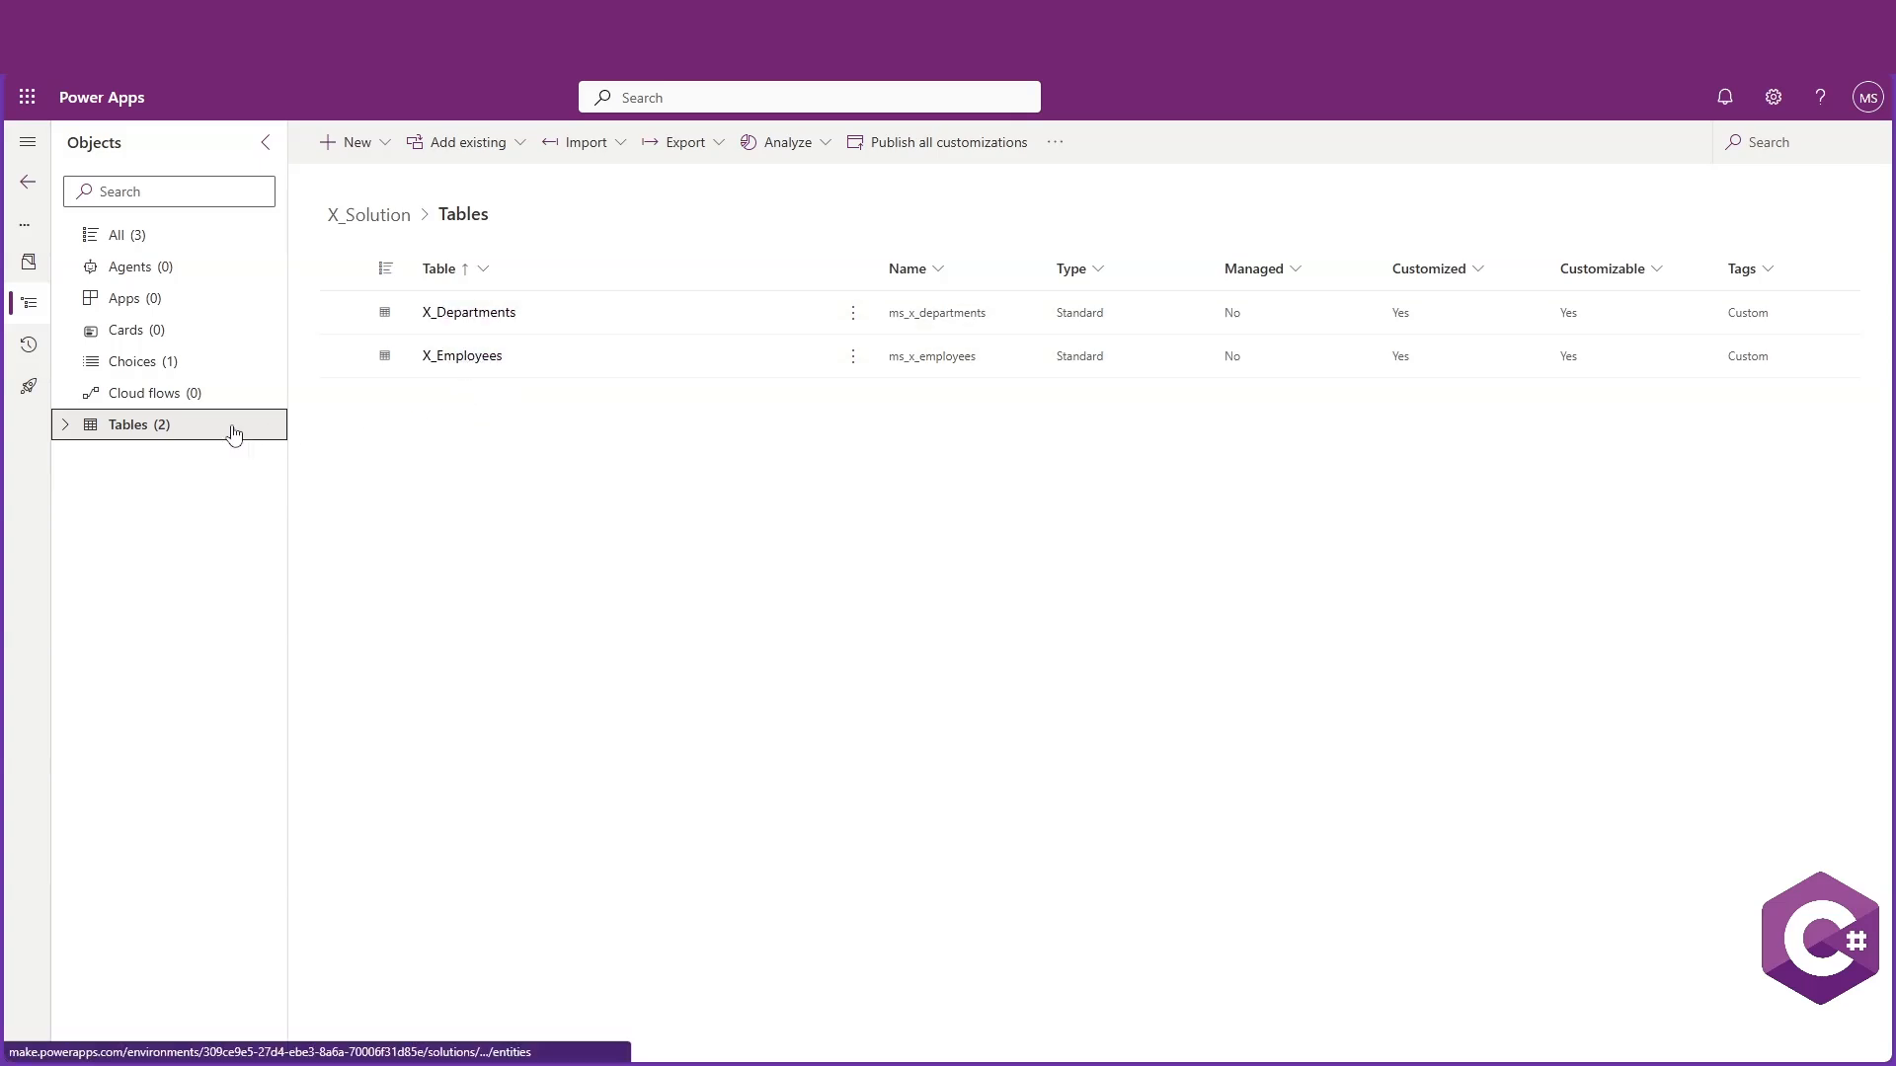
click(67, 426)
click(148, 457)
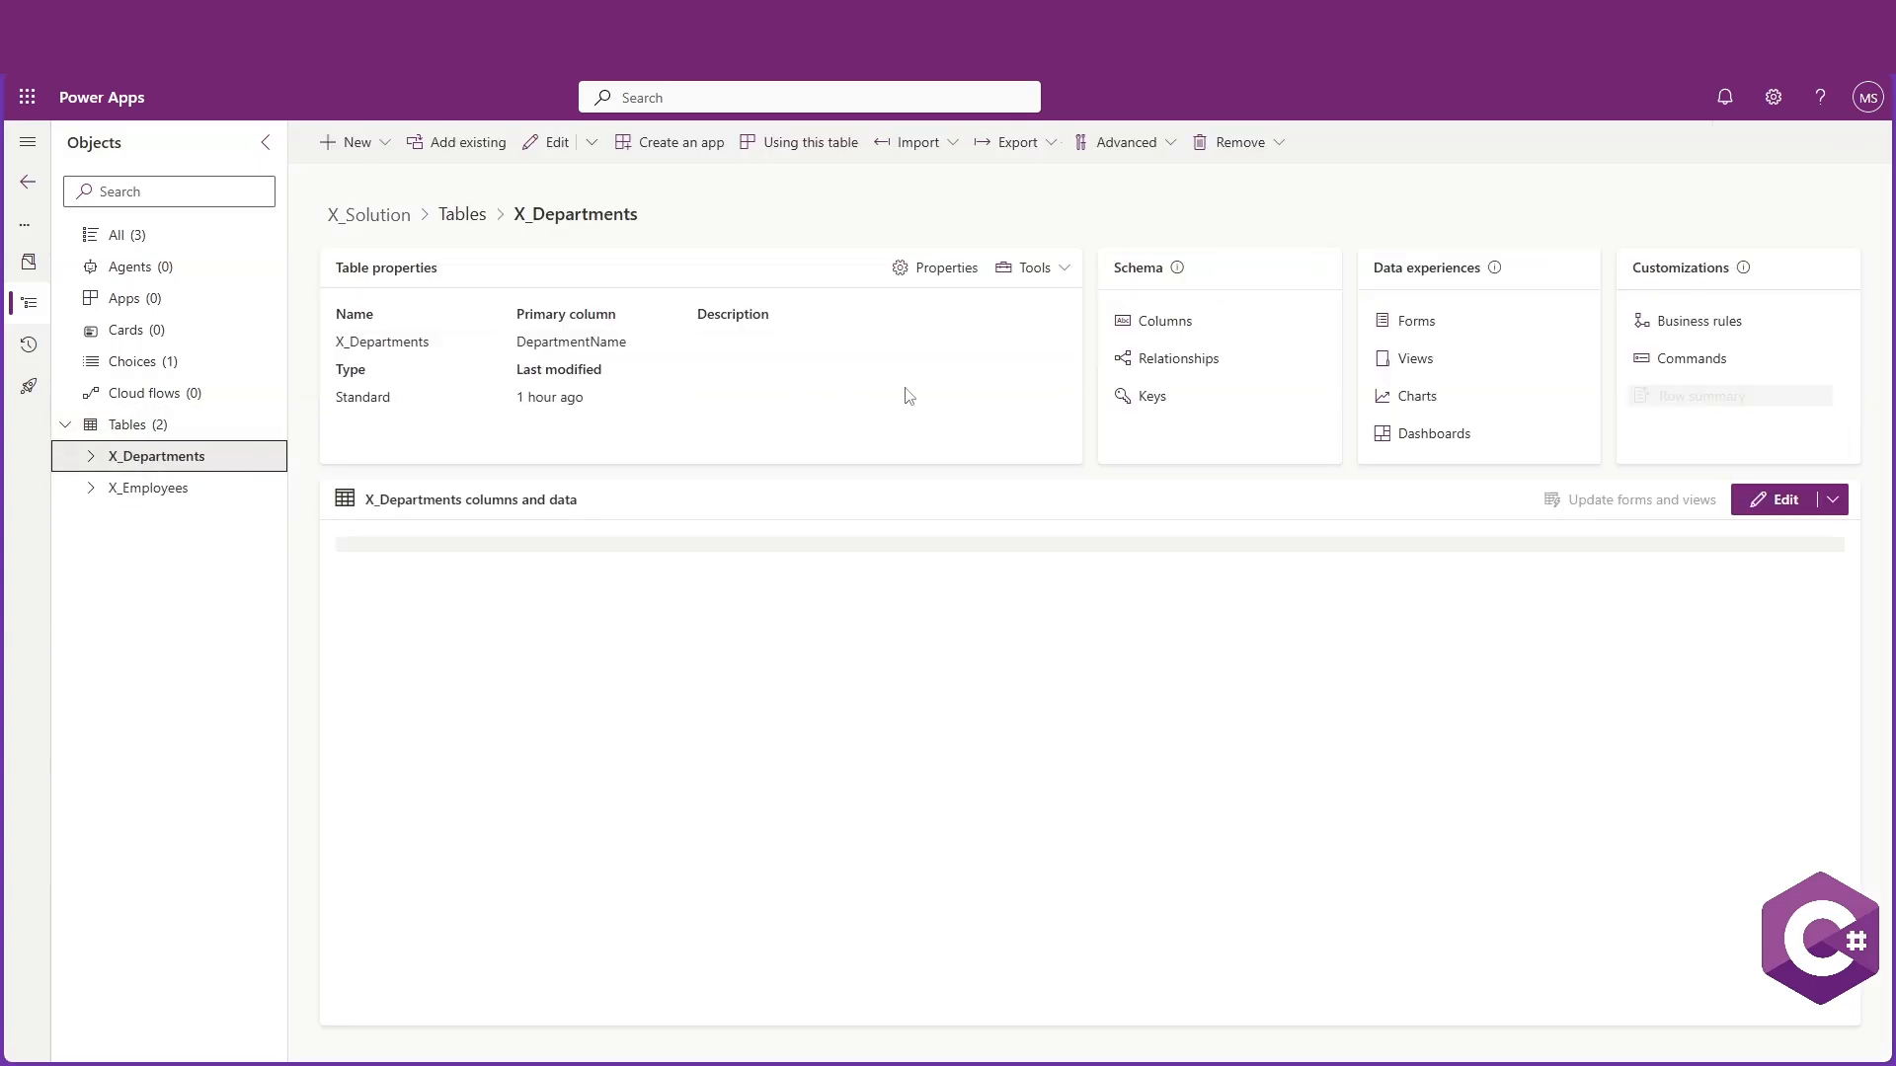